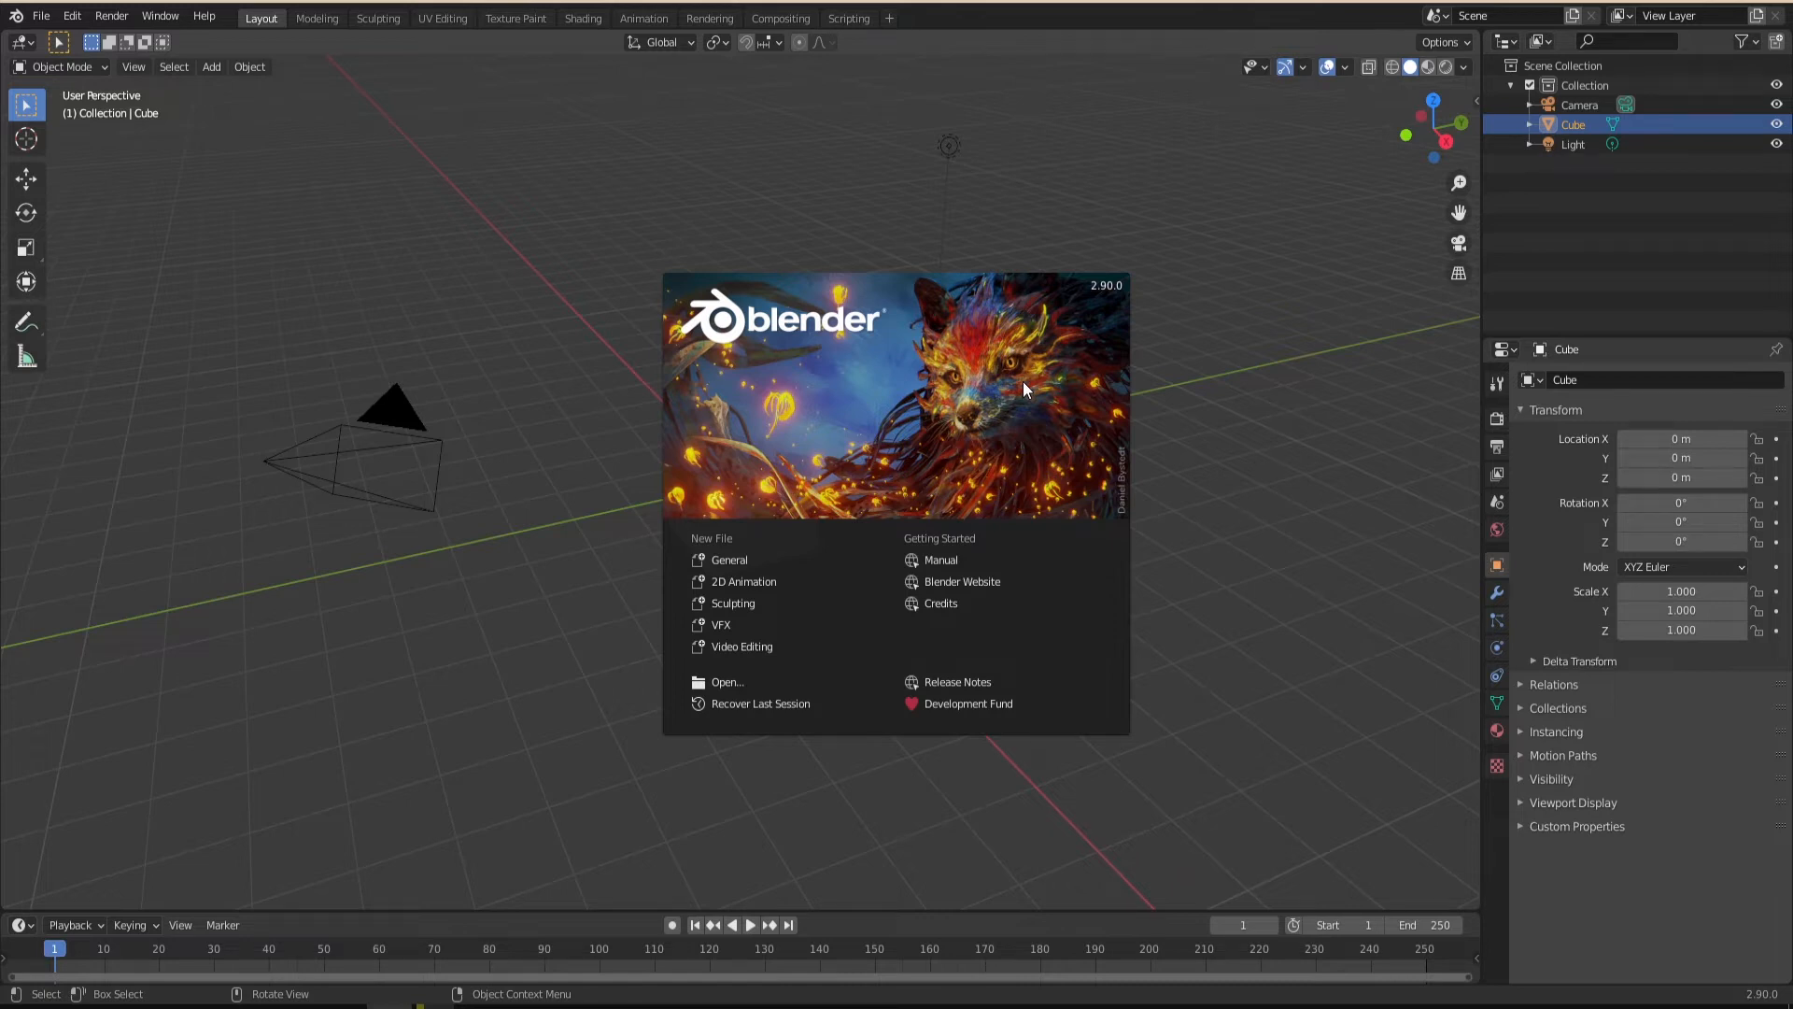
Dismiss the splash screen, select the default cube, light and camera in turn, and clear the selection.
left_click(833, 583)
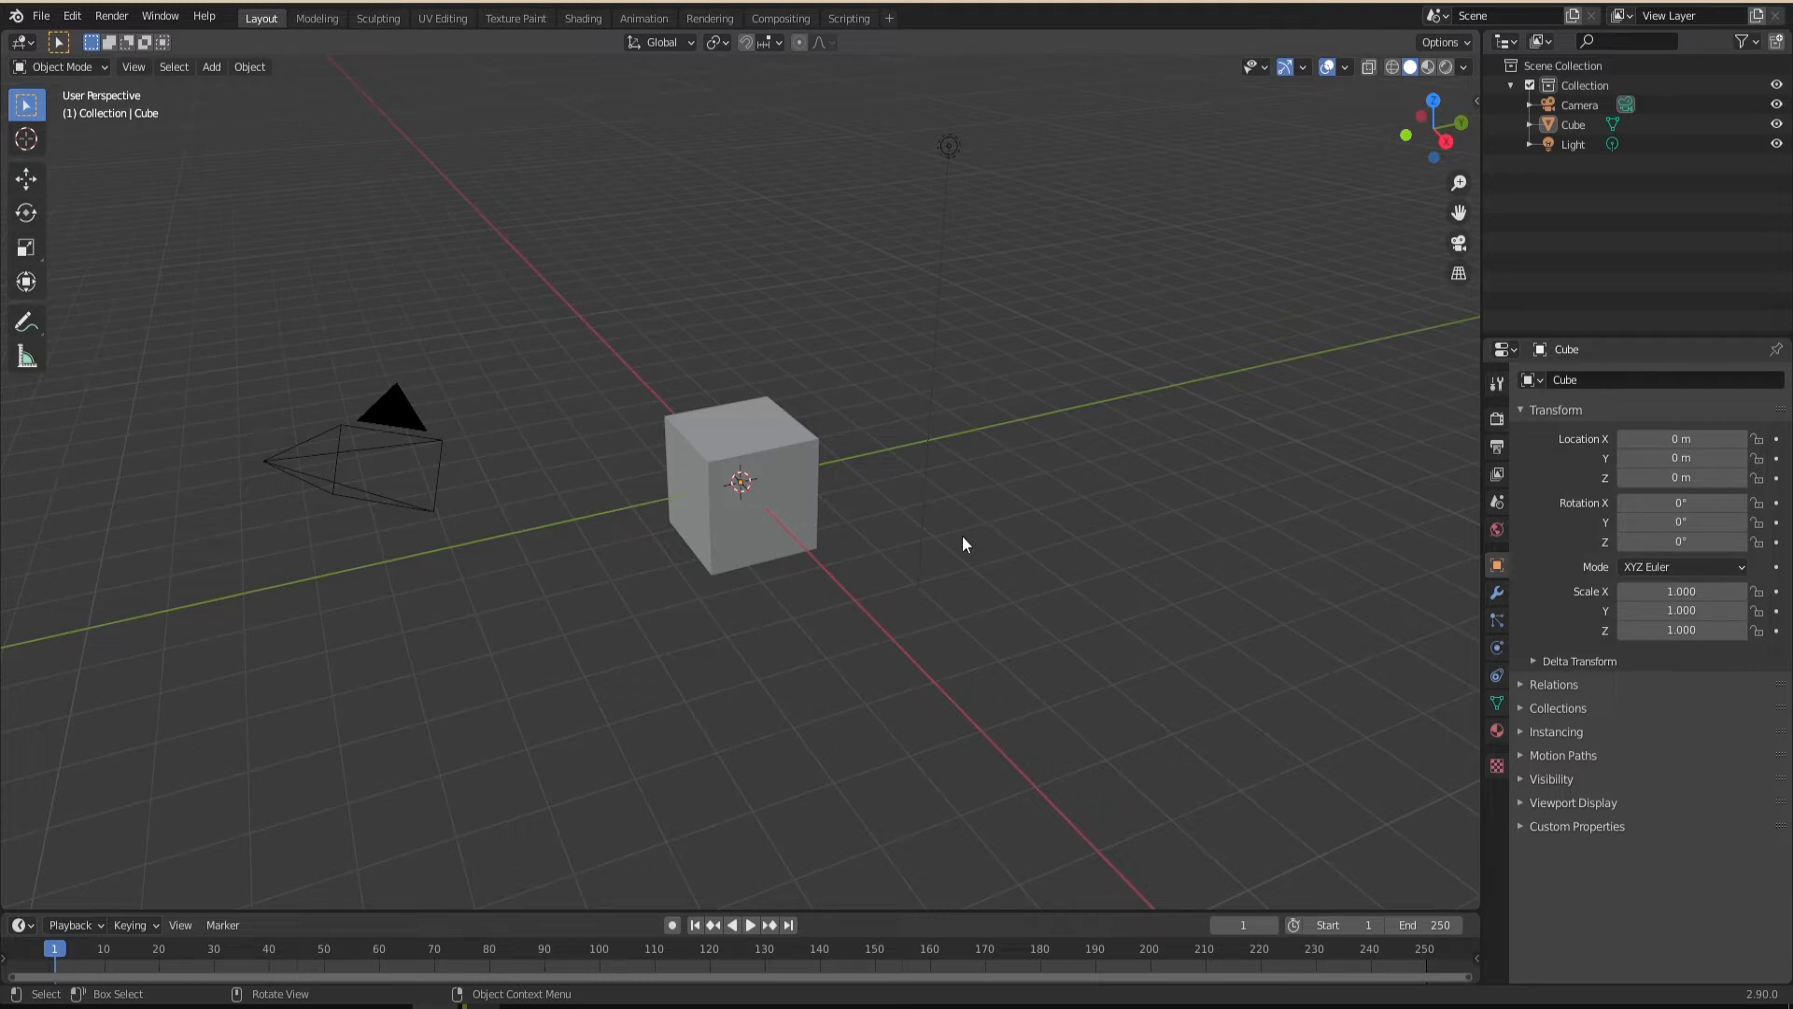
left_click(797, 508)
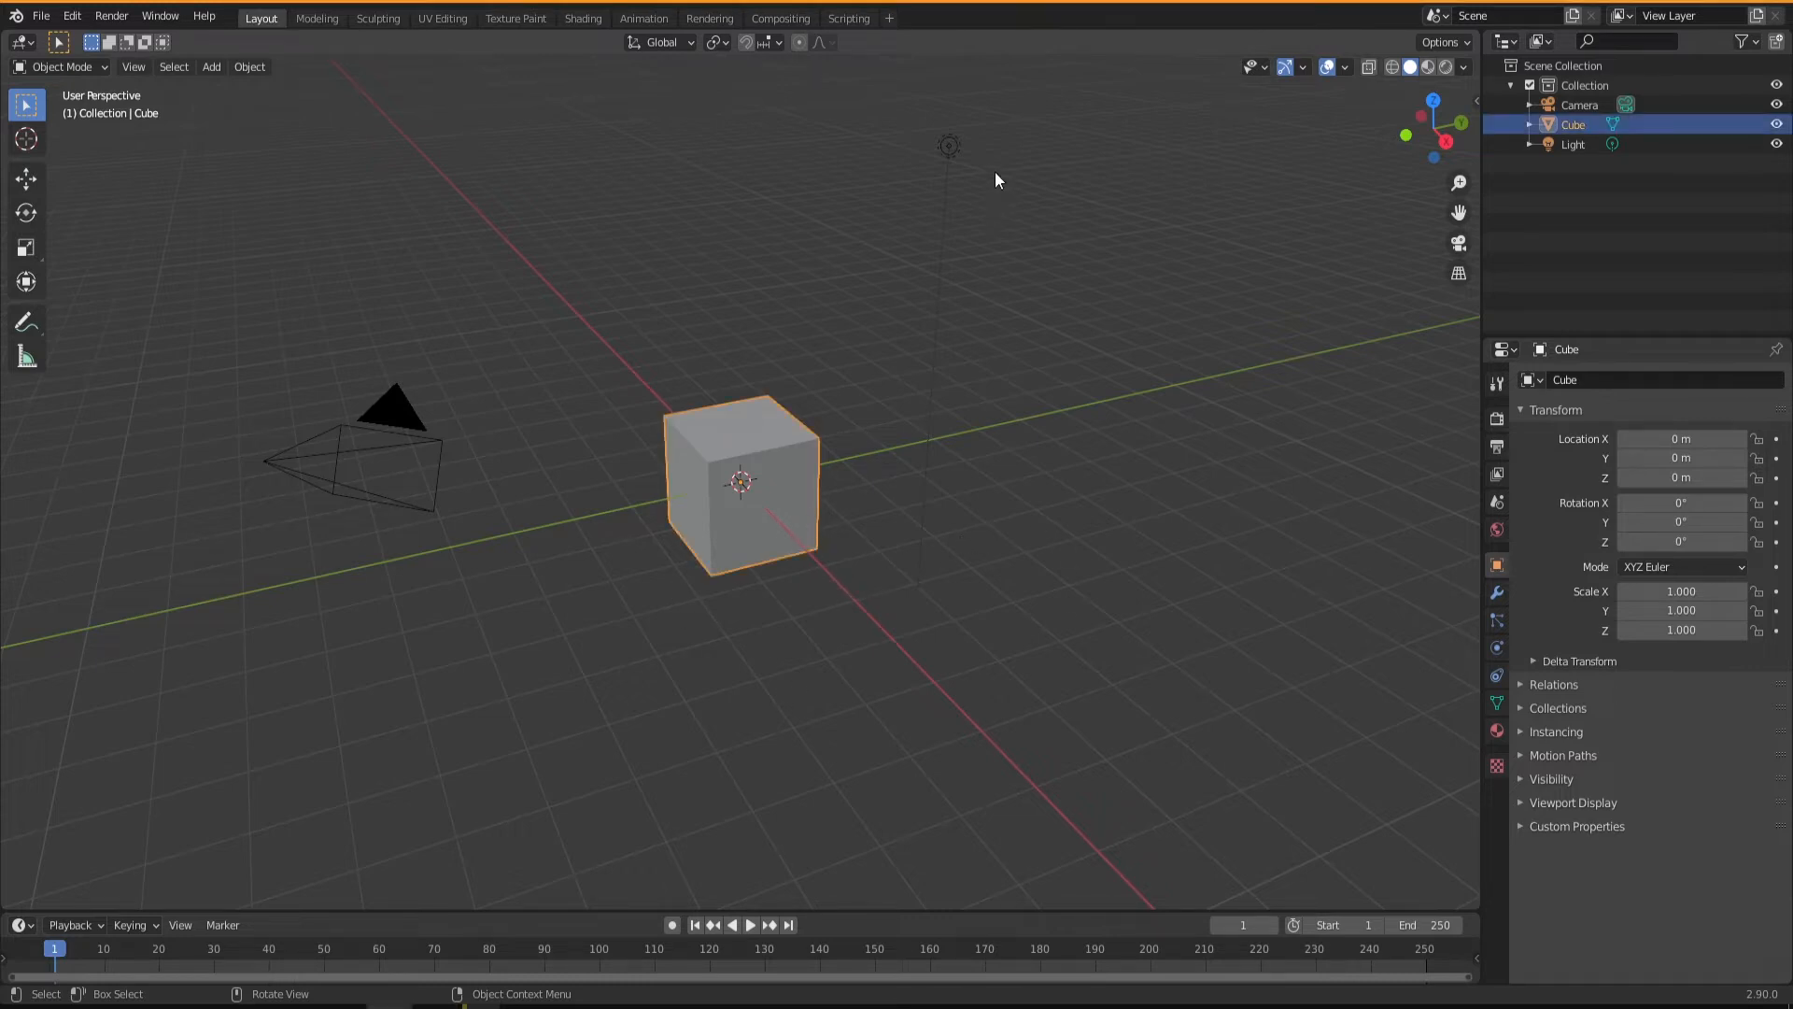
left_click(949, 145)
left_click(395, 425)
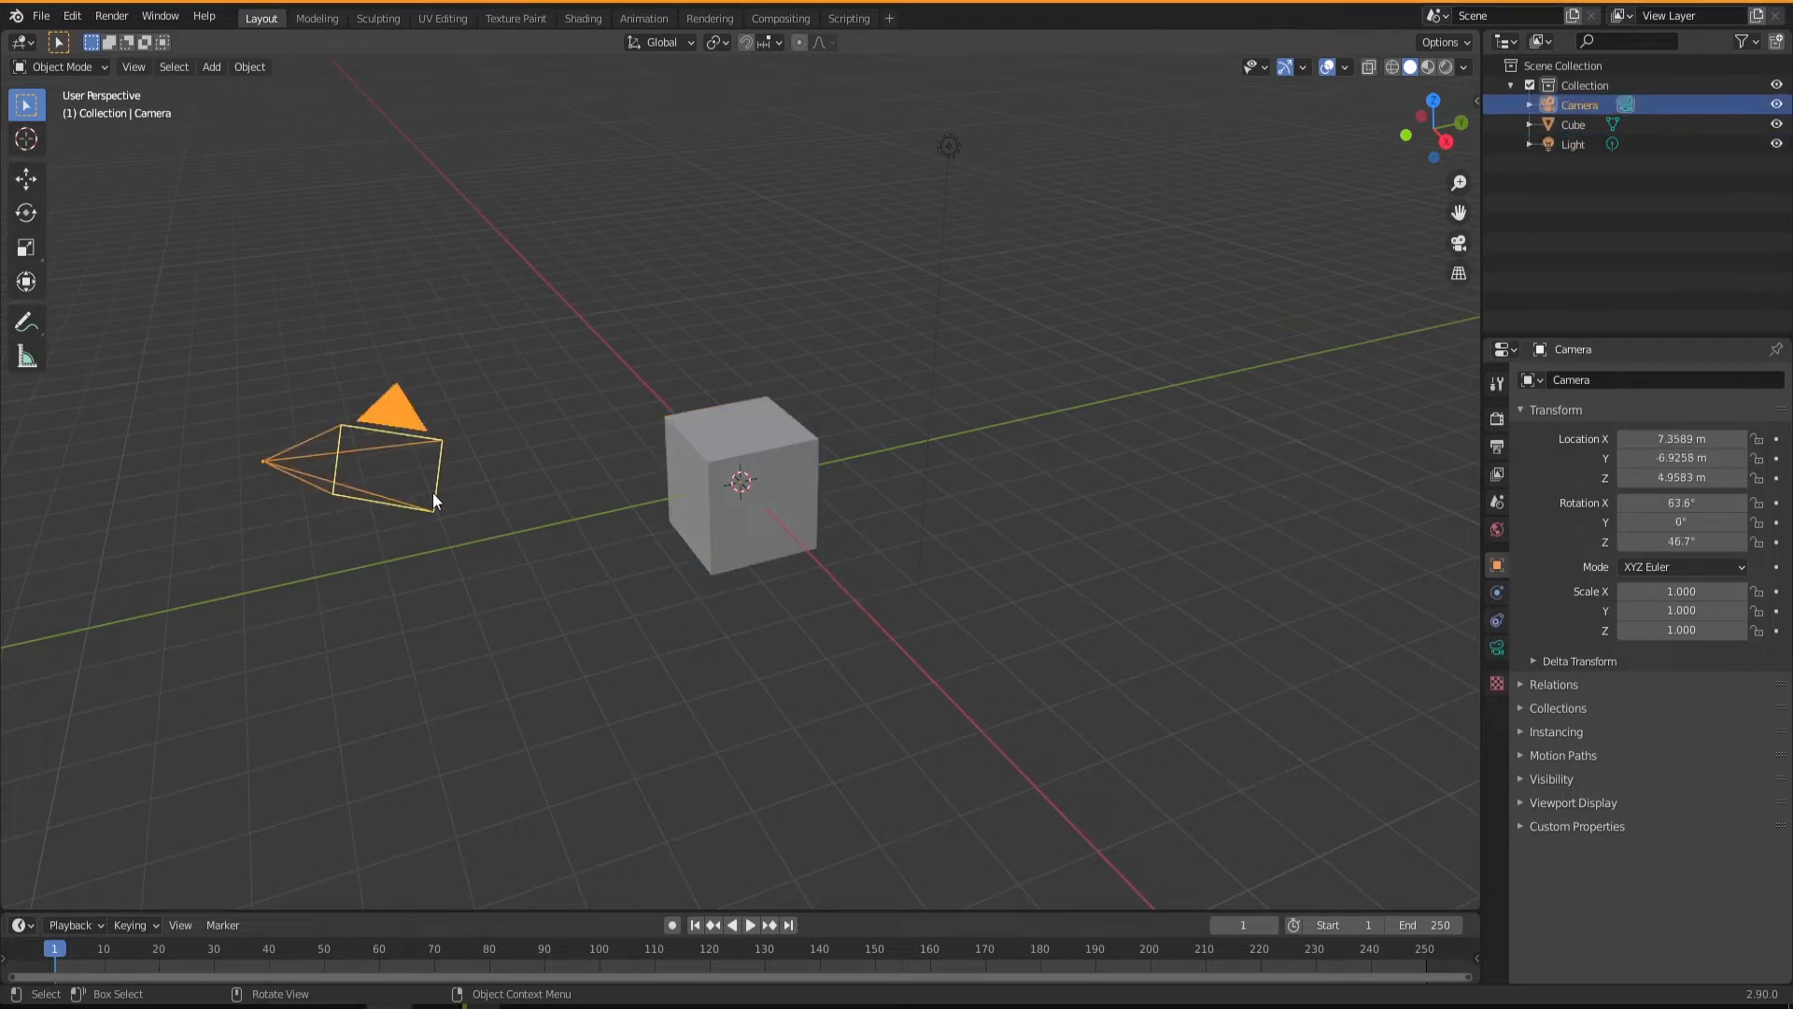
left_click(541, 582)
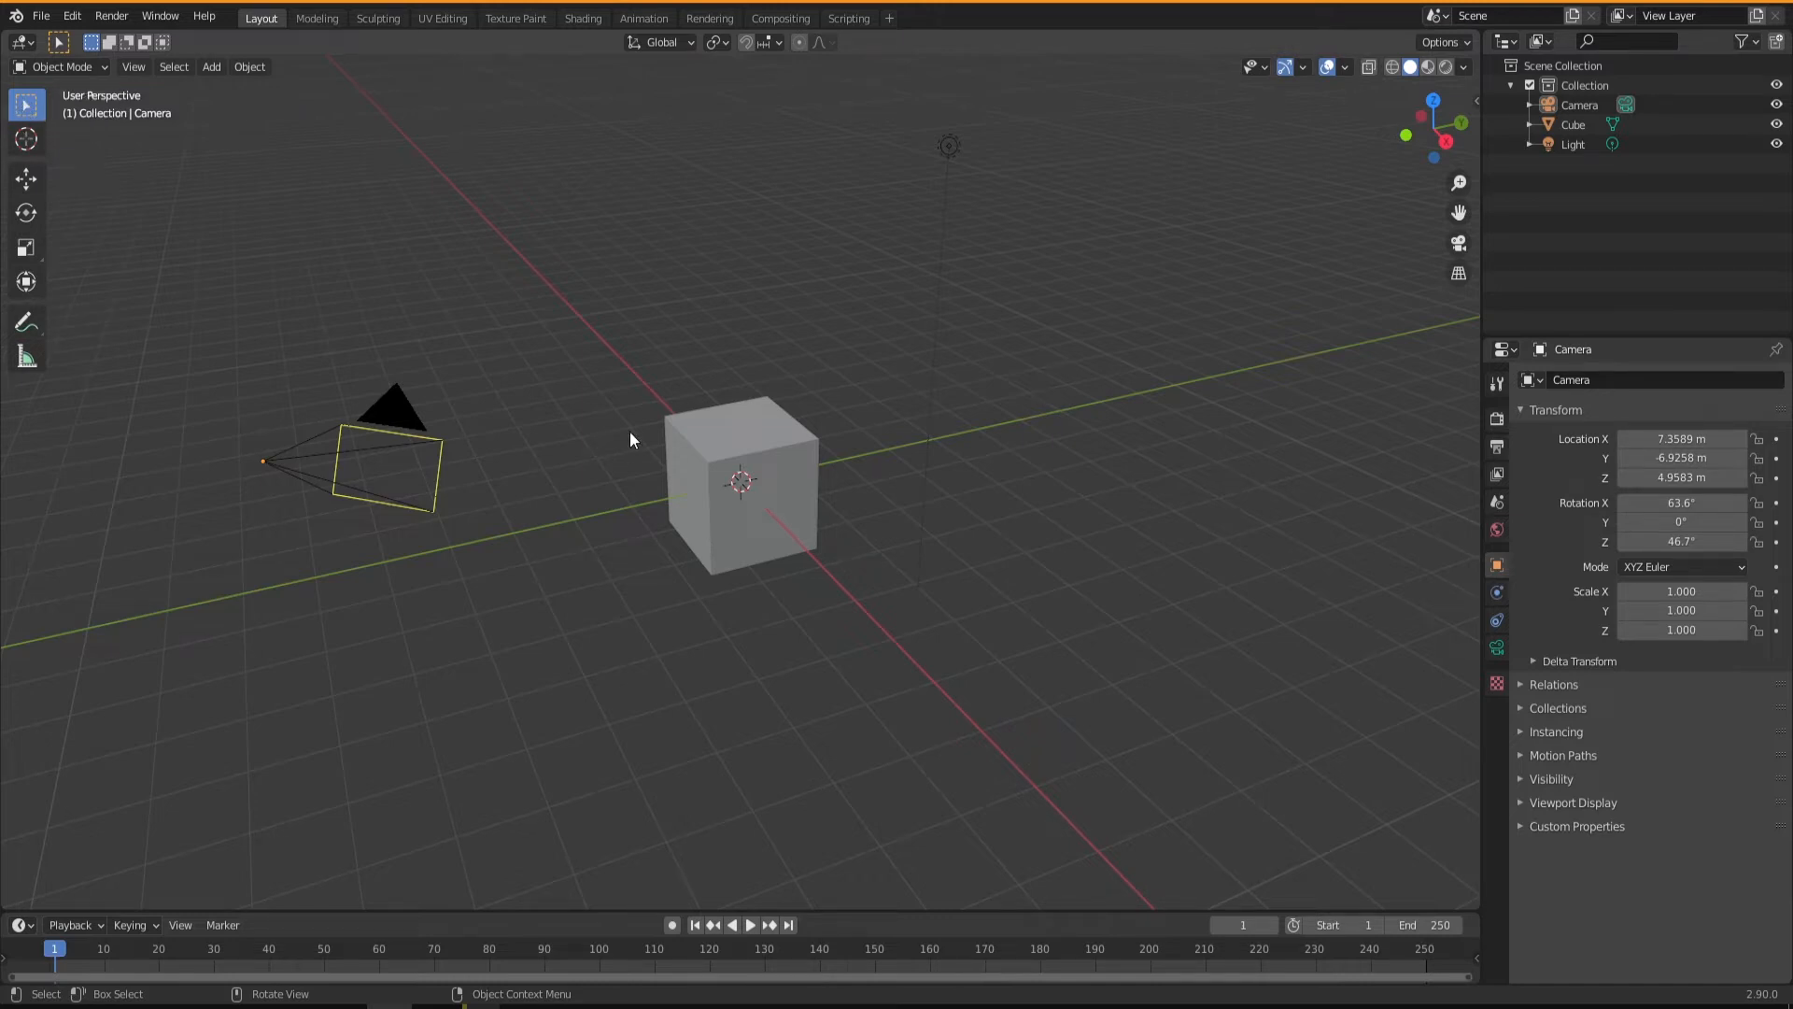
Try moving the cube with the Move tool and rotating it with the Rotate tool, returning it to its original placement.
left_click(724, 440)
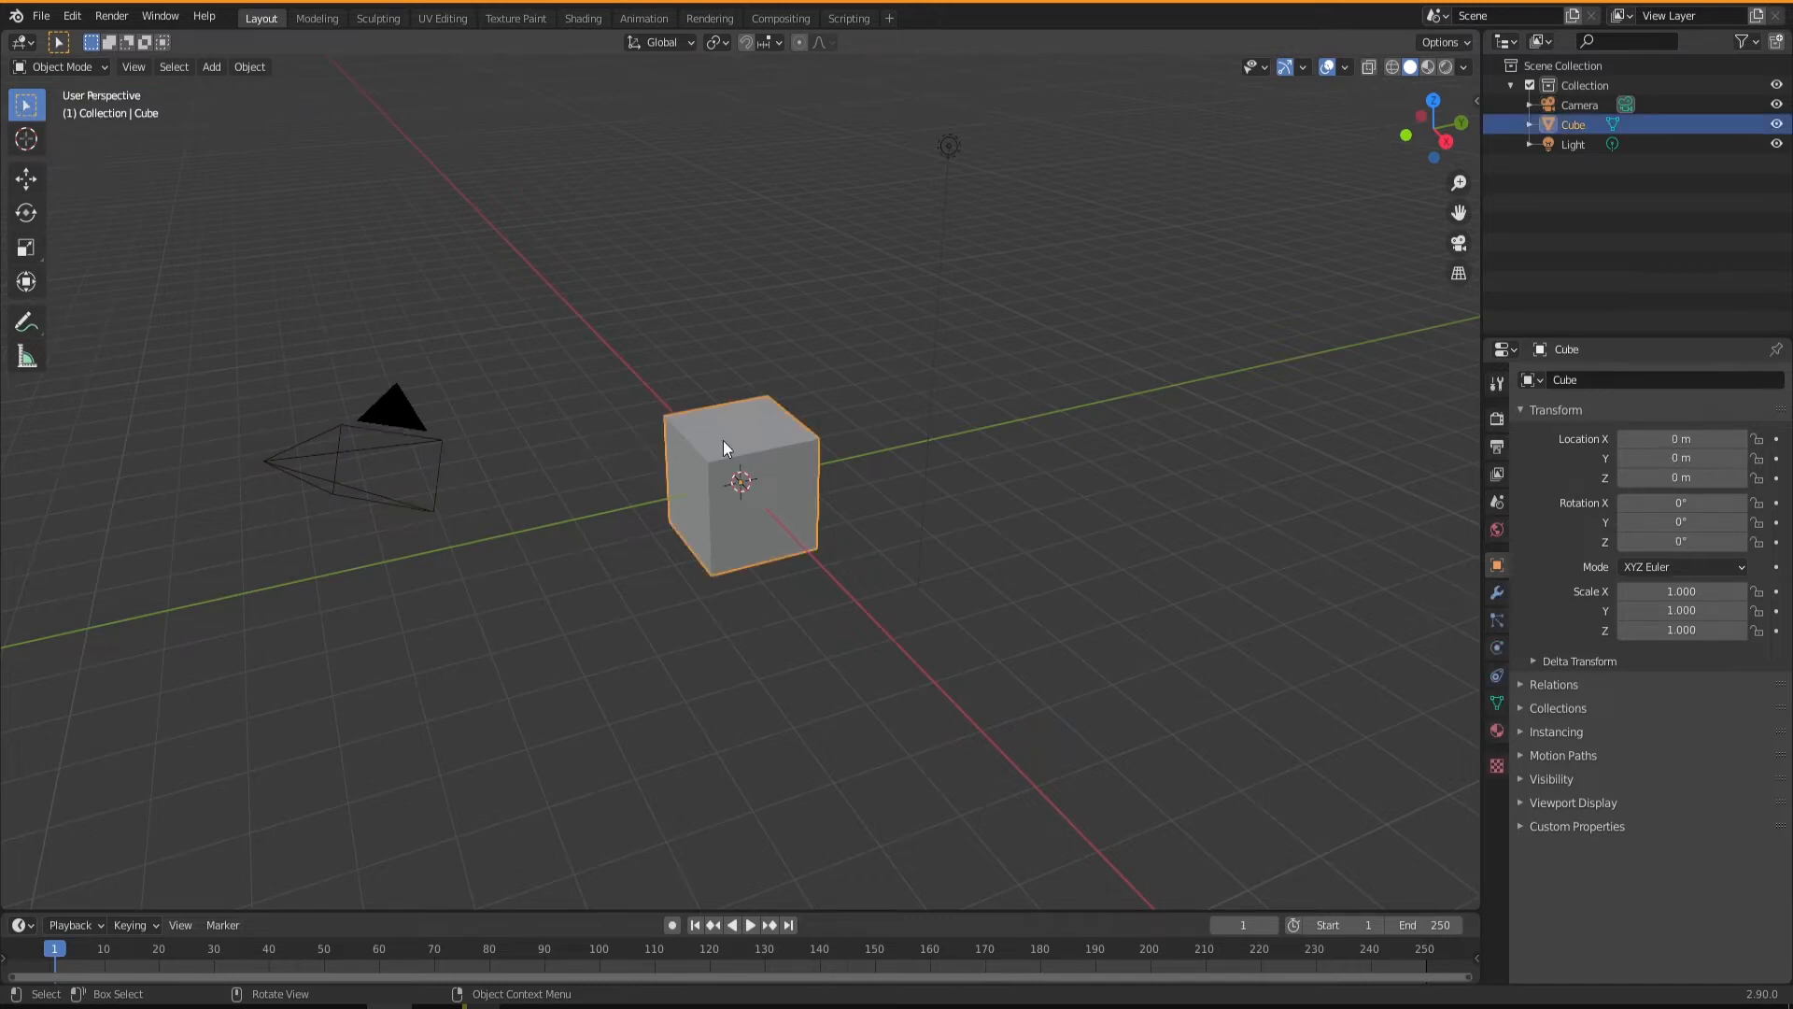
left_click(26, 177)
left_click_drag(808, 467, 764, 484)
key("alt+g")
key("shift+space")
key("r")
key("ctrl+z")
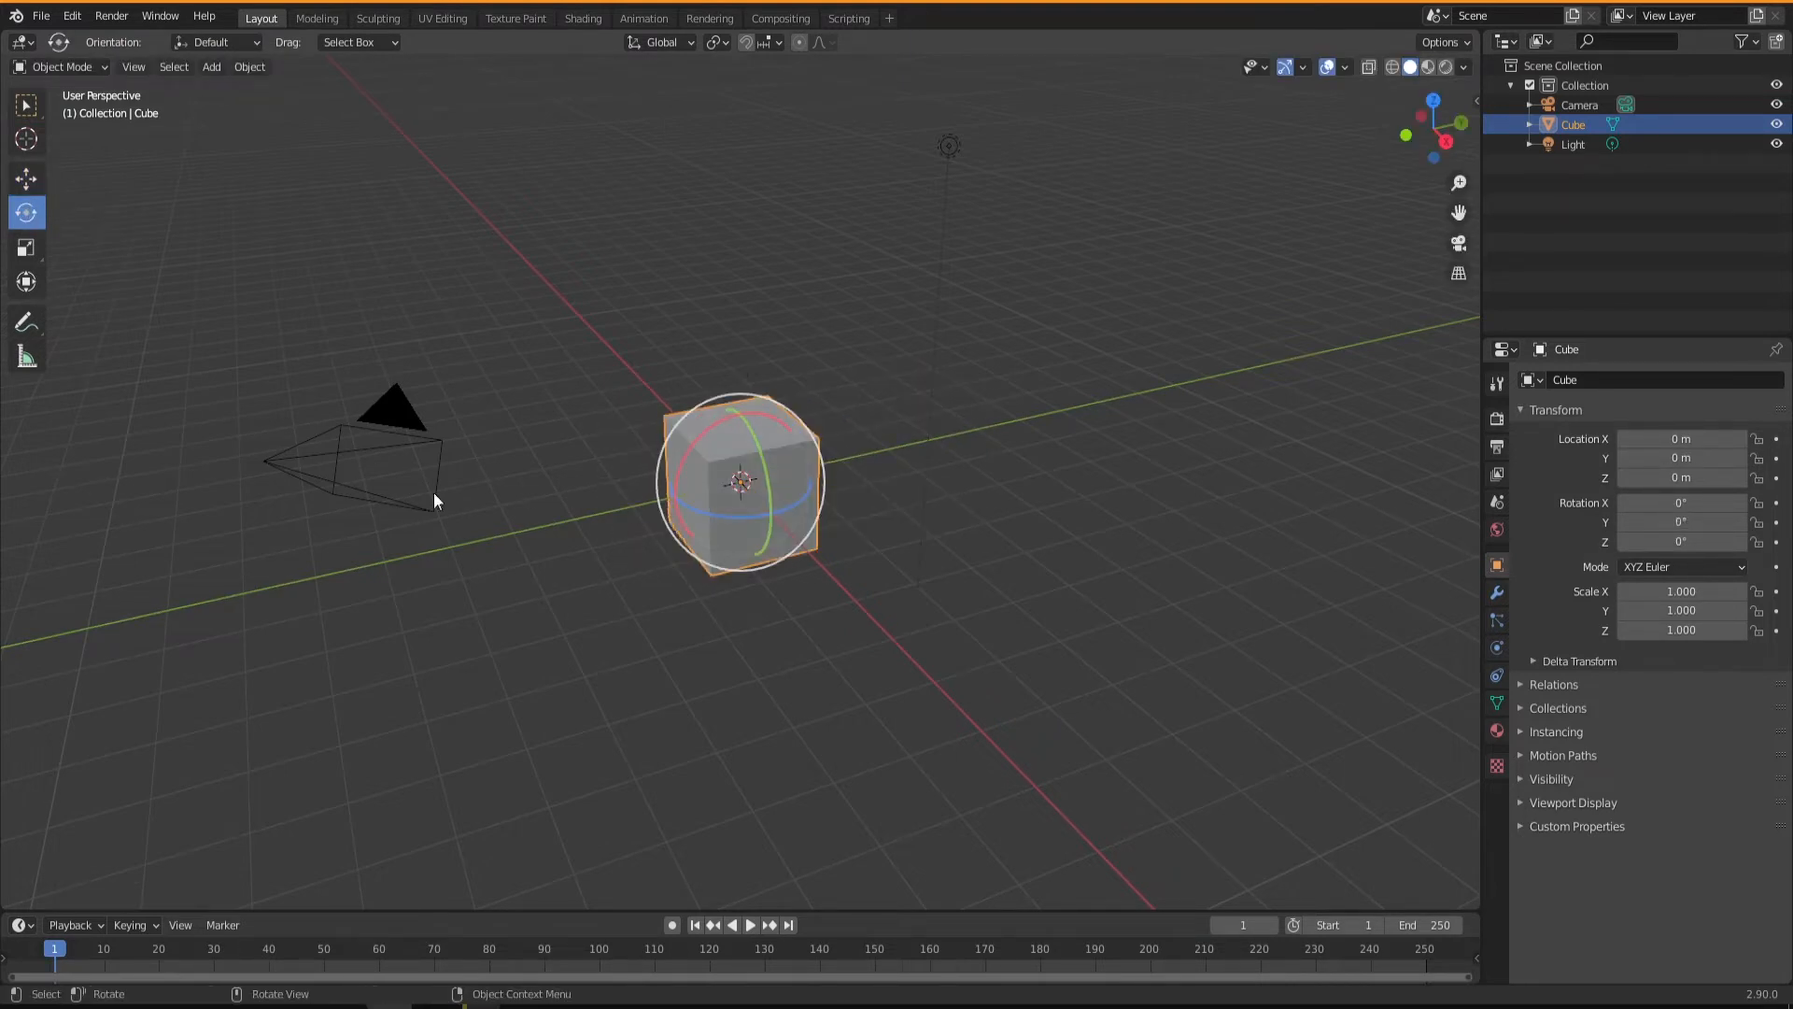
Try resizing the cube with the Scale tool and undo the change.
left_click(42, 248)
left_click_drag(784, 471, 882, 523)
key("ctrl+z")
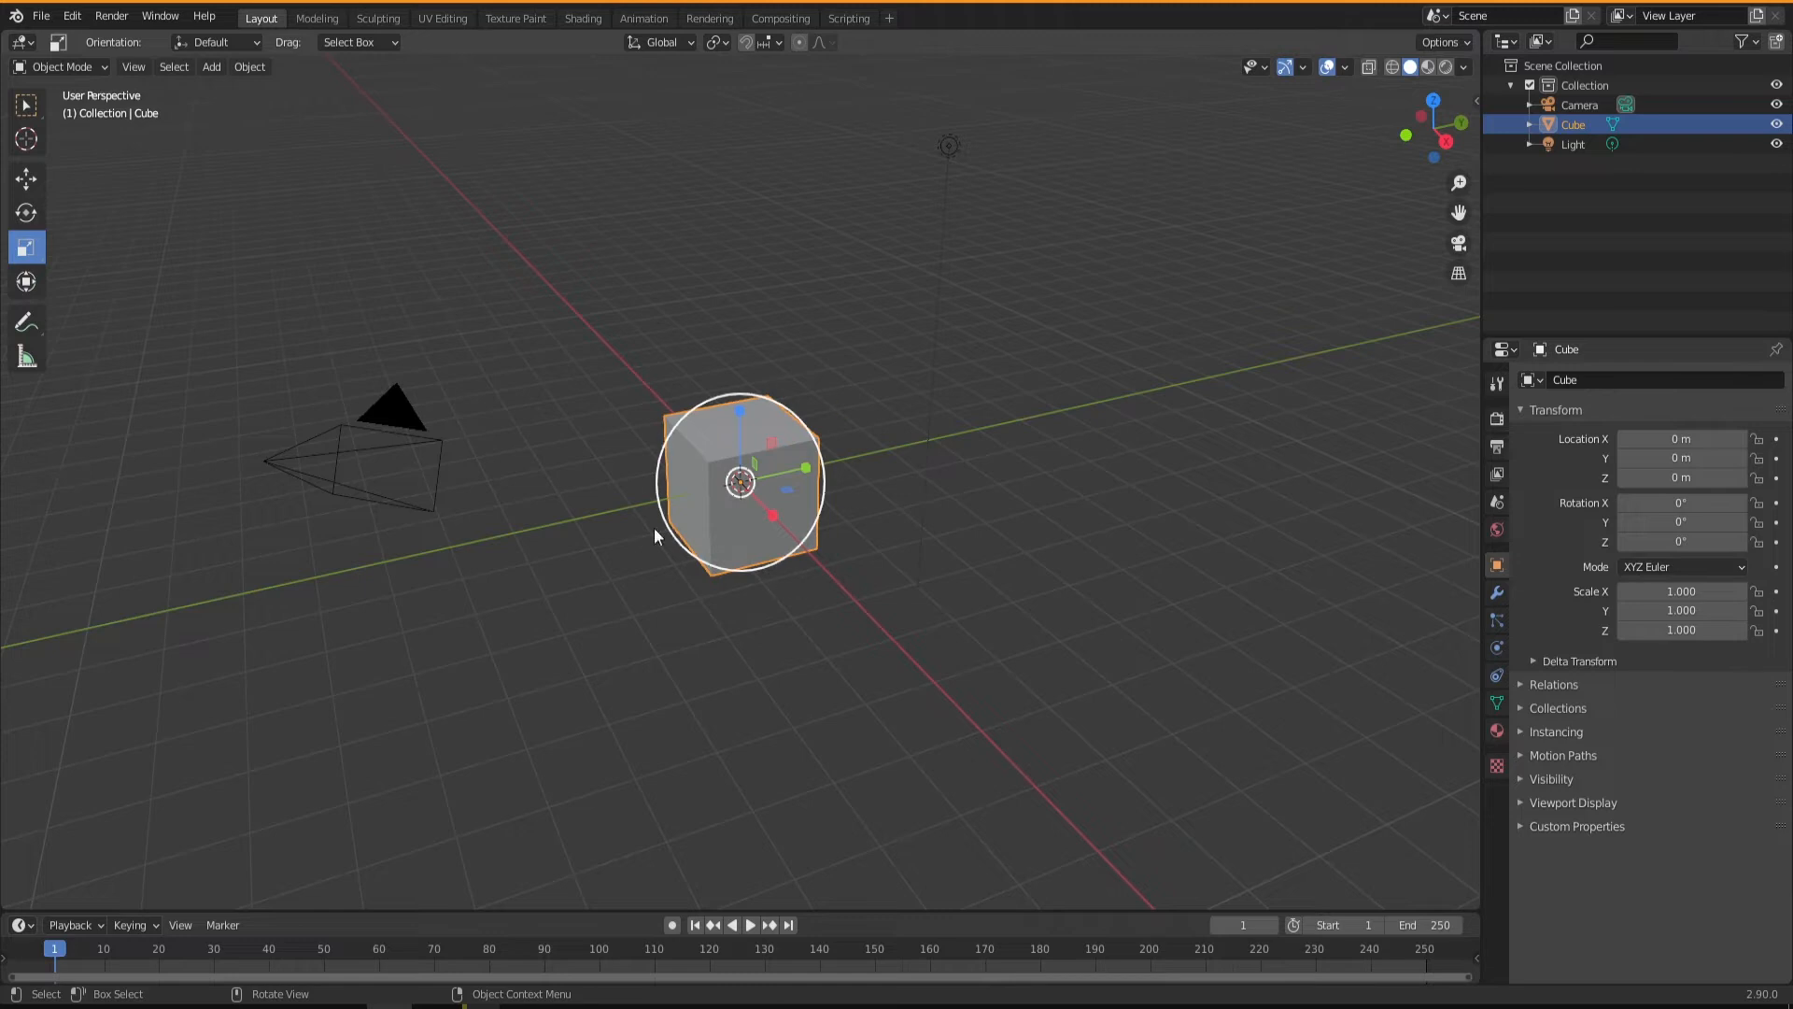
Start the Shortcut VUr input display with its default settings and hide its settings again.
left_click(1475, 99)
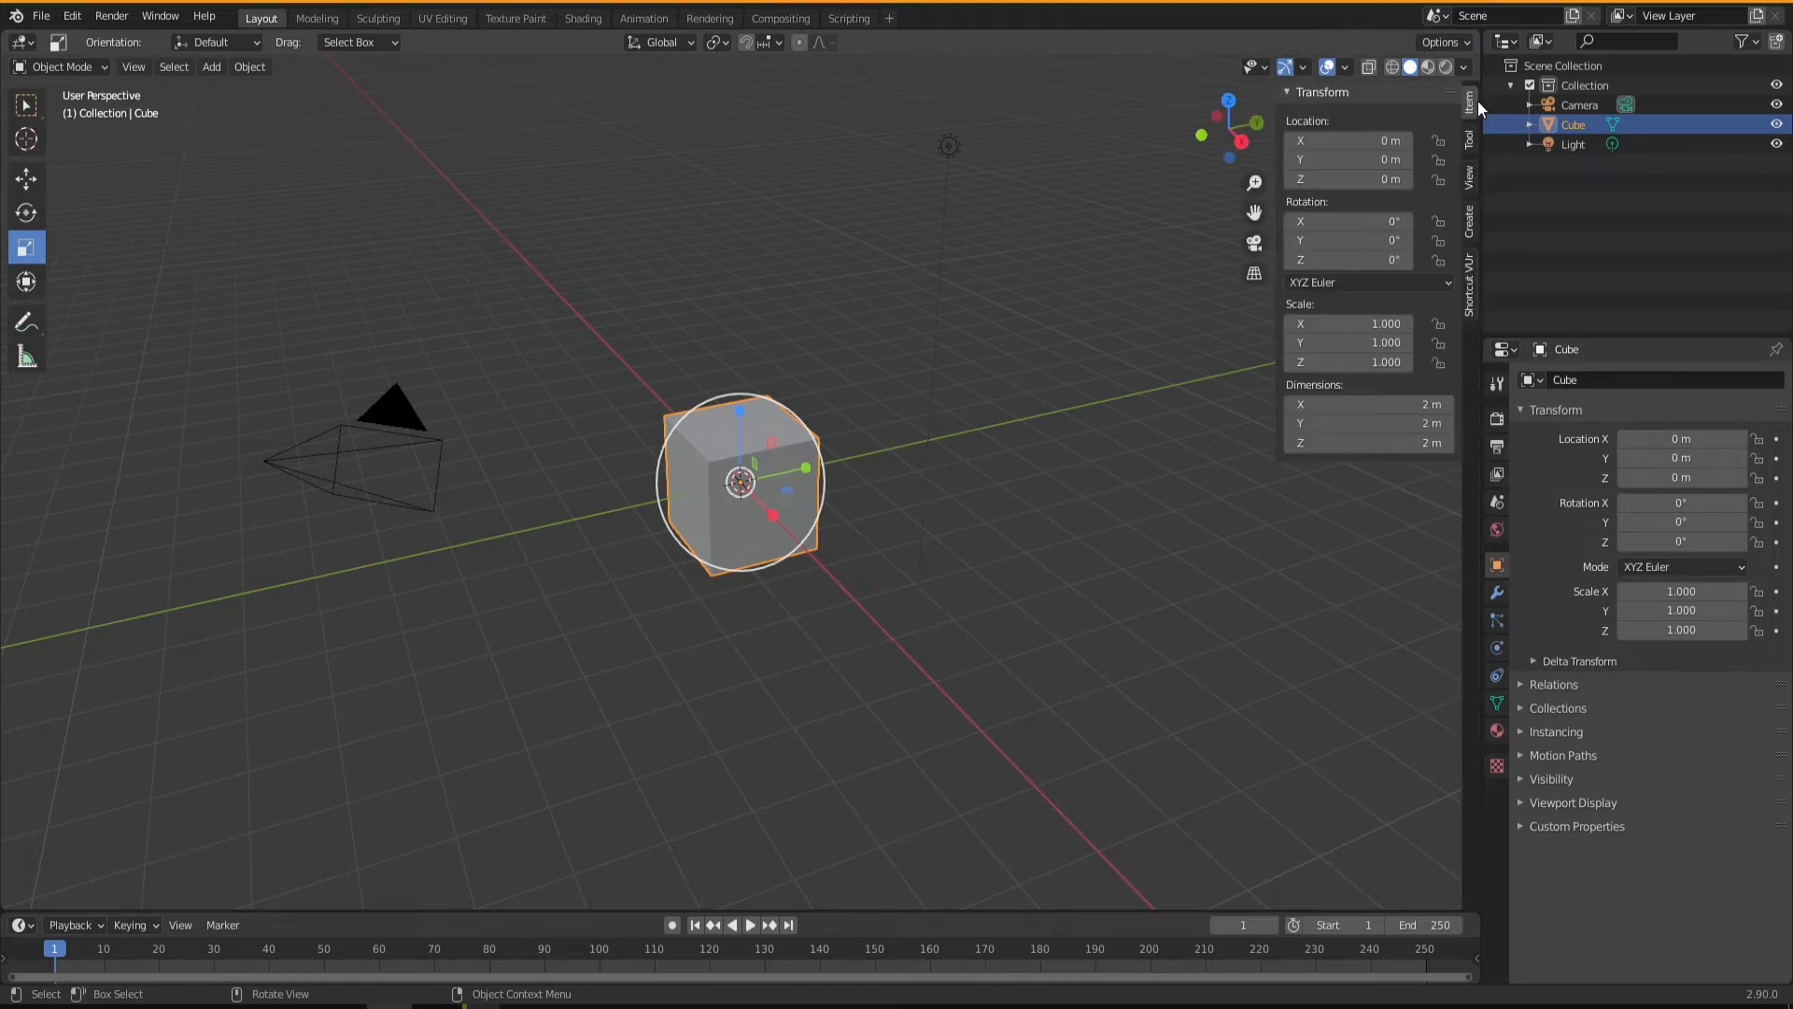
left_click(1469, 297)
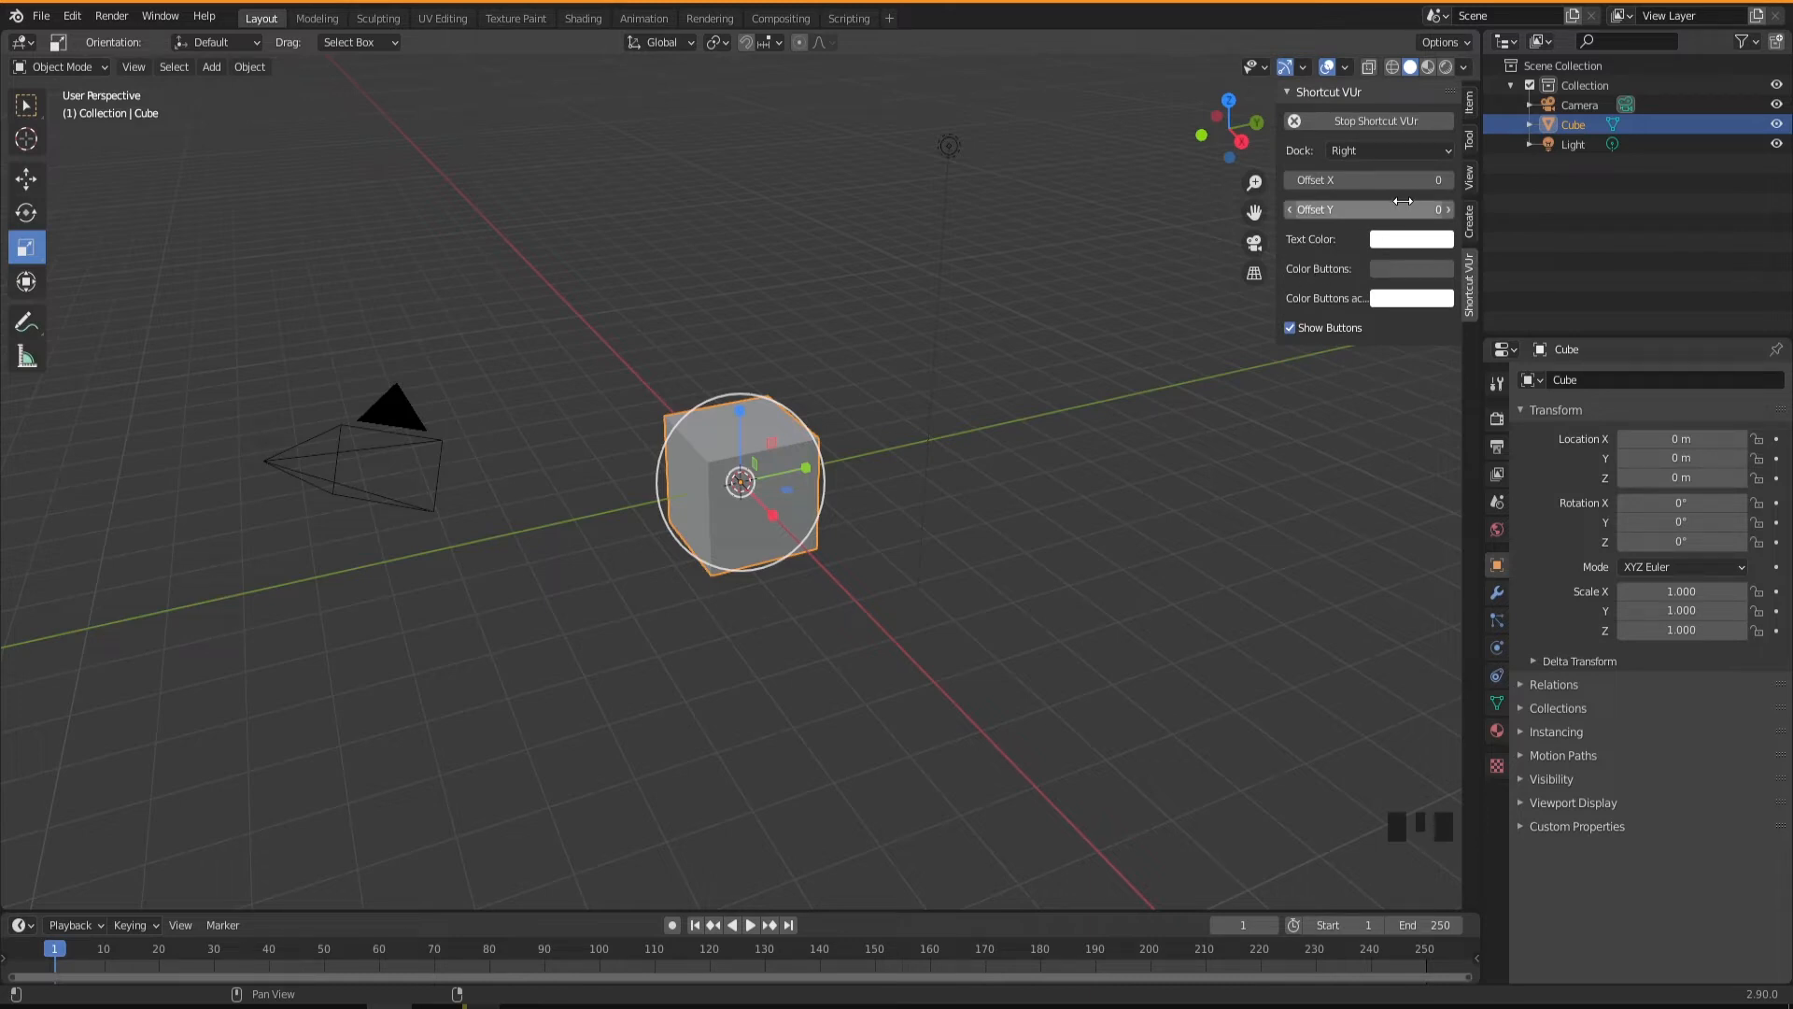
key("n")
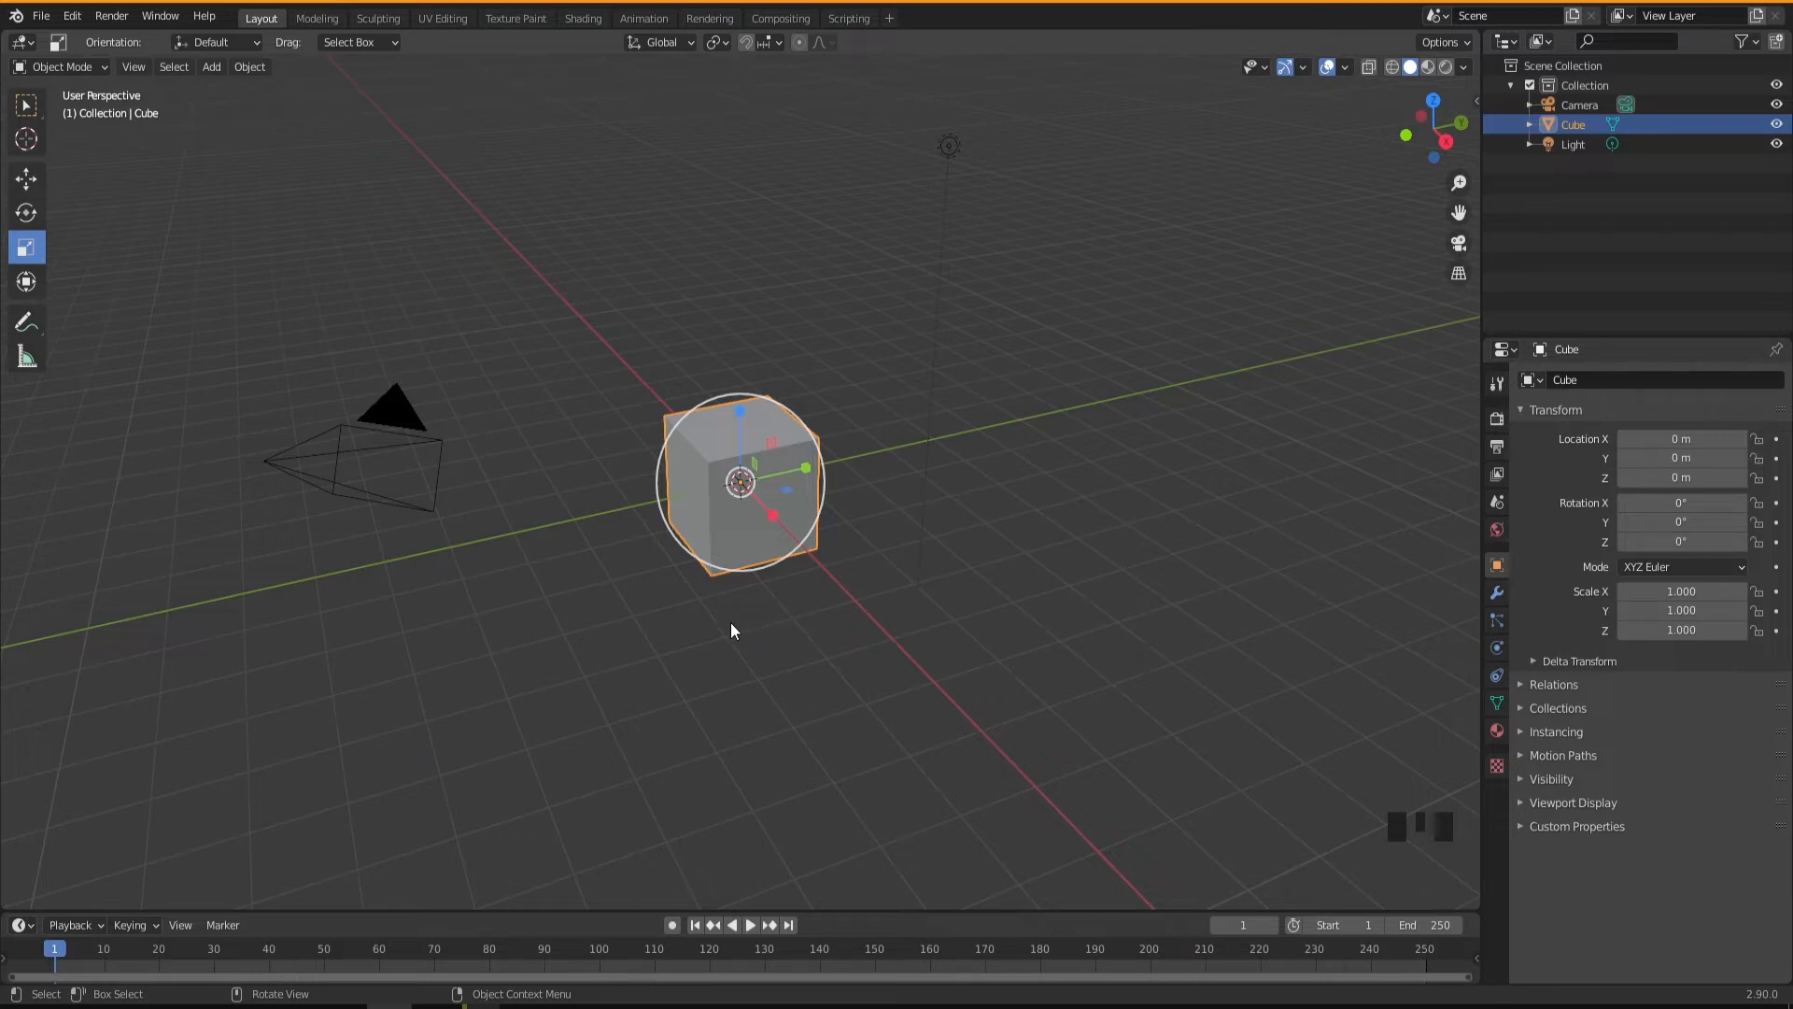
With the Select Box tool active, try moving the cube freely and along the Y, X and Z axes, then cancel the move.
middle_click_drag(745, 614, 561, 551)
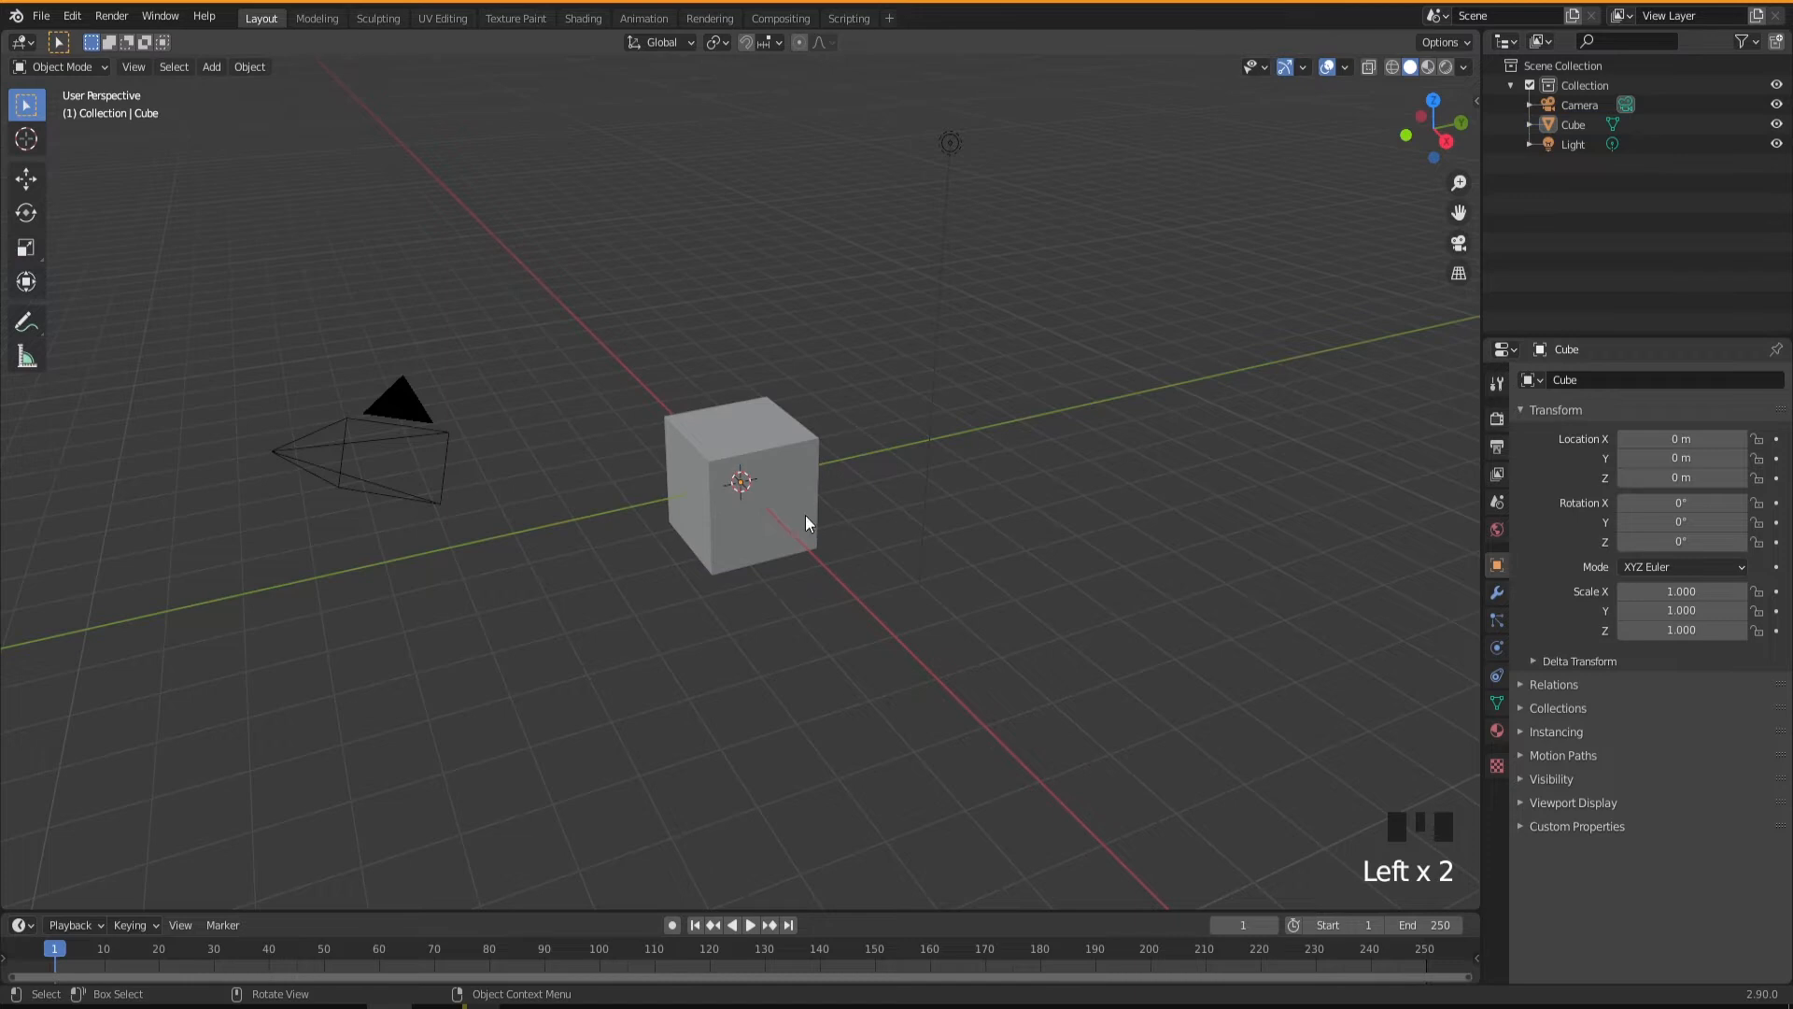
left_click(793, 531)
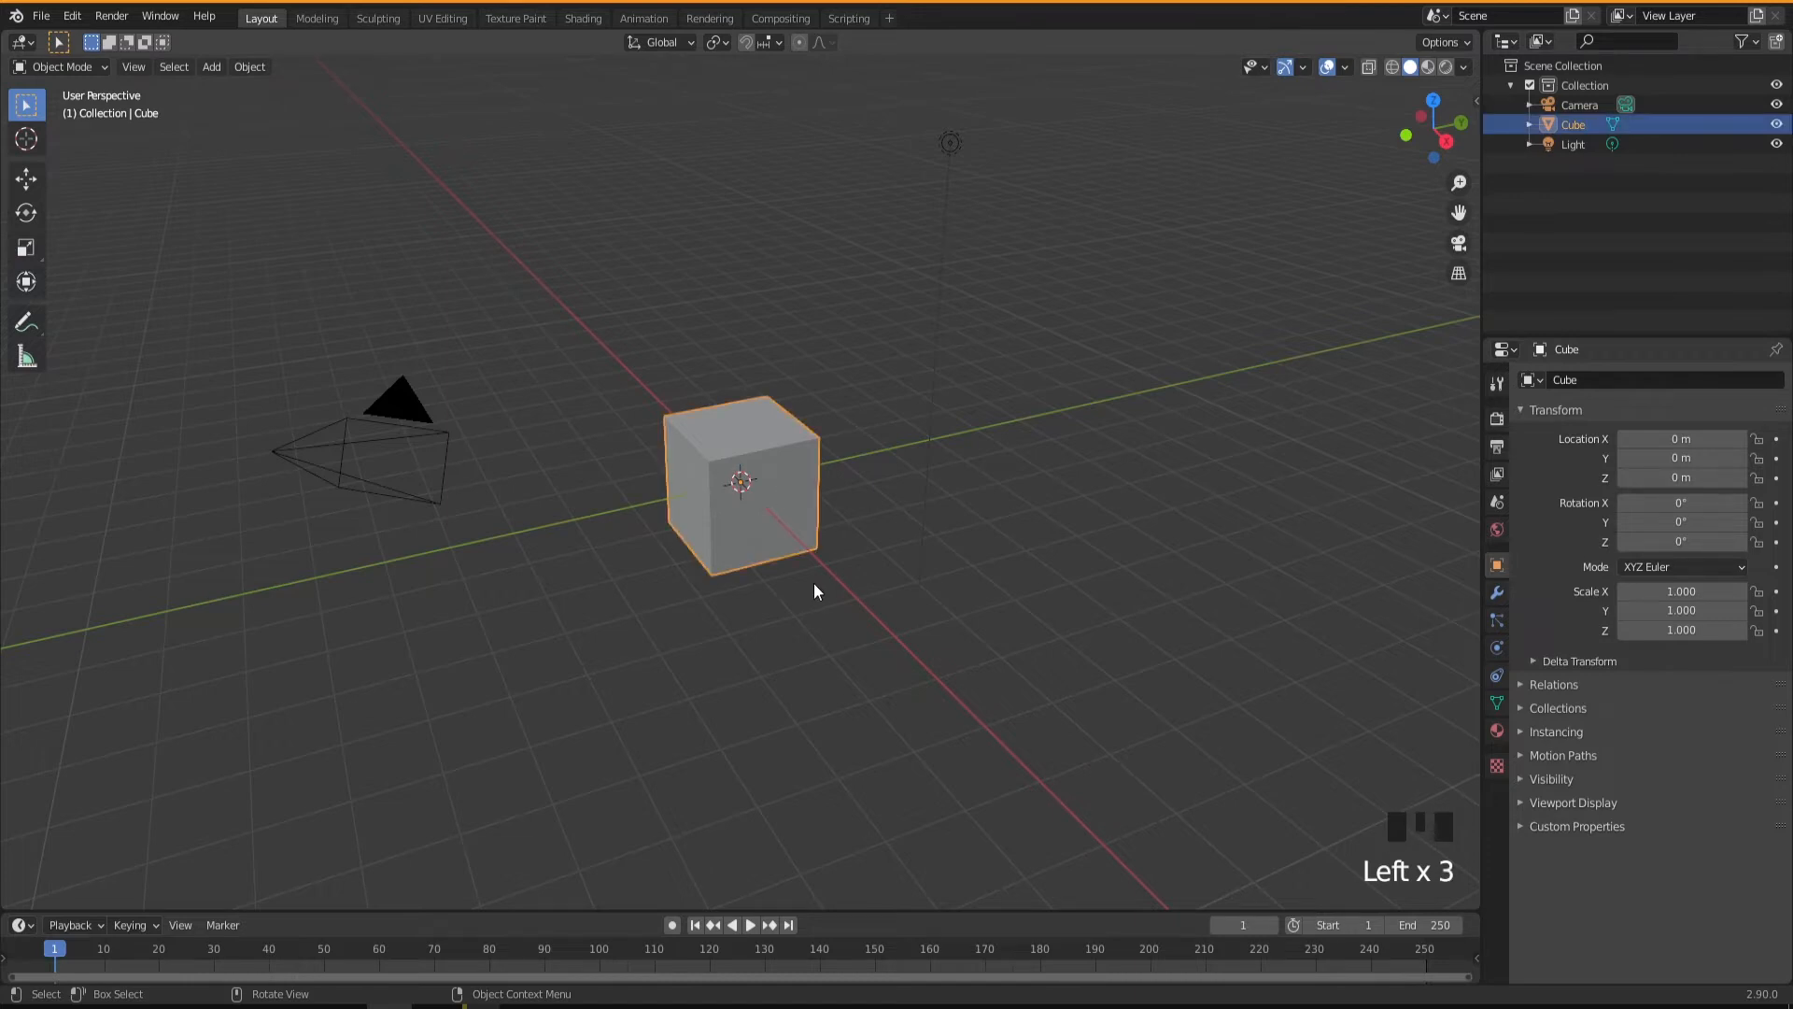
key("g")
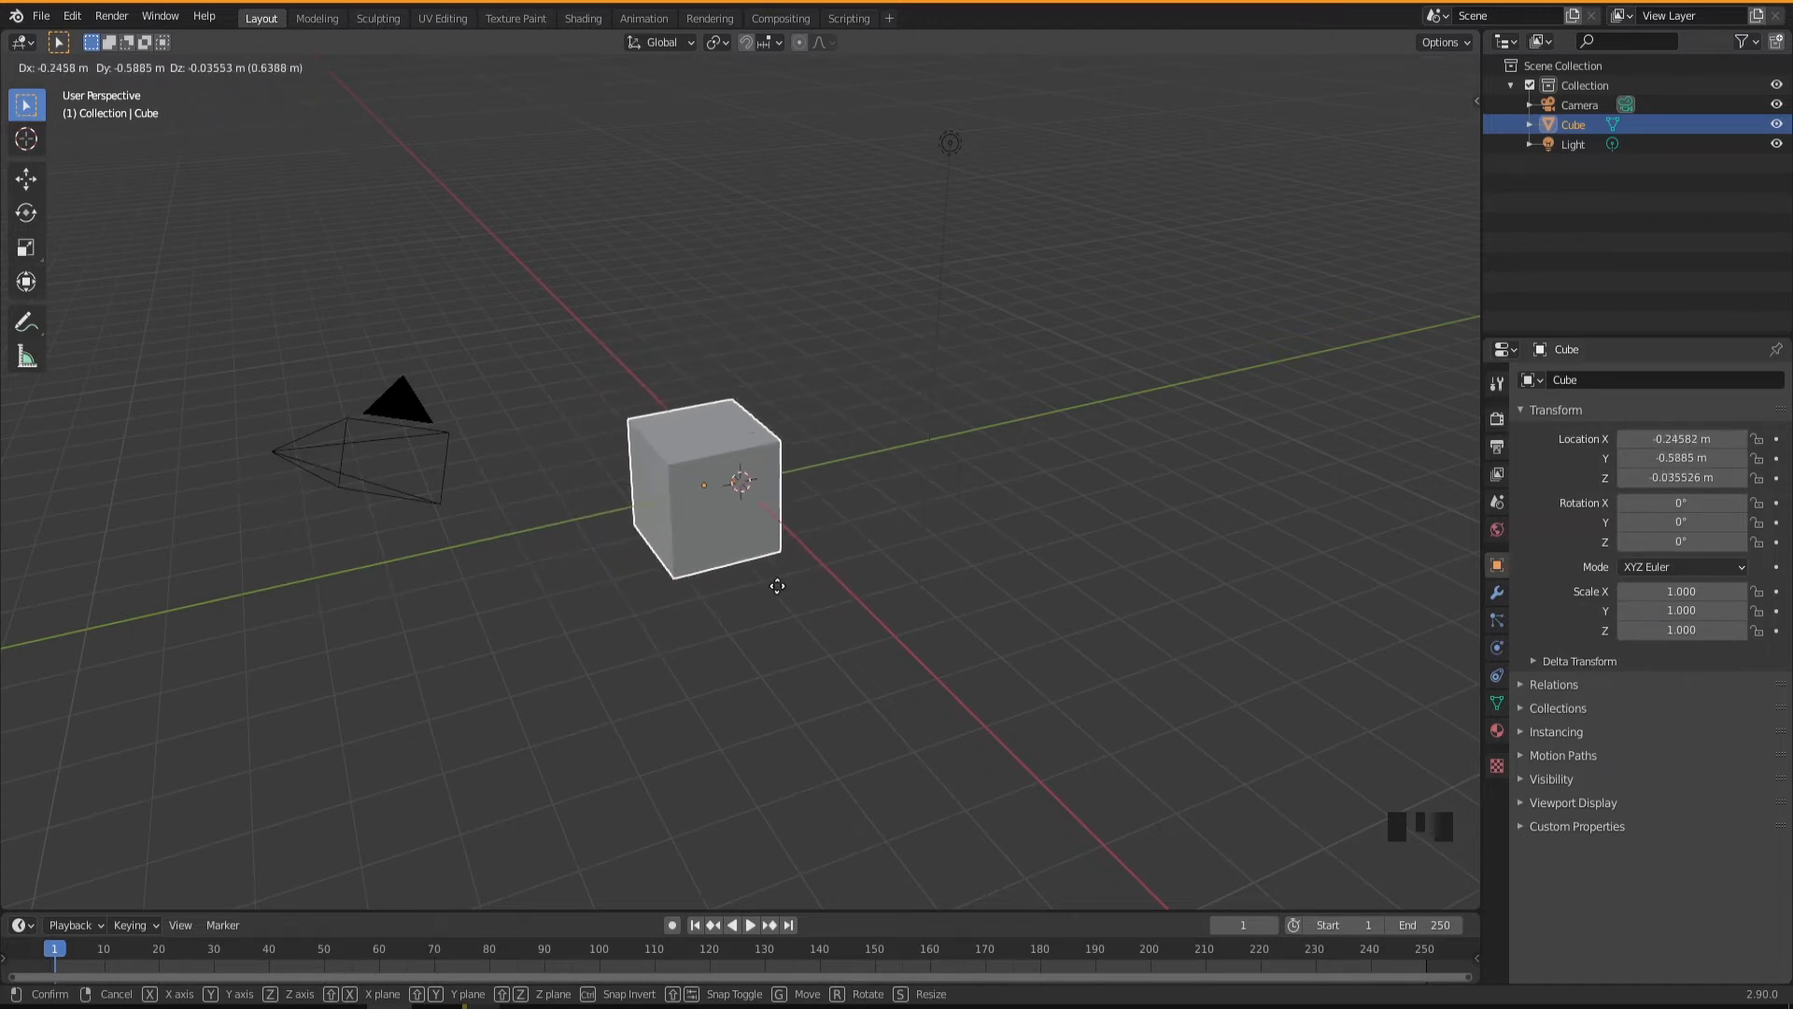
key("y")
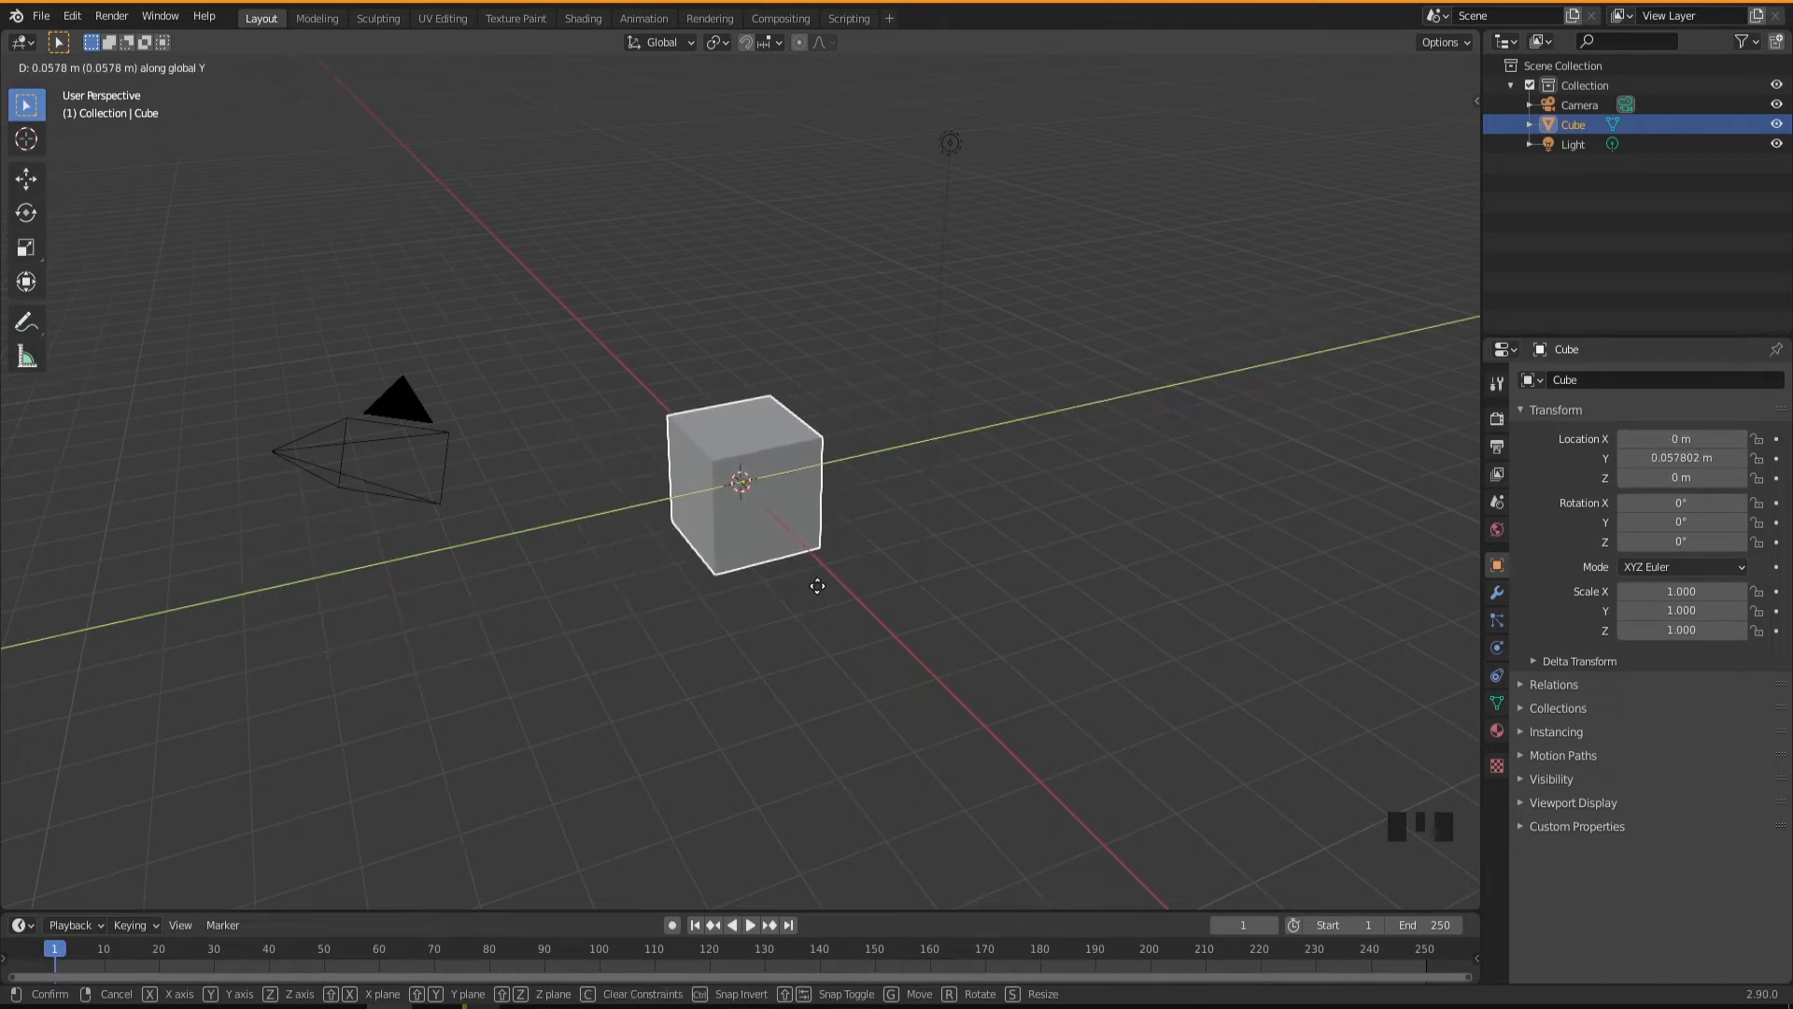
key("x")
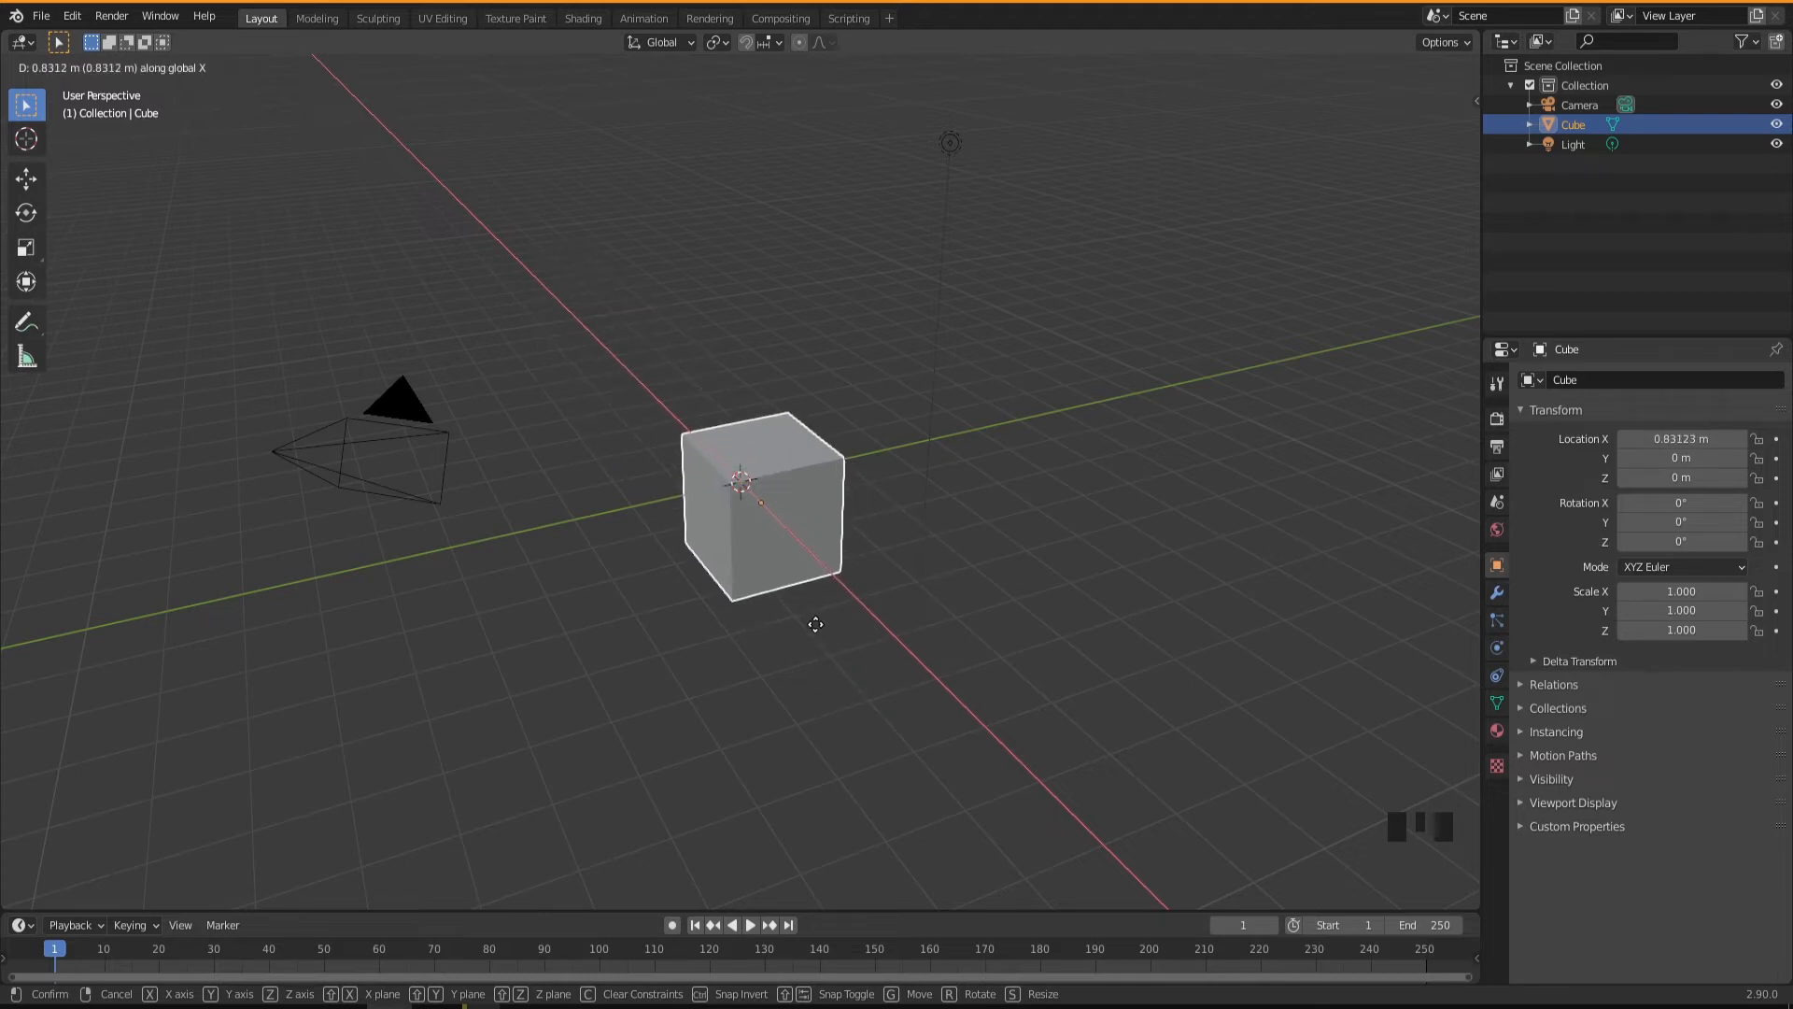
key("z")
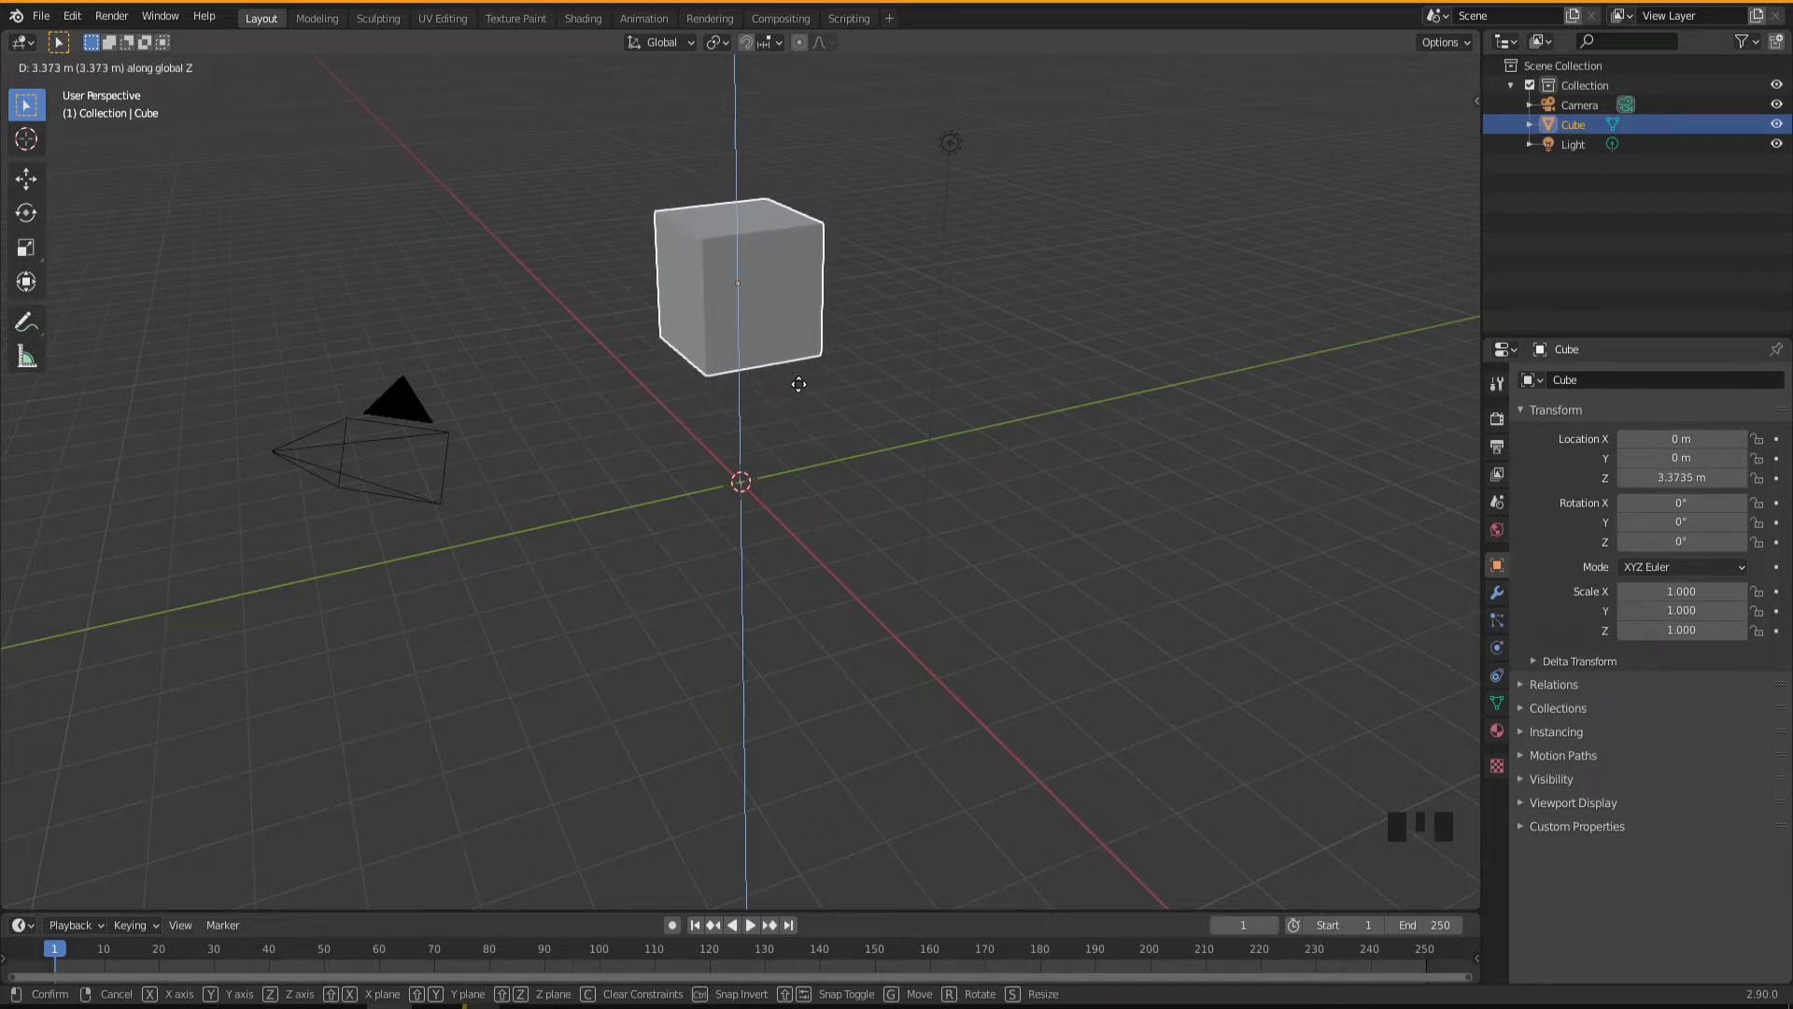
key("Escape")
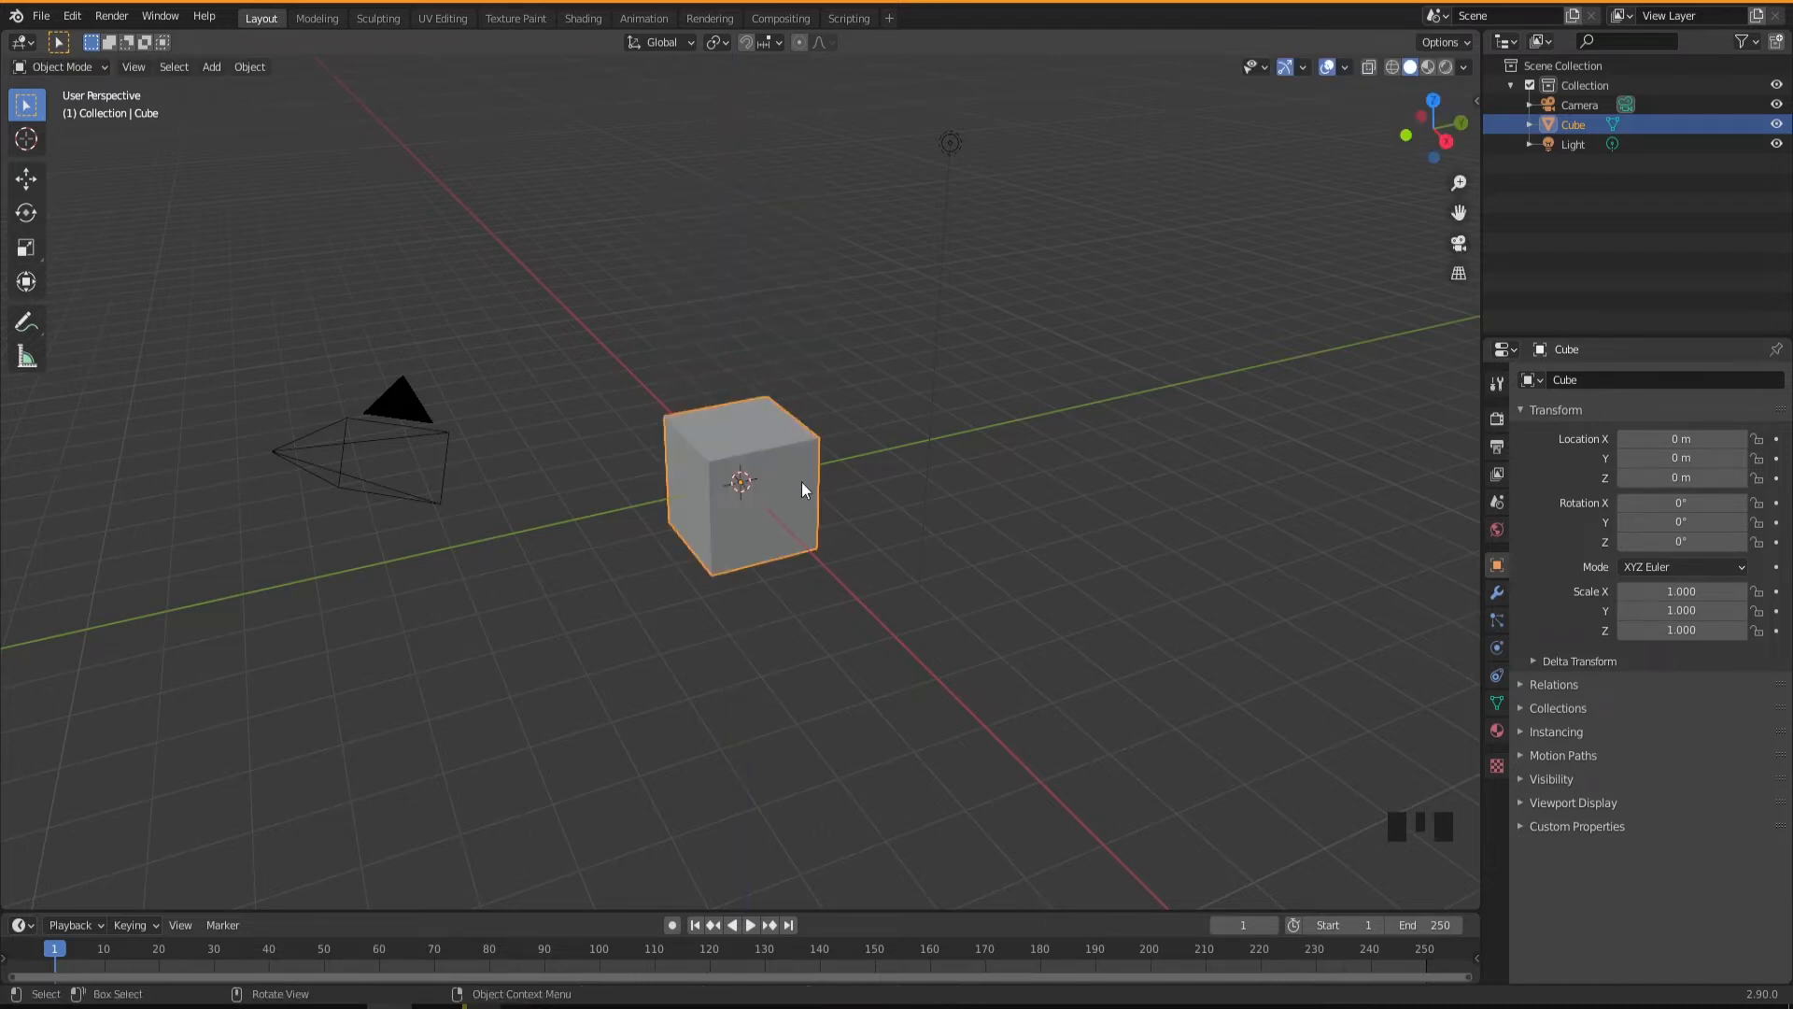
Try scaling the cube uniformly and along the global Y, X and Z axes, and cancel the scaling.
mouse_move(734, 543)
middle_mouse_down()
mouse_move(686, 521)
mouse_move(753, 518)
mouse_move(737, 557)
middle_mouse_up()
middle_click_drag(771, 485, 779, 485)
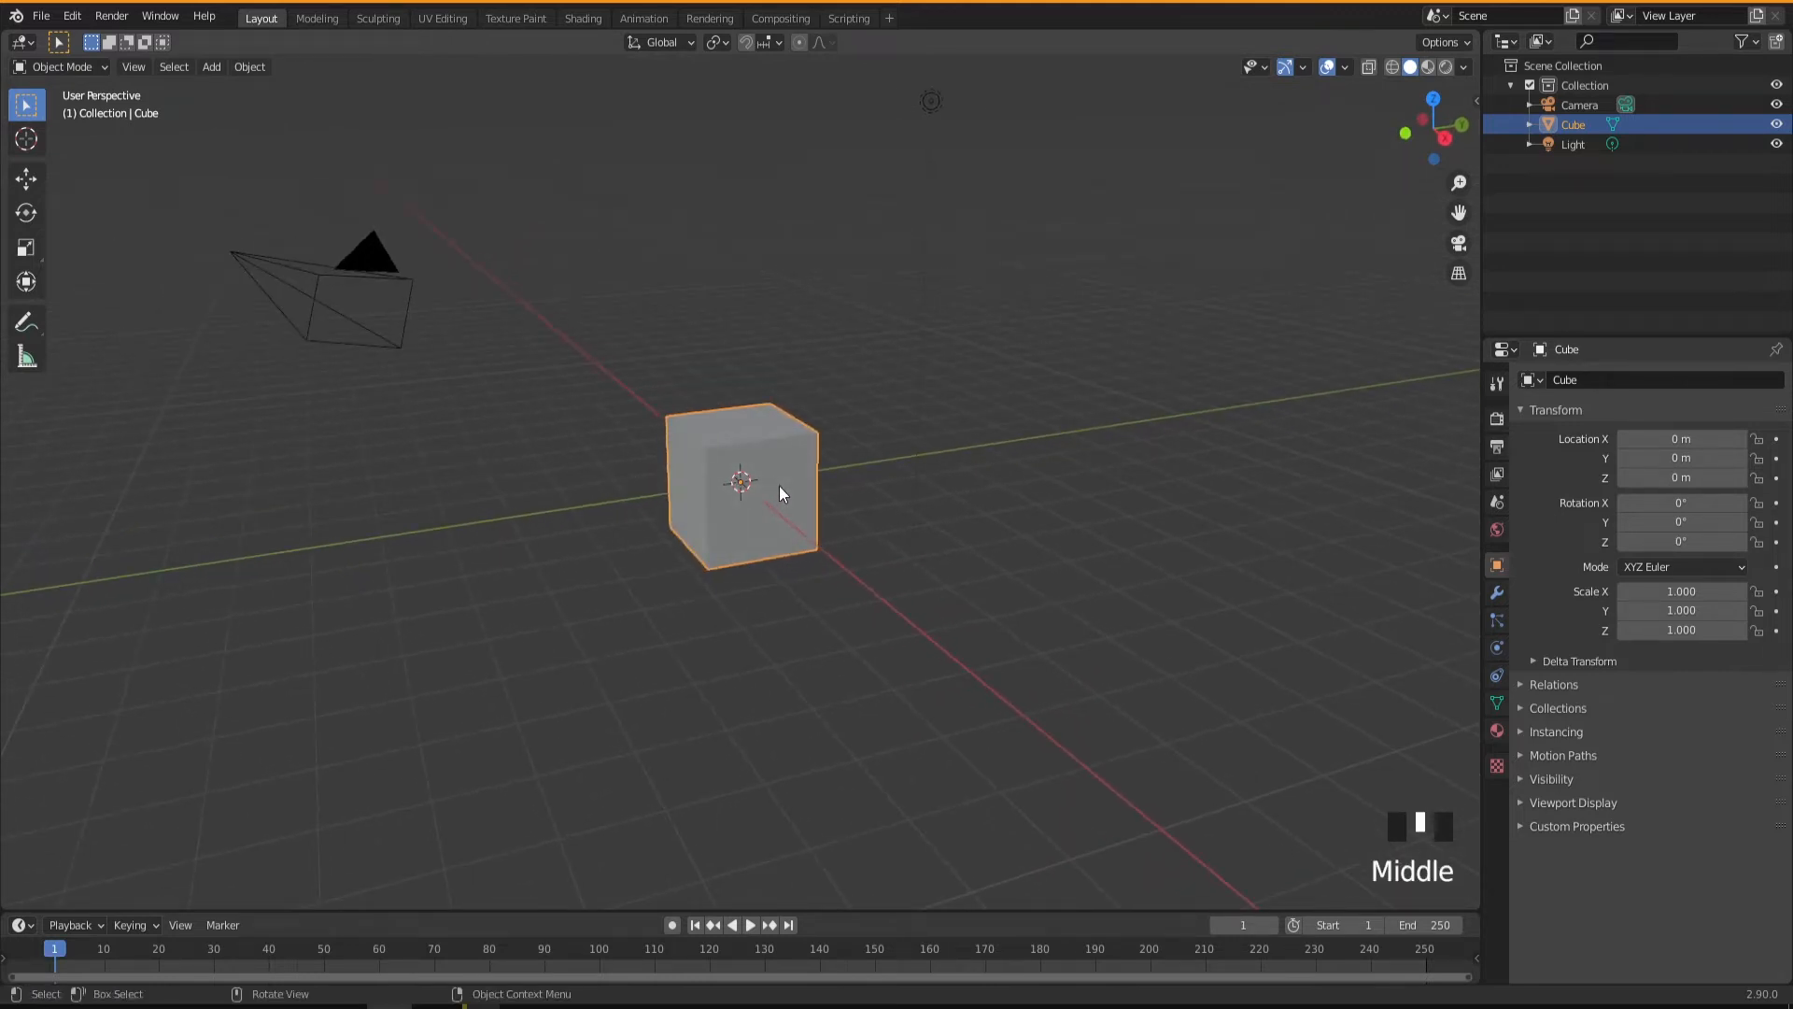
key("s")
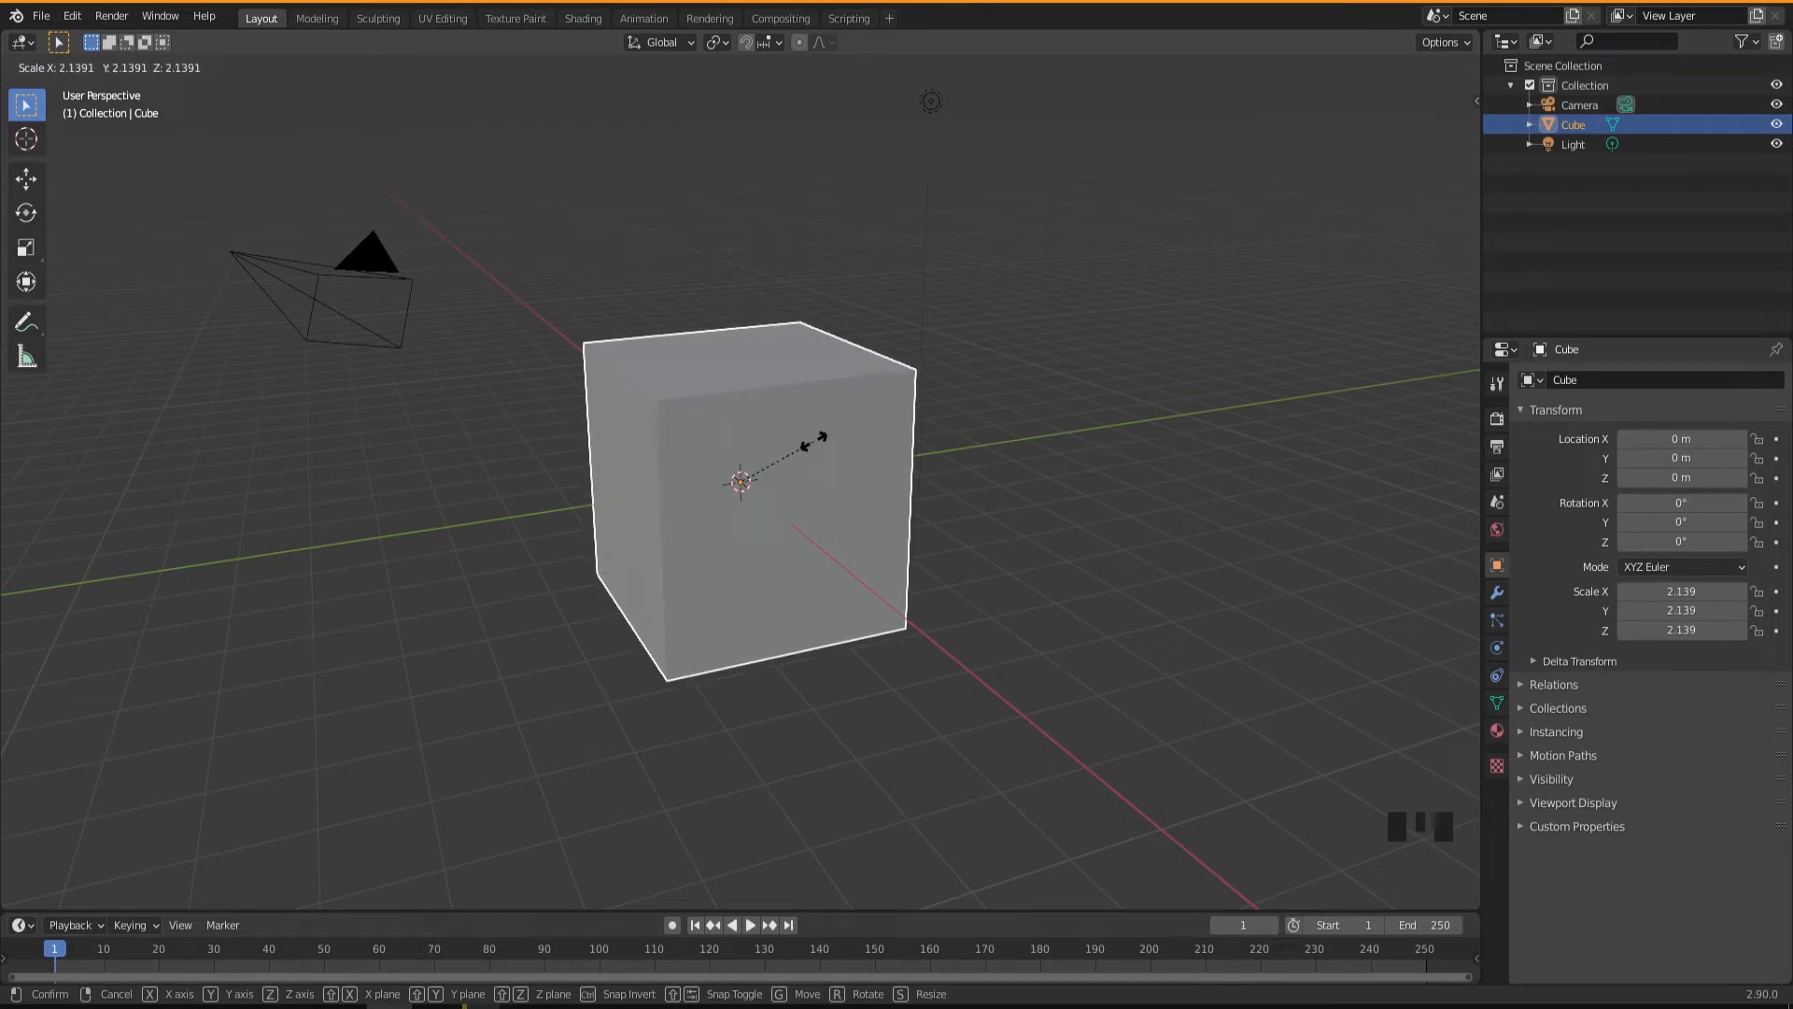
key("y")
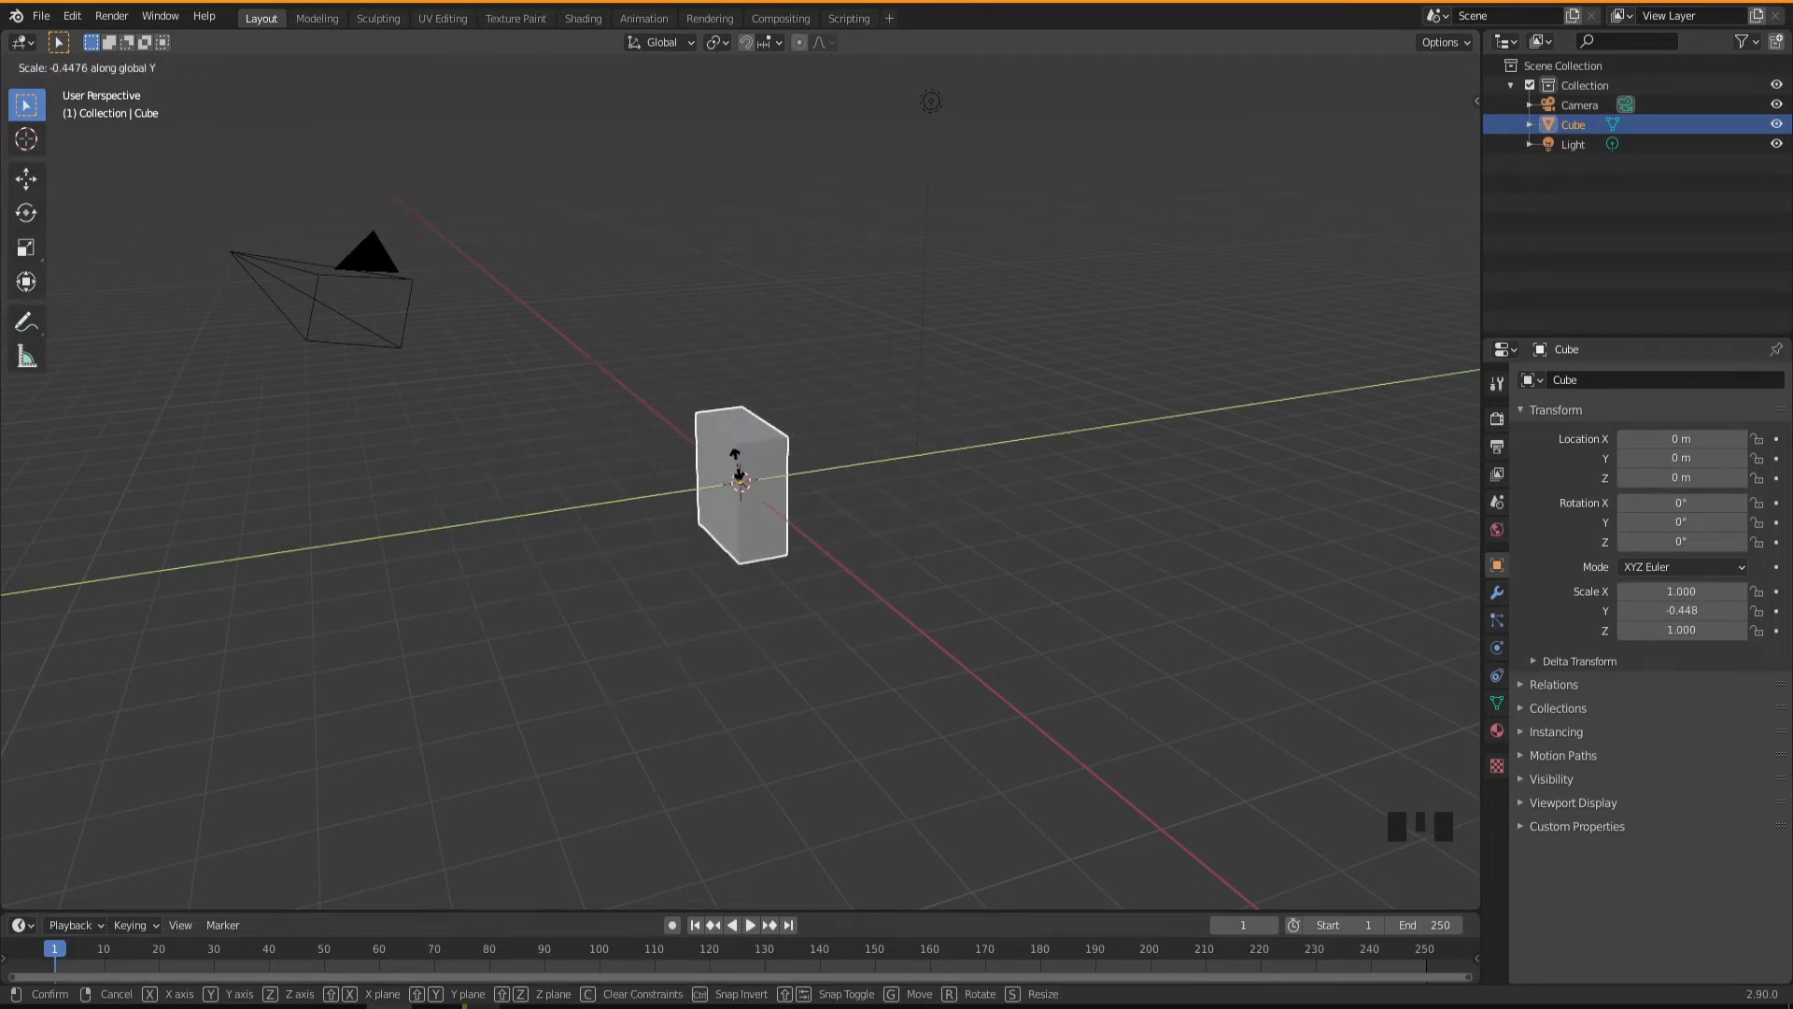
key("x")
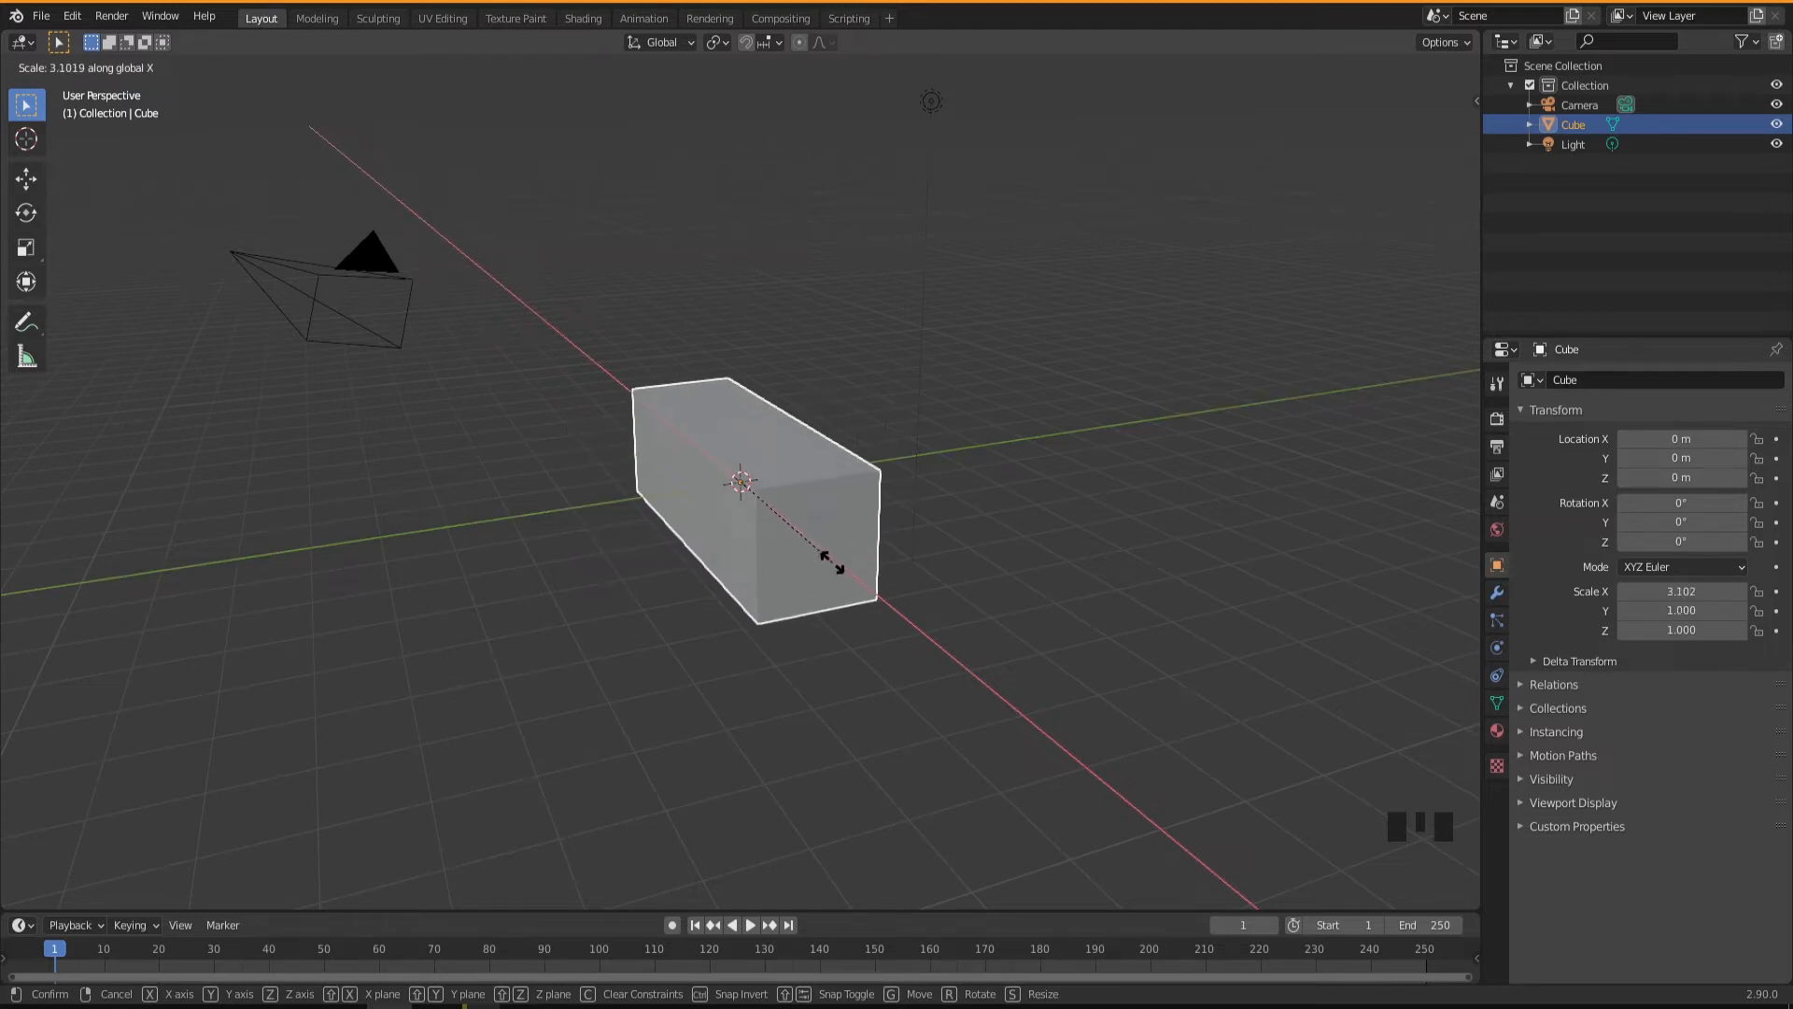
key("z")
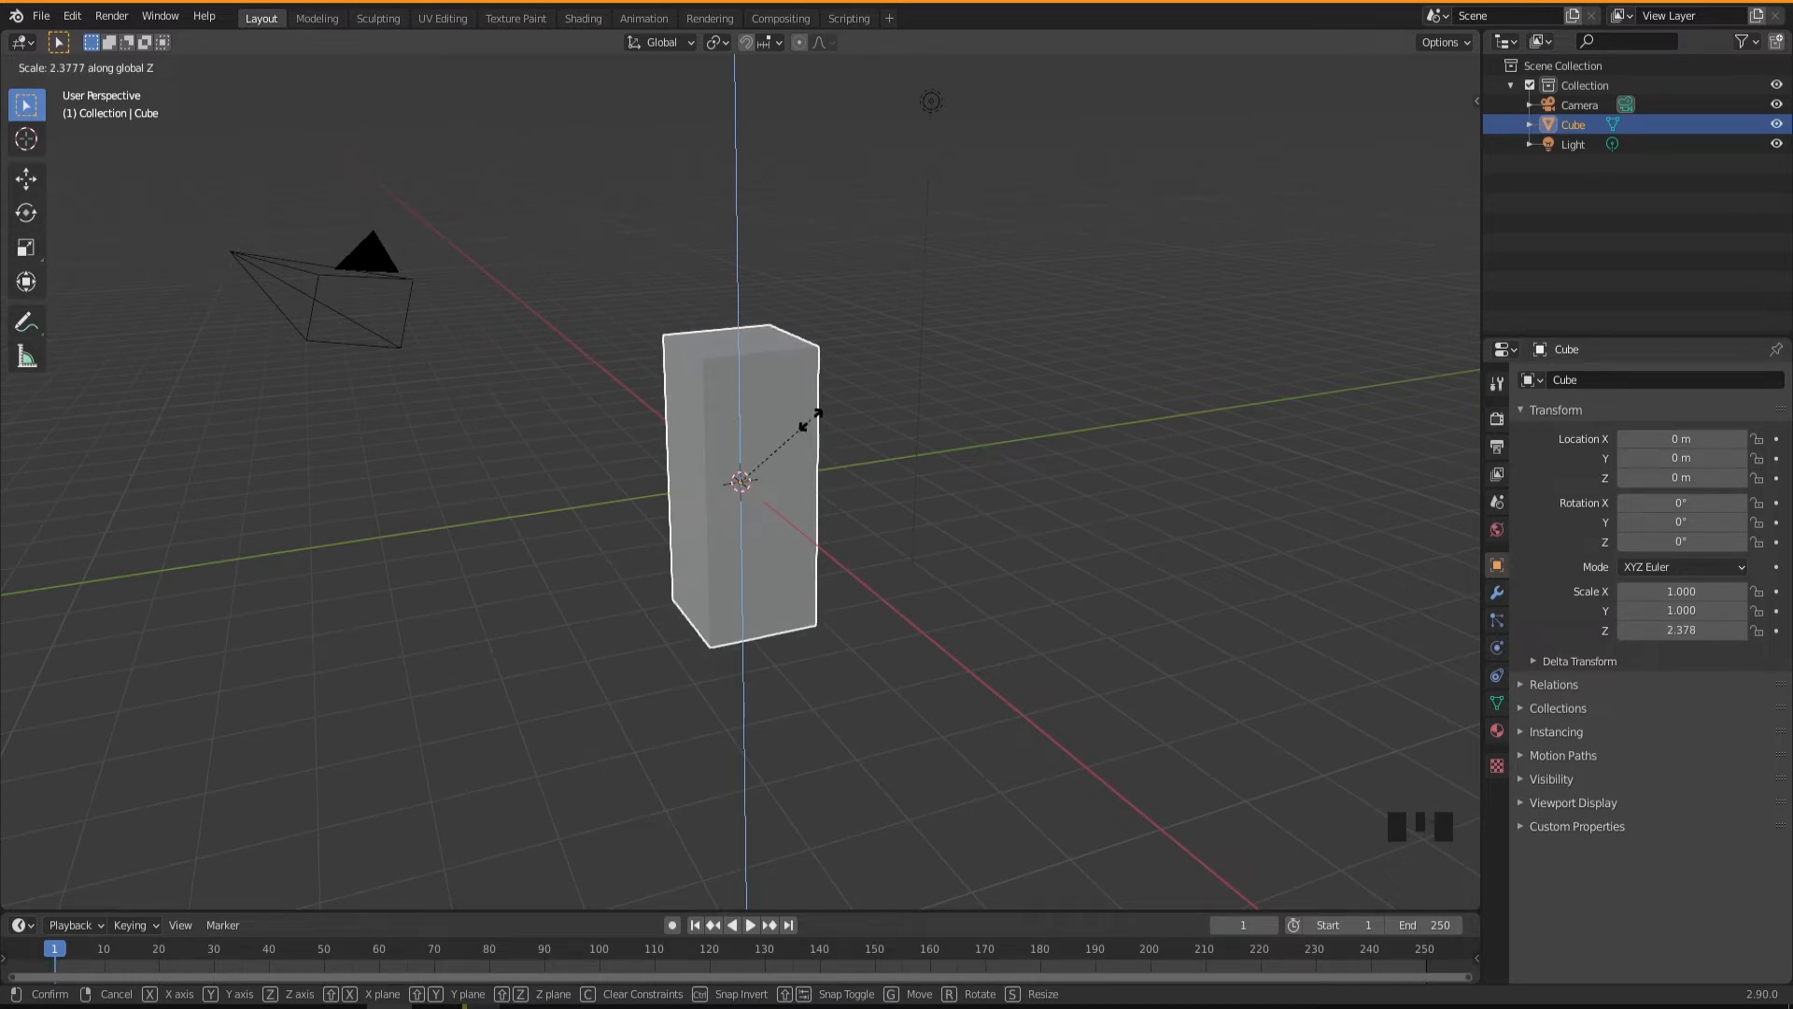
key("Escape")
Try rotating the cube freely and about the global Y, X and Z axes, and cancel the rotation.
middle_click_drag(728, 560, 766, 541)
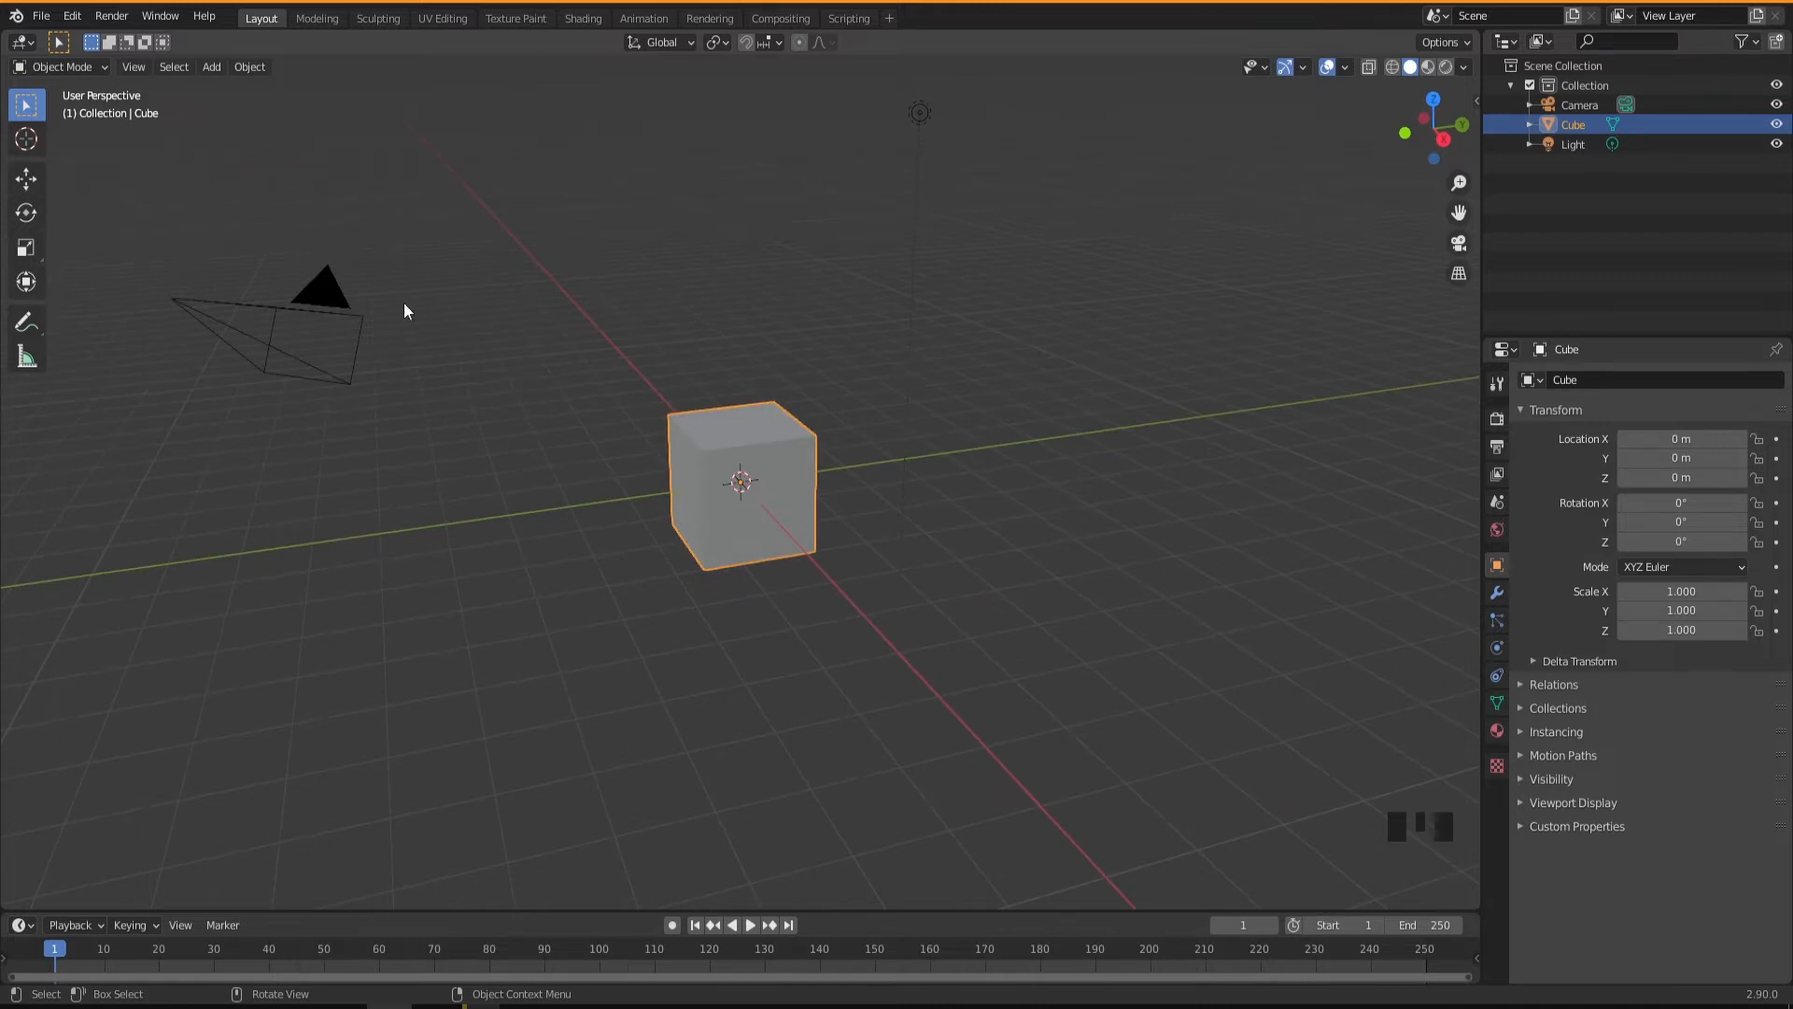
key("r")
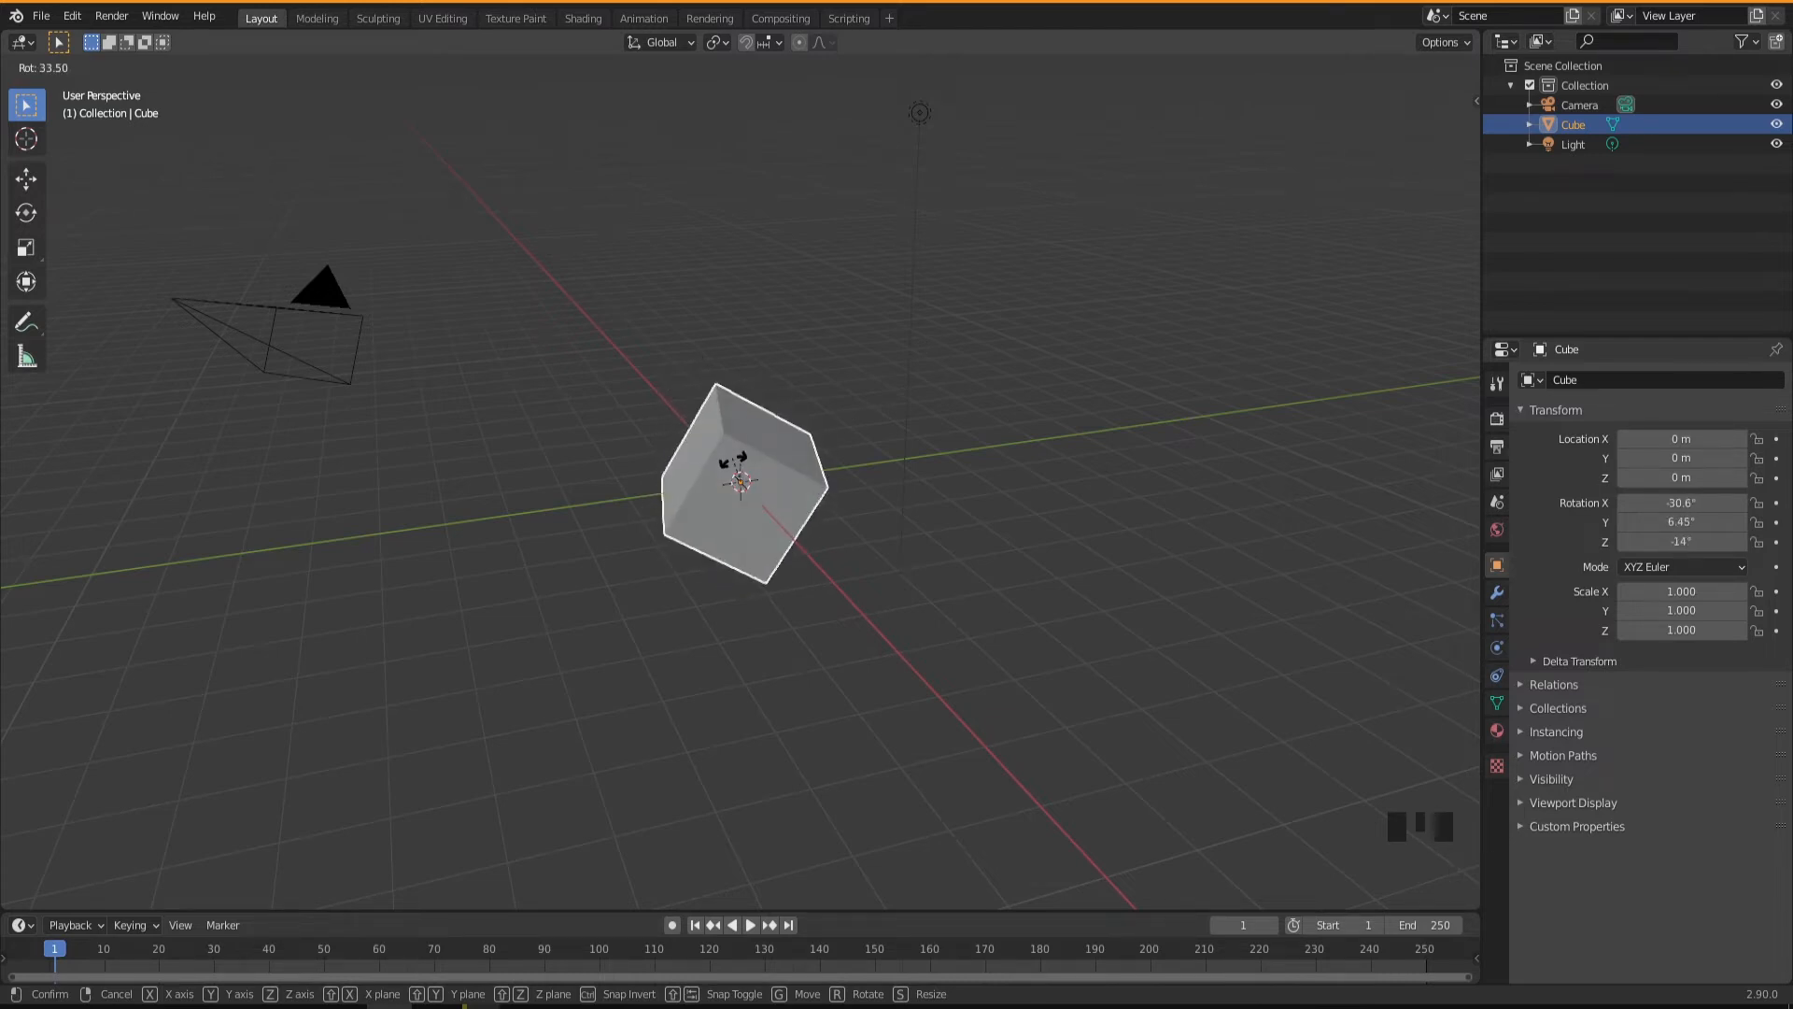
key("y")
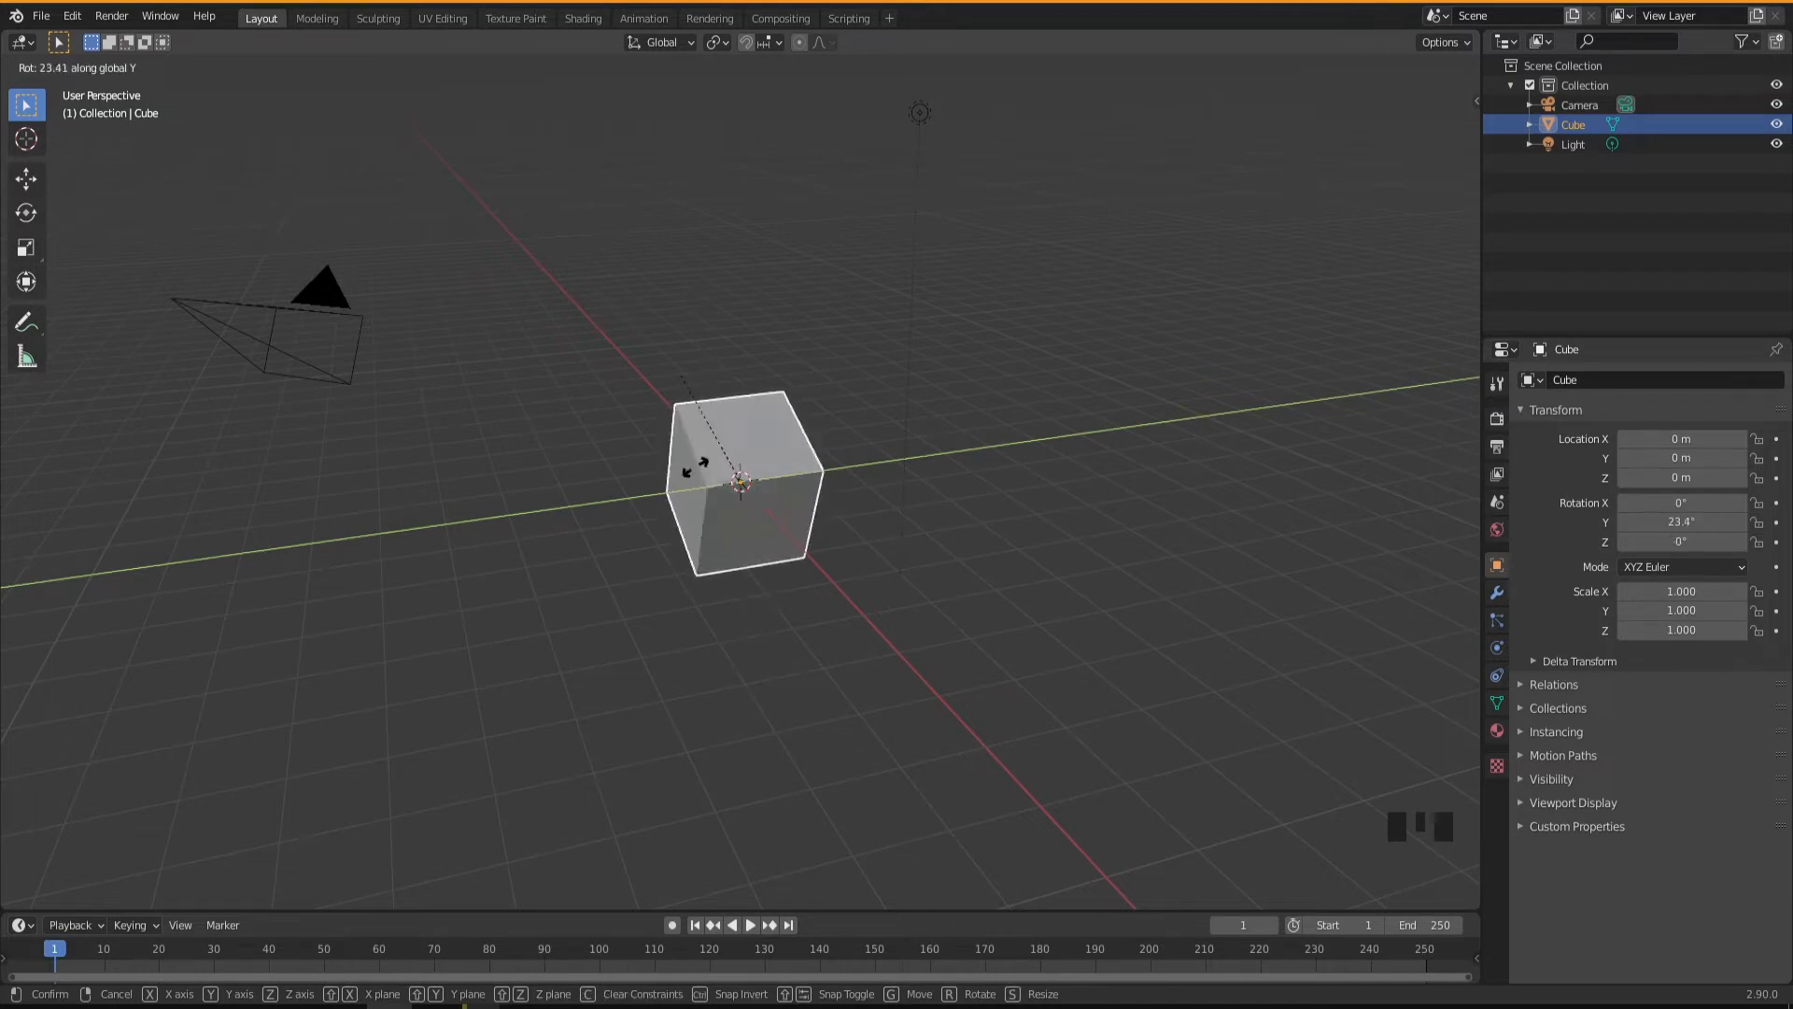
key("x")
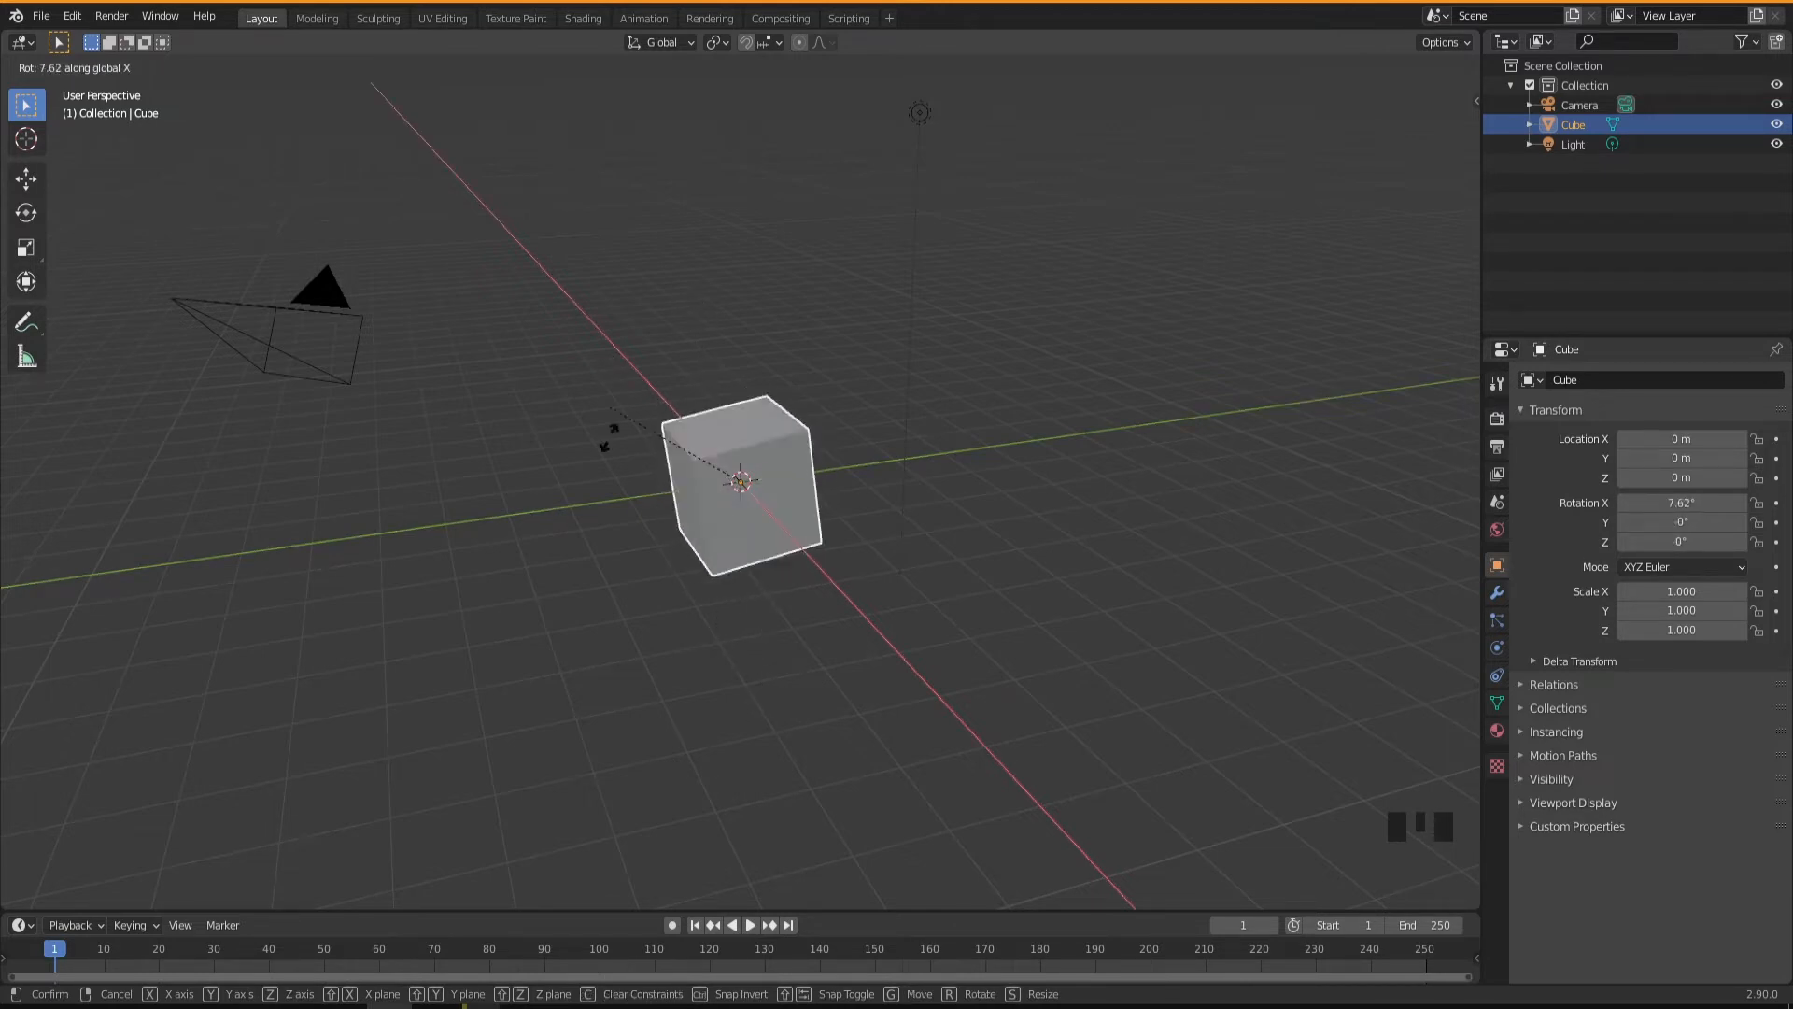
key("z")
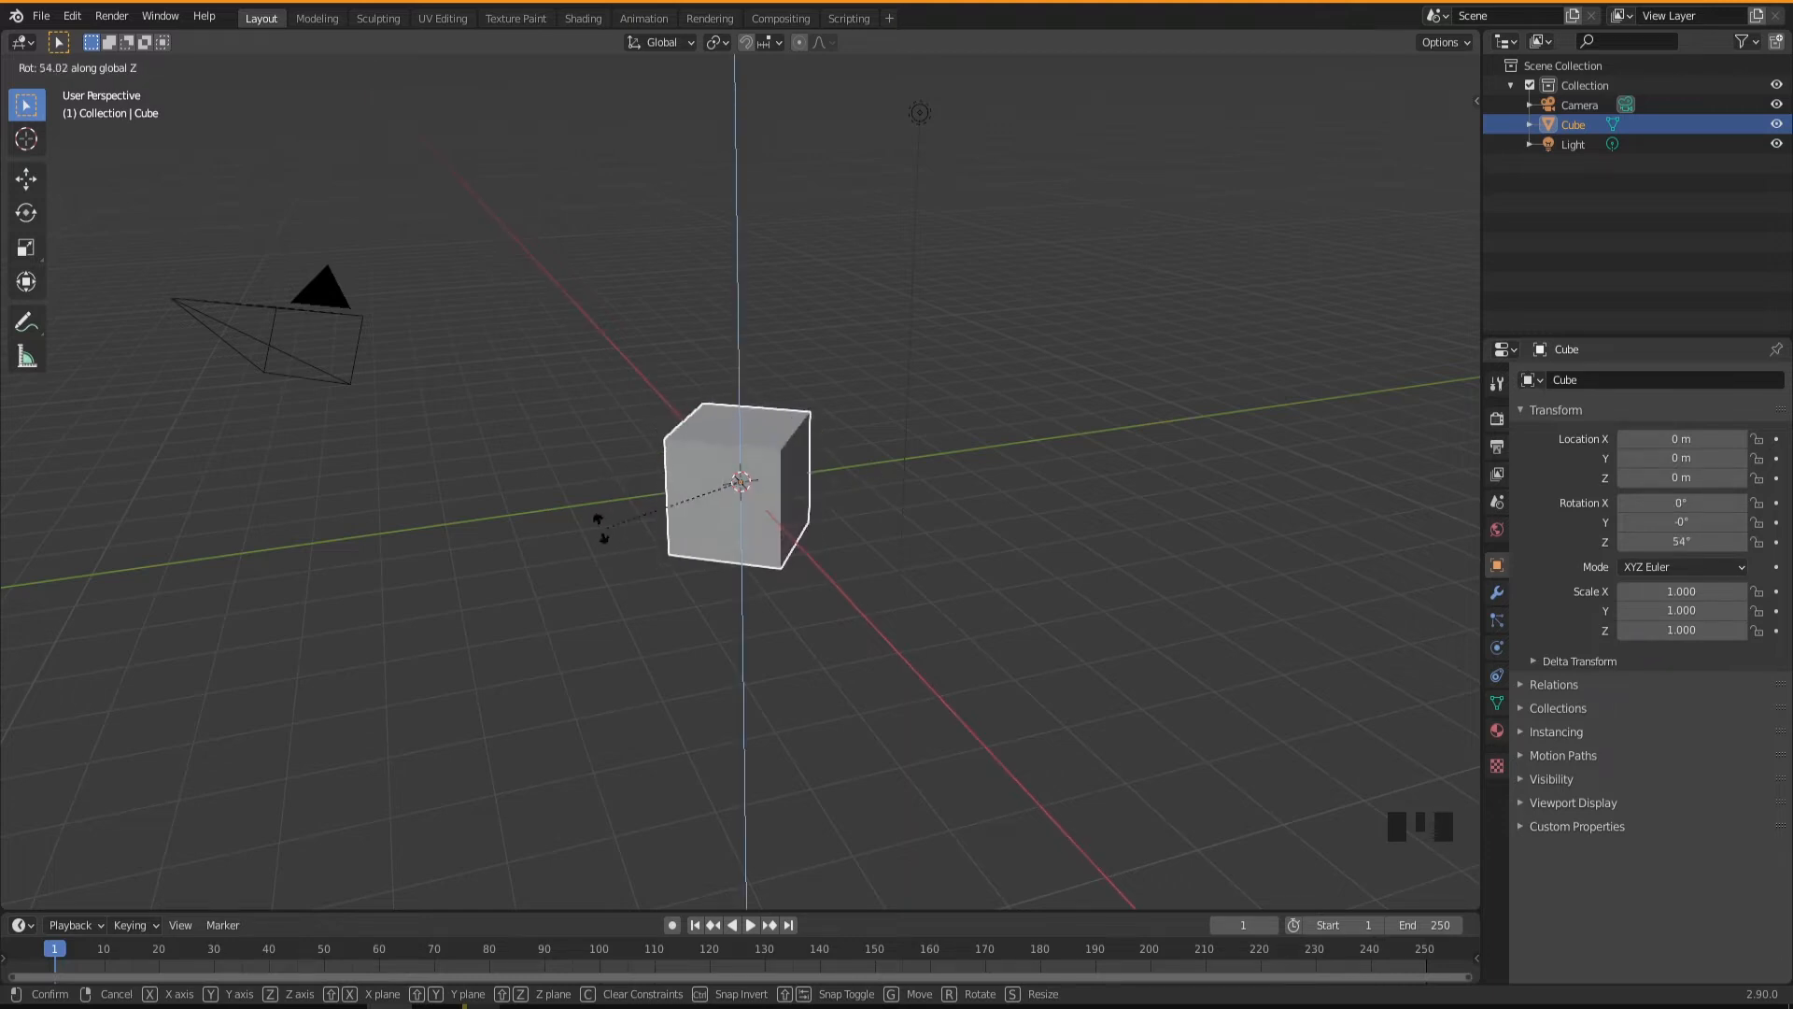
right_click(680, 514)
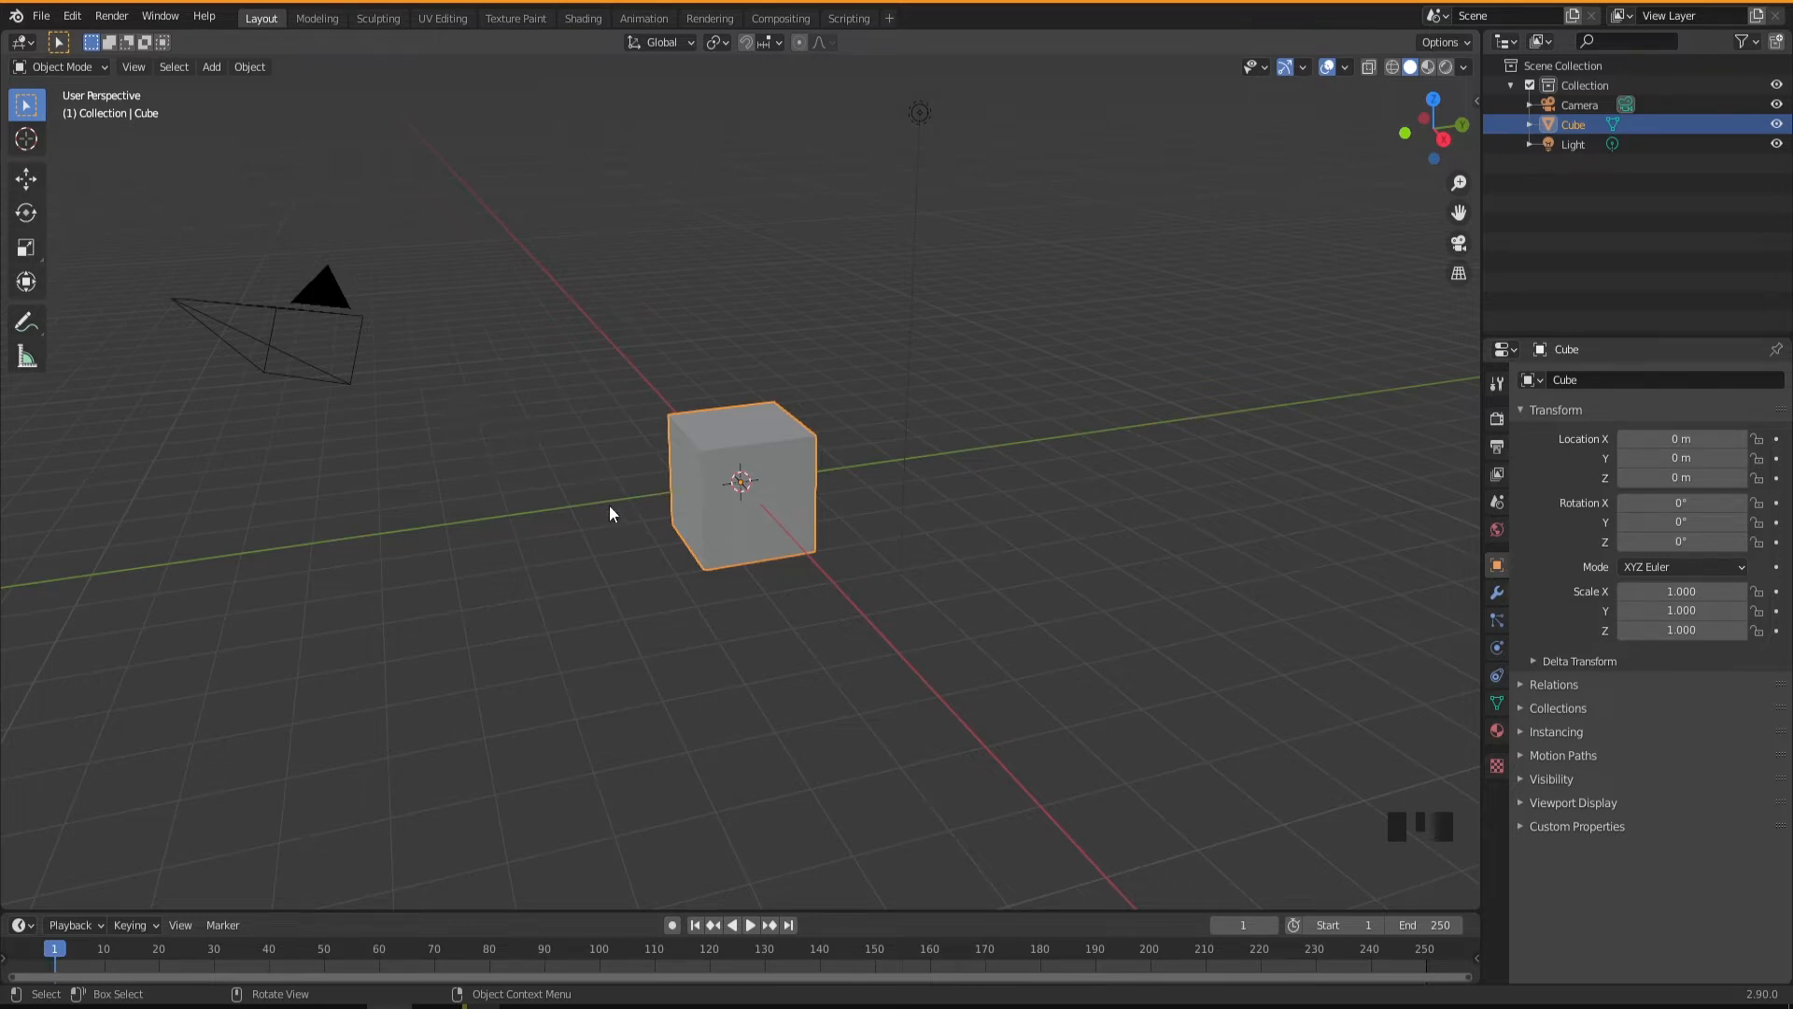
Switch the cube to Edit Mode and select the nearest corner vertex of its top face.
left_click(92, 70)
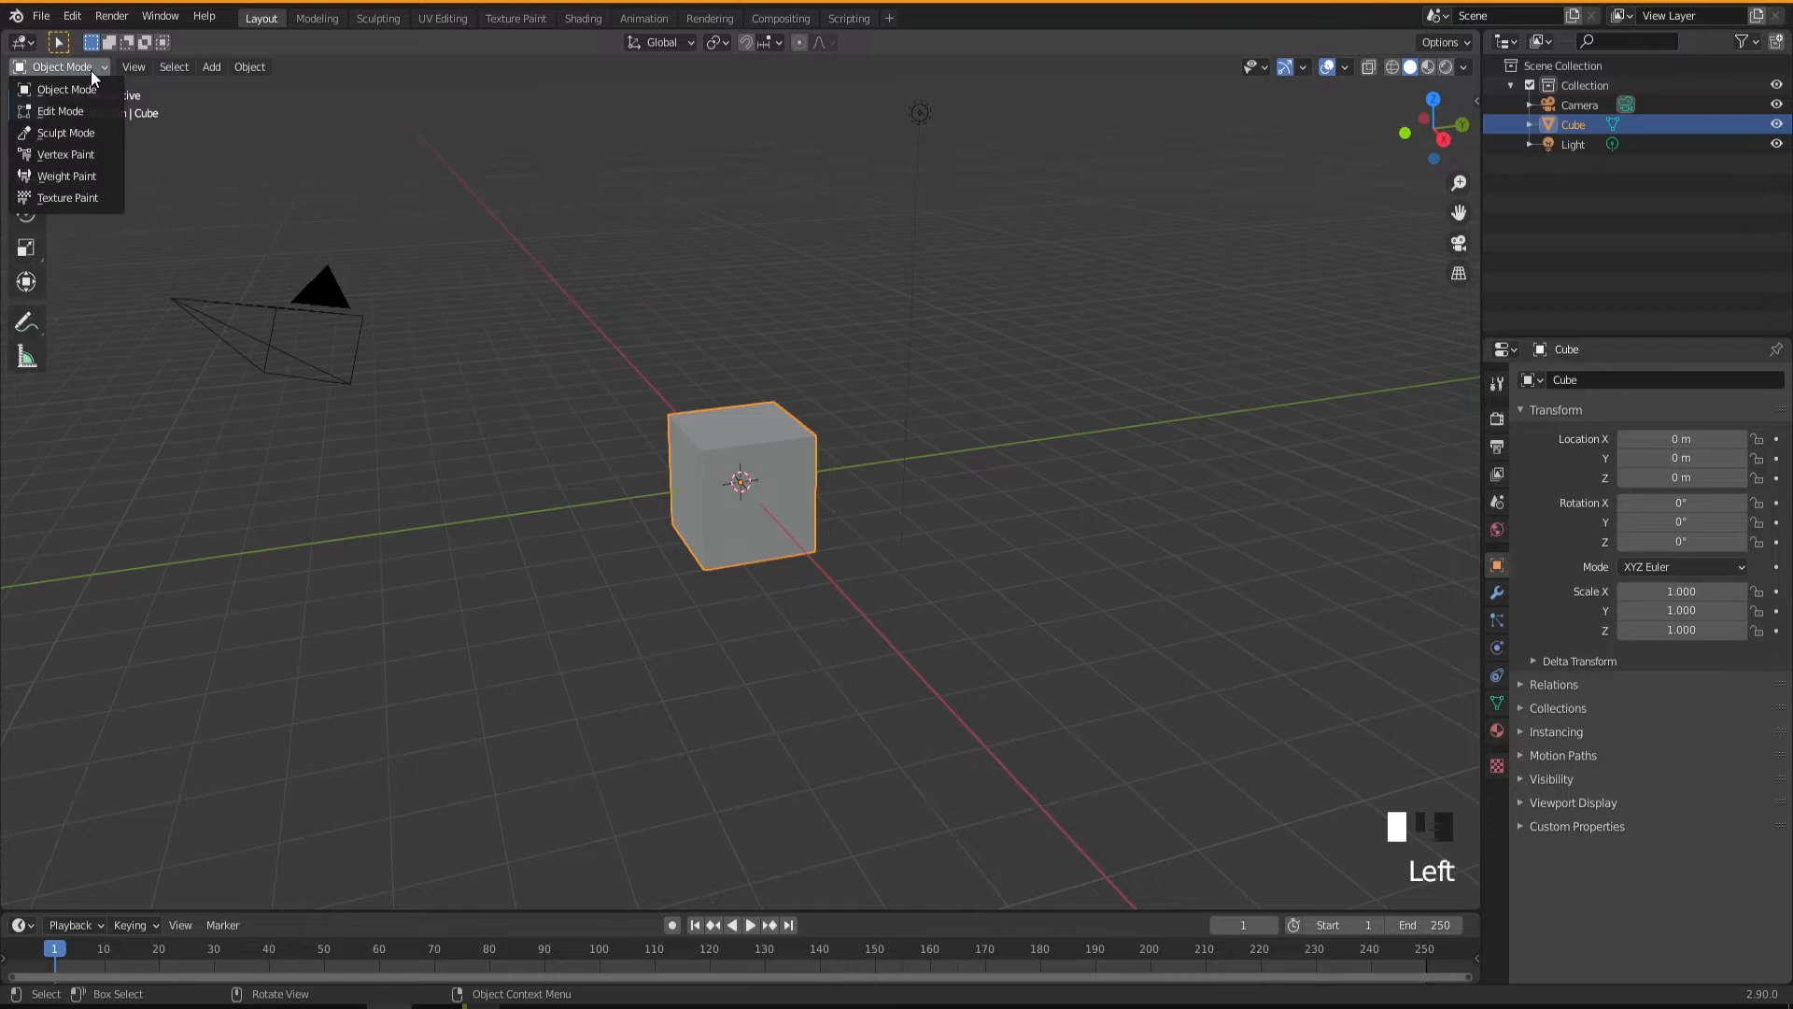
left_click(75, 112)
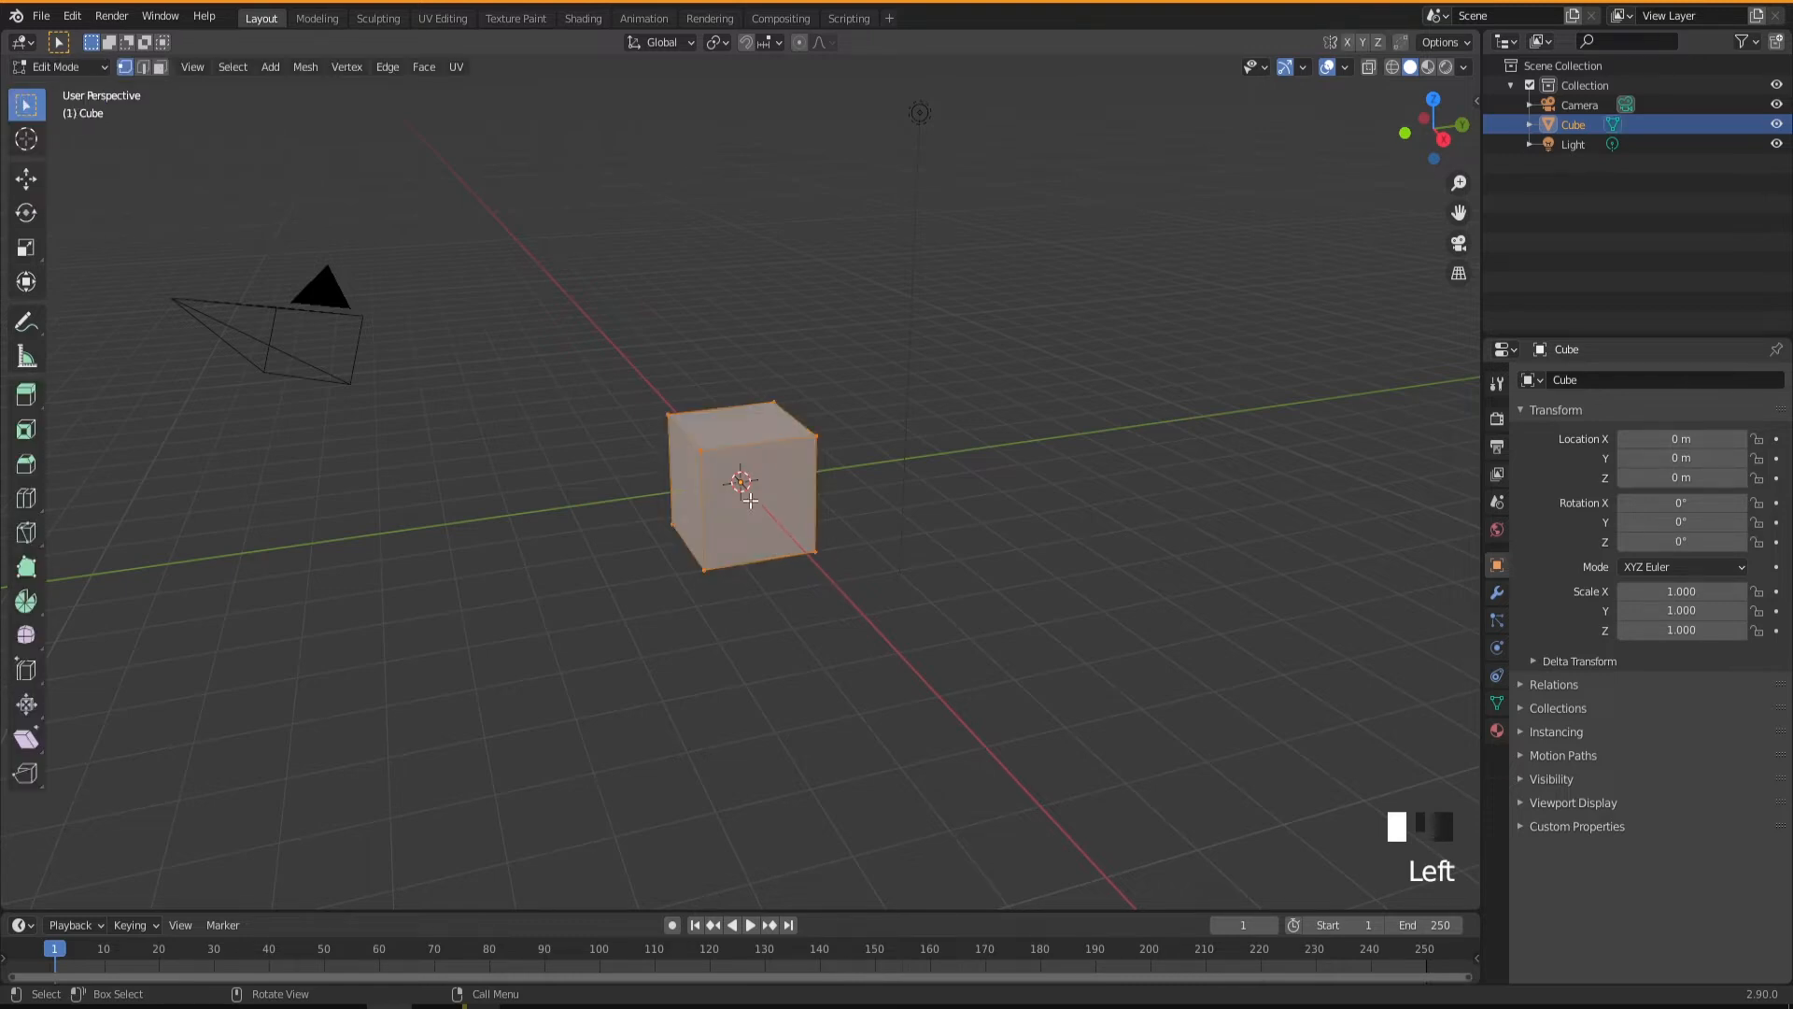
left_click(698, 457)
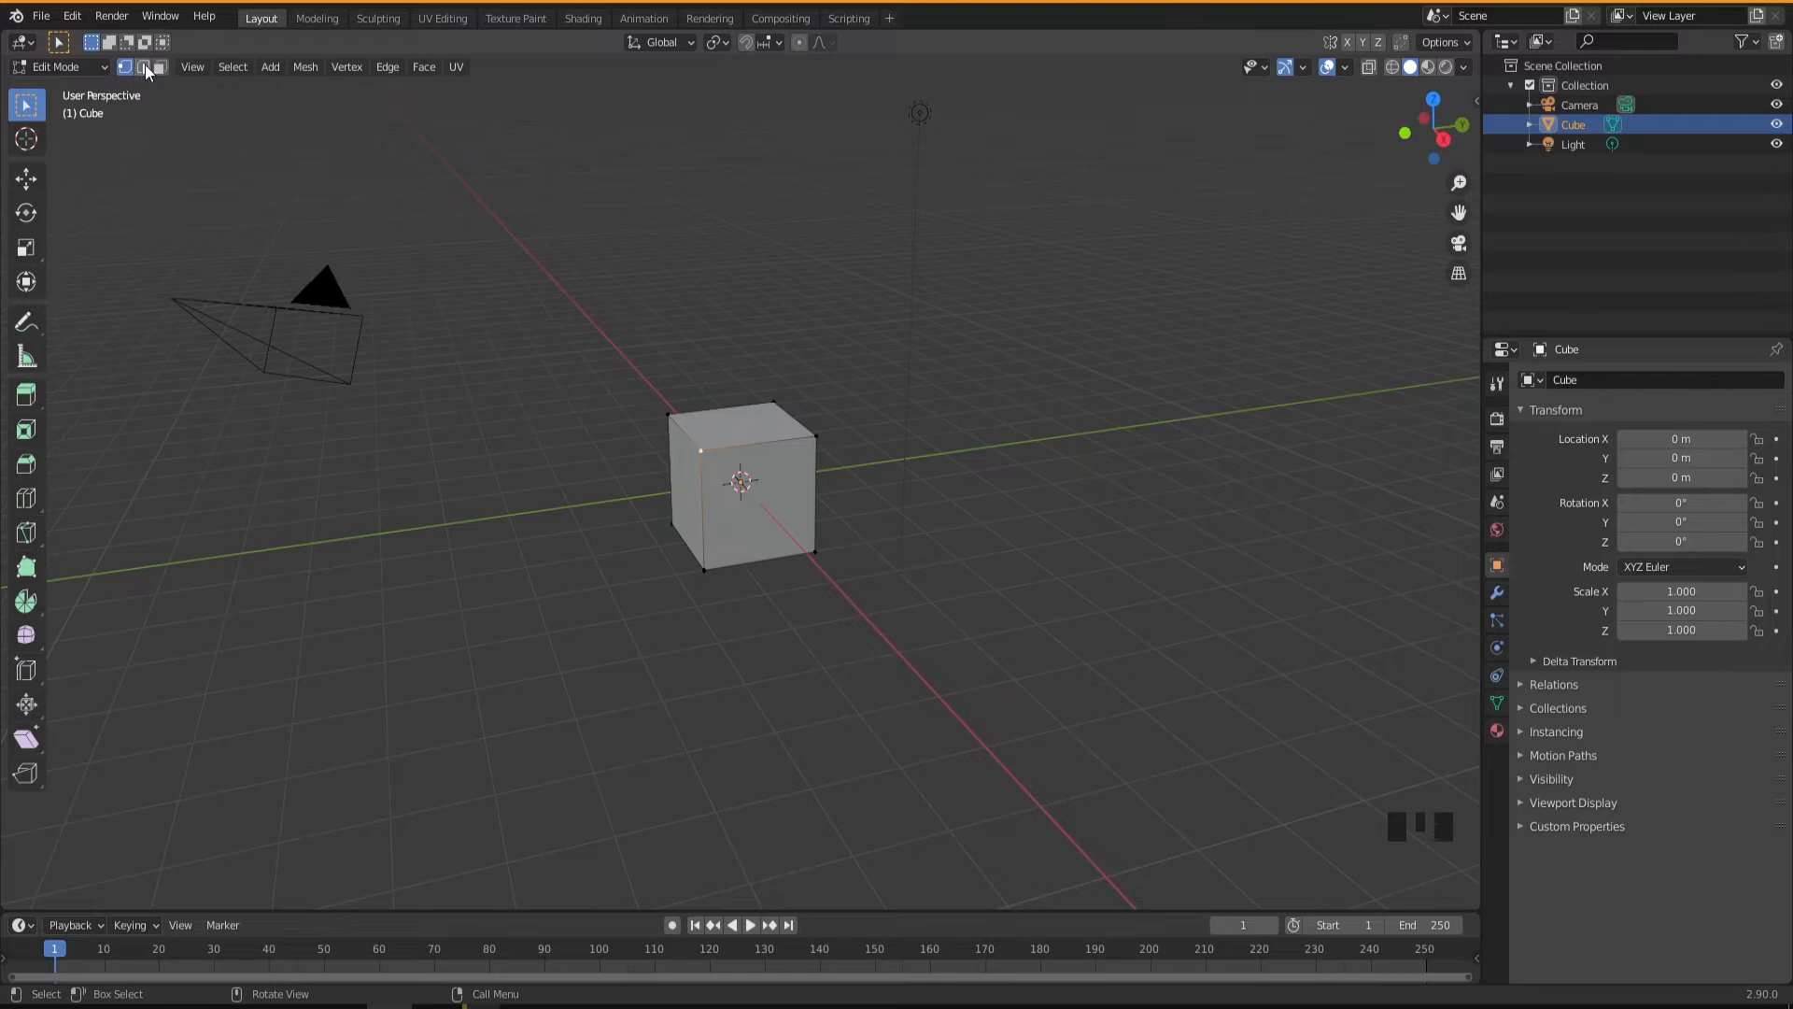
Try moving the corner vertex at the other end of the top face's front edge.
left_click(811, 438)
key("g")
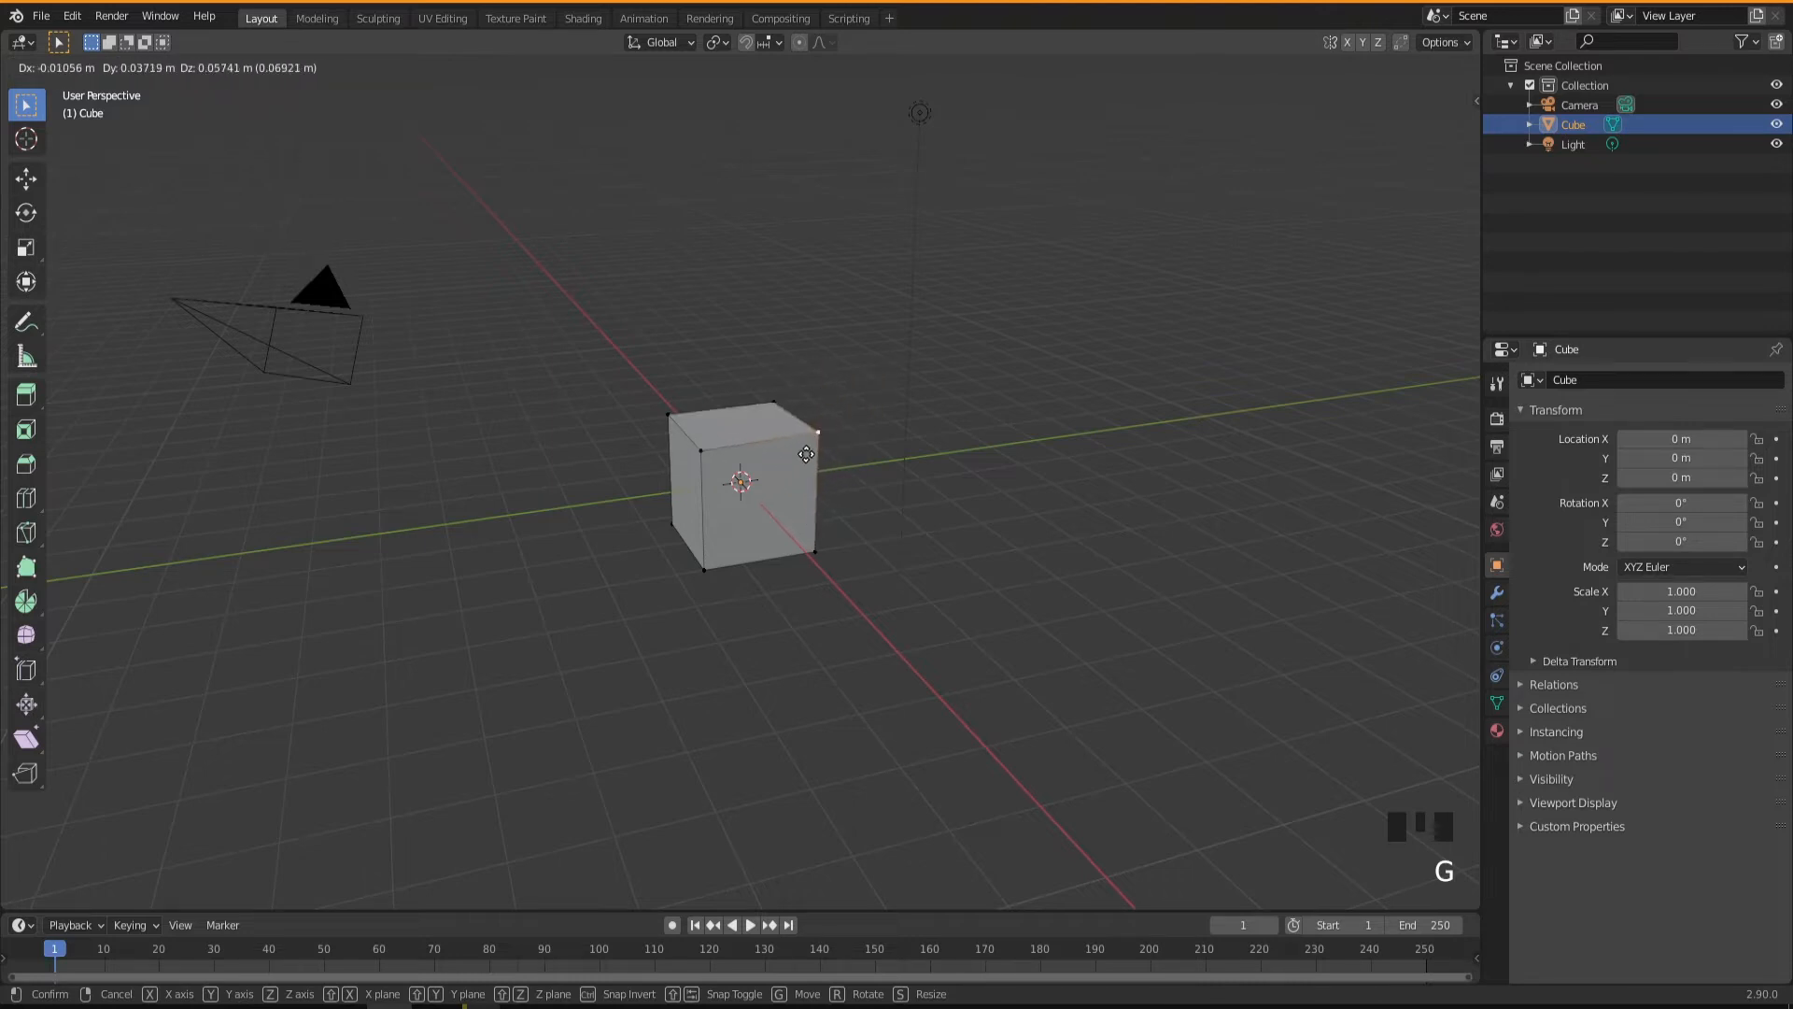
left_click(806, 454)
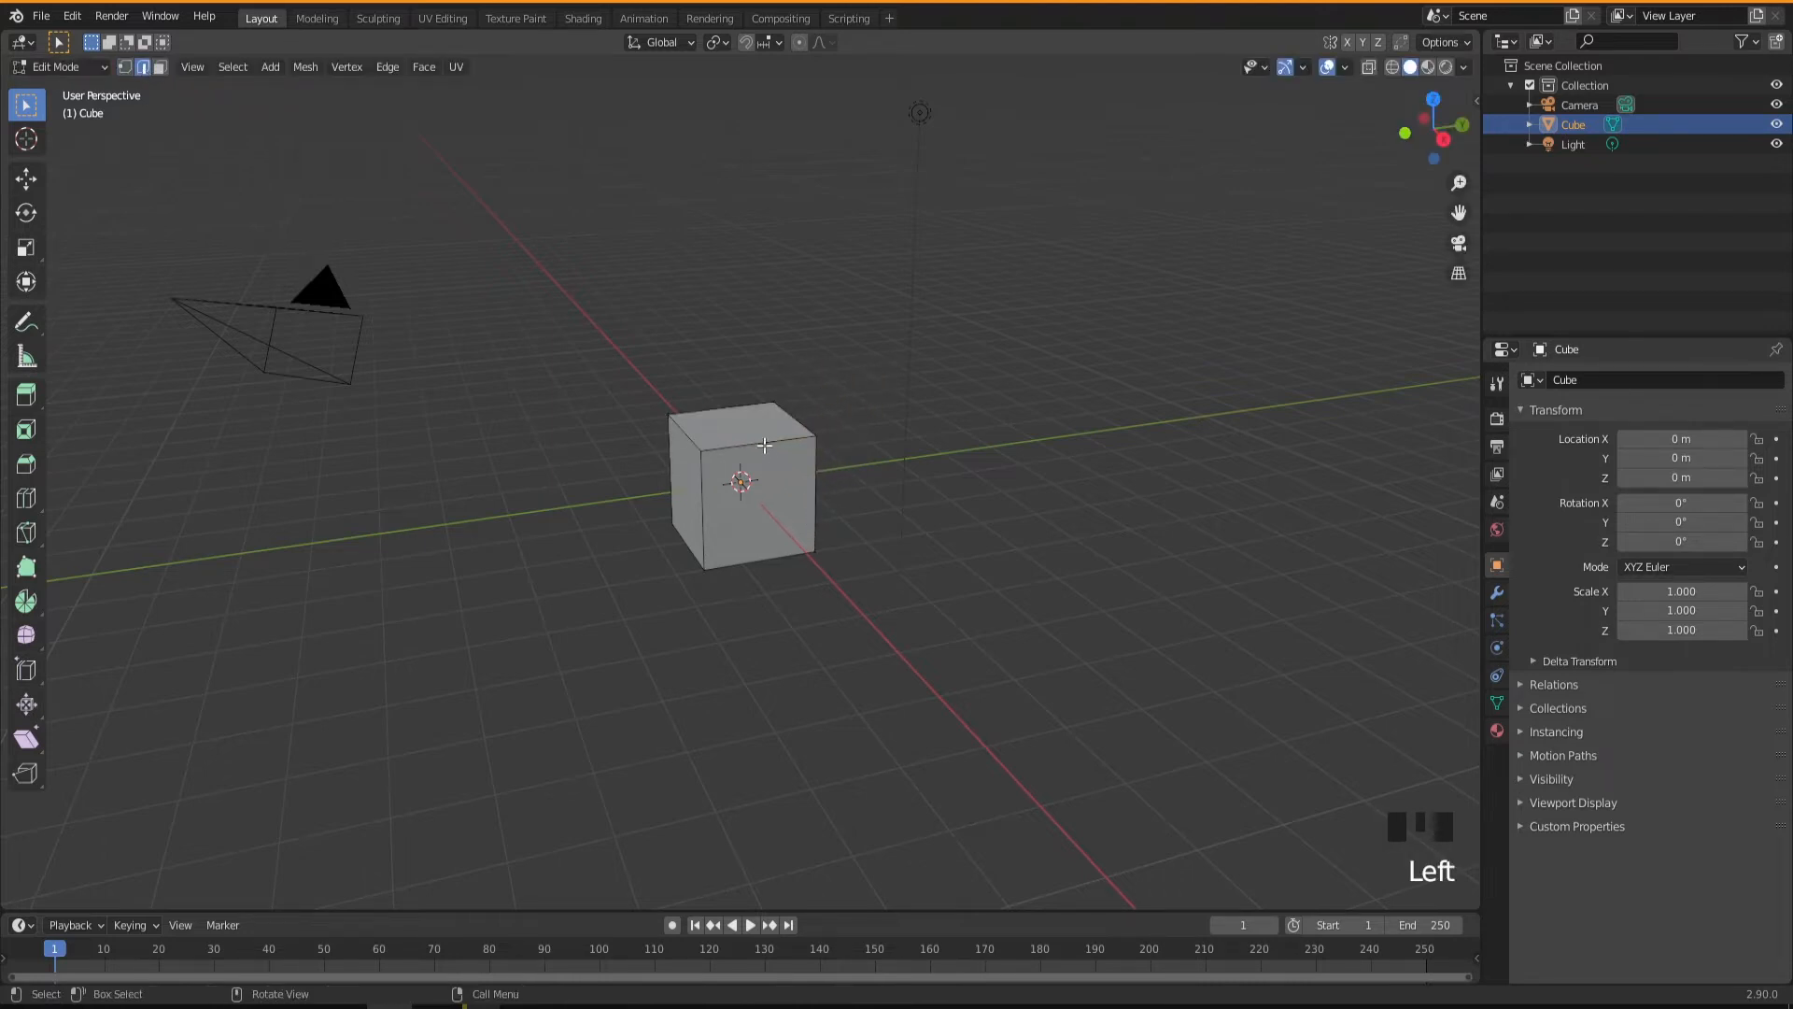
Try moving the front edge of the cube's top face in edge selection mode, and cancel the move.
left_click(763, 445)
key("g")
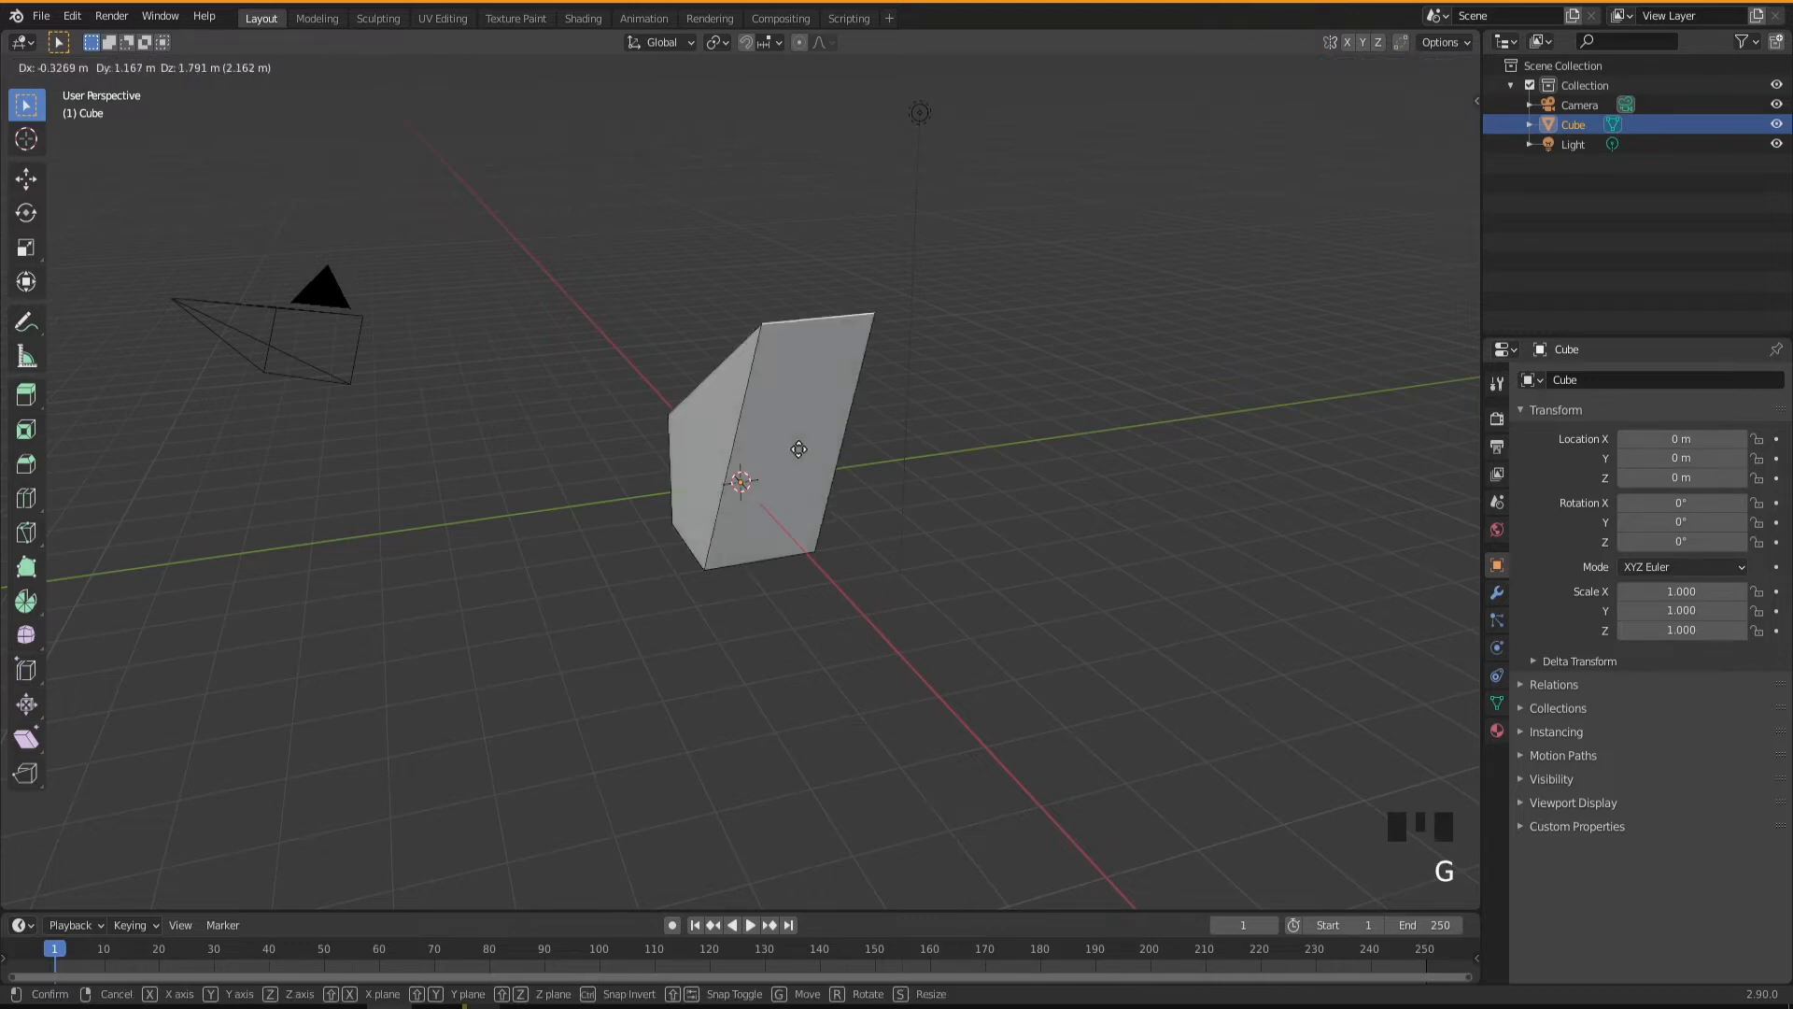
key("Escape")
Try moving the cube's front face in face selection mode, and cancel the move.
left_click(160, 68)
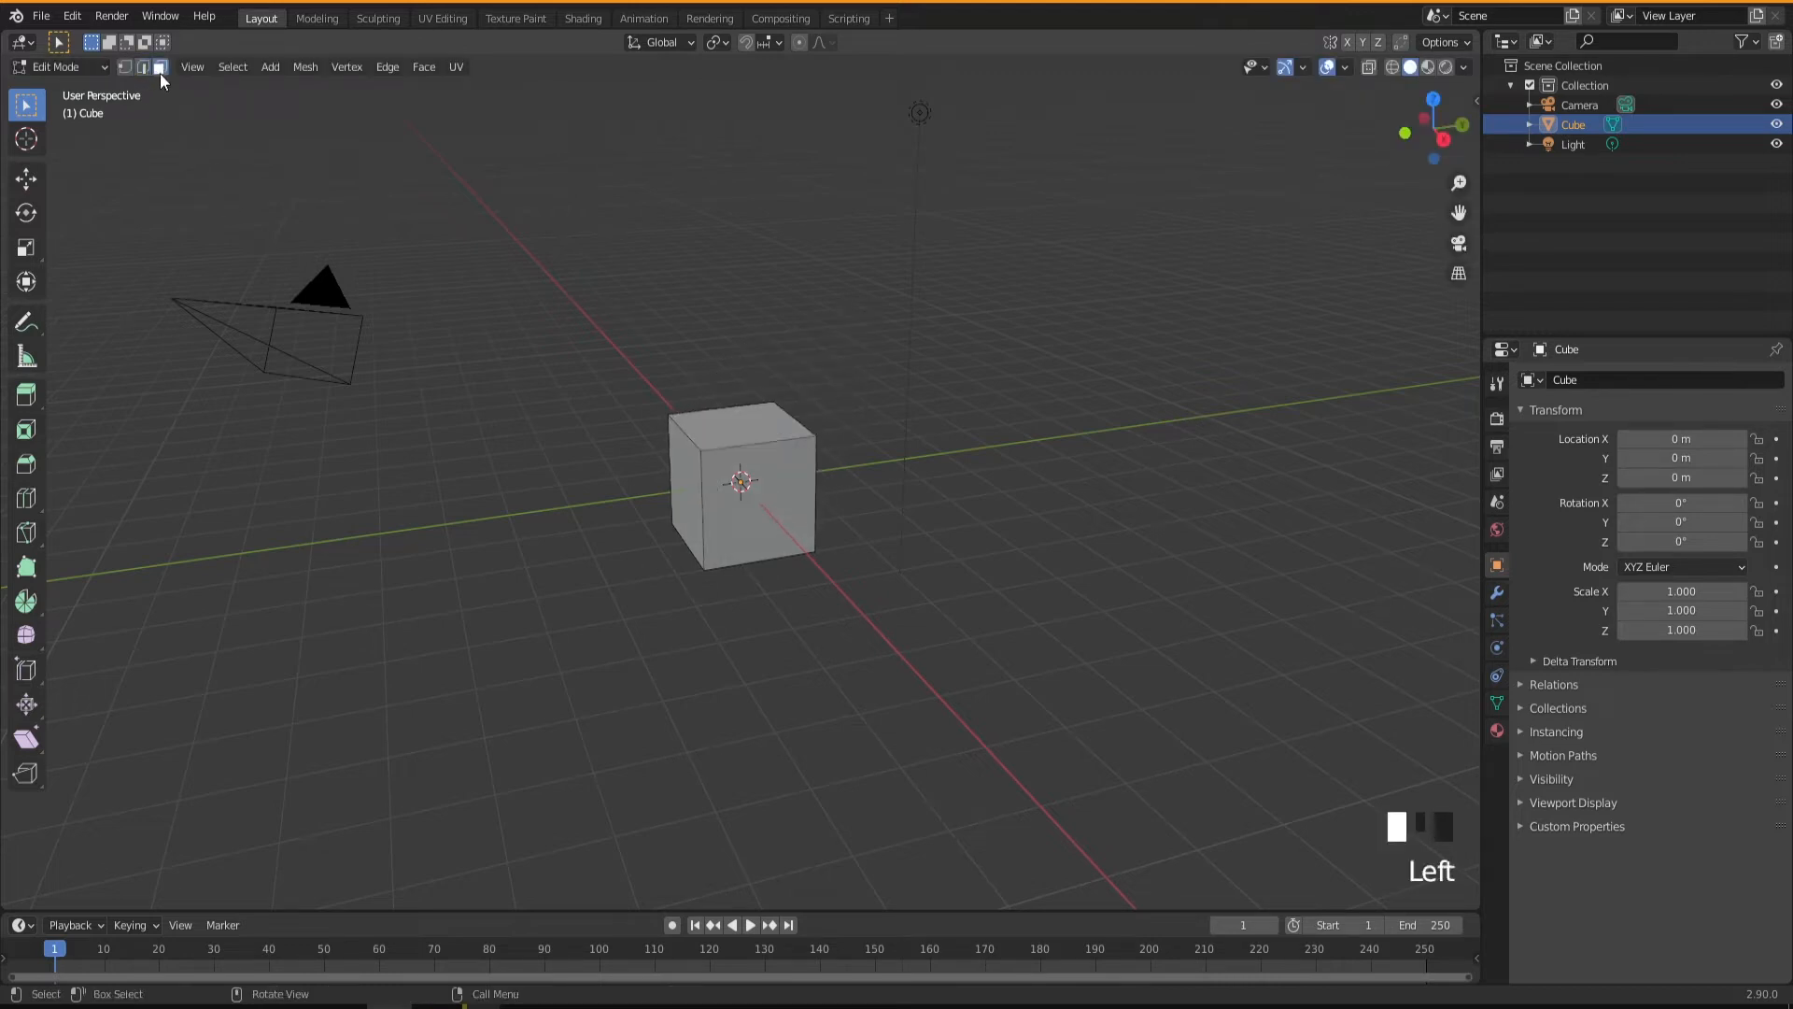
left_click(755, 507)
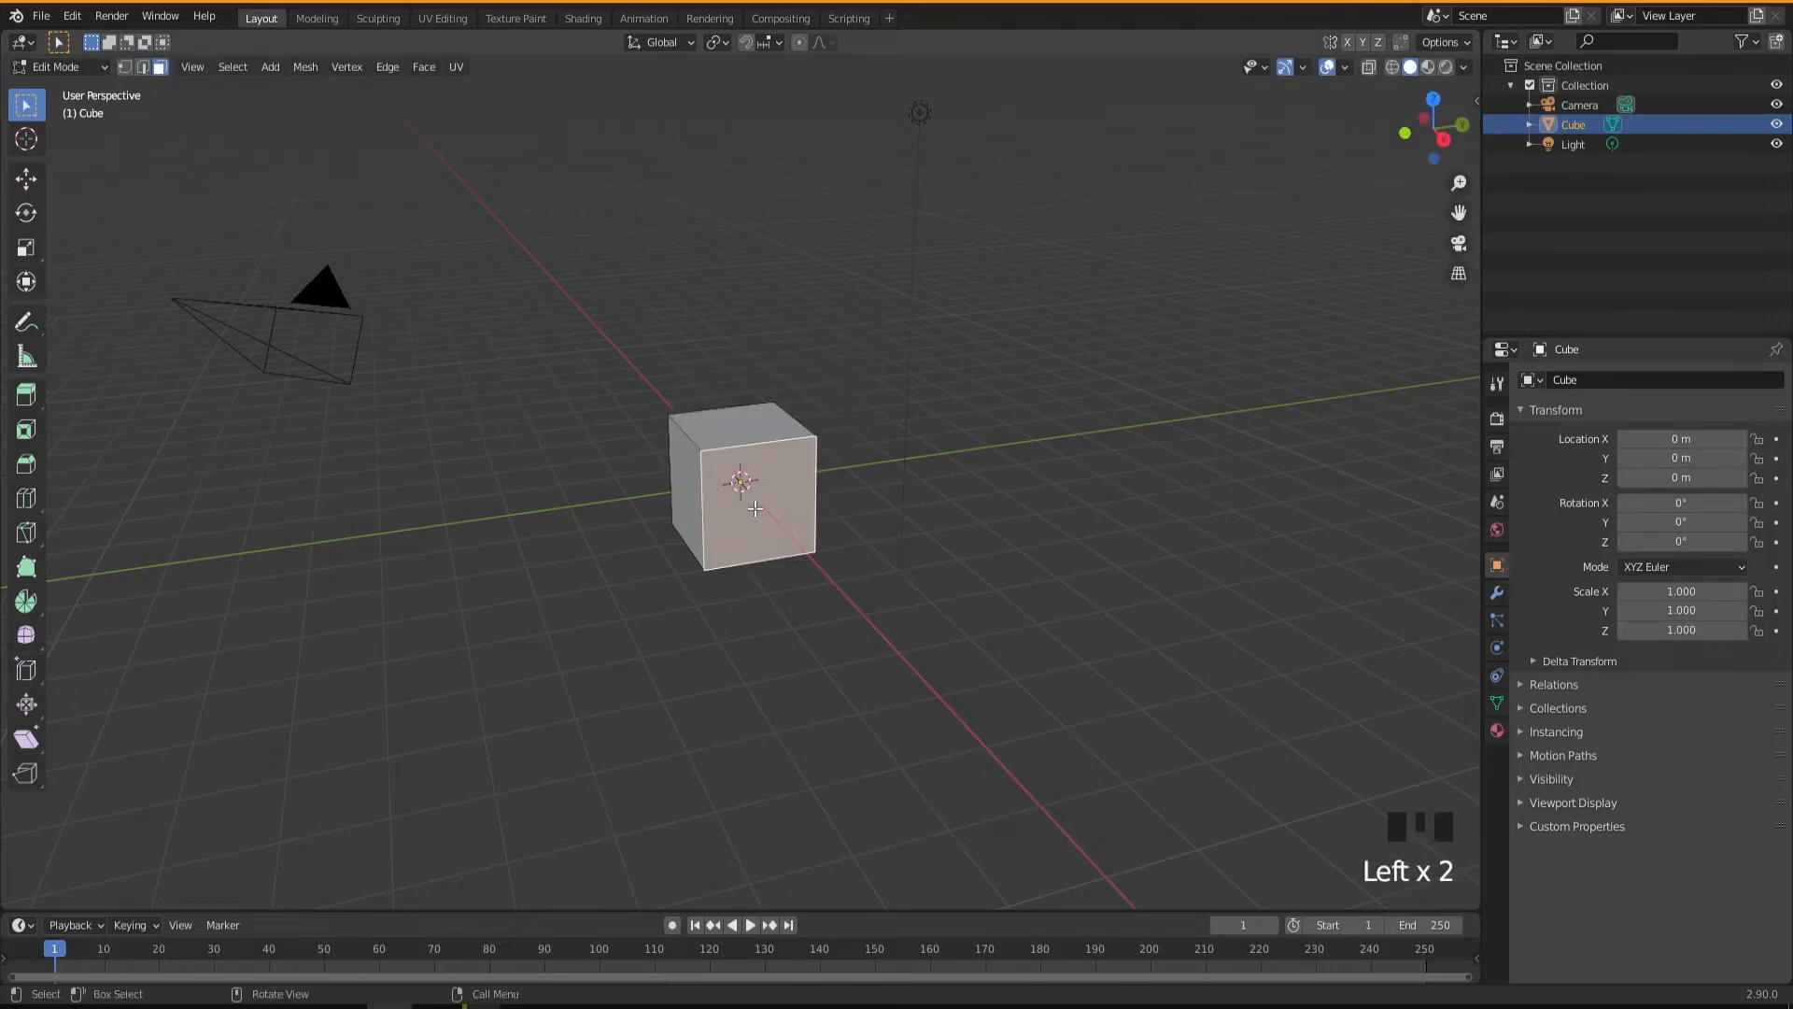
key("g")
key("Escape")
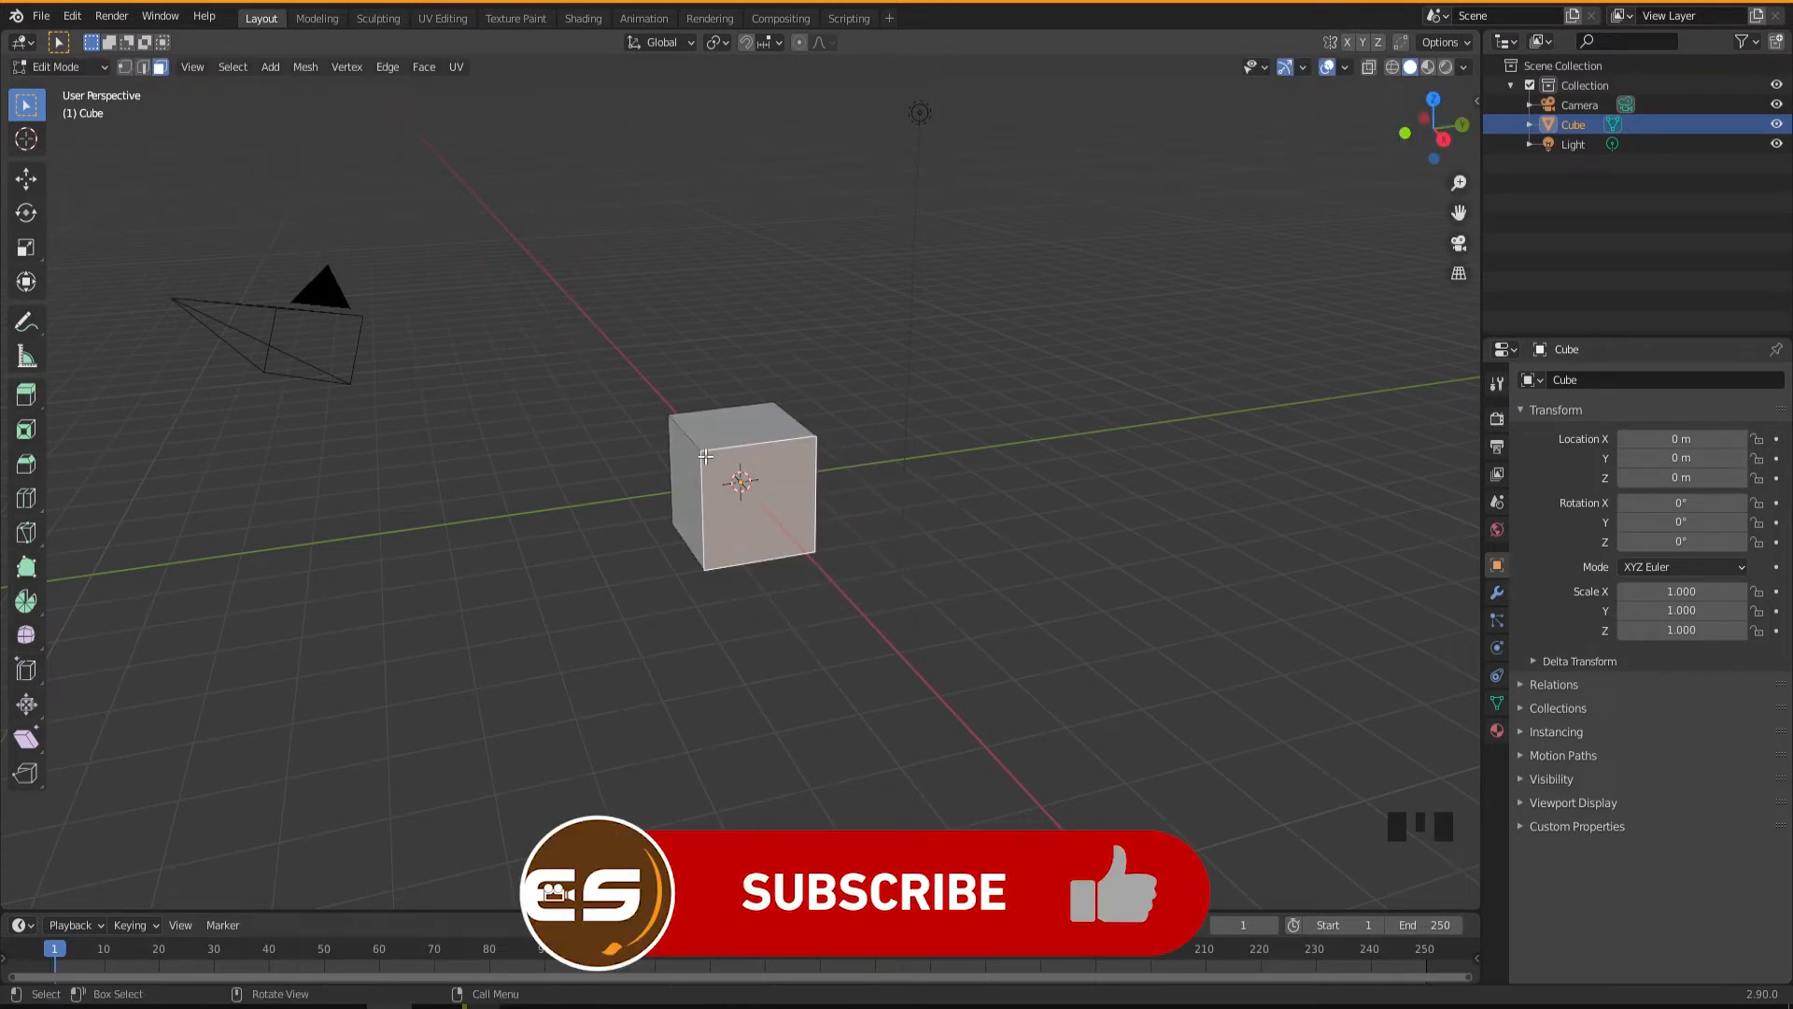
Cycle through vertex, edge and face selection modes, selecting the top face's front edge and finally the front face.
key("1")
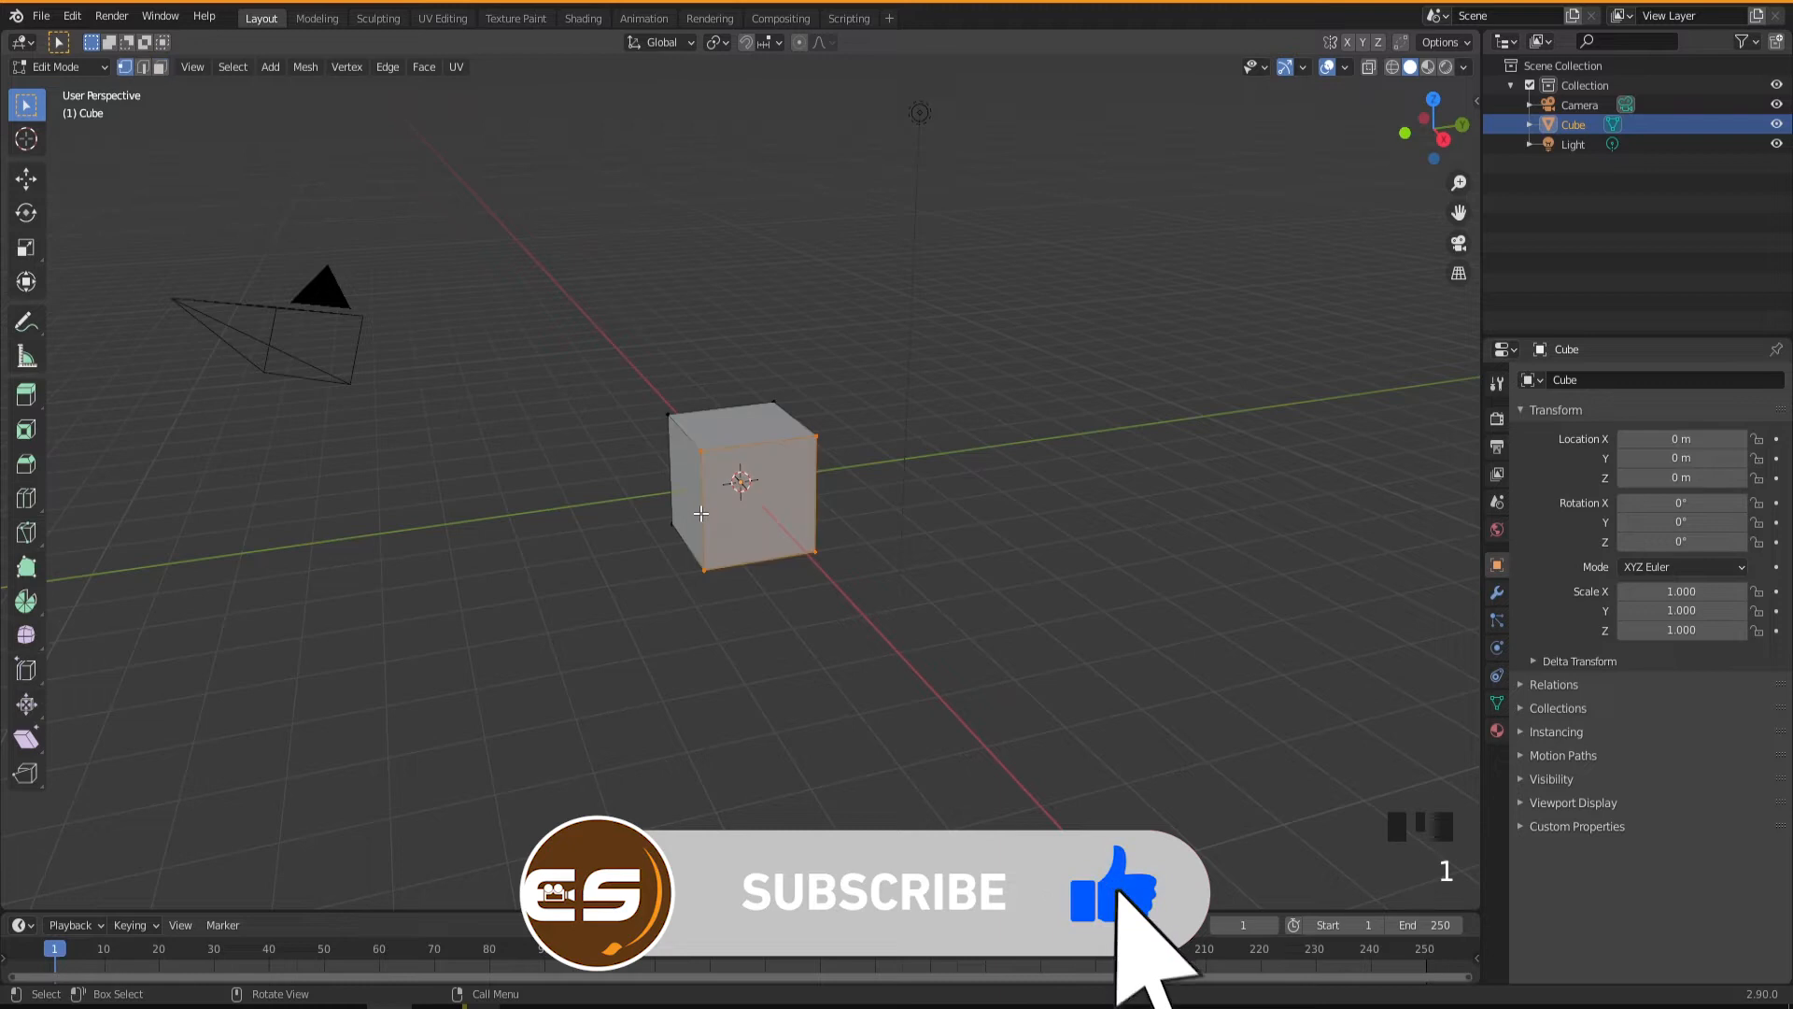
key("2")
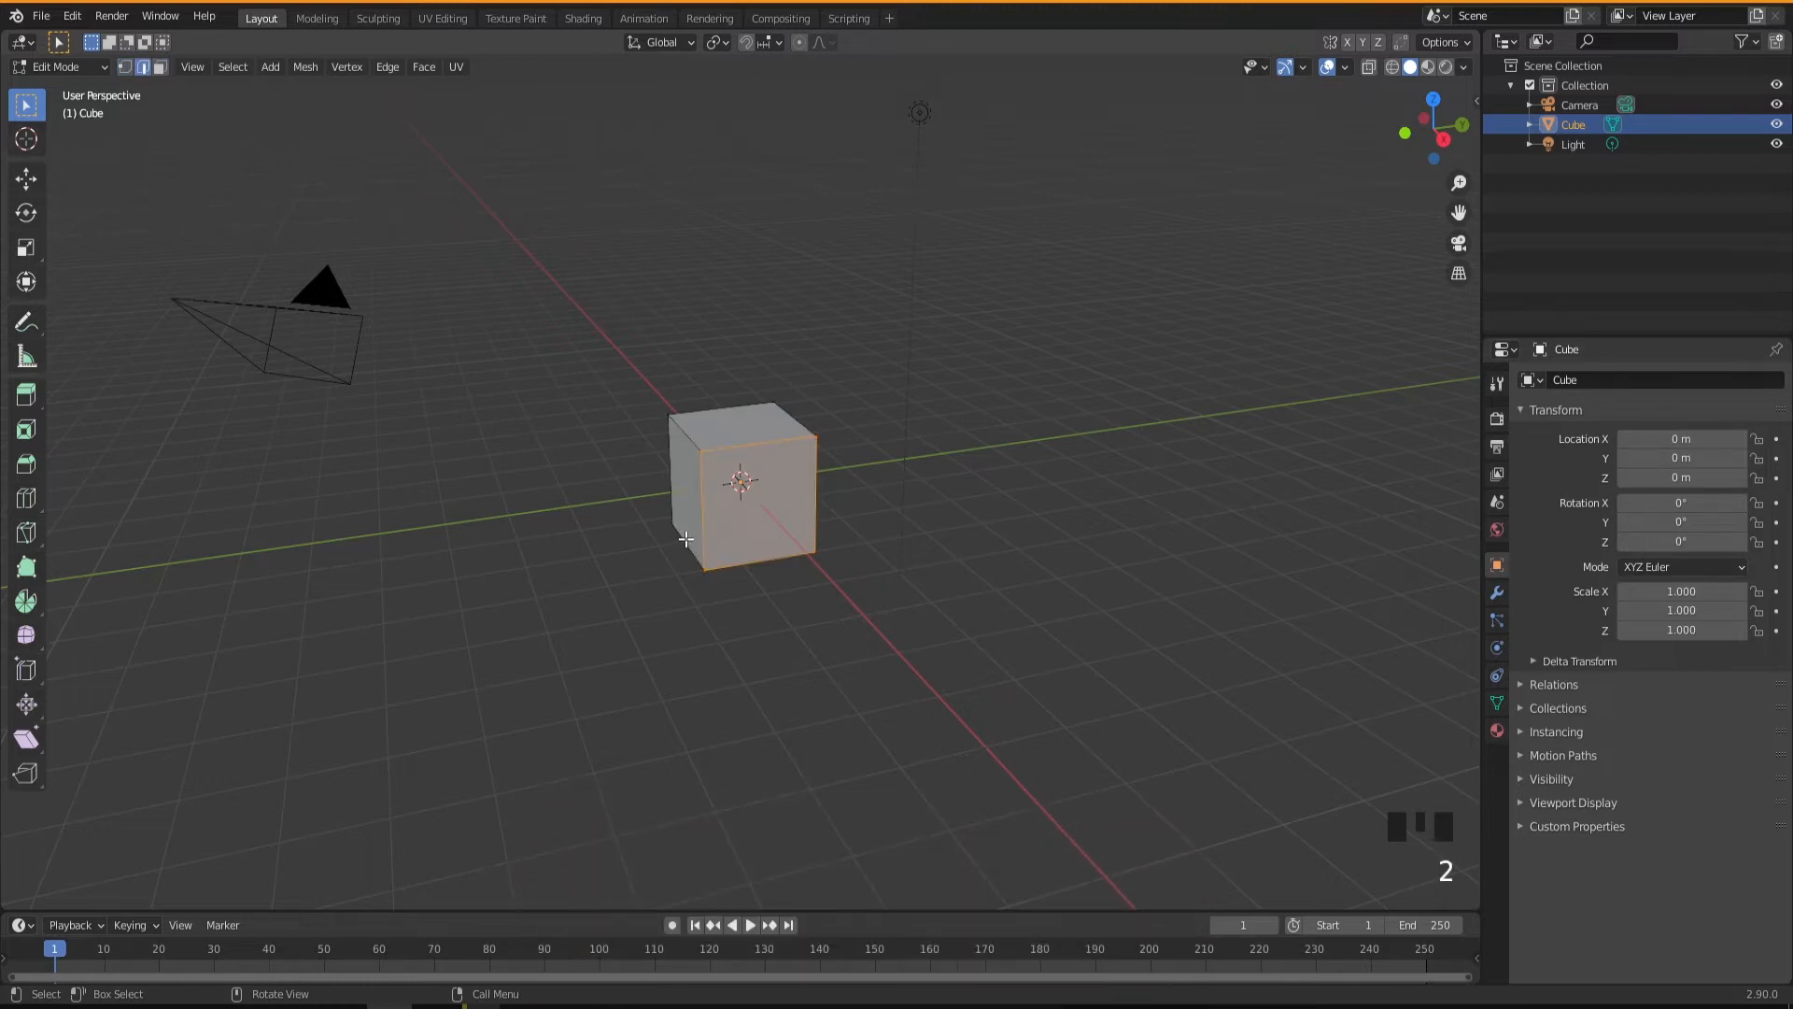
left_click(751, 452)
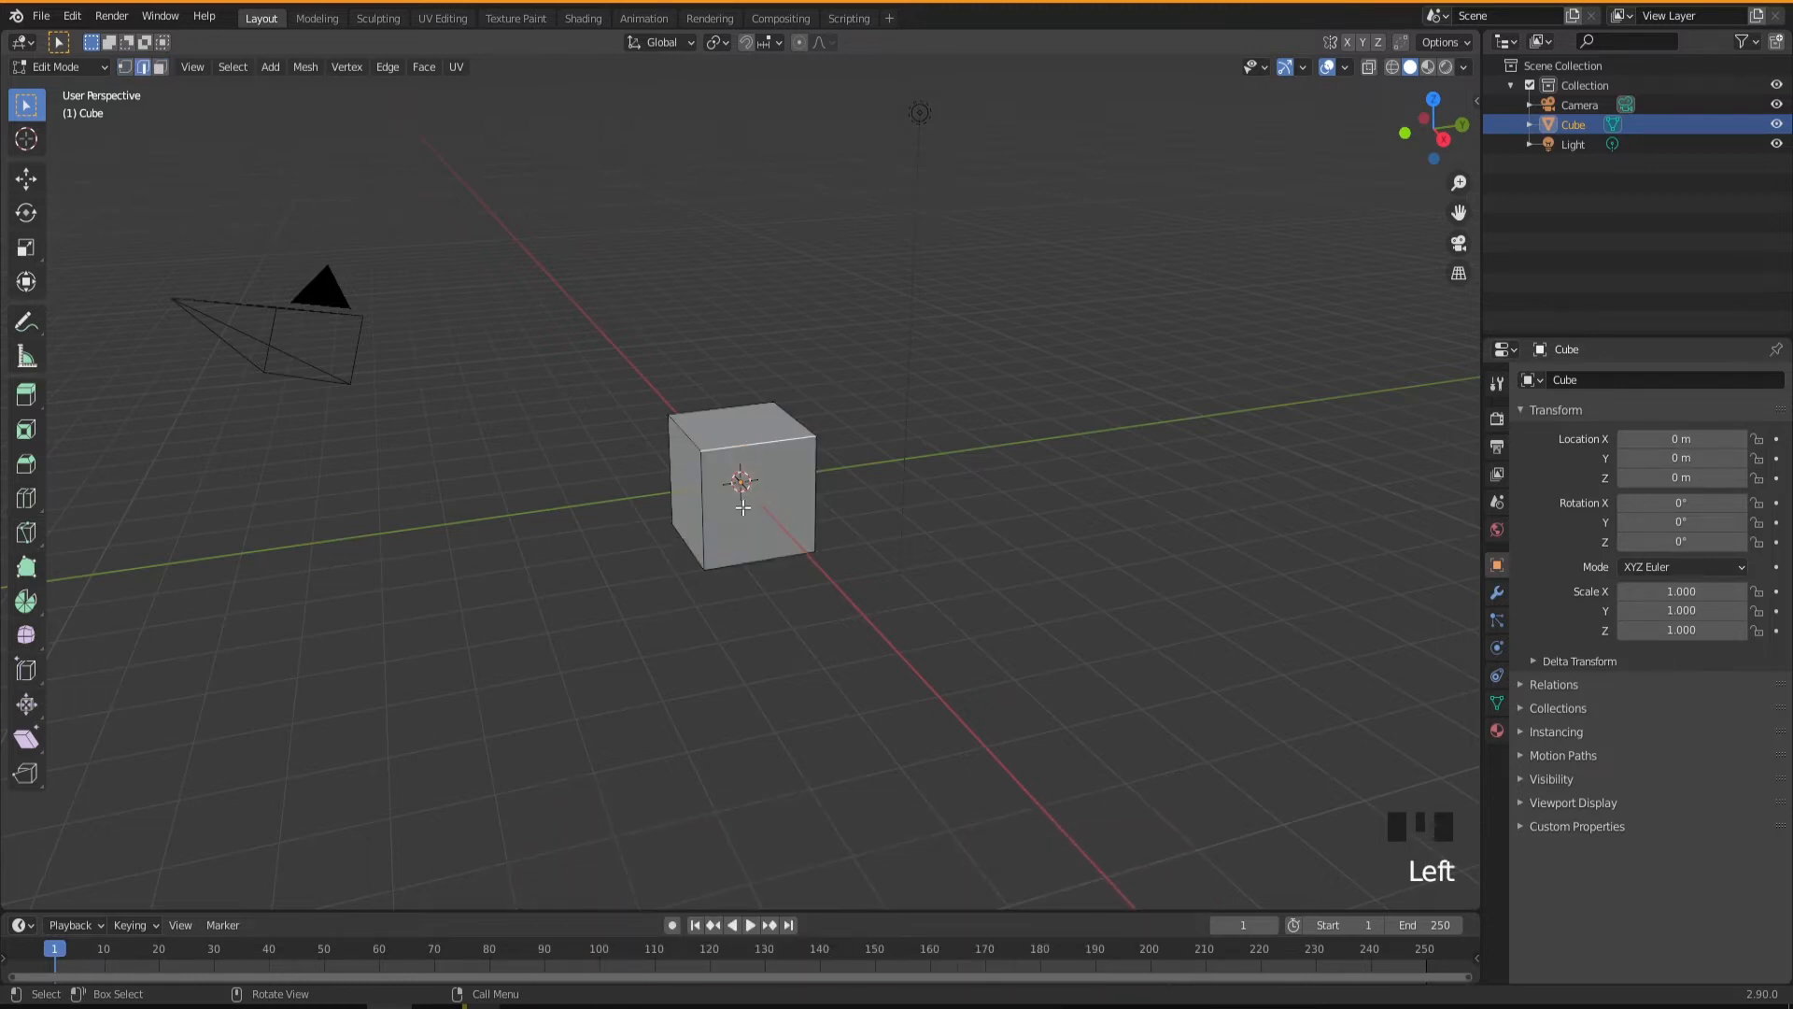
key("3")
left_click(711, 540)
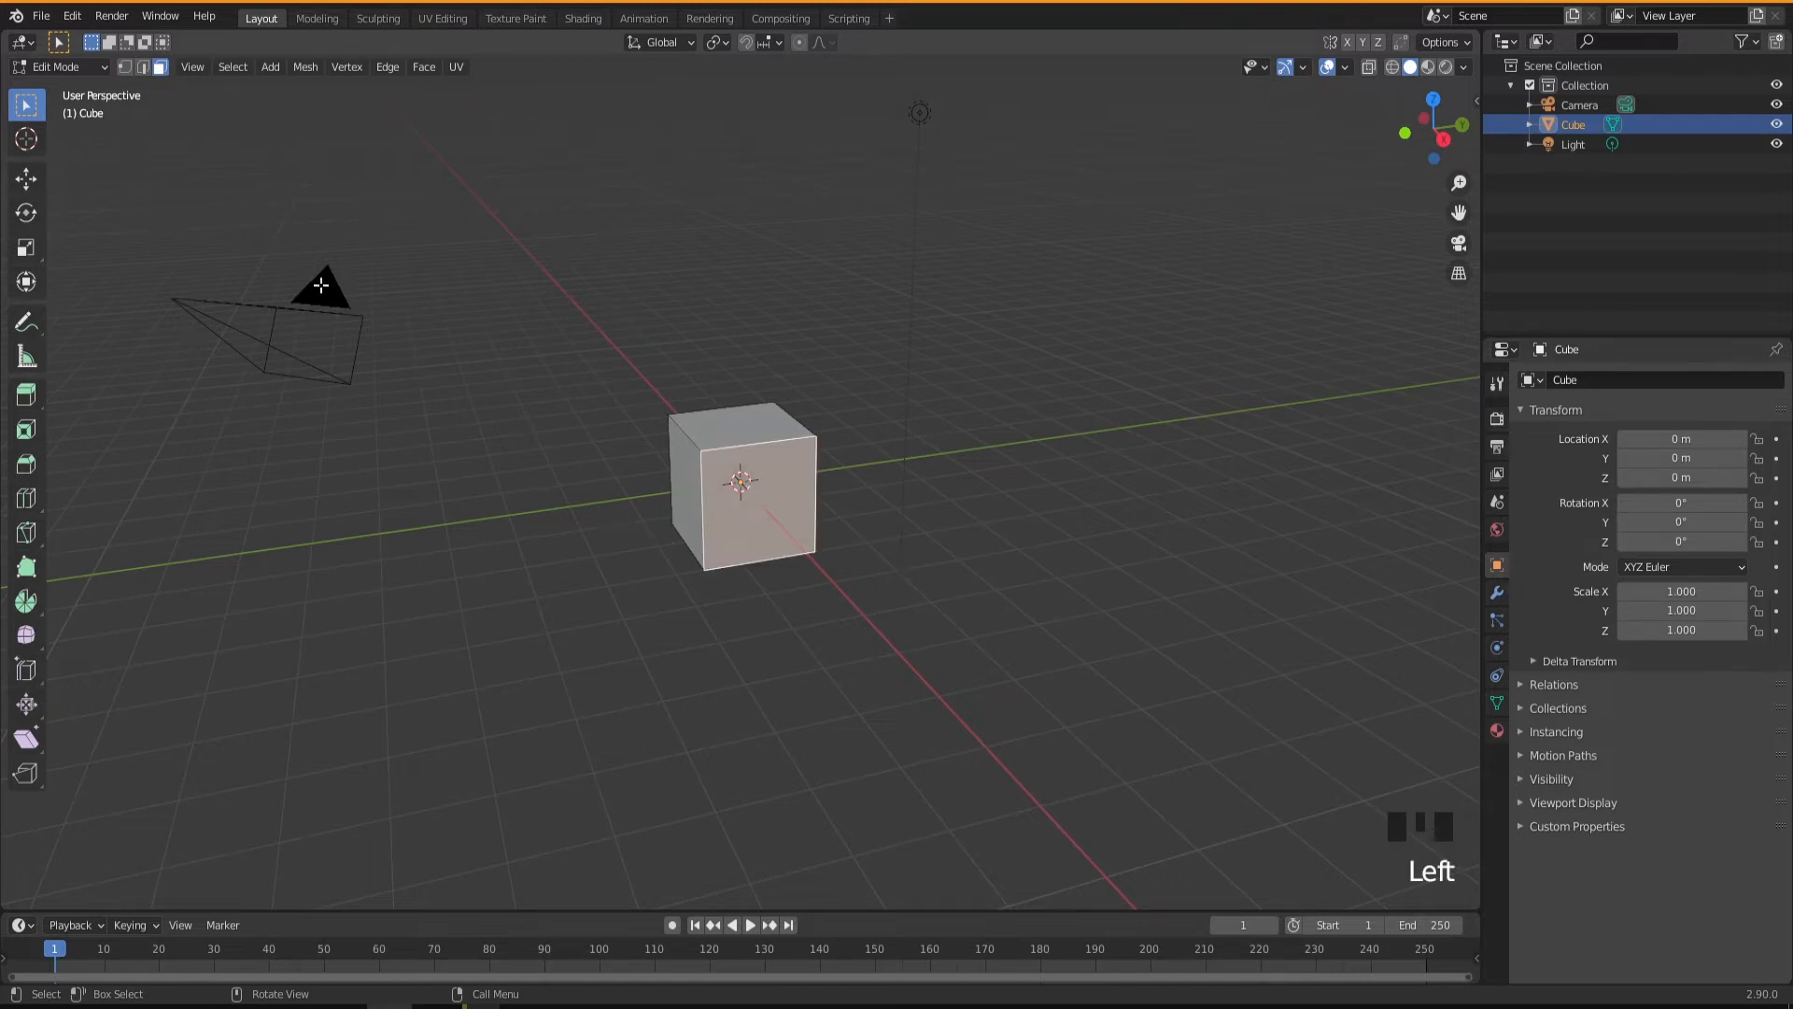
Return the cube to Object Mode, then toggle into Edit Mode and back to Object Mode.
left_click(80, 67)
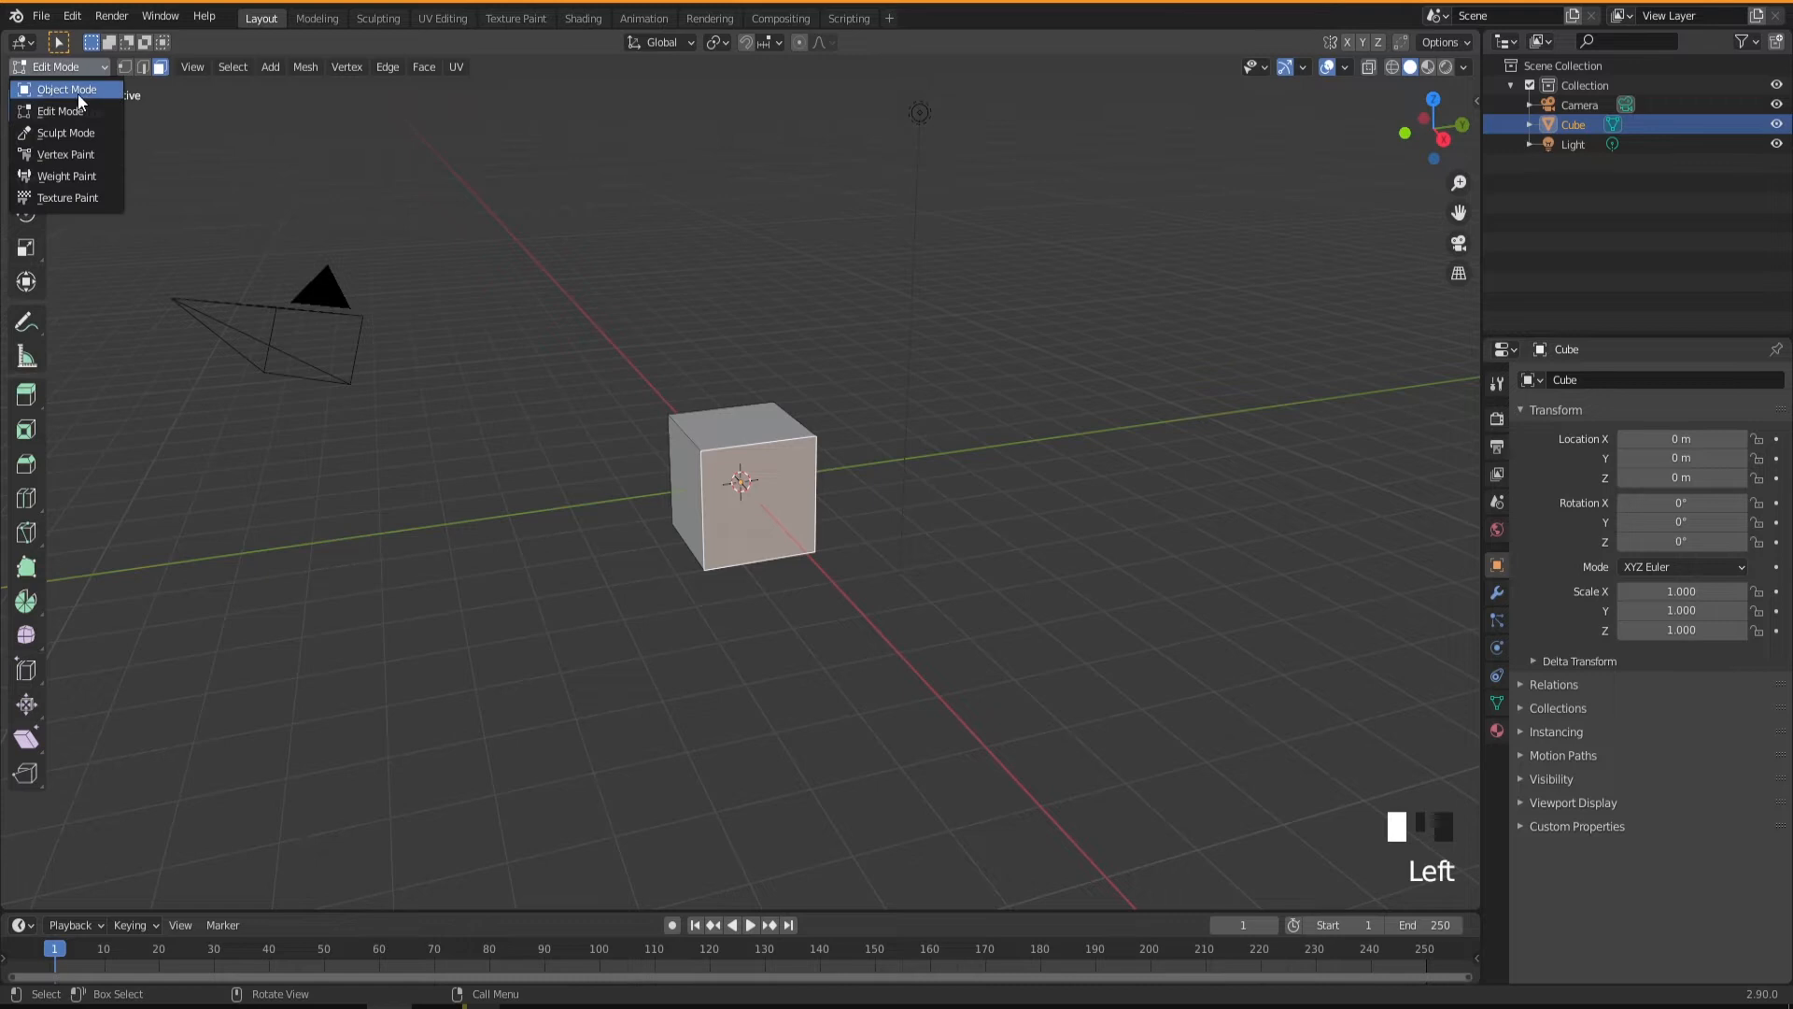
left_click(80, 92)
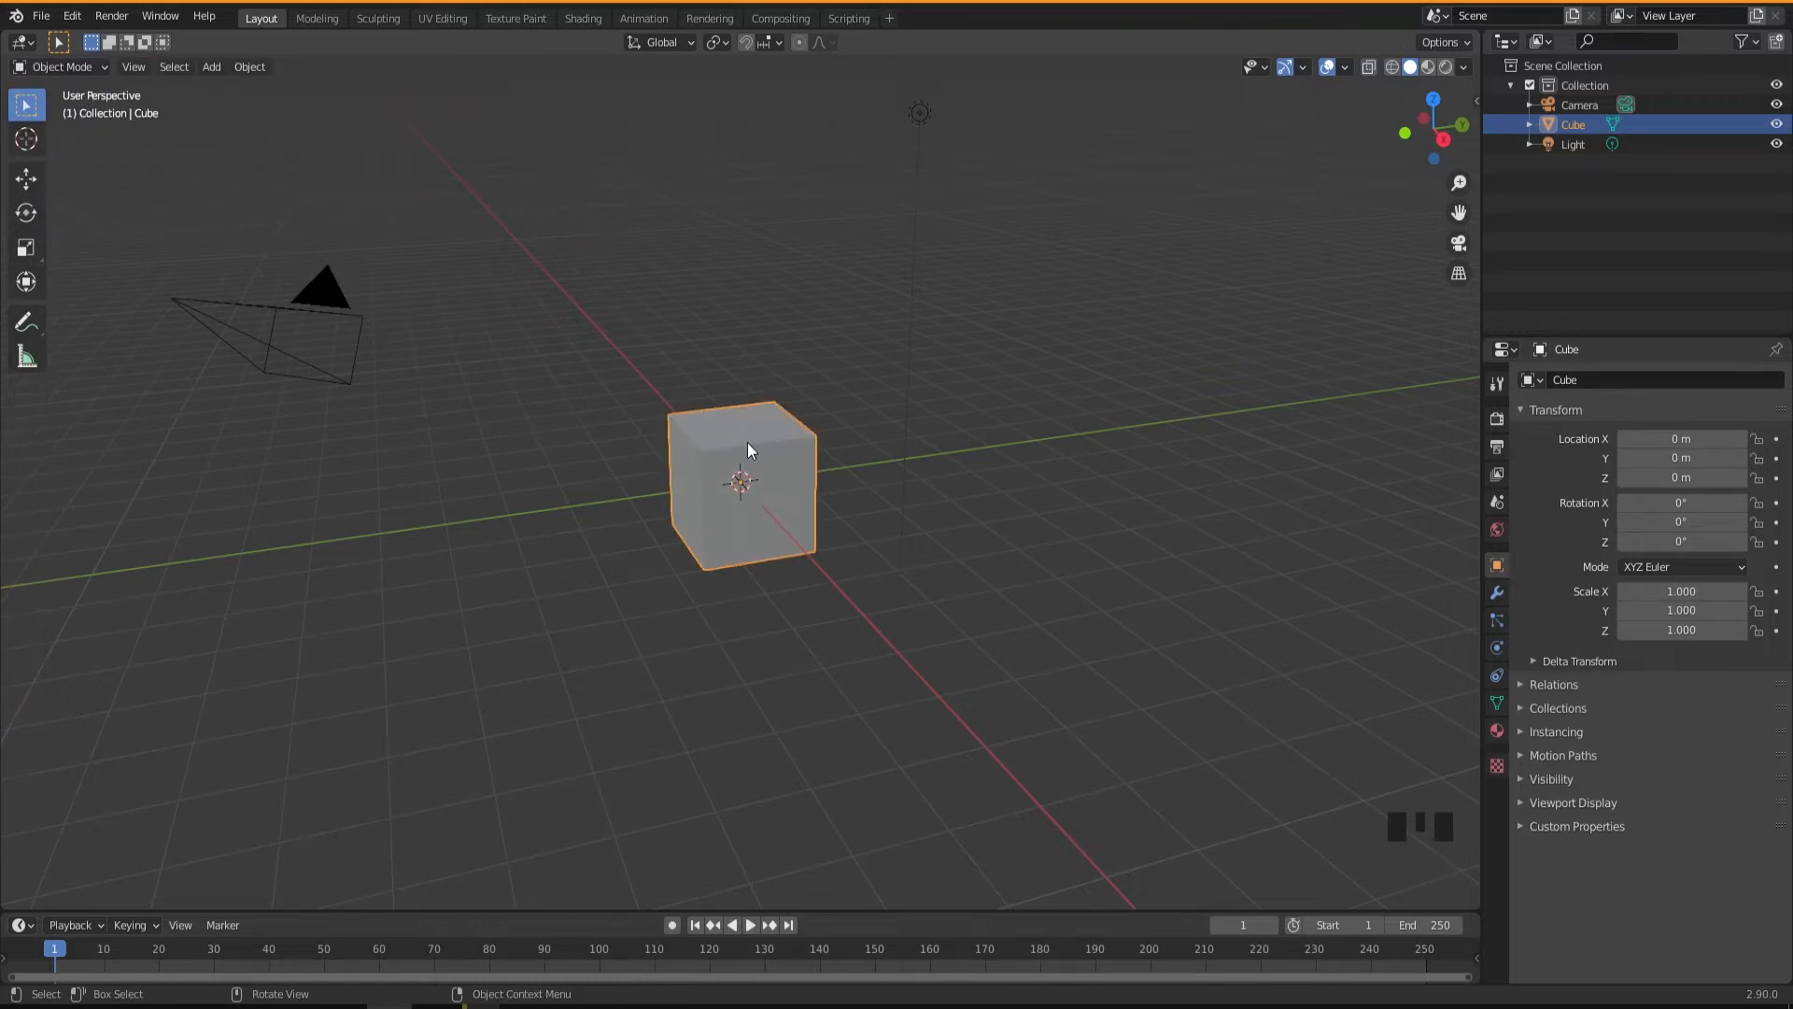
key("Tab")
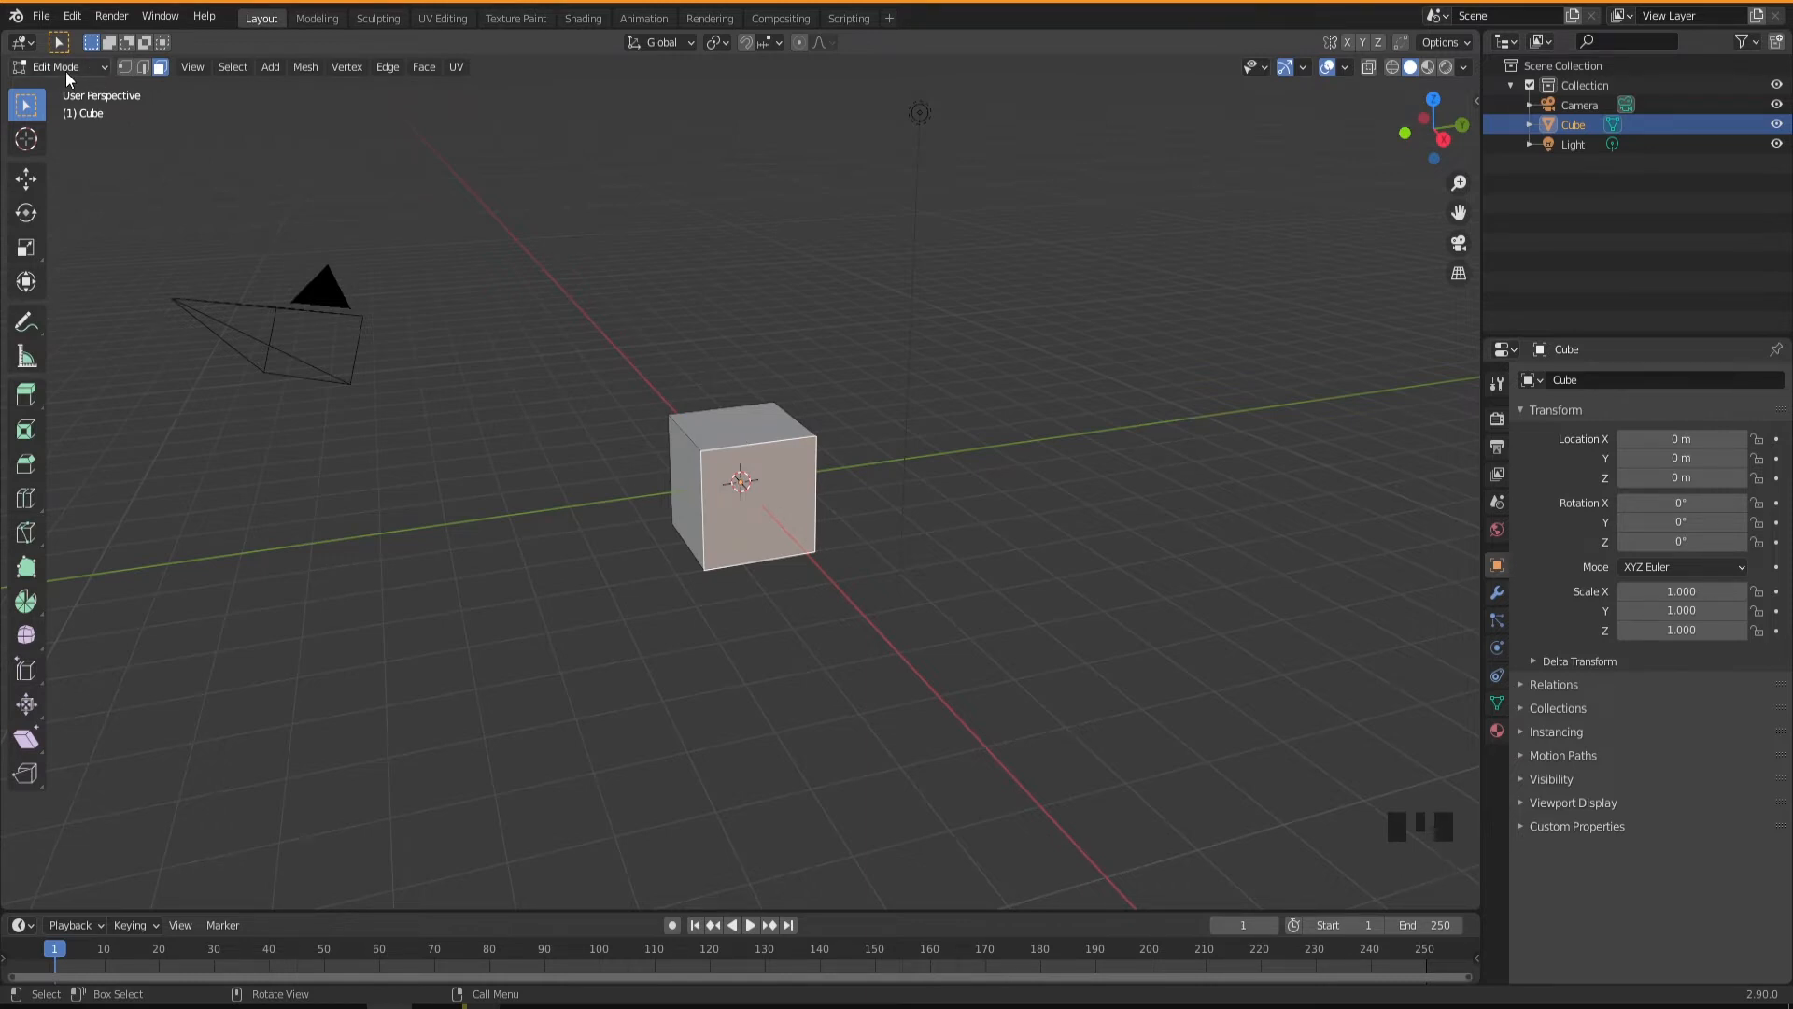
key("Tab")
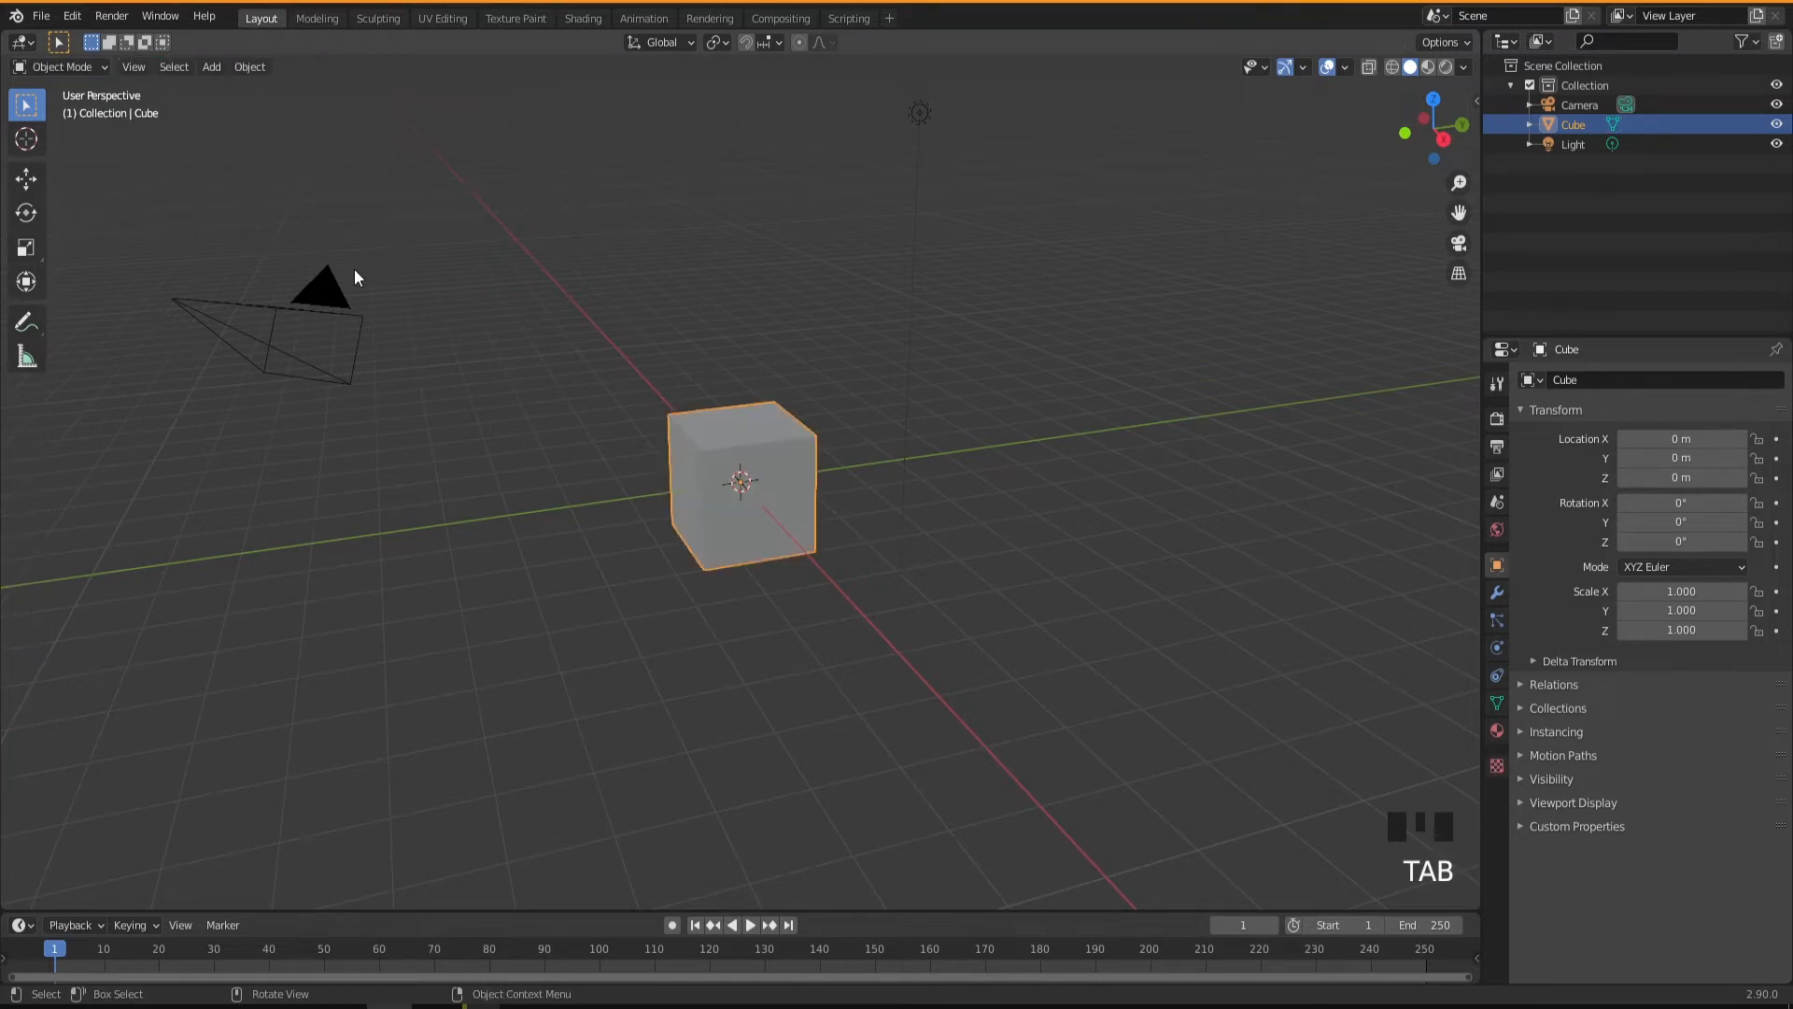
Select the default cube, camera and light together and delete them from the scene.
mouse_move(745, 528)
middle_mouse_down()
mouse_move(793, 524)
mouse_move(738, 521)
middle_mouse_up()
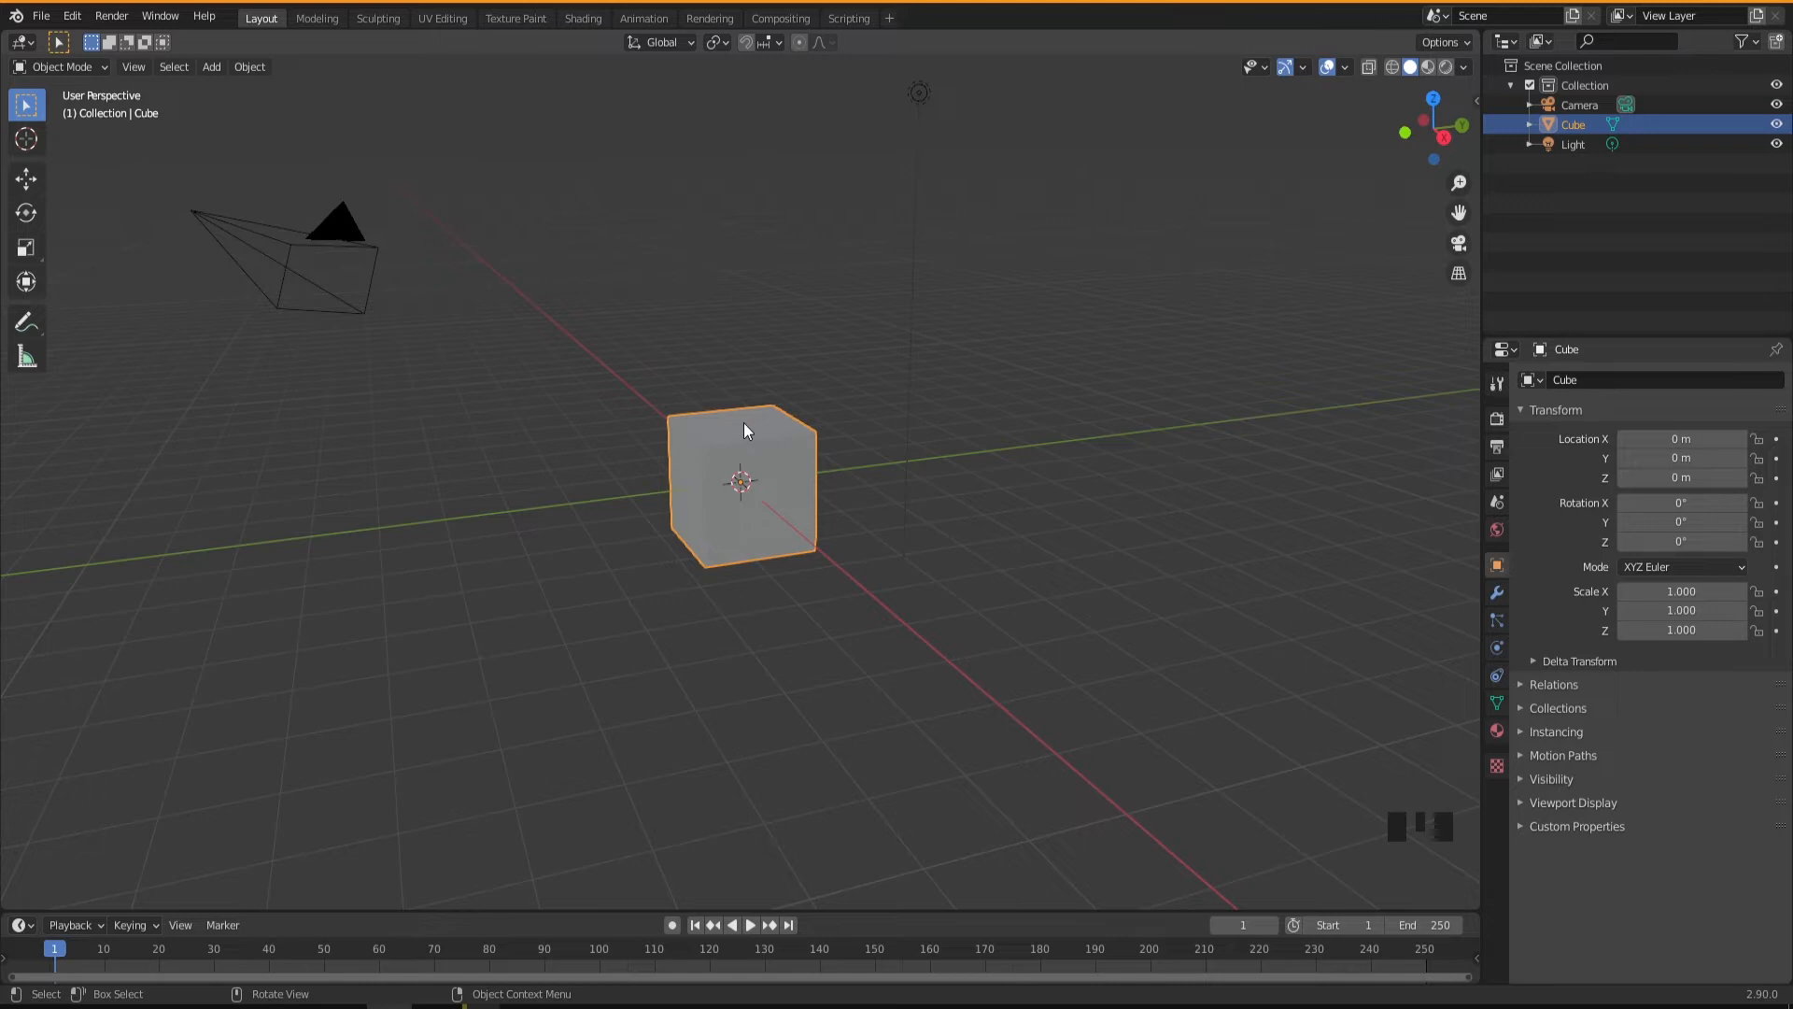
mouse_move(743, 422)
middle_mouse_down()
mouse_move(779, 430)
mouse_move(745, 435)
middle_mouse_up()
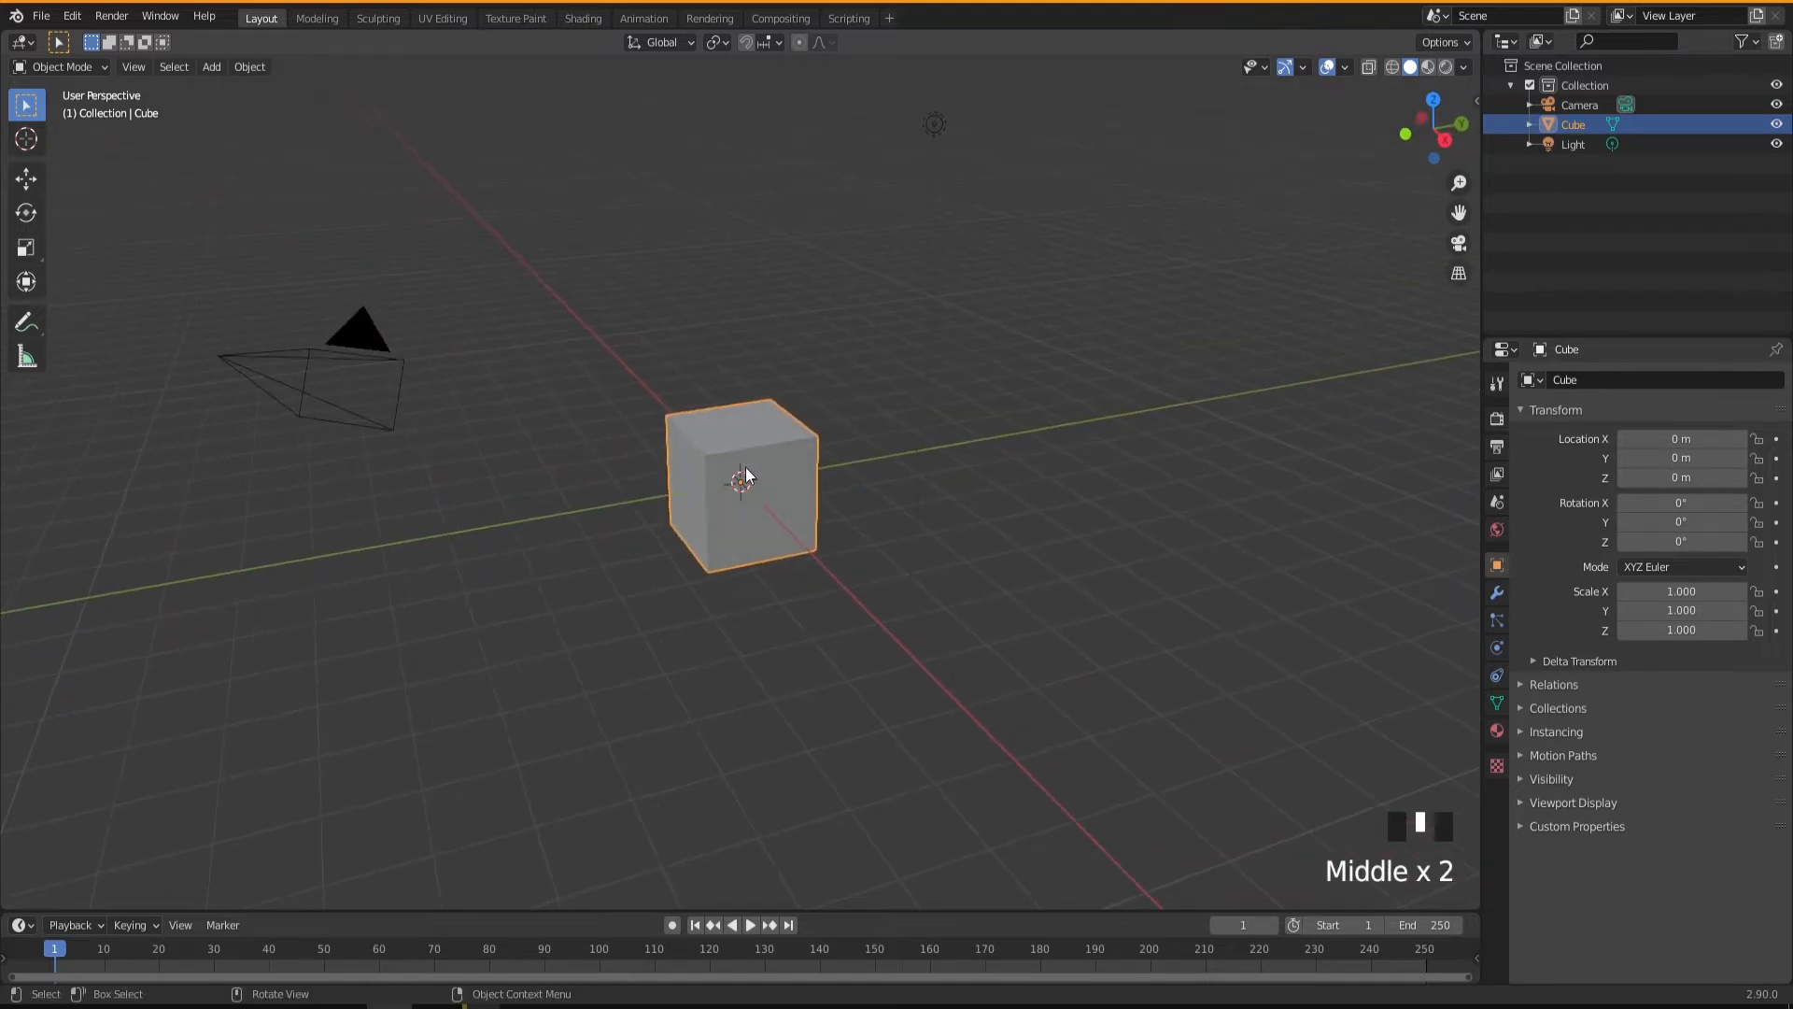
mouse_move(760, 505)
middle_mouse_down()
mouse_move(742, 493)
mouse_move(776, 508)
middle_mouse_up()
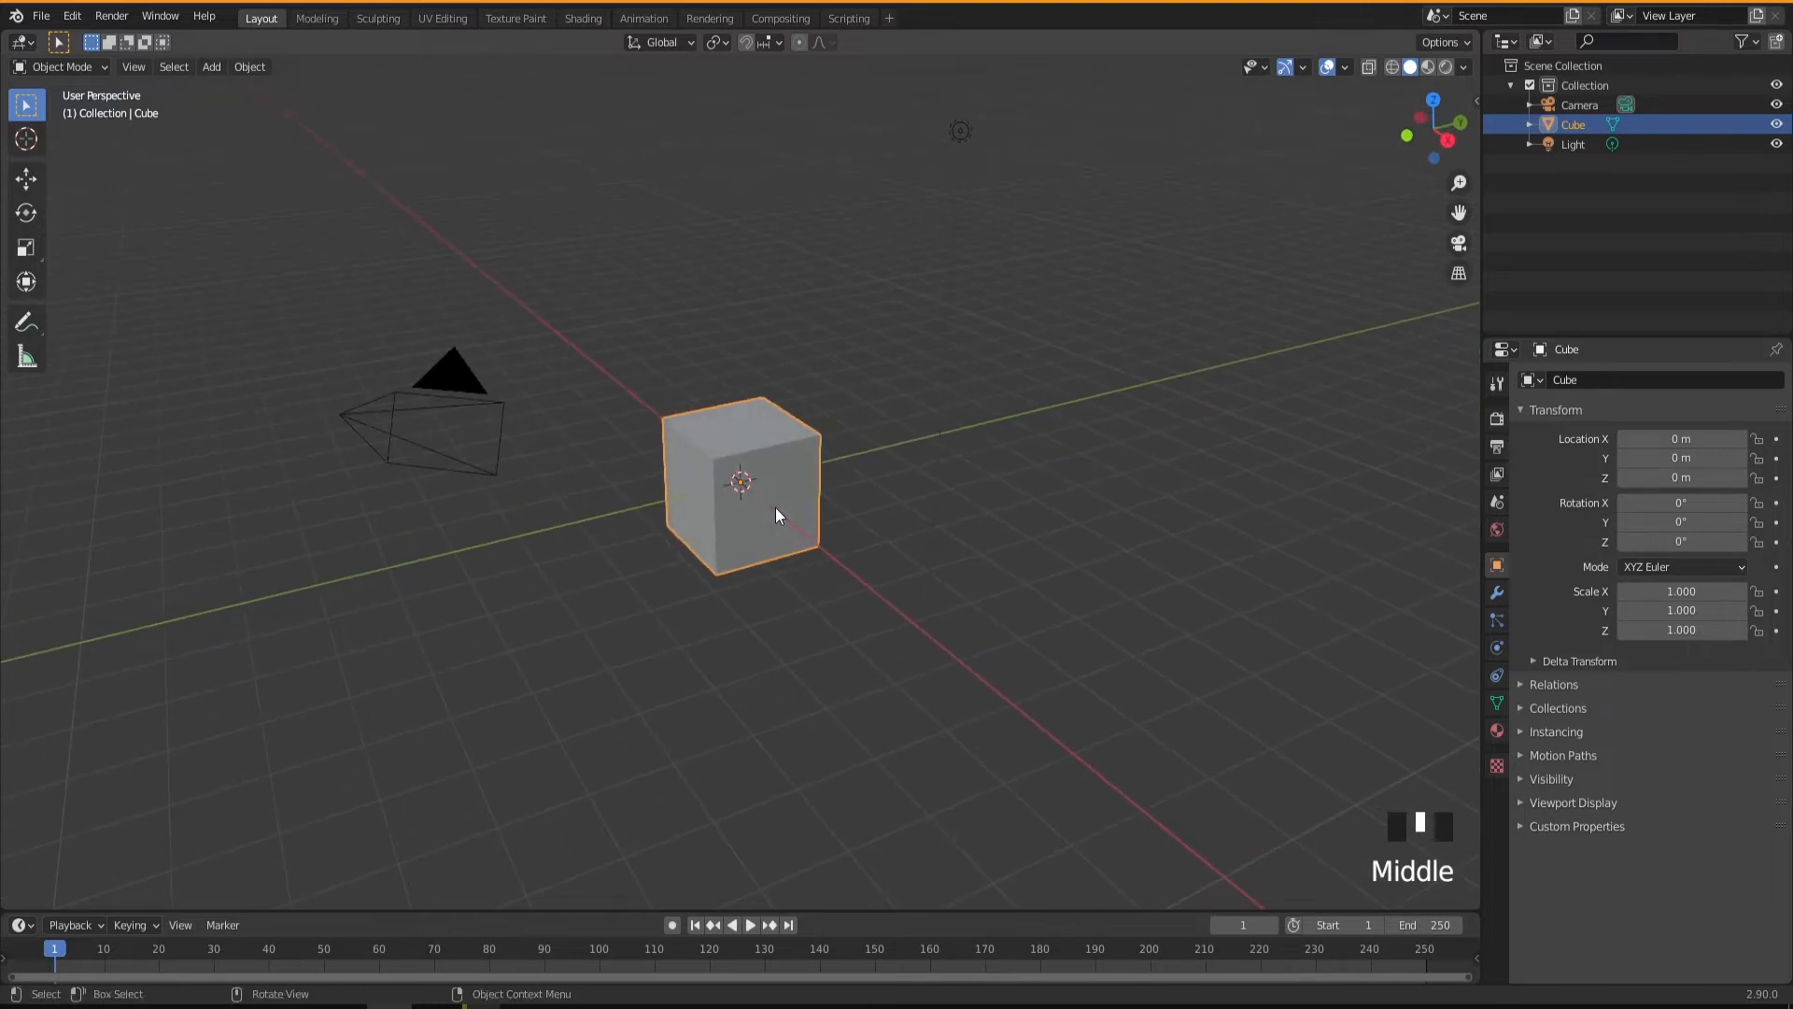
left_click_drag(1060, 86, 255, 693)
key("Delete")
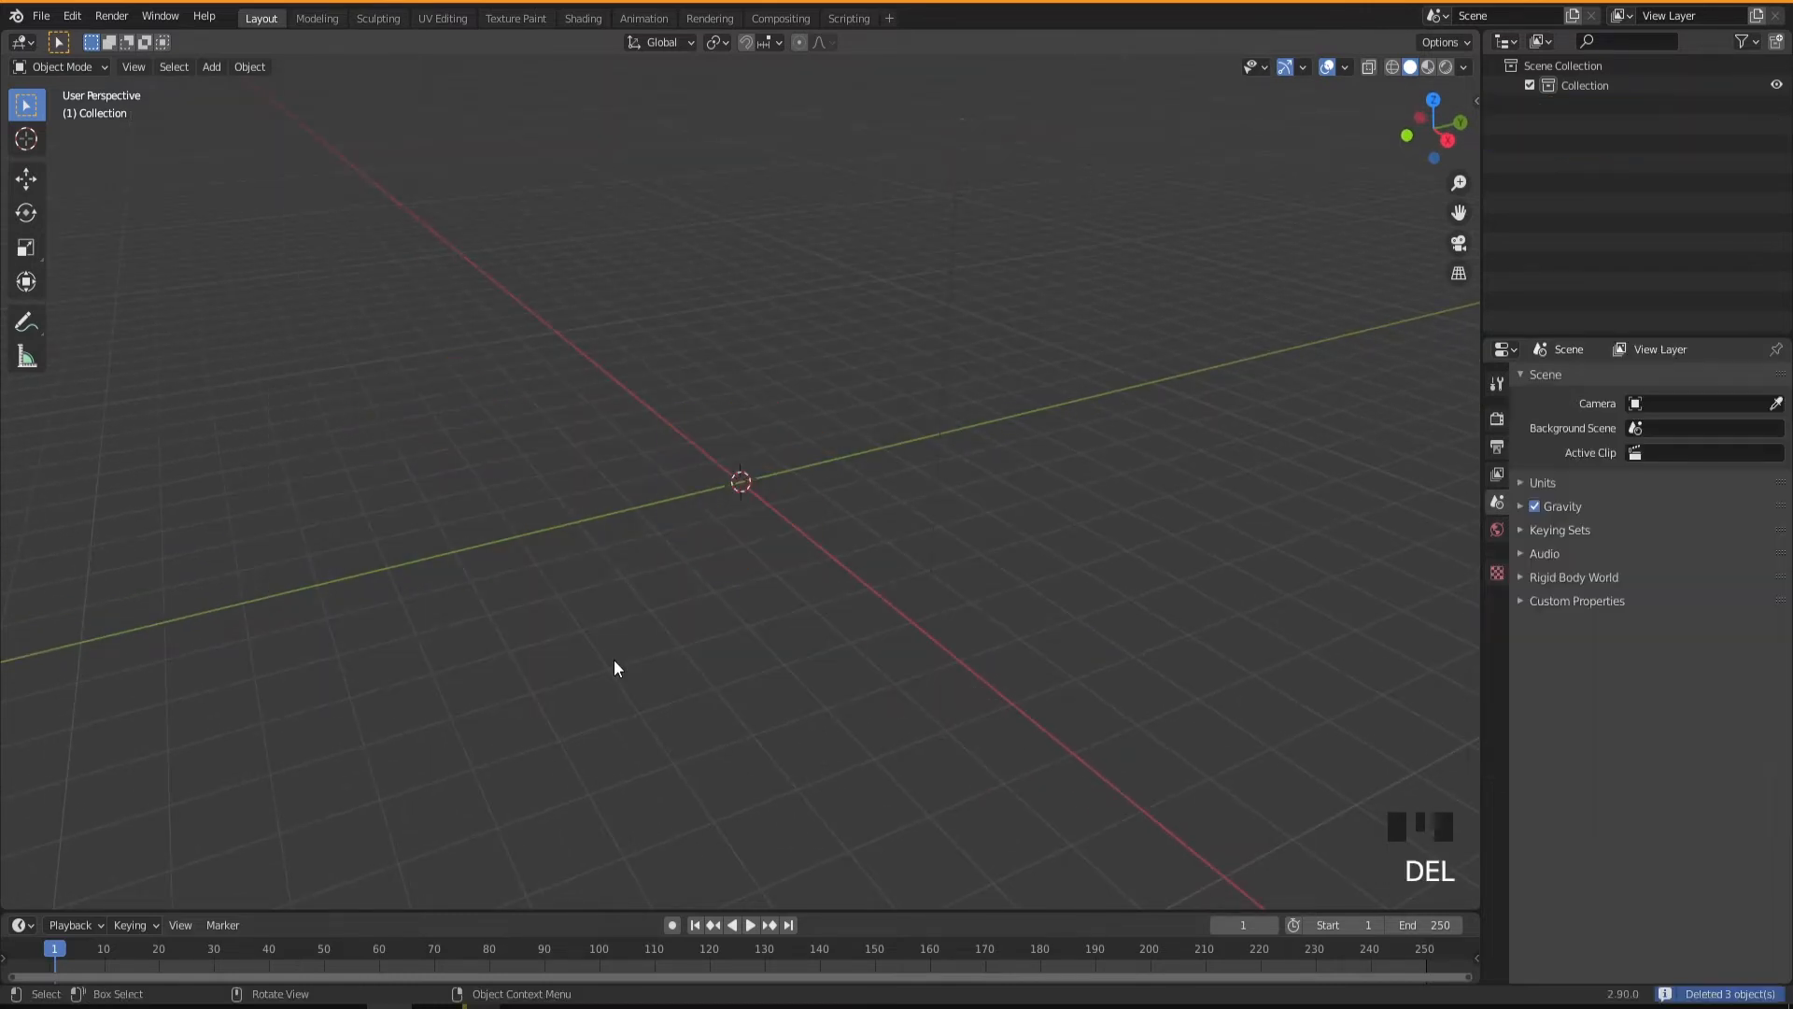
Place the 3D cursor at three different points beyond the origin using the Cursor tool, and return to the Select Box tool.
middle_click_drag(635, 621, 818, 603)
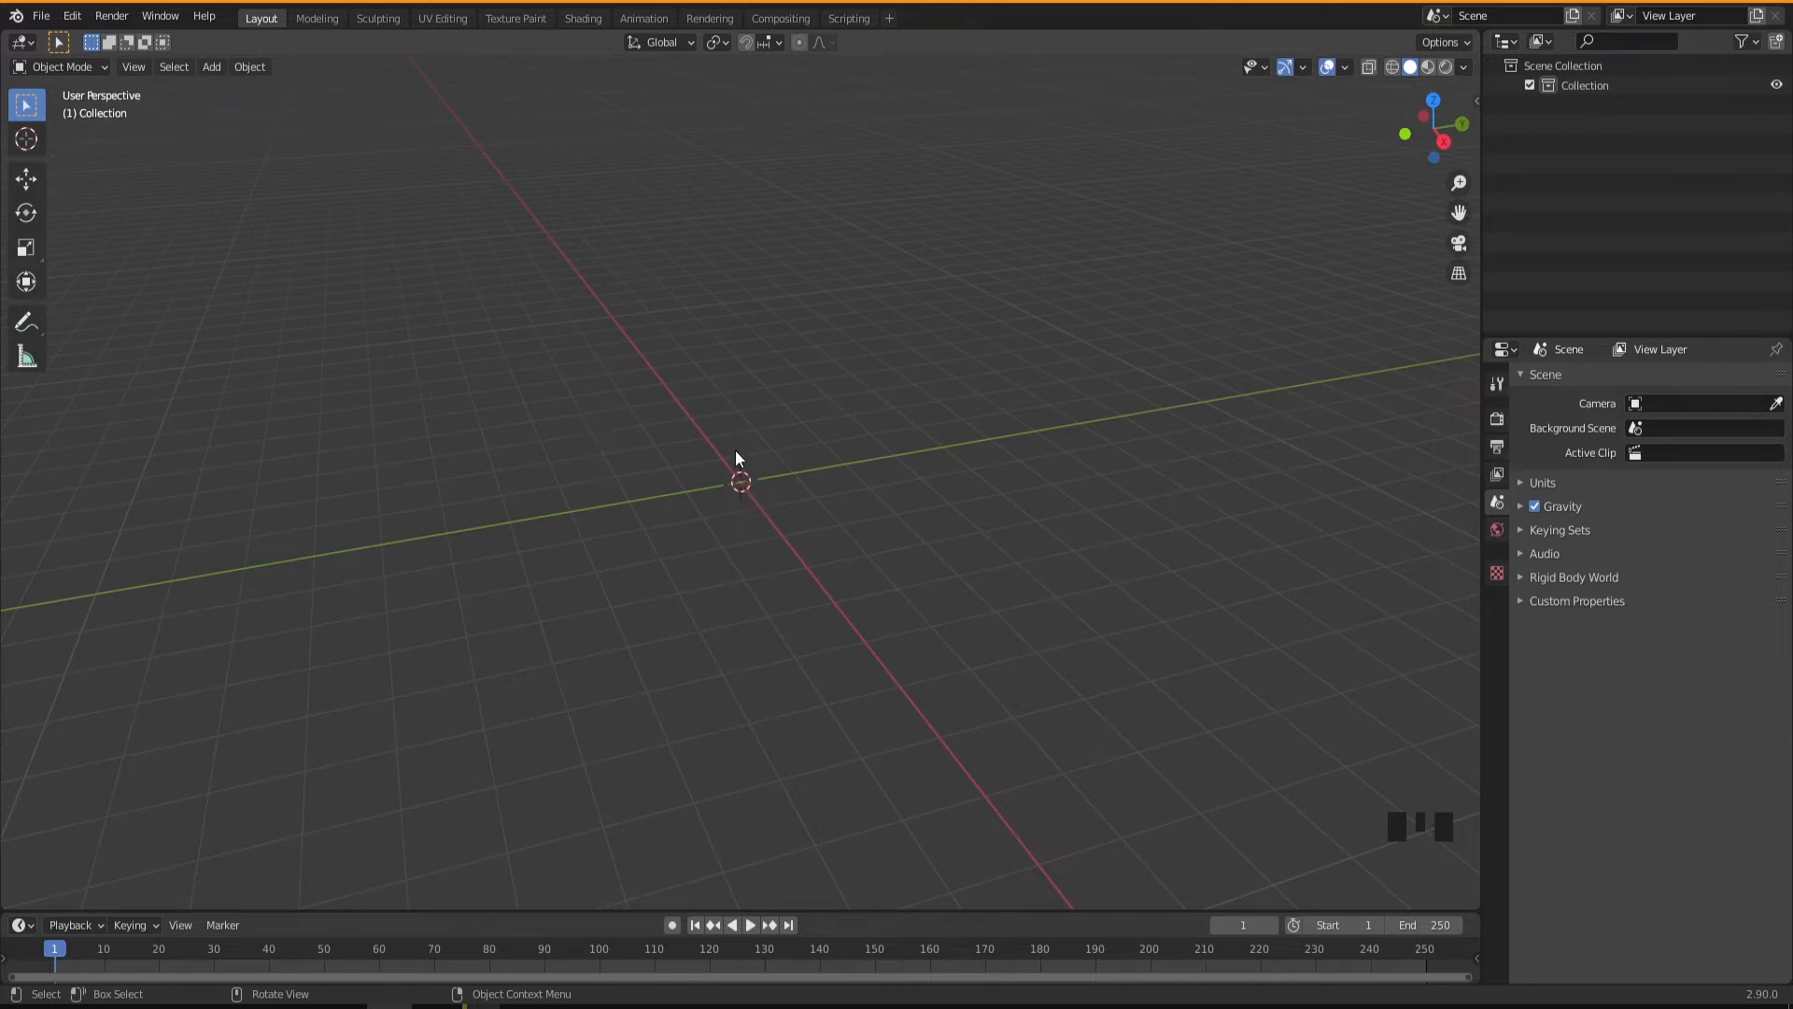
left_click(25, 139)
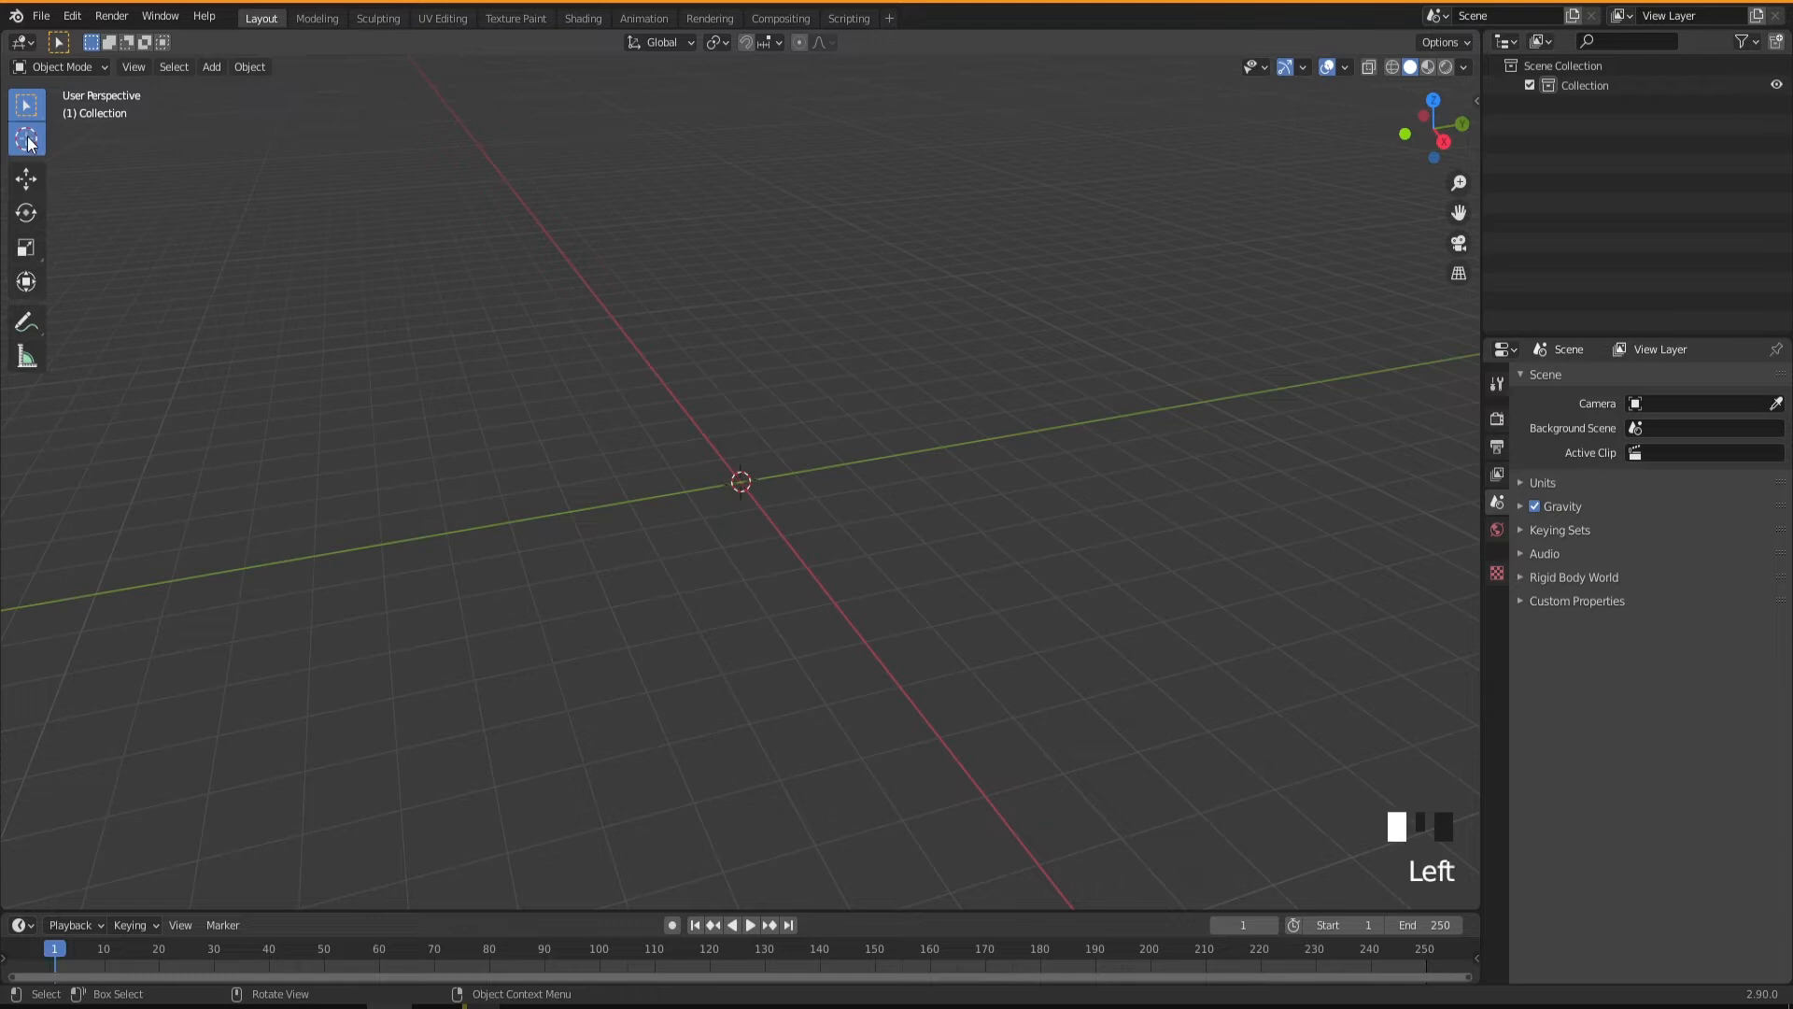
left_click(520, 402)
left_click(692, 327)
left_click(938, 324)
left_click(25, 105)
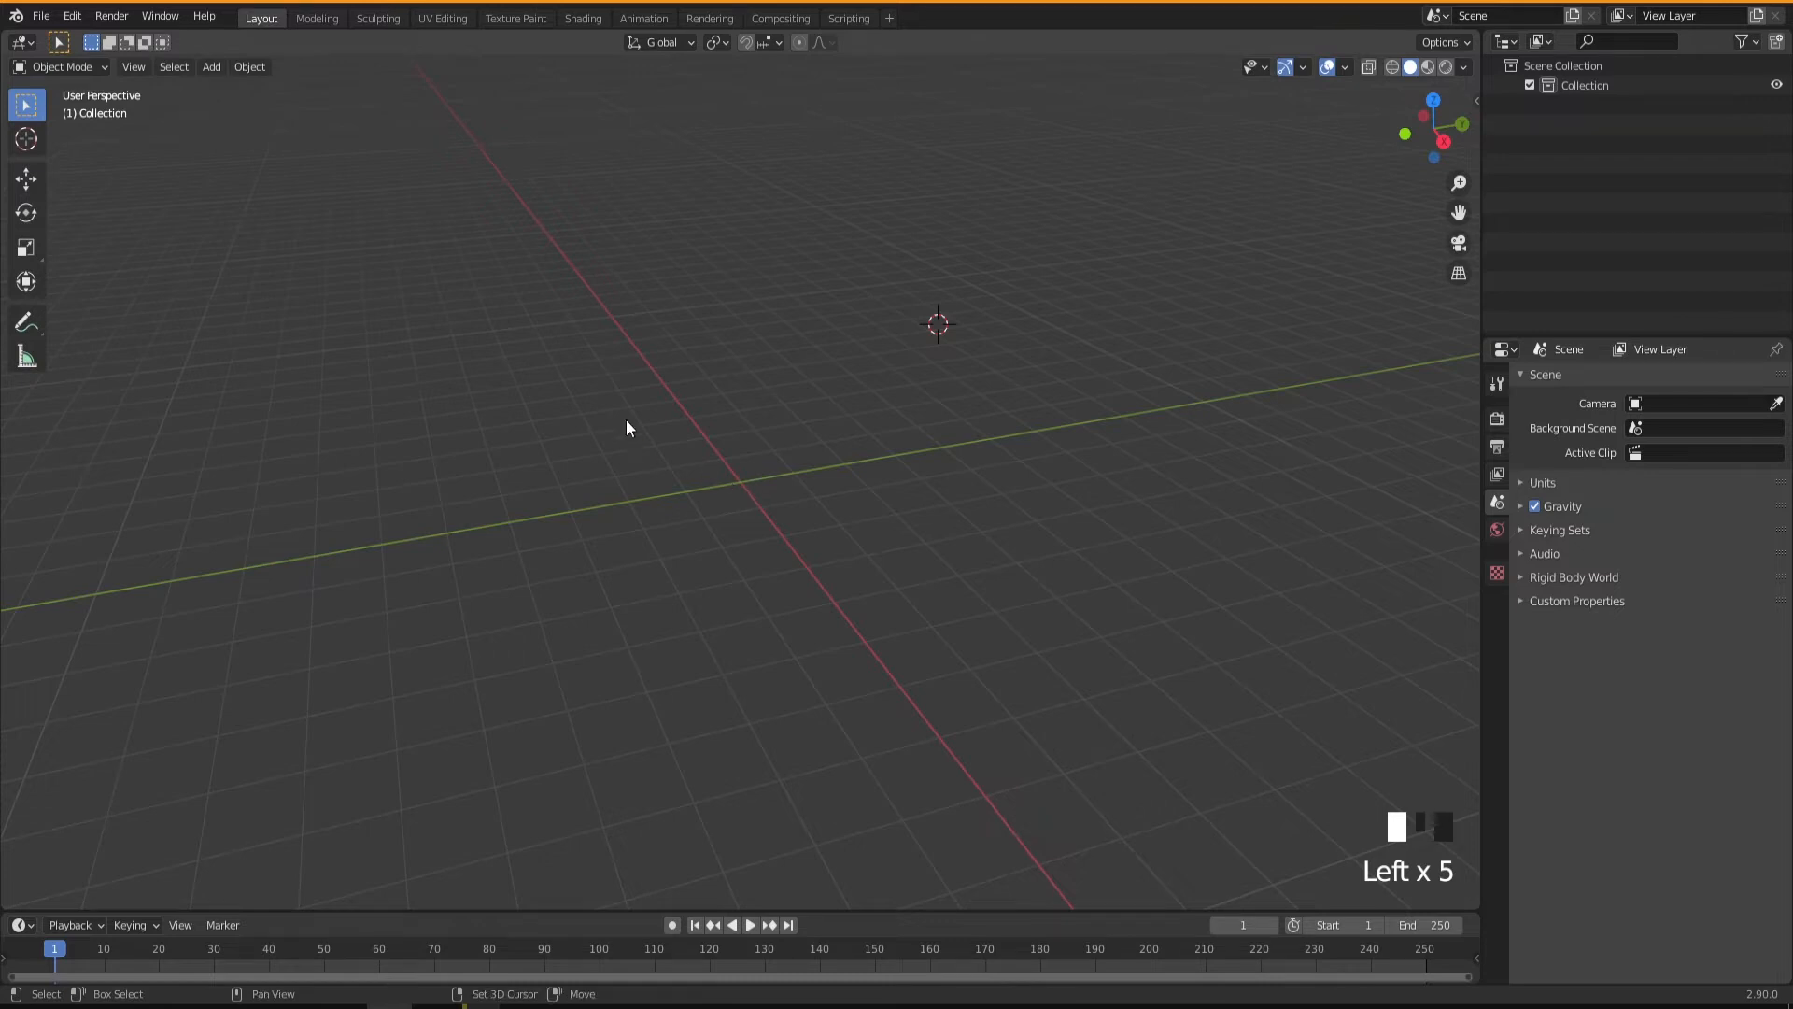
Reposition the 3D cursor at six points around the grid while keeping the selection tool active, ending just above the world origin.
right_click(551, 384, "shift")
right_click(542, 529, "shift")
right_click(737, 653, "shift")
right_click(903, 497, "shift")
right_click(816, 396, "shift")
right_click(739, 425, "shift")
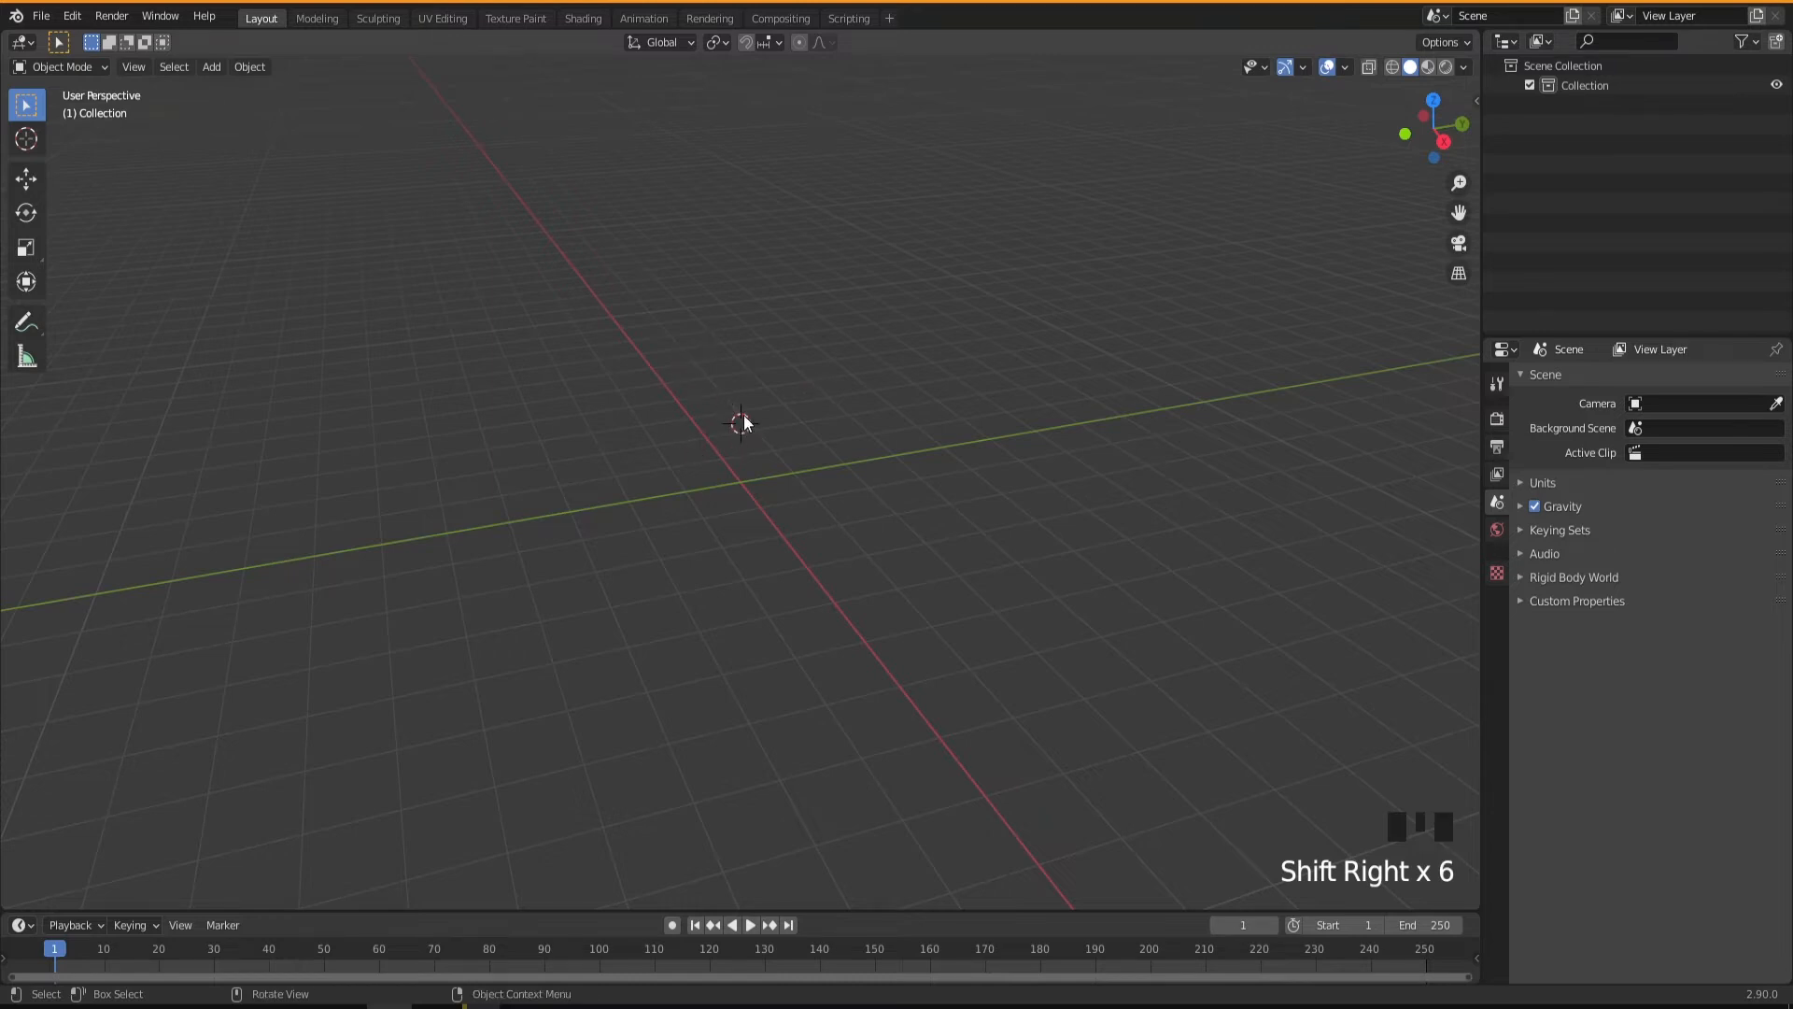
Snap the 3D cursor to the world origin.
right_click(694, 378)
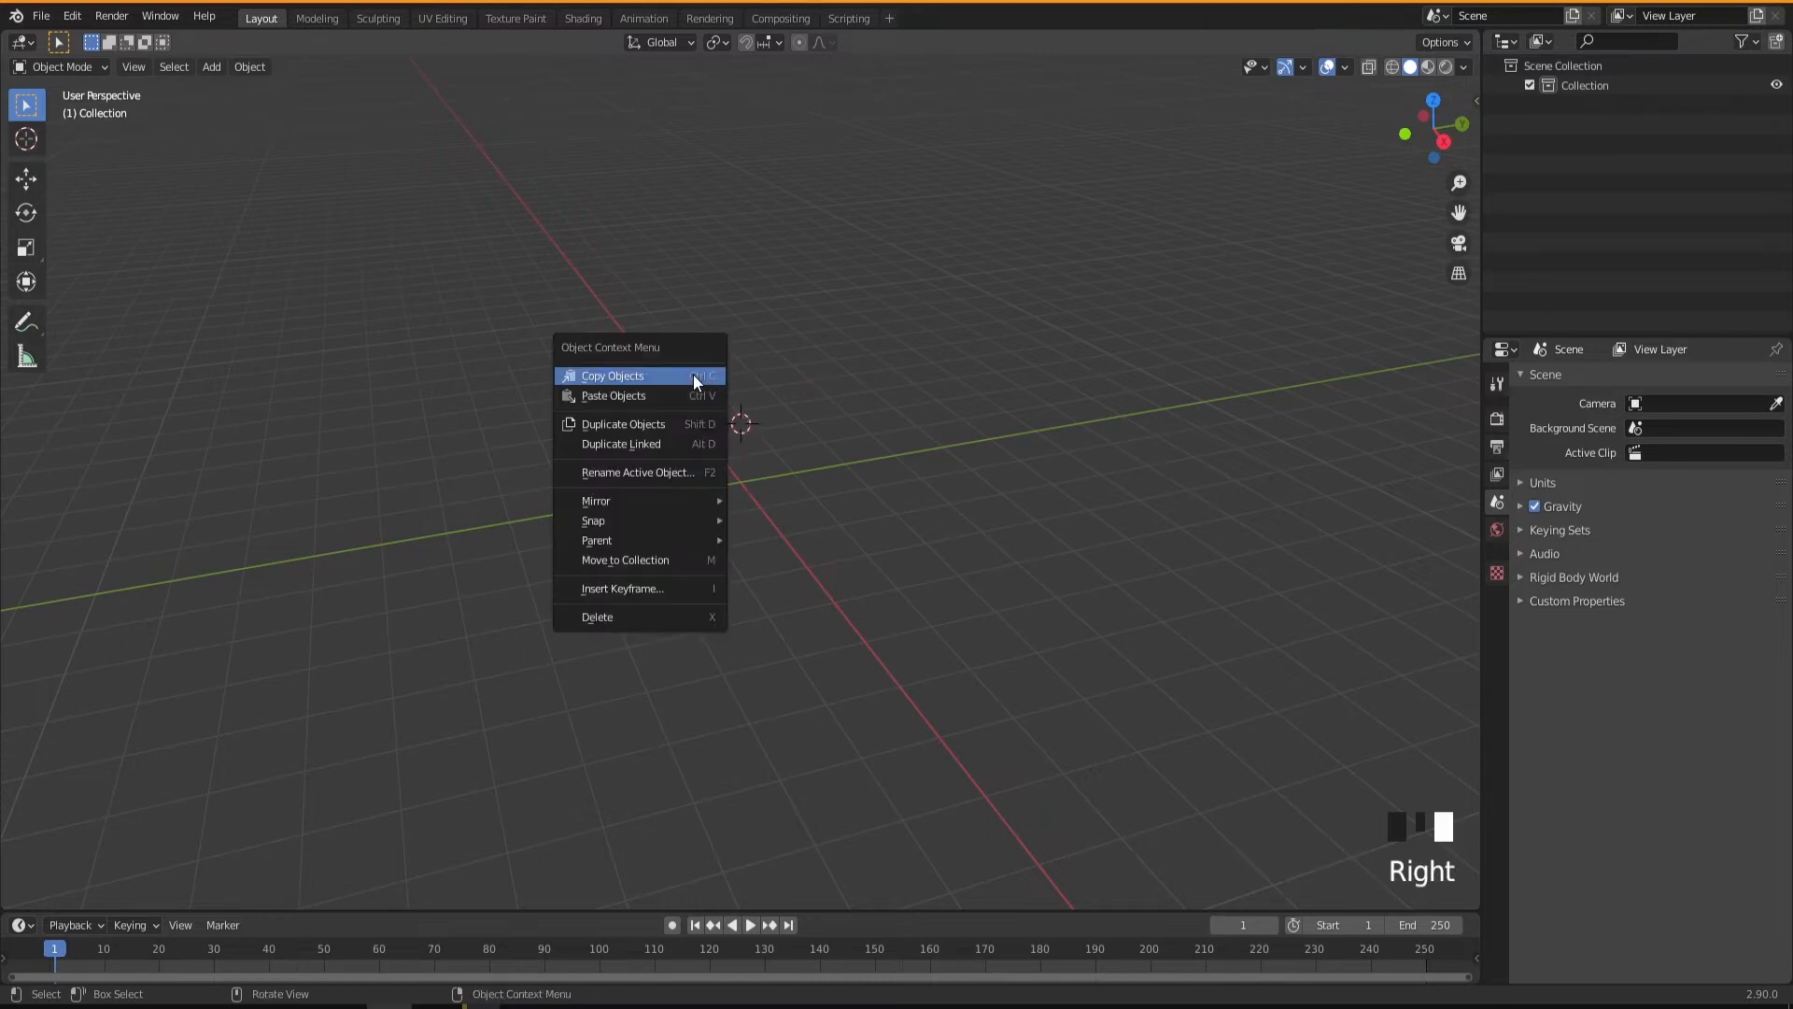
mouse_move(635, 519)
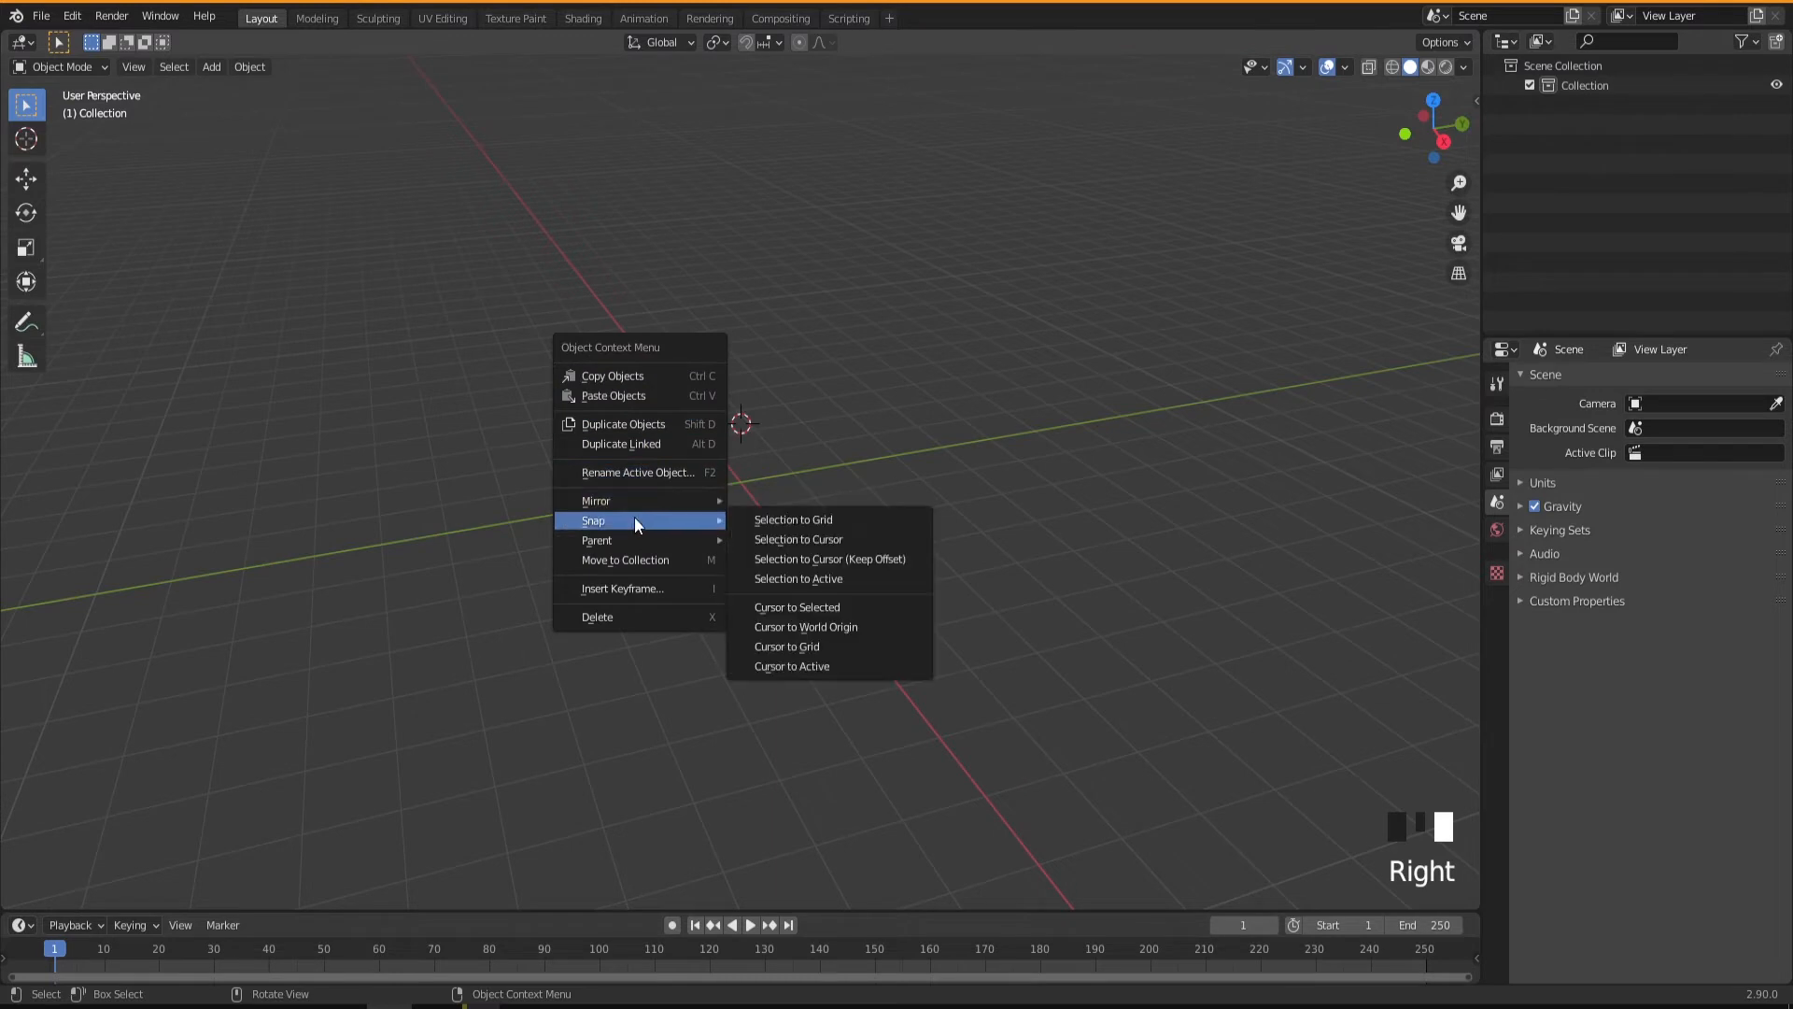
left_click(818, 629)
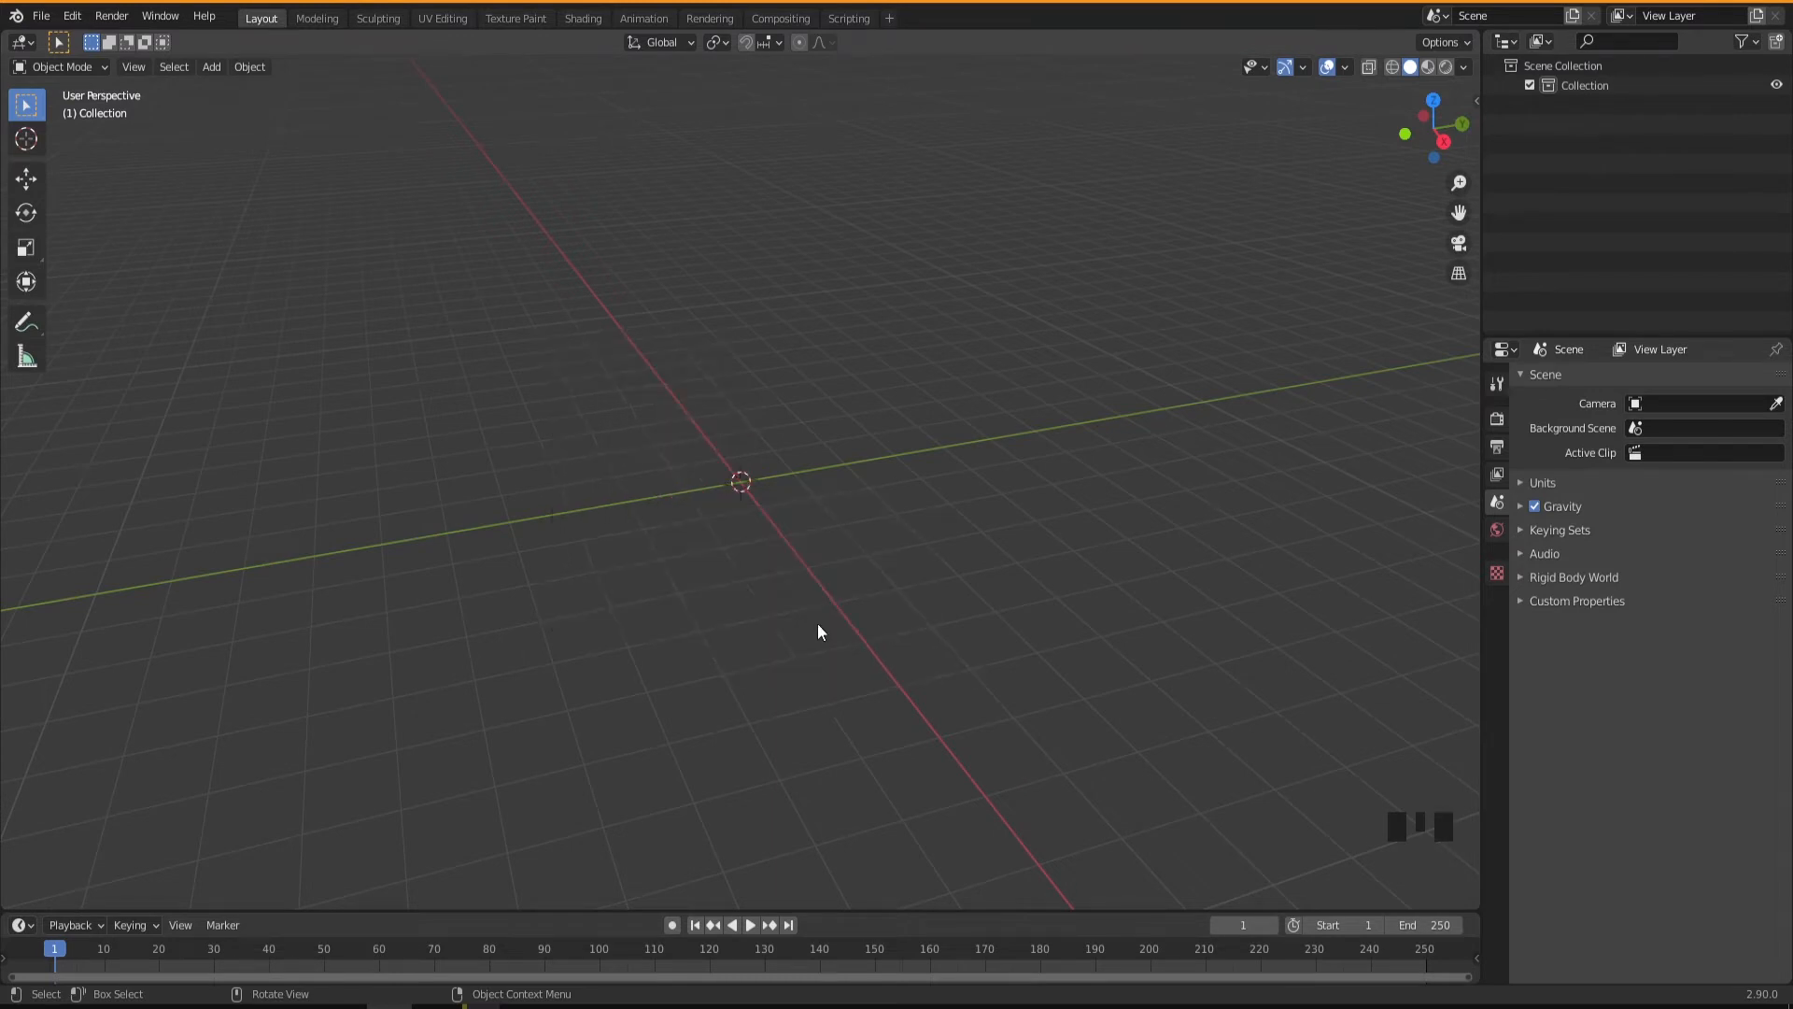
Examine the mesh primitives and other object types that can be added to the scene.
middle_click_drag(795, 538, 726, 482)
scroll(726, 486, "up", 2)
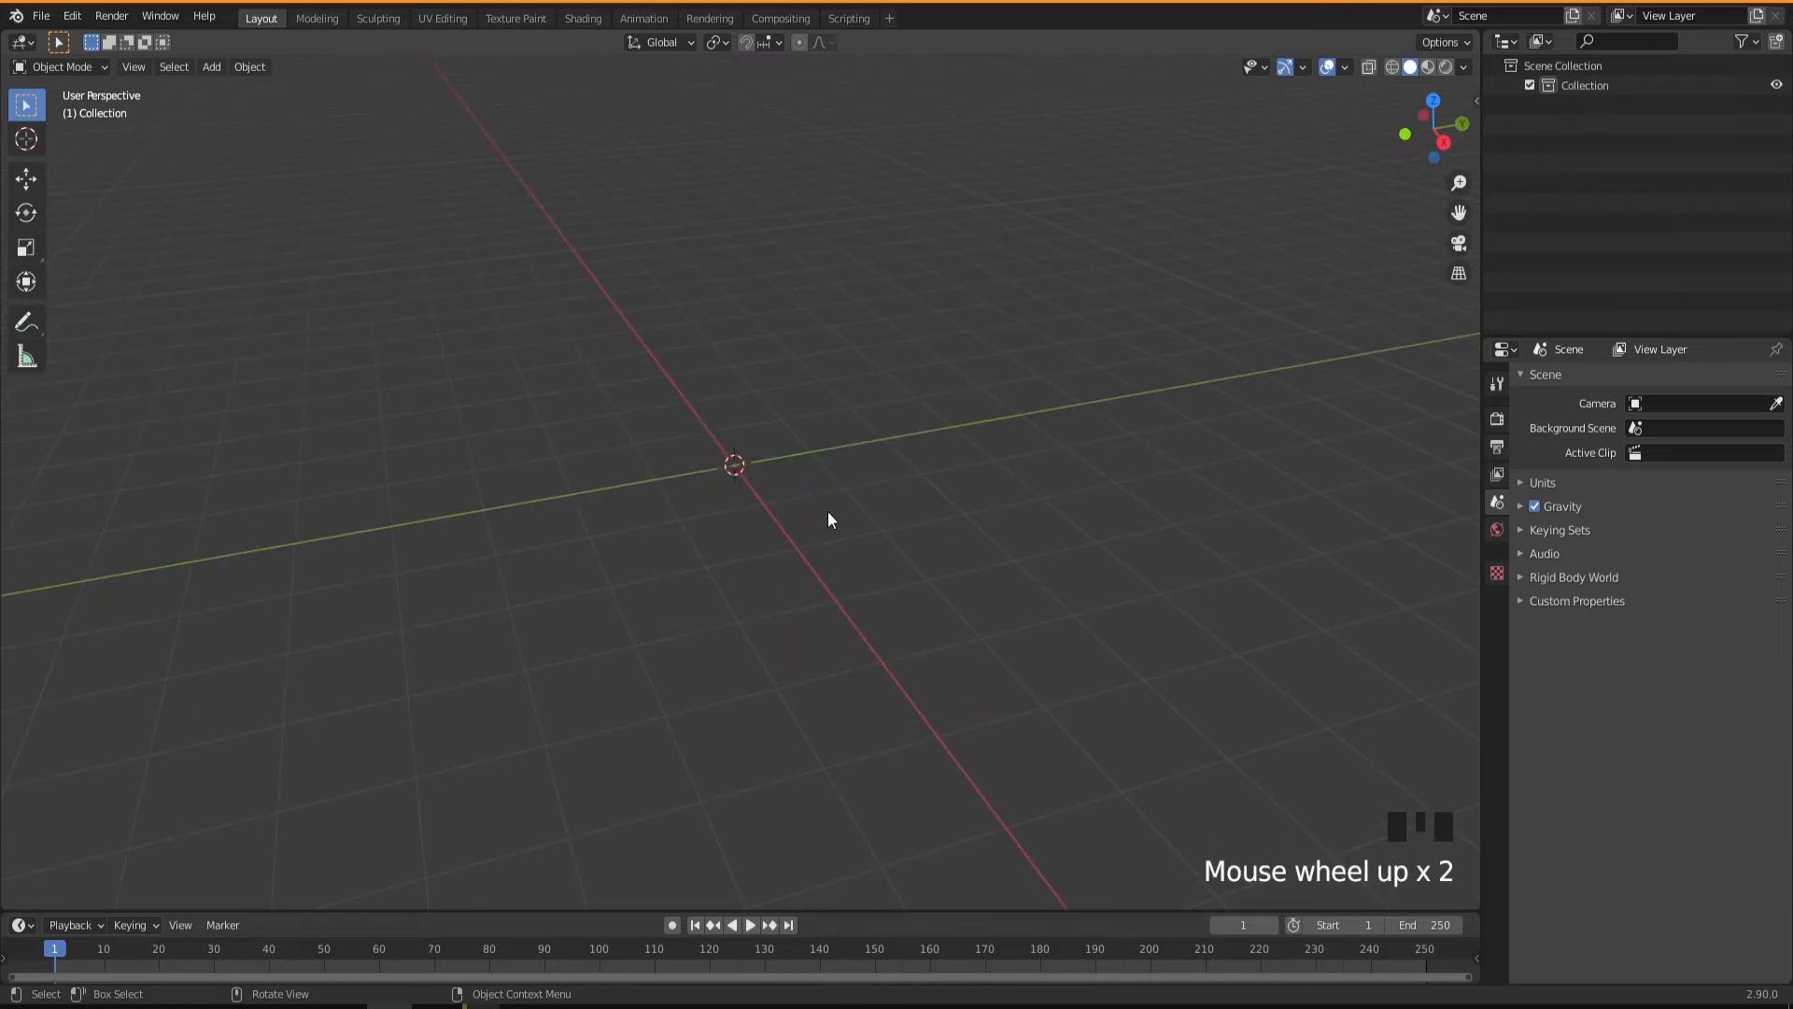
left_click(211, 67)
mouse_move(280, 88)
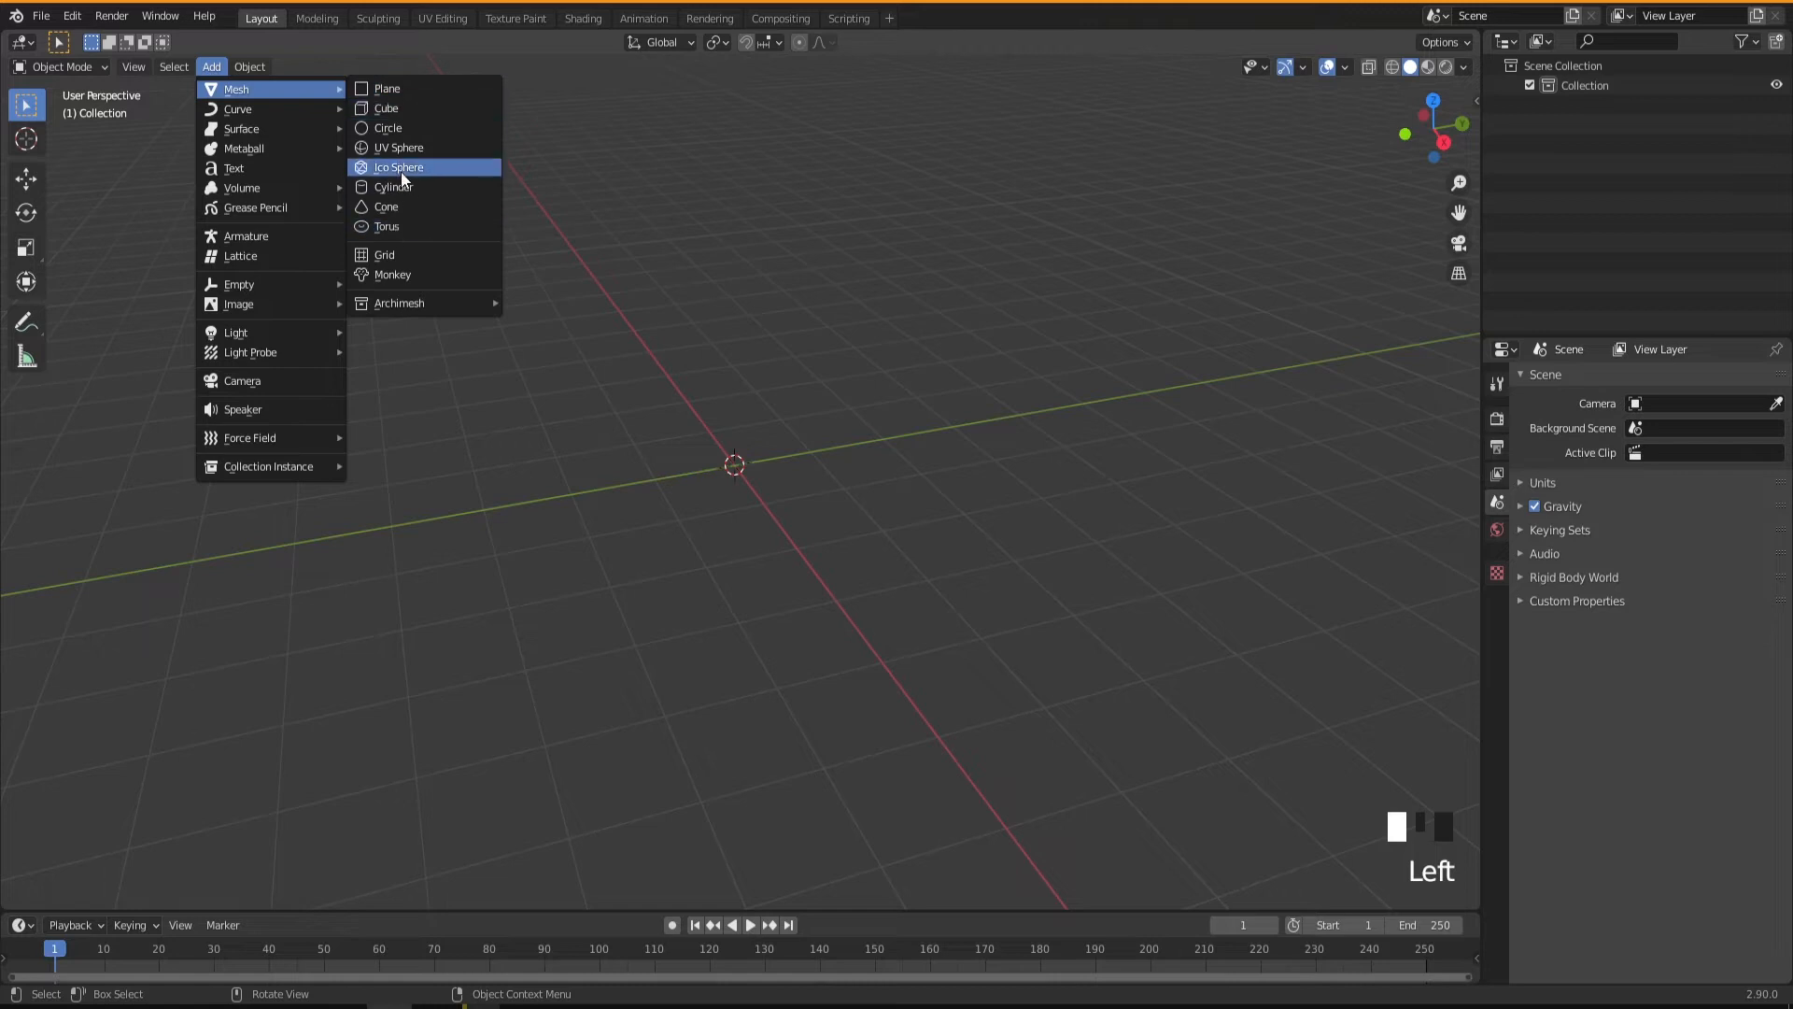
left_click(748, 391)
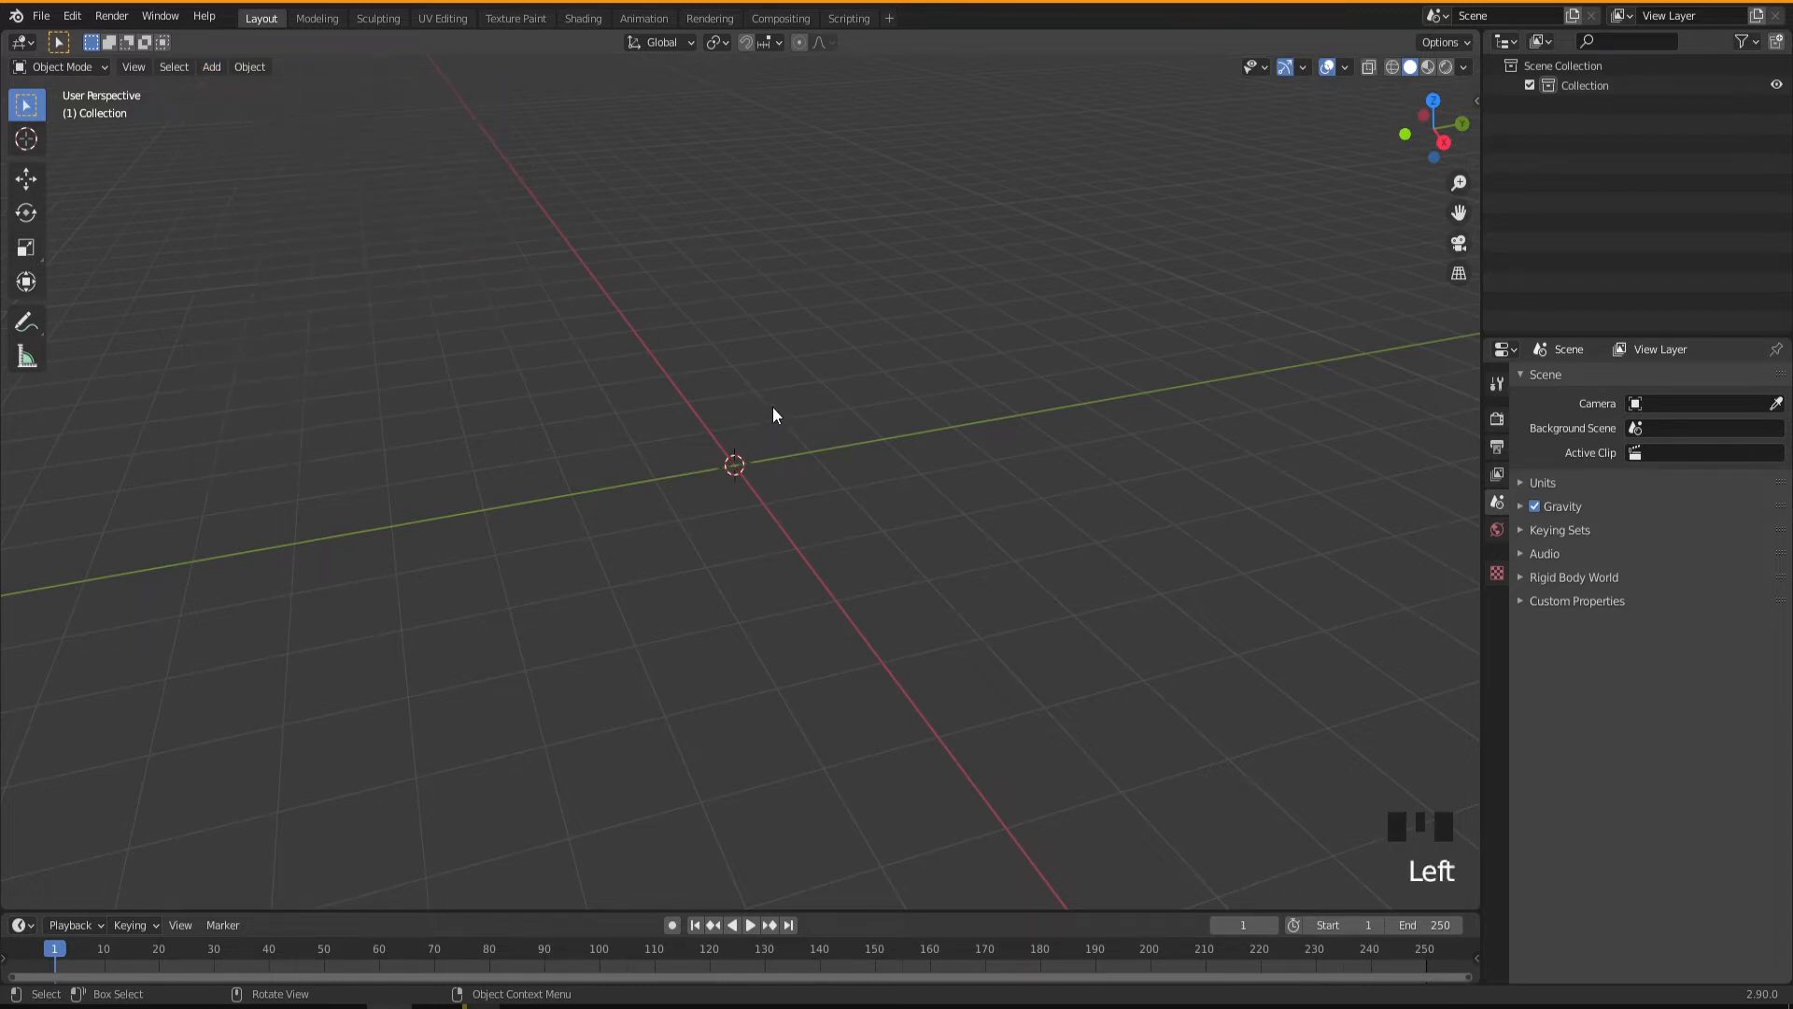
key("shift+a")
mouse_move(773, 409)
left_click(777, 451)
Add a cube mesh at the world origin.
key("shift+a")
mouse_move(775, 450)
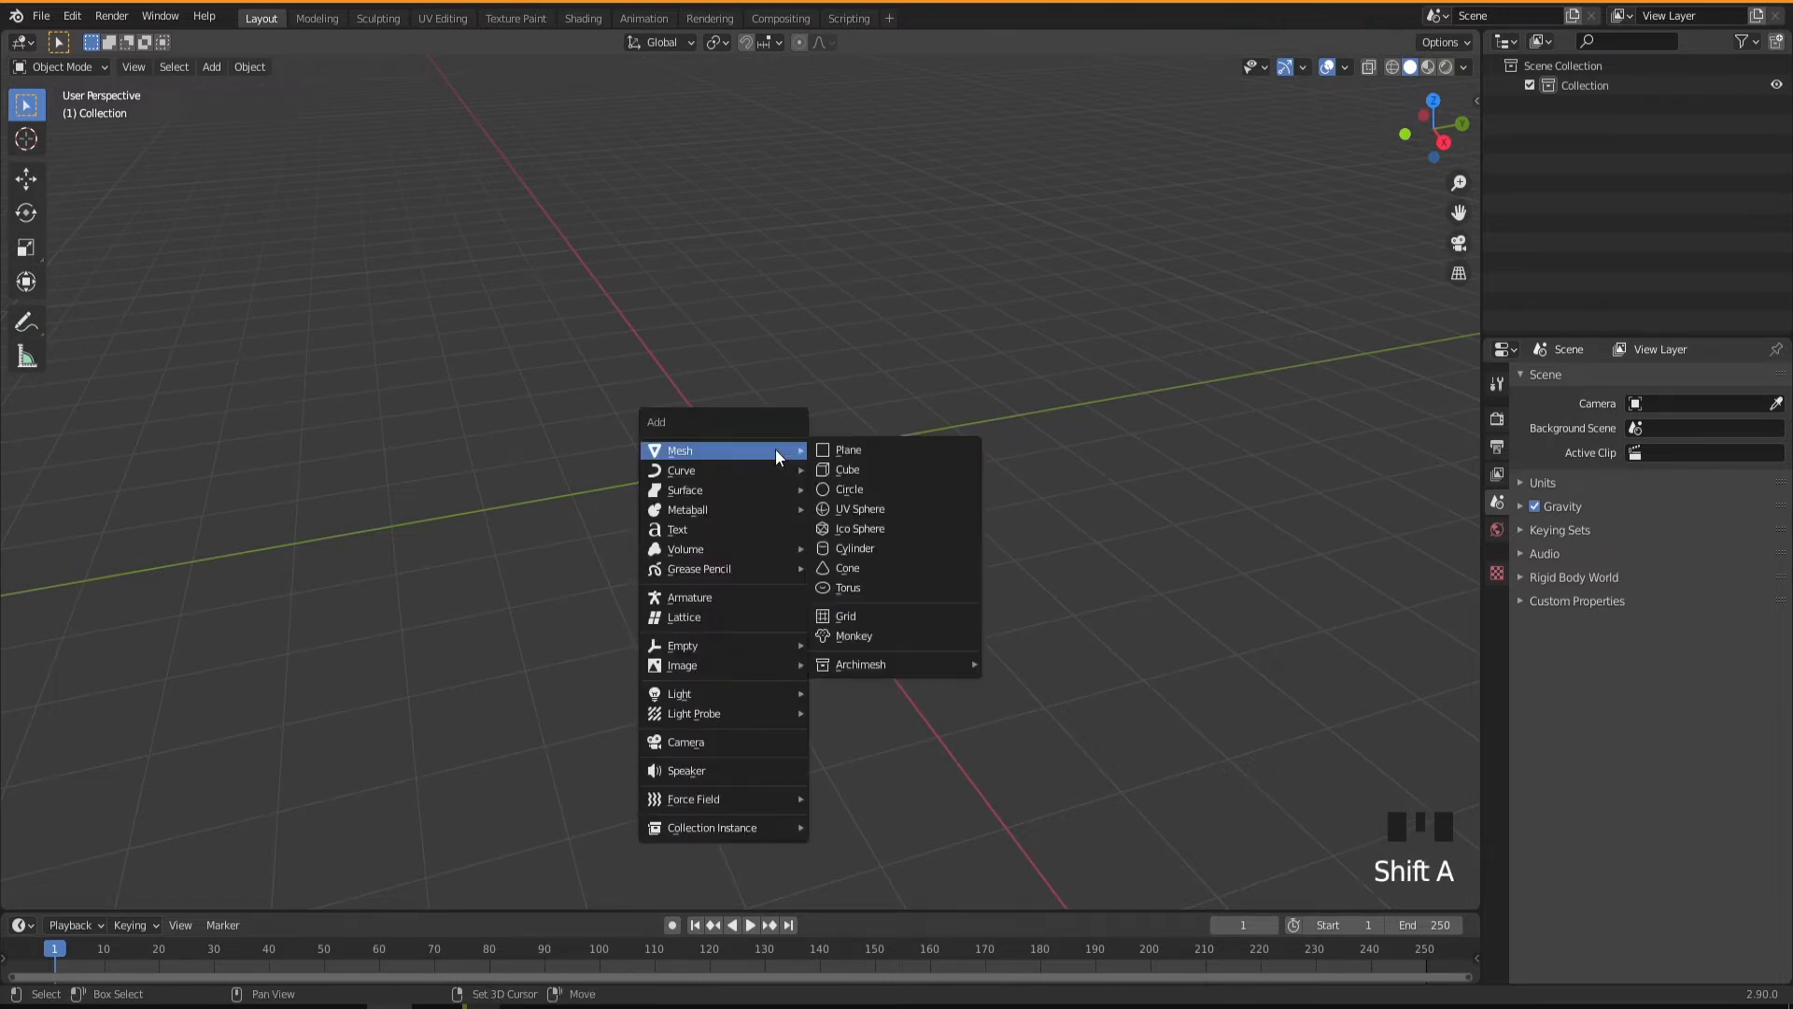
left_click(865, 467)
View the cube from the right, back and top preset viewpoints, and return to a perspective view.
middle_click_drag(793, 529, 741, 513)
middle_click_drag(723, 432, 824, 518)
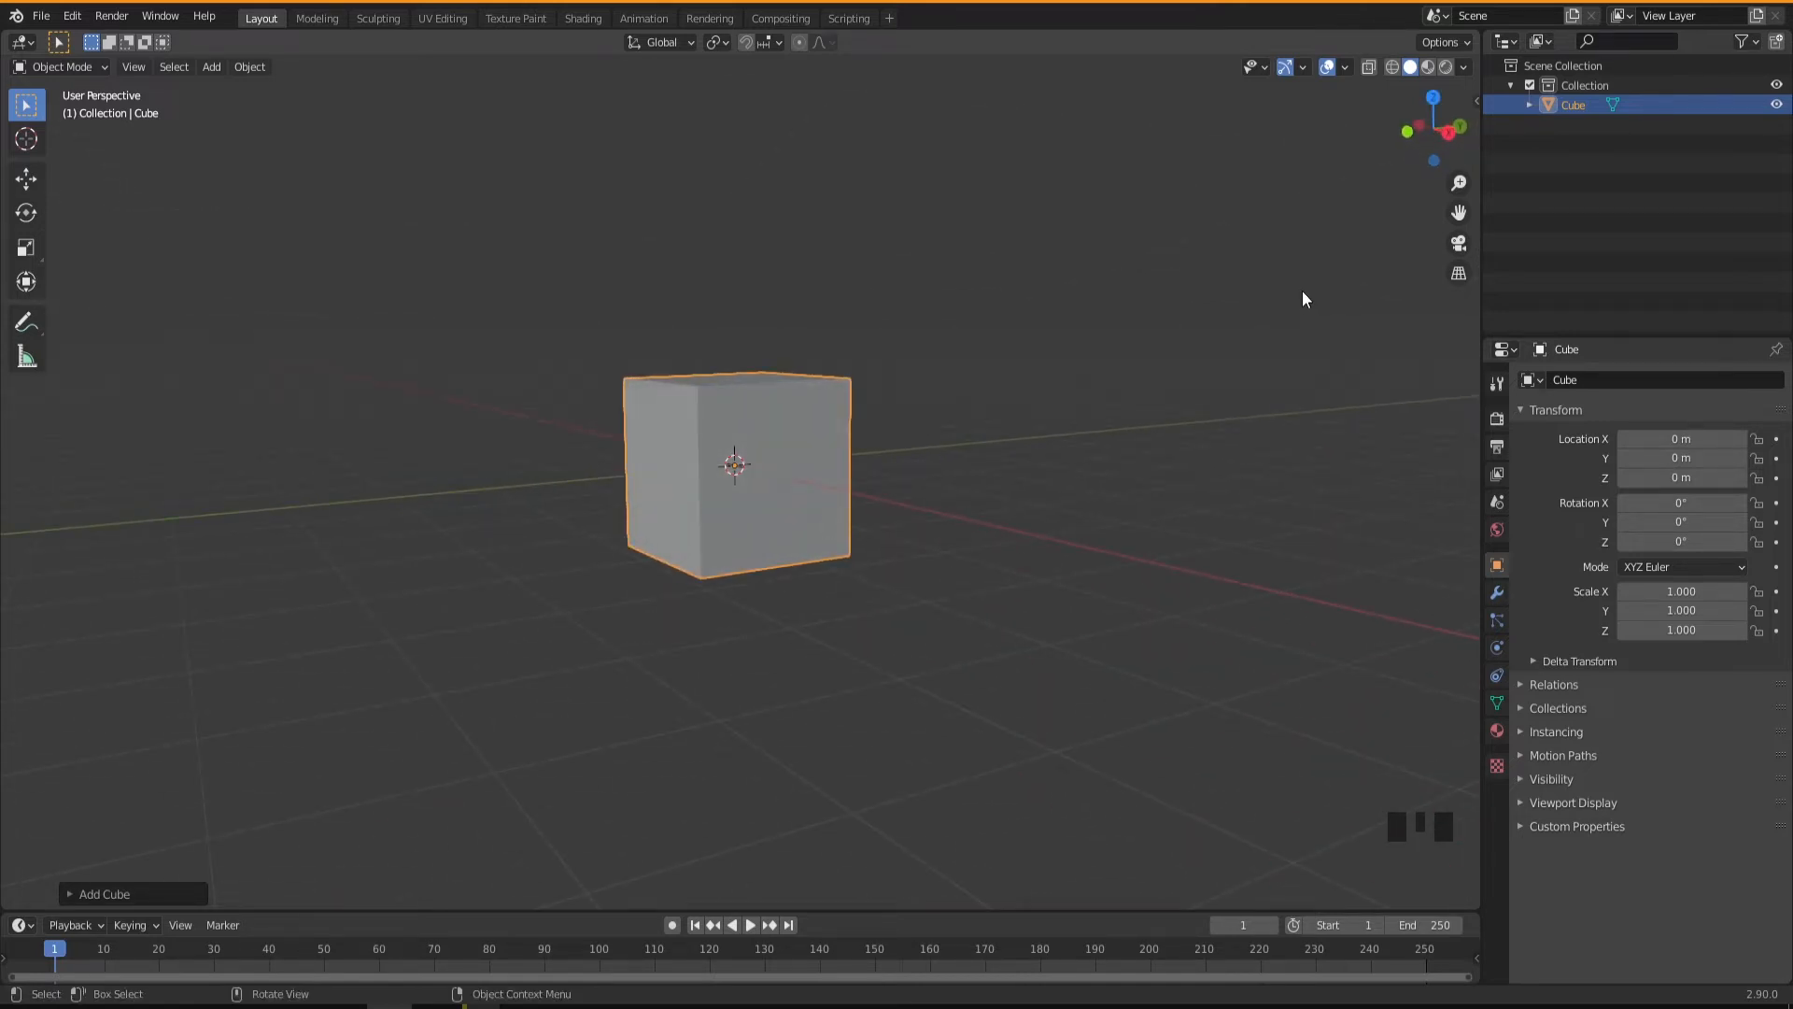
left_click(1448, 128)
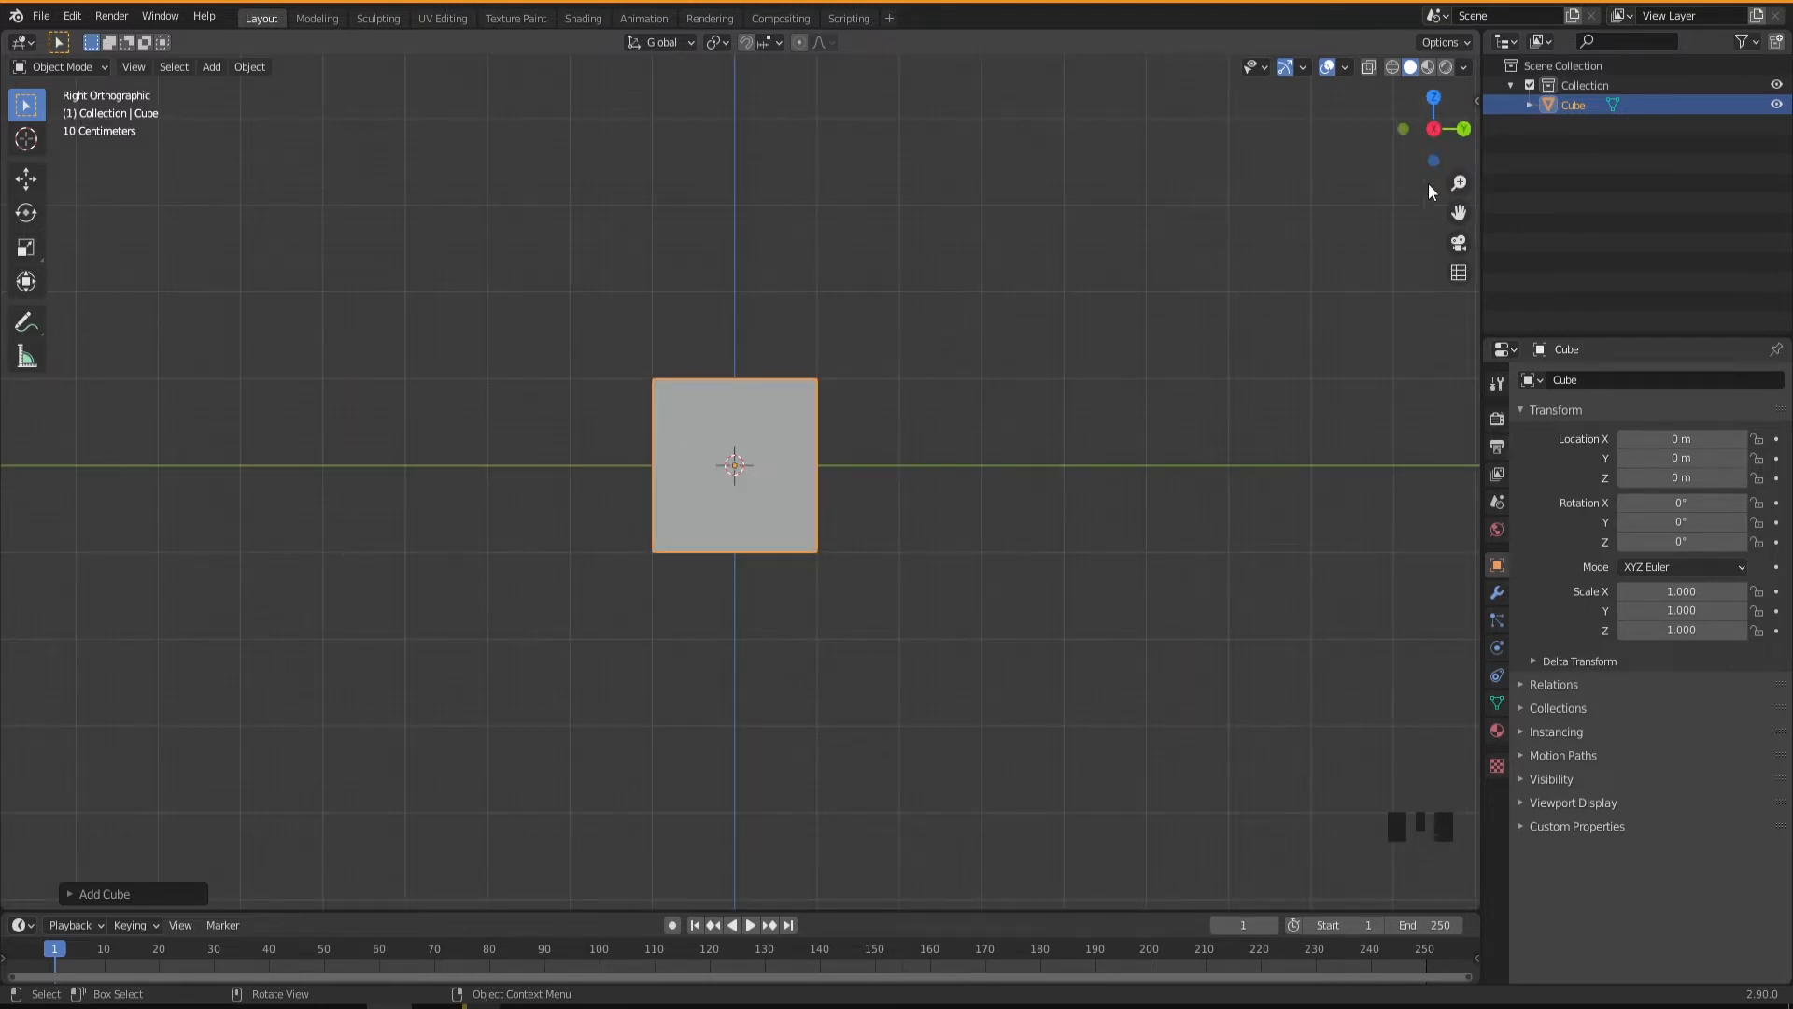
left_click(1464, 128)
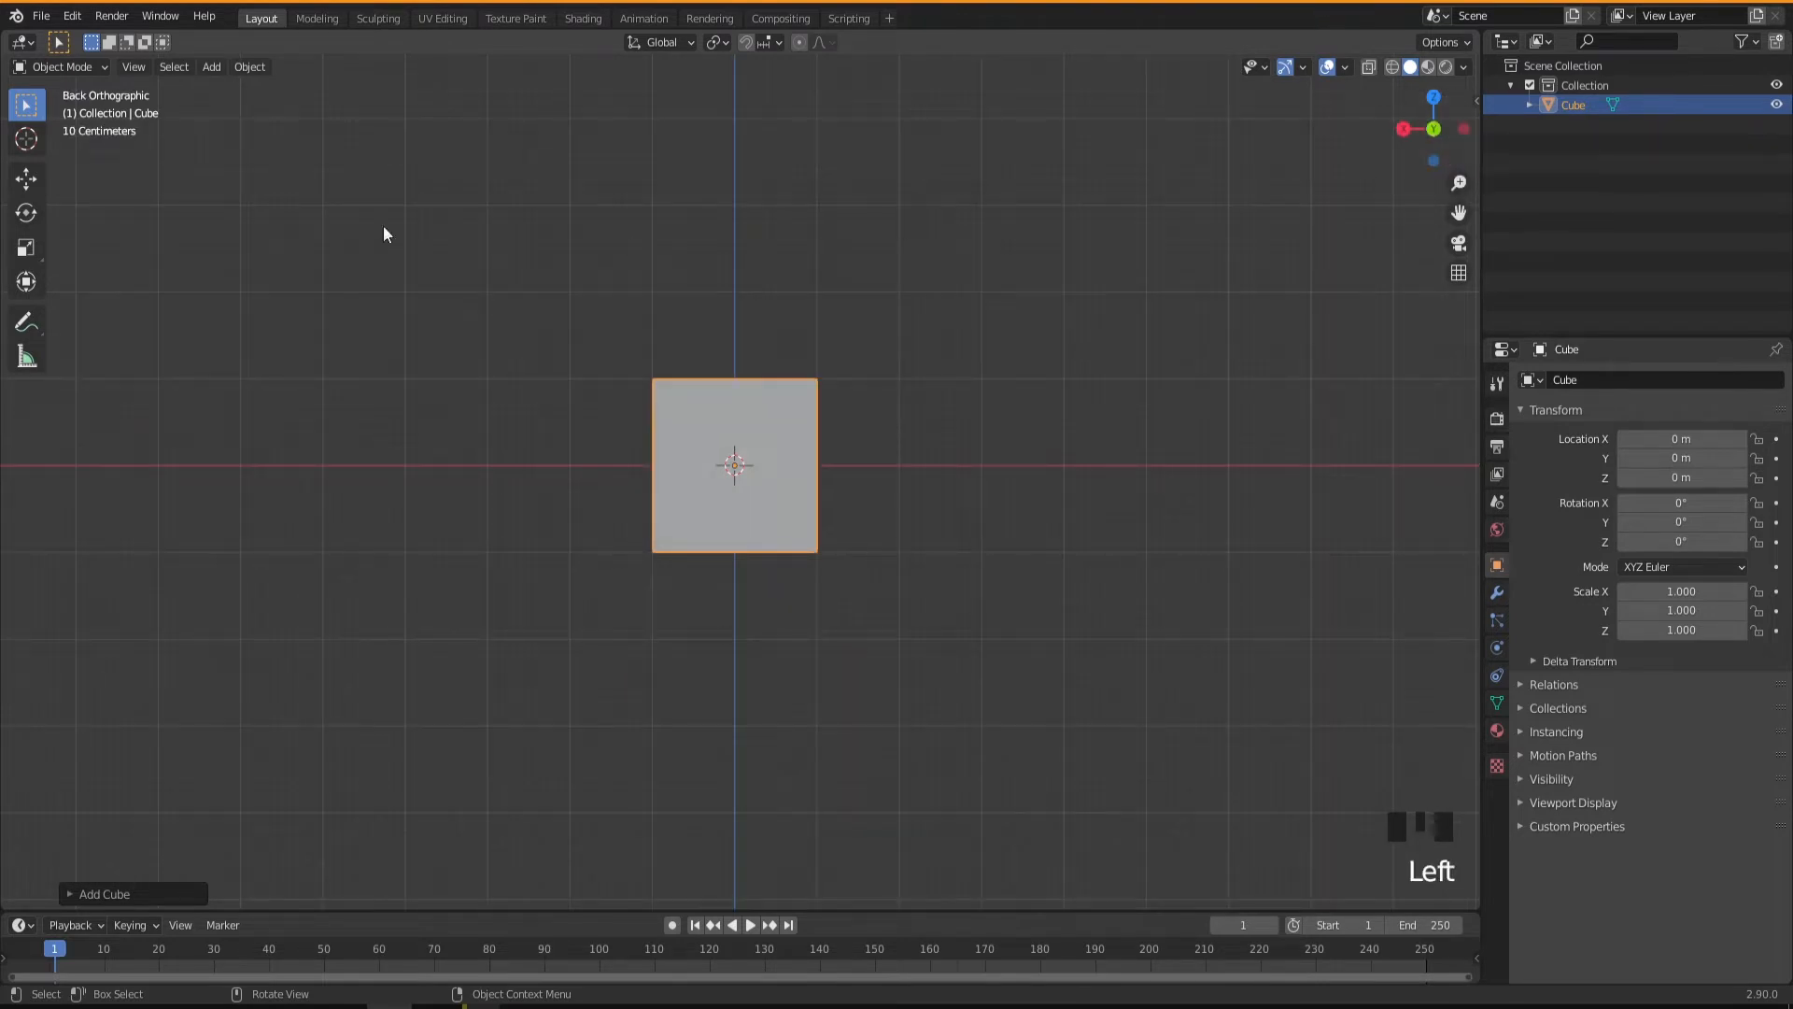
left_click(1432, 97)
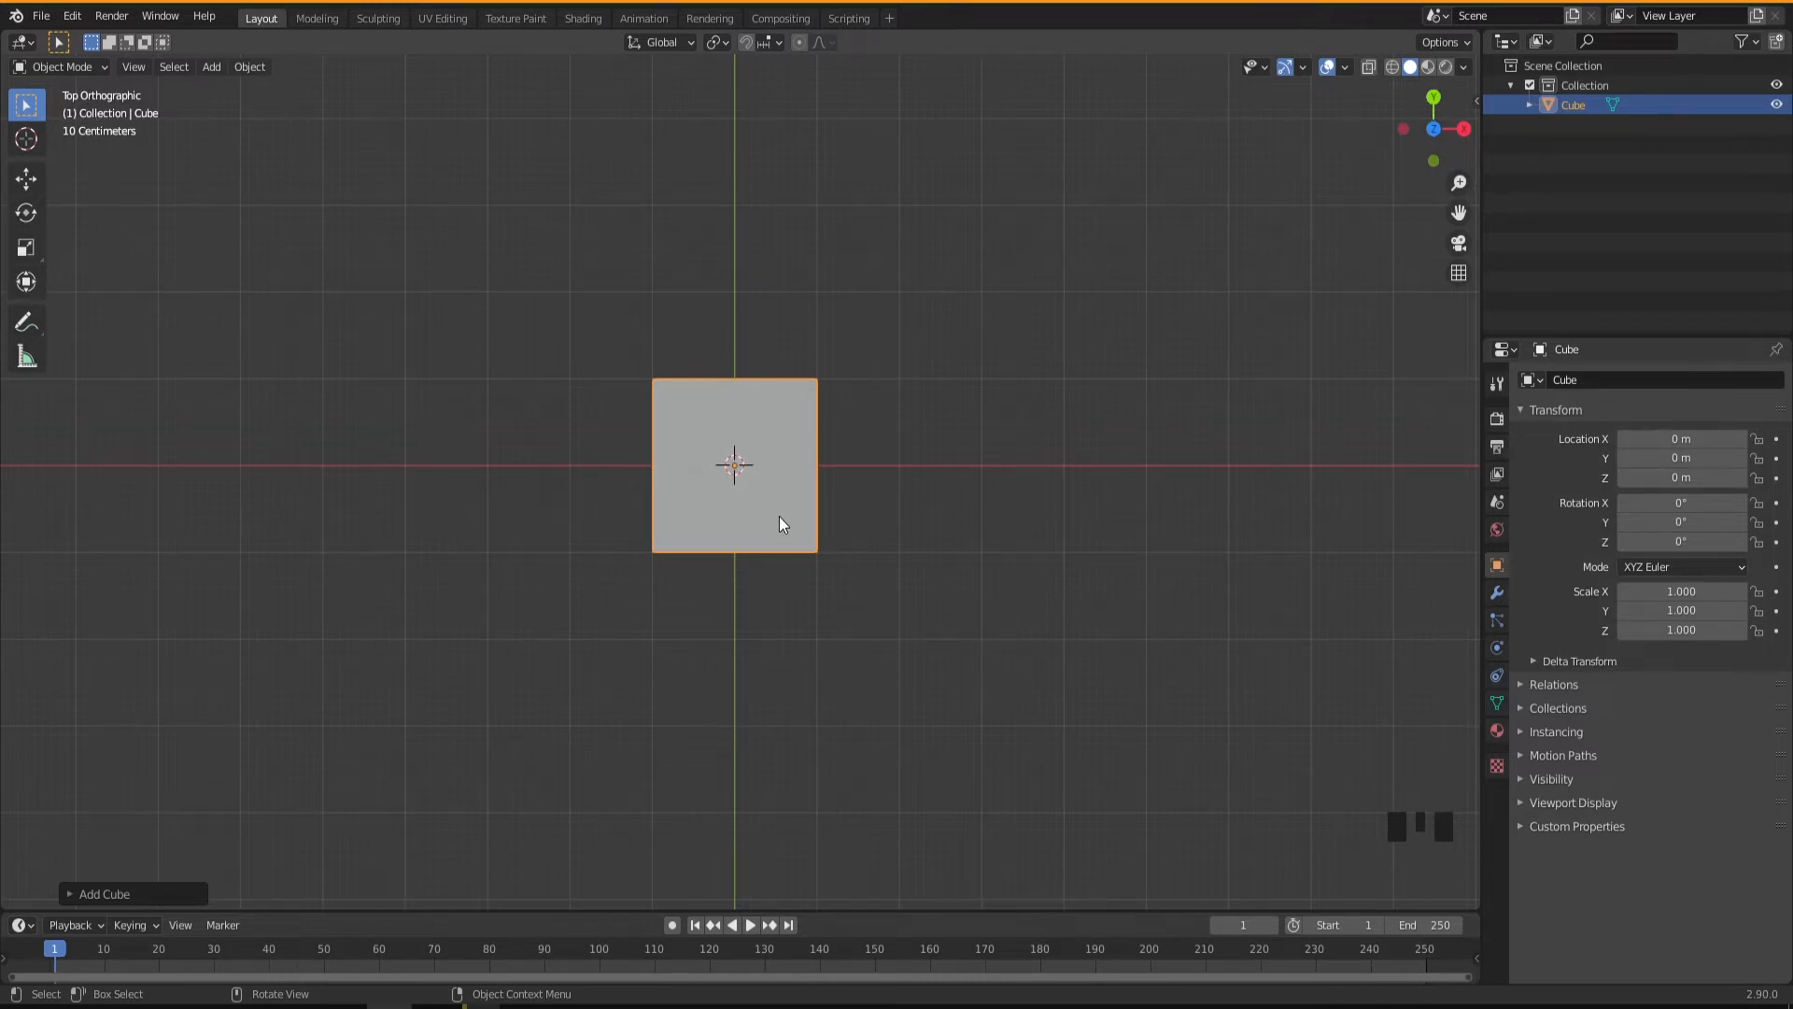
middle_click_drag(778, 515, 745, 329)
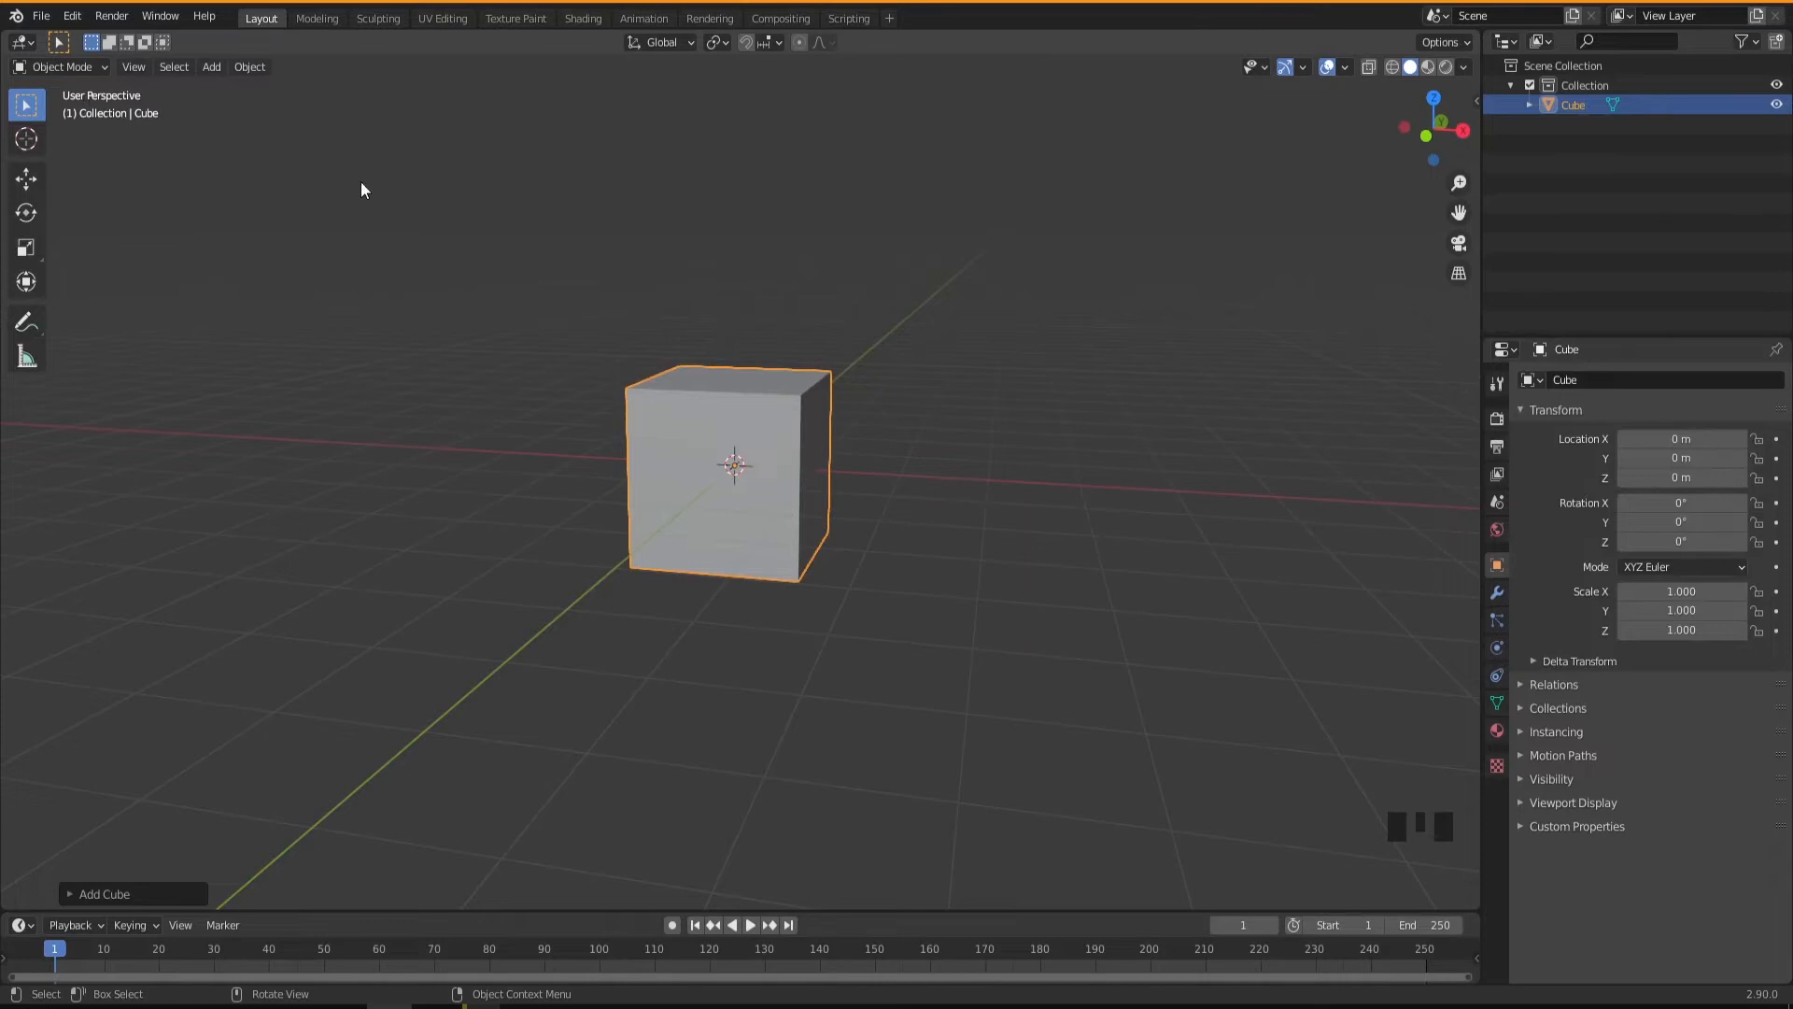
middle_click_drag(905, 491, 792, 550)
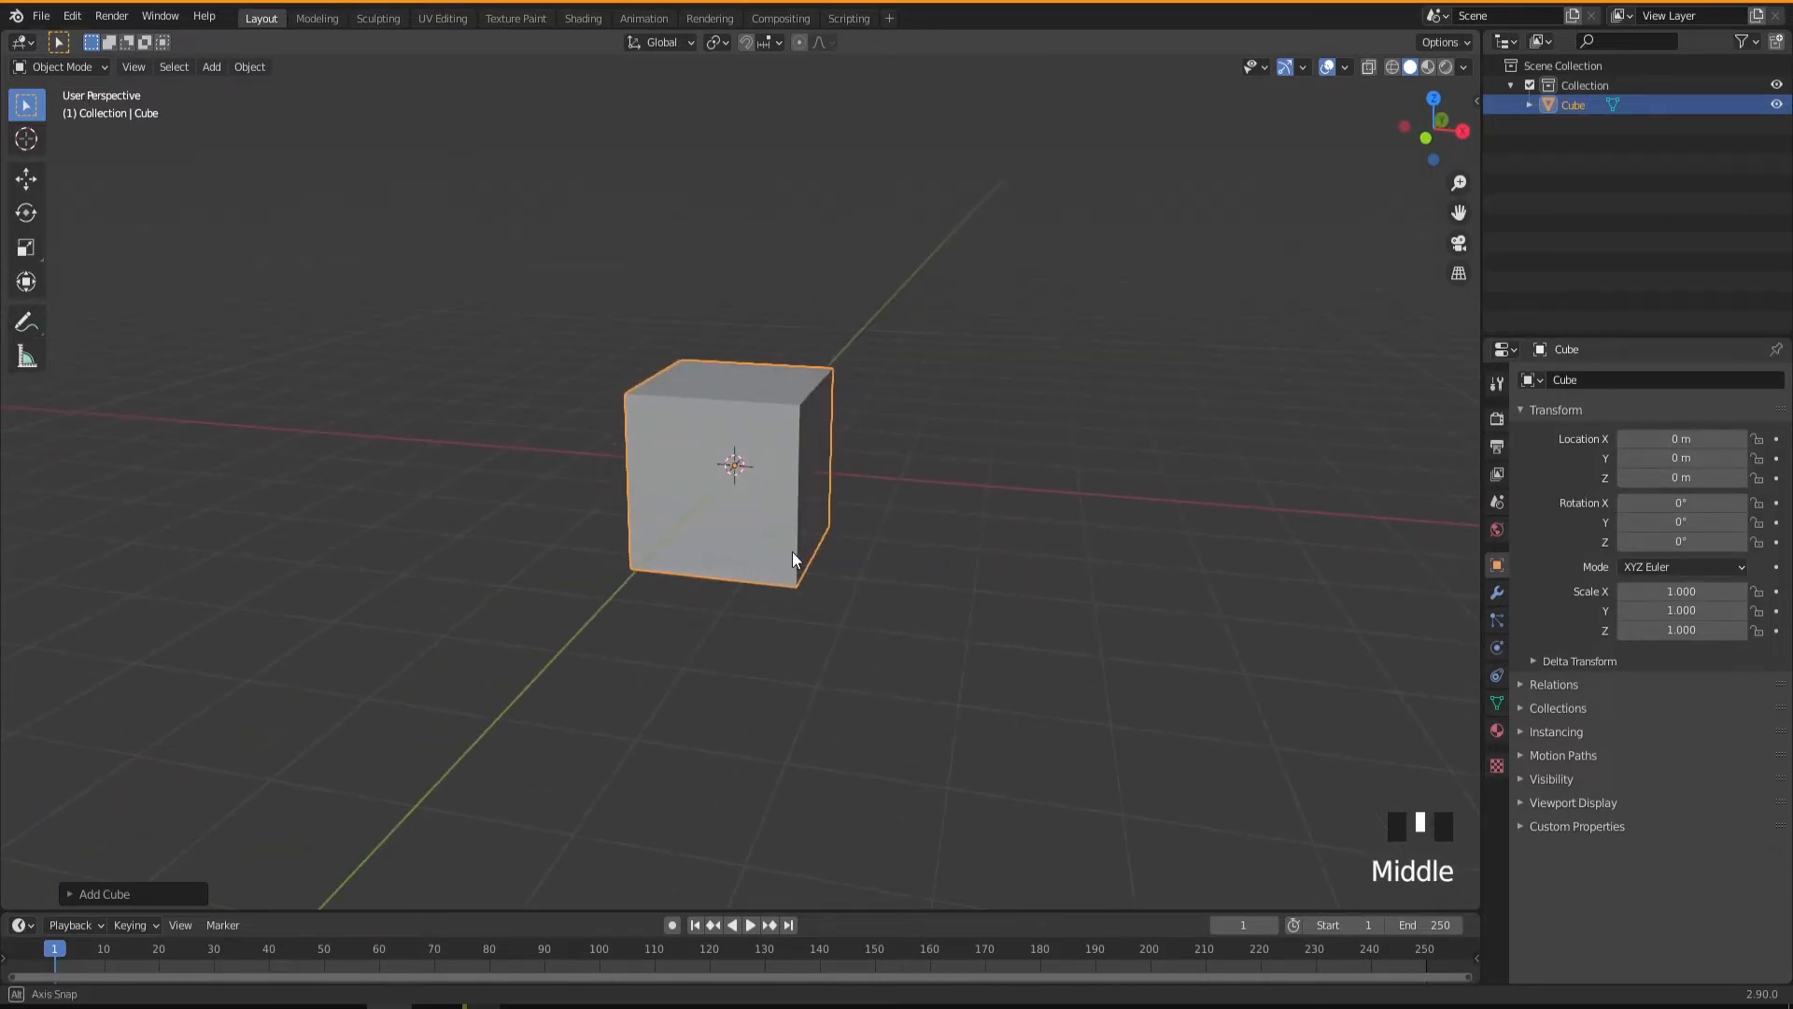
In the right orthographic view, move the cube up about 1 m along global Z so its base sits on the grid floor.
left_click(1463, 131)
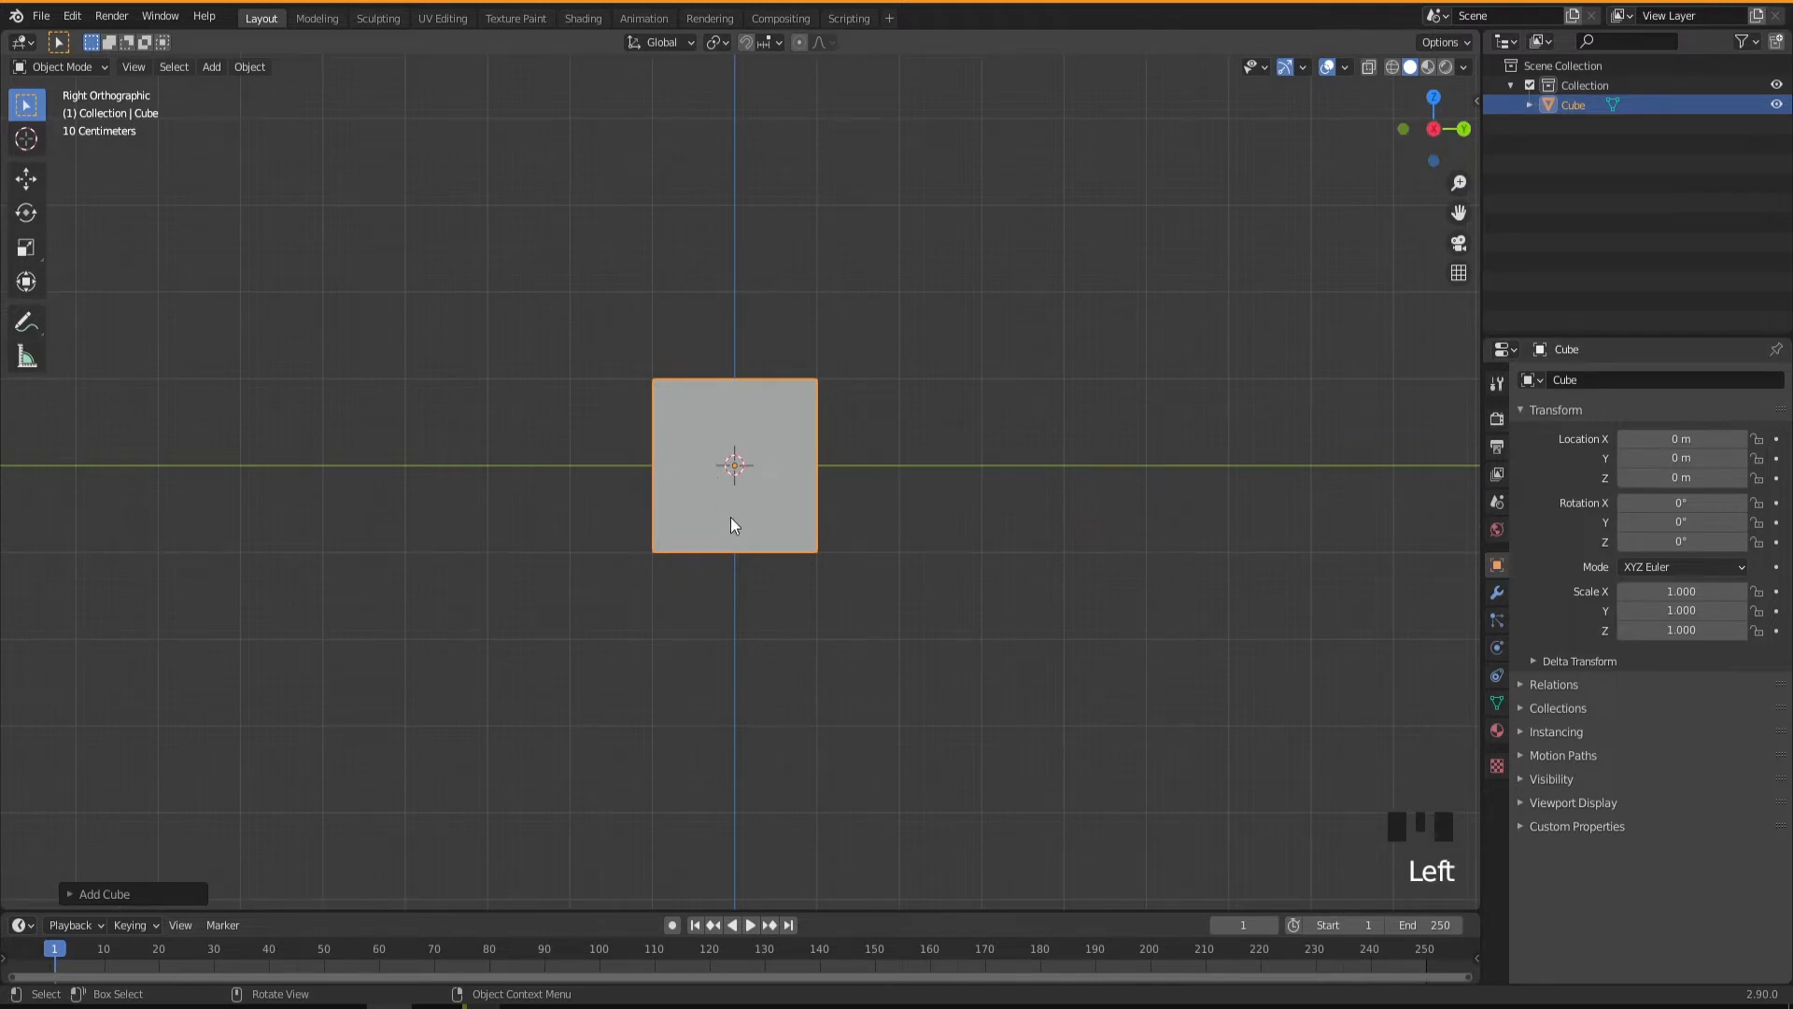
key("g")
middle_click(860, 463)
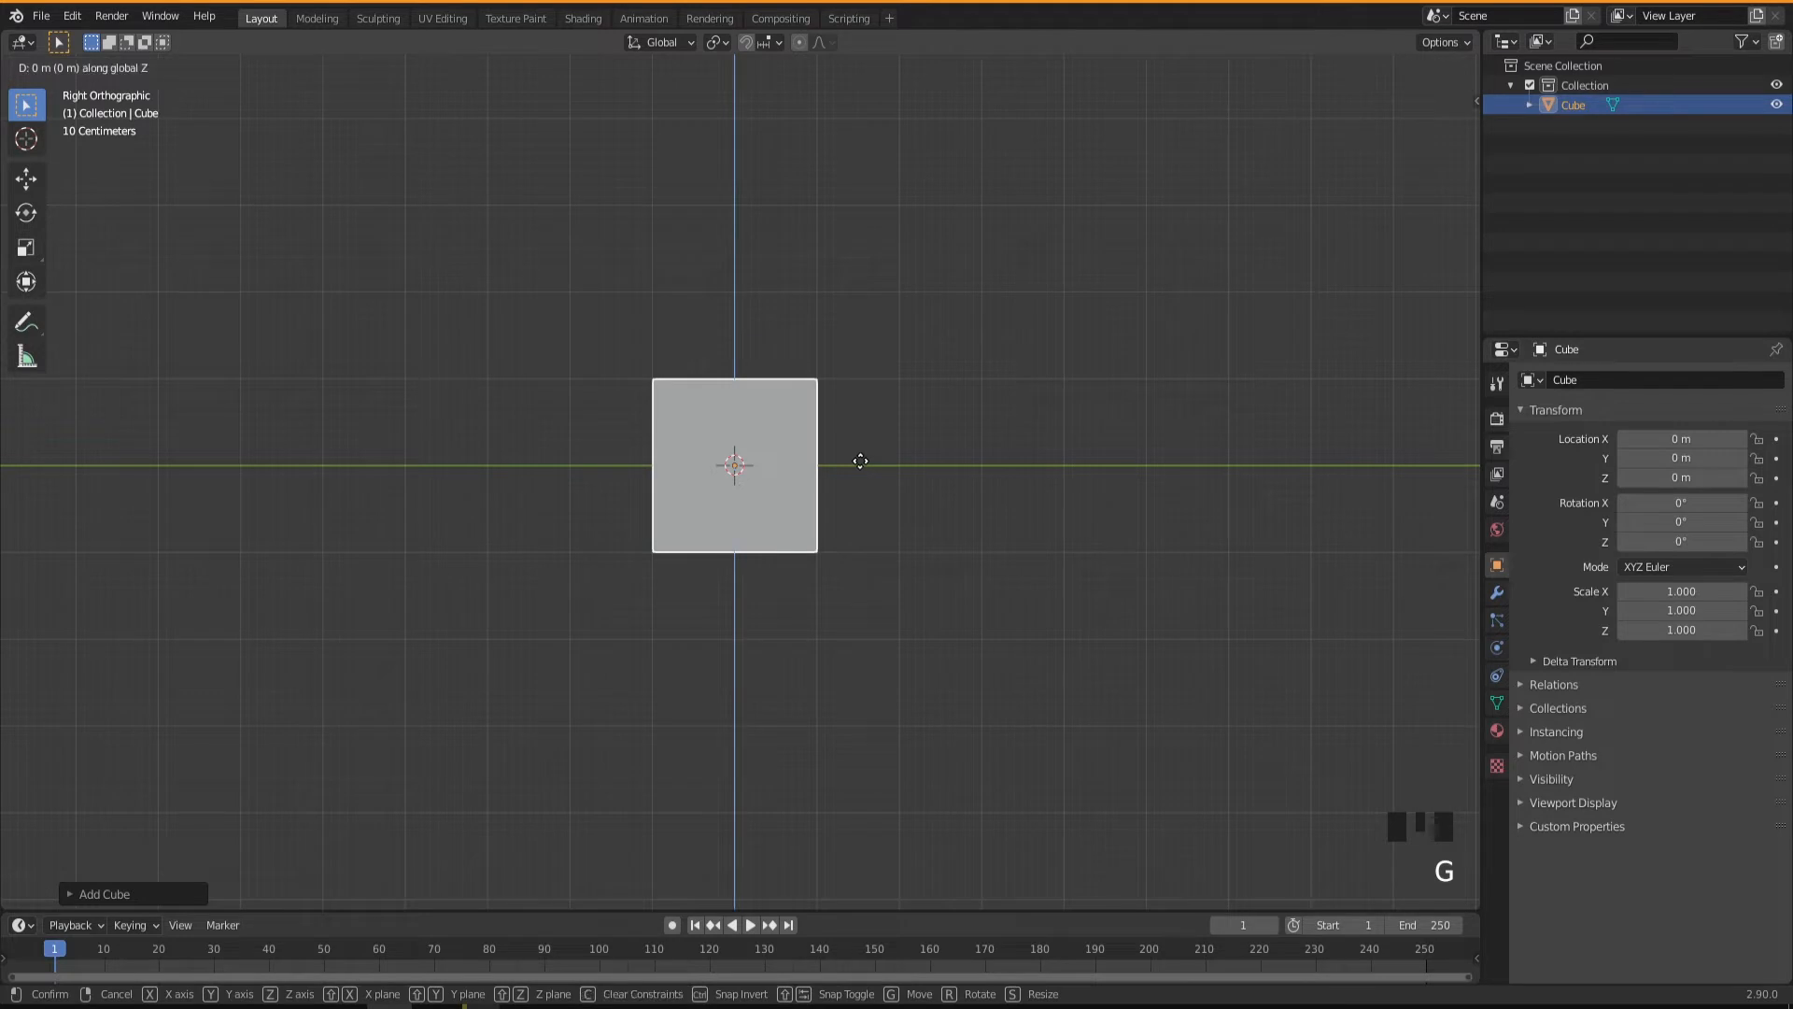
left_click(891, 380)
middle_click_drag(747, 511, 876, 539)
middle_click_drag(849, 540, 772, 557)
scroll(772, 485, "up", 2)
middle_click_drag(772, 484, 765, 540)
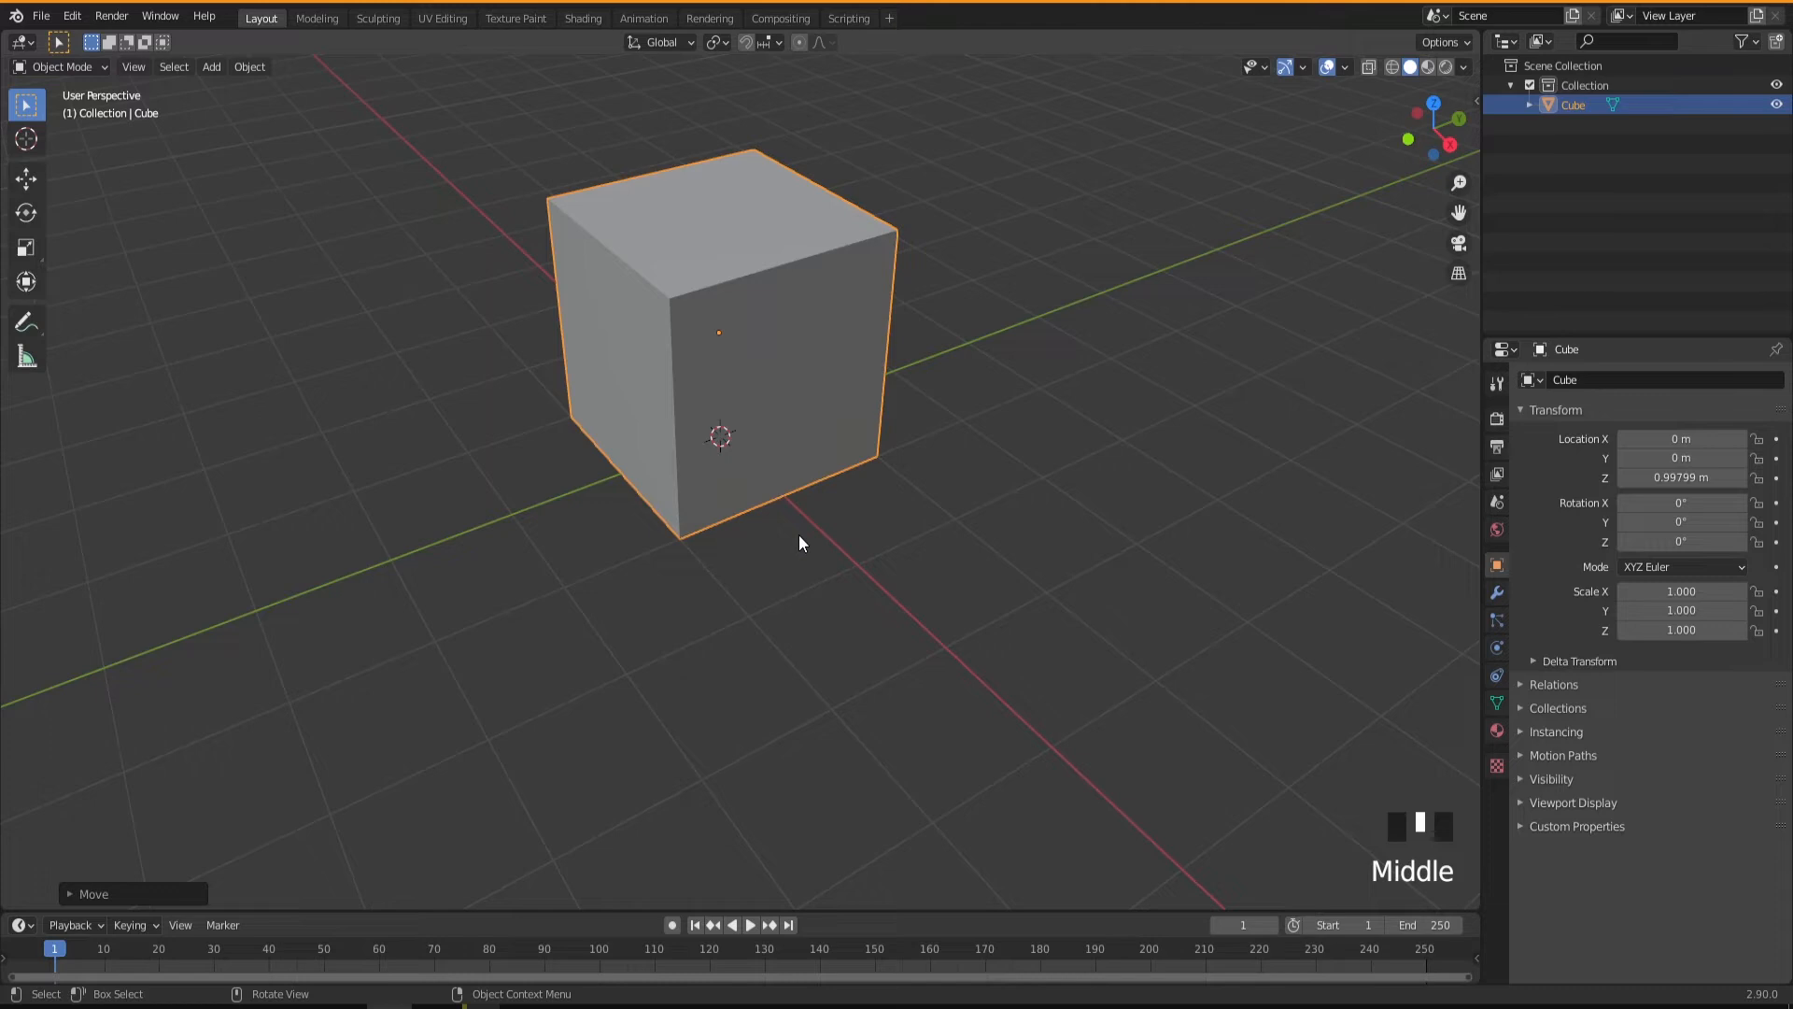
Scale the cube along global Y to about 3 times its size.
middle_click_drag(928, 484, 837, 584)
scroll(805, 570, "down", 1)
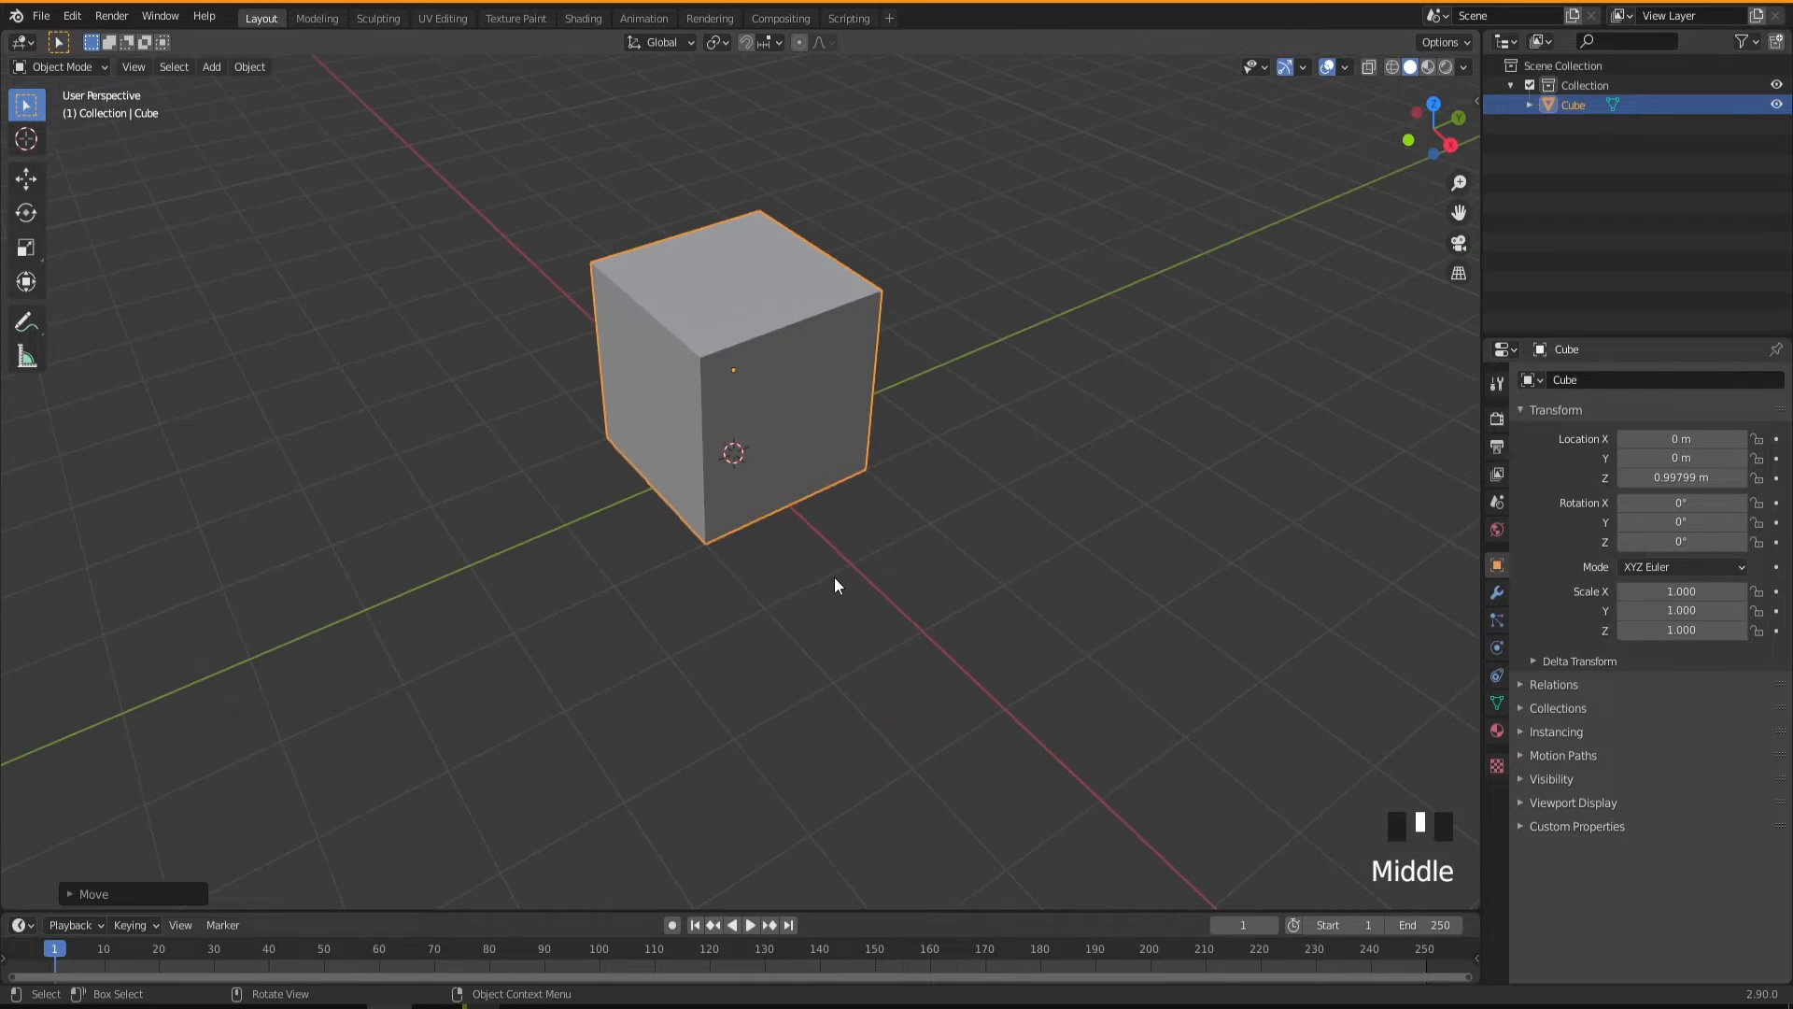
key("s")
key("y")
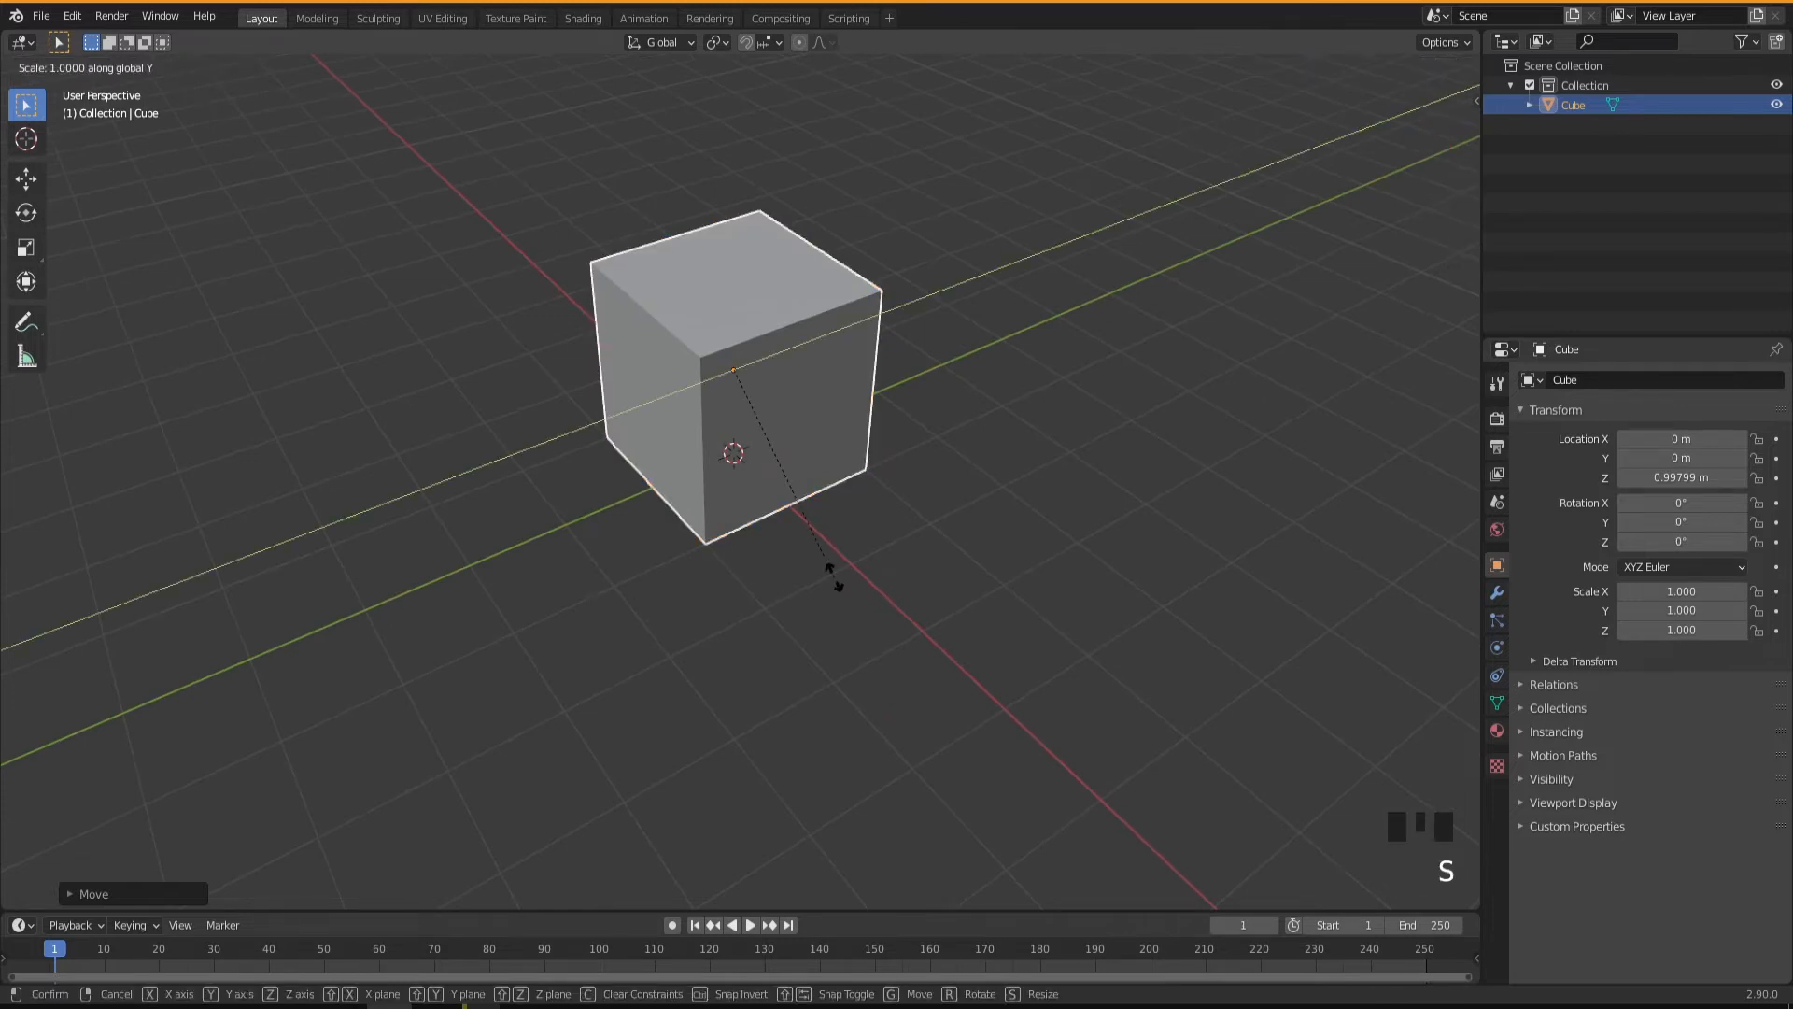
left_click(1388, 266)
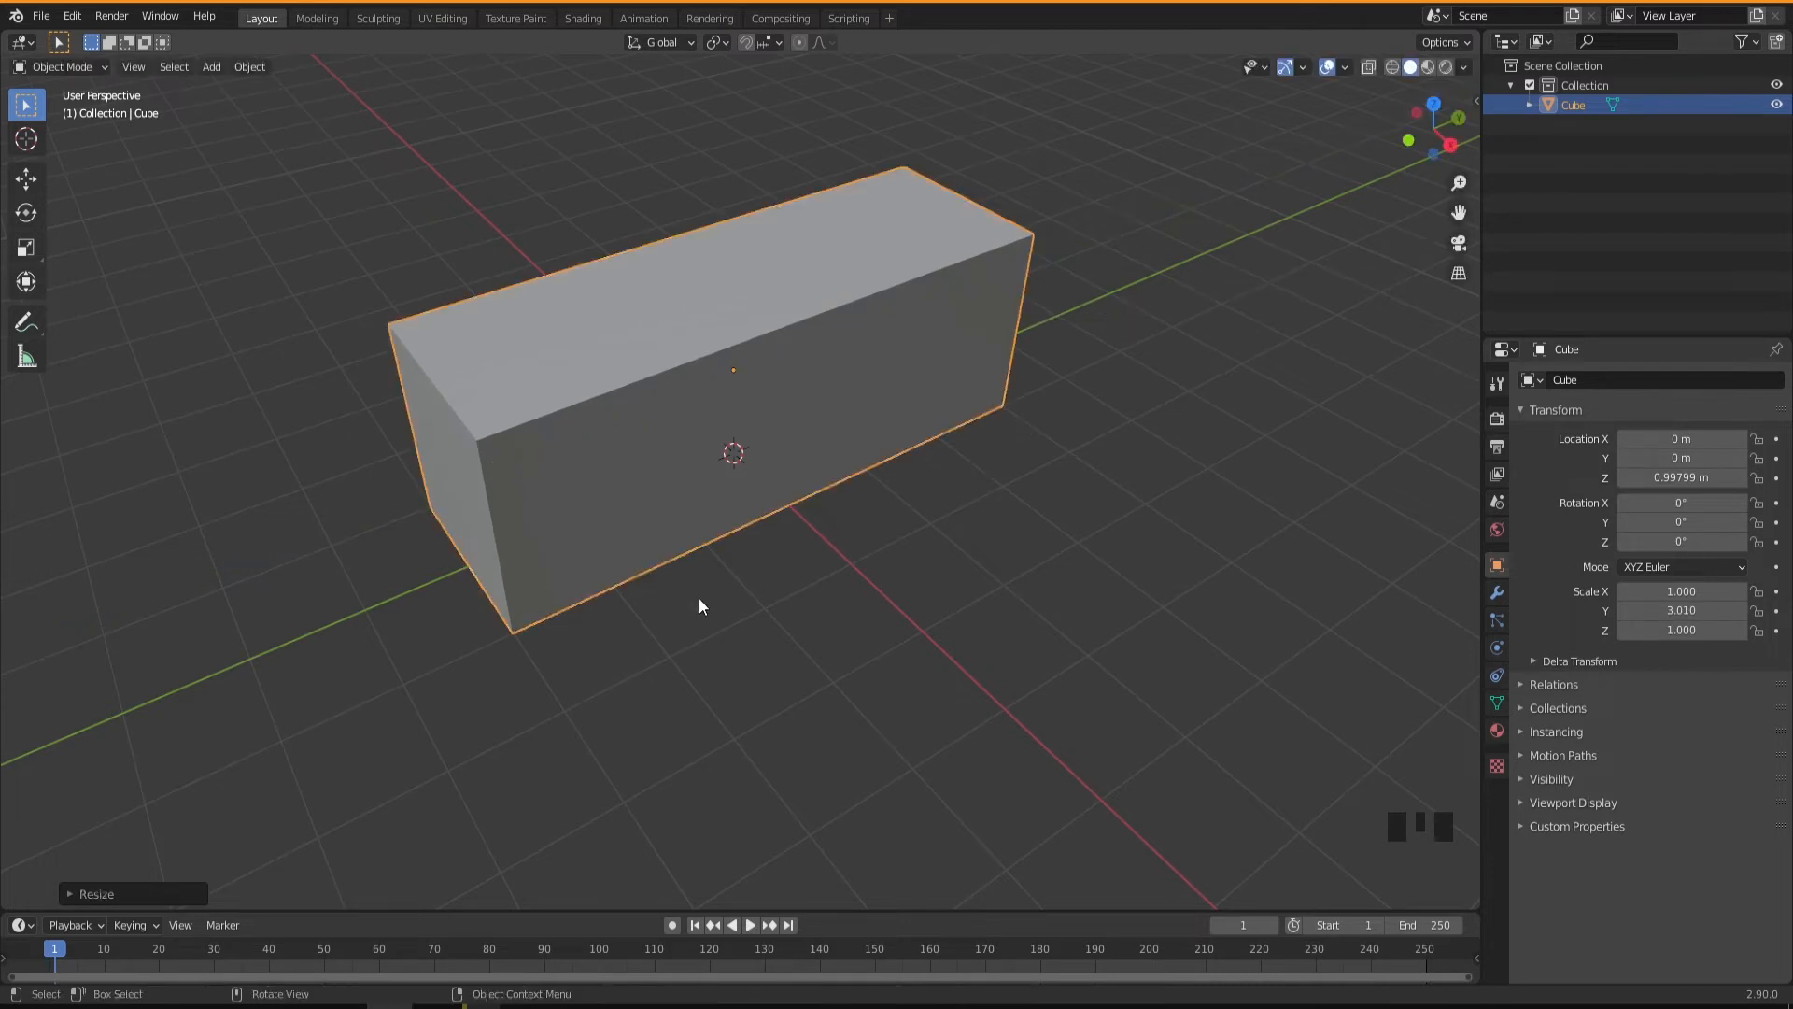
Scale the box along global X to about 2 times its size.
middle_click_drag(891, 499, 702, 623)
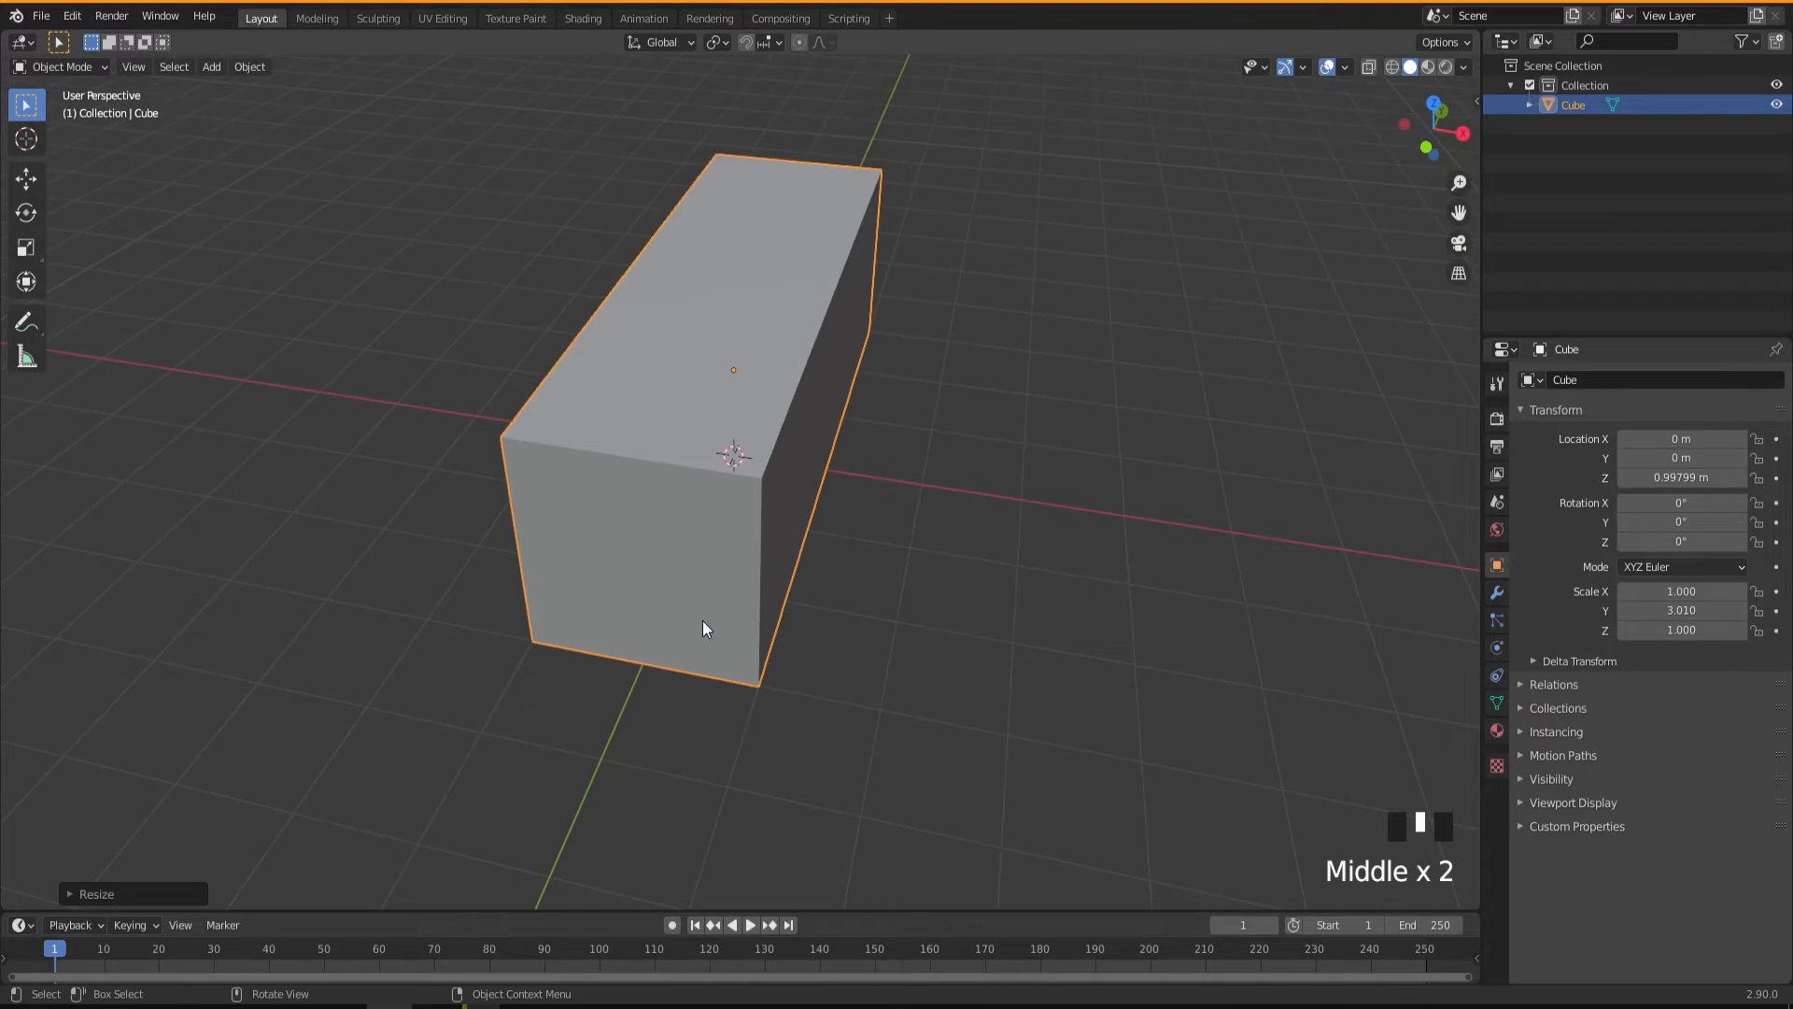
key("s")
key("x")
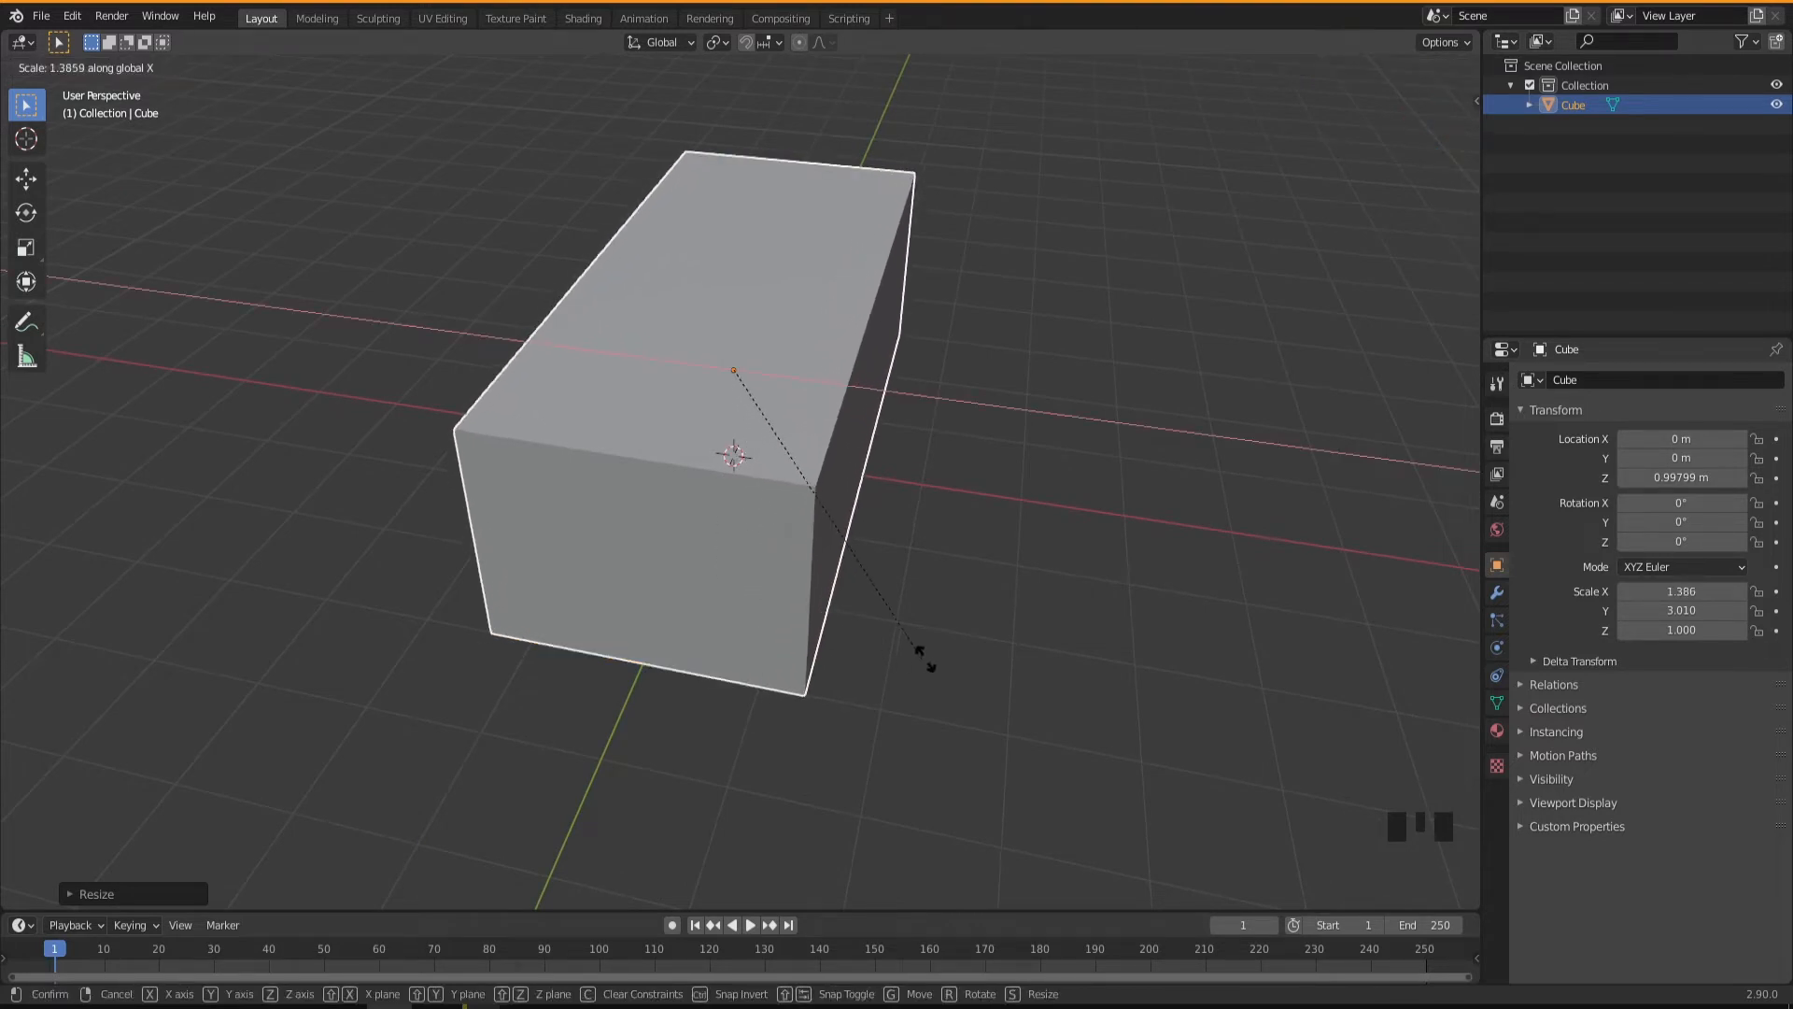
left_click(1114, 684)
middle_click_drag(1065, 695, 755, 564)
middle_click_drag(458, 465, 825, 625)
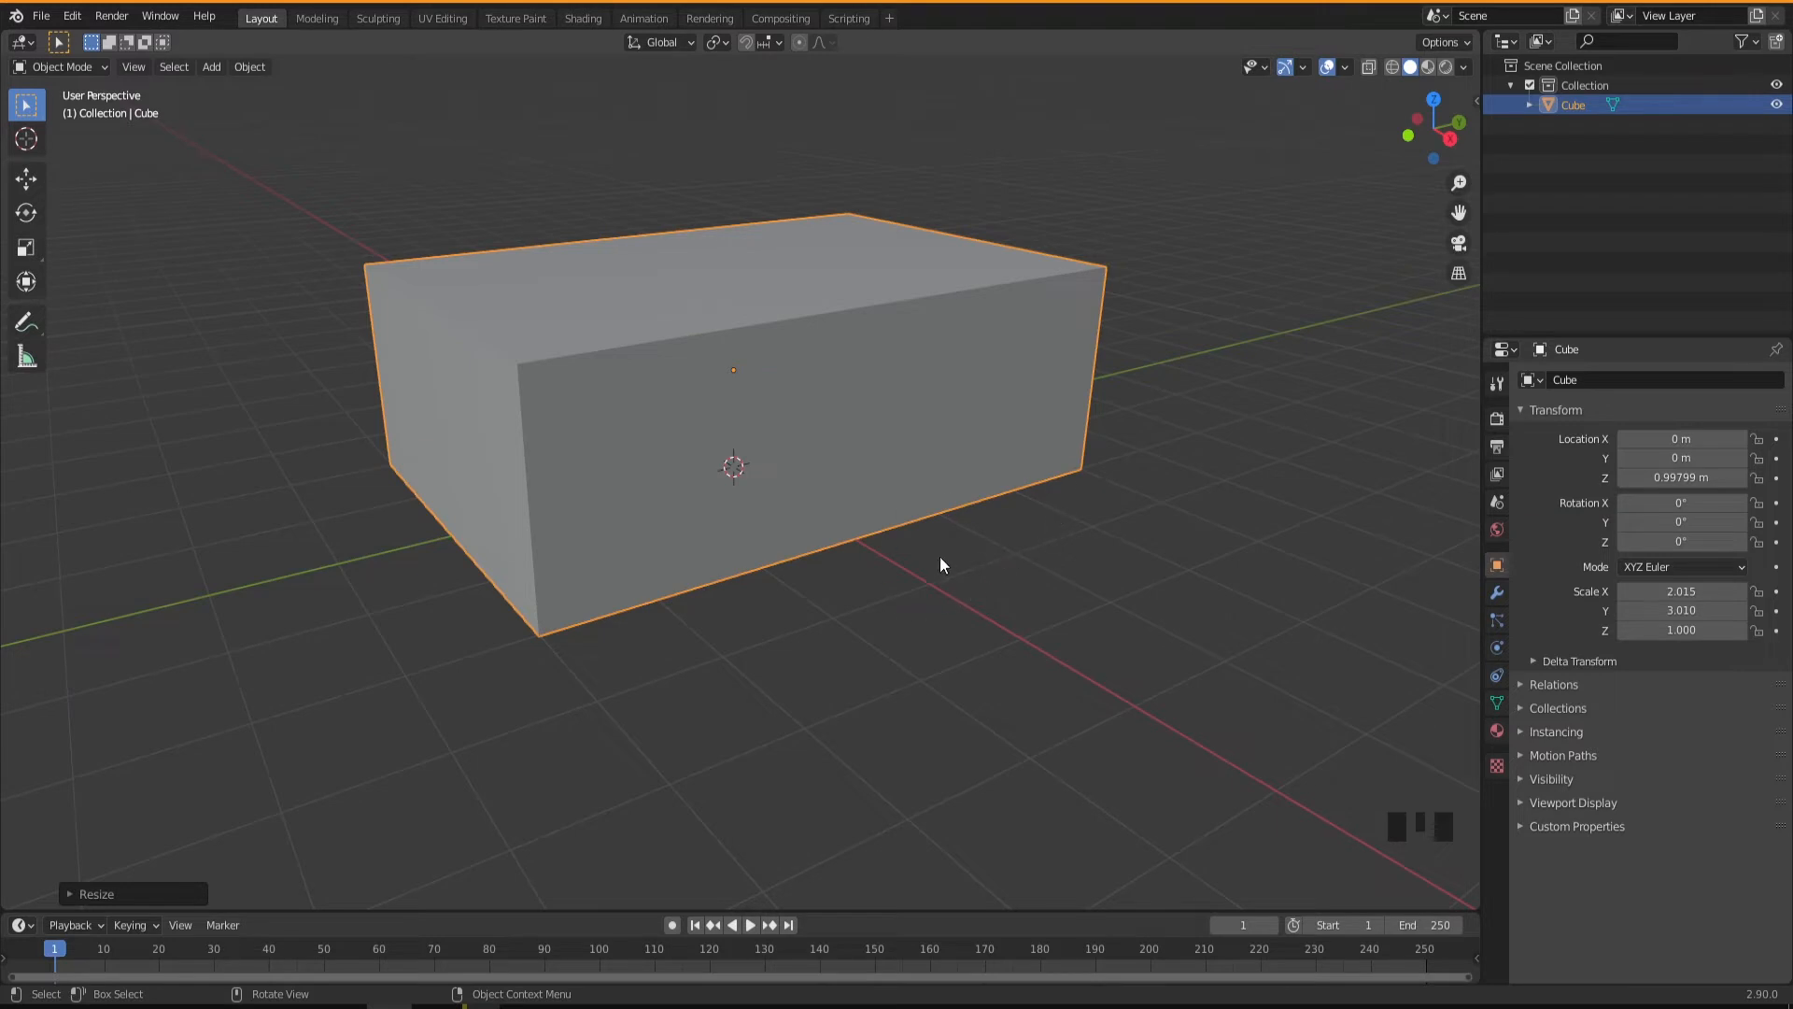
Enter Edit Mode on the box and select its top face.
middle_click_drag(713, 592, 607, 494)
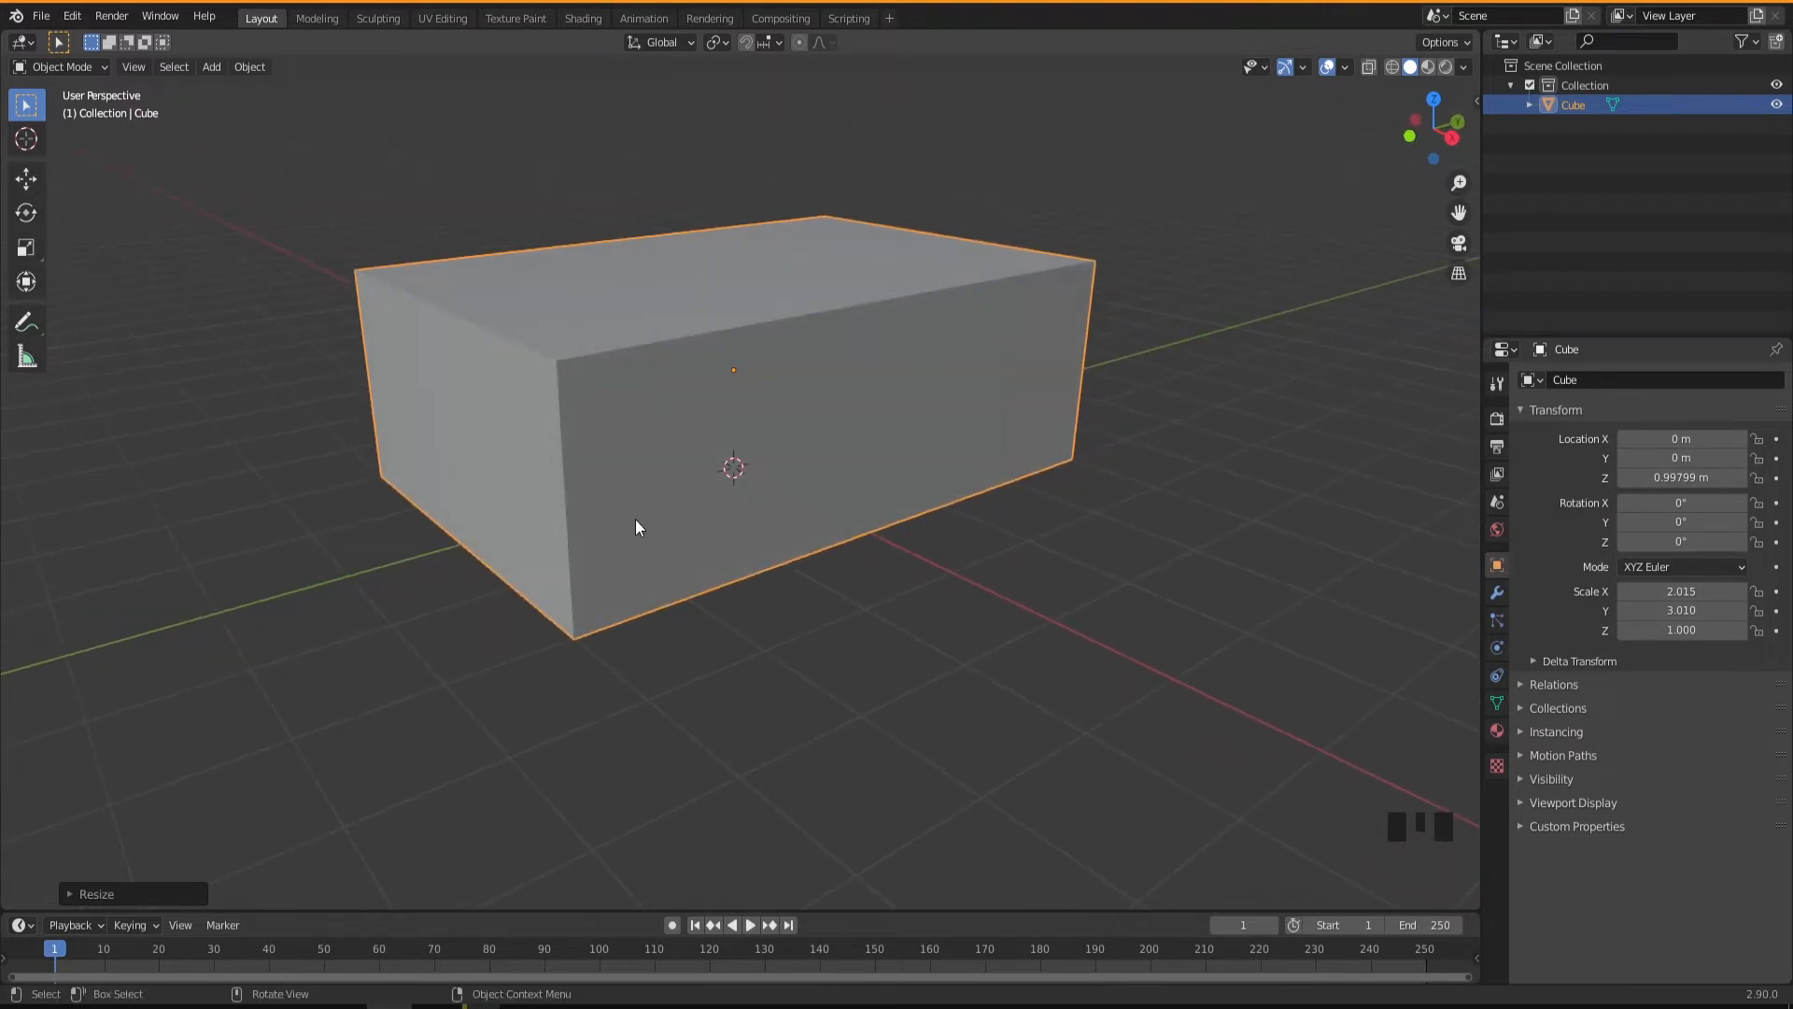
middle_click_drag(721, 610, 714, 606)
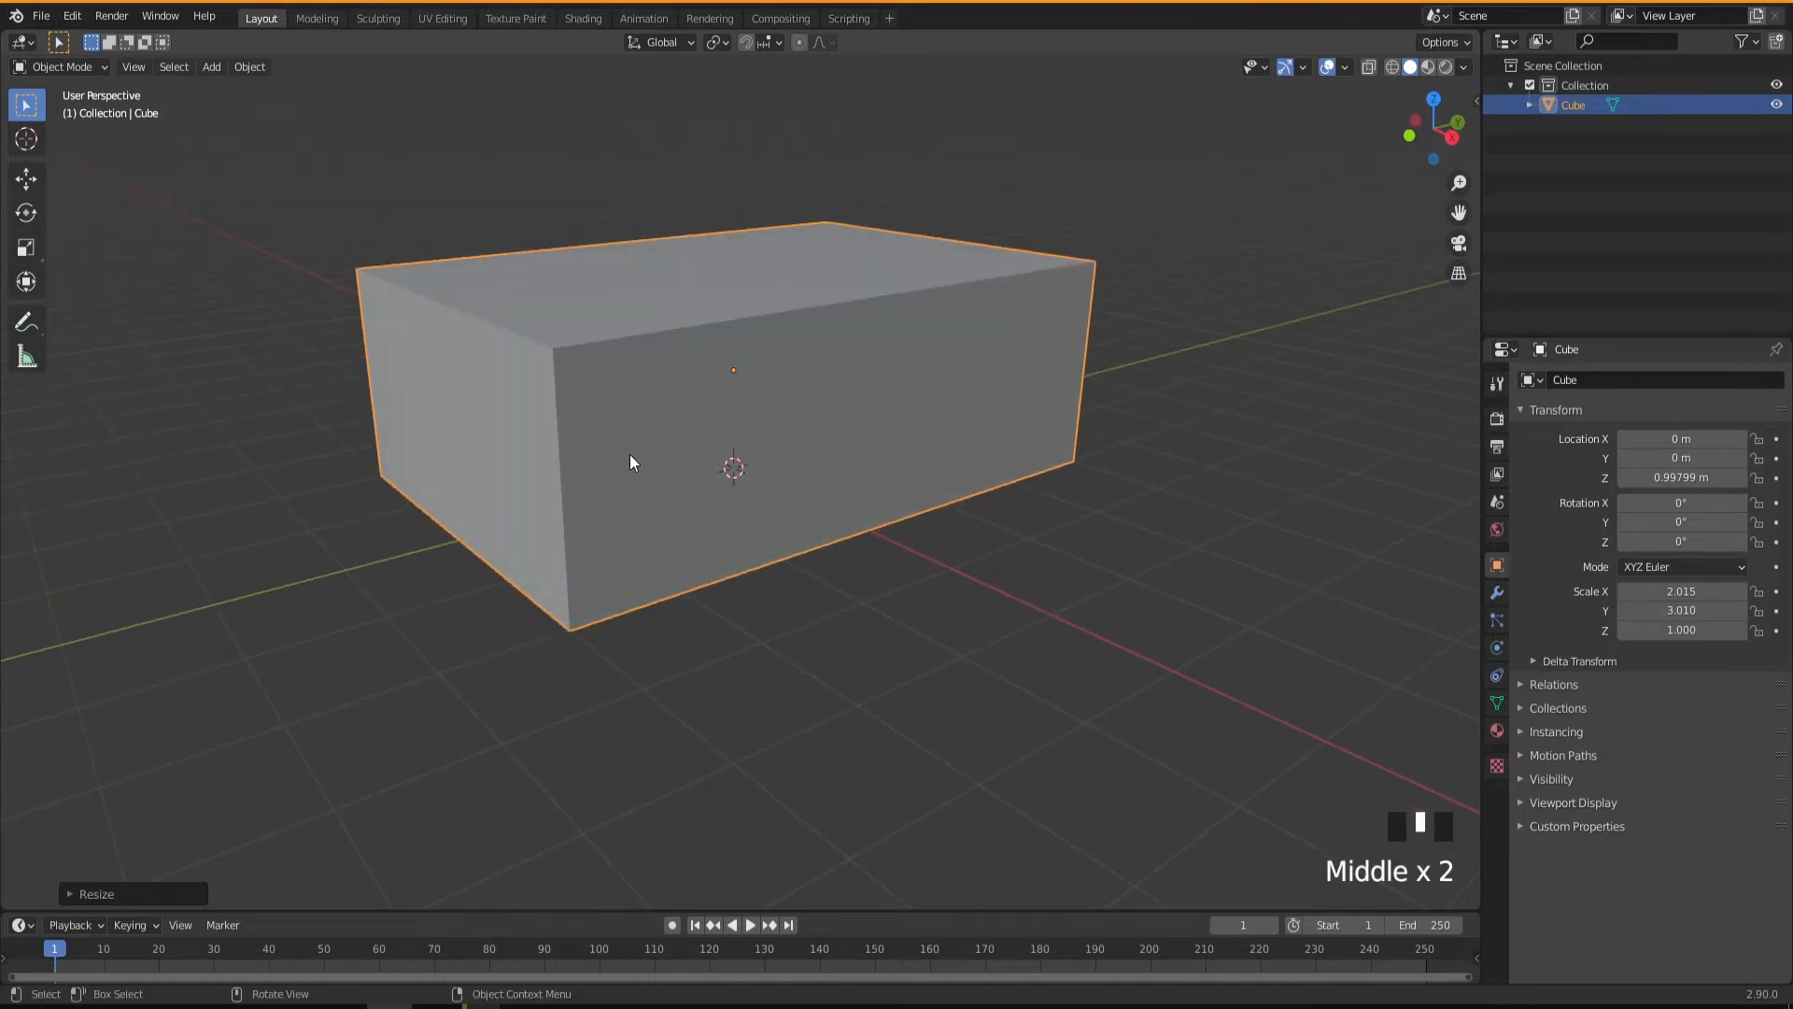
key("Tab")
left_click(663, 268)
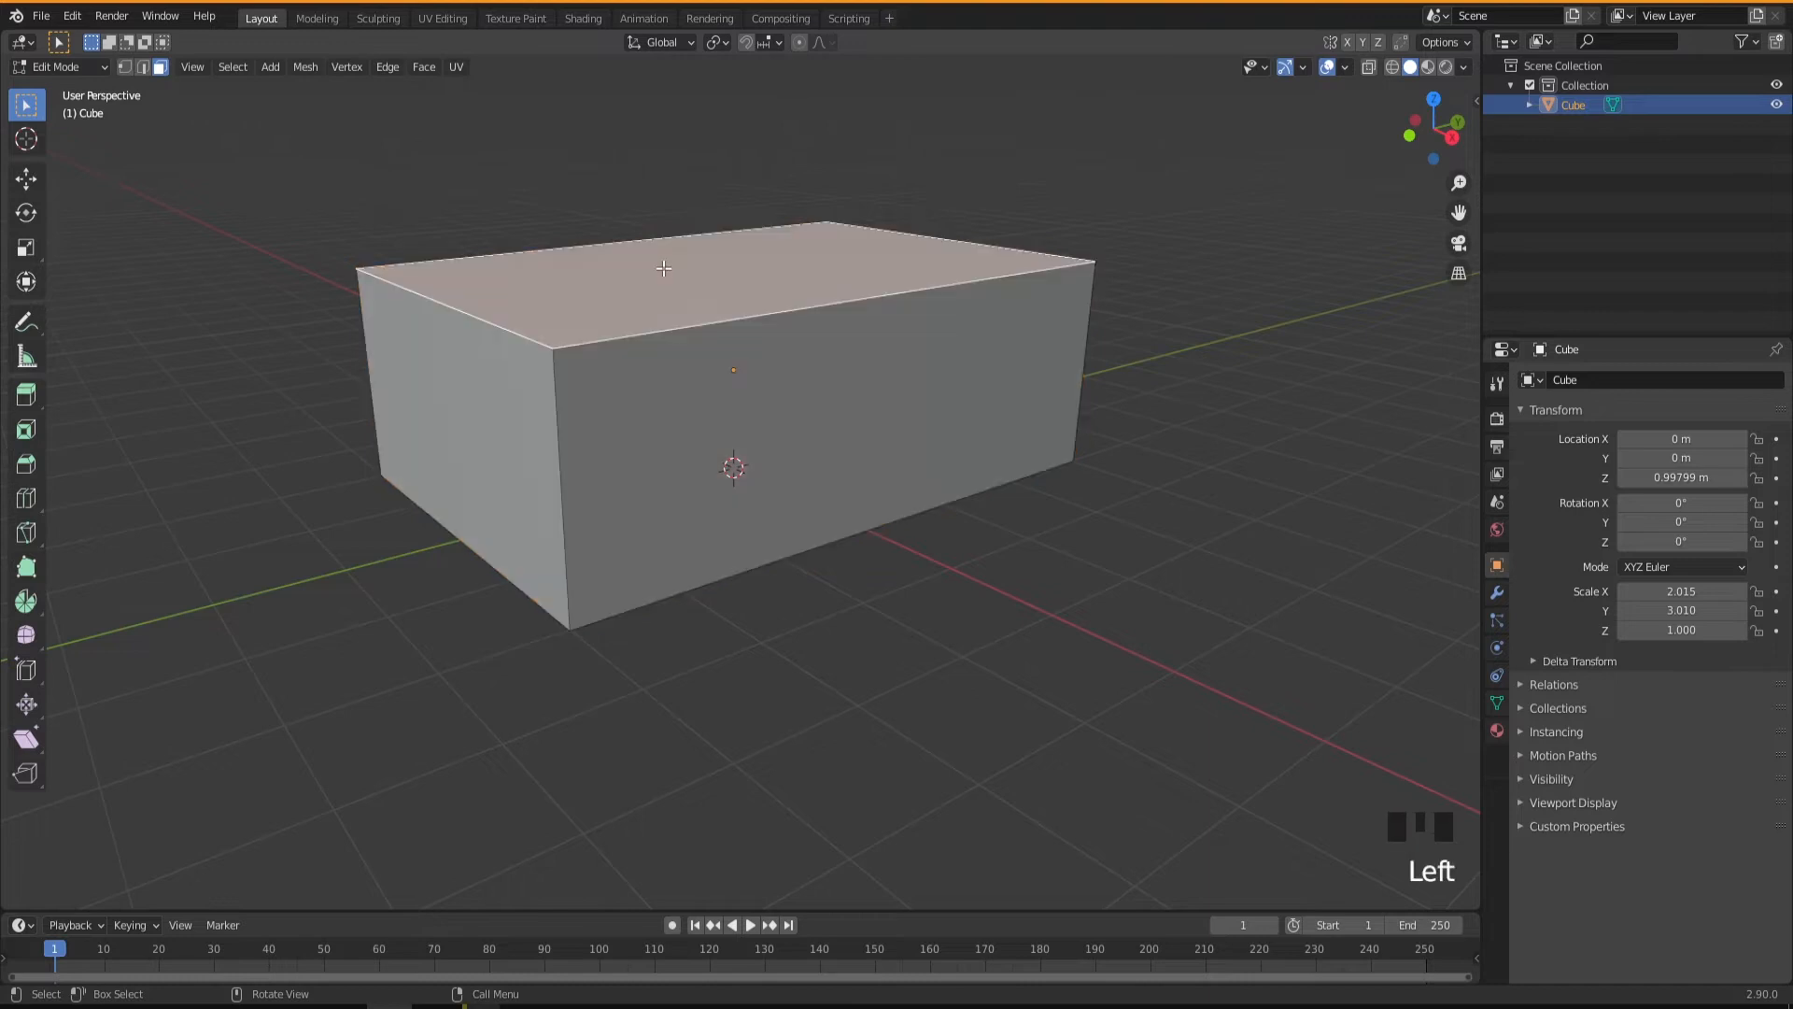
mouse_move(702, 355)
middle_mouse_down()
mouse_move(725, 392)
mouse_move(711, 330)
middle_mouse_up()
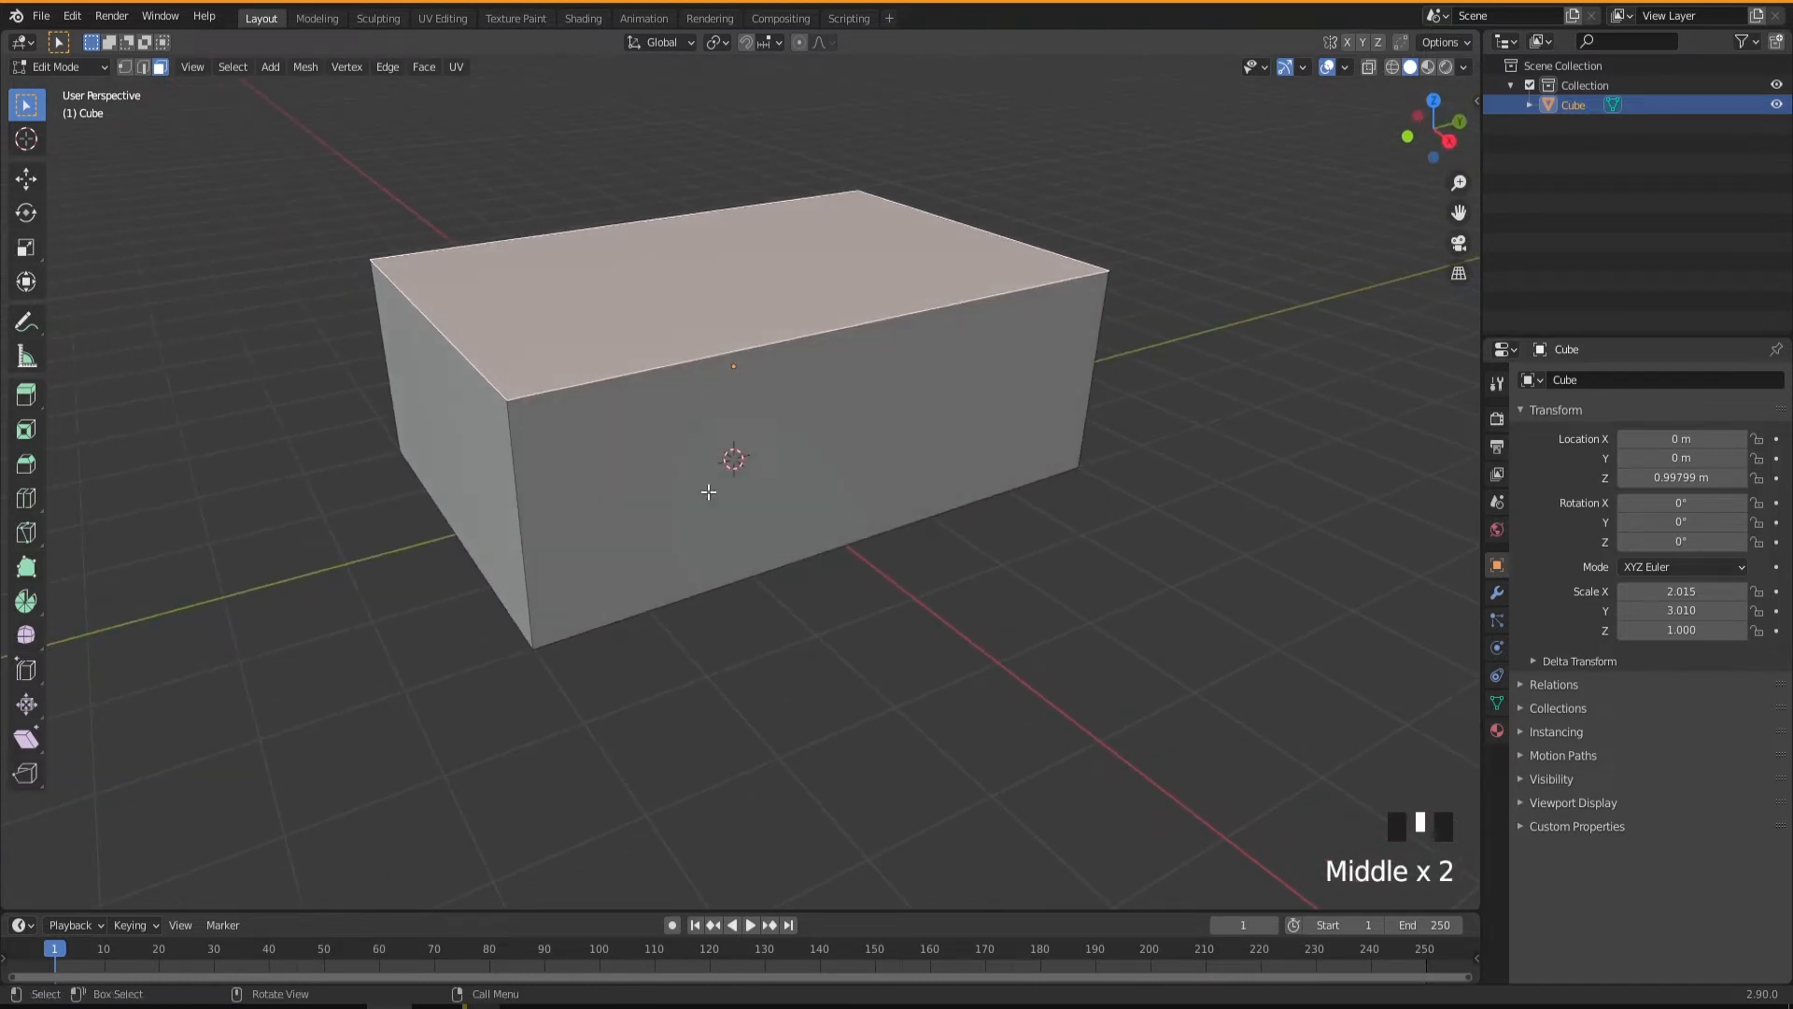
Try separating the selected top face by selection, and undo the separation.
right_click(696, 280)
mouse_move(619, 652)
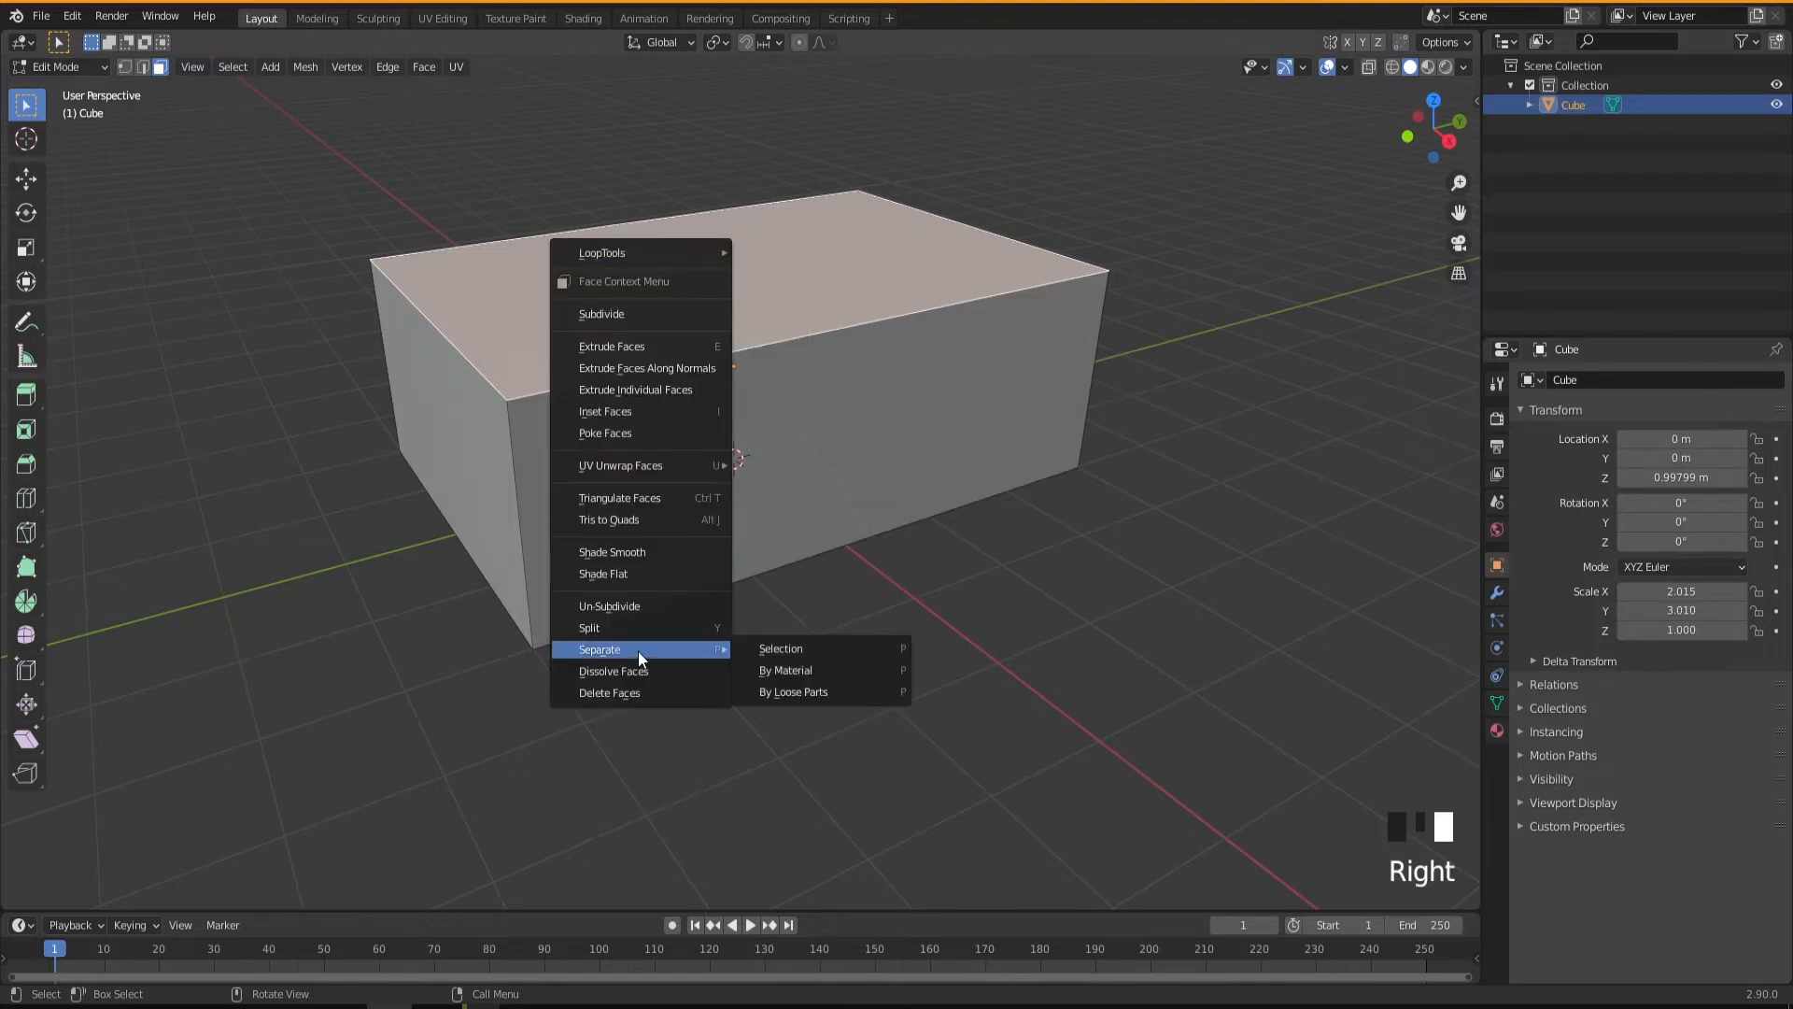
left_click(784, 648)
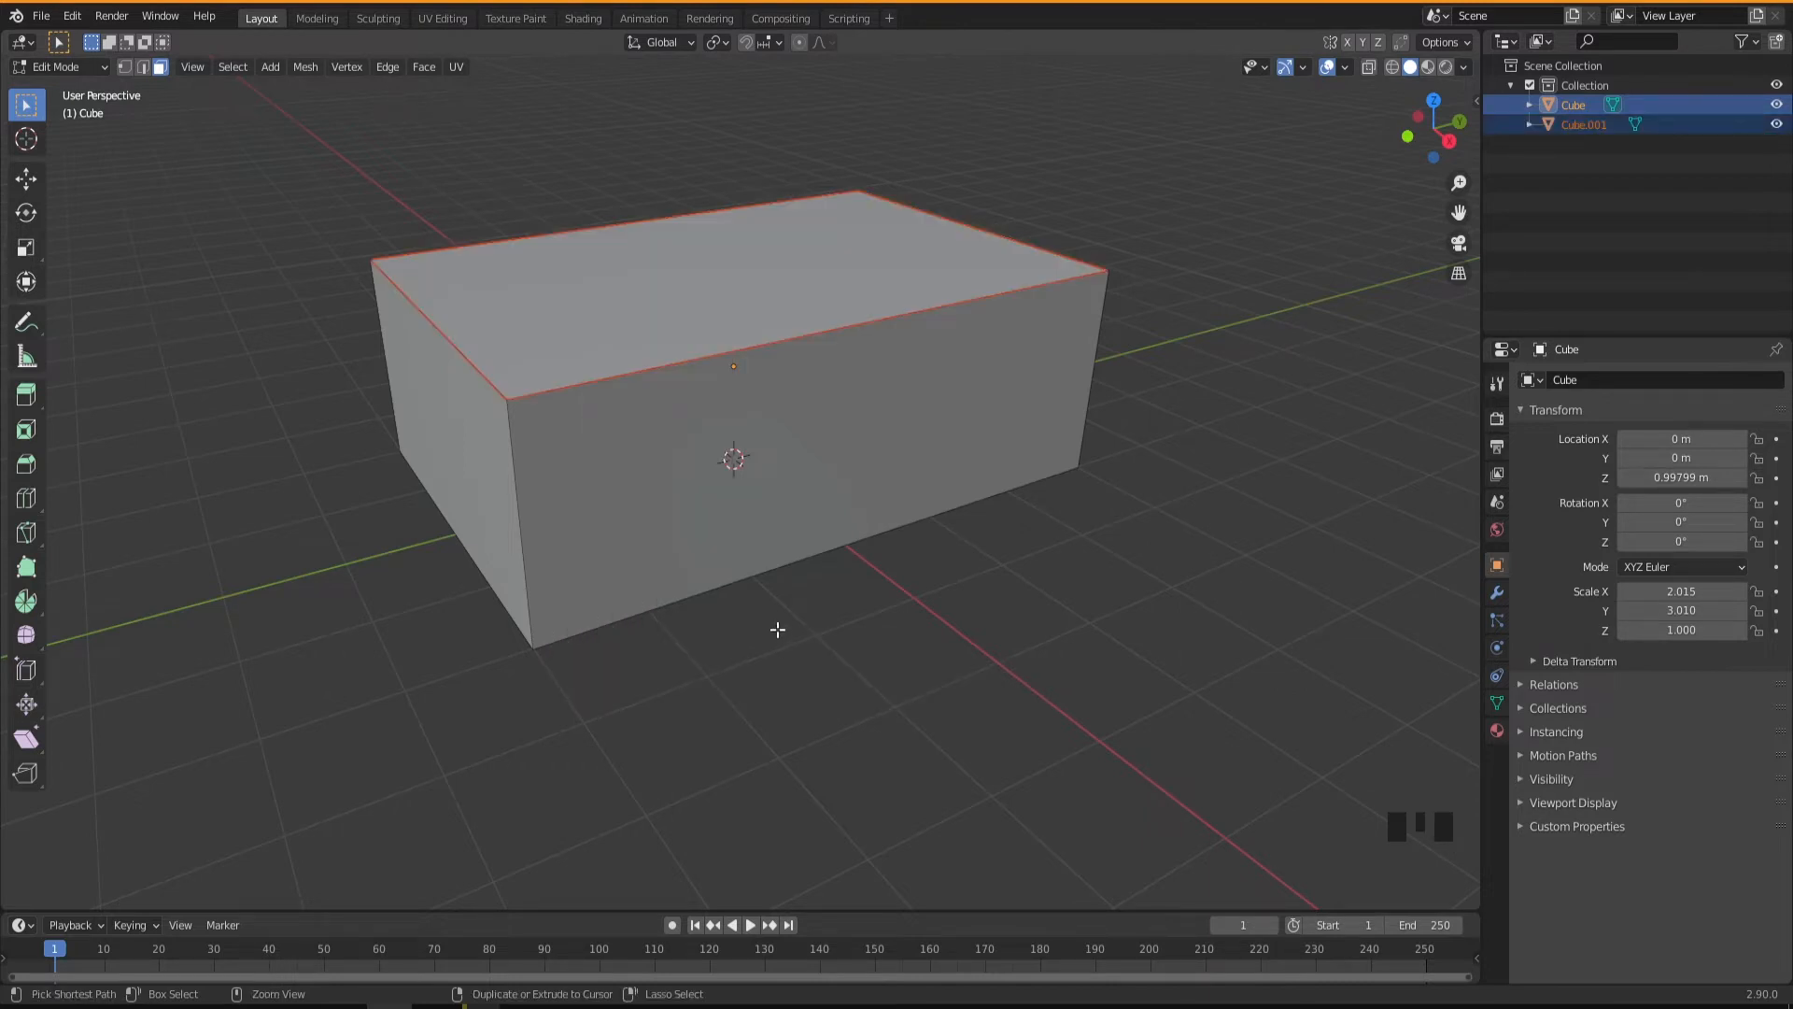
key("ctrl+z")
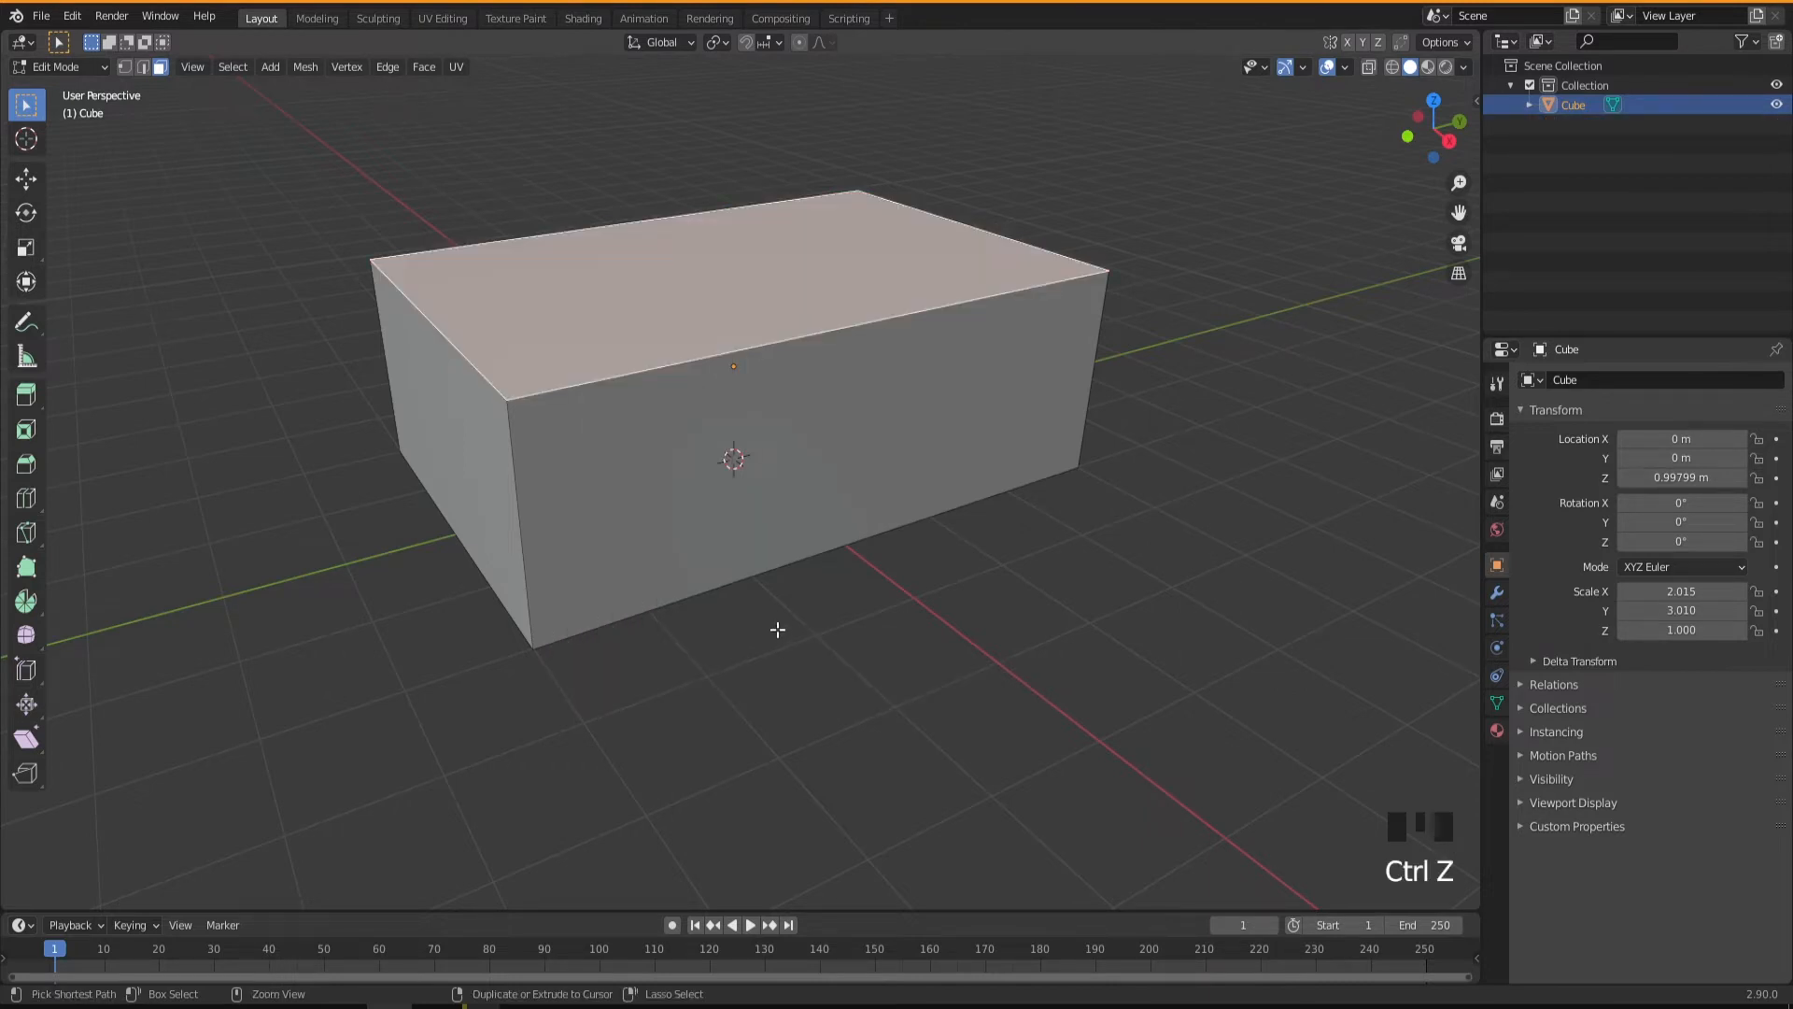
Separate the box's top face by selection into its own object and return to Object Mode.
key("p")
left_click(652, 311)
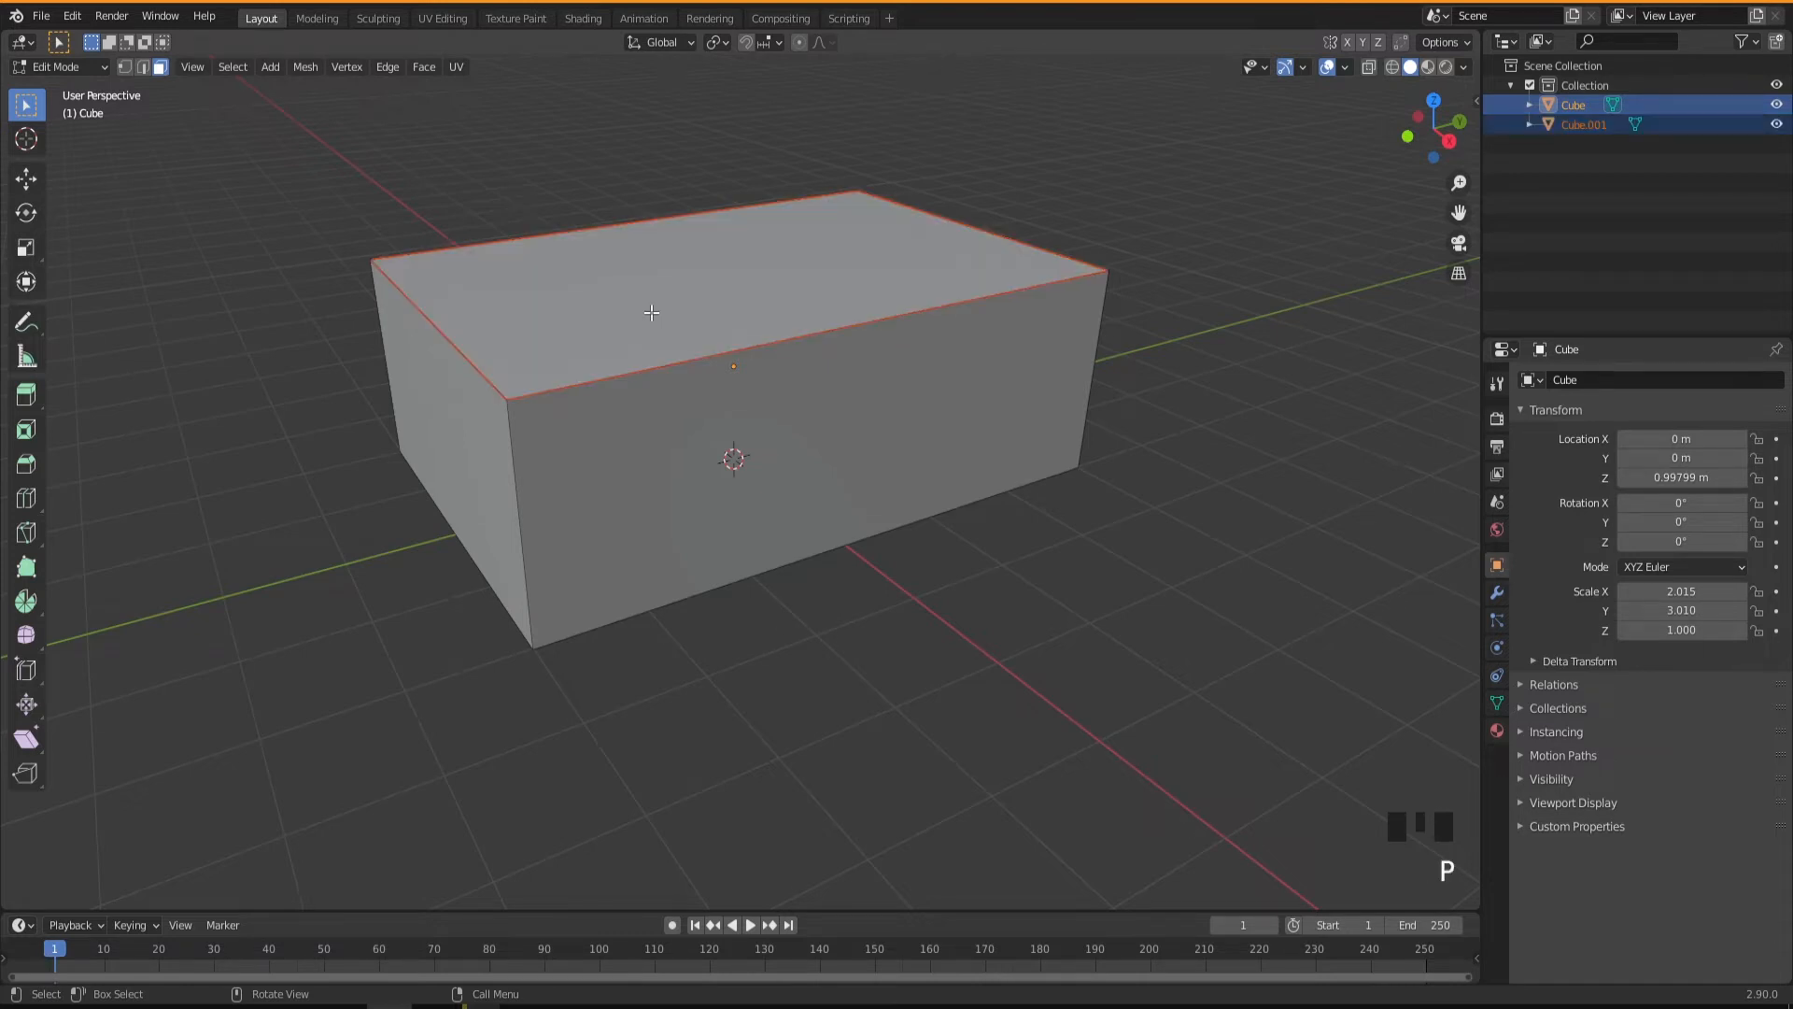
middle_click_drag(681, 561, 688, 561)
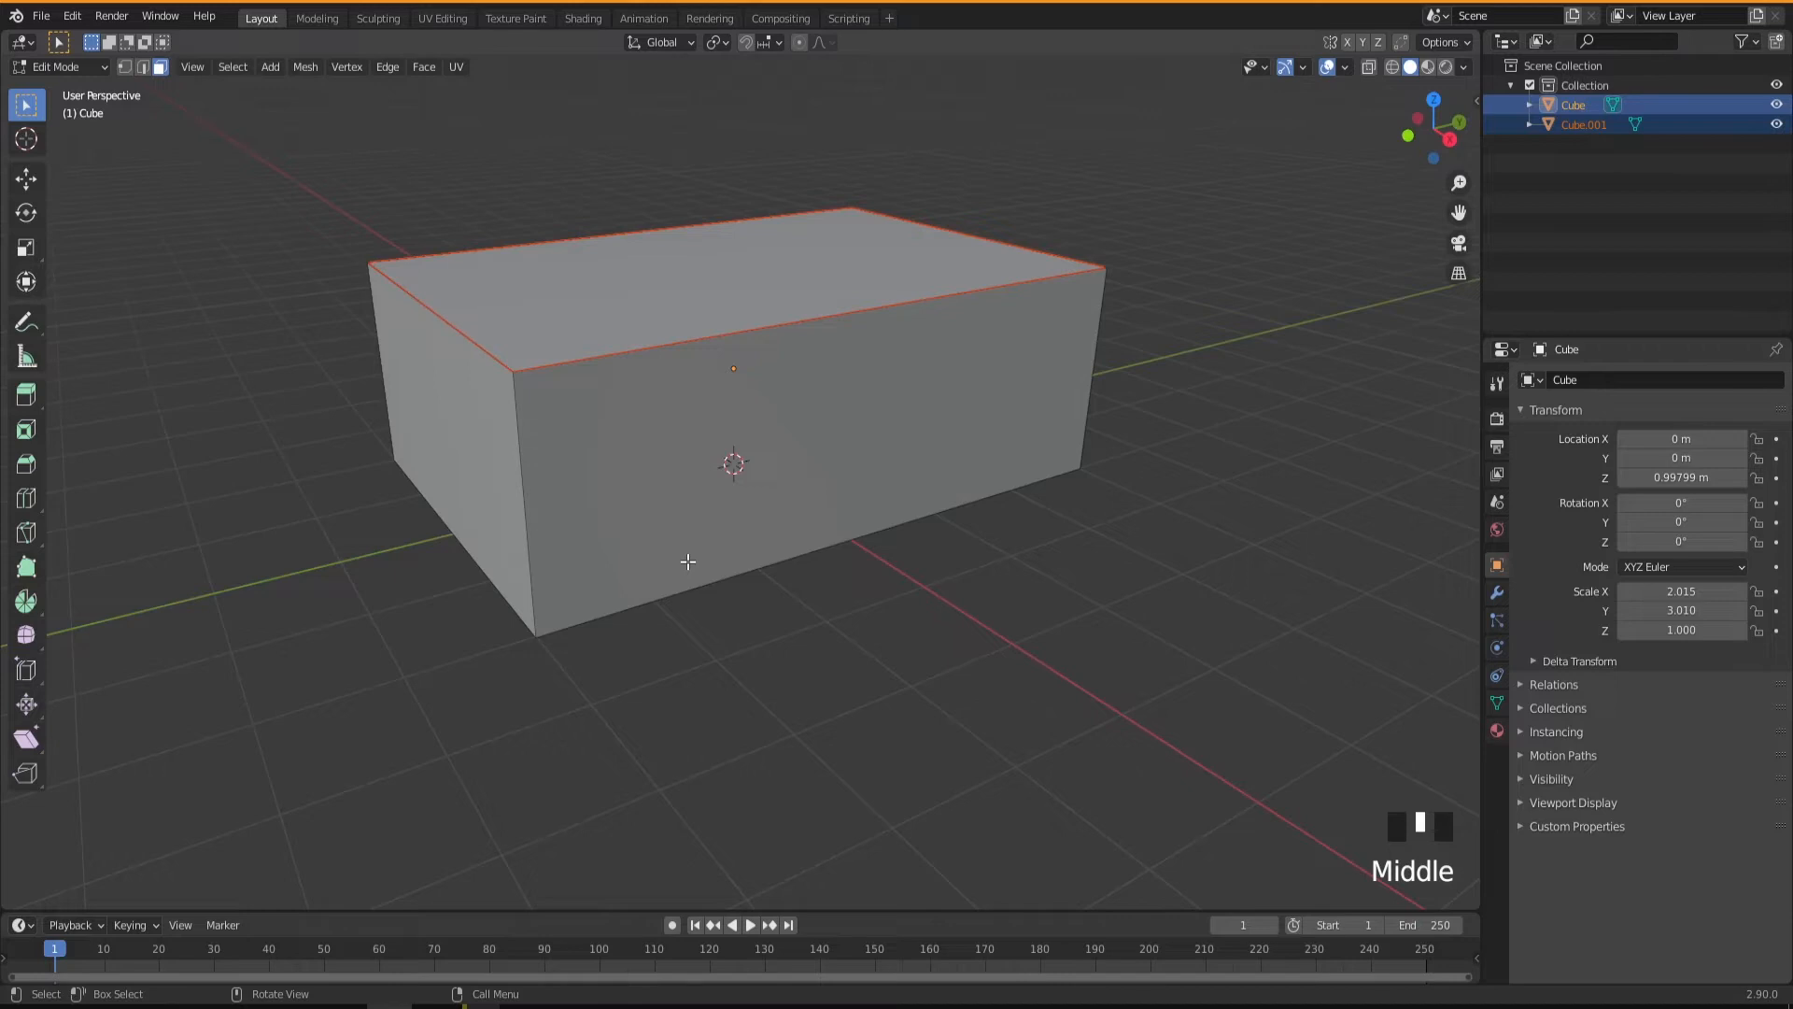
key("Tab")
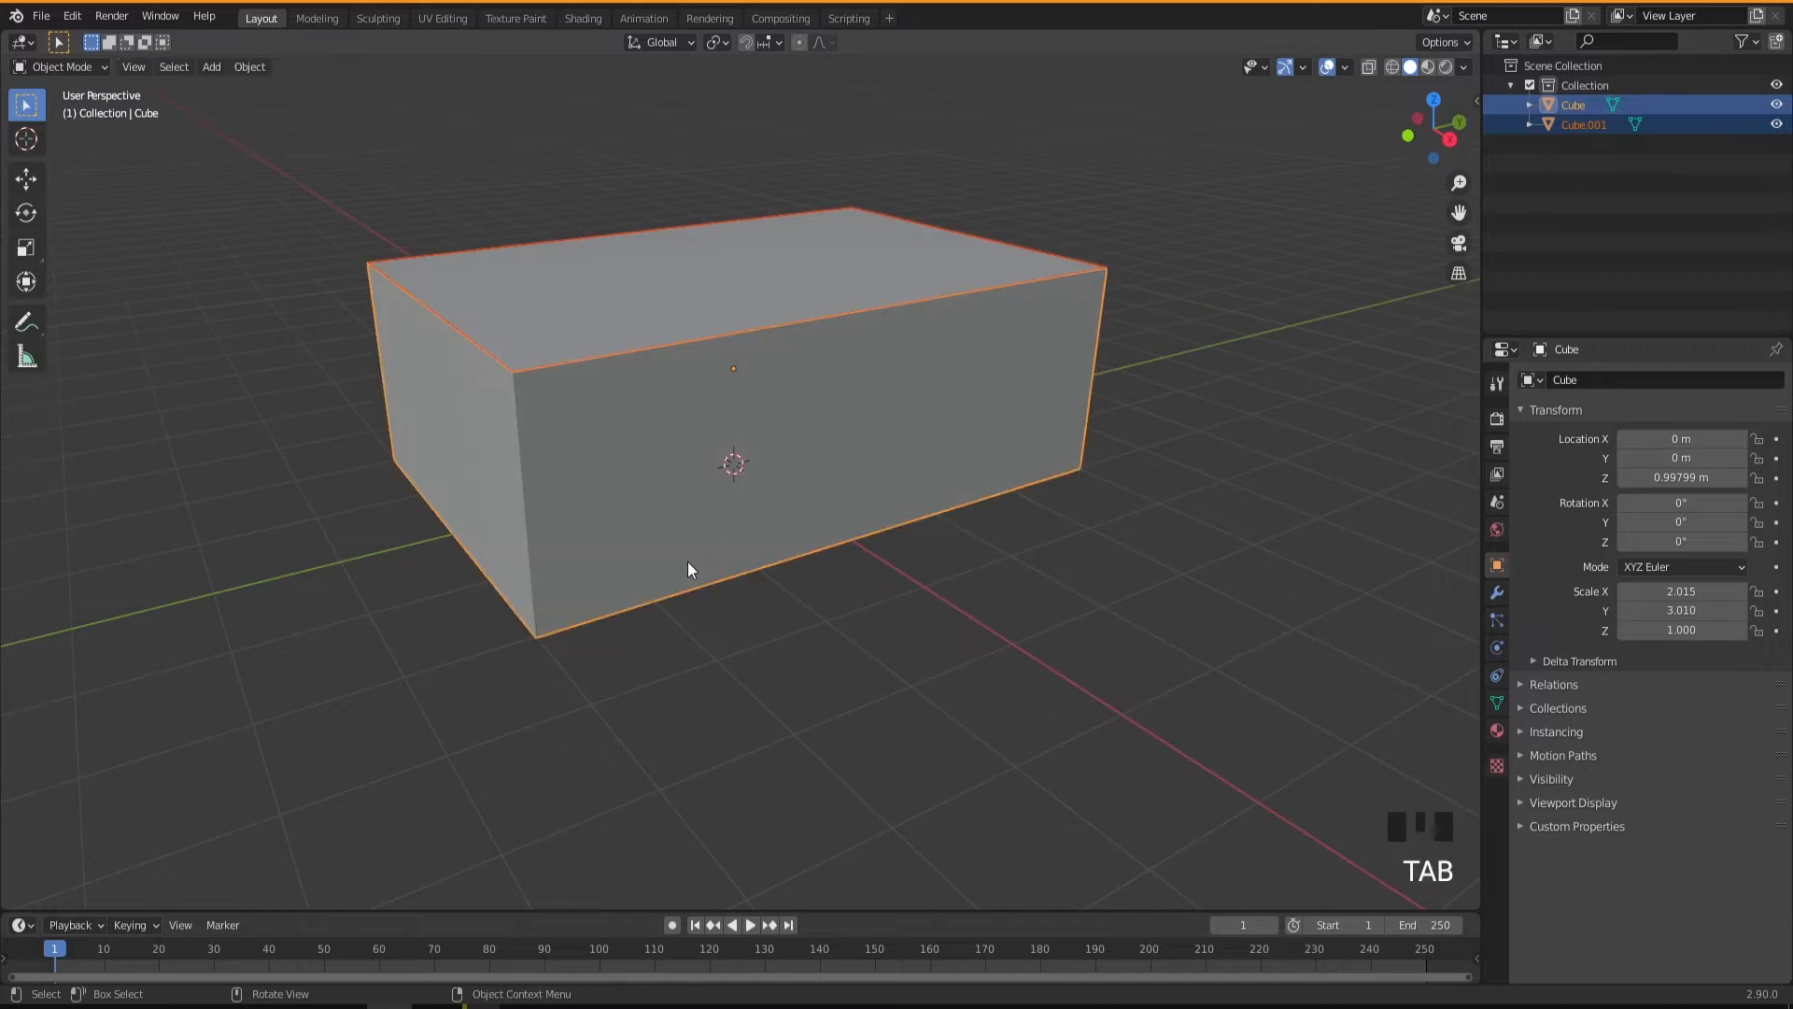
Try moving the separated top face freely up off the box, and cancel the move.
left_click(675, 300)
key("g")
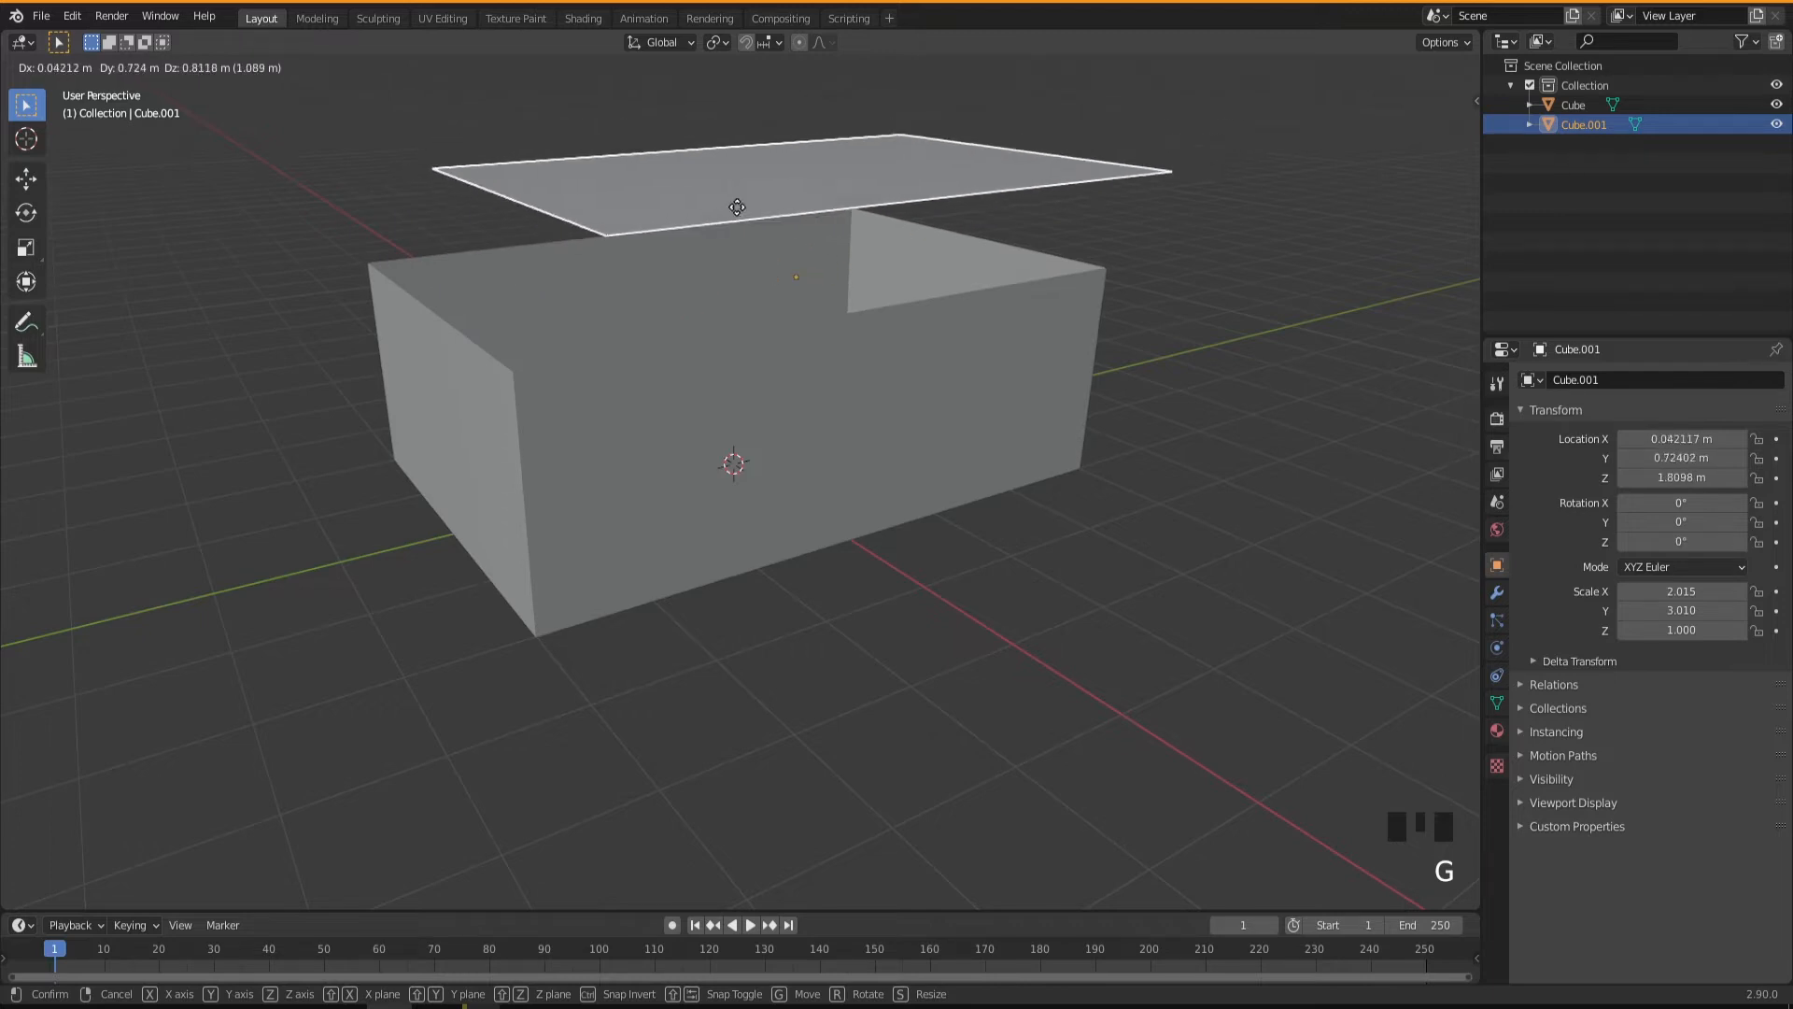
right_click(674, 216)
Select the box body and, in Edit Mode, add two evenly spaced vertical loop cuts across its length, without sliding them.
left_click(686, 475)
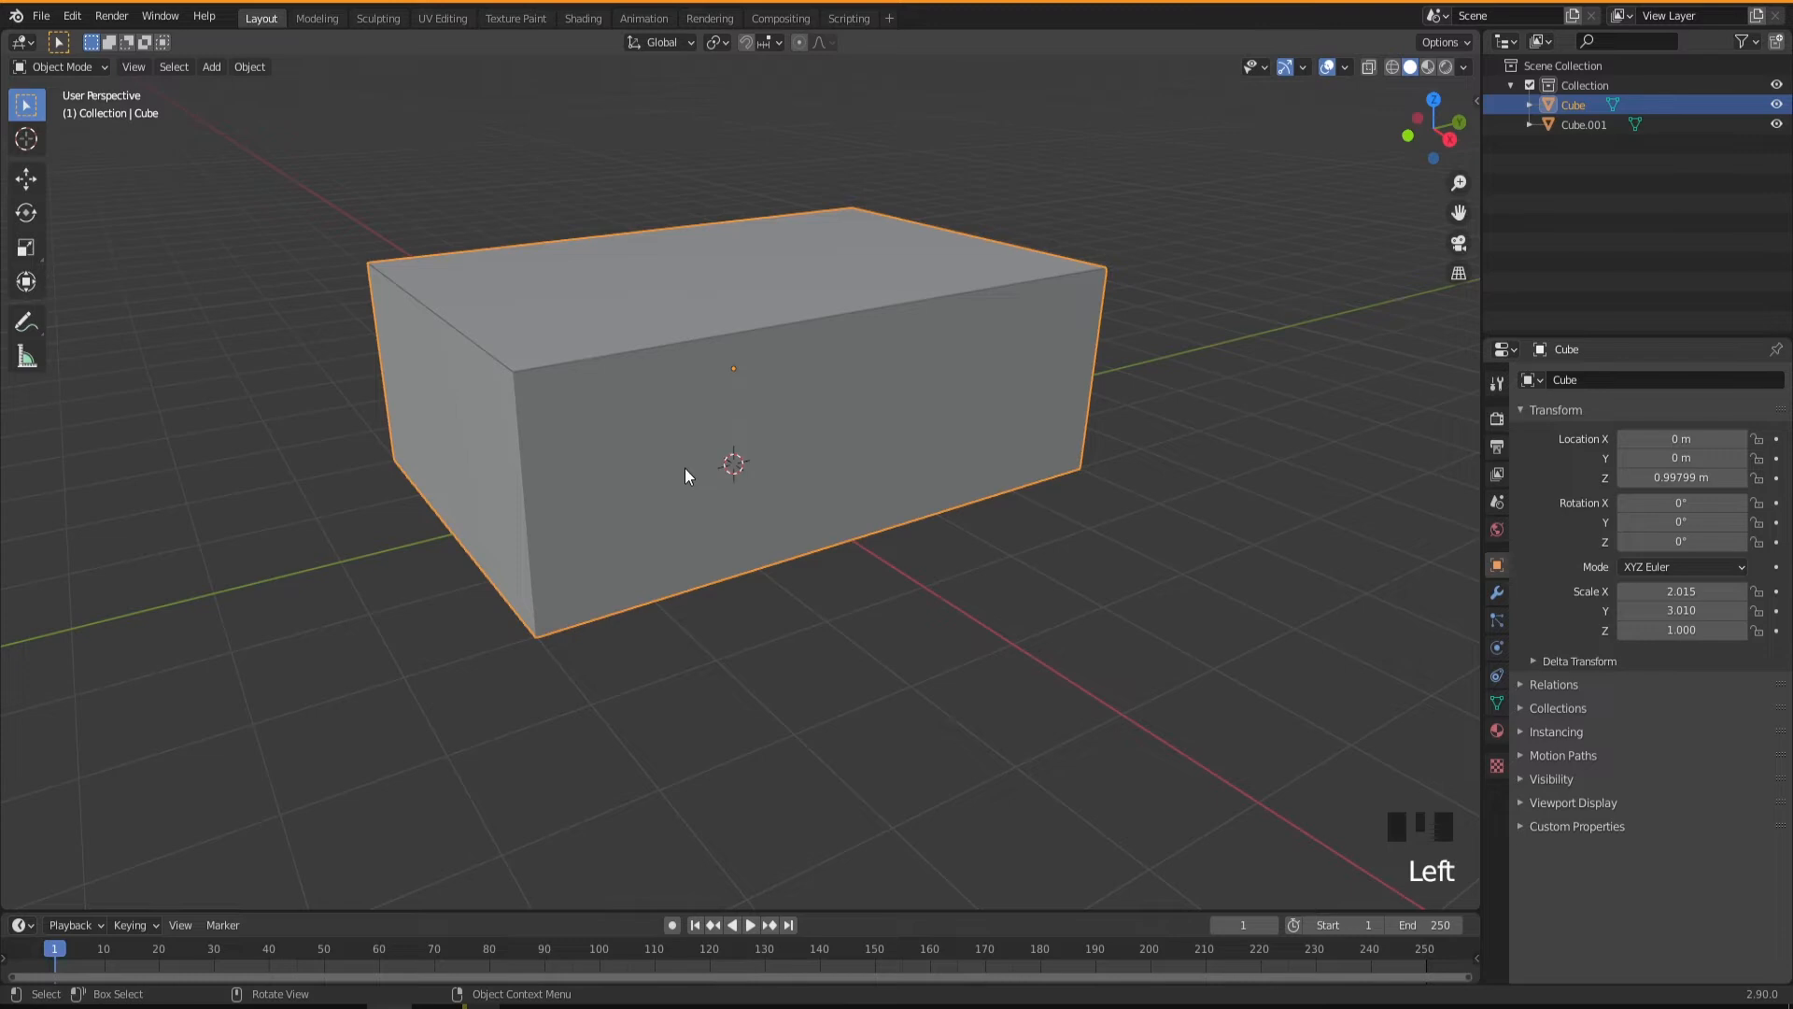
key("Tab")
middle_click_drag(732, 525, 738, 541)
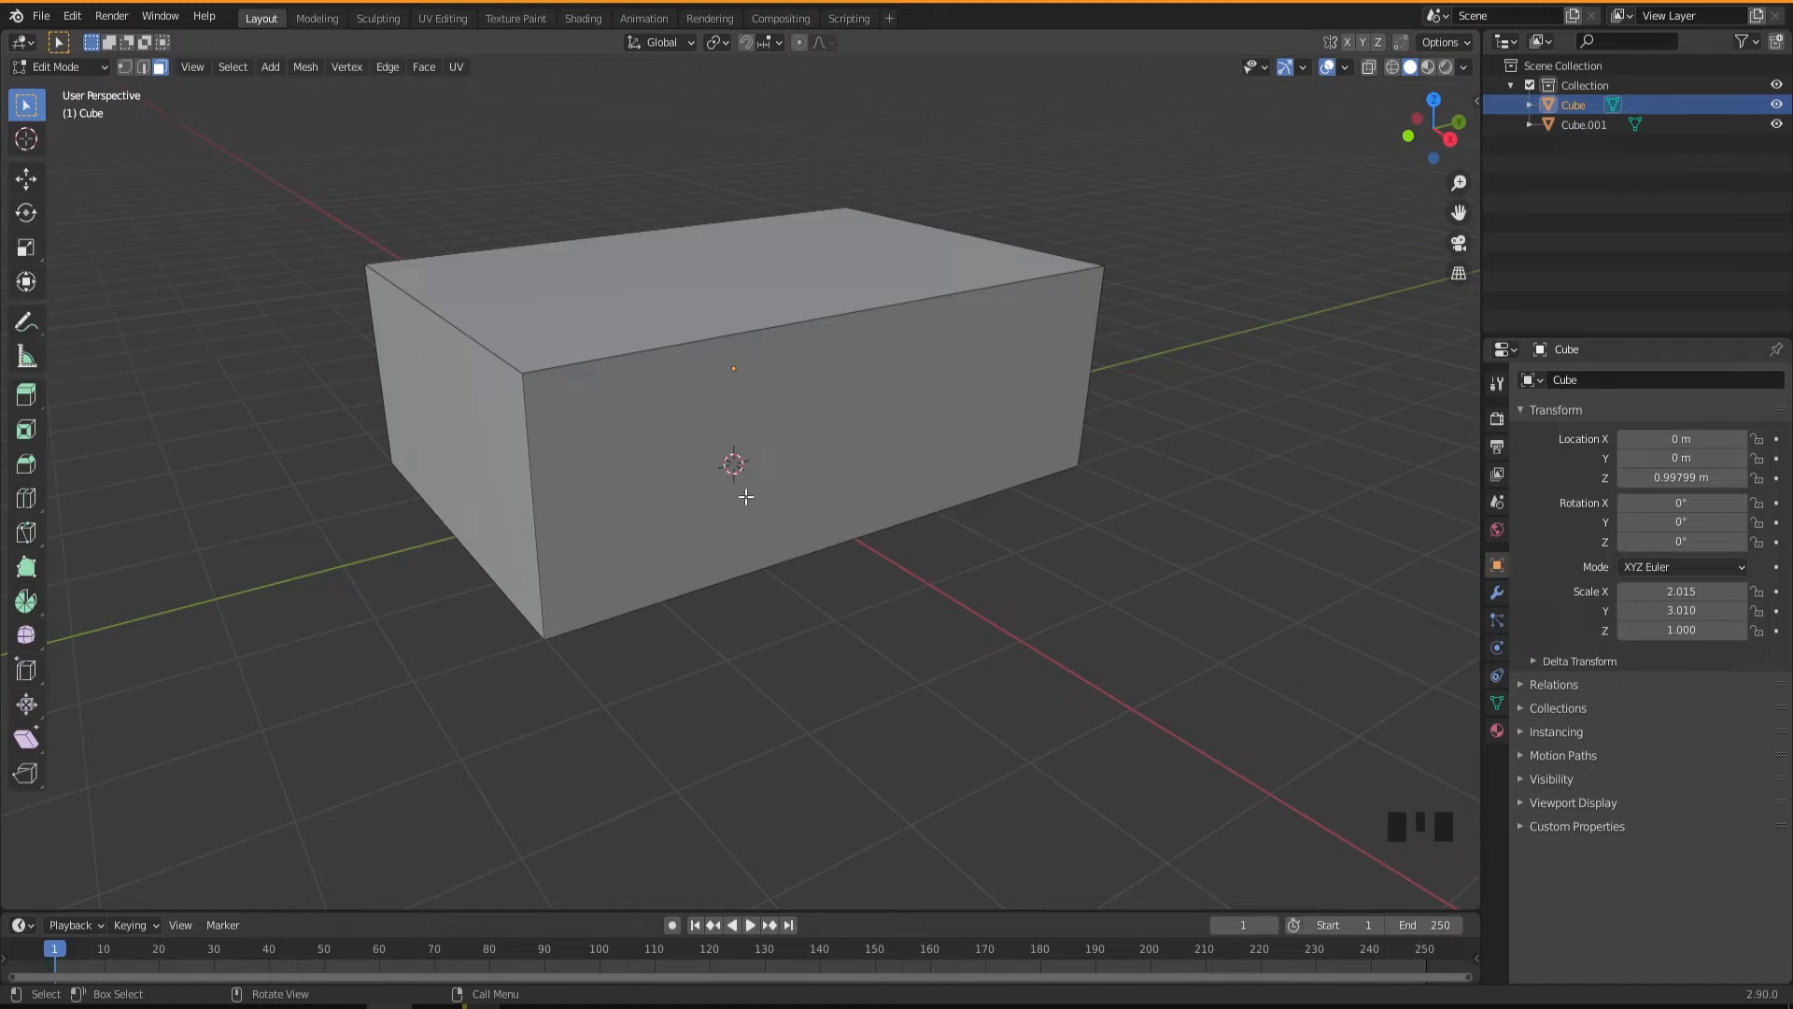
key("ctrl")
key("ctrl+r")
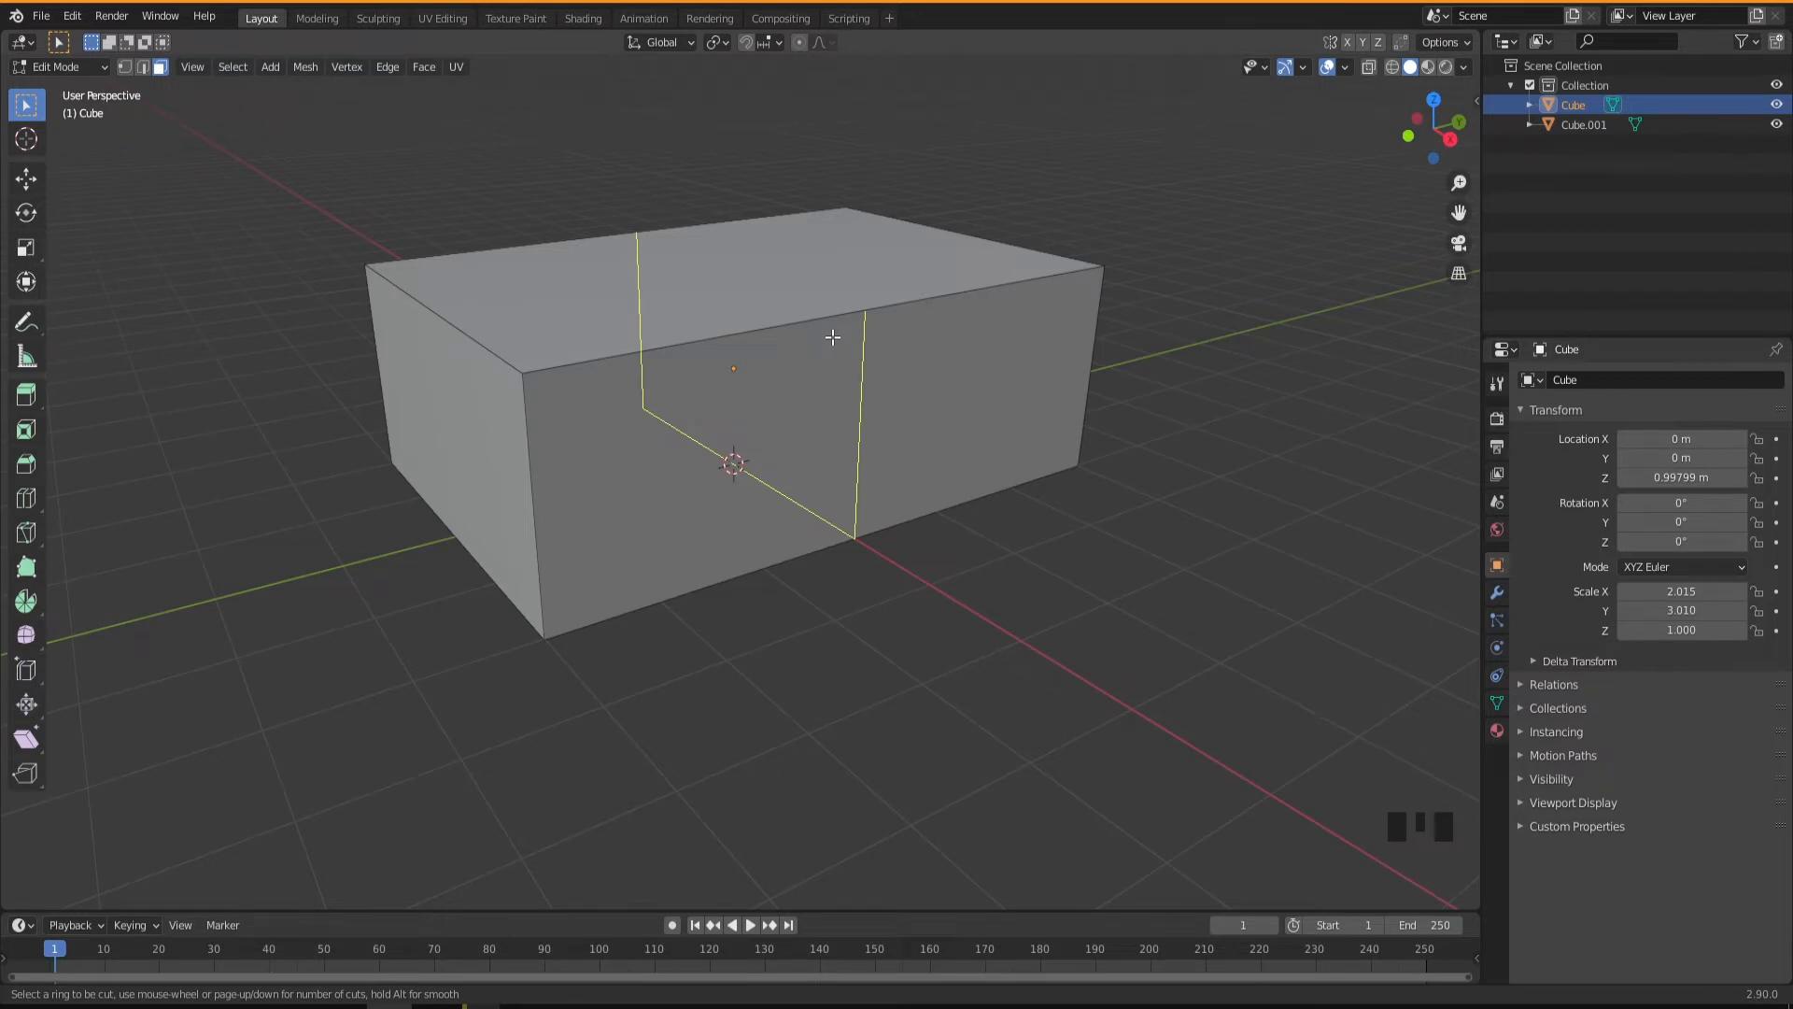
scroll(833, 337, "up", 1)
scroll(833, 338, "up", 2)
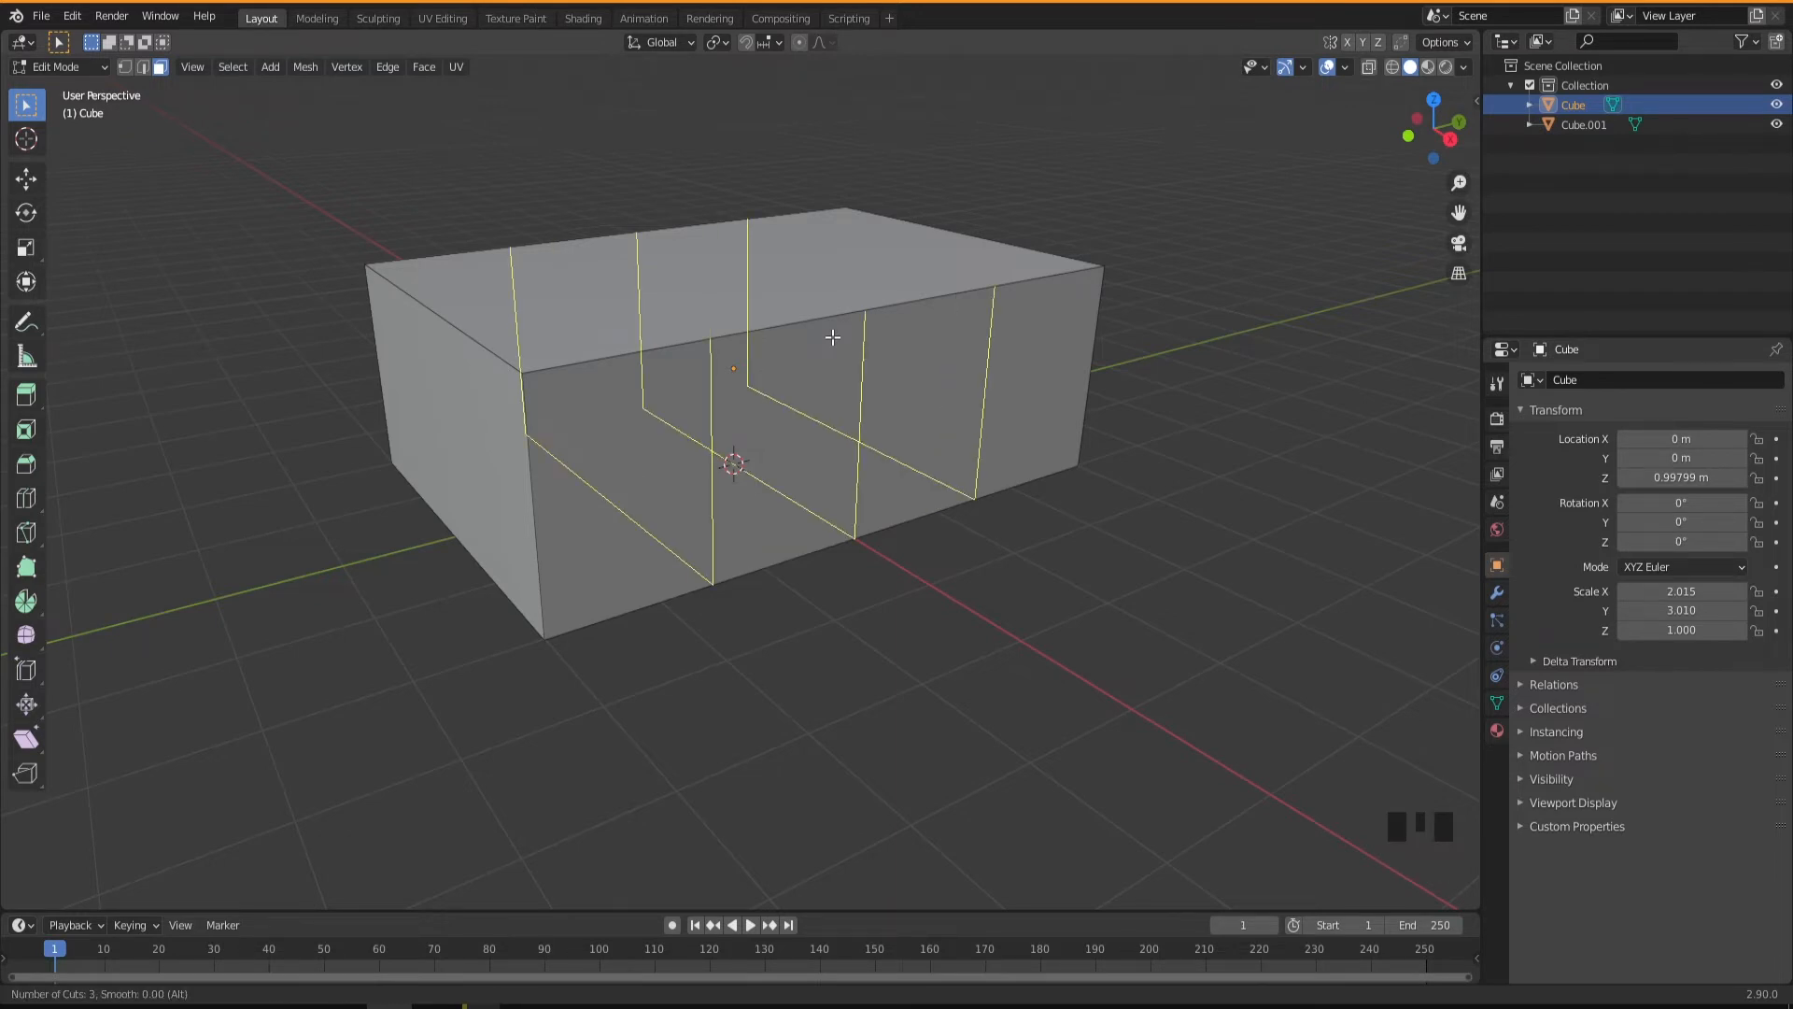
scroll(833, 337, "down", 2)
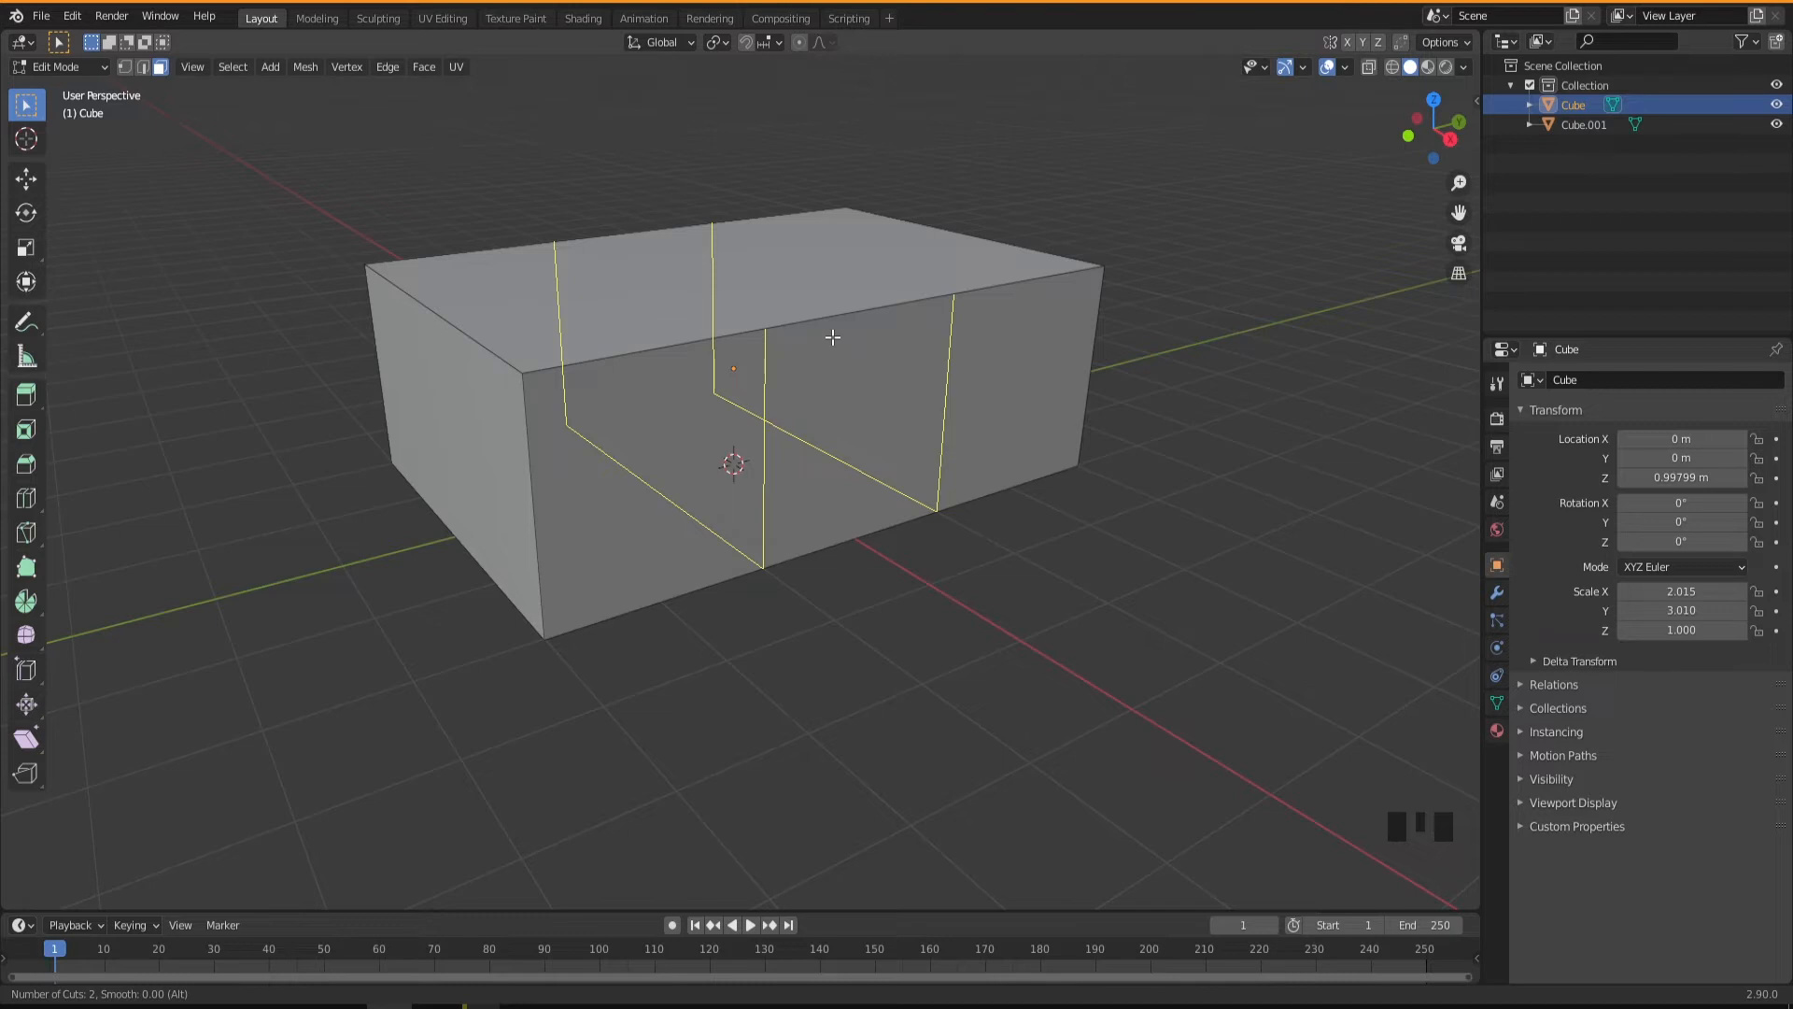
left_click(833, 337)
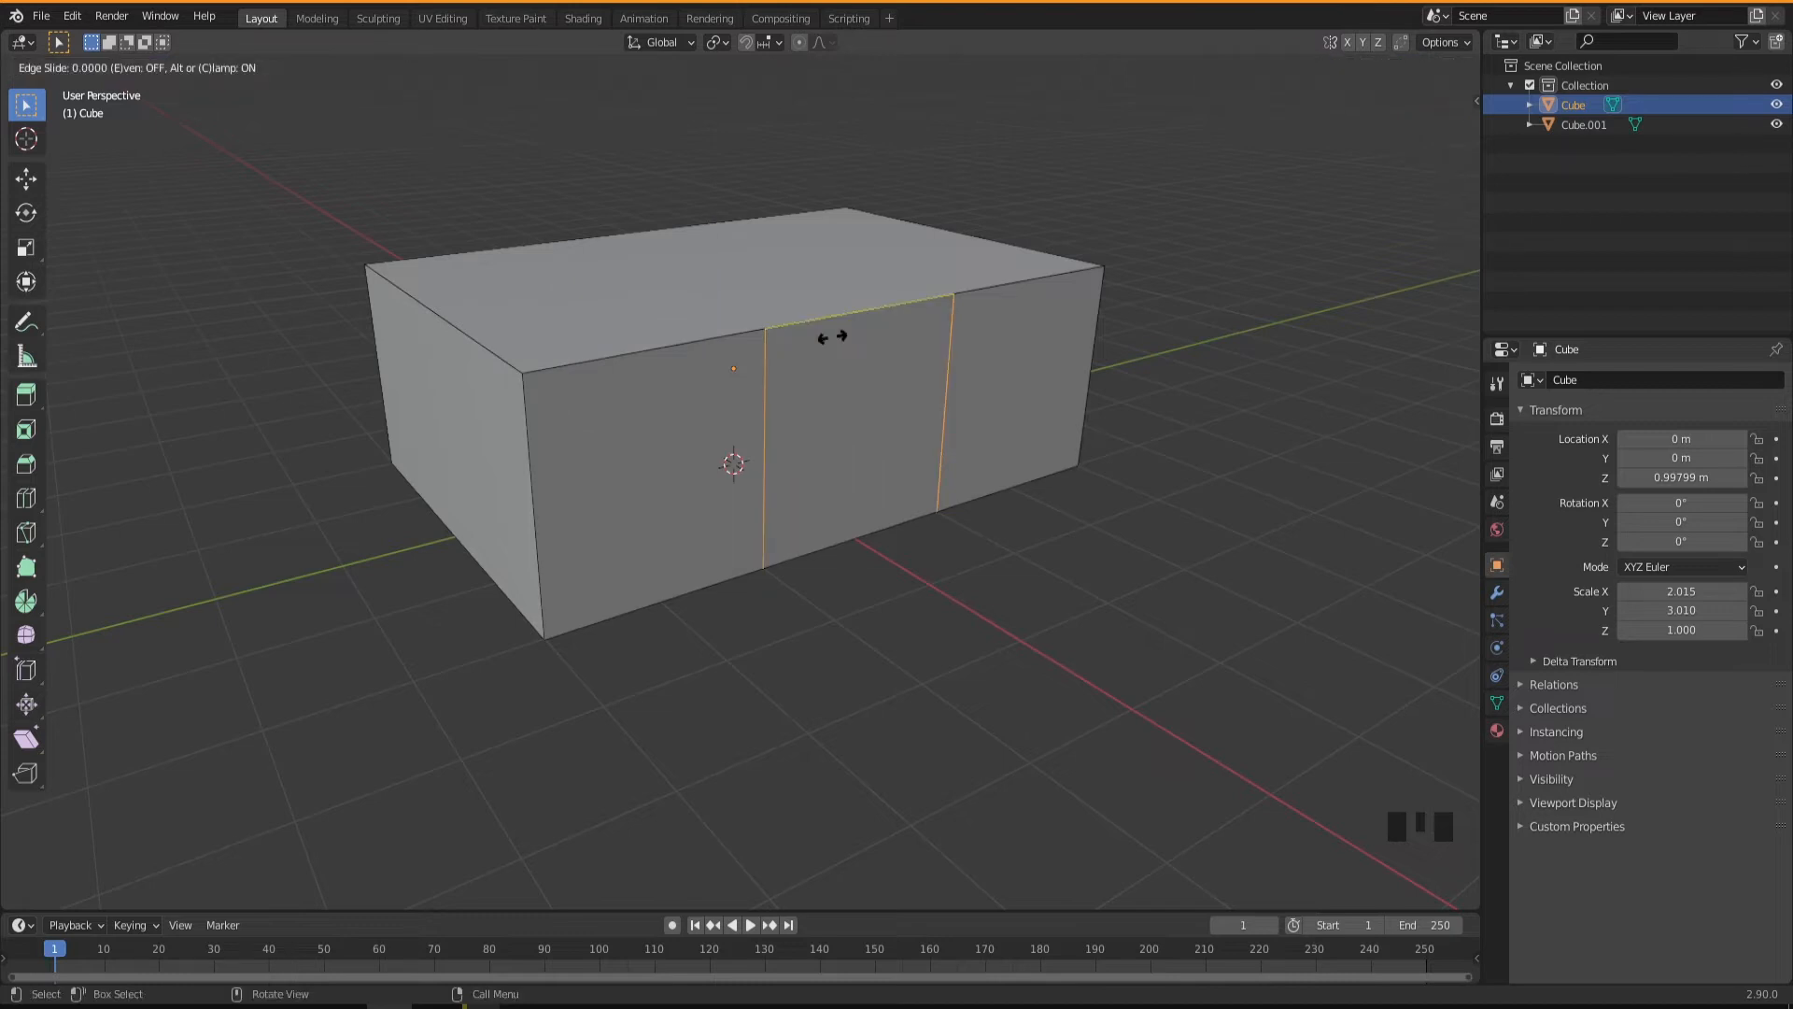
right_click(833, 337)
Bring the two vertical loop cuts closer together by scaling them to about 0.44 along global Y.
mouse_move(884, 432)
middle_mouse_down()
mouse_move(841, 433)
mouse_move(861, 441)
middle_mouse_up()
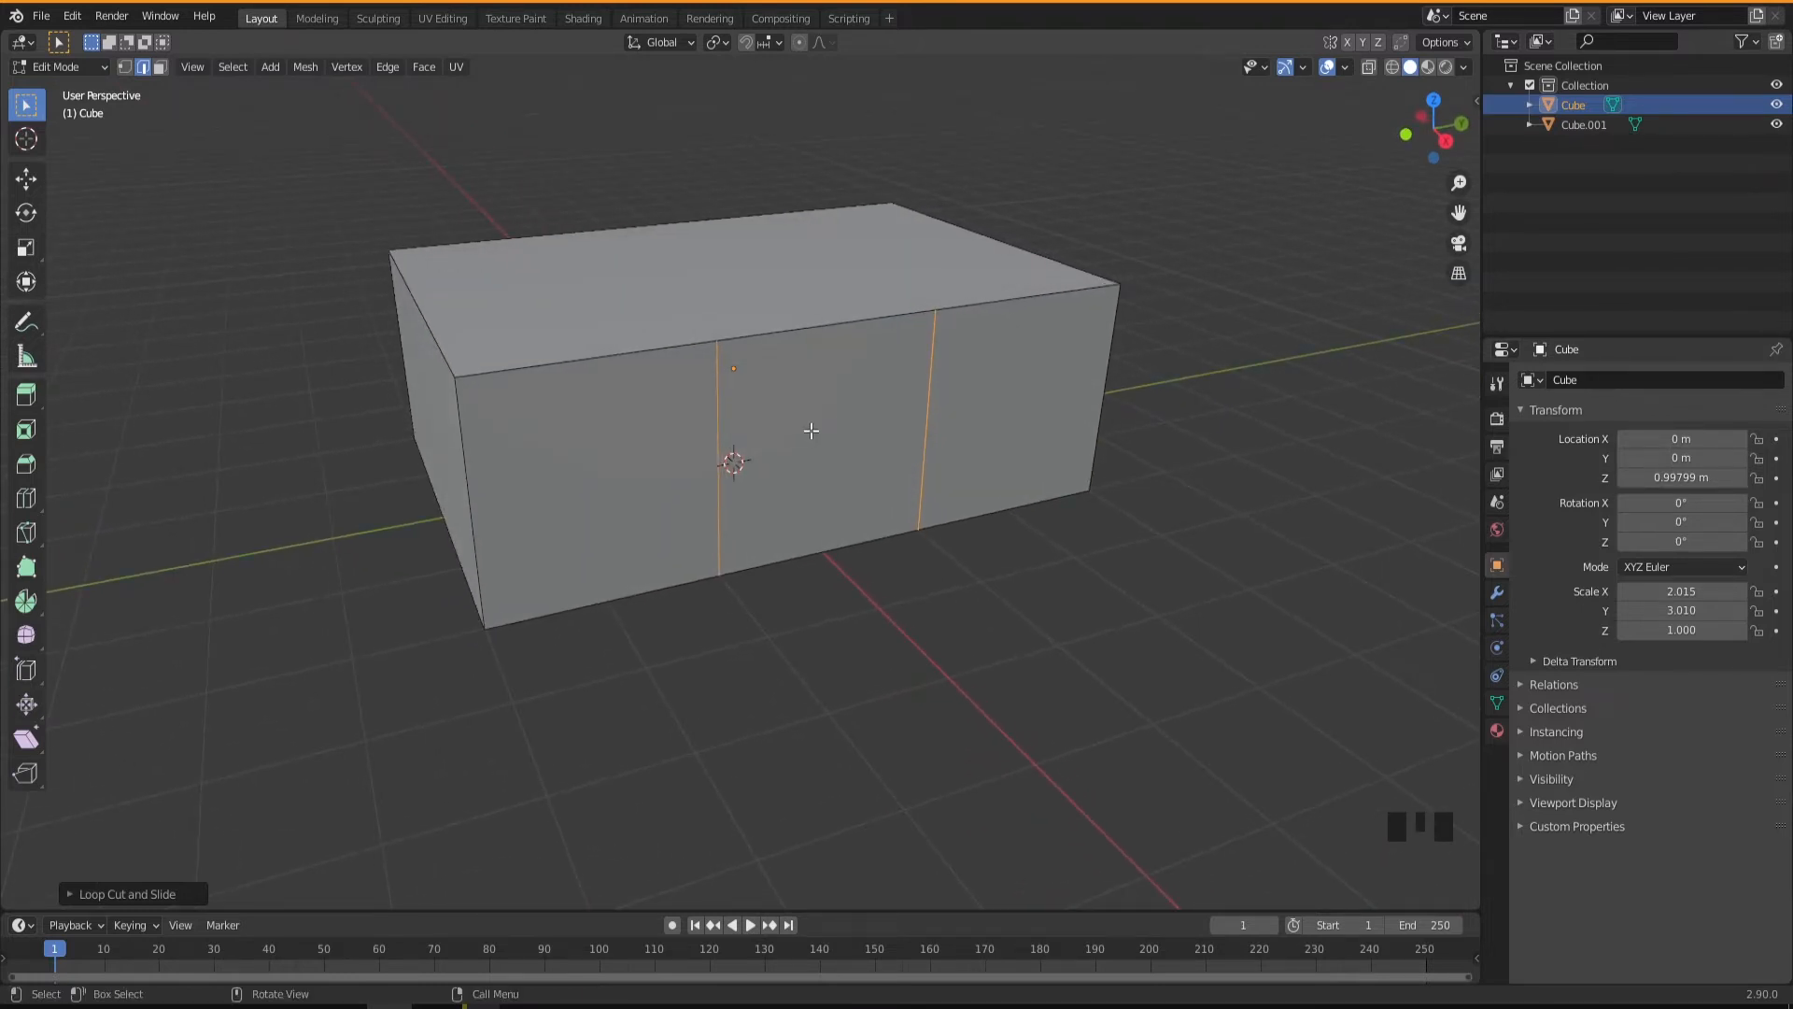
key("s")
key("y")
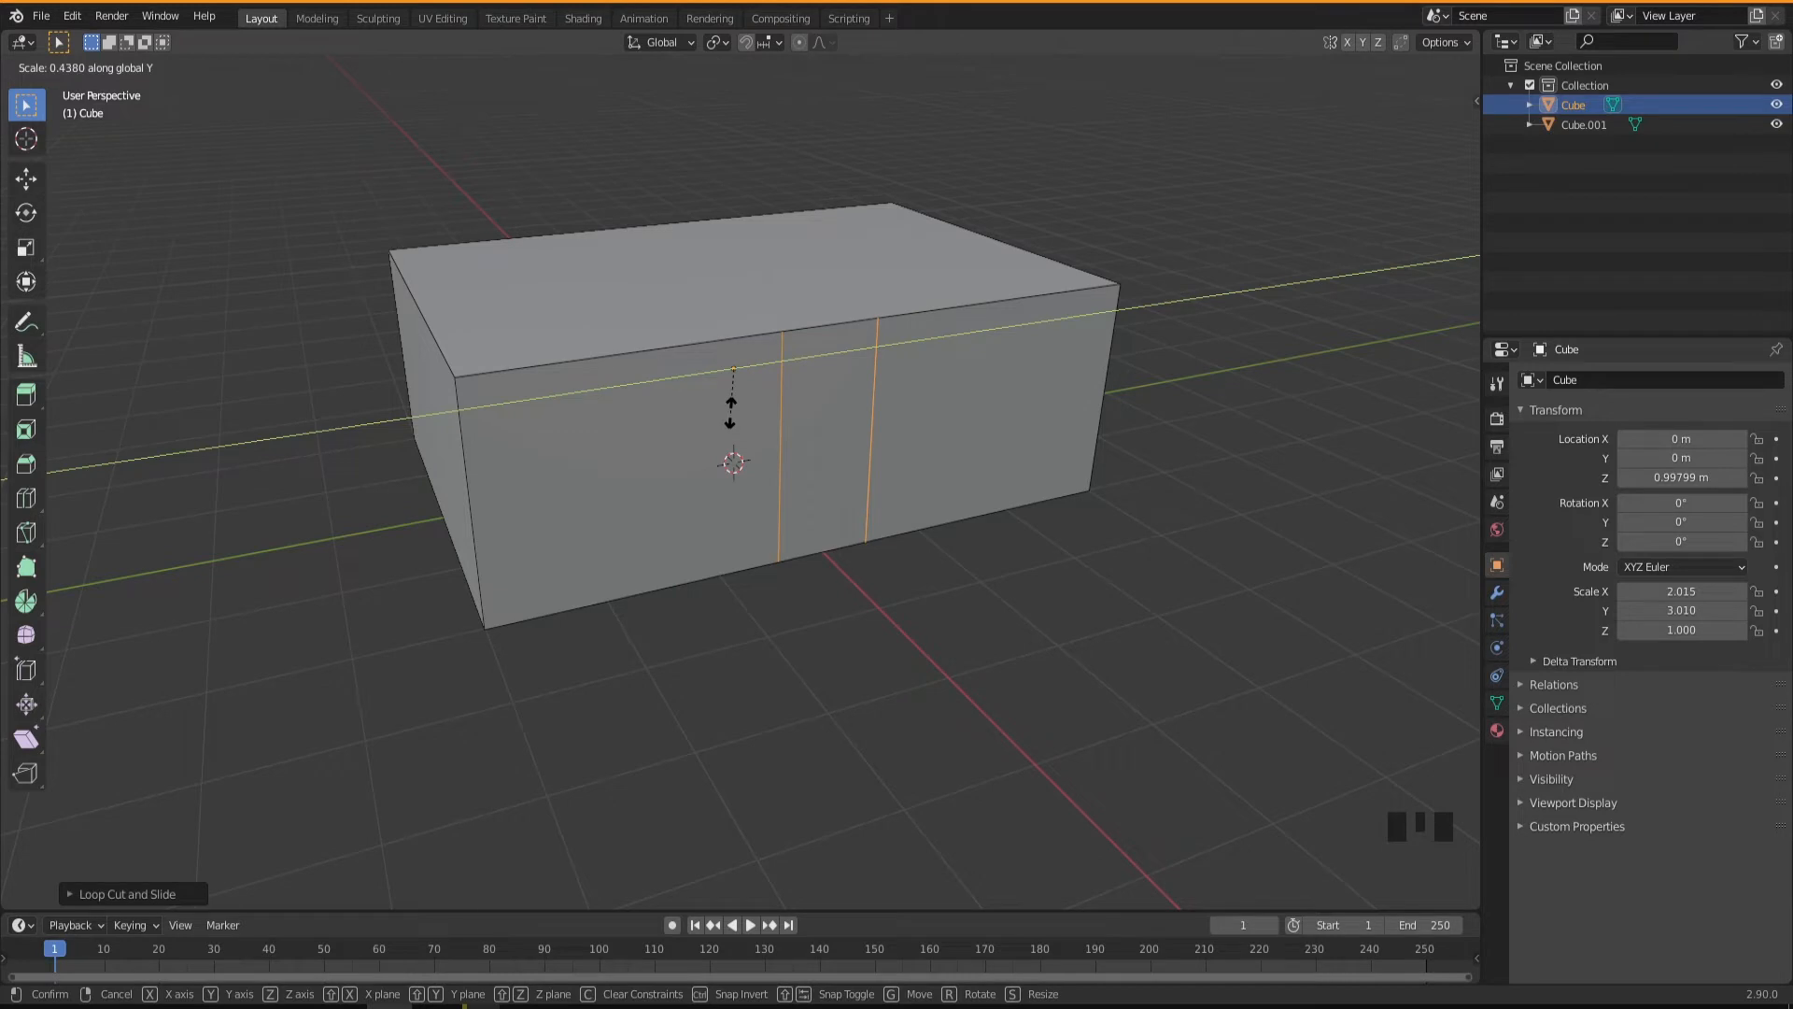
left_click(731, 410)
Add two evenly spaced horizontal loop cuts around the box's sides, without sliding them.
middle_click_drag(731, 410, 695, 517)
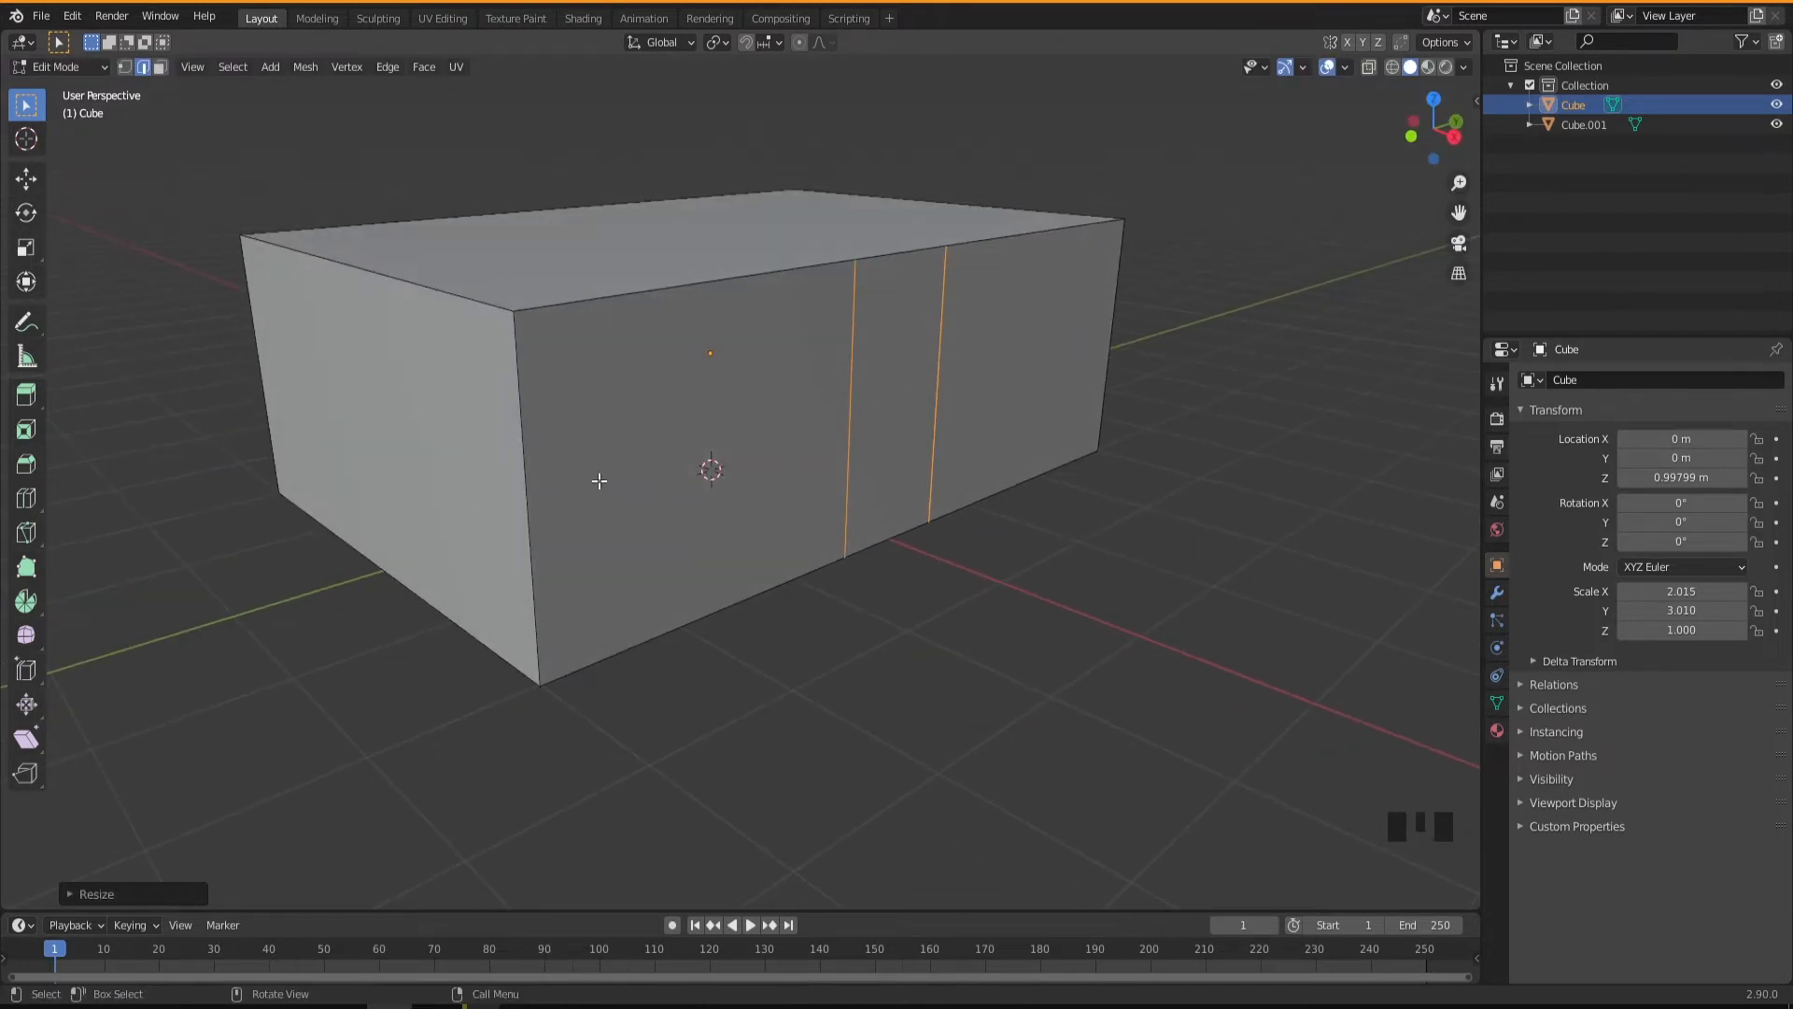
key("ctrl")
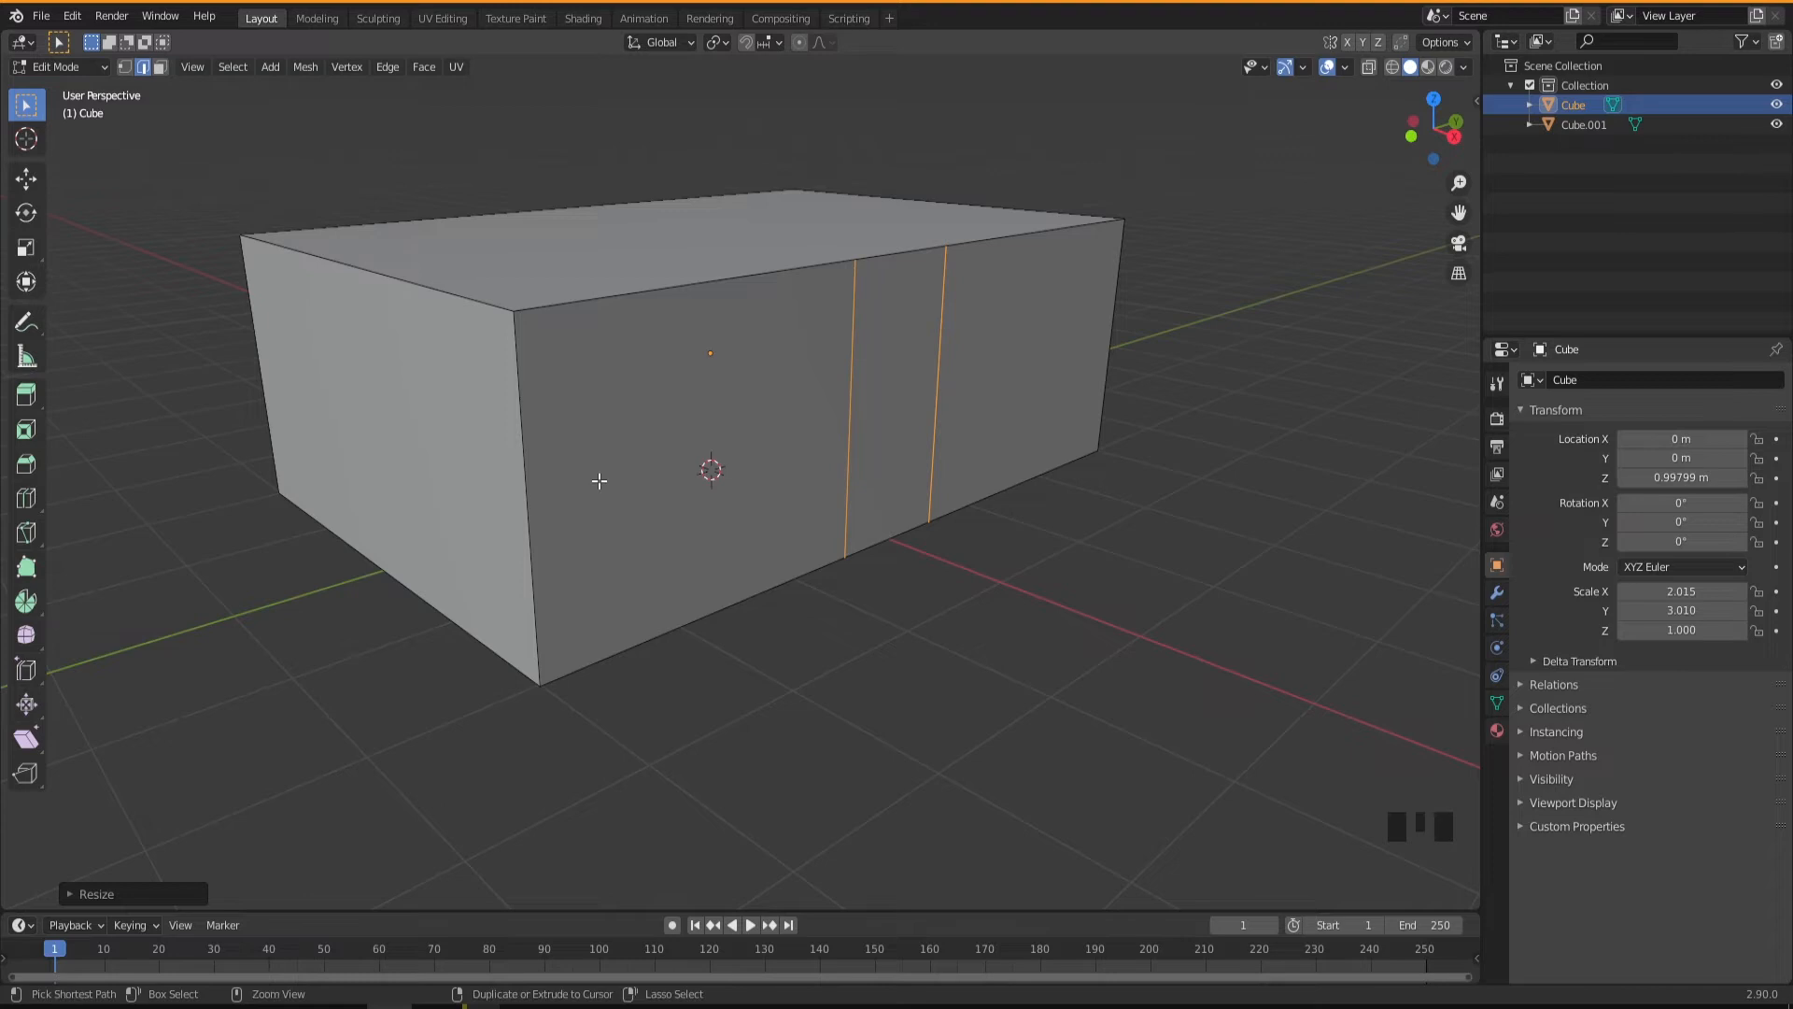
key("ctrl+r")
scroll(533, 485, "up", 1)
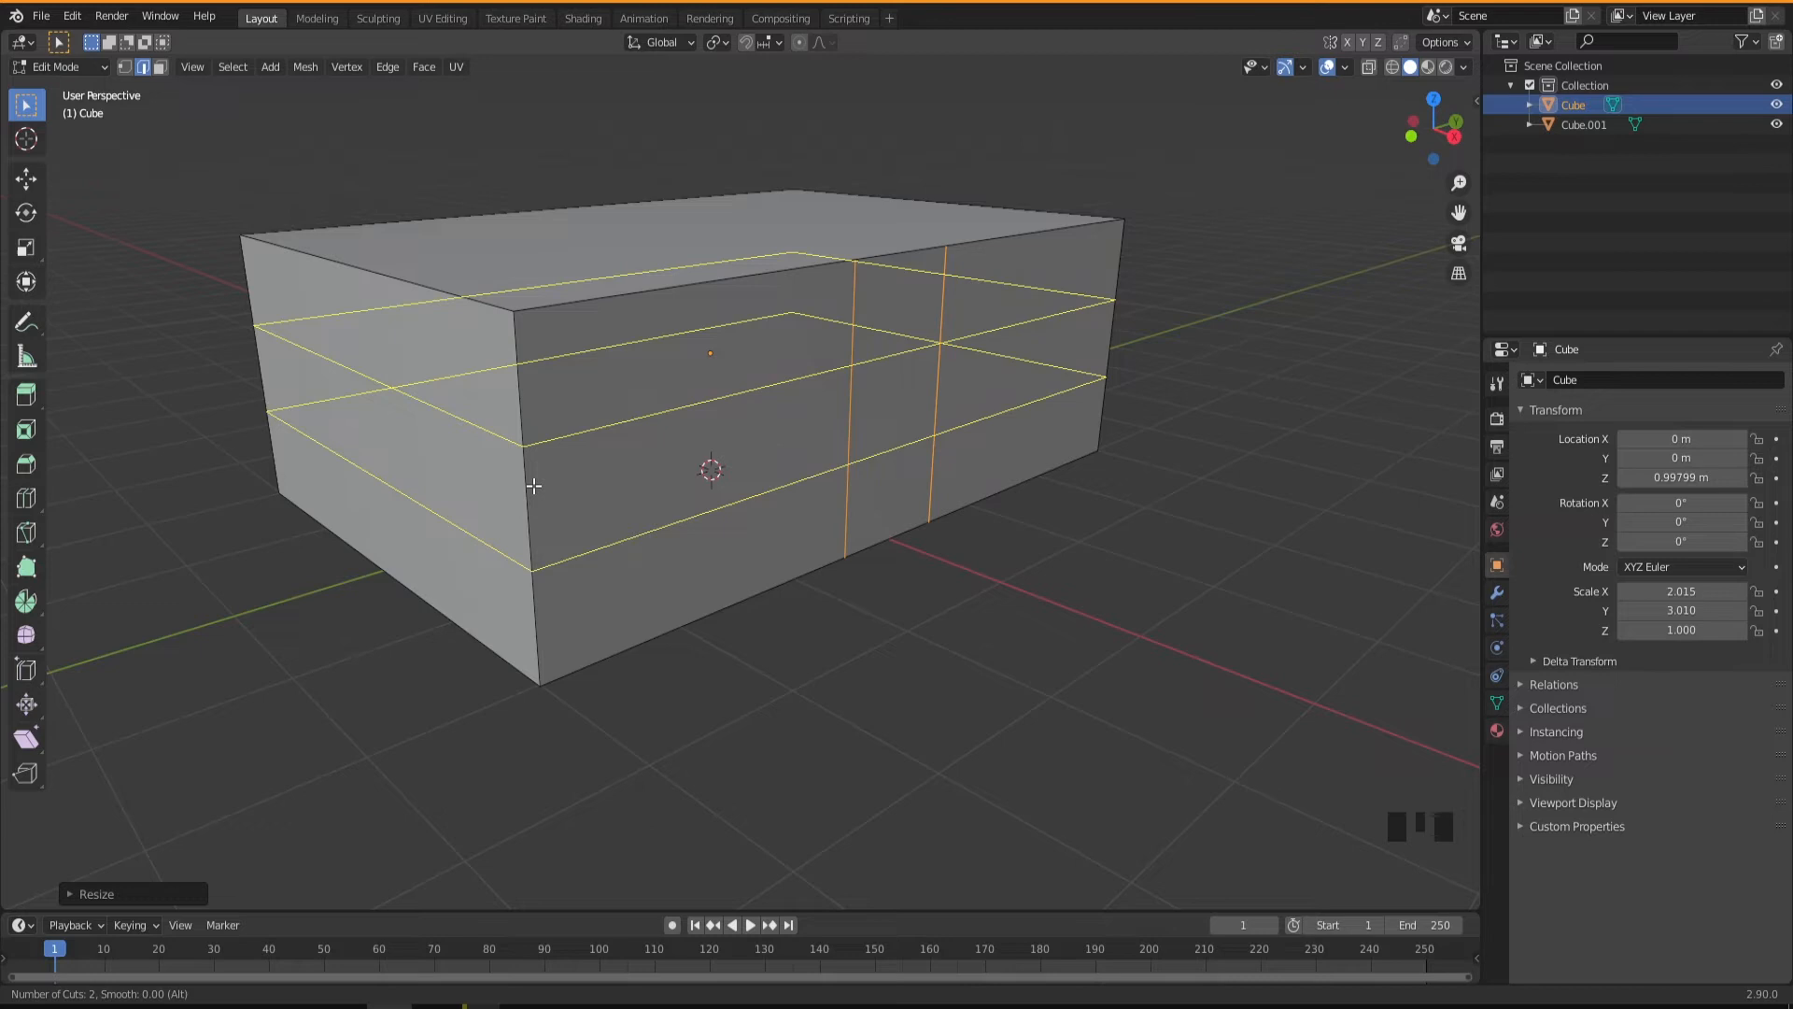
left_click(534, 486)
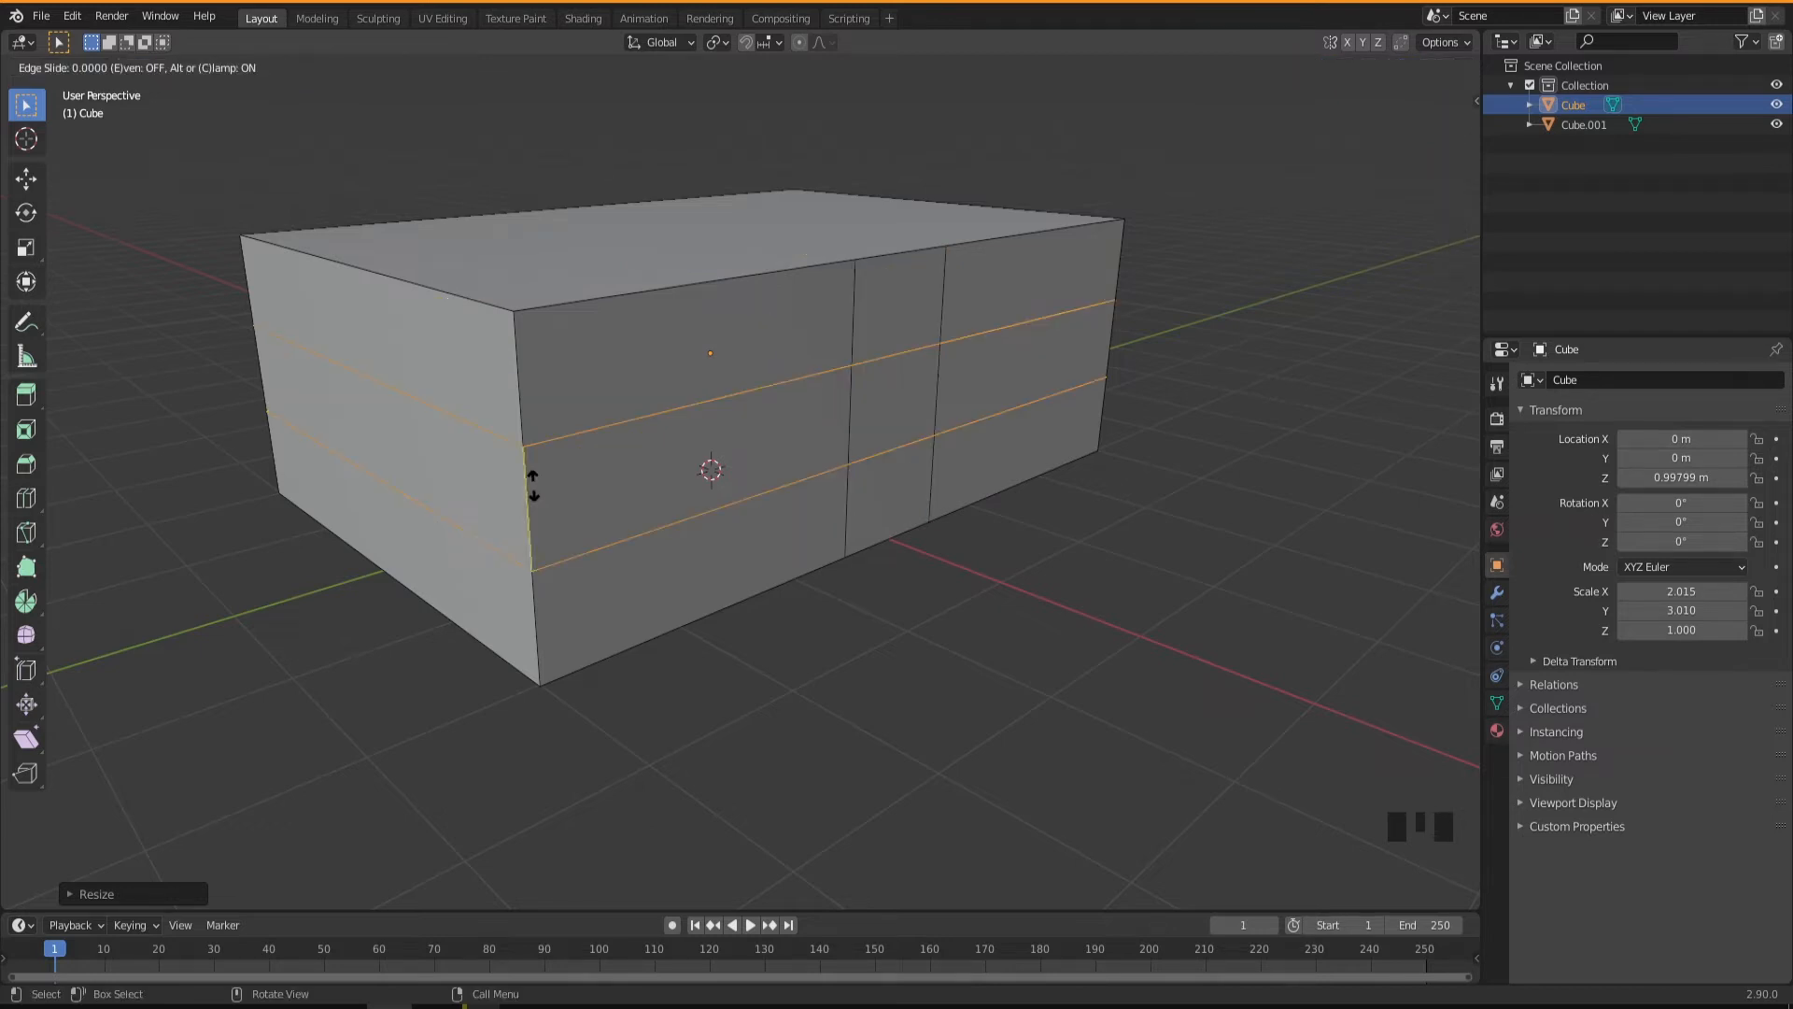
right_click(533, 486)
Scale the two horizontal loop cuts to about 1.34 along global Z and move them up about 0.09 m.
middle_click_drag(564, 516, 577, 512)
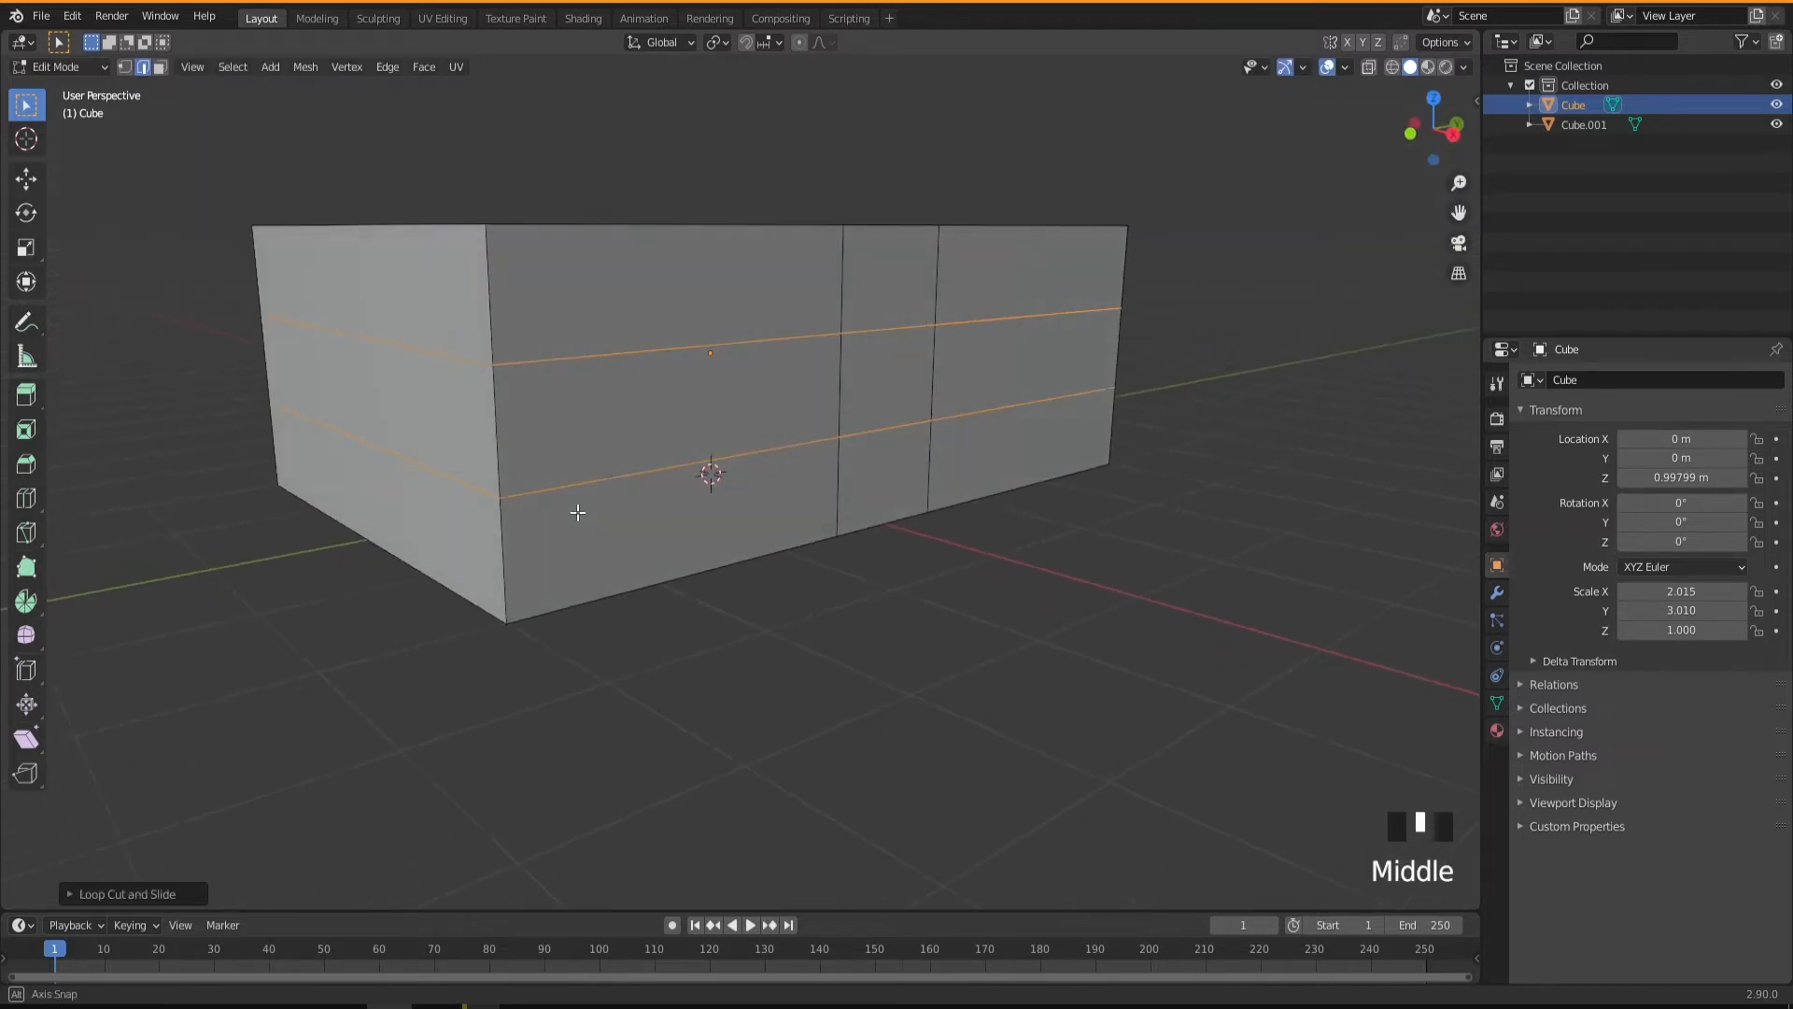
key("s")
key("z")
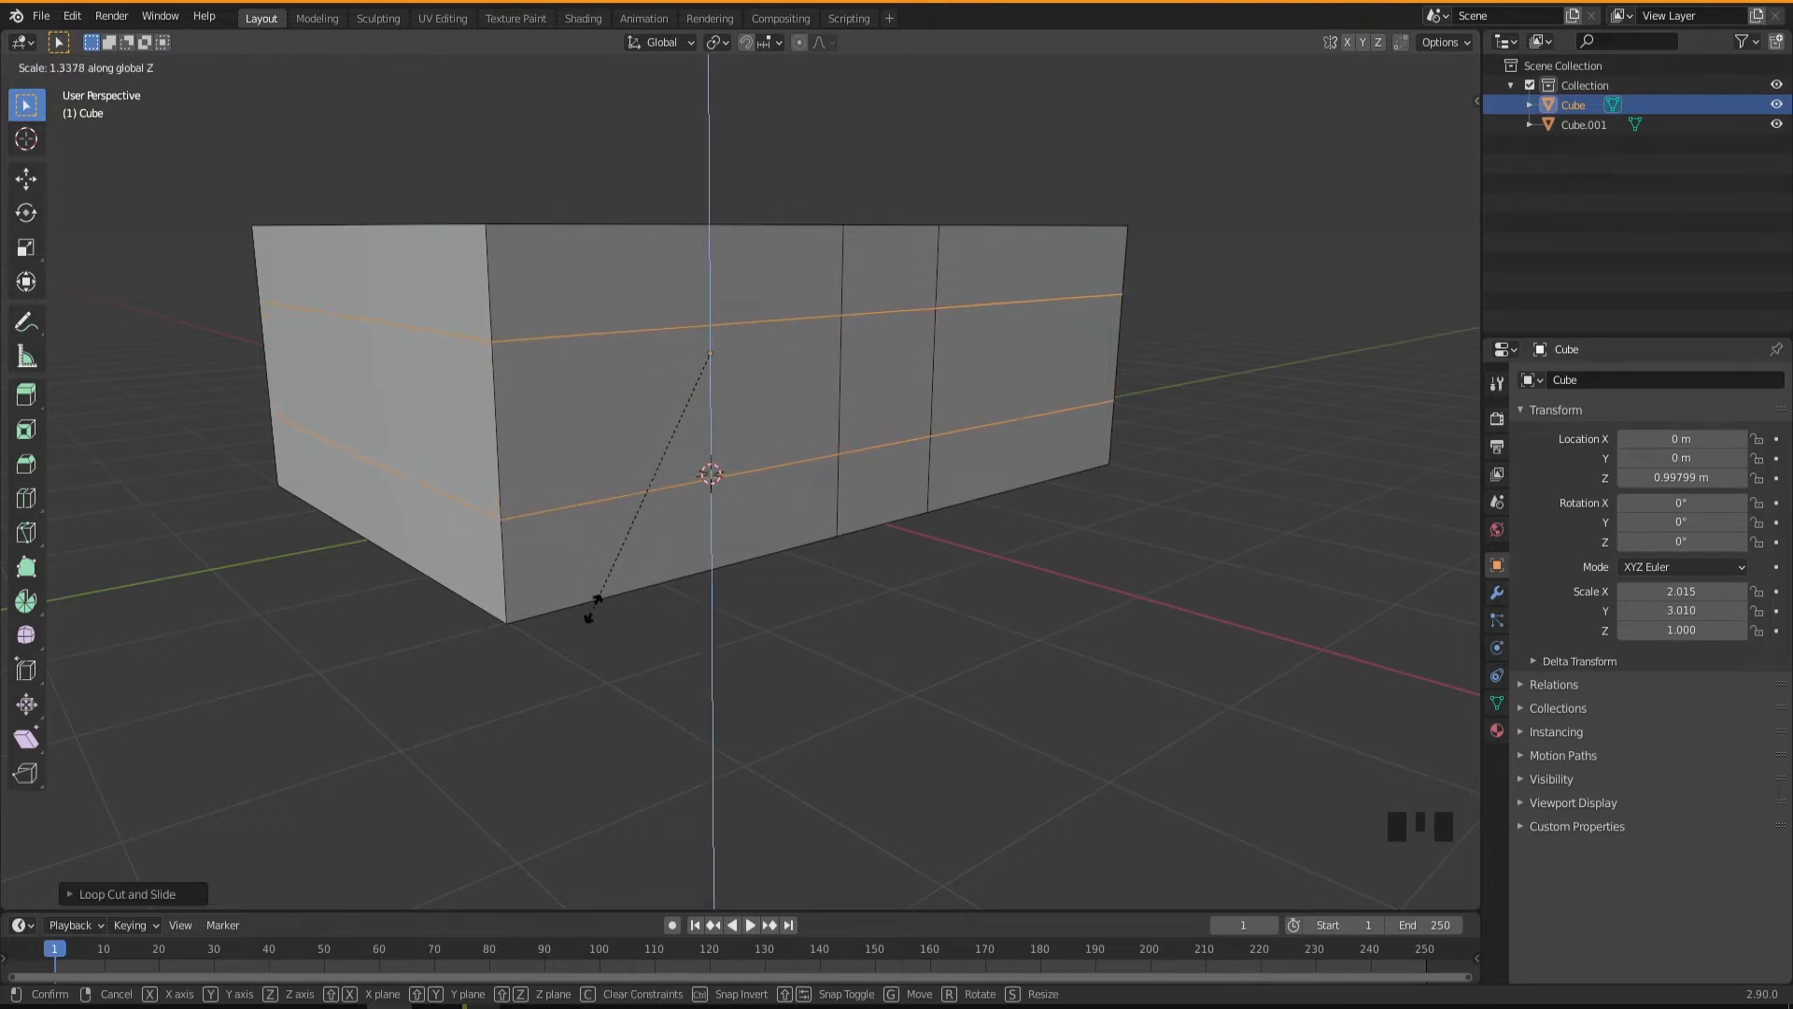
left_click(593, 607)
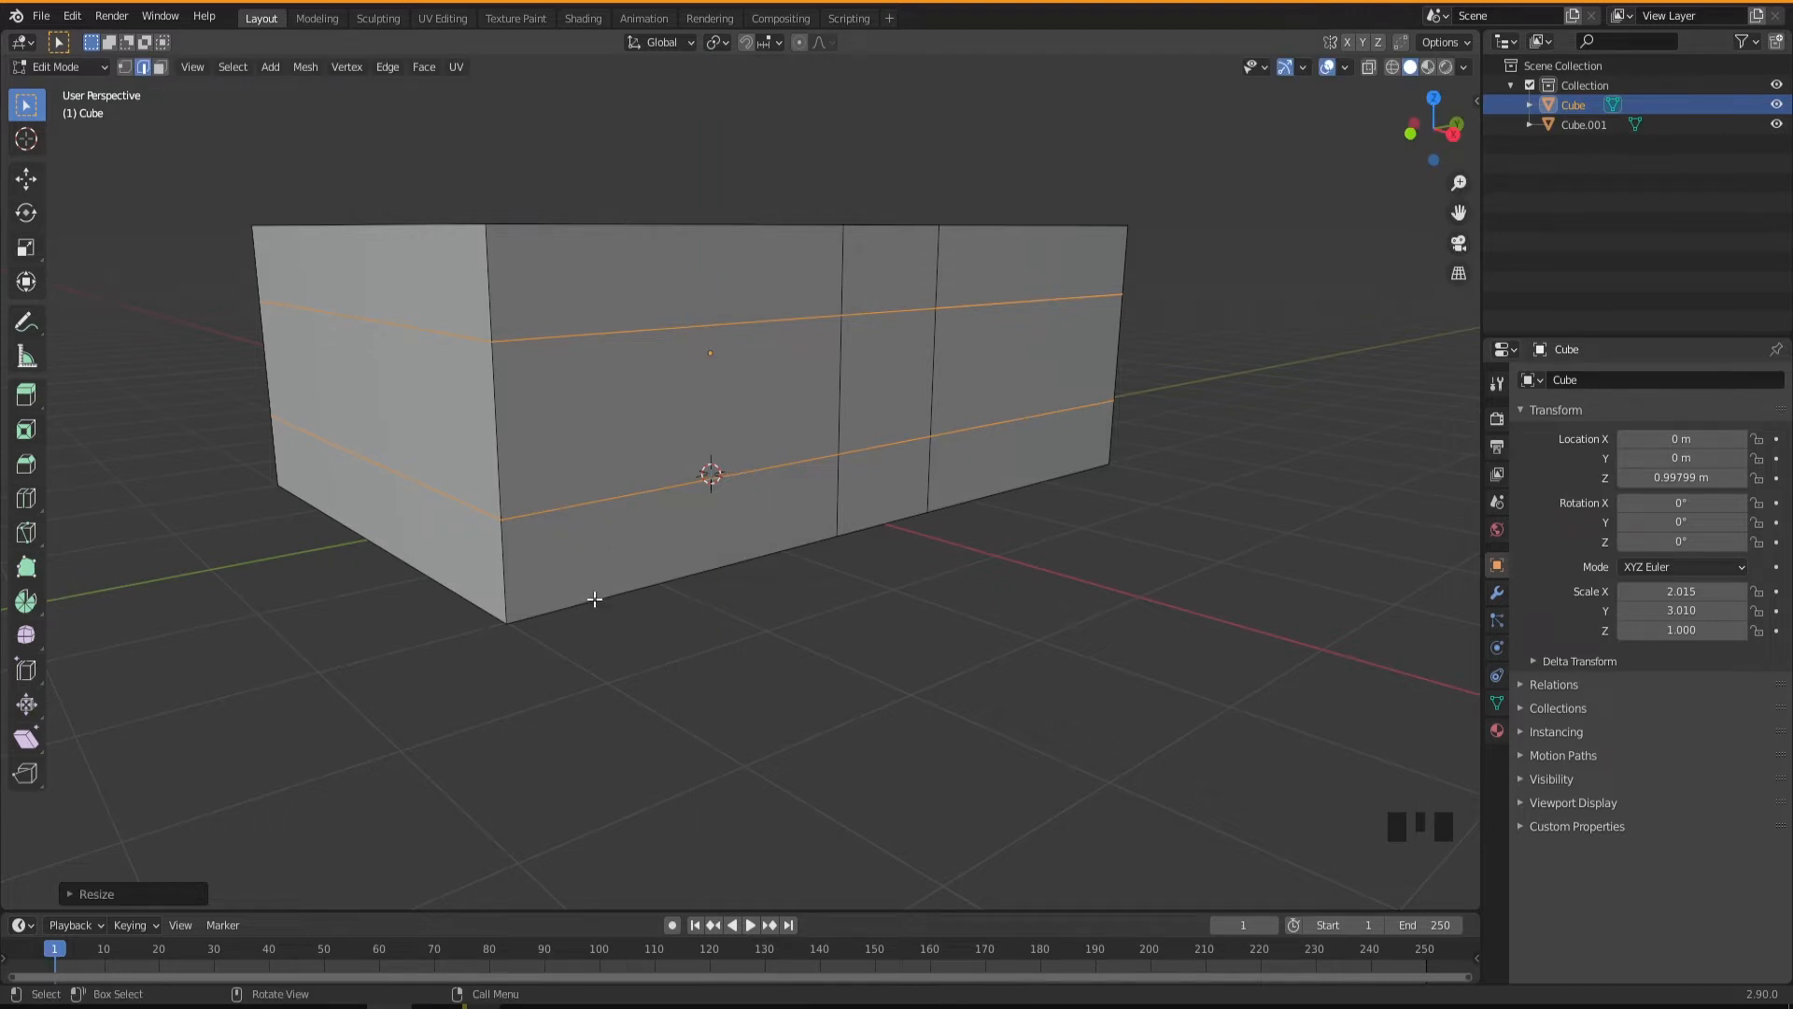
key("g")
key("z")
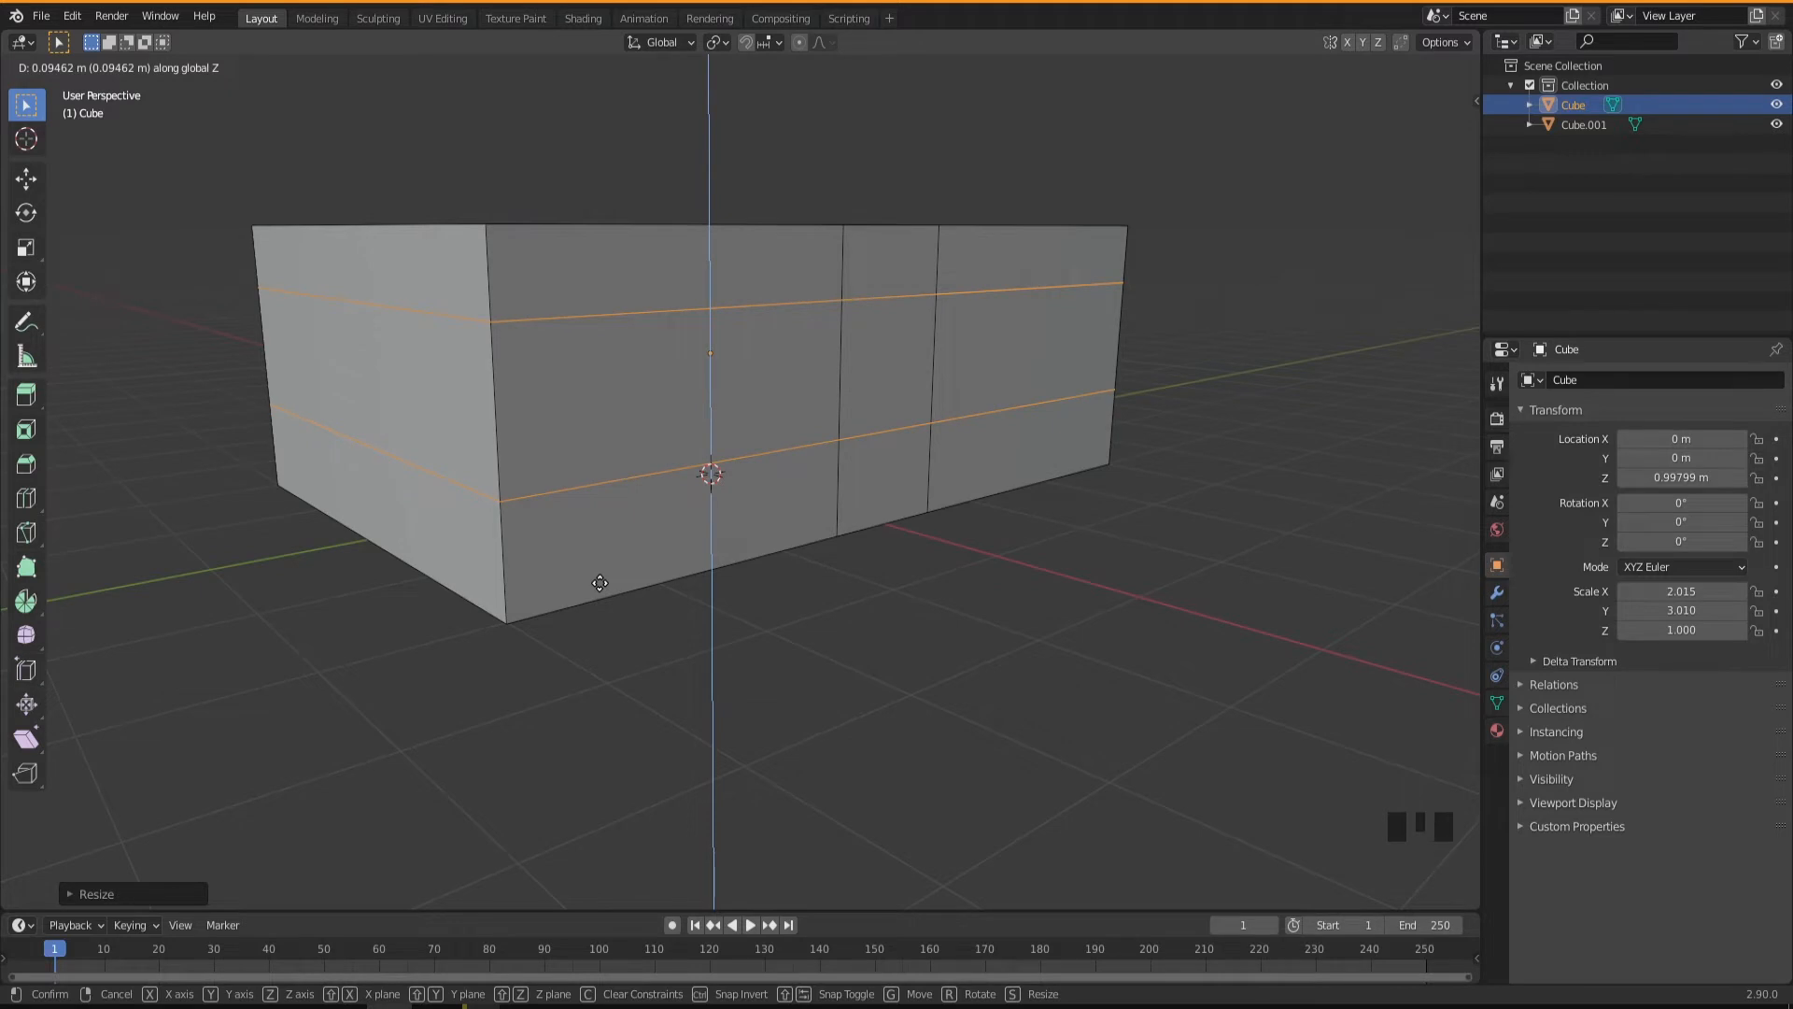
left_click(600, 584)
Dissolve the lower horizontal edge between the two vertical cuts on the long wall to form a full-height door panel.
mouse_move(621, 609)
middle_mouse_down()
mouse_move(577, 609)
mouse_move(629, 608)
middle_mouse_up()
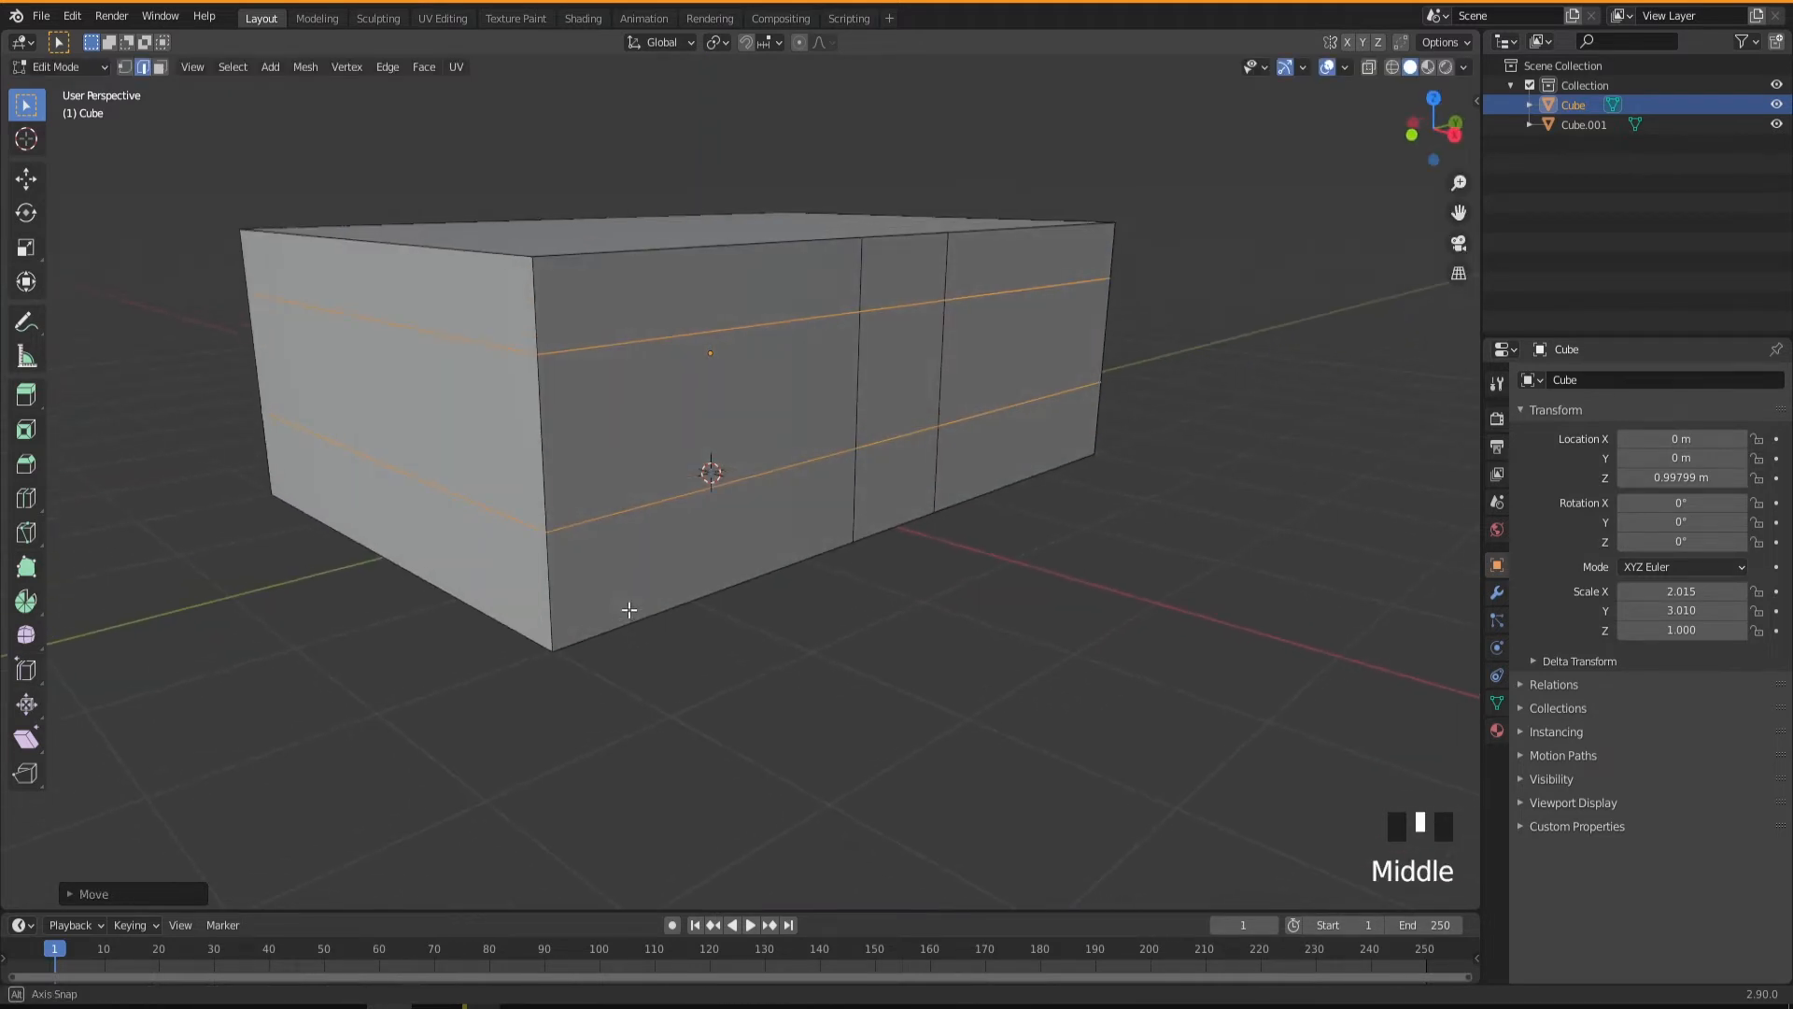
left_click(872, 432)
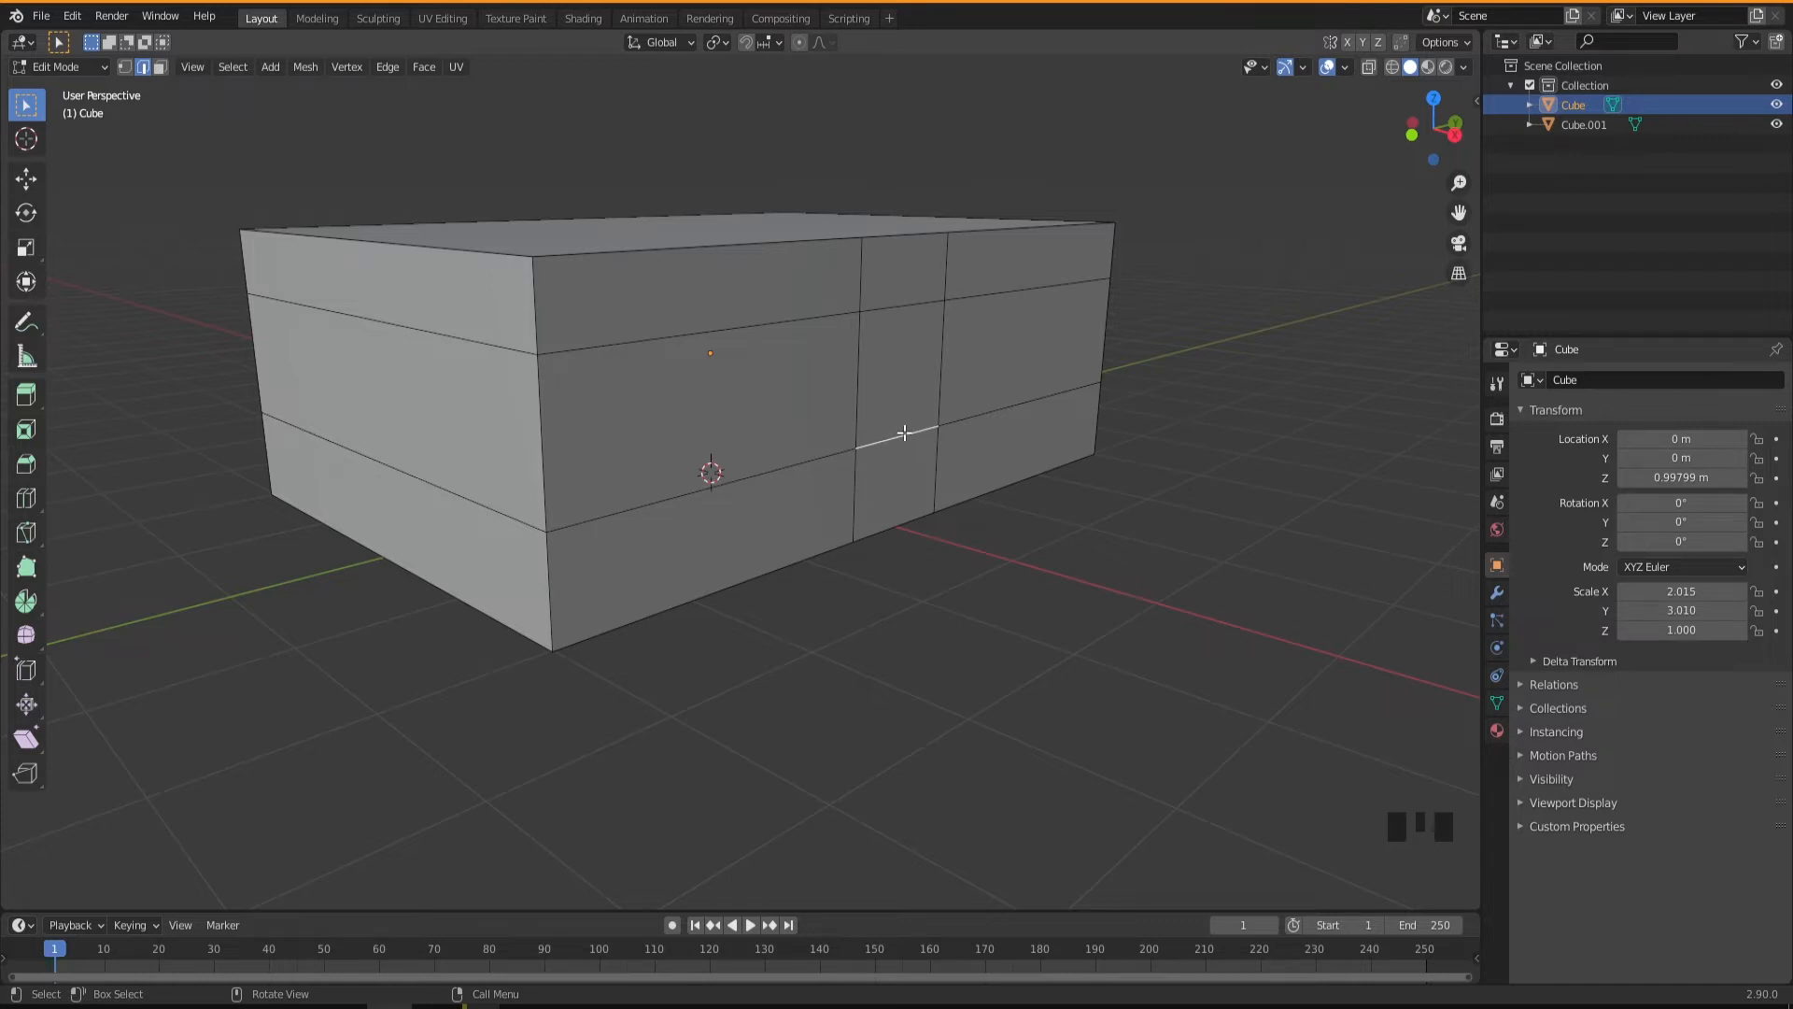
right_click_drag(898, 433, 842, 602)
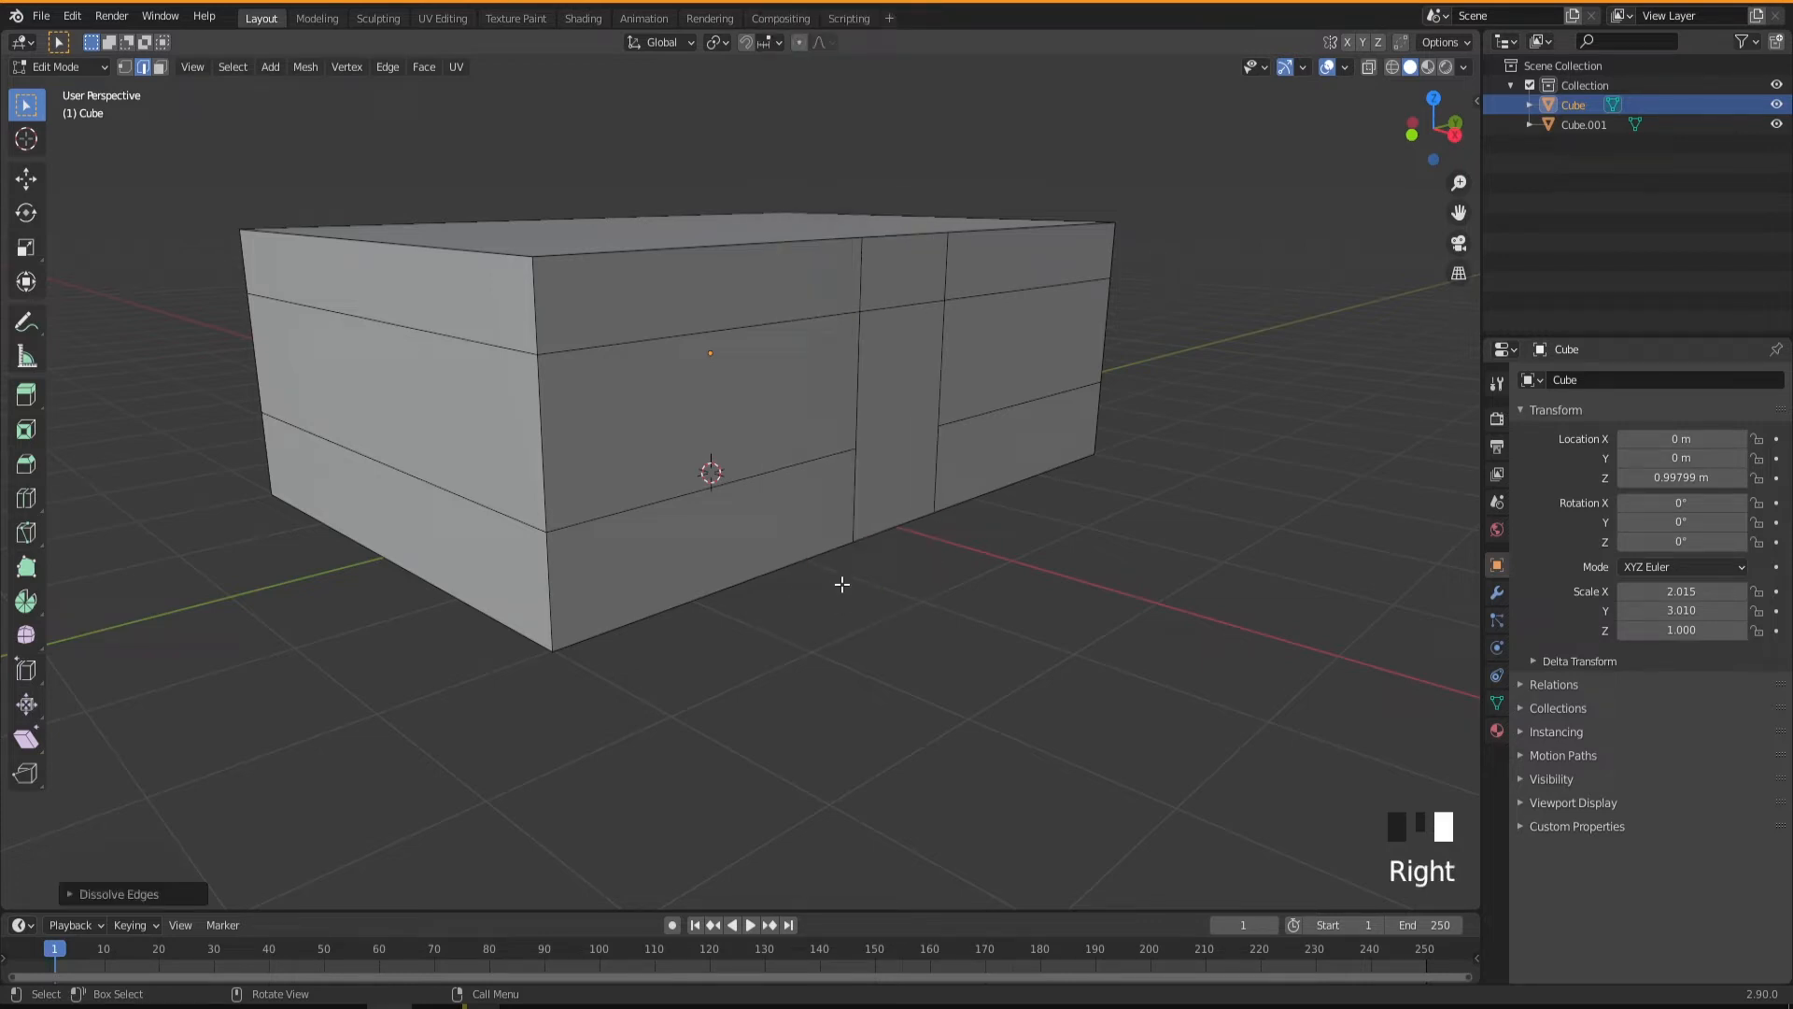
middle_click_drag(765, 505, 753, 501)
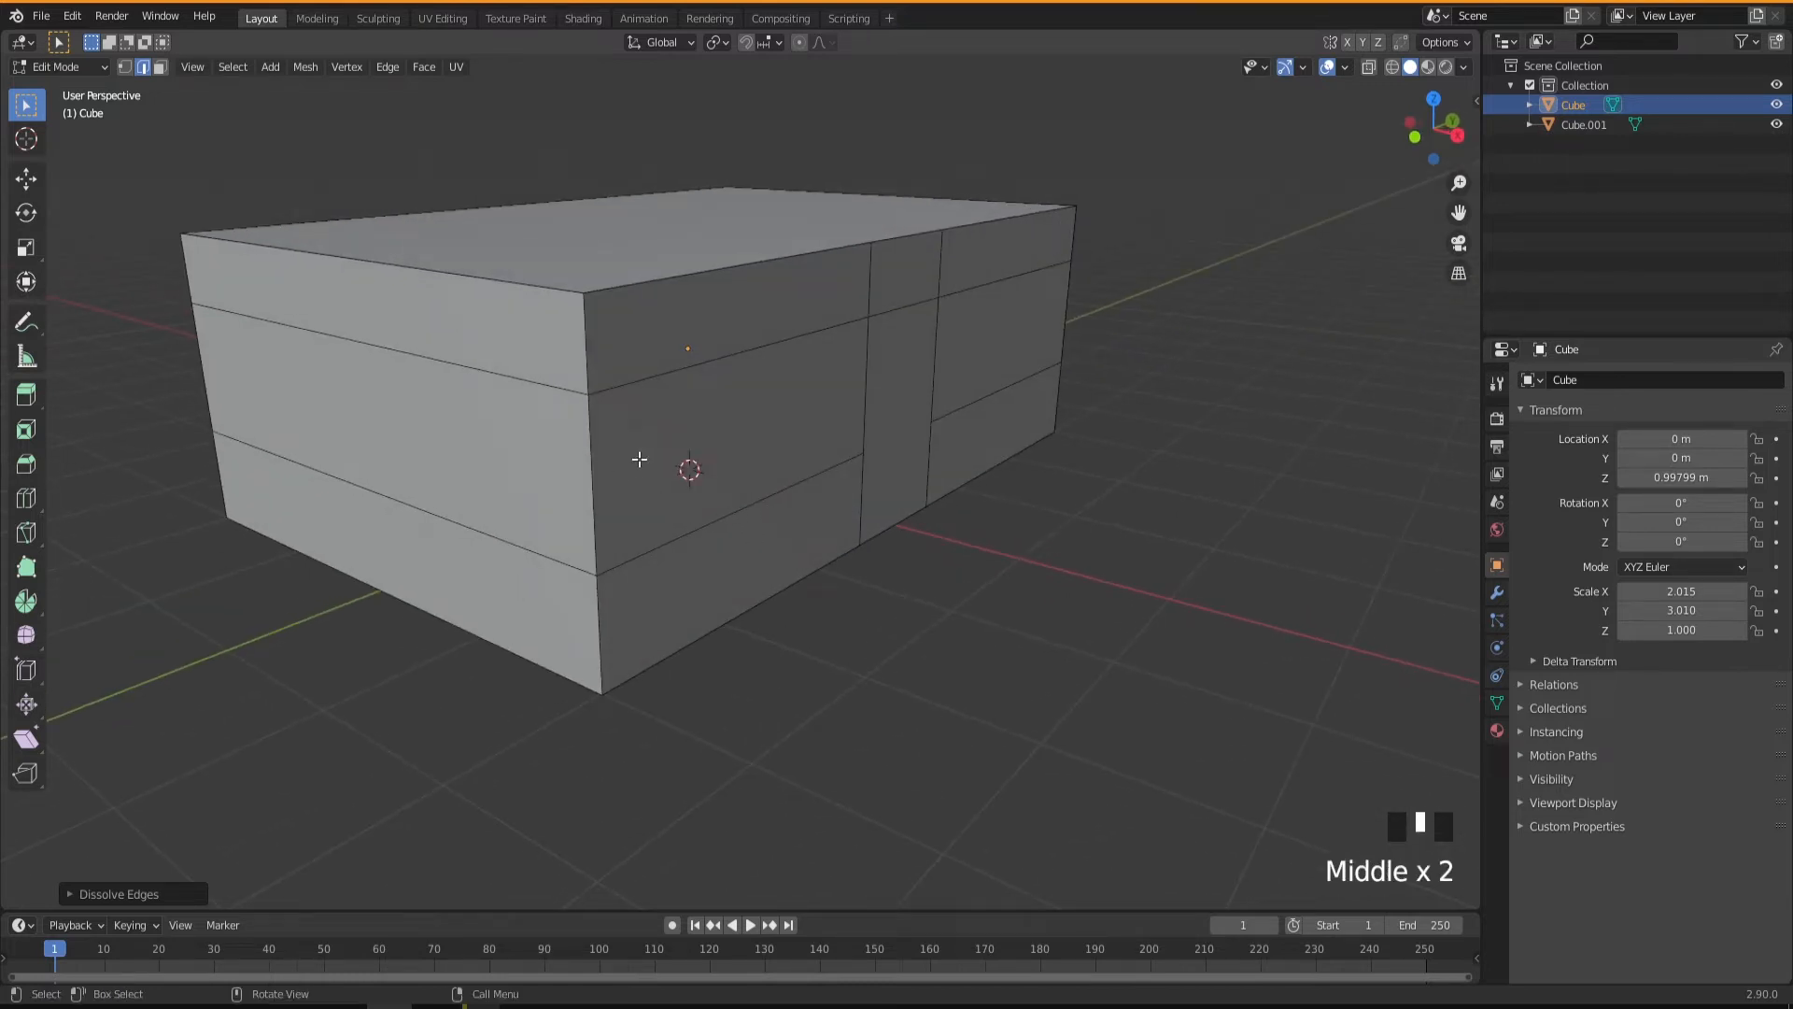
Bridge the two vertical edges of the long wall's middle band between the near corner and the door, using 2 cuts.
left_click(596, 475)
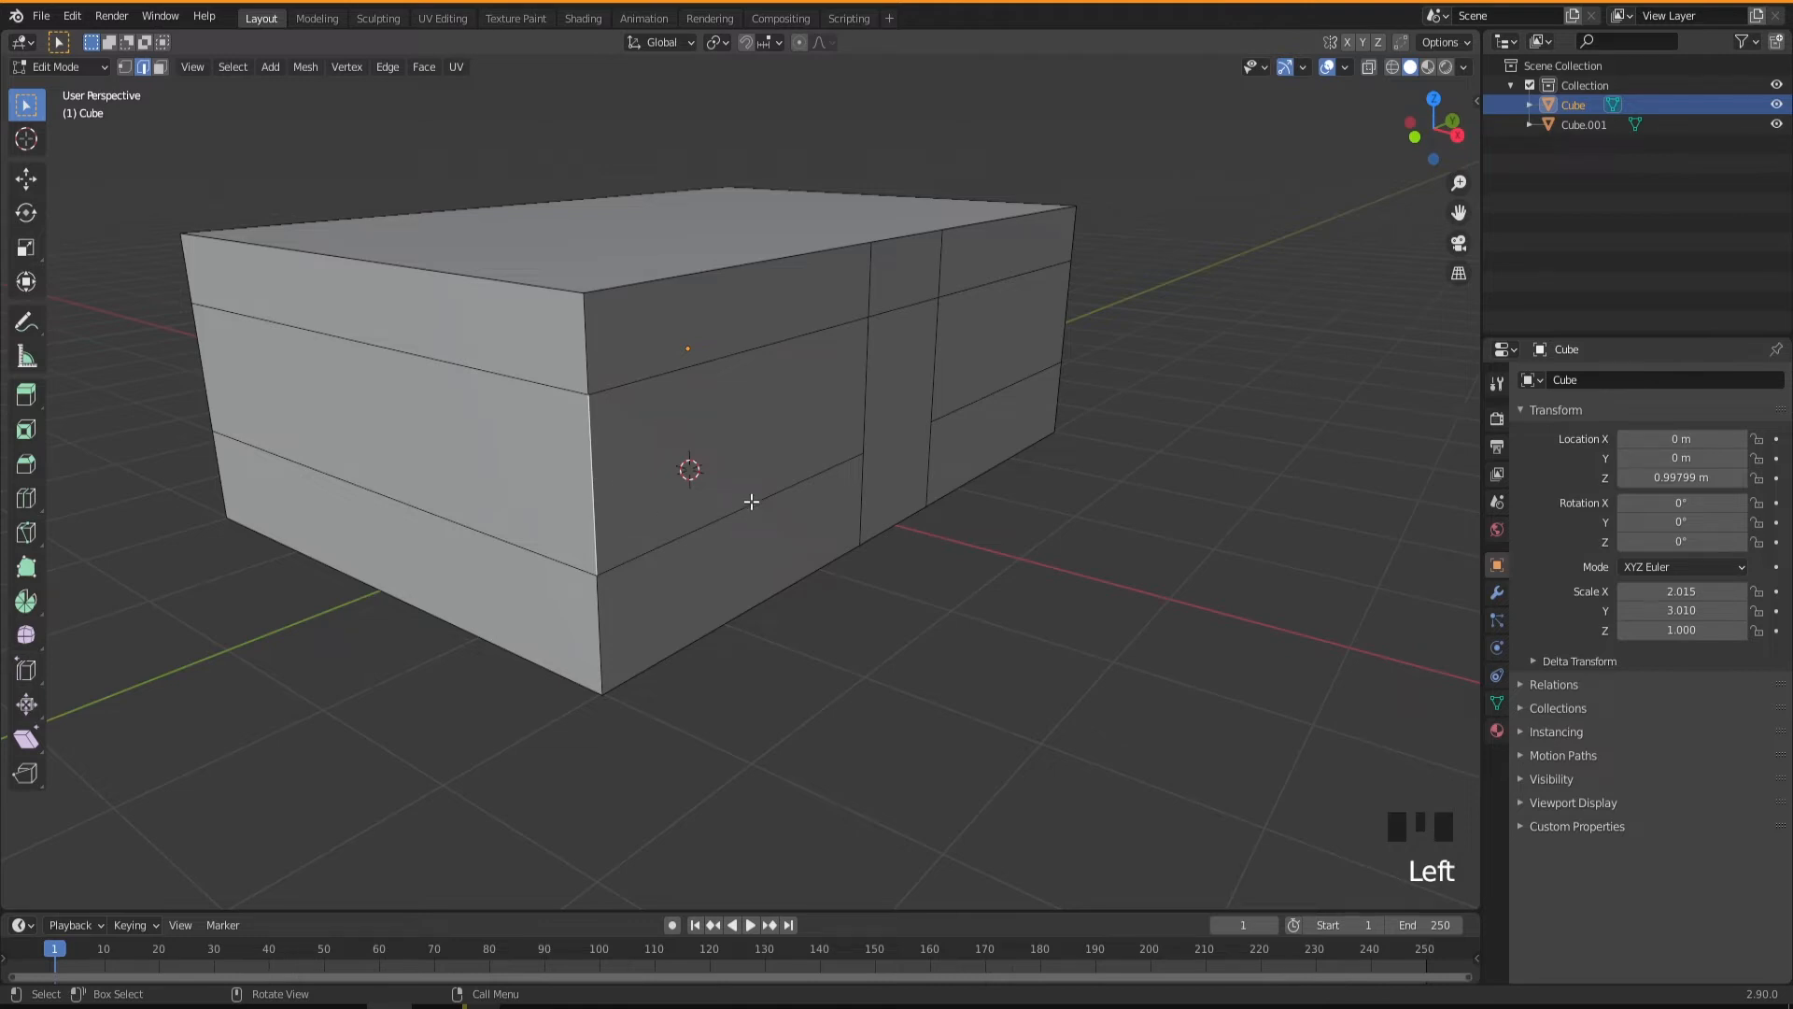
left_click(870, 392, "shift")
right_click(868, 392)
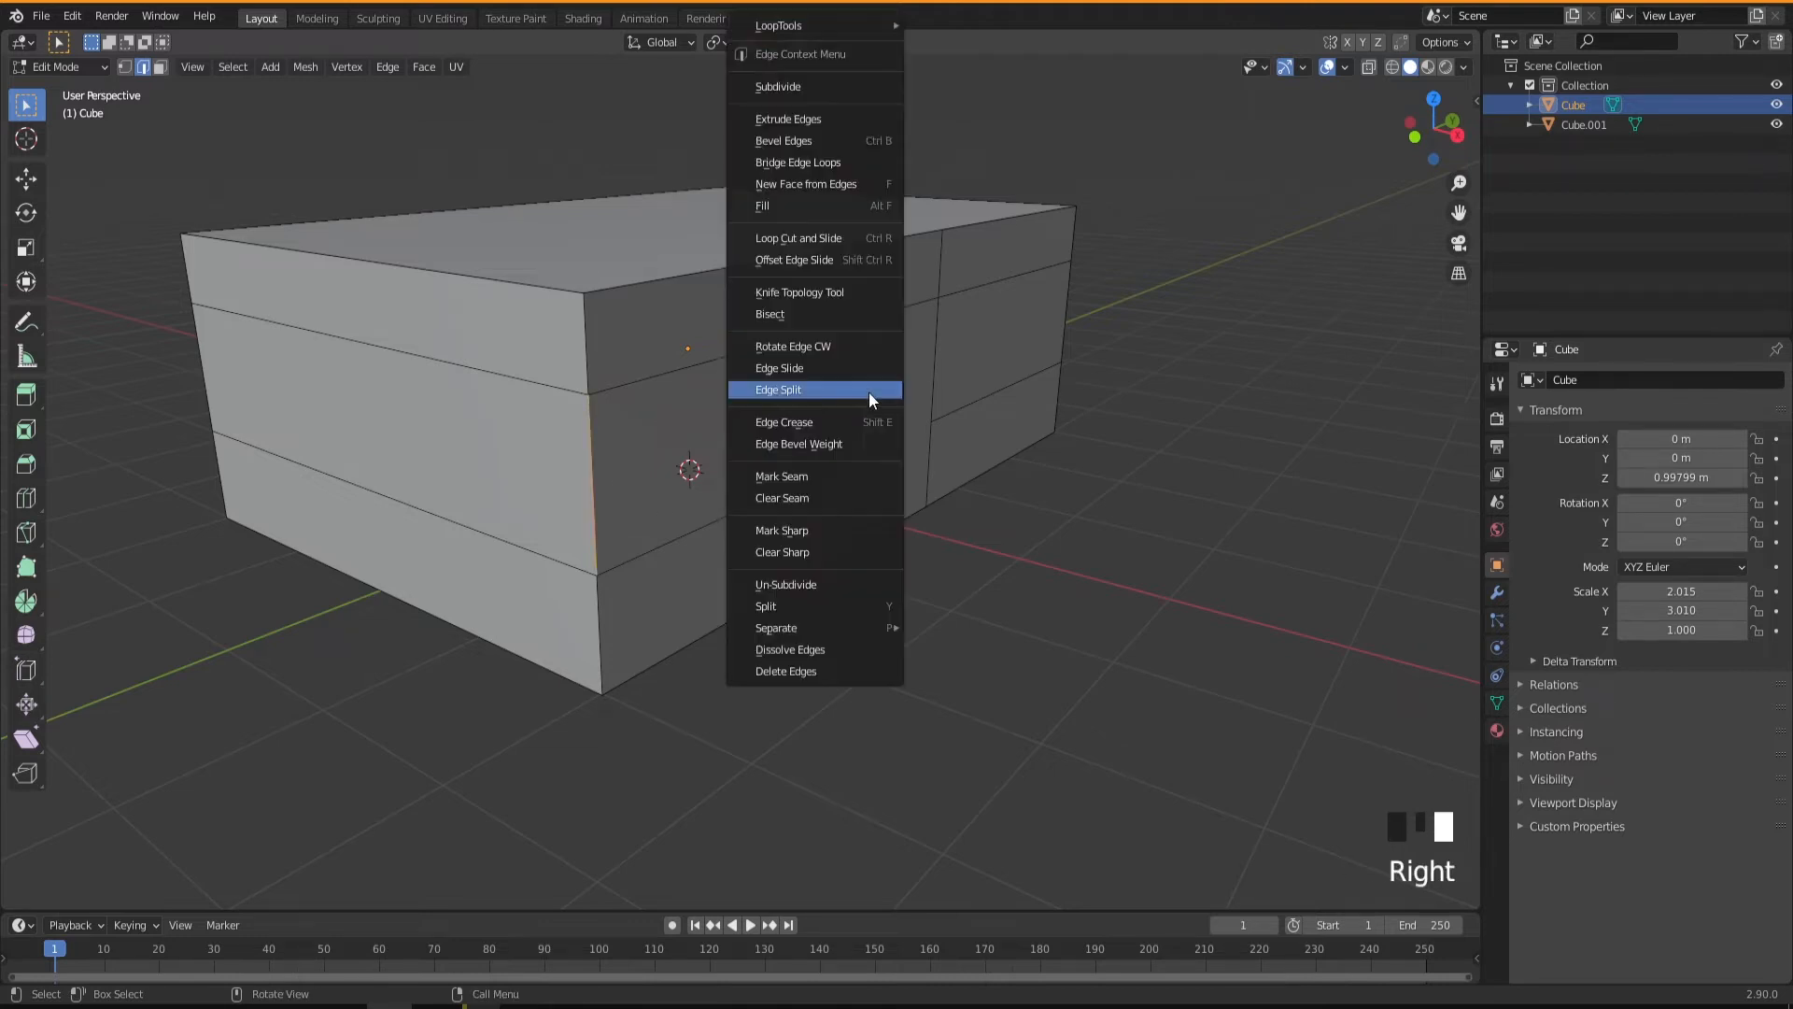
left_click(792, 166)
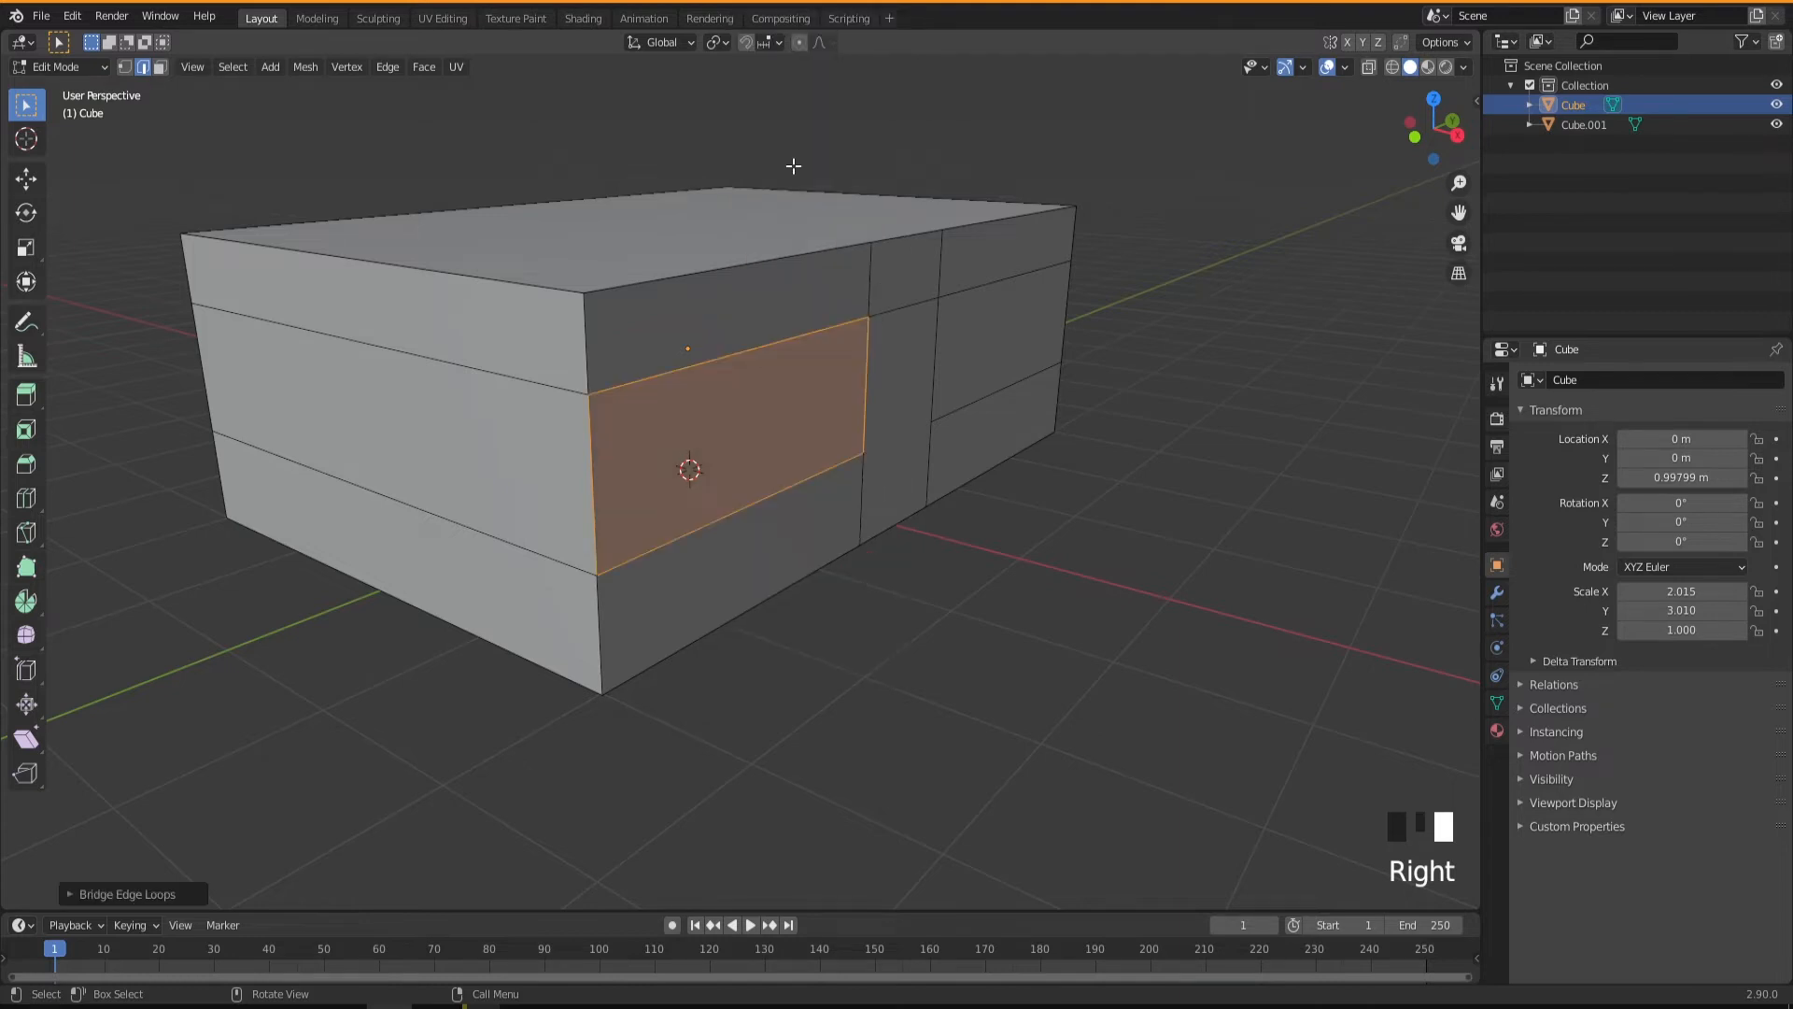
left_click(154, 893)
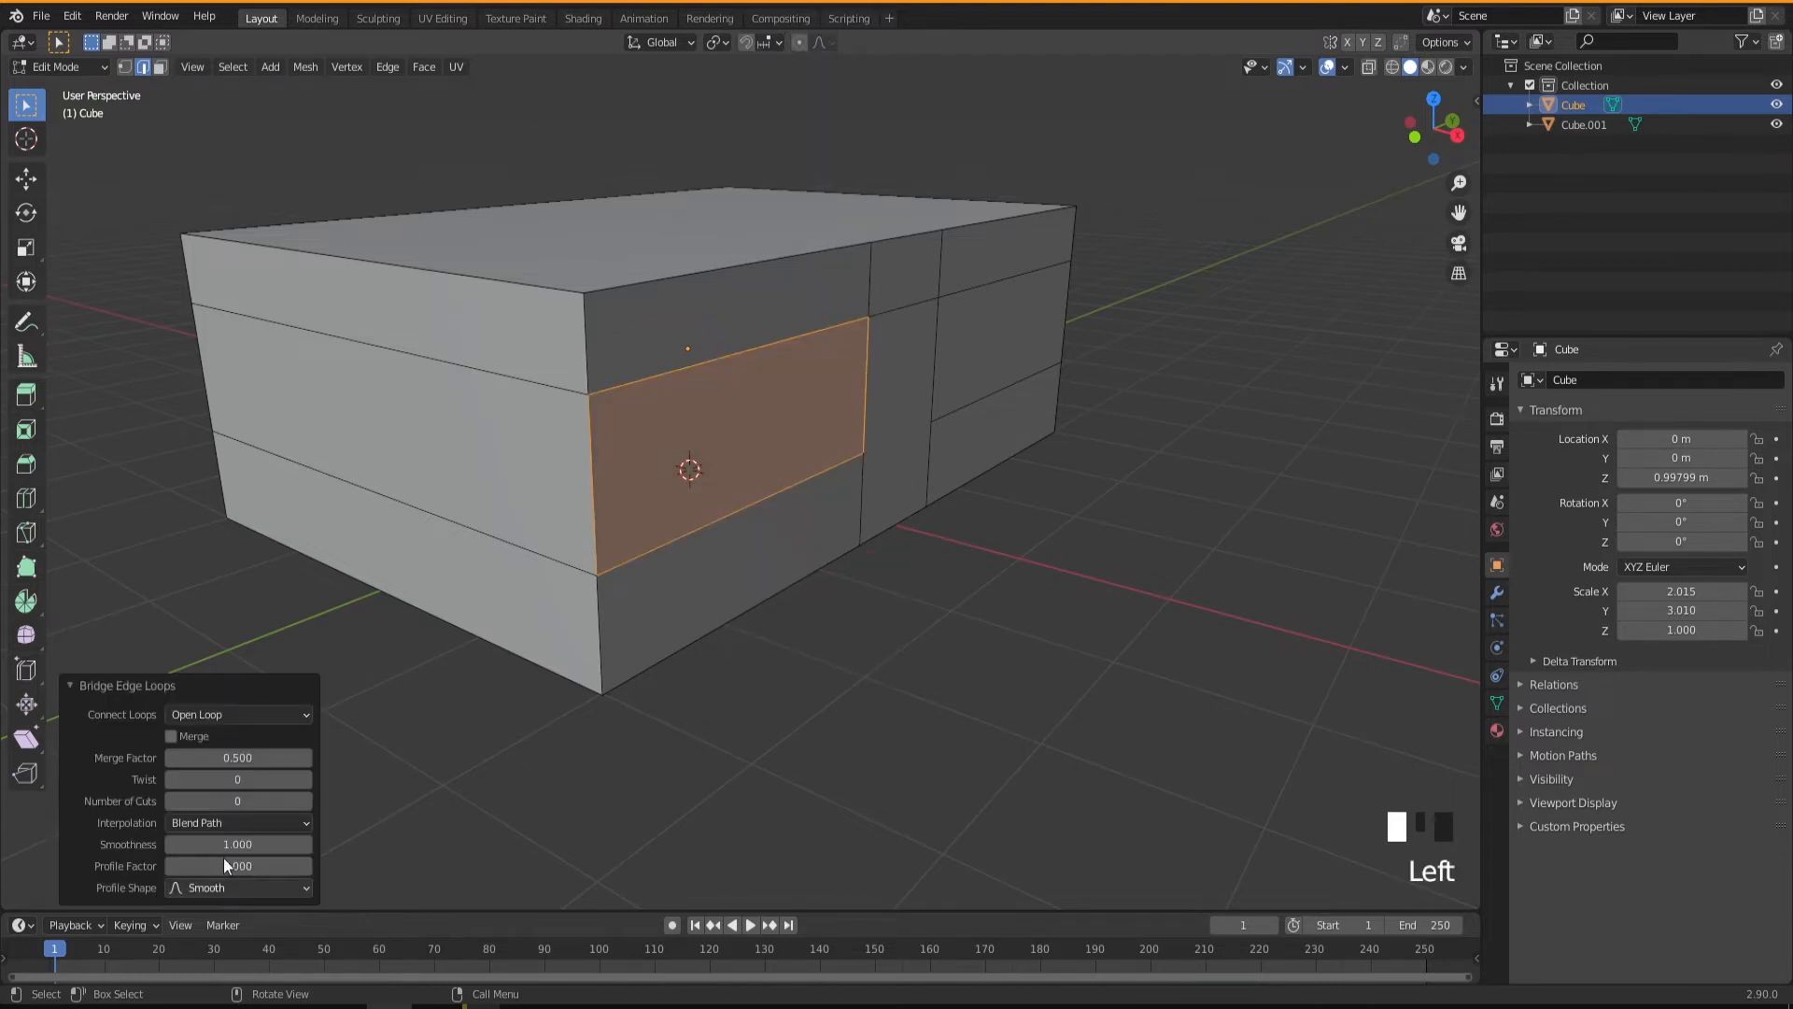
left_click(306, 800)
left_click(306, 799)
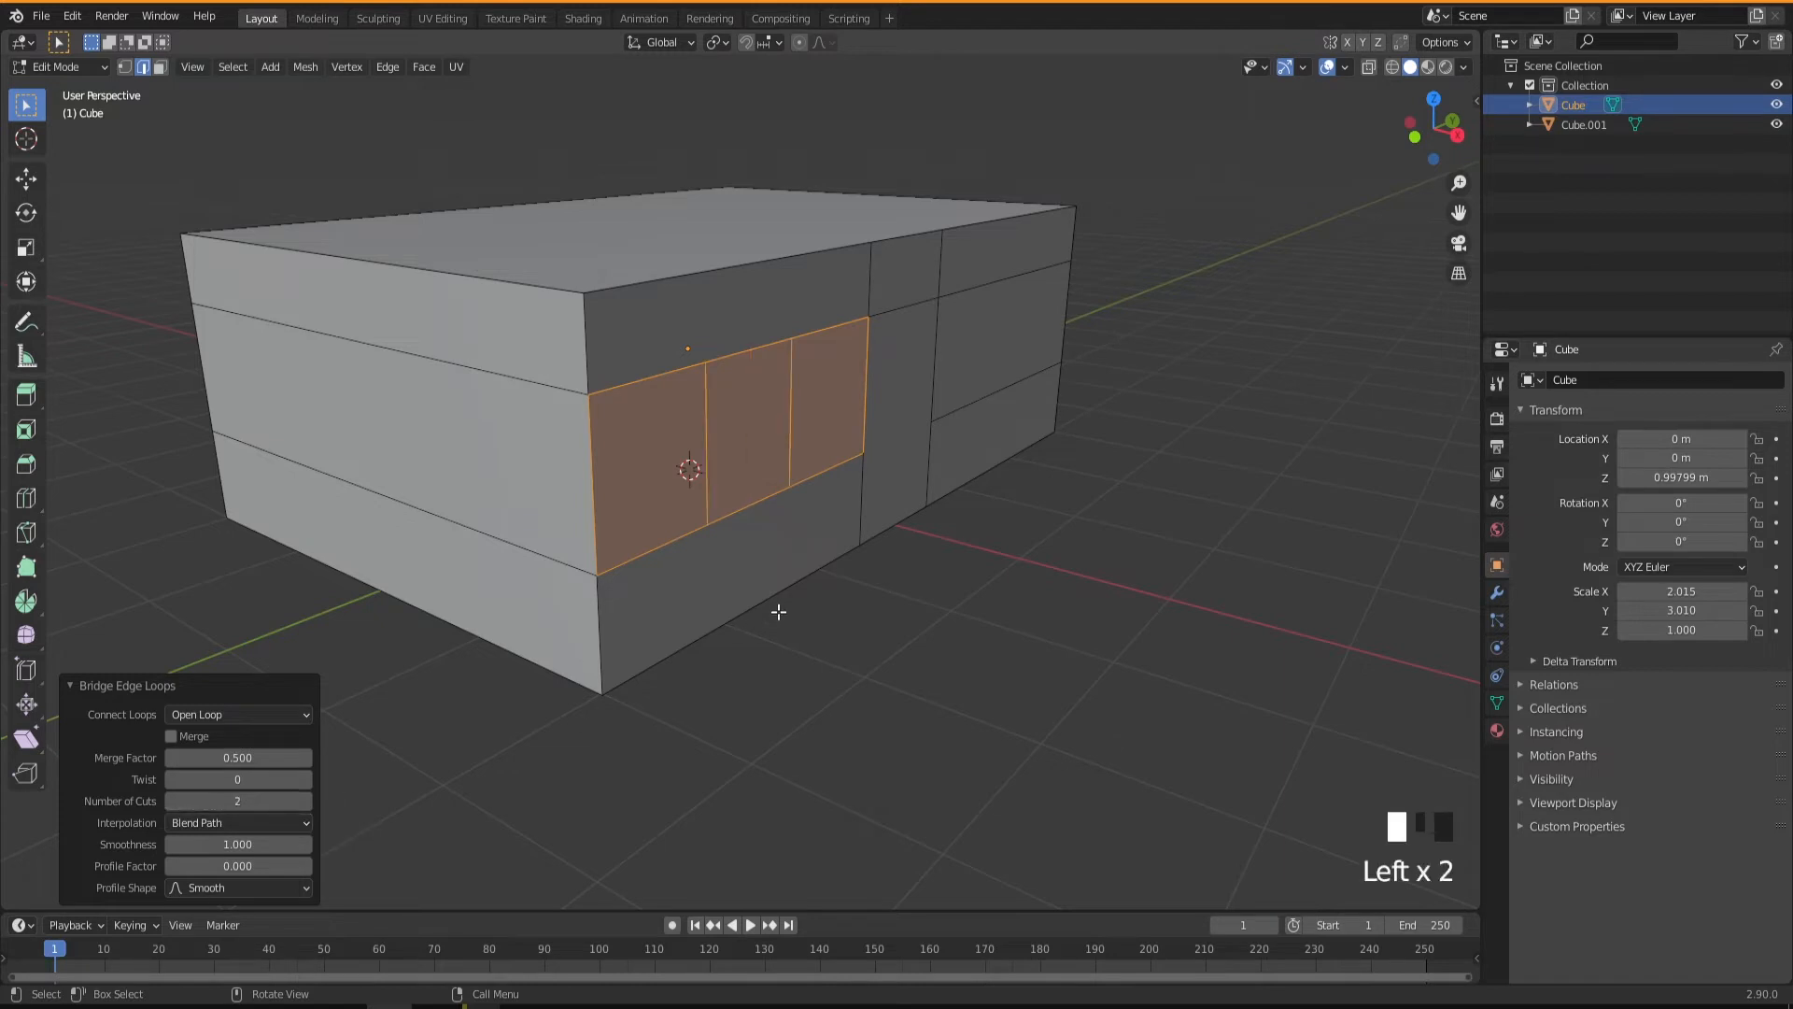
Bridge the two vertical edges of the middle band on the door's other side, again with 2 cuts.
left_click(826, 649)
middle_click_drag(798, 616, 675, 411)
middle_click_drag(1000, 514, 1038, 521)
left_click(1065, 402)
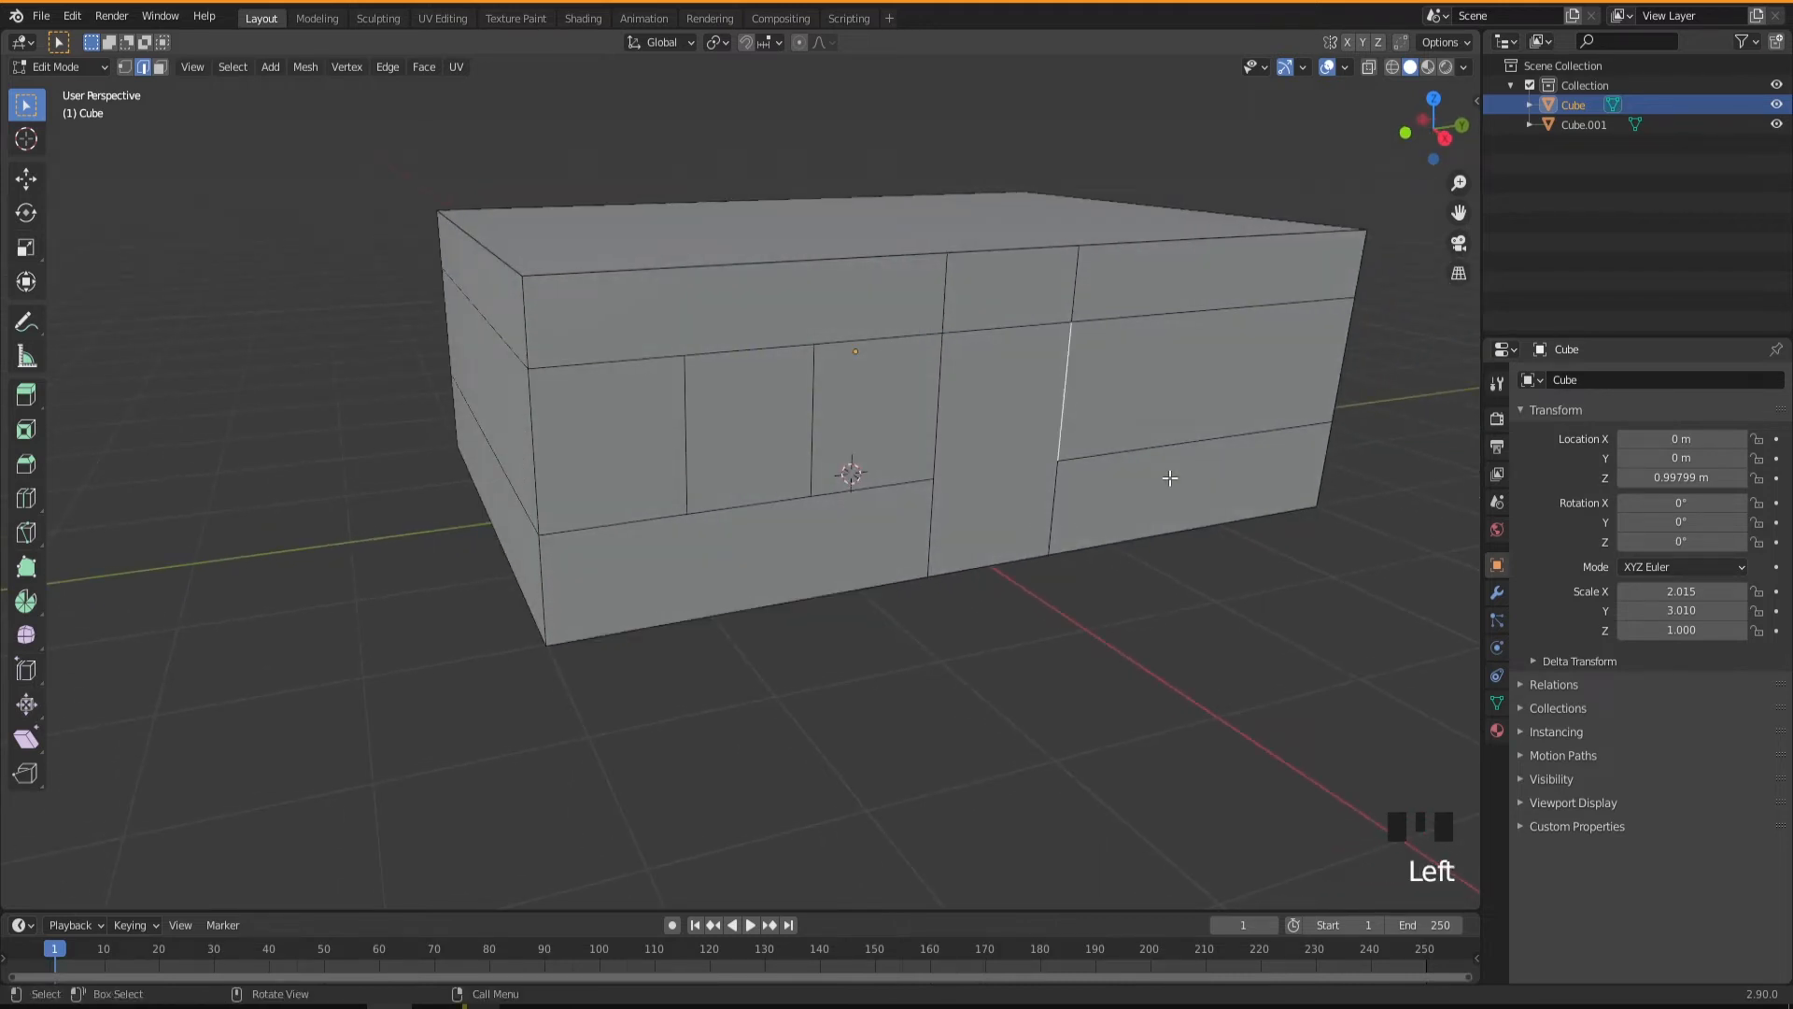
left_click(1342, 376, "shift")
right_click(1339, 375)
left_click(1337, 375)
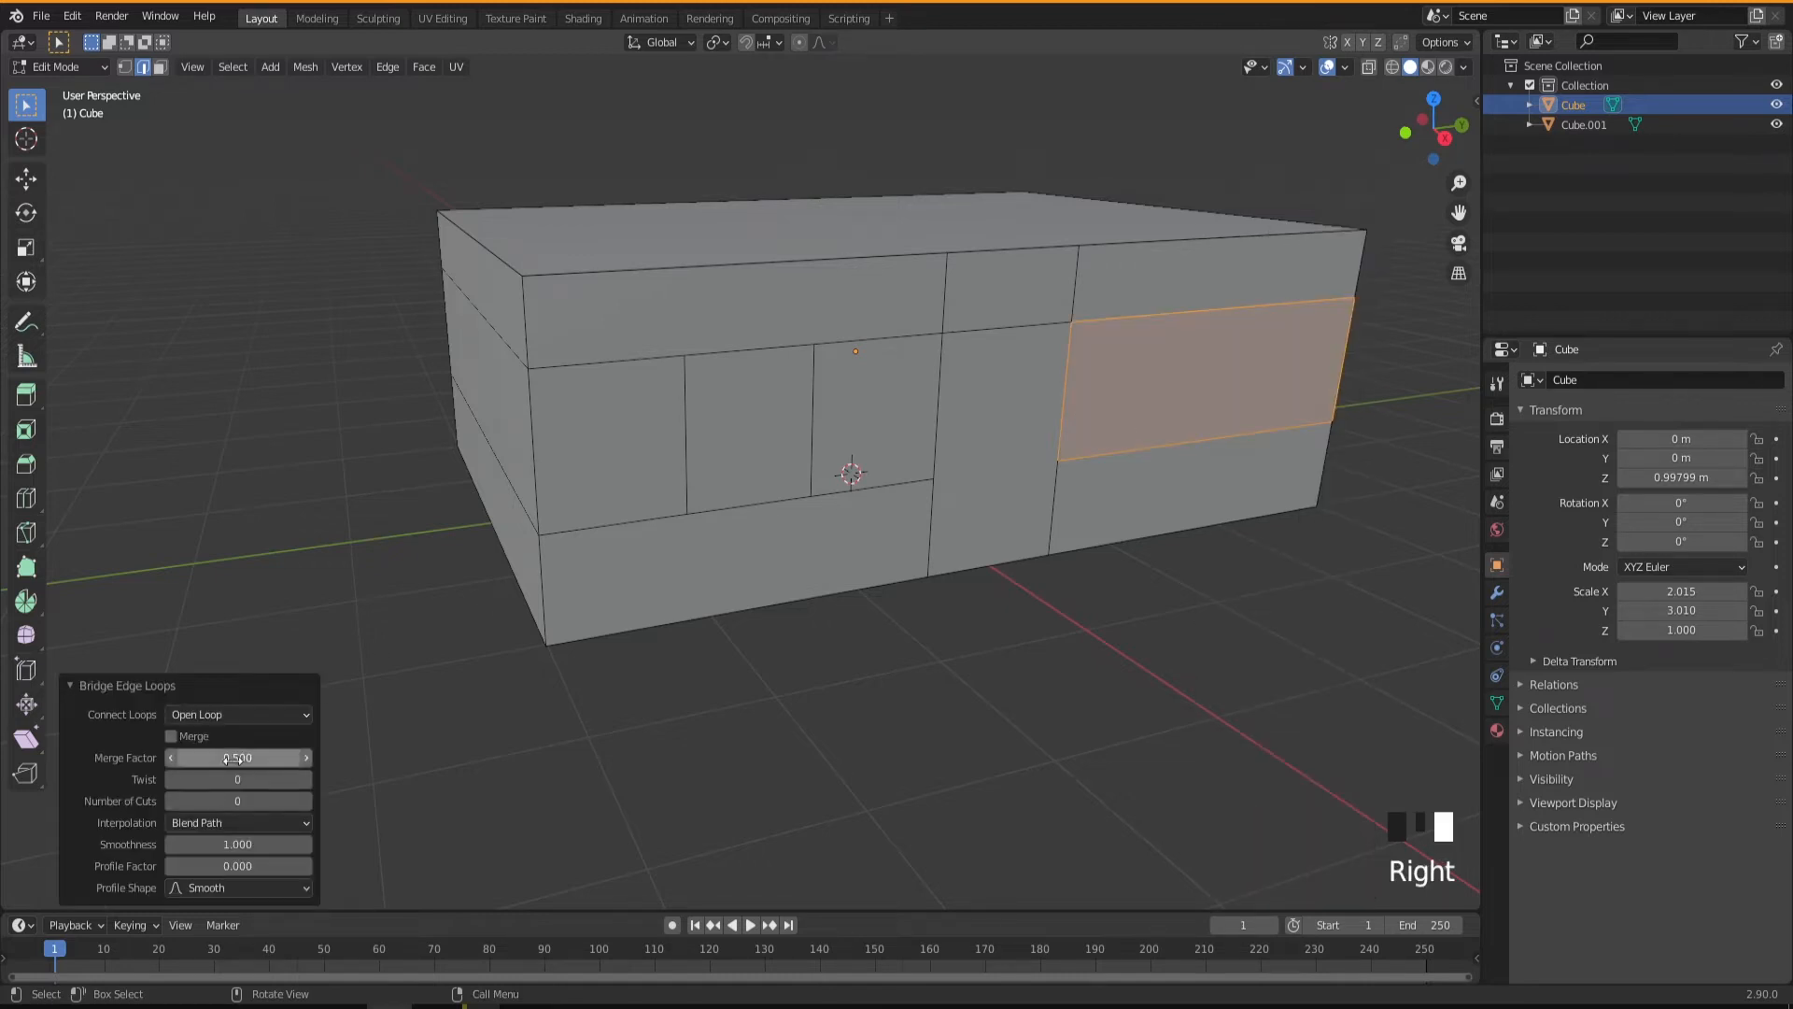
Bridge the two corner edges of the short wall's middle band with 2 cuts.
left_click(913, 672)
middle_click_drag(912, 672, 332, 383)
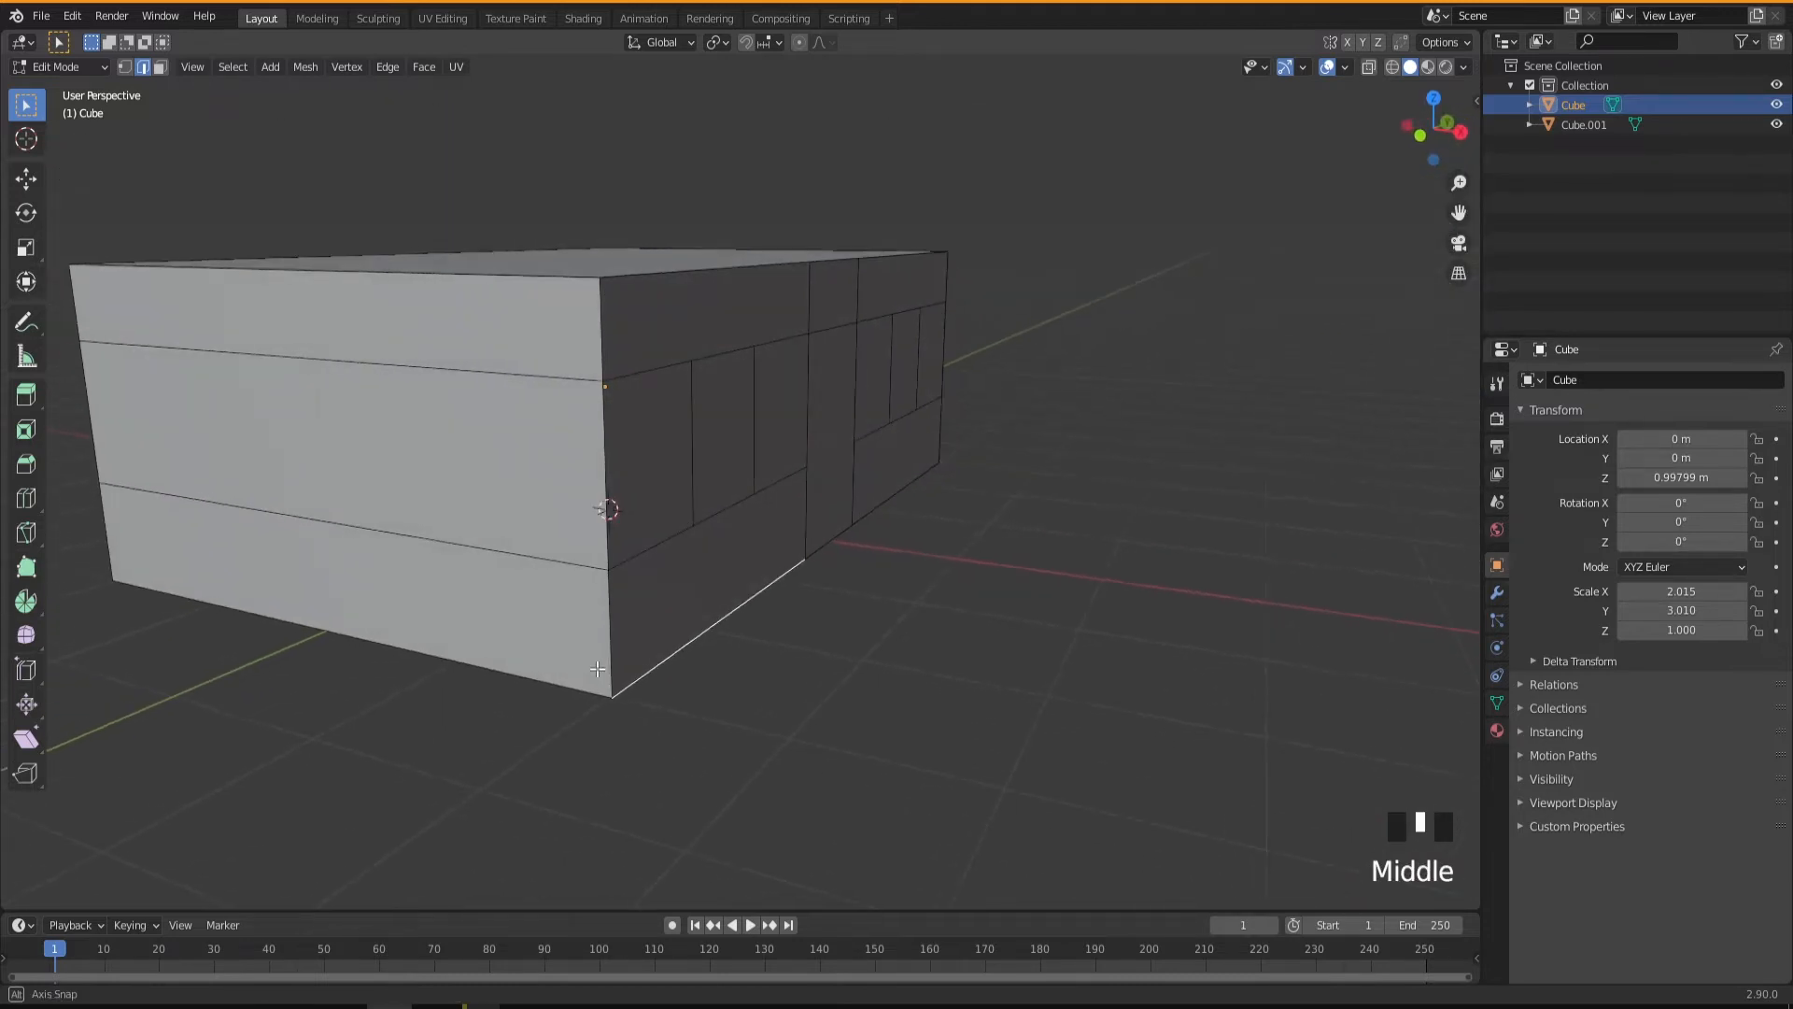
left_click(84, 421)
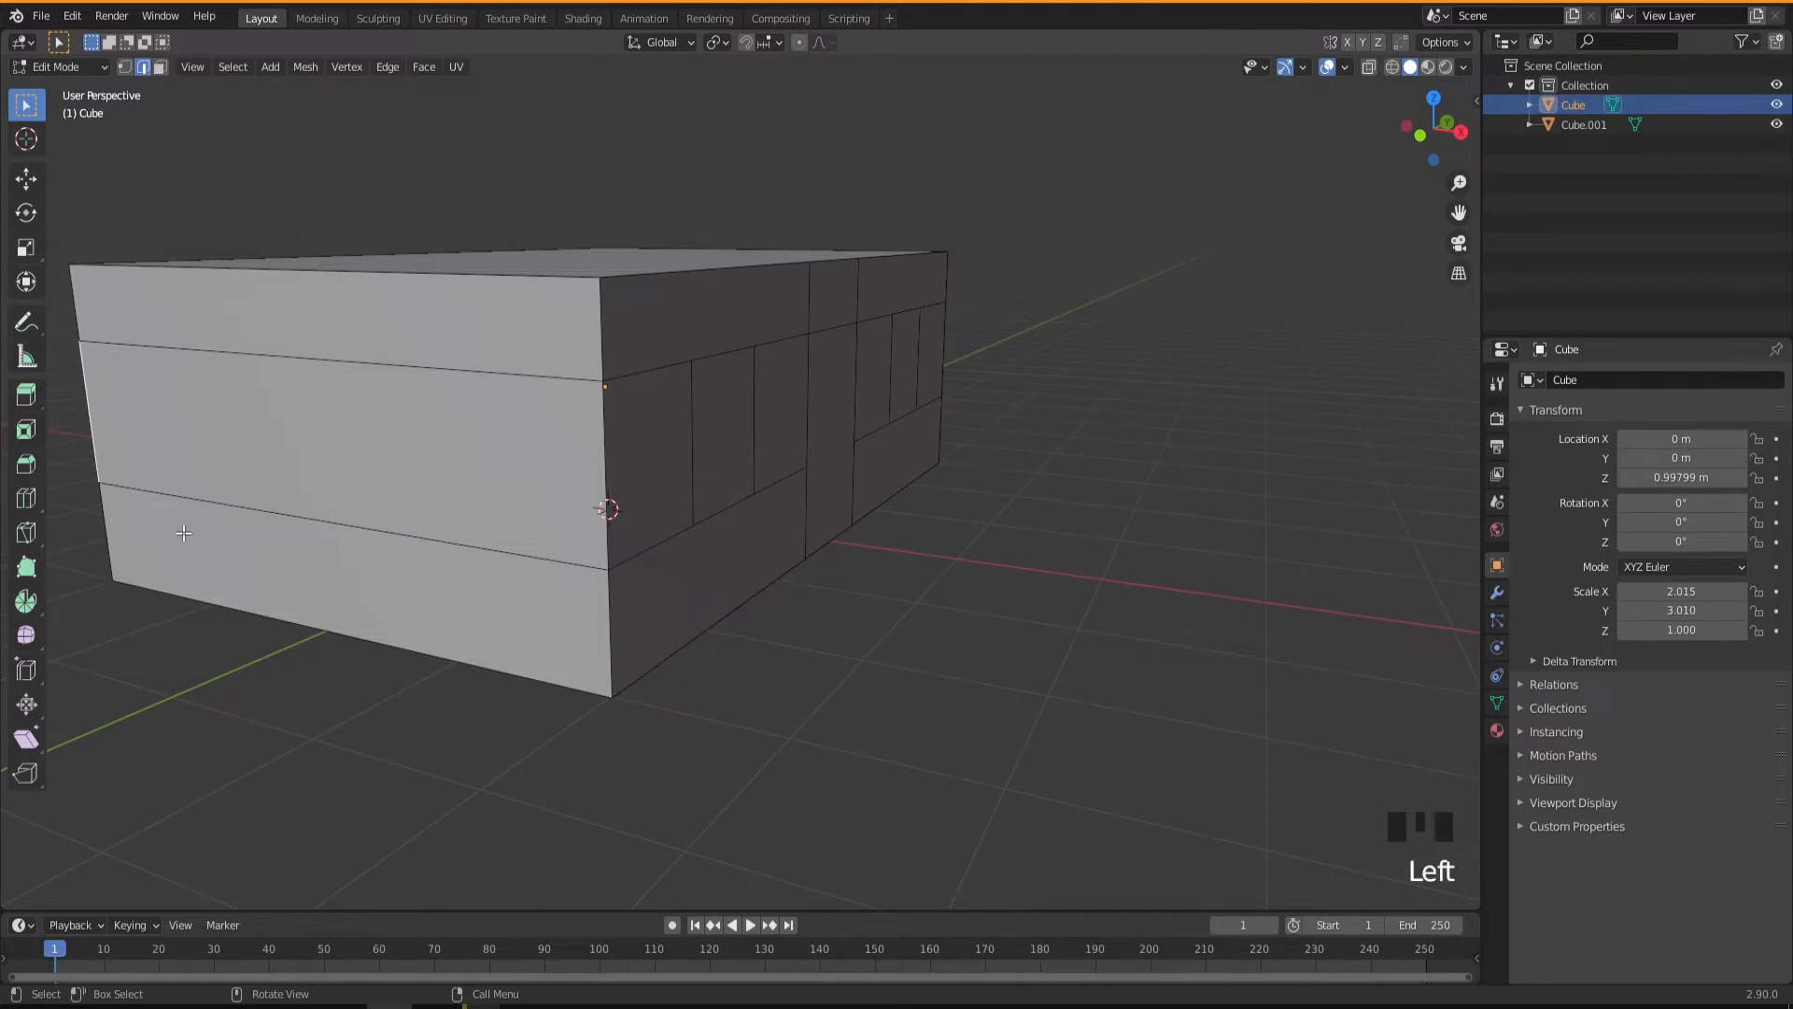
left_click(603, 470, "shift")
right_click(603, 470)
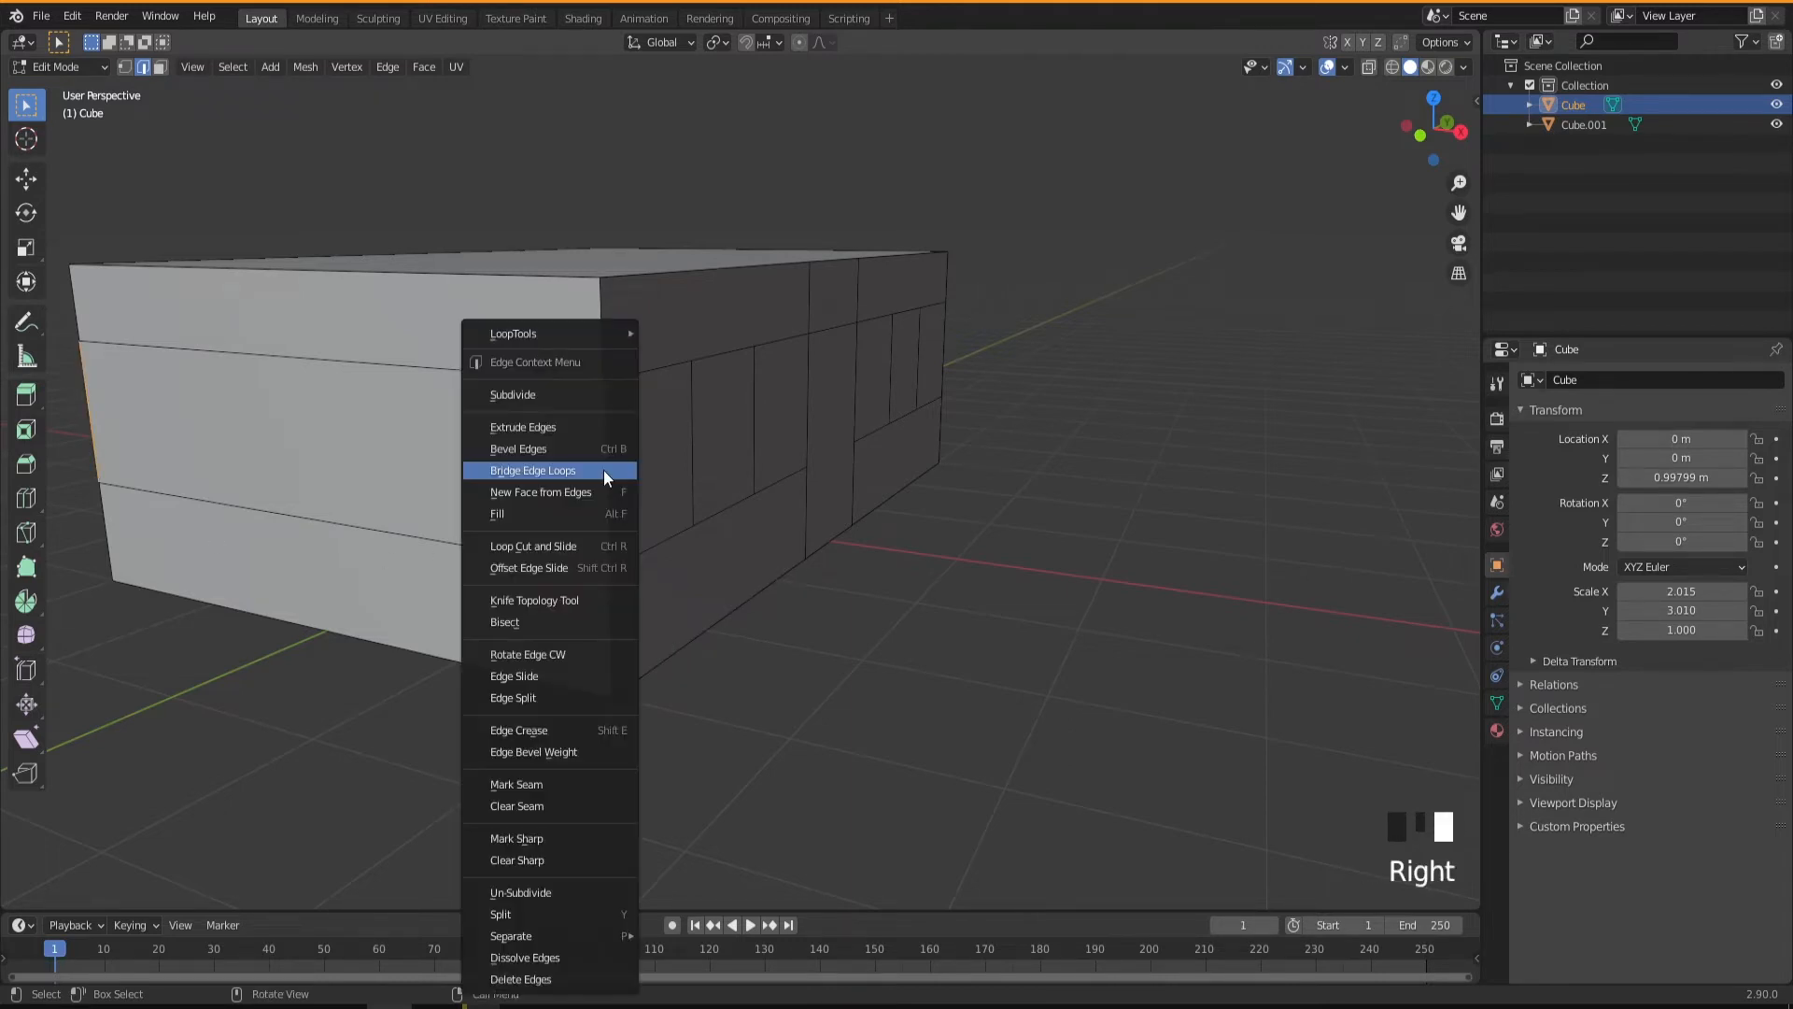
left_click(603, 468)
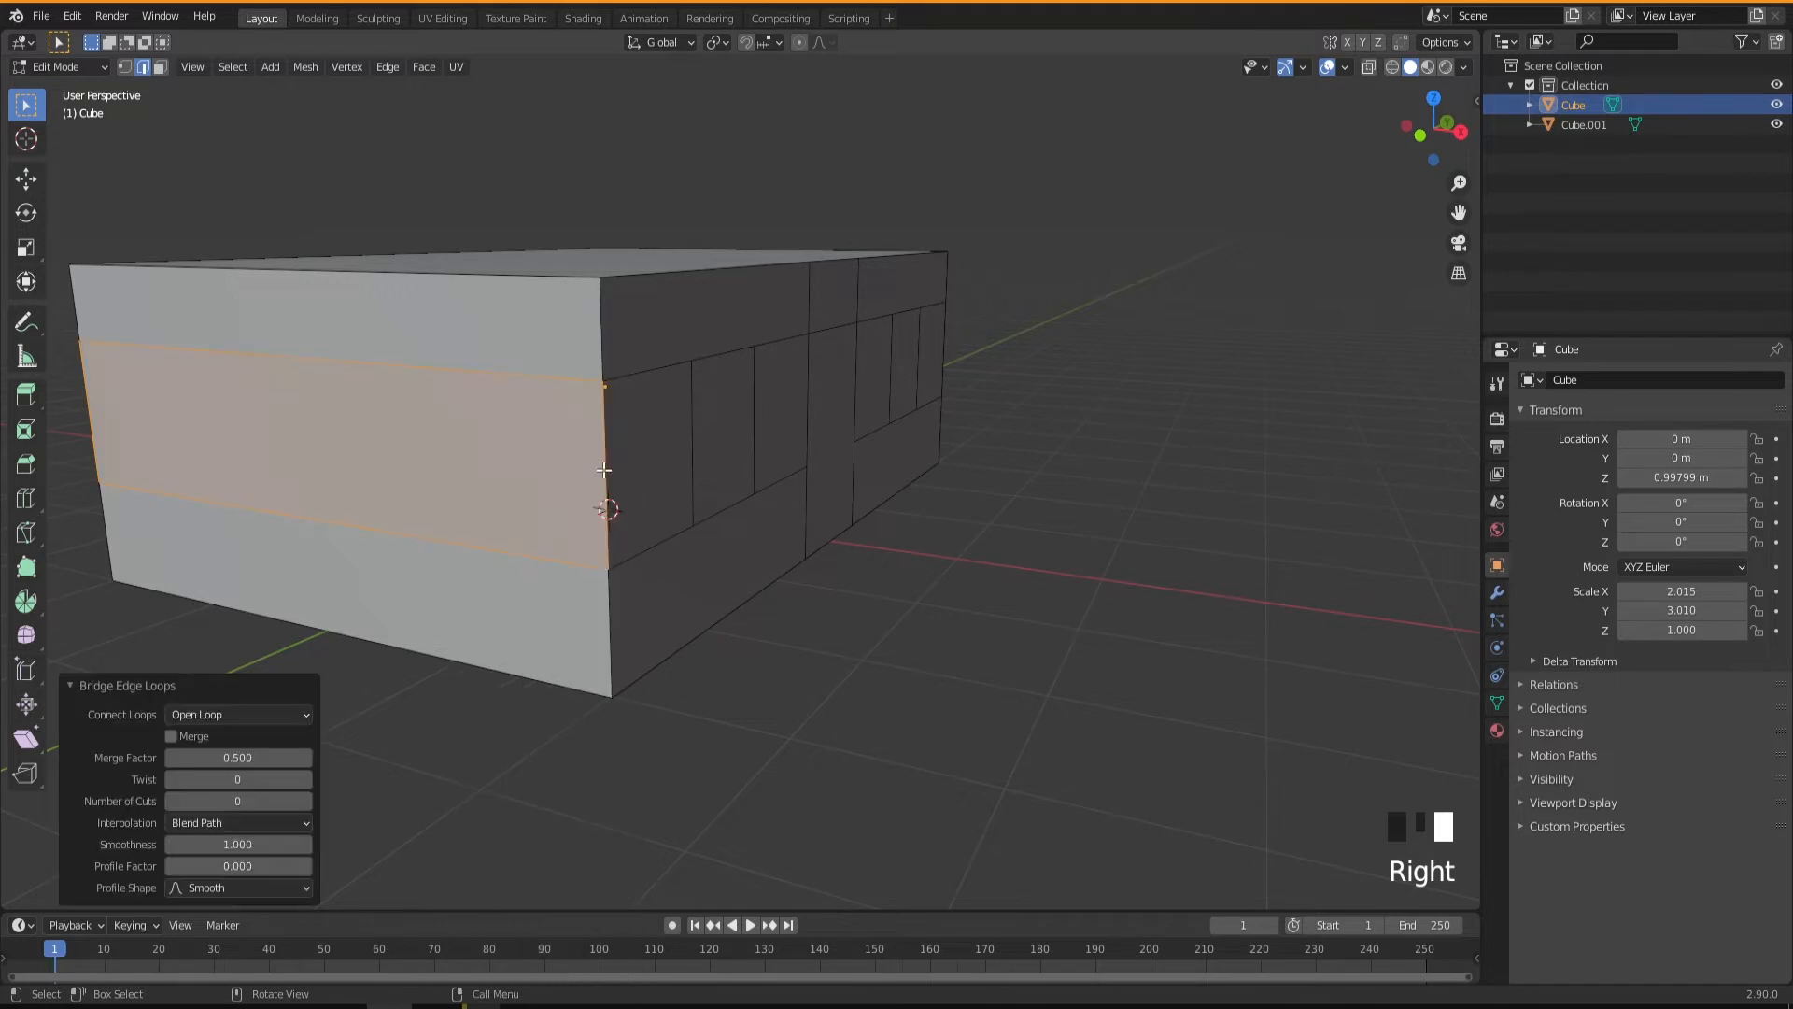
left_click(307, 801)
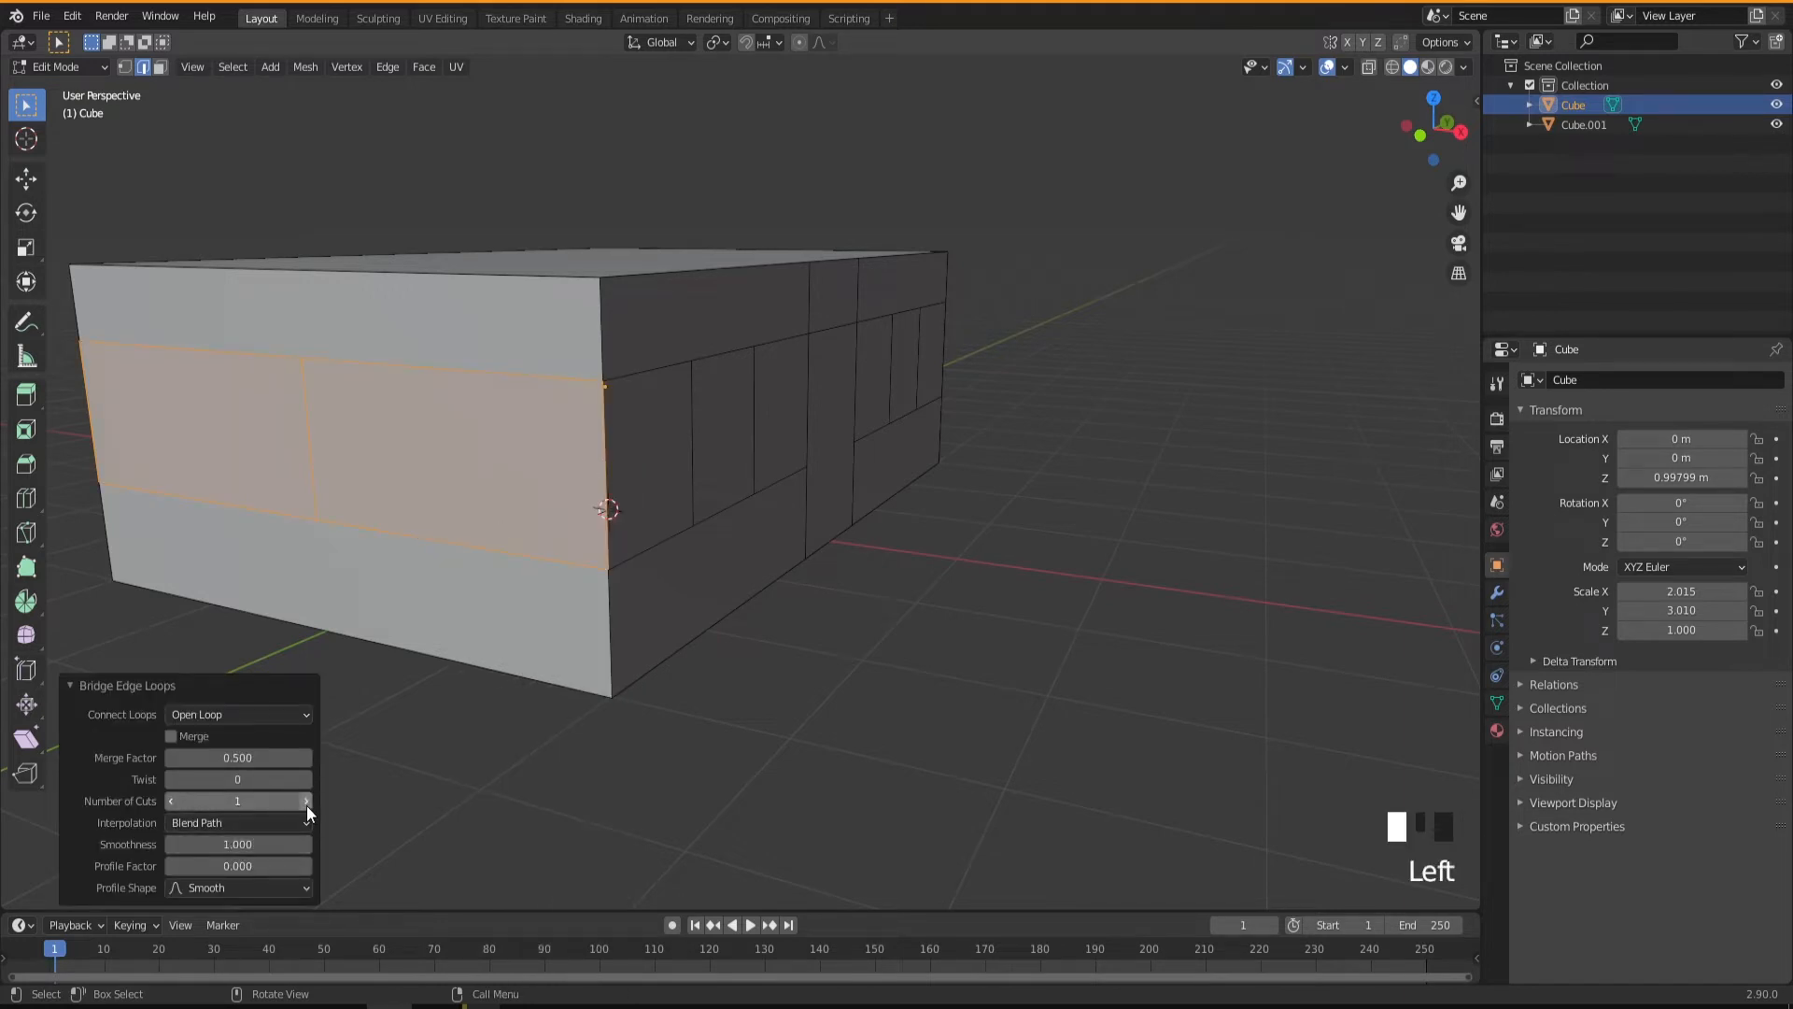
left_click(306, 801)
Select the short wall's two new vertical edges and scale them to about 0.663 along global X.
mouse_move(559, 668)
middle_mouse_down()
mouse_move(534, 669)
mouse_move(593, 676)
middle_mouse_up()
middle_click_drag(448, 640, 427, 633)
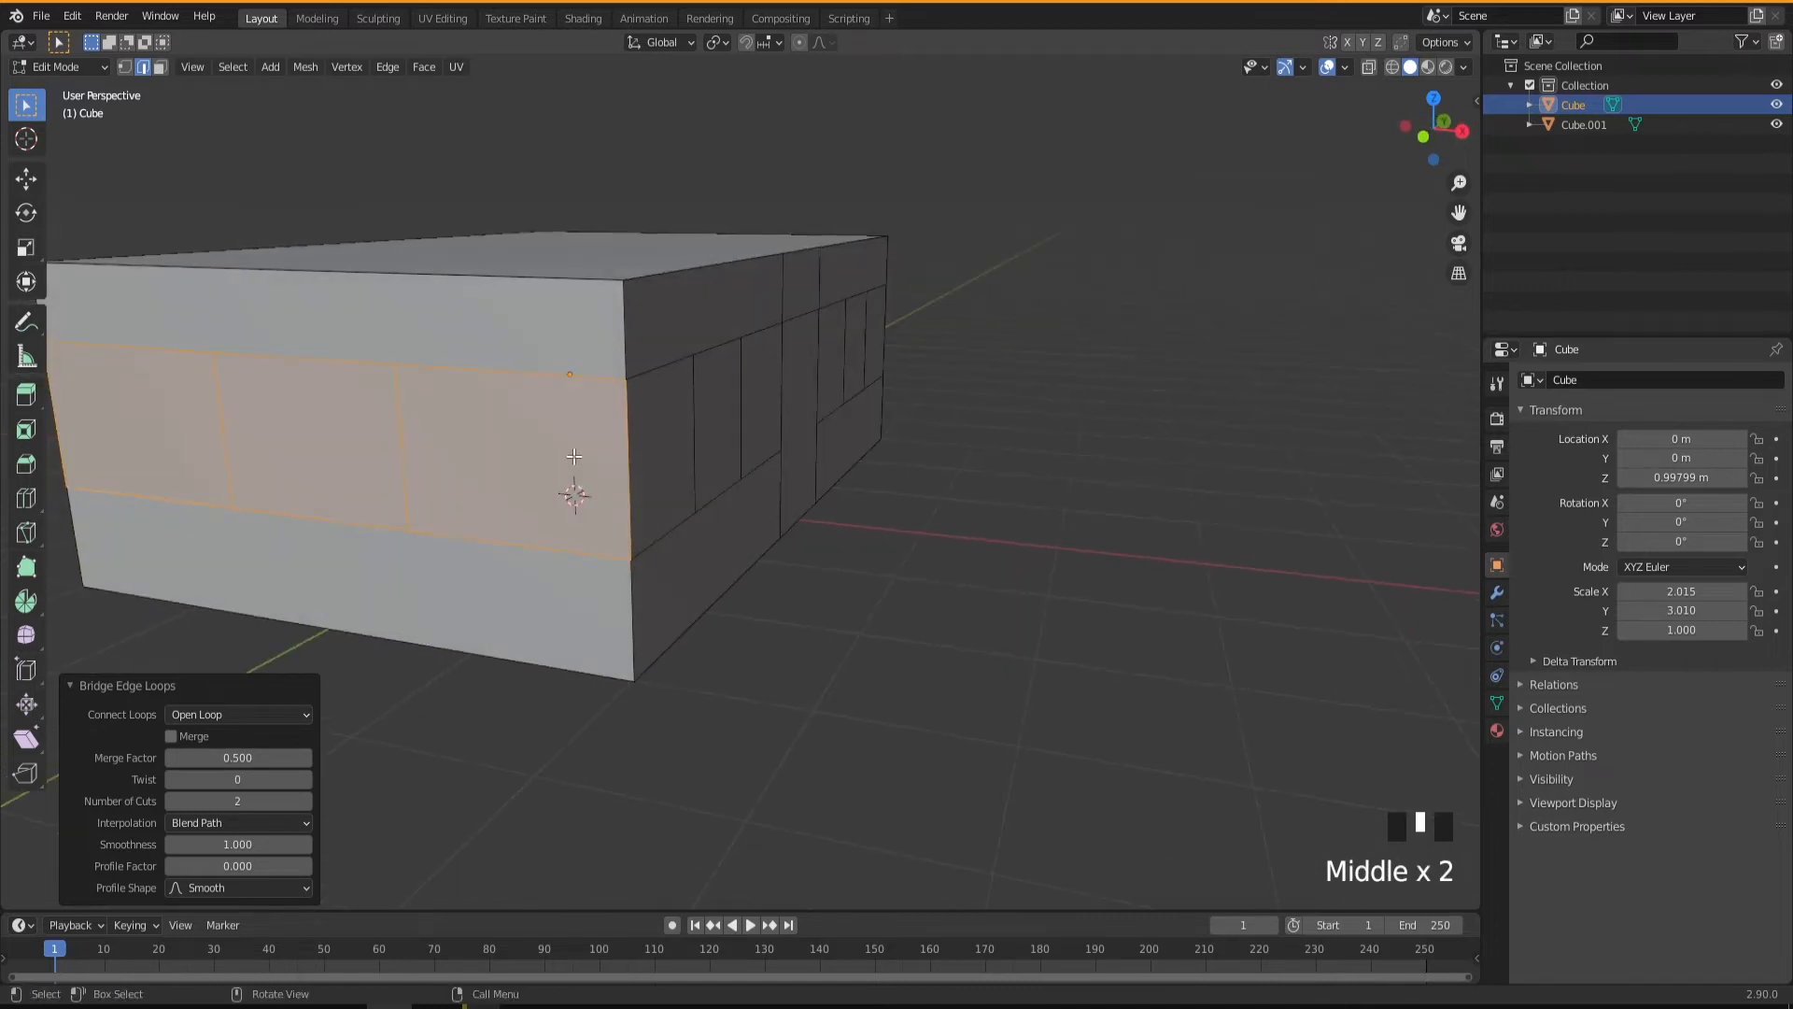
mouse_move(702, 442)
middle_mouse_down()
mouse_move(653, 448)
mouse_move(699, 450)
middle_mouse_up()
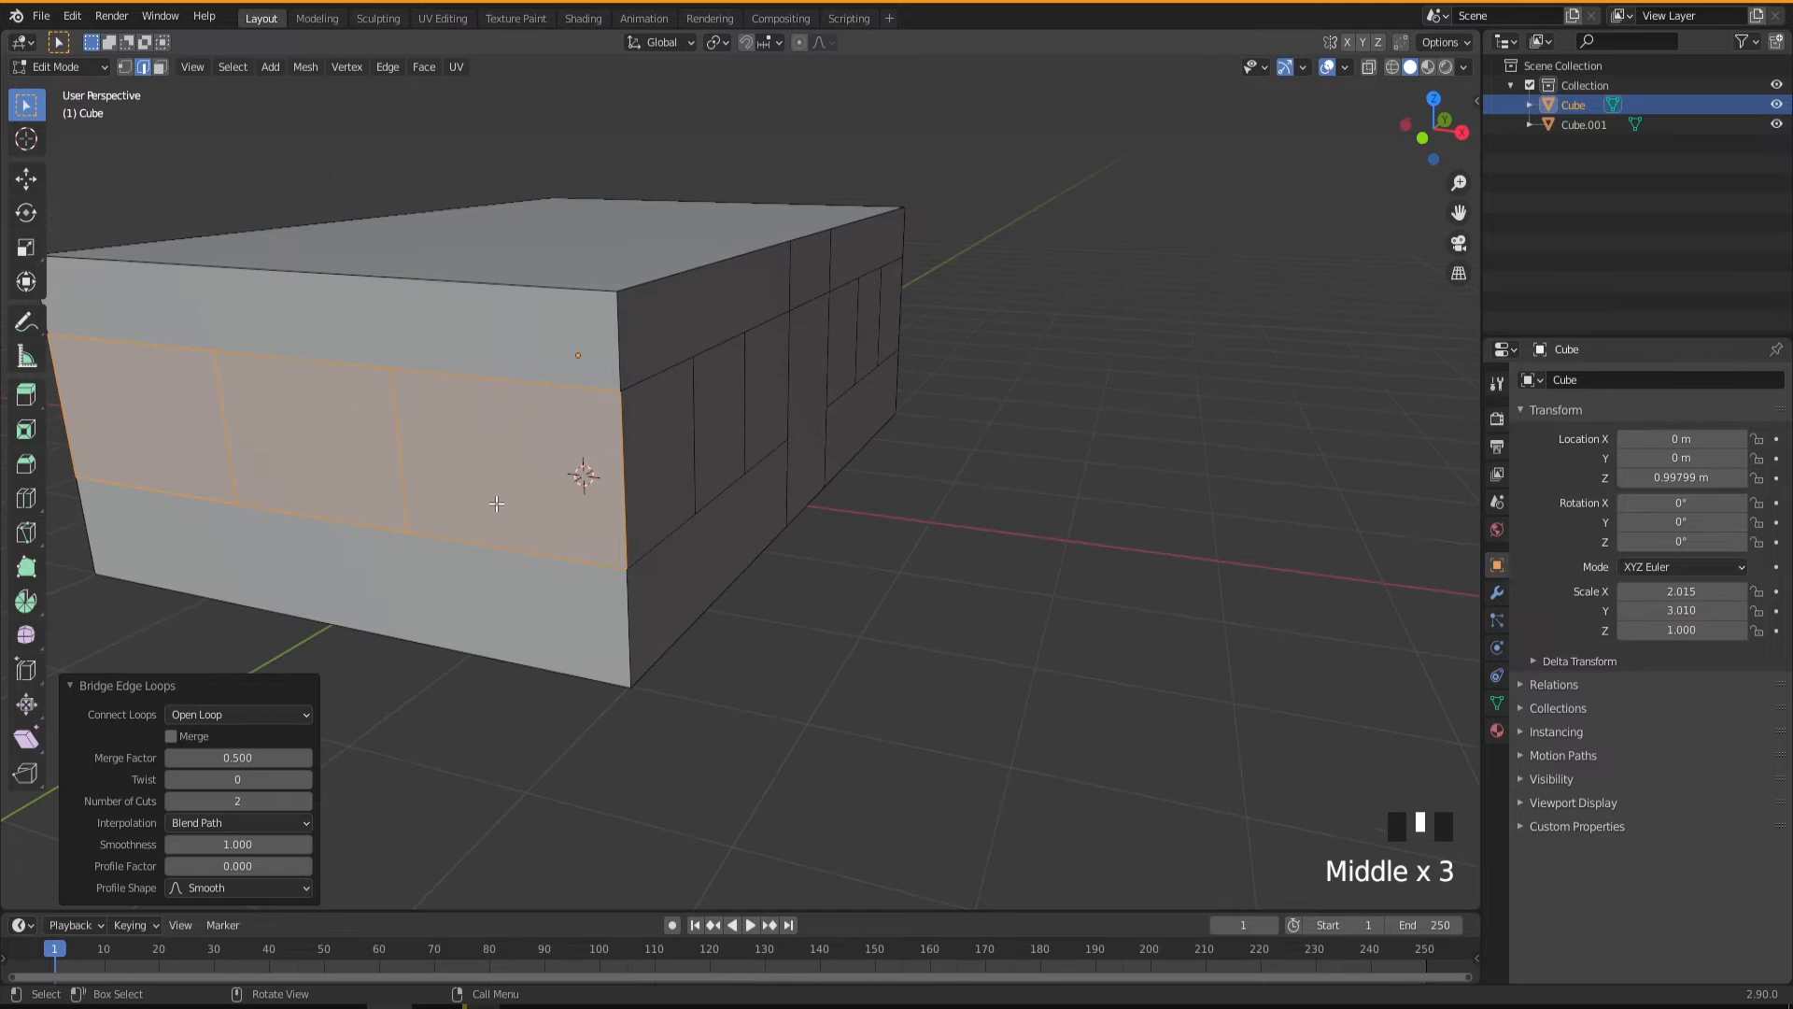
left_click(403, 495)
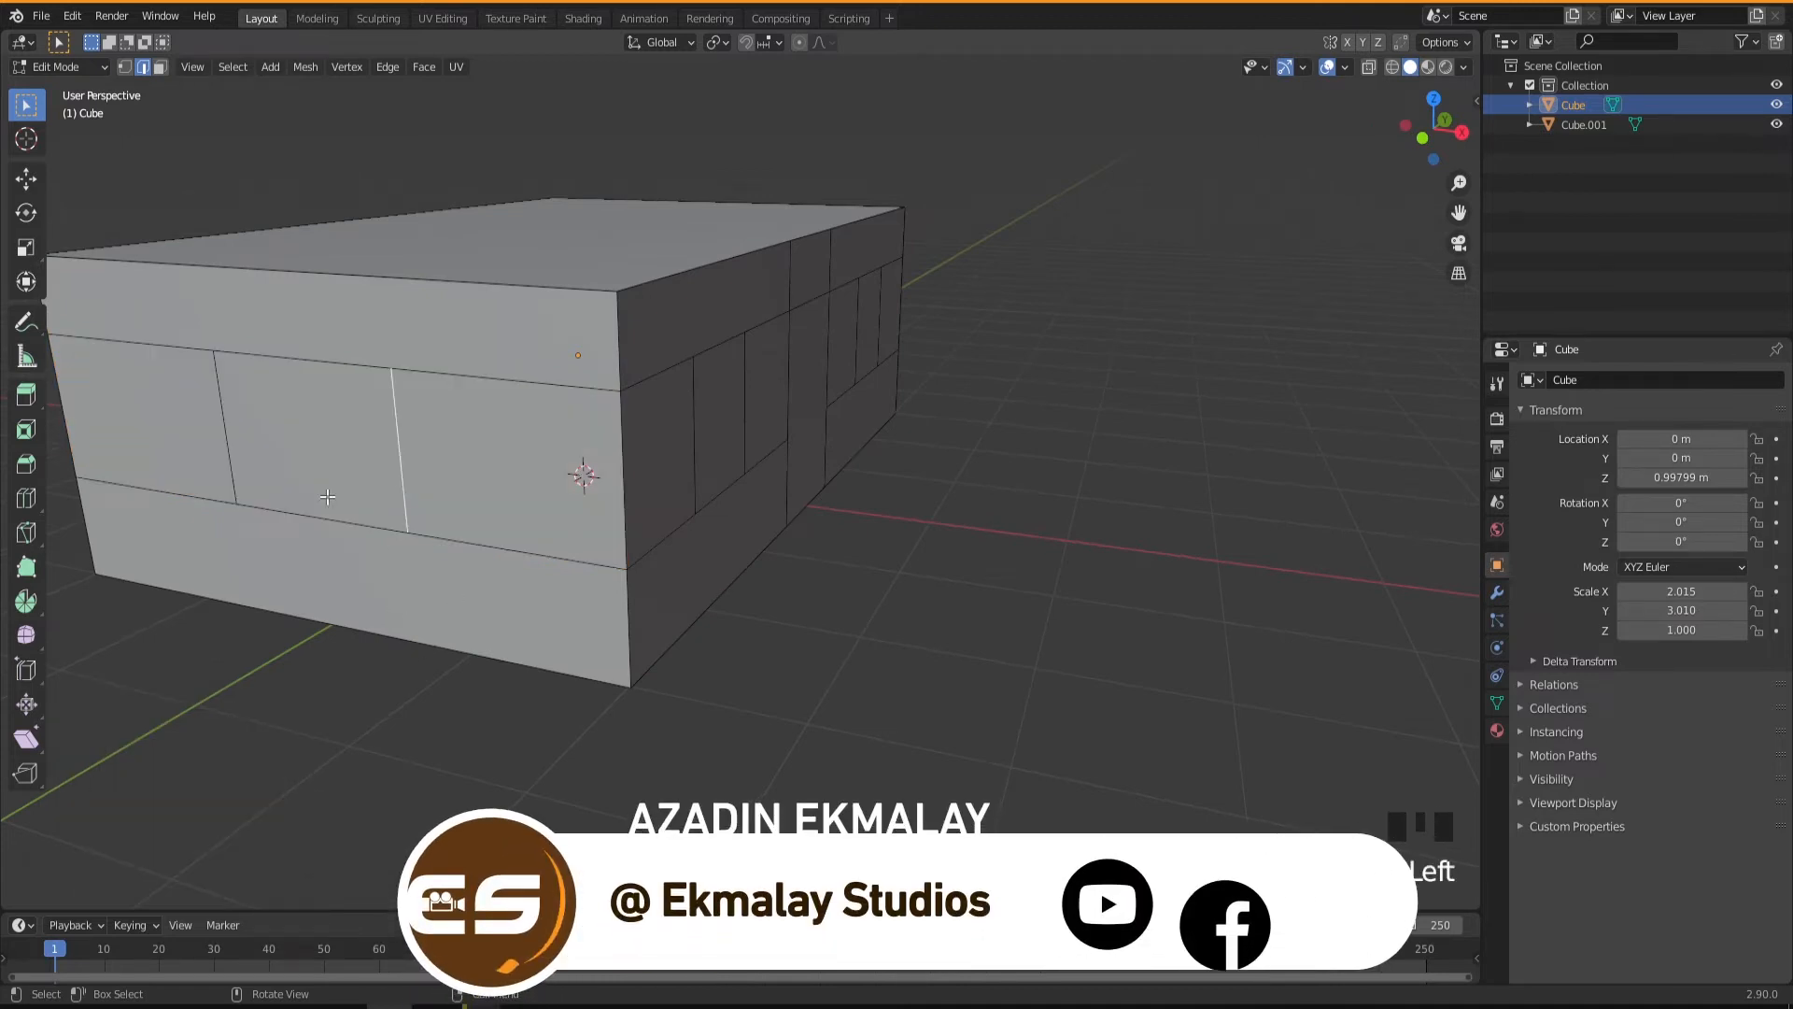
left_click(219, 442, "shift")
mouse_move(373, 585)
middle_mouse_down()
mouse_move(401, 551)
mouse_move(428, 563)
mouse_move(399, 564)
middle_mouse_up()
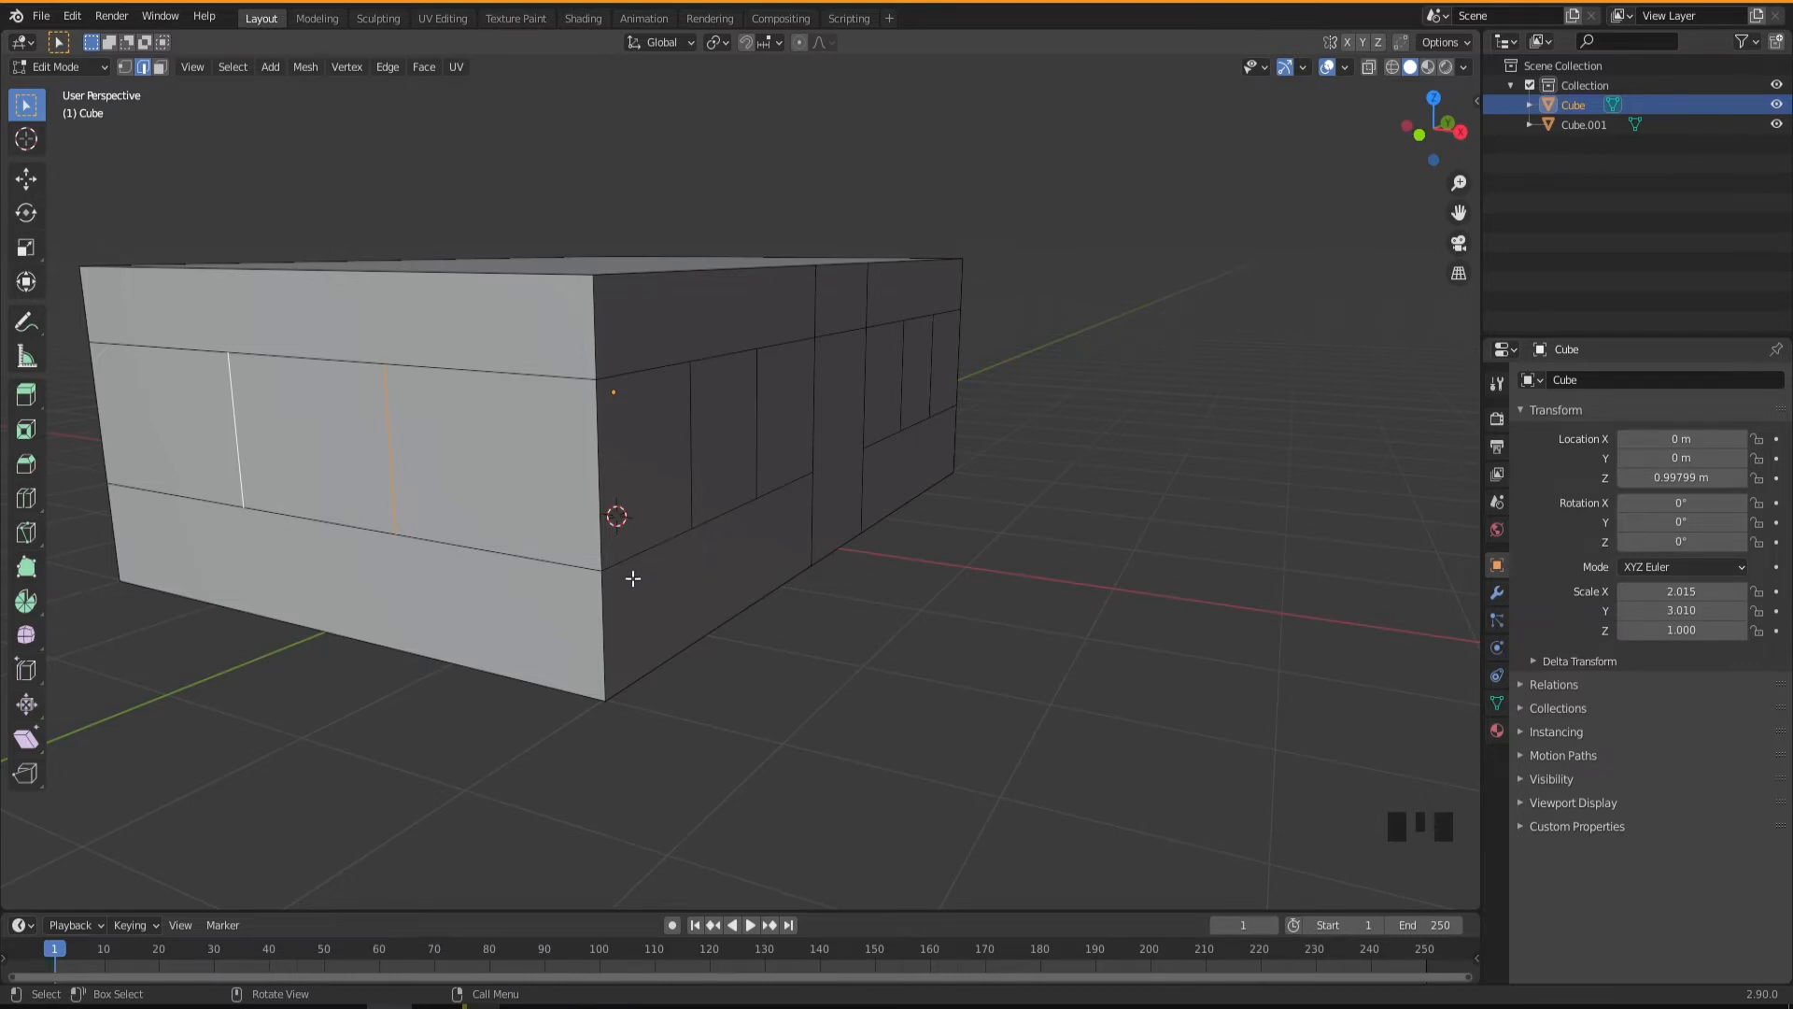
middle_click_drag(482, 516, 709, 581, "shift")
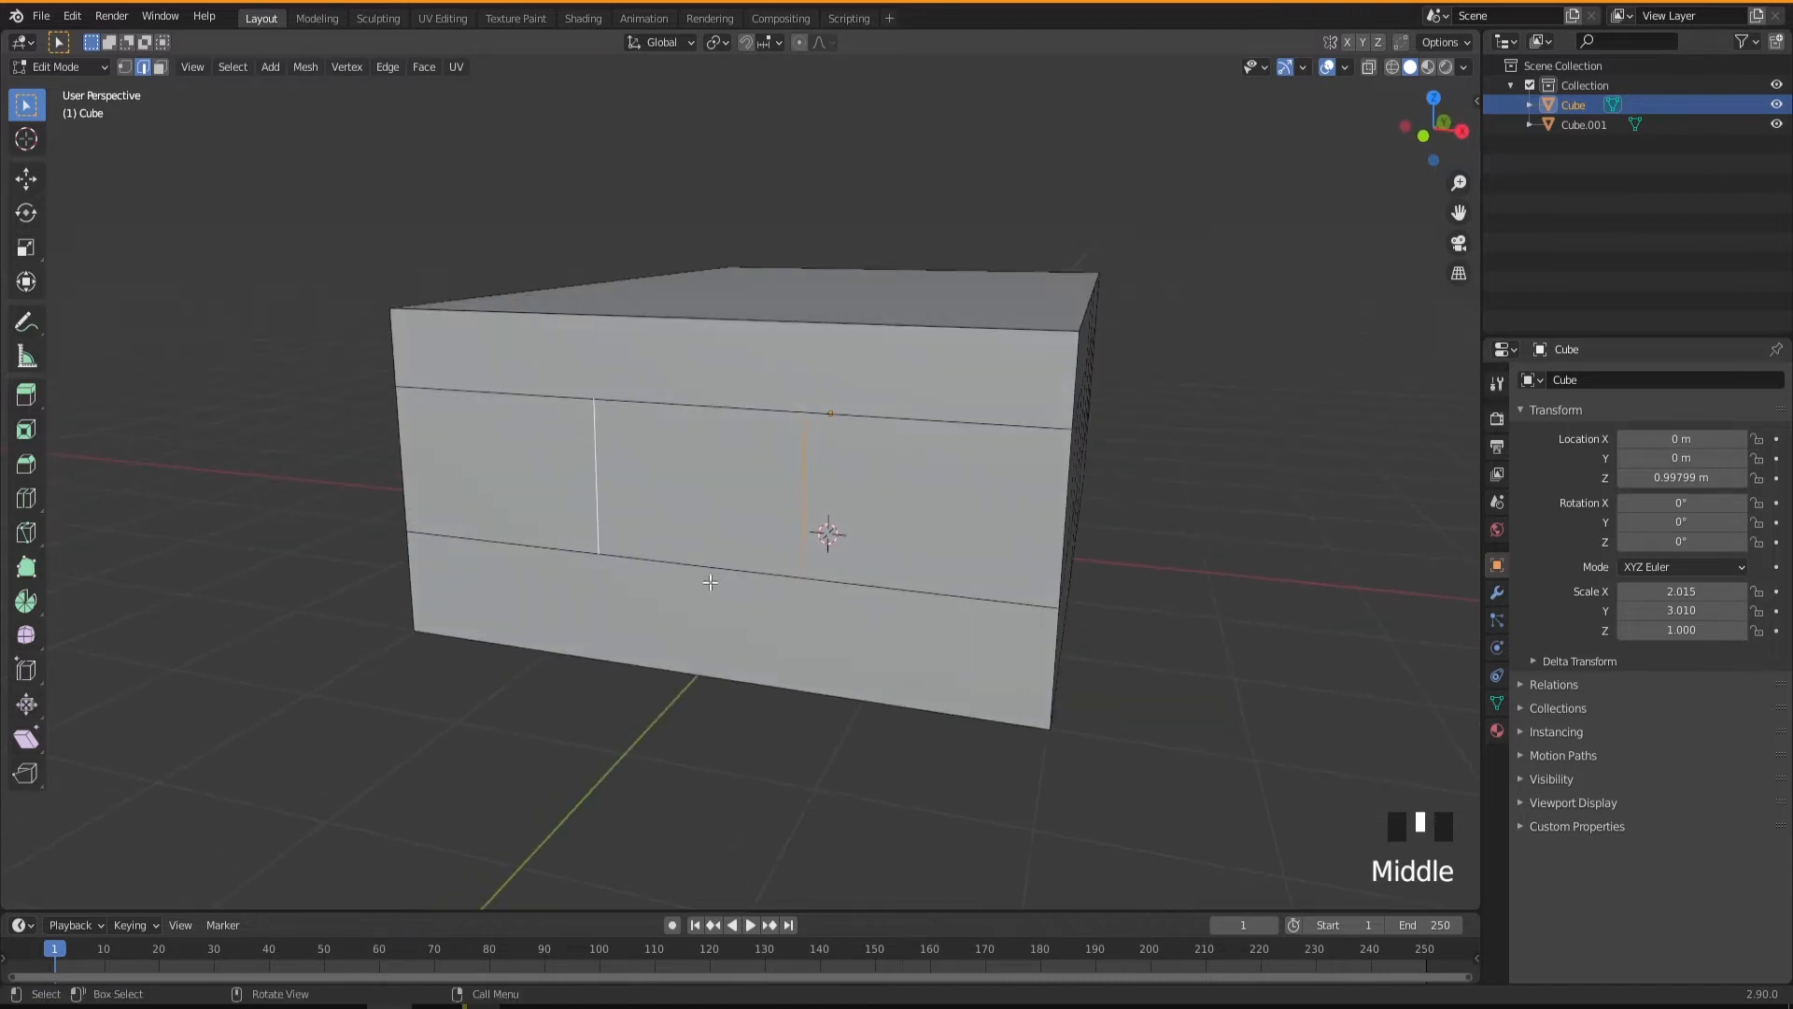
key("s")
key("x")
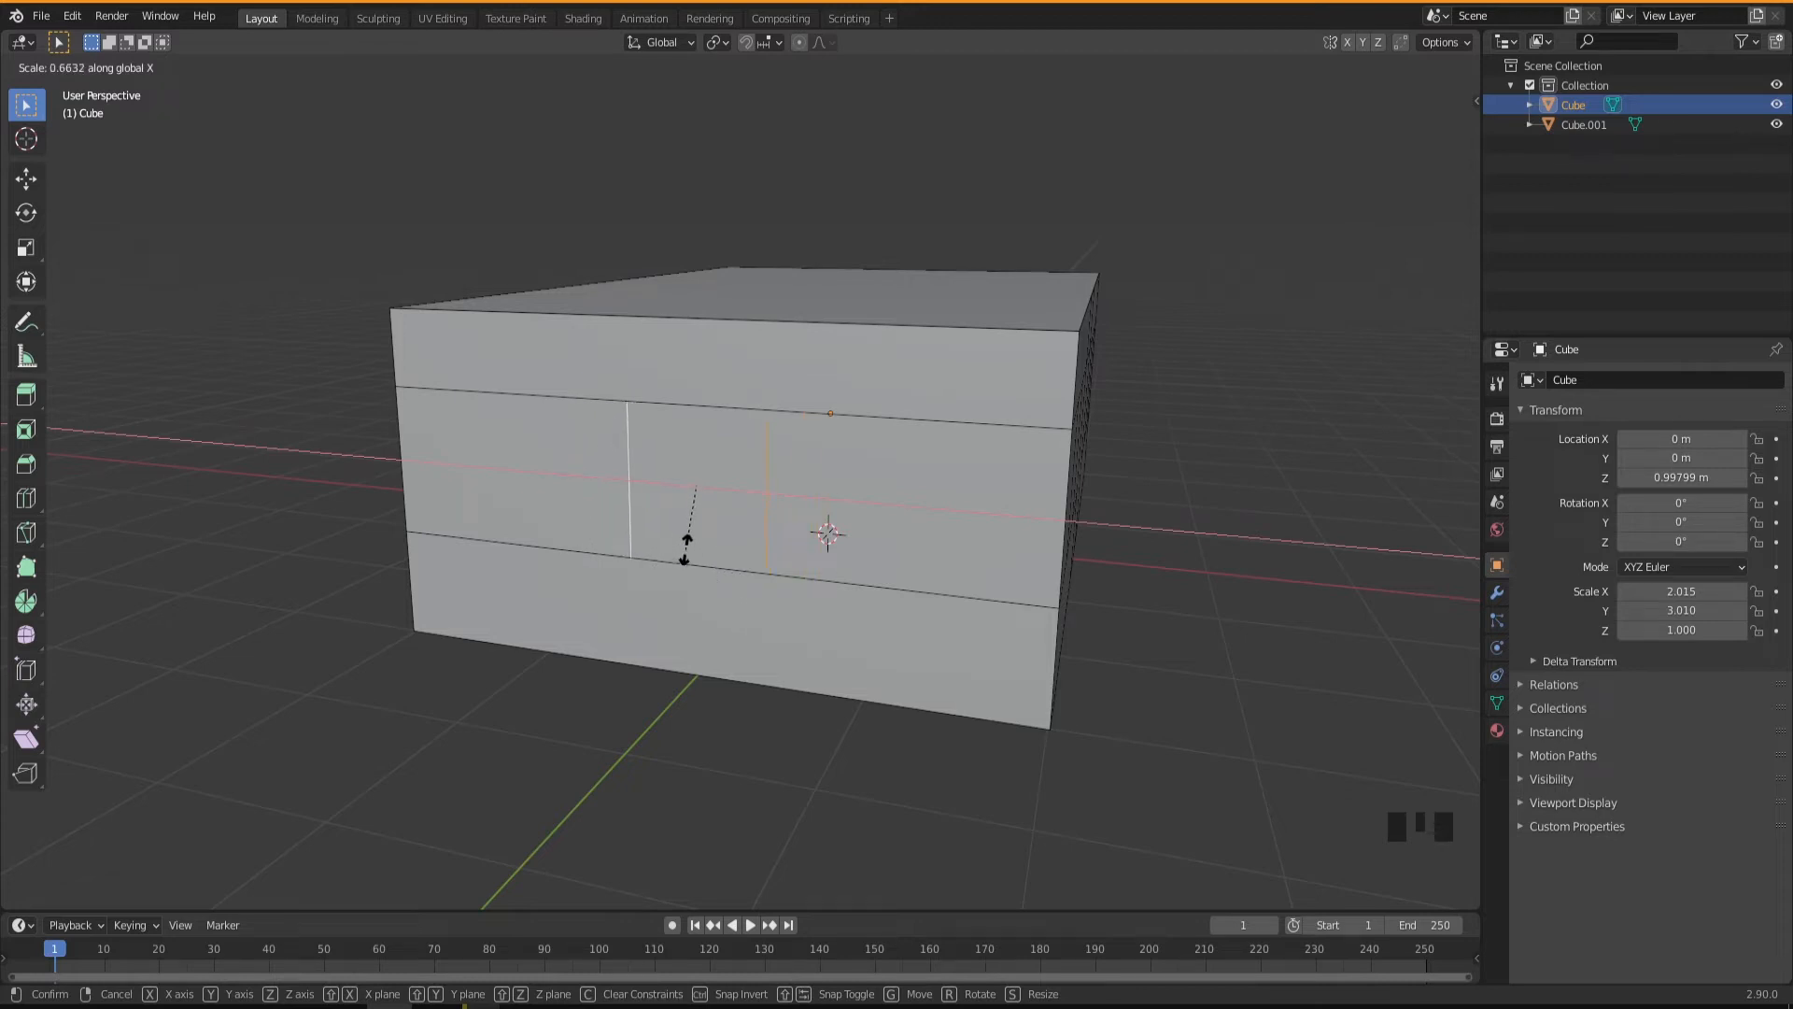
left_click(688, 549)
middle_click_drag(793, 580, 849, 584)
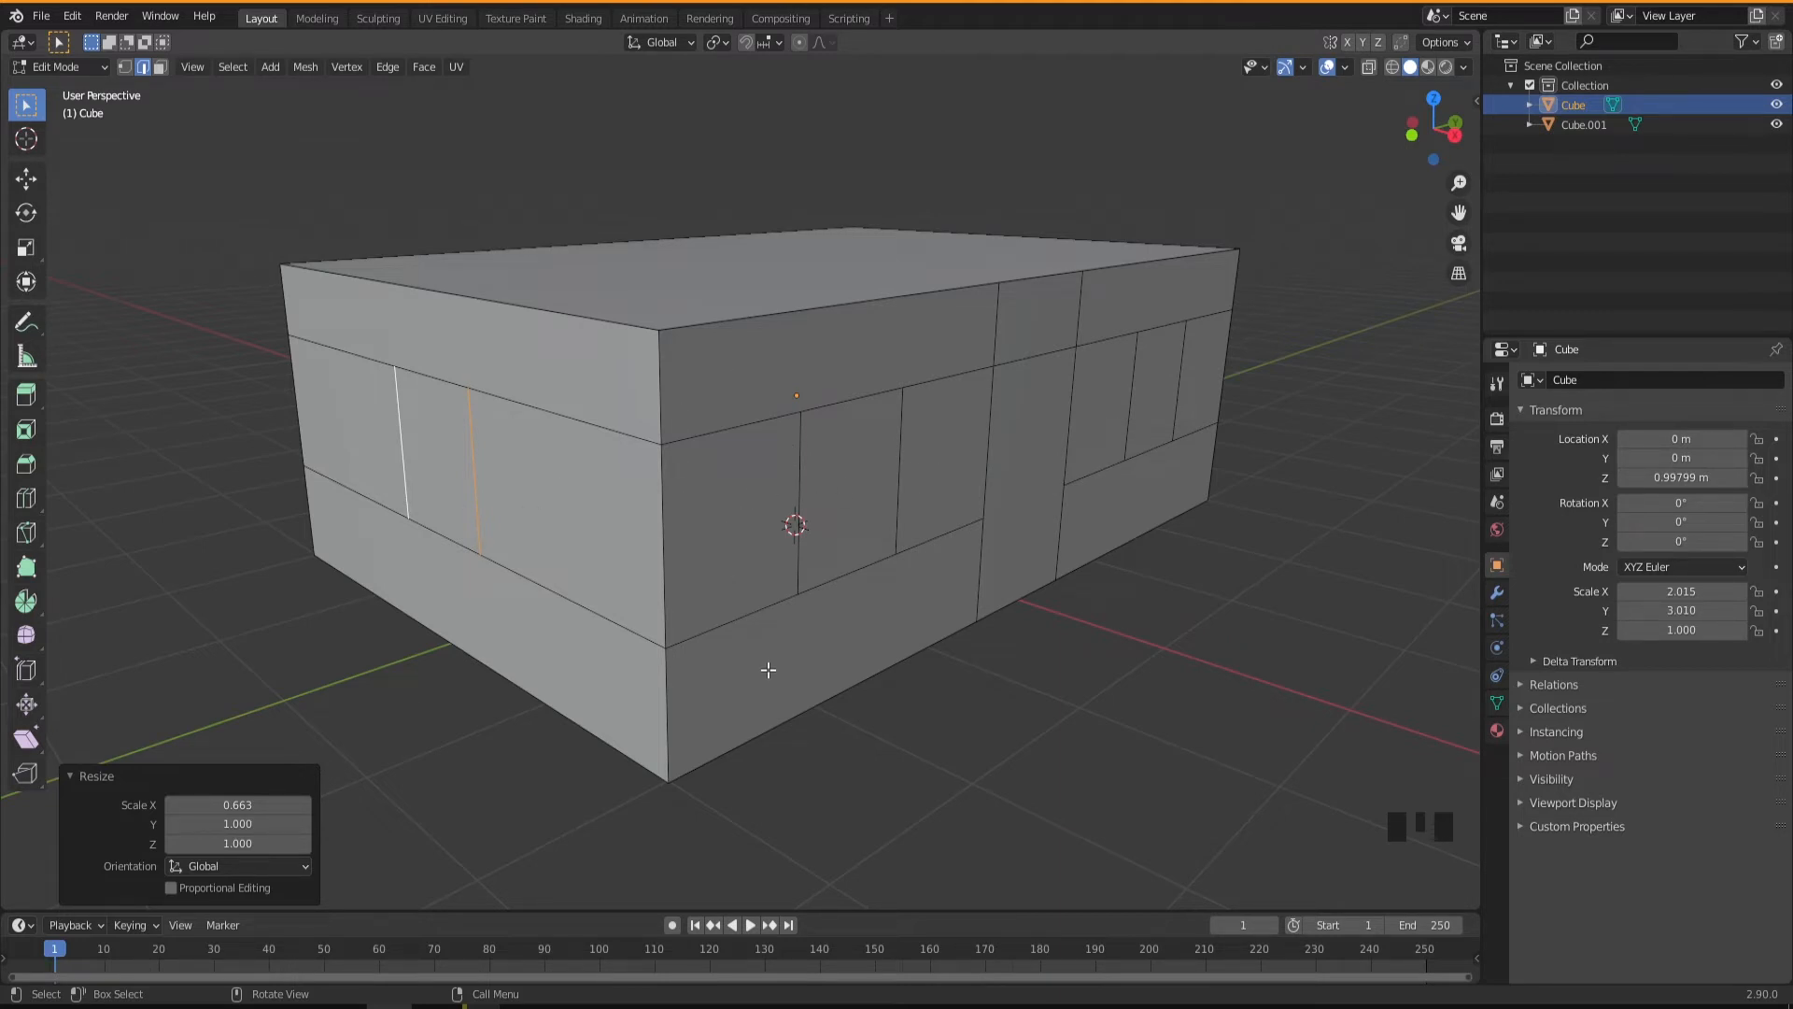
In face select mode, separate the middle window face between the door and the near corner into its own object.
key("3")
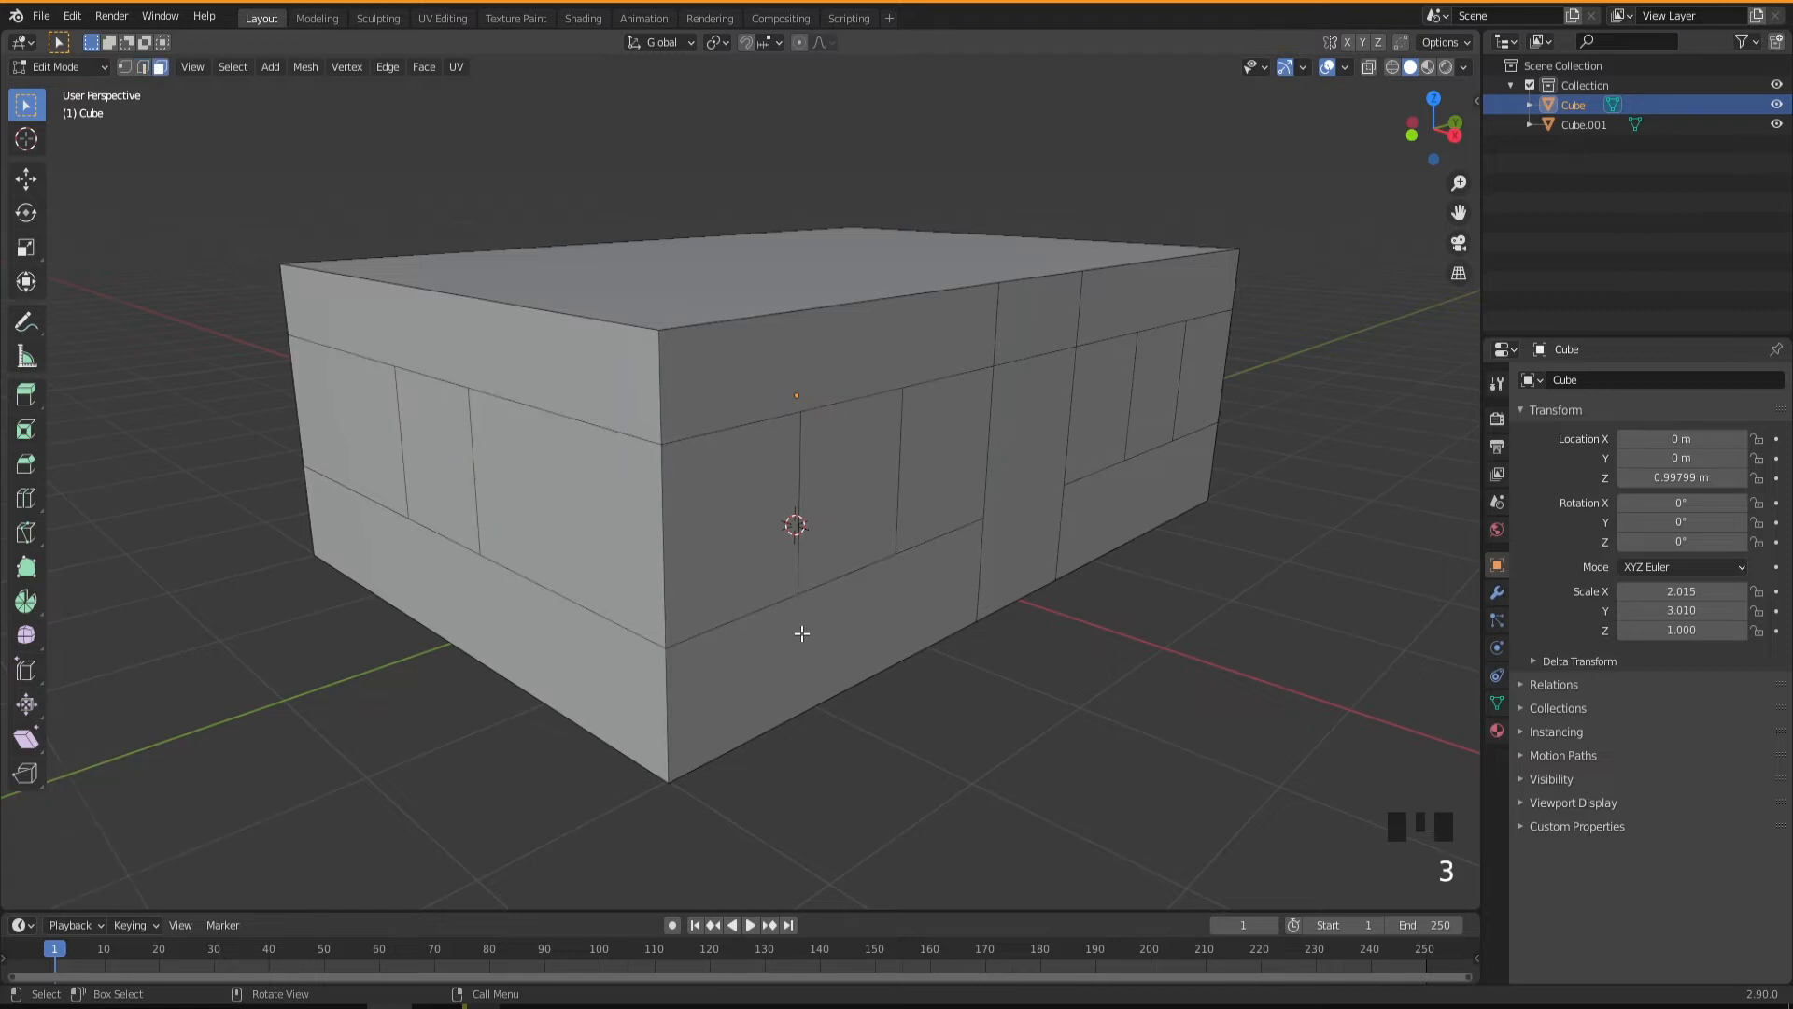
left_click(842, 484)
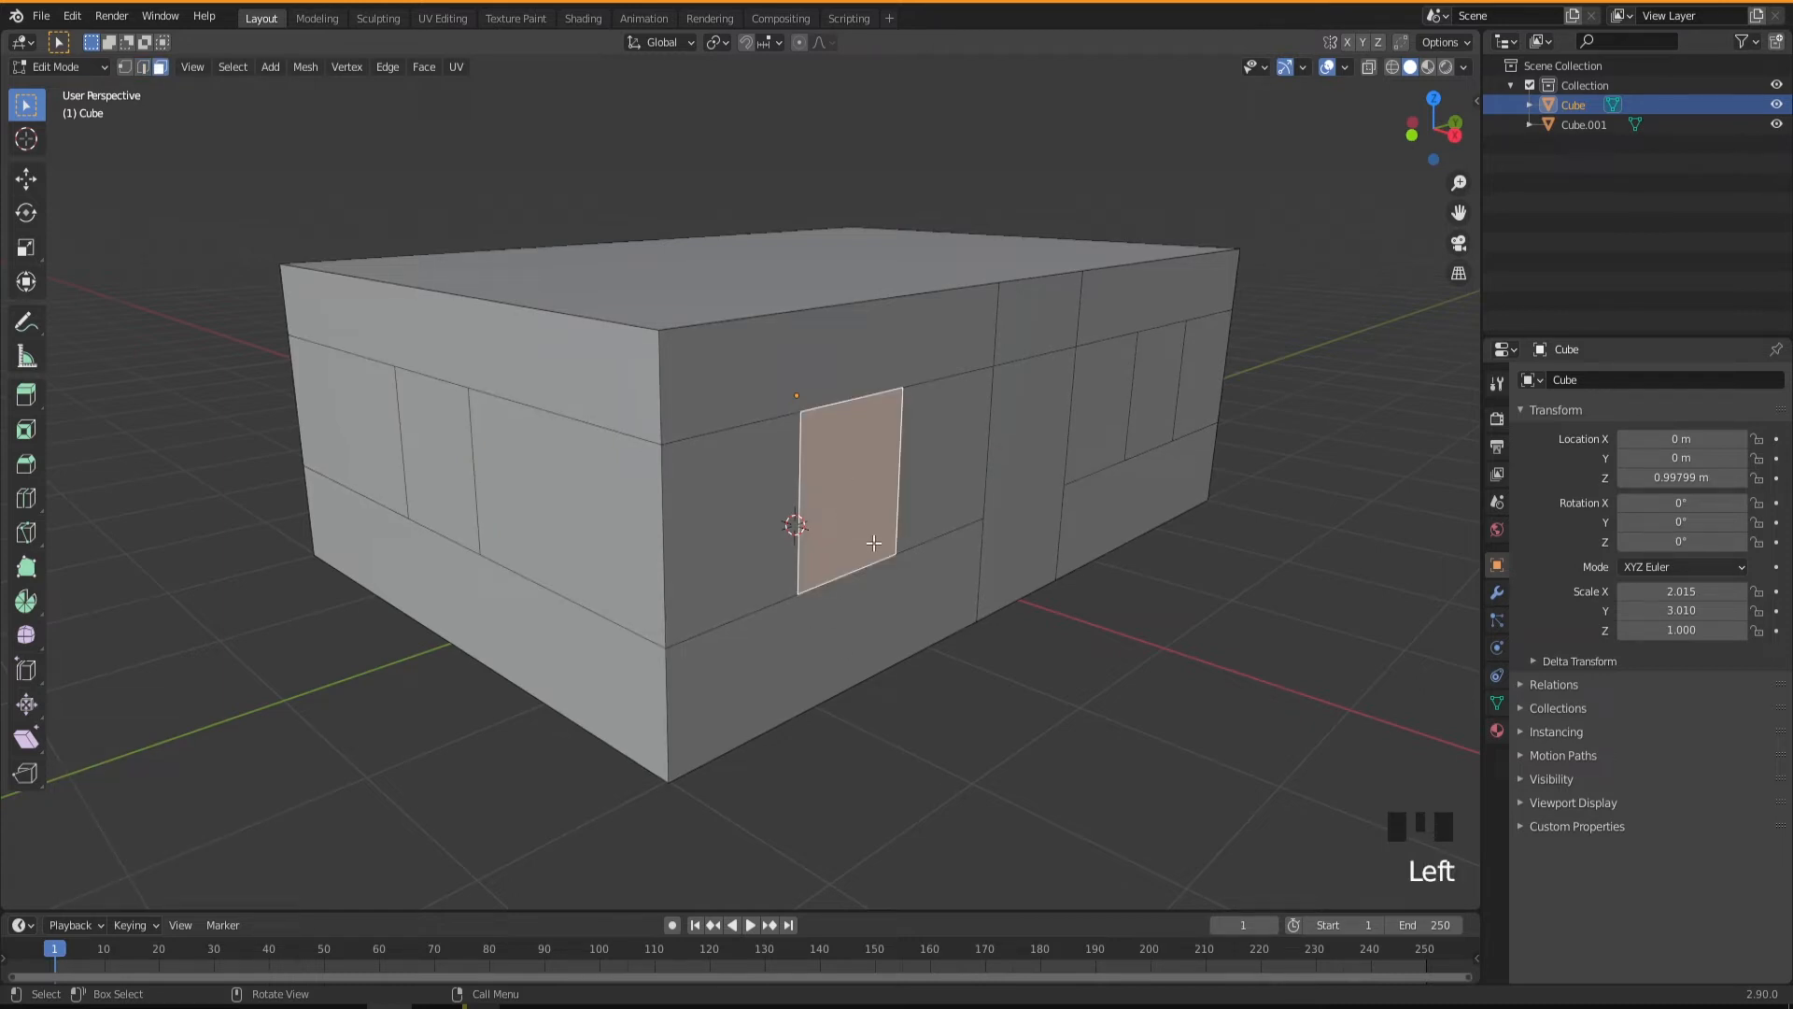
right_click(854, 482)
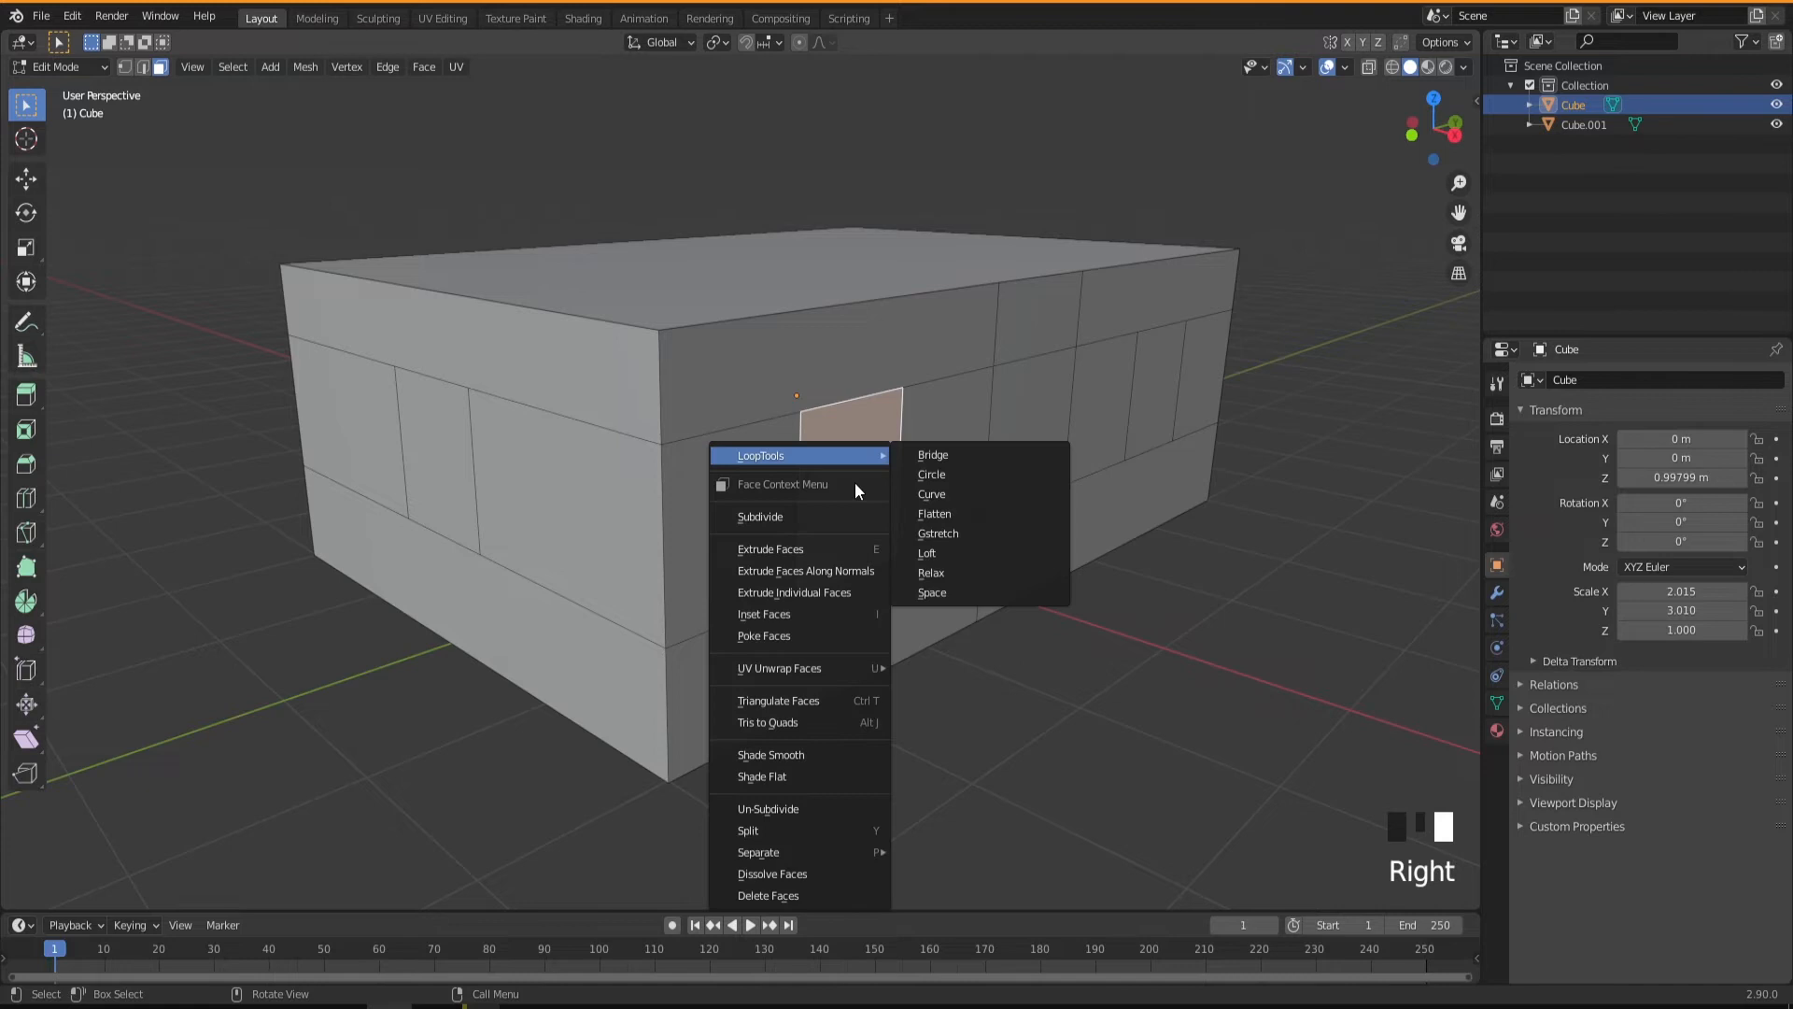
left_click(788, 851)
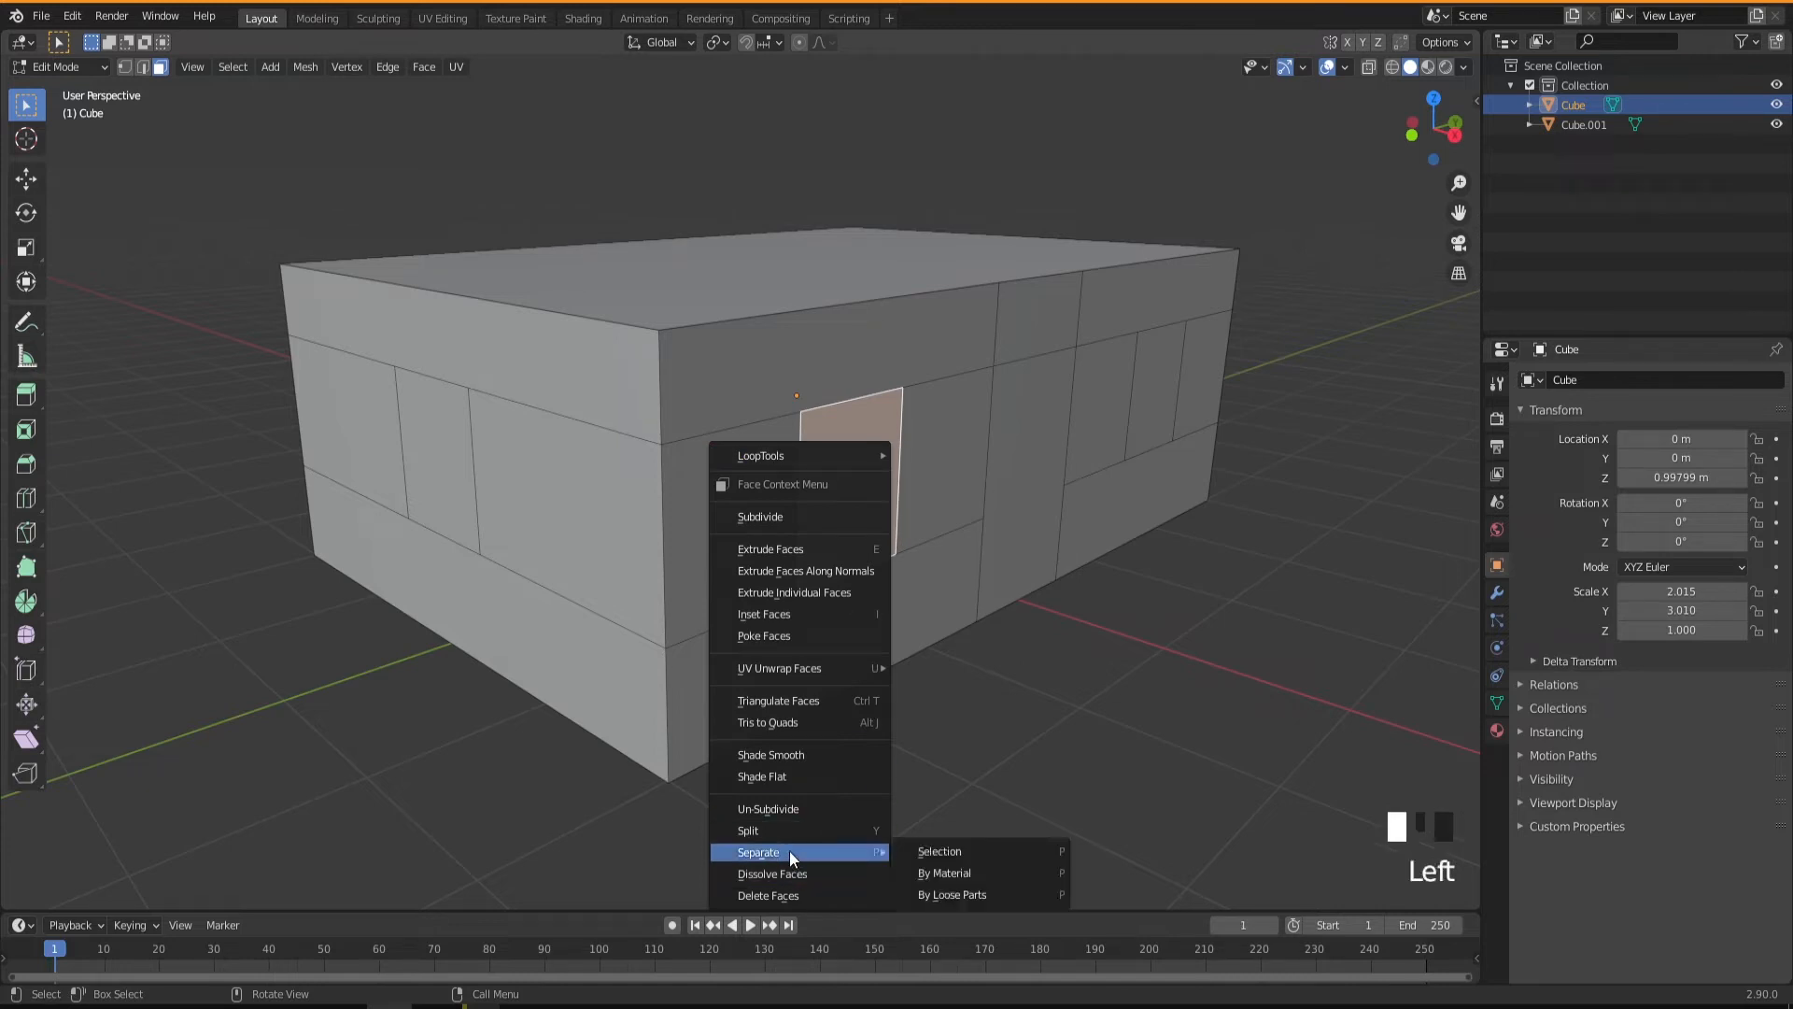
left_click(945, 850)
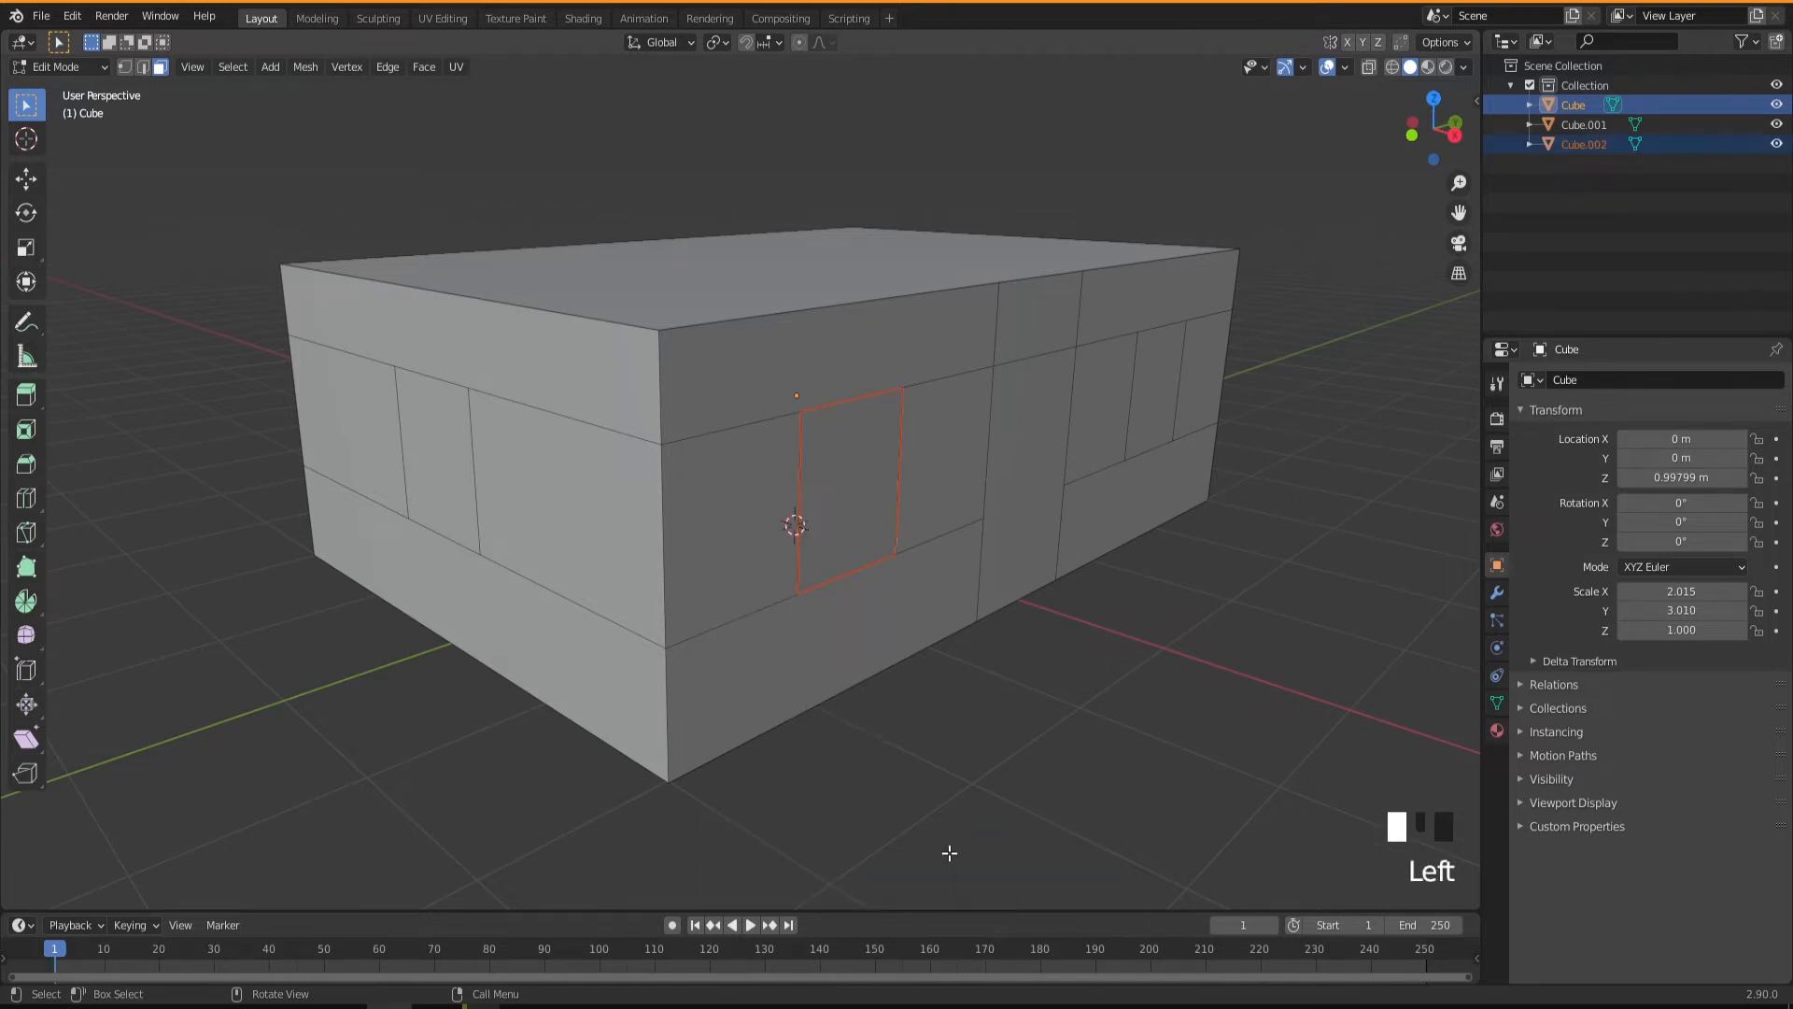
Separate the window face beyond the door and the short wall's window face into their own objects.
left_click(1152, 392)
key("p")
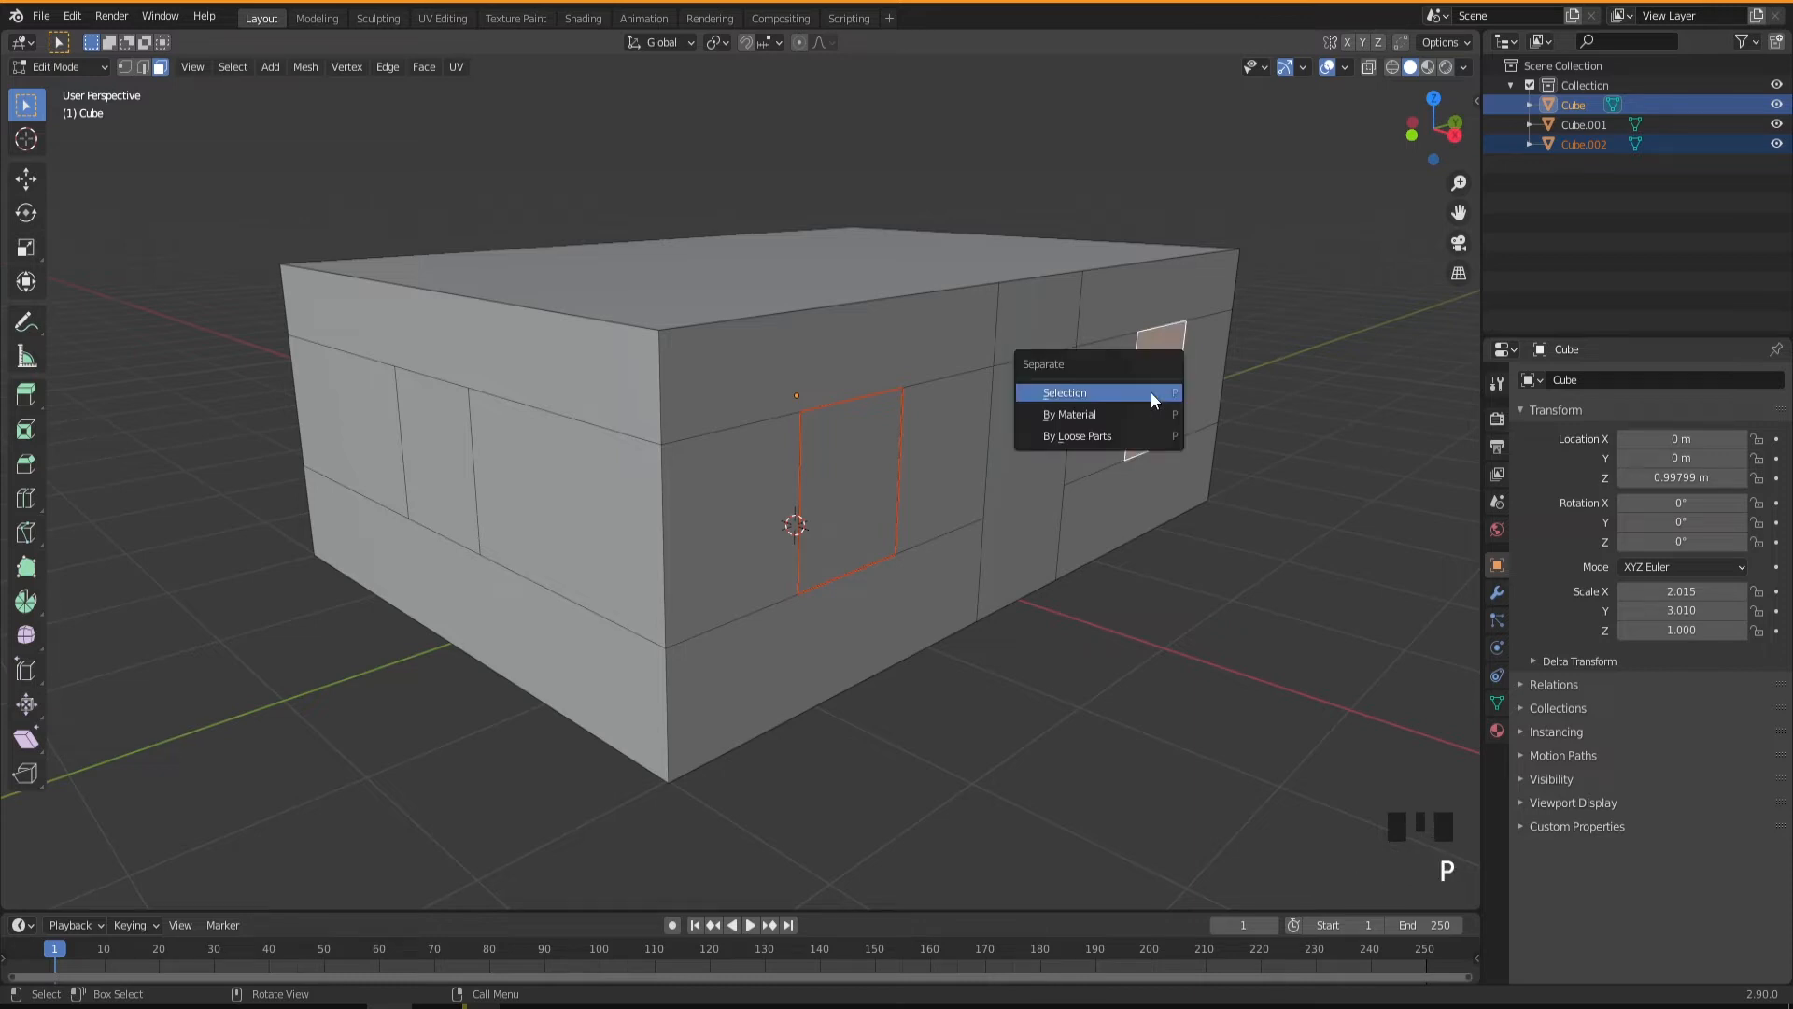
left_click(1150, 392)
left_click(435, 454)
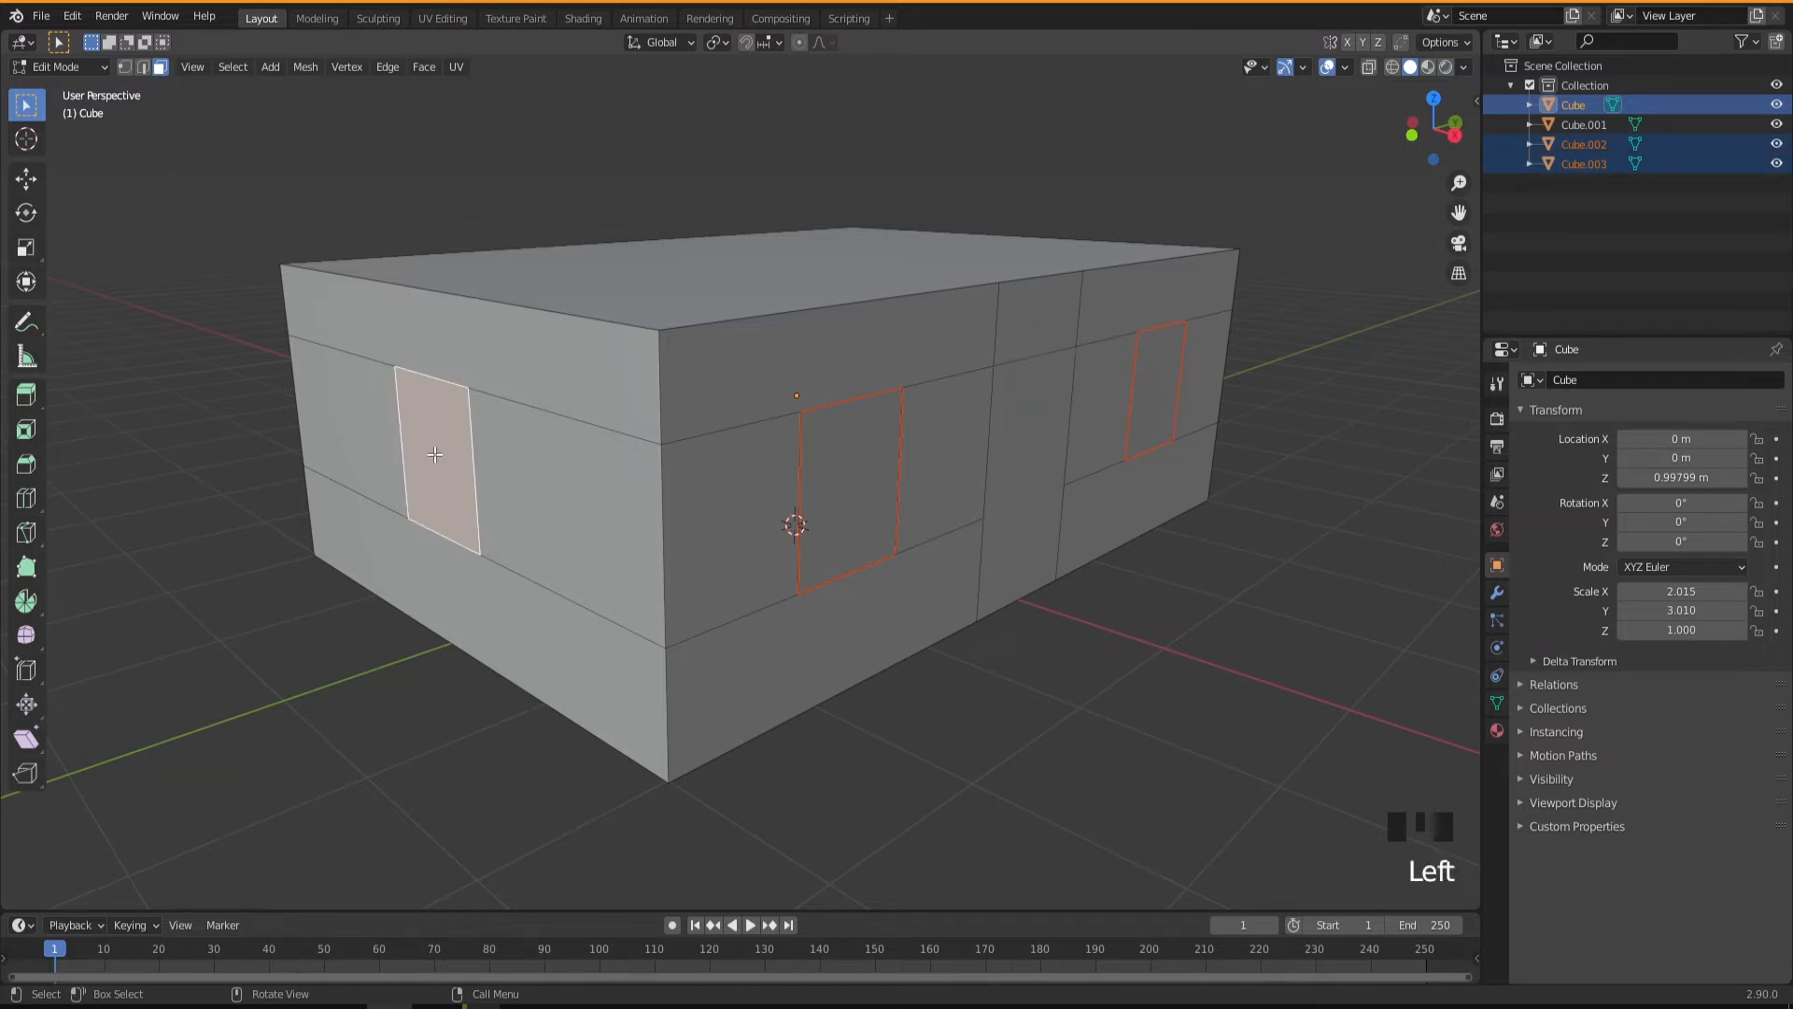
key("p")
left_click(434, 454)
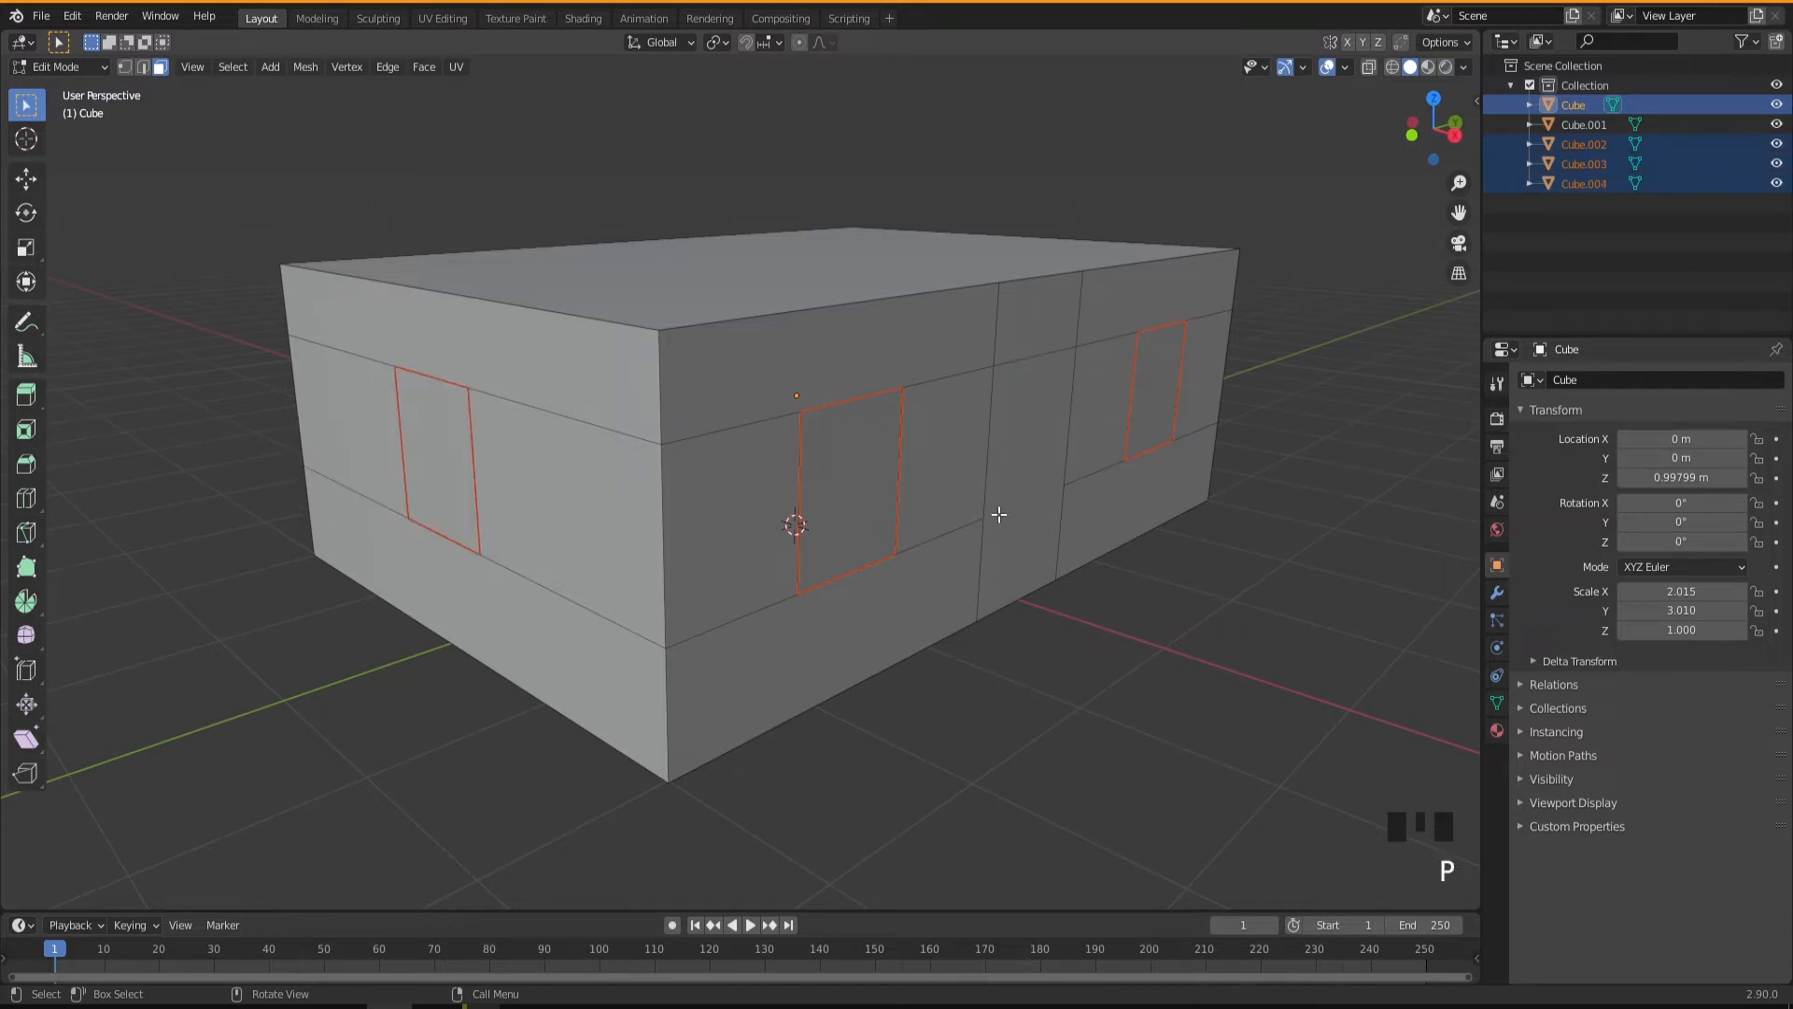
Separate the full-height door face on the long wall into its own object.
left_click(1012, 472)
key("p")
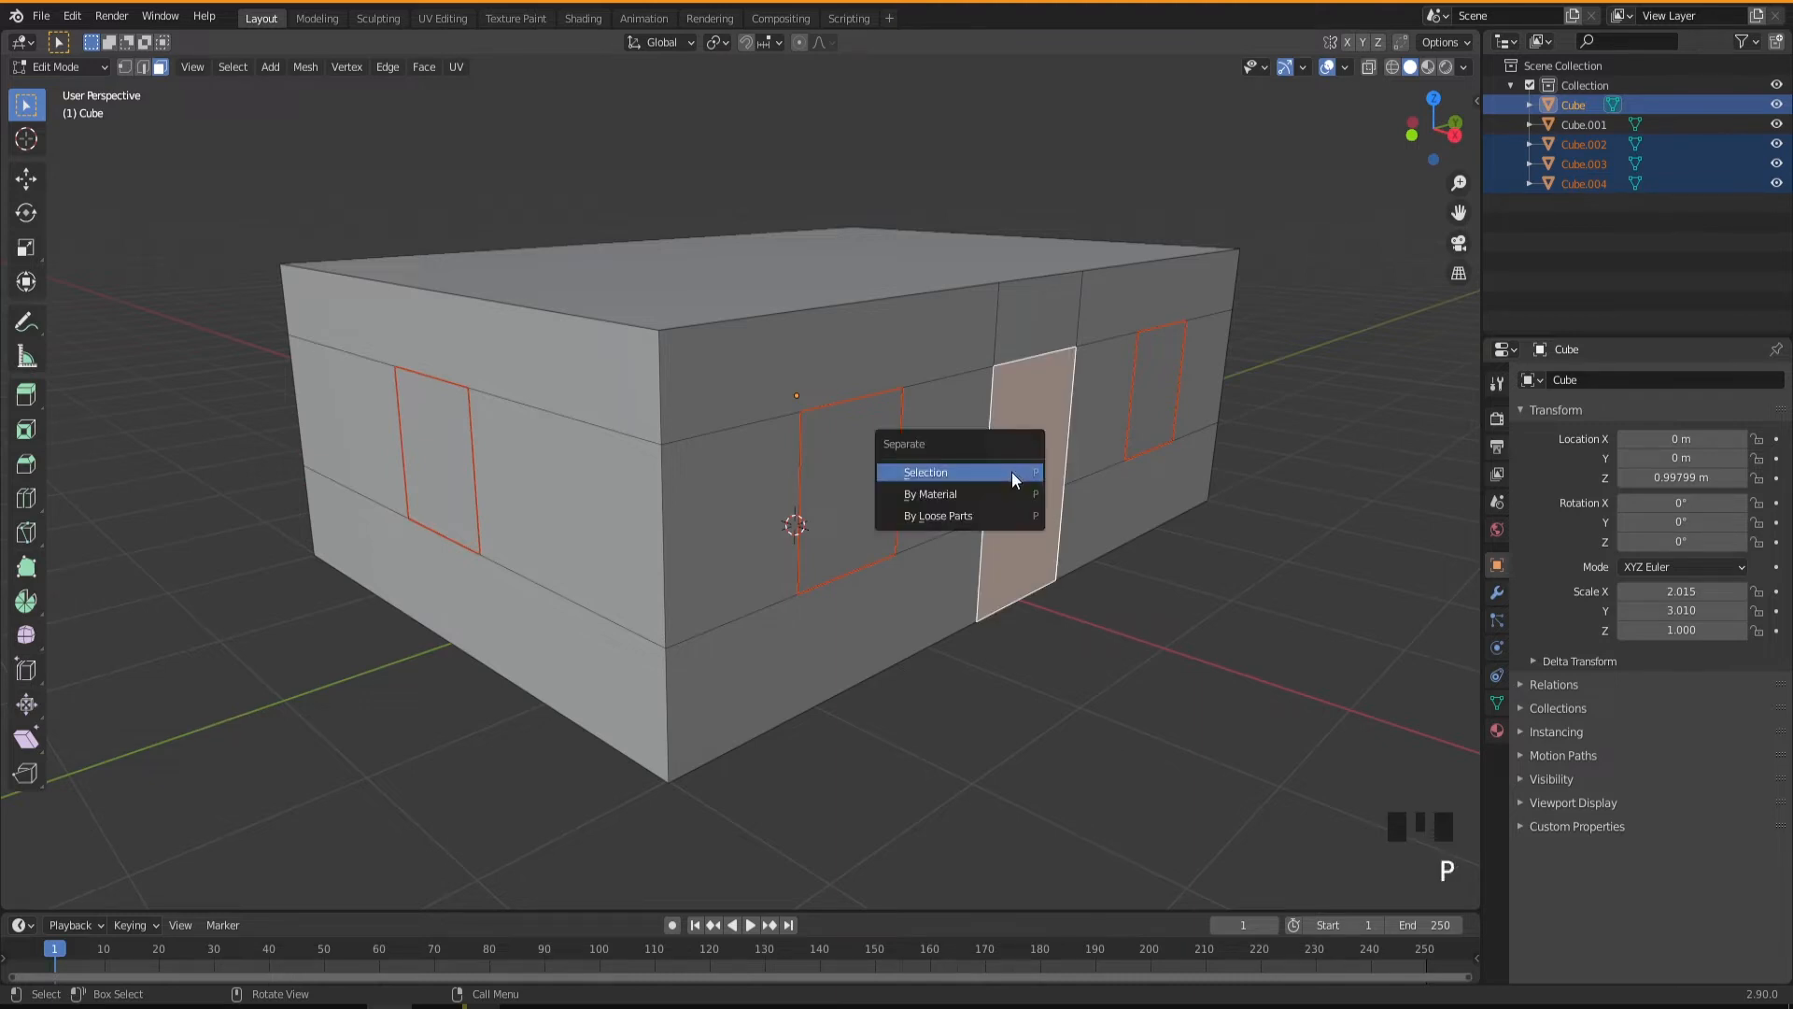
left_click(1011, 473)
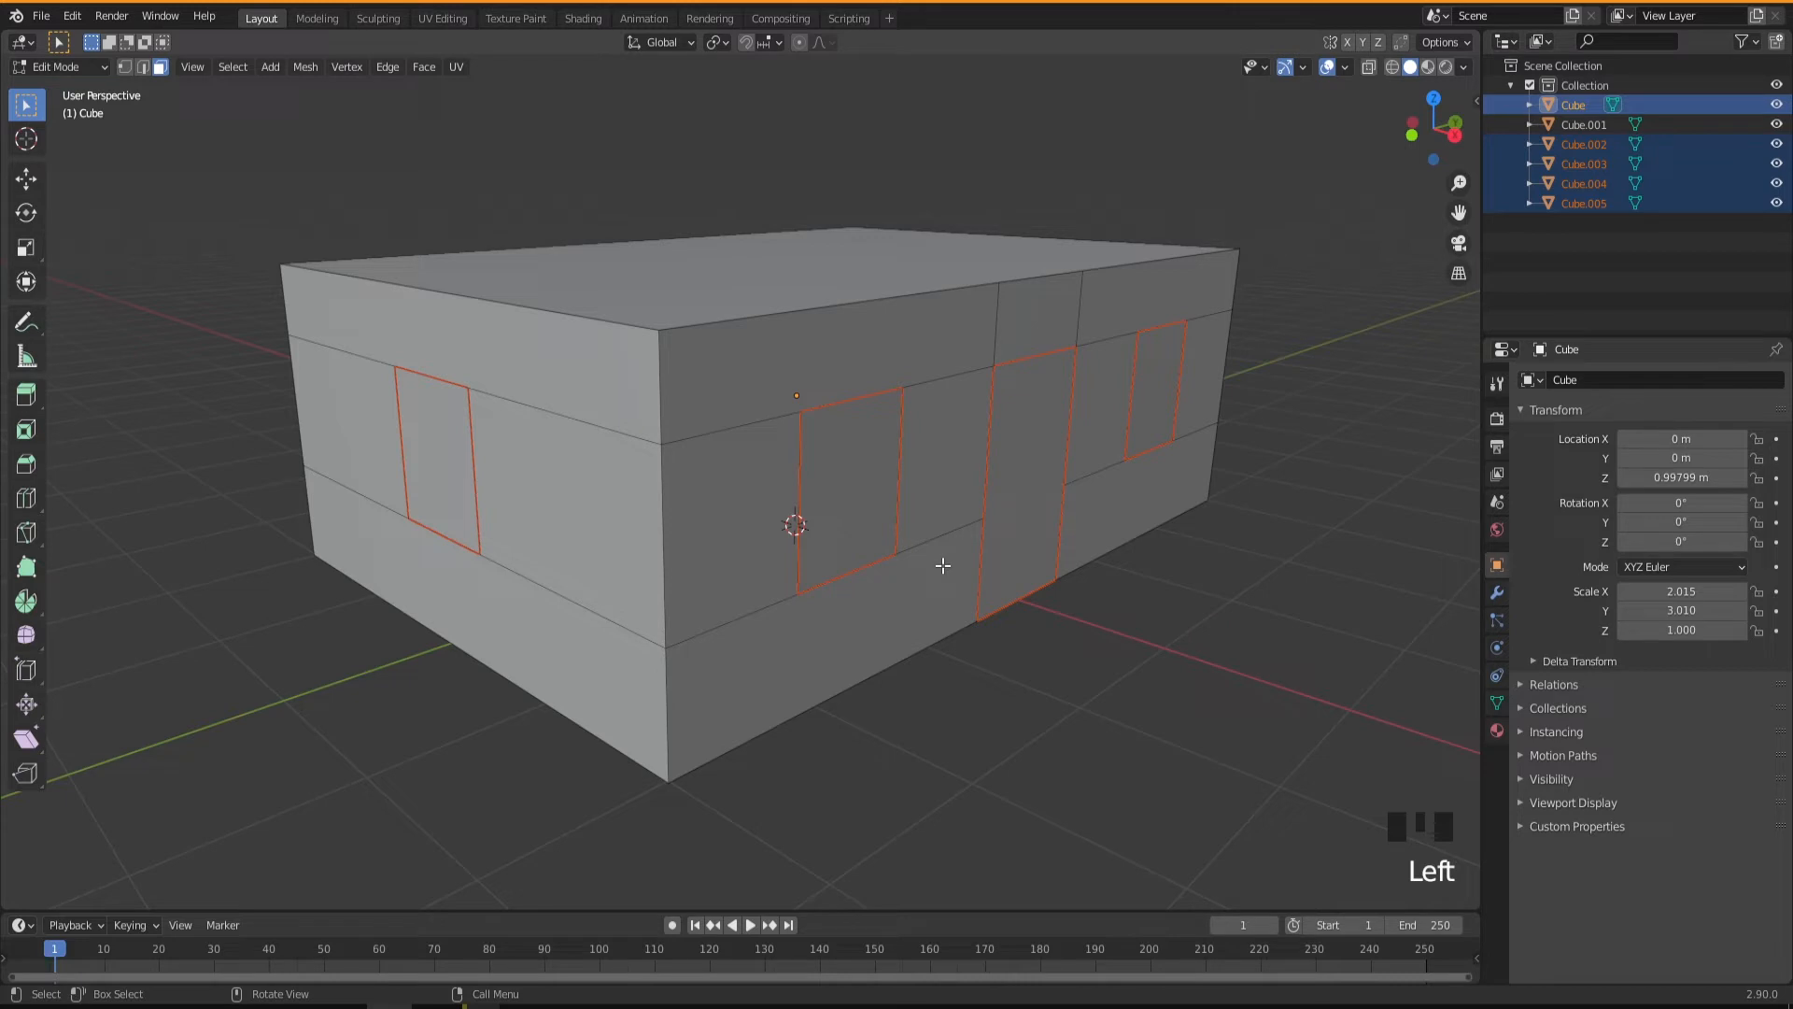
Switch to object mode and select the long wall's window nearest the corner.
key("Tab")
middle_click_drag(972, 692, 968, 695)
left_click(834, 508)
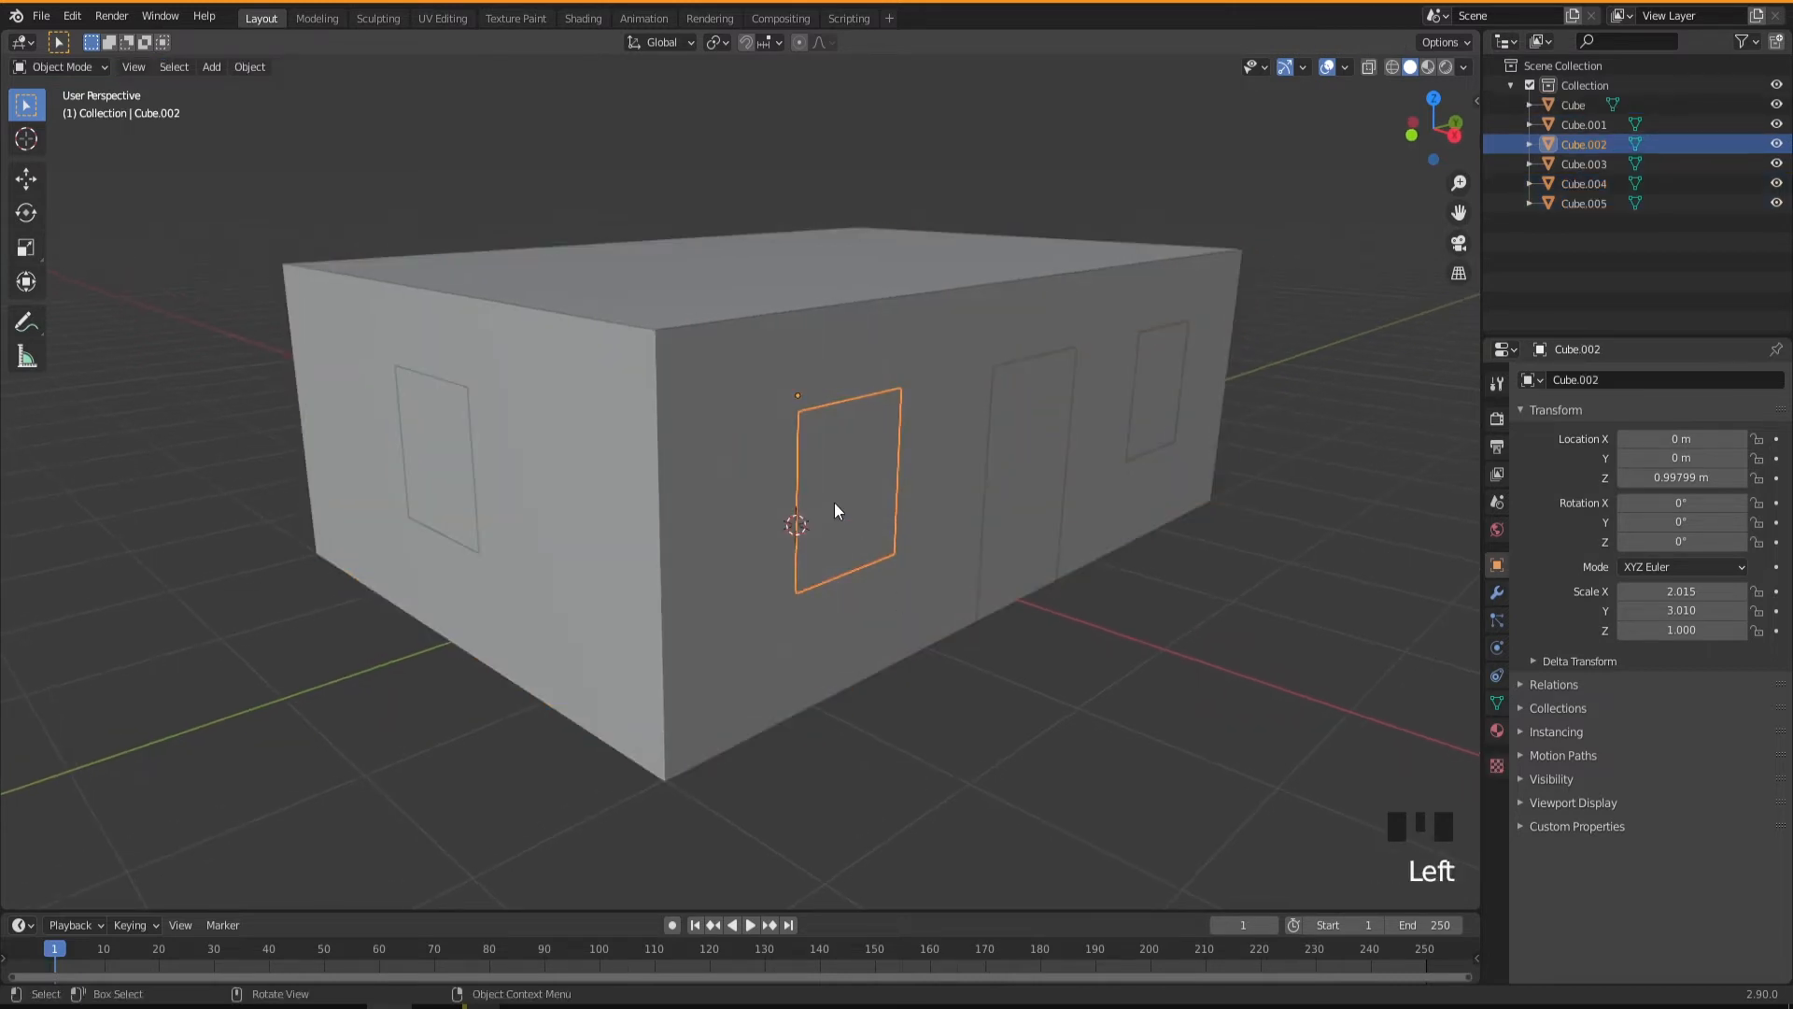
Try moving each separated window and the door in turn, cancelling every move.
key("g")
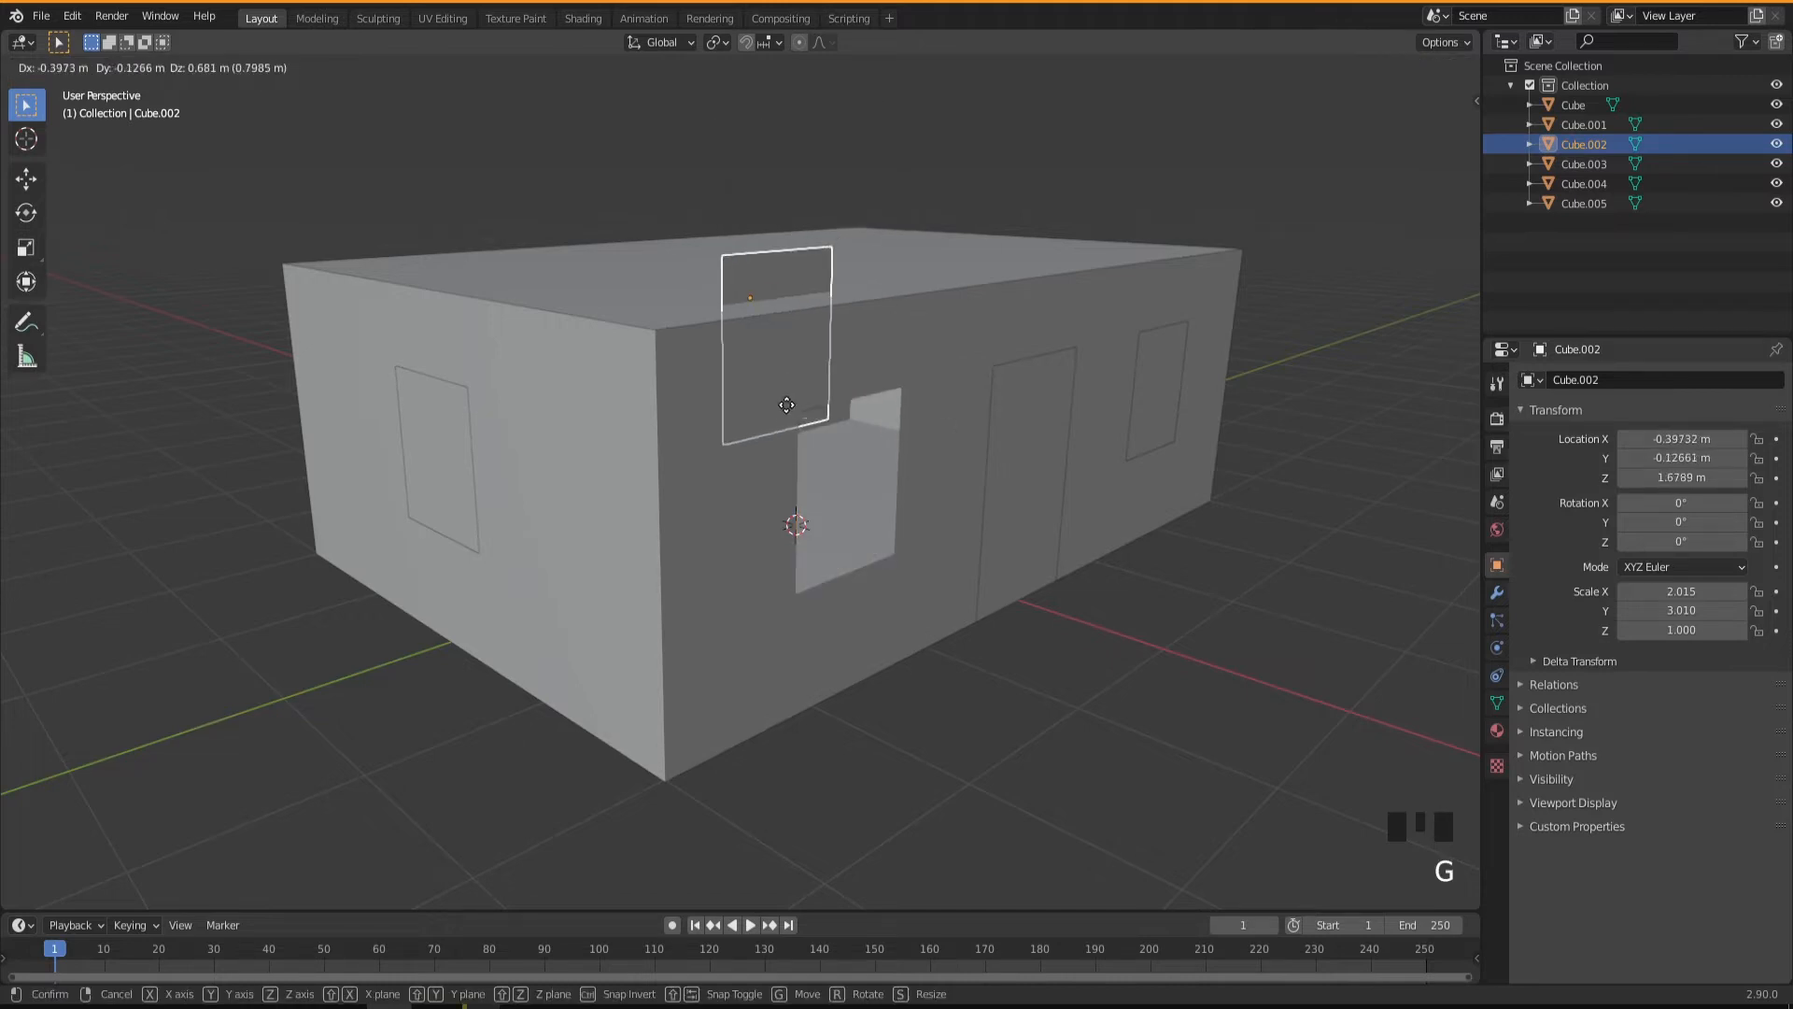
key("Escape")
left_click(1027, 519)
key("g")
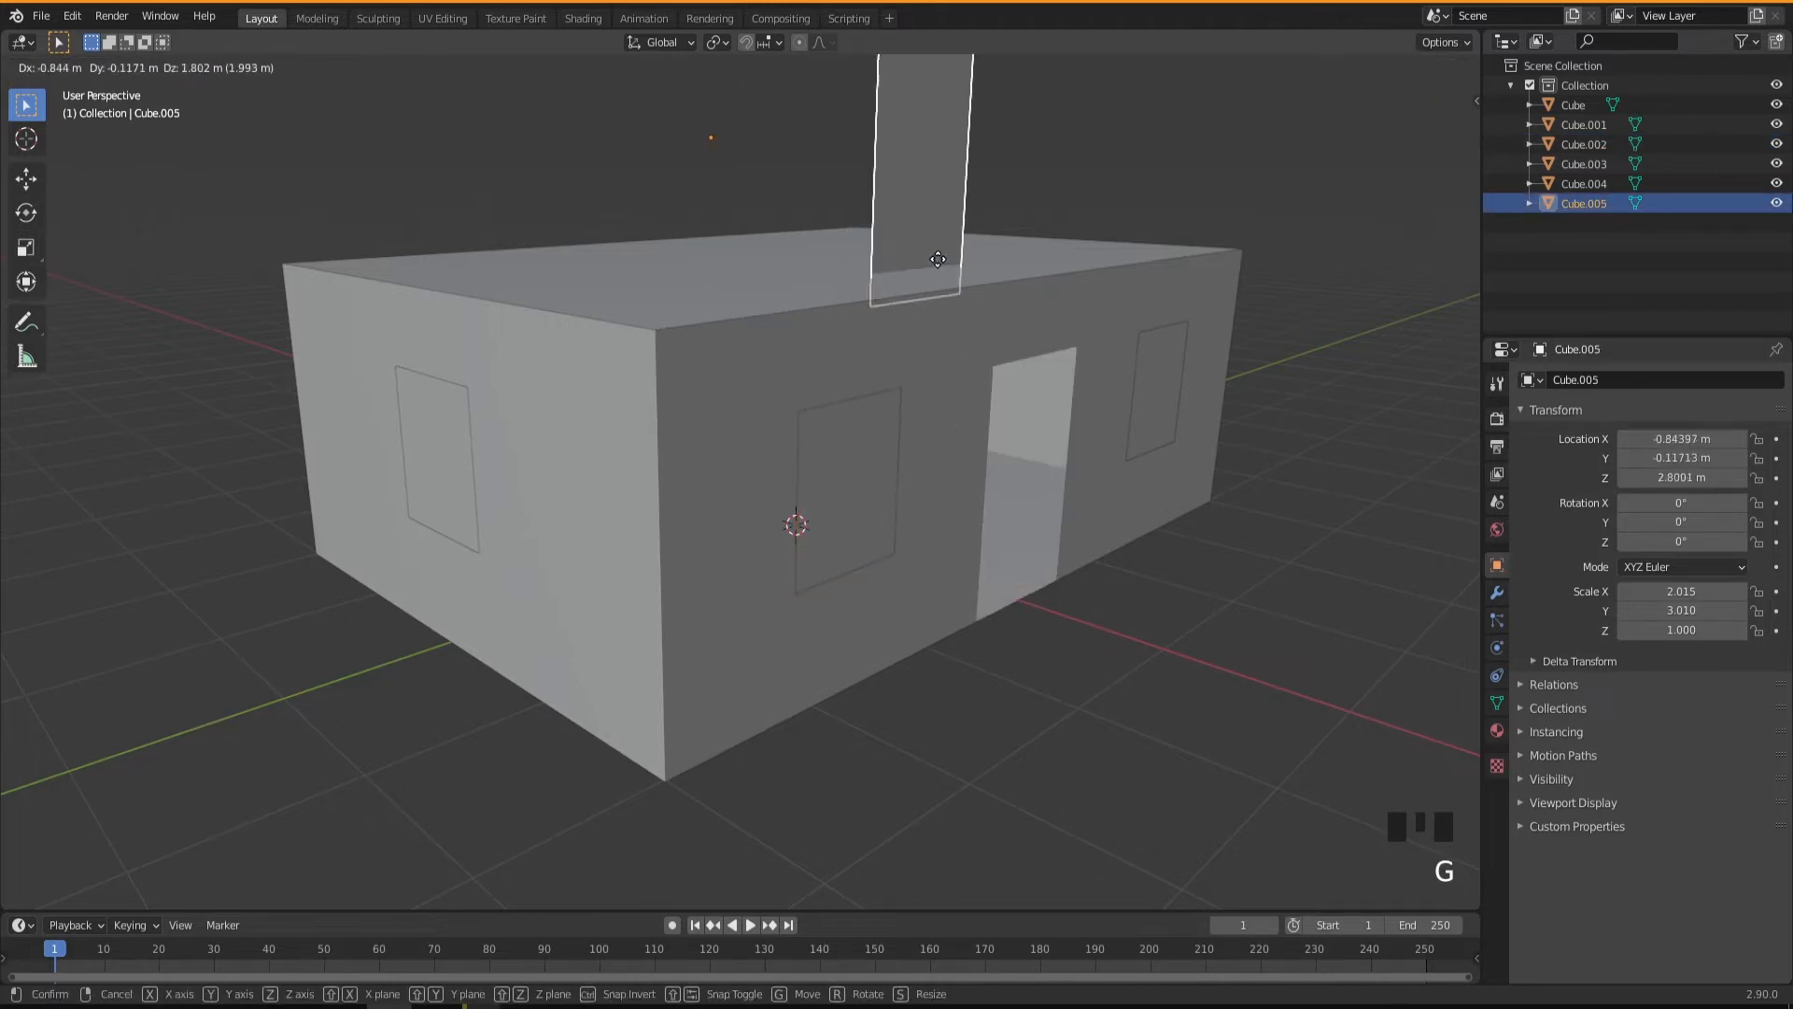
key("Escape")
left_click(1151, 401)
key("g")
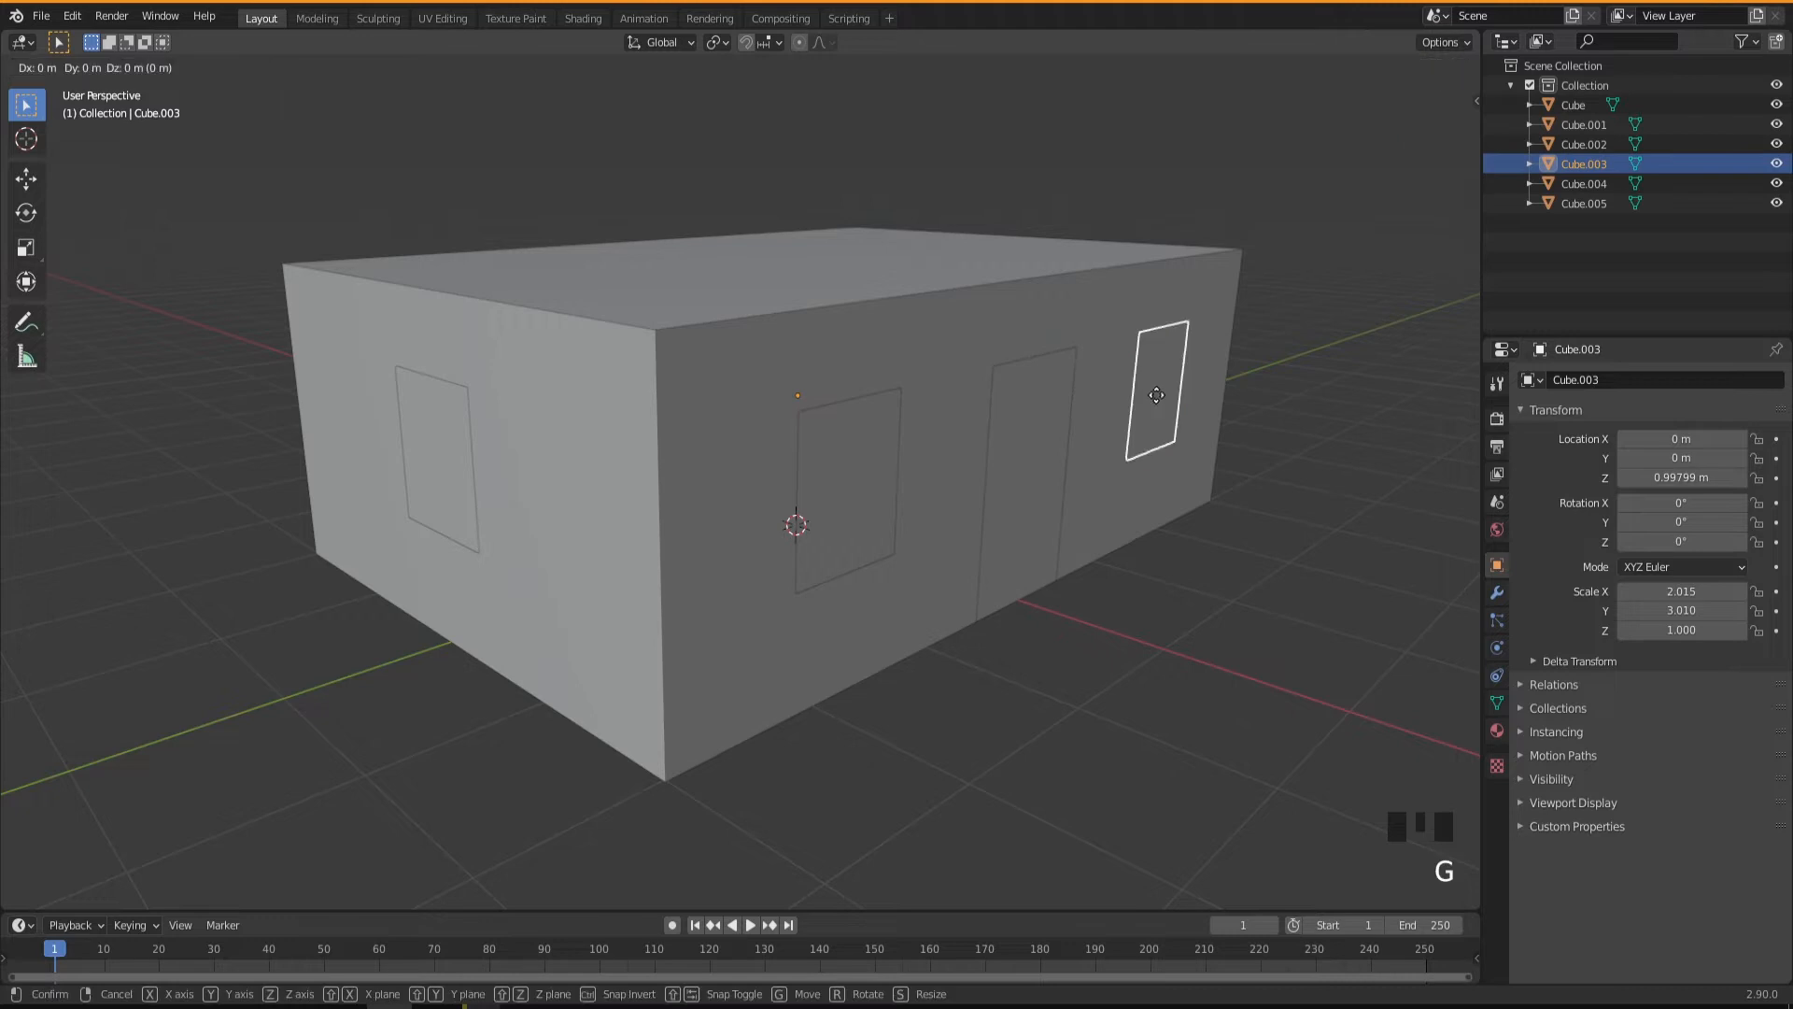
key("Escape")
left_click(430, 461)
key("g")
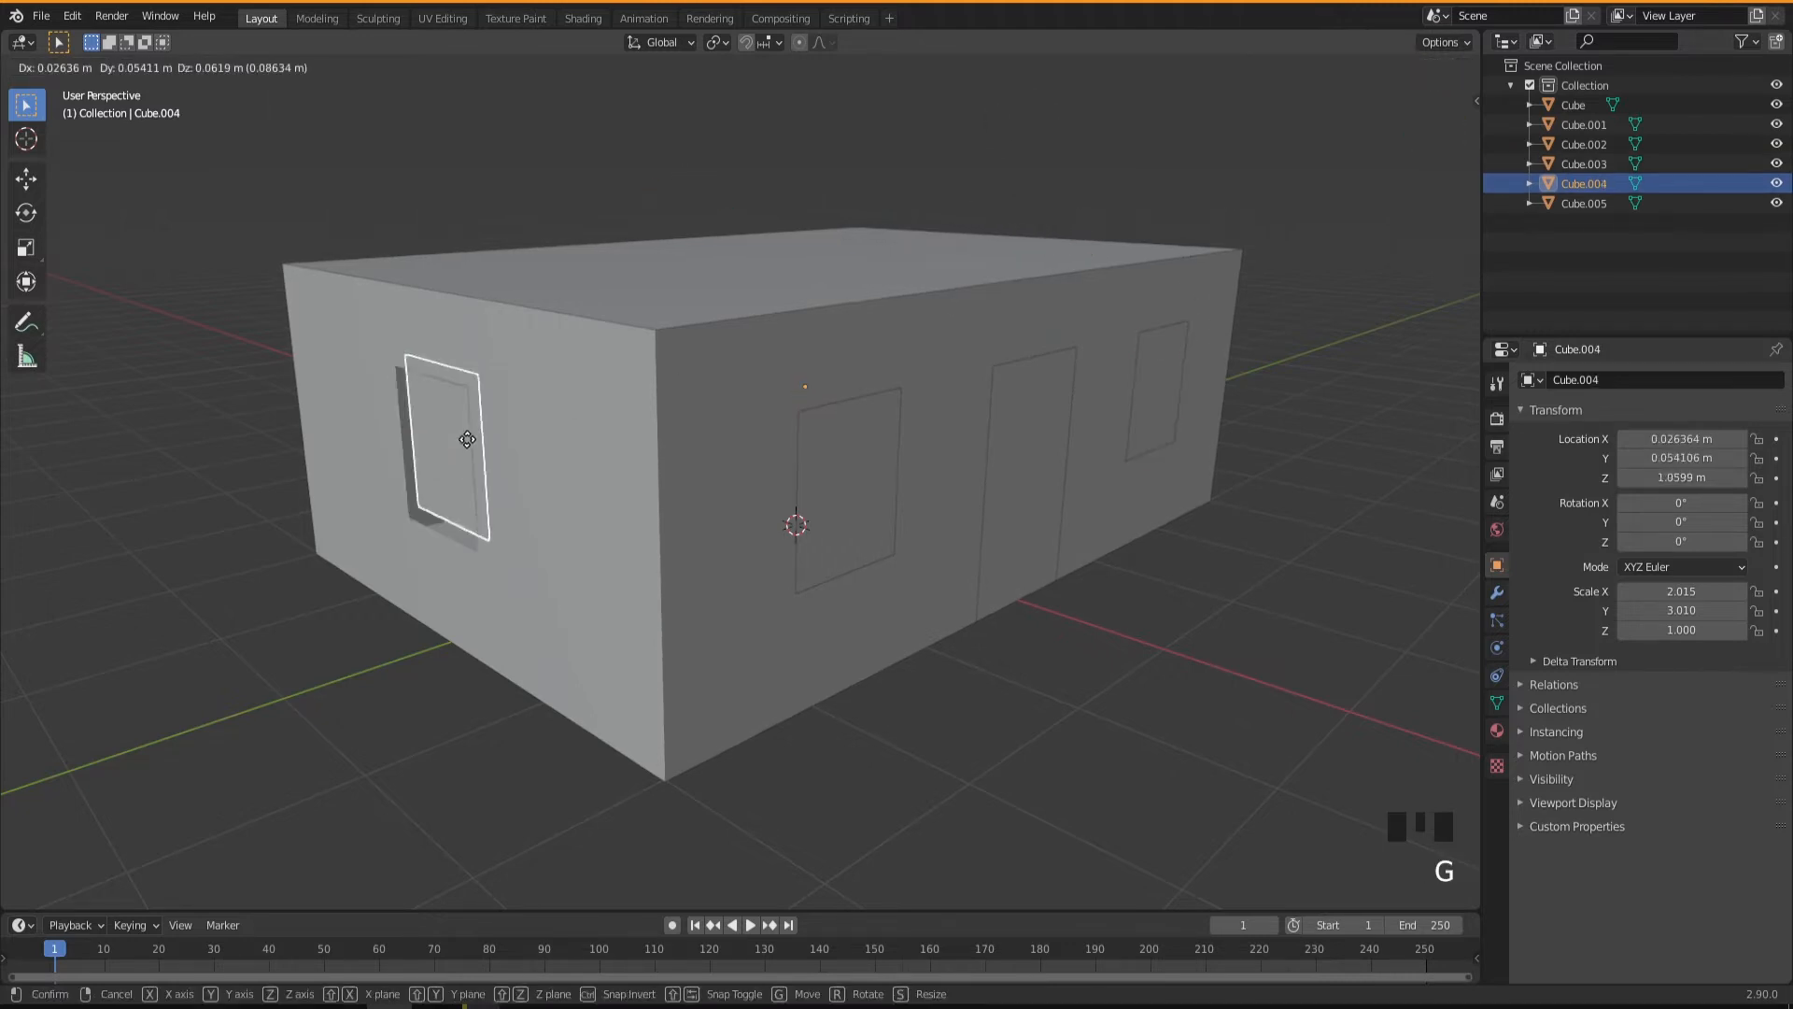
key("Escape")
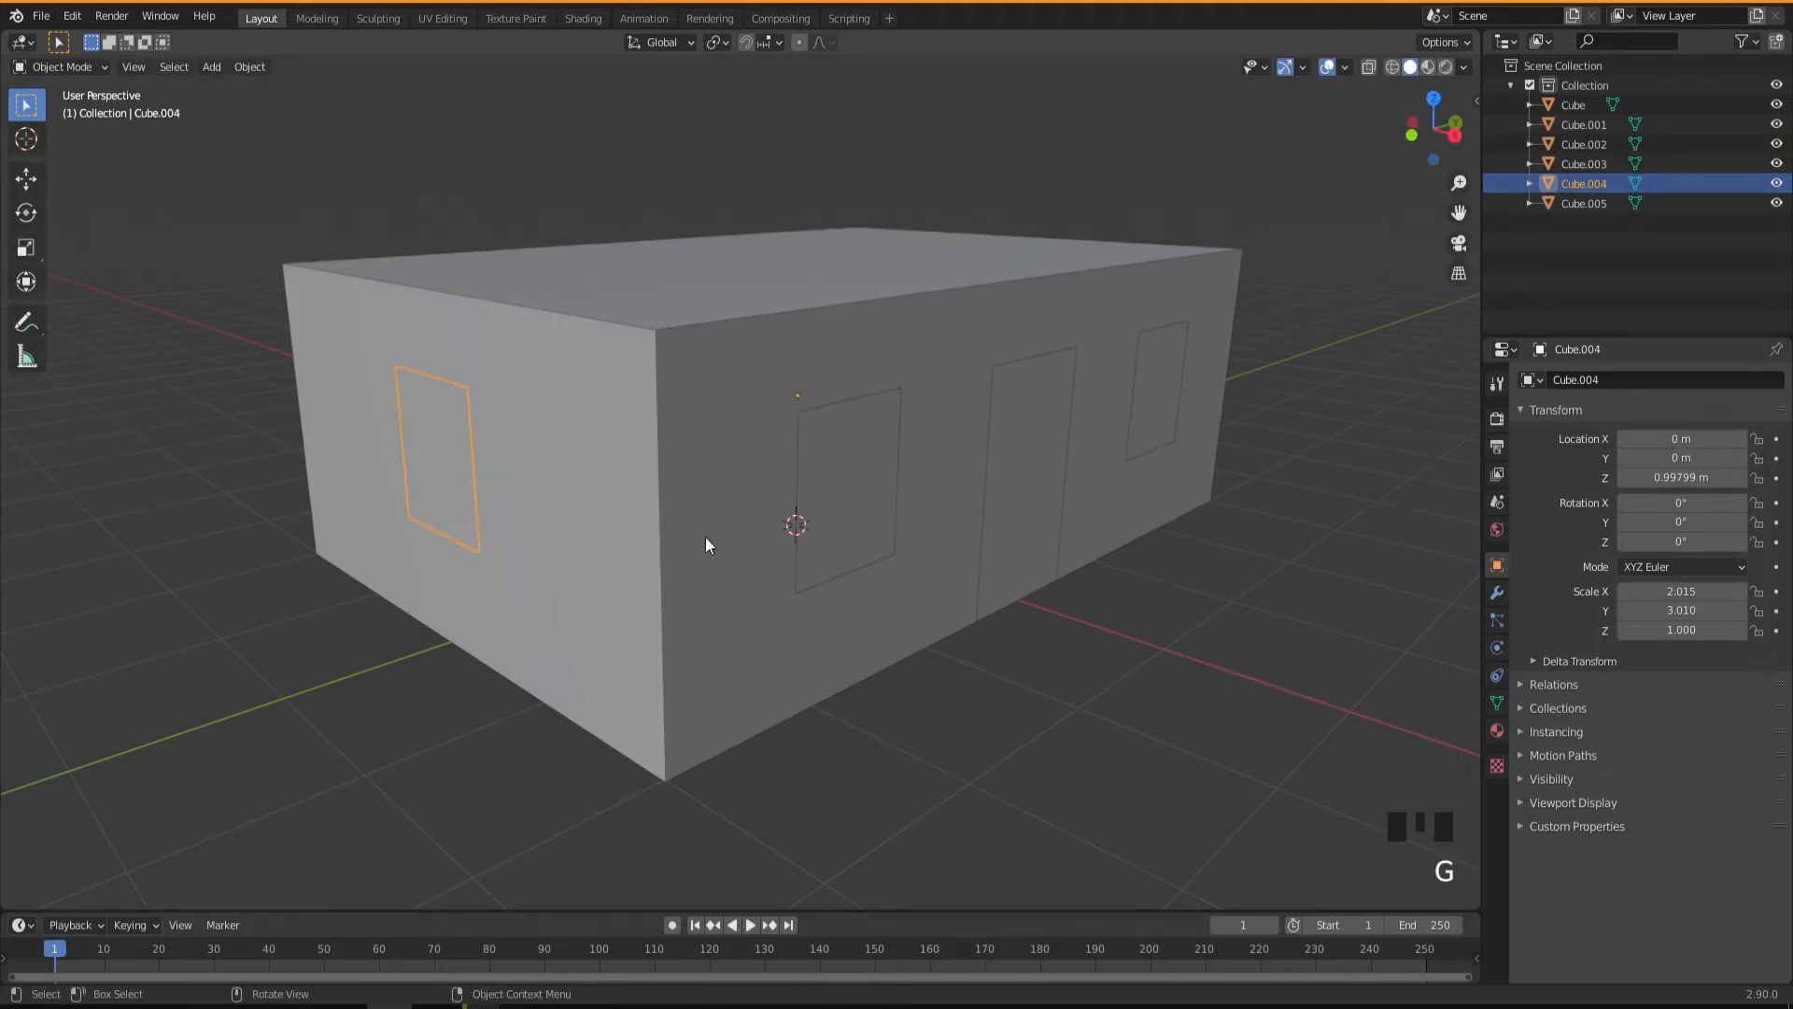
middle_click_drag(750, 530, 822, 502)
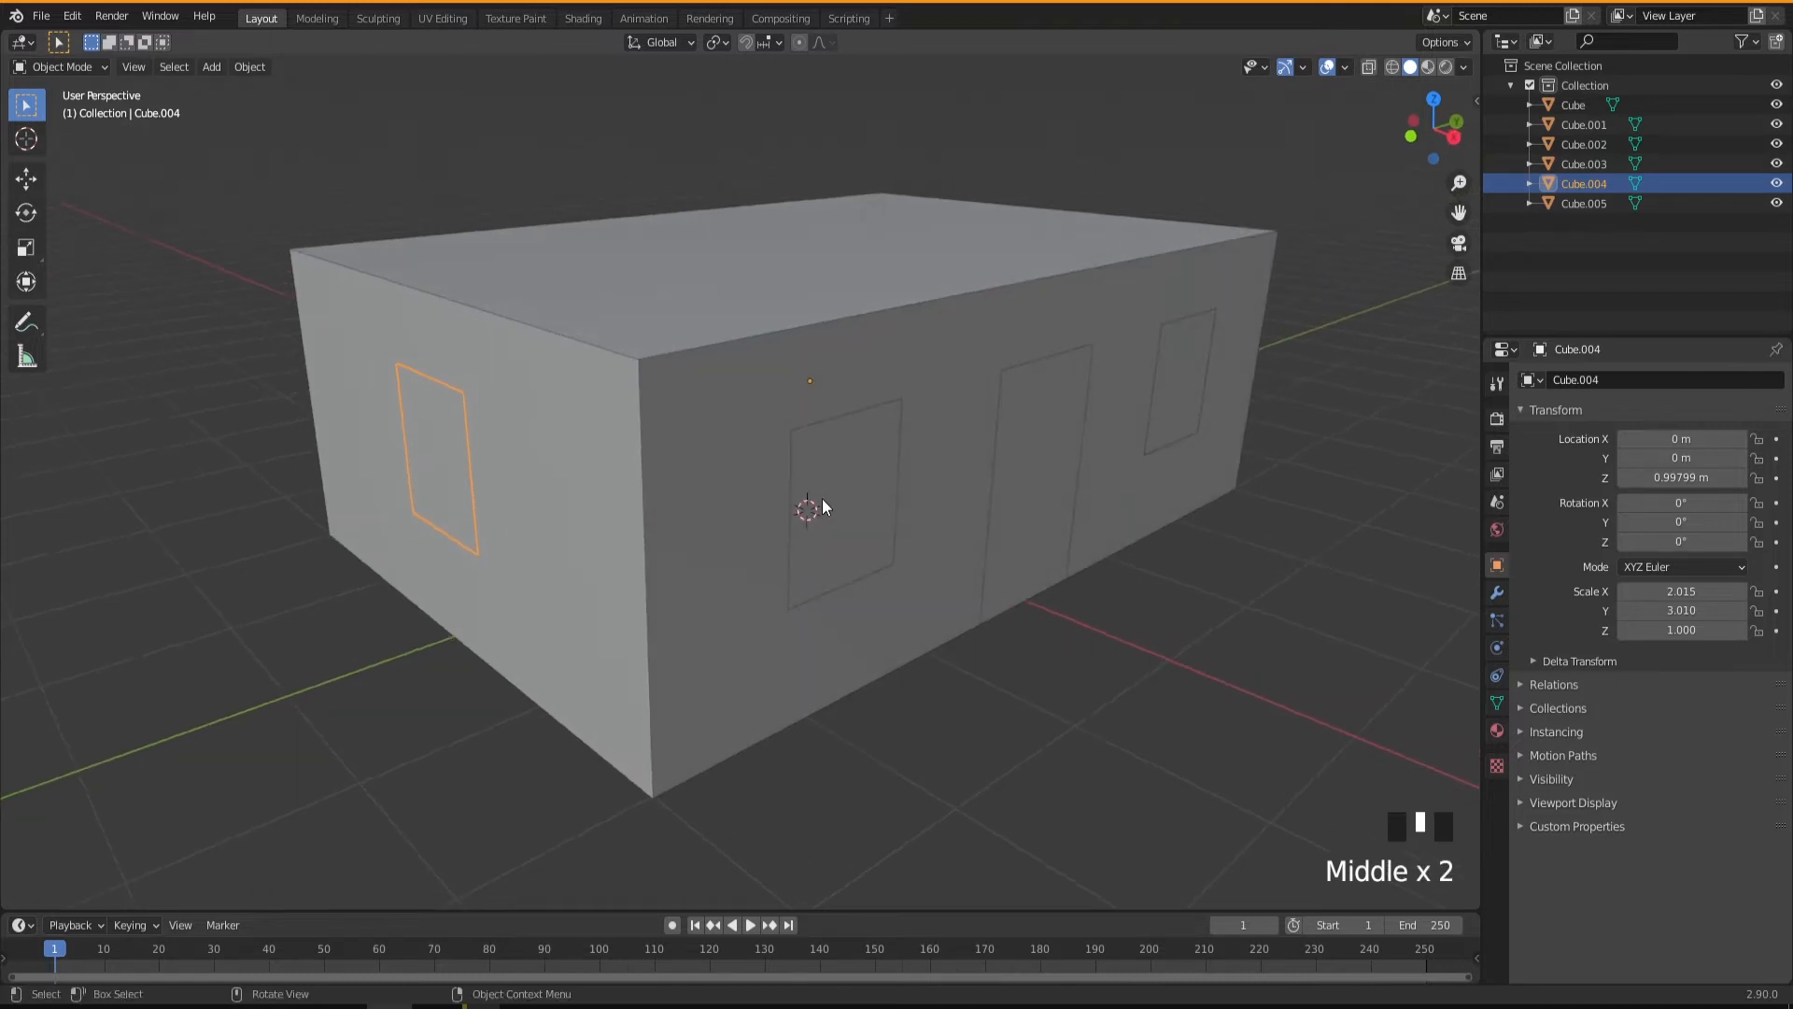
left_click(821, 501)
key("g")
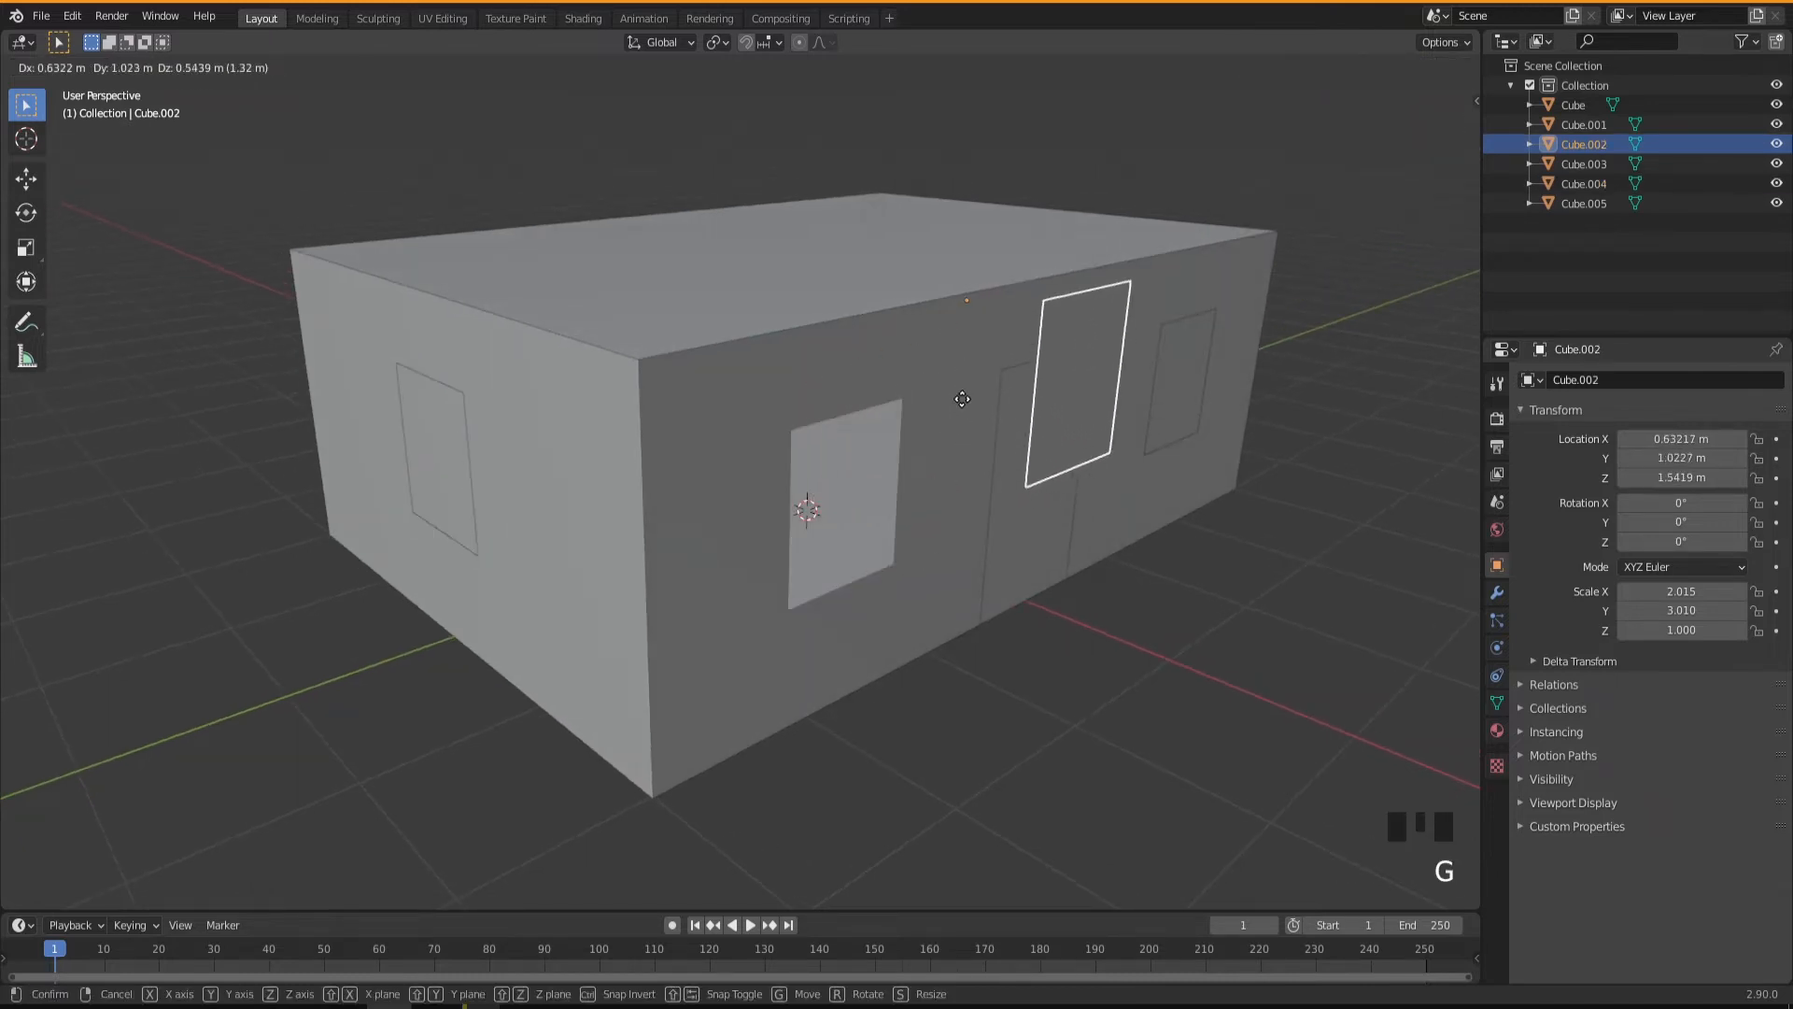
right_click(838, 583)
Examine the origin points of the door, the main body and the near long-wall window from several angles.
middle_click_drag(838, 582, 827, 534)
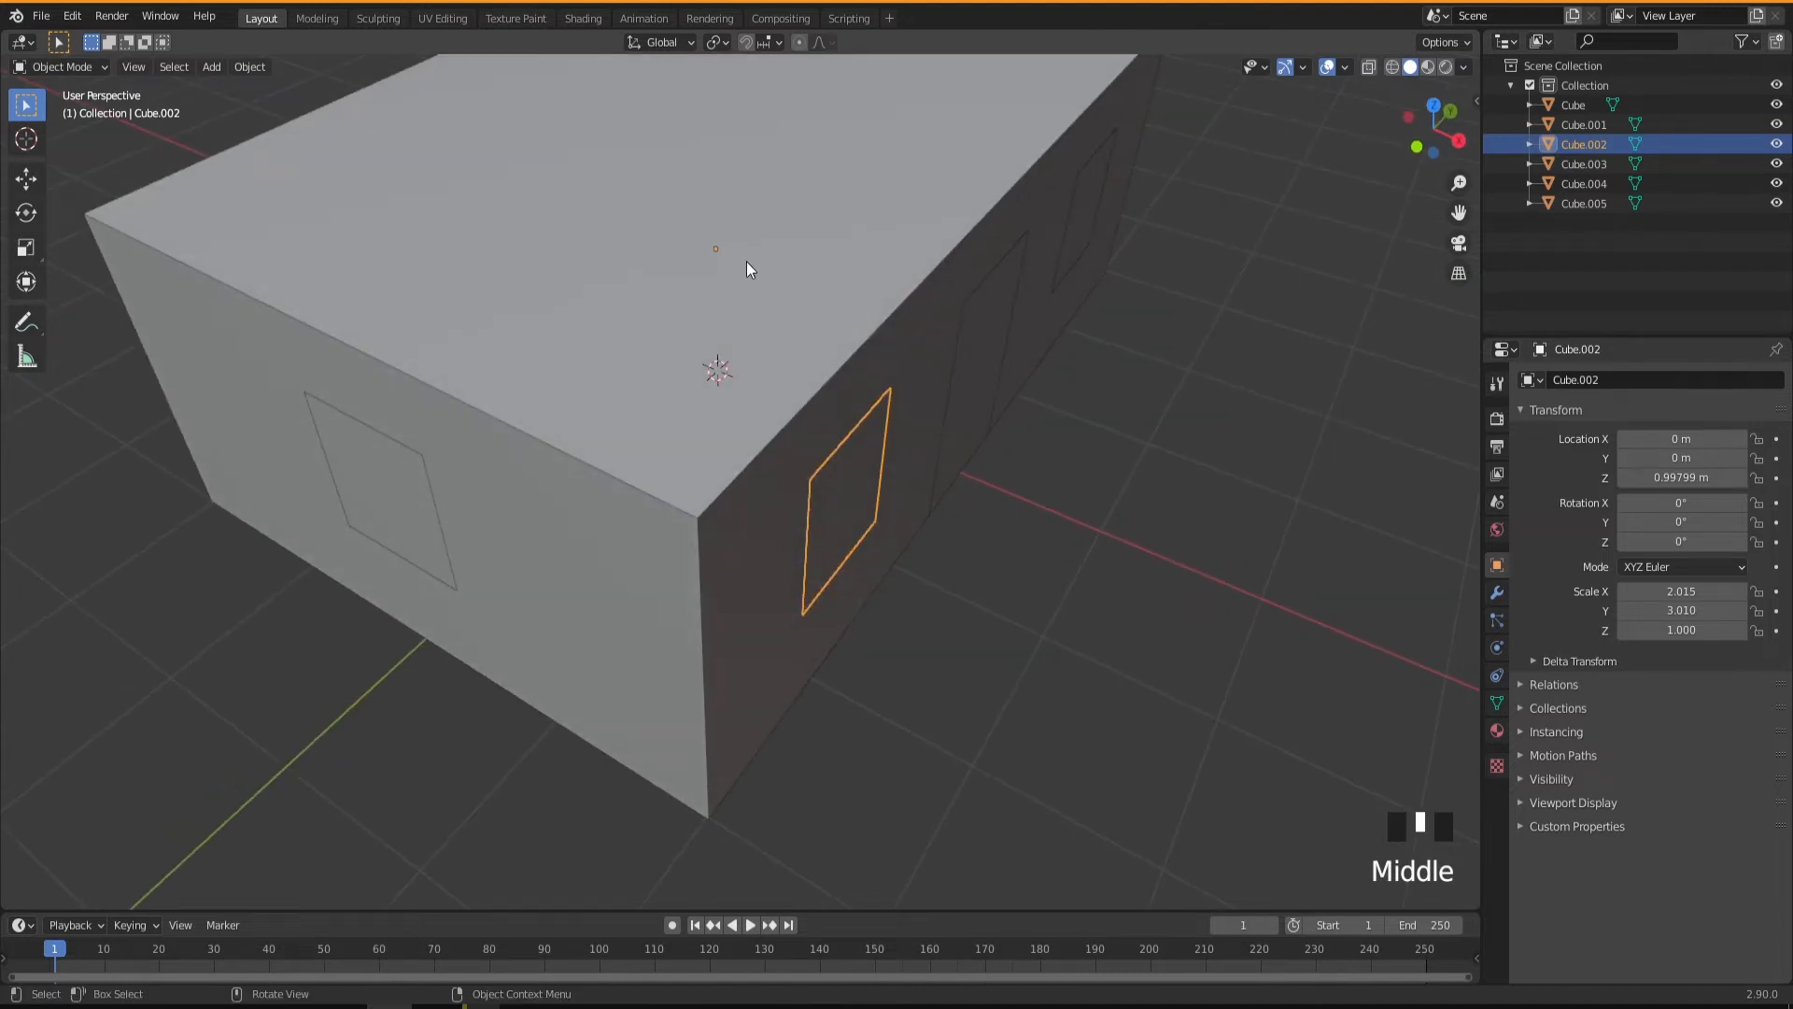
middle_click_drag(831, 559, 456, 455)
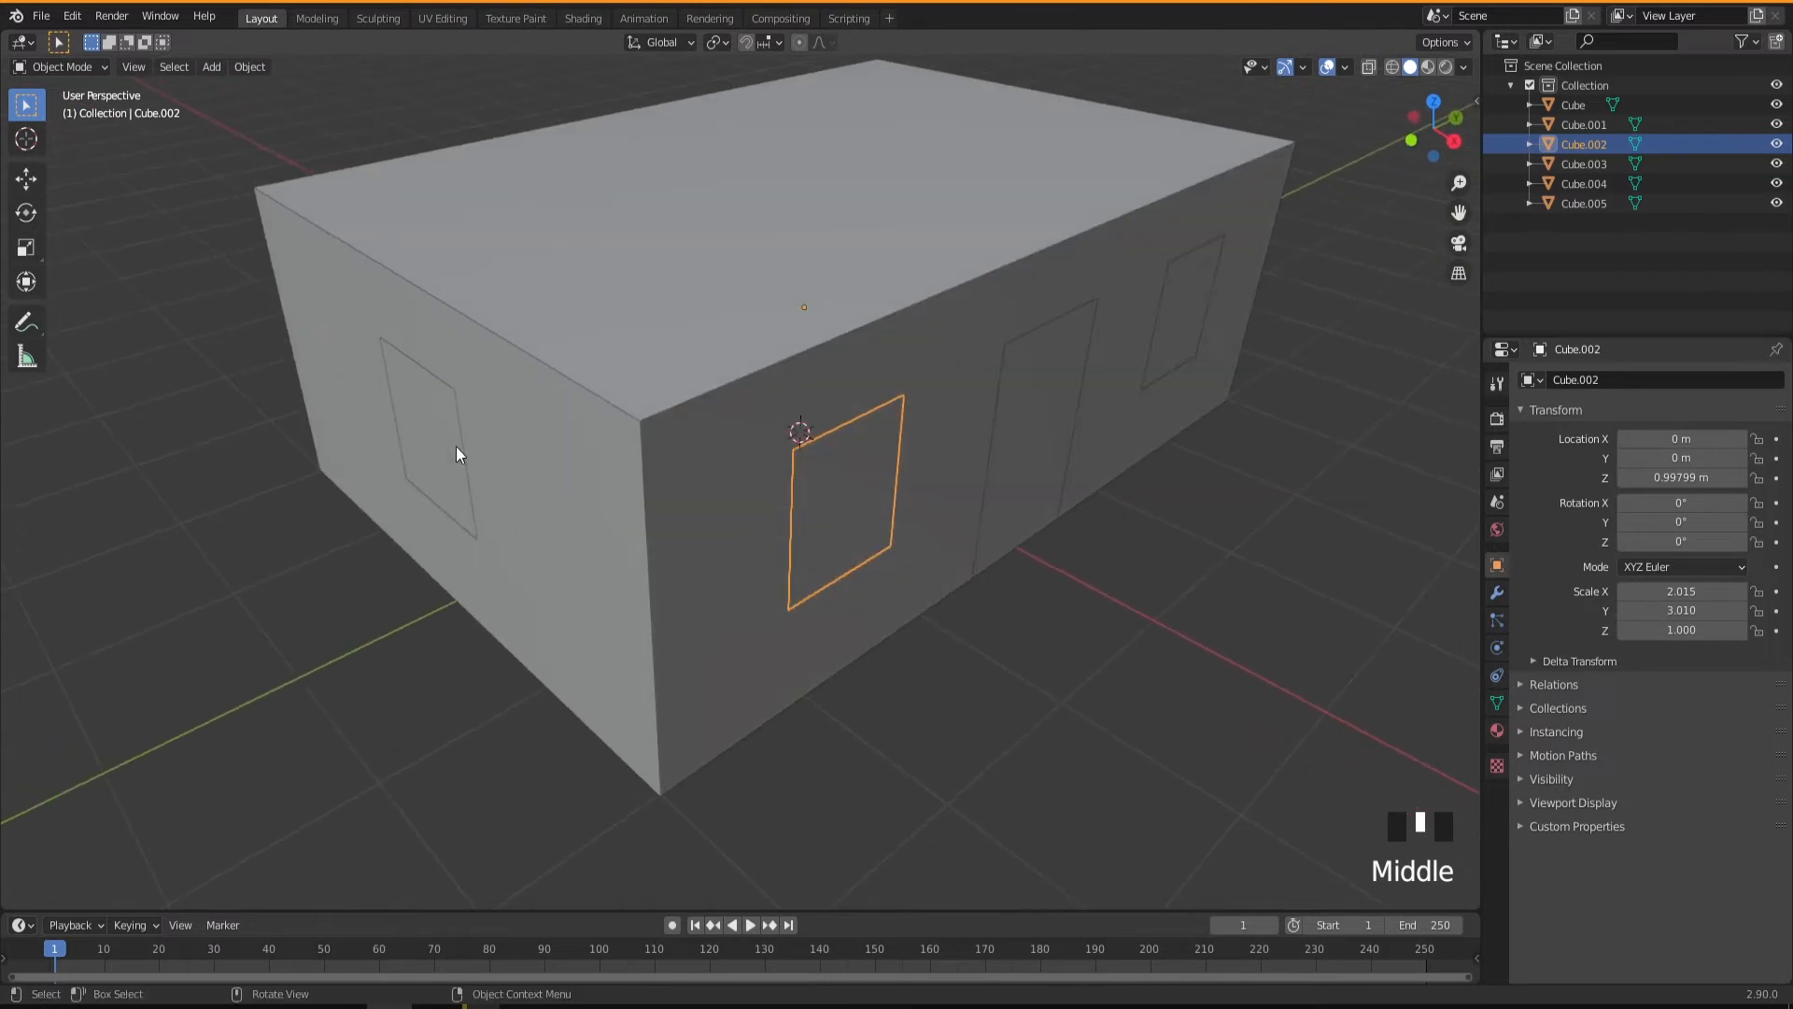
left_click(1035, 462)
middle_click_drag(876, 534, 753, 531)
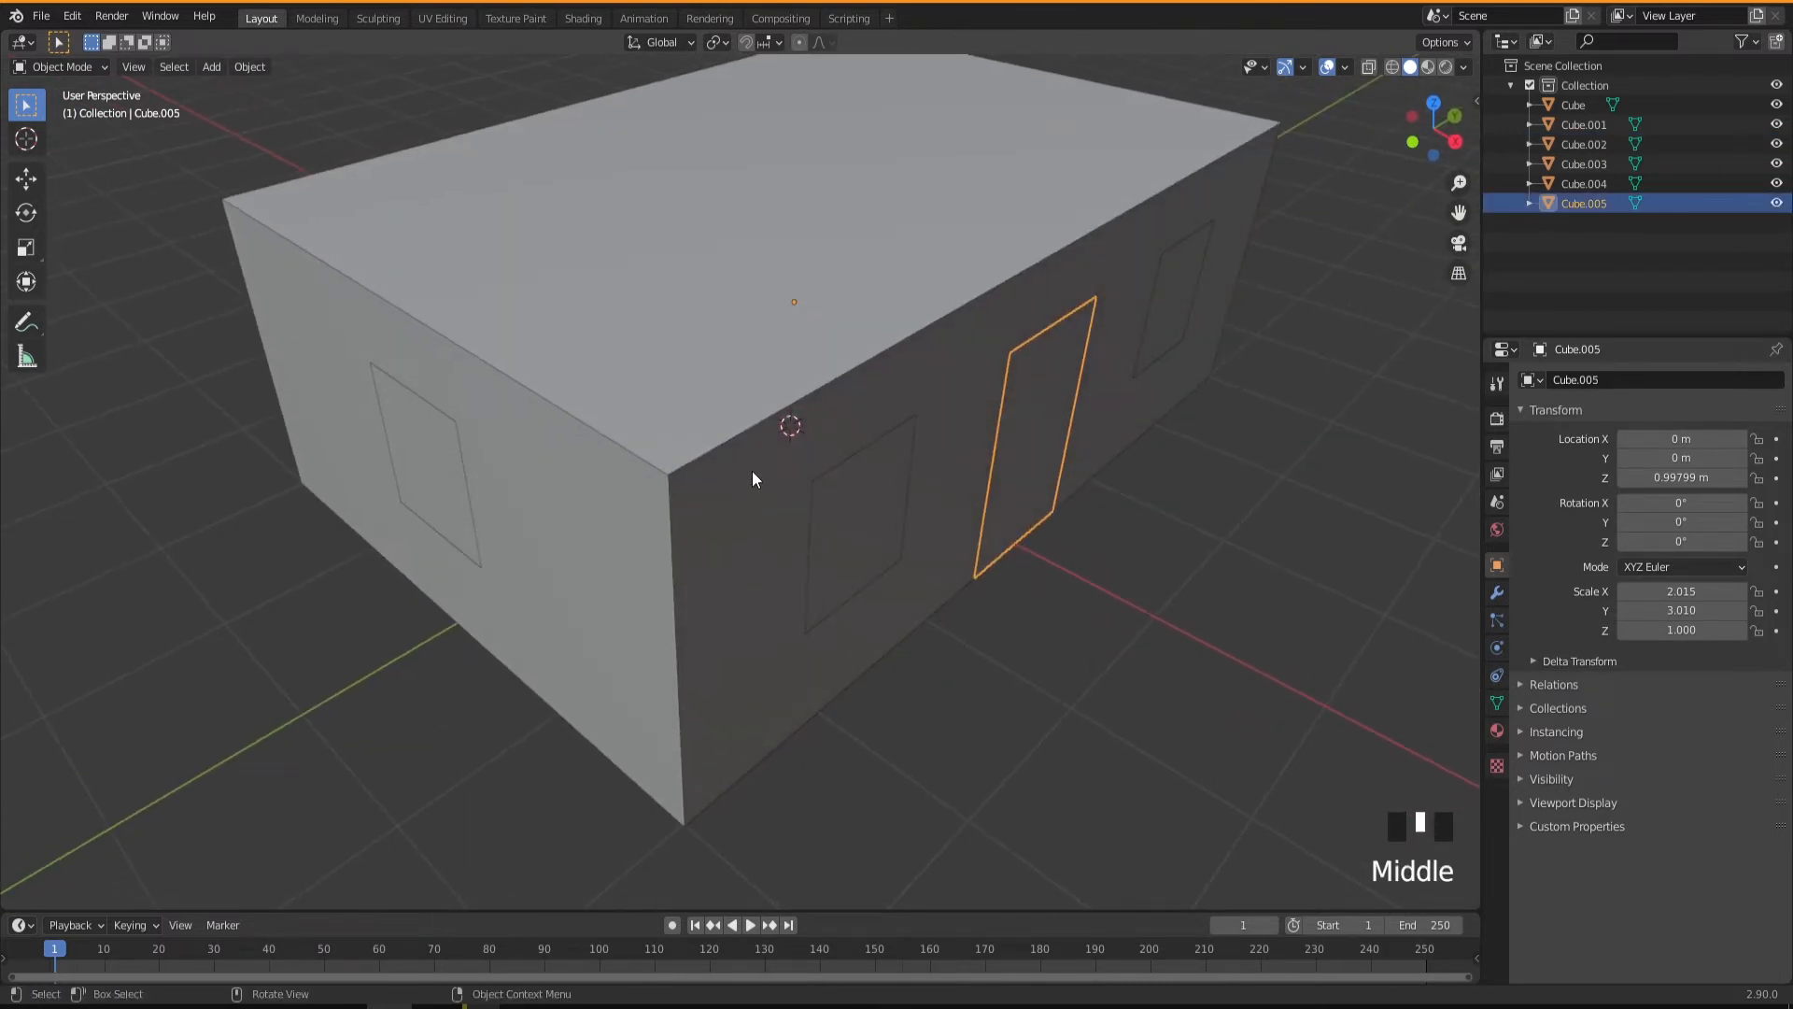
left_click(688, 599)
left_click(852, 542)
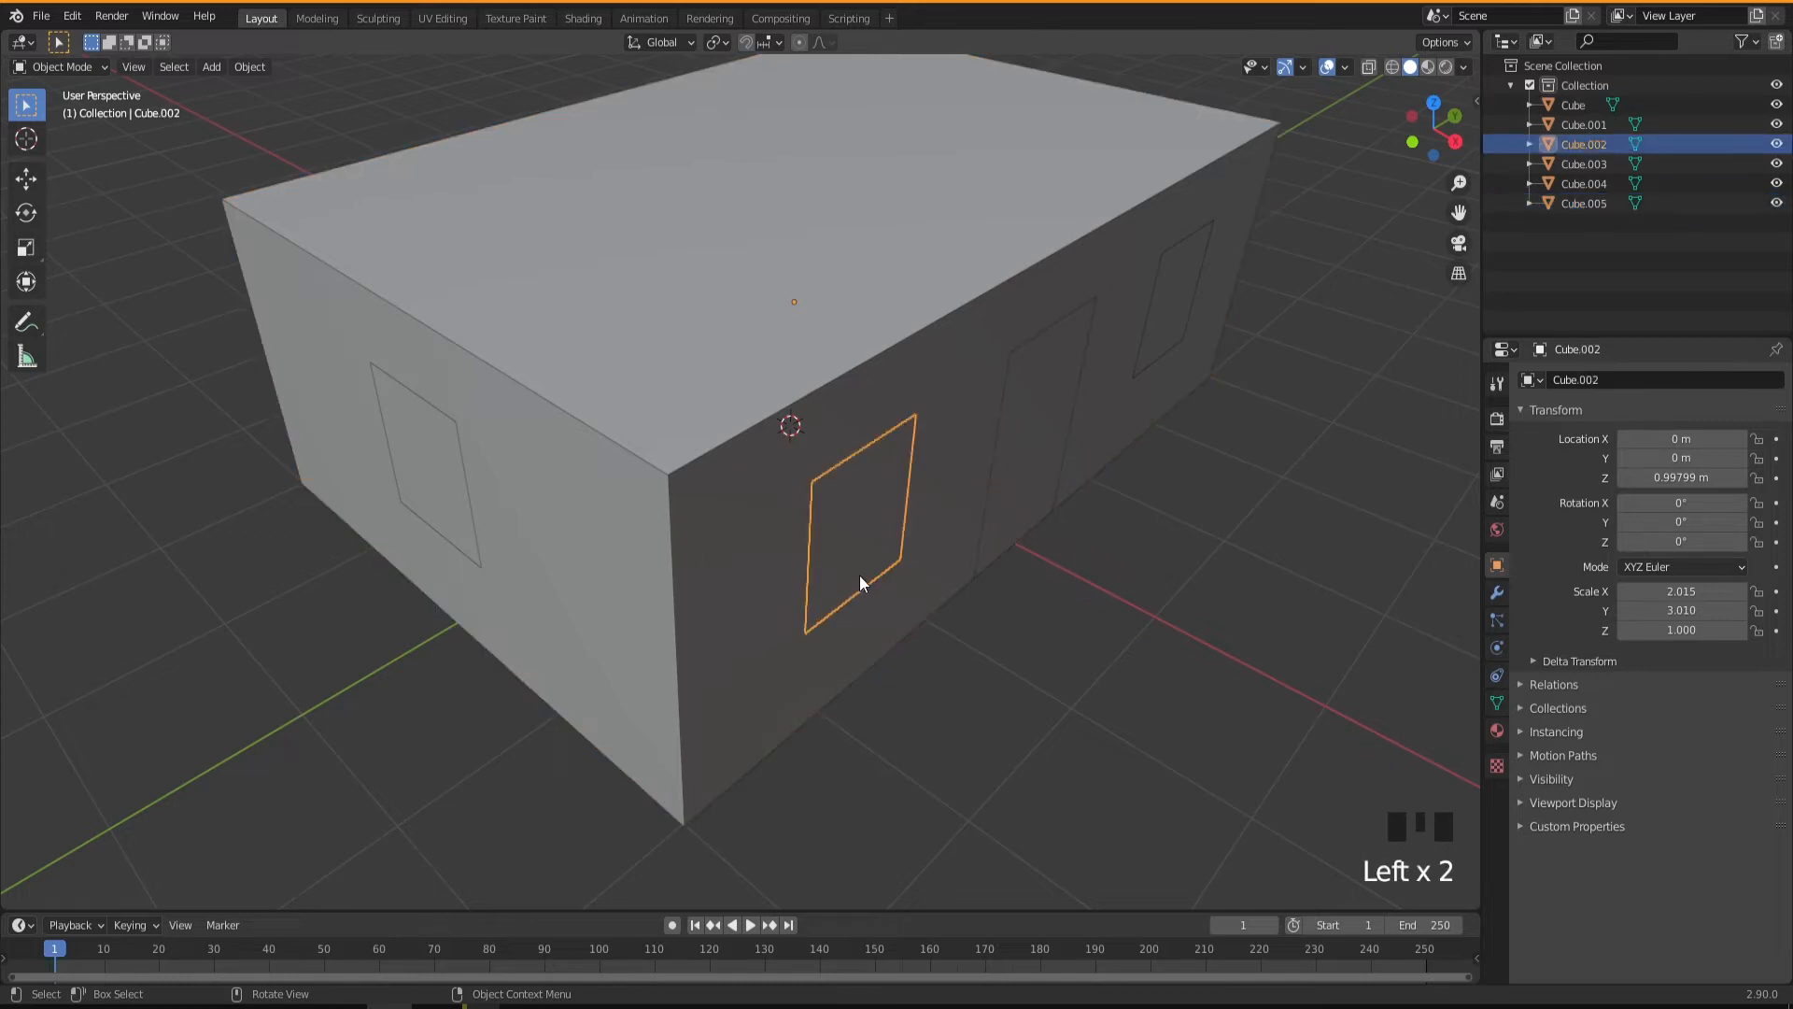
middle_click_drag(859, 586, 841, 570)
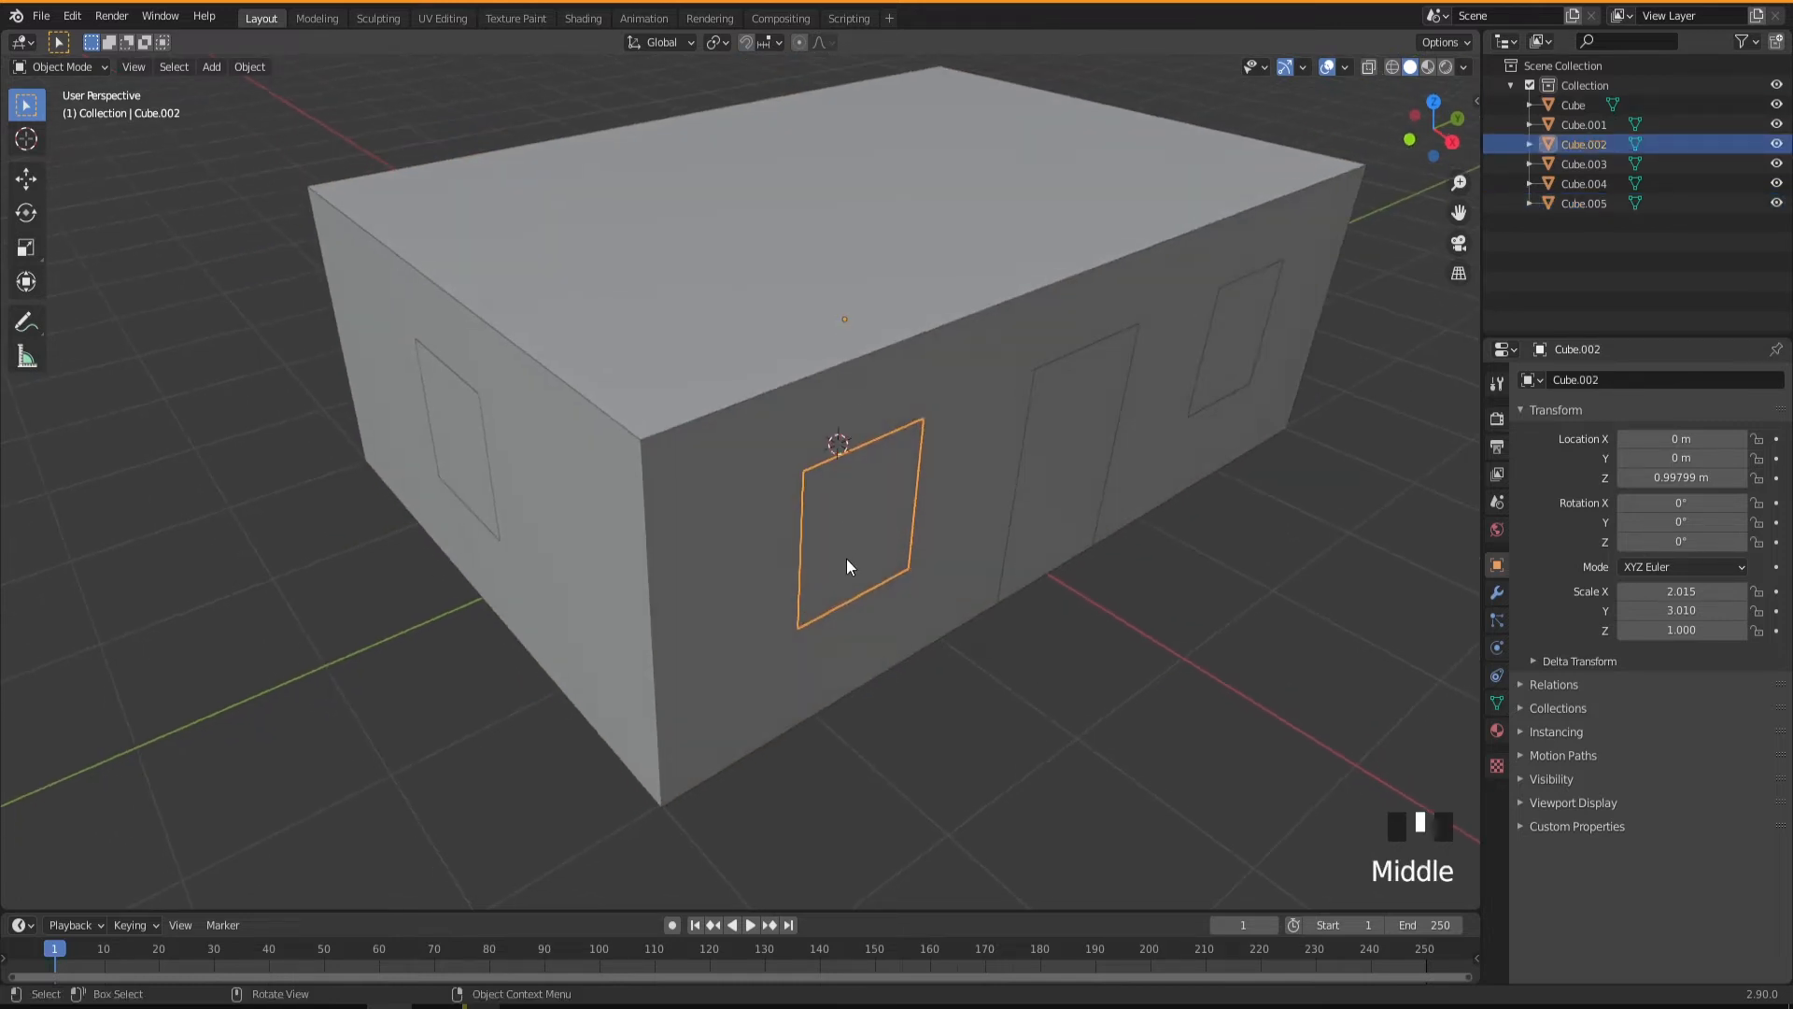
middle_click_drag(832, 557, 845, 558)
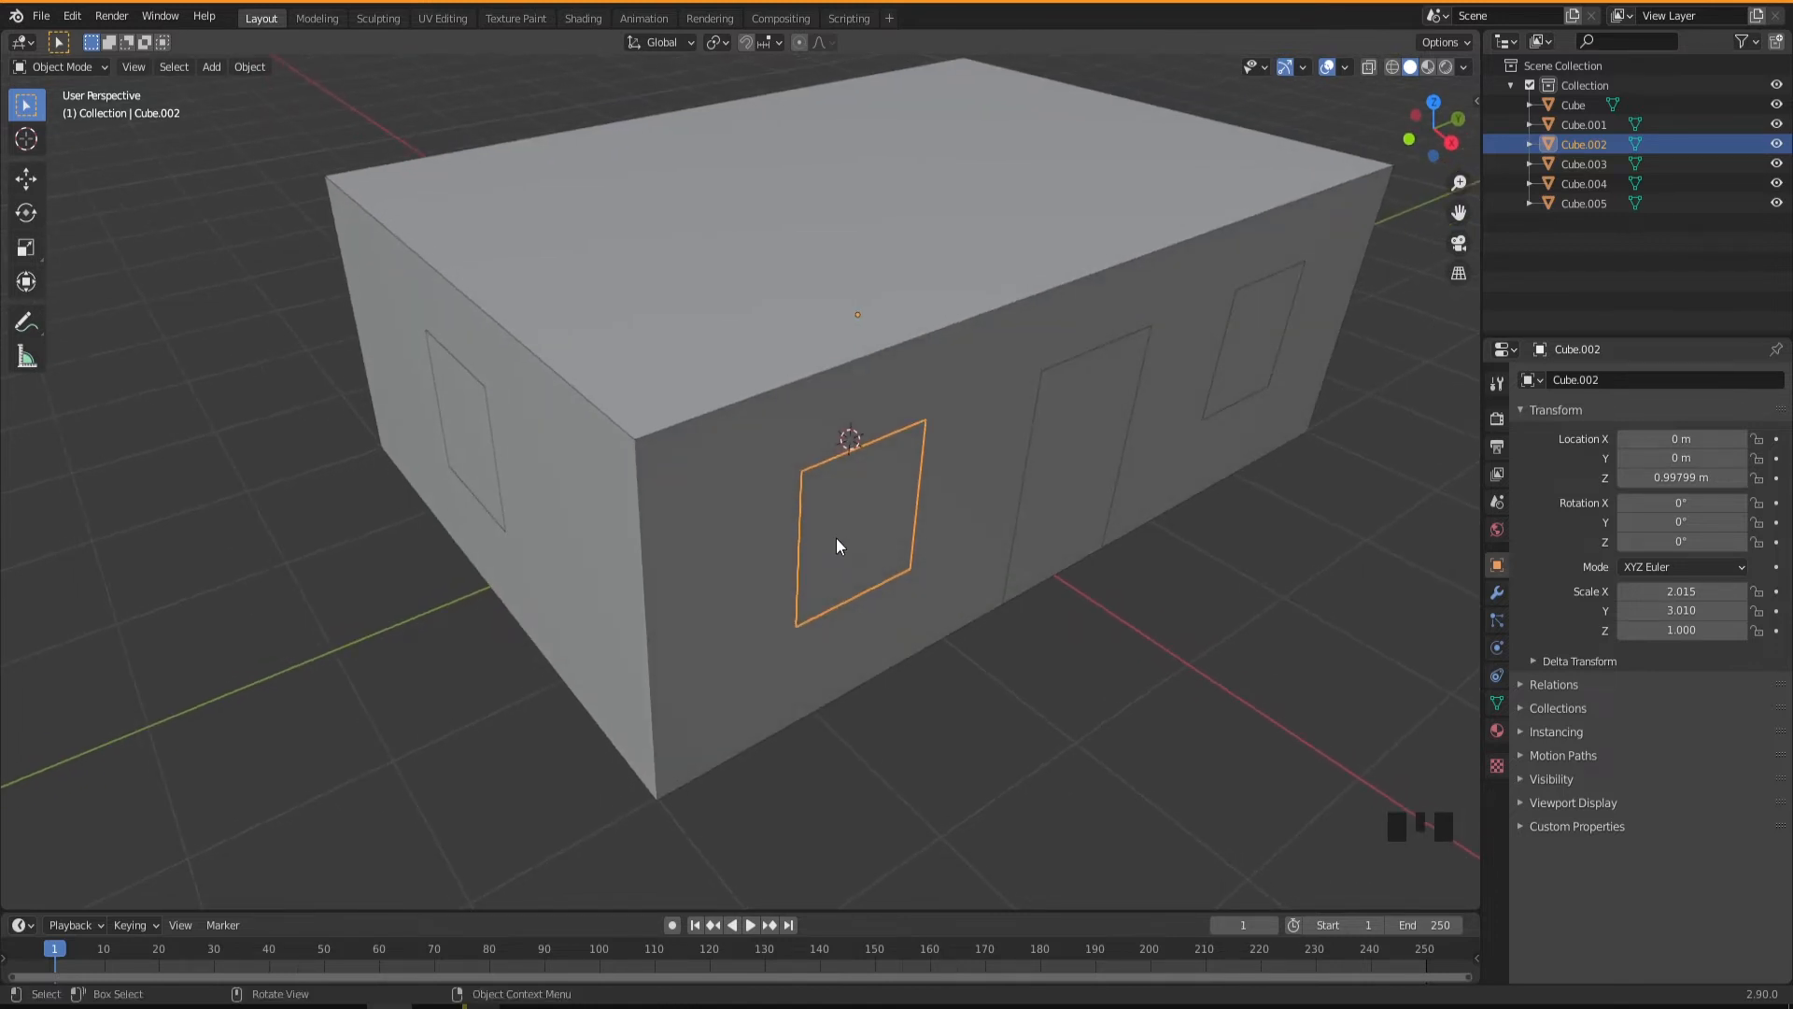
Try rotating the near long-wall window freely and about the global Z axis.
key("r")
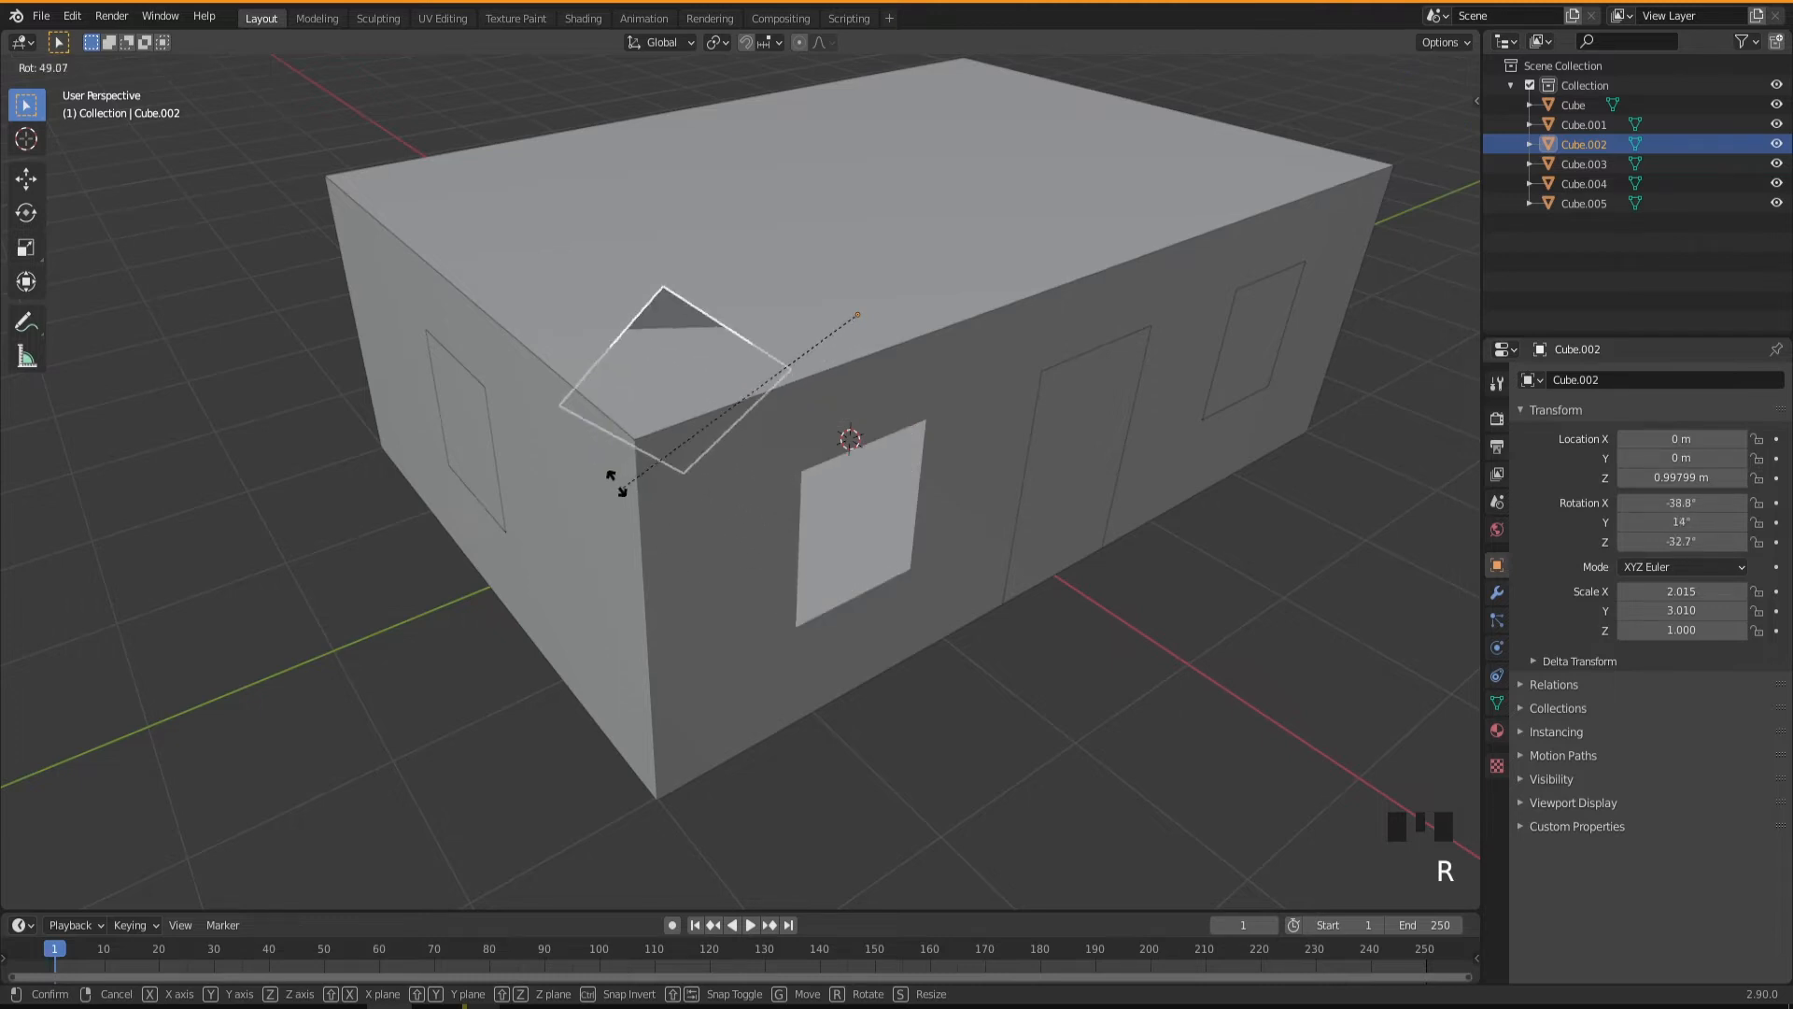
key("z")
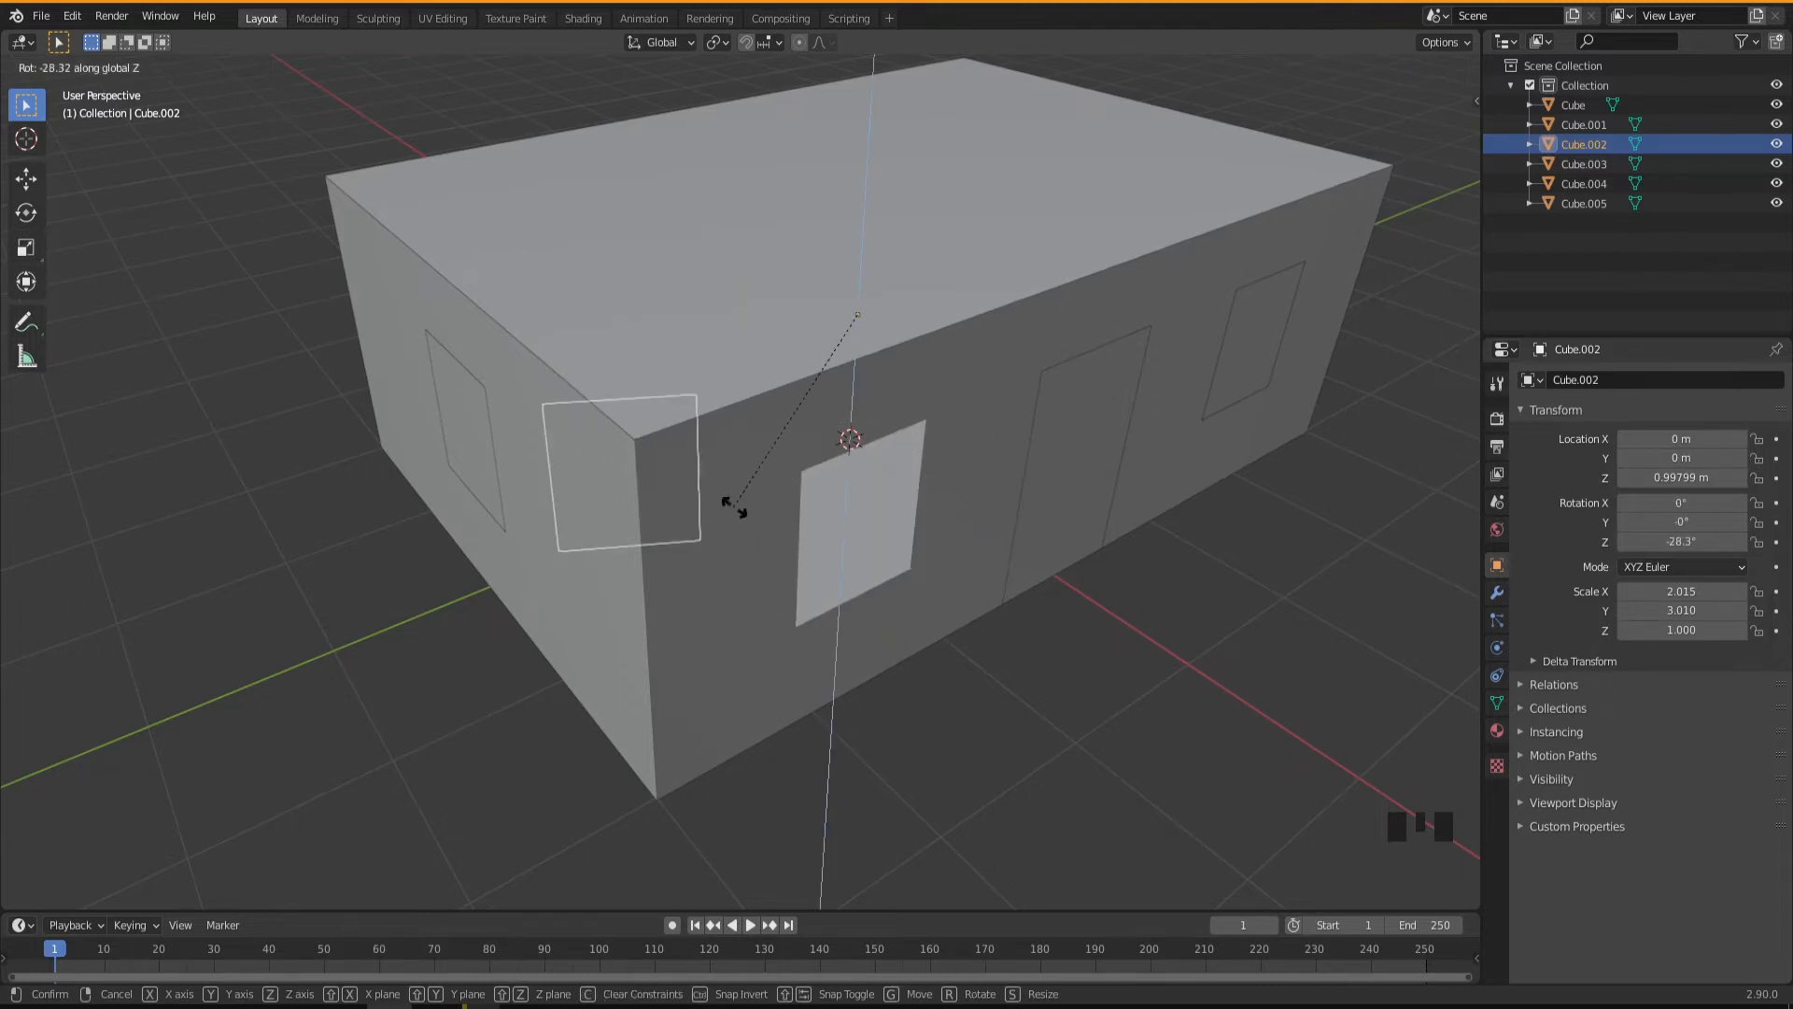
right_click(831, 543)
Set the near long-wall window's origin with Origin to Geometry.
middle_click_drag(889, 714, 859, 557)
right_click(855, 522)
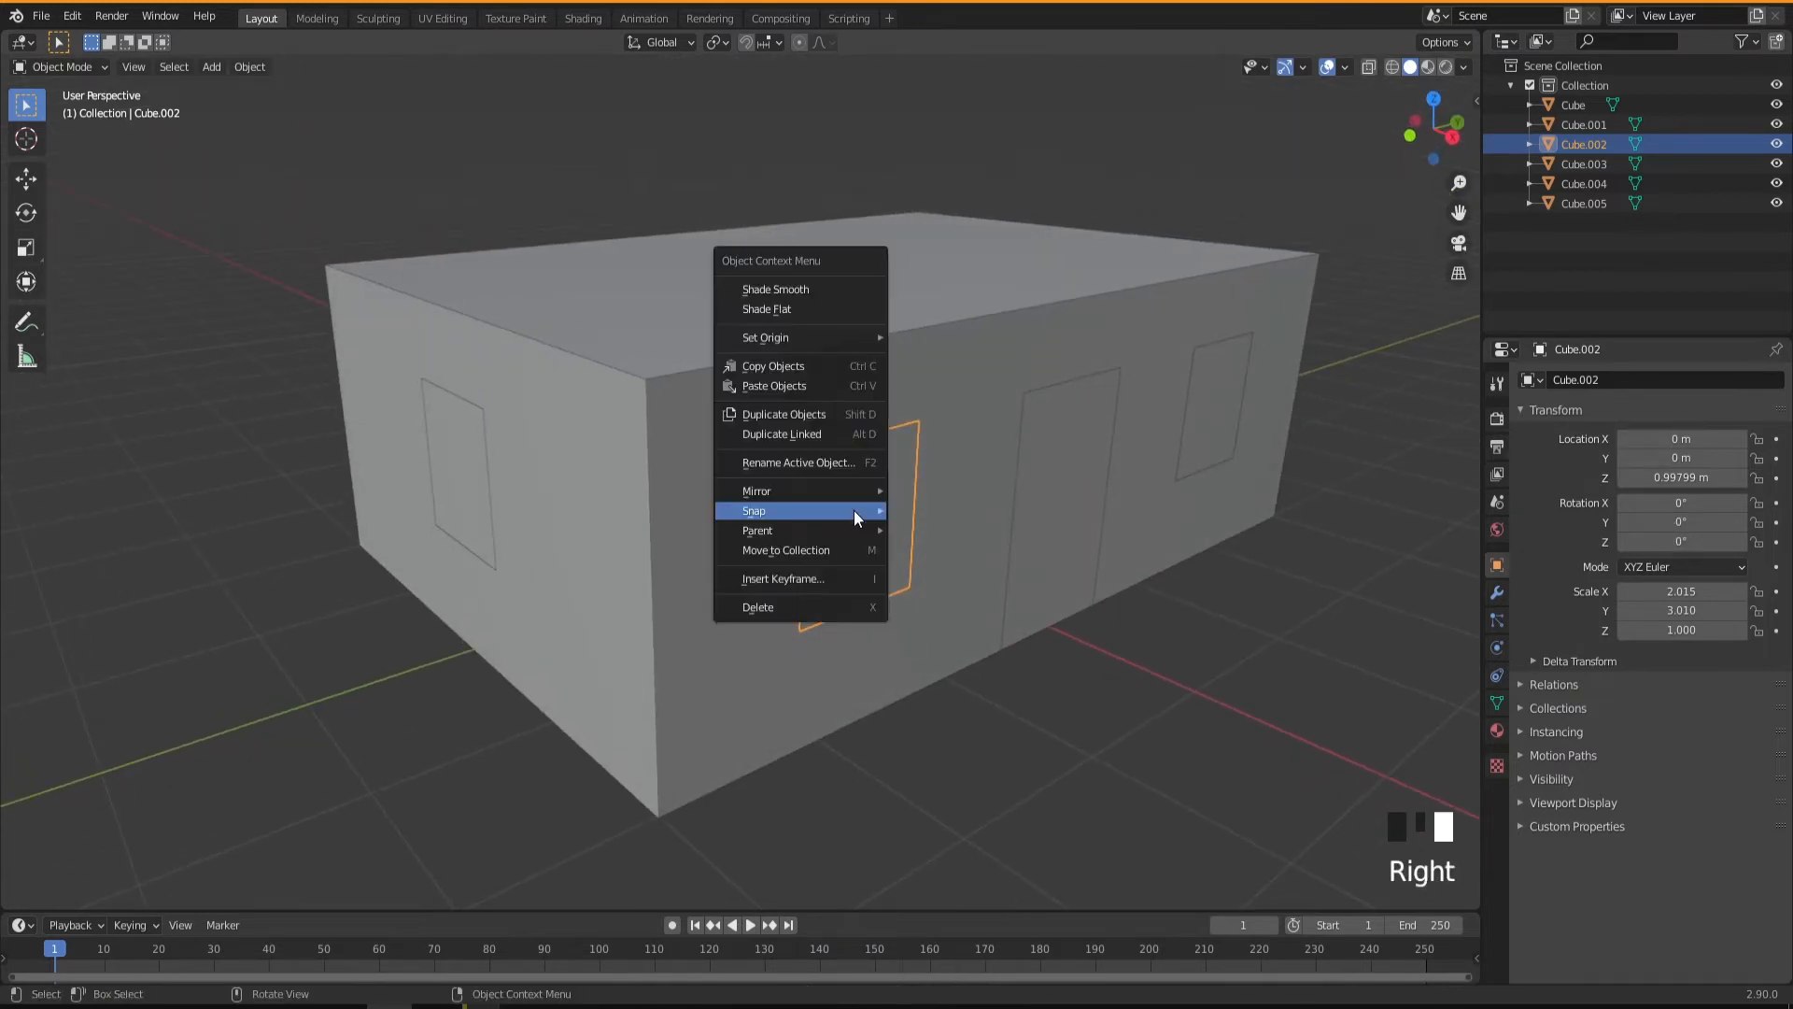
mouse_move(854, 509)
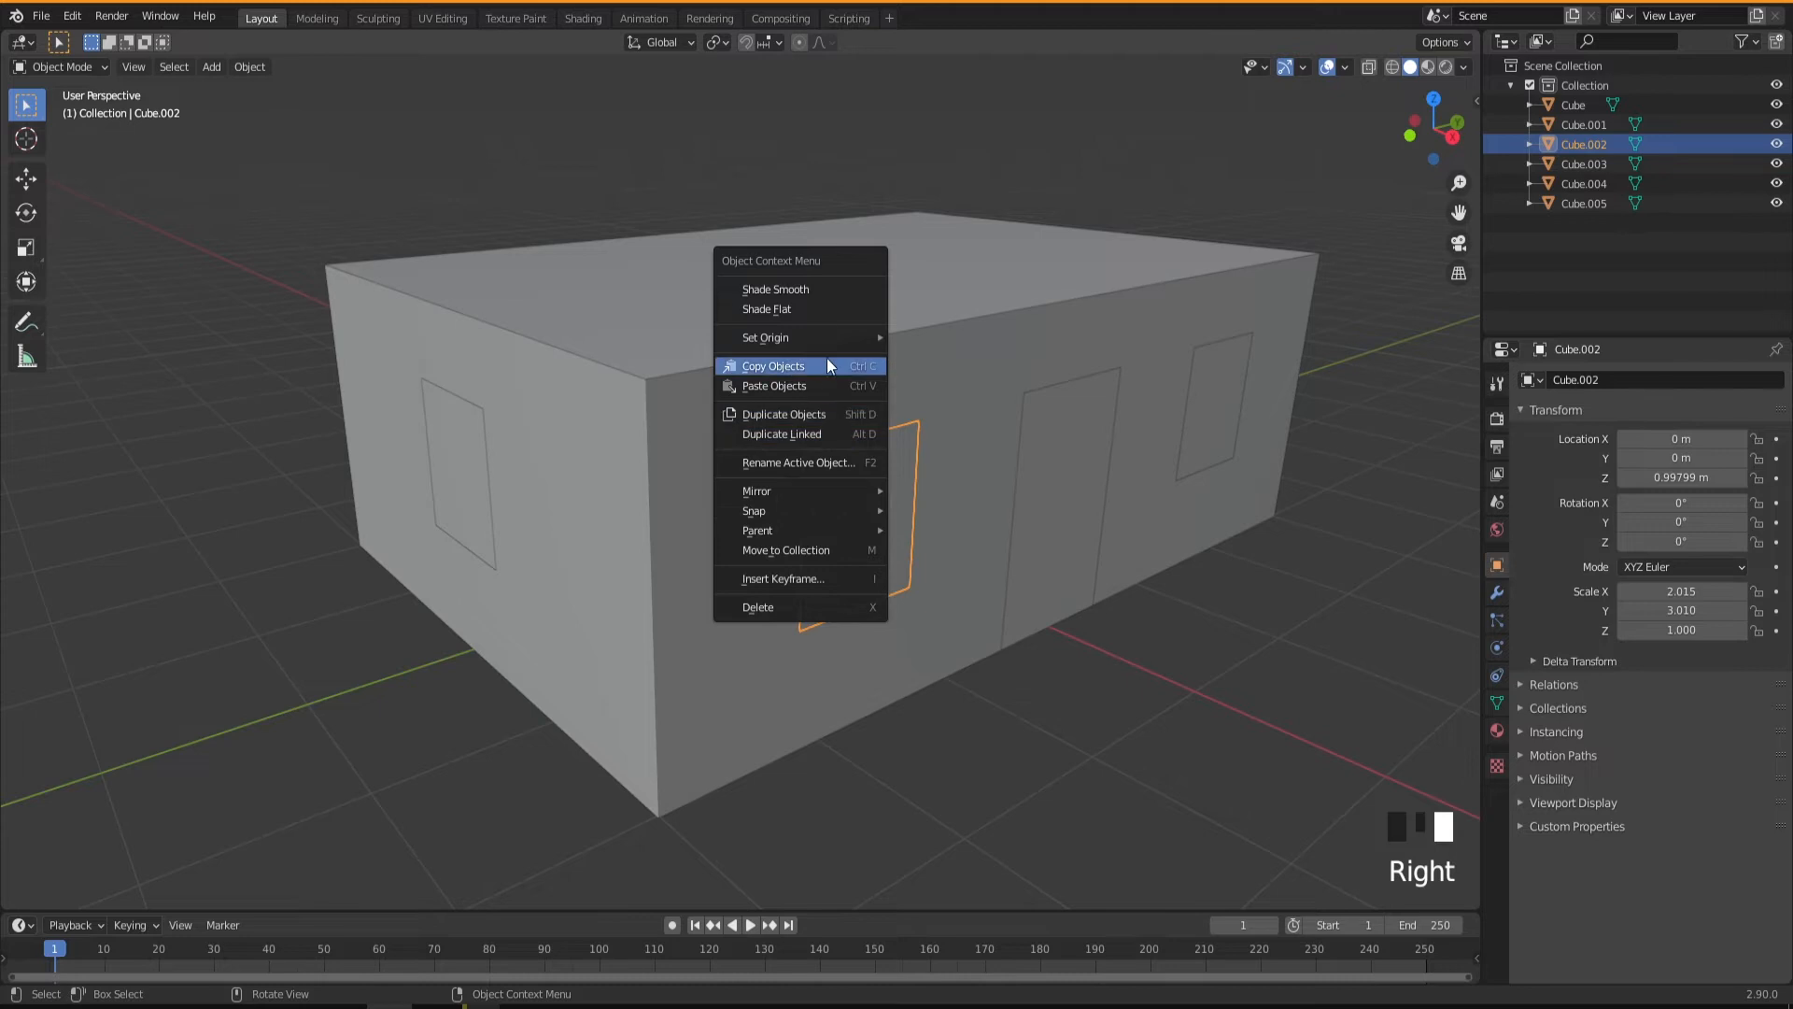
mouse_move(821, 338)
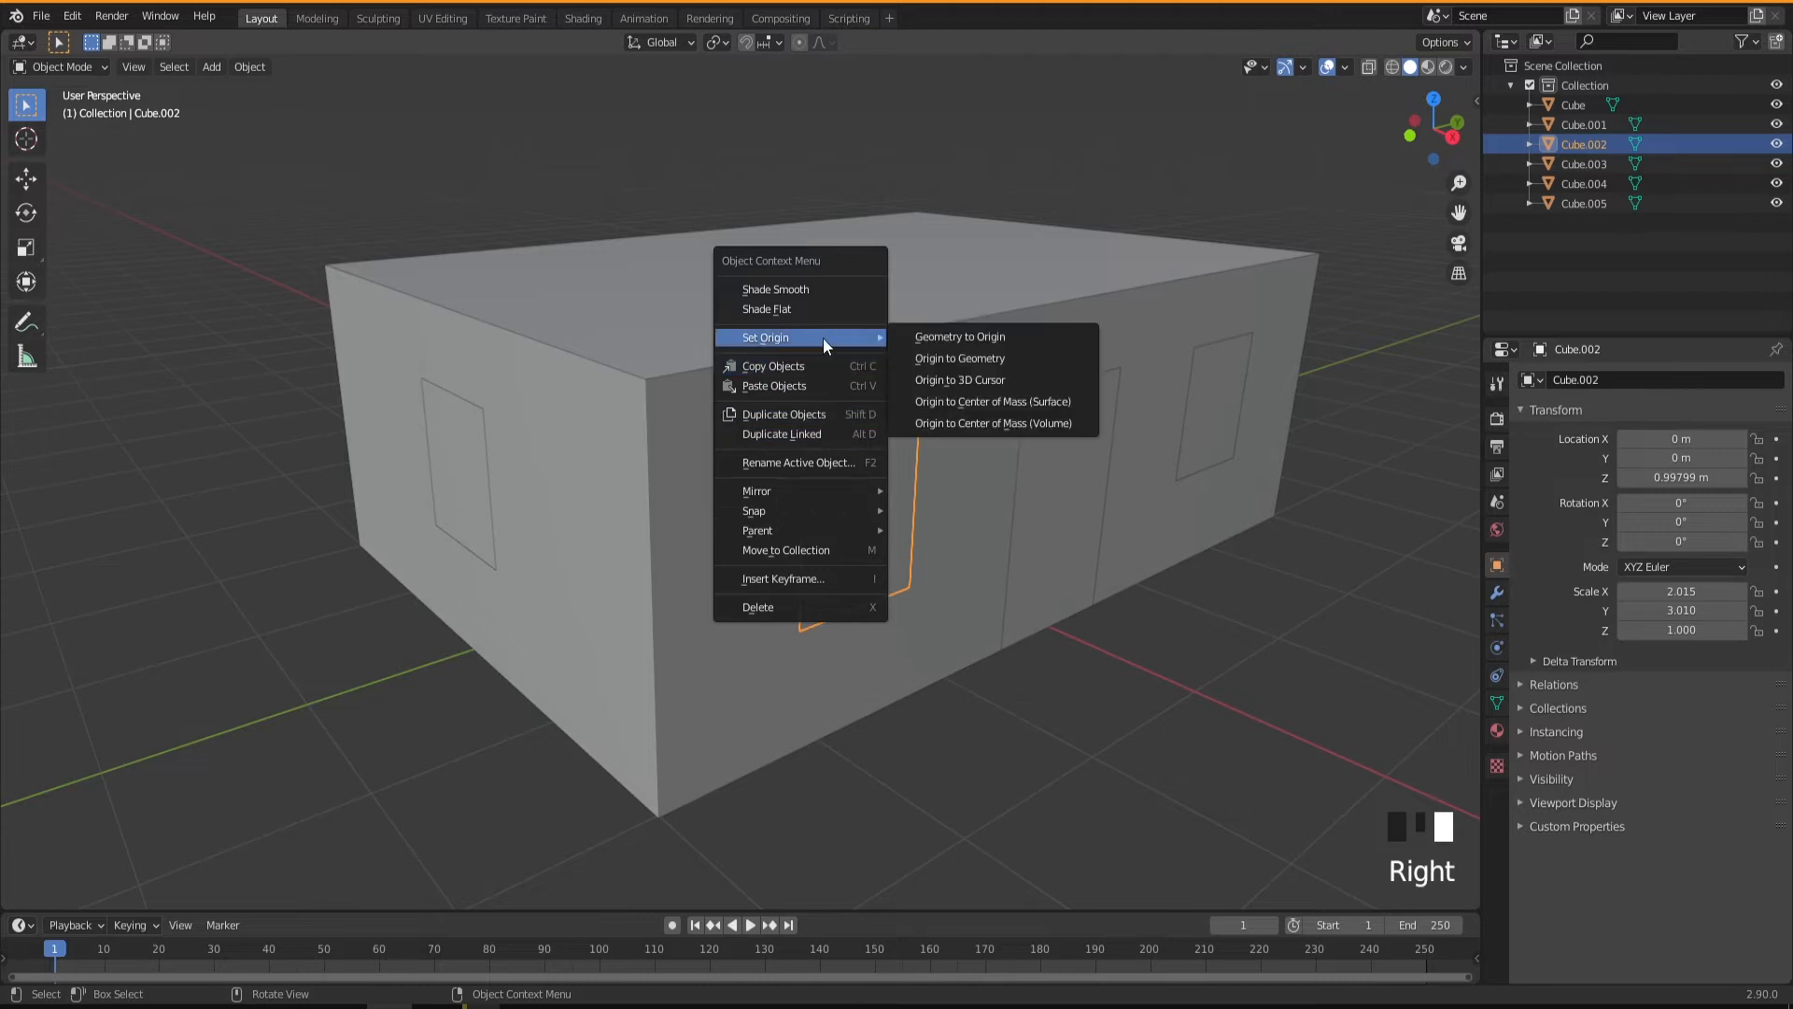
left_click(956, 359)
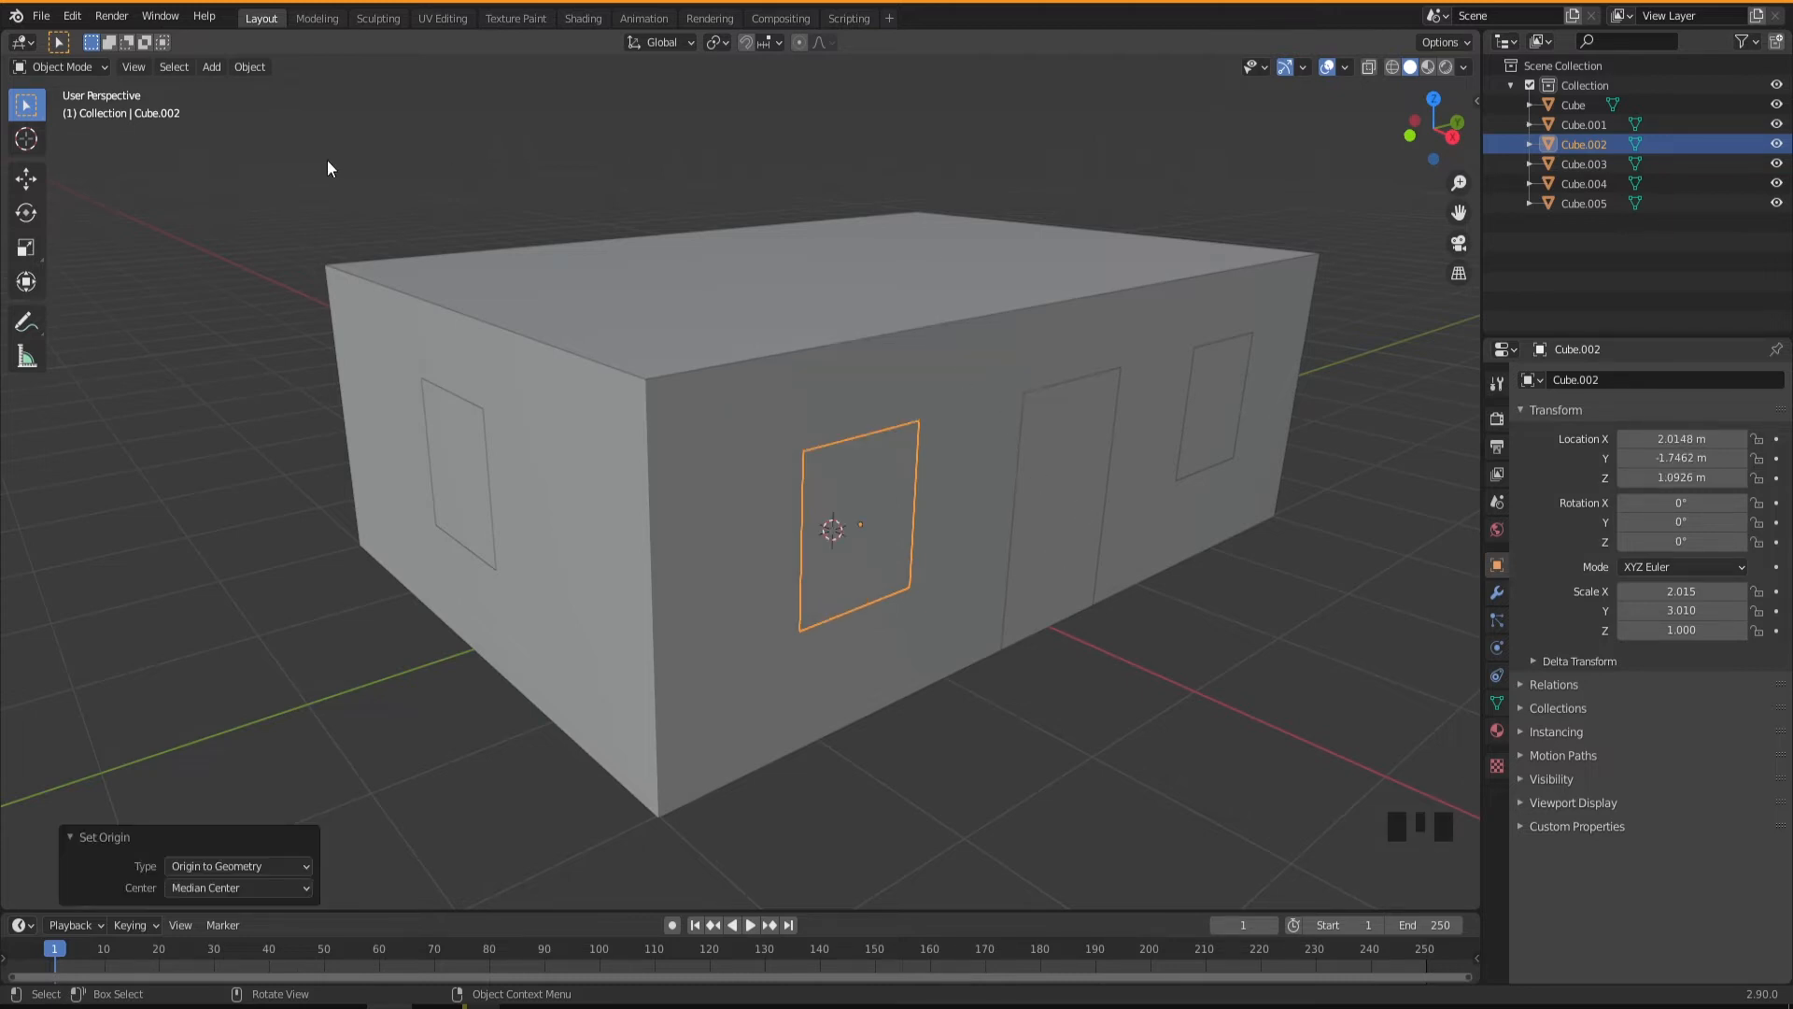
Select all objects of the building and set their origins with Origin to Geometry.
left_click_drag(244, 149, 1363, 754)
right_click(837, 451)
mouse_move(836, 451)
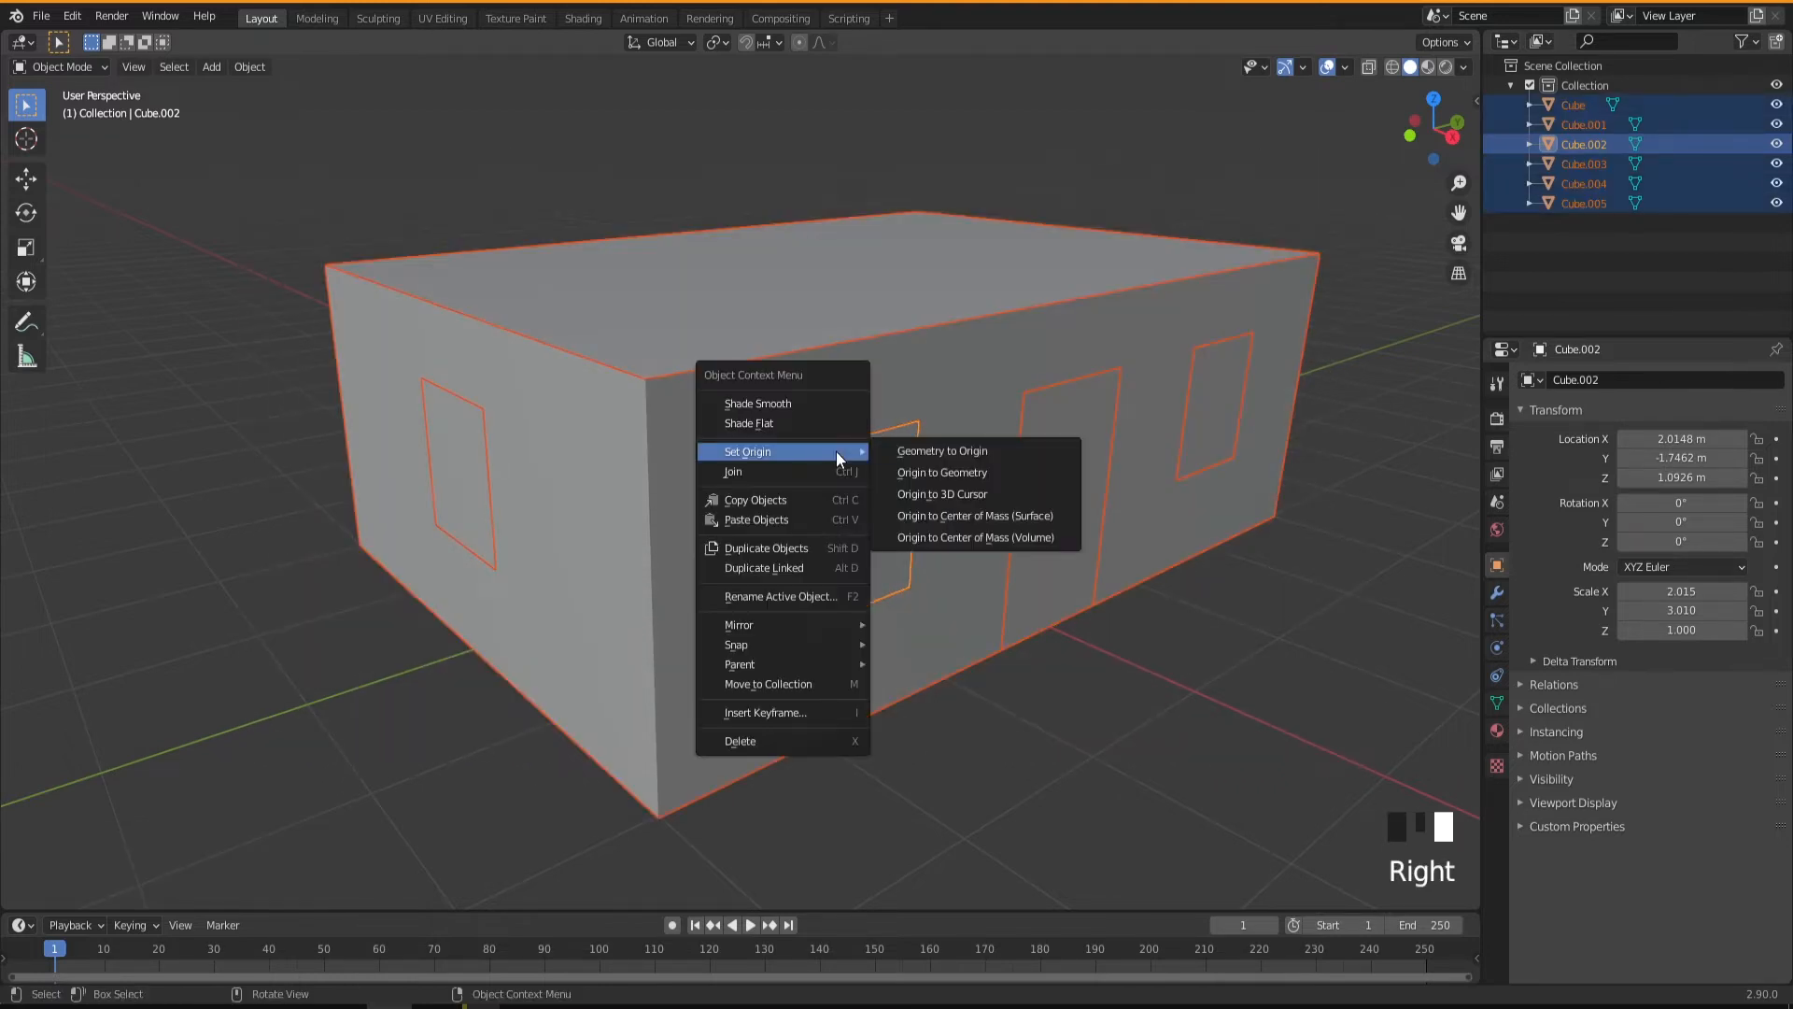
left_click(932, 474)
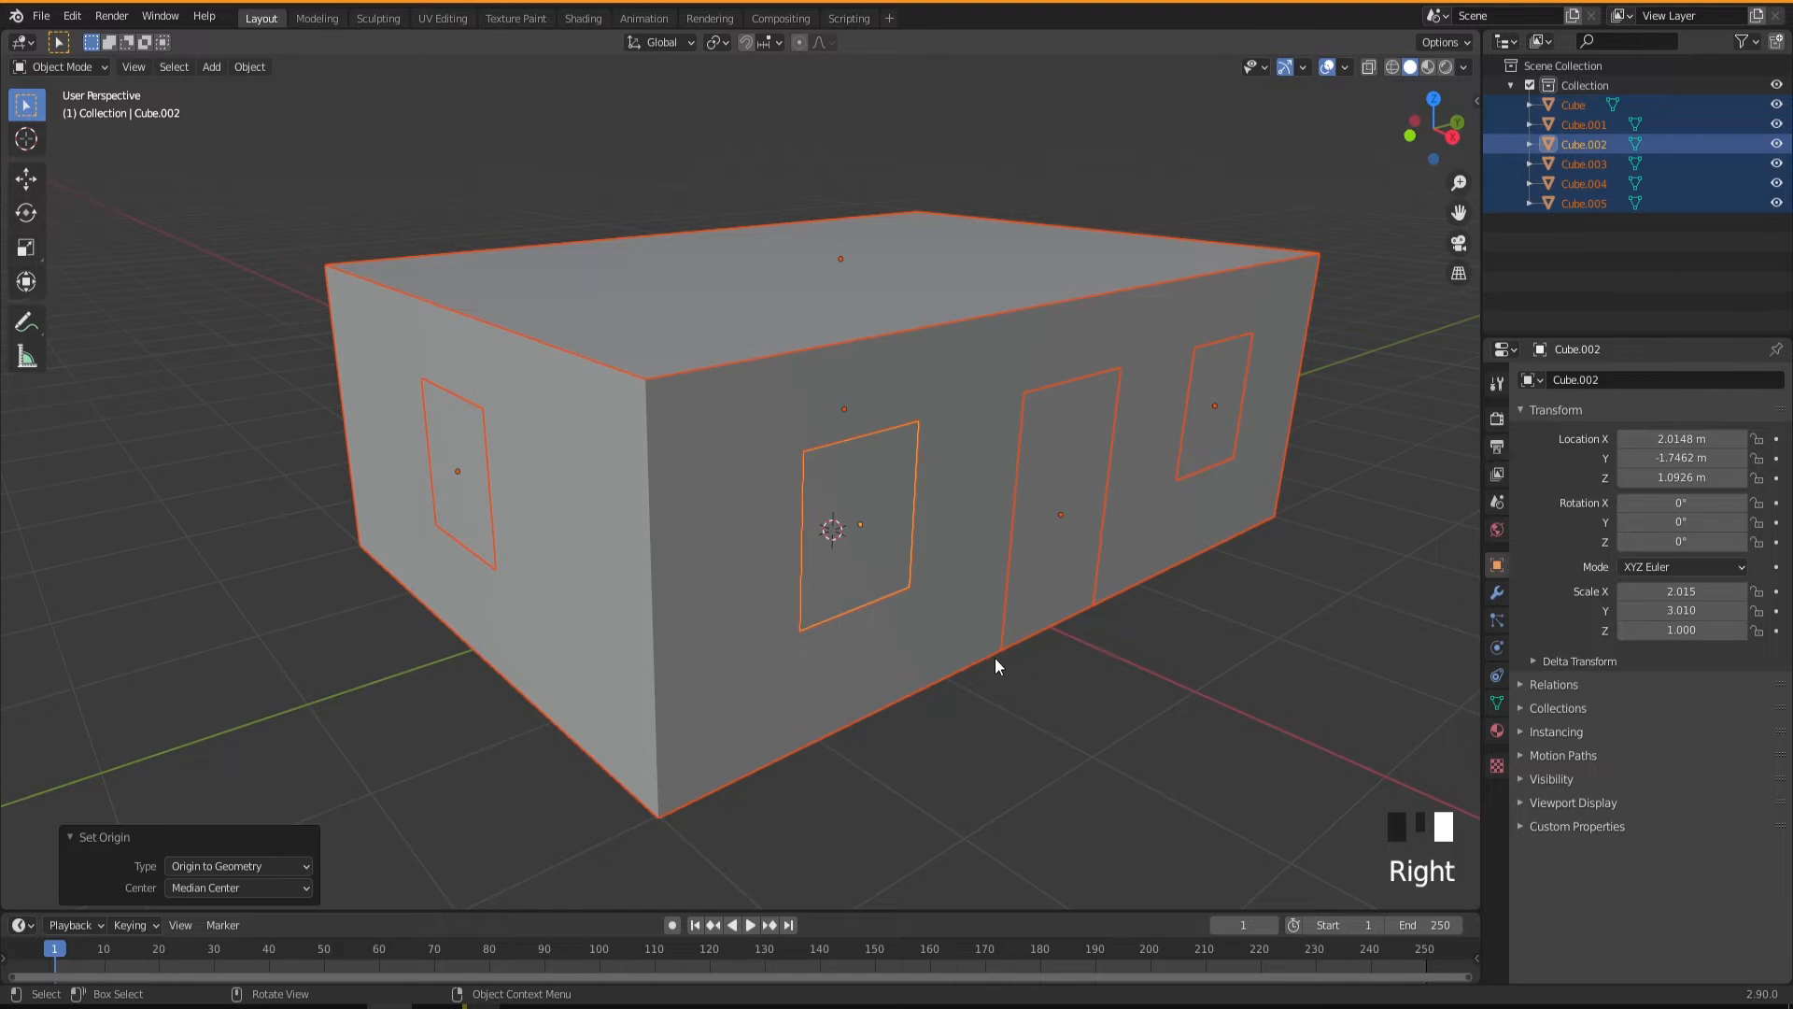
Check the origin of each window and the door by selecting them one at a time.
left_click(988, 693)
left_click(854, 509)
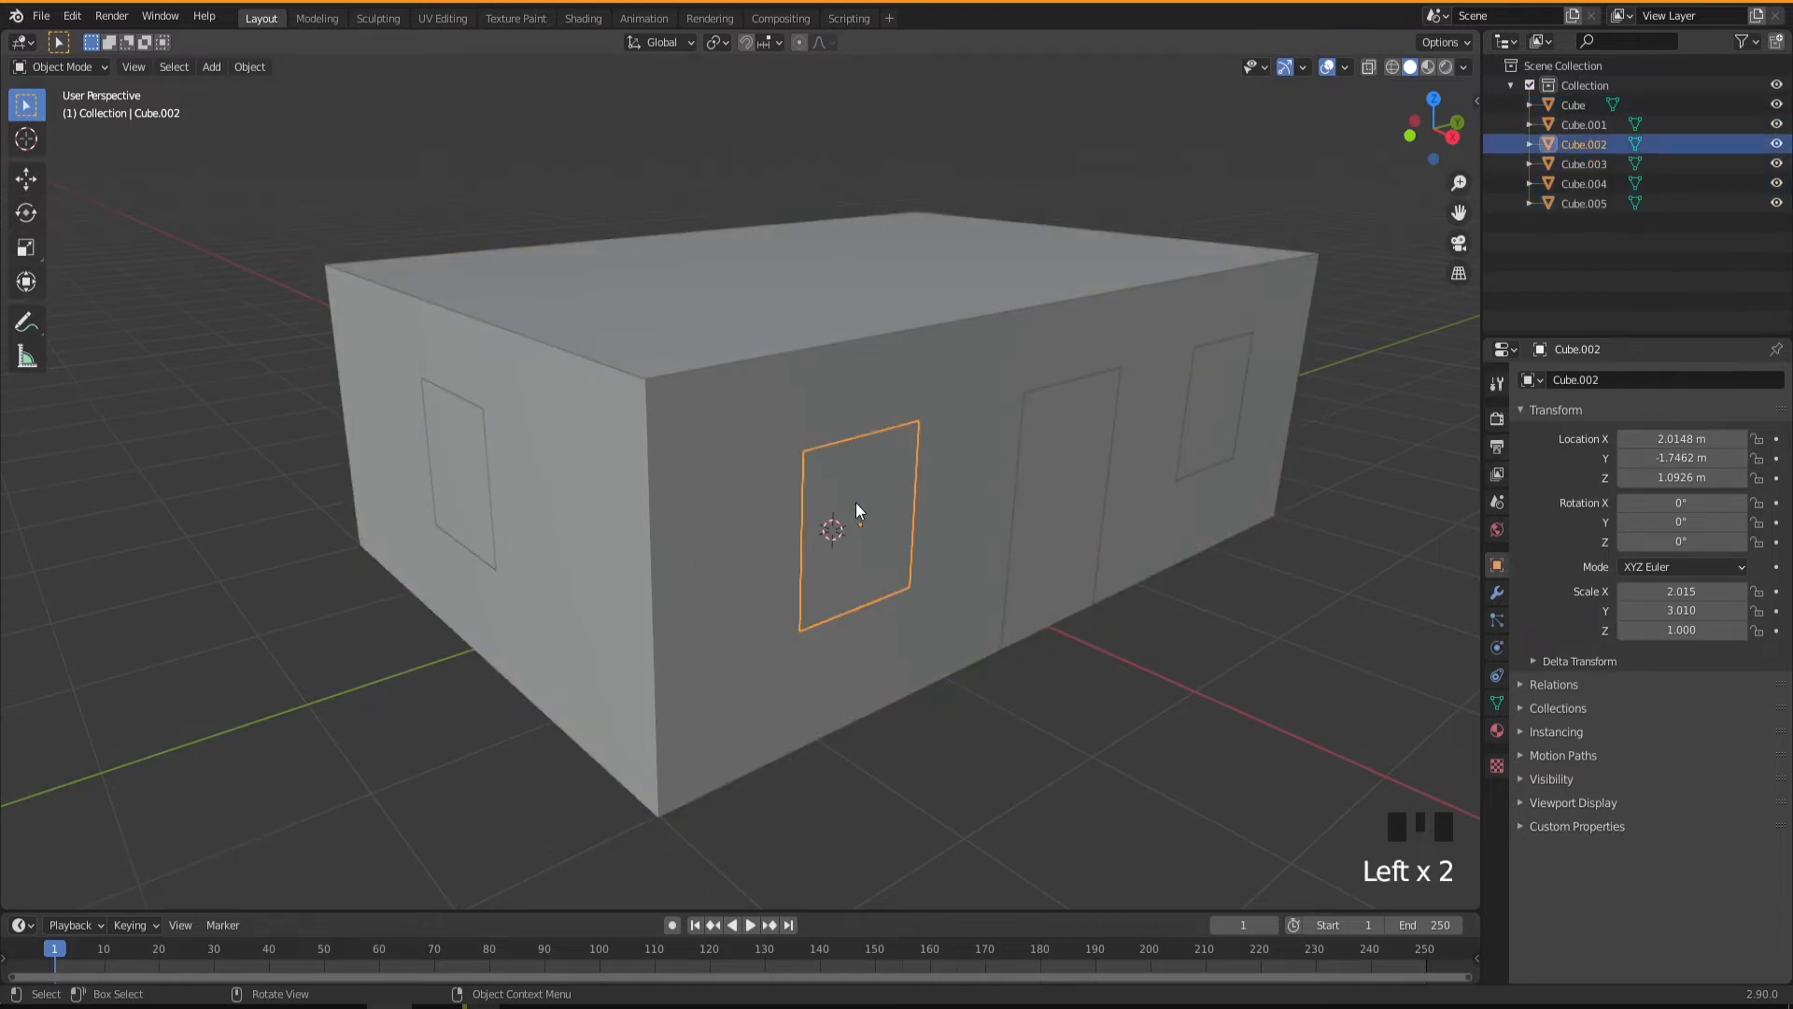
left_click(1063, 508)
left_click(1196, 407)
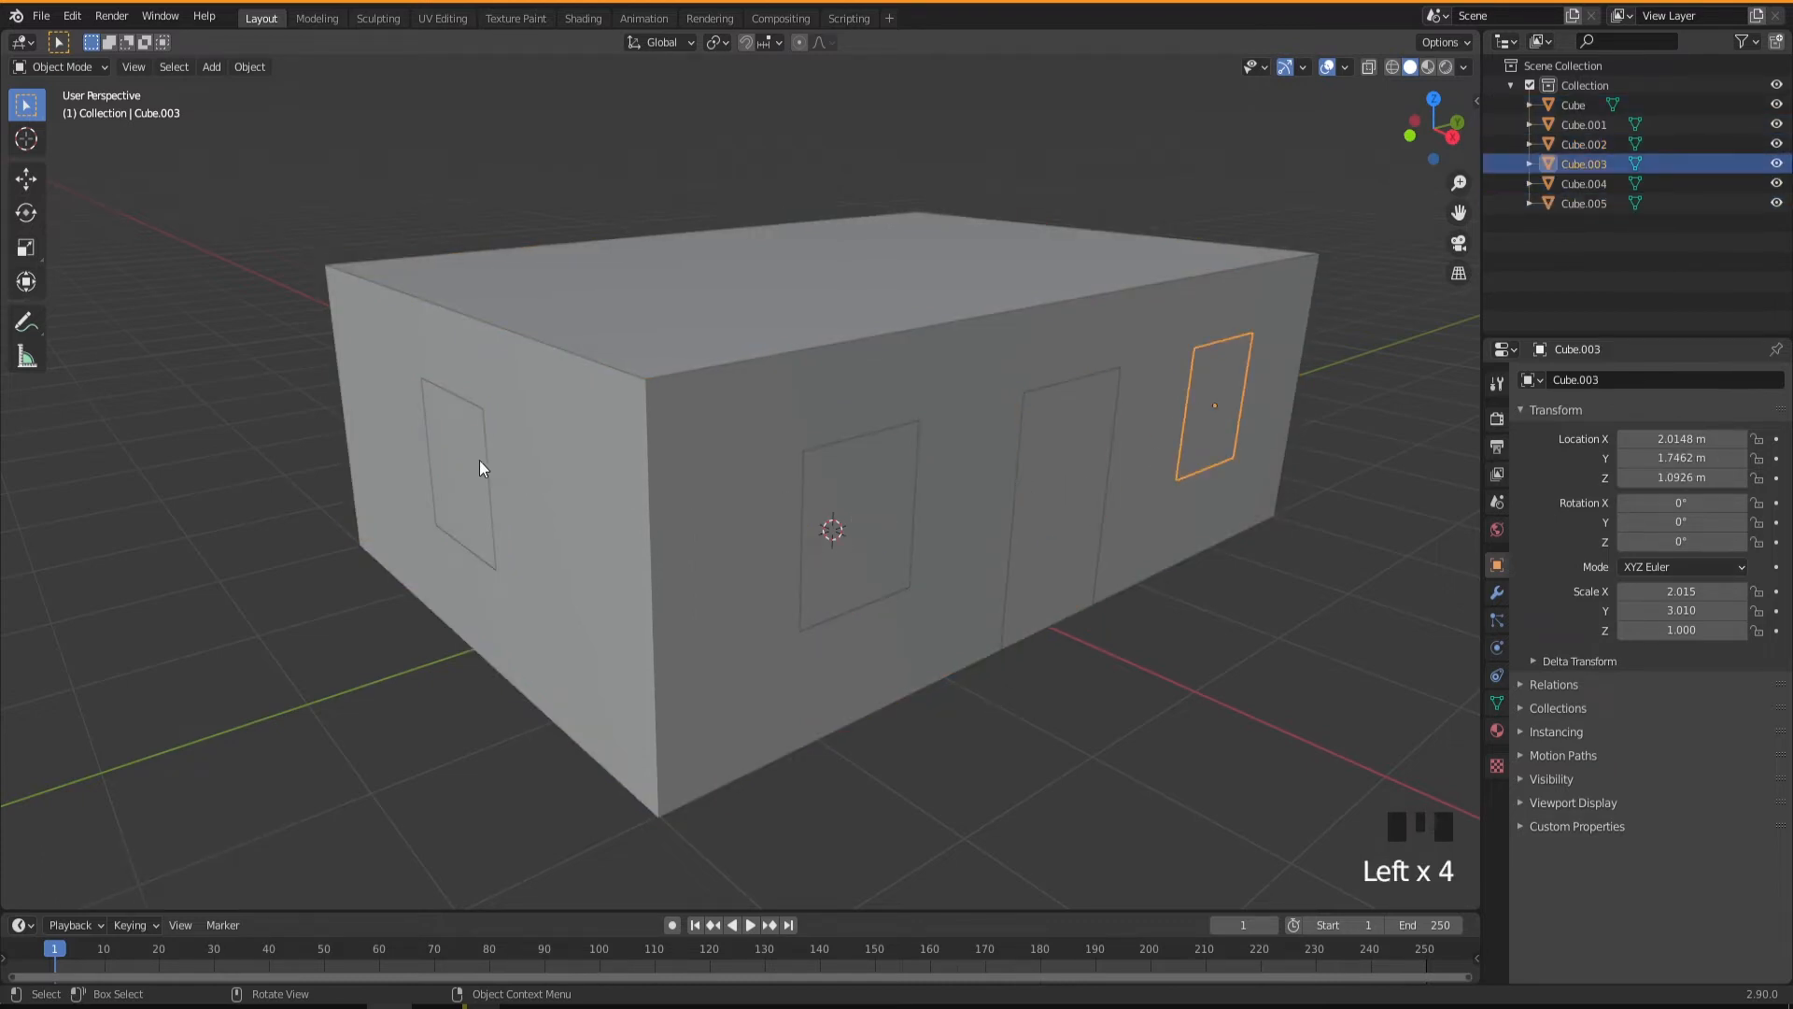
left_click(492, 517)
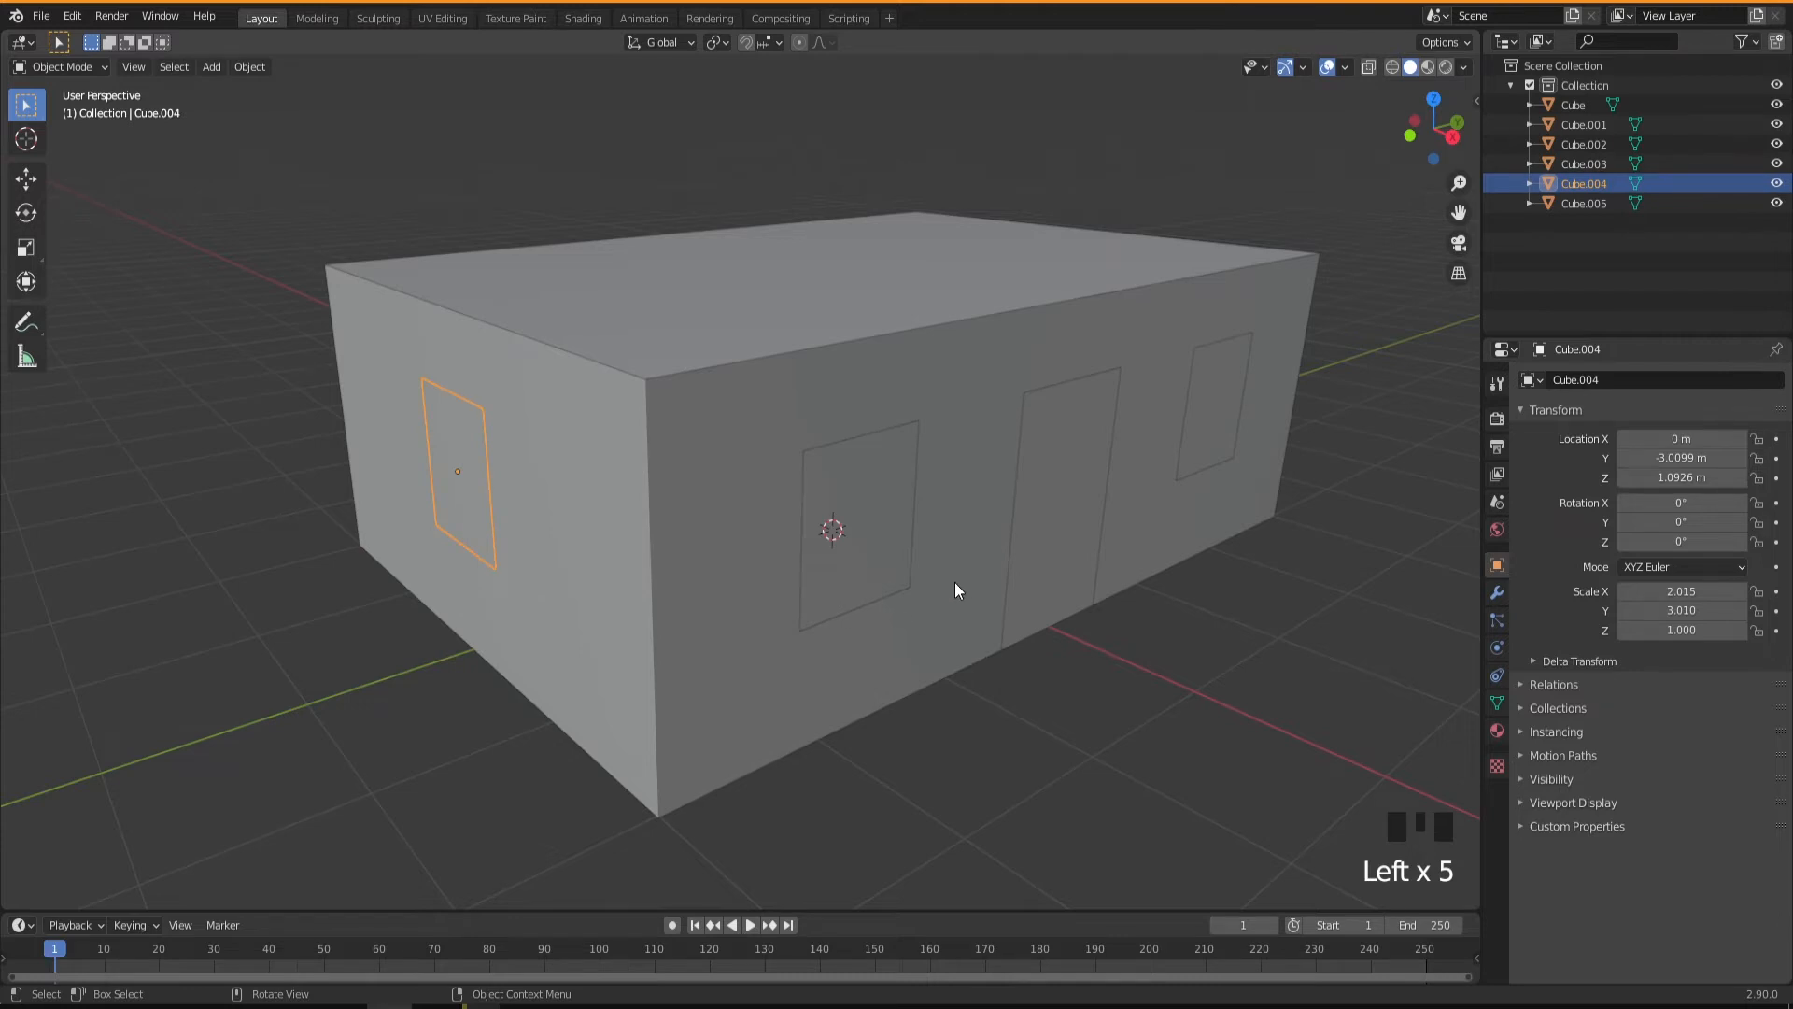
middle_click_drag(982, 577, 882, 546)
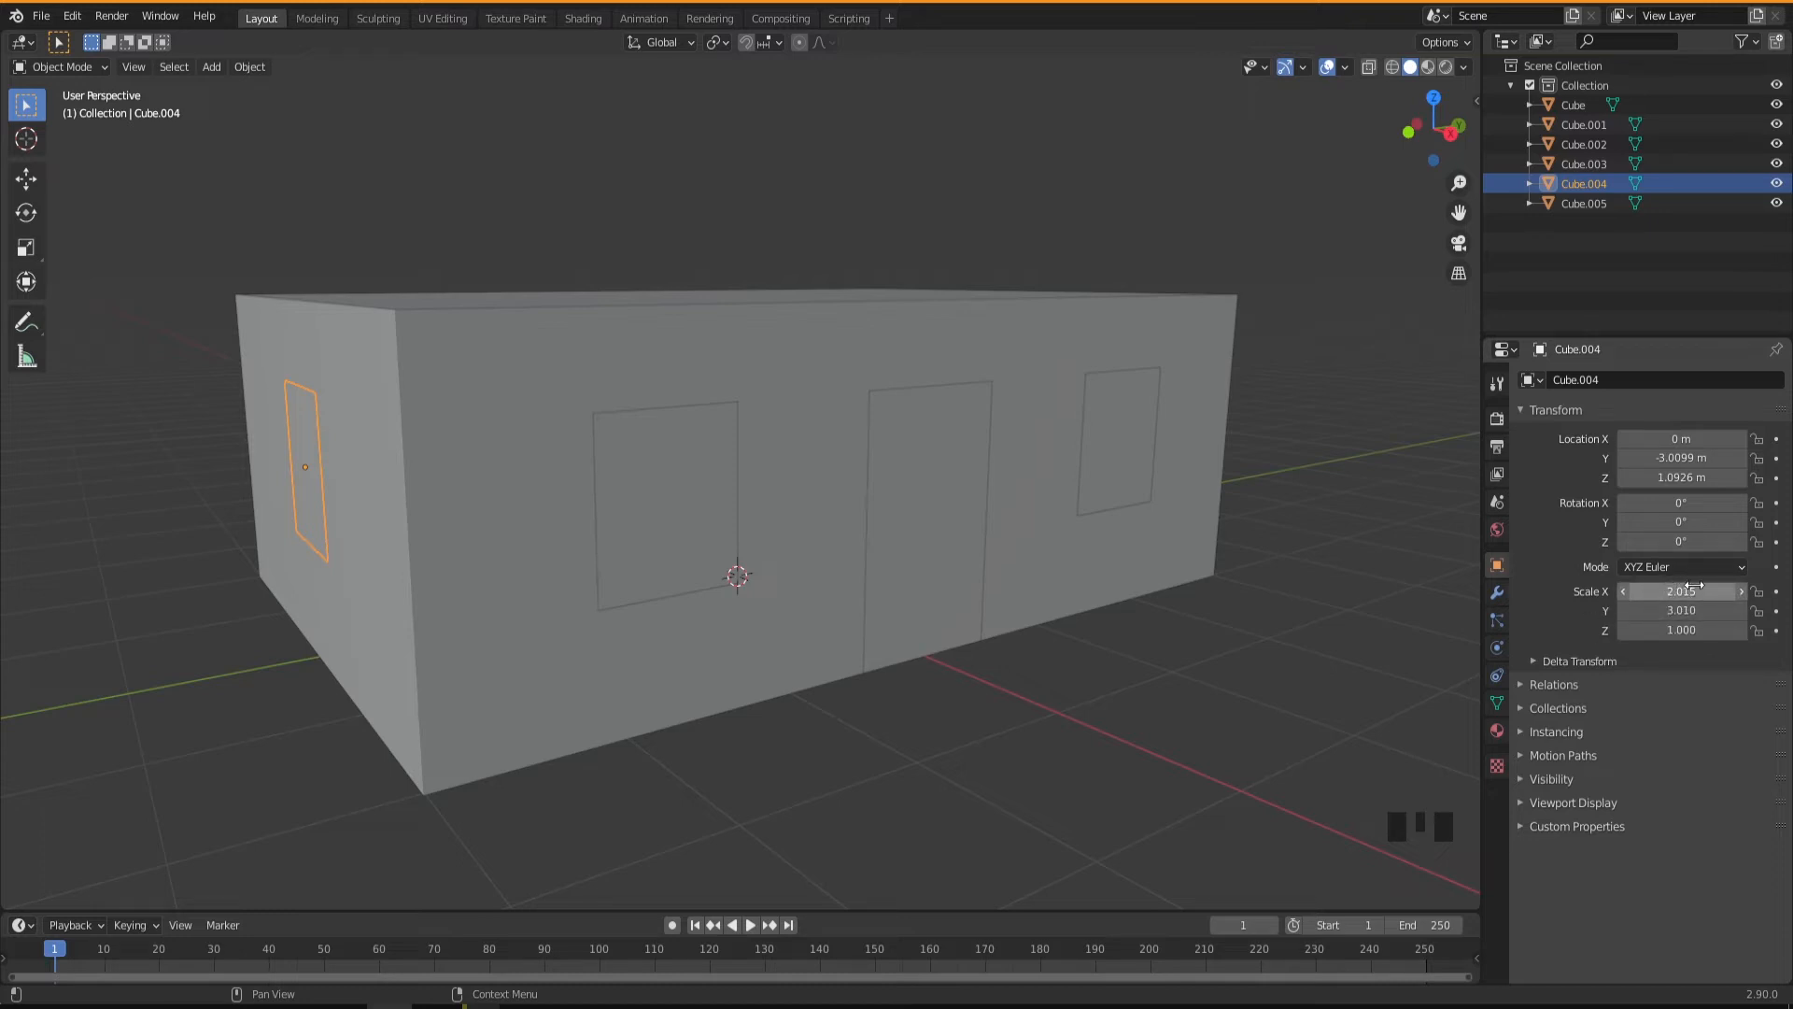
Select the main building body and apply its scale.
left_click(873, 494)
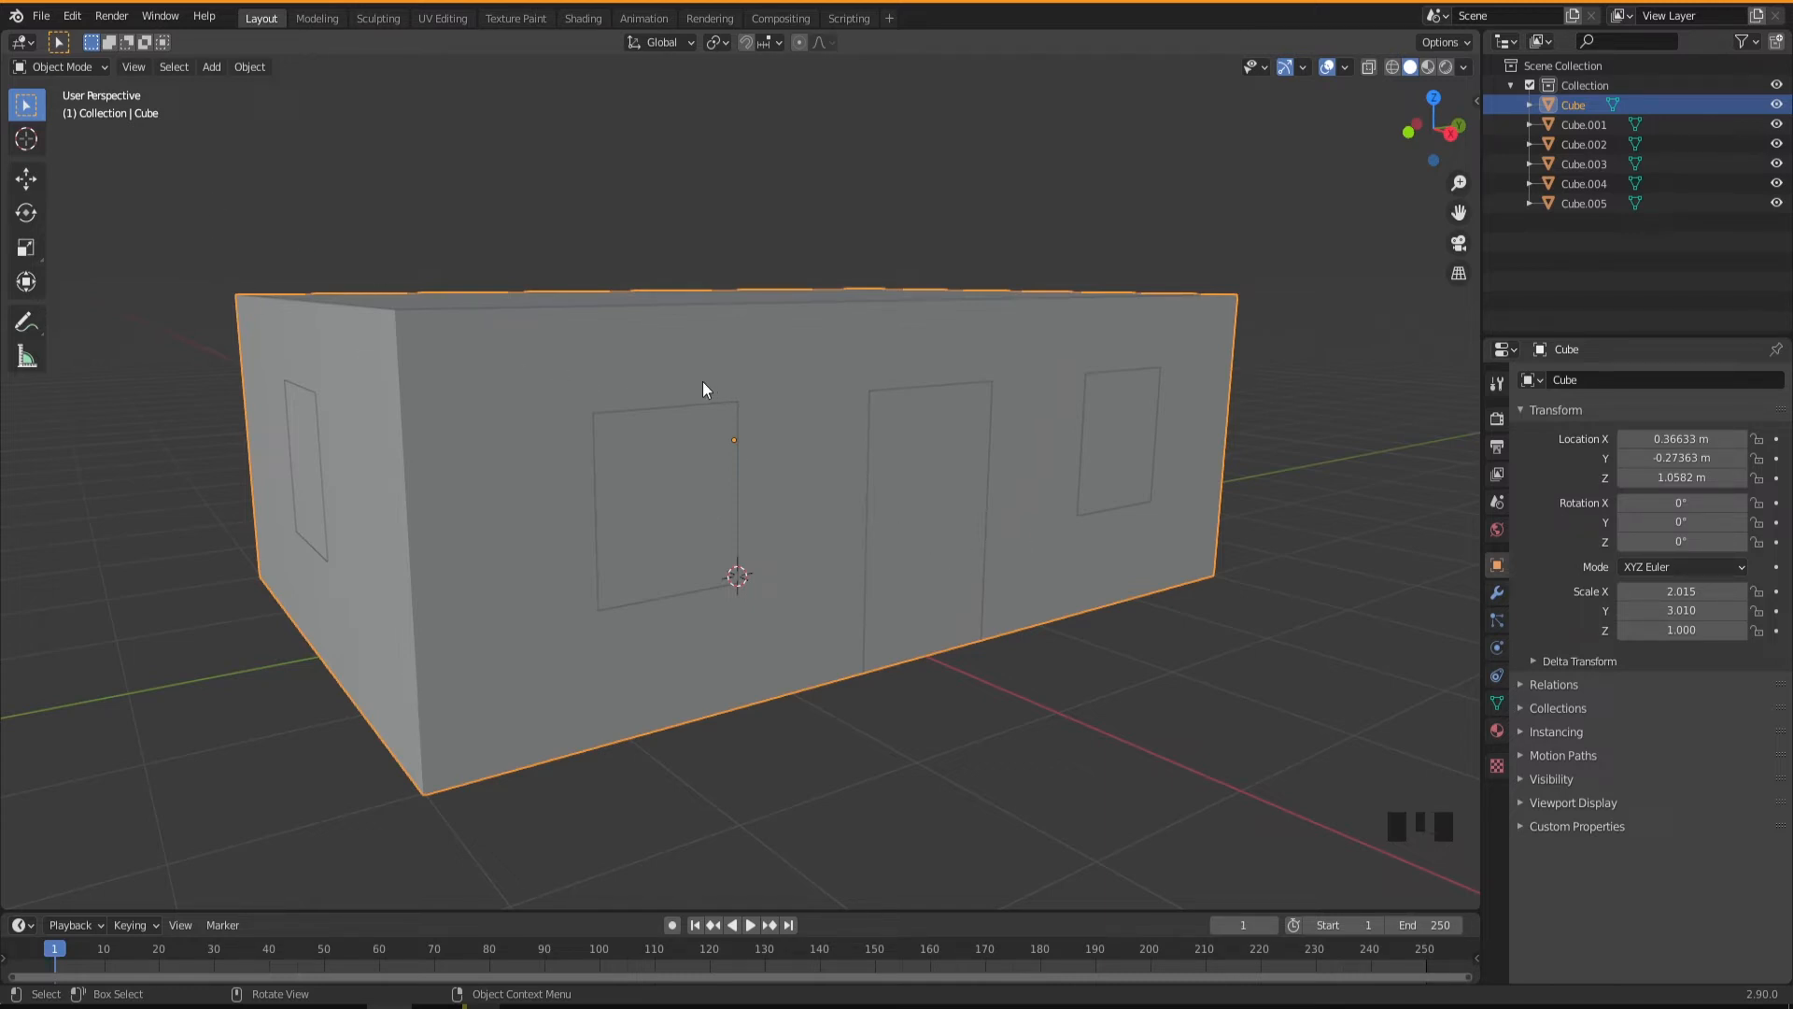
key("ctrl+a")
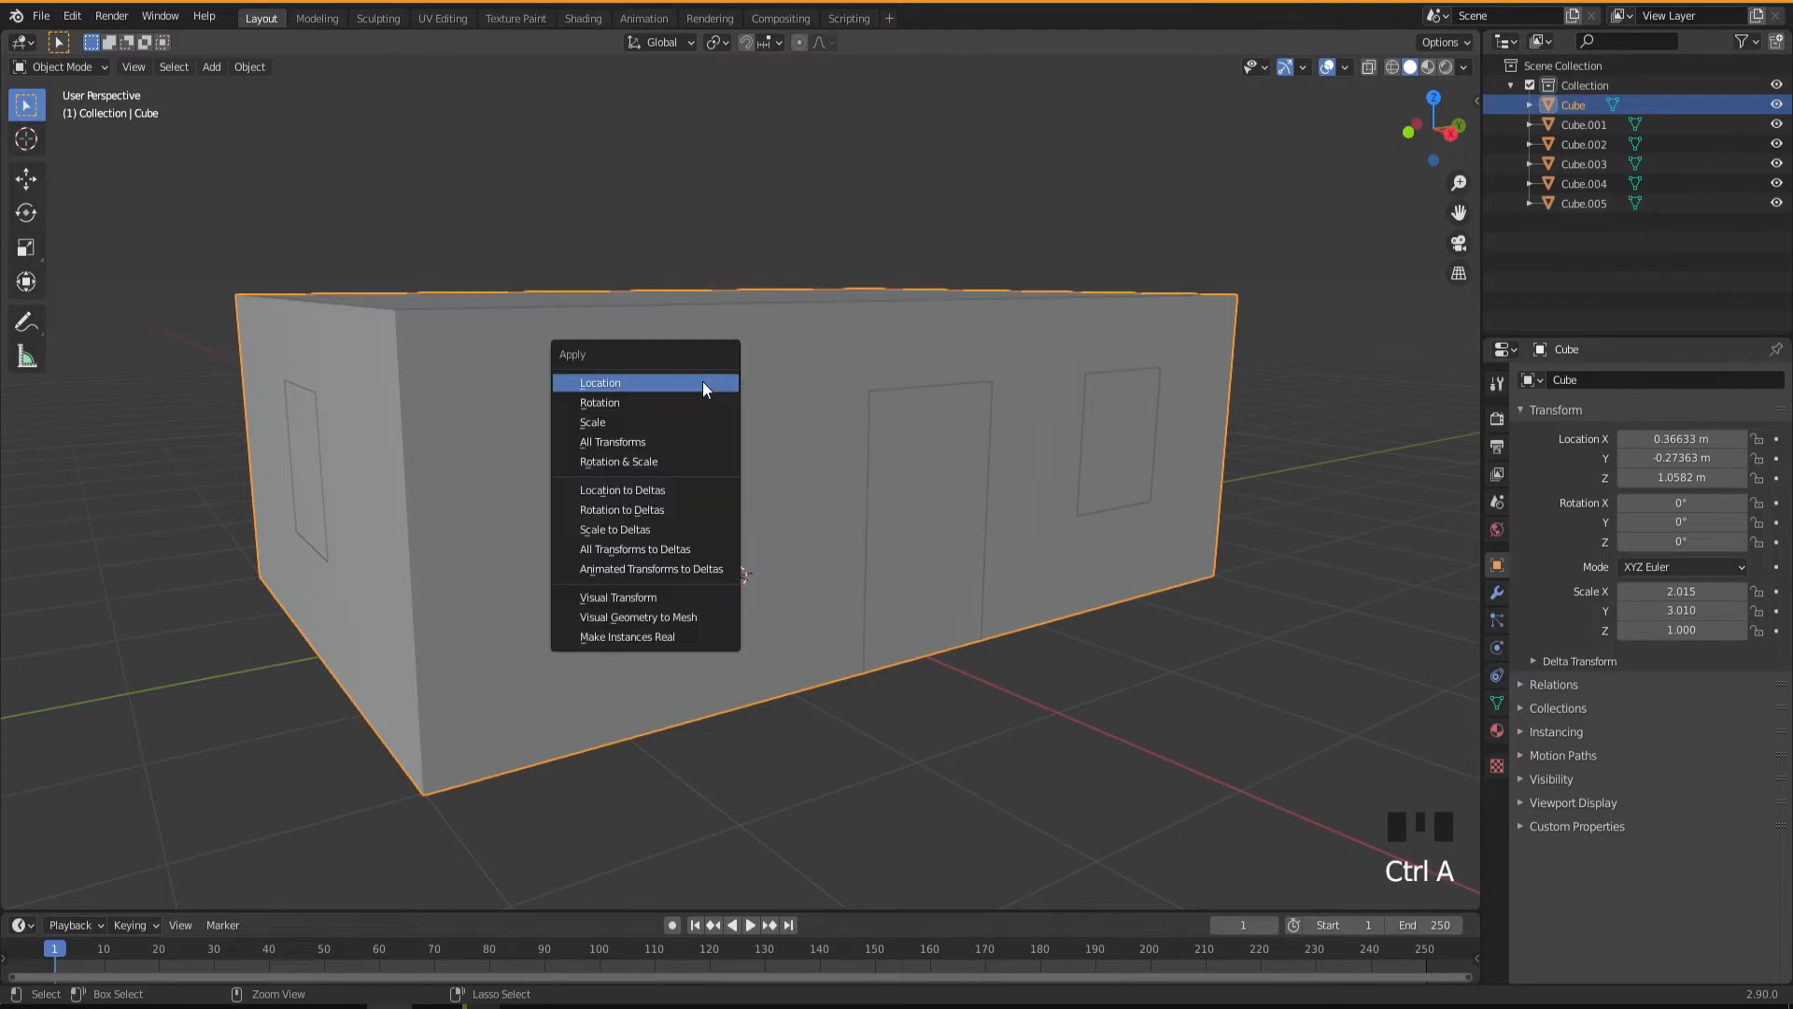
left_click(612, 420)
Select every object of the building and apply the scale to all of them.
left_click_drag(198, 259, 1378, 773)
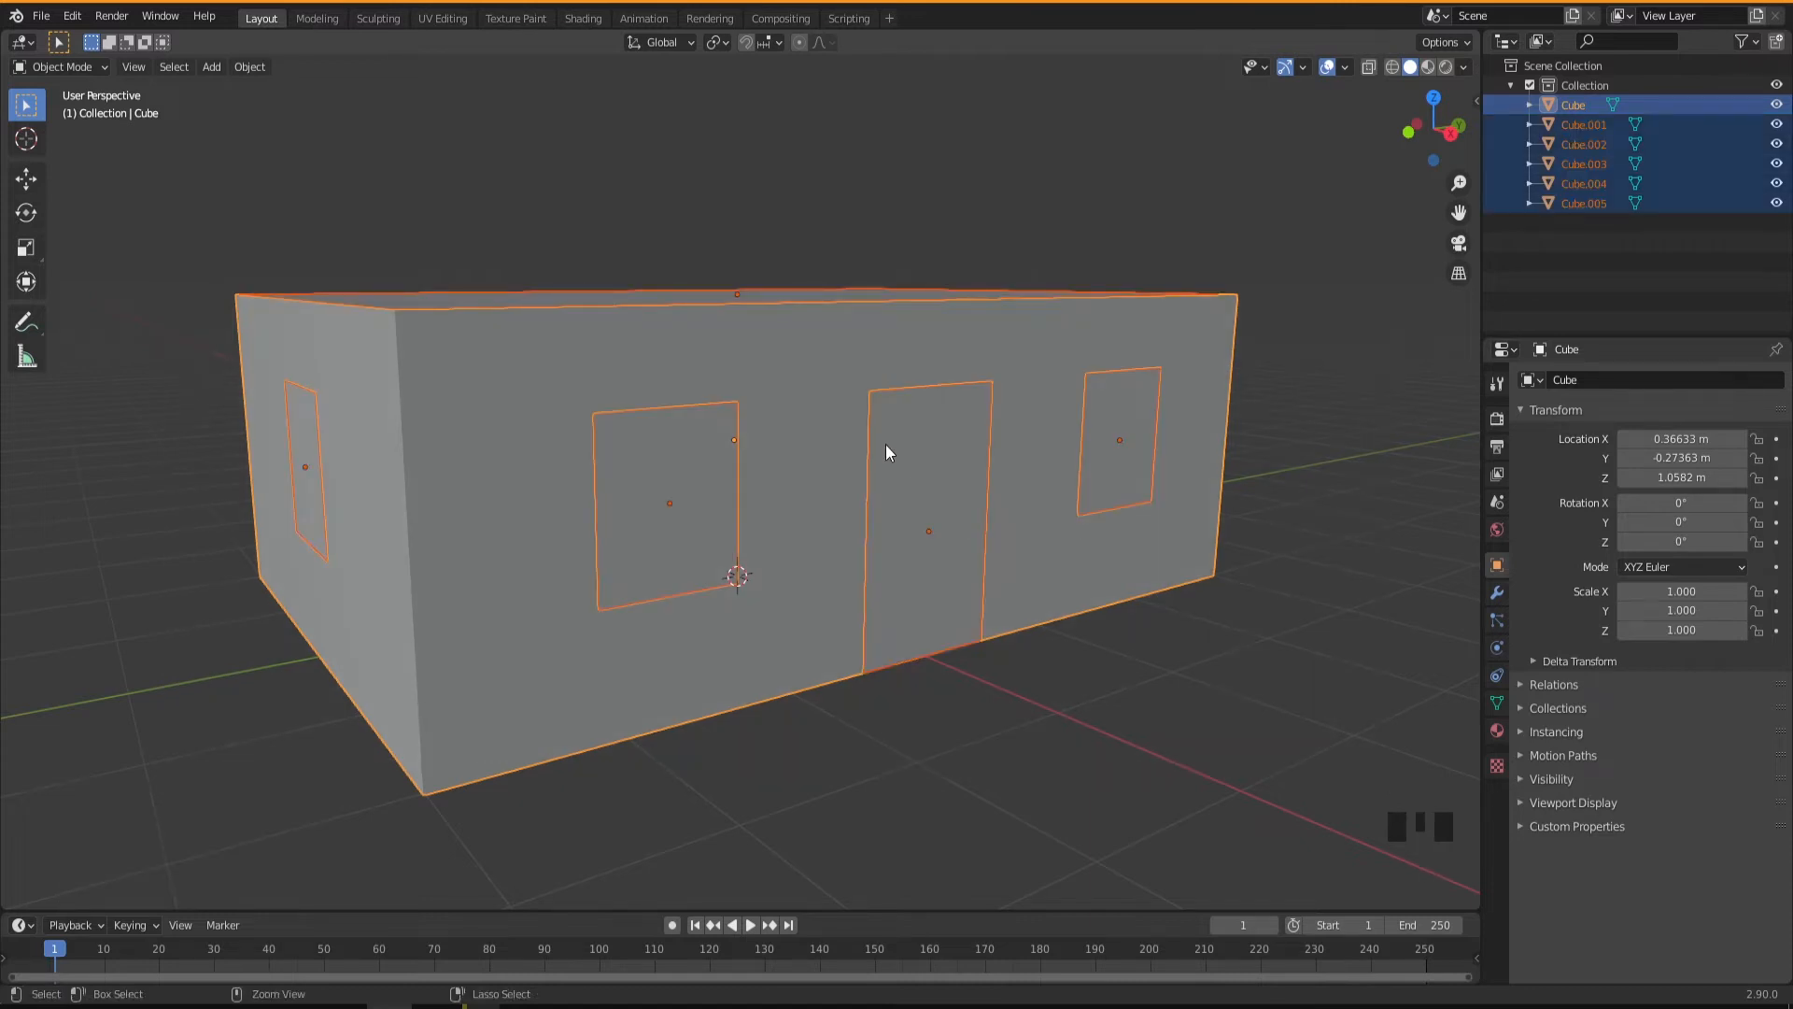
key("ctrl+a")
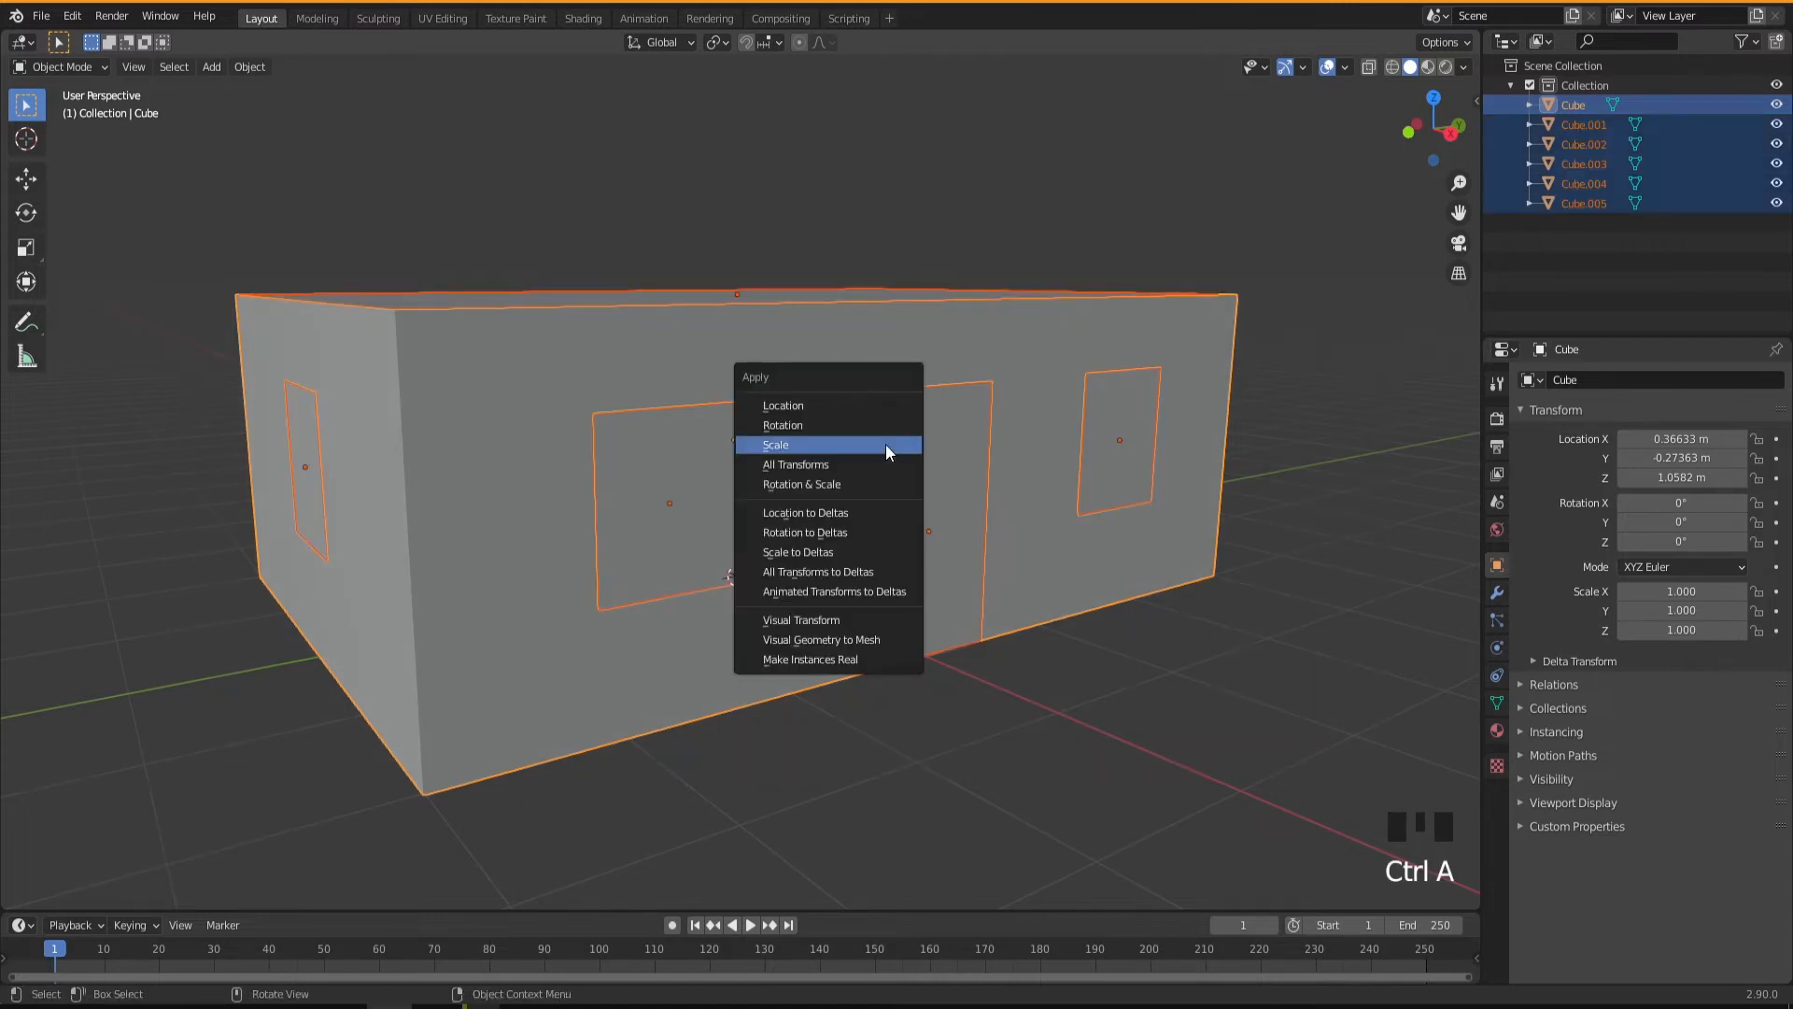
left_click(805, 445)
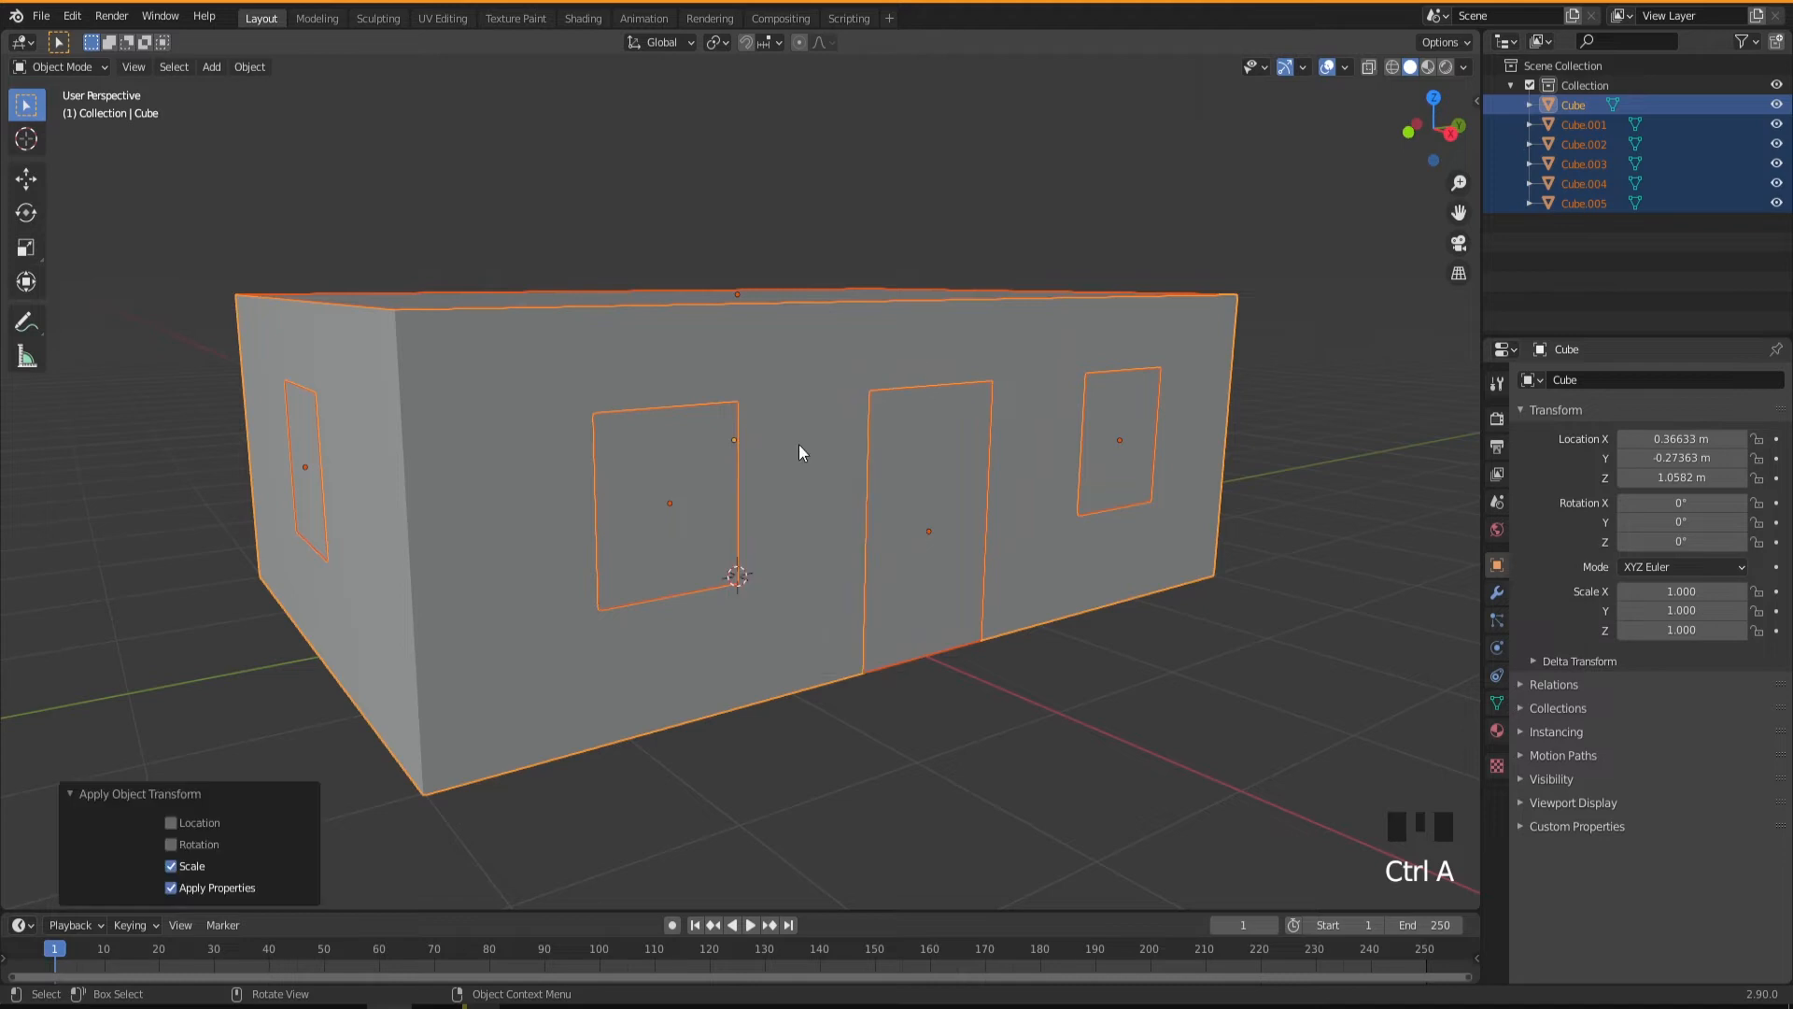
Check the scale values of the door, the near long-wall window and the main building body, ending with the body selected.
left_click(1027, 697)
left_click(901, 501)
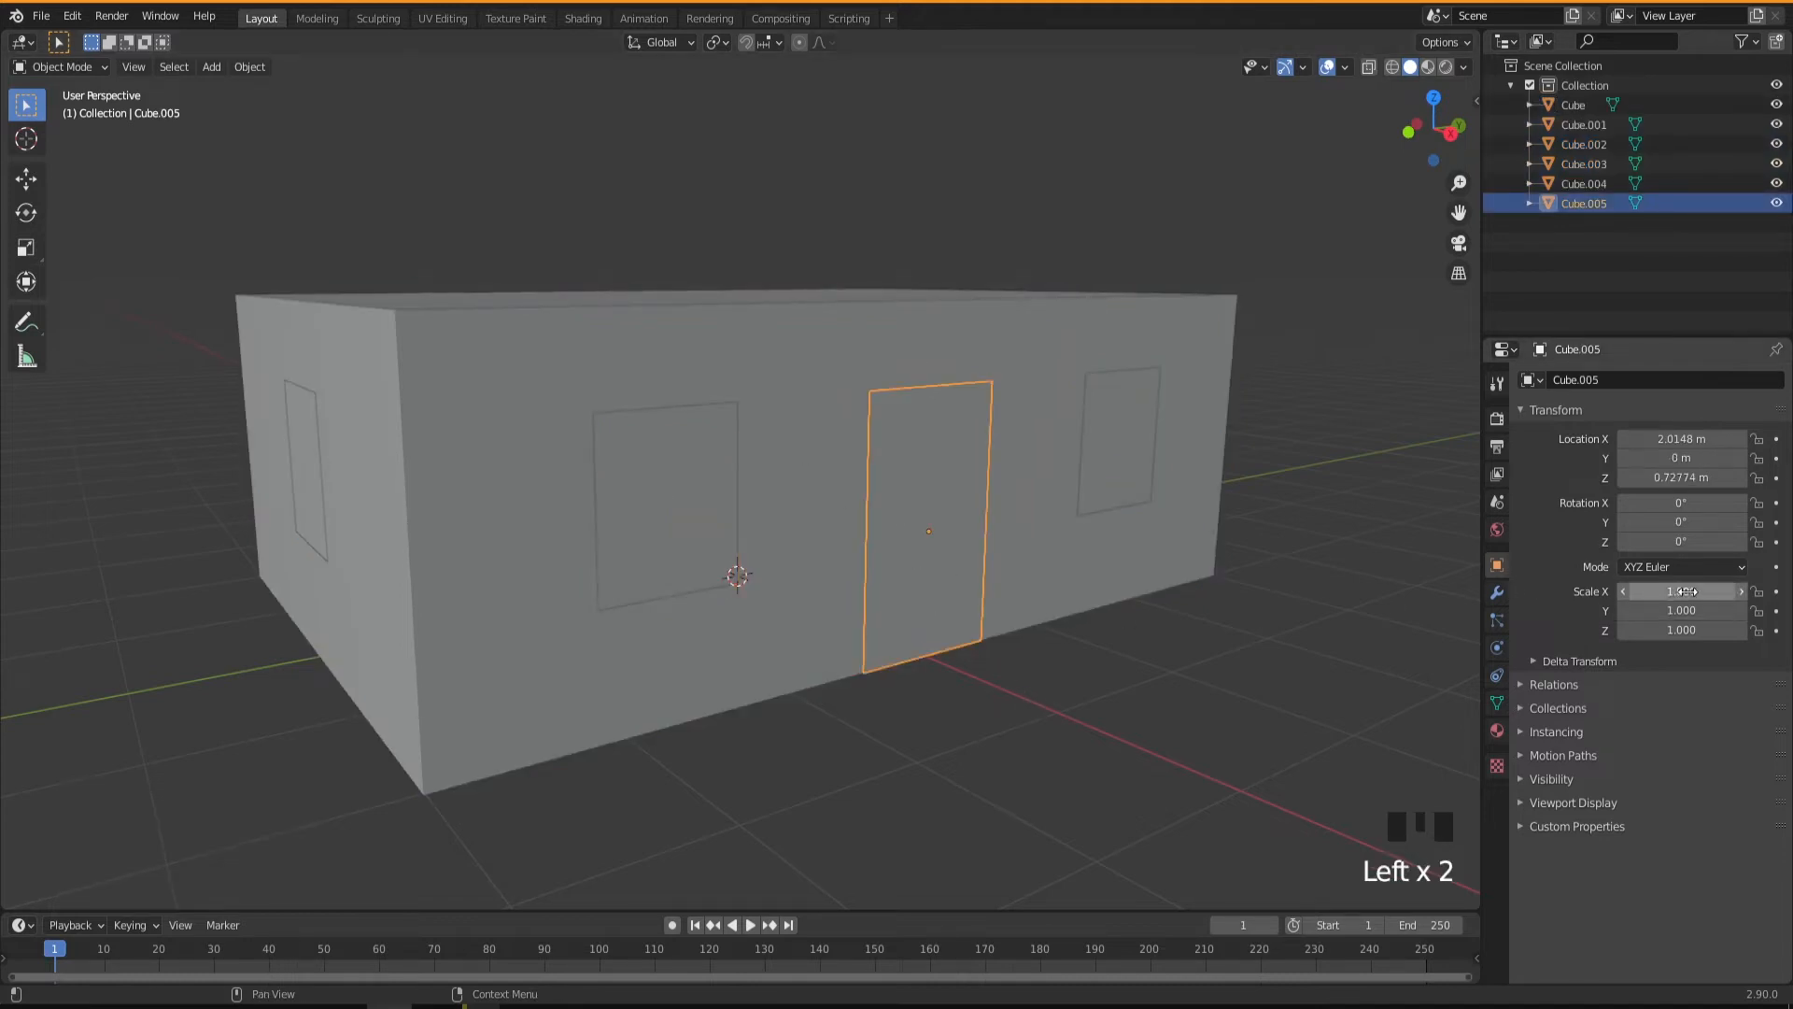
left_click(704, 515)
left_click(824, 419)
middle_click_drag(775, 598, 798, 634)
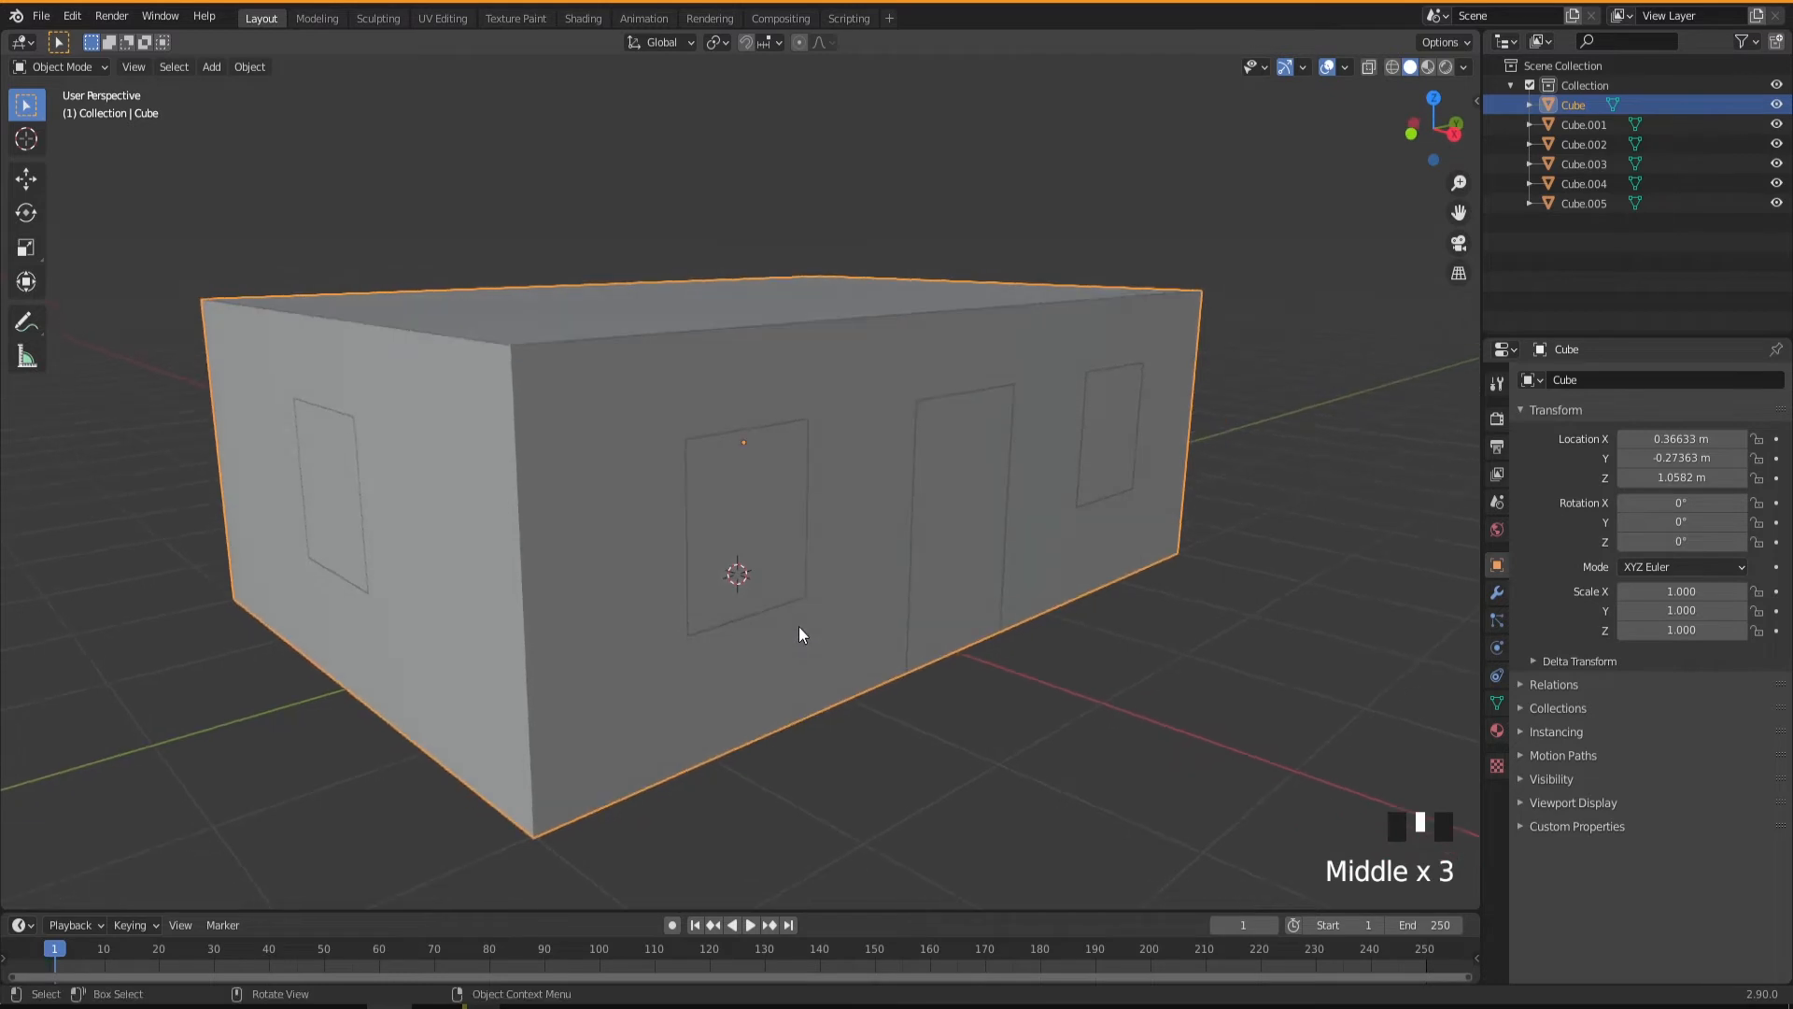
left_click(741, 500)
left_click(738, 540)
middle_click_drag(737, 539, 761, 597)
middle_click_drag(761, 597, 867, 559)
middle_click_drag(805, 628, 578, 484)
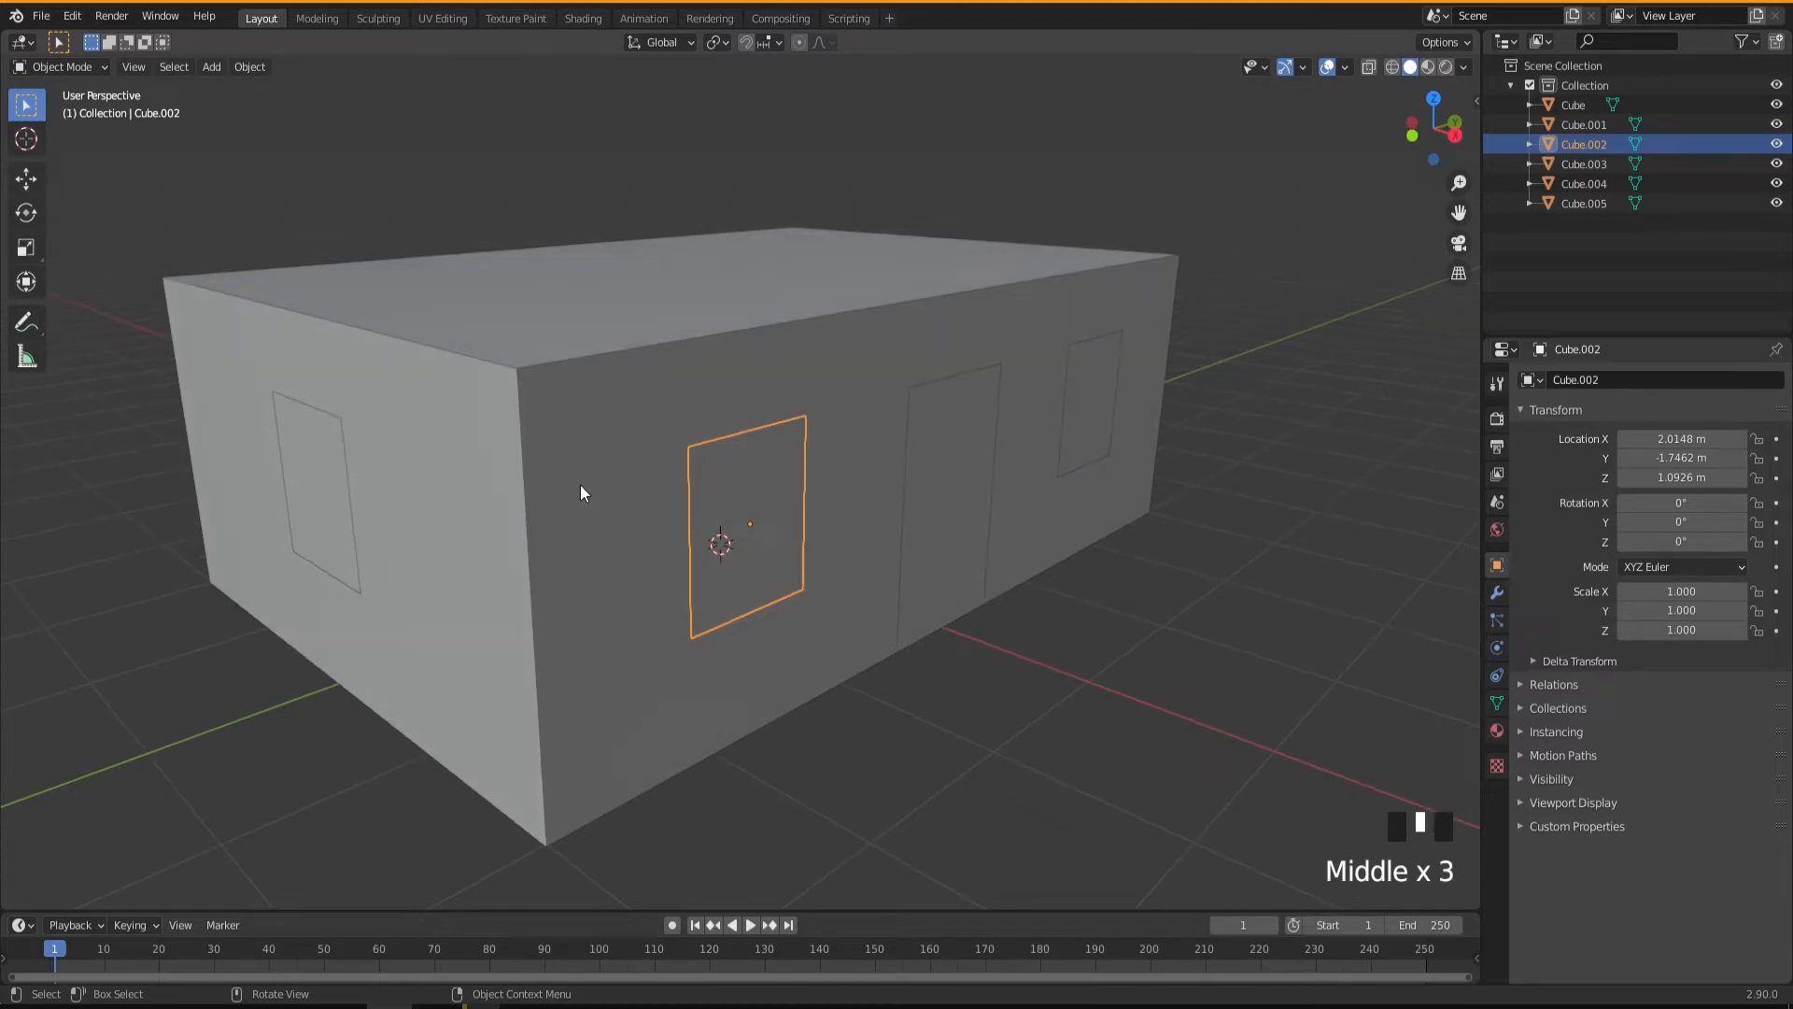
left_click(581, 471)
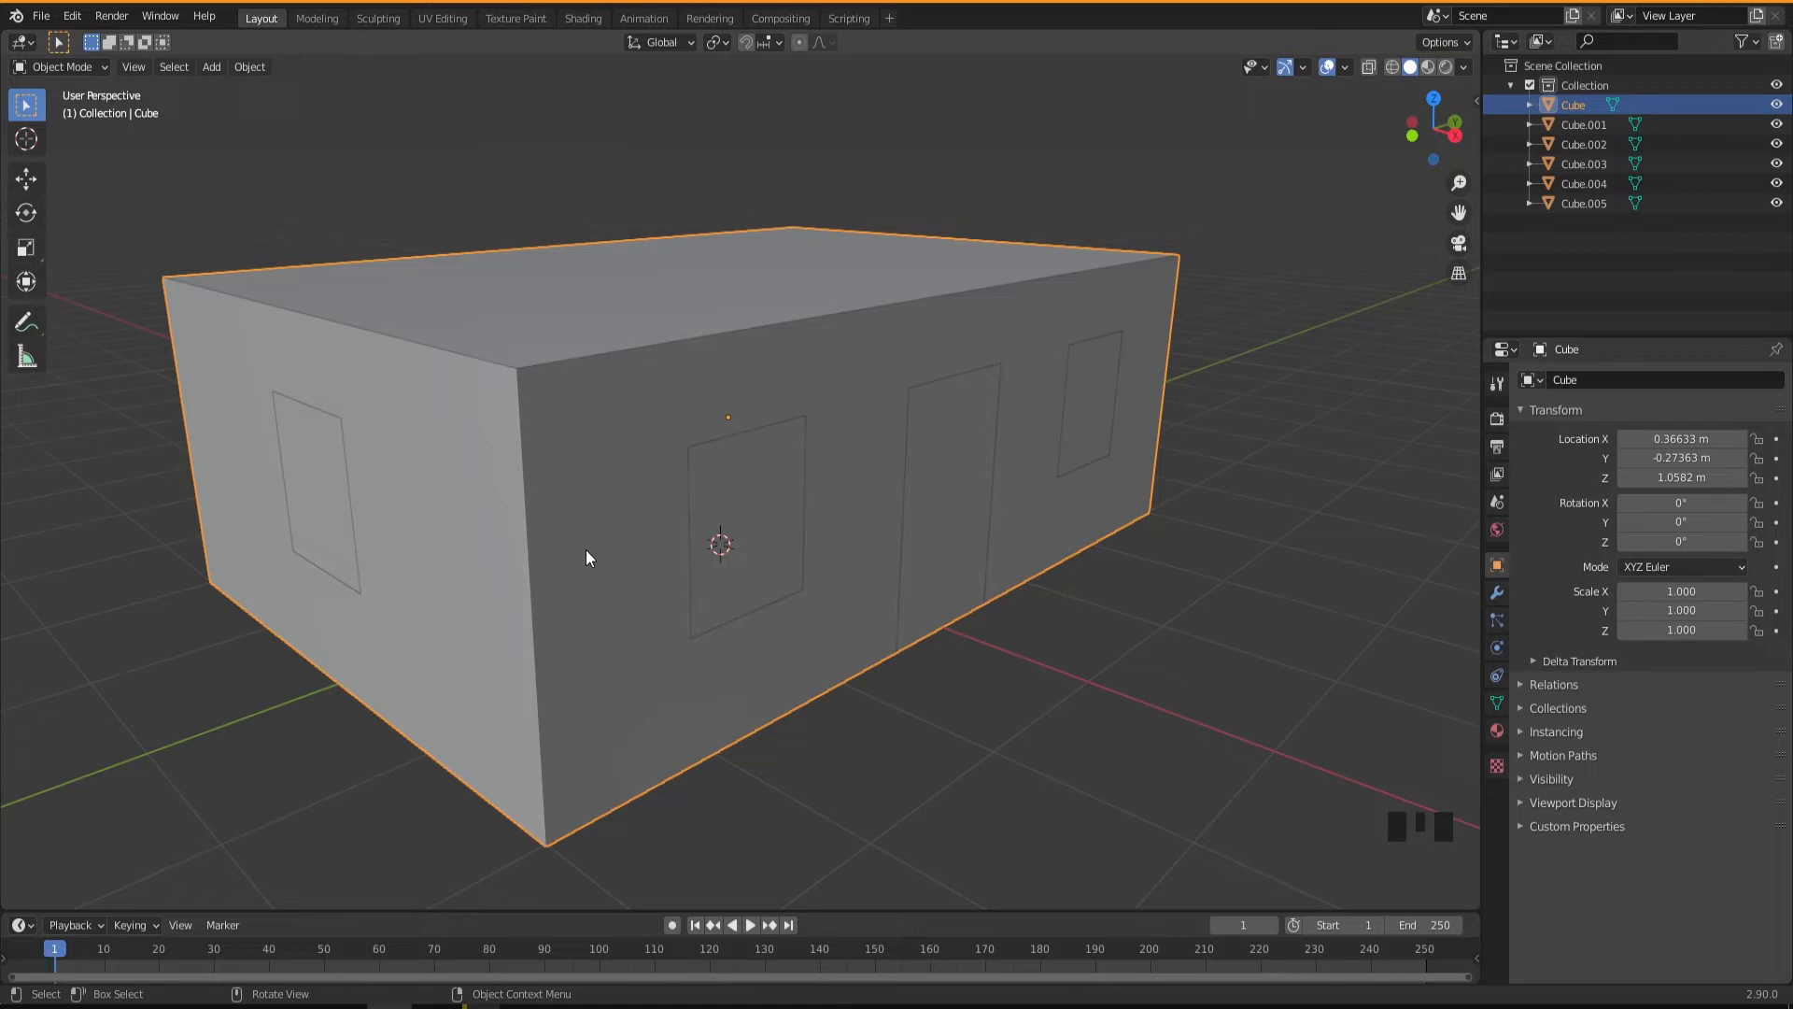
Enter Edit Mode on the building body and select the four edges around the near long-wall window opening.
key("Tab")
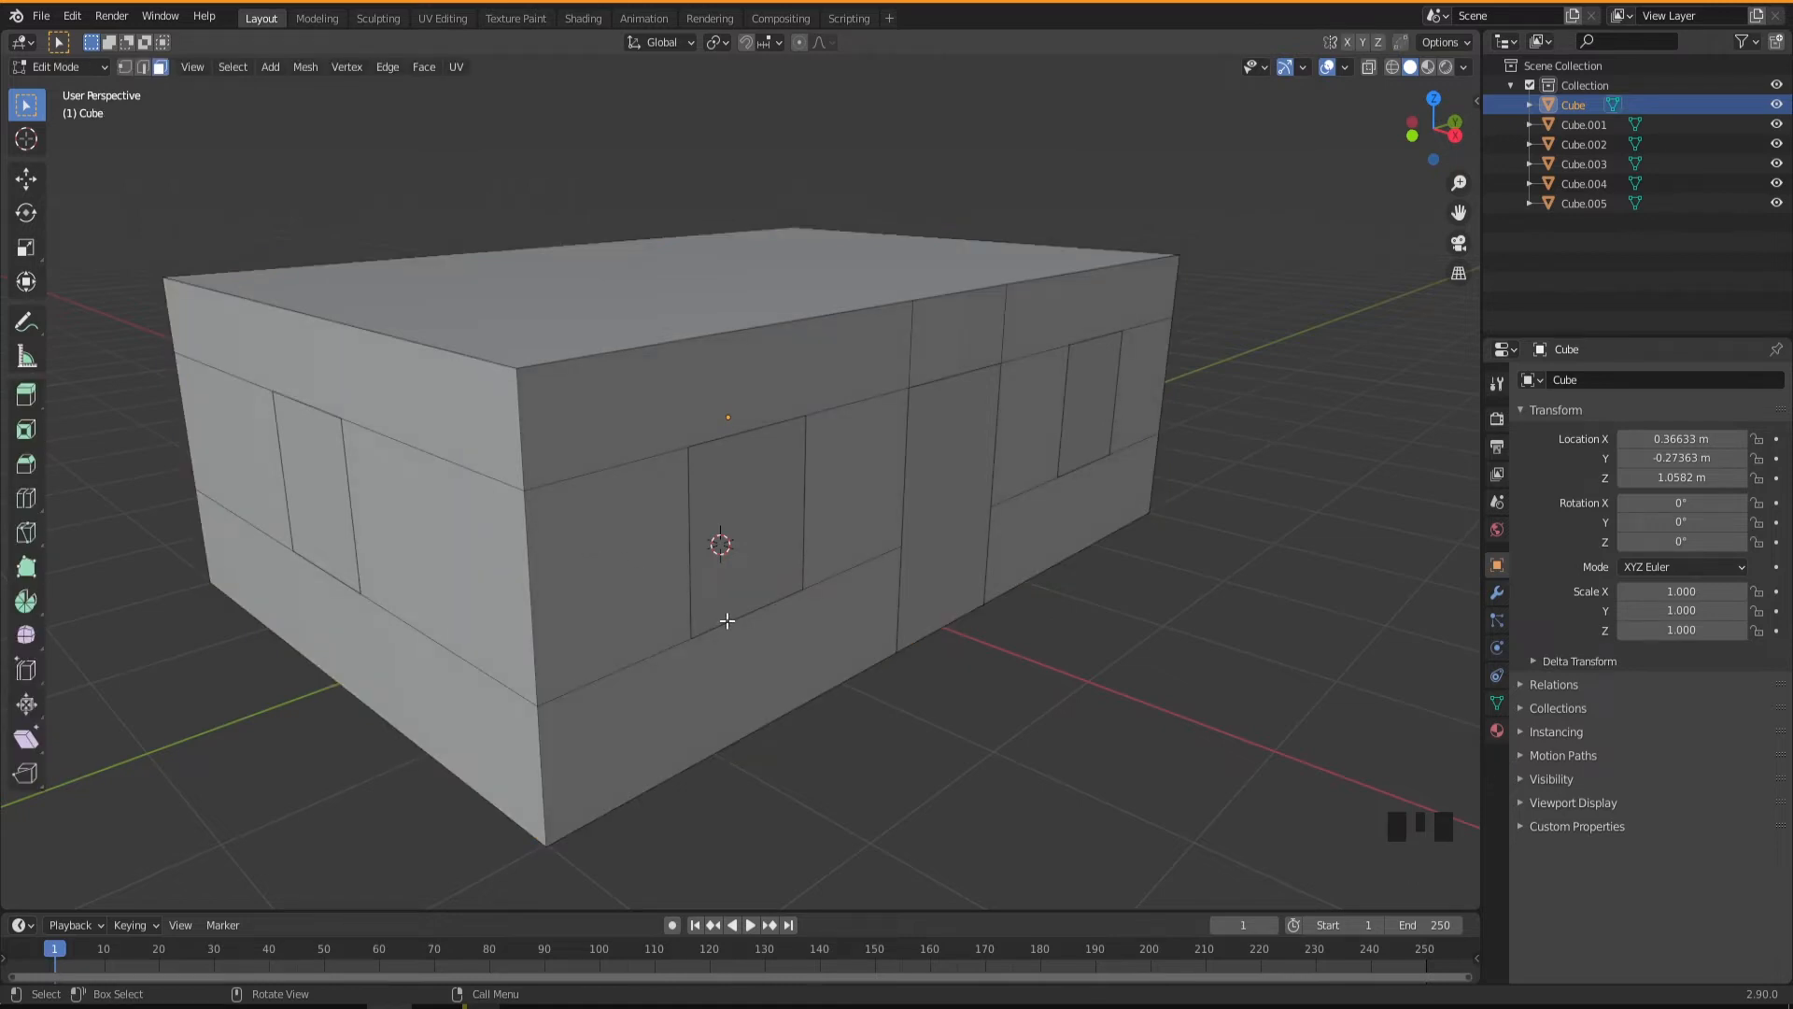
left_click(690, 489)
key("2")
left_click(693, 575)
left_click(732, 435, "shift")
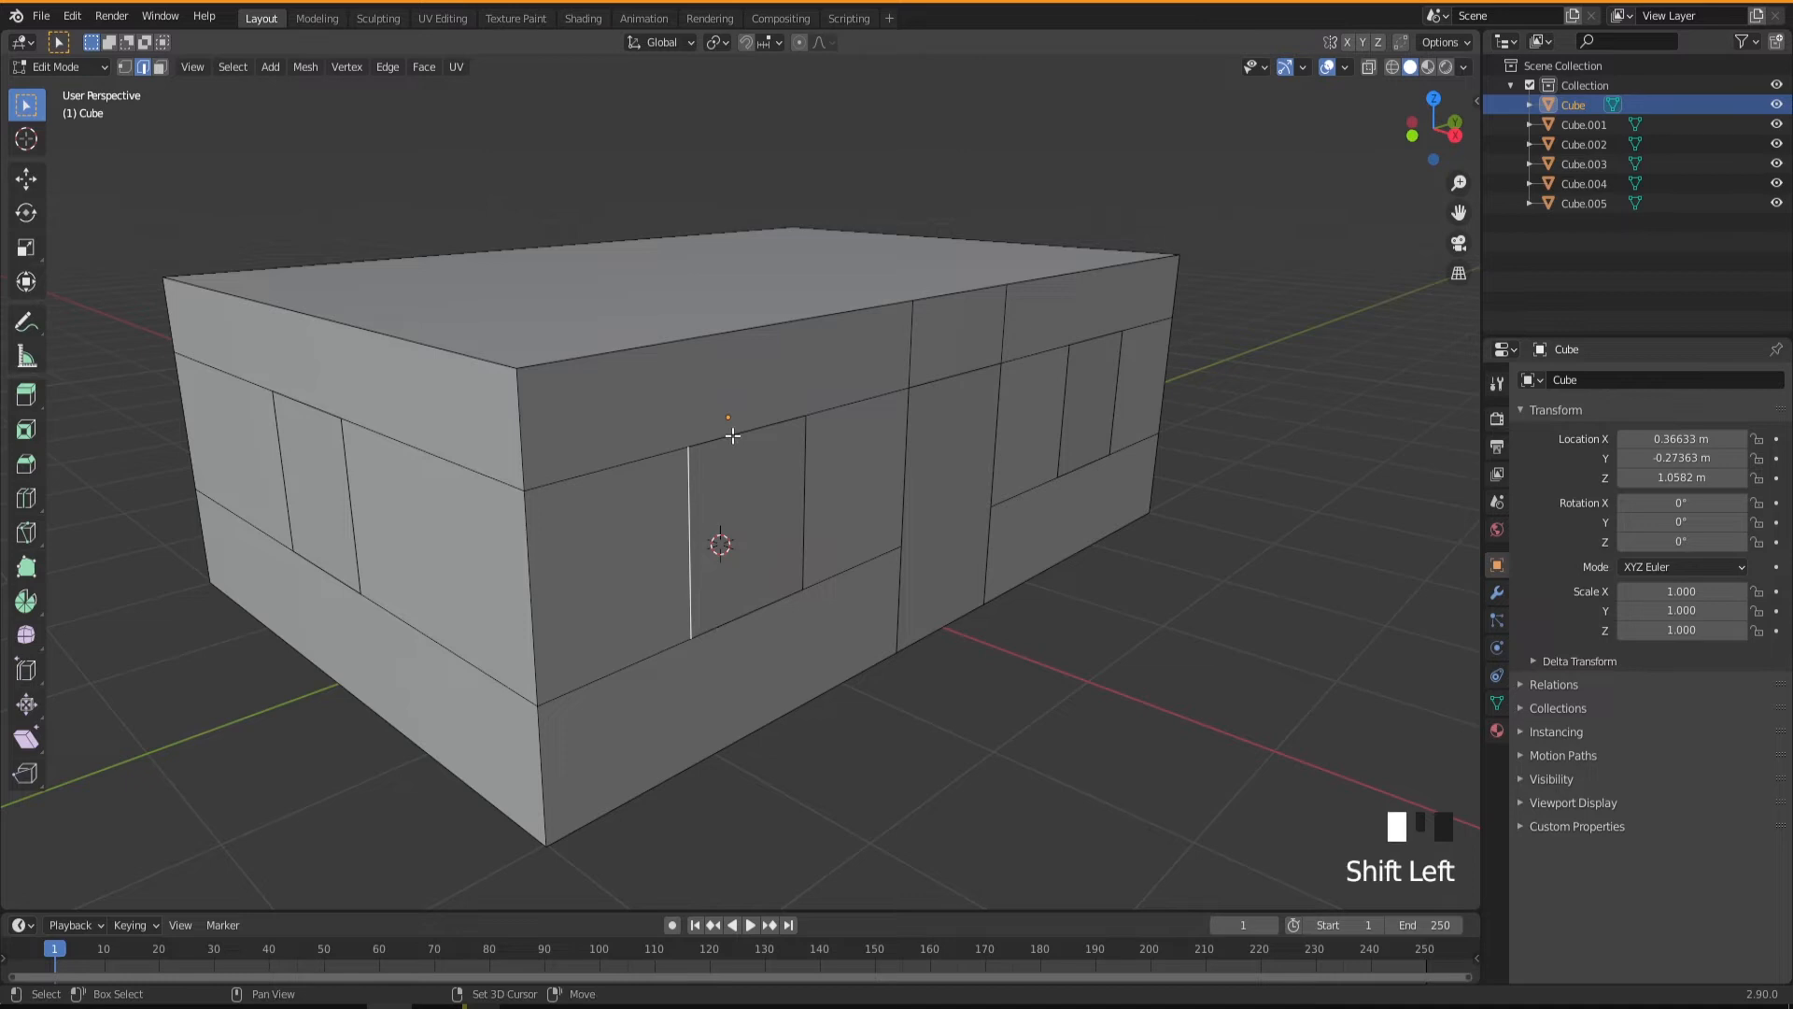
left_click(802, 520, "shift")
left_click(767, 603, "shift")
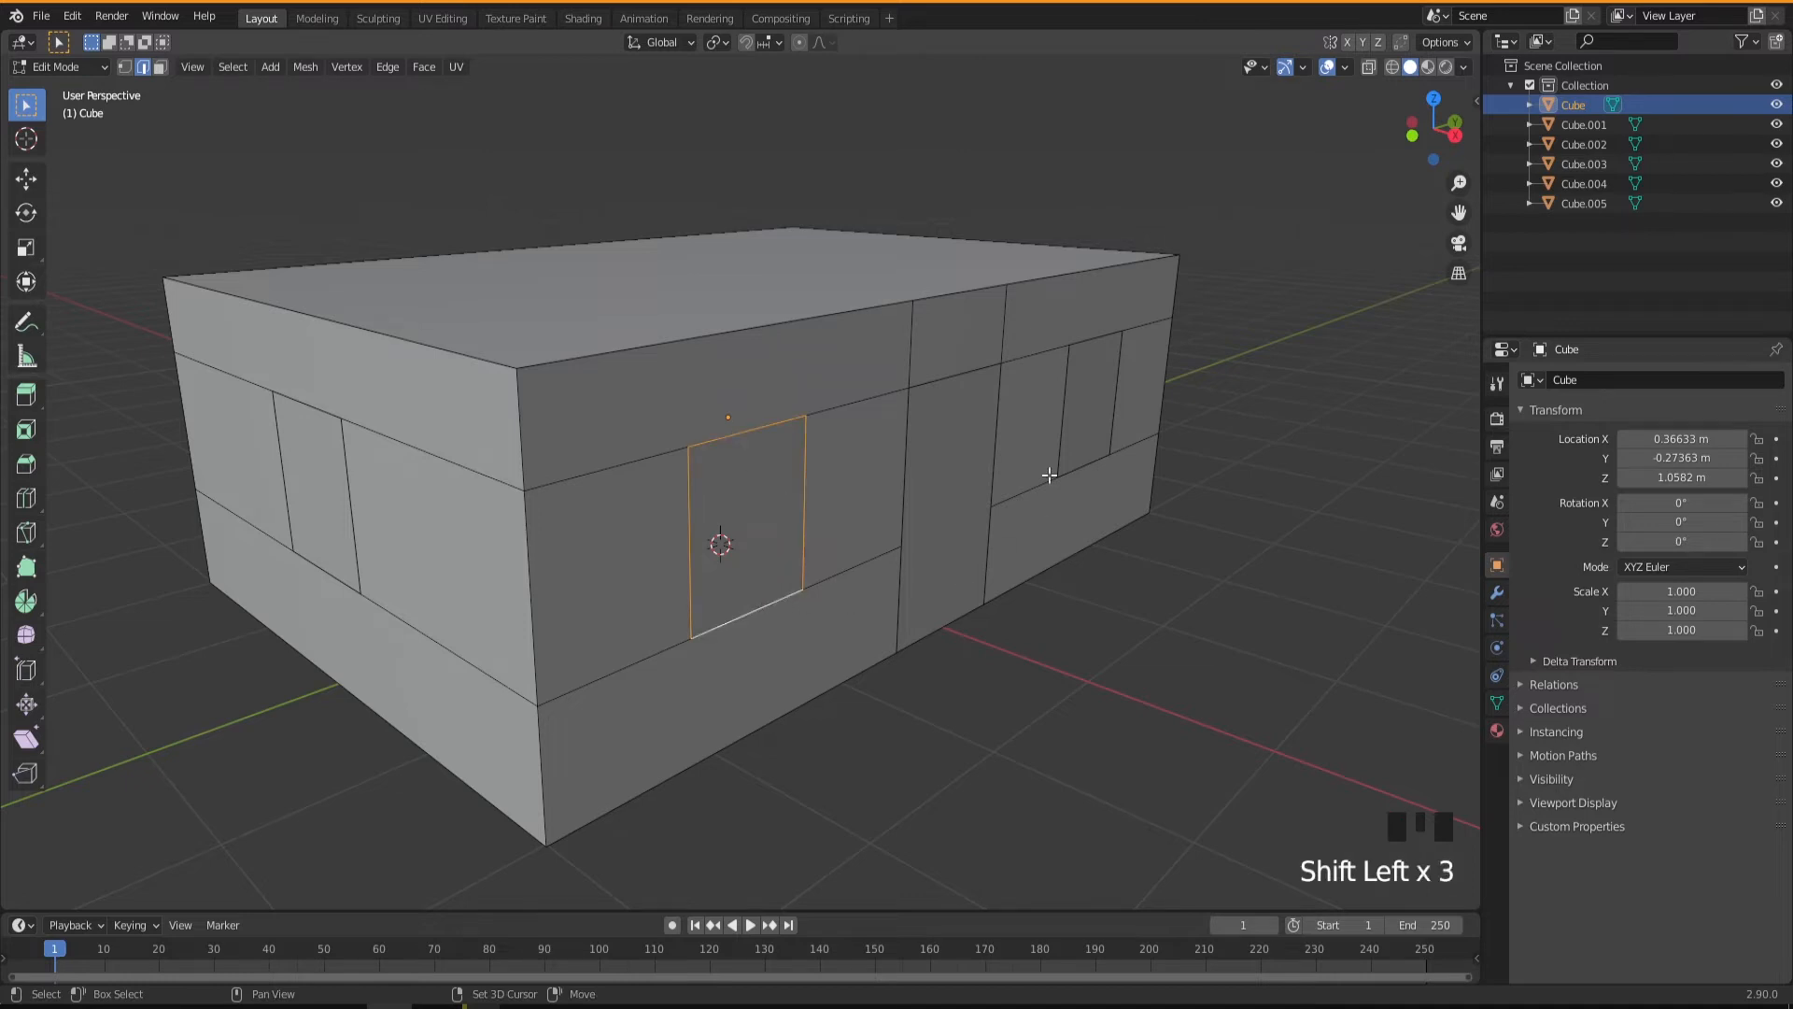
Add the four edges around the far long-wall window opening to the edge selection.
left_click(1084, 339, "shift")
left_click(1065, 410, "shift")
left_click(1111, 455, "shift")
left_click(1097, 458, "shift")
Add all edges around the door opening to the selection, including both segments of its split side.
left_click(989, 477, "shift")
left_click(992, 478, "shift")
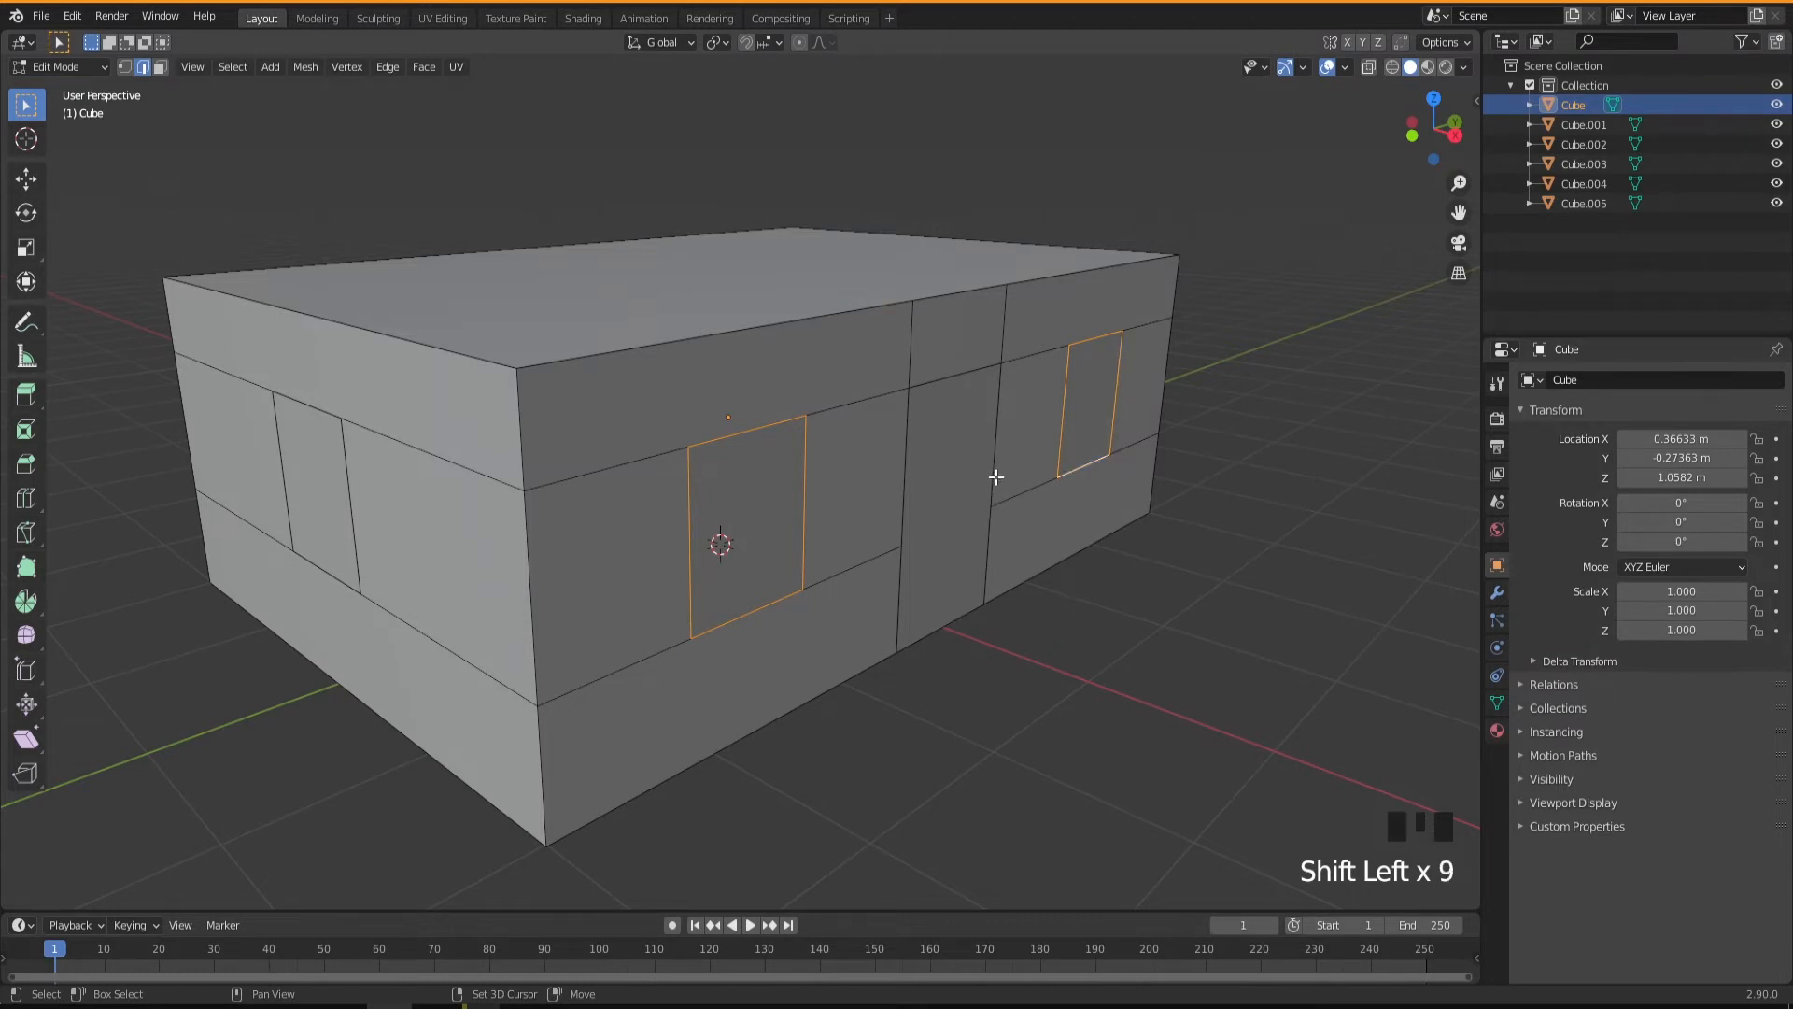
left_click(995, 472, "shift")
left_click(990, 528, "shift")
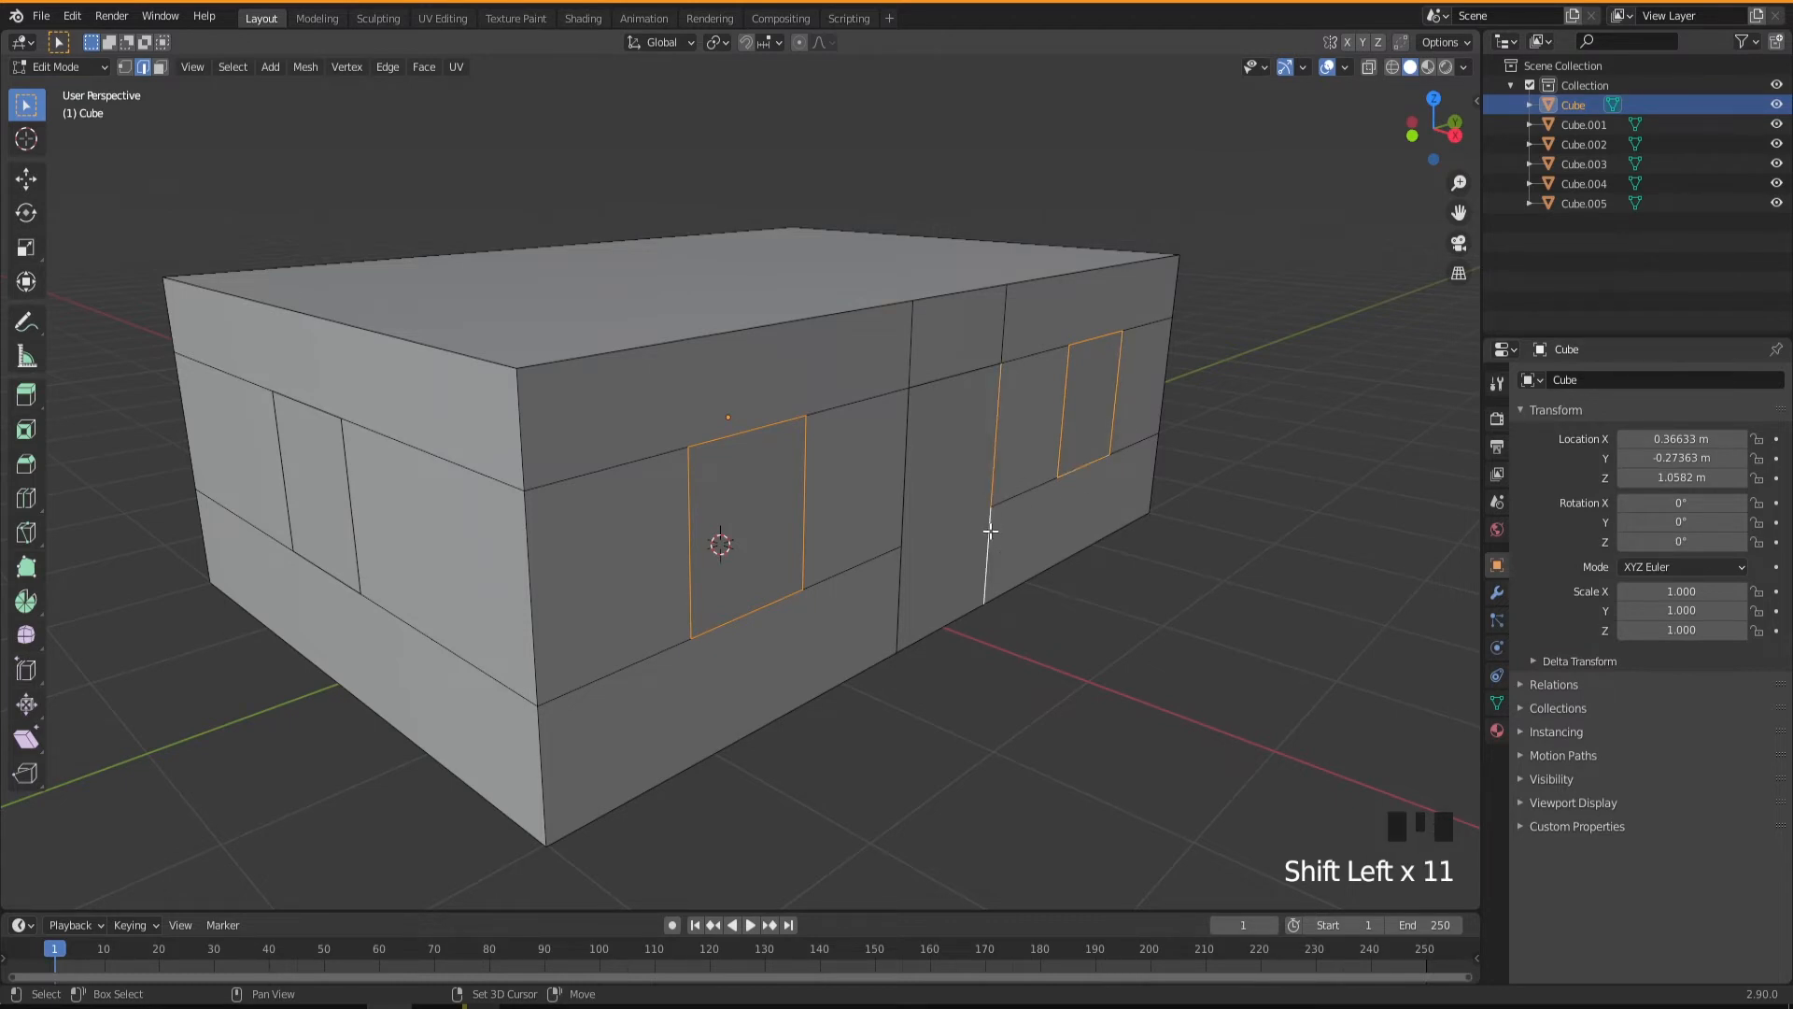
left_click(907, 519, "shift")
left_click(900, 581, "shift")
left_click(937, 626, "shift")
middle_click_drag(912, 592, 897, 601)
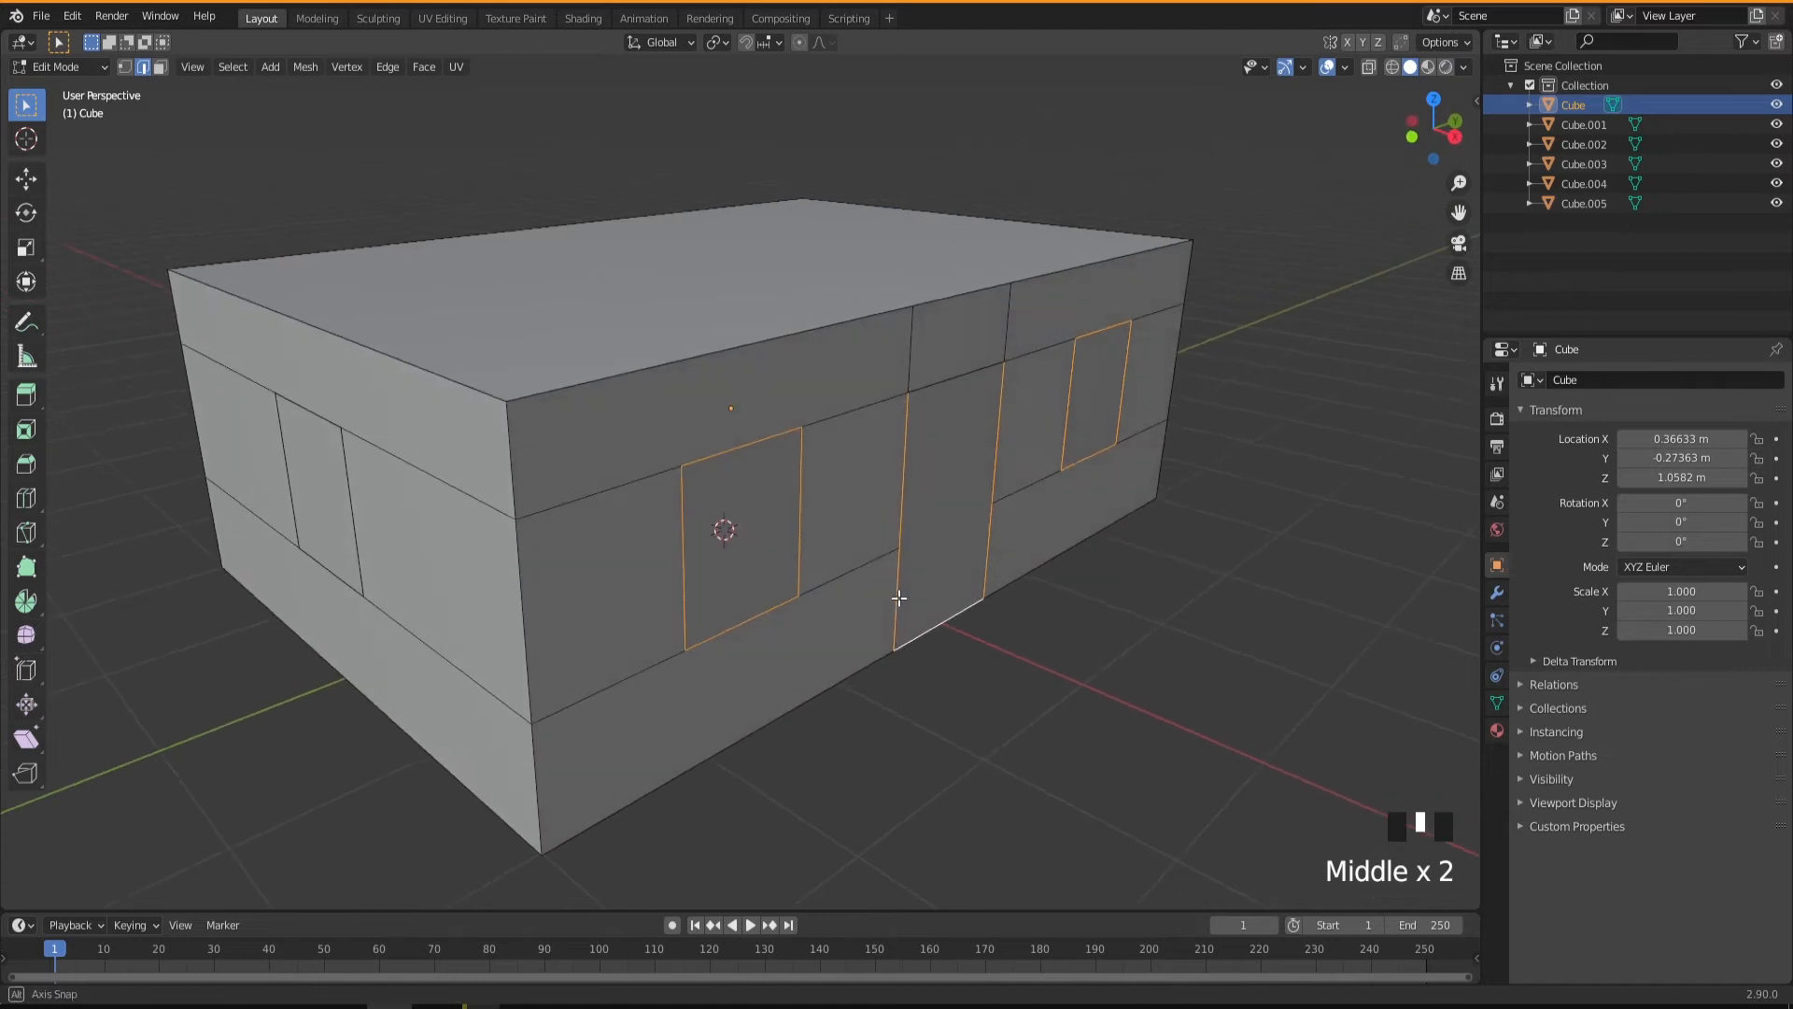
left_click(924, 385, "shift")
mouse_move(949, 499)
middle_mouse_down()
mouse_move(916, 493)
mouse_move(948, 500)
middle_mouse_up()
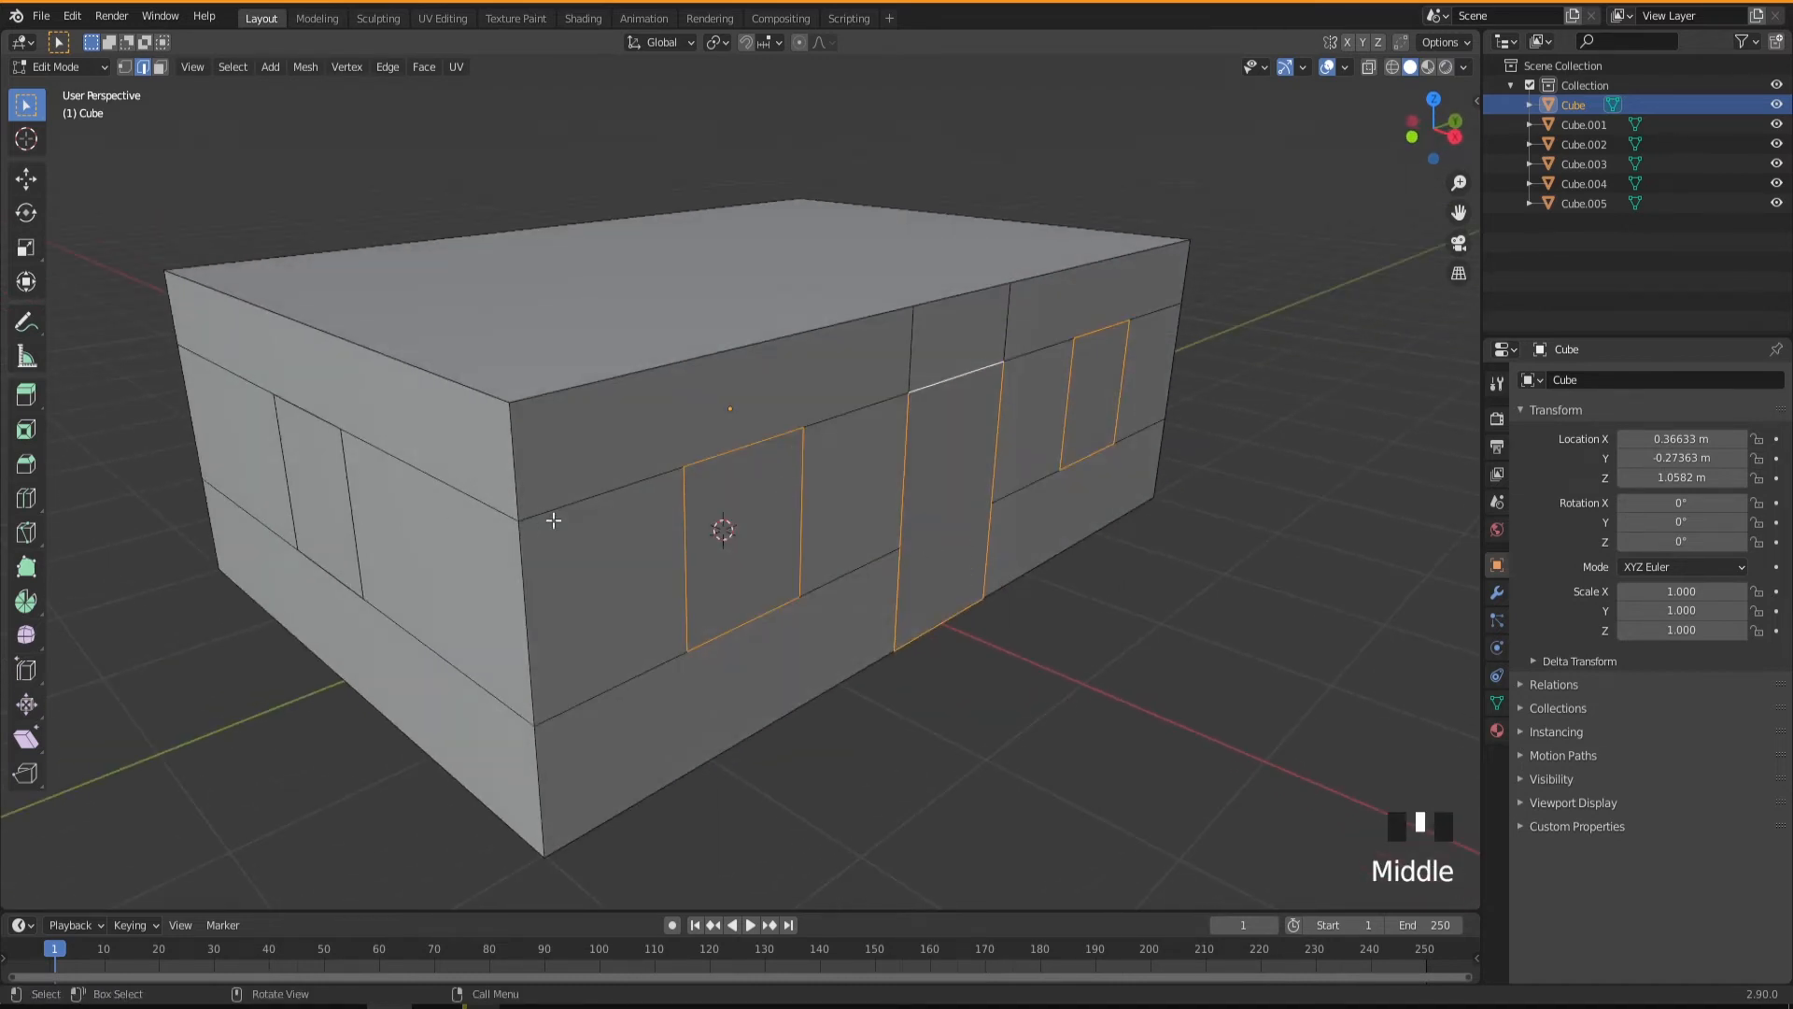
Turn on X-ray, extrude the selected door and window edges about 0.131 m inward with Extrude Manifold, and copy the Z distance.
middle_click_drag(554, 520, 913, 422)
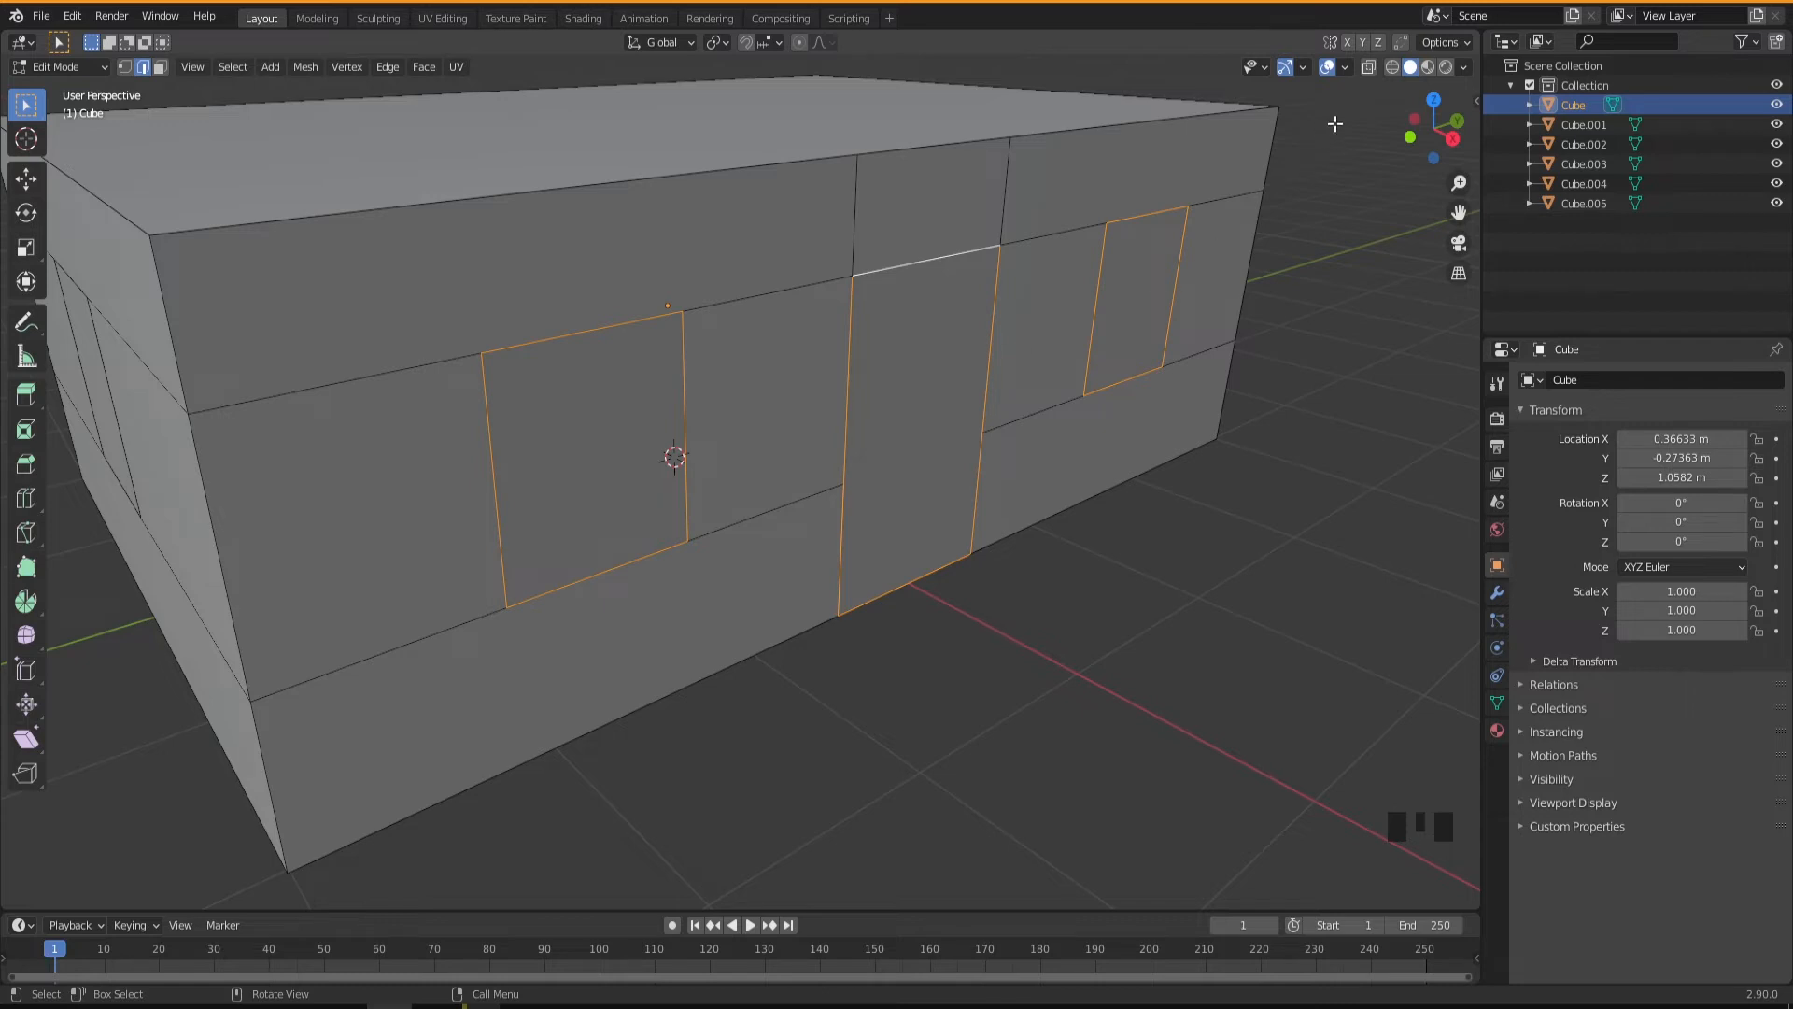
left_click(1370, 67)
mouse_move(832, 508)
middle_mouse_down()
mouse_move(912, 523)
mouse_move(841, 540)
middle_mouse_up()
scroll(932, 525, "up", 2)
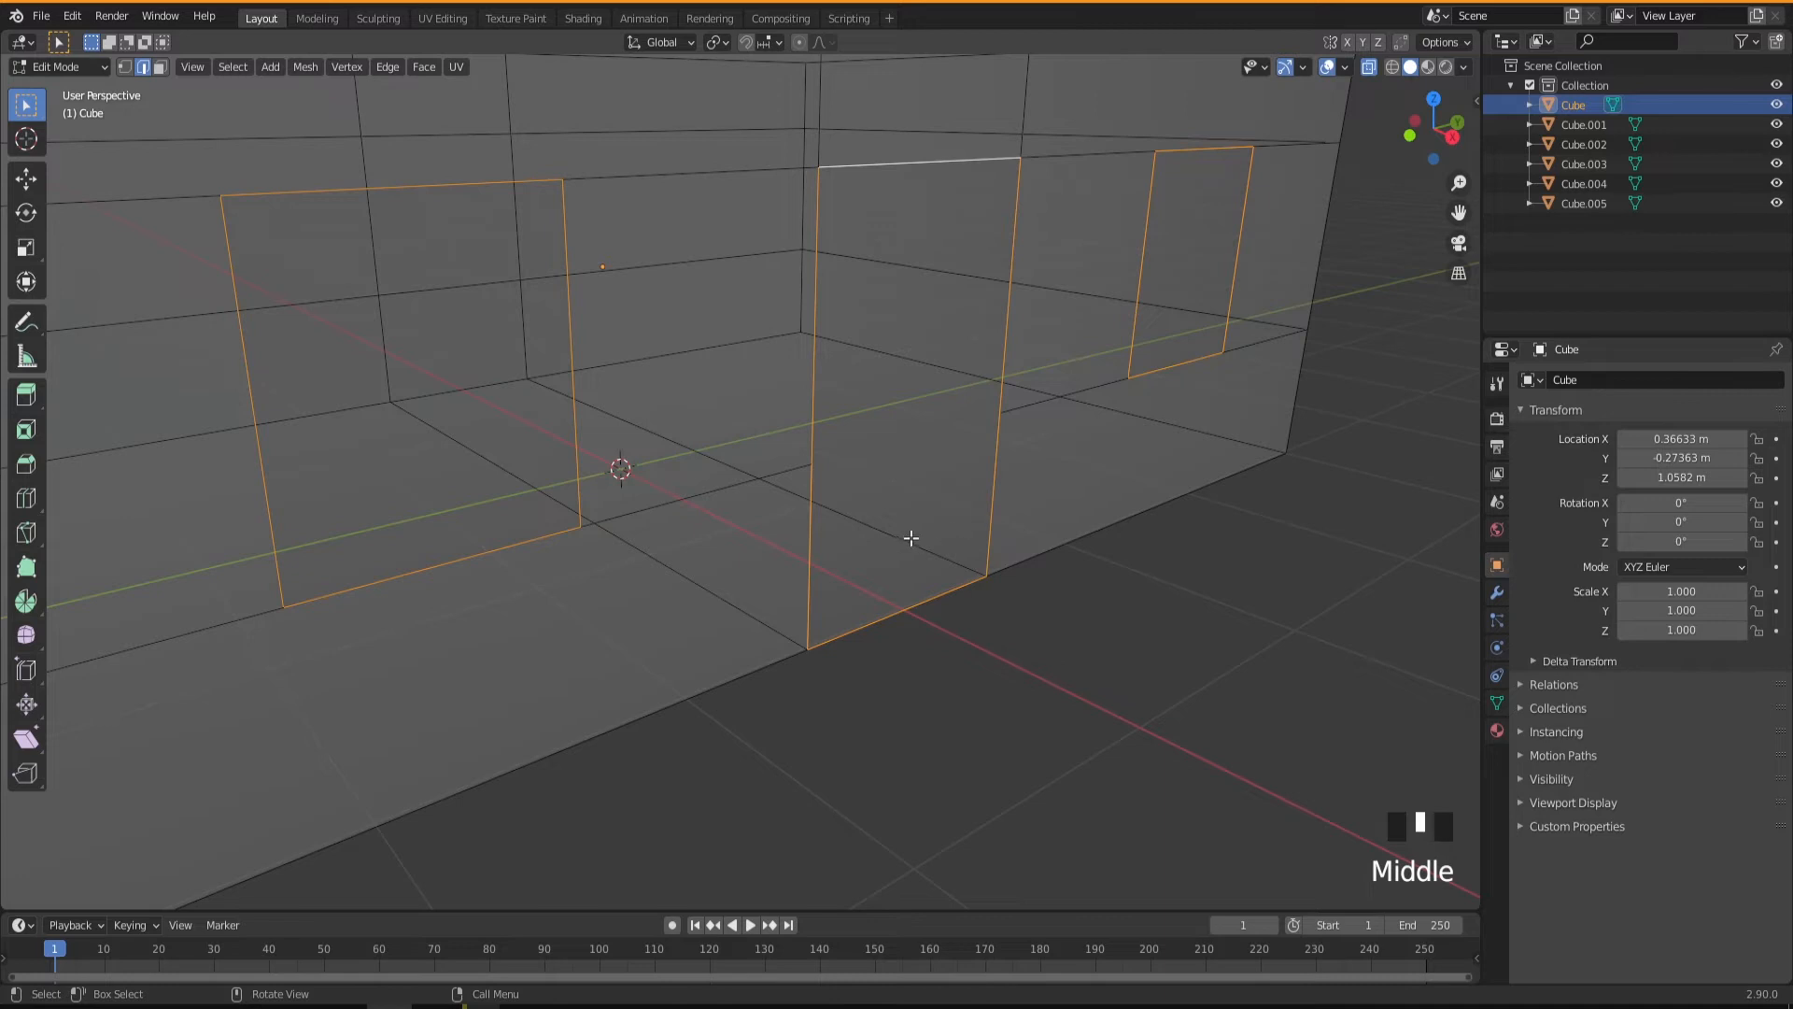
middle_click_drag(909, 532, 993, 517, "shift")
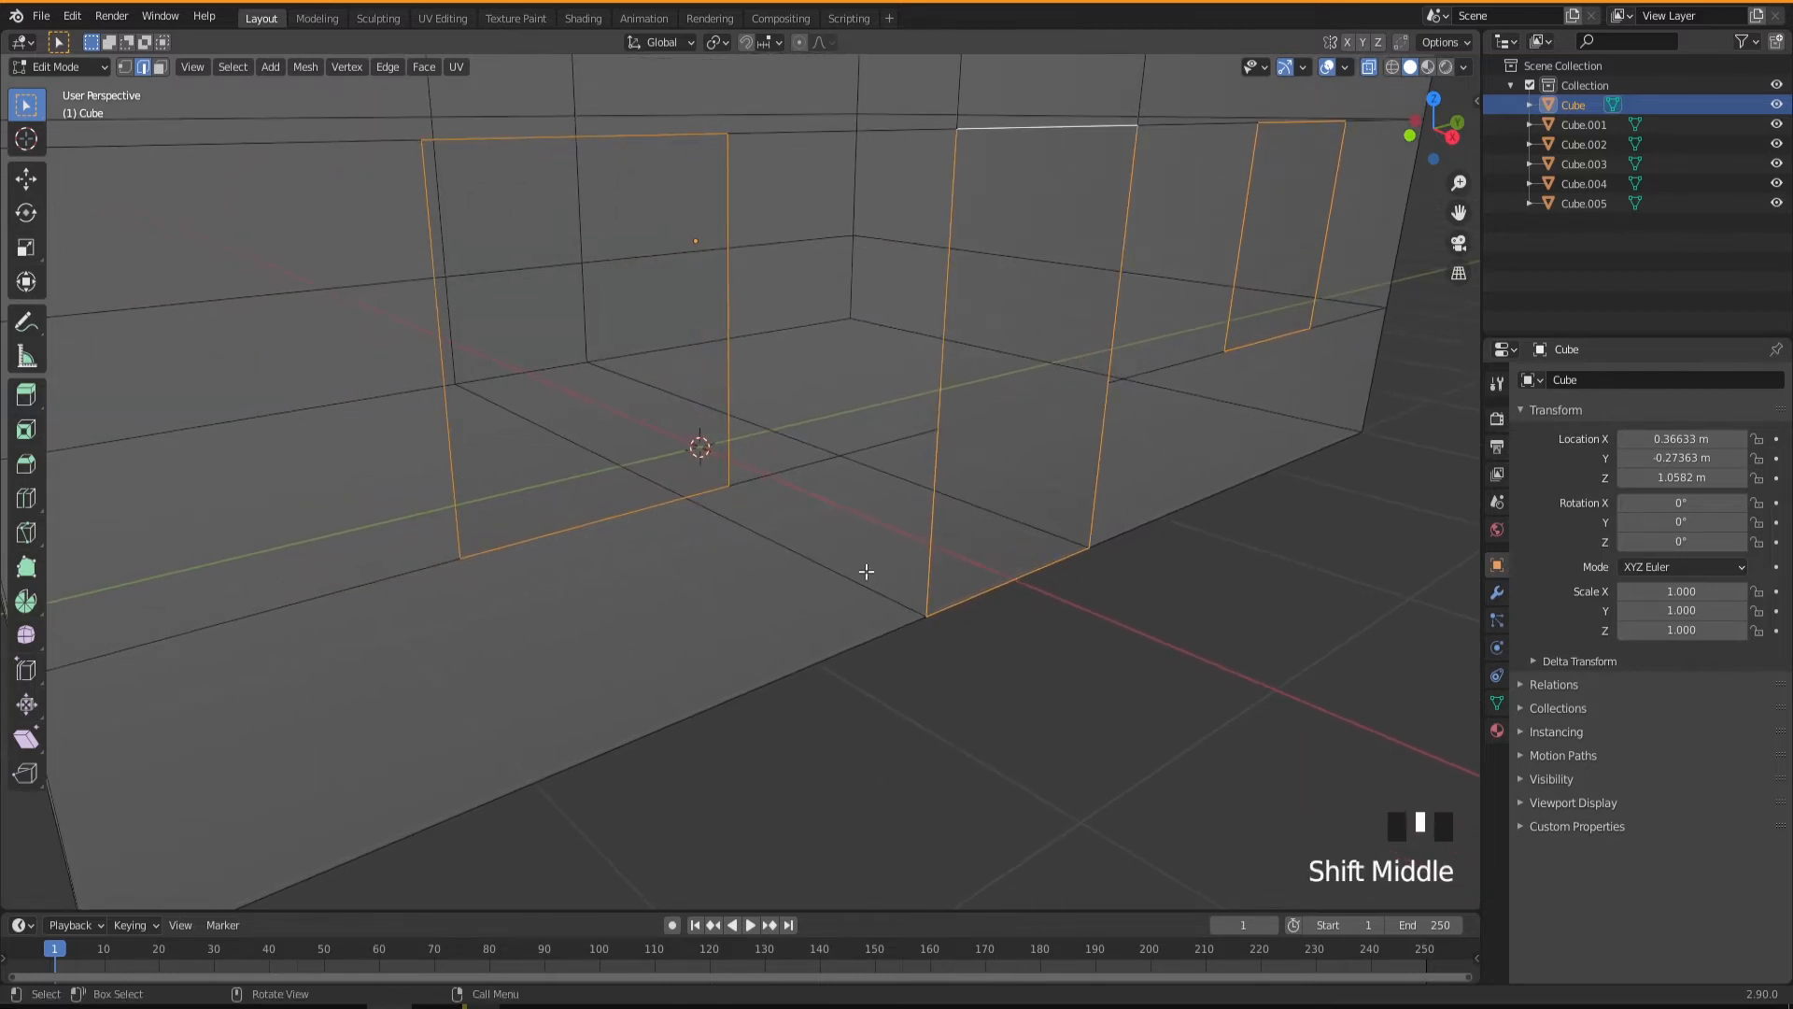
left_click(27, 396)
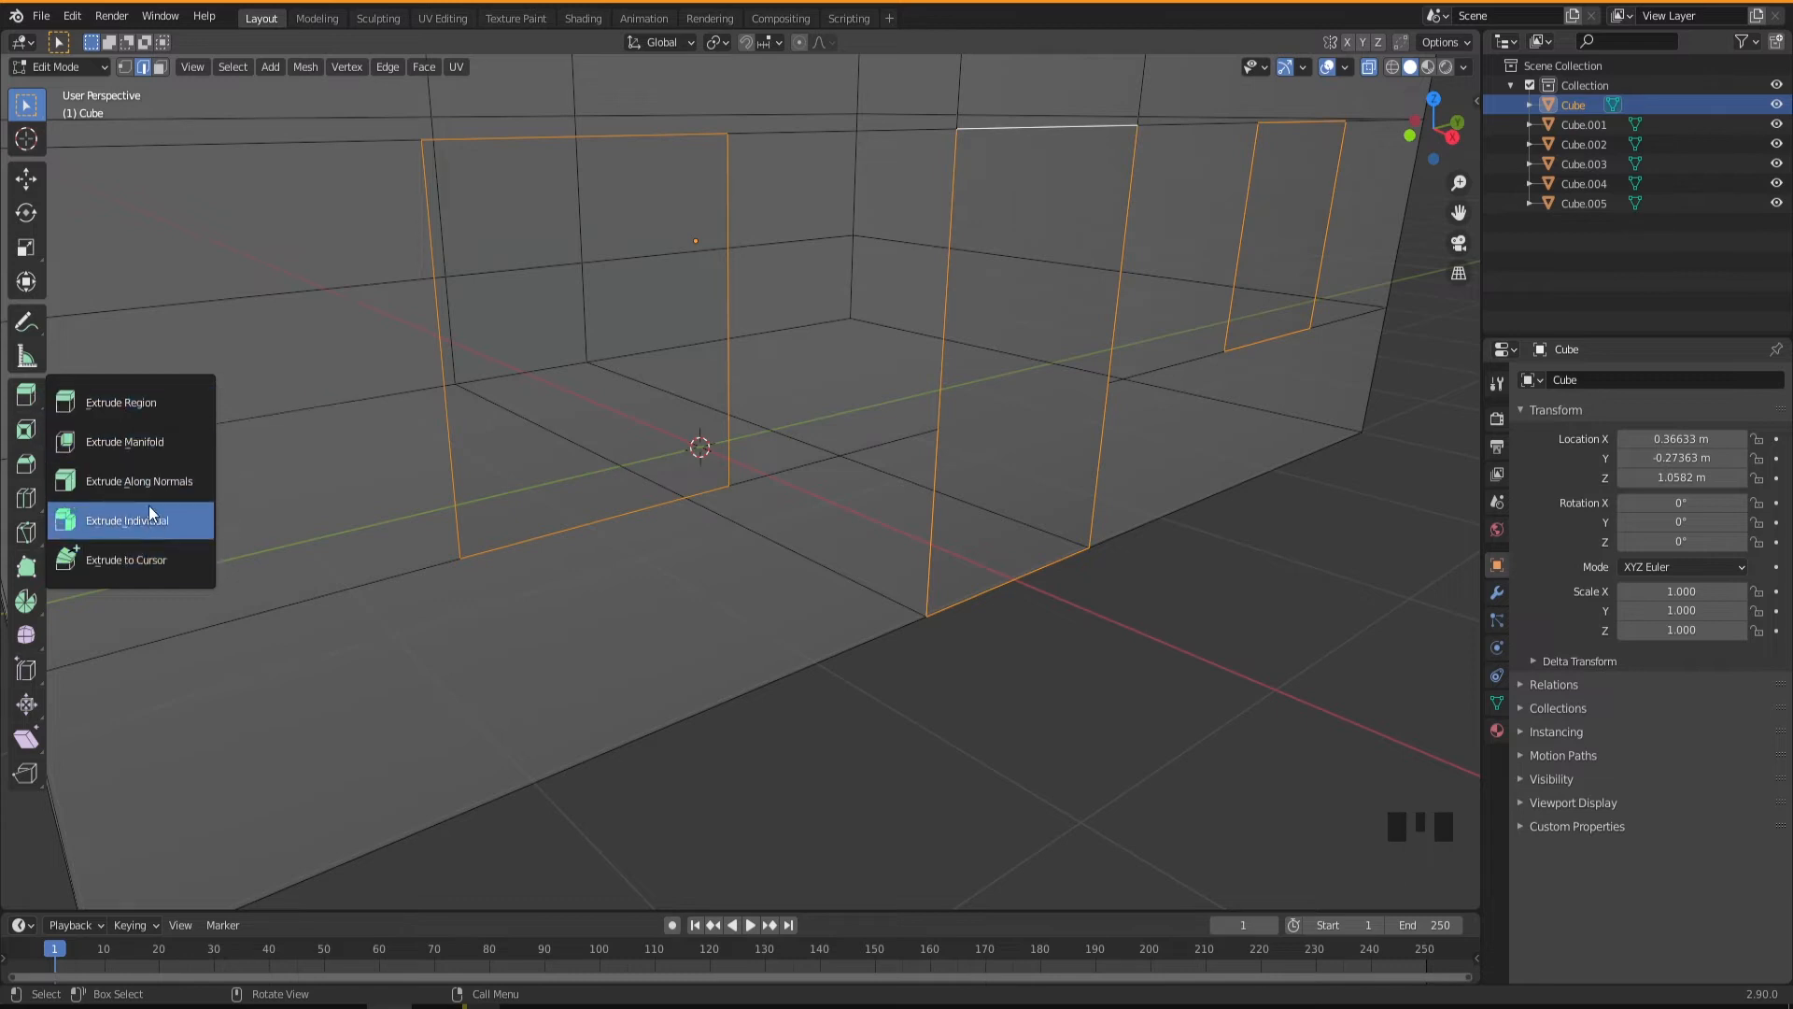
left_click(119, 446)
left_click_drag(1123, 352, 1092, 344)
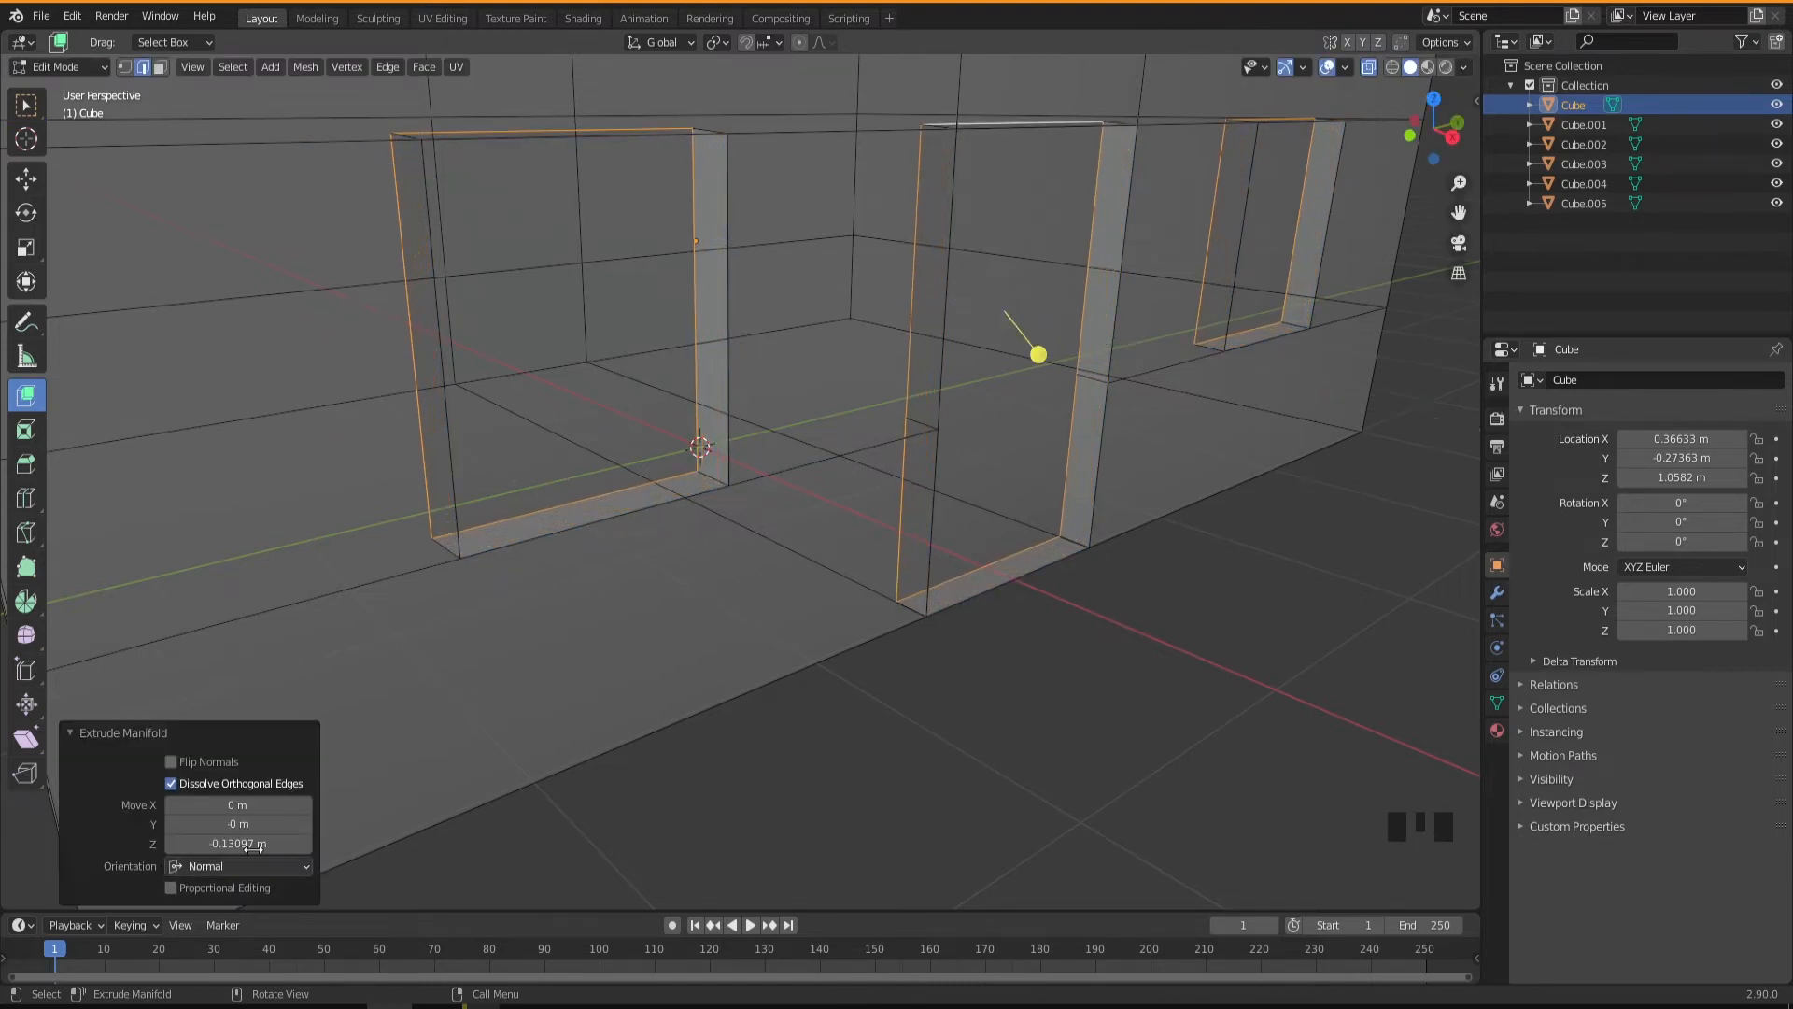
scroll(812, 467, "down", 2)
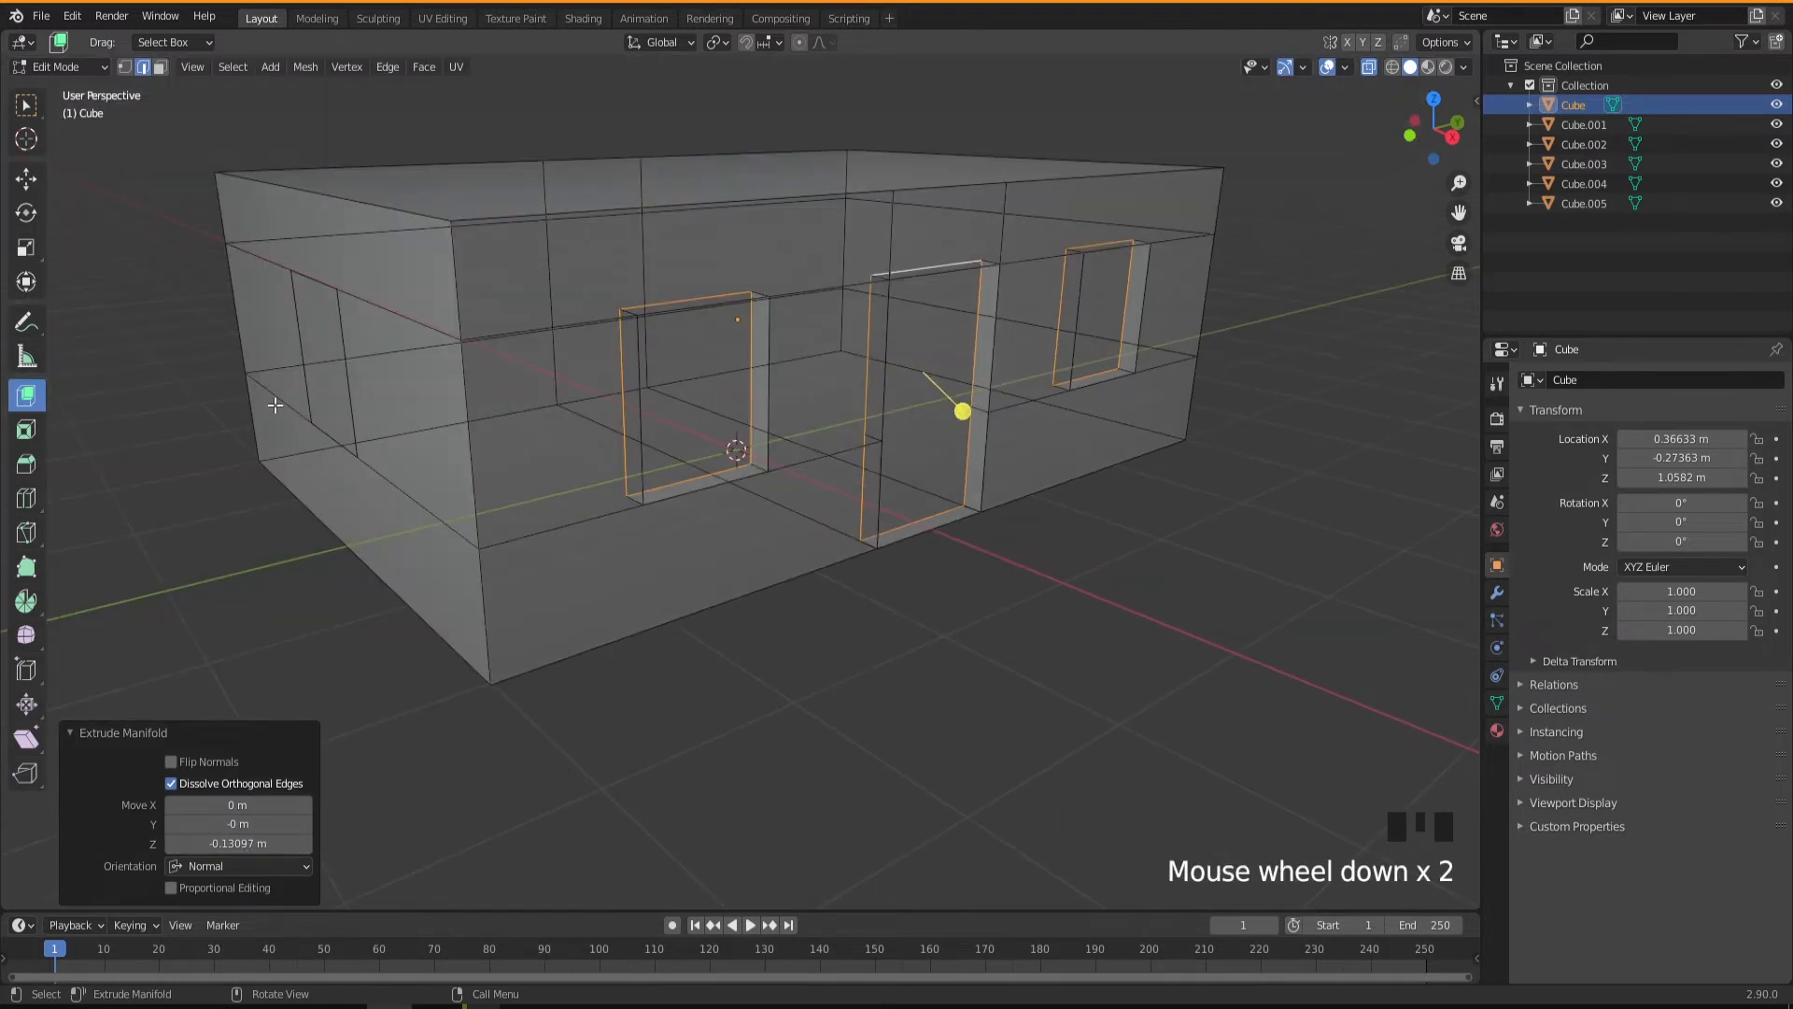
mouse_move(692, 530)
middle_mouse_down()
mouse_move(741, 533)
mouse_move(717, 525)
middle_mouse_up()
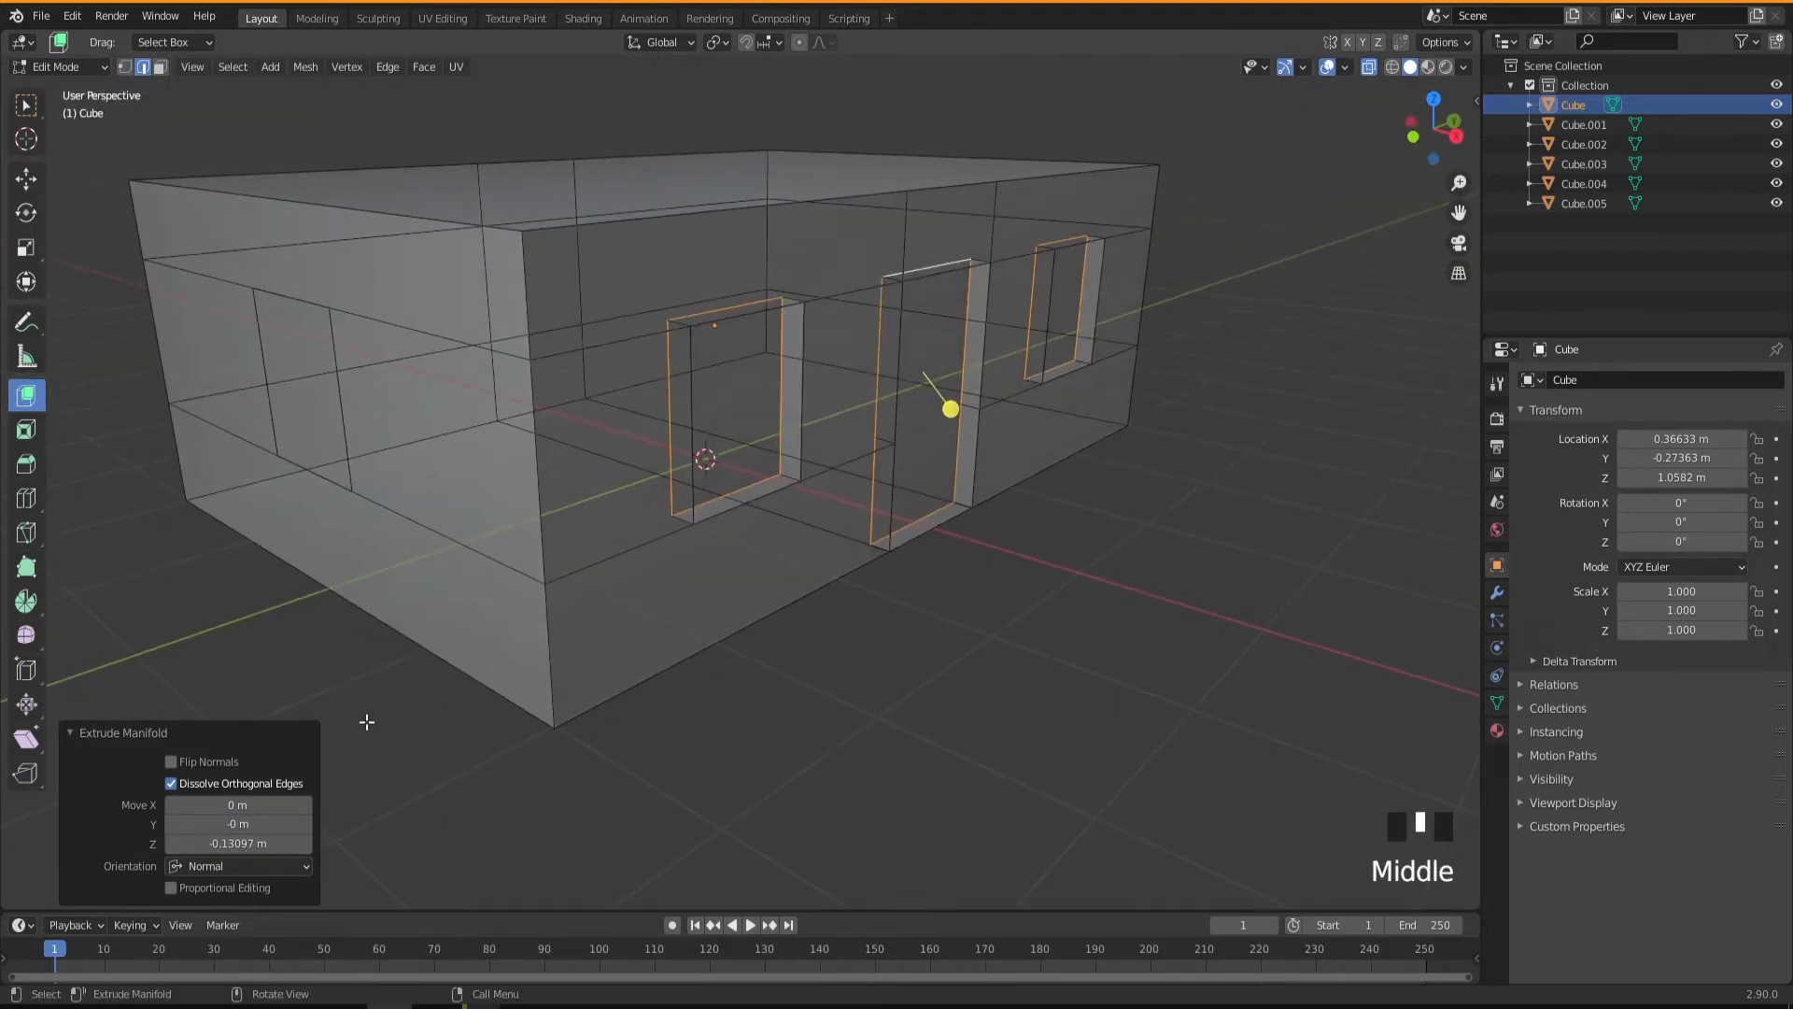
left_click(241, 843)
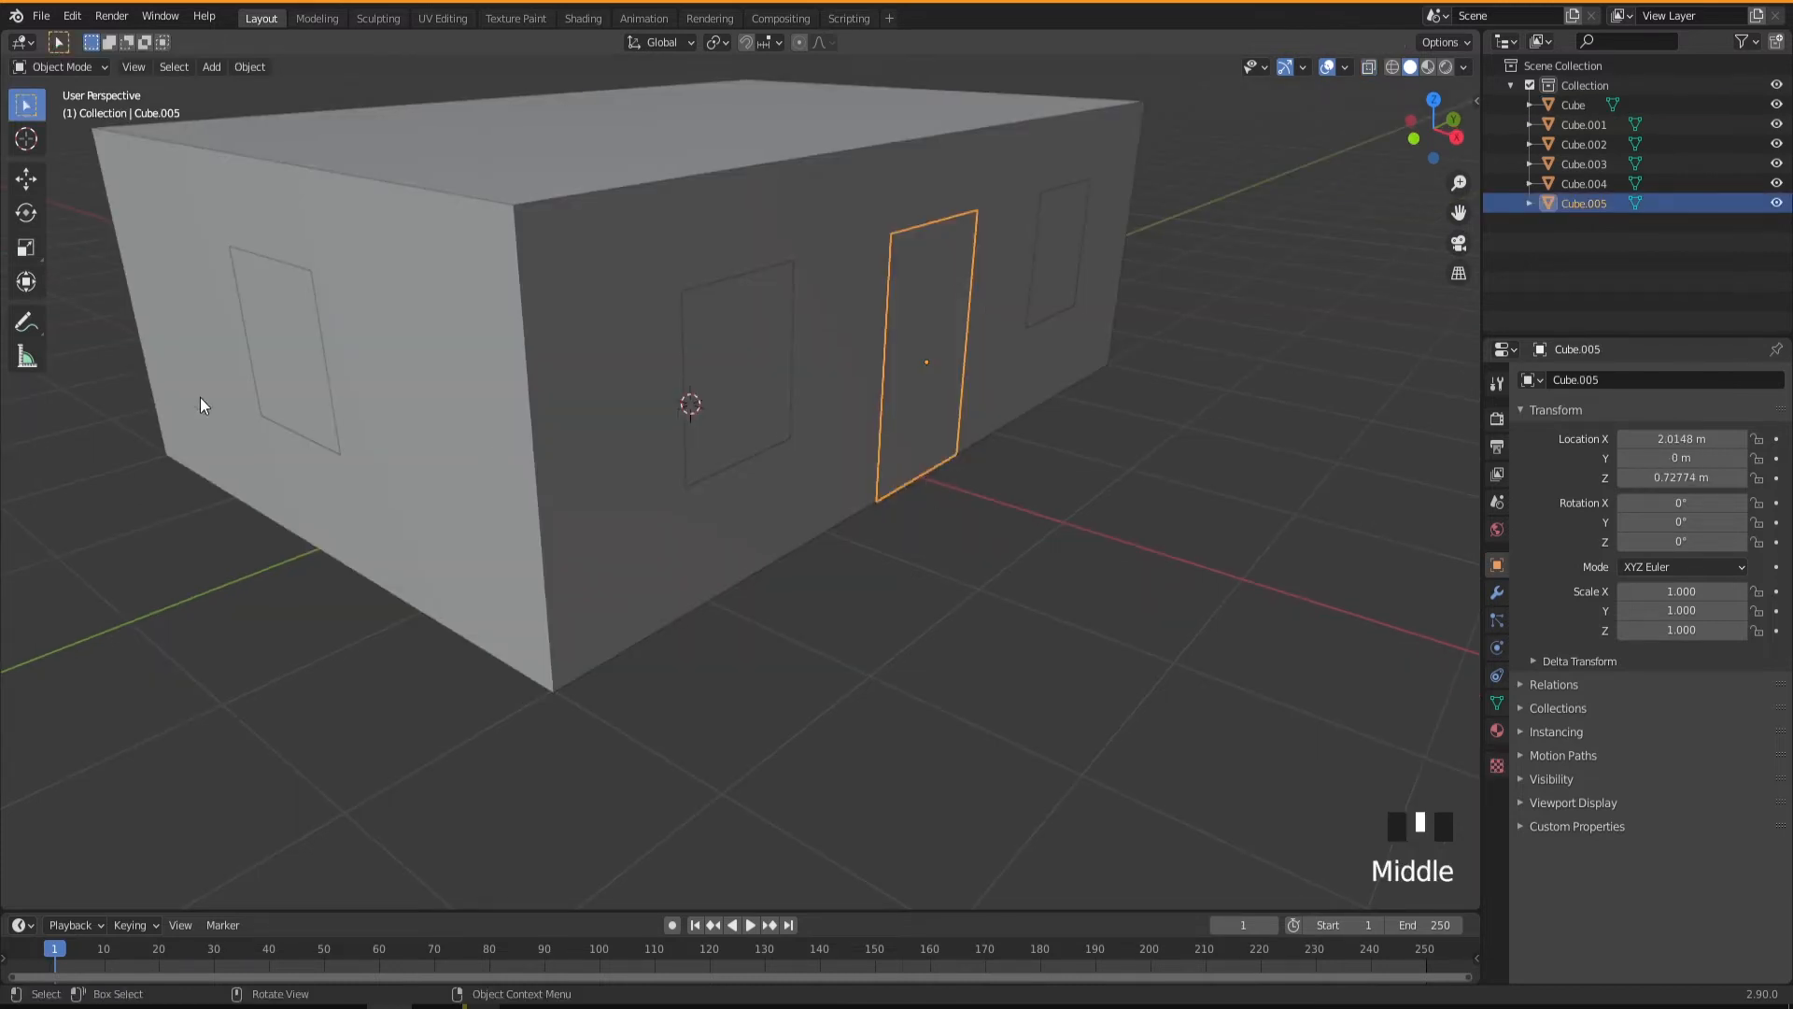
Enter Edit Mode on the building body and select the four edges around the short-wall window opening.
middle_click_drag(379, 445, 710, 454)
left_click(709, 461)
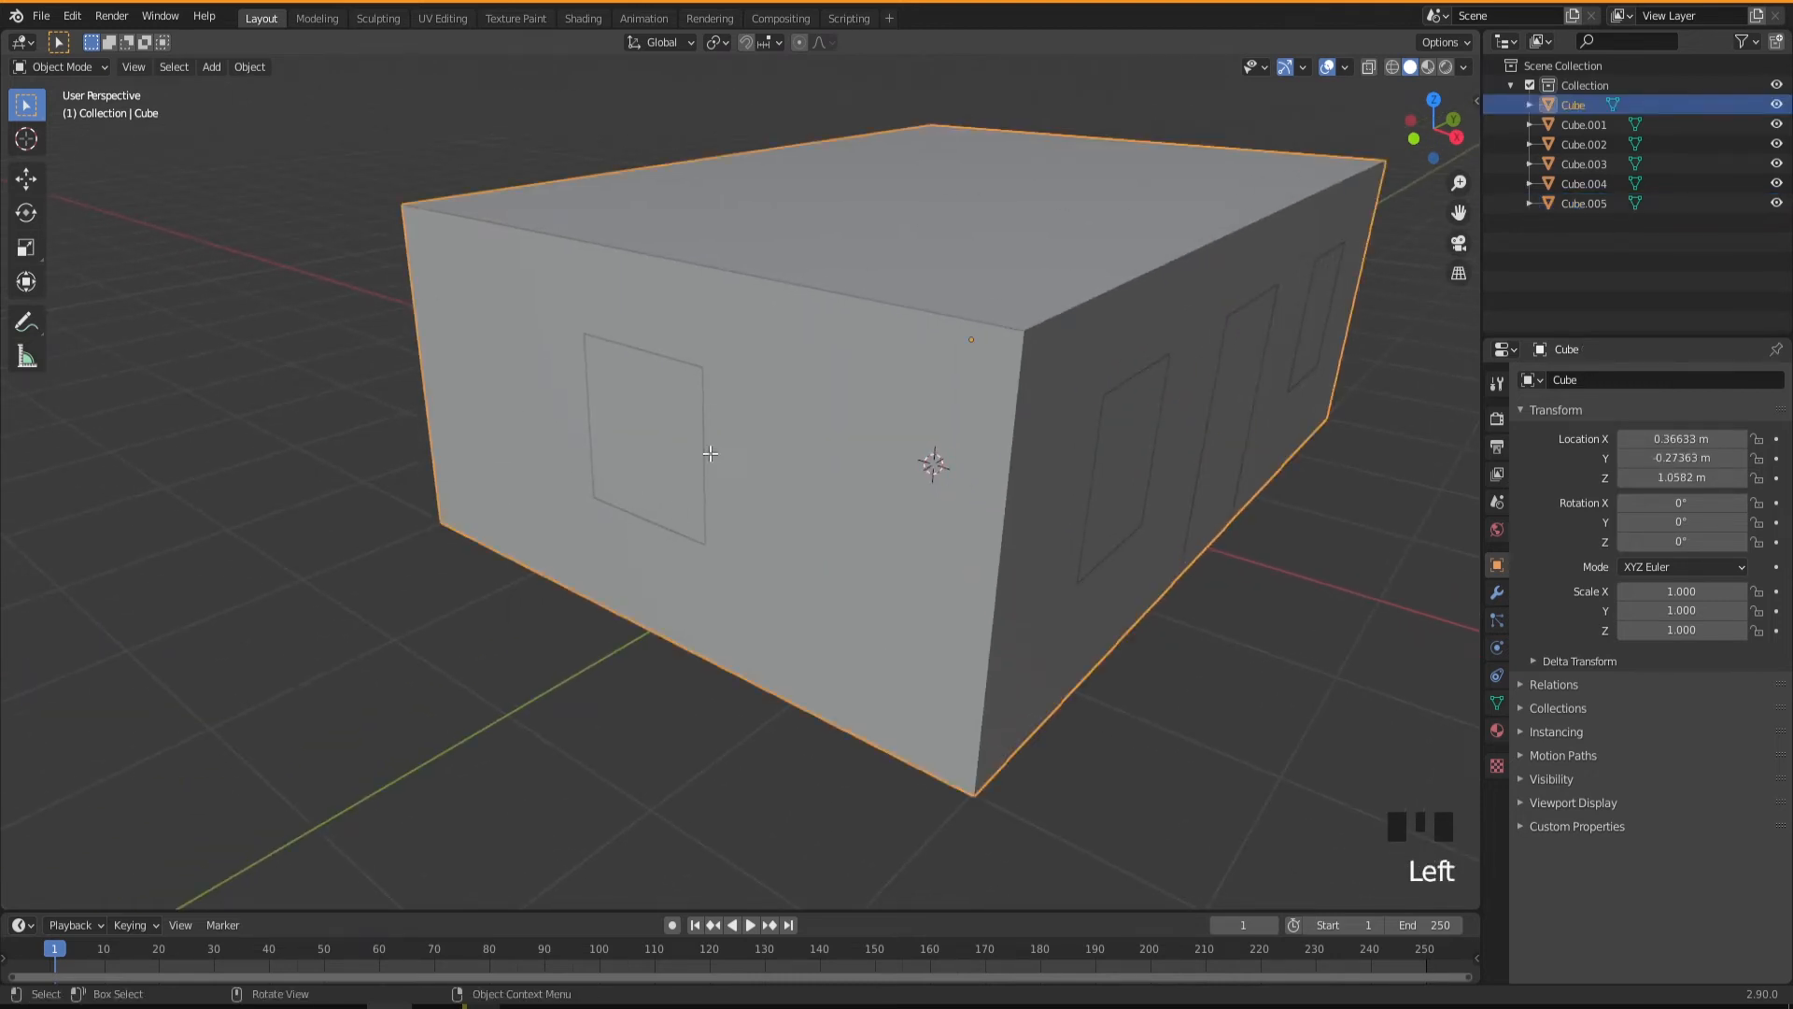
key("Tab")
left_click(701, 458)
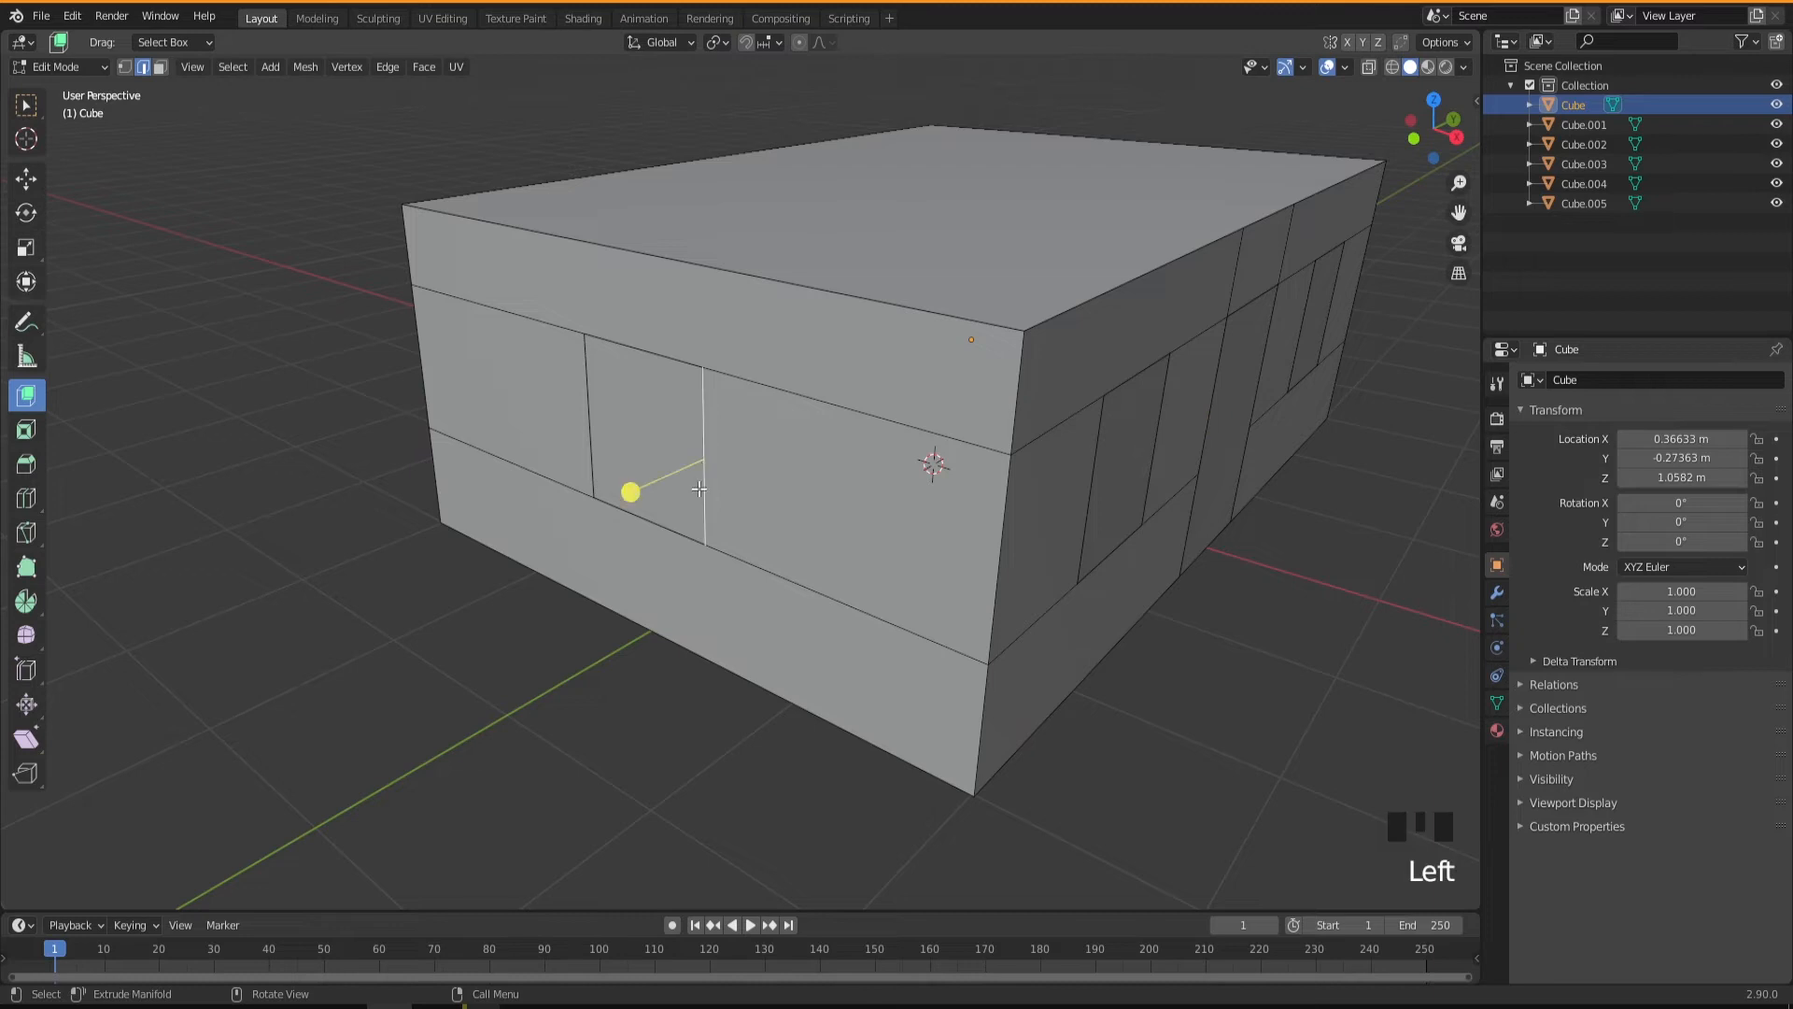
middle_click_drag(653, 365, 861, 503)
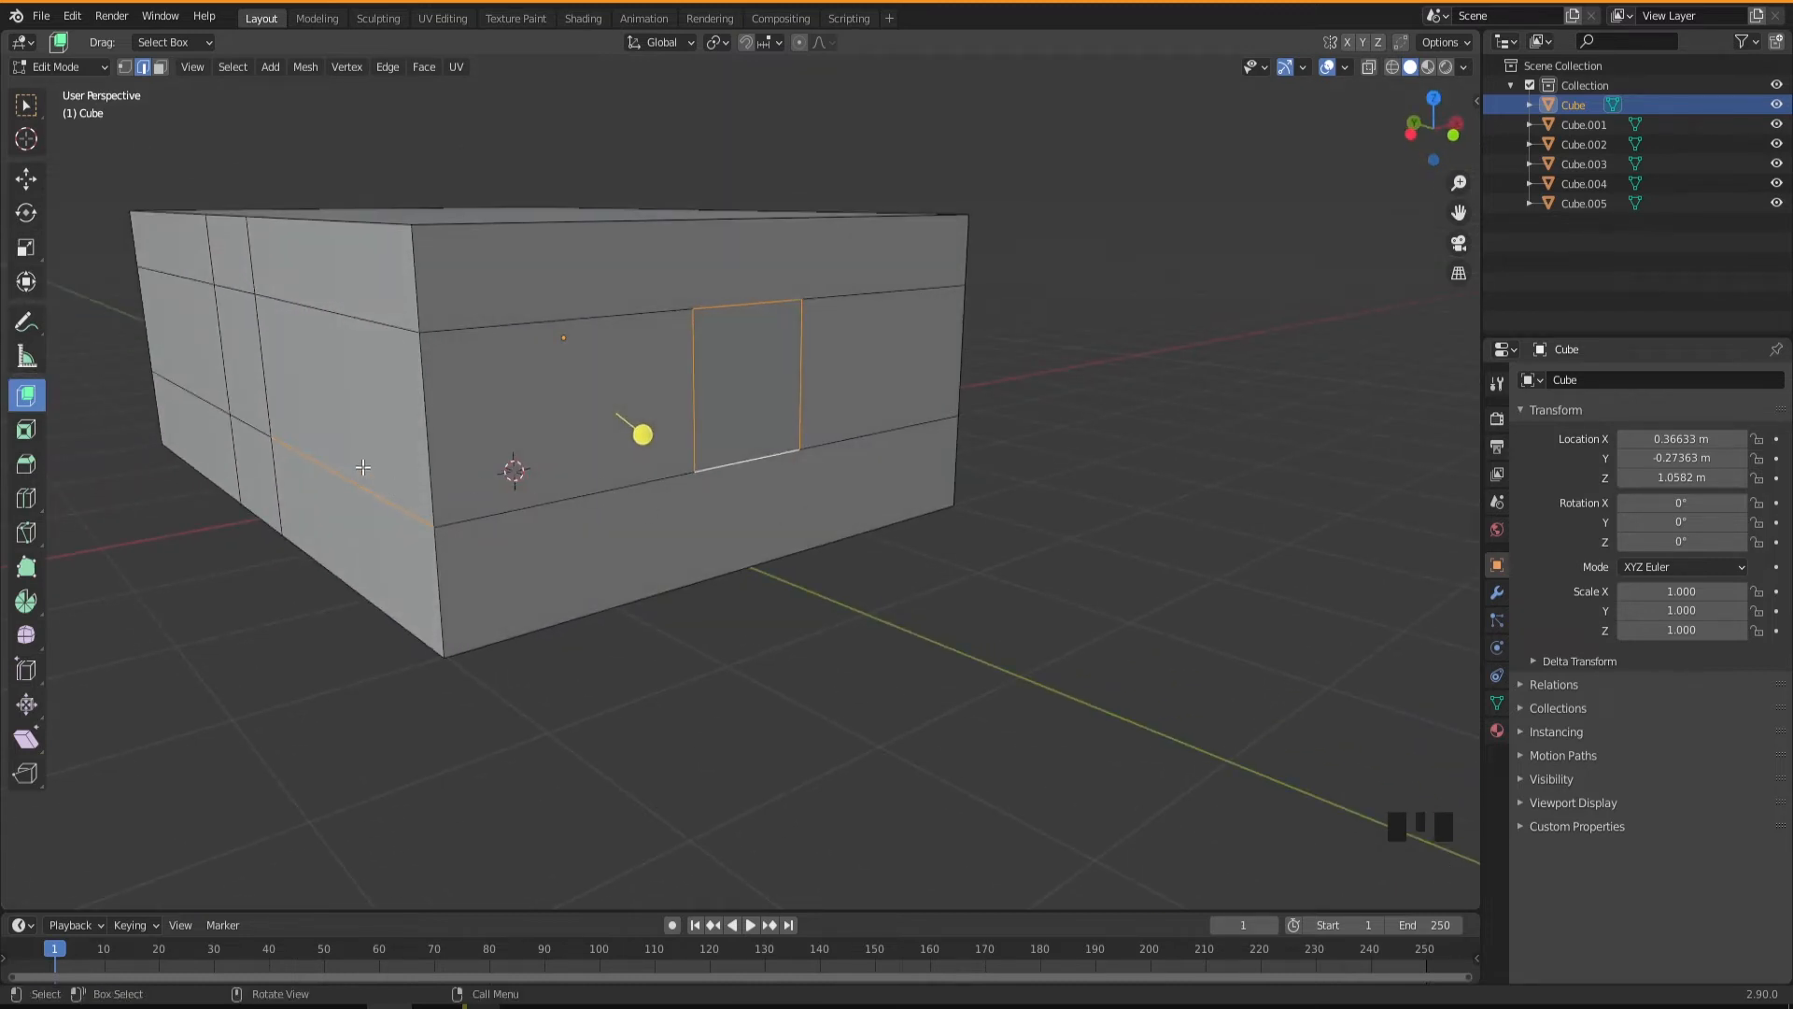
left_click(747, 463, "shift")
middle_click_drag(780, 439, 742, 454)
Turn on X-ray and extrude the short-wall window edges inward with Extrude Manifold, setting Move Z to -0.13097 m.
scroll(742, 454, "up", 2)
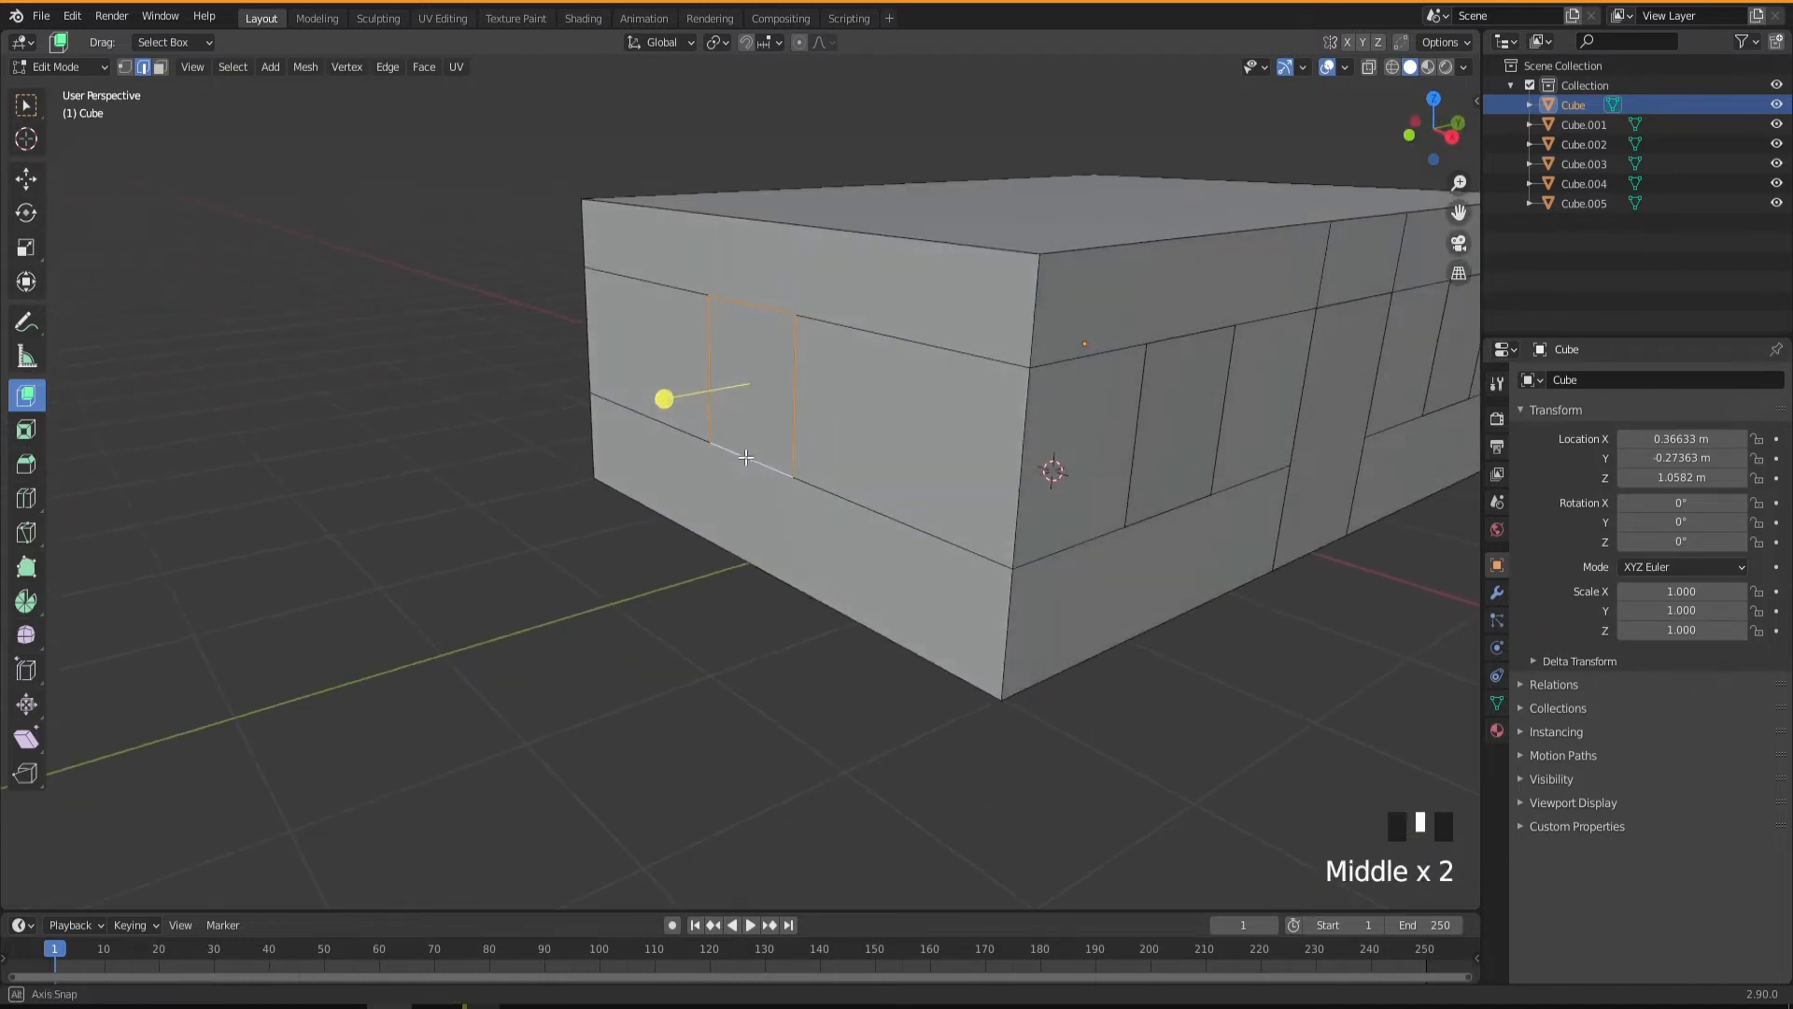
scroll(1009, 385, "up", 2)
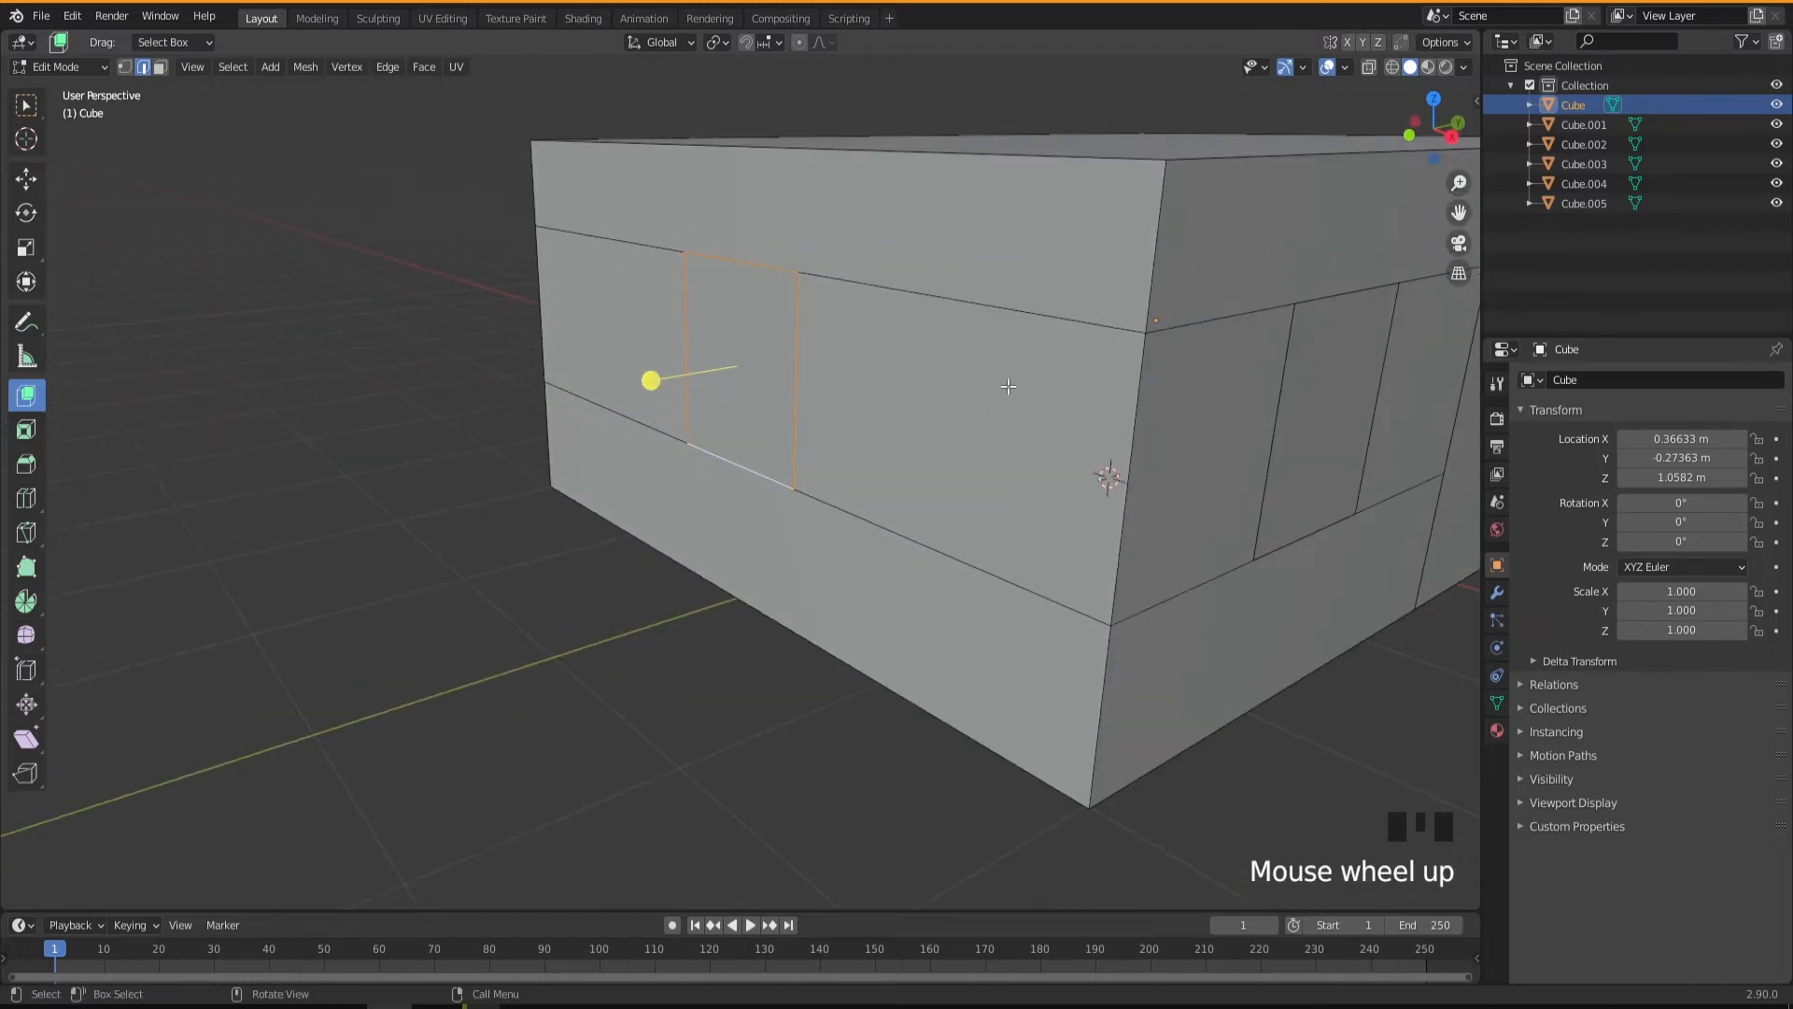
left_click(1367, 67)
middle_click_drag(698, 479, 738, 461)
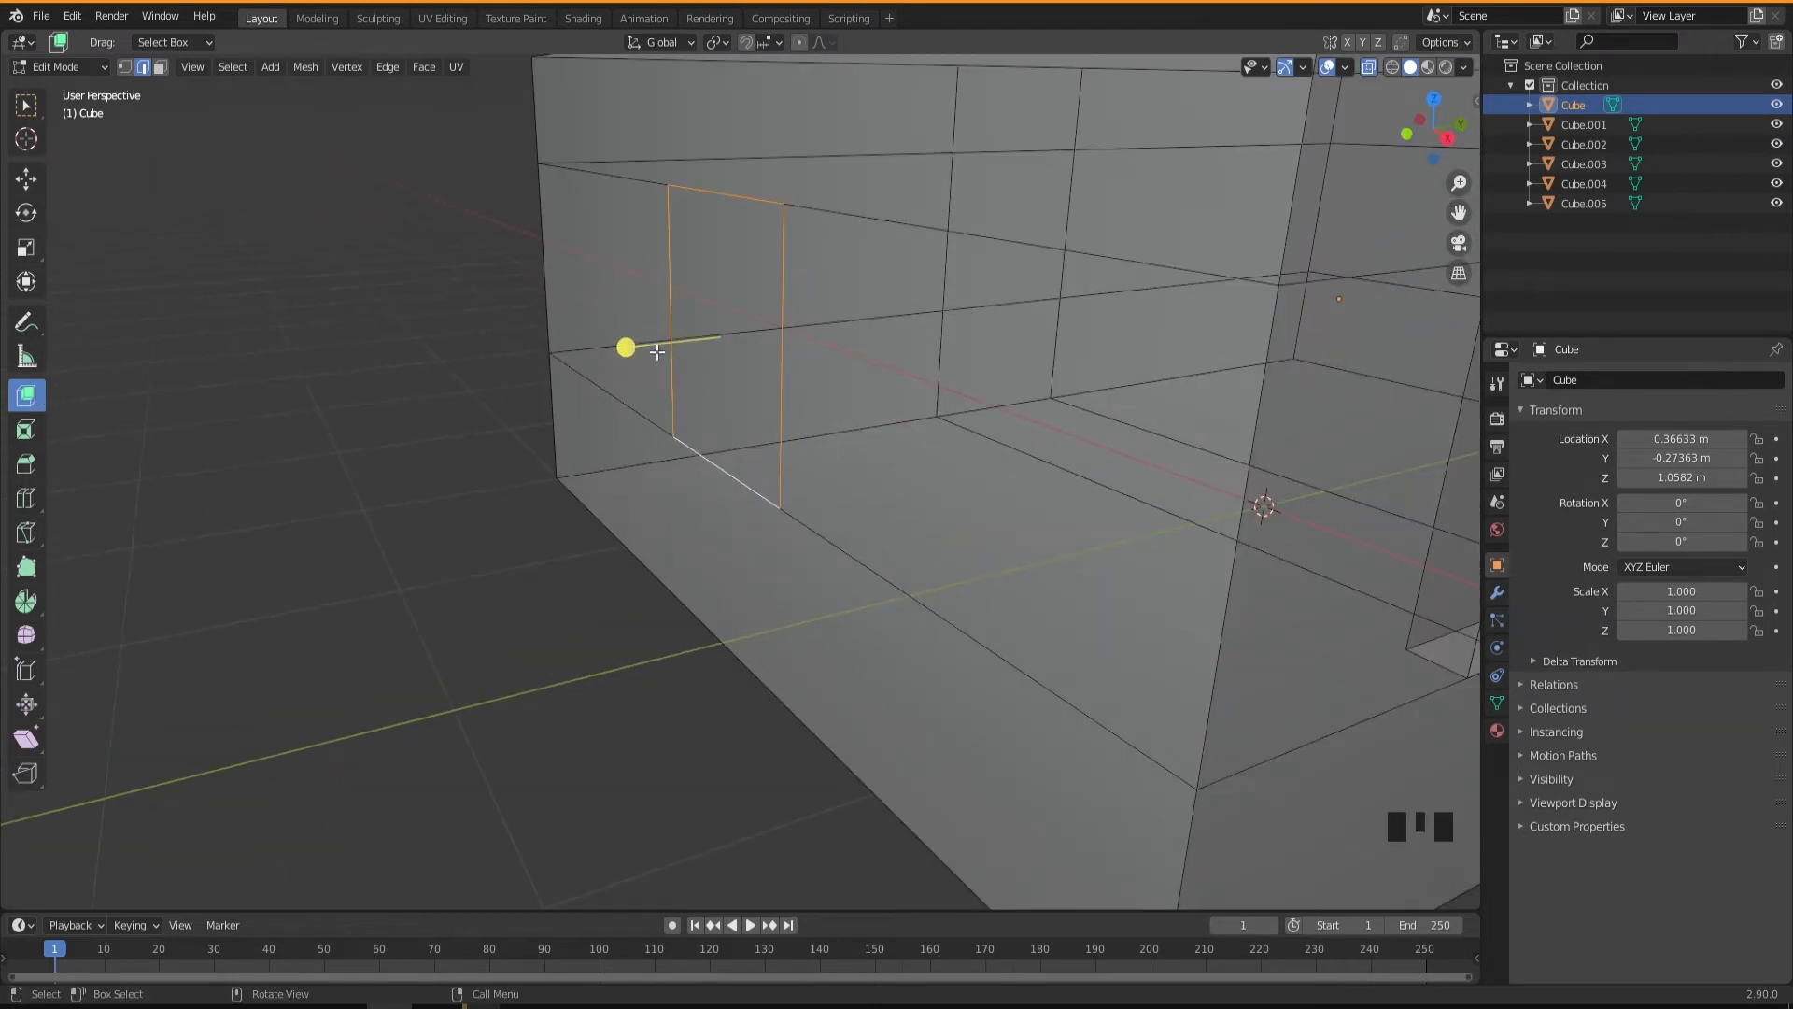
left_click_drag(621, 349, 654, 347)
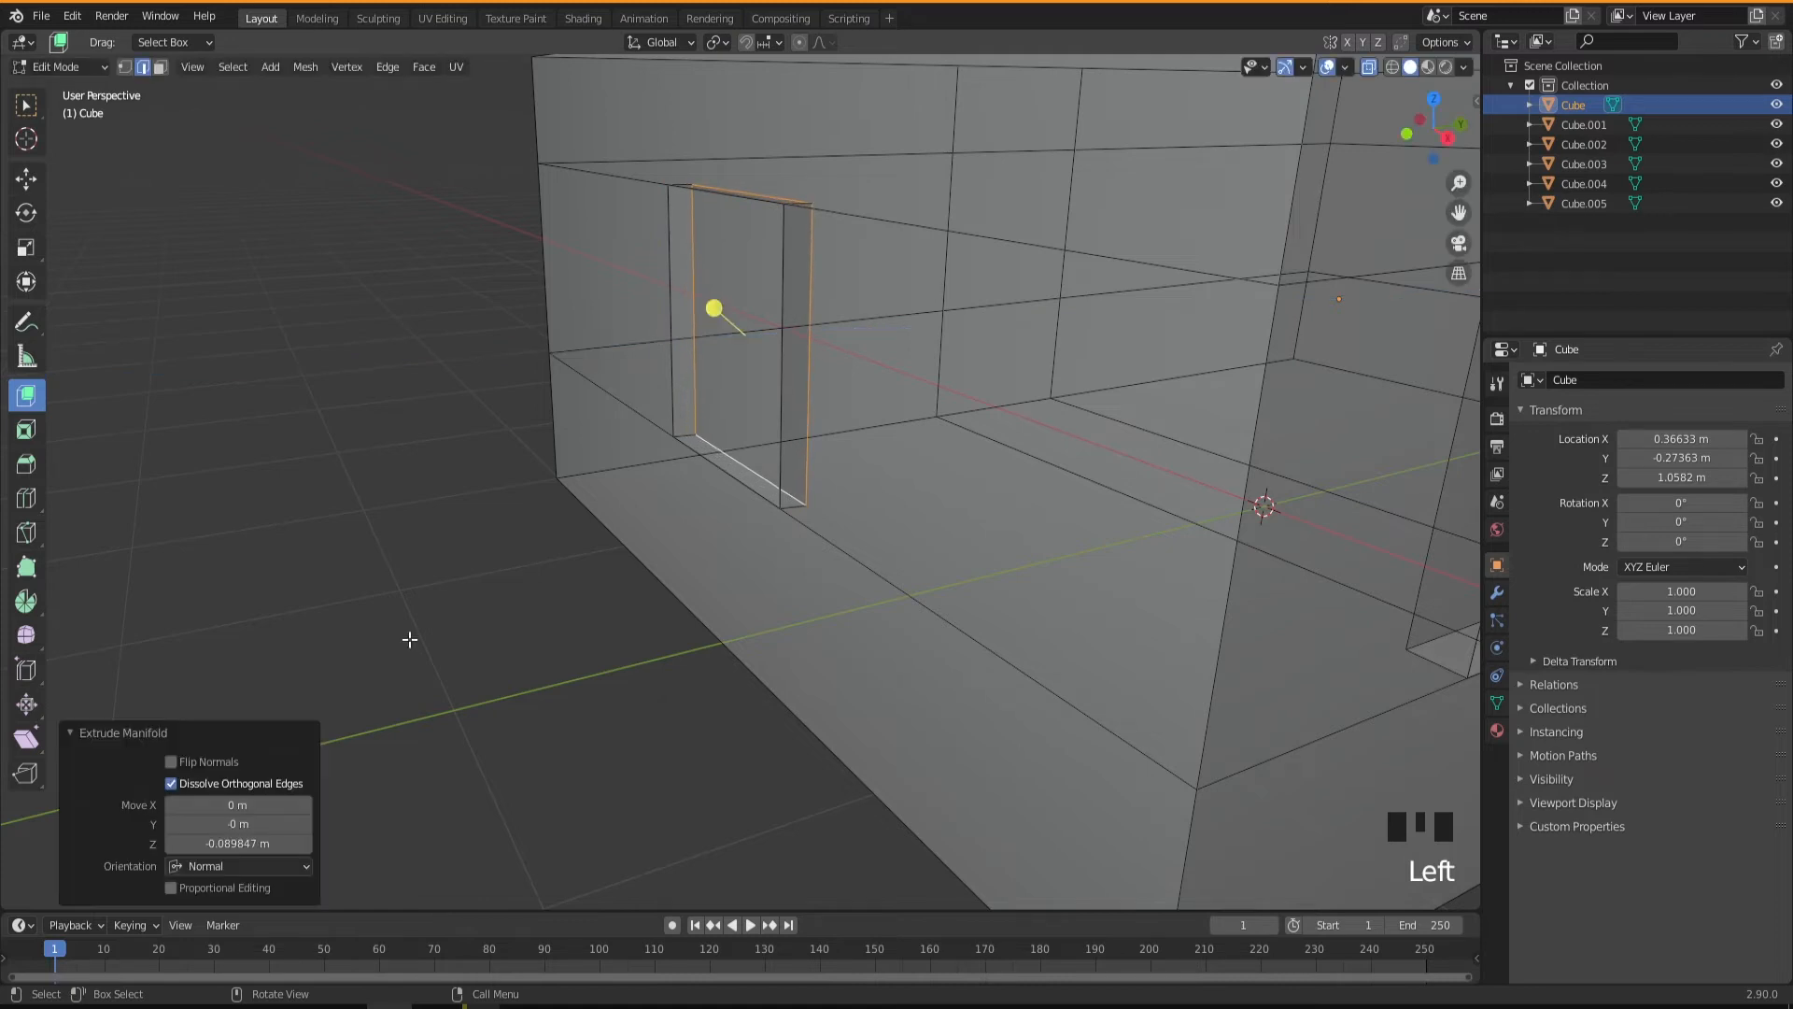
left_click(243, 843)
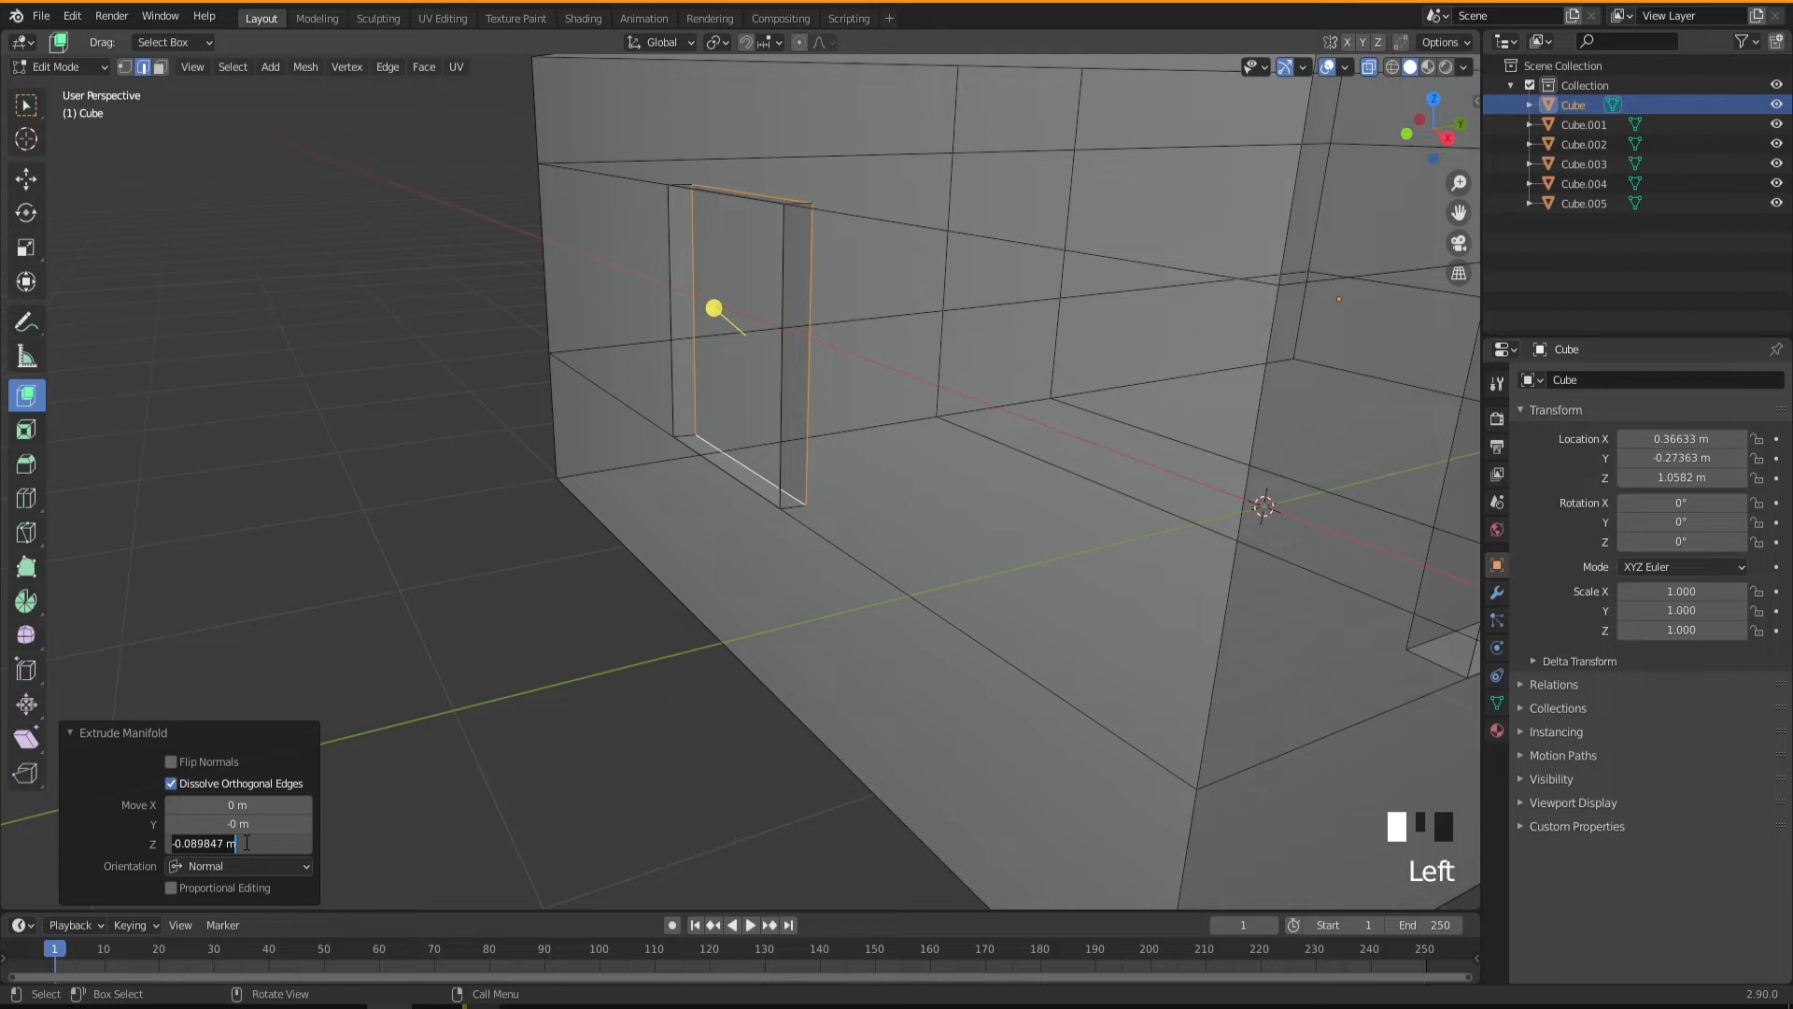
type("-0.13097 m")
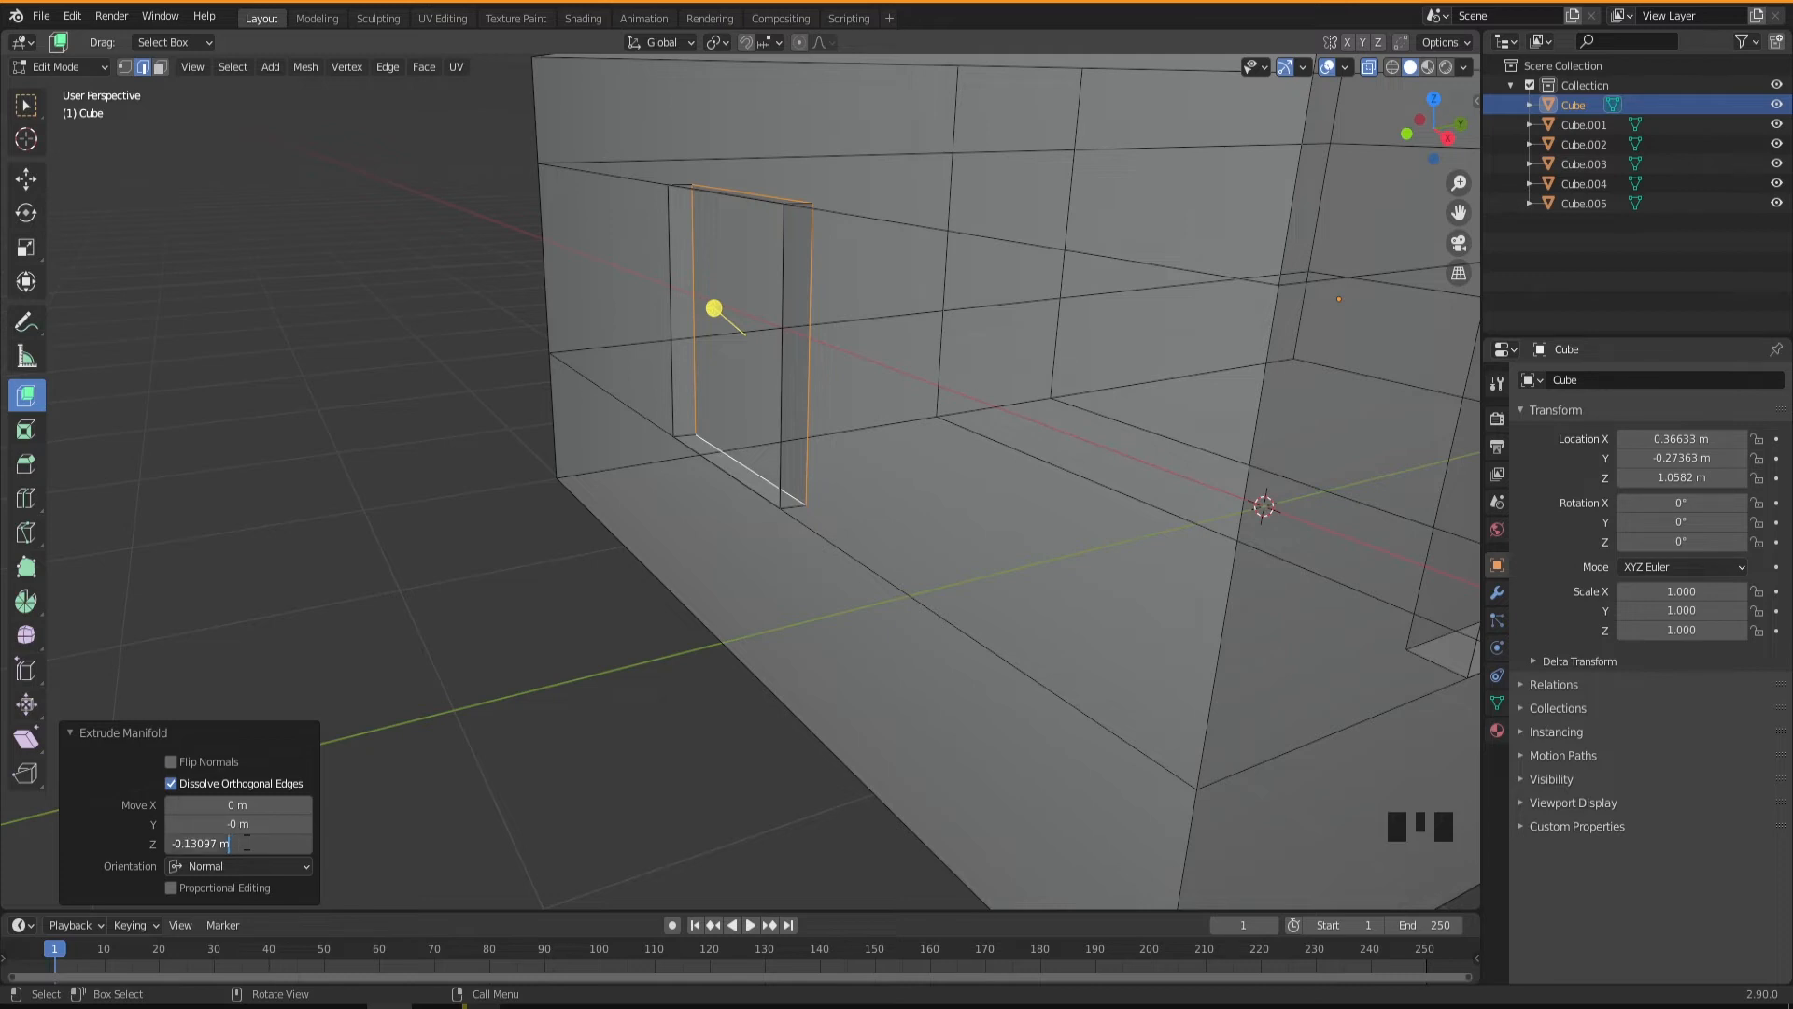
key("Return")
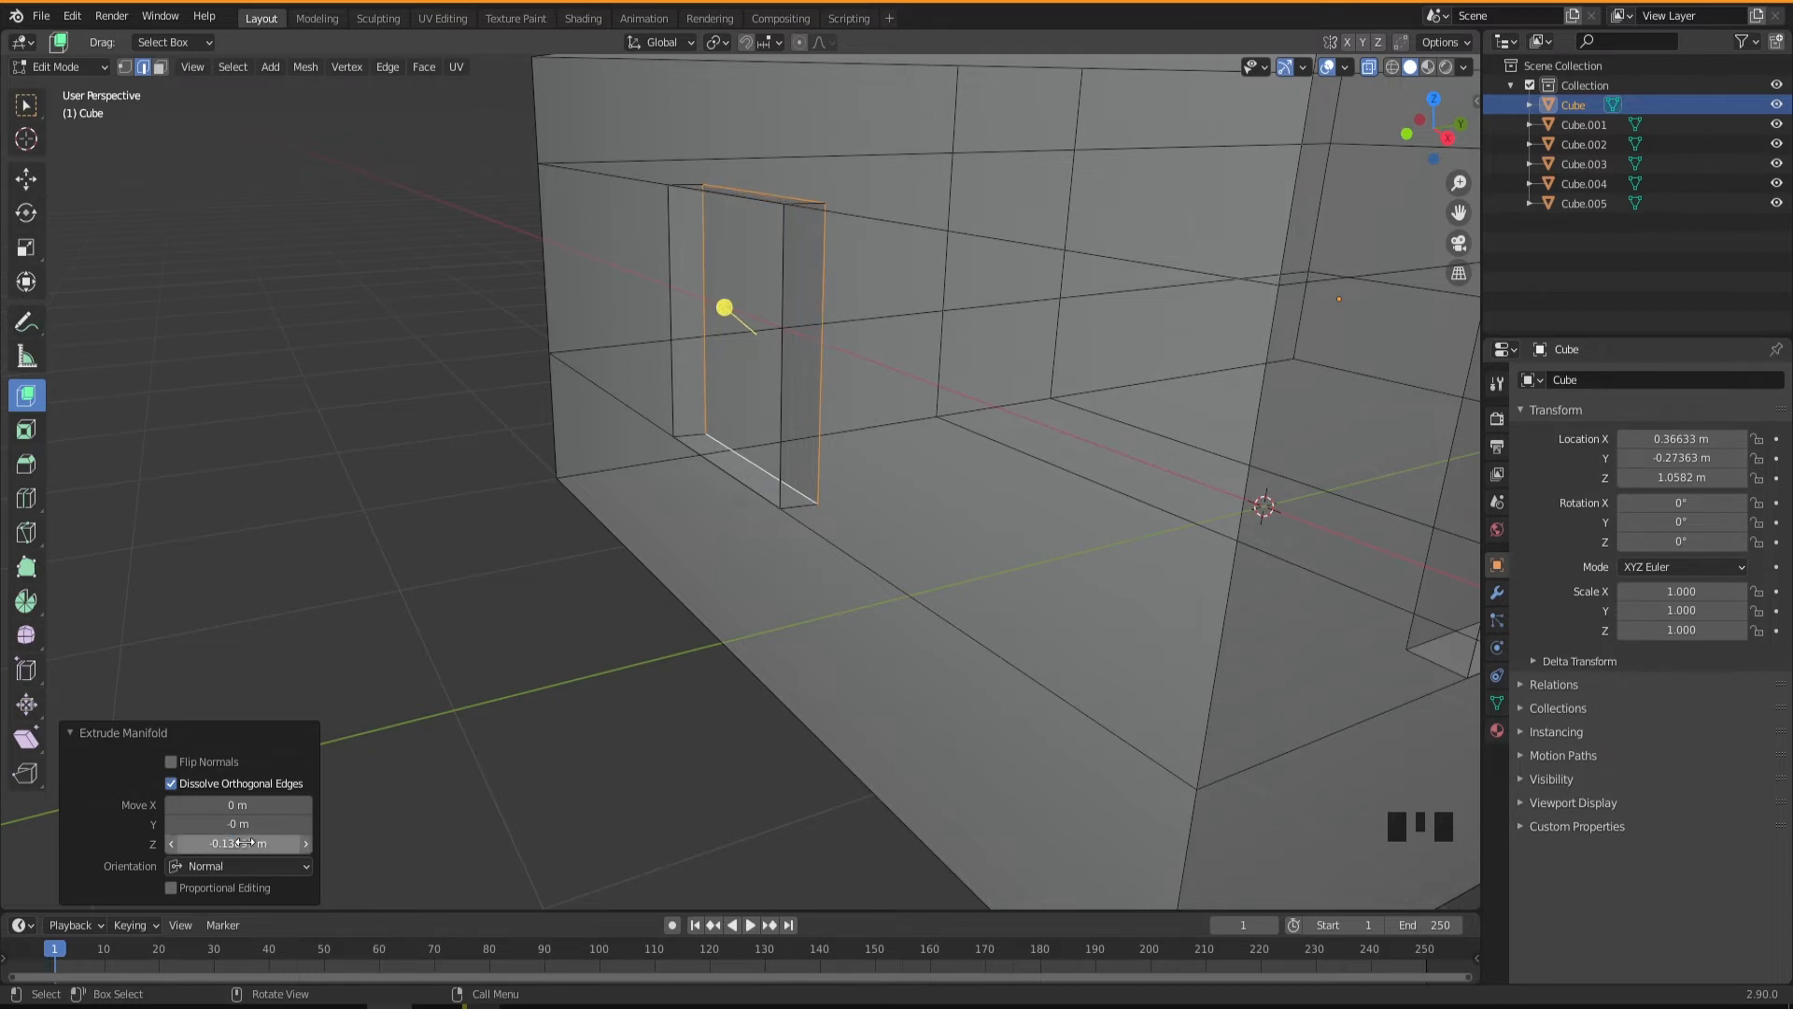
Turn off X-ray, switch back to the Select Box tool and return the building body to Object Mode.
middle_click_drag(691, 542, 1356, 172)
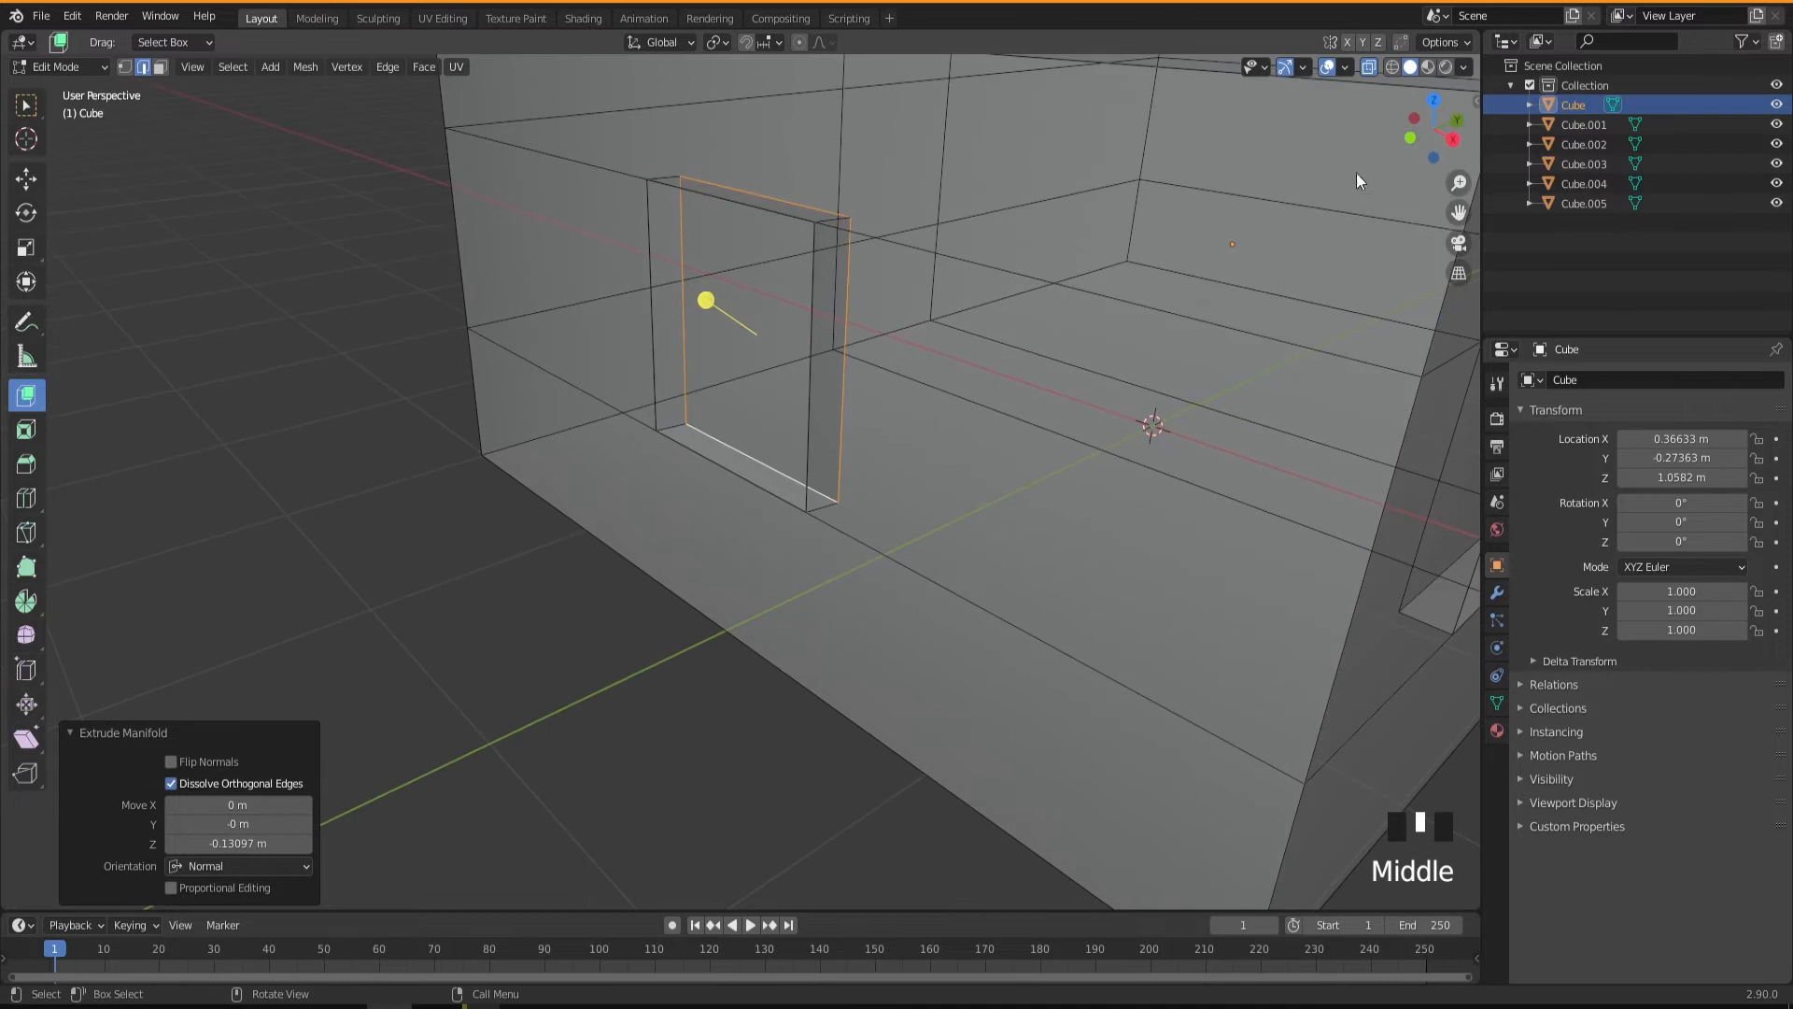
left_click(1368, 67)
middle_click_drag(600, 629, 612, 612)
scroll(776, 654, "down", 2)
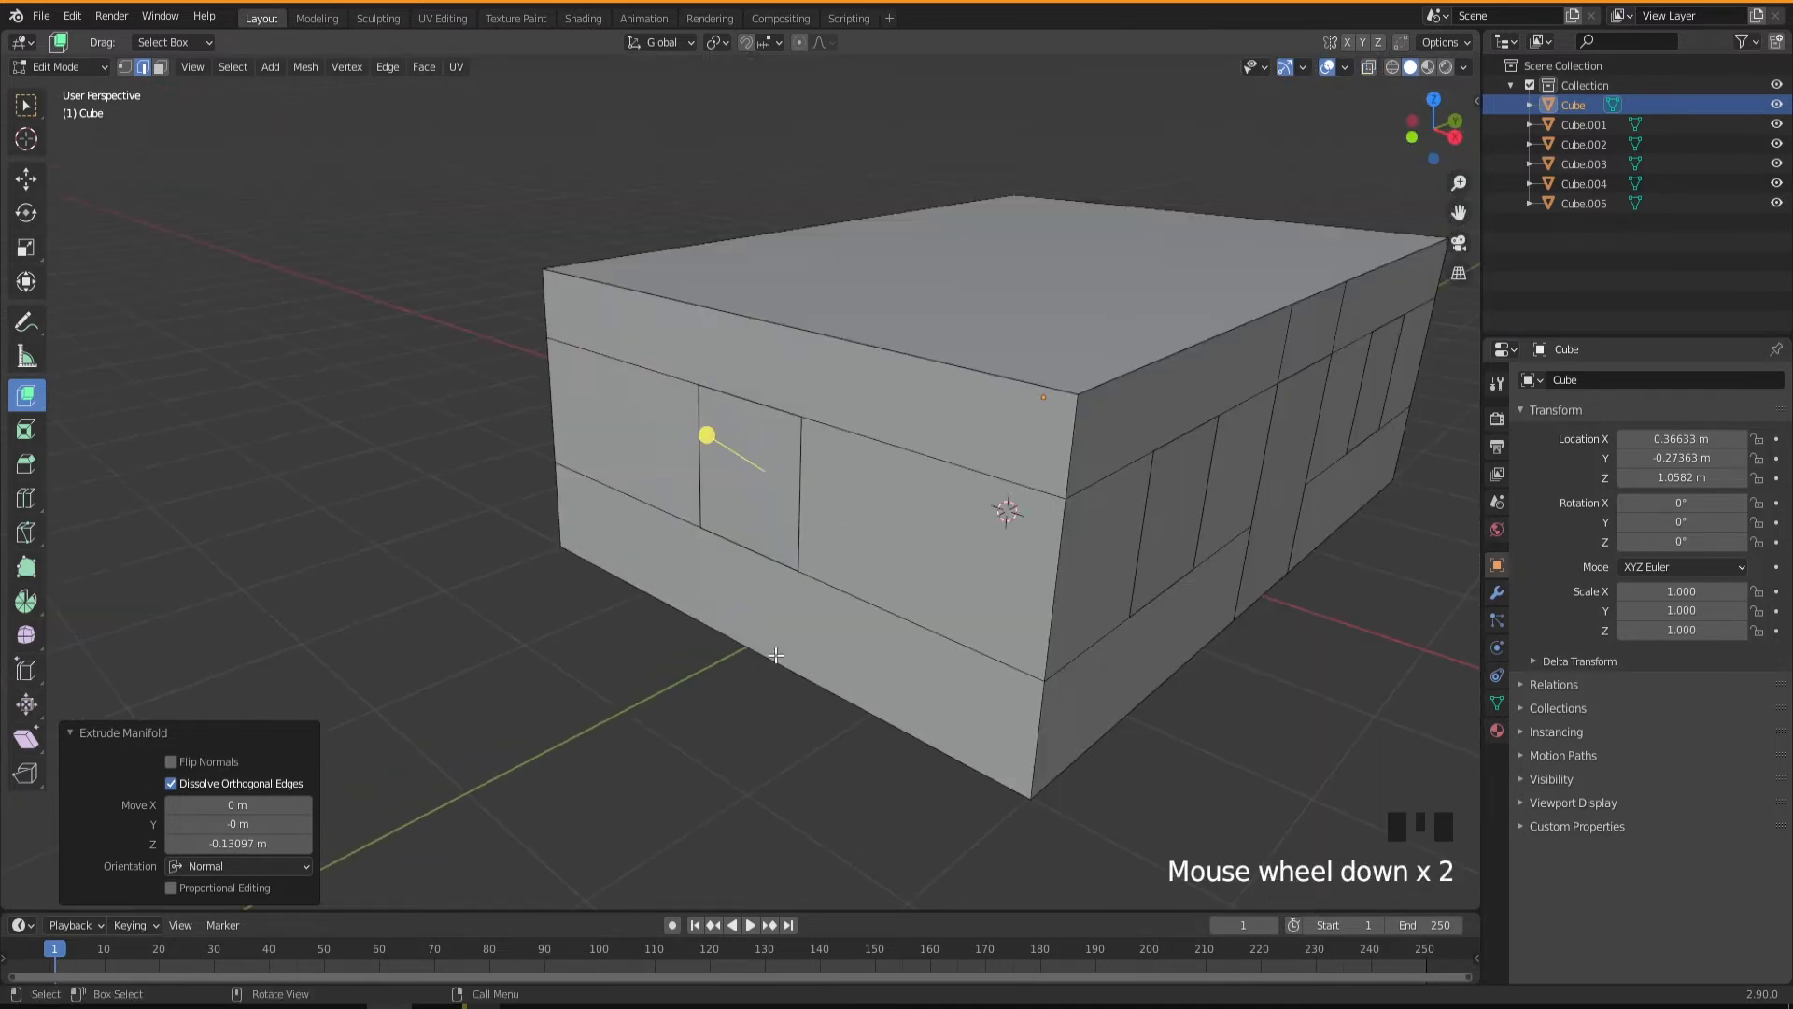
middle_click_drag(810, 655, 644, 654, "shift")
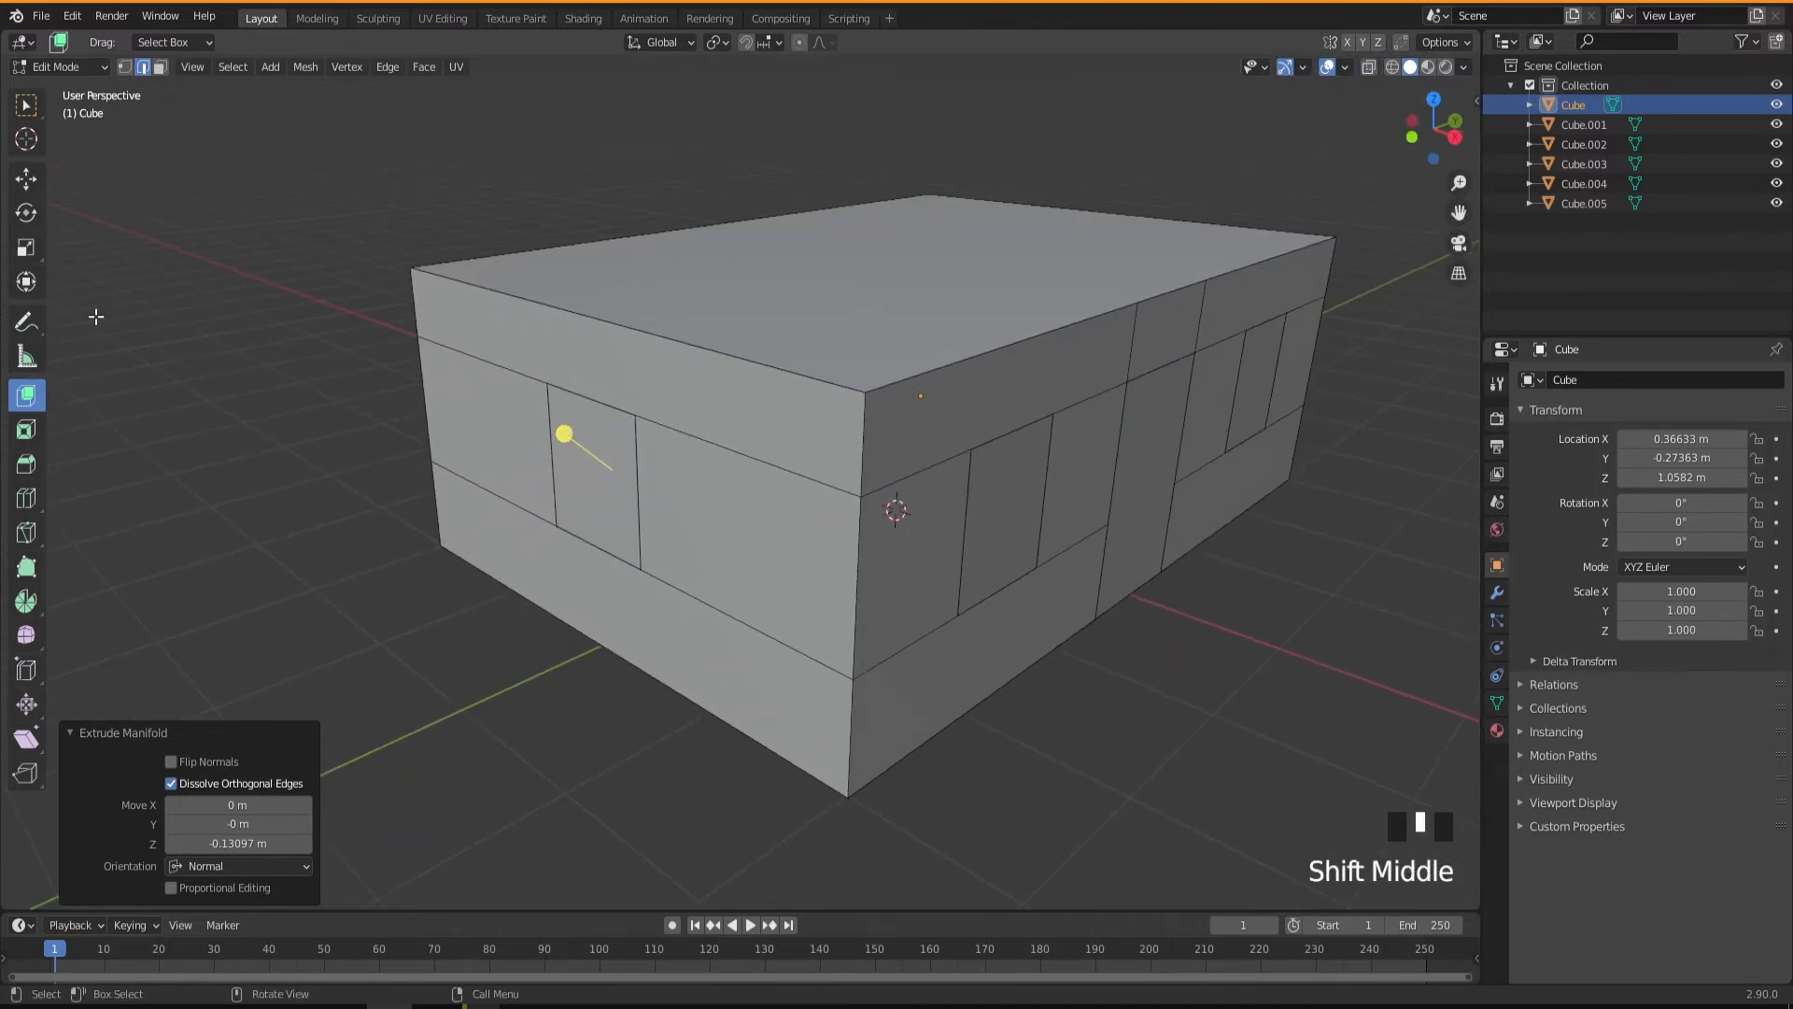
left_click(28, 112)
middle_click_drag(920, 533, 965, 544)
left_click(997, 505)
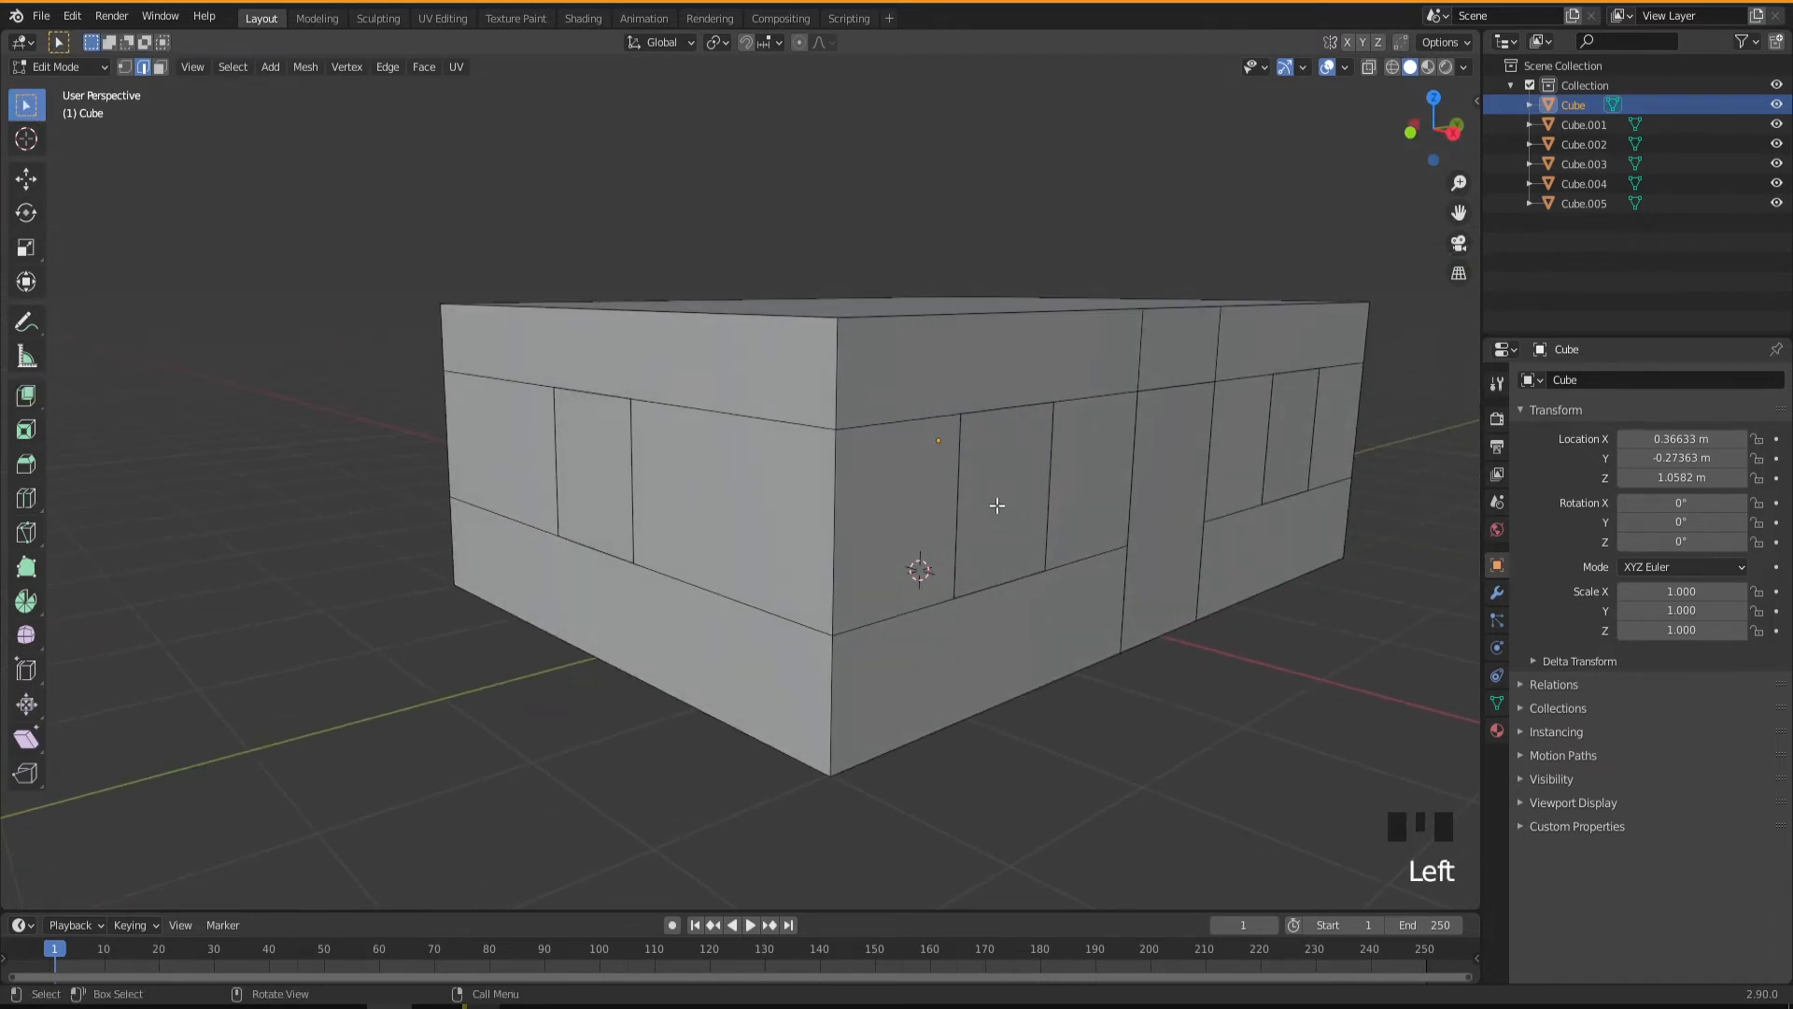
key("Tab")
Select the door and both long-wall windows and move them about -0.12 m along the X axis into their recesses.
left_click(995, 523)
middle_click_drag(1036, 632, 937, 653)
left_click(1069, 434)
left_click(961, 534, "shift")
left_click(769, 530, "shift")
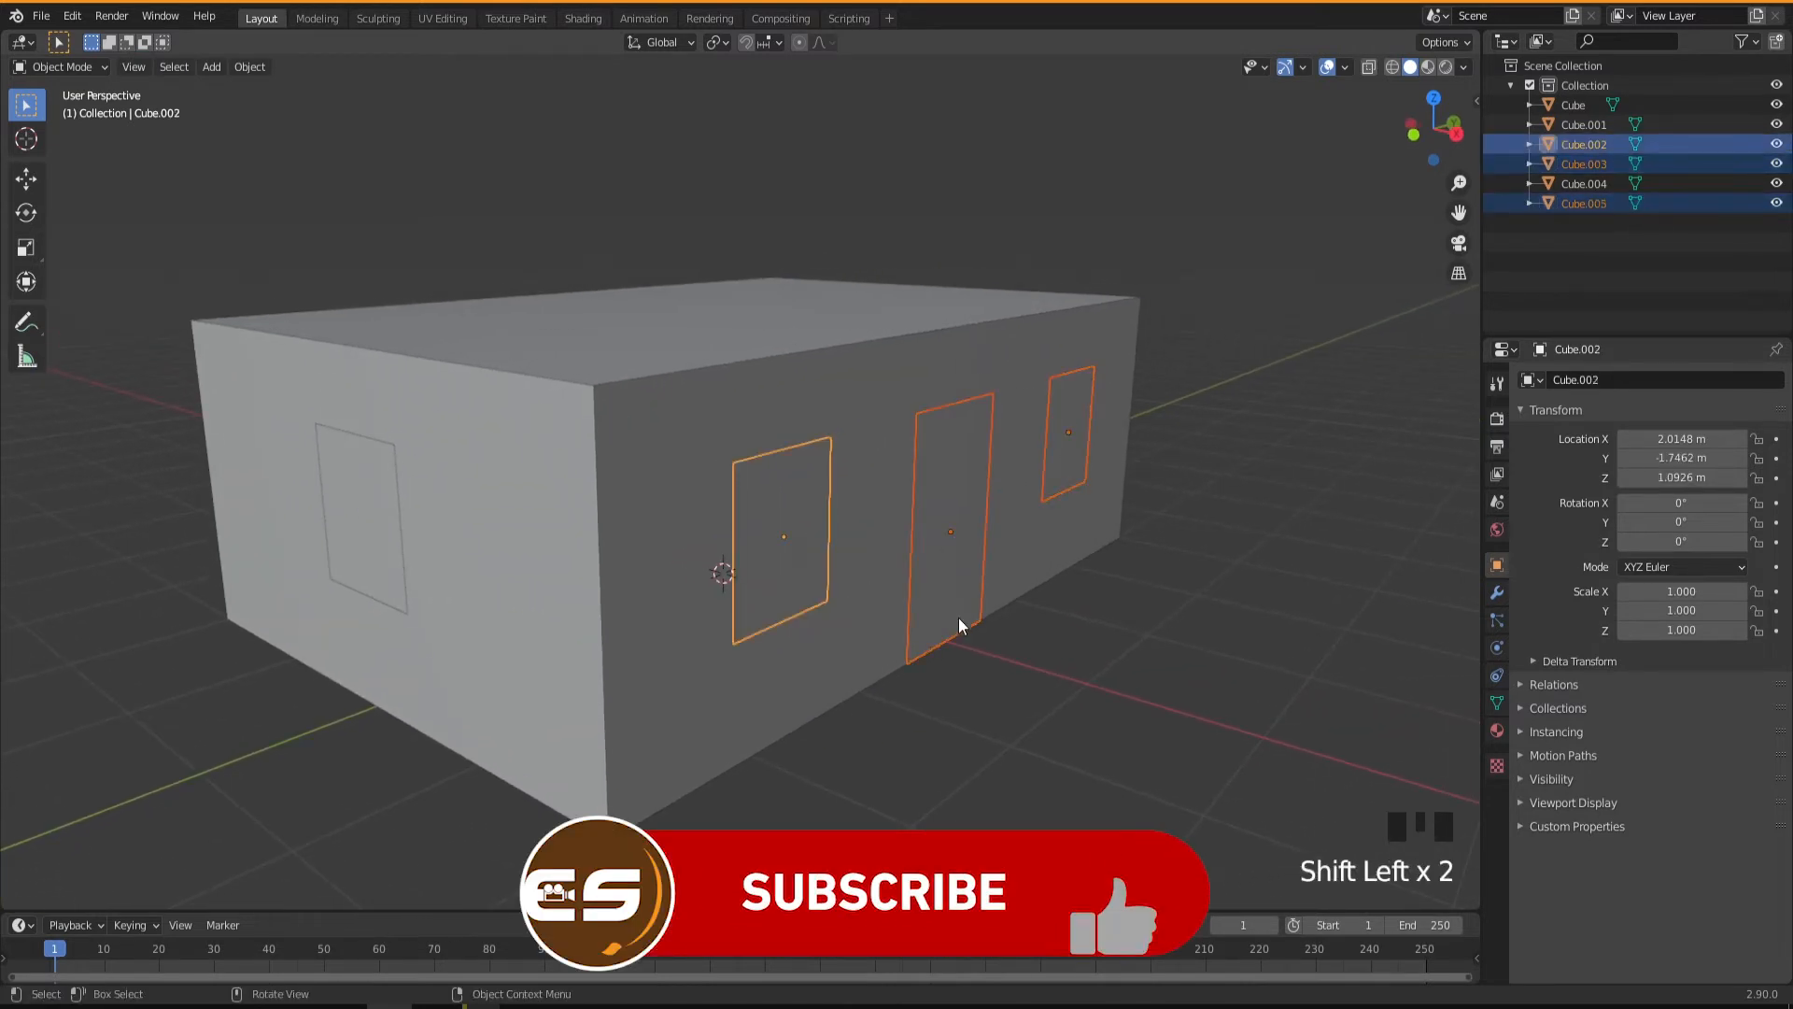
key("g")
key("x")
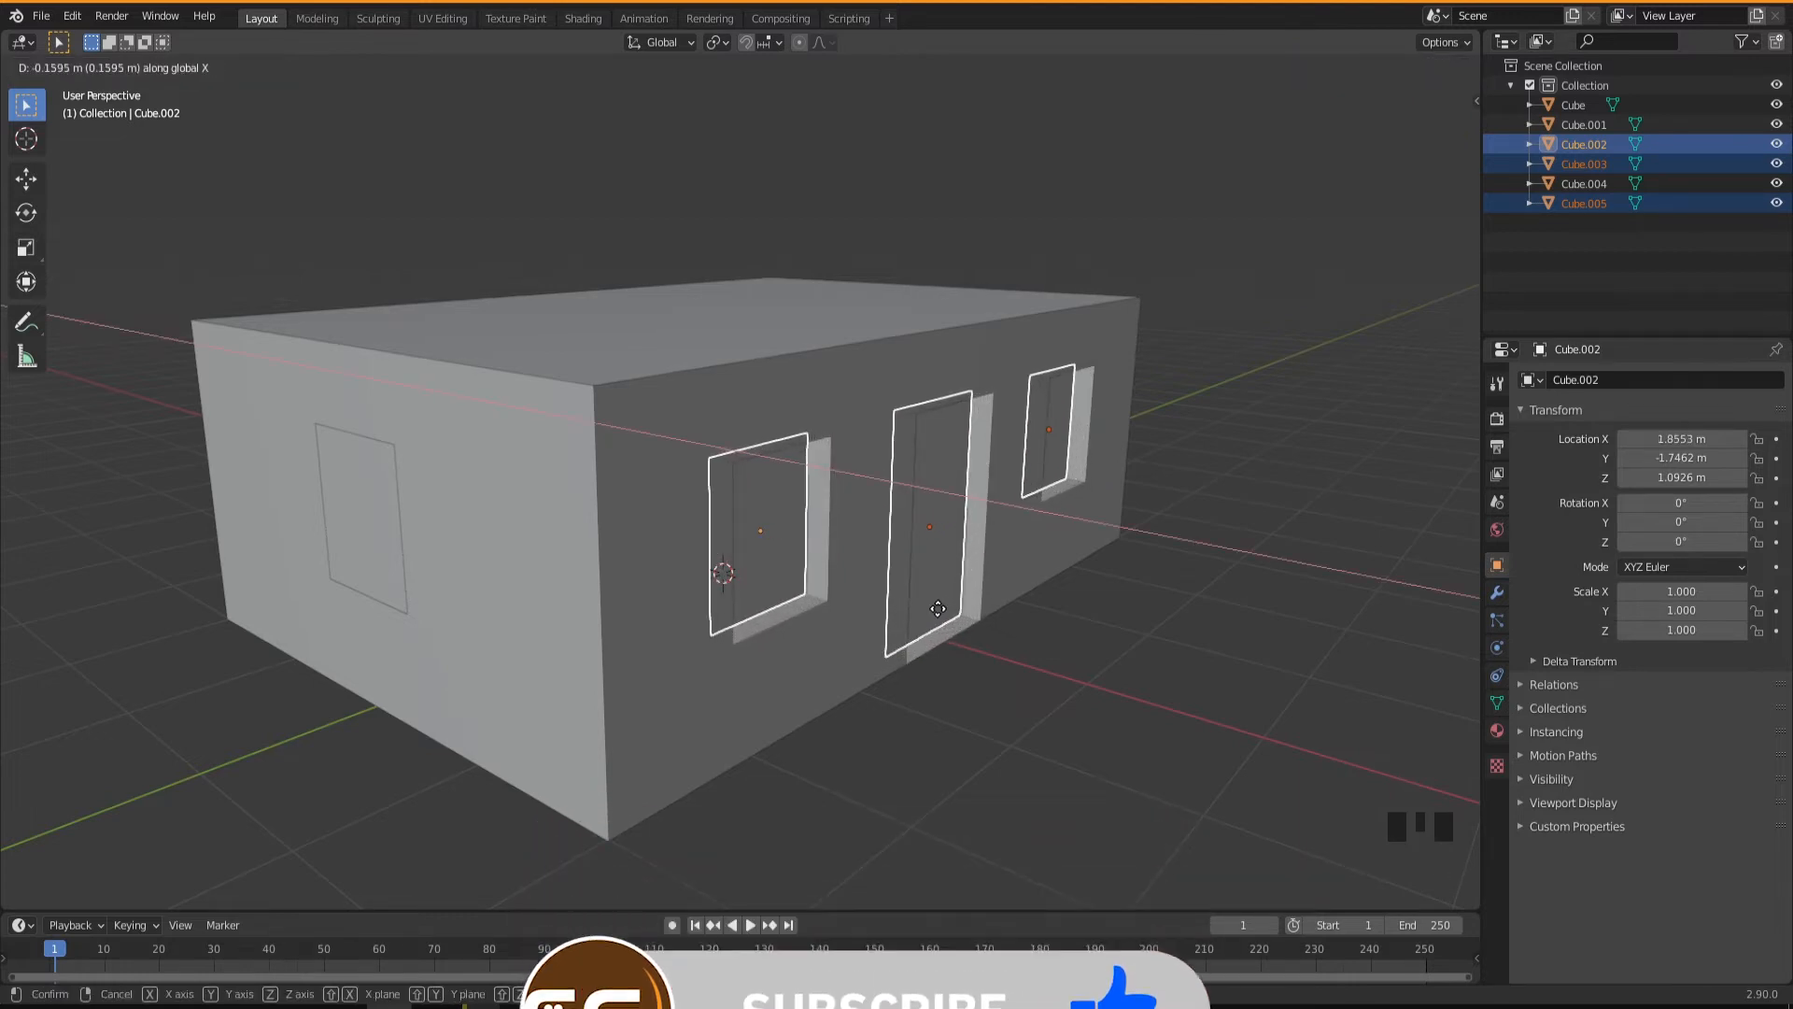
left_click(943, 631)
middle_click_drag(943, 632, 932, 667)
scroll(923, 666, "up", 1)
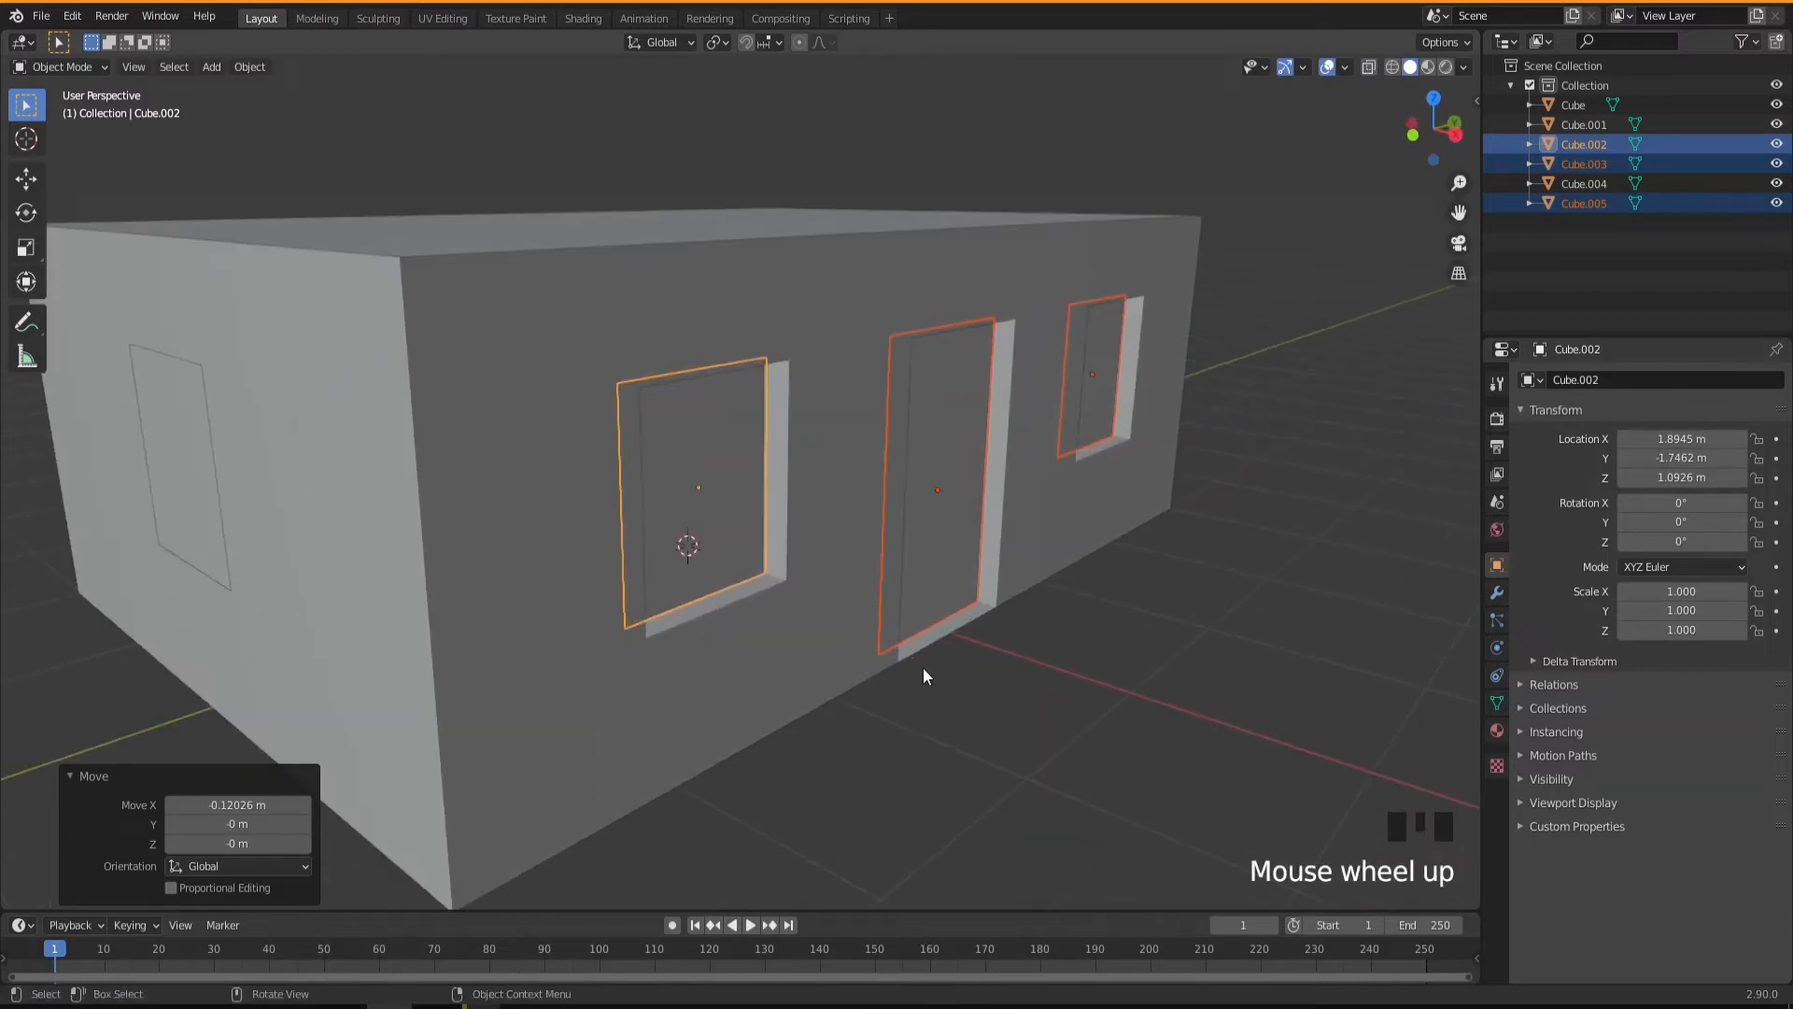
scroll(899, 664, "down", 1)
Move the short-wall window about 0.097 m along the Y axis into its recess.
left_click(335, 513)
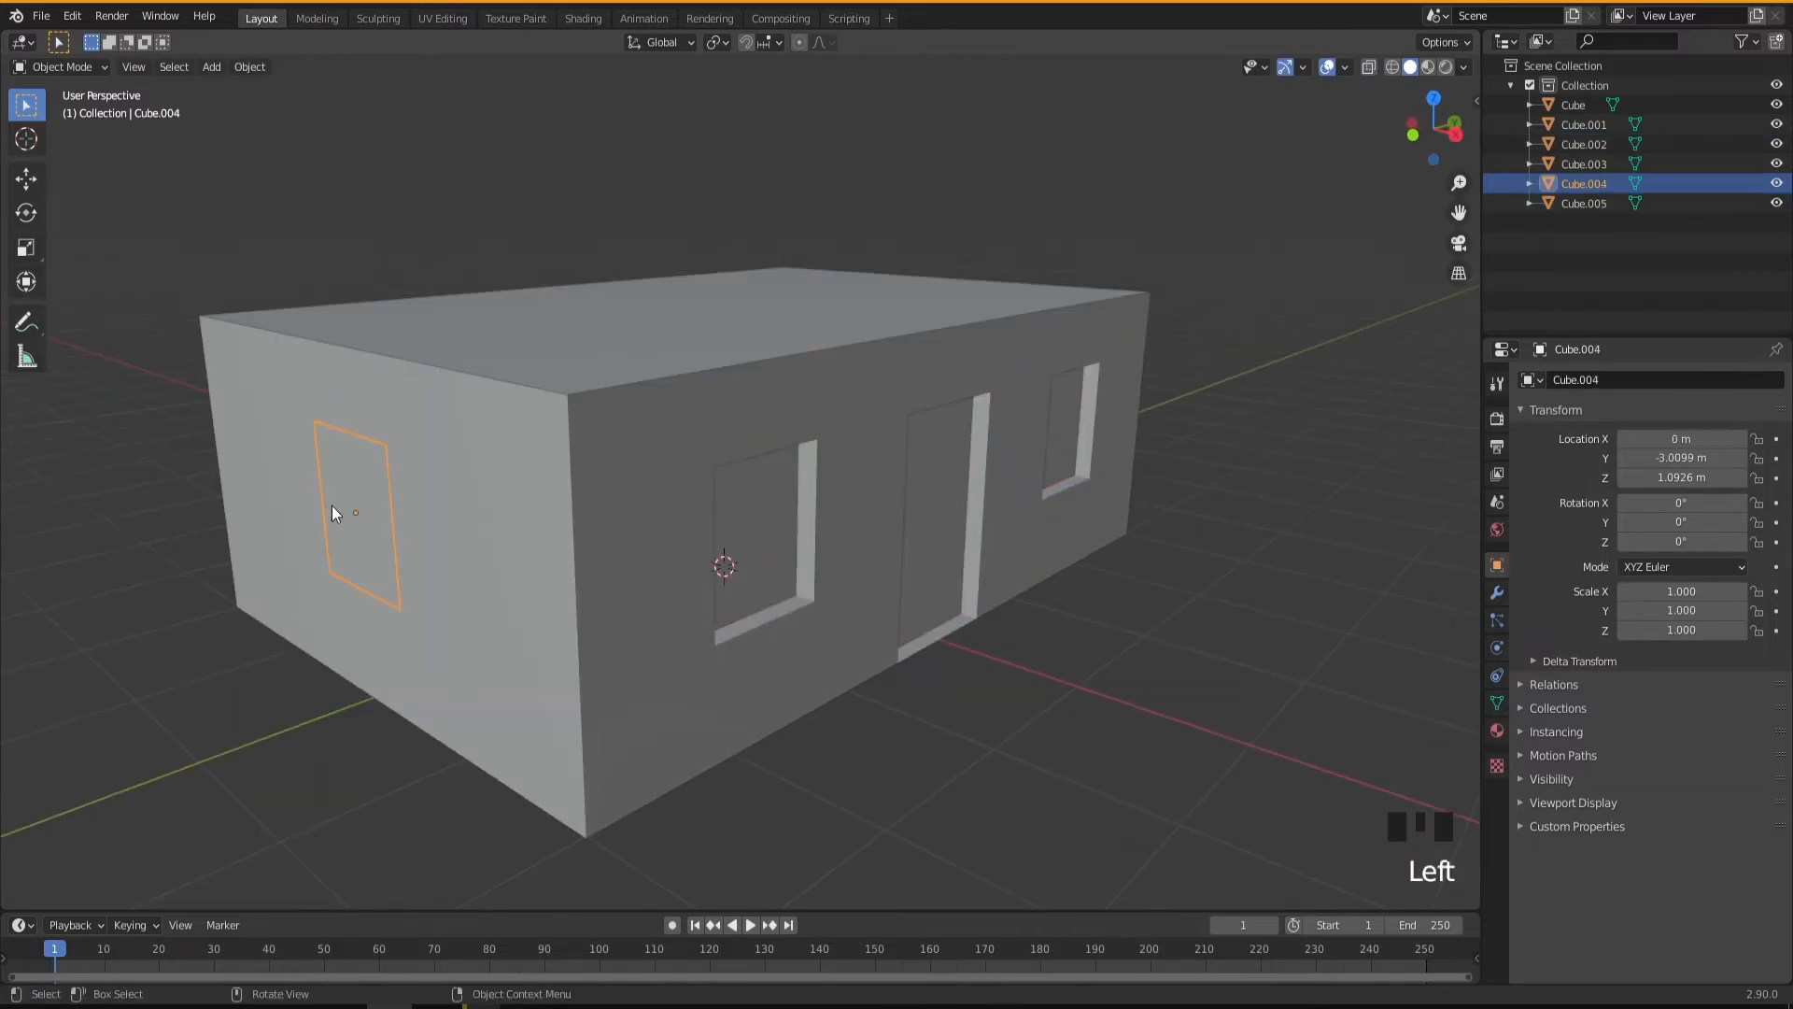
key("g")
key("y")
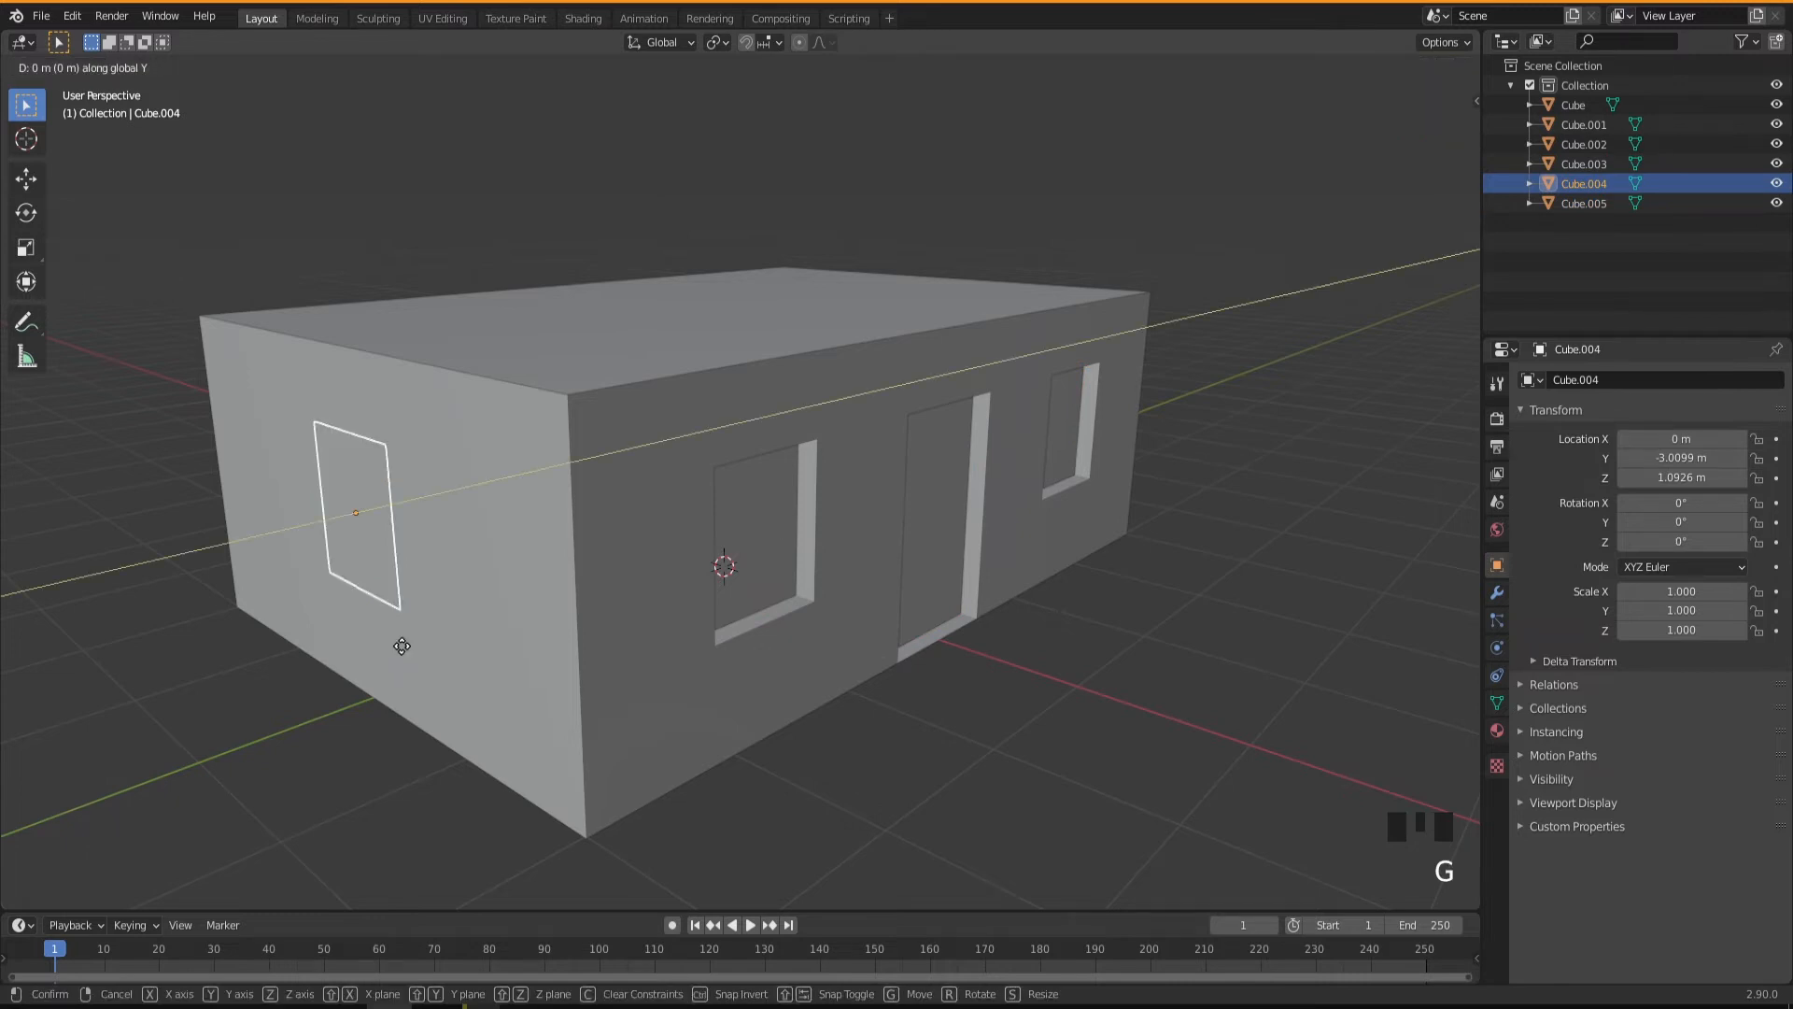
left_click(419, 646)
middle_click_drag(418, 646, 823, 640, "shift")
scroll(819, 647, "up", 2)
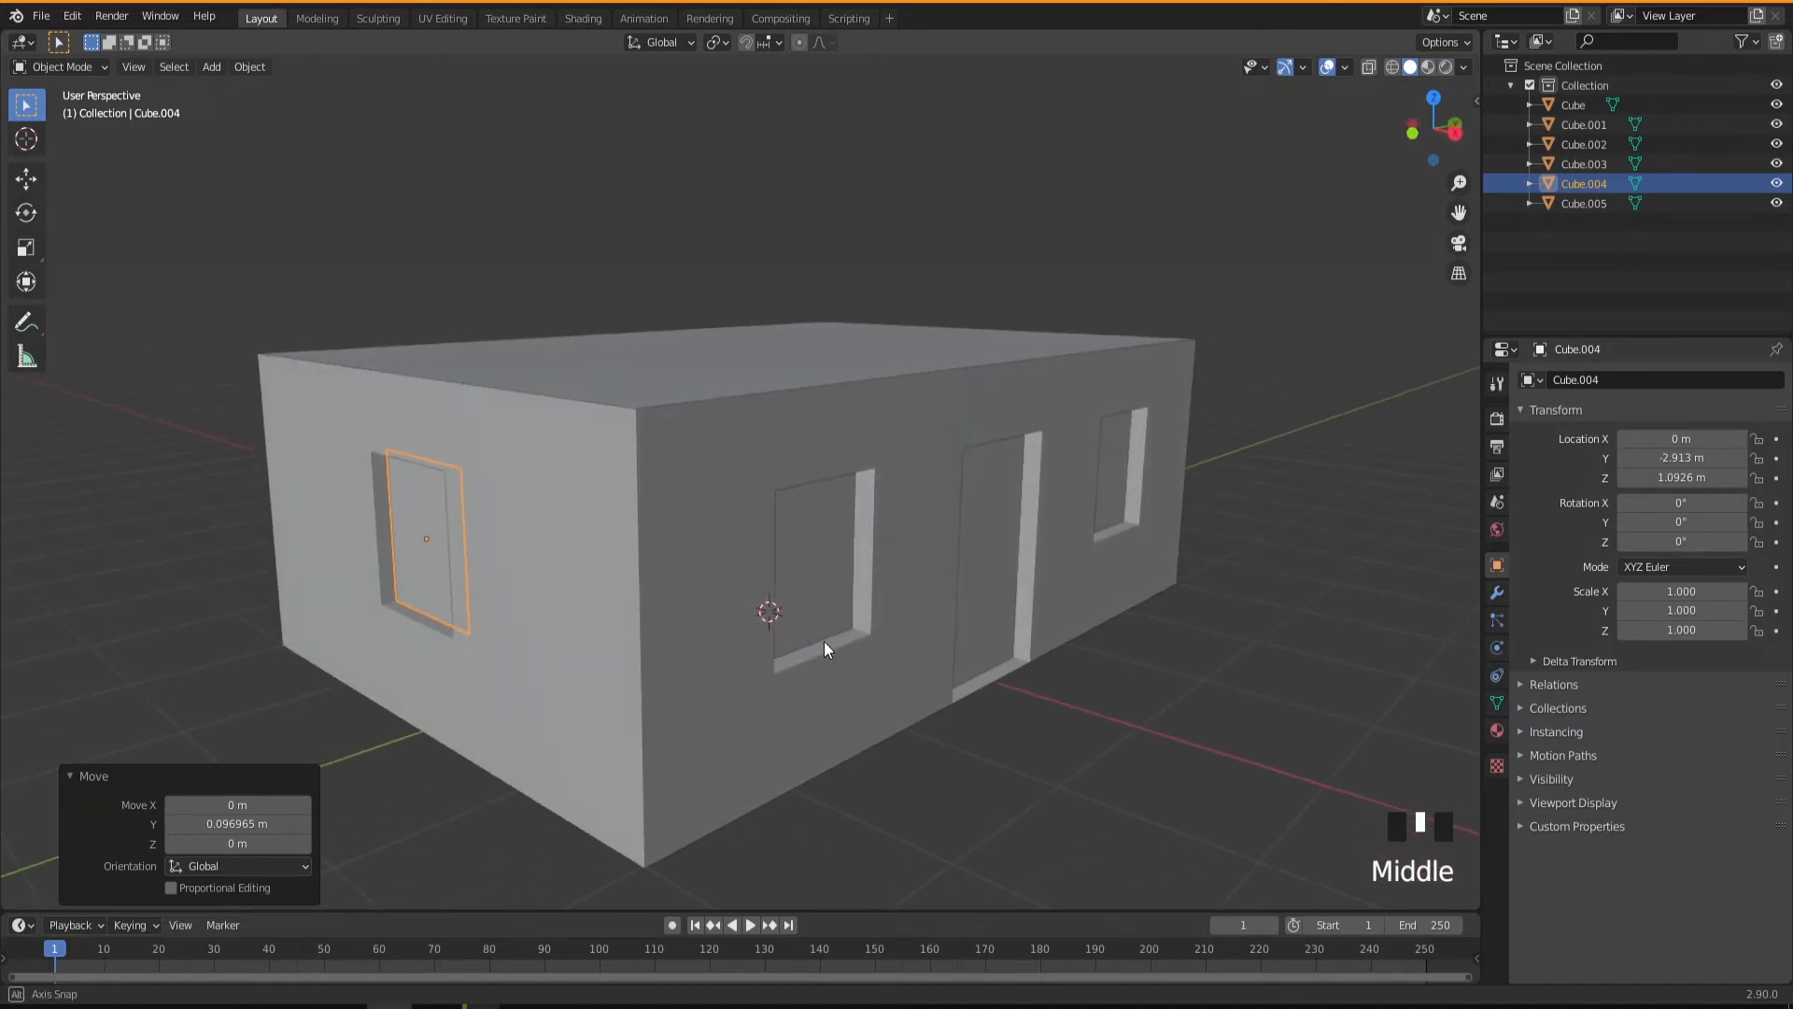
Duplicate the larger long-wall window and move the copy about 0.96 m outward along the X axis, in front of the wall.
left_click(807, 563)
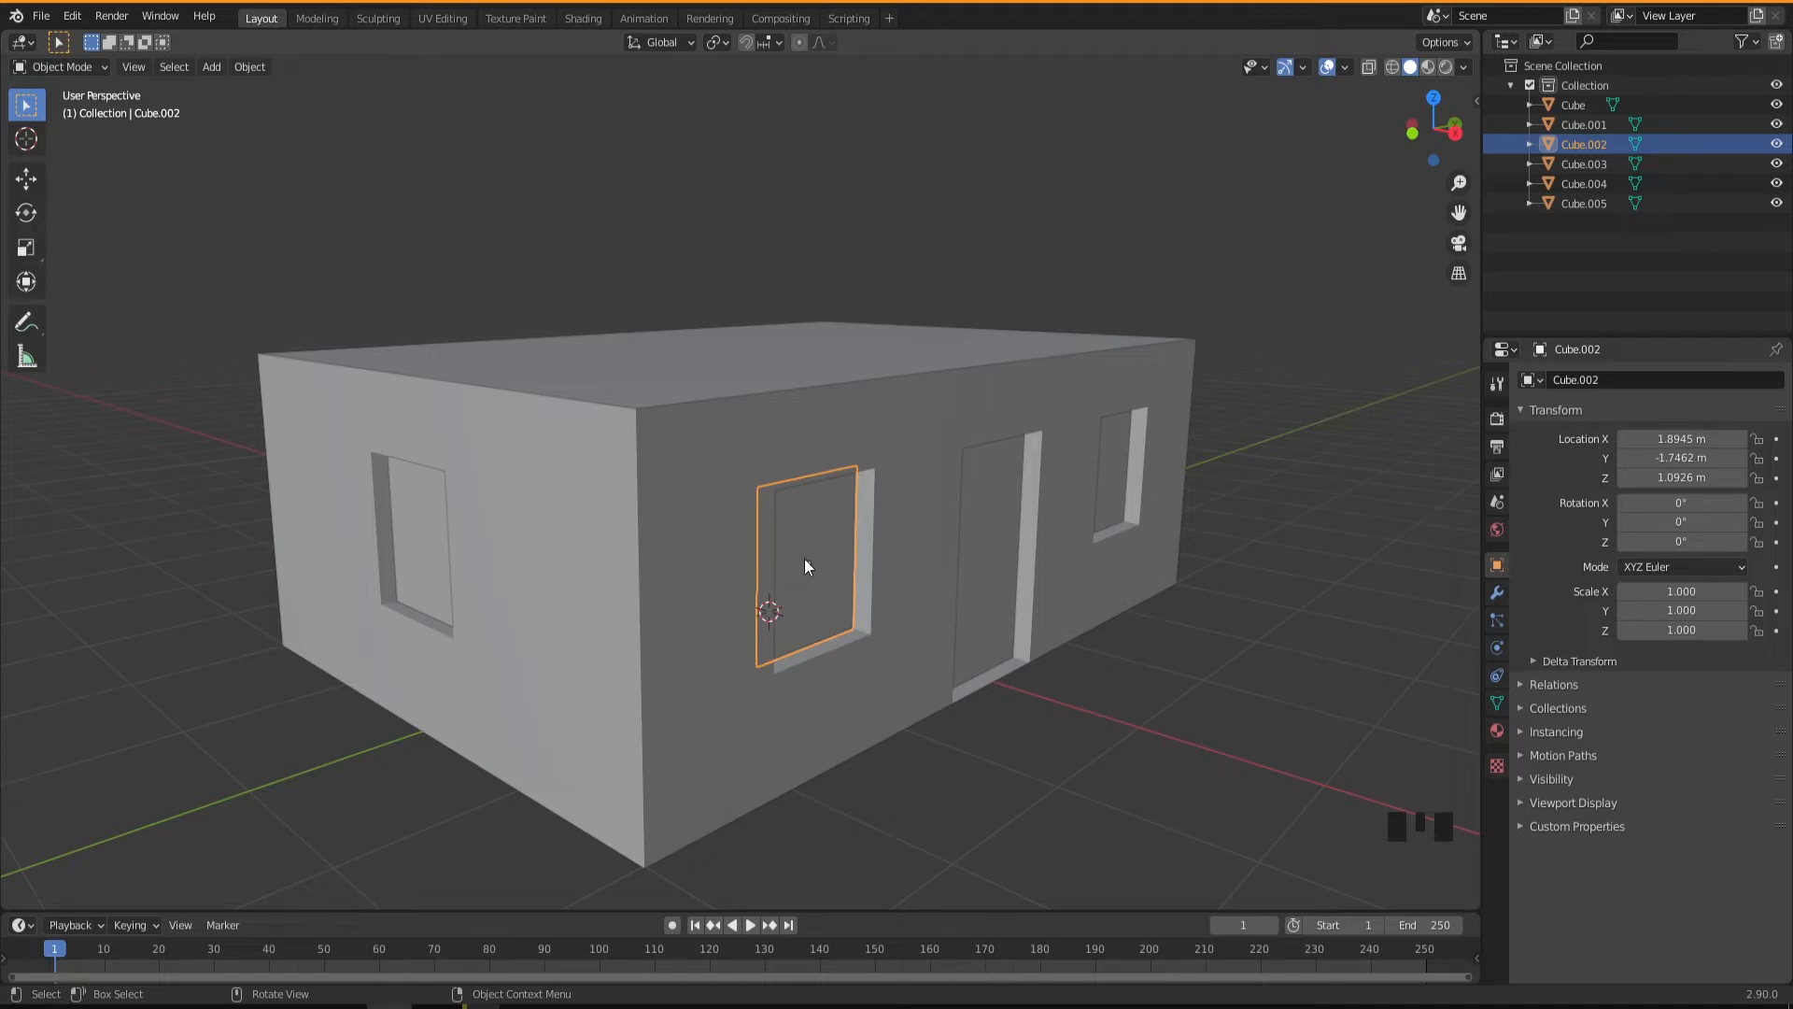
key("shift")
key("shift+d")
key("x")
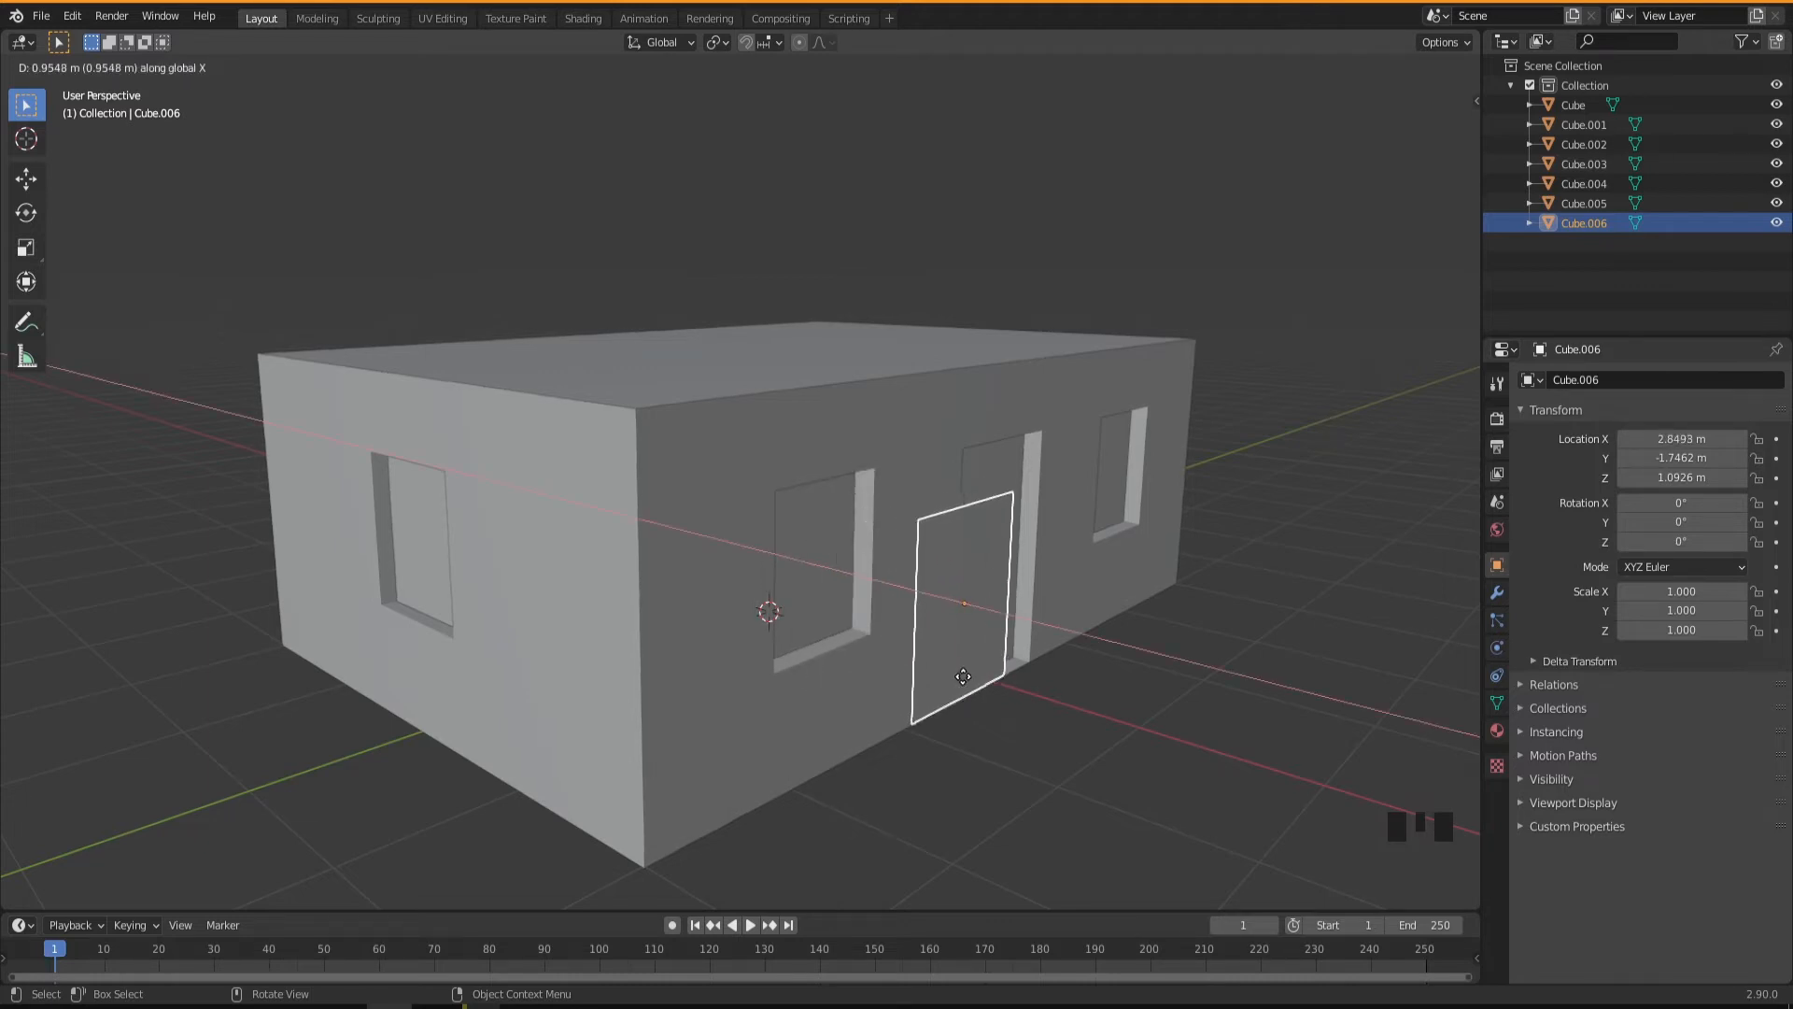
left_click(963, 676)
middle_click_drag(927, 665, 962, 617)
Enter Edit Mode on the duplicated window and switch to face selection.
key("Tab")
scroll(953, 621, "up", 2)
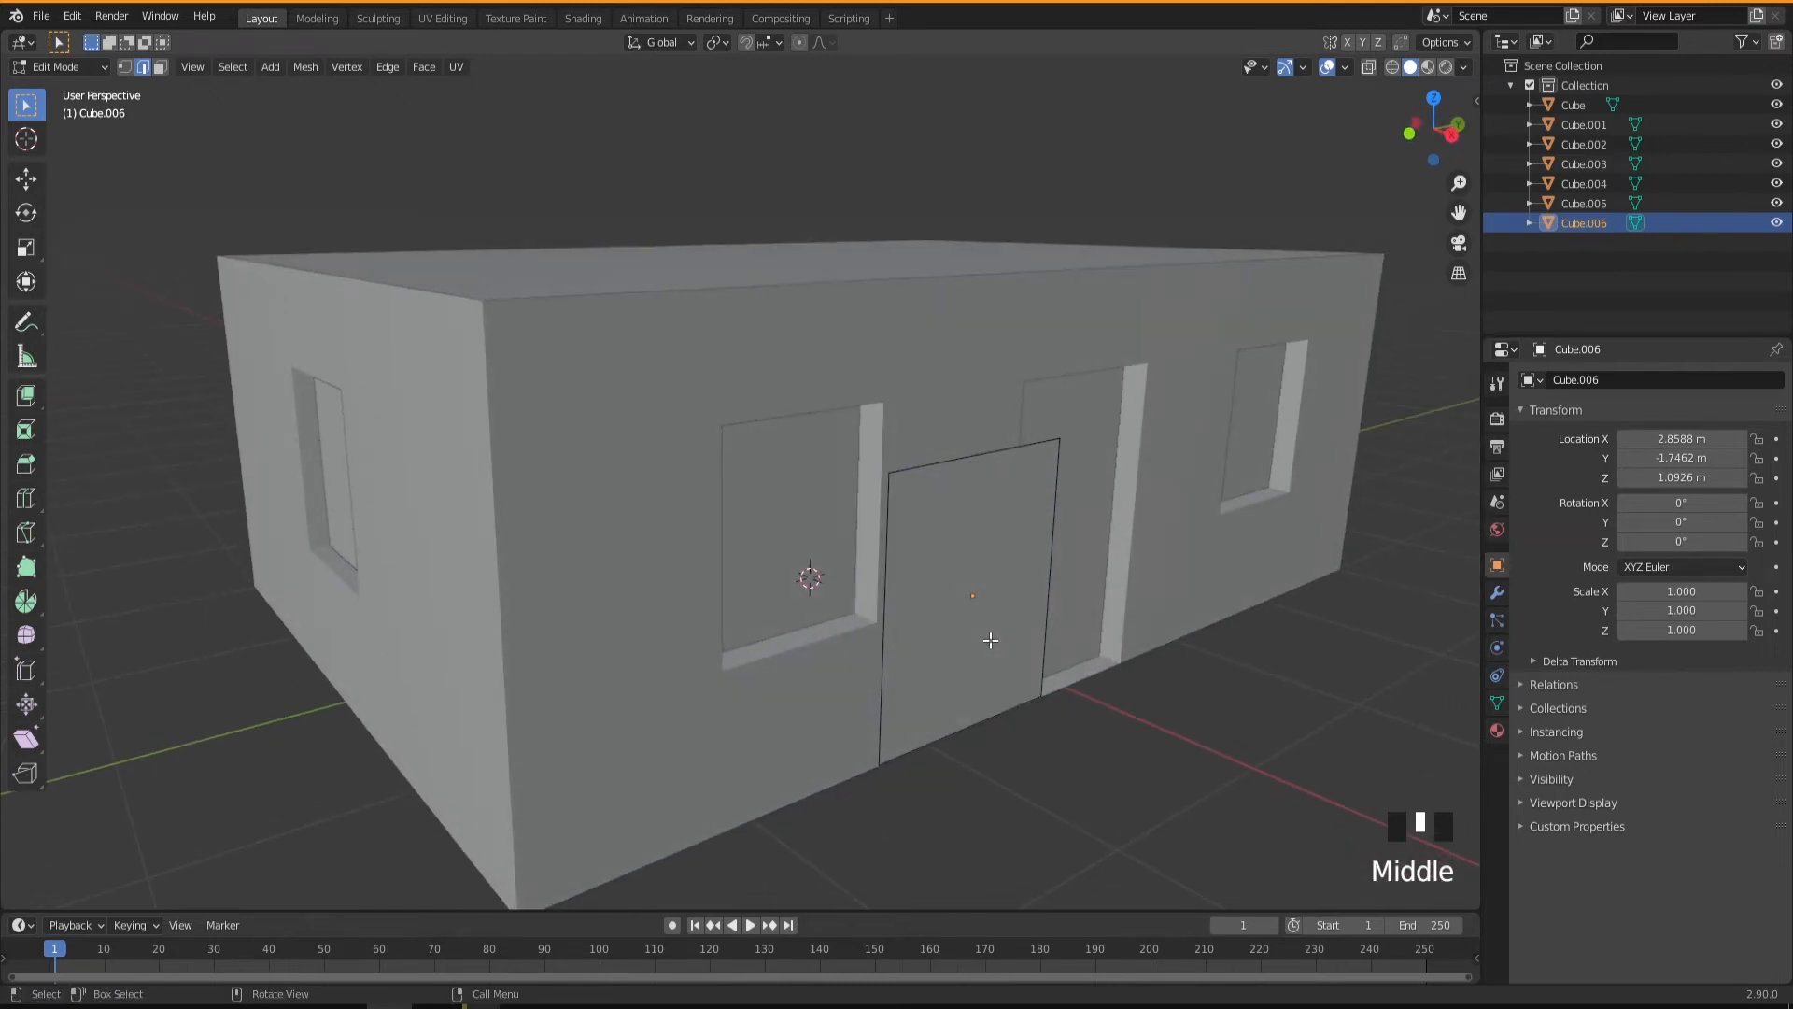
key("3")
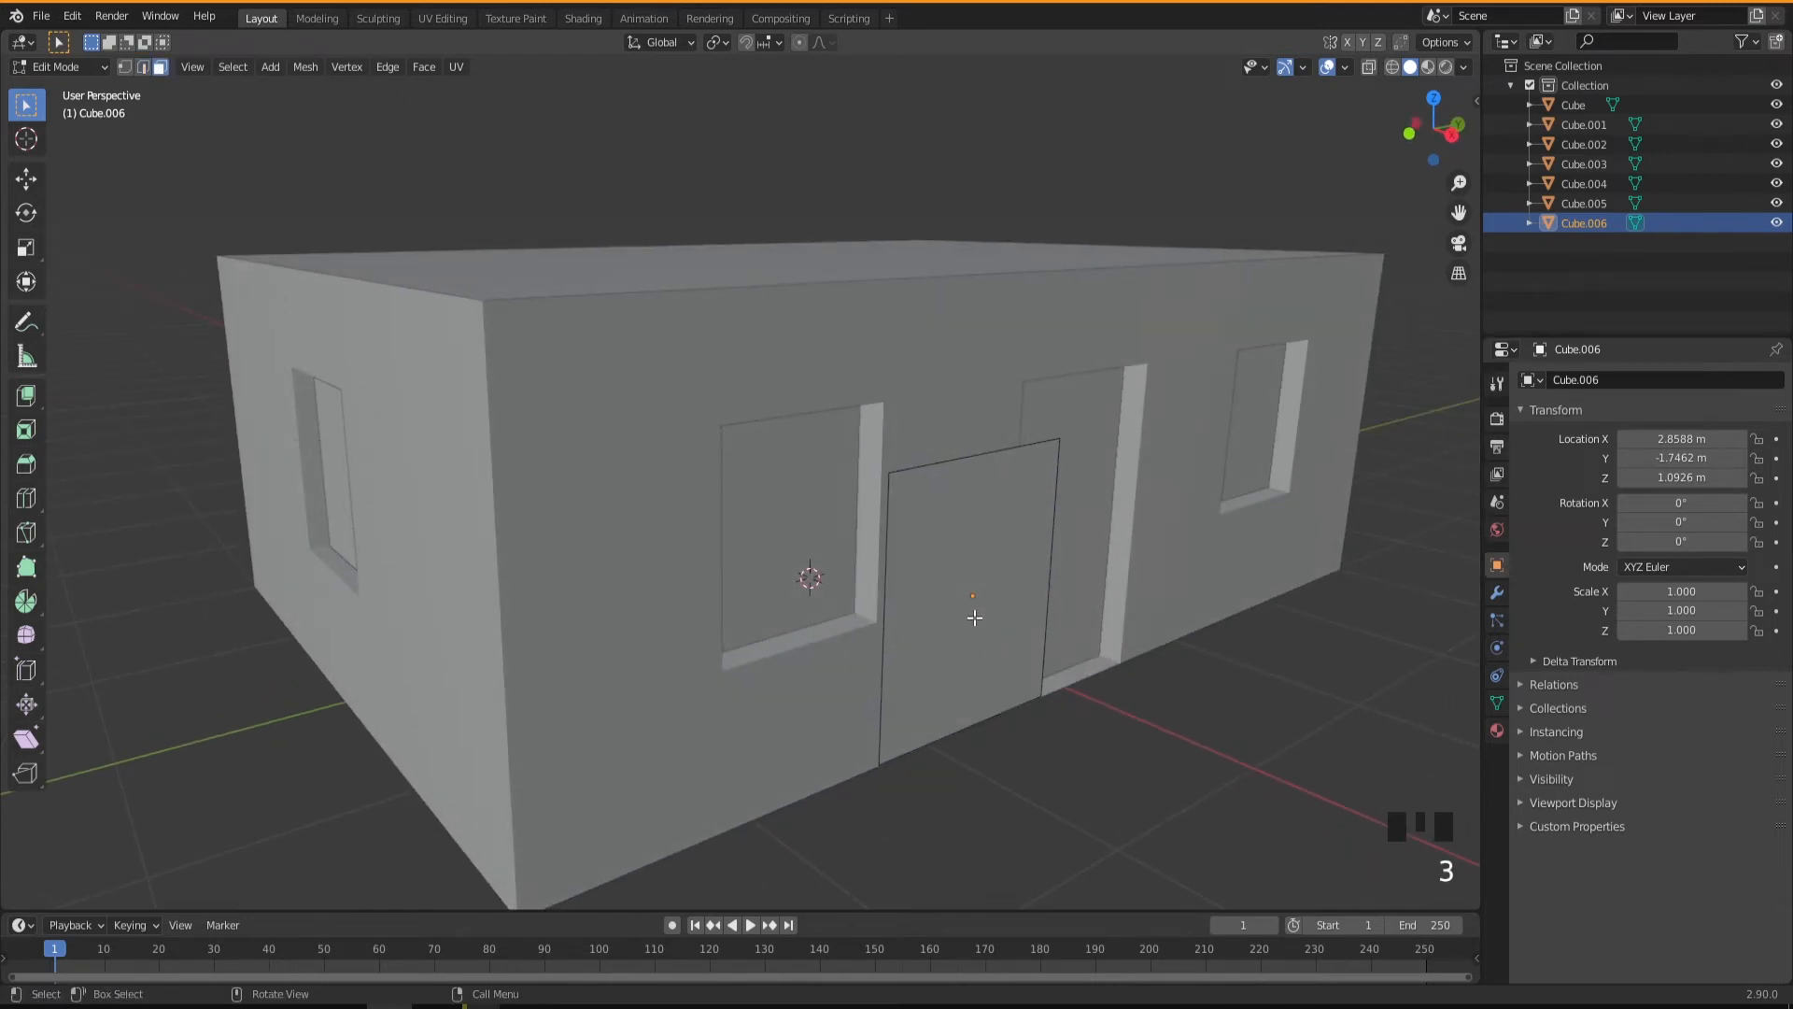
Inset the duplicated window's face with a thickness of about 0.094 m.
left_click(977, 611)
middle_click_drag(974, 636, 932, 626)
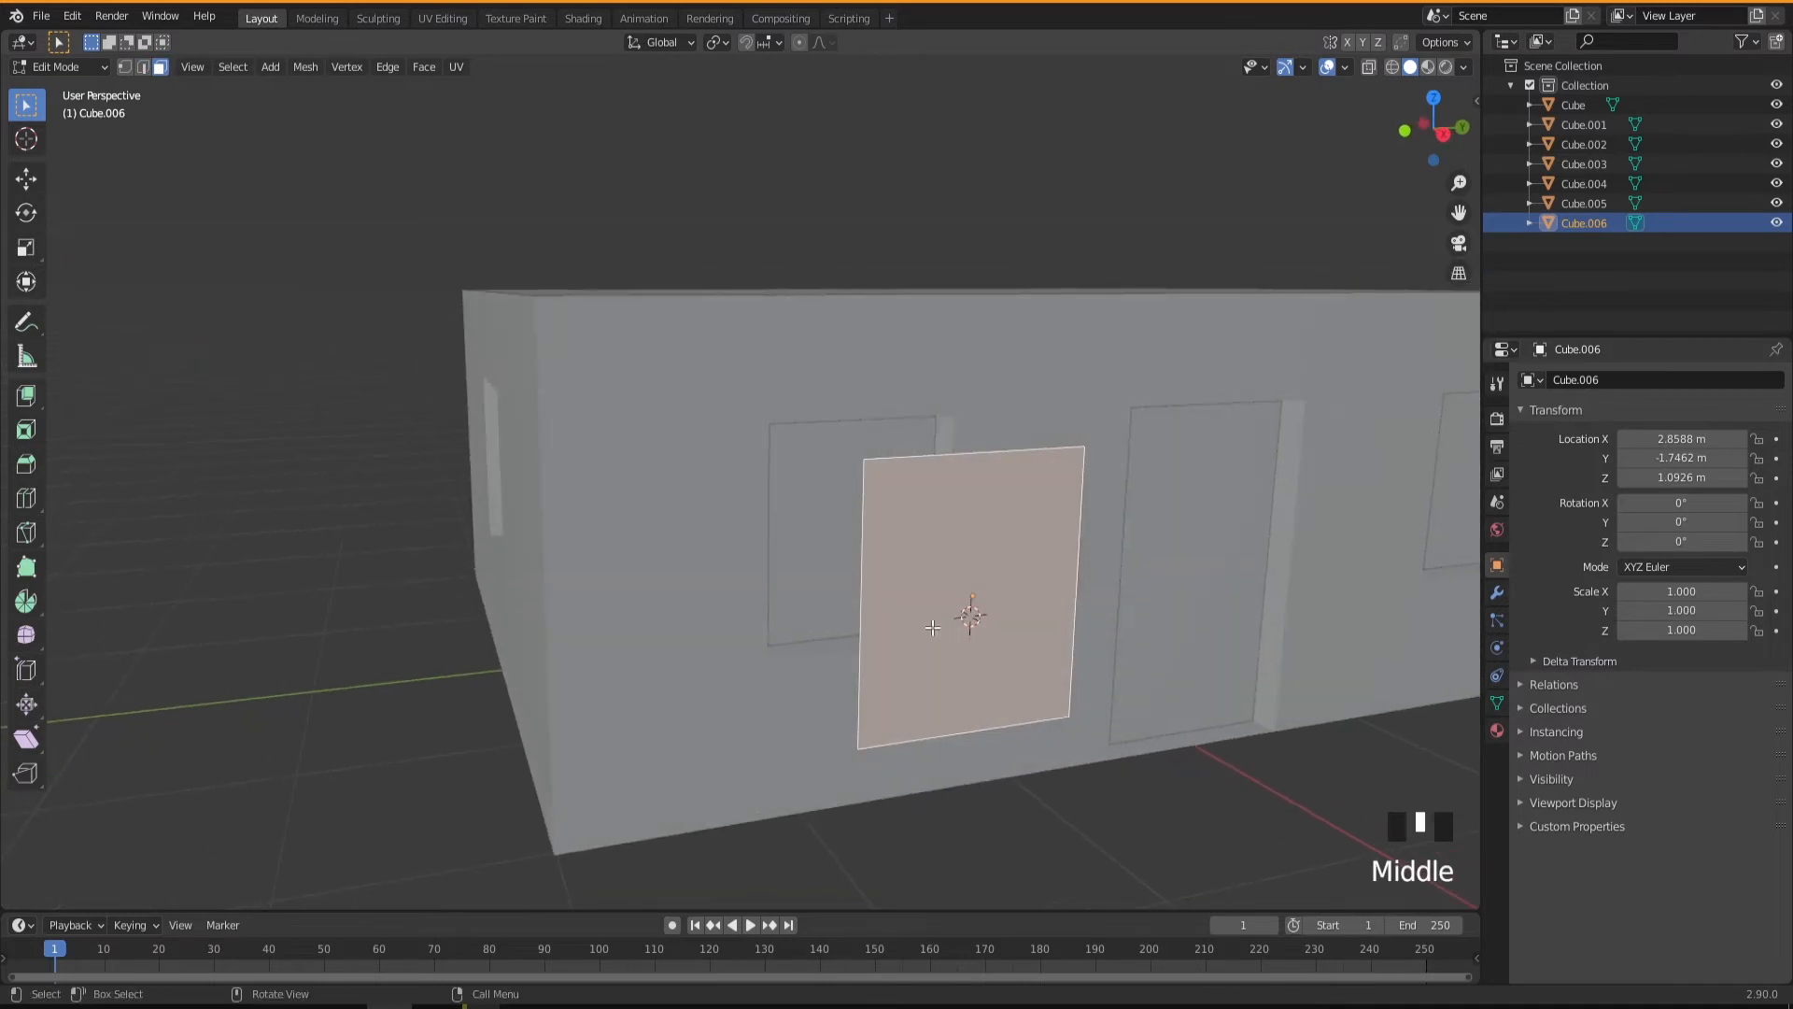
key("i")
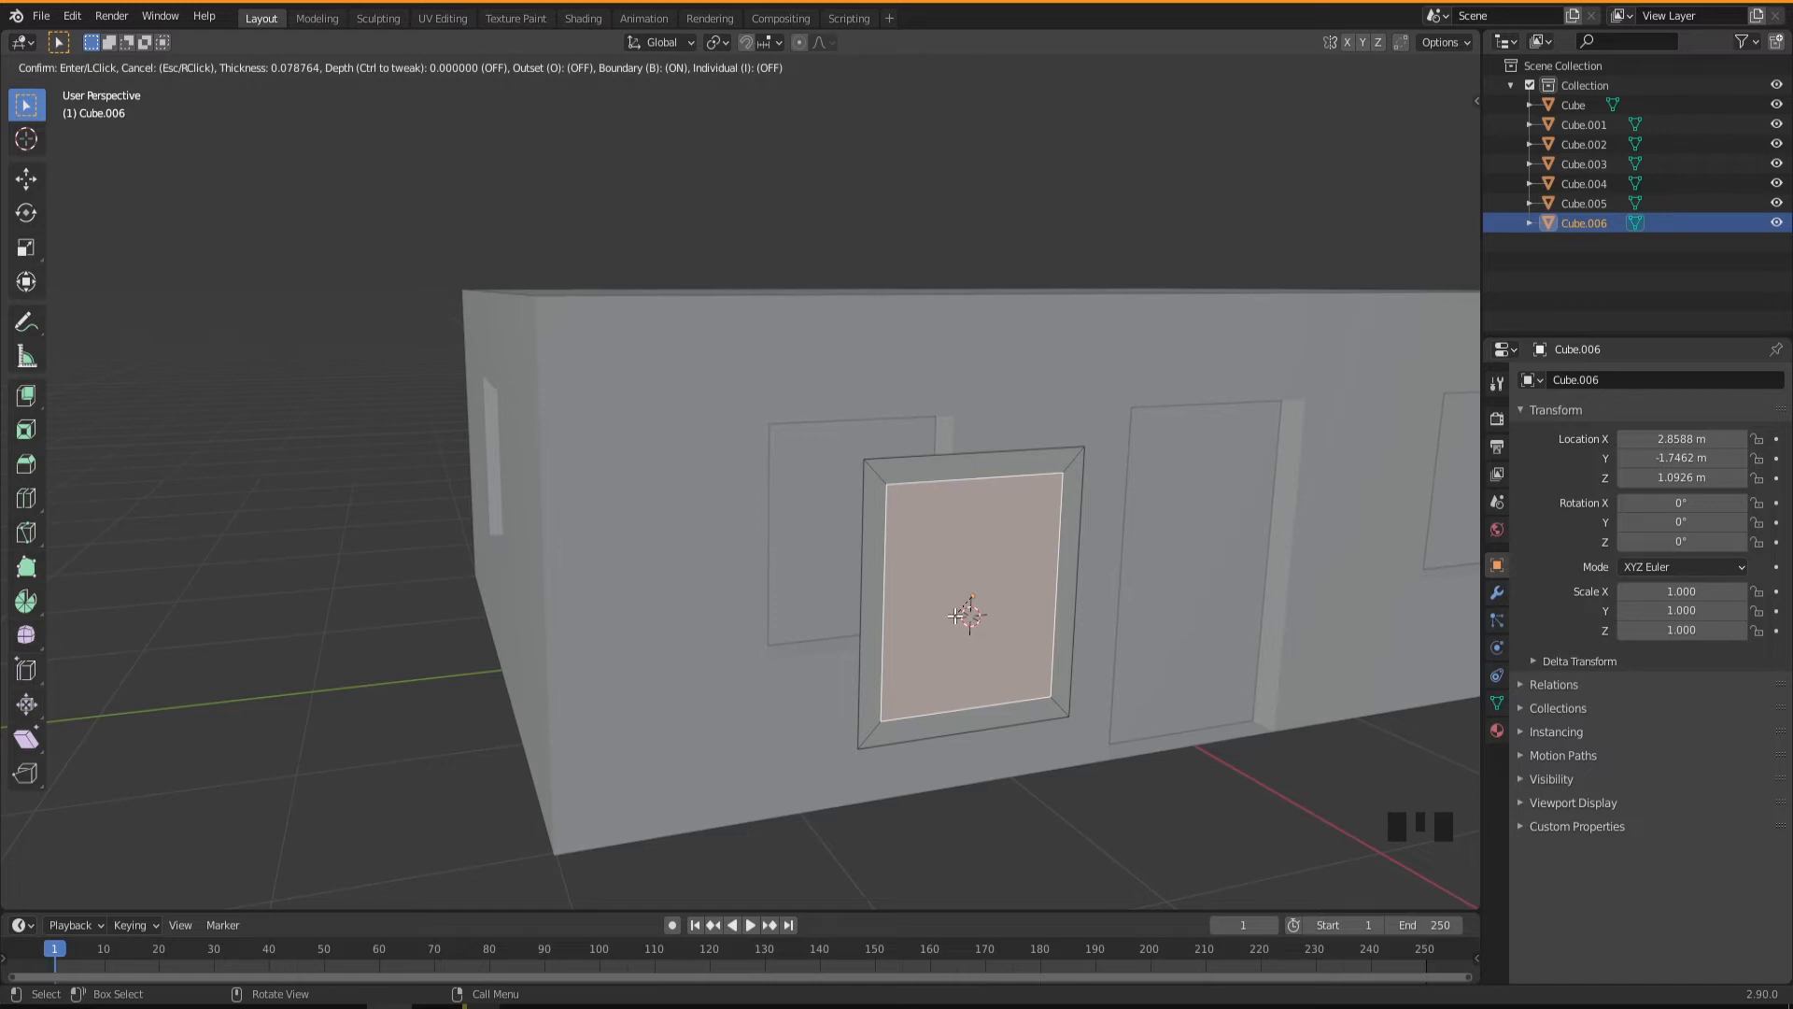
left_click(964, 600)
middle_click_drag(964, 600, 998, 496)
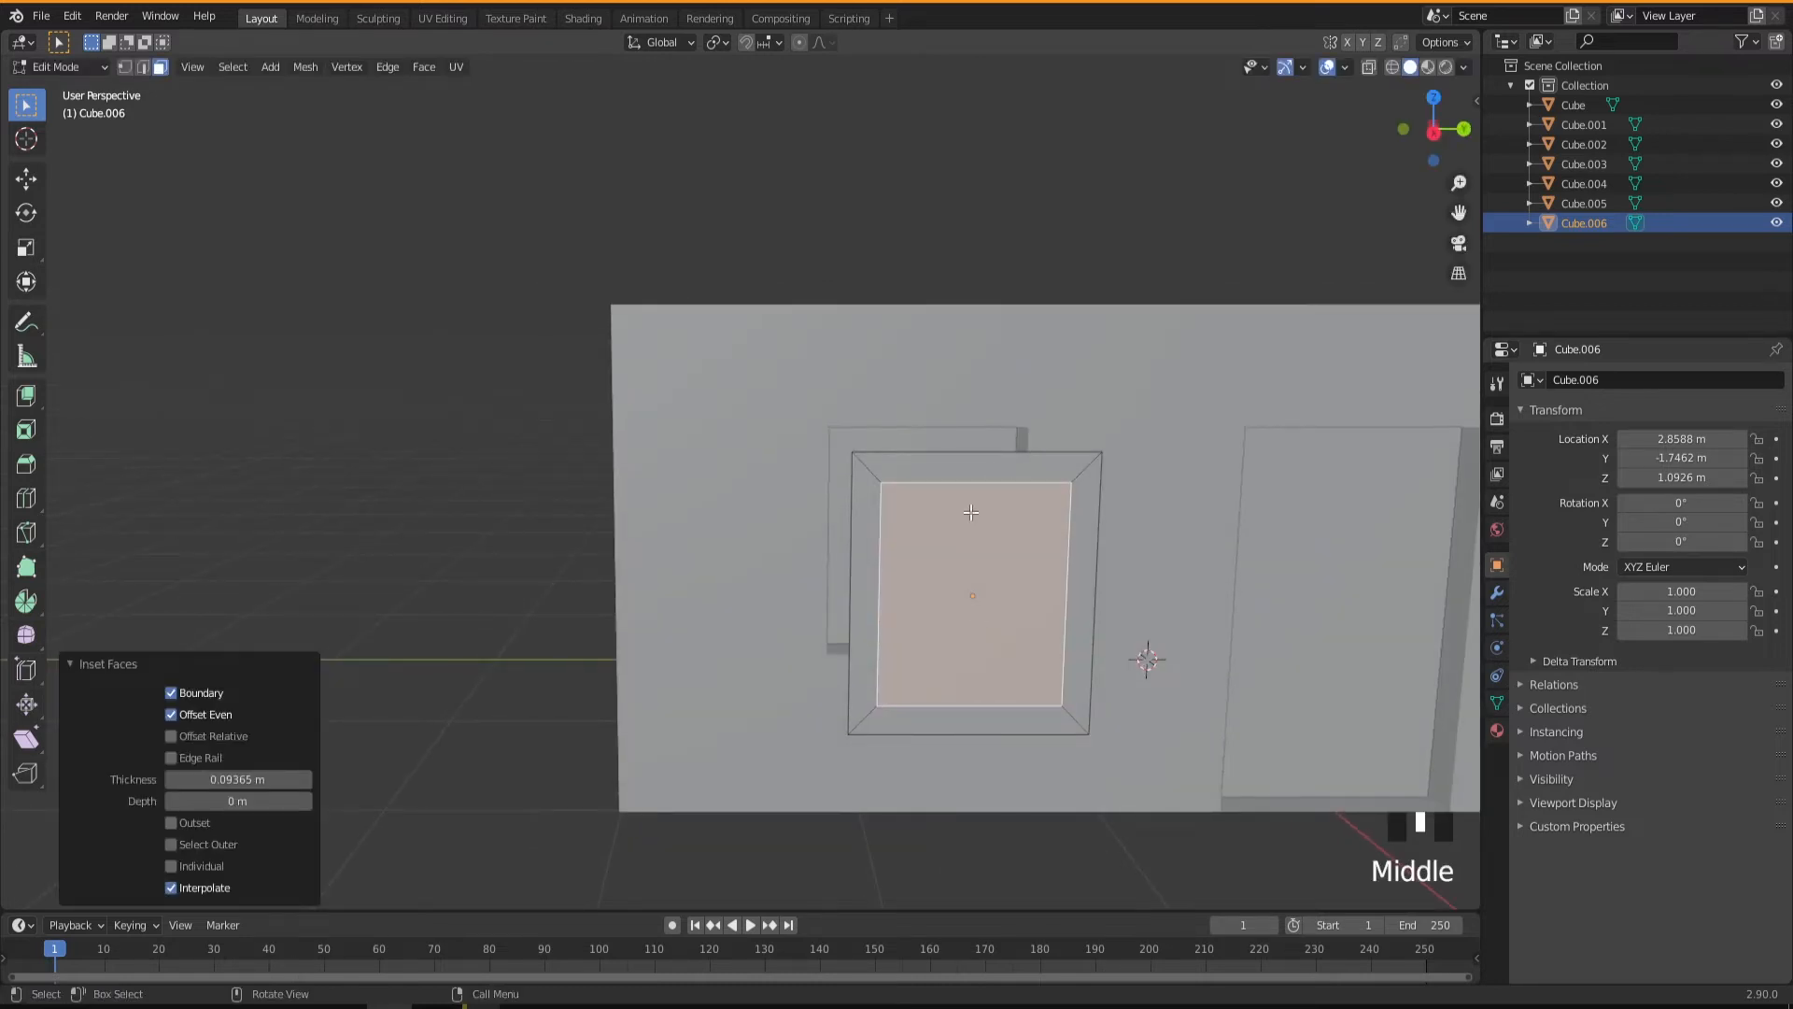
mouse_move(972, 636)
middle_mouse_down()
mouse_move(967, 605)
mouse_move(1006, 619)
mouse_move(1020, 596)
mouse_move(1019, 628)
mouse_move(1002, 626)
middle_mouse_up()
middle_click_drag(998, 622, 841, 418)
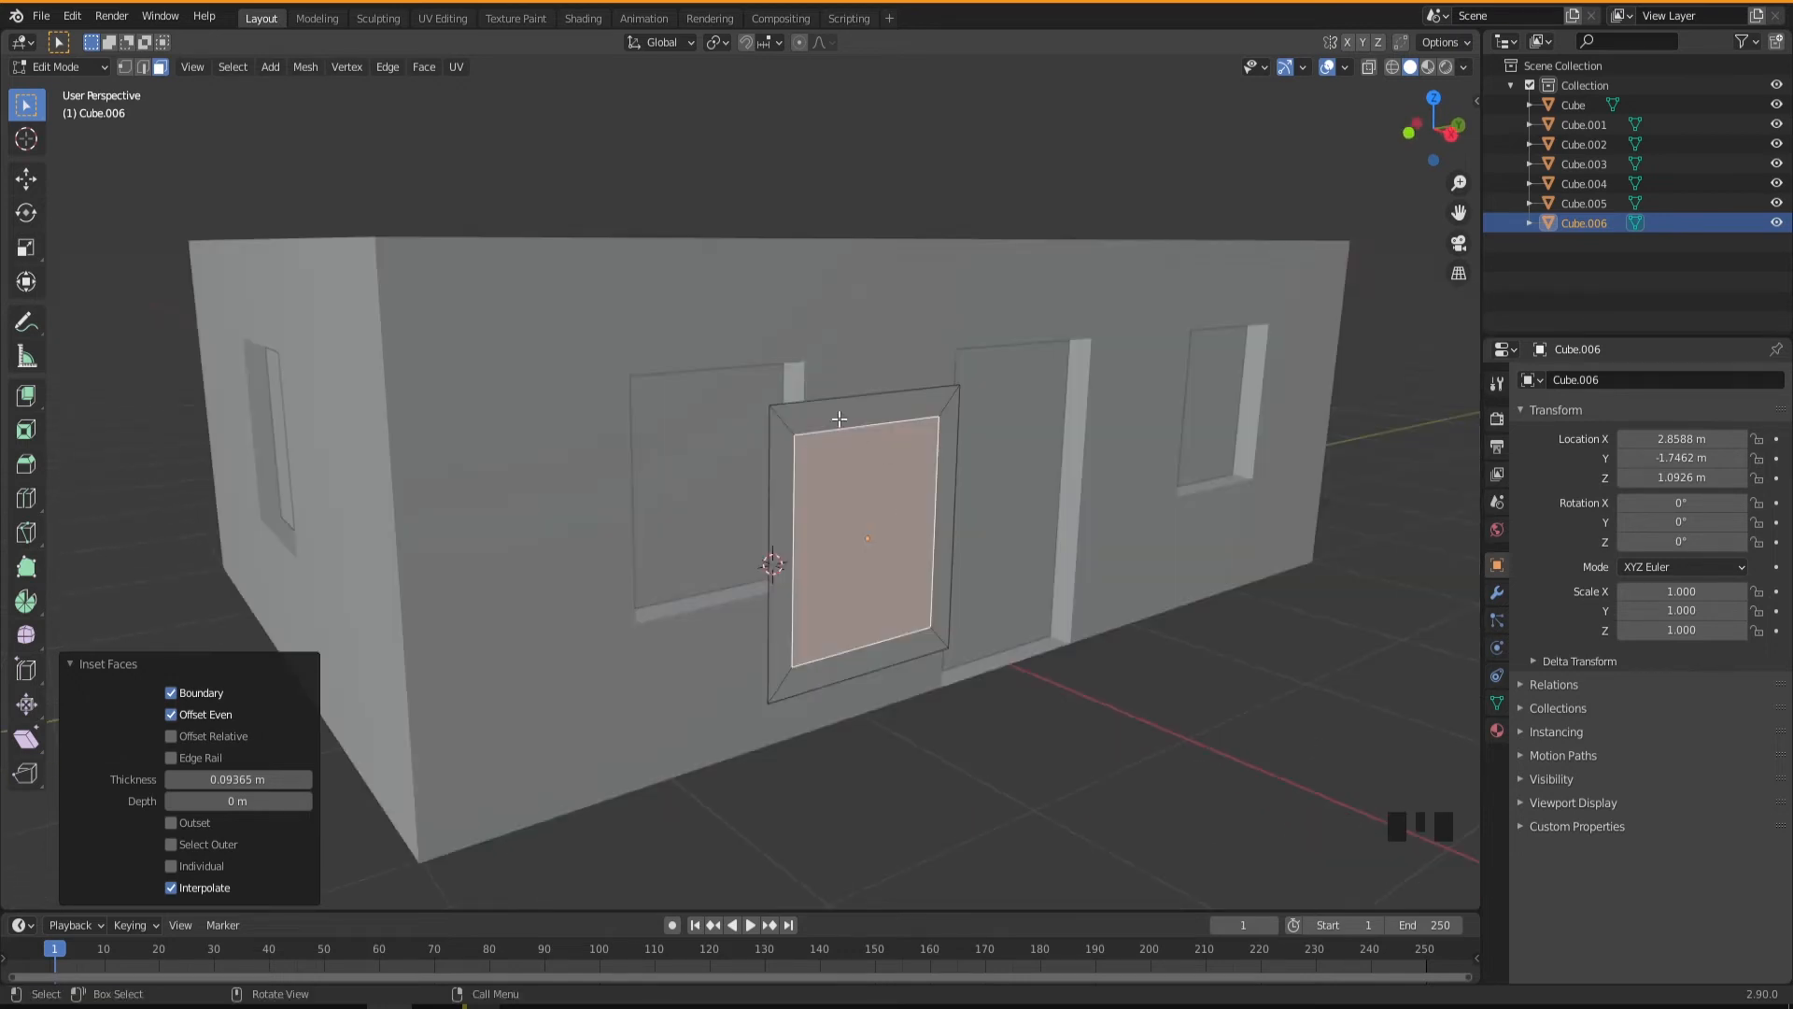
Add two evenly spaced horizontal loop cuts across the inset window face without sliding them.
key("ctrl")
key("ctrl+r")
scroll(841, 559, "up", 1)
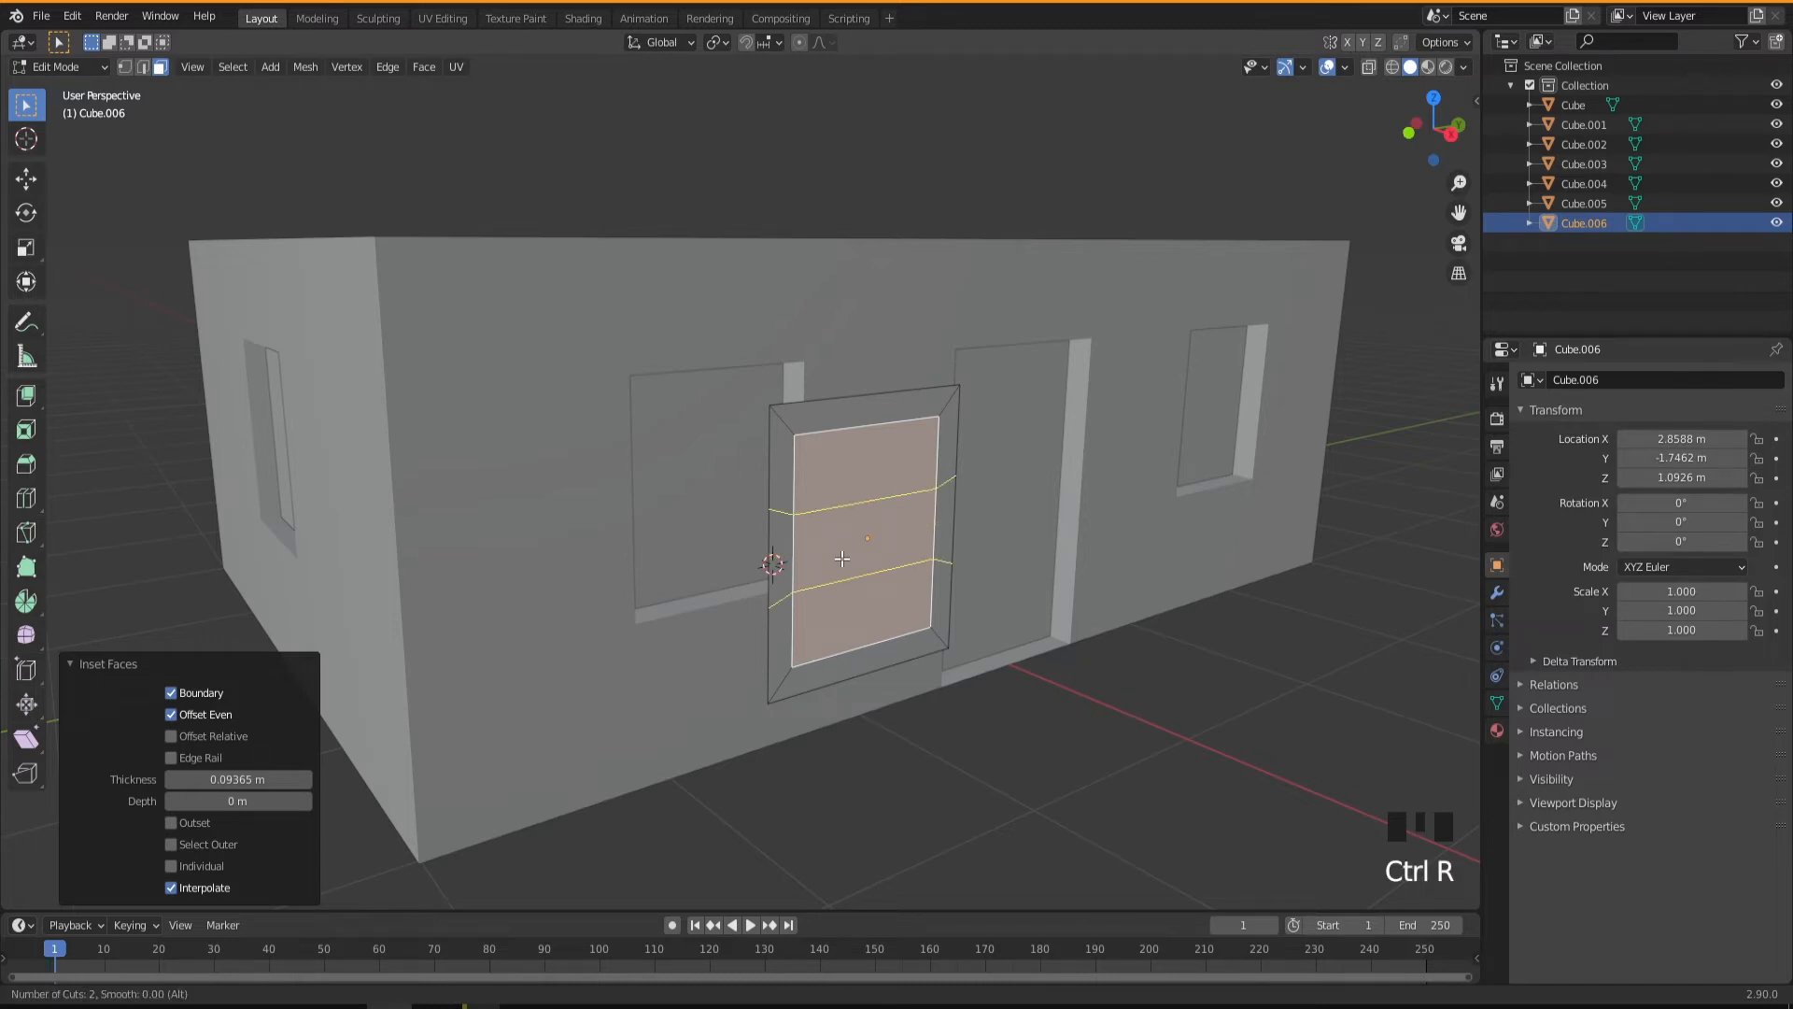
left_click(841, 558)
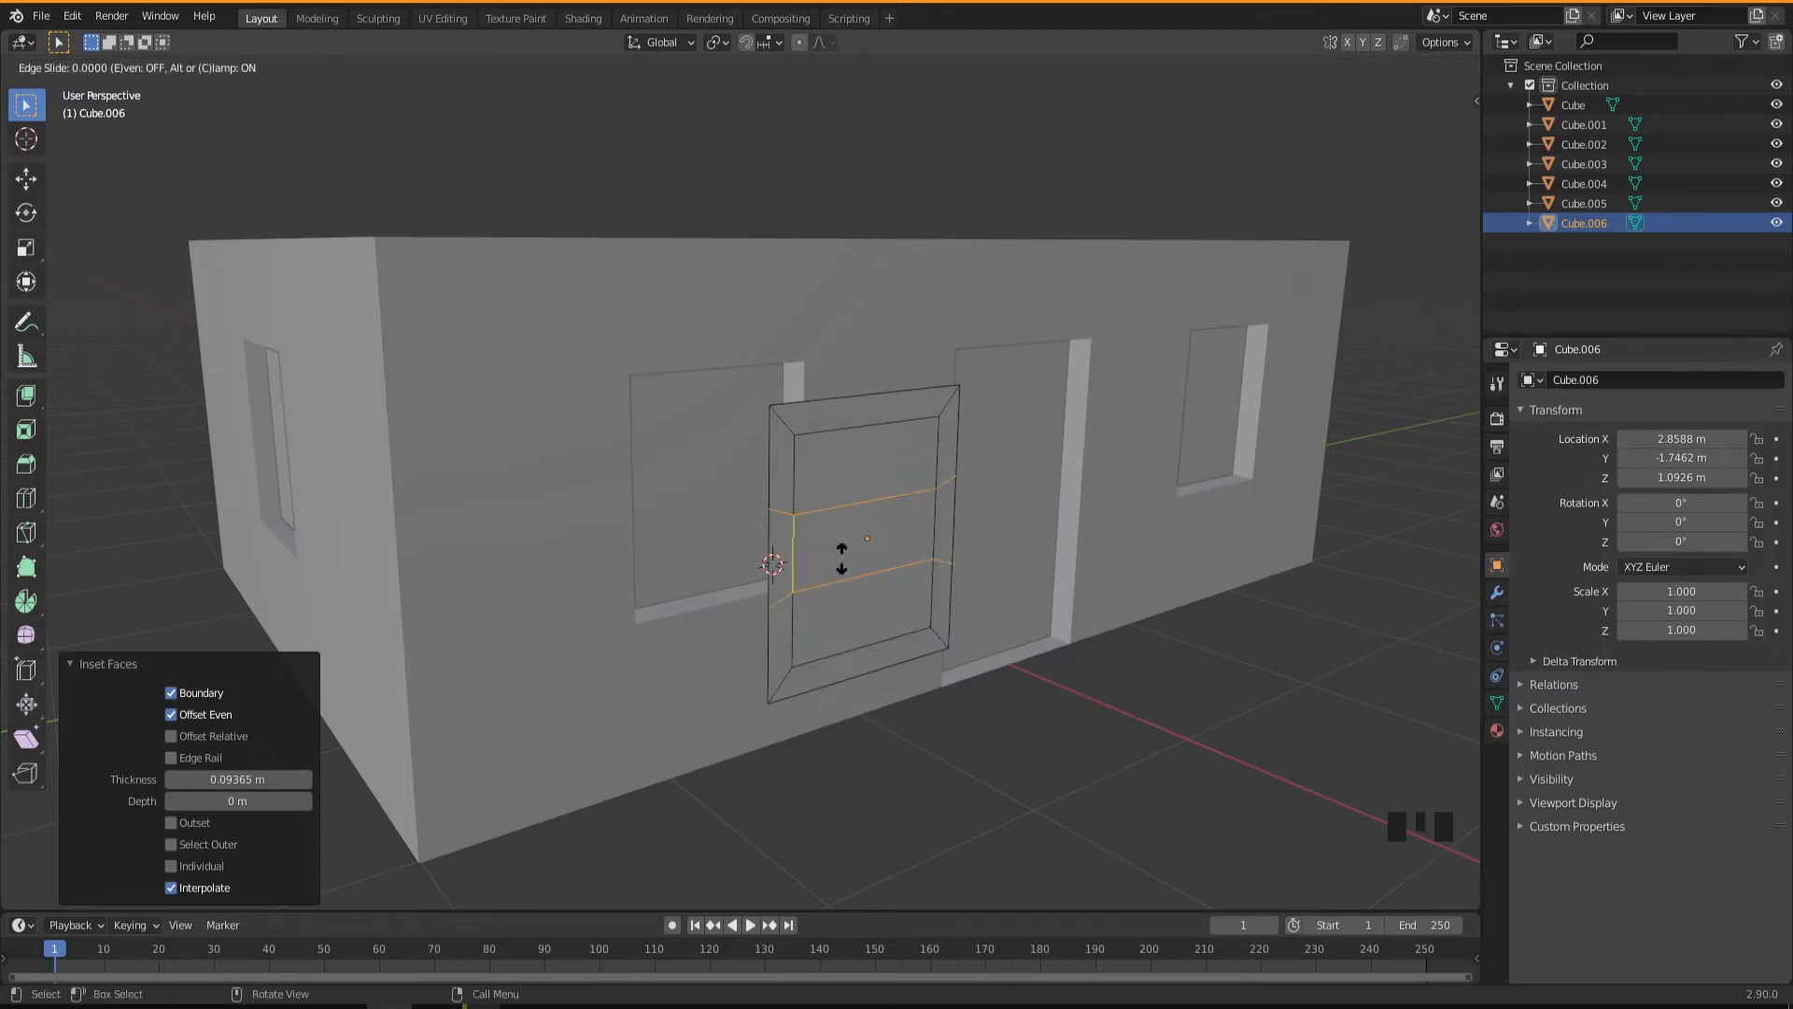
right_click(842, 558)
middle_click_drag(841, 559, 756, 523)
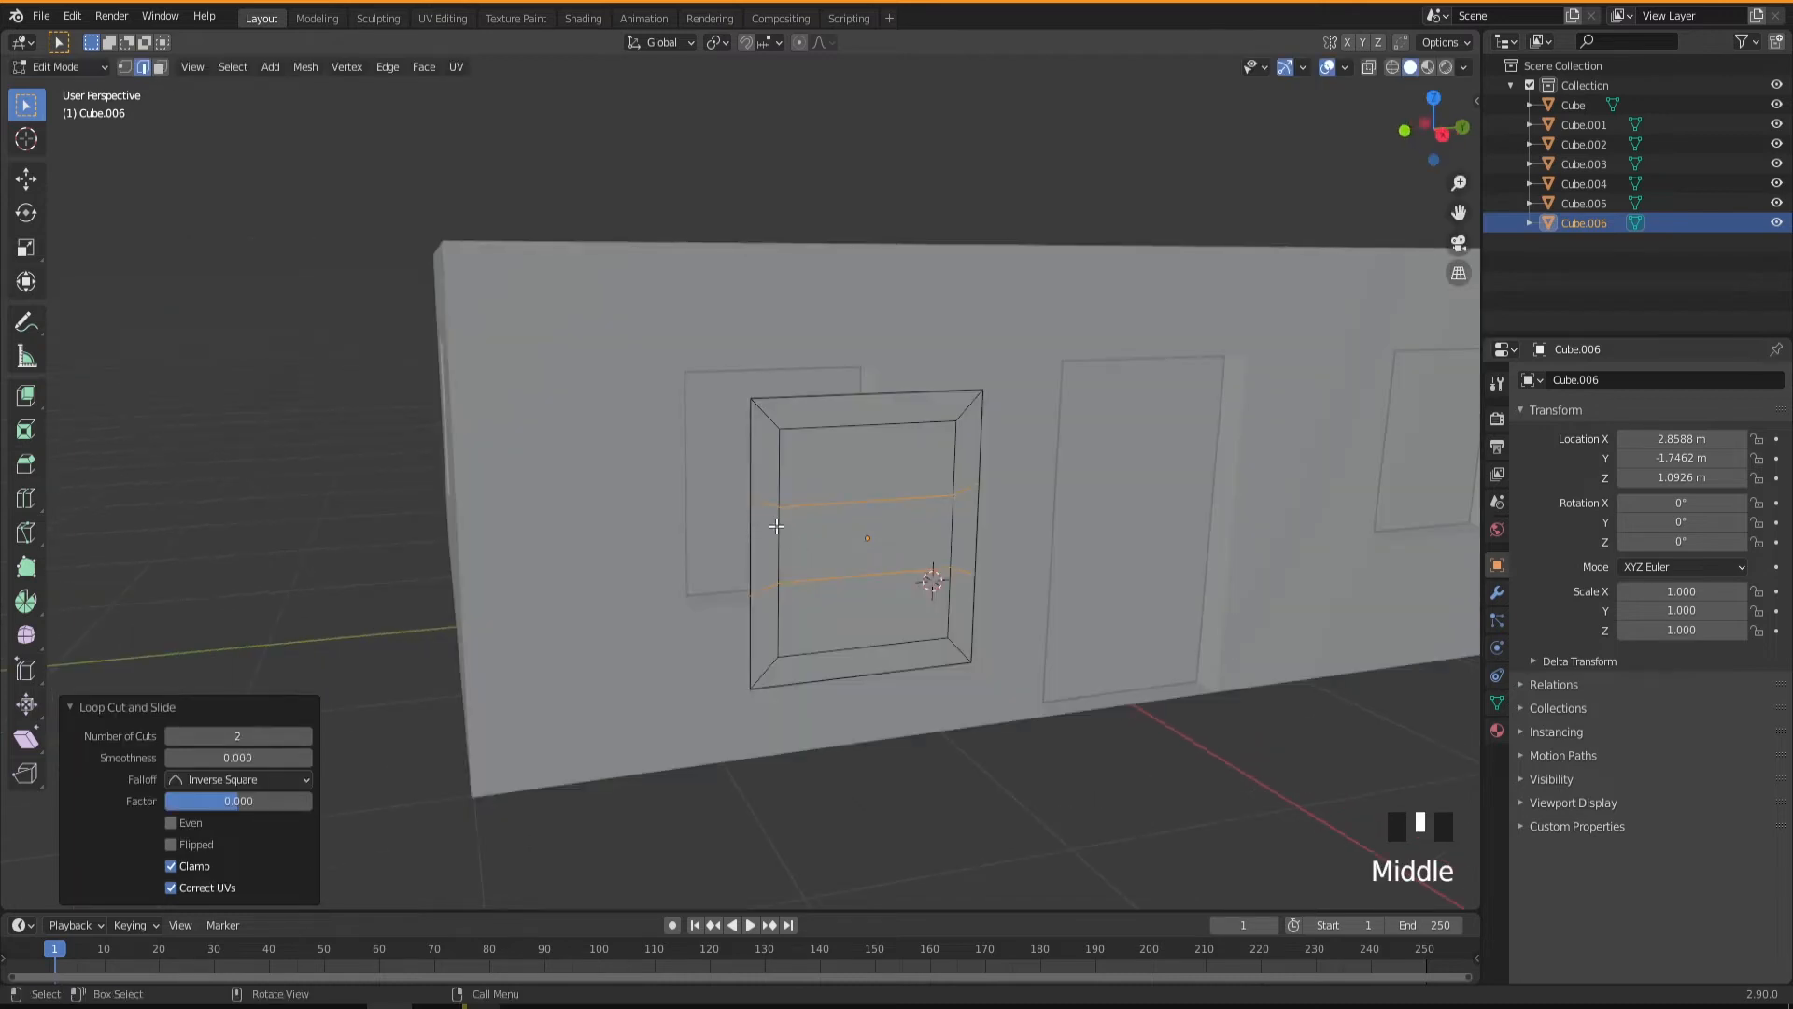
scroll(873, 534, "down", 3)
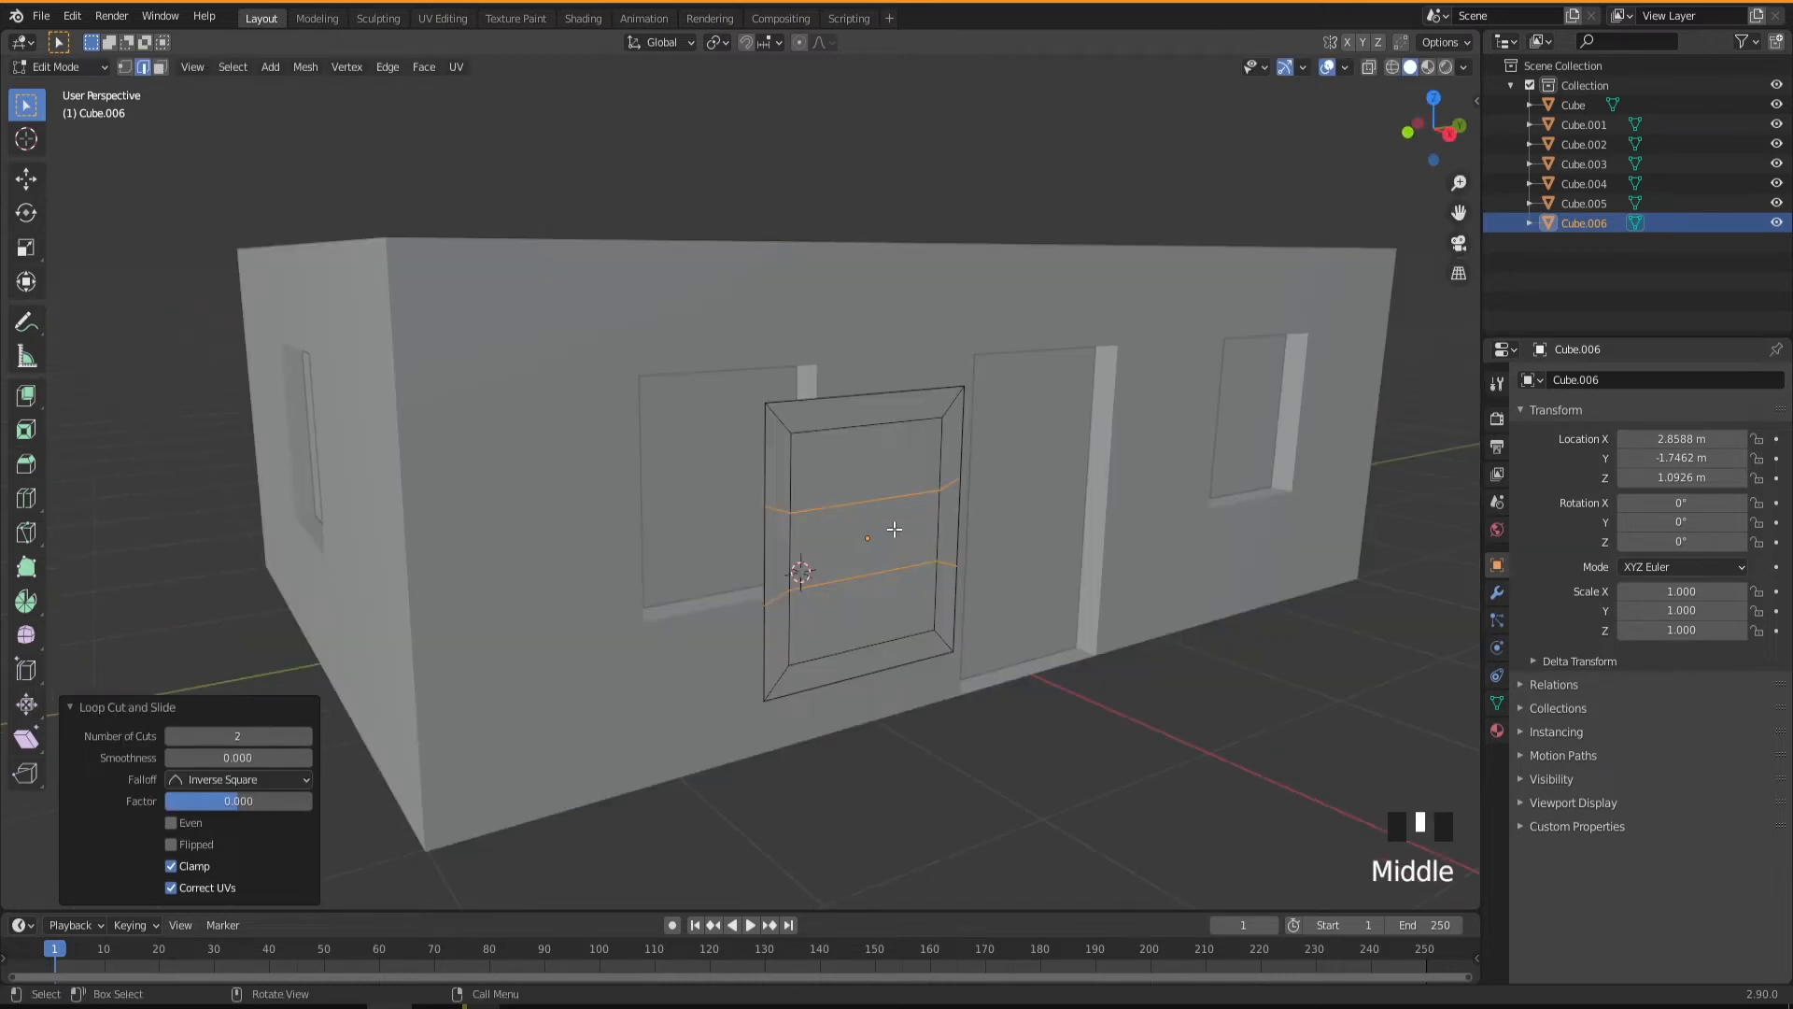
middle_click_drag(888, 532, 885, 536)
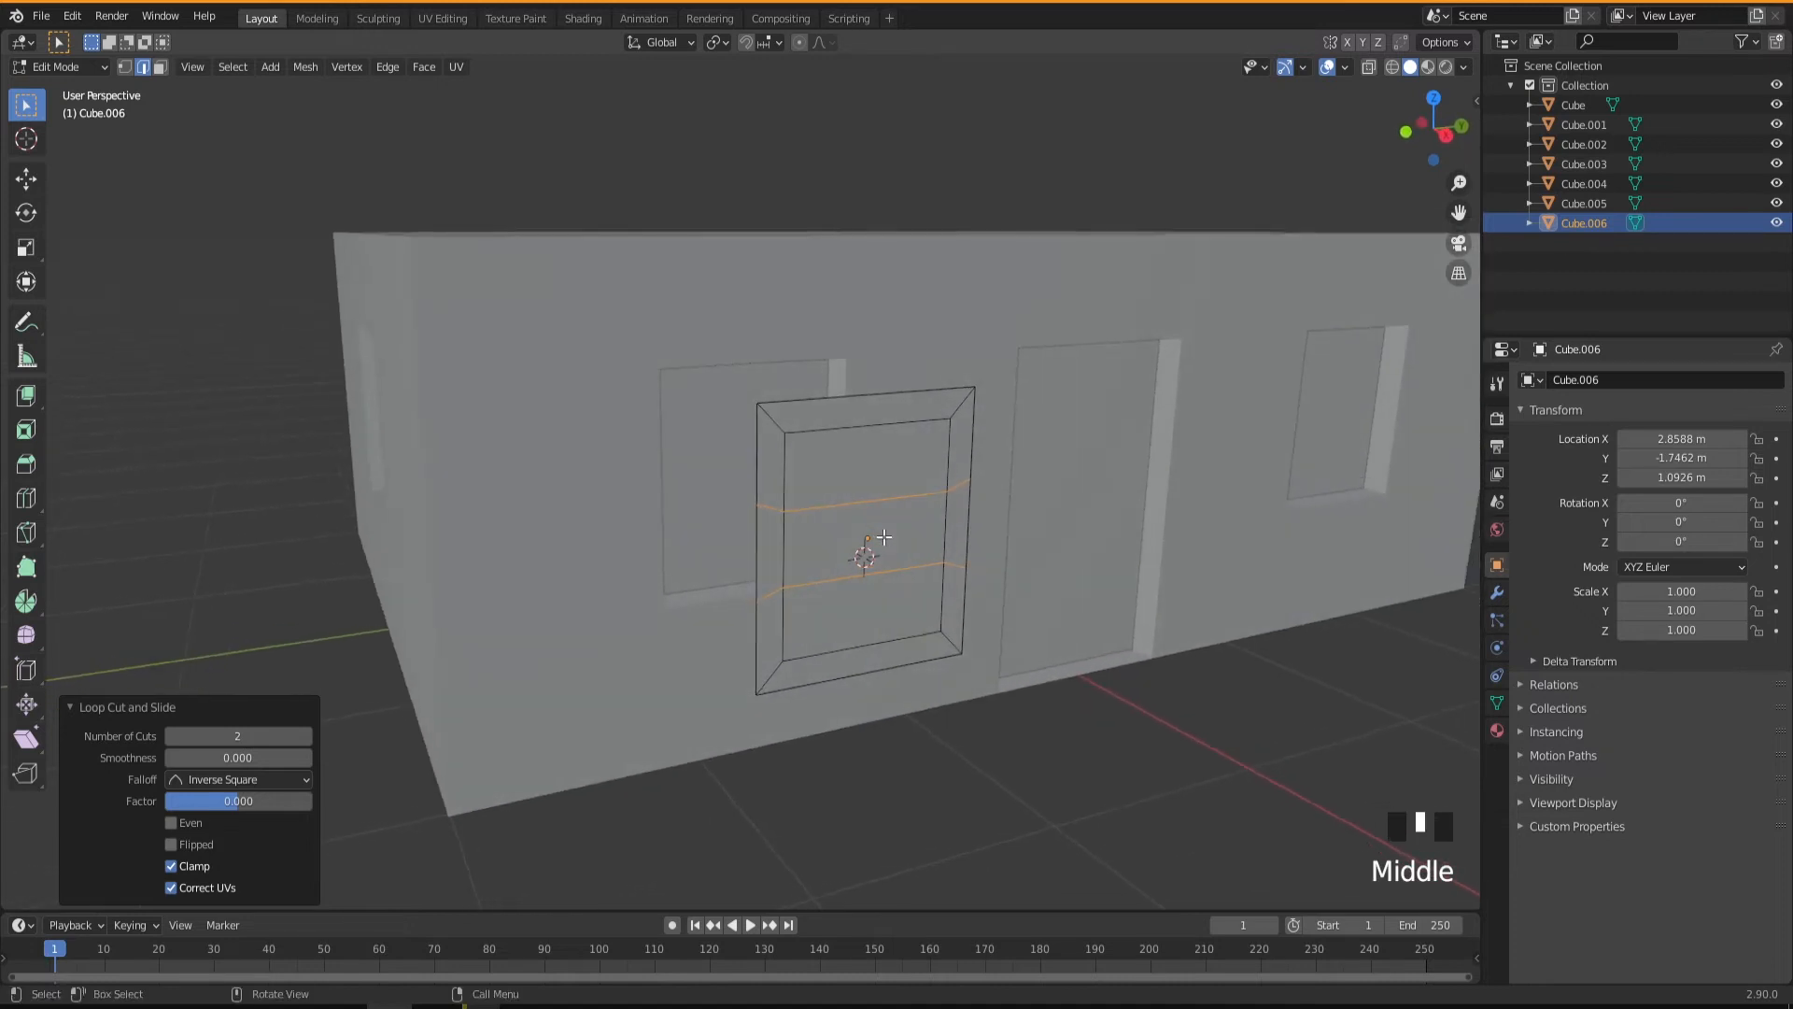
Undo the loop cuts, the inset and the face selection on the duplicated window.
key("ctrl+z")
key("ctrl+z")
key("ctrl+z")
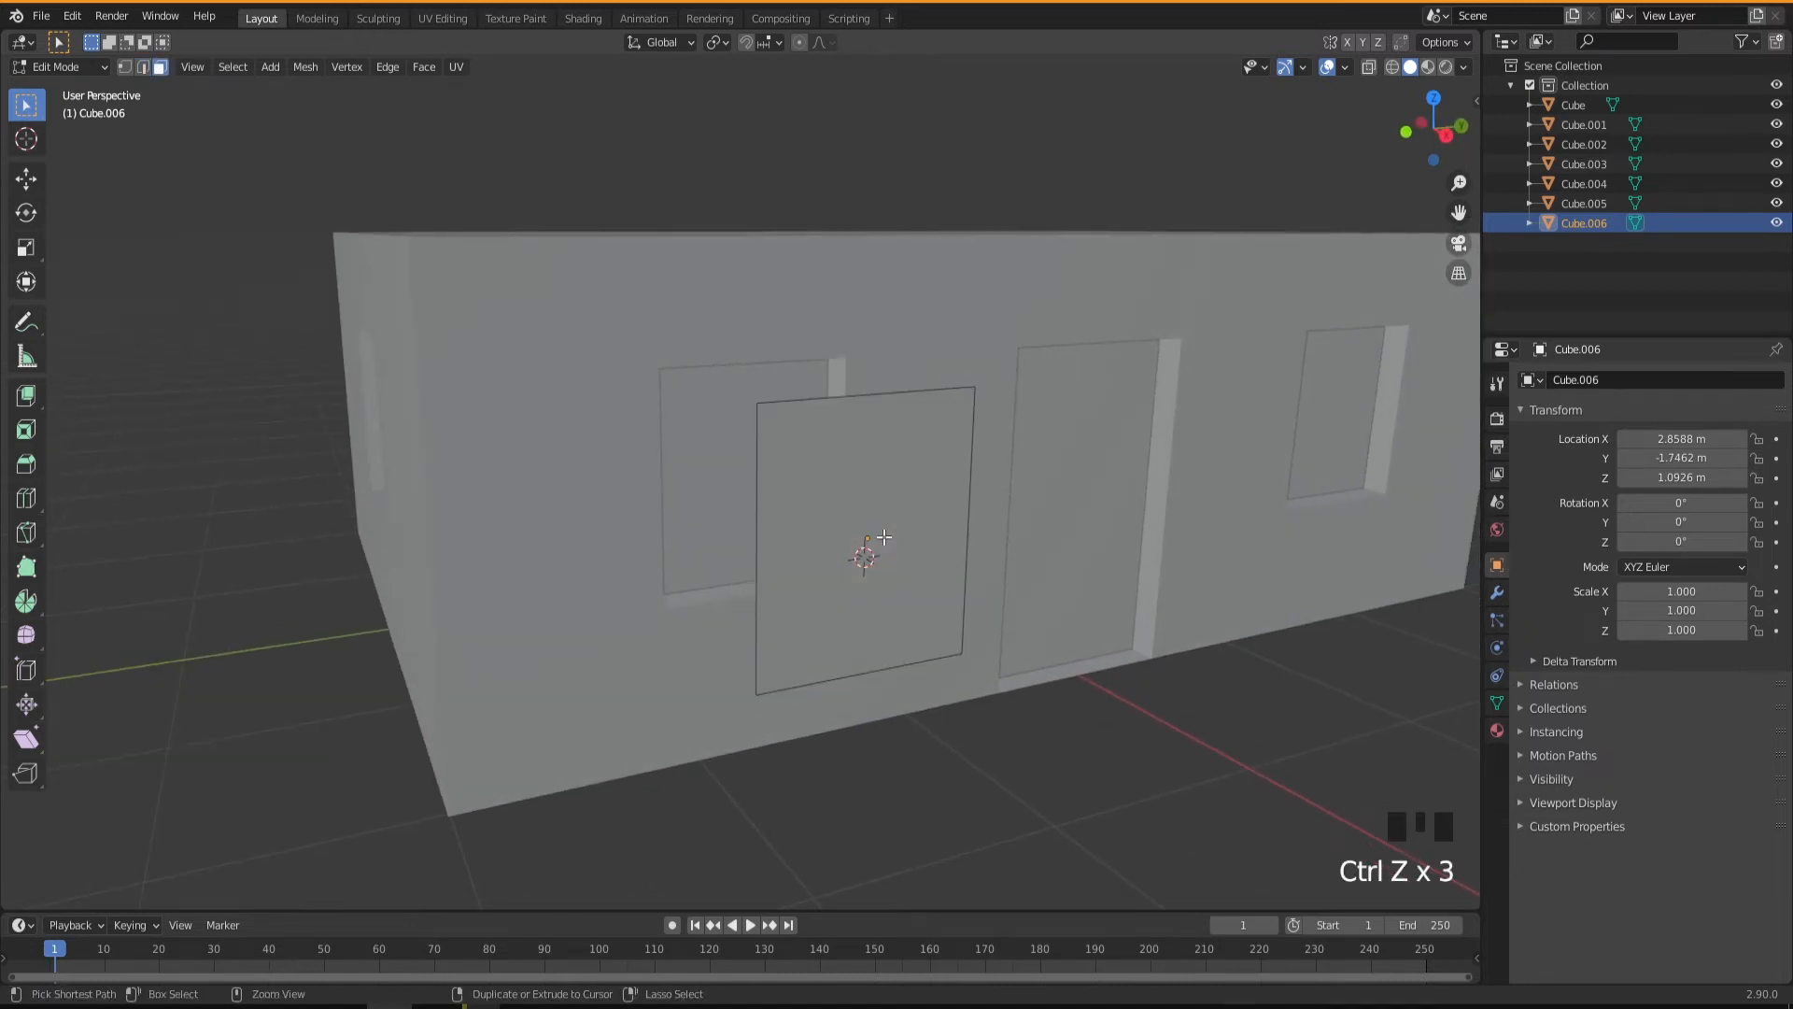
Add two vertical loop cuts to the plain window face and spread them toward its sides by scaling 2.470 along Y.
middle_click_drag(884, 553, 882, 564)
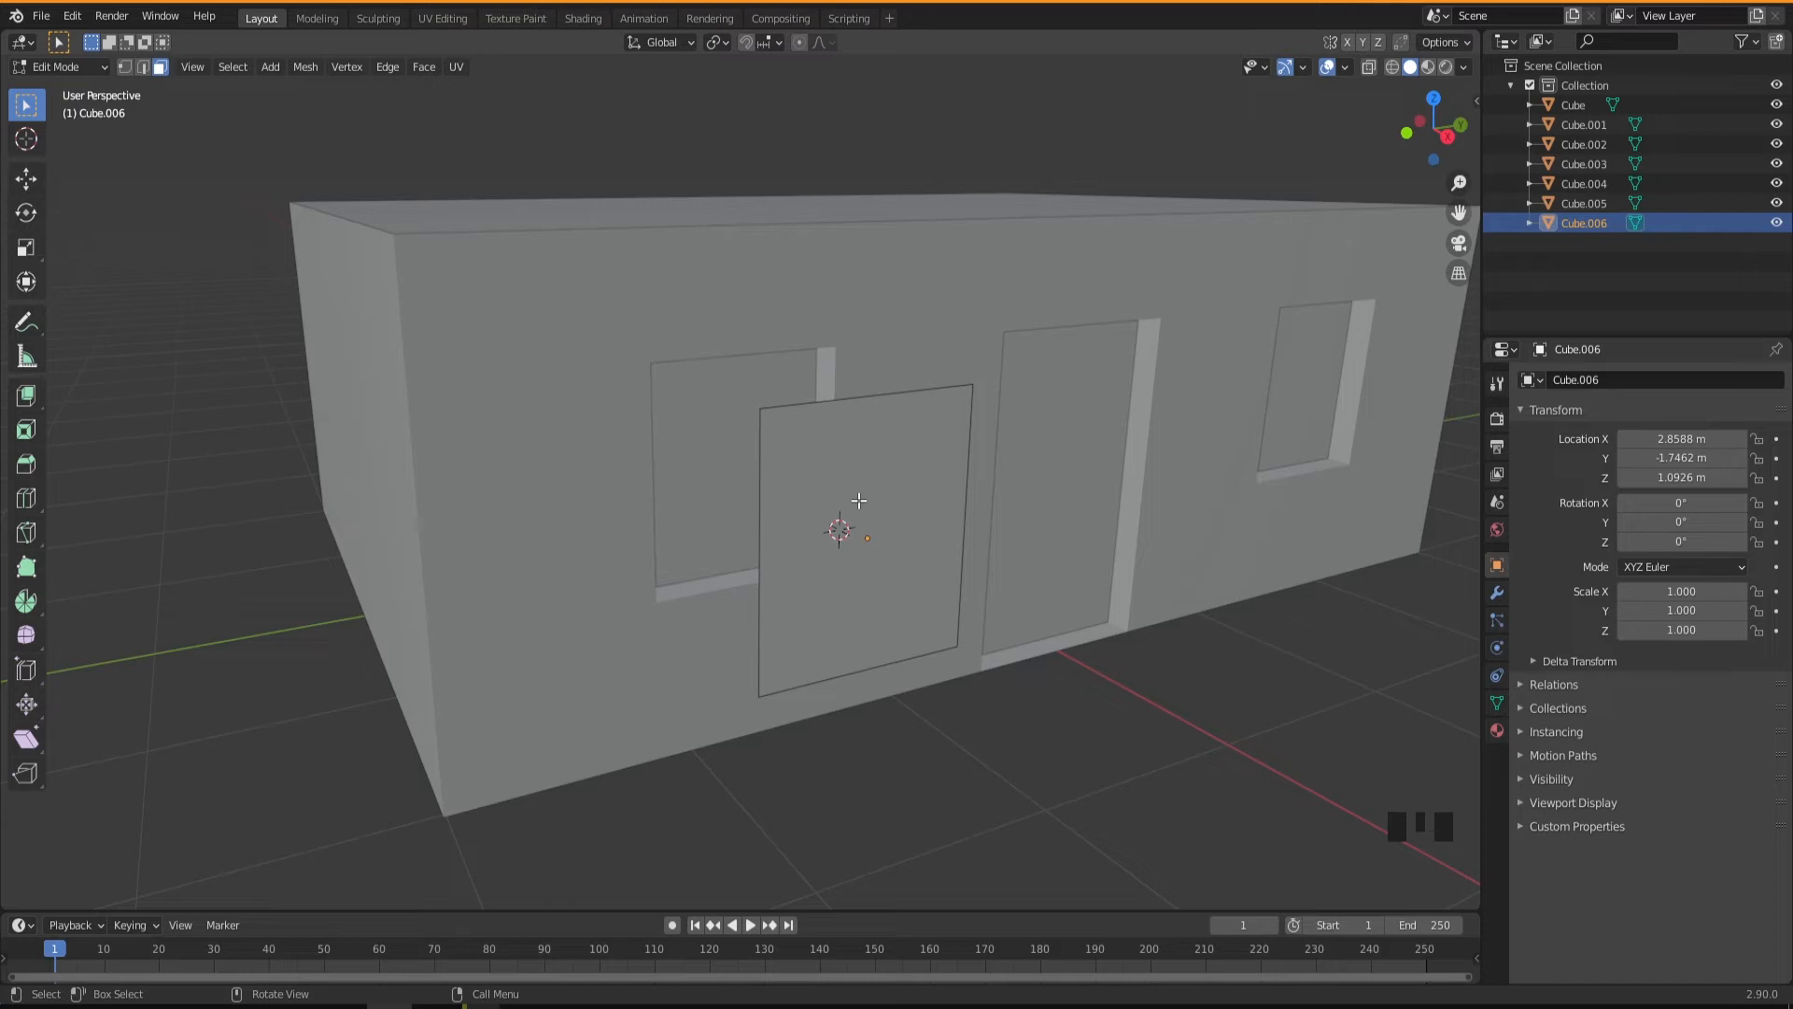
key("ctrl+r")
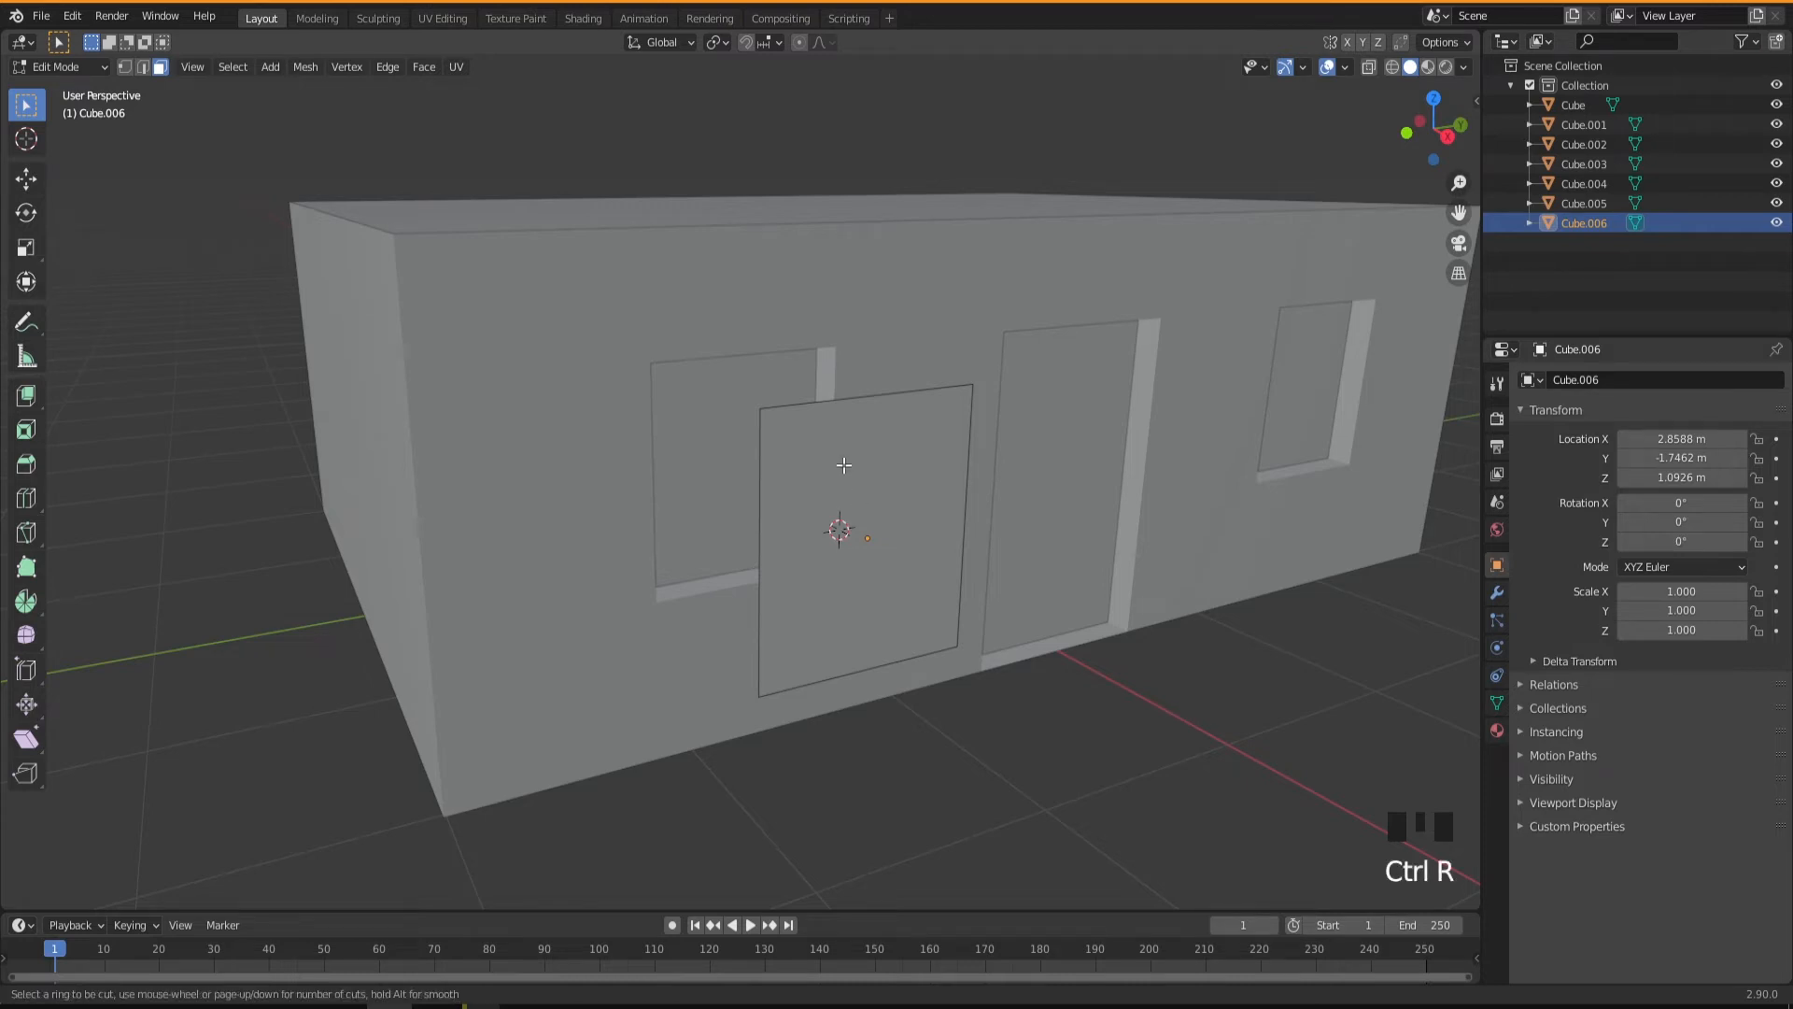
scroll(874, 417, "up", 1)
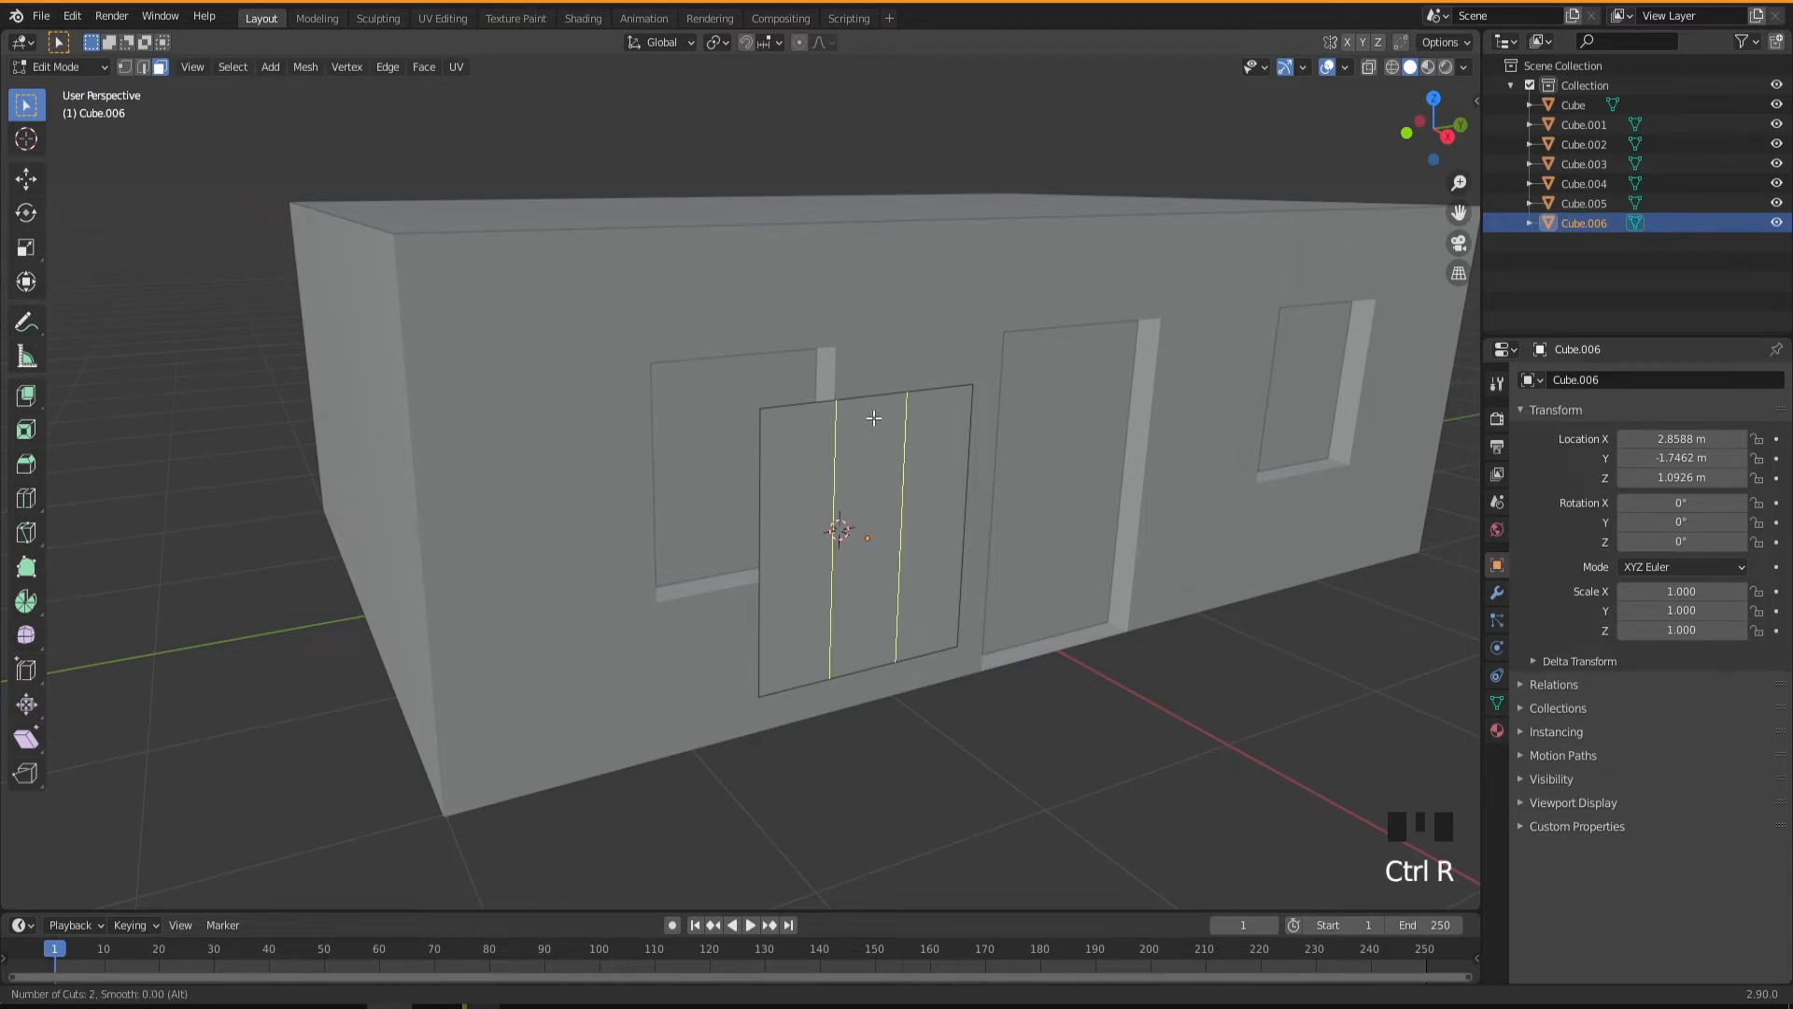
left_click(873, 418)
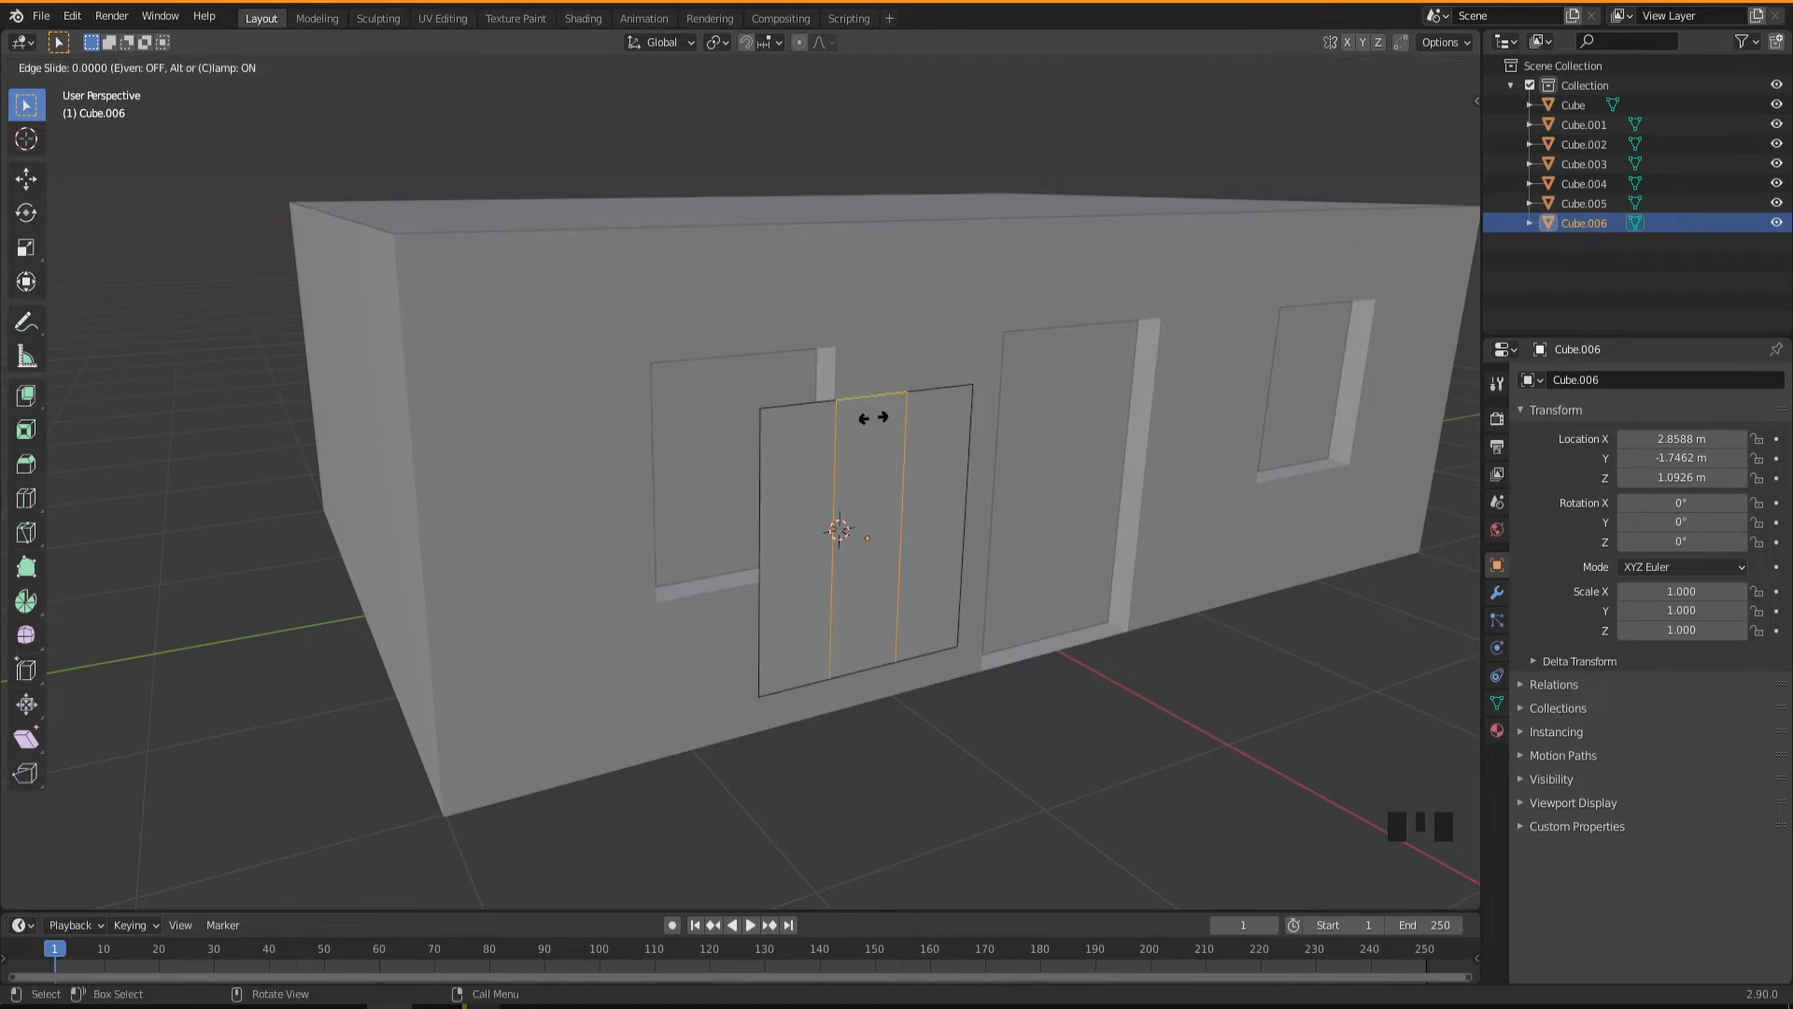
left_click(873, 418)
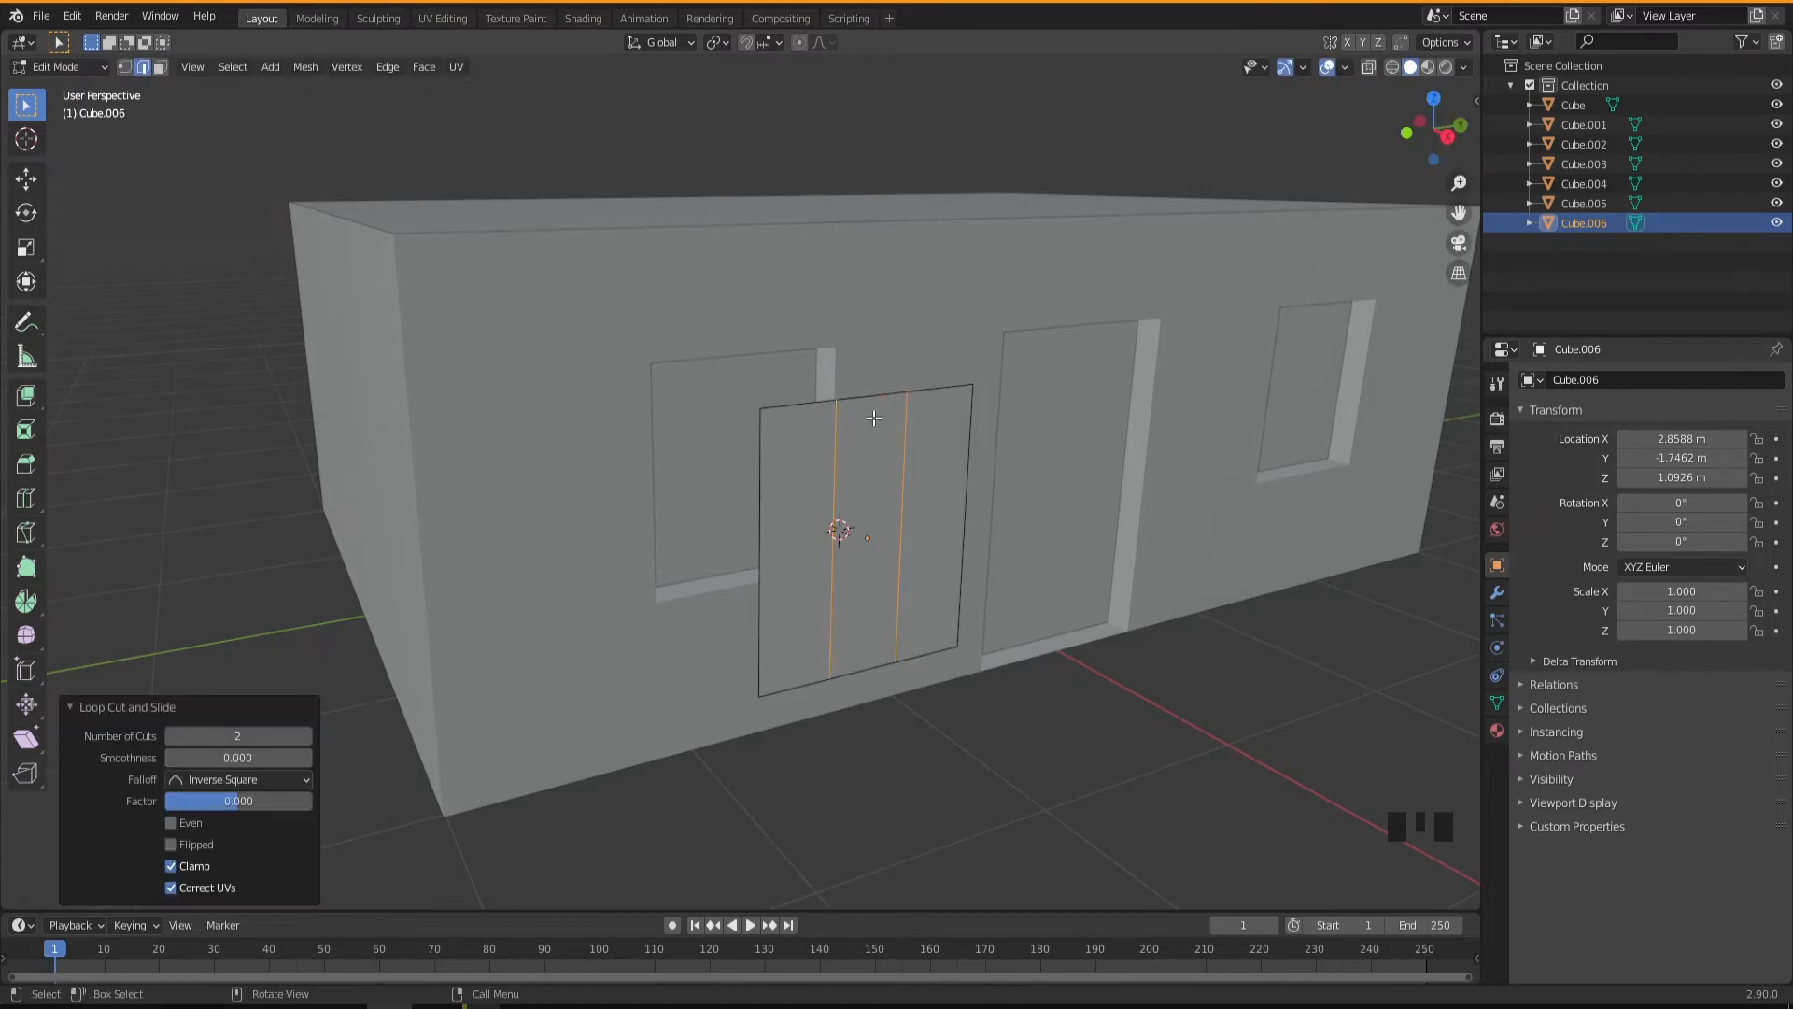
key("s")
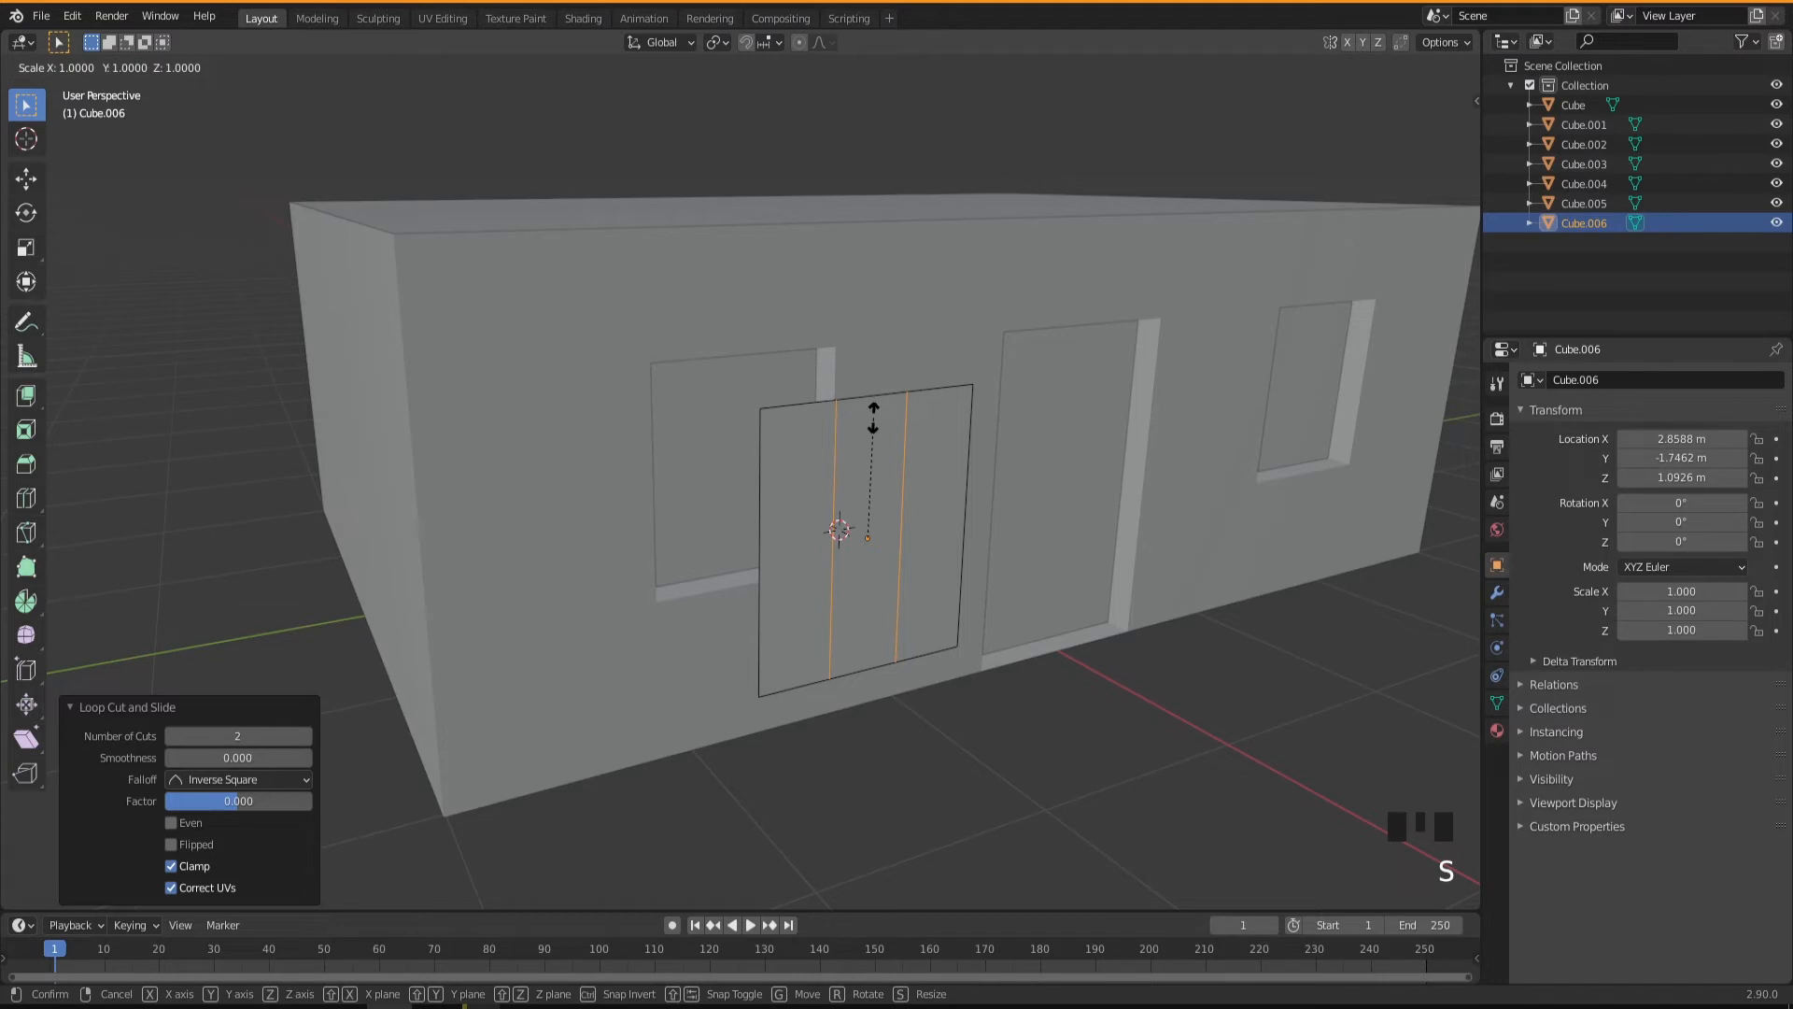
key("y")
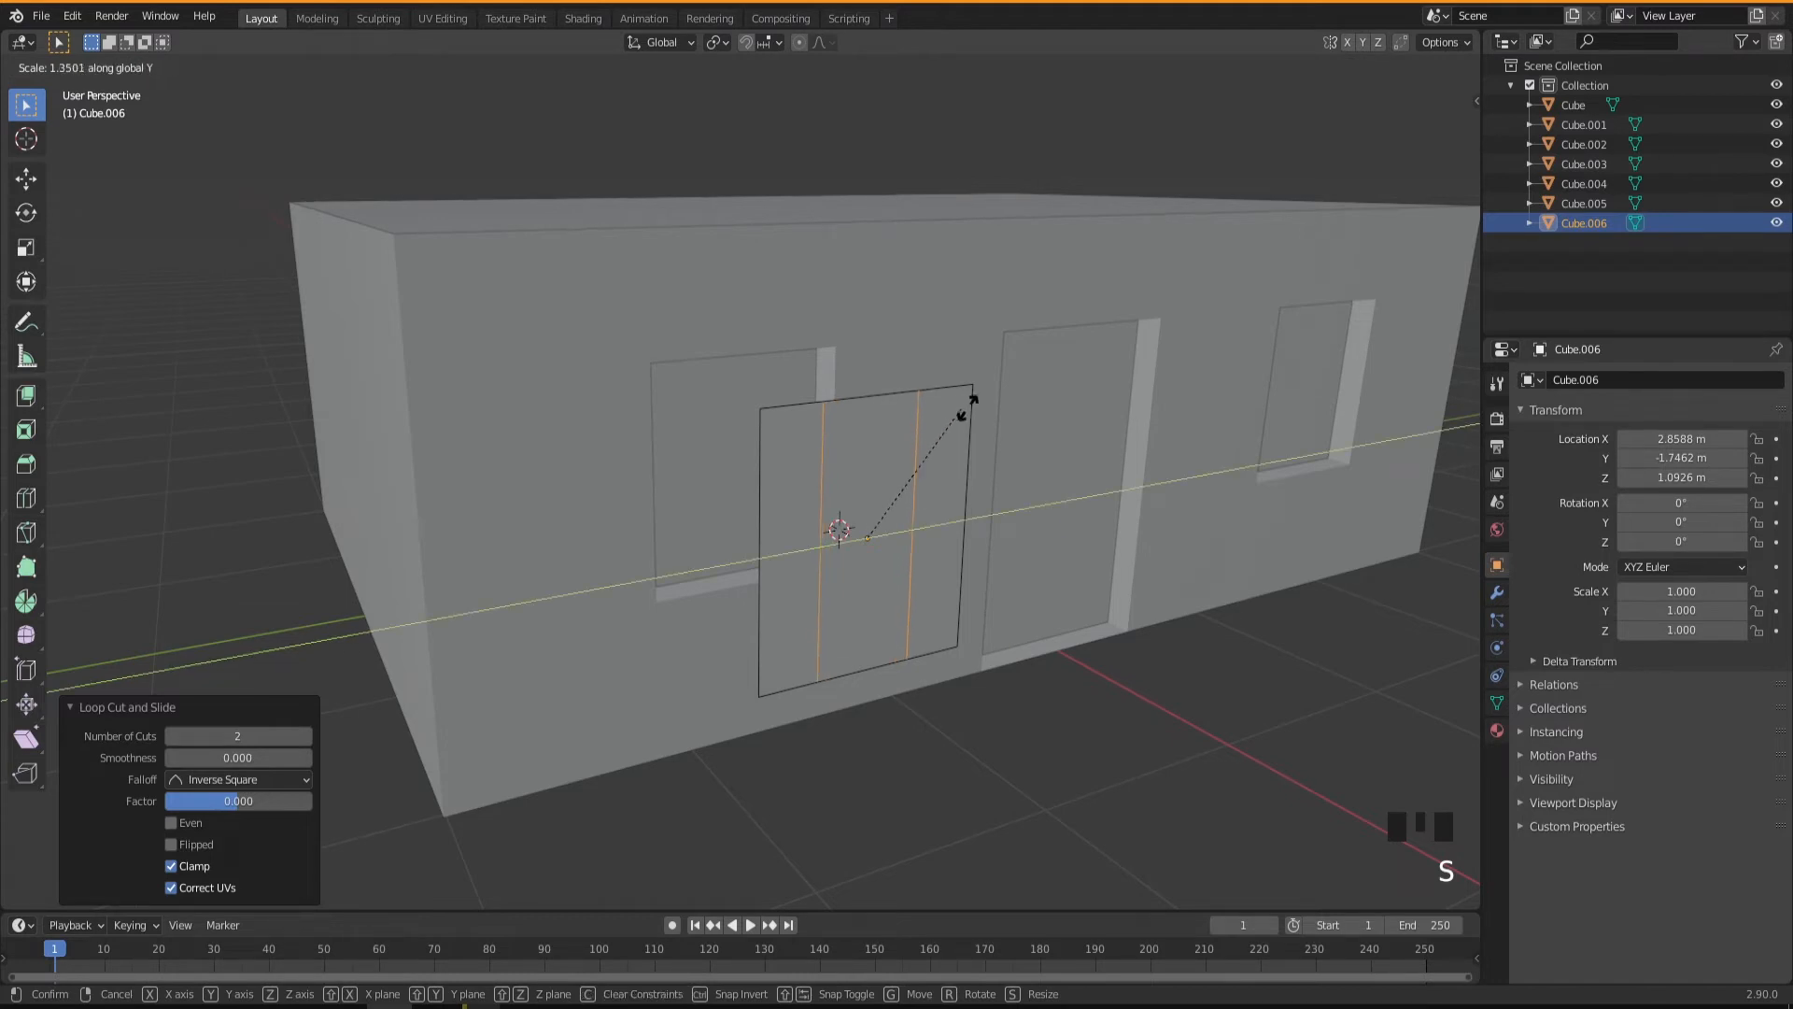
left_click(1119, 407)
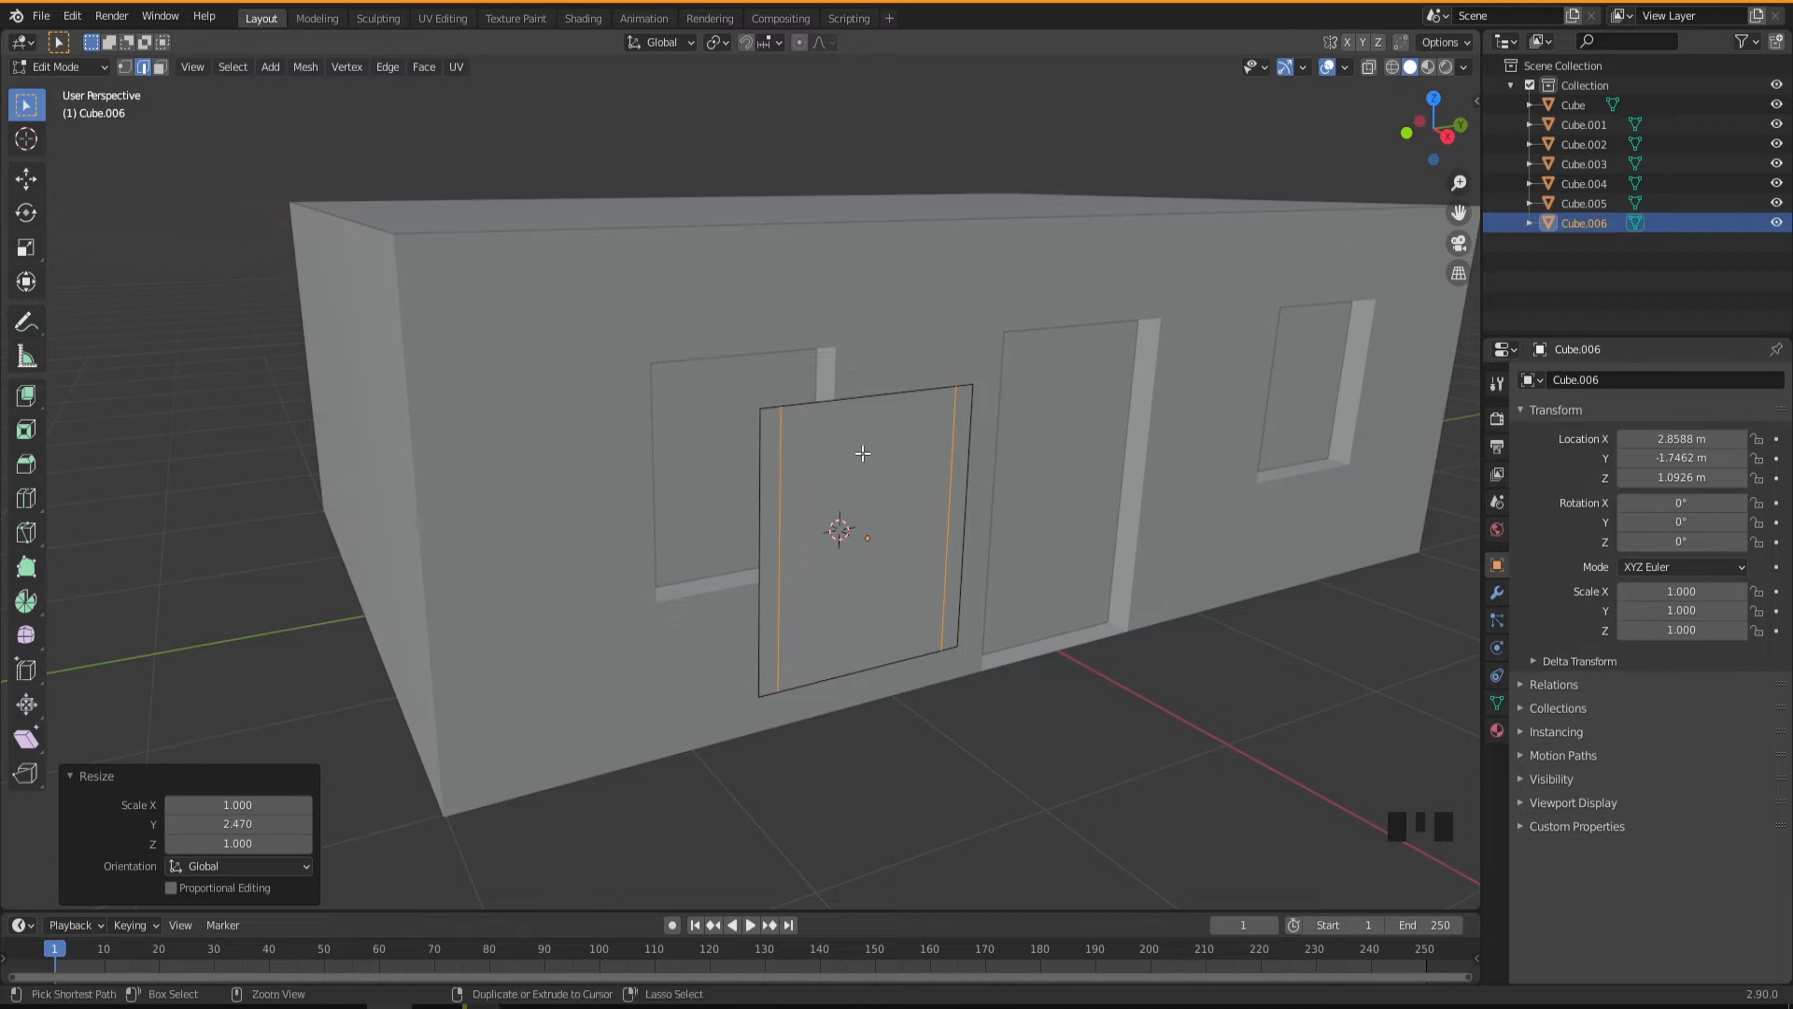
Add two horizontal loop cuts to the window face and spread them toward its upper and lower edges by scaling 2.562 along Z.
key("ctrl+r")
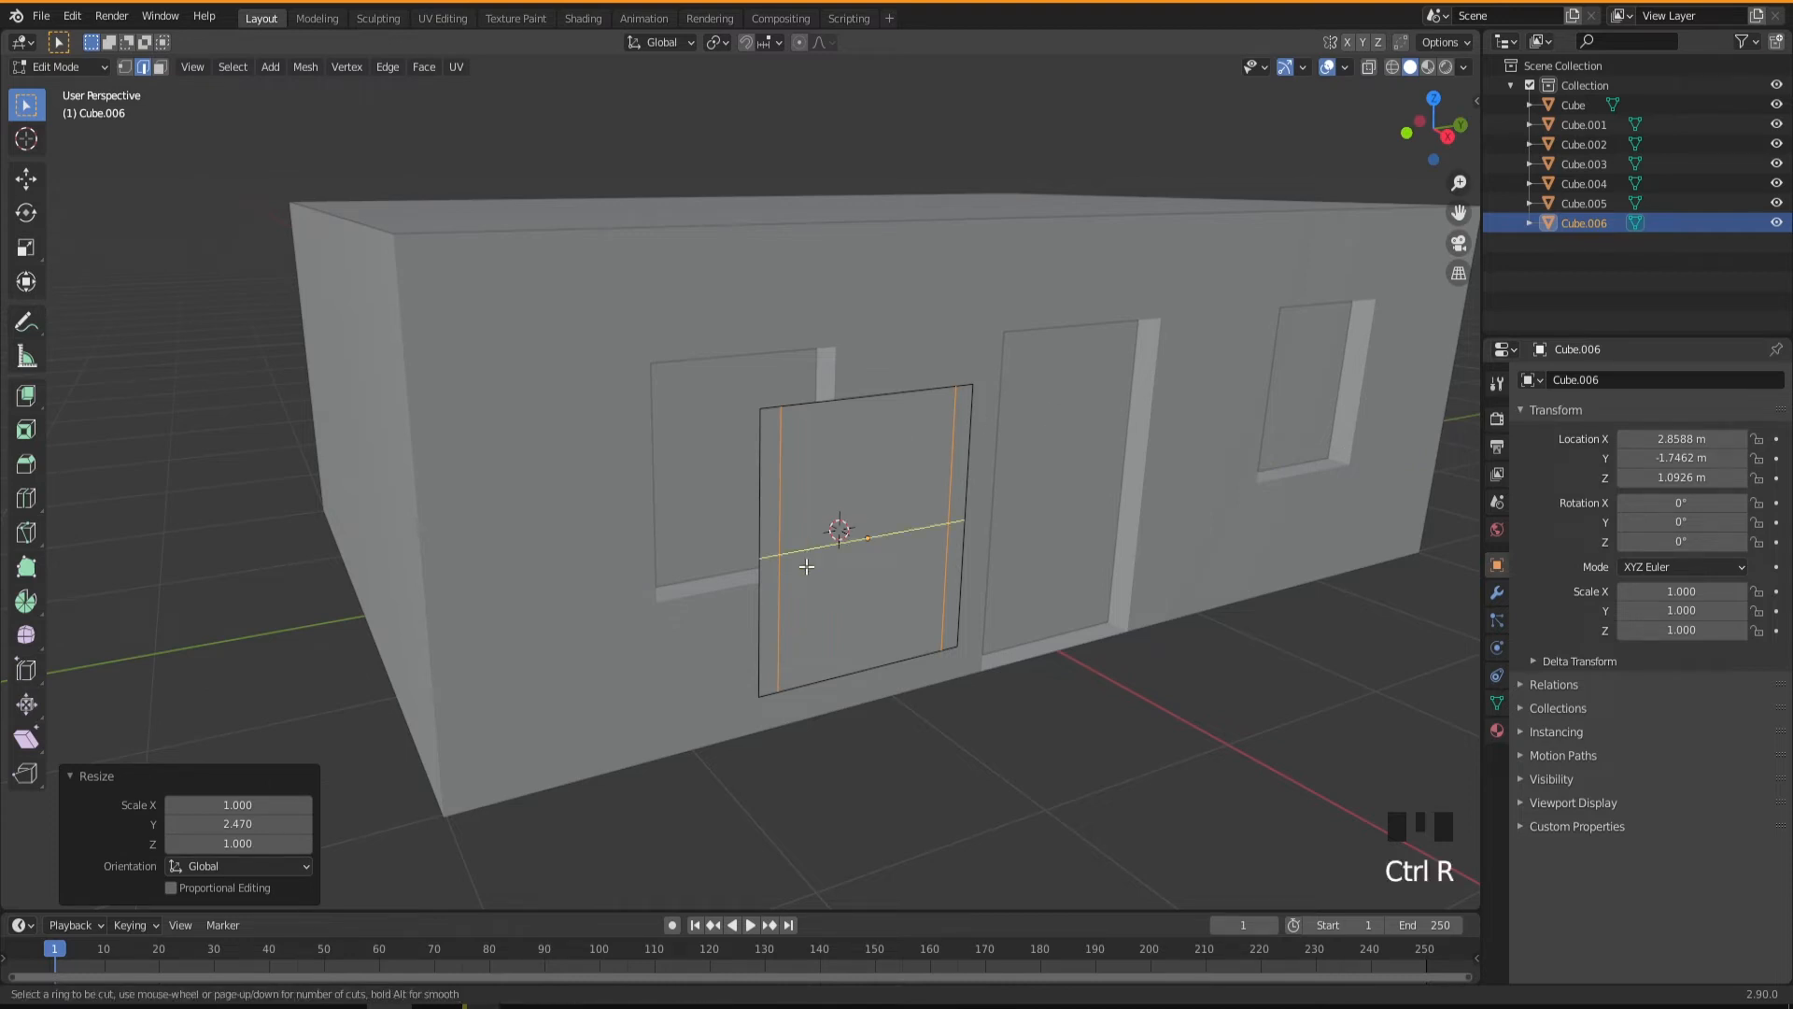
scroll(807, 565, "up", 1)
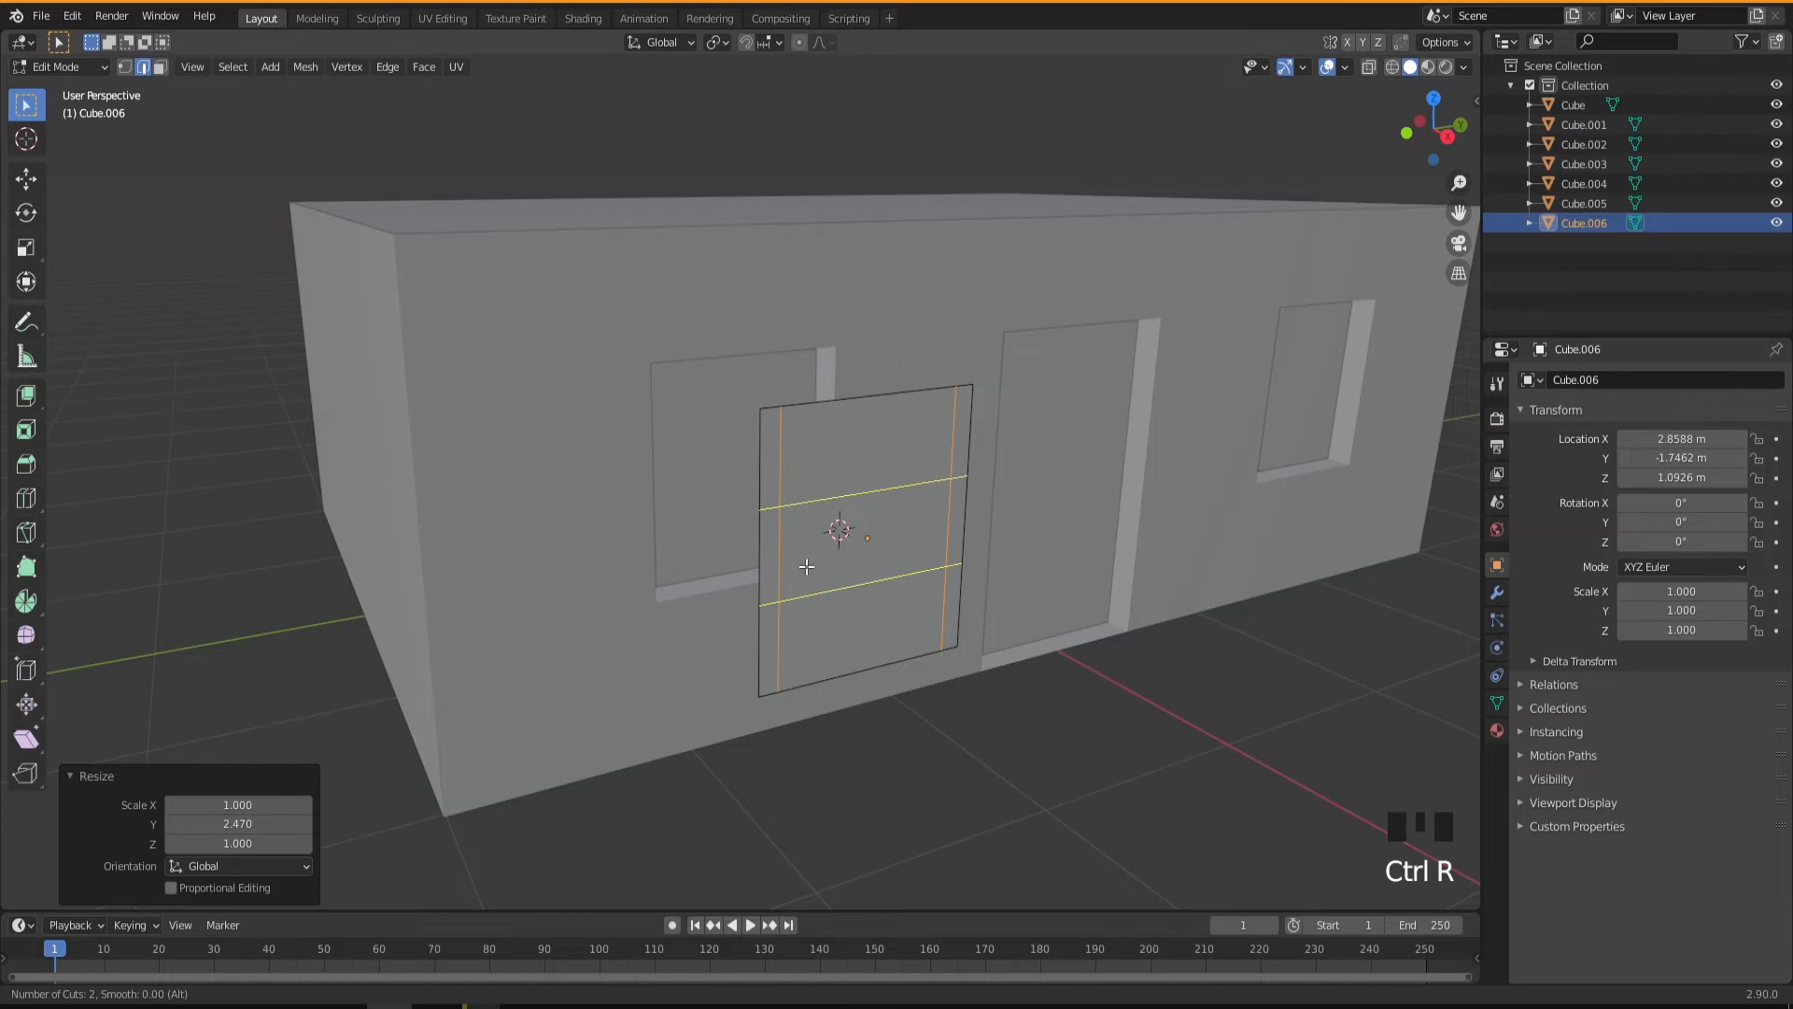
left_click(807, 566)
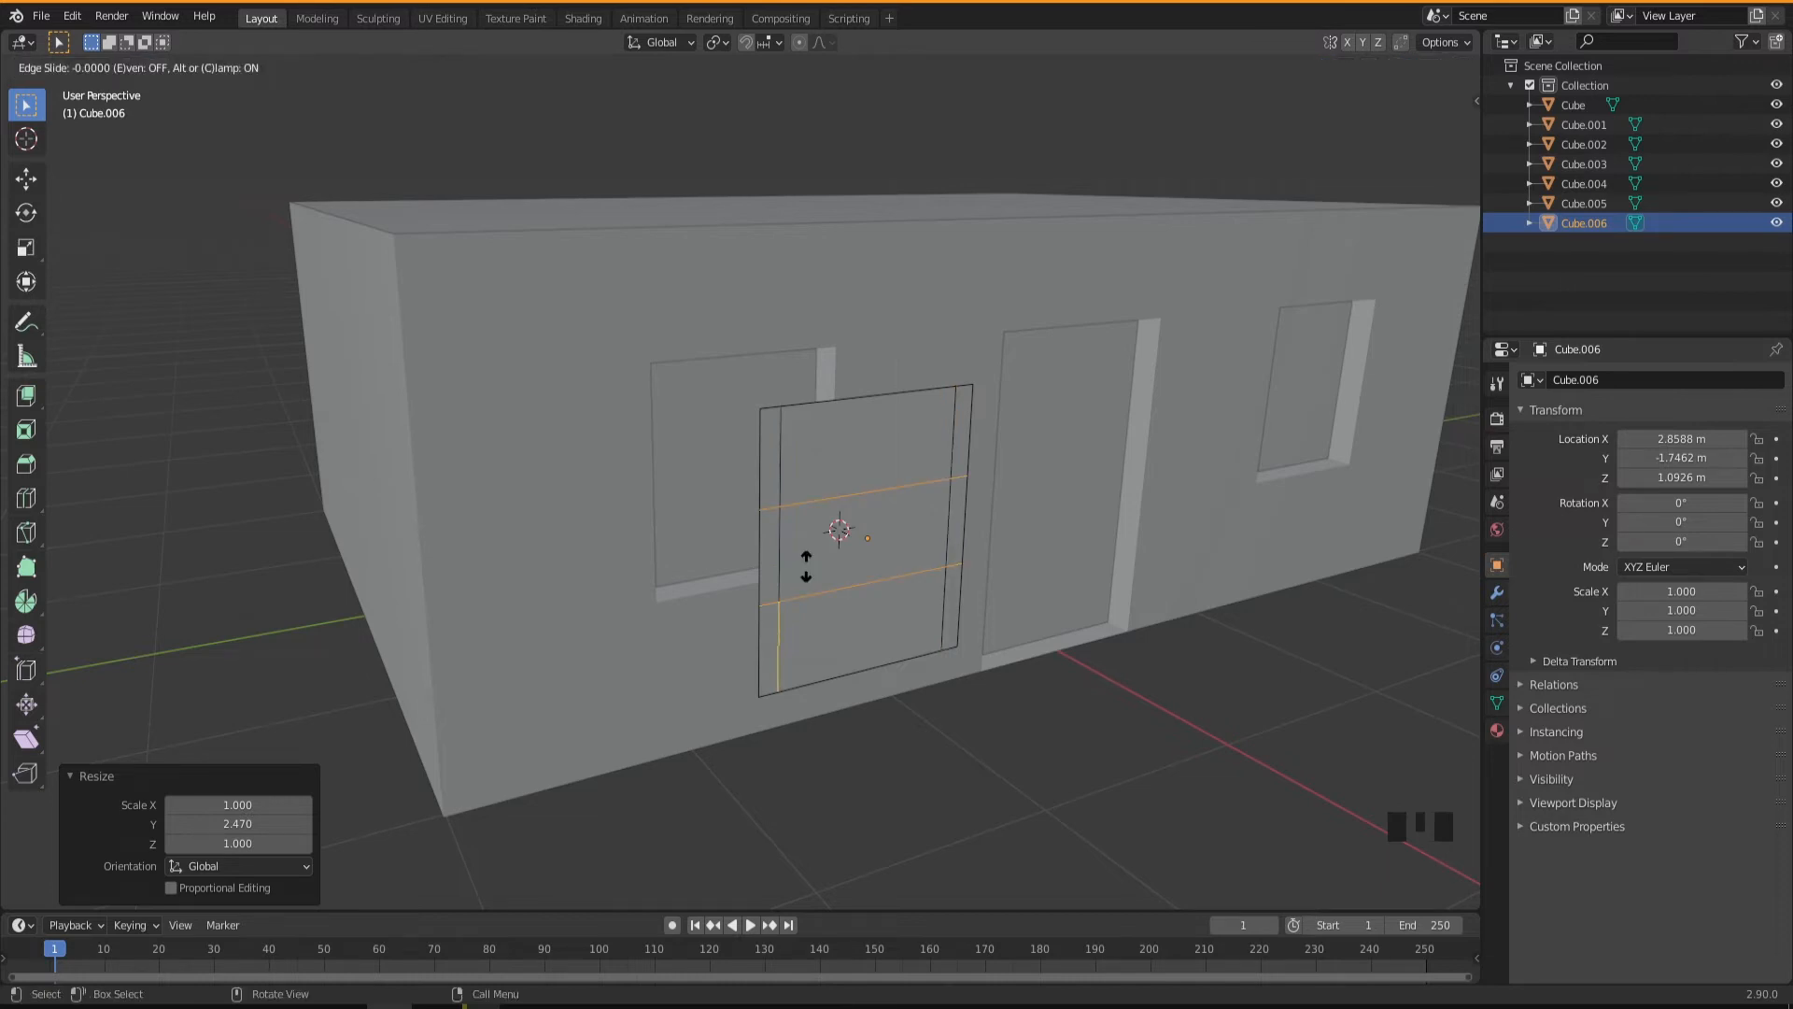
right_click(807, 566)
key("s")
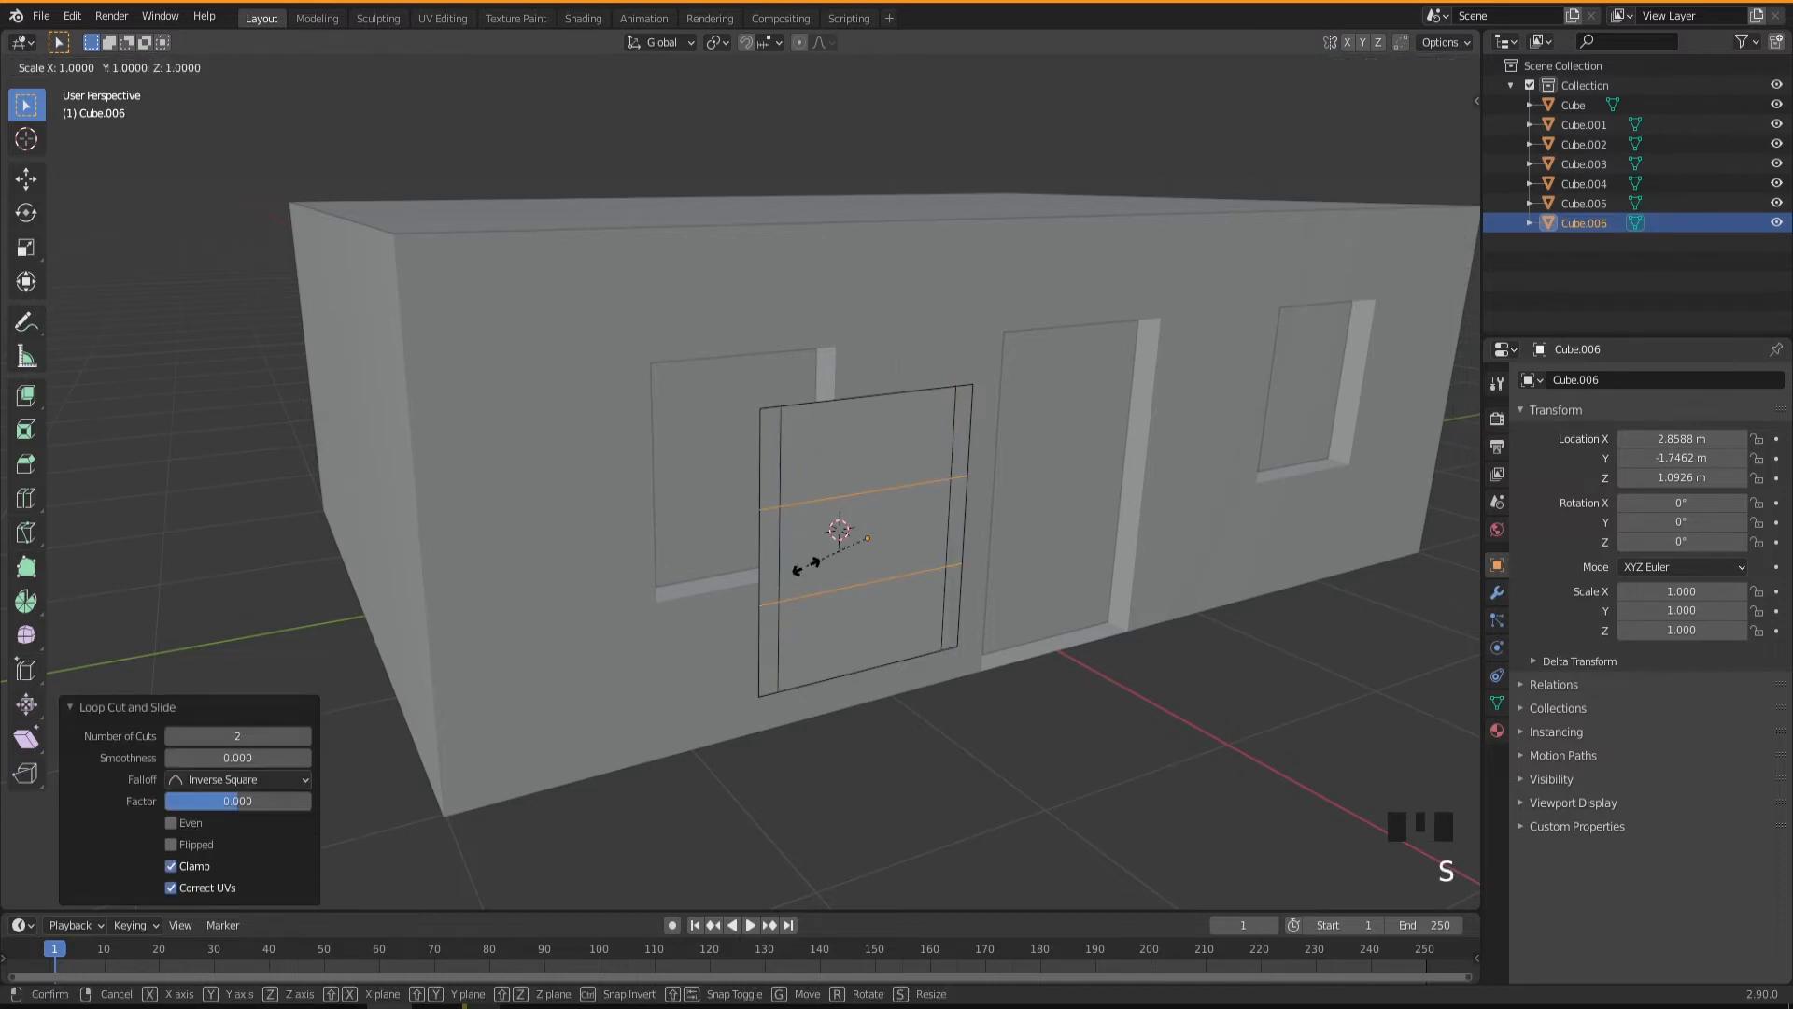
key("z")
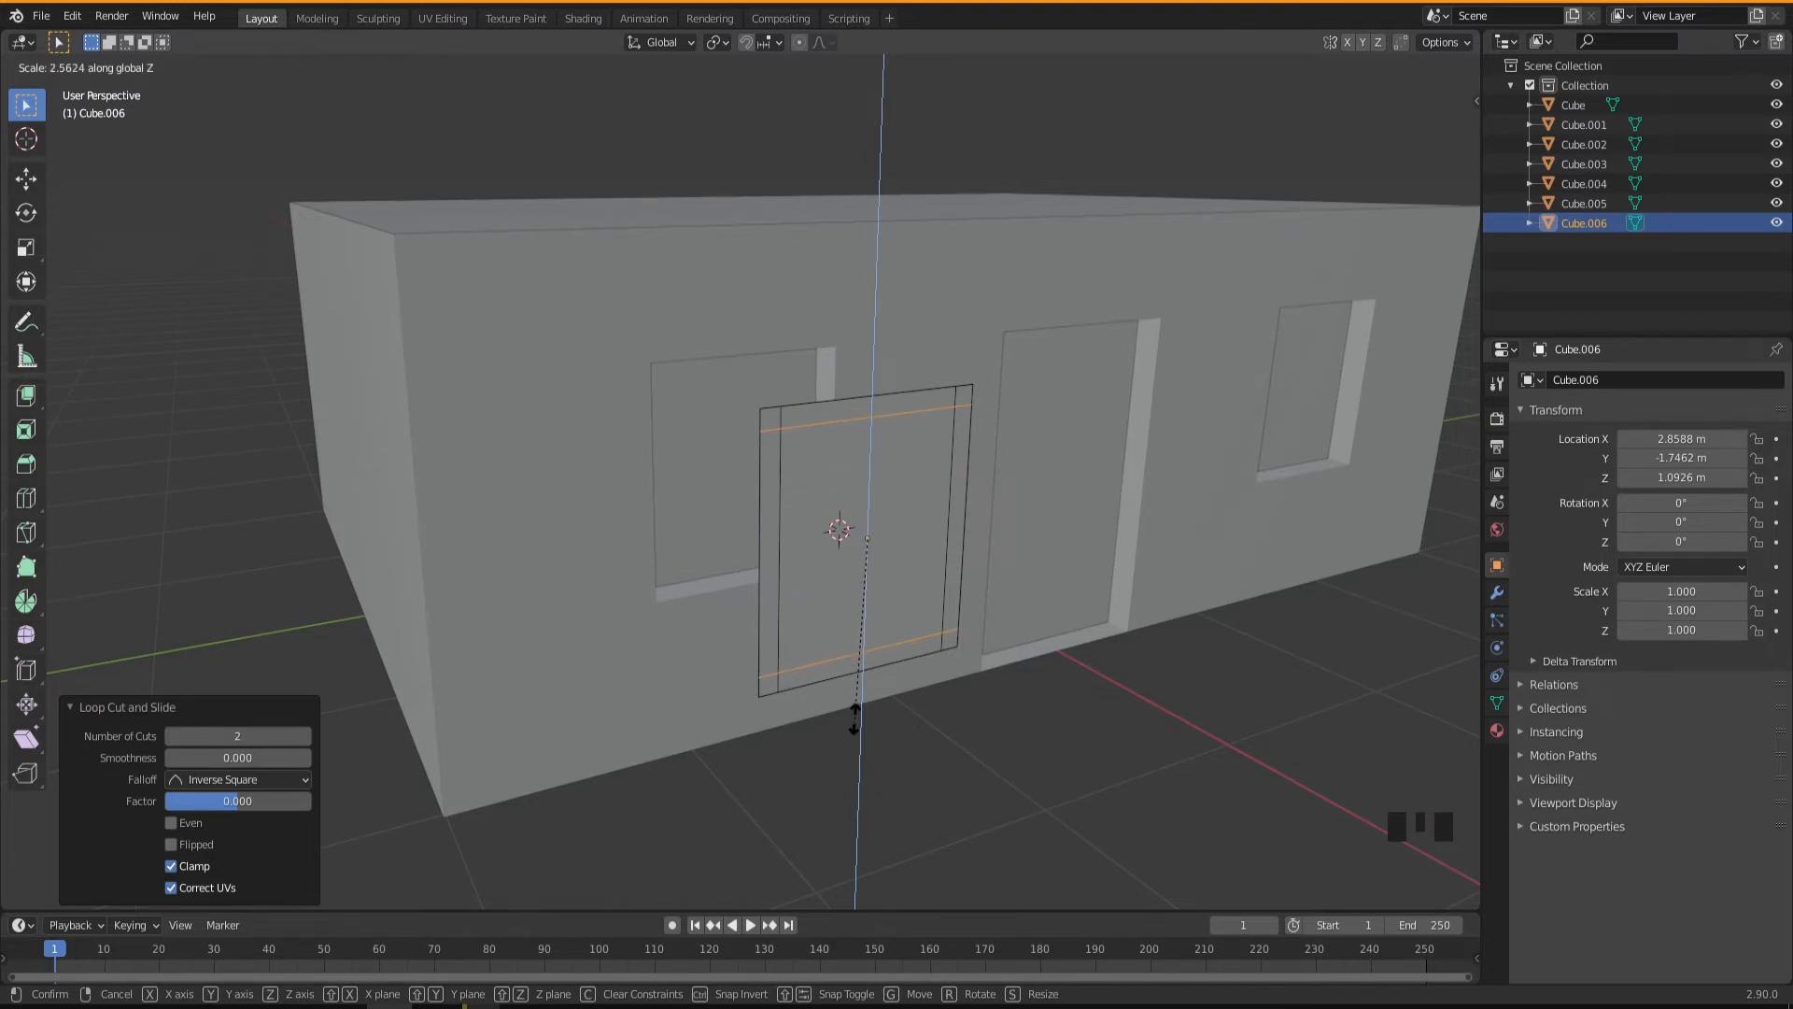
left_click(853, 717)
Add two vertical loop cuts through the window's middle section and bring them together by scaling 0.294 along Y to outline a centre bar.
middle_click_drag(795, 585, 878, 543)
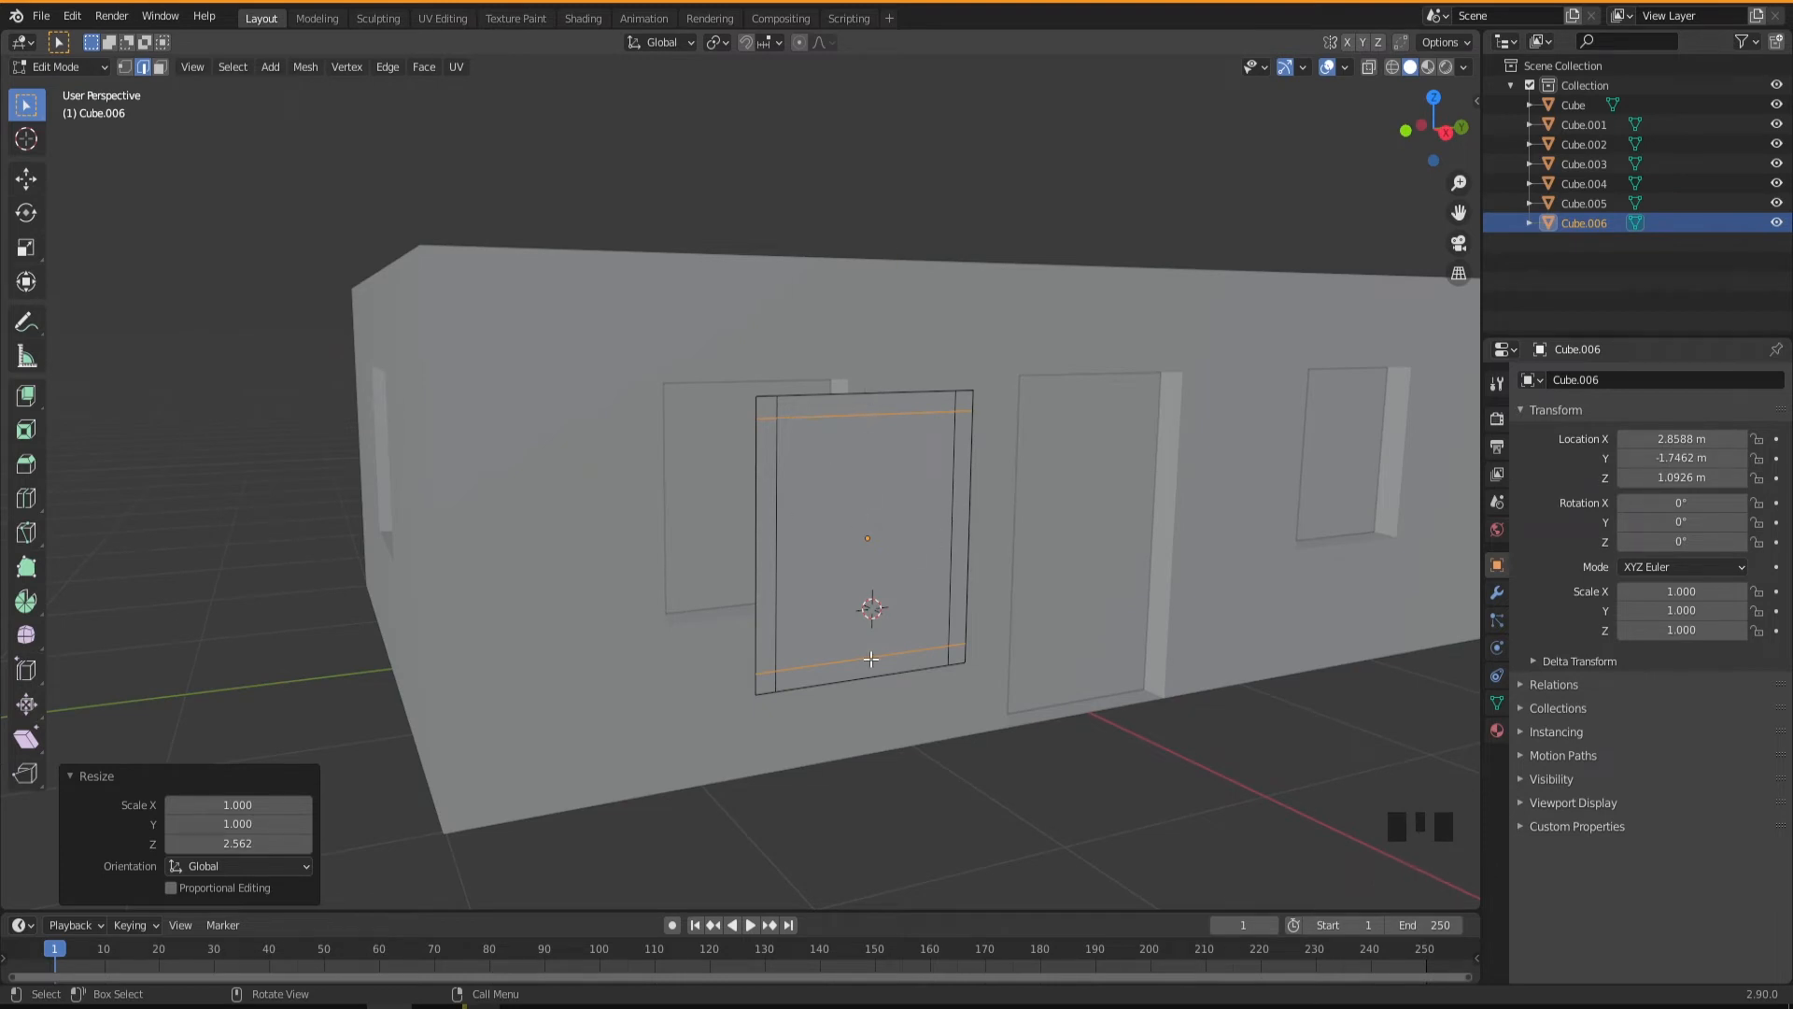
key("ctrl")
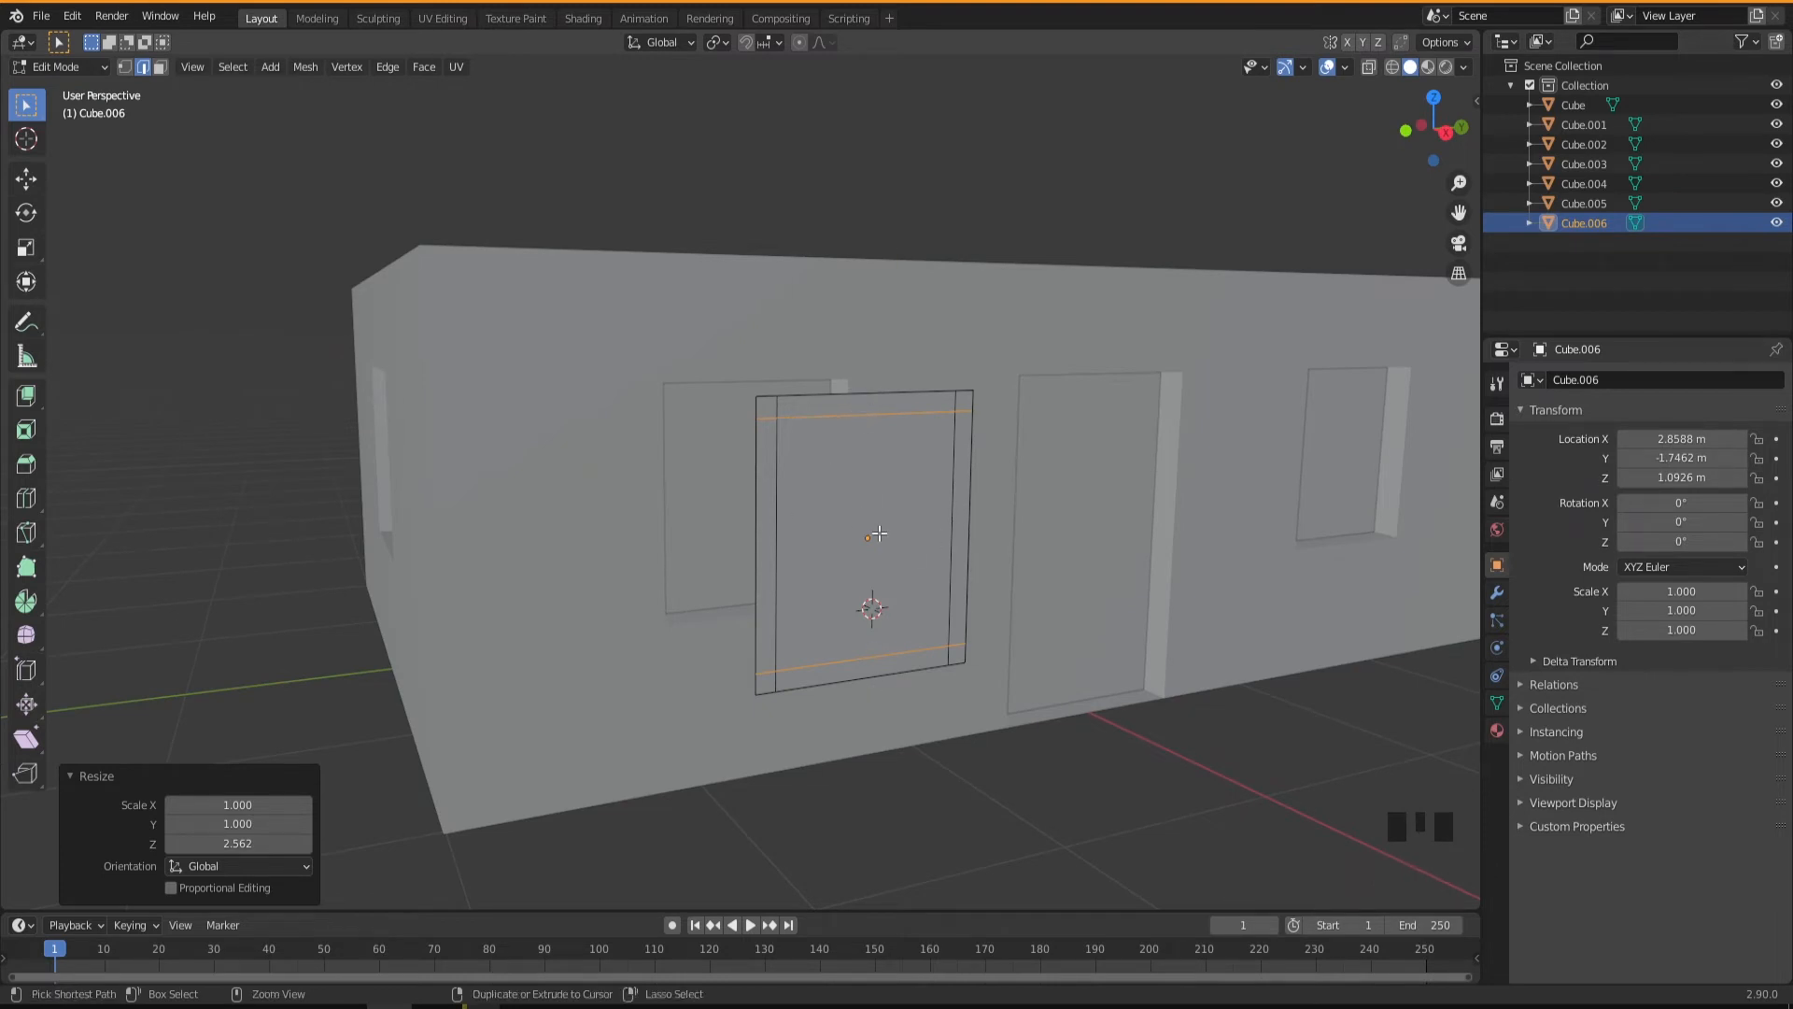
key("ctrl+r")
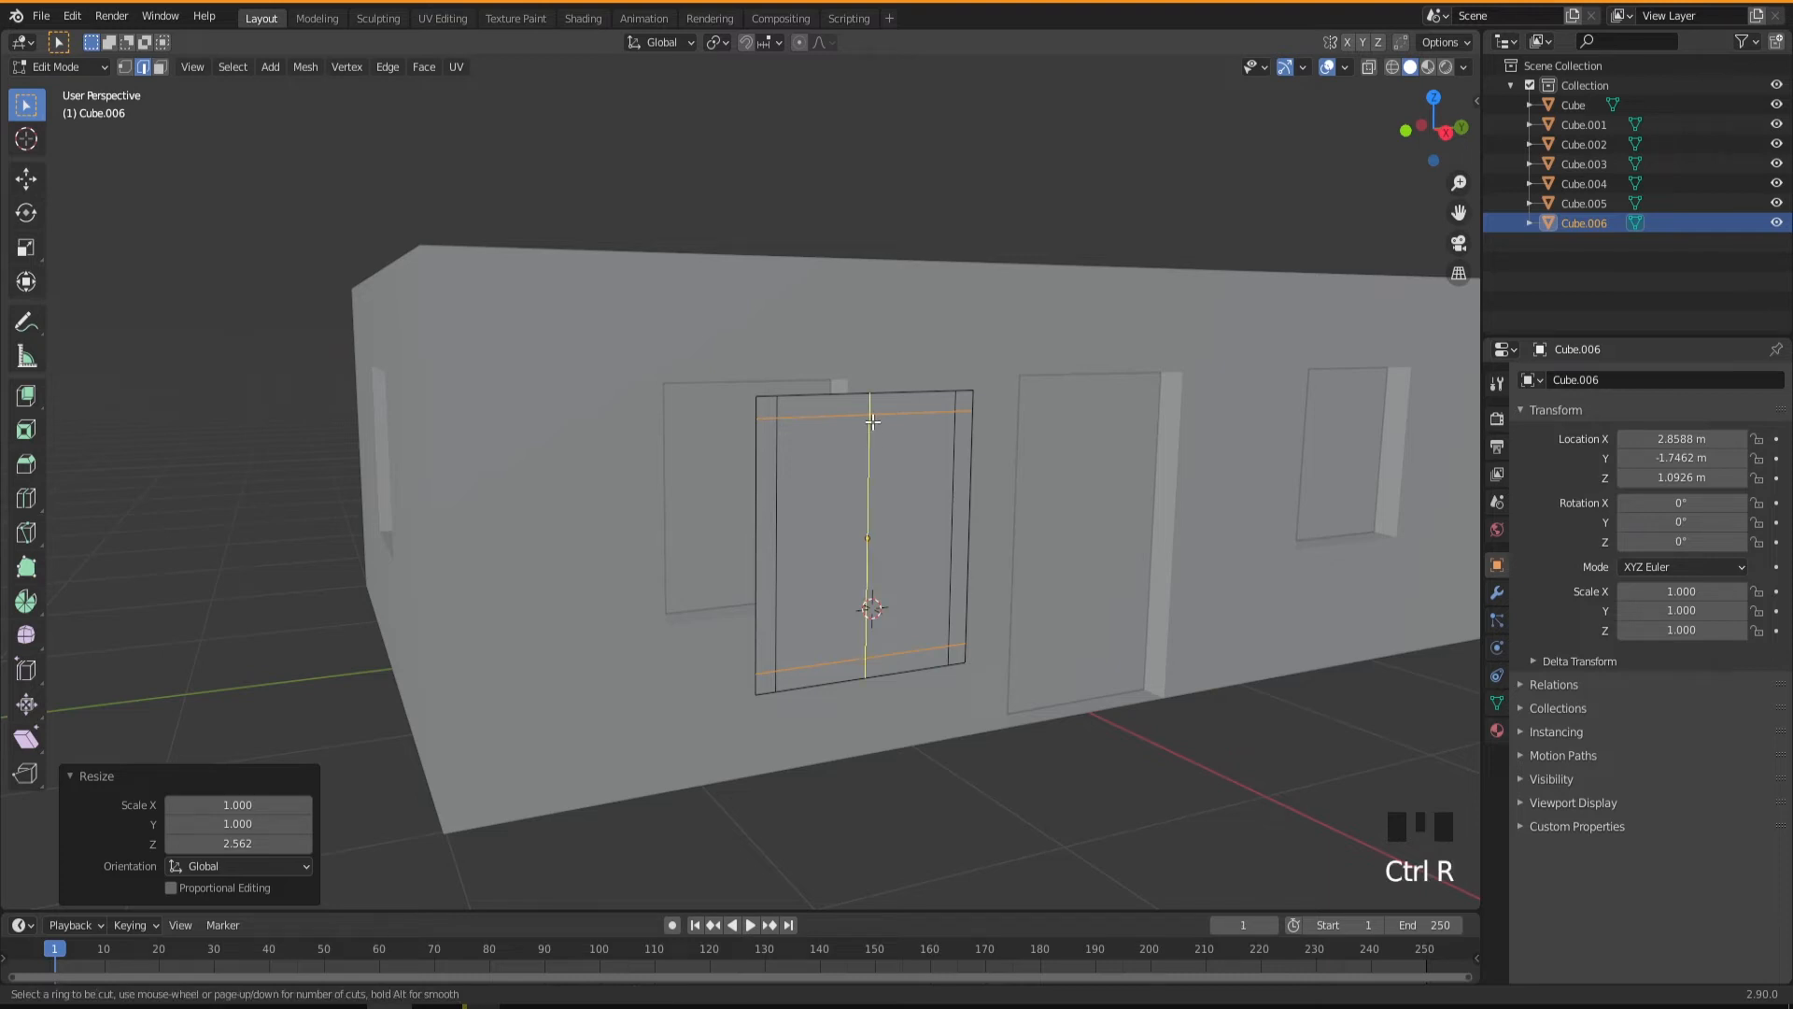
scroll(872, 422, "up", 1)
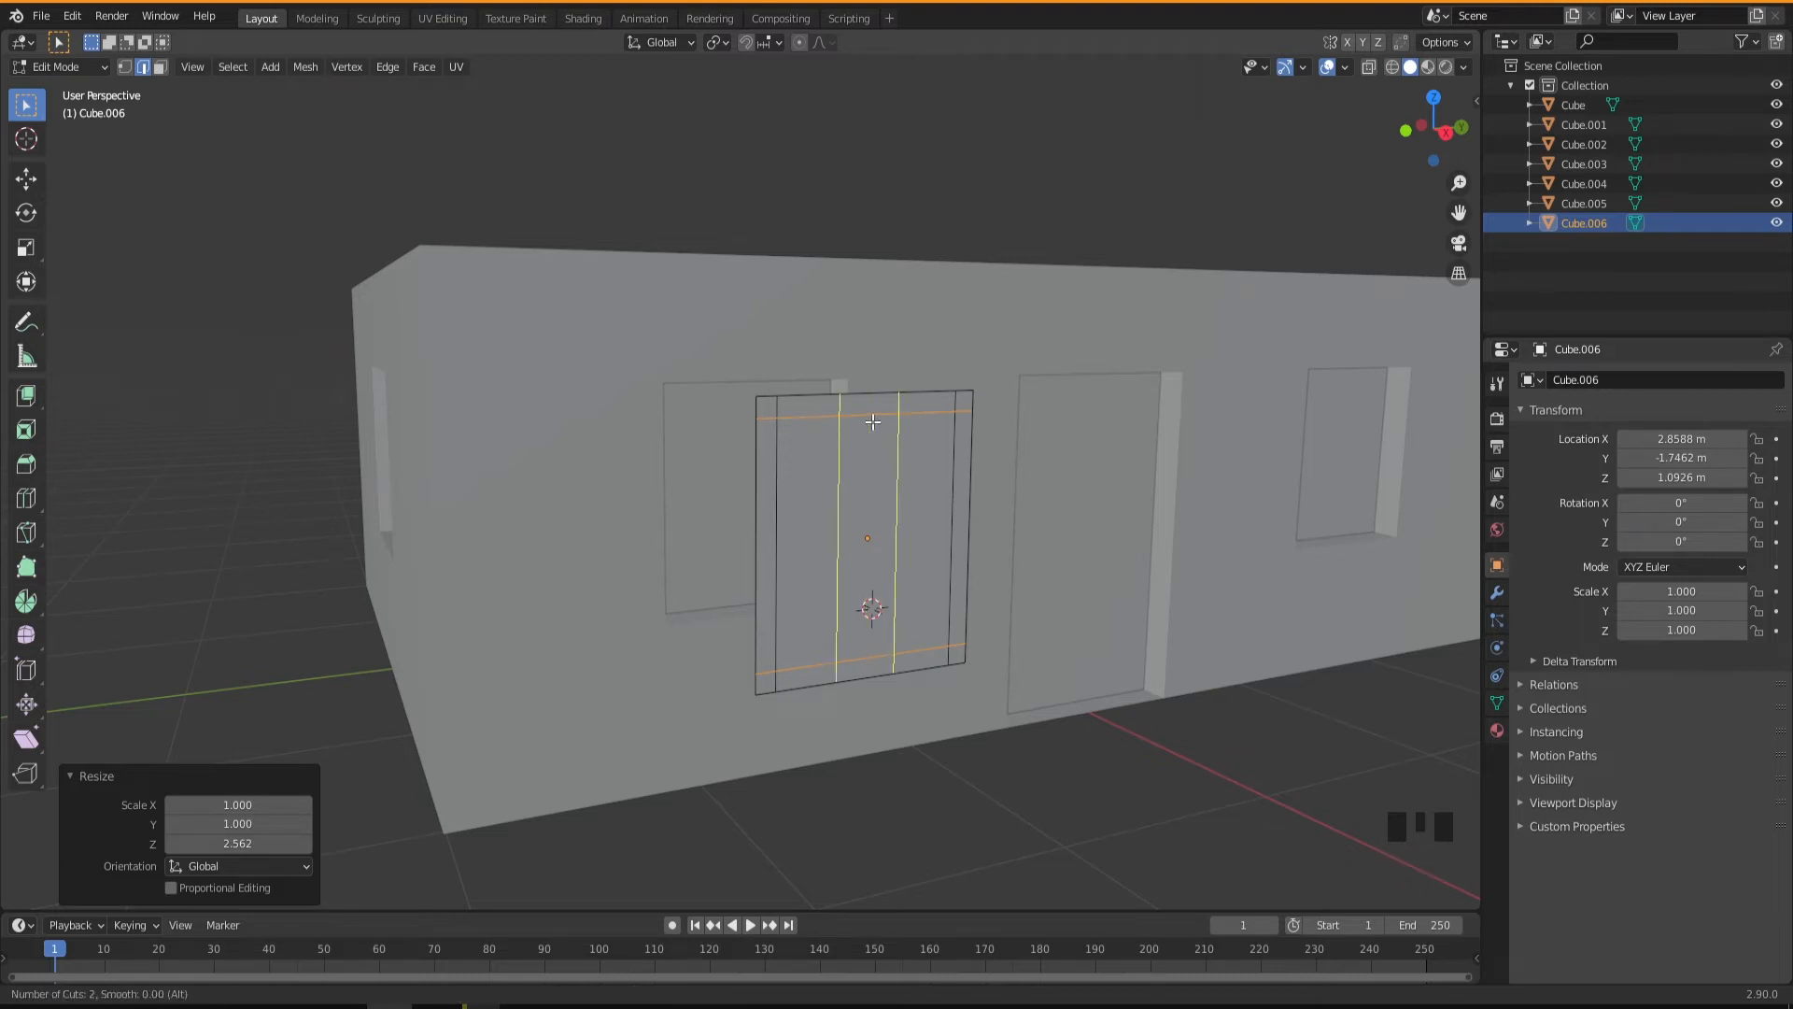
left_click(872, 422)
right_click(872, 422)
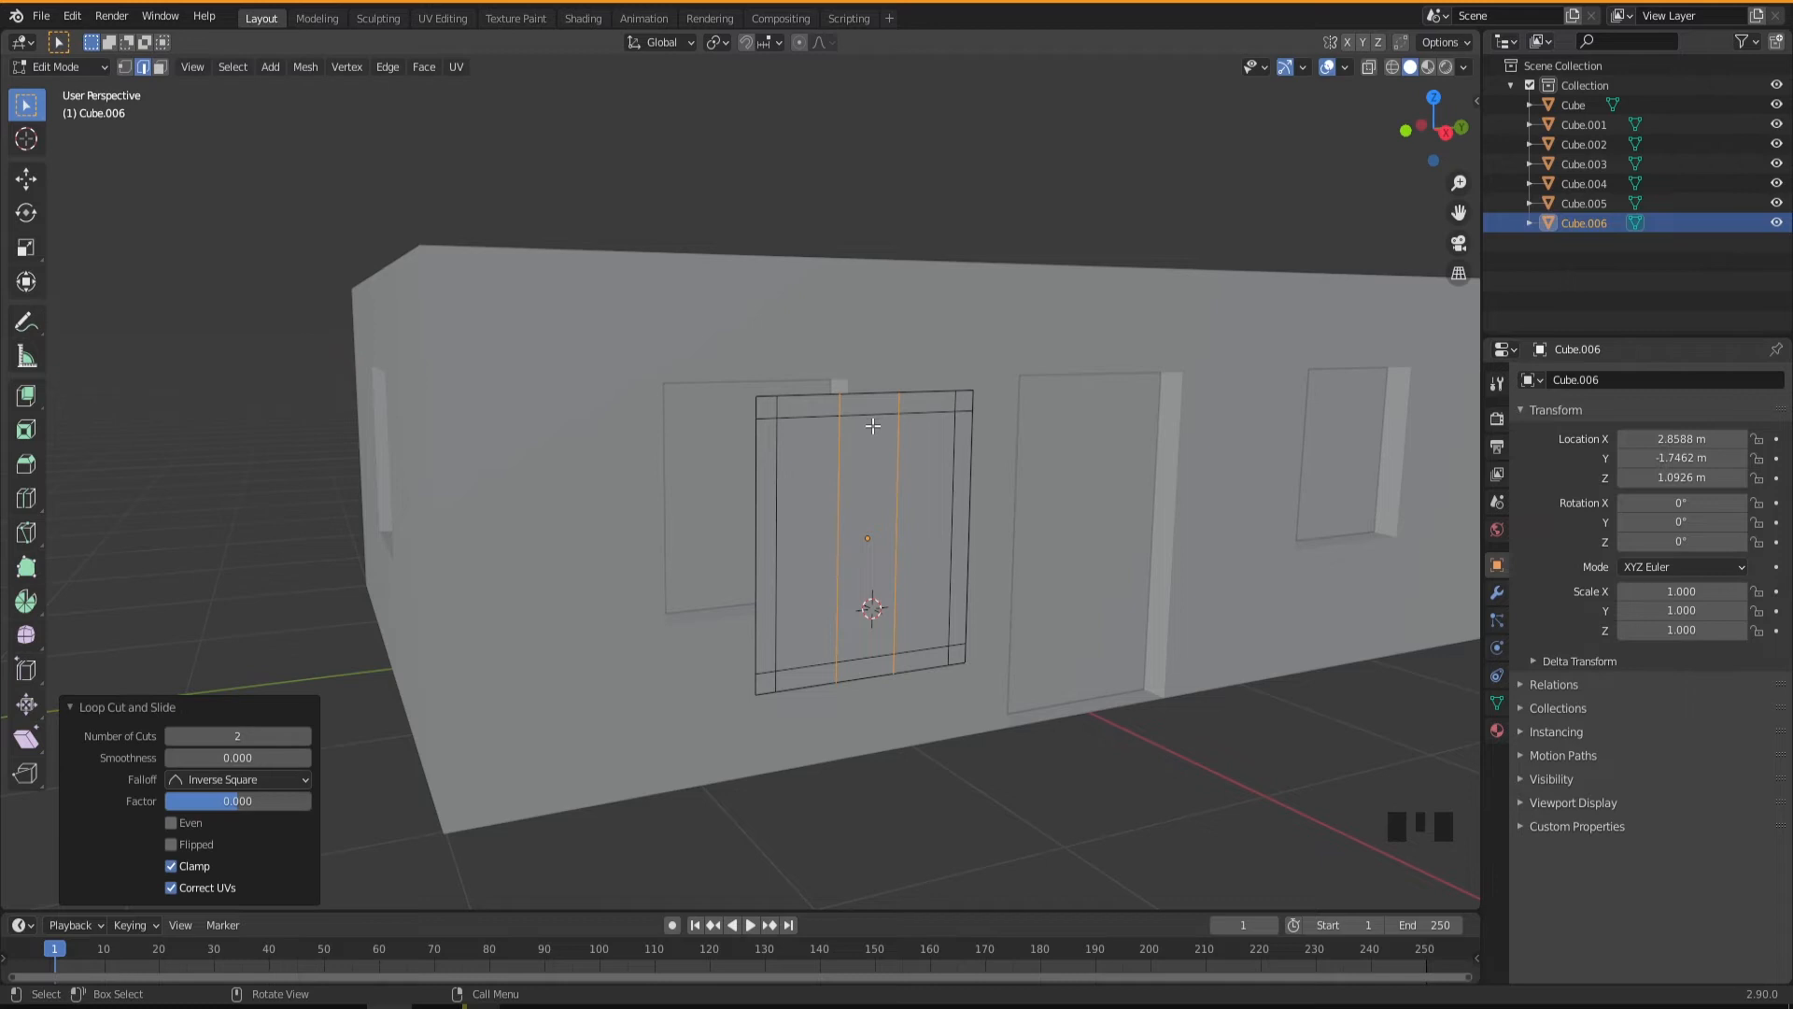
key("s")
key("y")
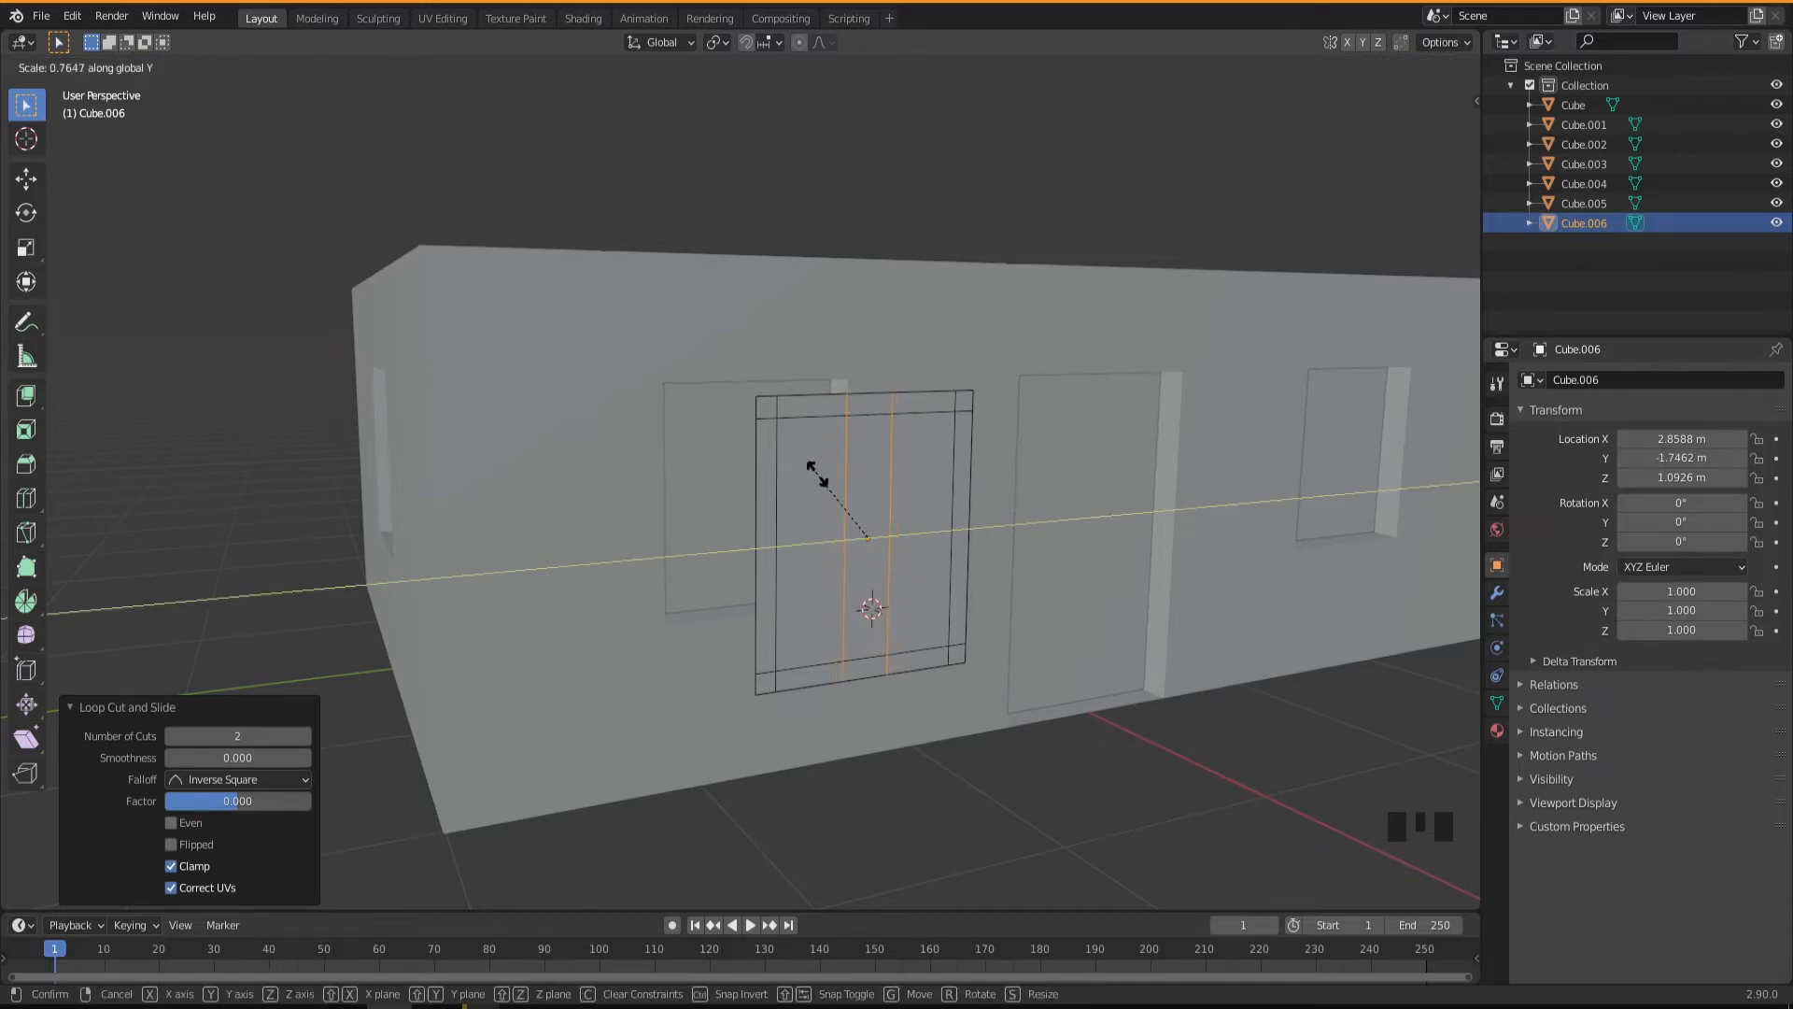
left_click(849, 514)
Add two horizontal loop cuts across the window face and spread them slightly apart by scaling 1.167 along Z.
middle_click_drag(869, 574, 887, 590)
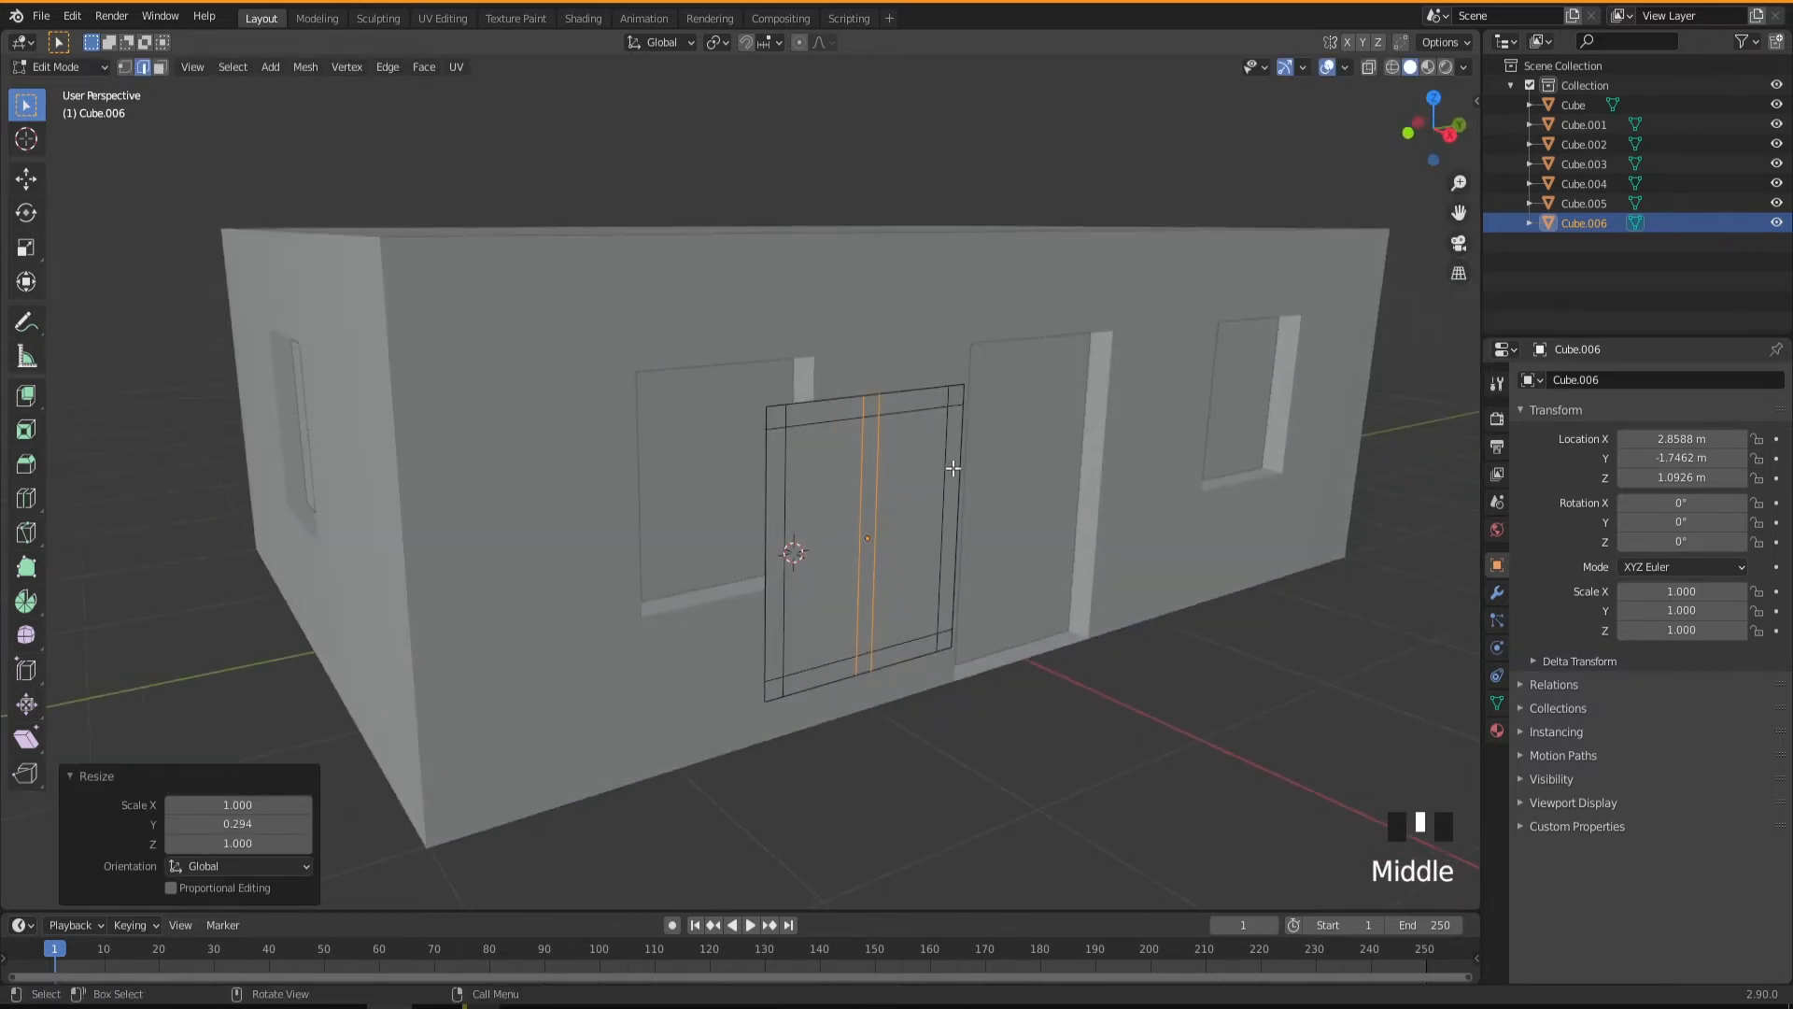
key("ctrl+r")
scroll(817, 544, "up", 1)
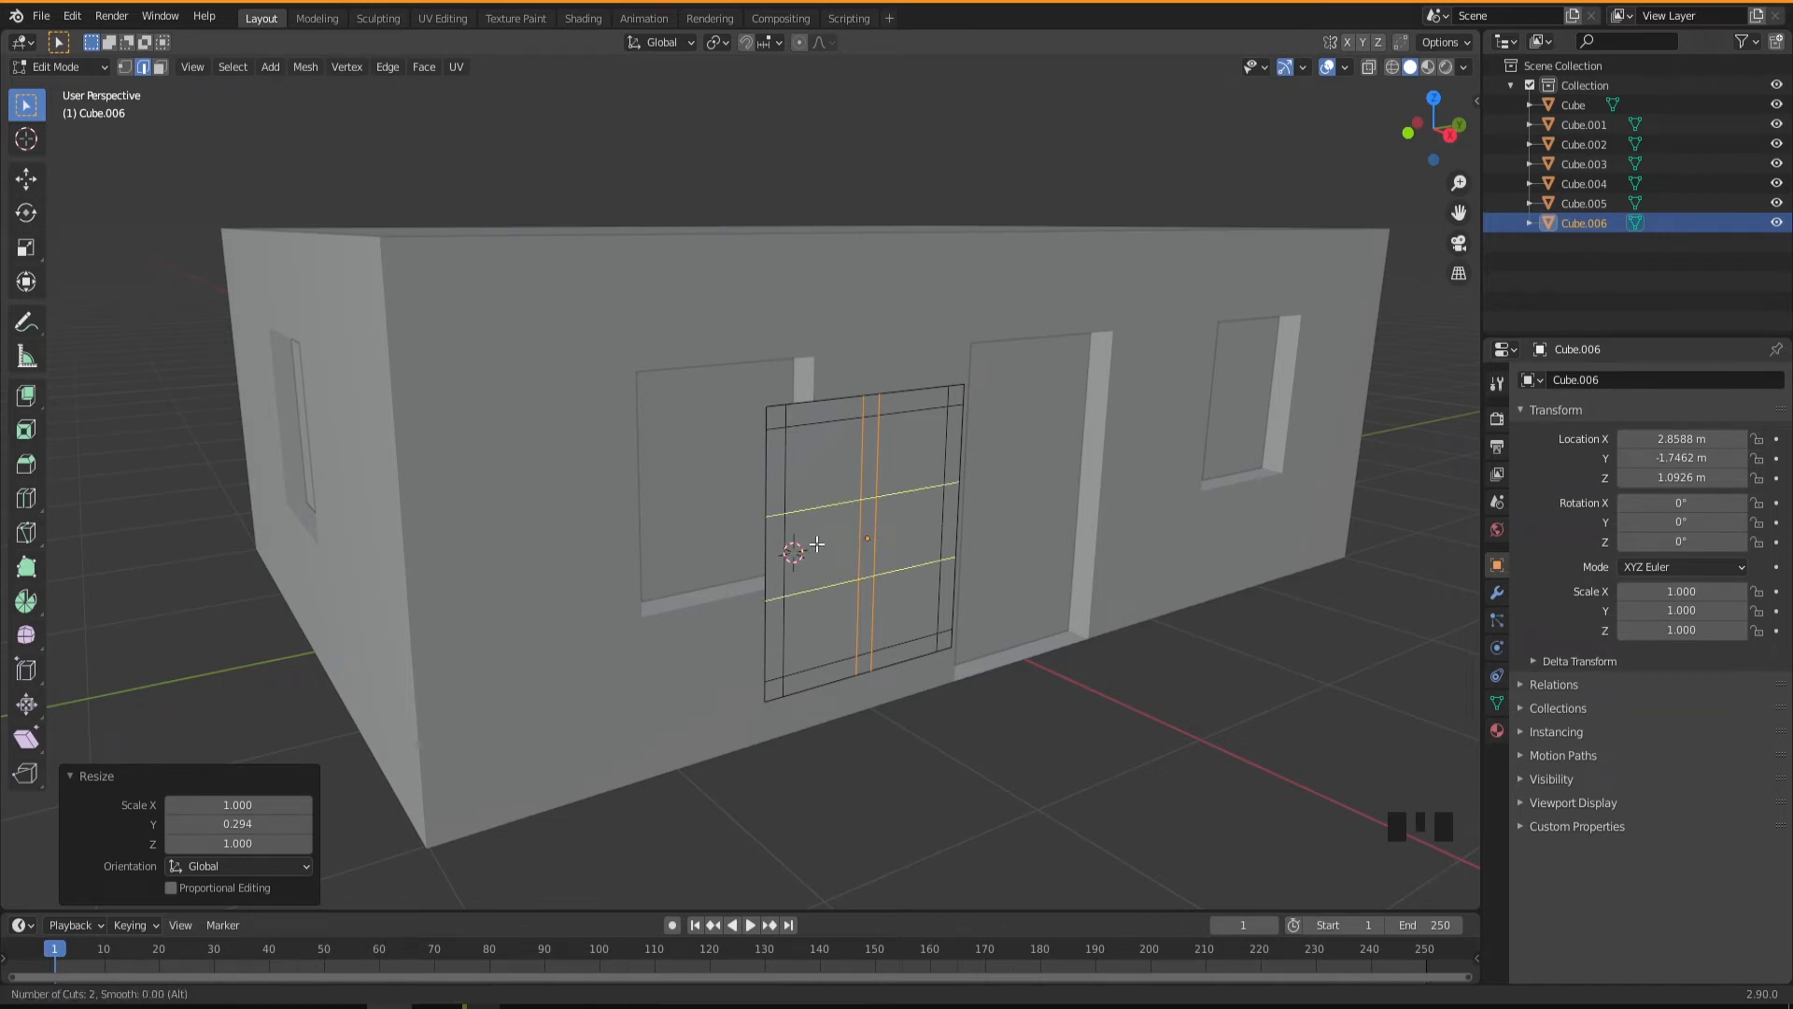
left_click(817, 543)
right_click(817, 544)
middle_click_drag(817, 548, 764, 533)
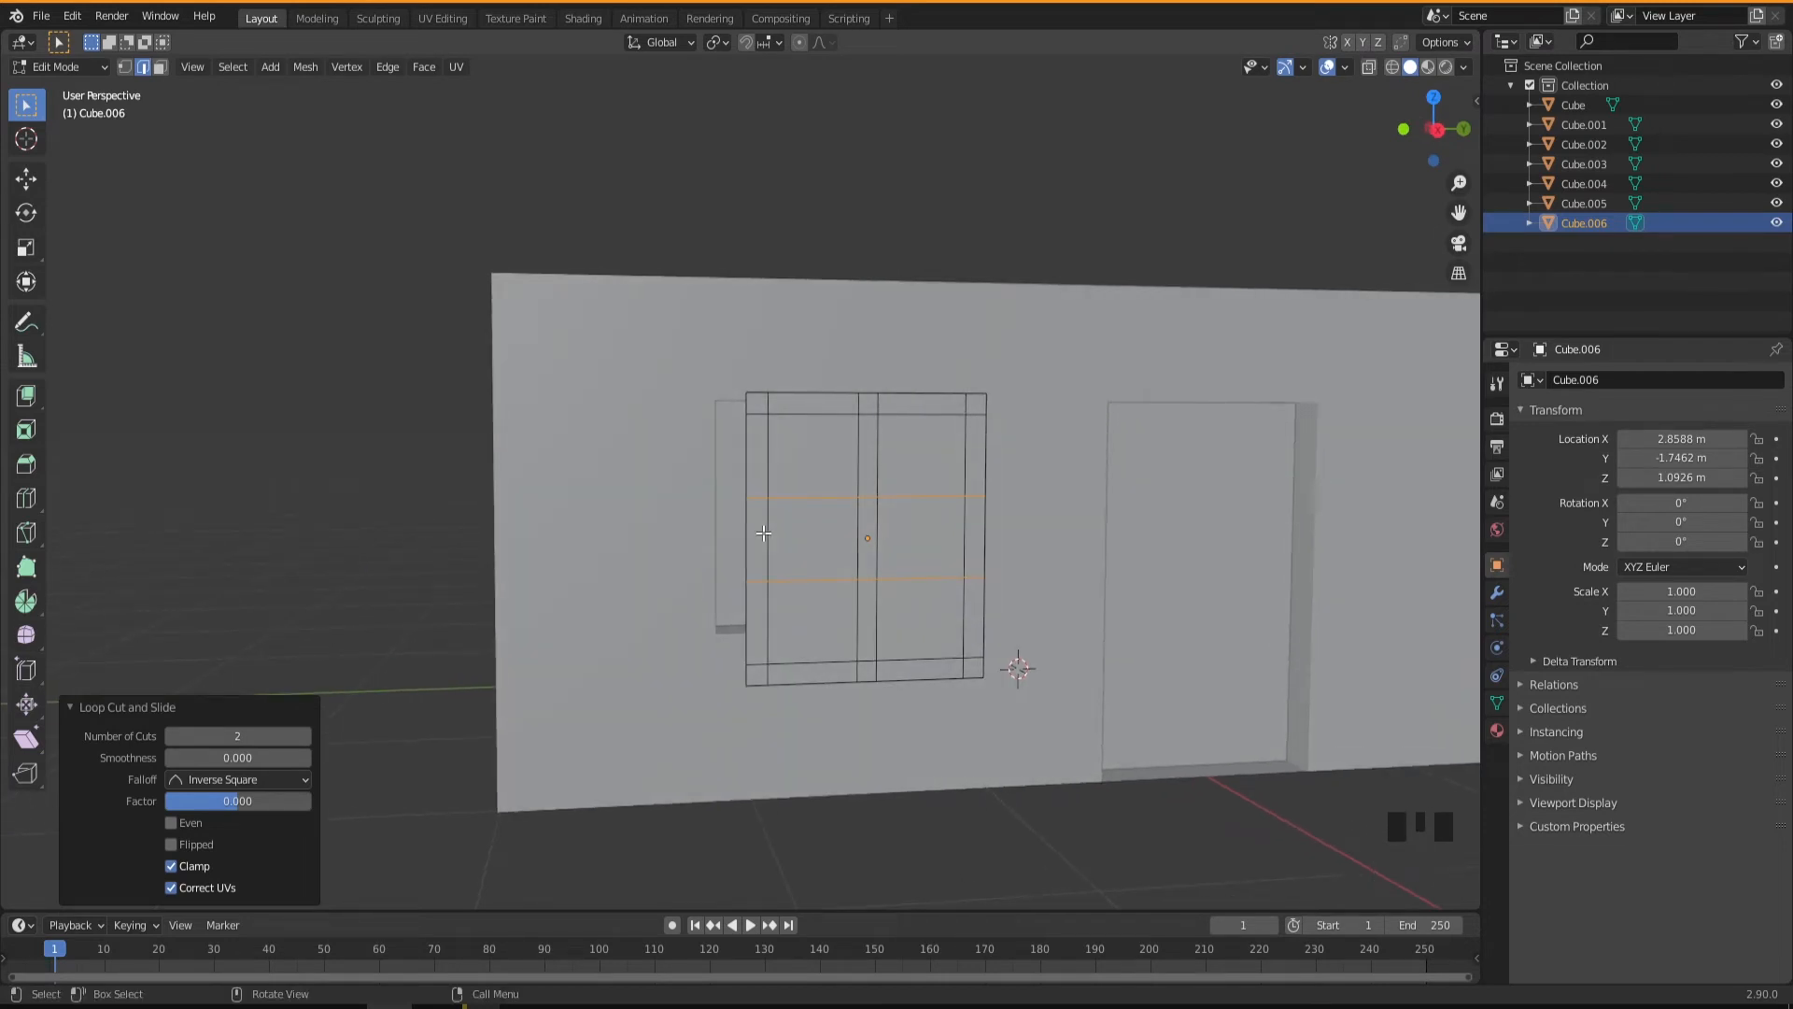
middle_click_drag(782, 545, 814, 568)
key("s")
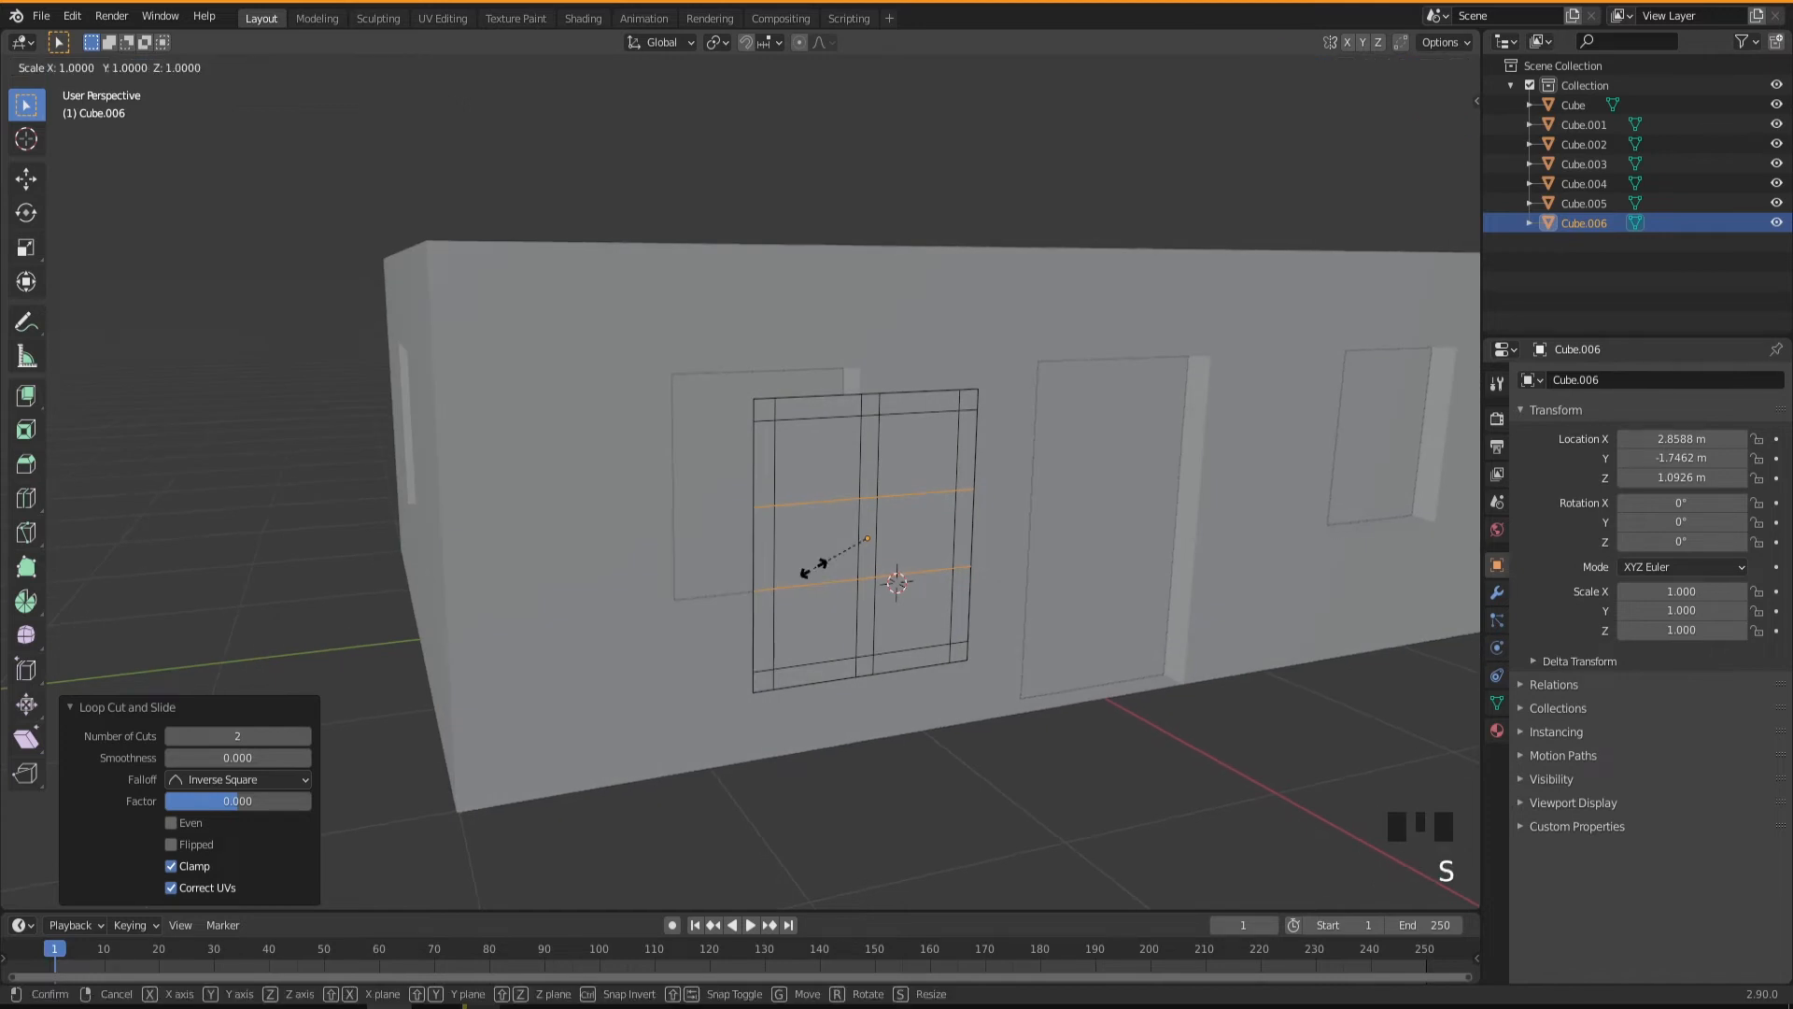
key("z")
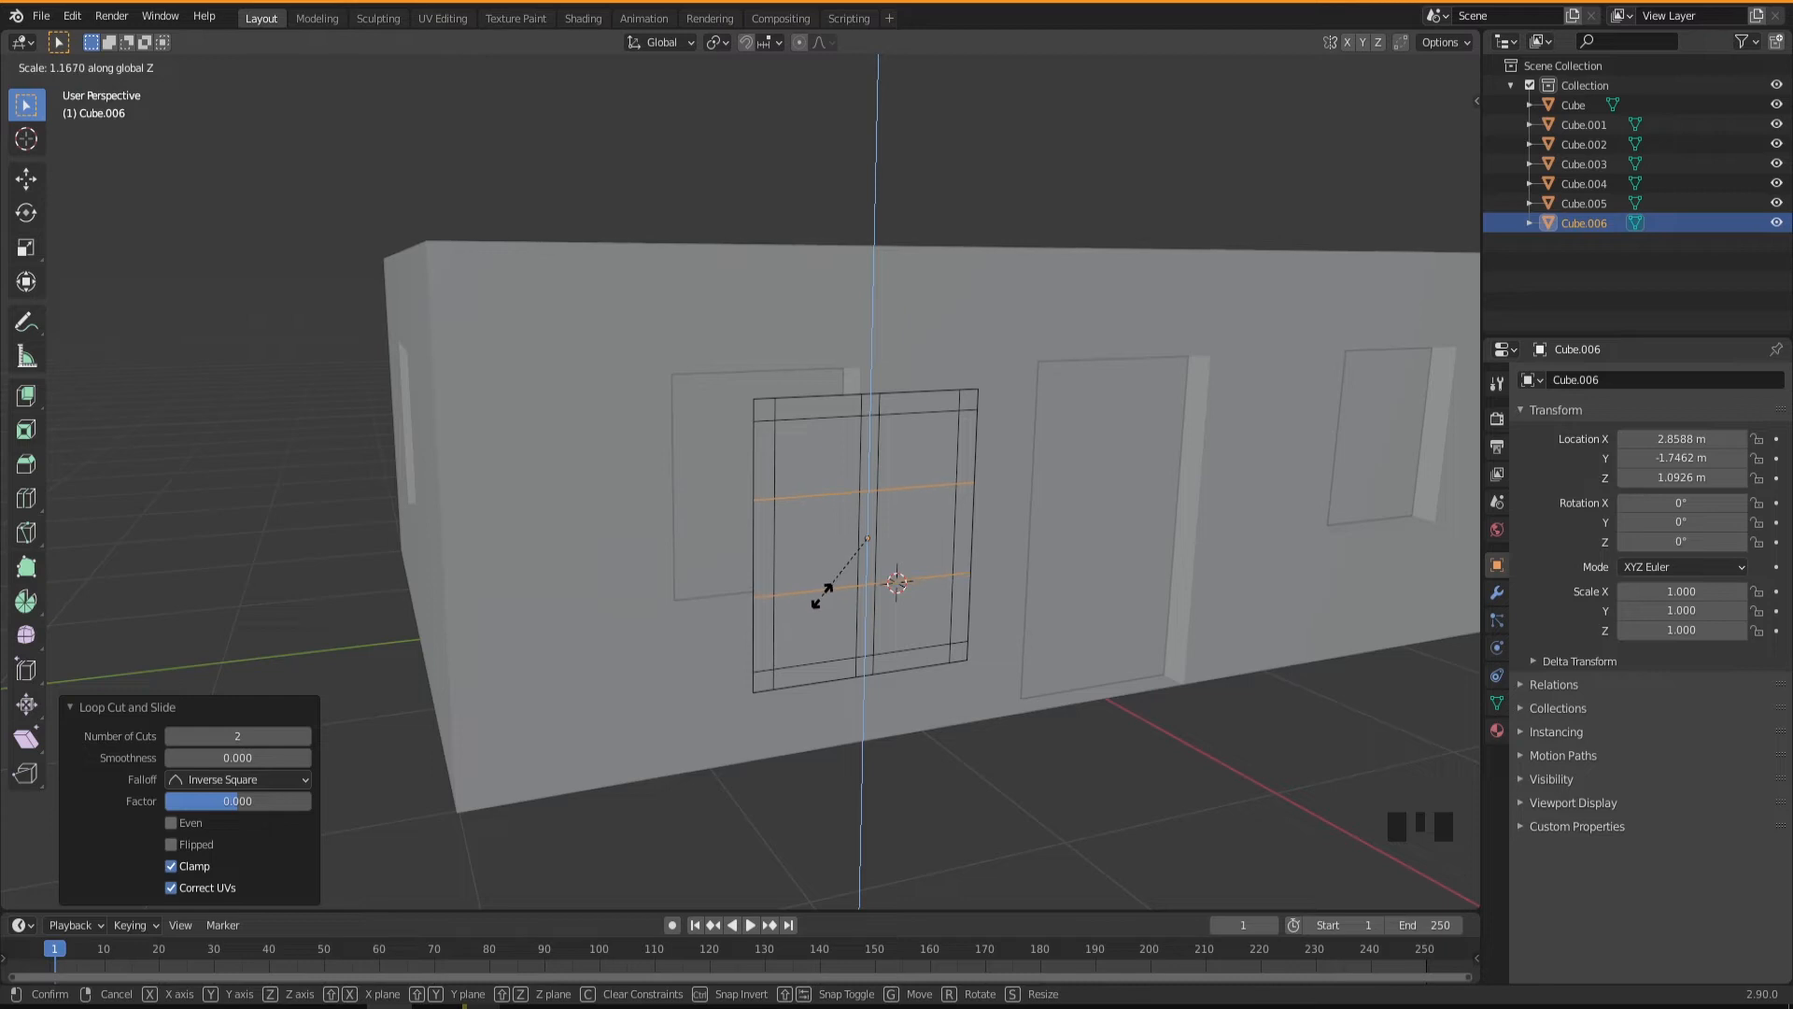
left_click(811, 597)
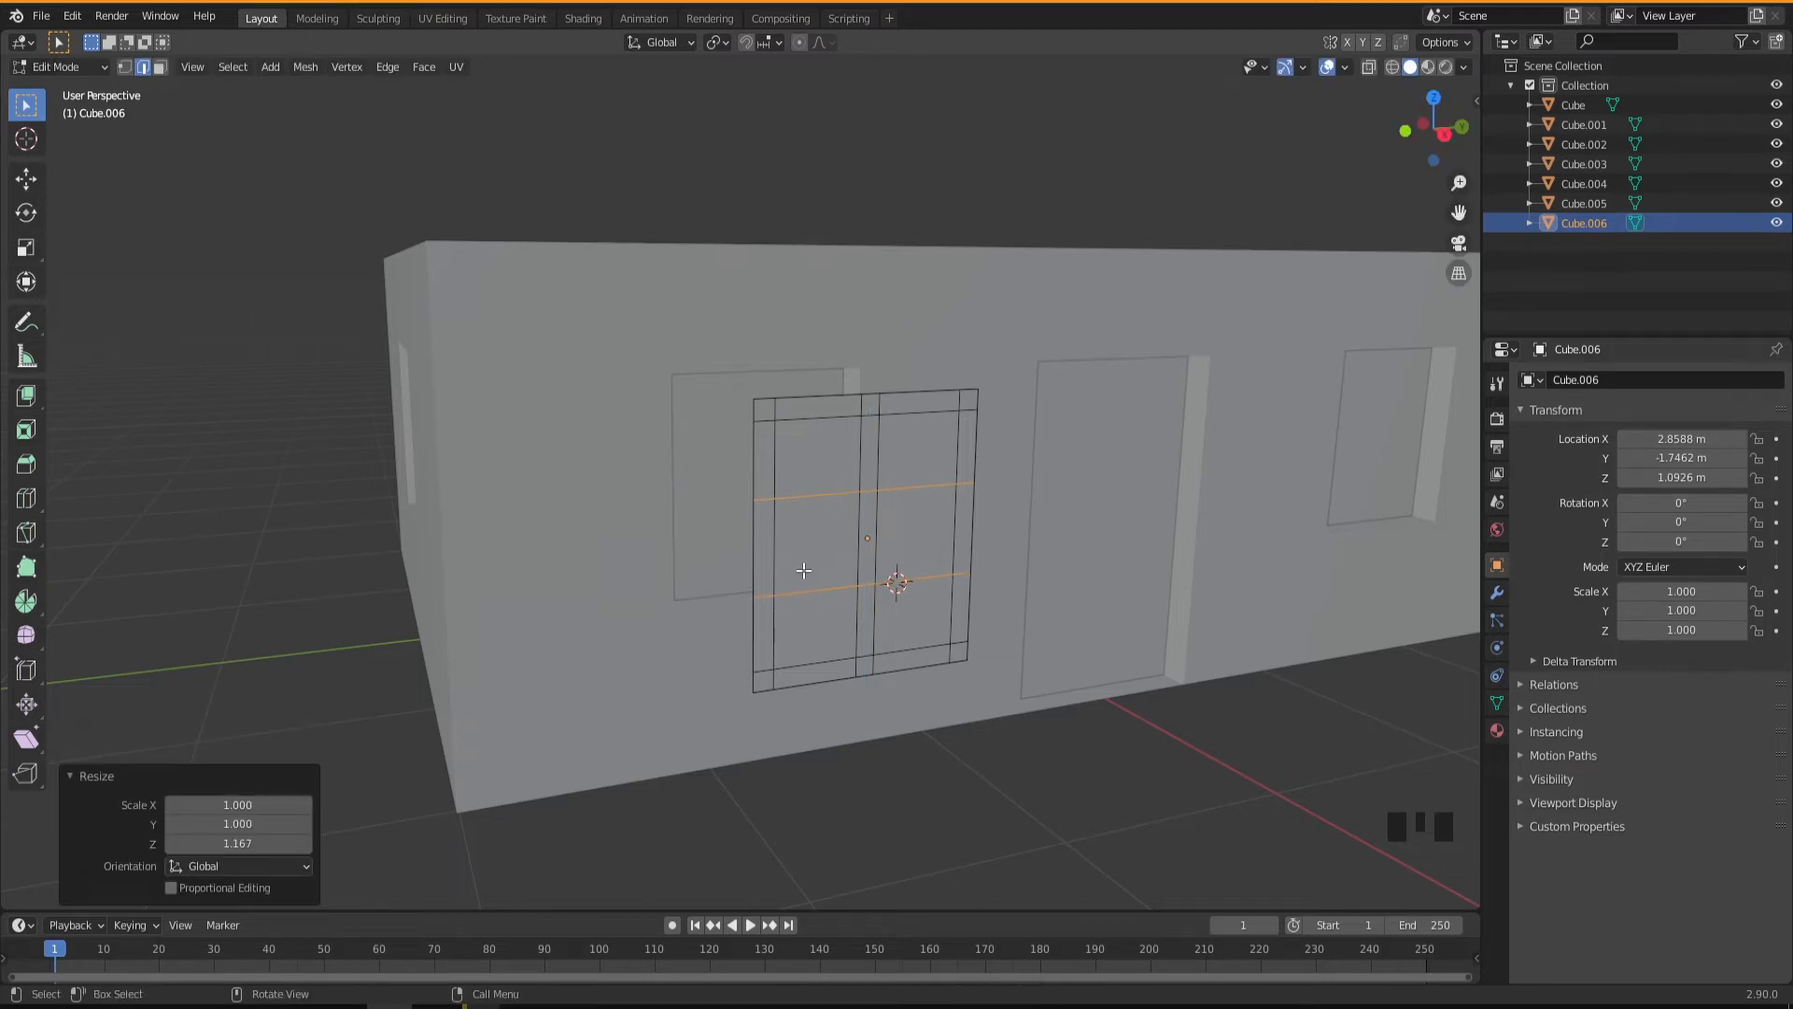
Bevel the two horizontal loops with a 0.0311 m width and one segment to form crossbars, and clear the selection.
key("ctrl+b")
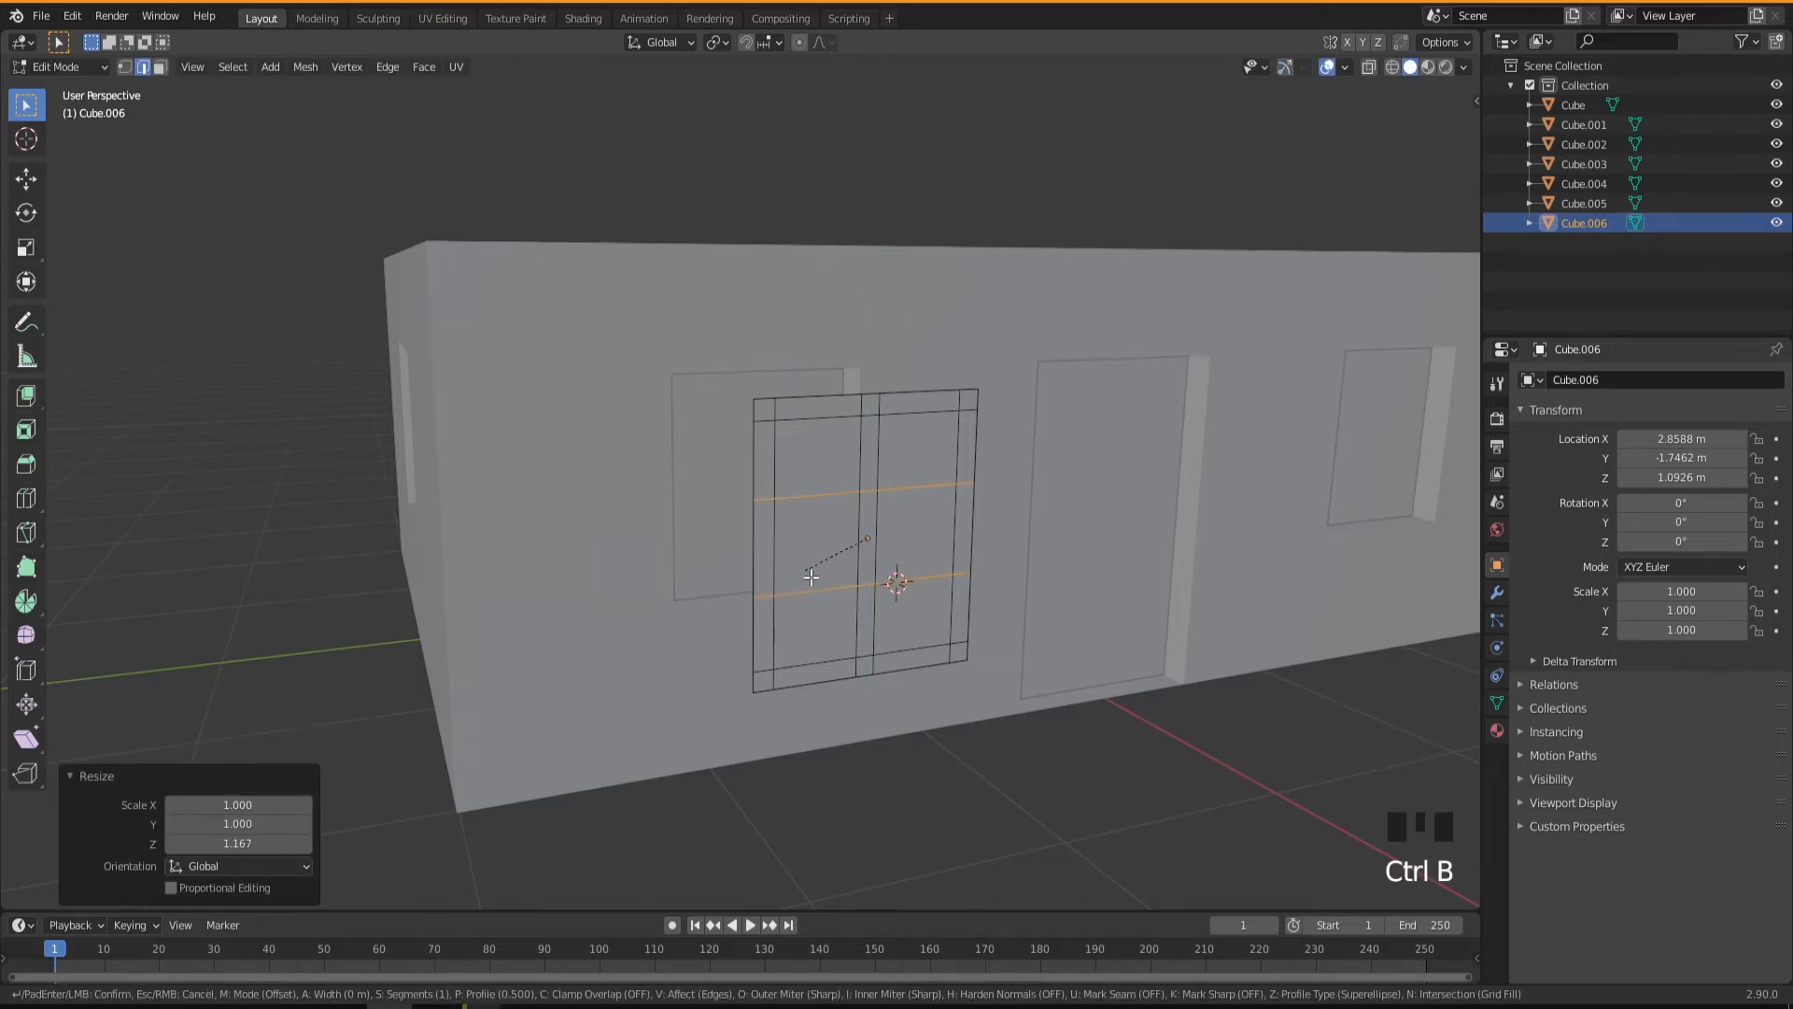
left_click(829, 618)
left_click(956, 753)
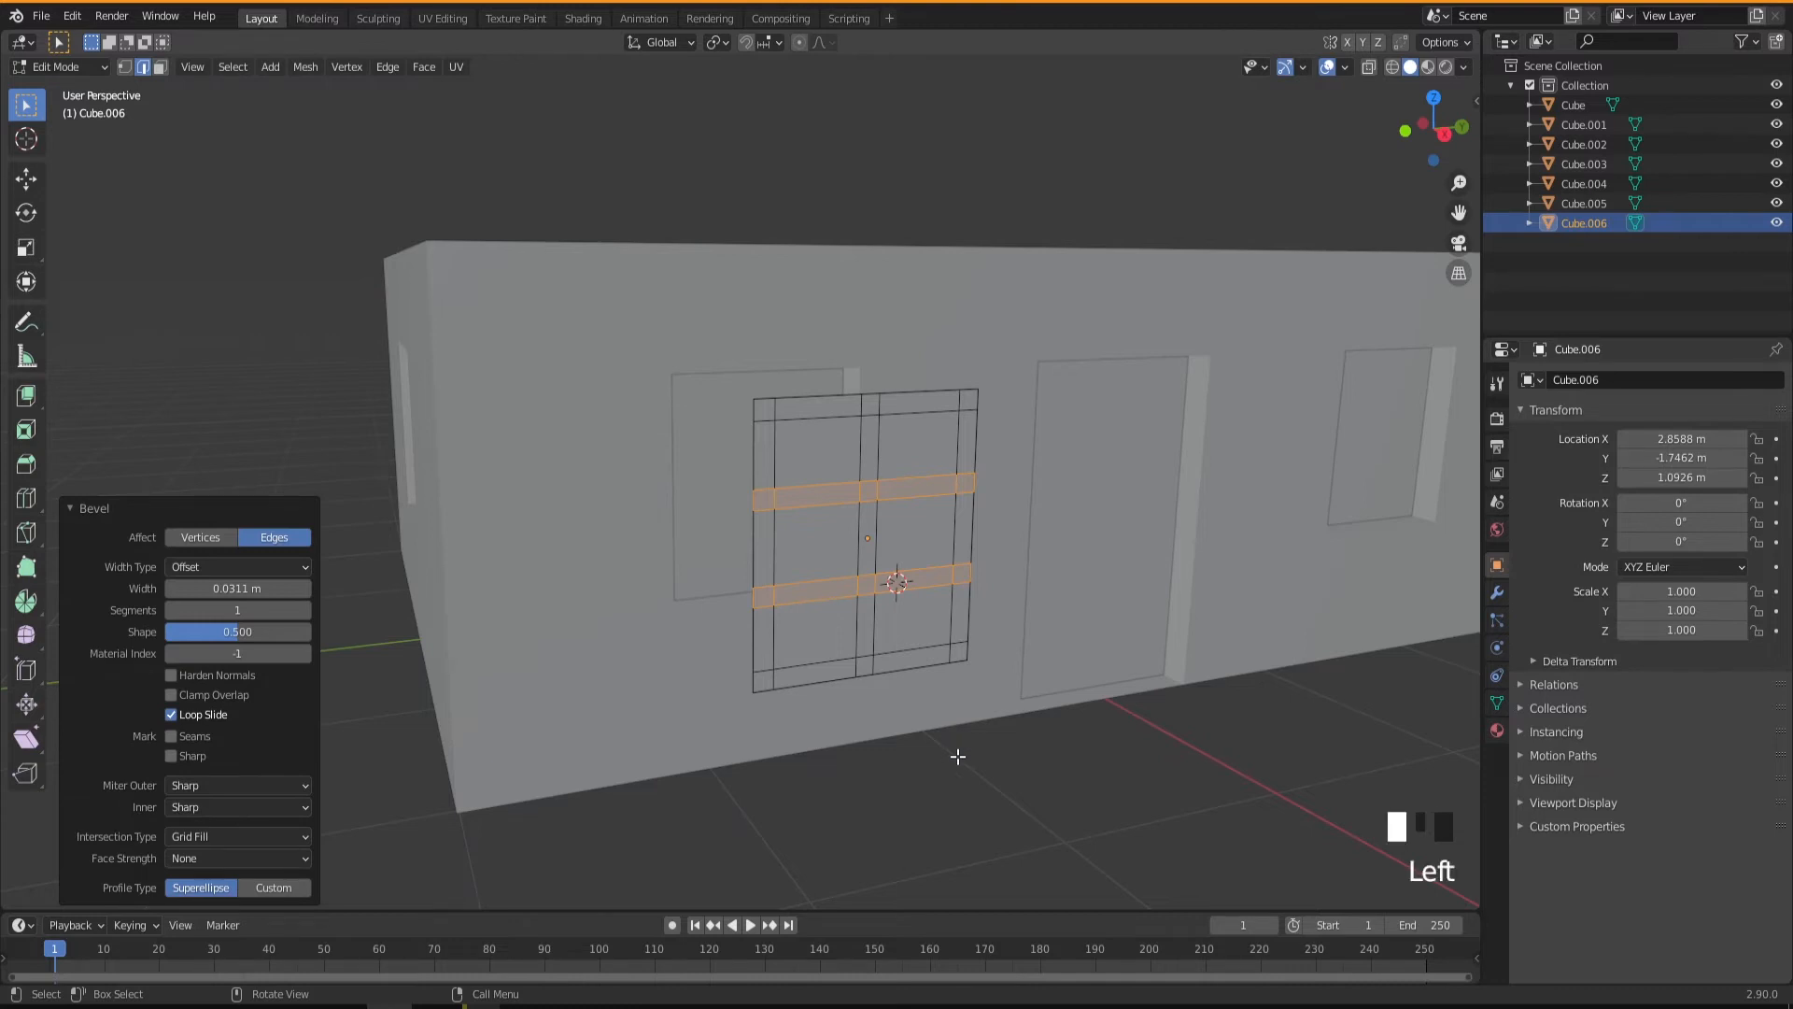
middle_click_drag(881, 624, 831, 609)
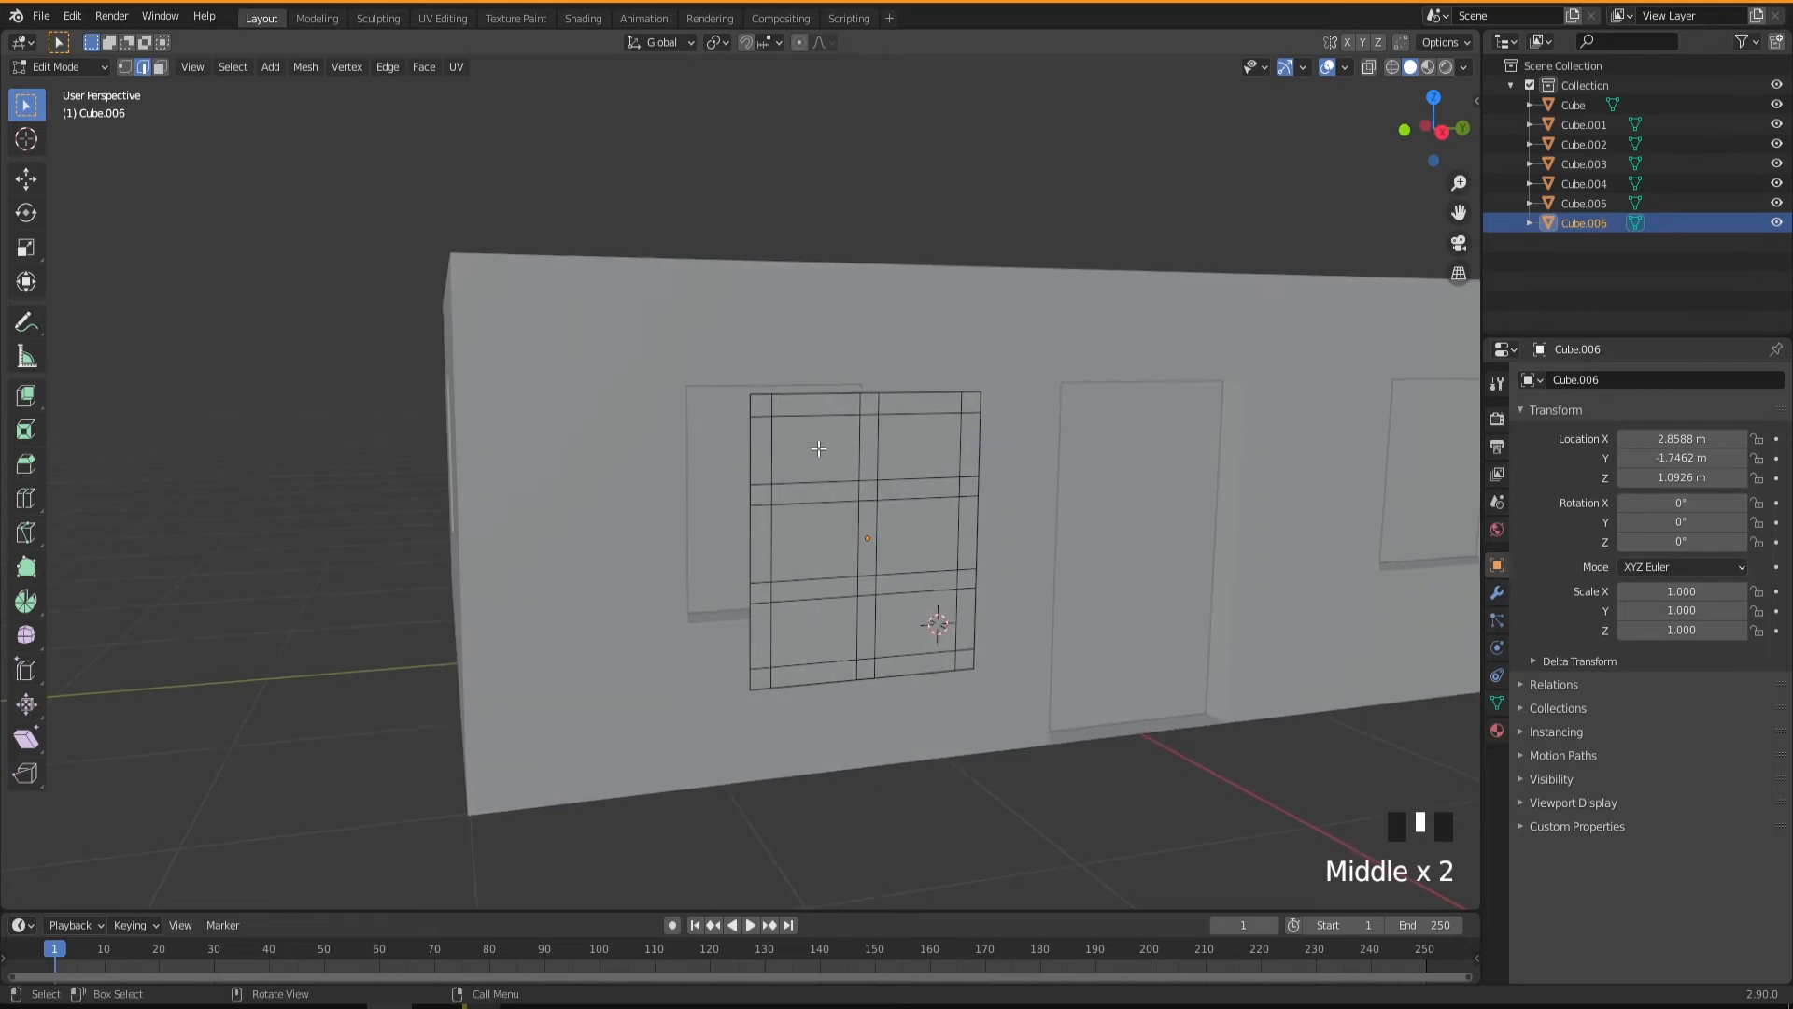
Select the six pane faces between the bars and delete them, leaving only the window frame.
key("3")
left_click(818, 457)
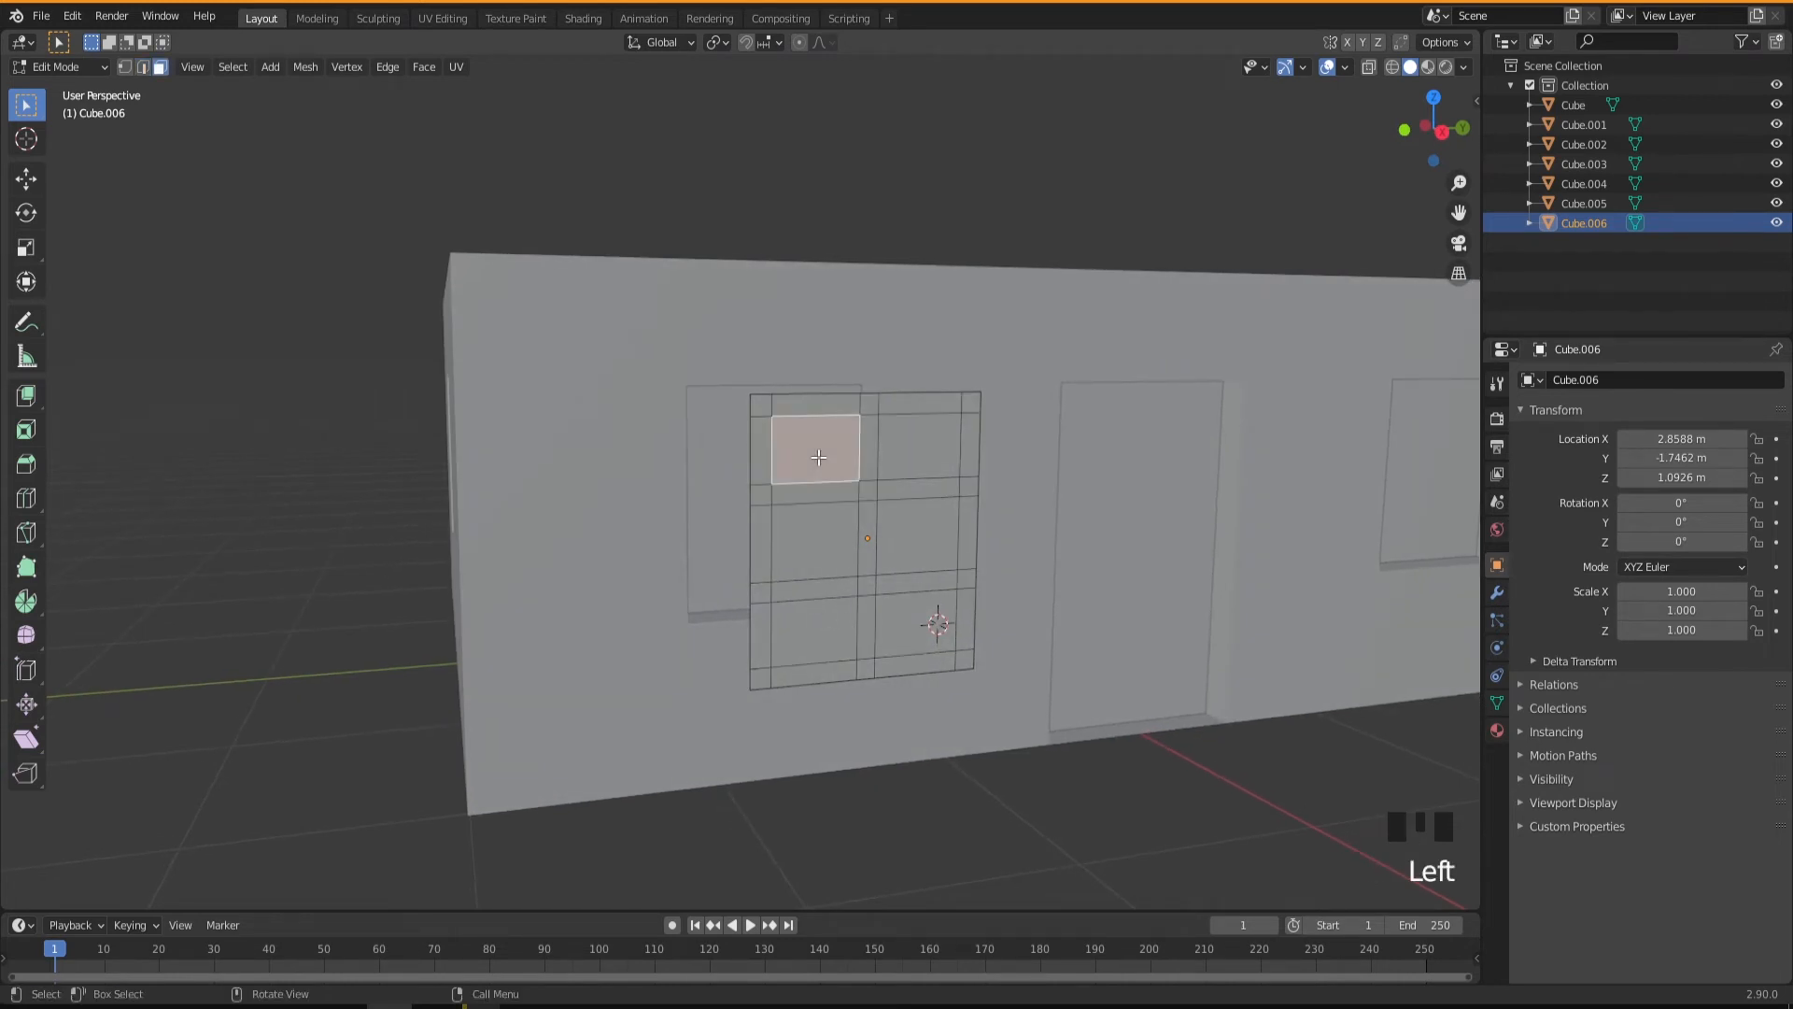
left_click(924, 452, "shift")
left_click(925, 534, "shift")
left_click(816, 546, "shift")
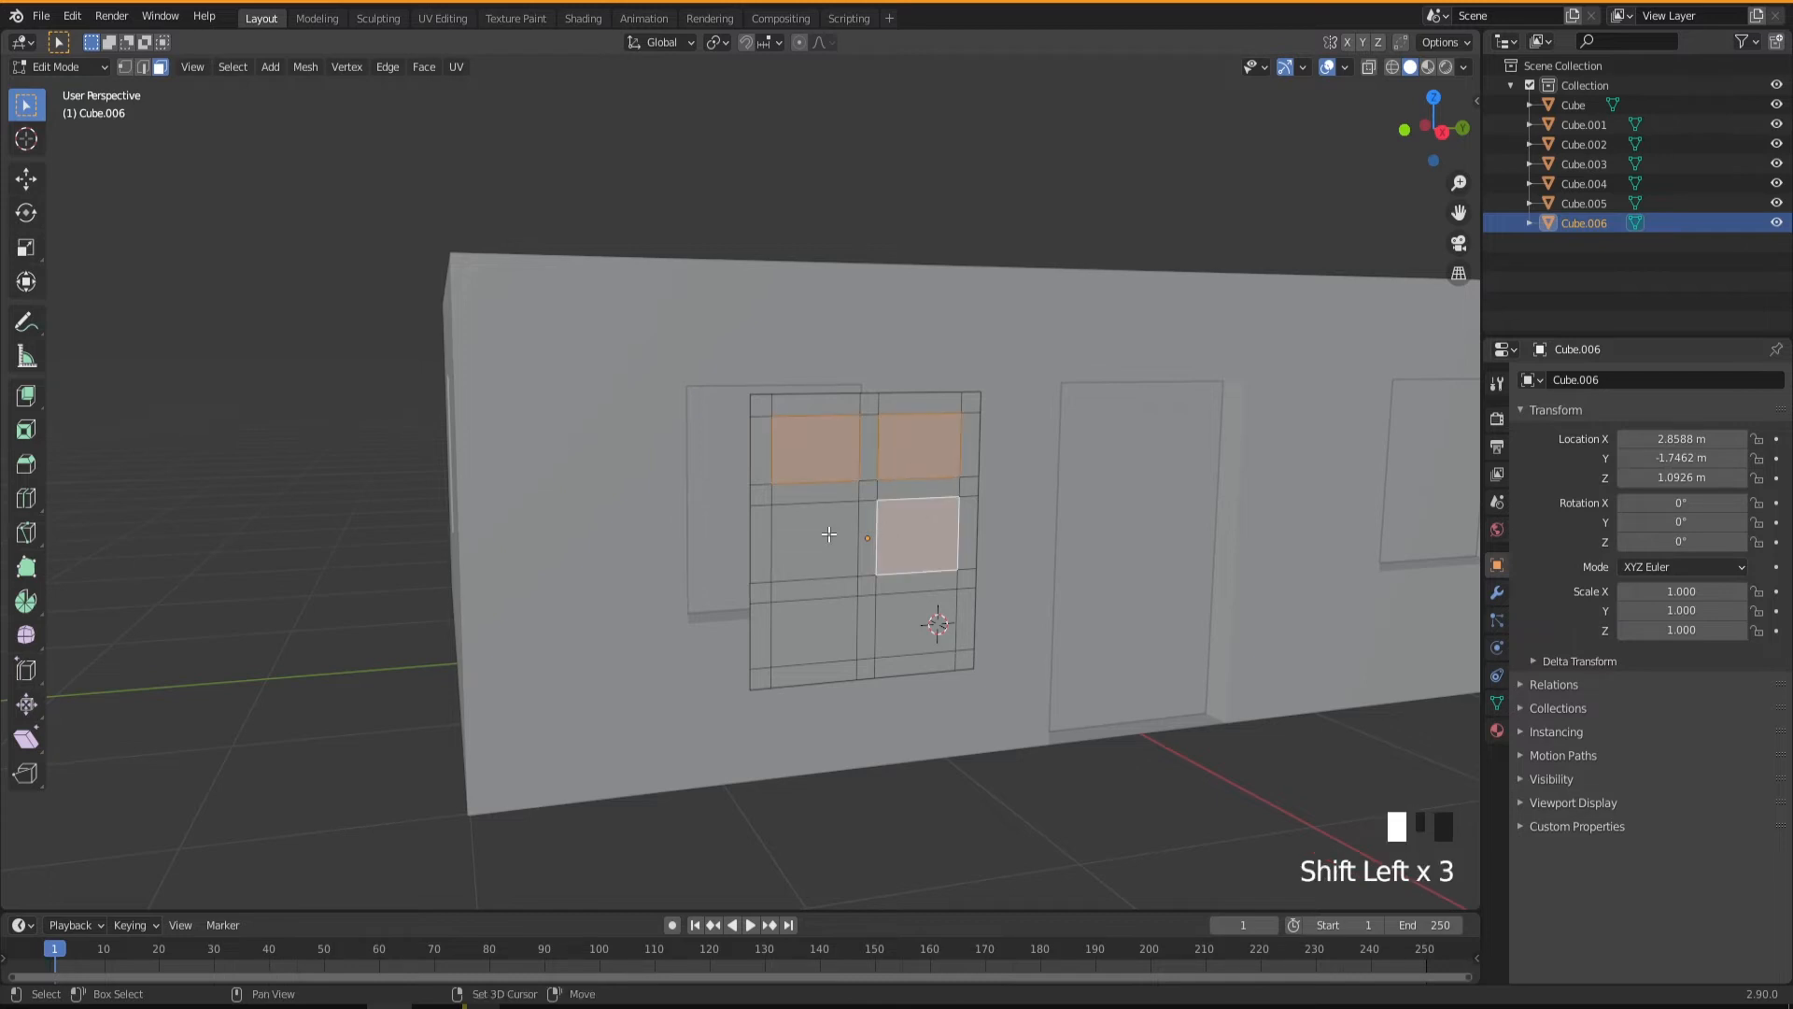
left_click(821, 638, "shift")
left_click(912, 625, "shift")
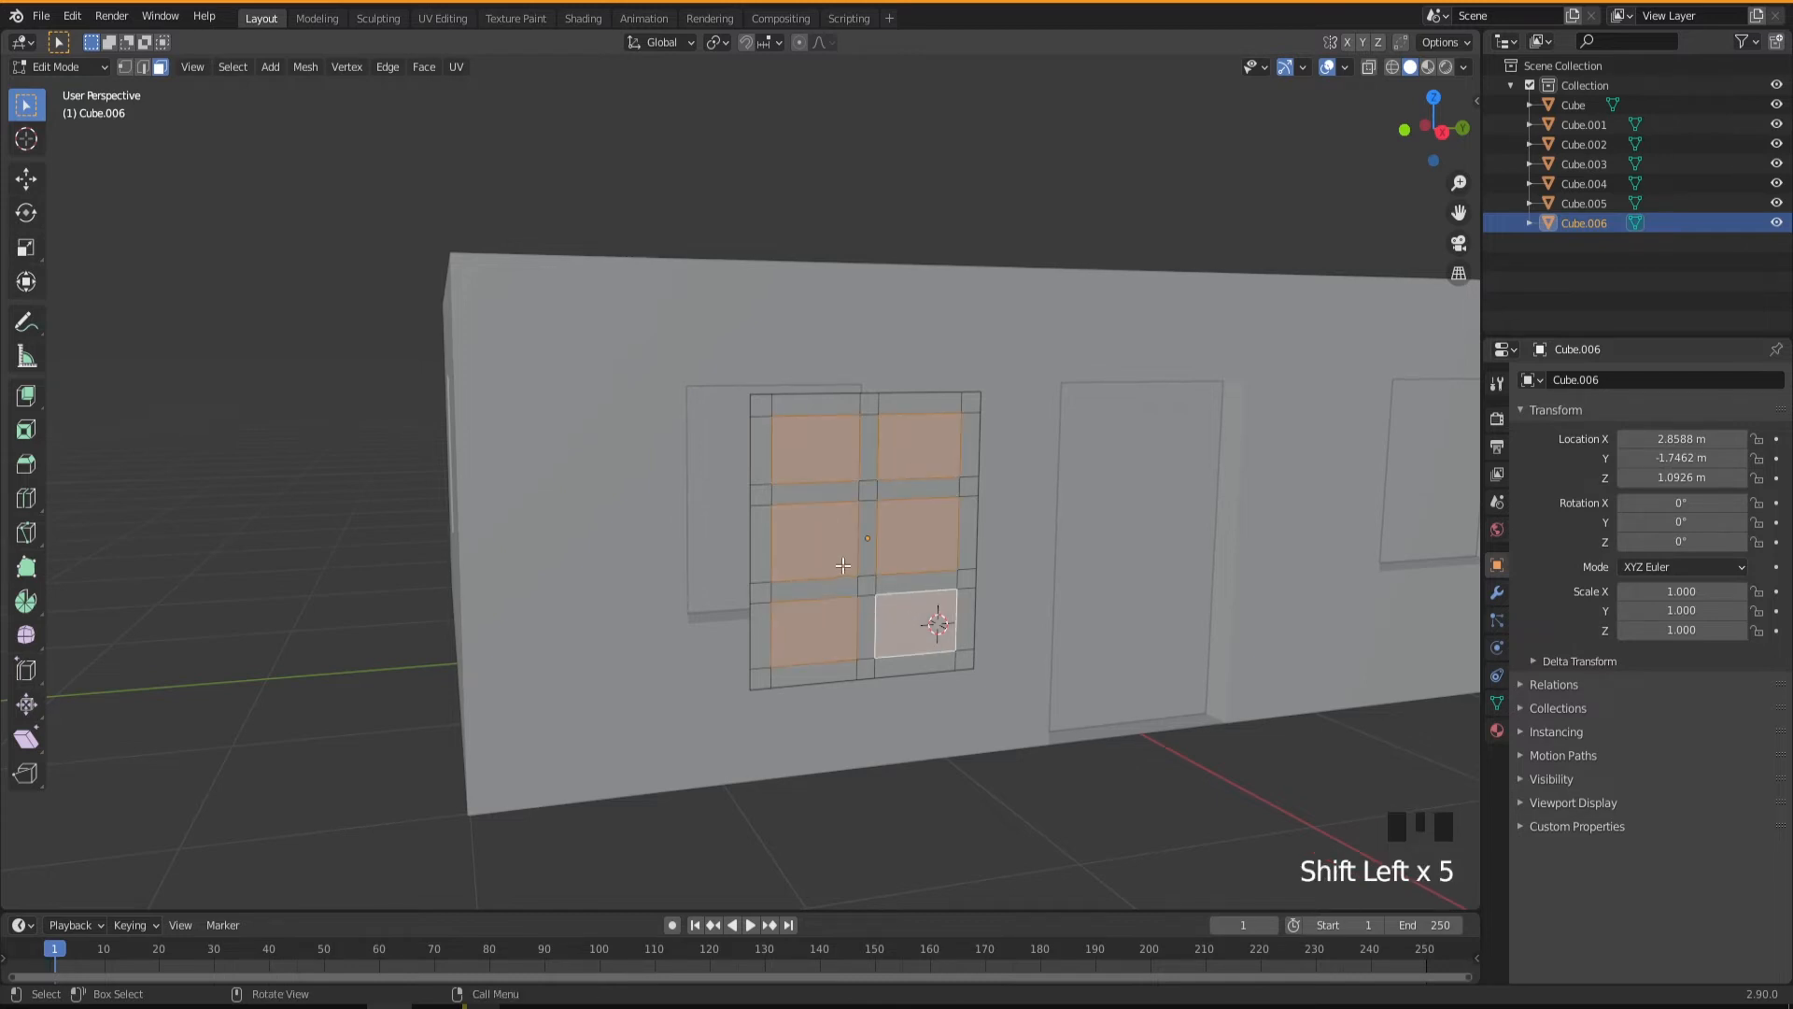
key("Delete")
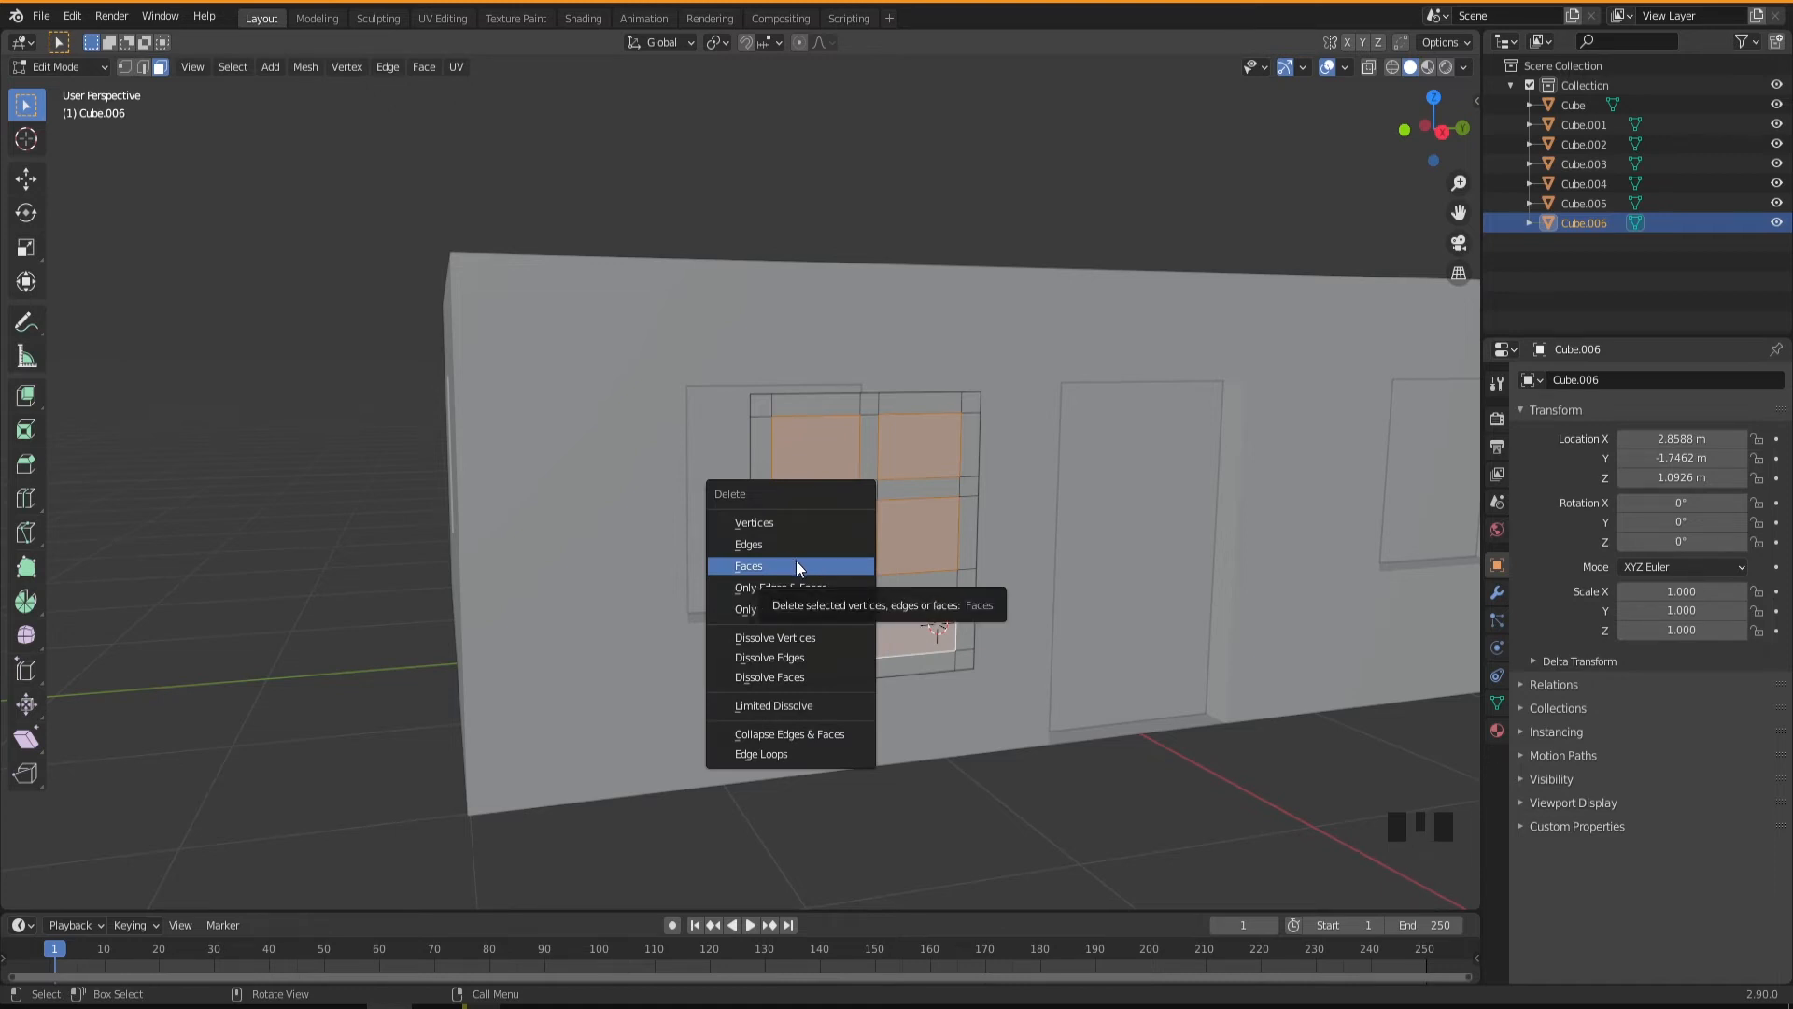
left_click(761, 567)
middle_click_drag(761, 567, 880, 566)
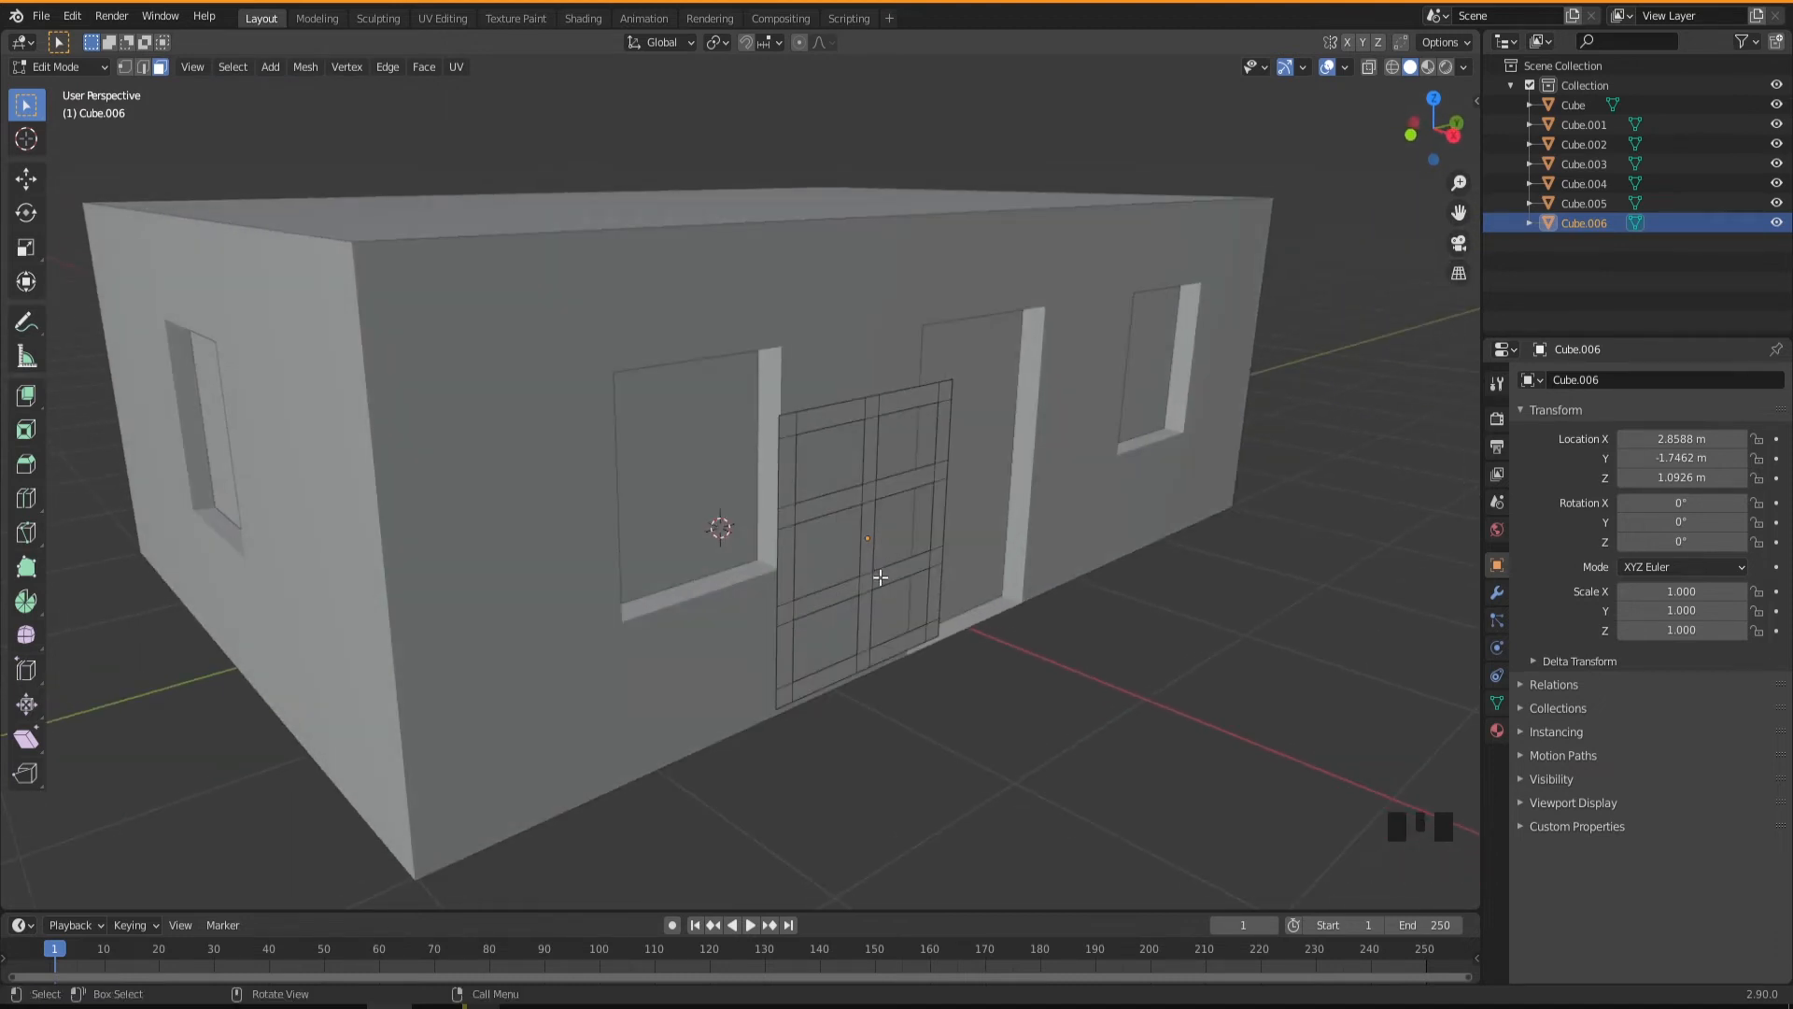
Return to Object Mode and add a Solidify modifier to the window frame.
key("Tab")
middle_click_drag(885, 597, 902, 663)
scroll(724, 656, "up", 3)
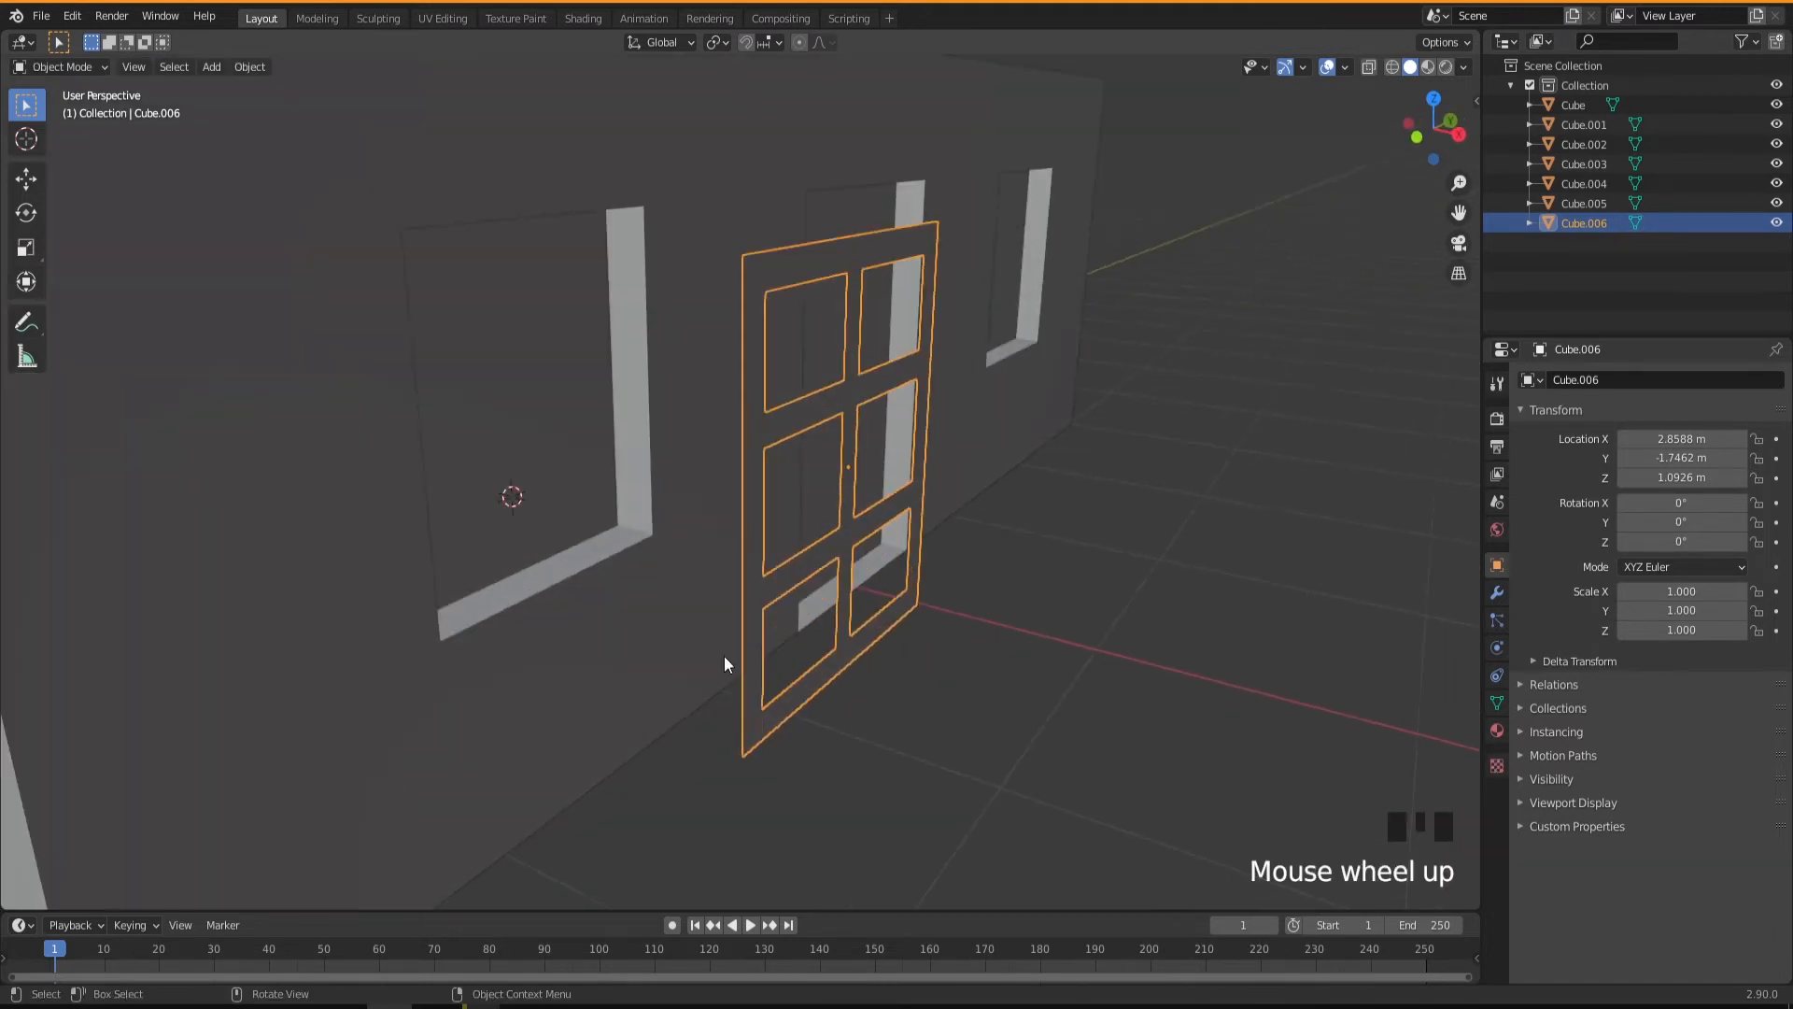
middle_click_drag(768, 623, 744, 620)
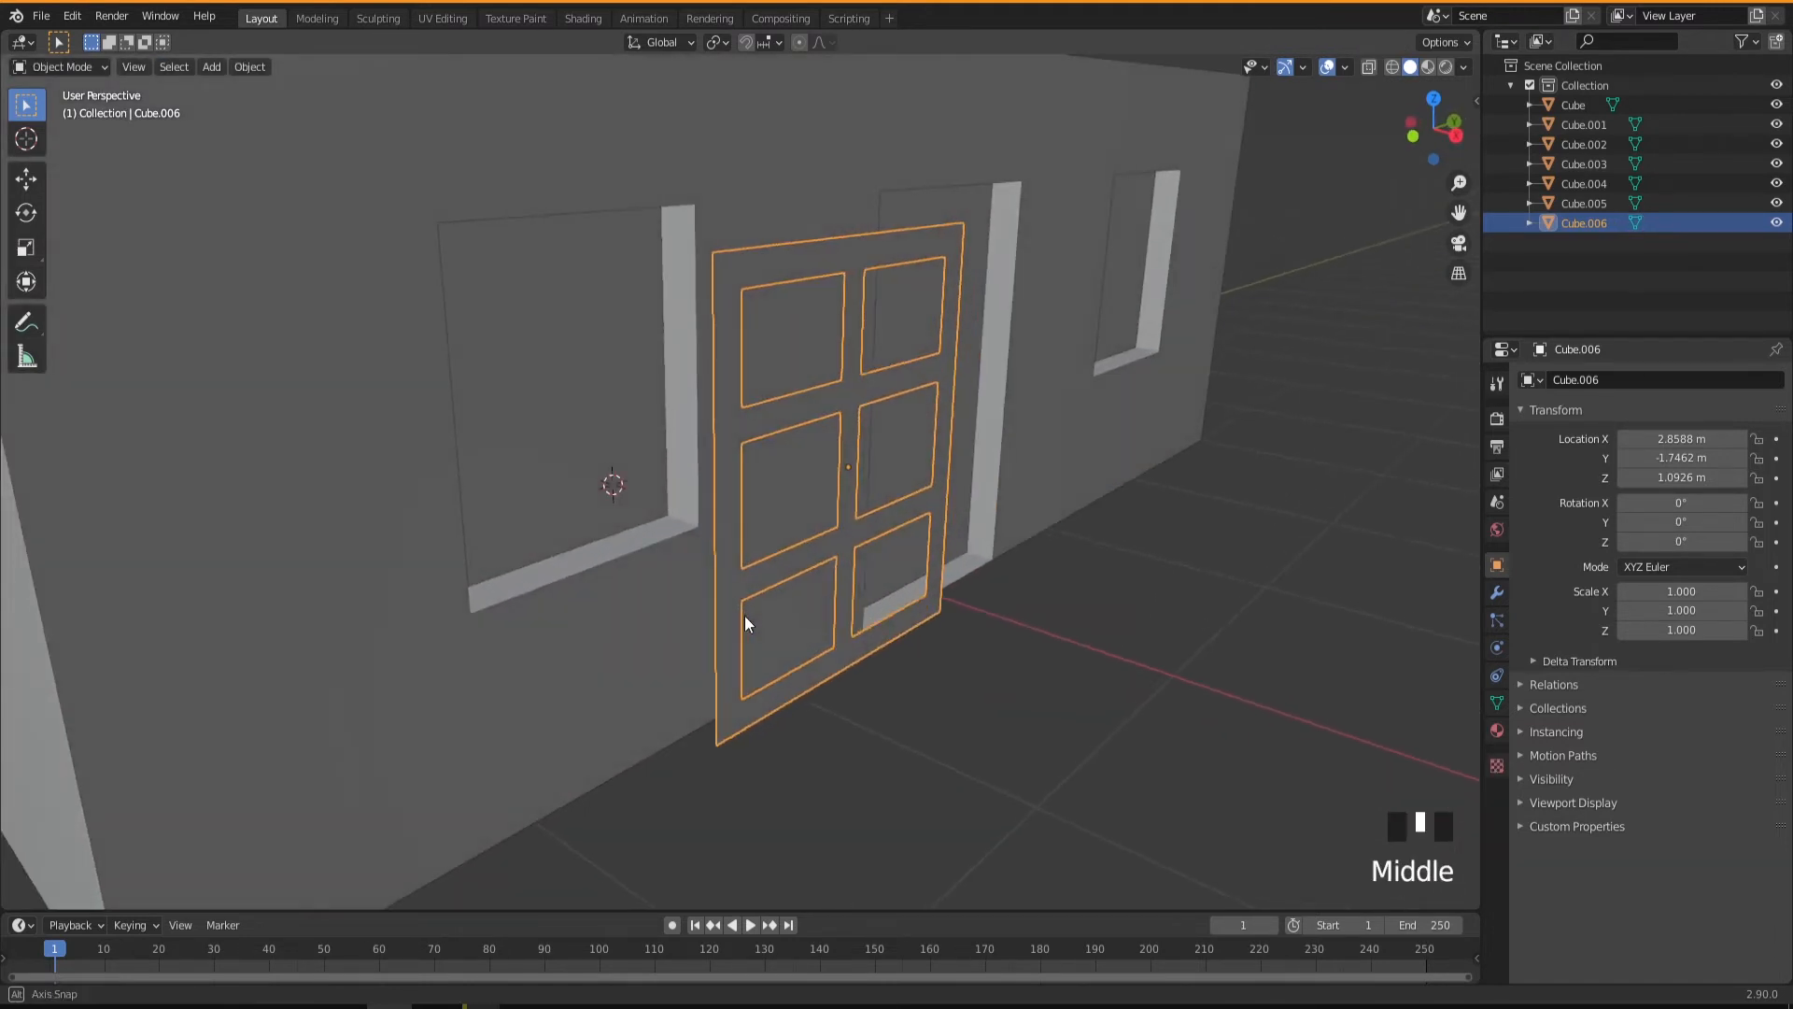
left_click(1497, 593)
left_click(1570, 379)
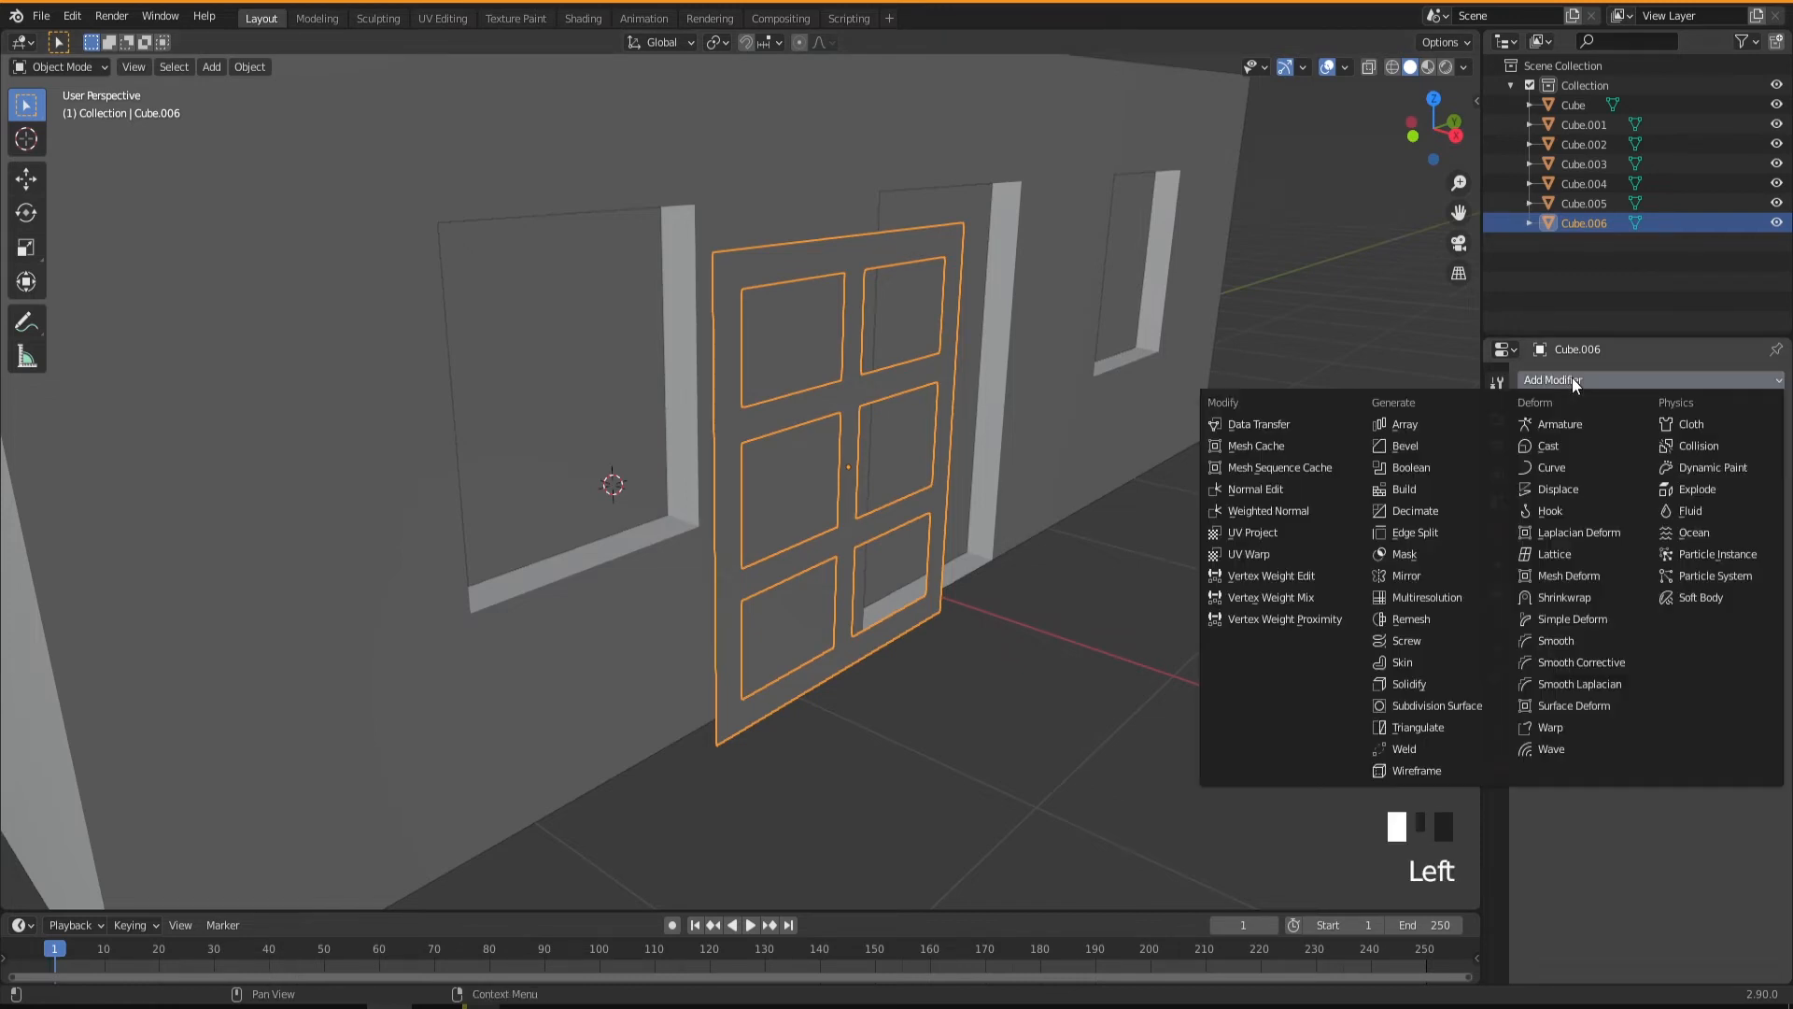
left_click(1419, 687)
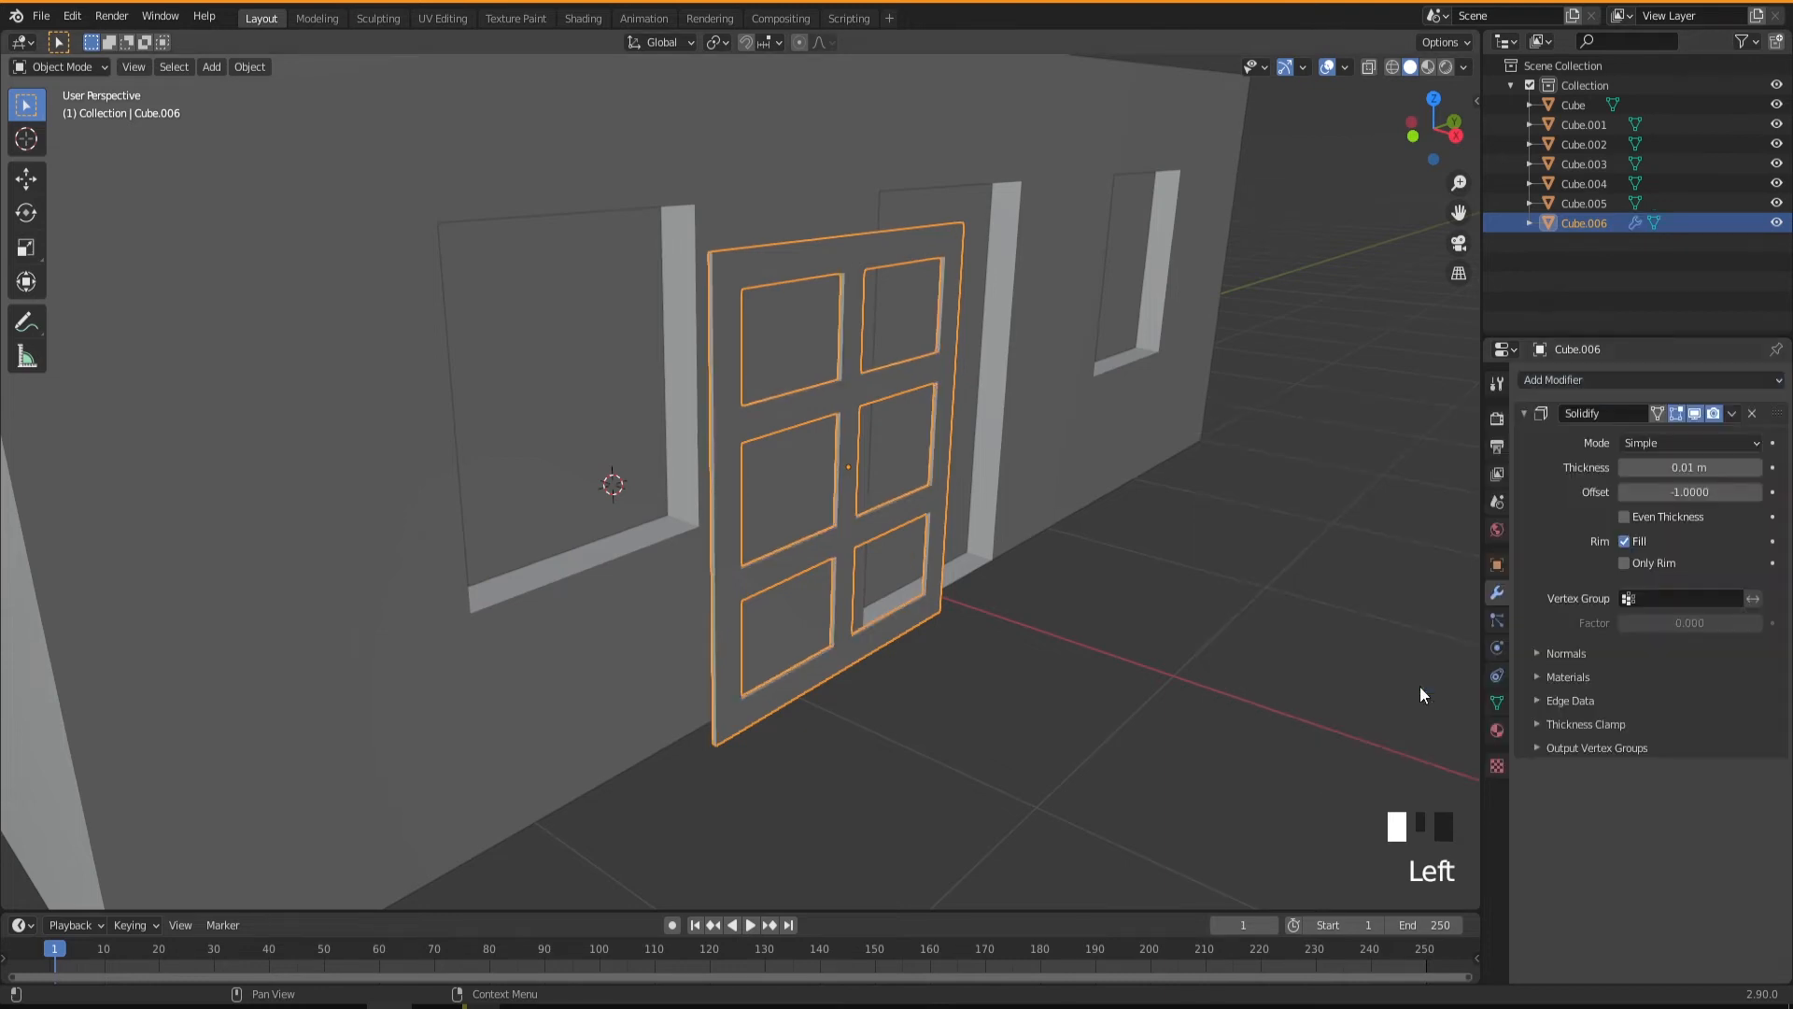
middle_click_drag(999, 693, 887, 665)
scroll(887, 667, "up", 4)
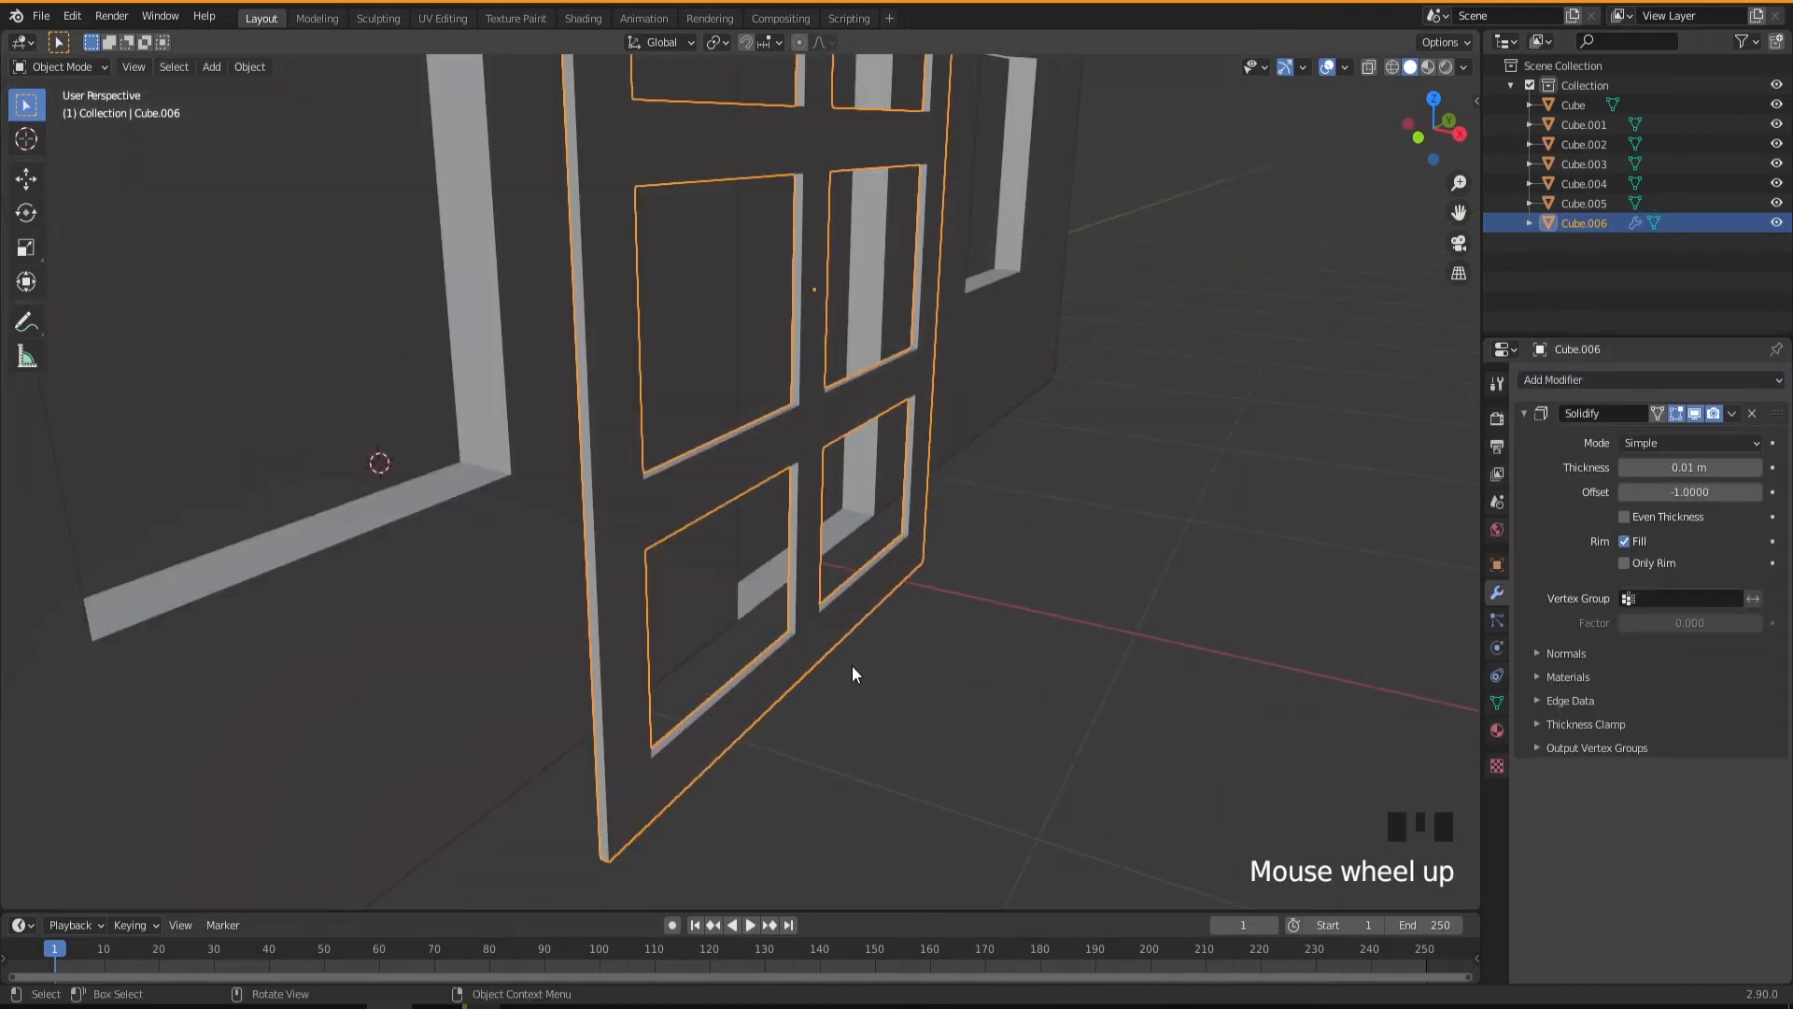
Set the frame's Solidify thickness to 0.04 m.
left_click(1690, 467)
left_click_drag(1690, 467, 1737, 467)
middle_click_drag(915, 667, 849, 699)
scroll(881, 671, "down", 3)
scroll(871, 698, "up", 2)
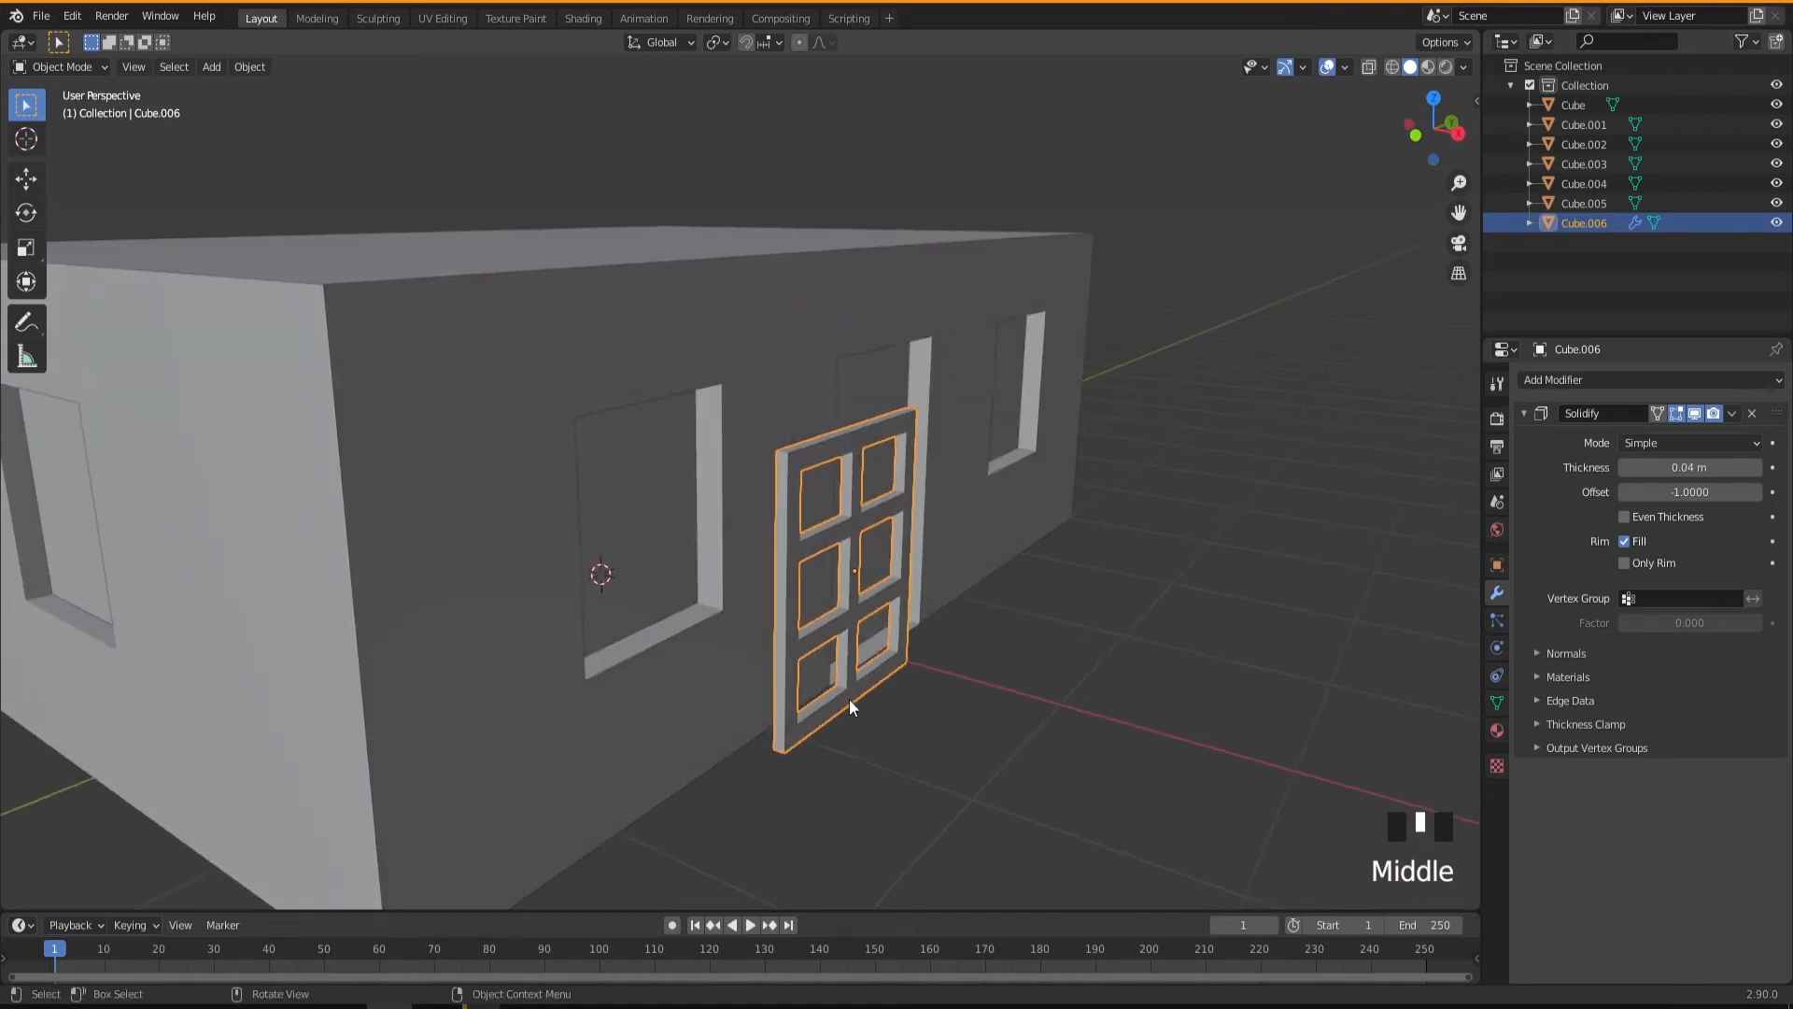
scroll(771, 692, "up", 2)
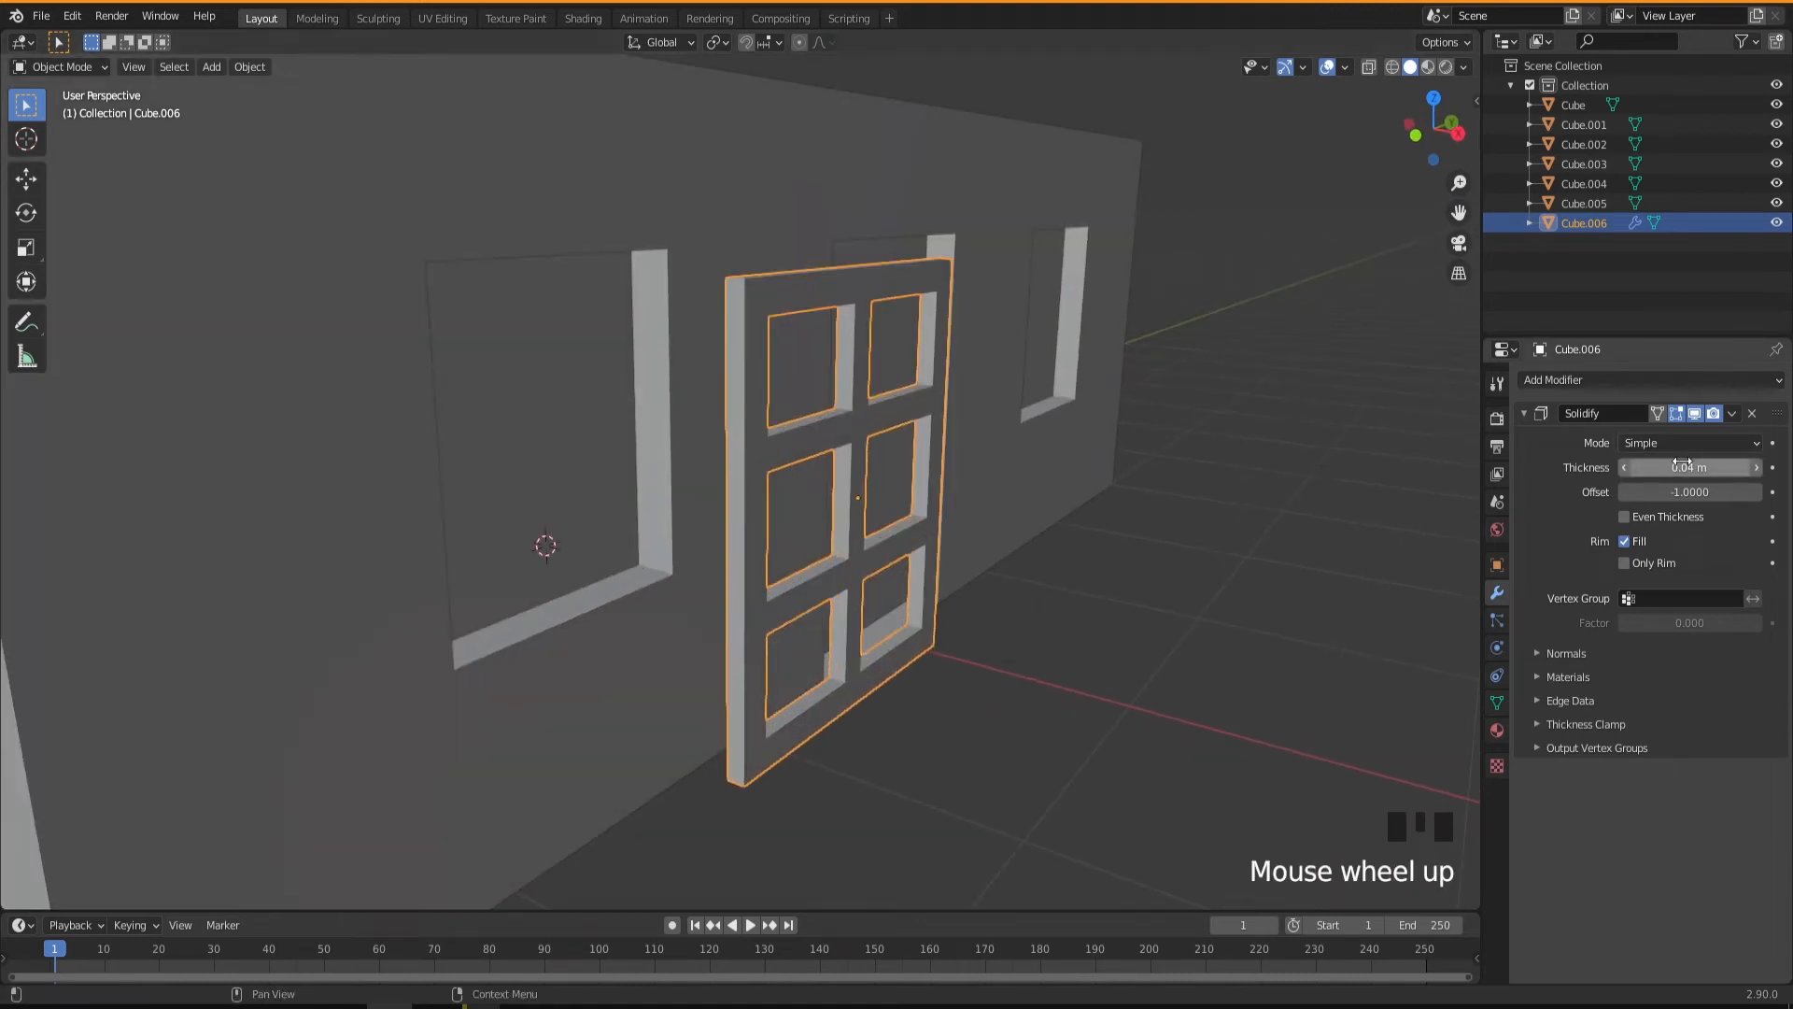
middle_click_drag(752, 637, 731, 637)
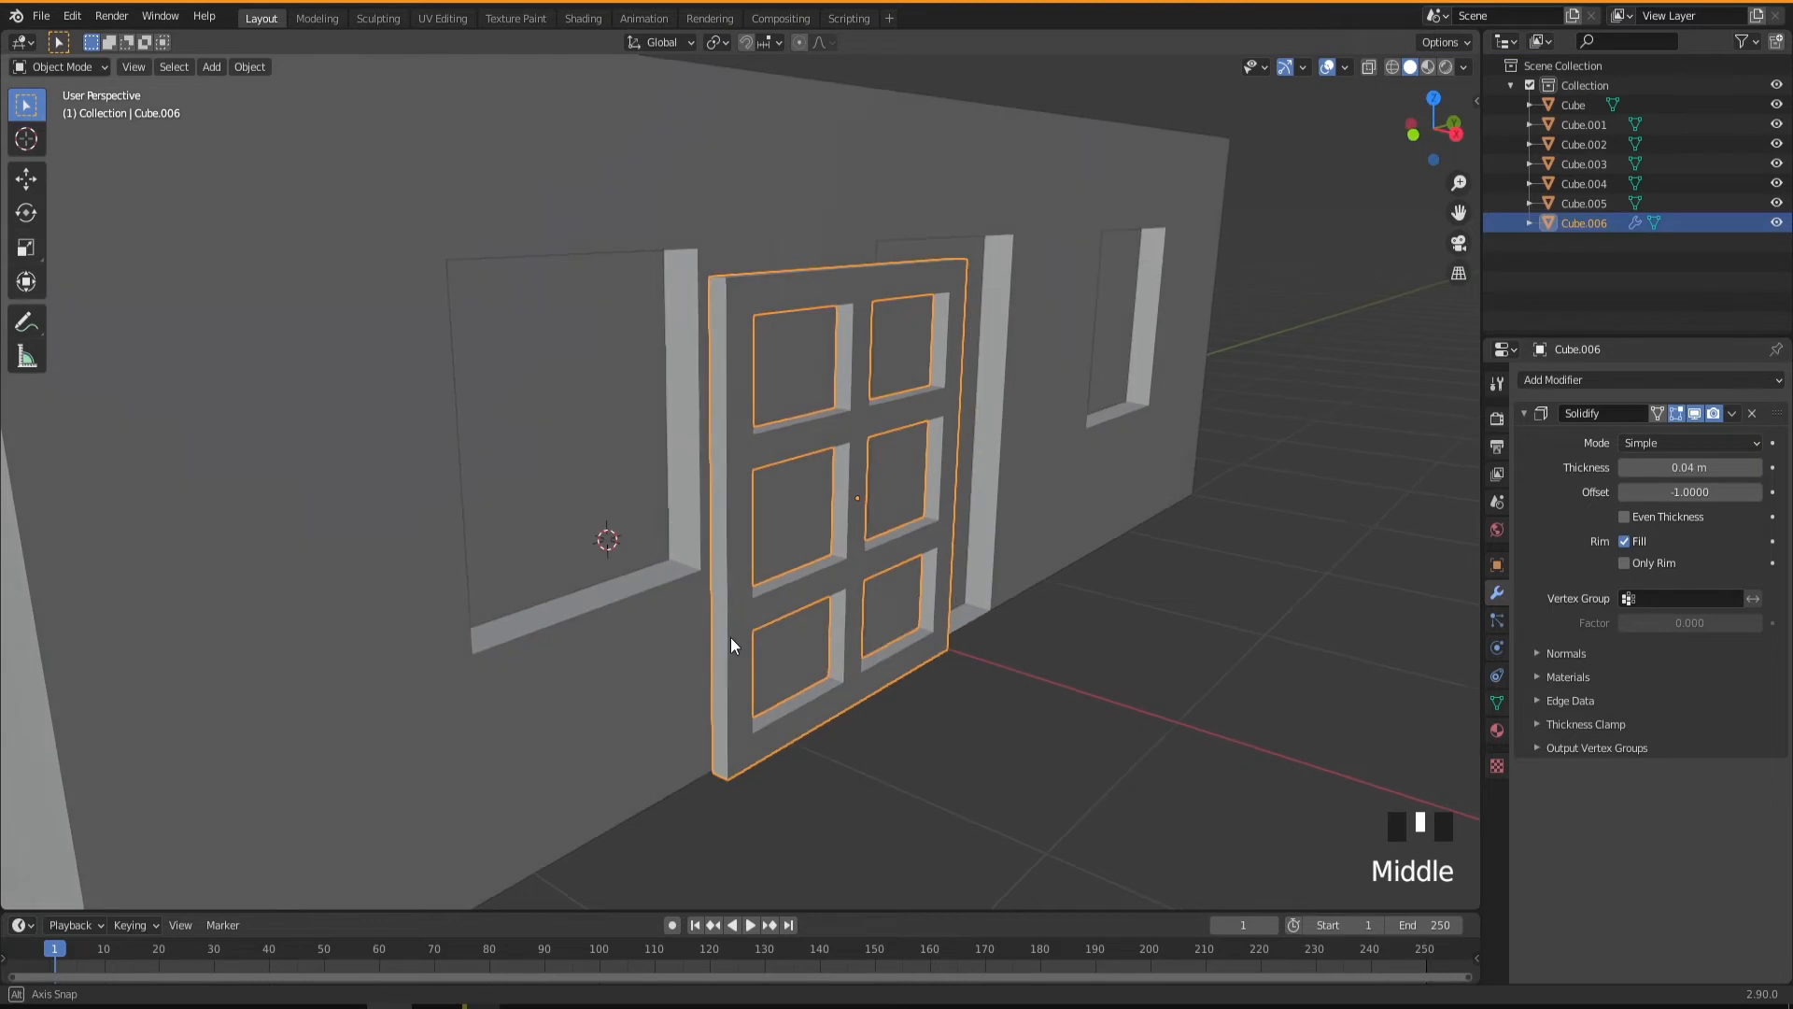
Move the window frame about -0.913 m along X into the window recess beside the door.
scroll(831, 682, "down", 2)
middle_click_drag(831, 681, 748, 670)
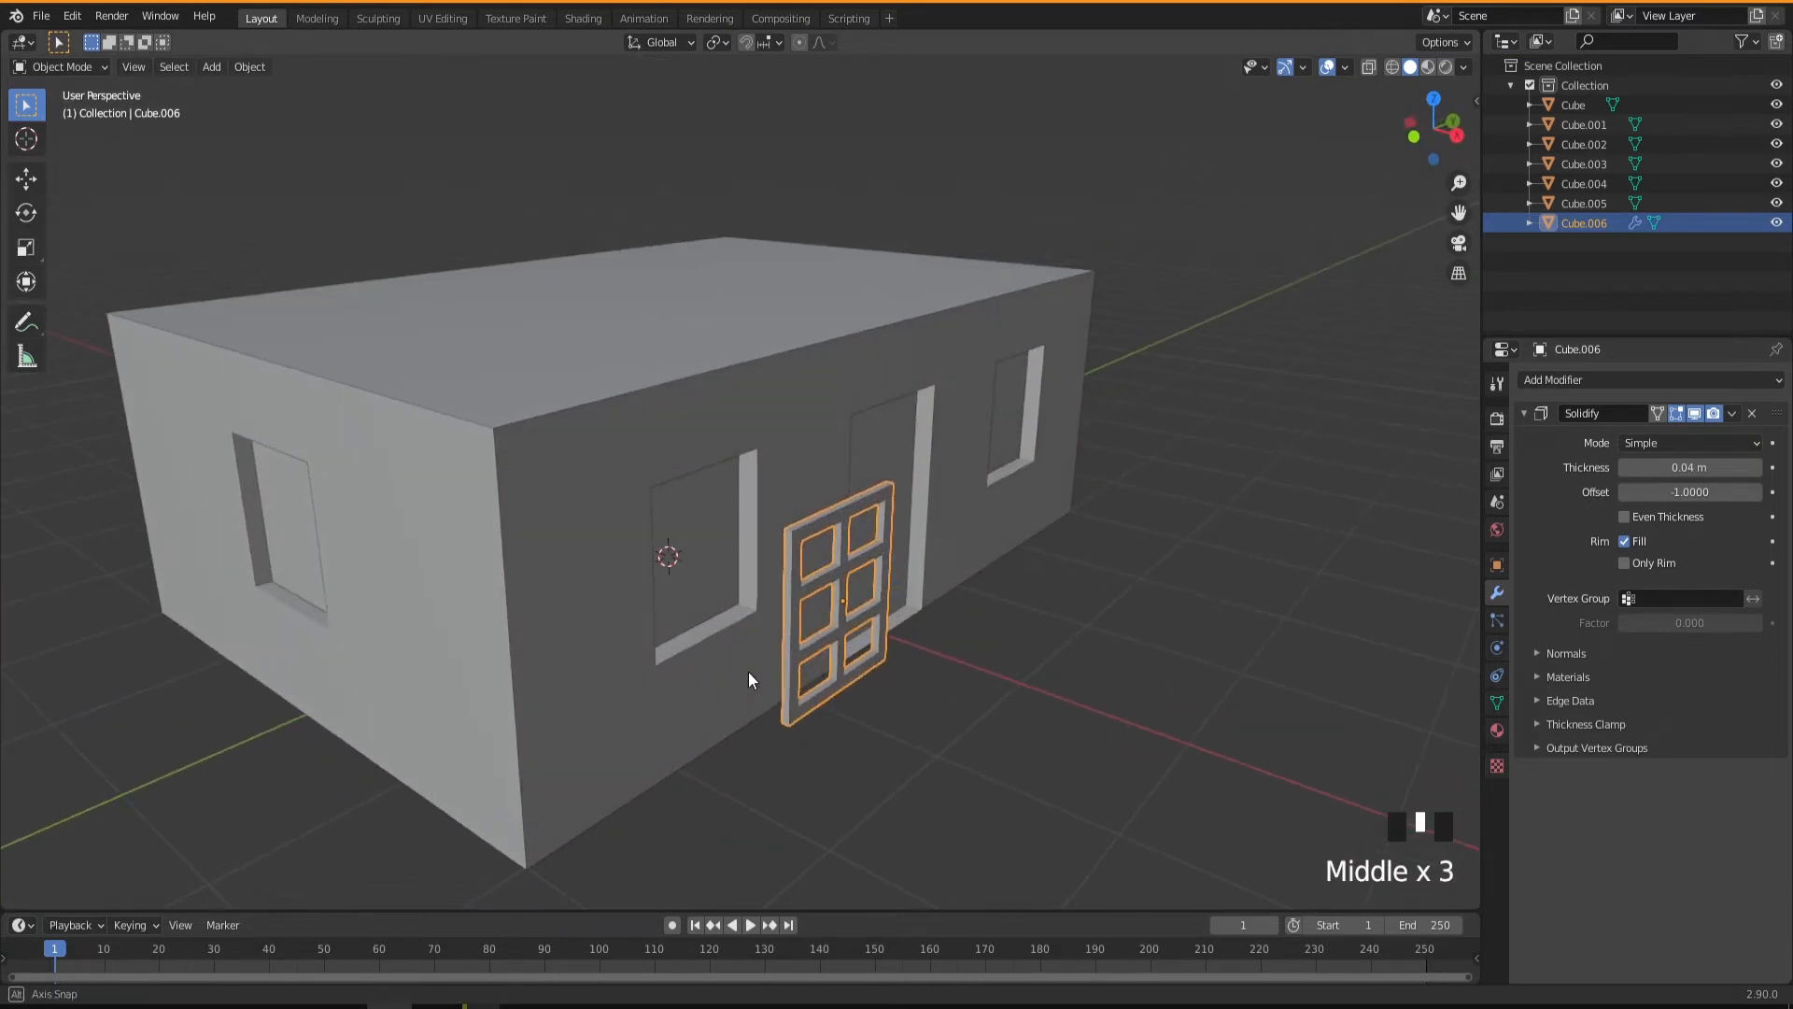
key("g")
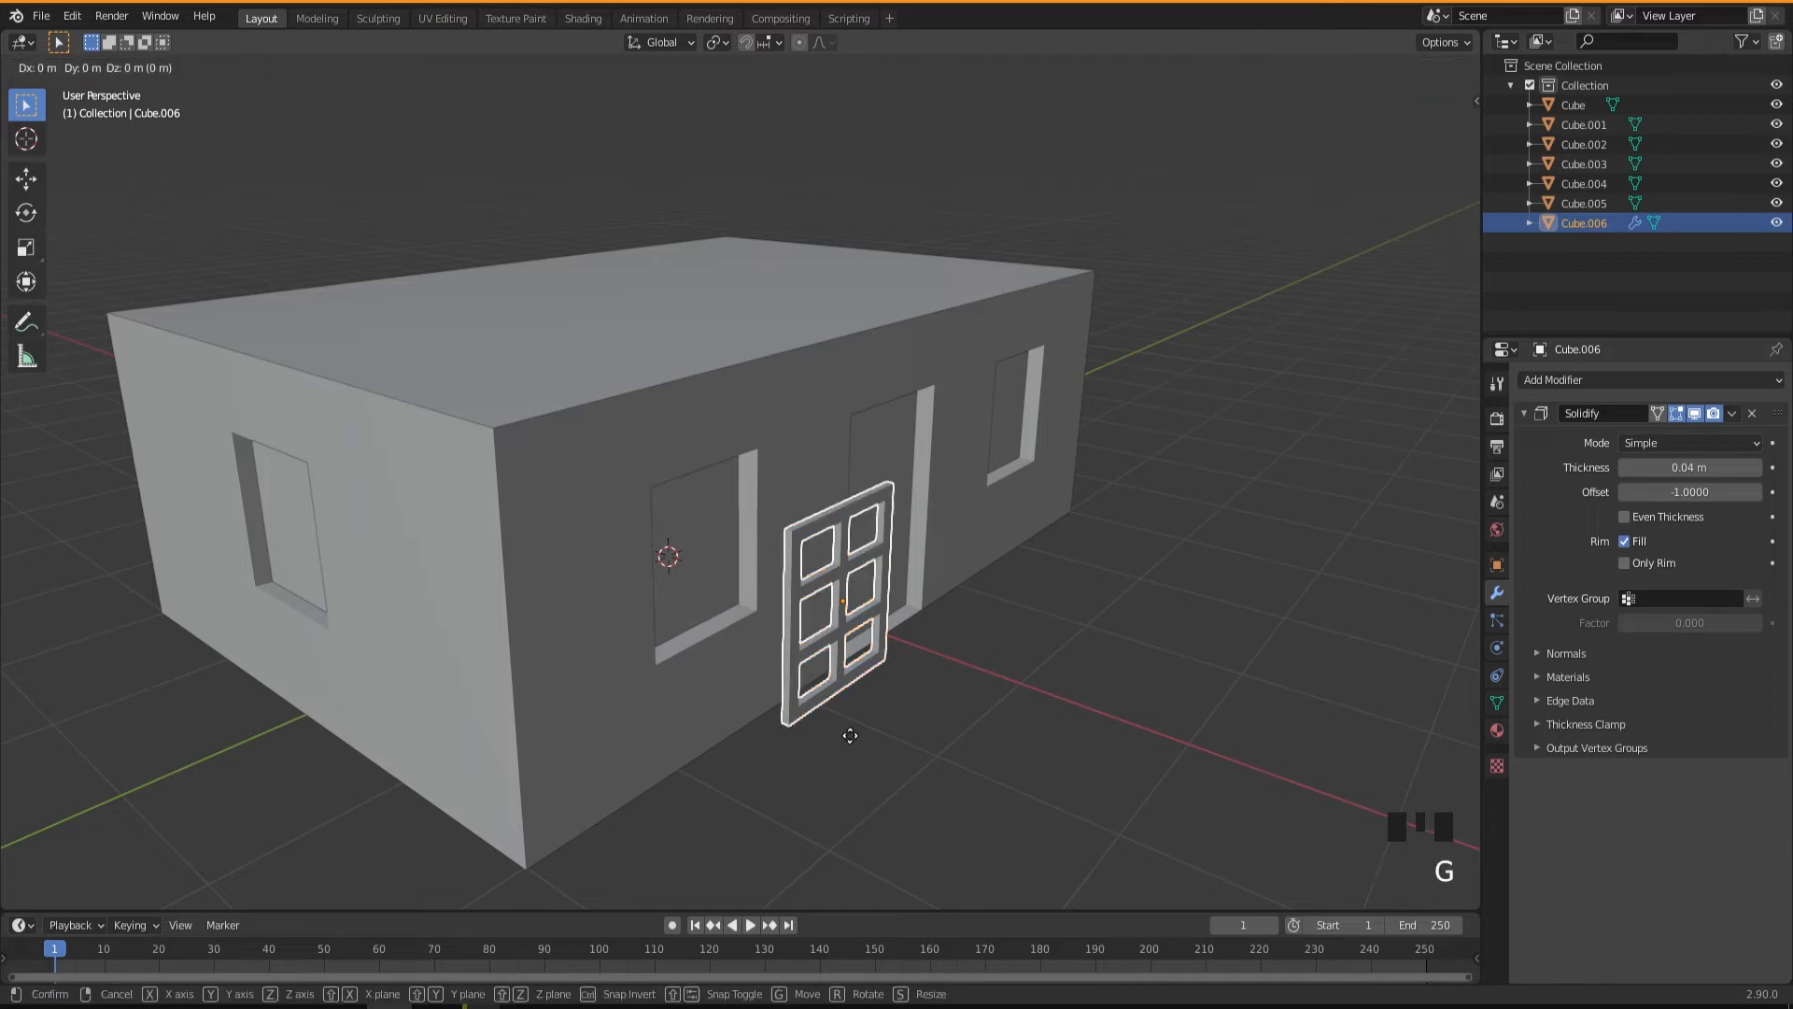
key("x")
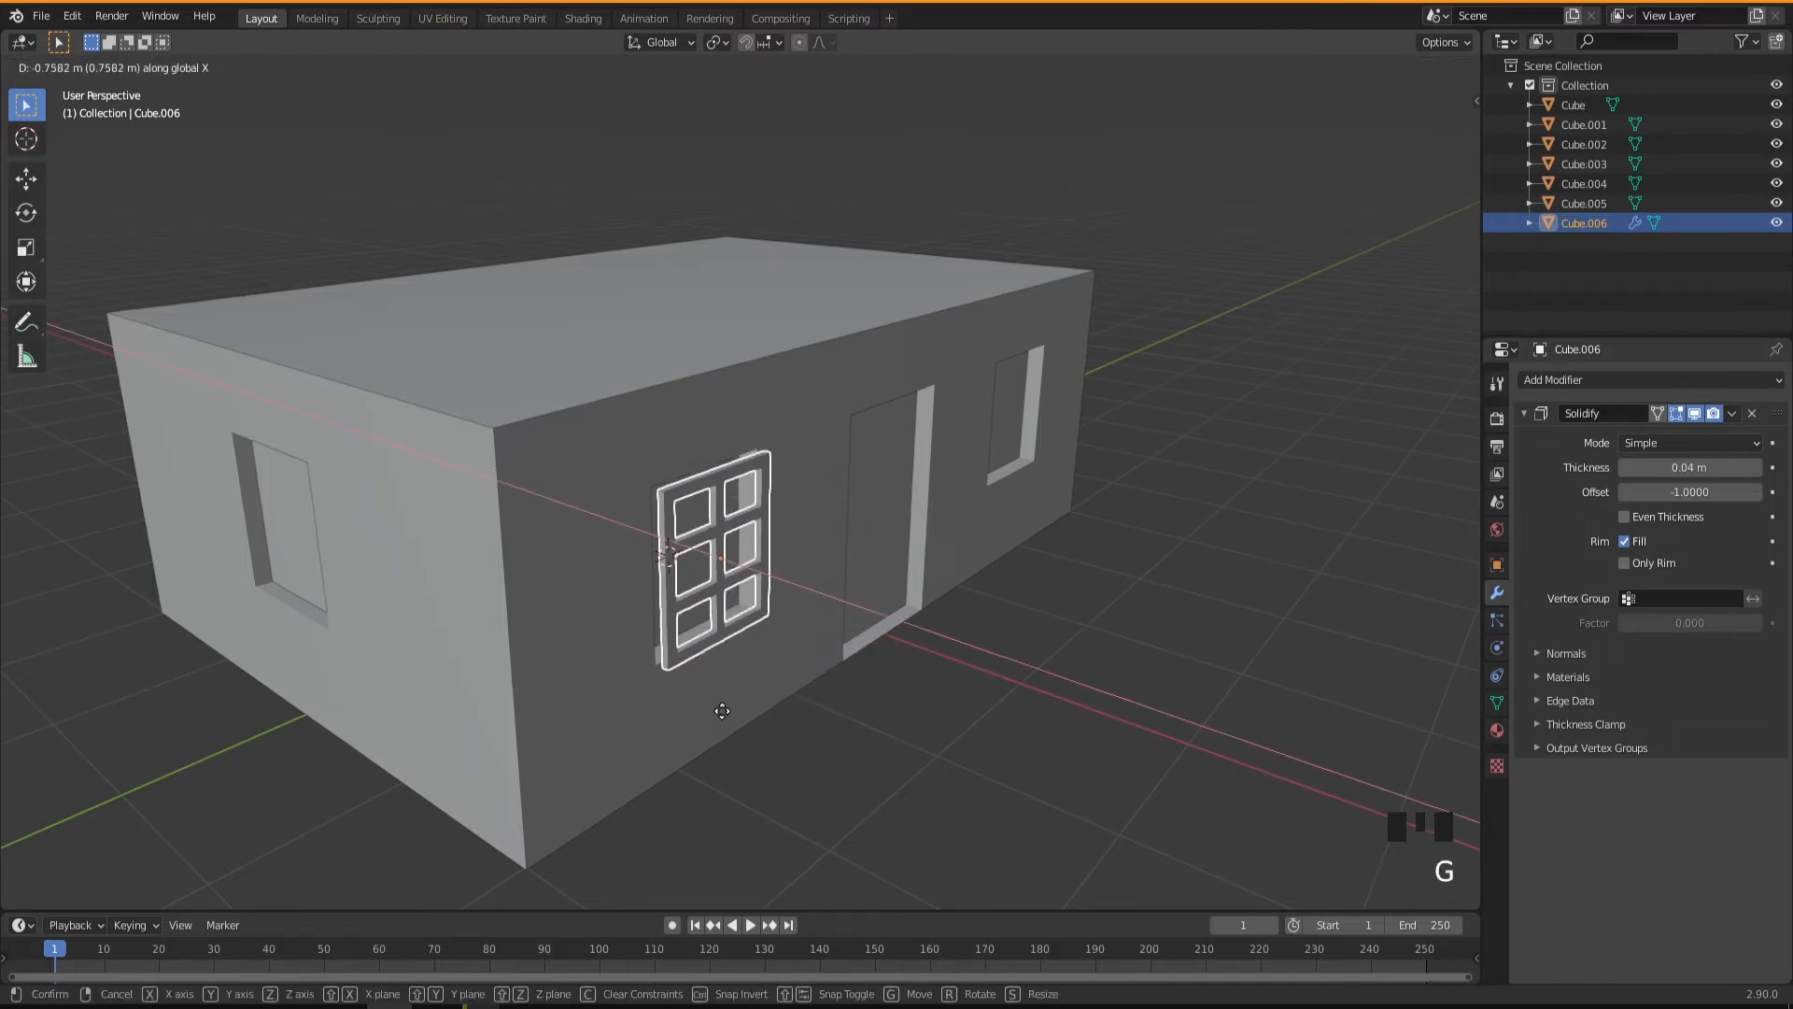
left_click(700, 703)
middle_click_drag(753, 702, 719, 669)
scroll(724, 676, "up", 5)
middle_click_drag(805, 747, 793, 739)
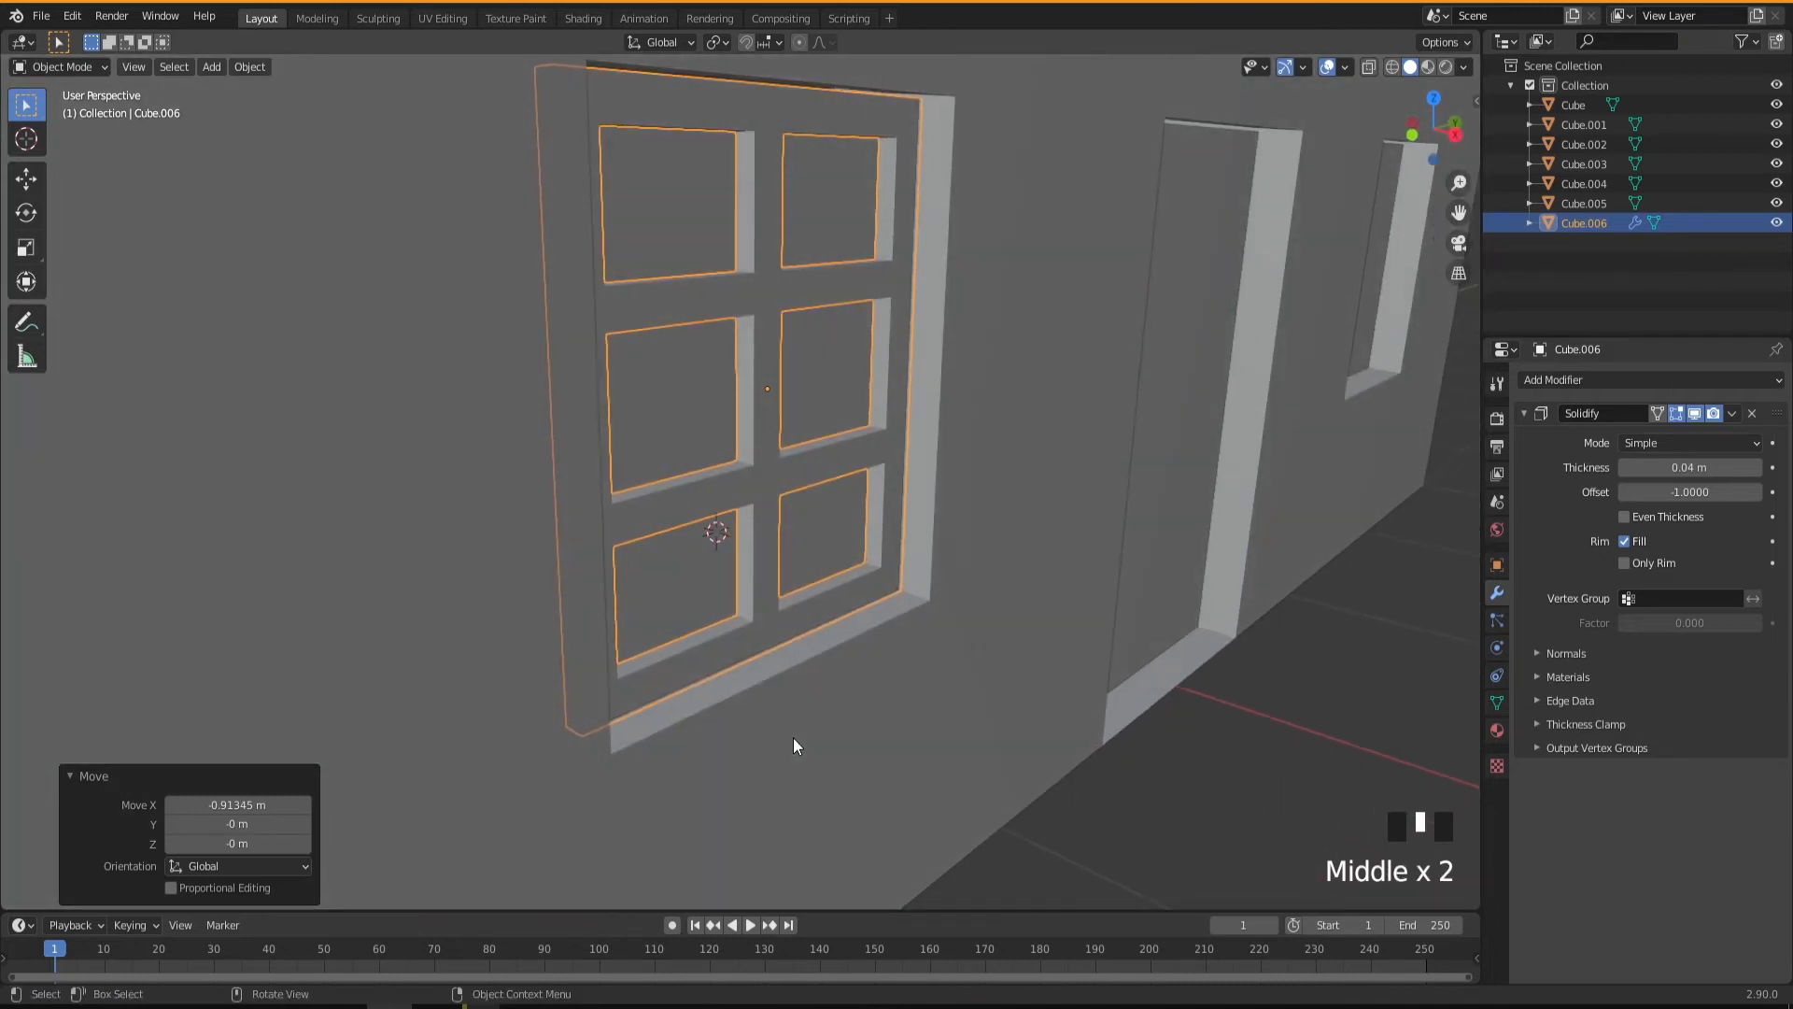
Move the plain pane behind the new frame about 0.026 m along X toward the frame.
left_click(693, 432)
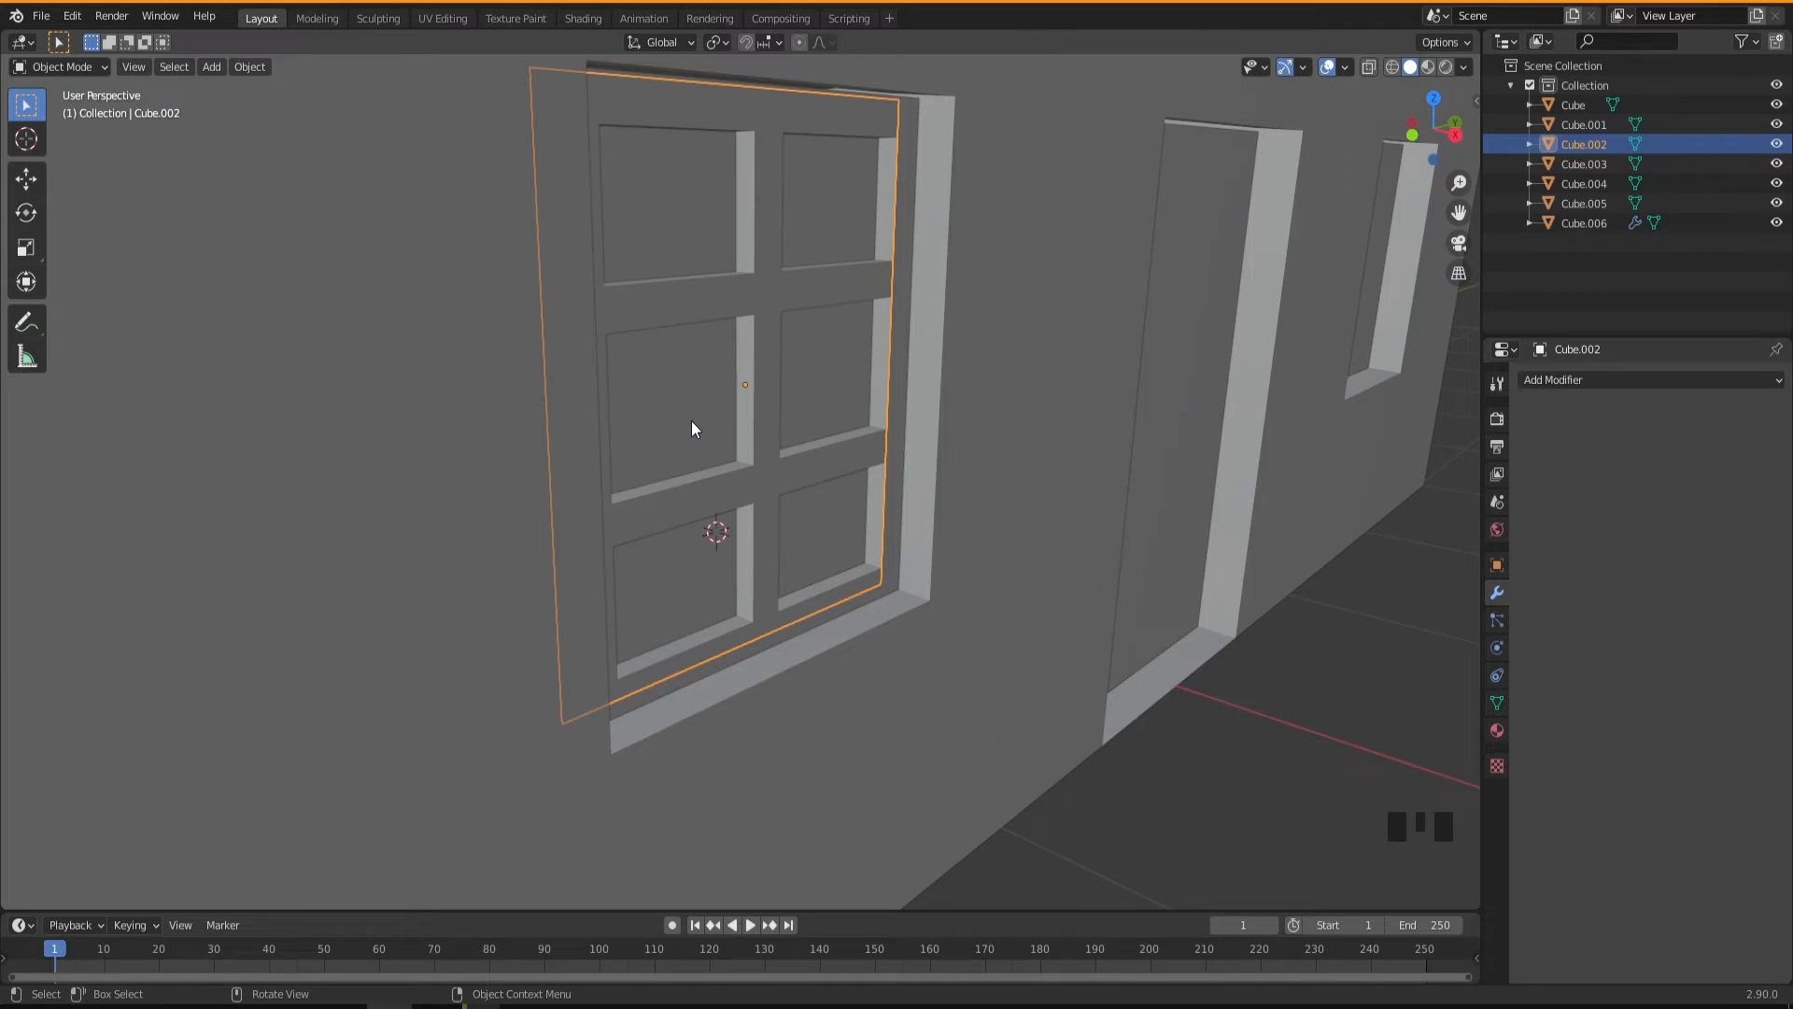
key("g")
key("x")
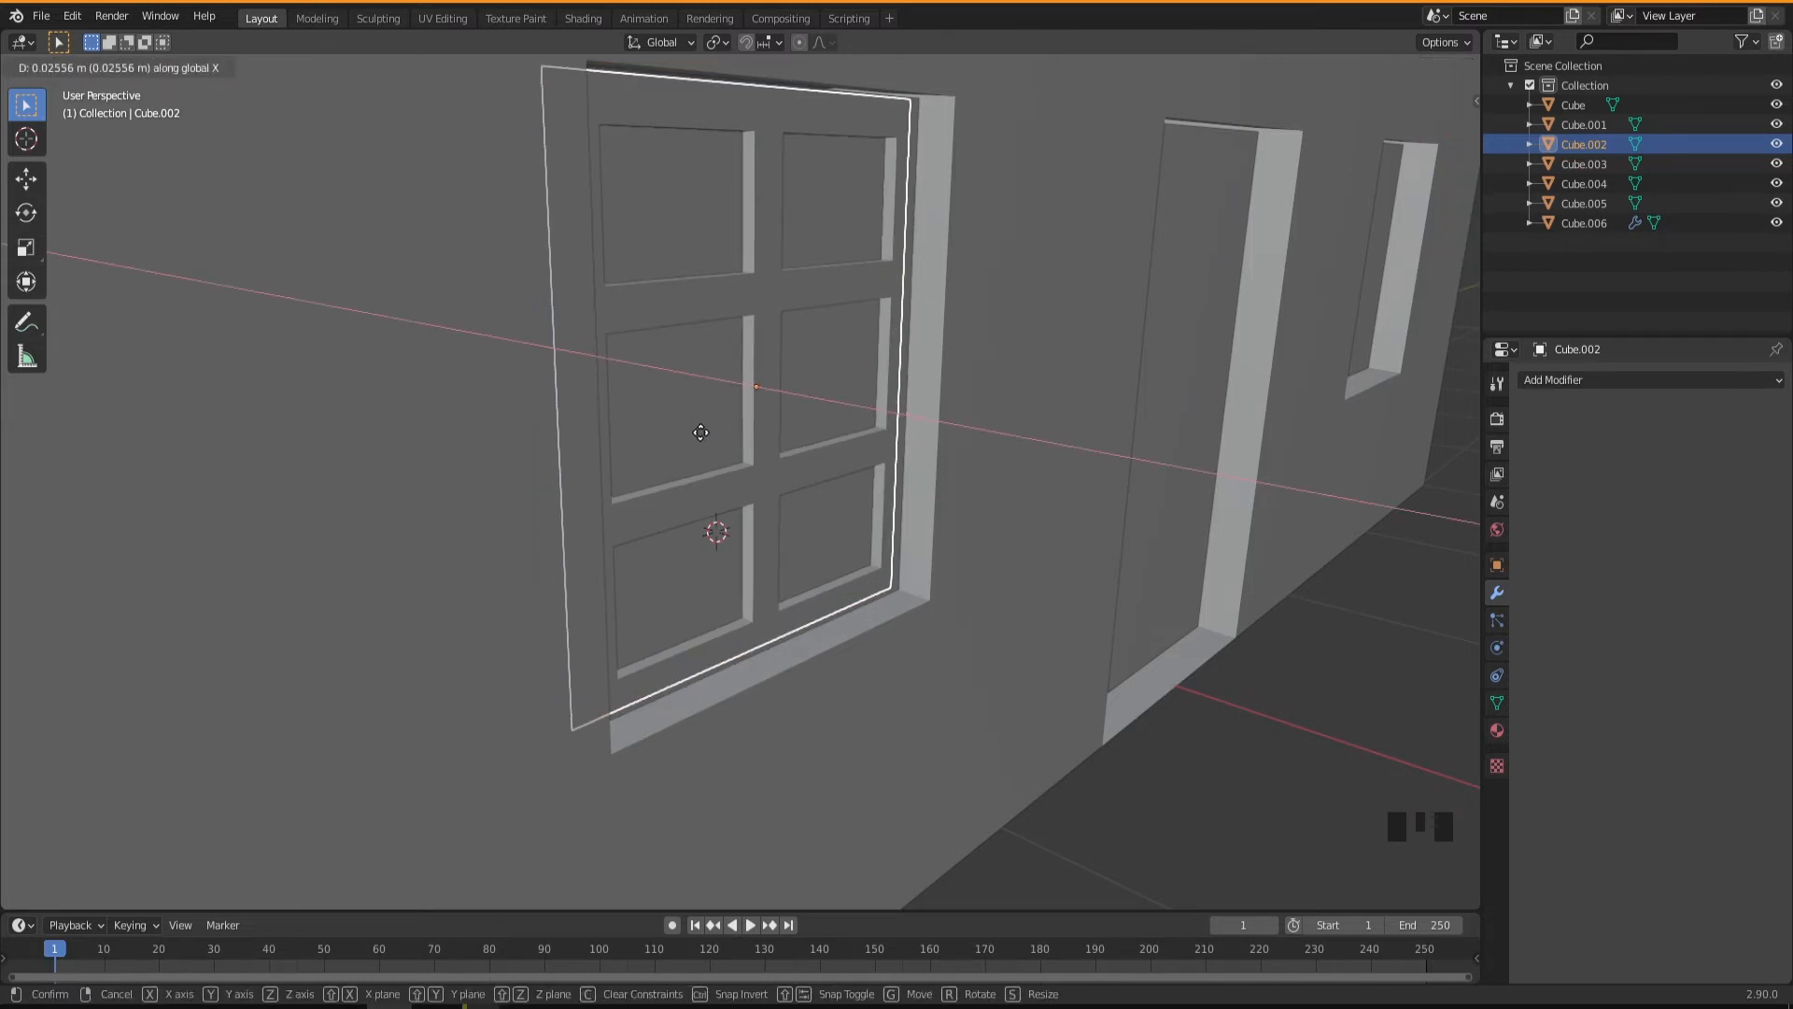
left_click(701, 433)
middle_click_drag(701, 433, 843, 495)
scroll(850, 562, "down", 3)
middle_click_drag(850, 562, 878, 591)
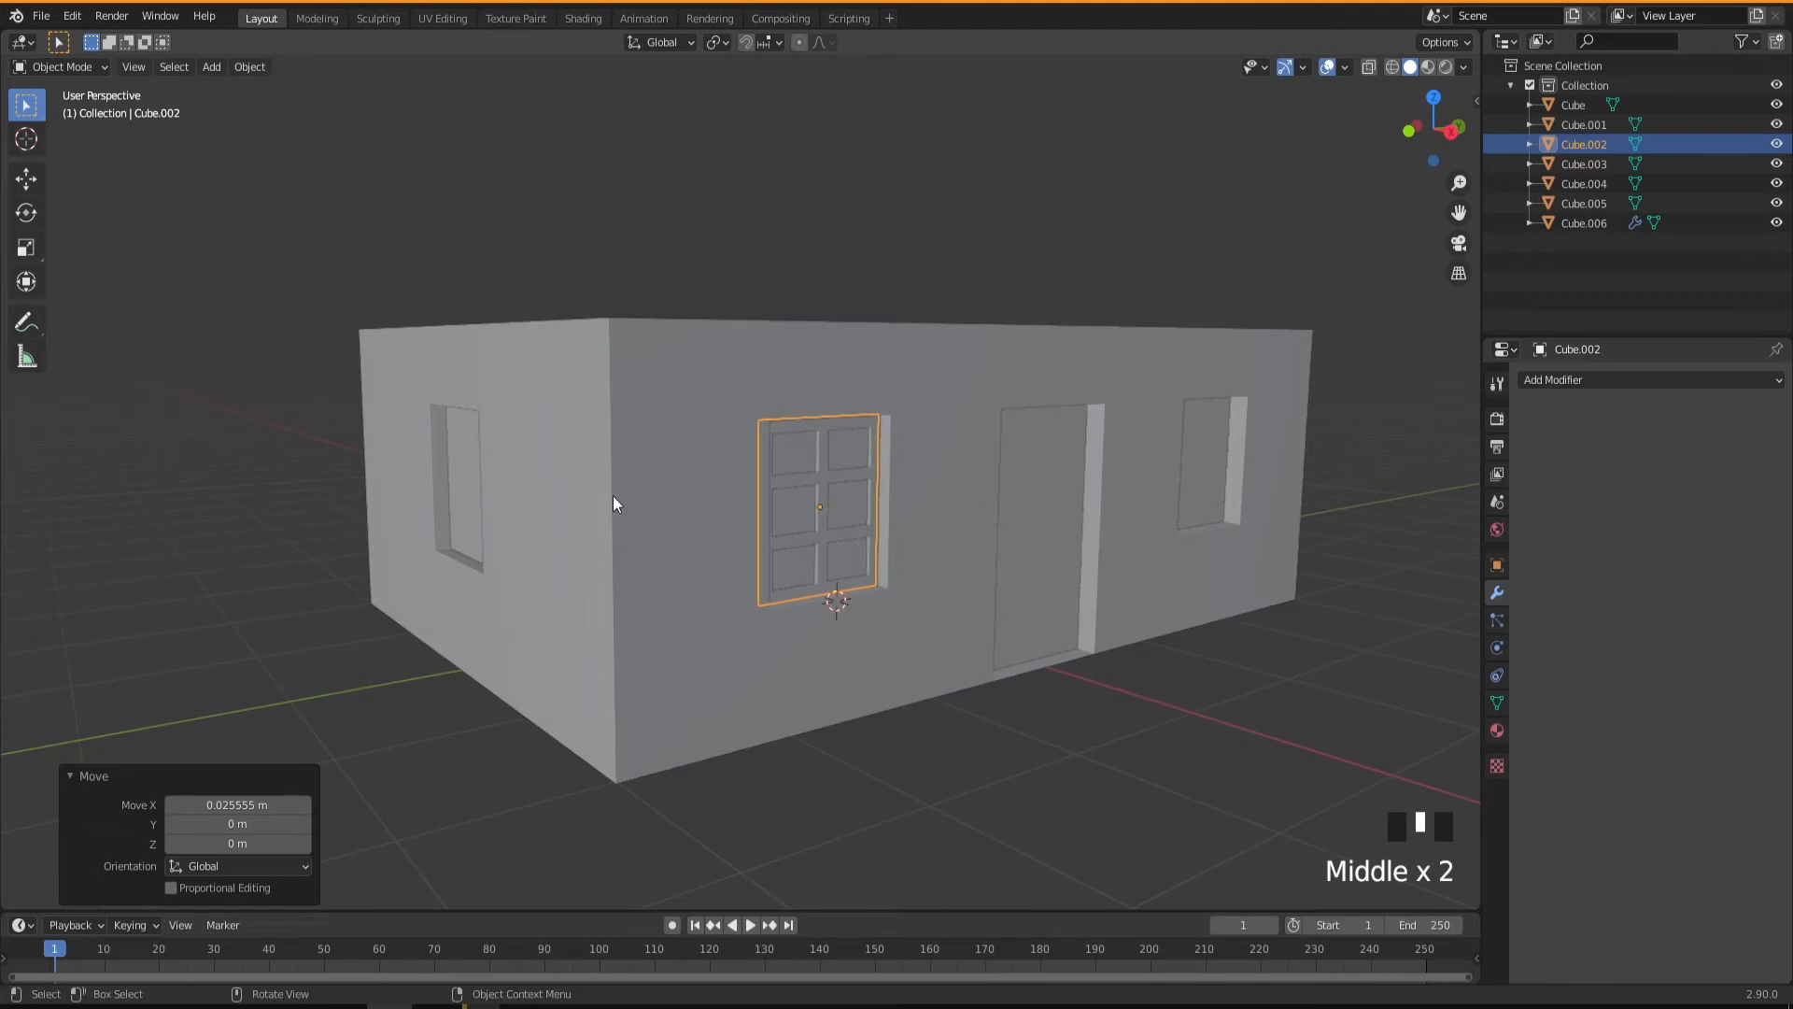
Delete the plain pane from the window opening on the other side of the door.
middle_click_drag(918, 536, 776, 544)
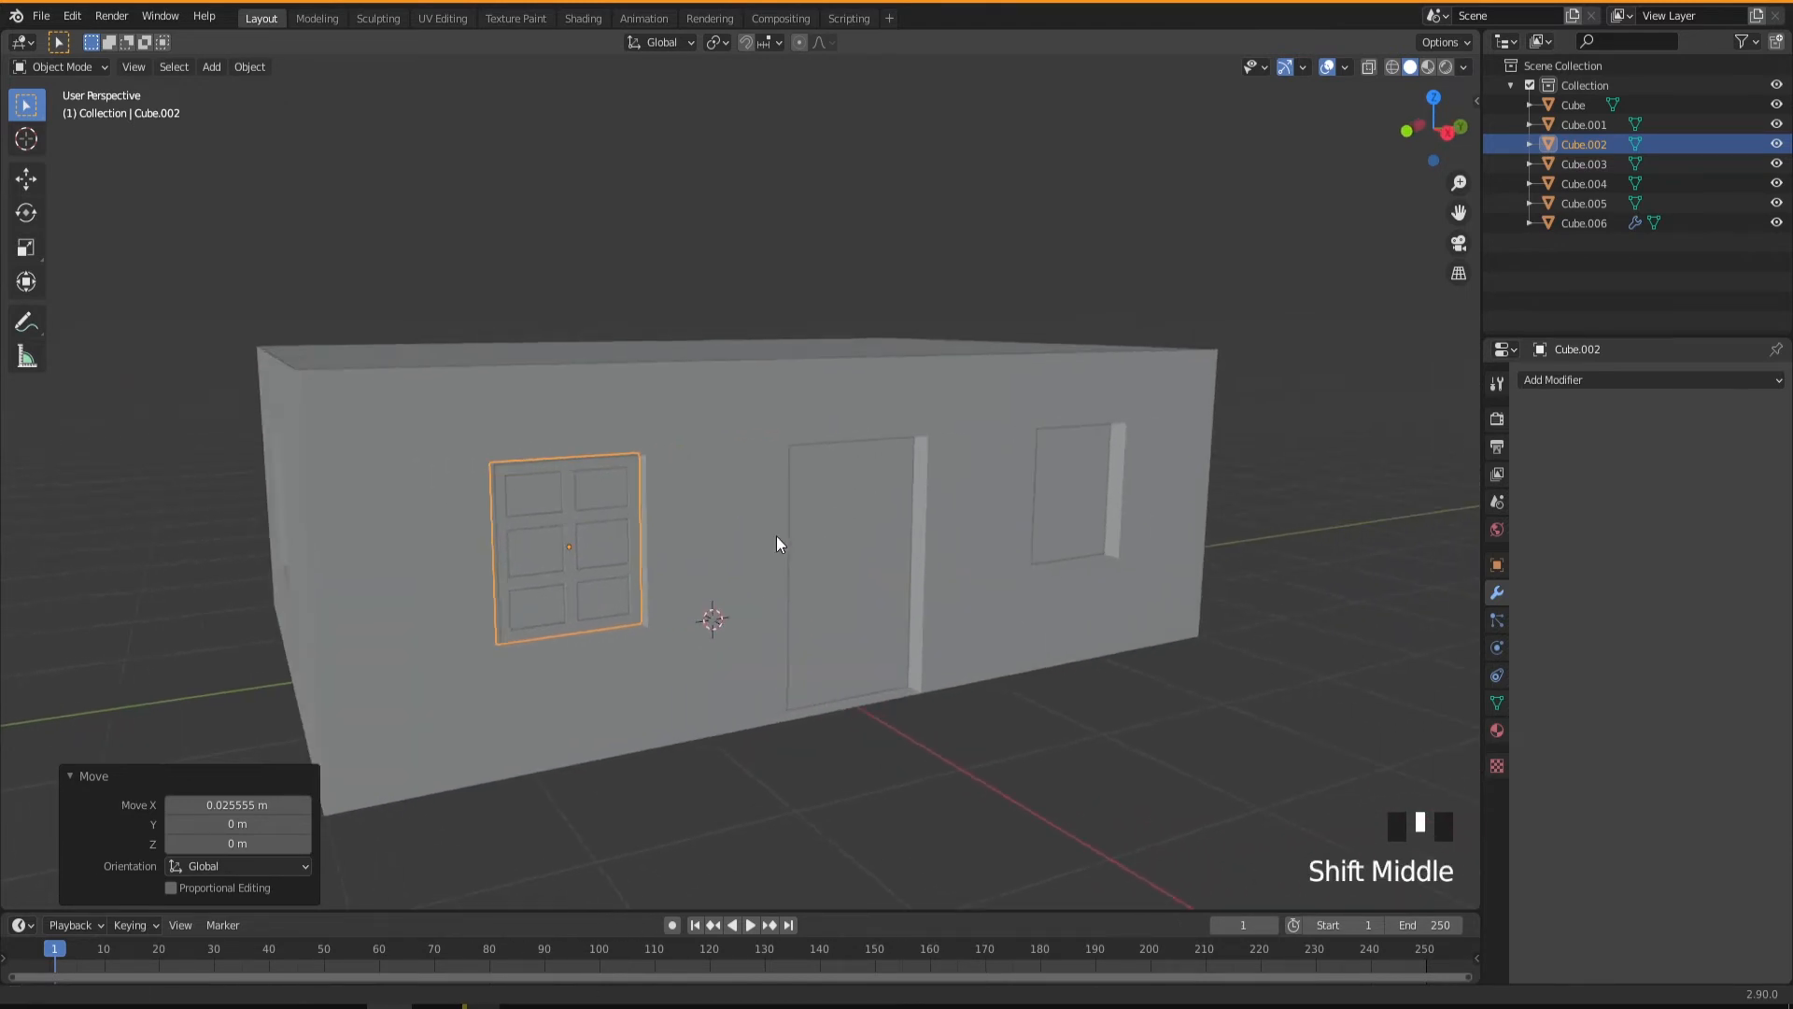
middle_click_drag(264, 526, 336, 524)
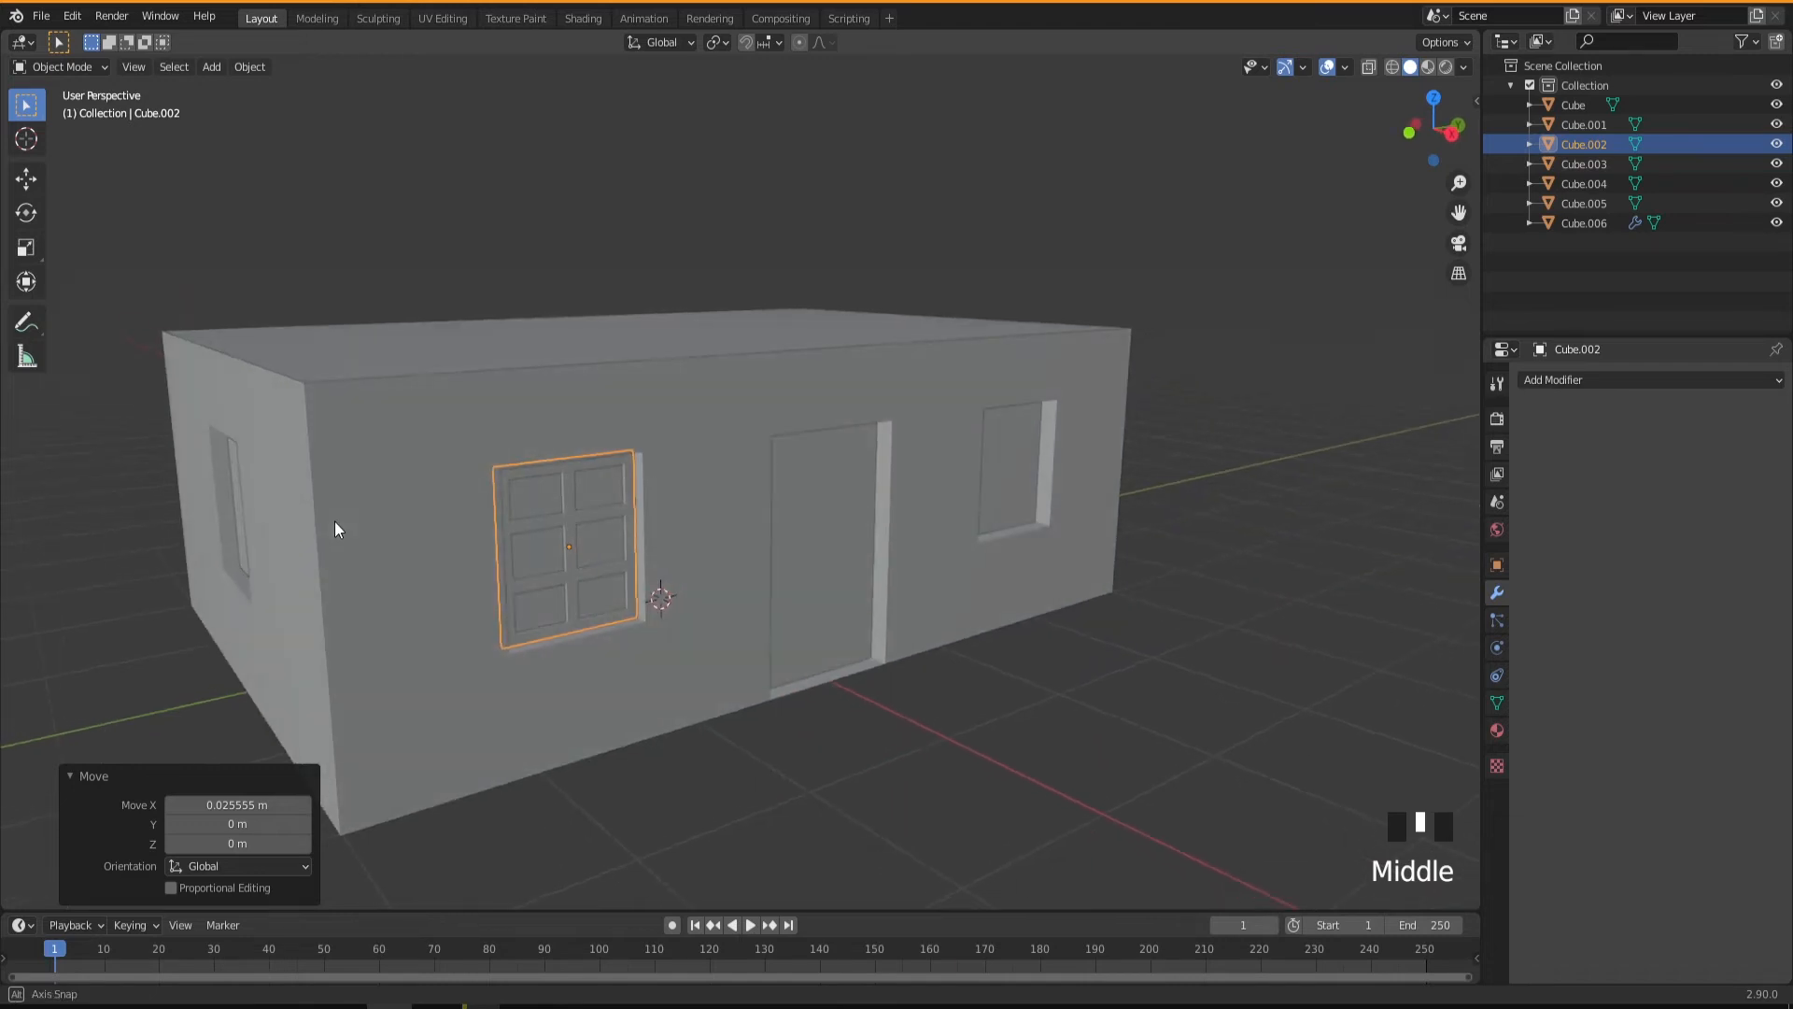
middle_click_drag(667, 597, 710, 560)
left_click(1162, 391)
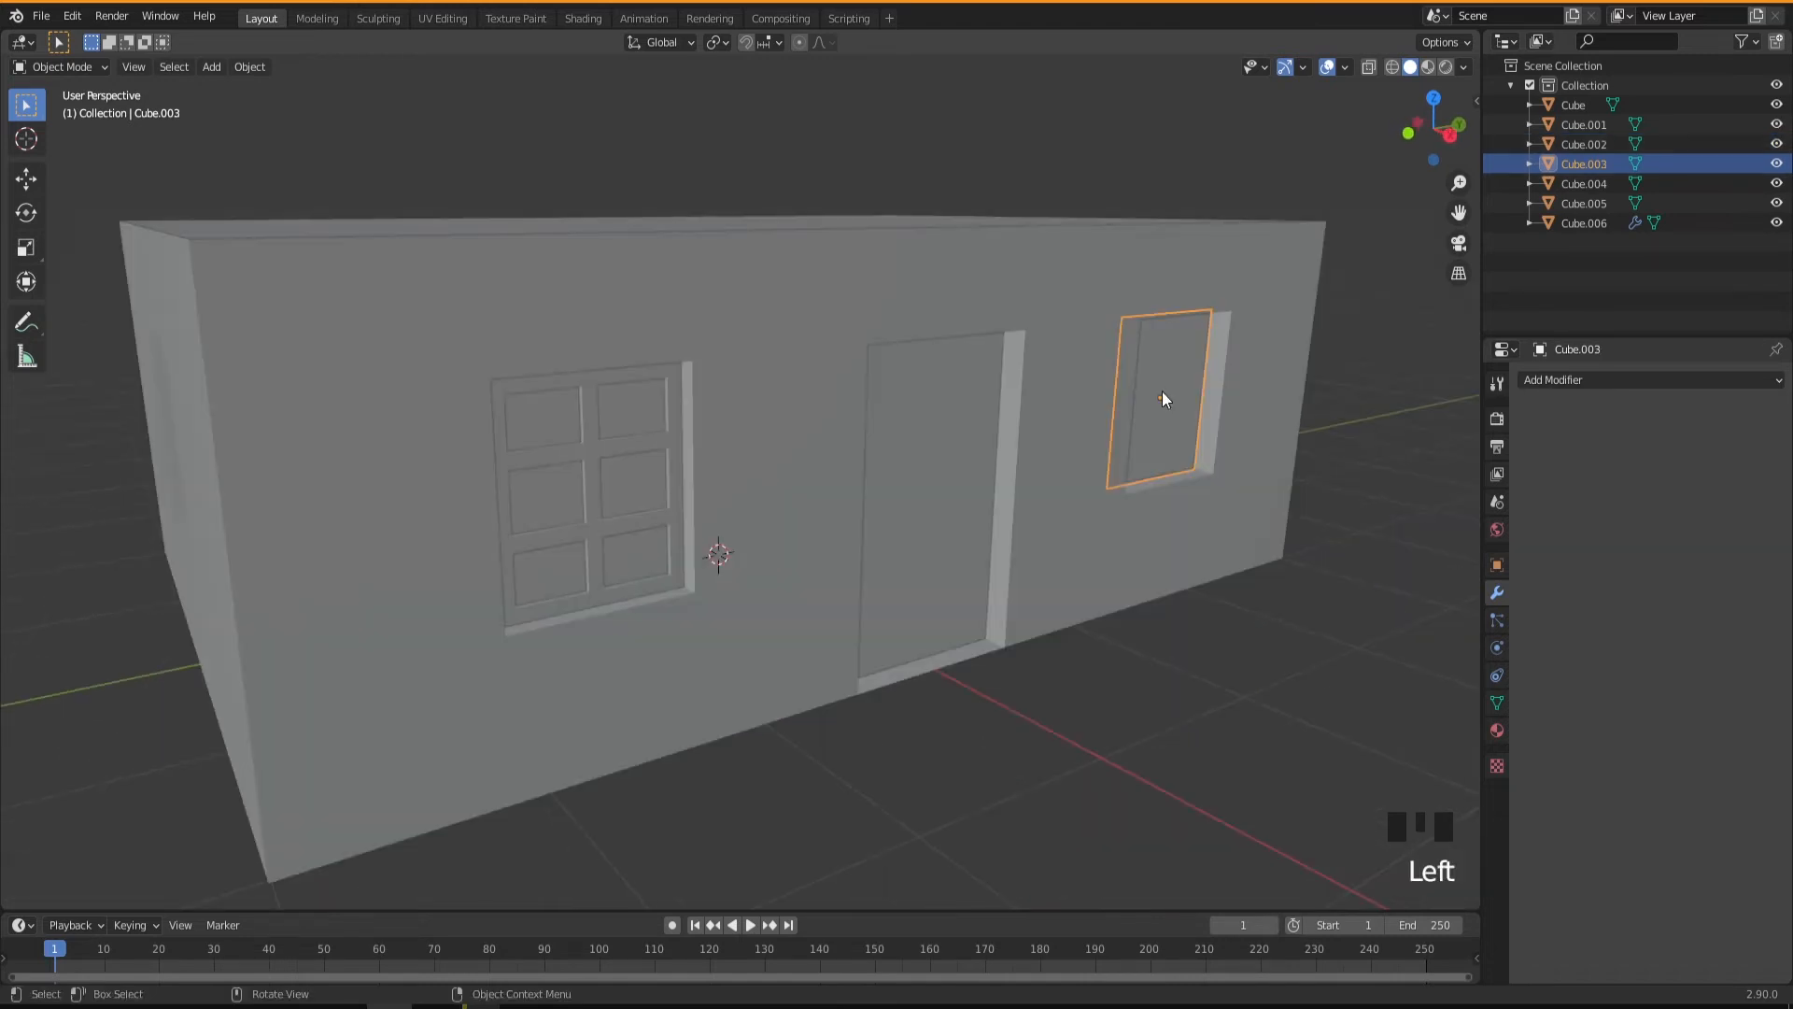
key("Delete")
Duplicate the finished window's pane and frame together about 3.497 m along Y into the empty opening past the door.
left_click(634, 528)
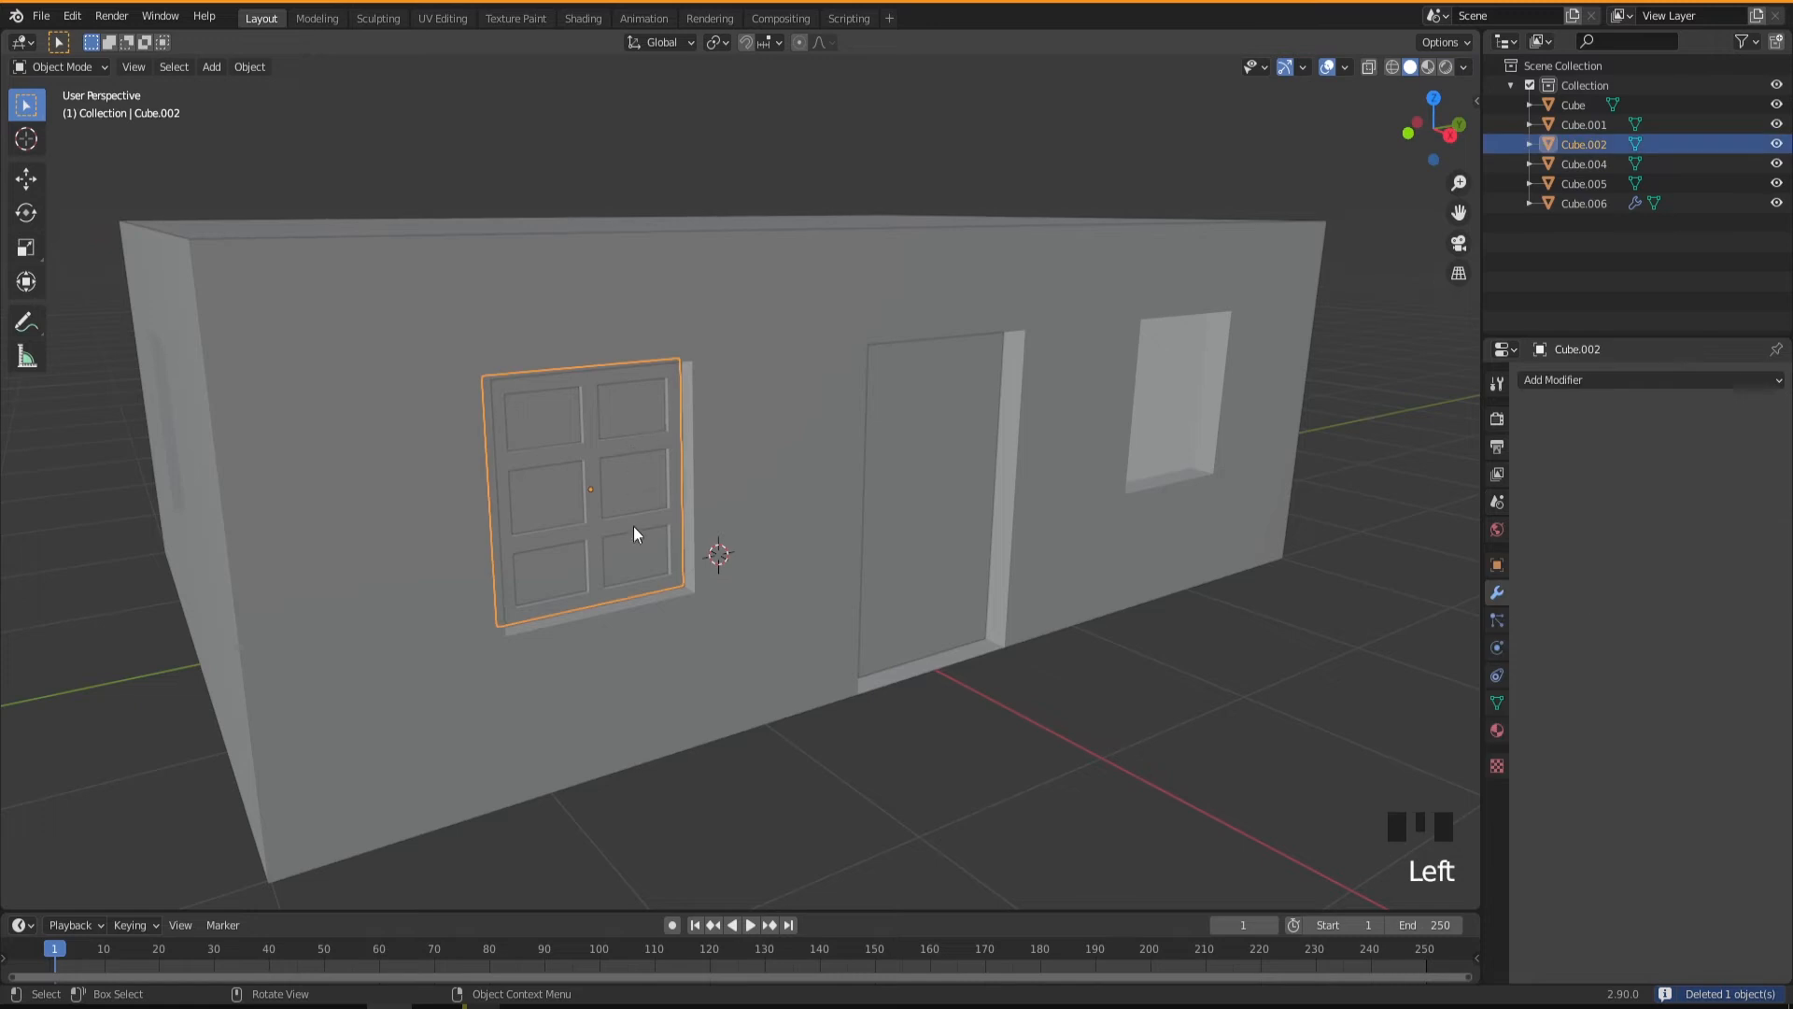
left_click(598, 448, "shift")
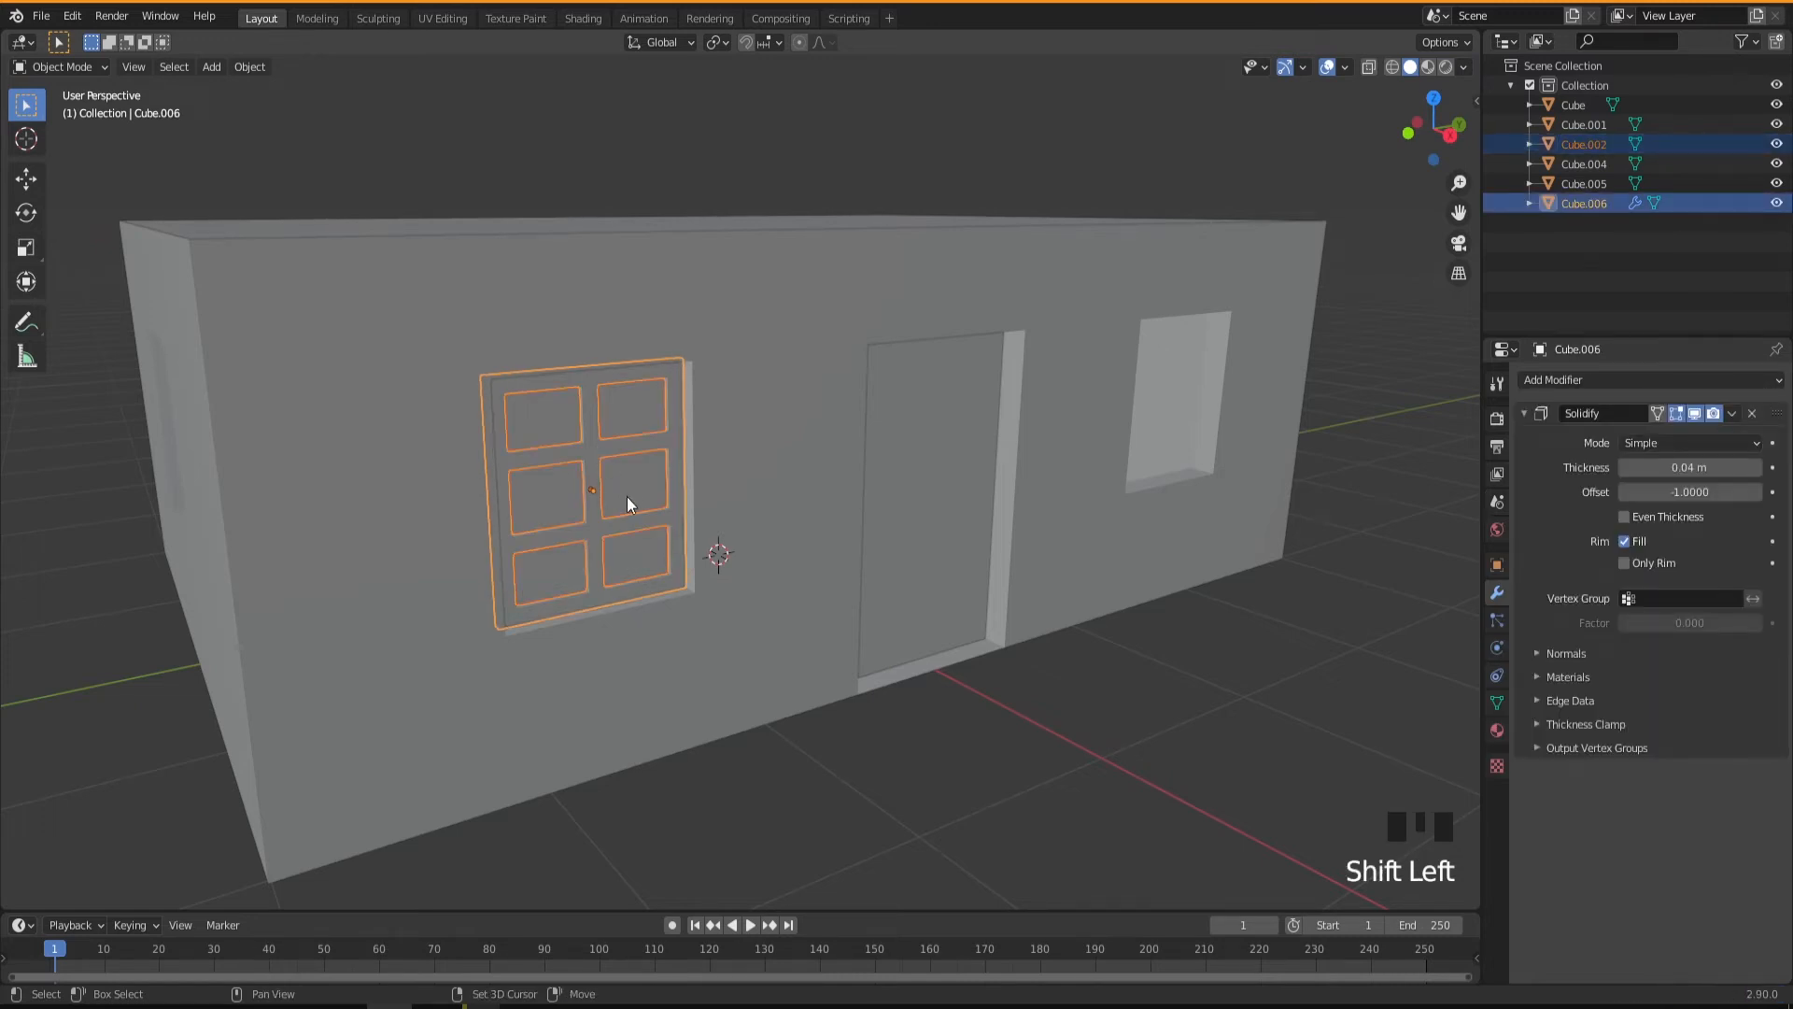
key("shift+d")
key("y")
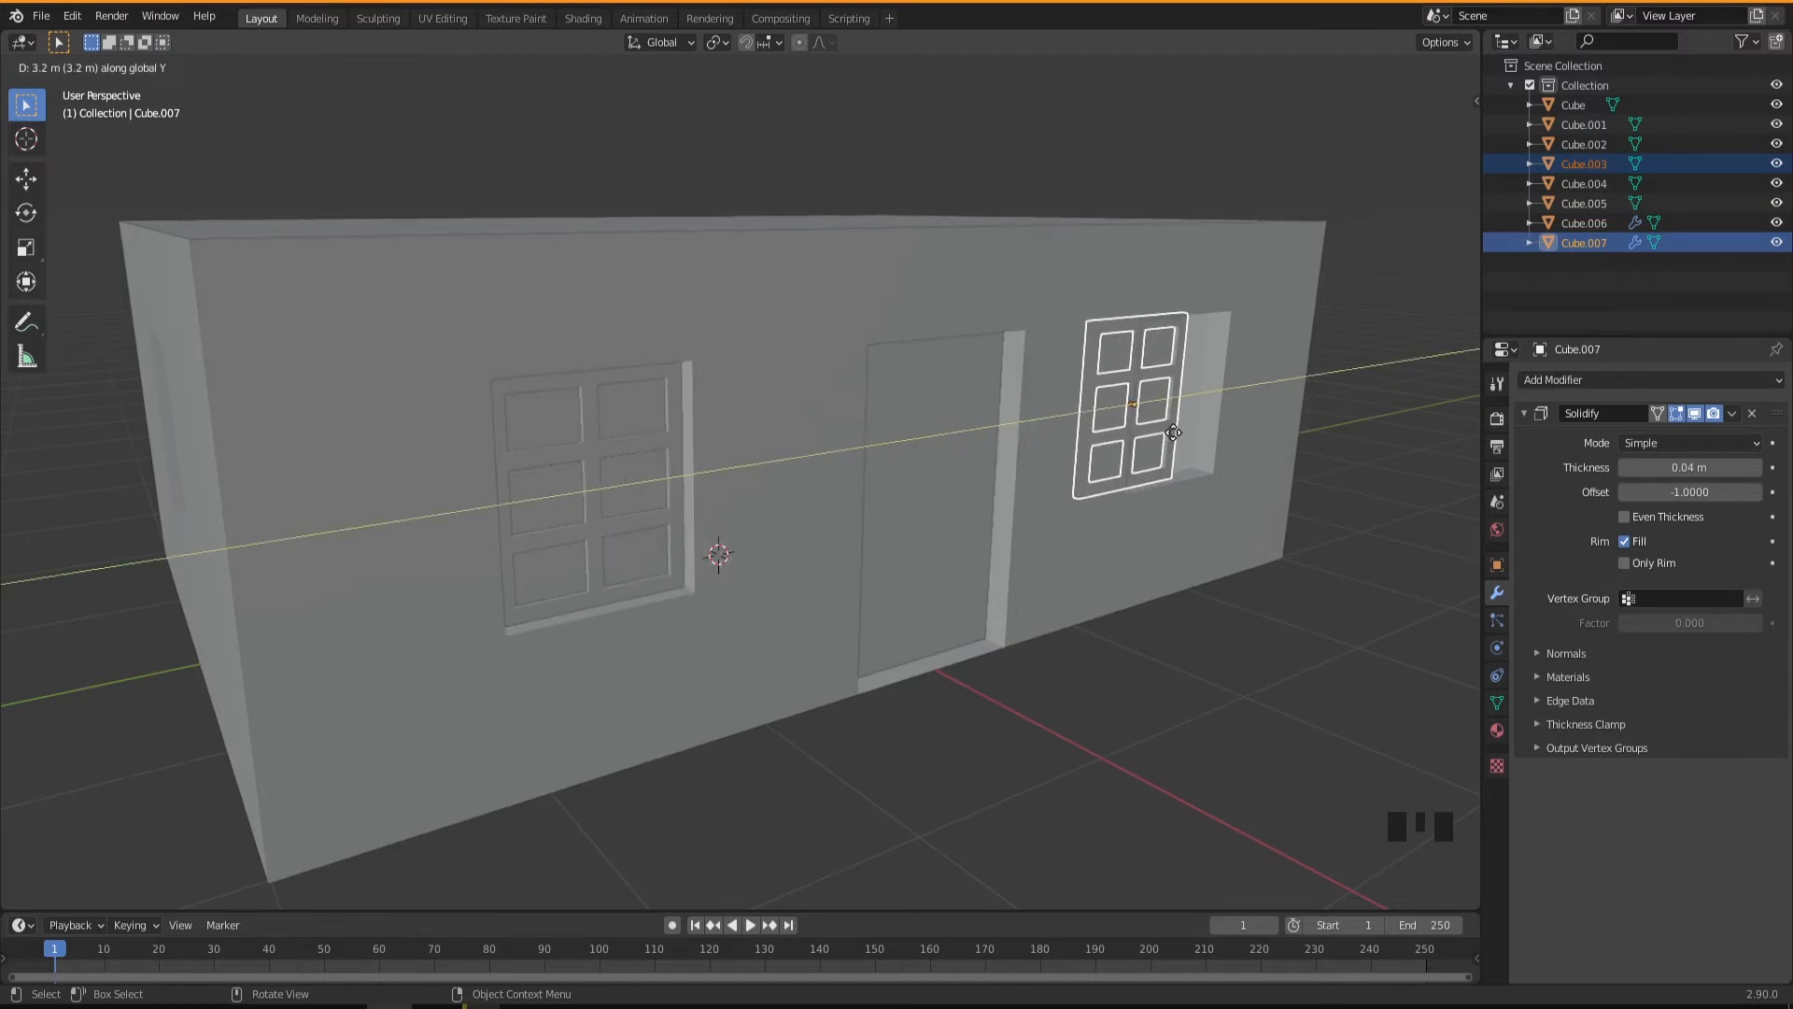
left_click(1204, 423)
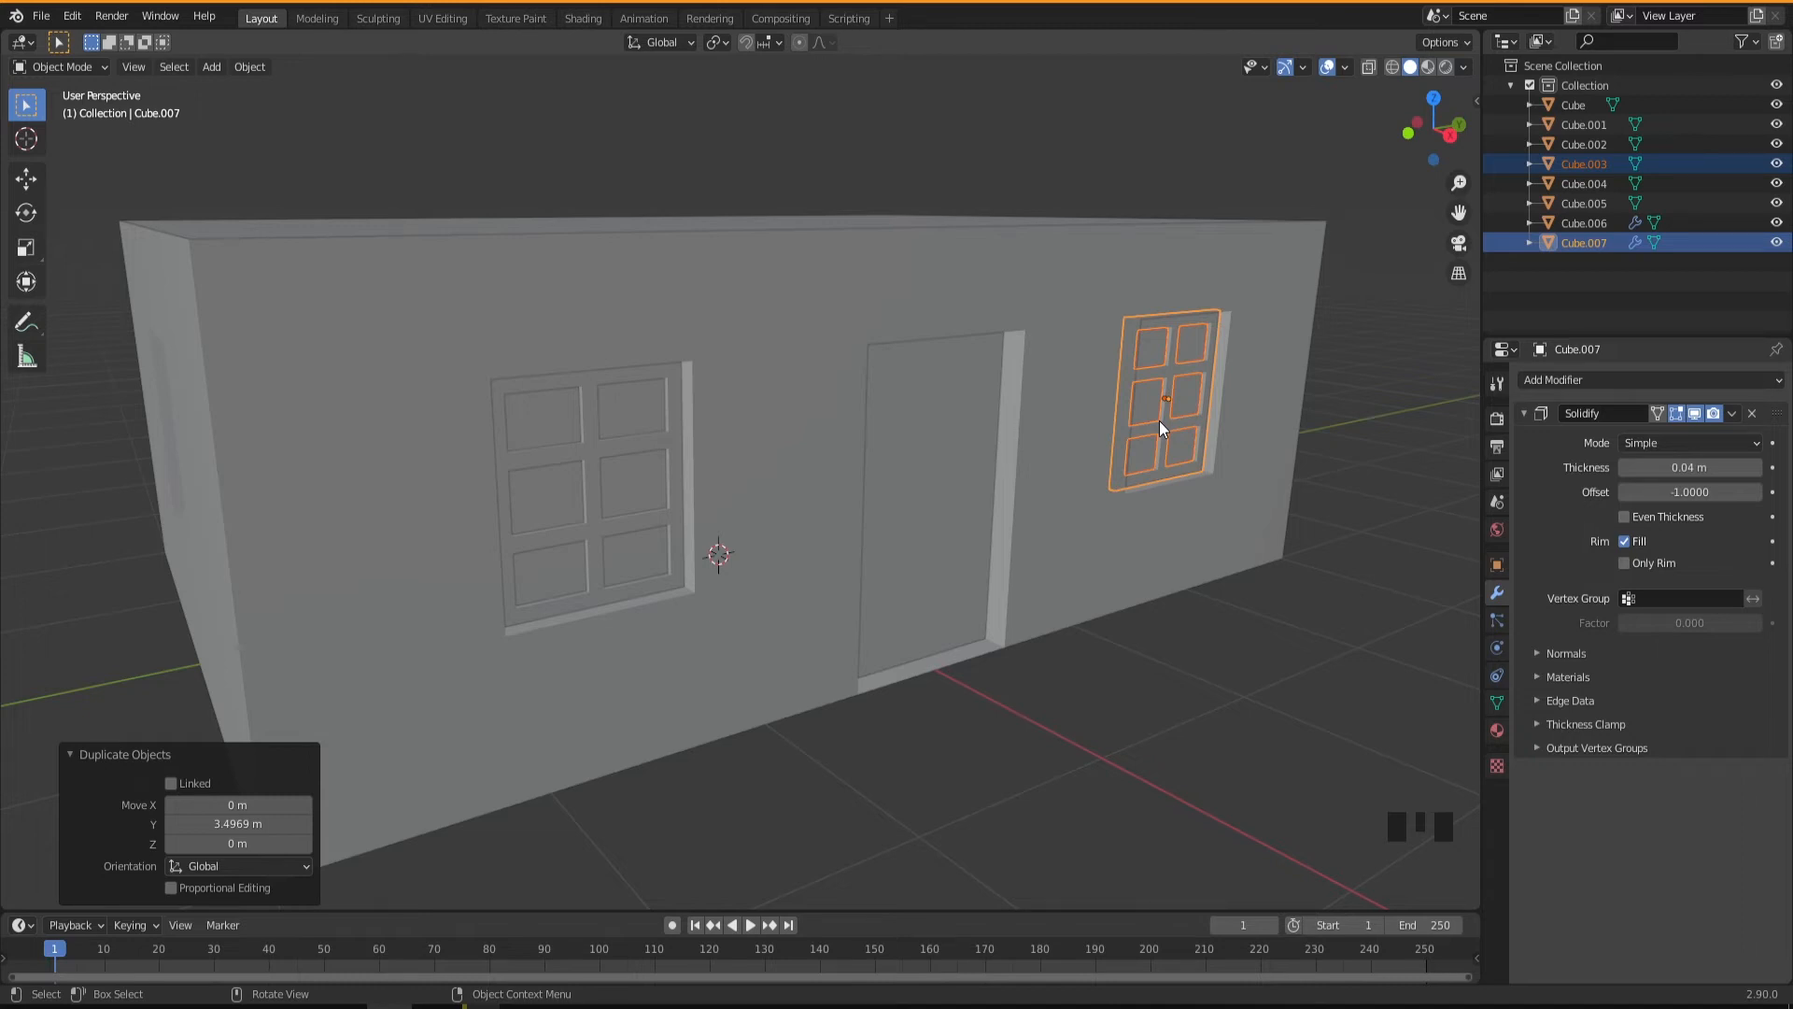
Move the duplicated window pane and frame about -0.017 m along Y to fit the opening past the door.
key("KP_Decimal")
middle_click_drag(1158, 420, 736, 483)
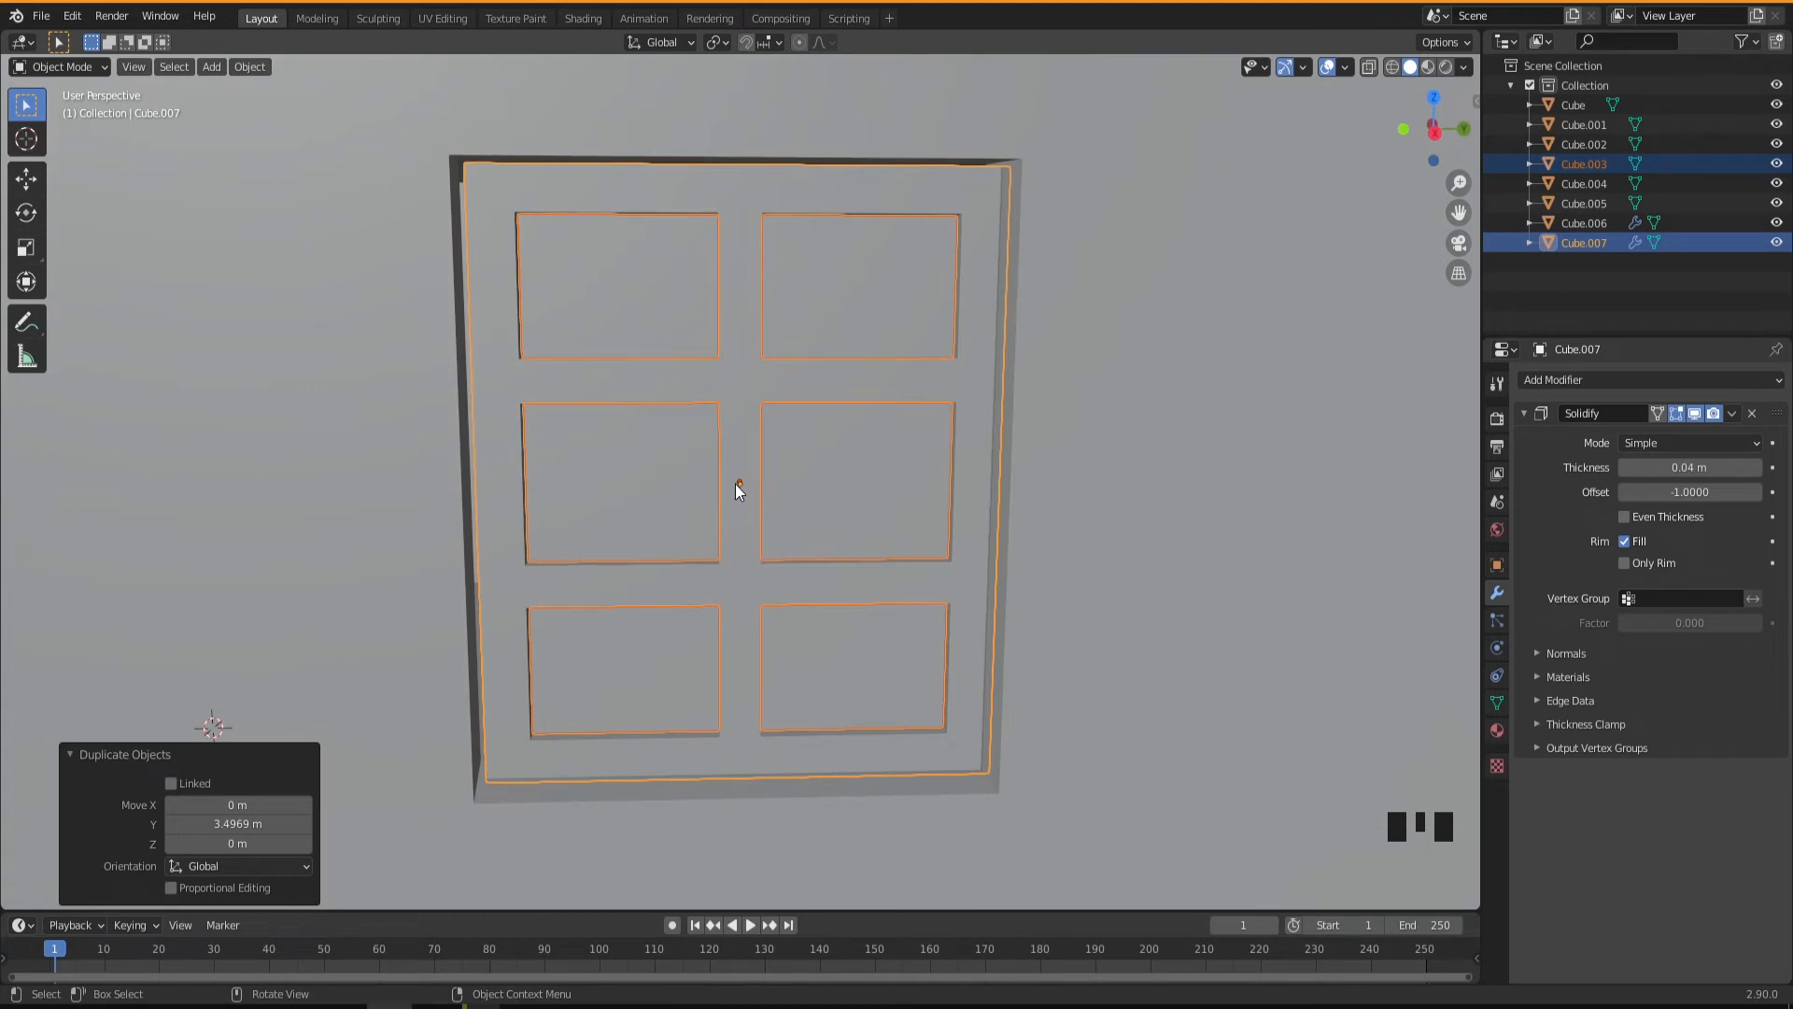
key("g")
key("y")
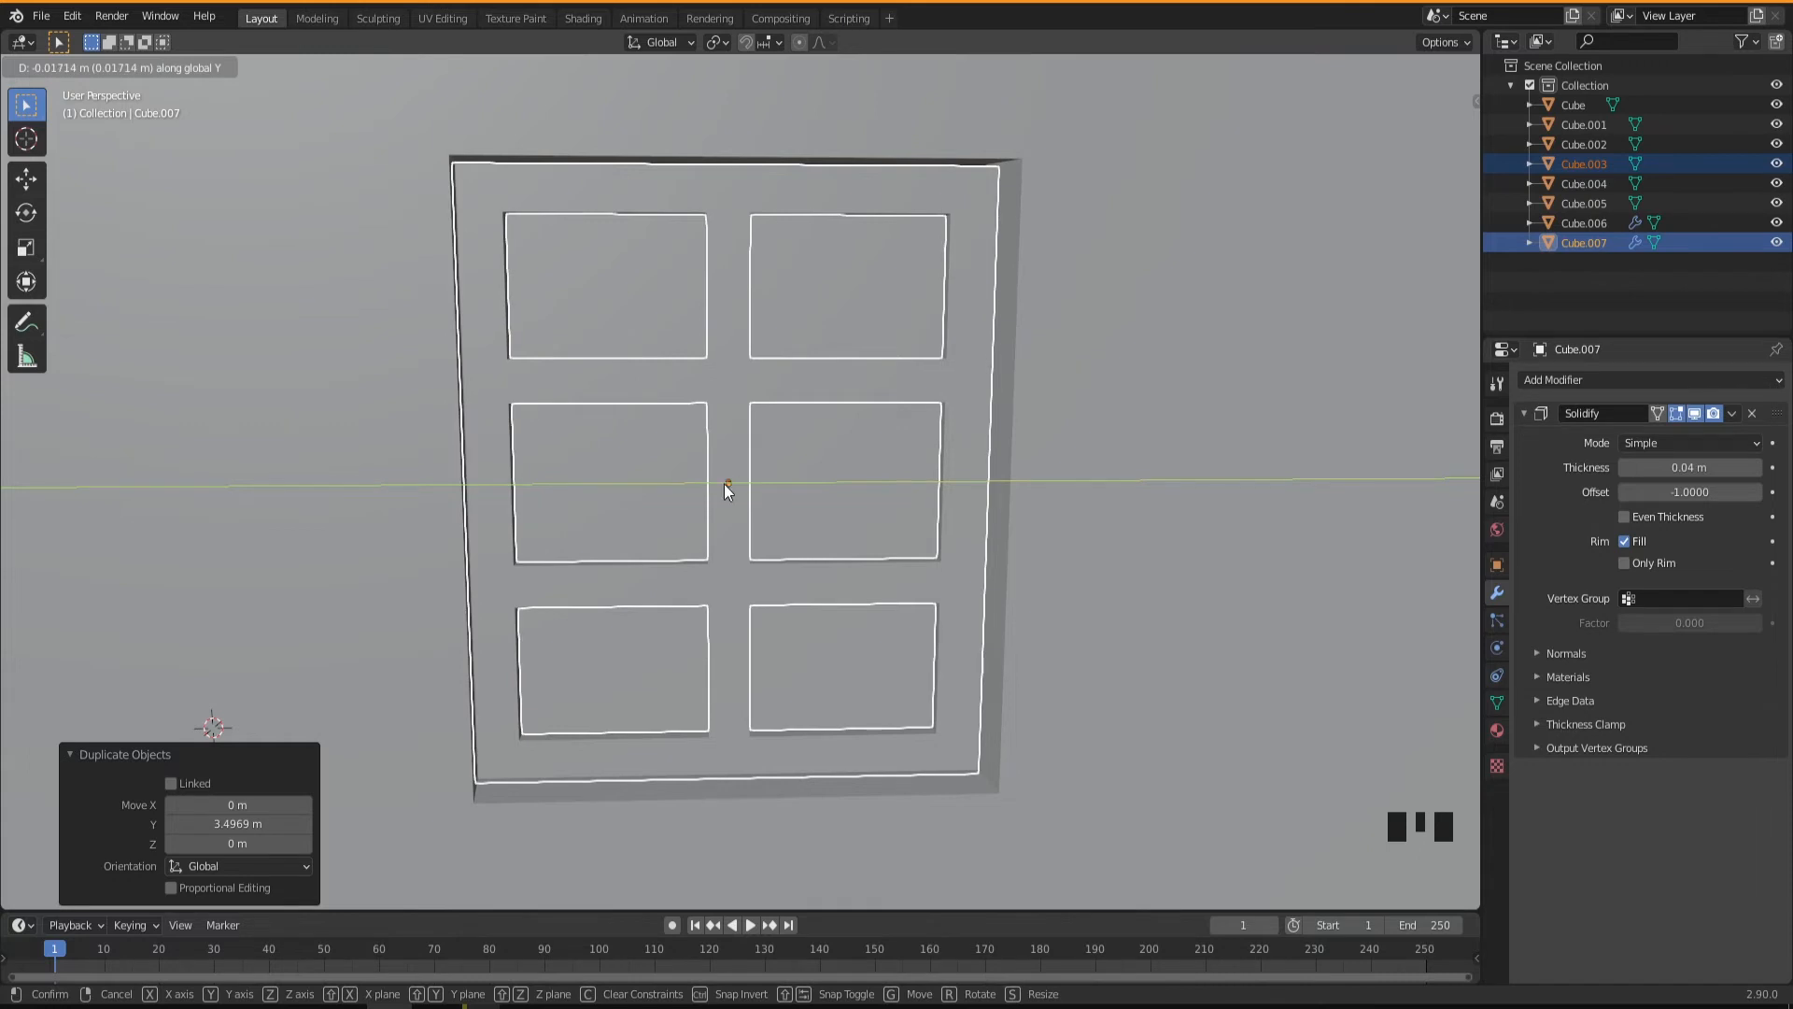
left_click(725, 483)
mouse_move(742, 535)
middle_mouse_down()
mouse_move(691, 524)
mouse_move(773, 531)
mouse_move(738, 529)
middle_mouse_up()
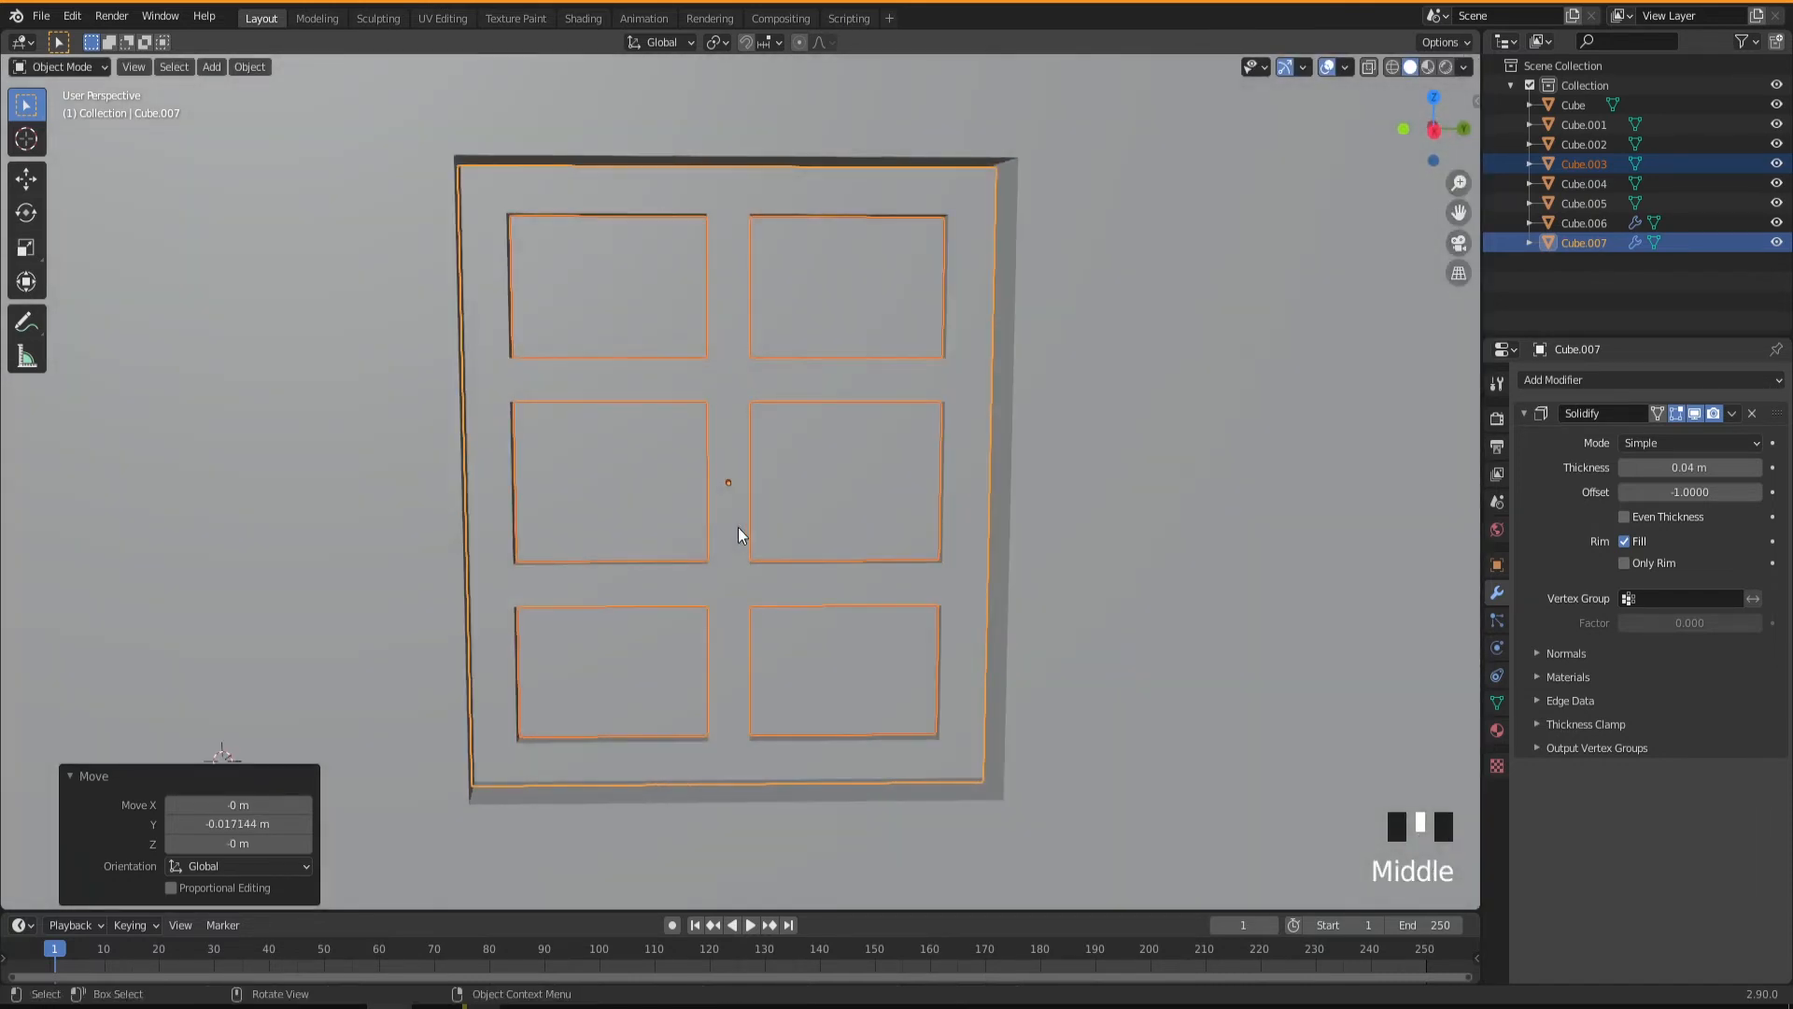
Delete the plain pane from the window opening in the building's side wall.
scroll(738, 529, "down", 7)
middle_click_drag(497, 497, 183, 635, "shift")
scroll(688, 587, "down", 2)
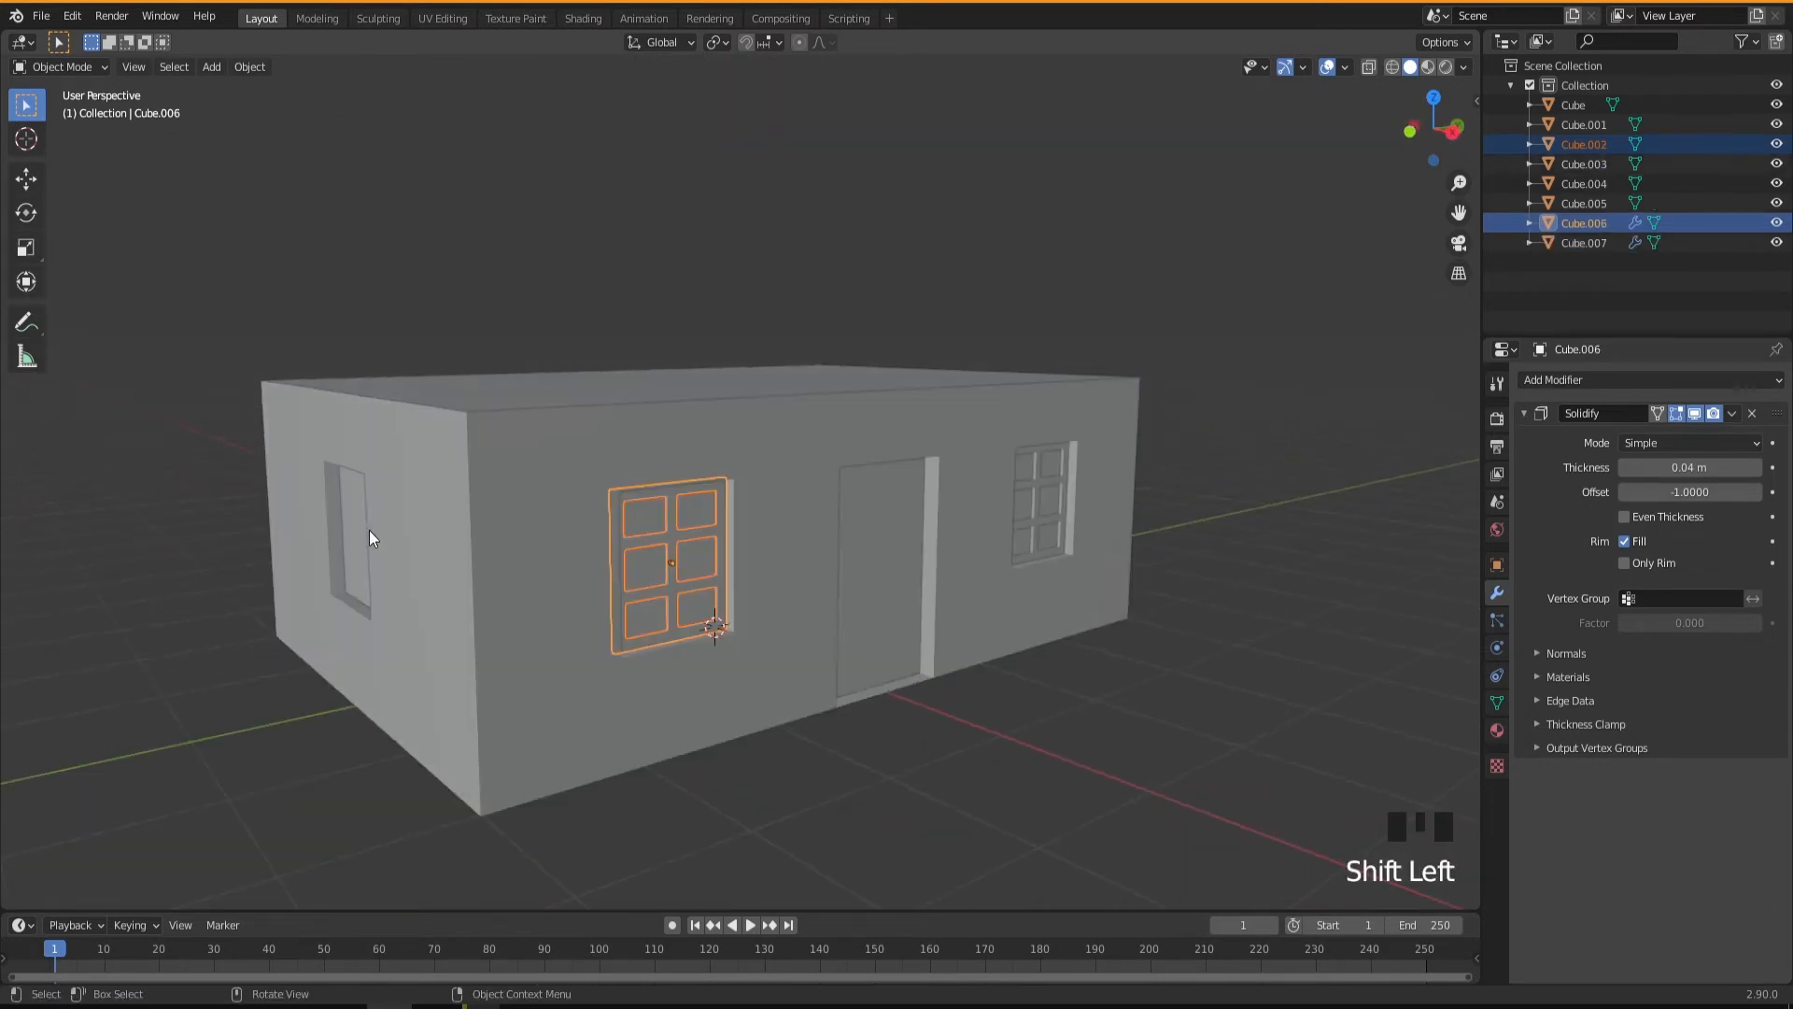
left_click(355, 536)
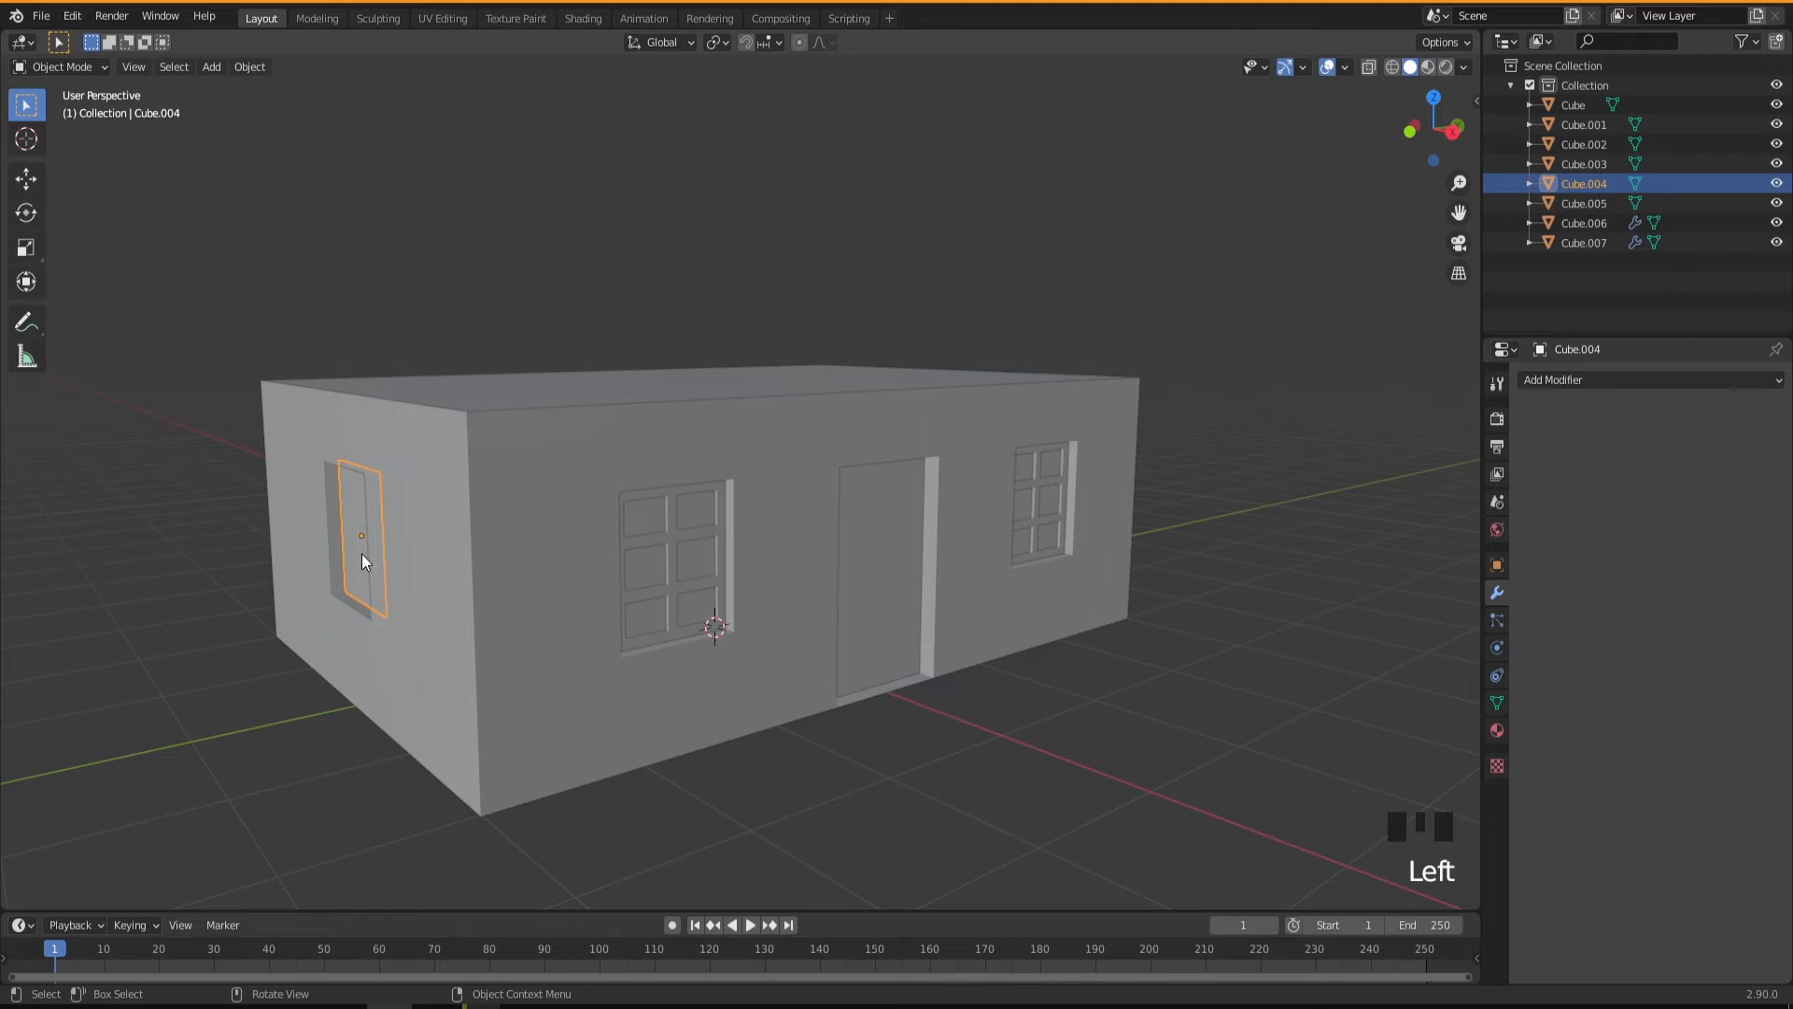
key("Delete")
Duplicate the pane and frame of the front window nearest the side wall and rotate the copy 90° about Z.
middle_click_drag(700, 612, 749, 575)
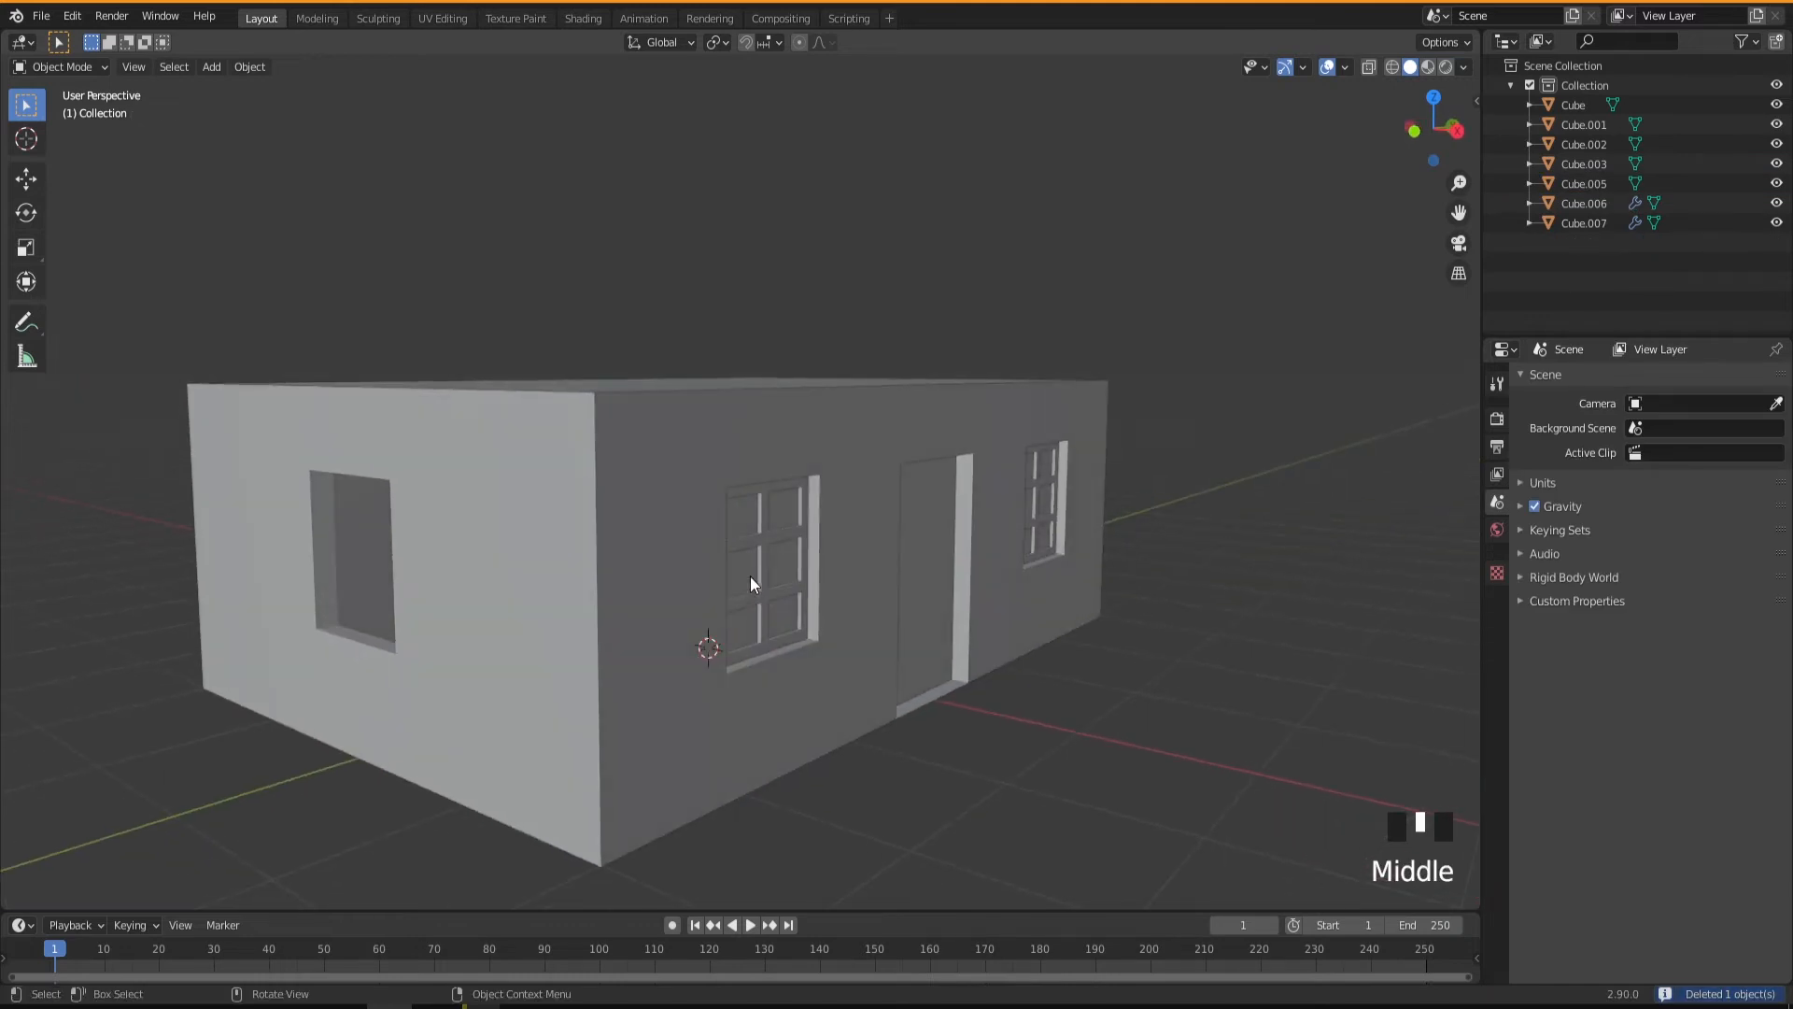
left_click(753, 572)
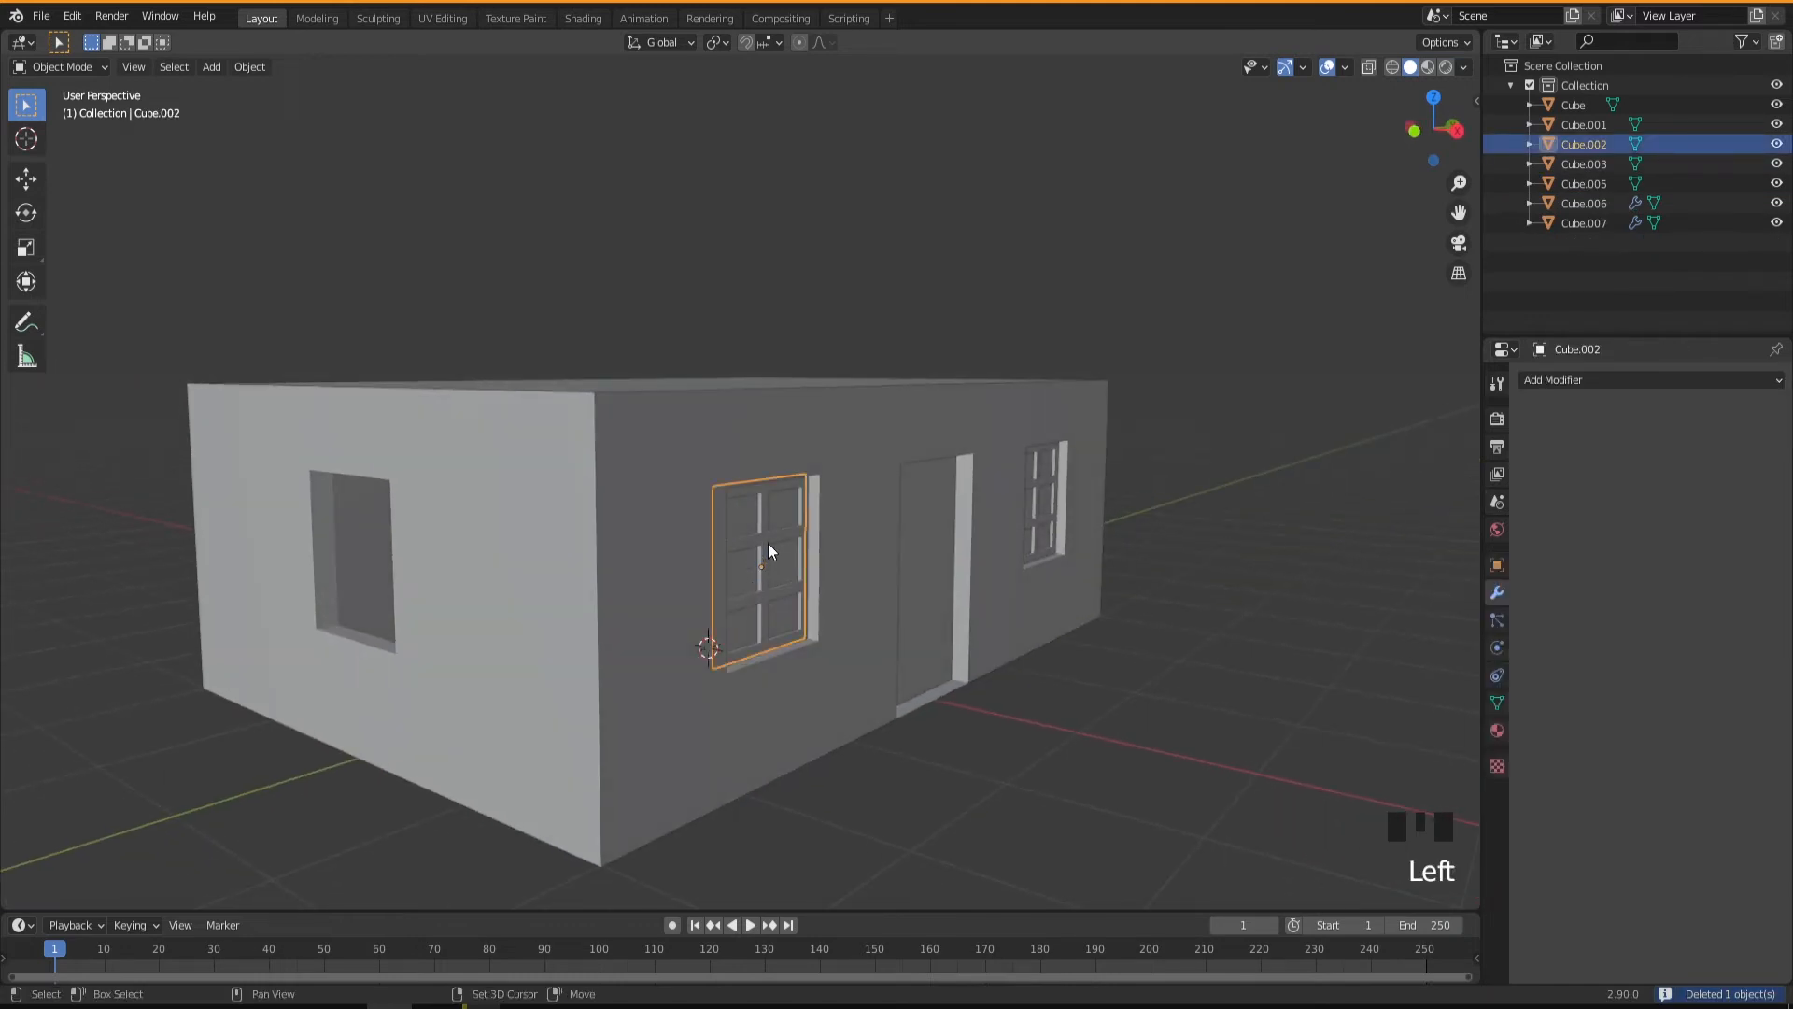
left_click(768, 550, "shift")
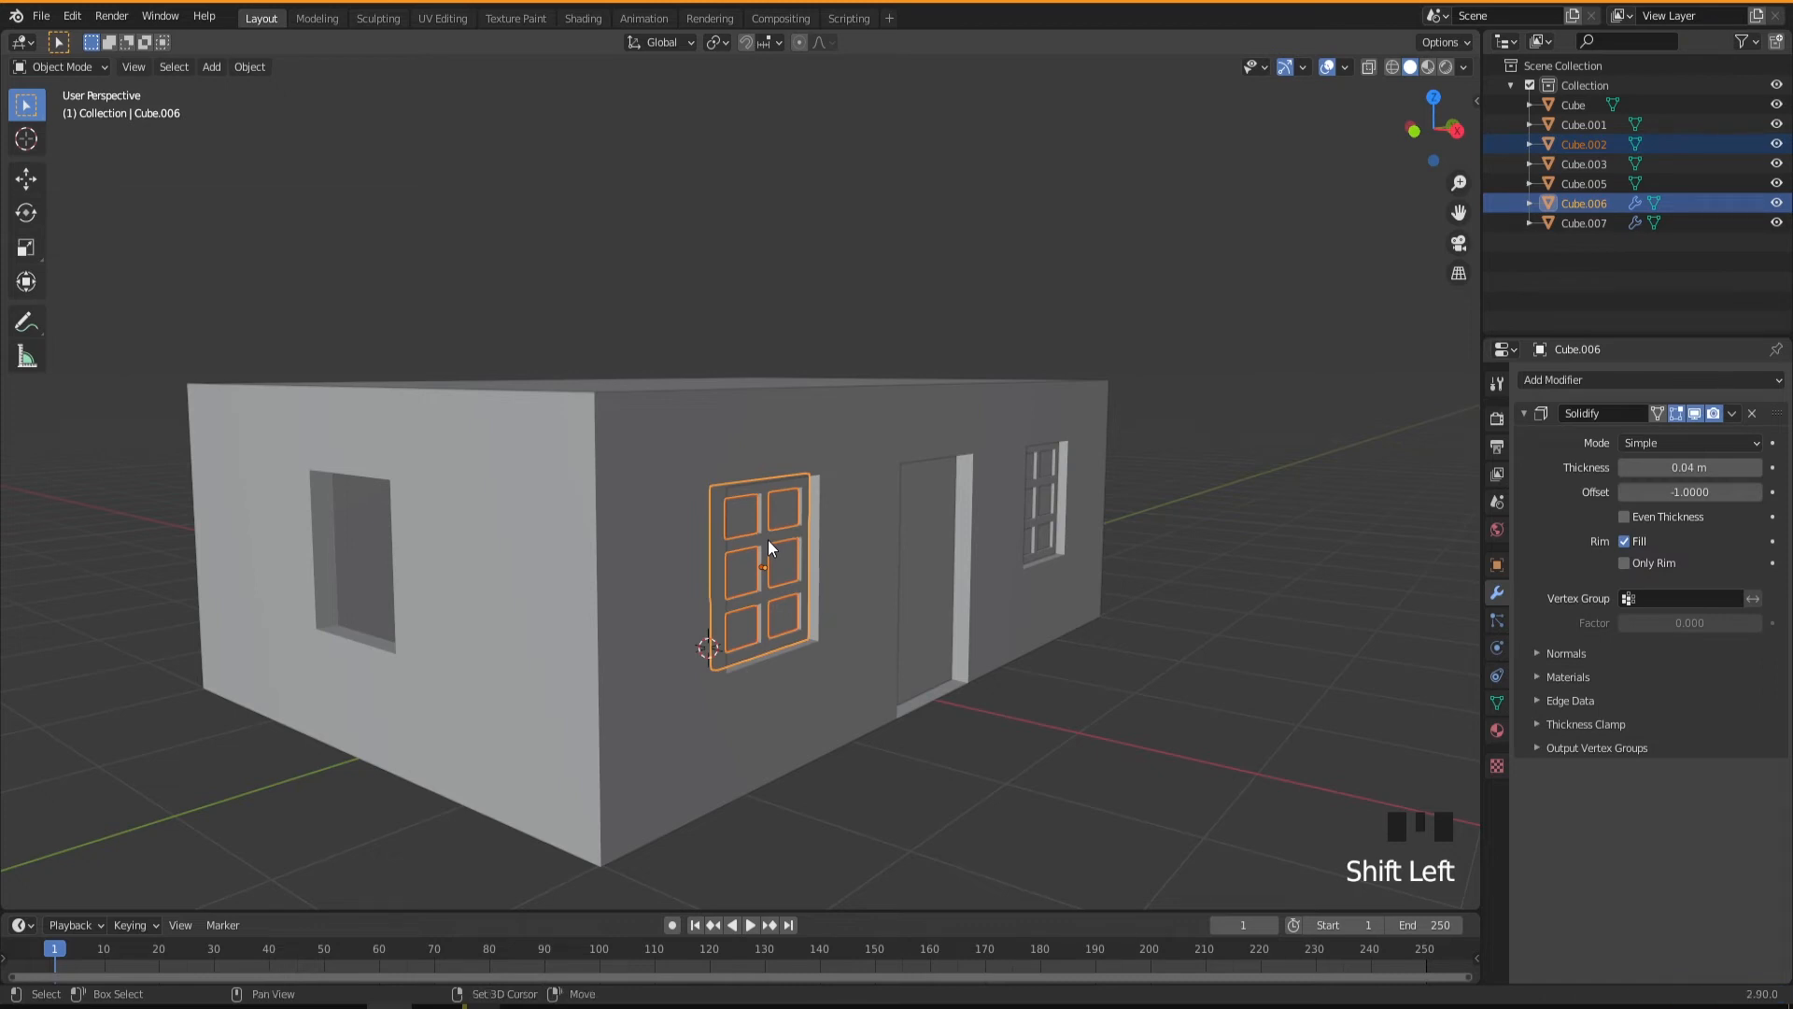
key("shift+d")
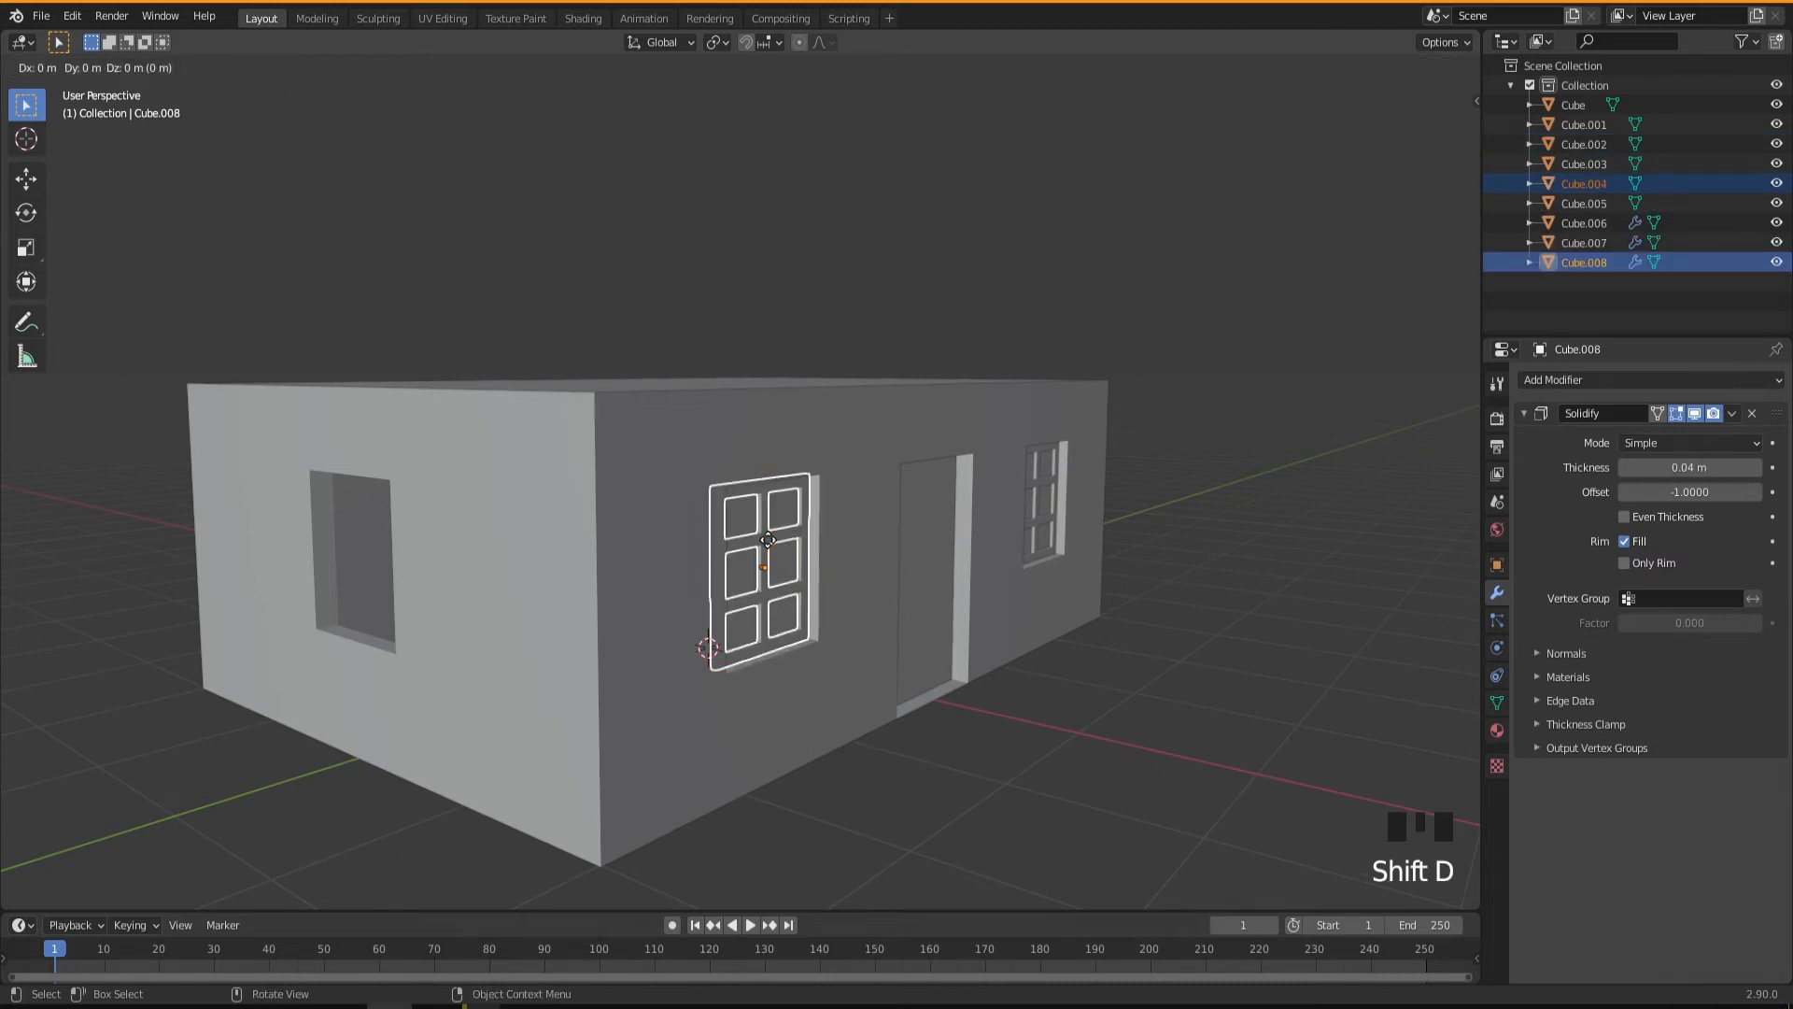
key("r")
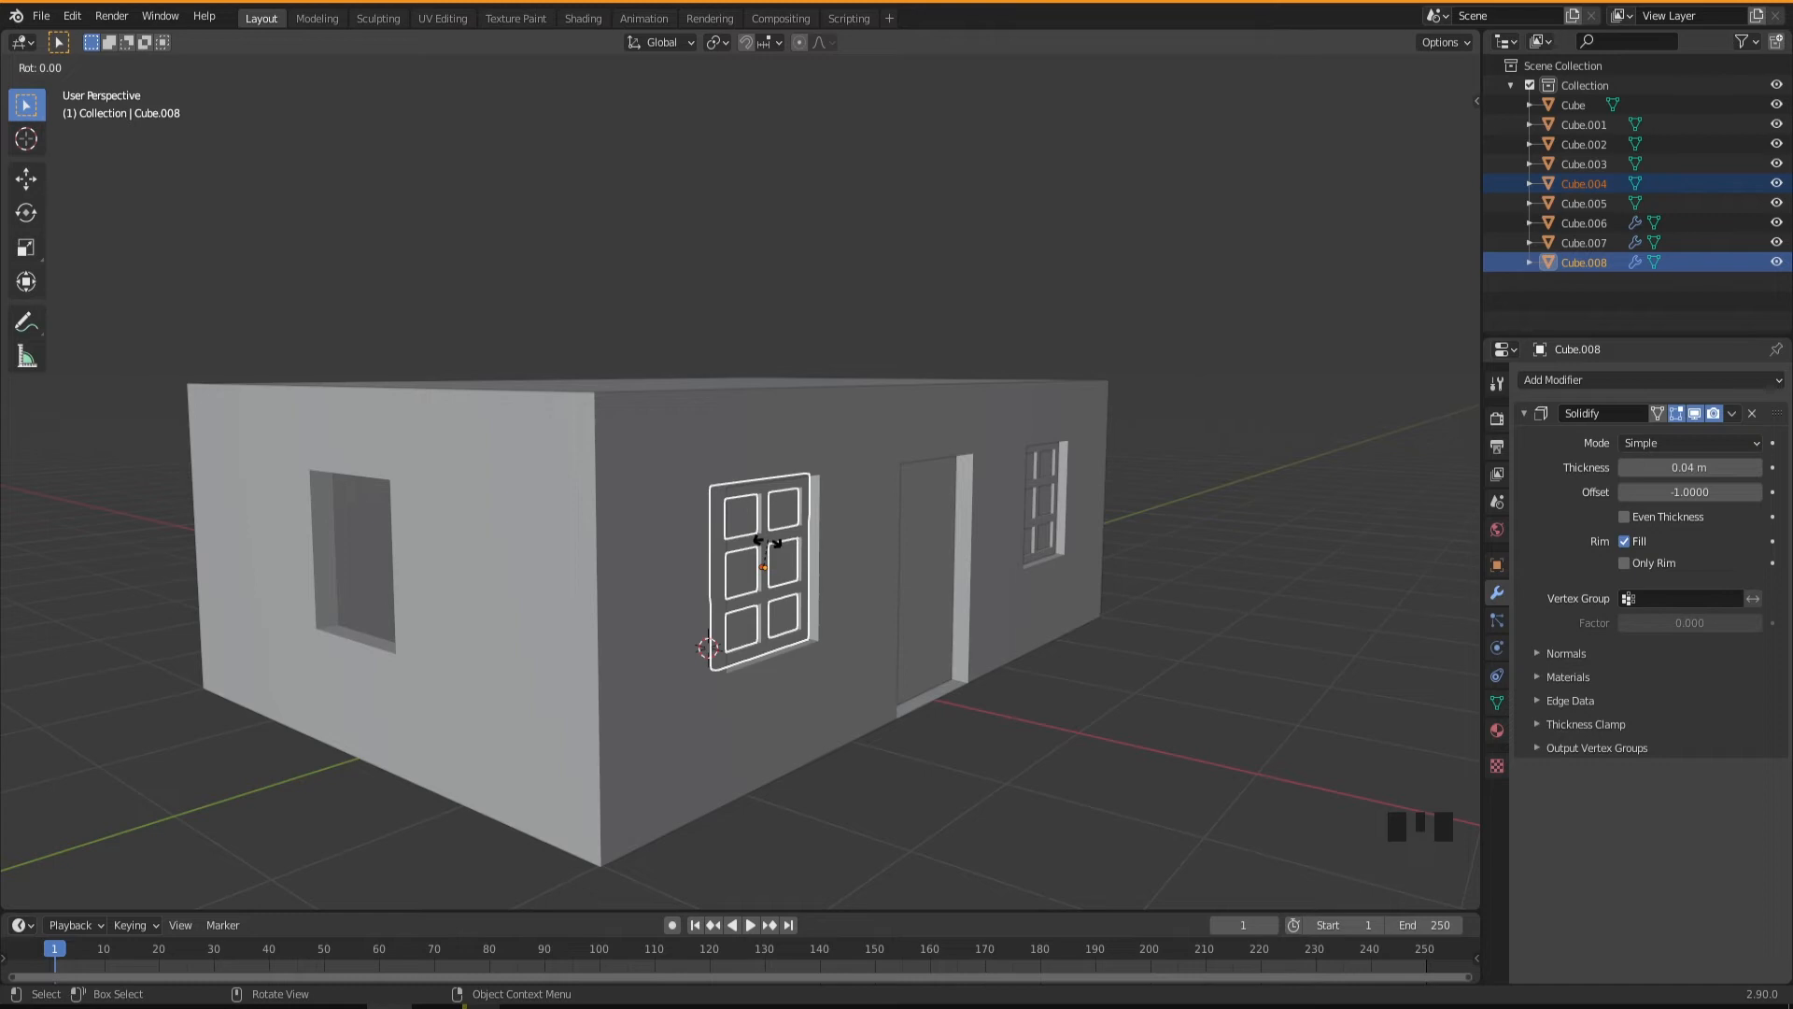
type("z")
type("90")
key("Return")
Move the rotated window copy about -0.996 m along Y and -2.001 m along X to the side-wall opening.
mouse_move(794, 624)
middle_mouse_down()
mouse_move(730, 615)
mouse_move(782, 635)
middle_mouse_up()
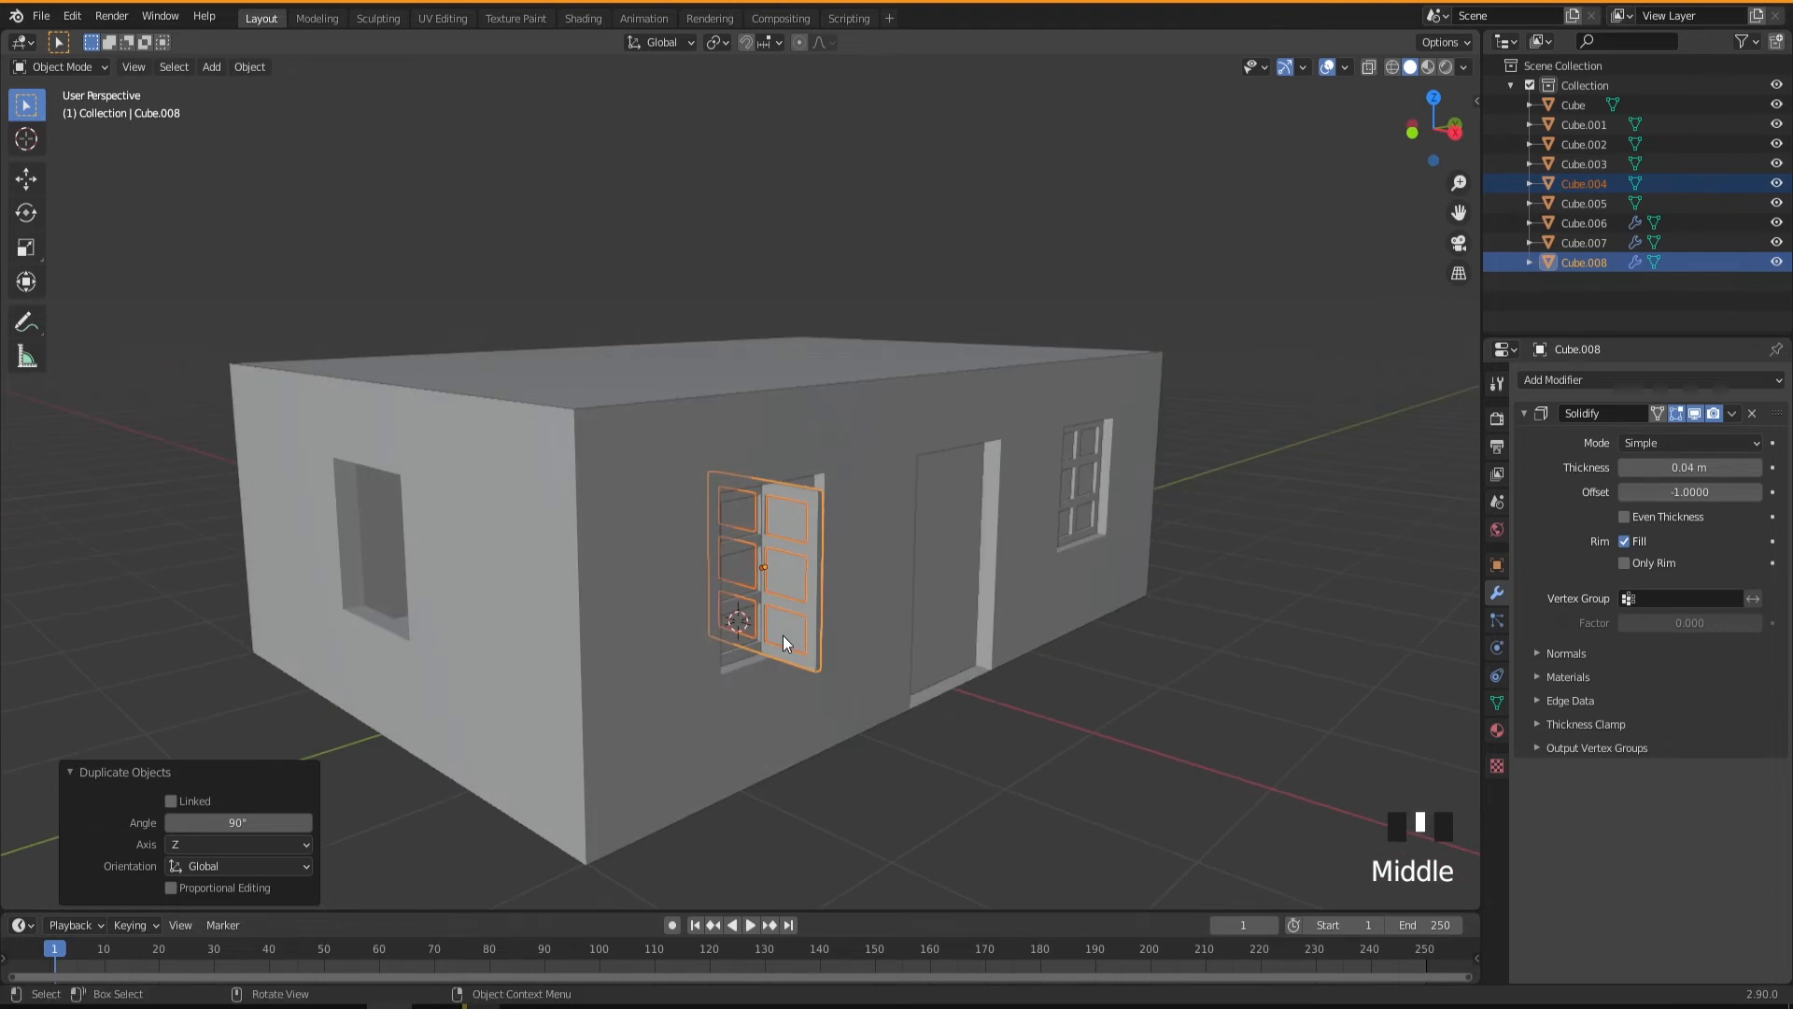
key("g")
key("y")
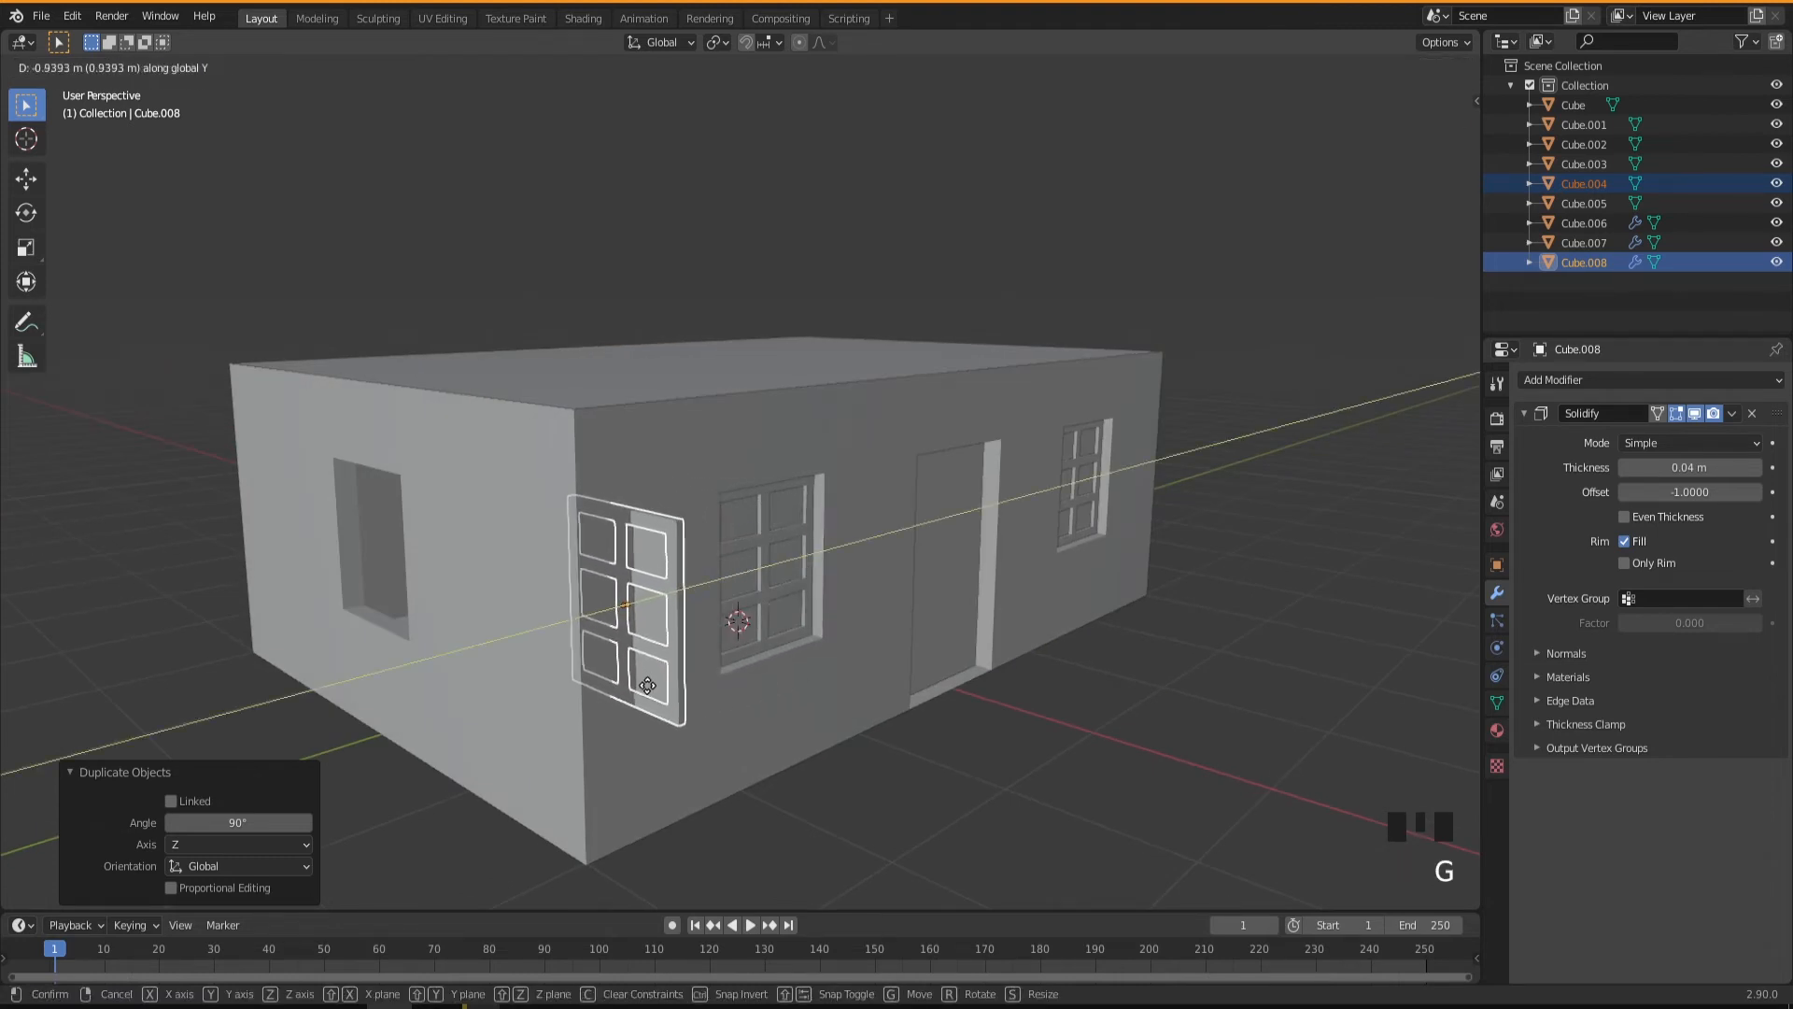
left_click(643, 691)
middle_click_drag(640, 695, 717, 691)
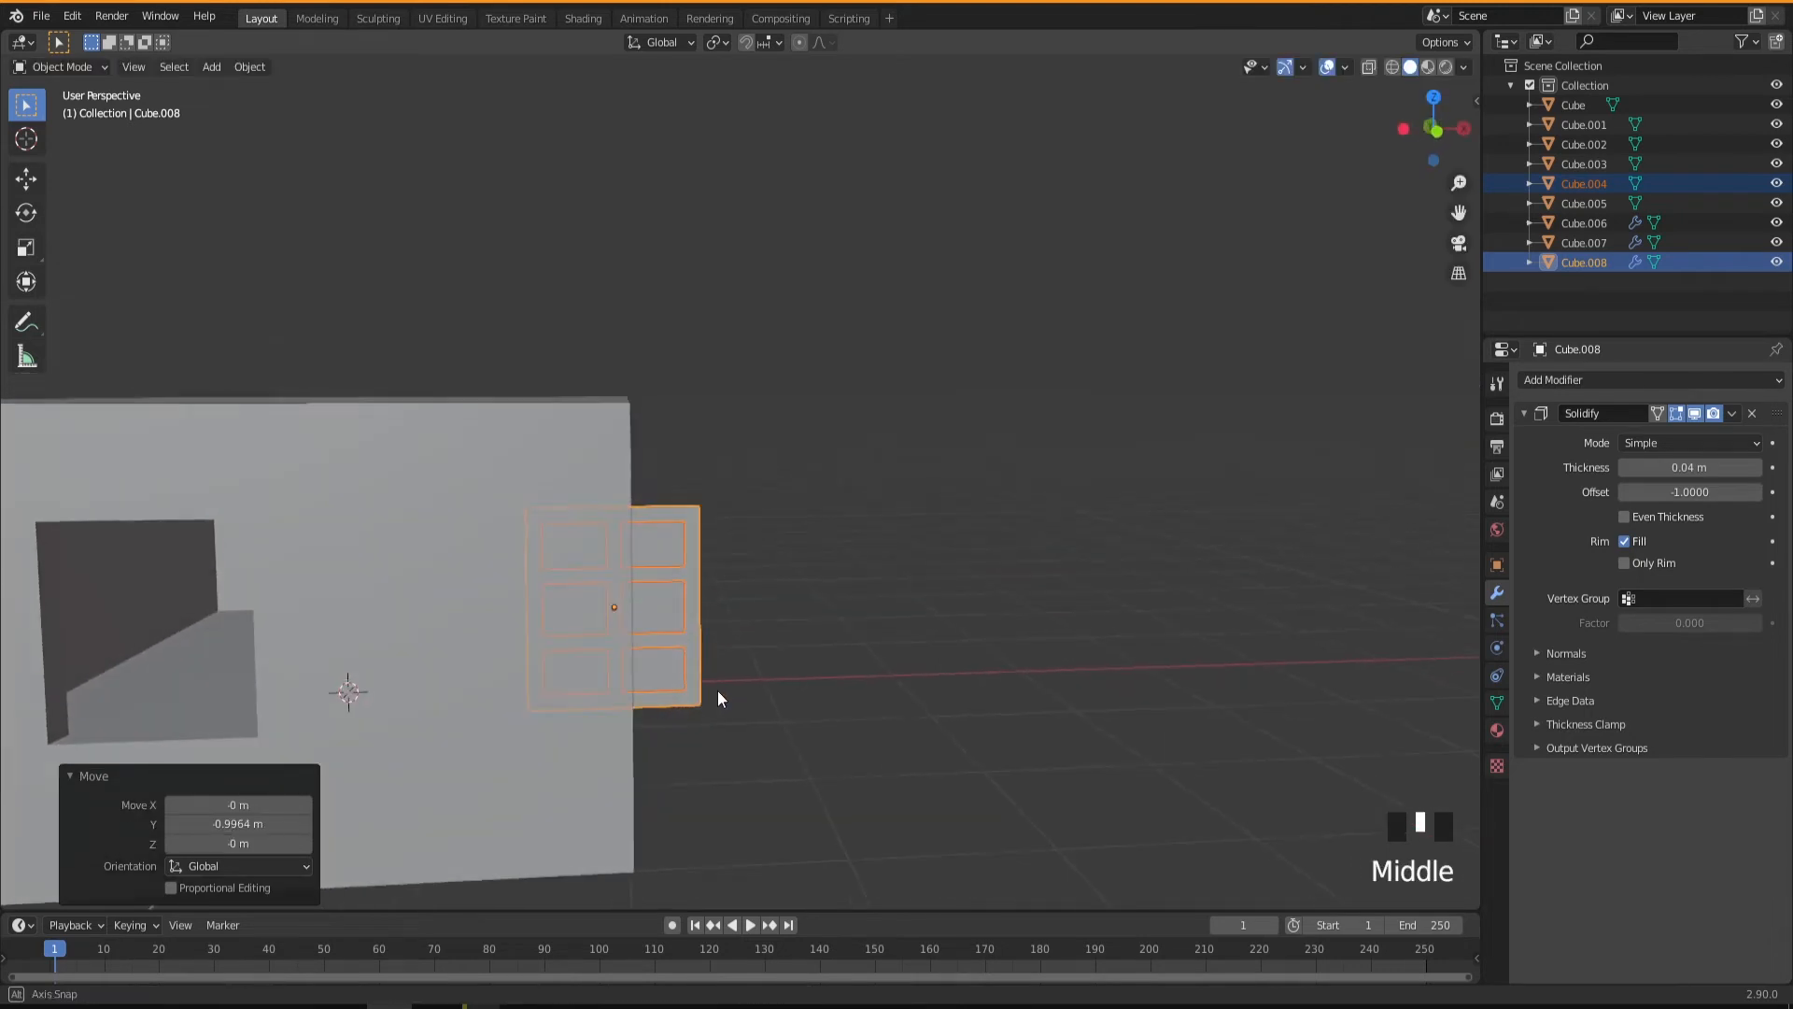
key("g")
key("x")
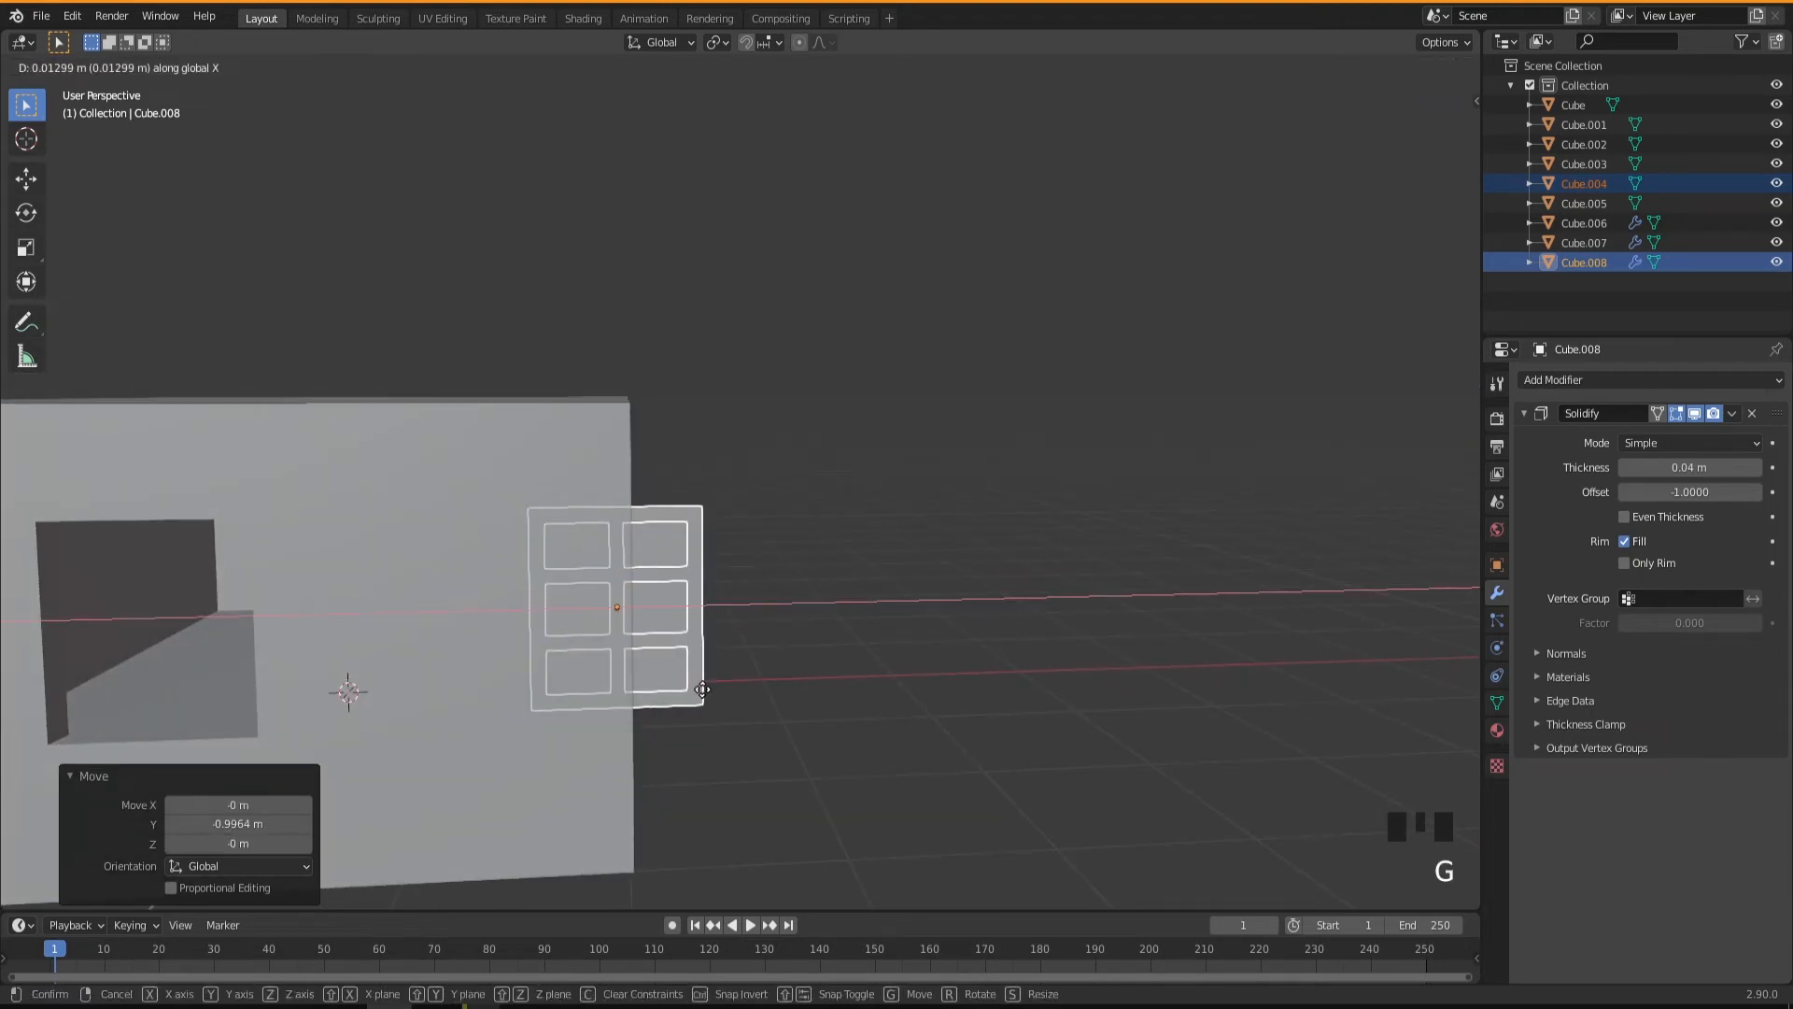
left_click(263, 703)
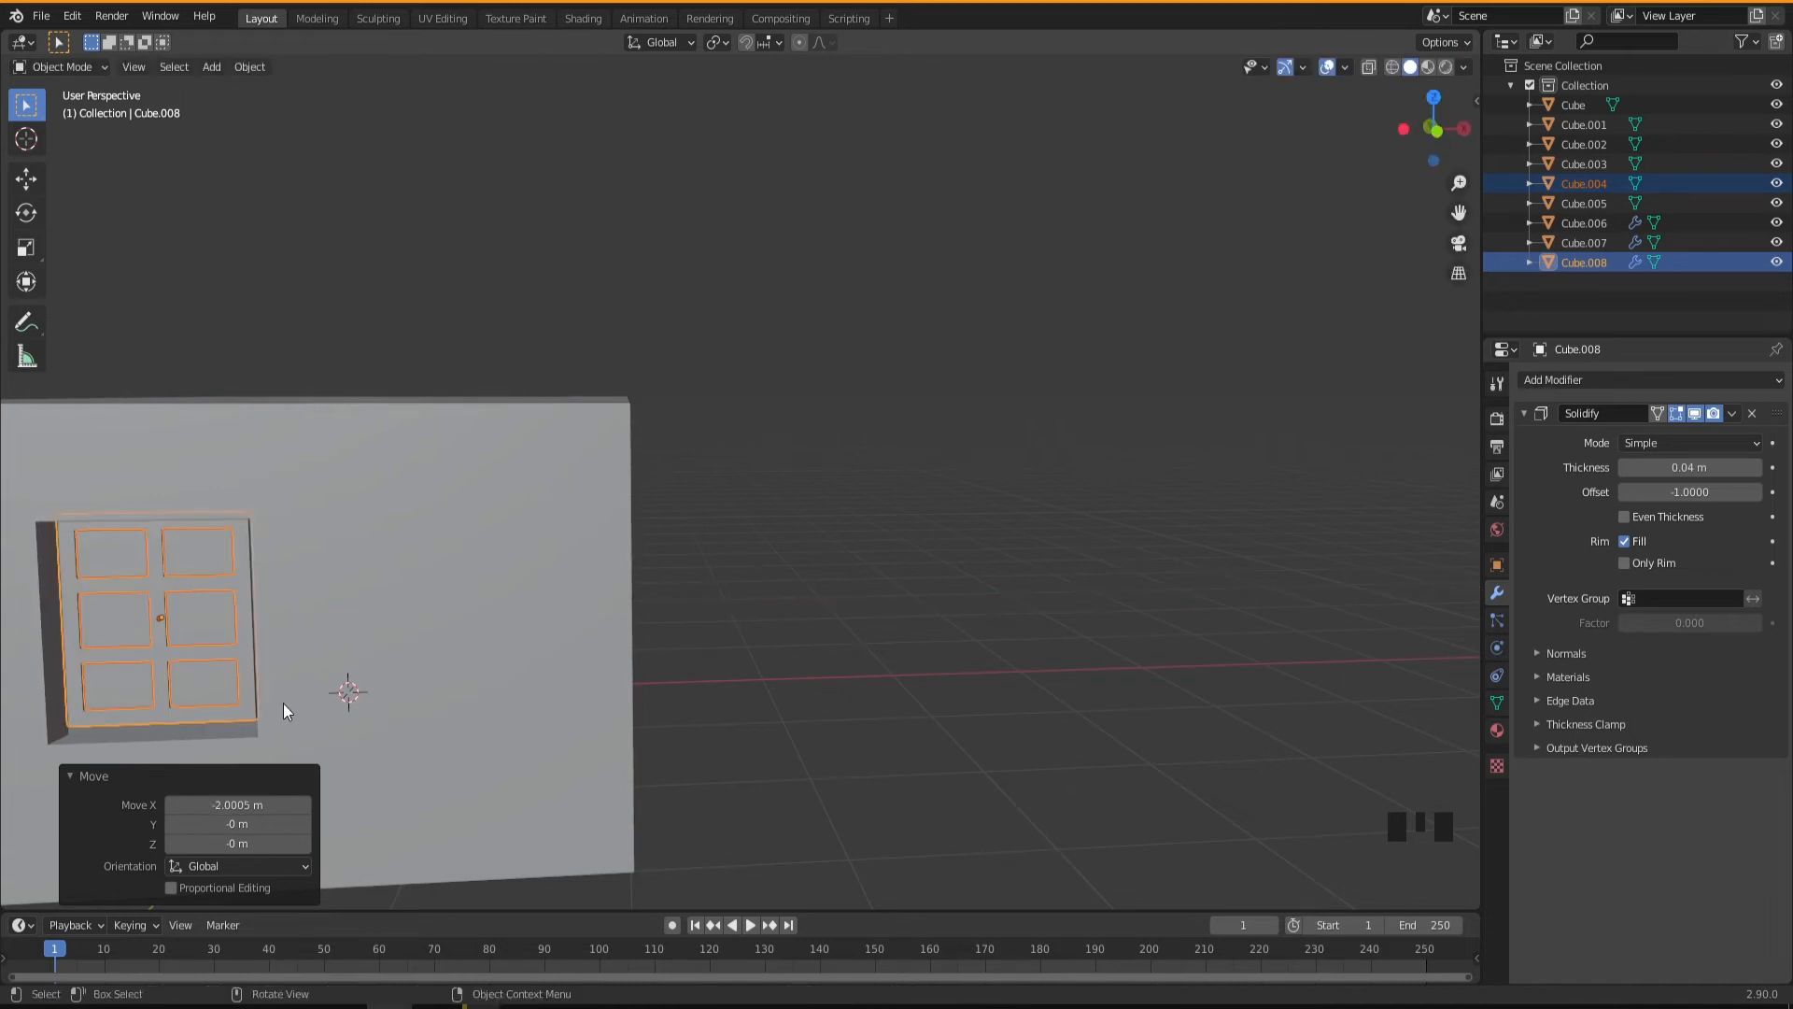
Move the window copy about -0.193 m along Y to set its depth in the side-wall recess.
key("KP_Decimal")
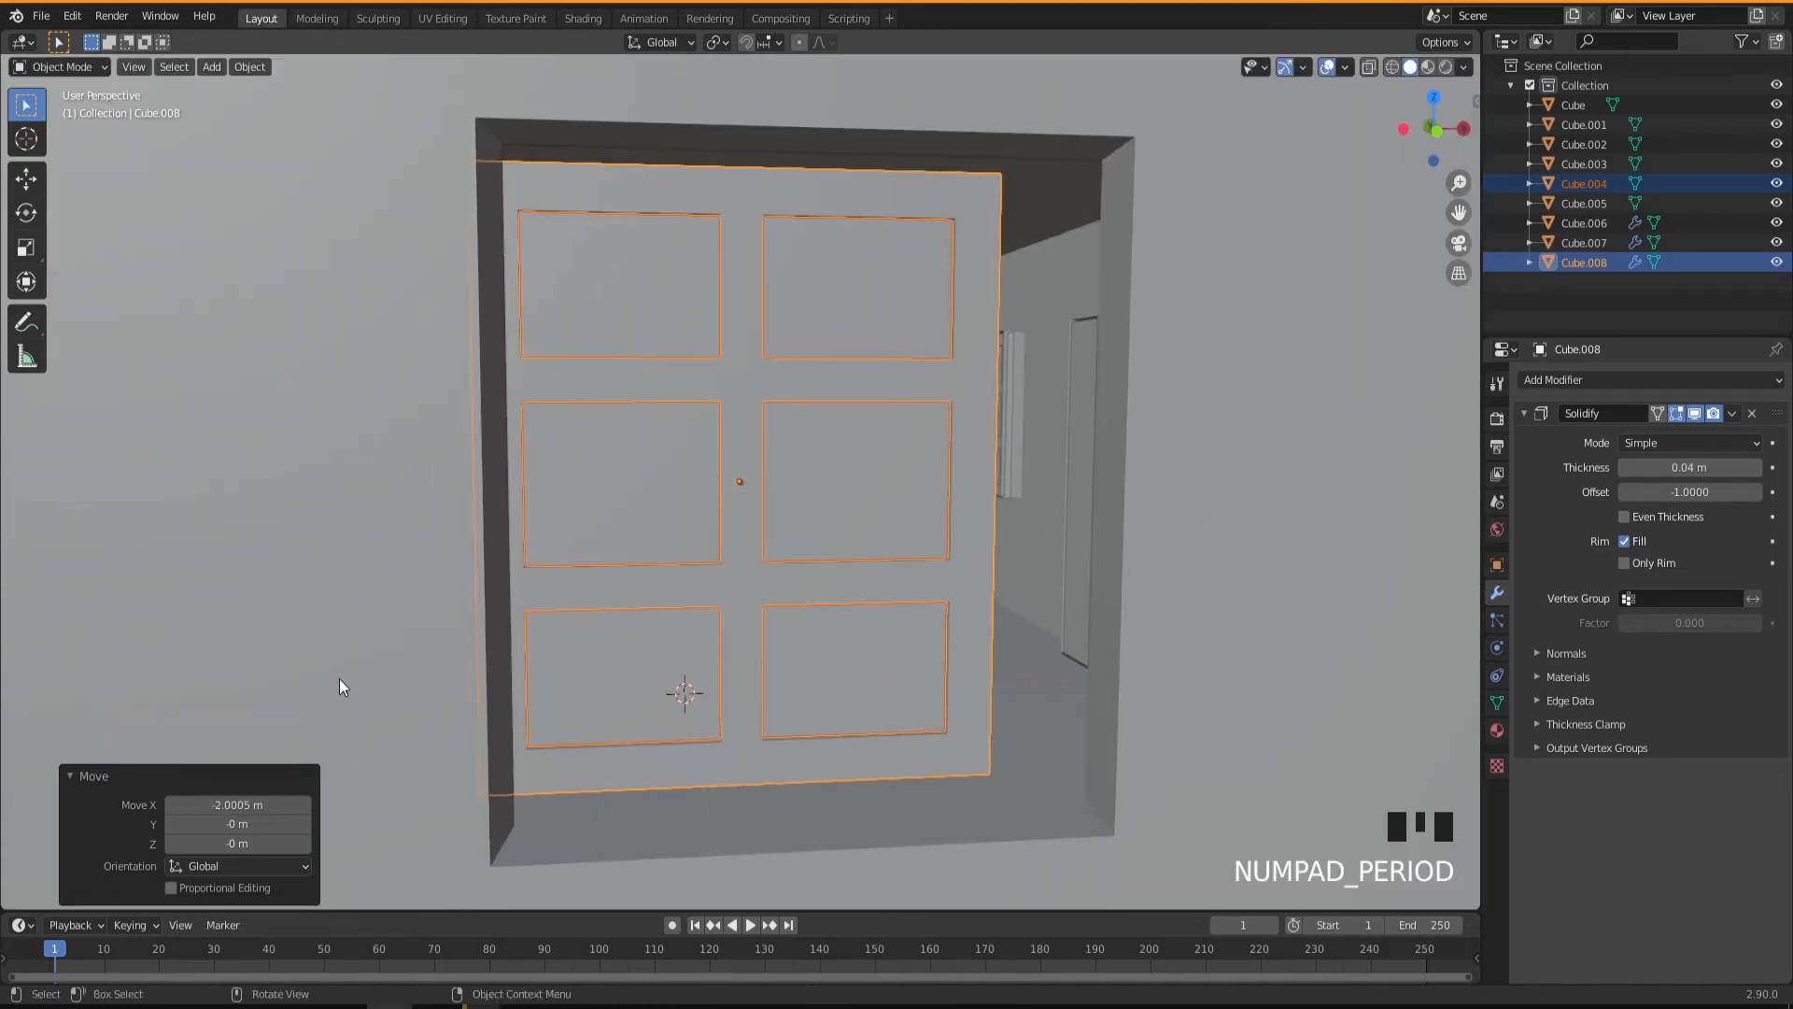
middle_click_drag(750, 682, 842, 702)
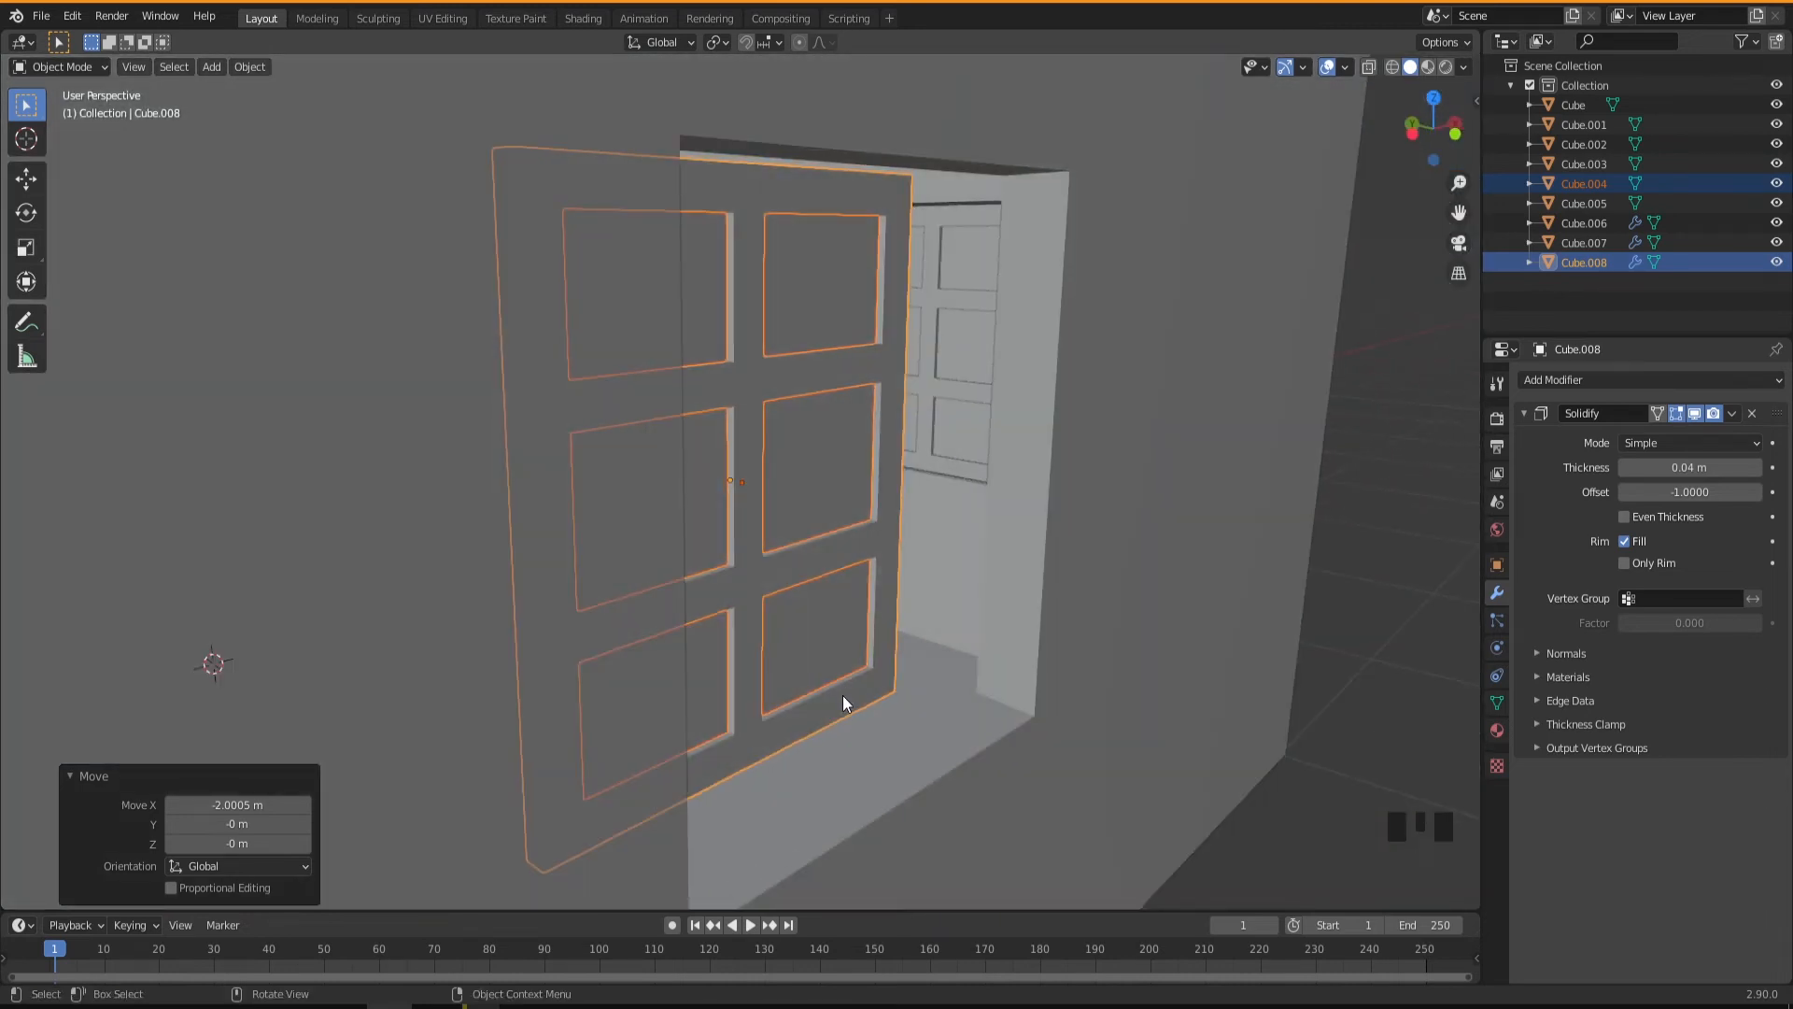
key("g")
key("y")
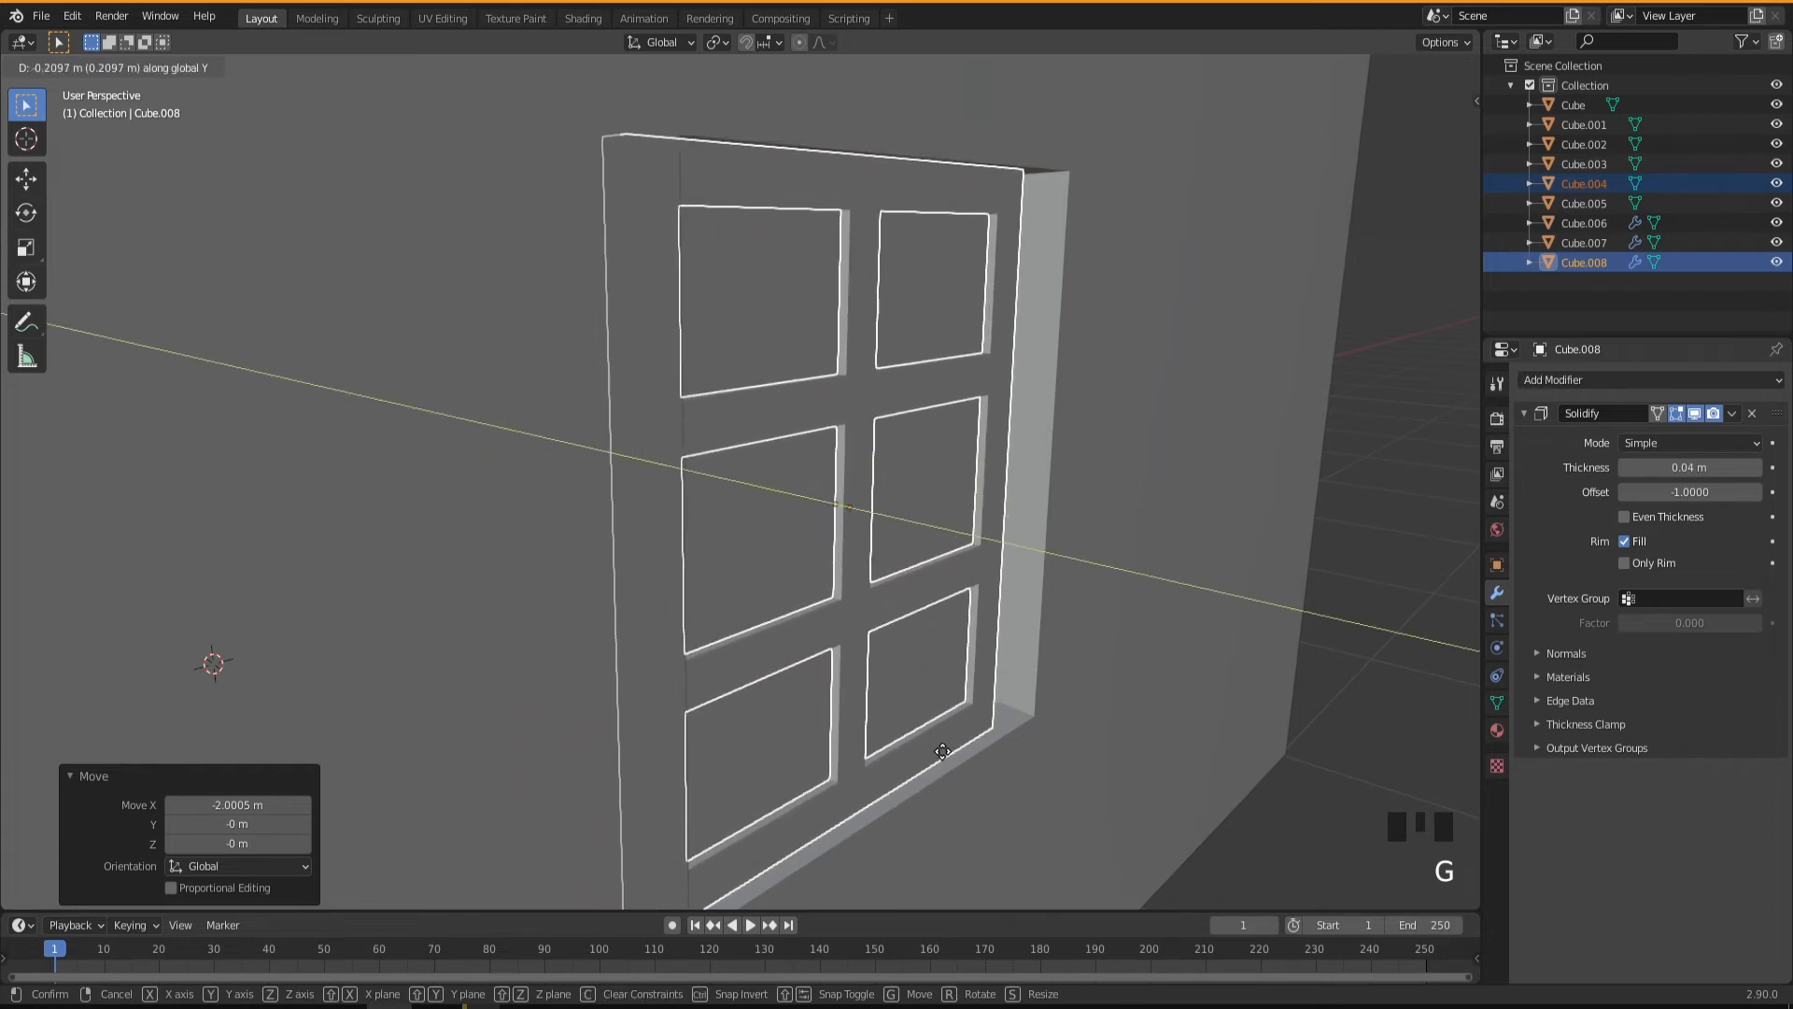
left_click(949, 748)
Move the window copy about 0.102 m along X against the edge of the side-wall opening.
middle_click_drag(949, 748, 882, 756)
scroll(890, 764, "down", 2)
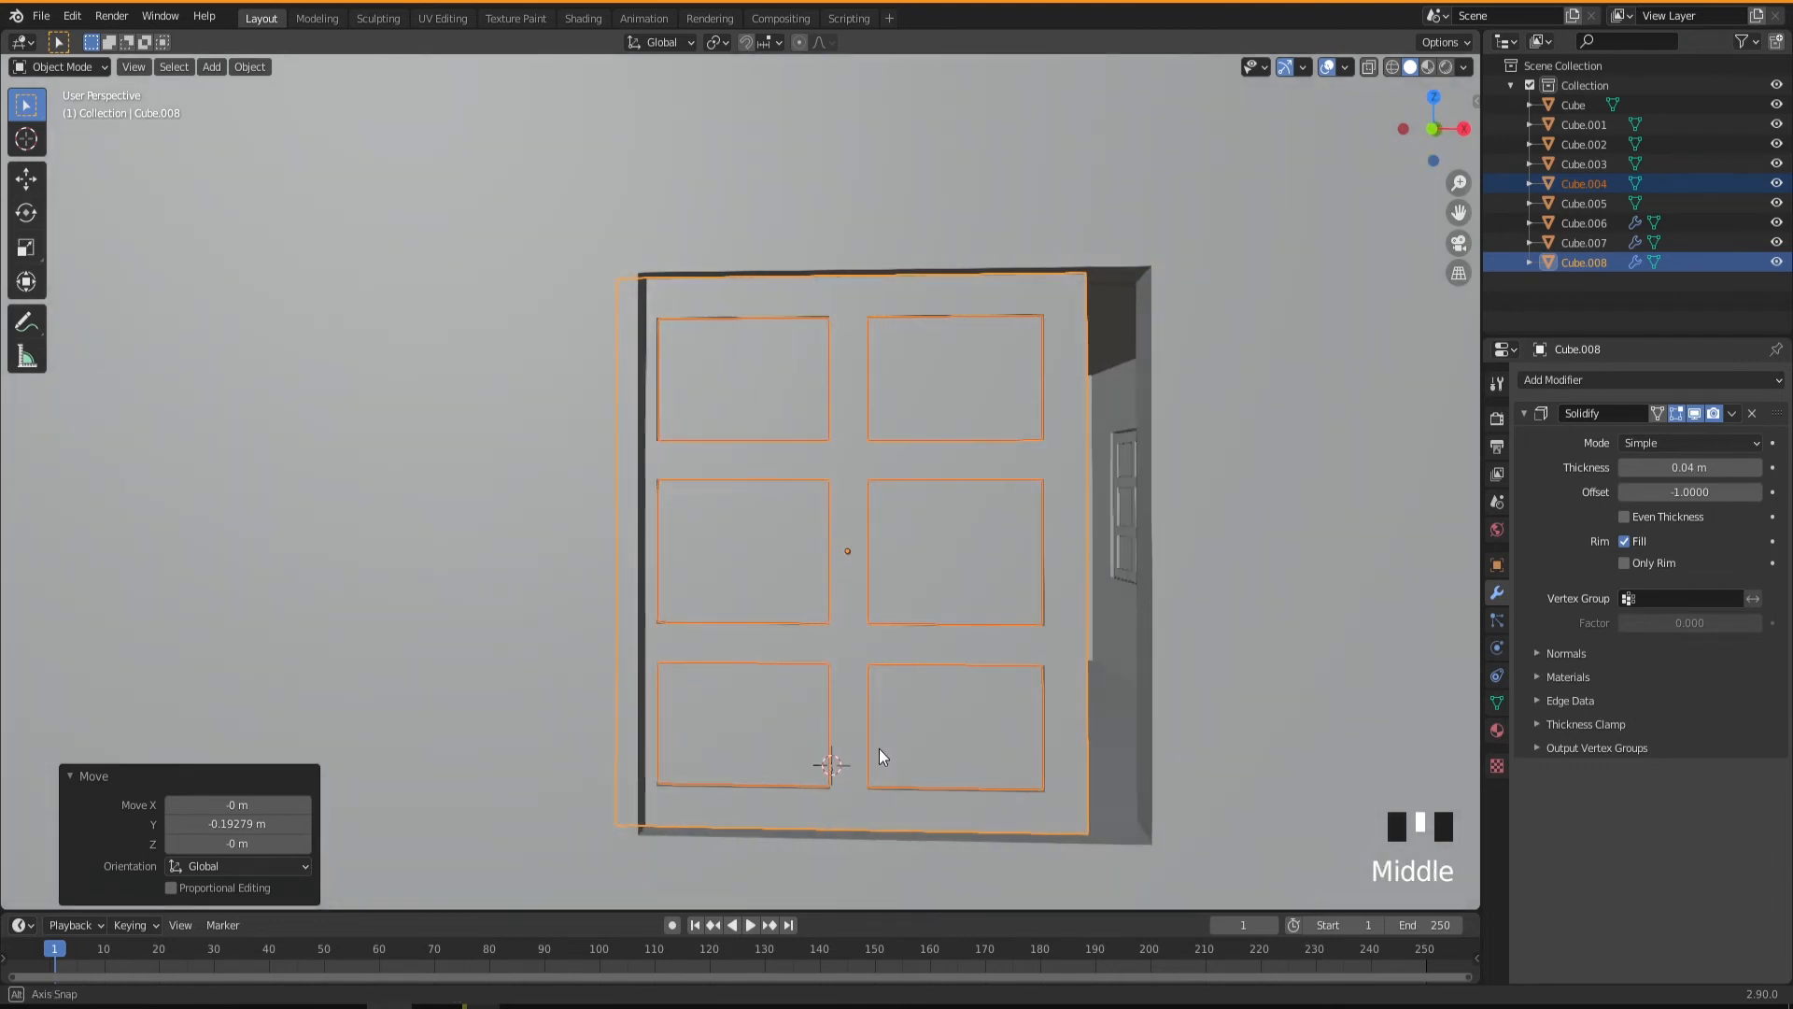
key("g")
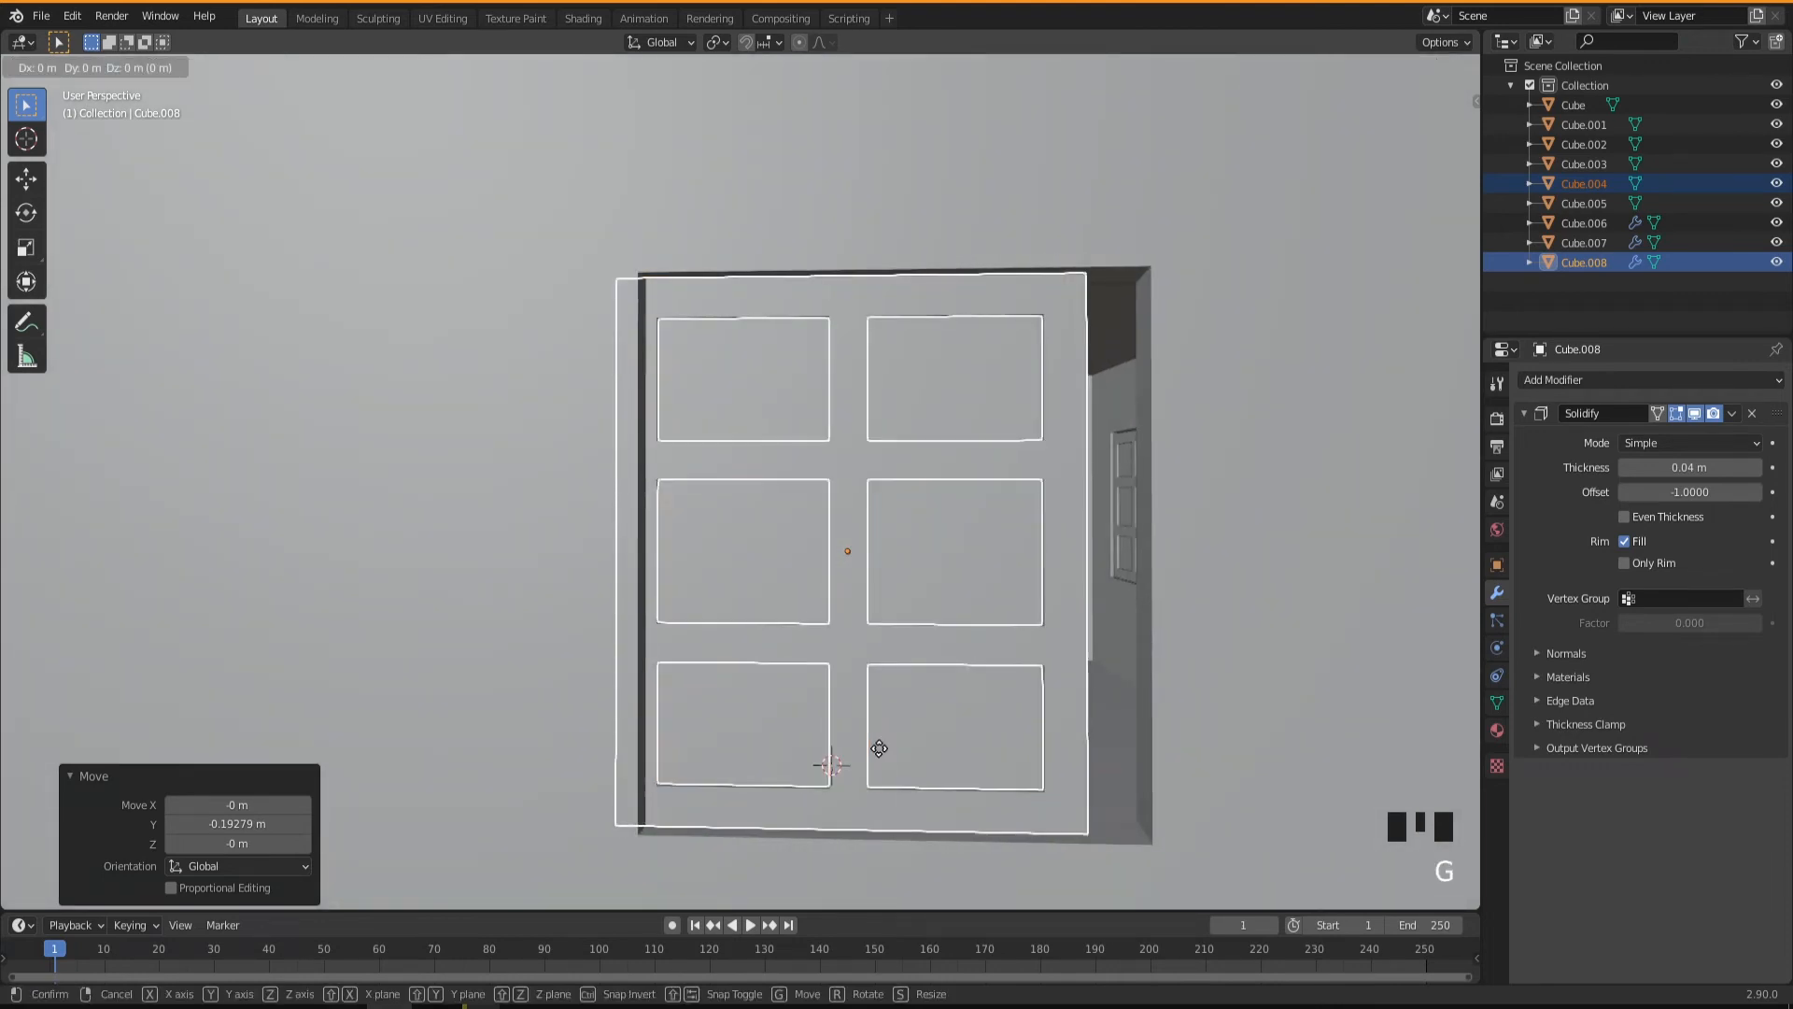
key("x")
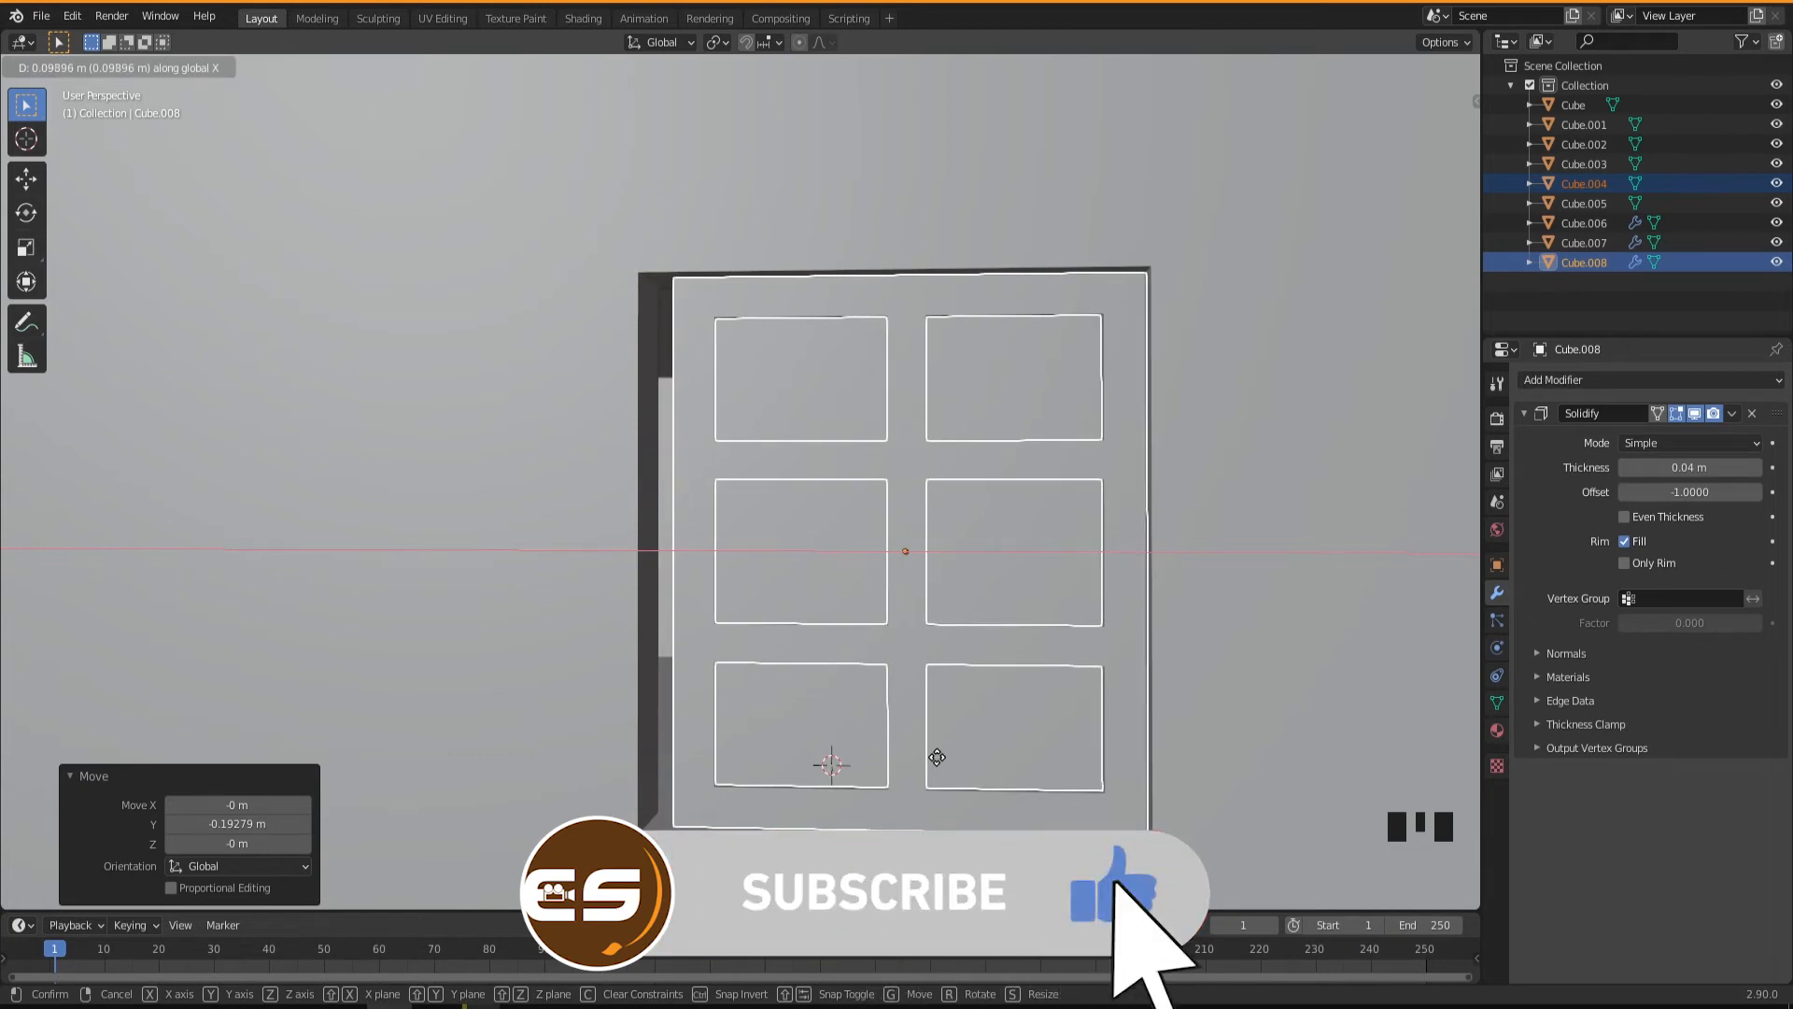
left_click(945, 758)
Put the building mesh into vertex editing with X-ray display on, viewing the side-wall window opening.
mouse_move(939, 753)
middle_mouse_down()
mouse_move(904, 741)
mouse_move(961, 709)
mouse_move(972, 738)
mouse_move(932, 737)
middle_mouse_up()
middle_click_drag(627, 511, 907, 686)
scroll(916, 652, "down", 2)
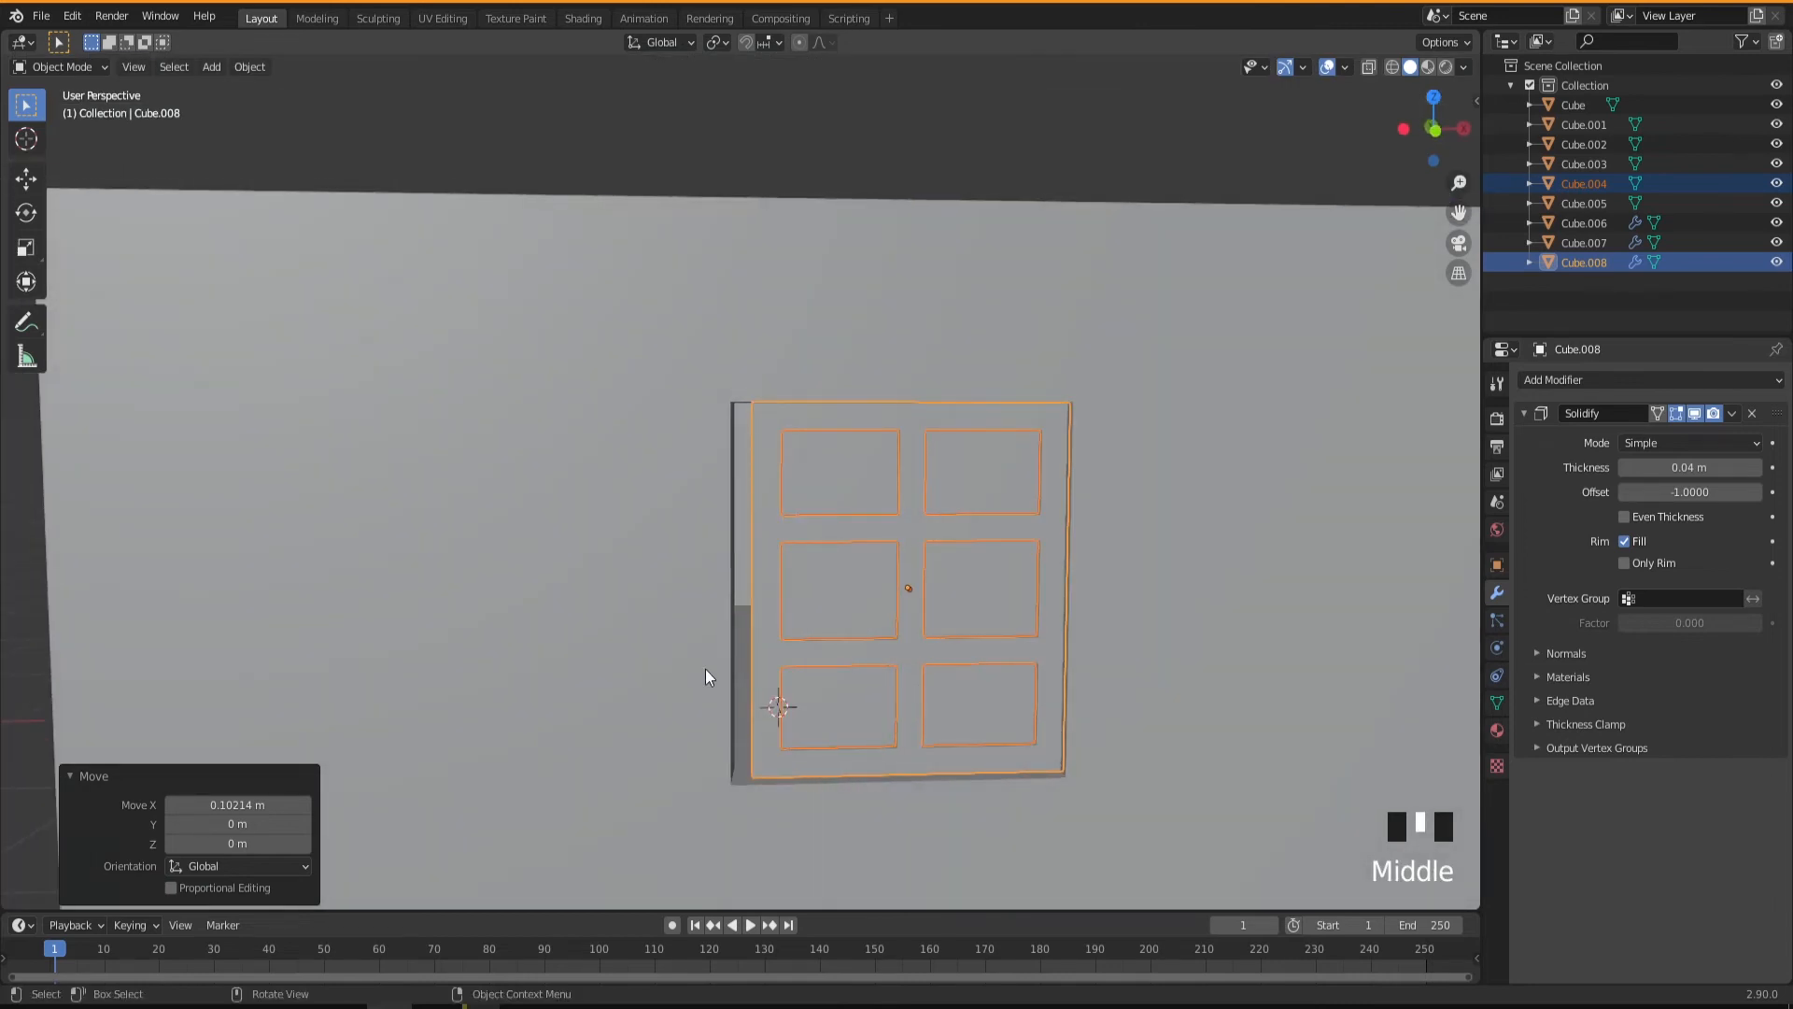
left_click(638, 572)
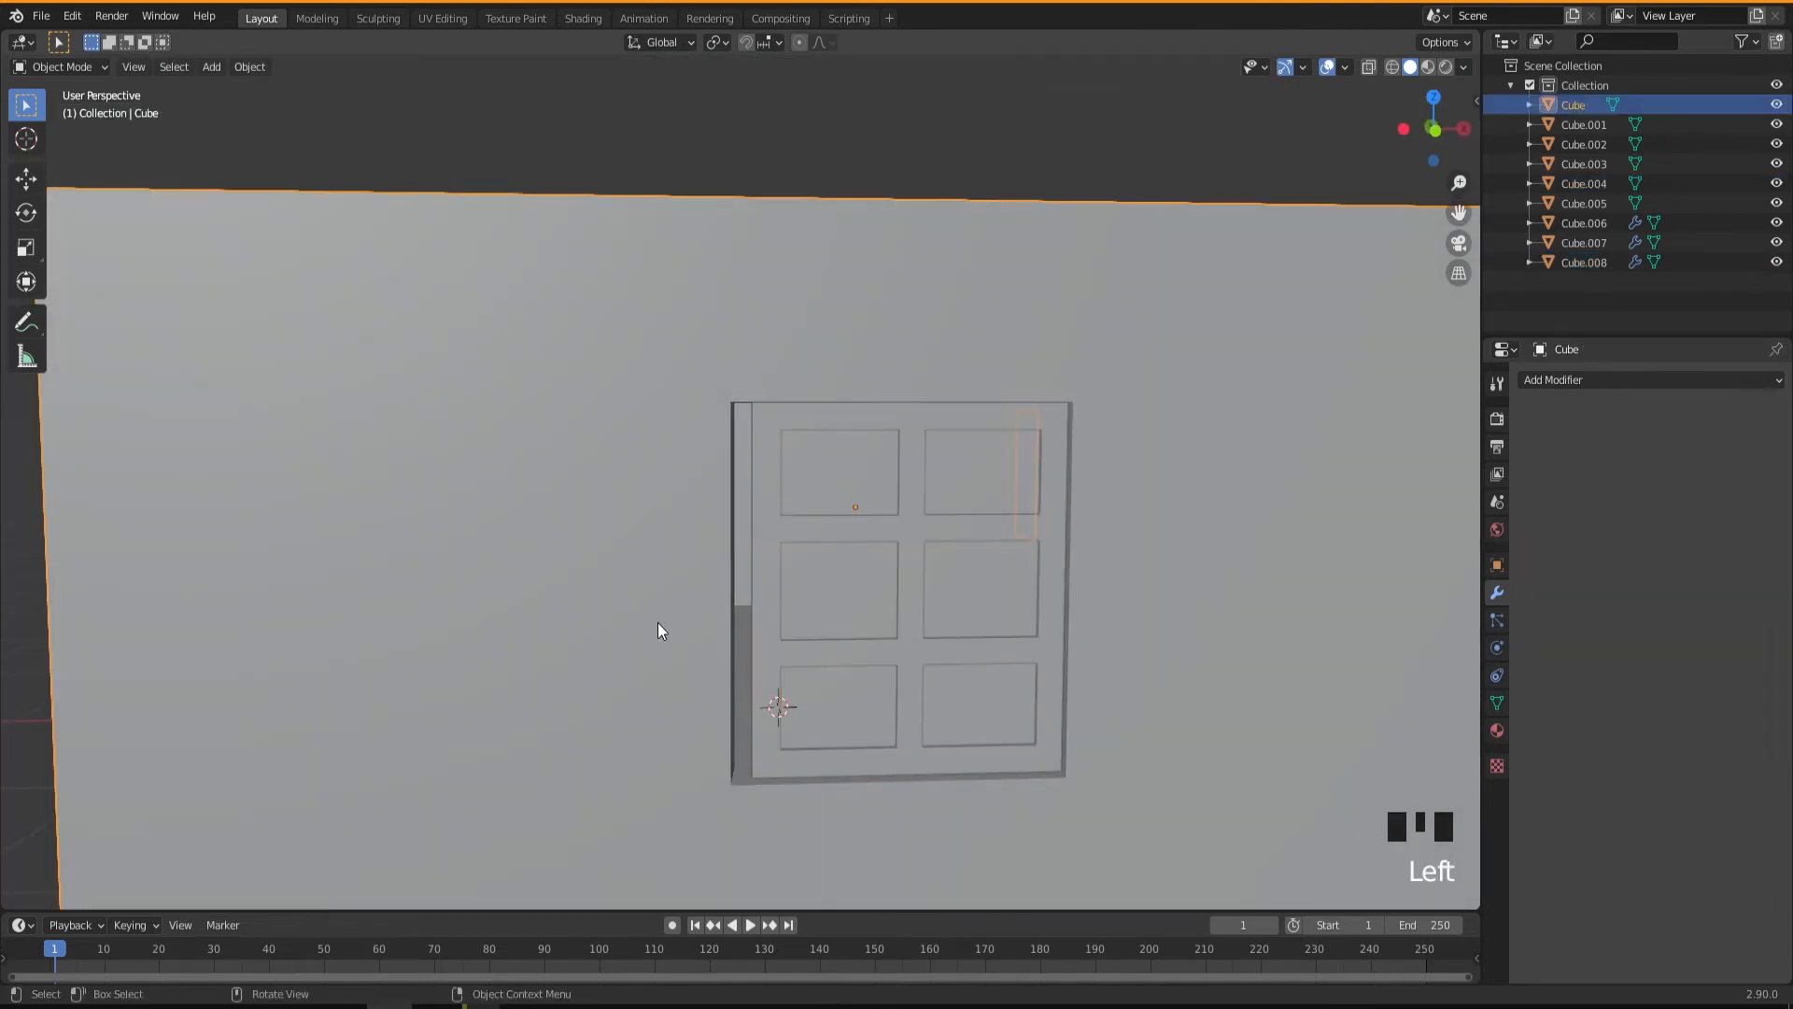
key("Tab")
middle_click_drag(658, 622, 661, 623)
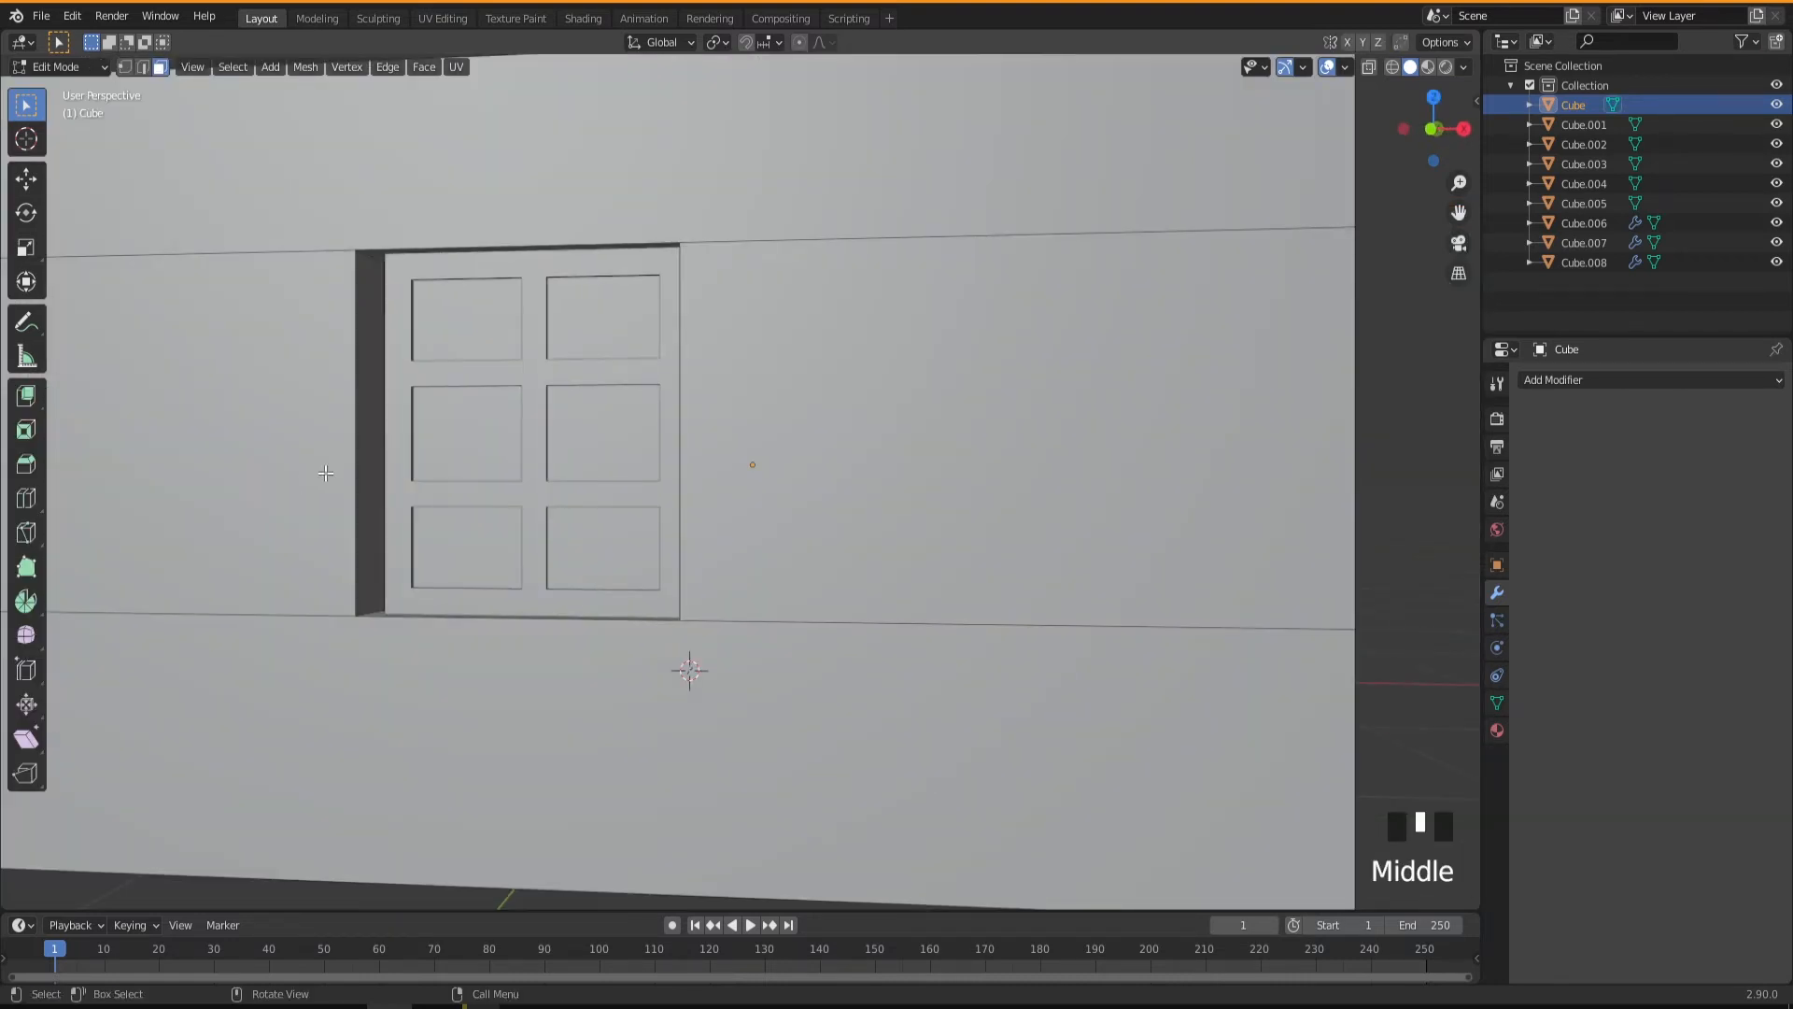
left_click(347, 451)
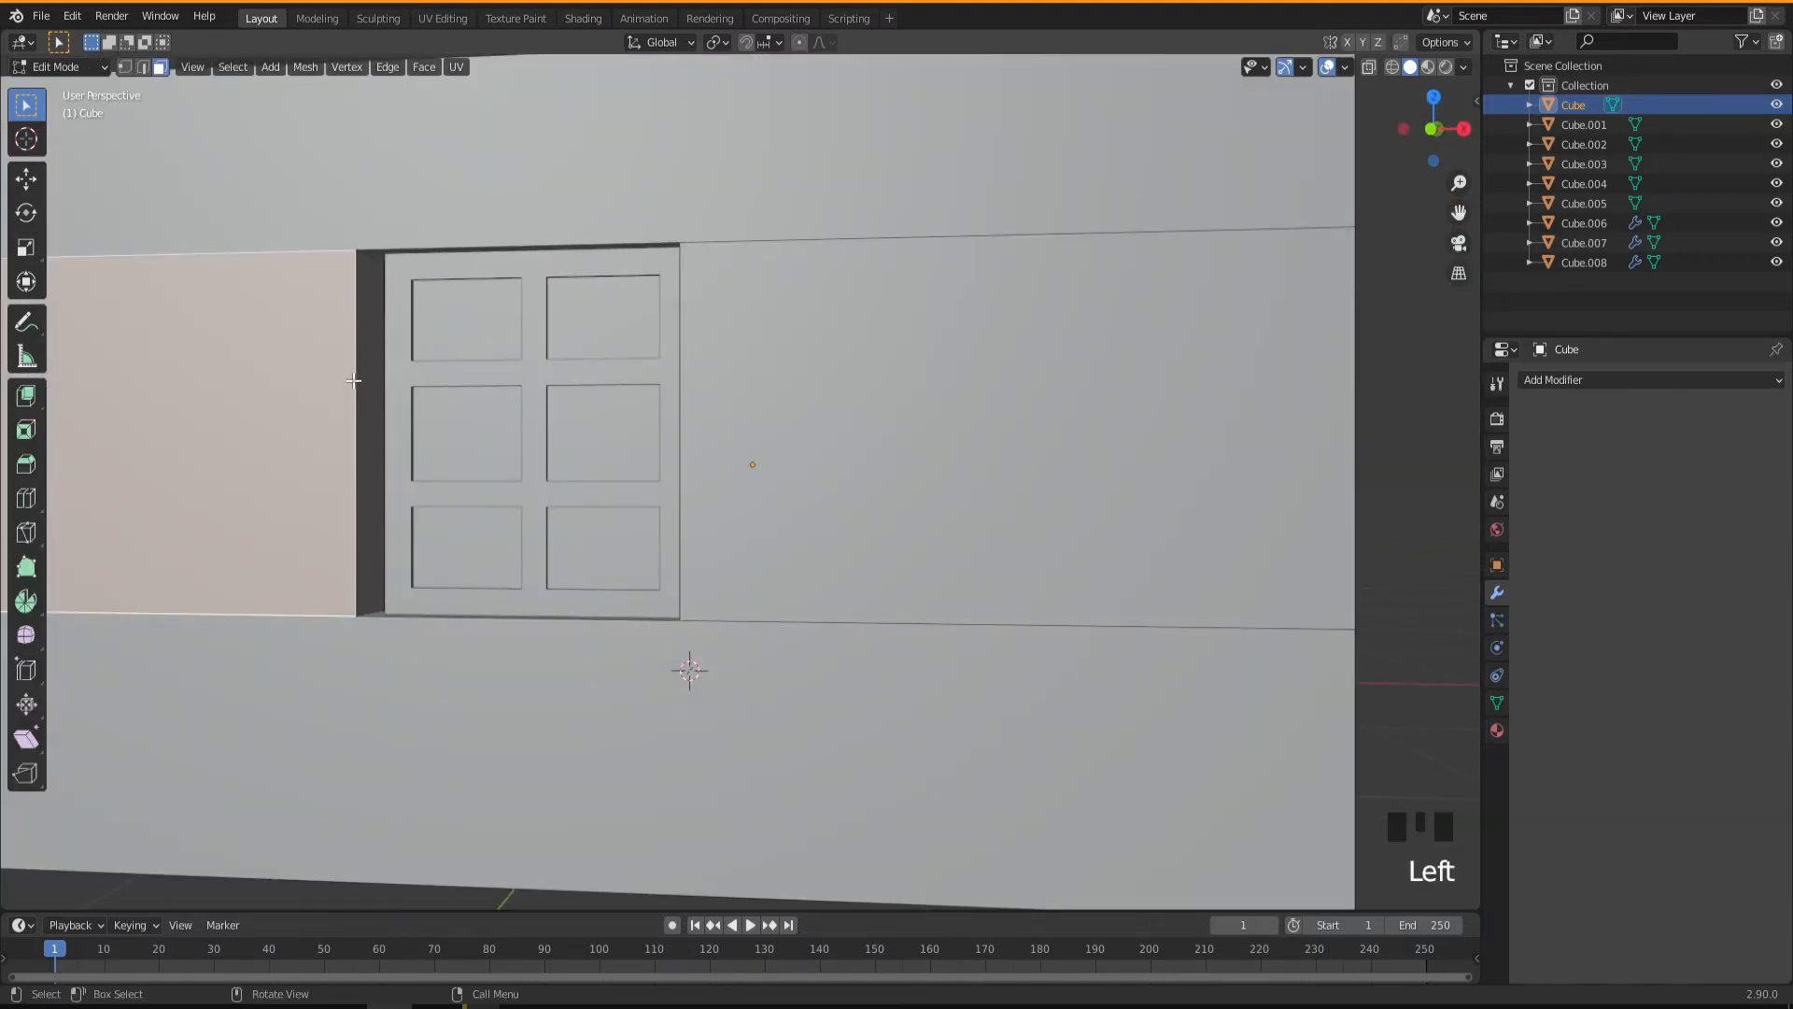
key("1")
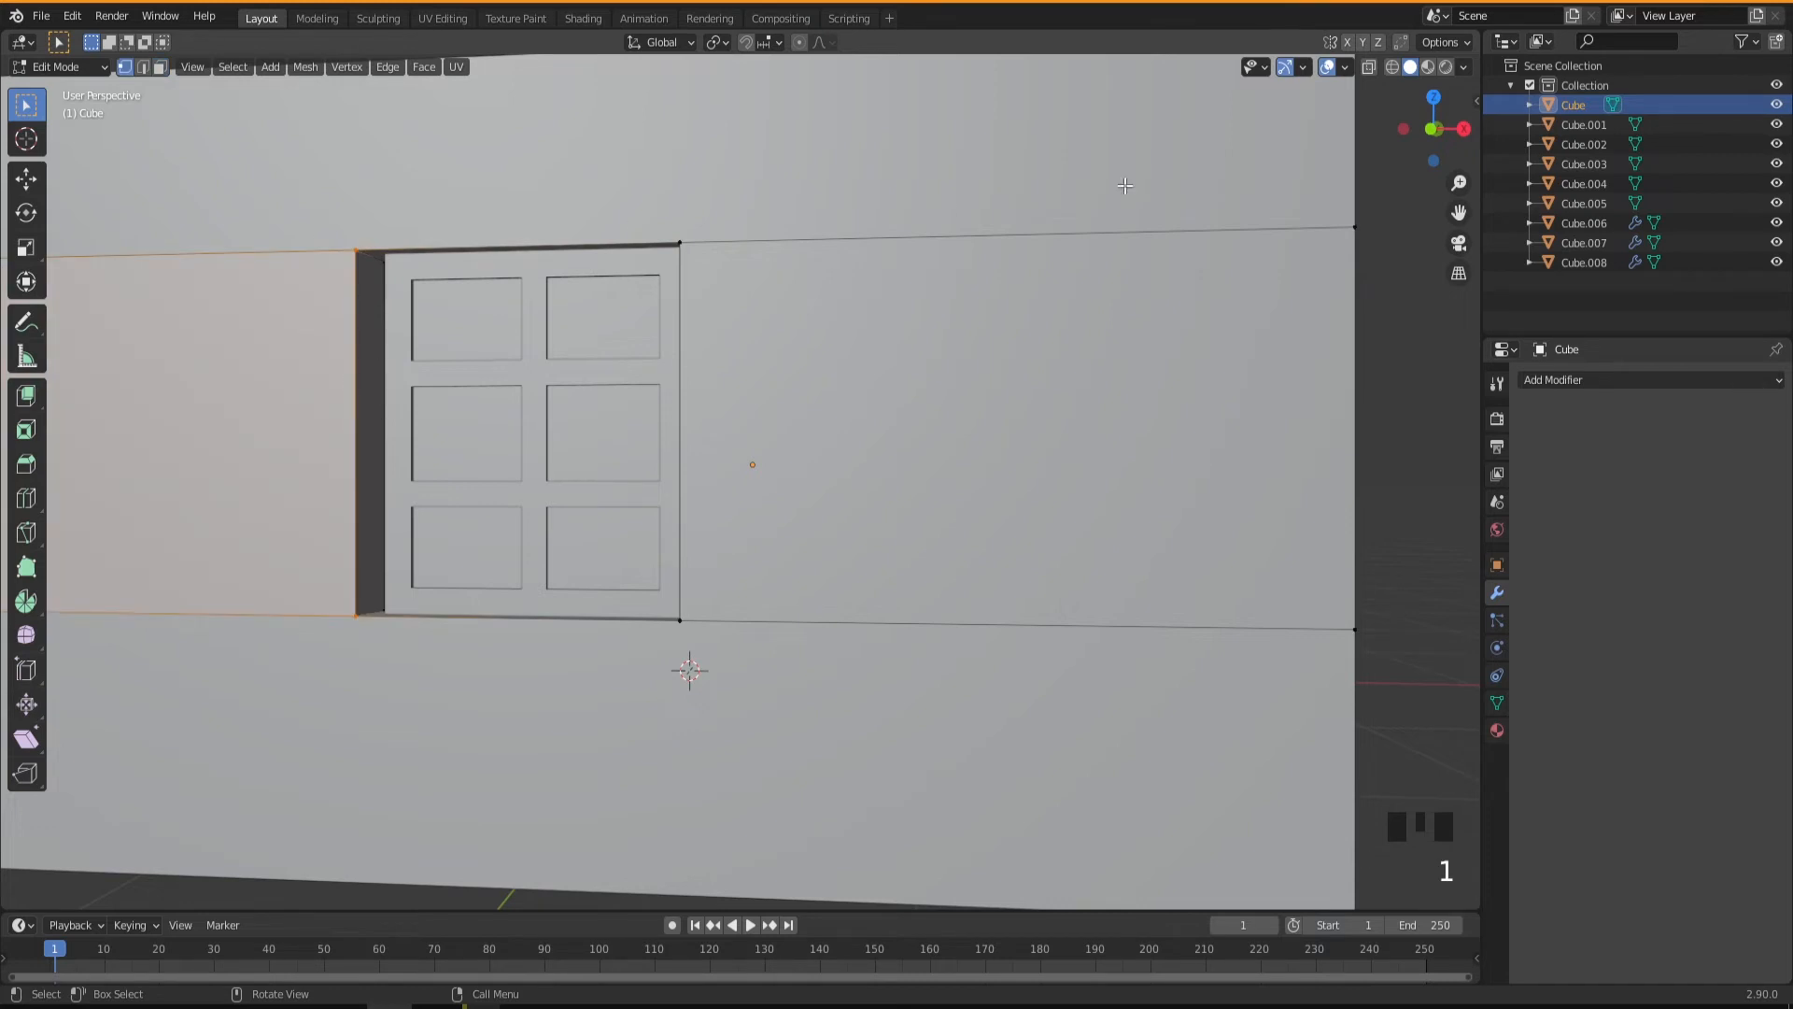
left_click(1367, 70)
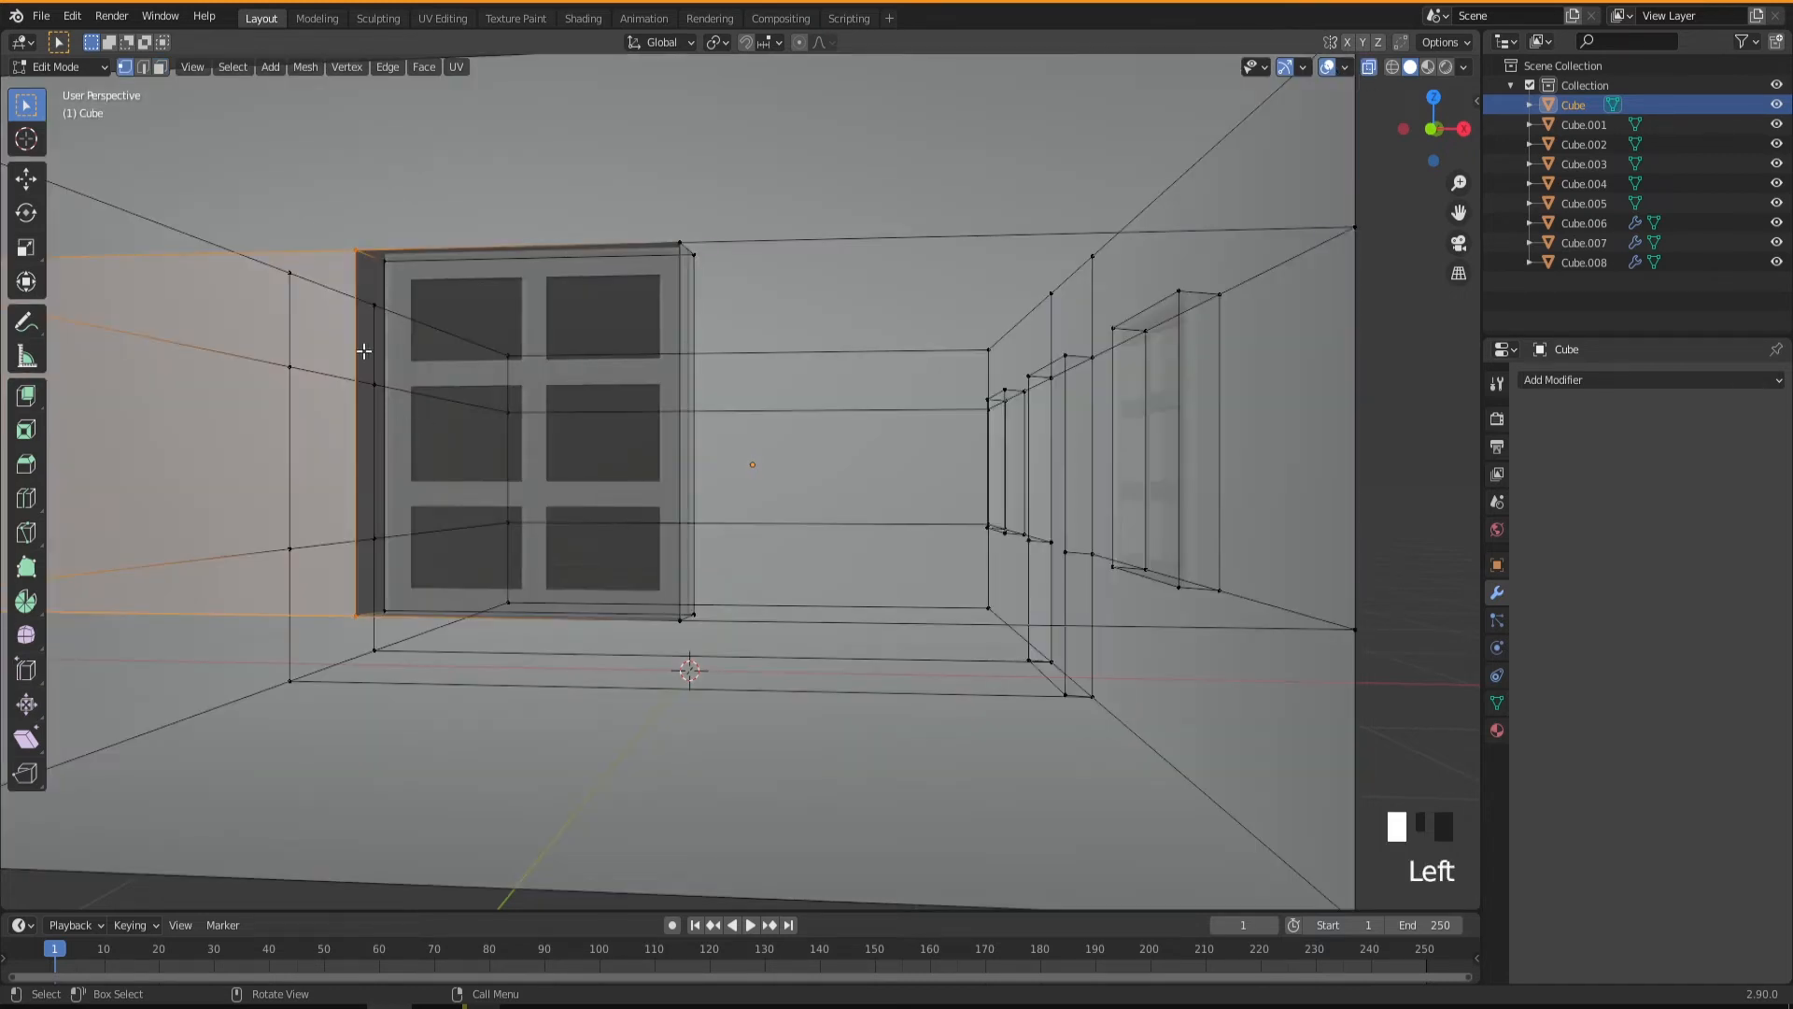
Select the side-wall opening's vertices on the gap side, turn X-ray off and move them along X toward the window frame.
double_click(358, 241)
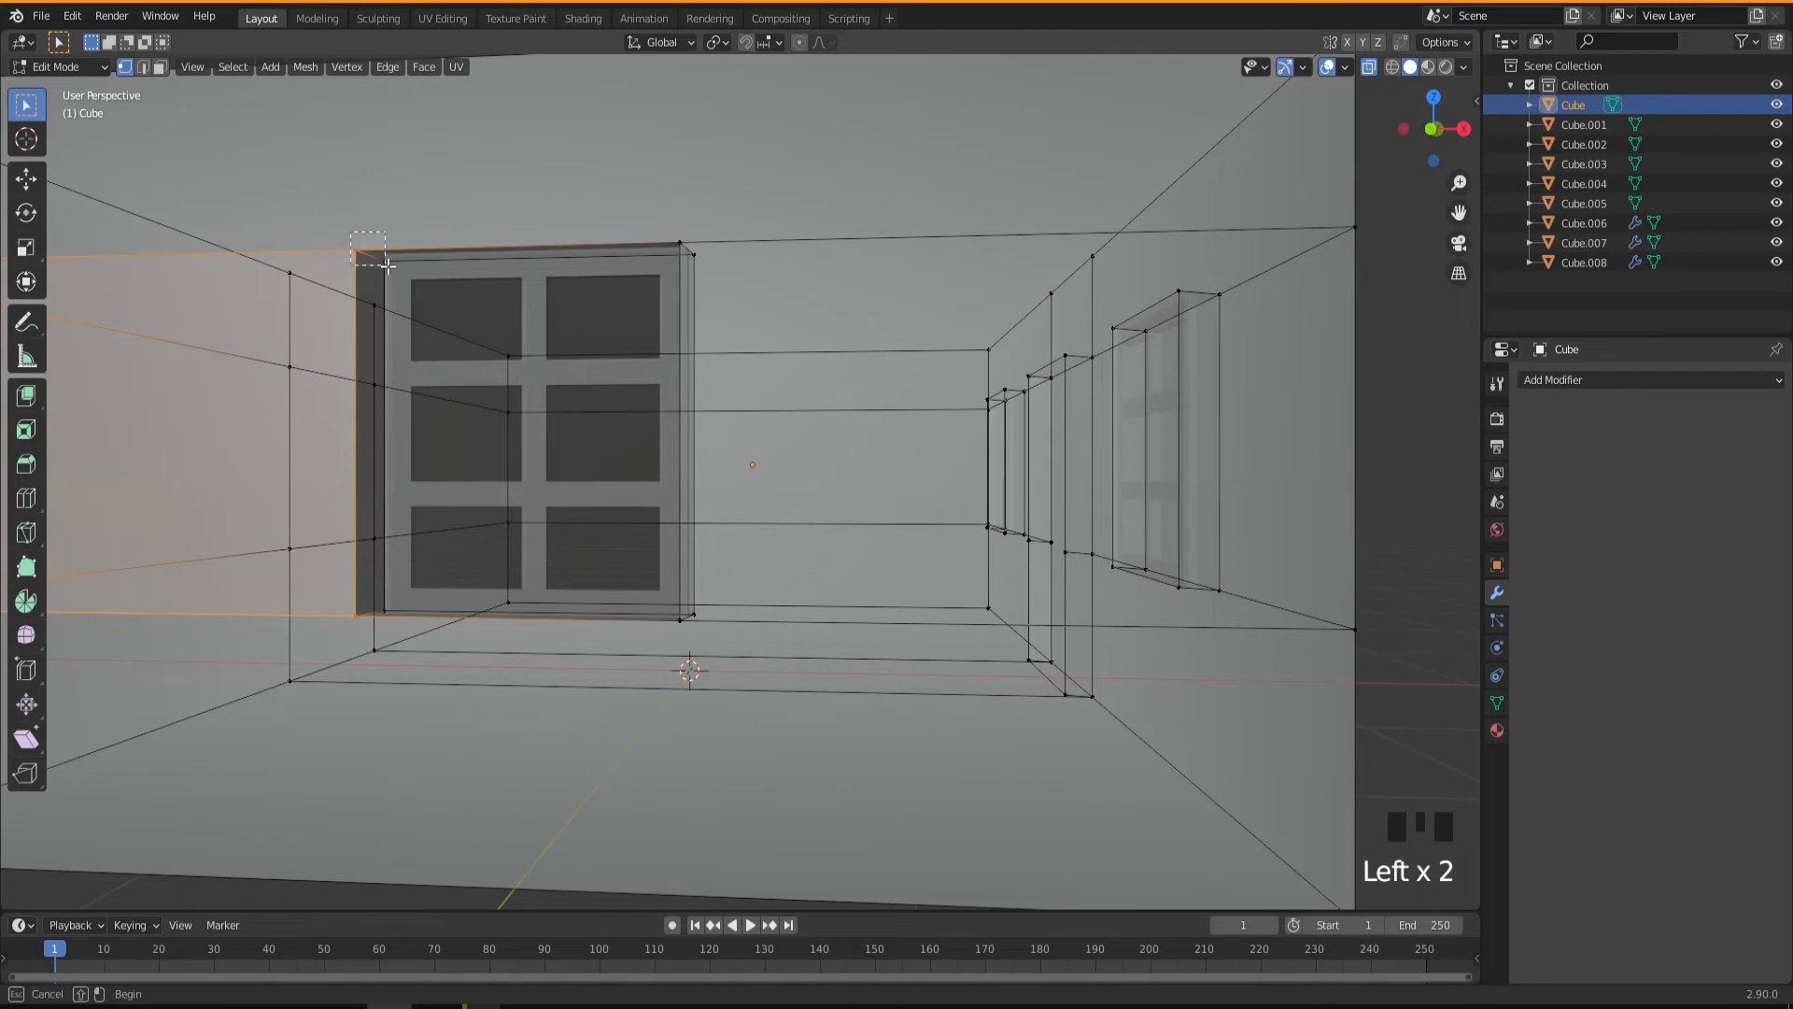
middle_click_drag(401, 658, 434, 745)
left_click_drag(363, 250, 472, 613)
middle_click_drag(471, 615, 445, 582)
scroll(452, 597, "up", 2)
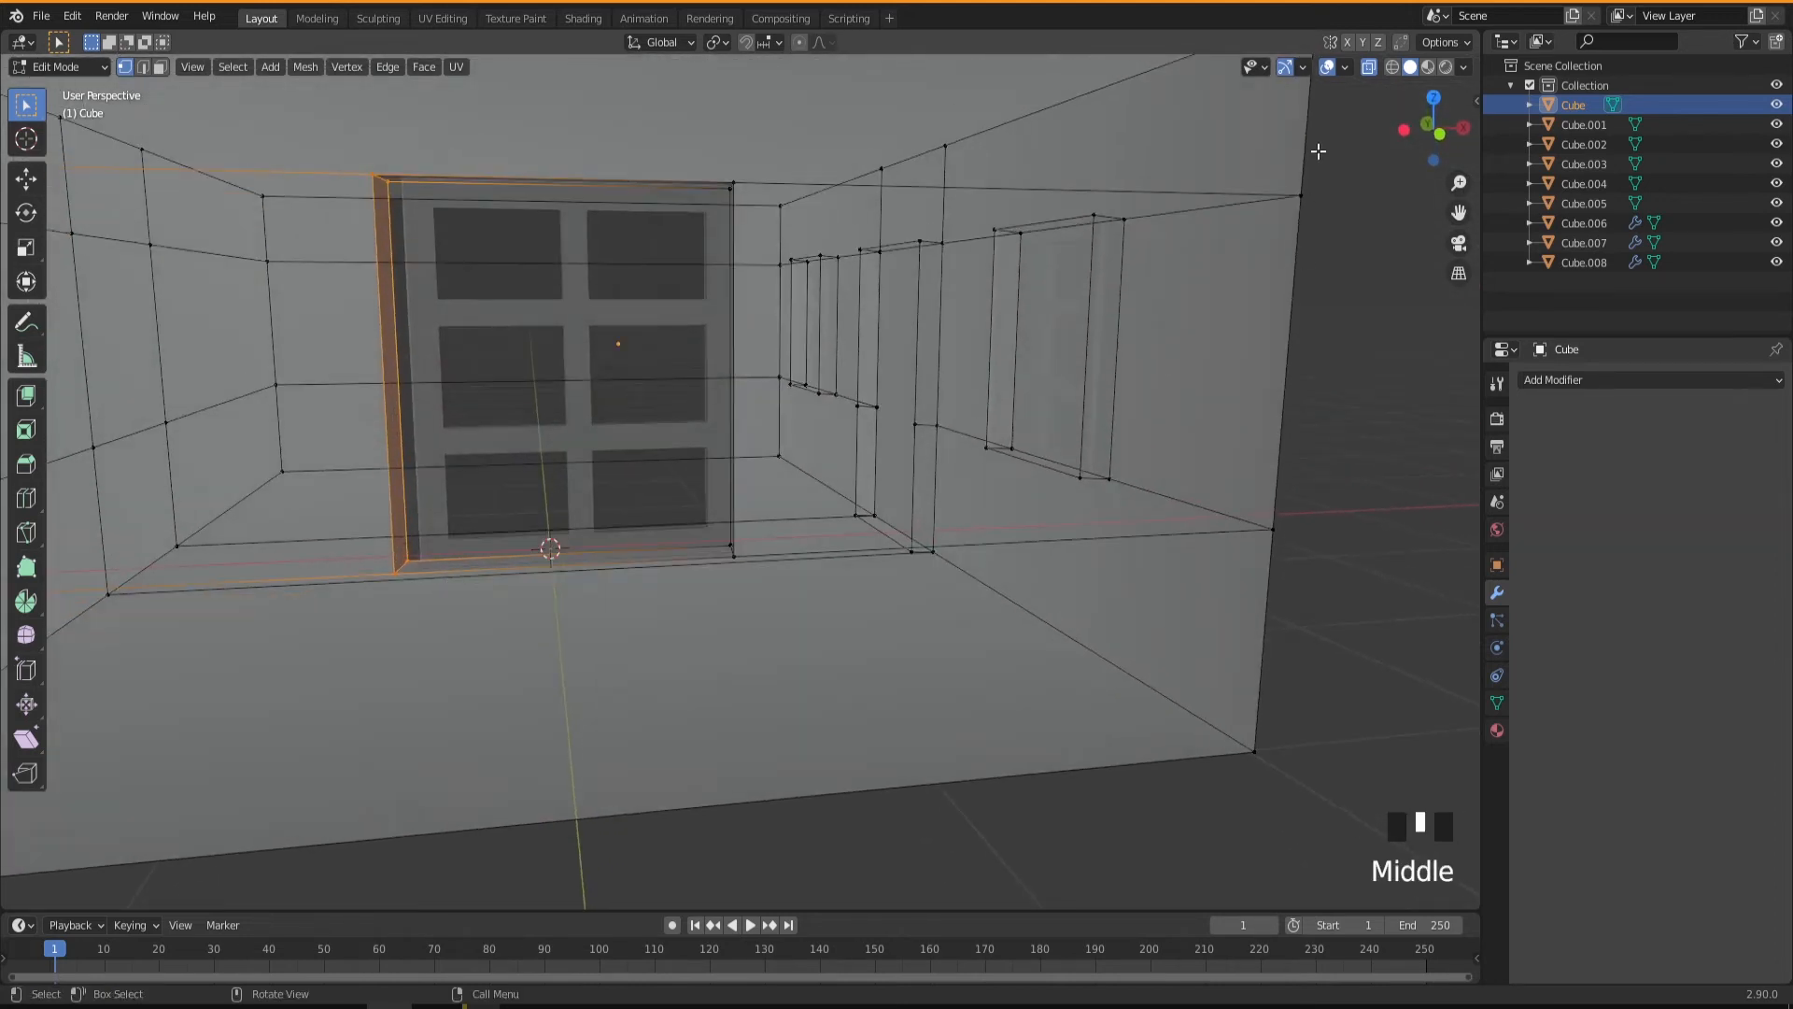
left_click(1368, 67)
mouse_move(527, 530)
middle_mouse_down()
mouse_move(560, 537)
mouse_move(525, 528)
middle_mouse_up()
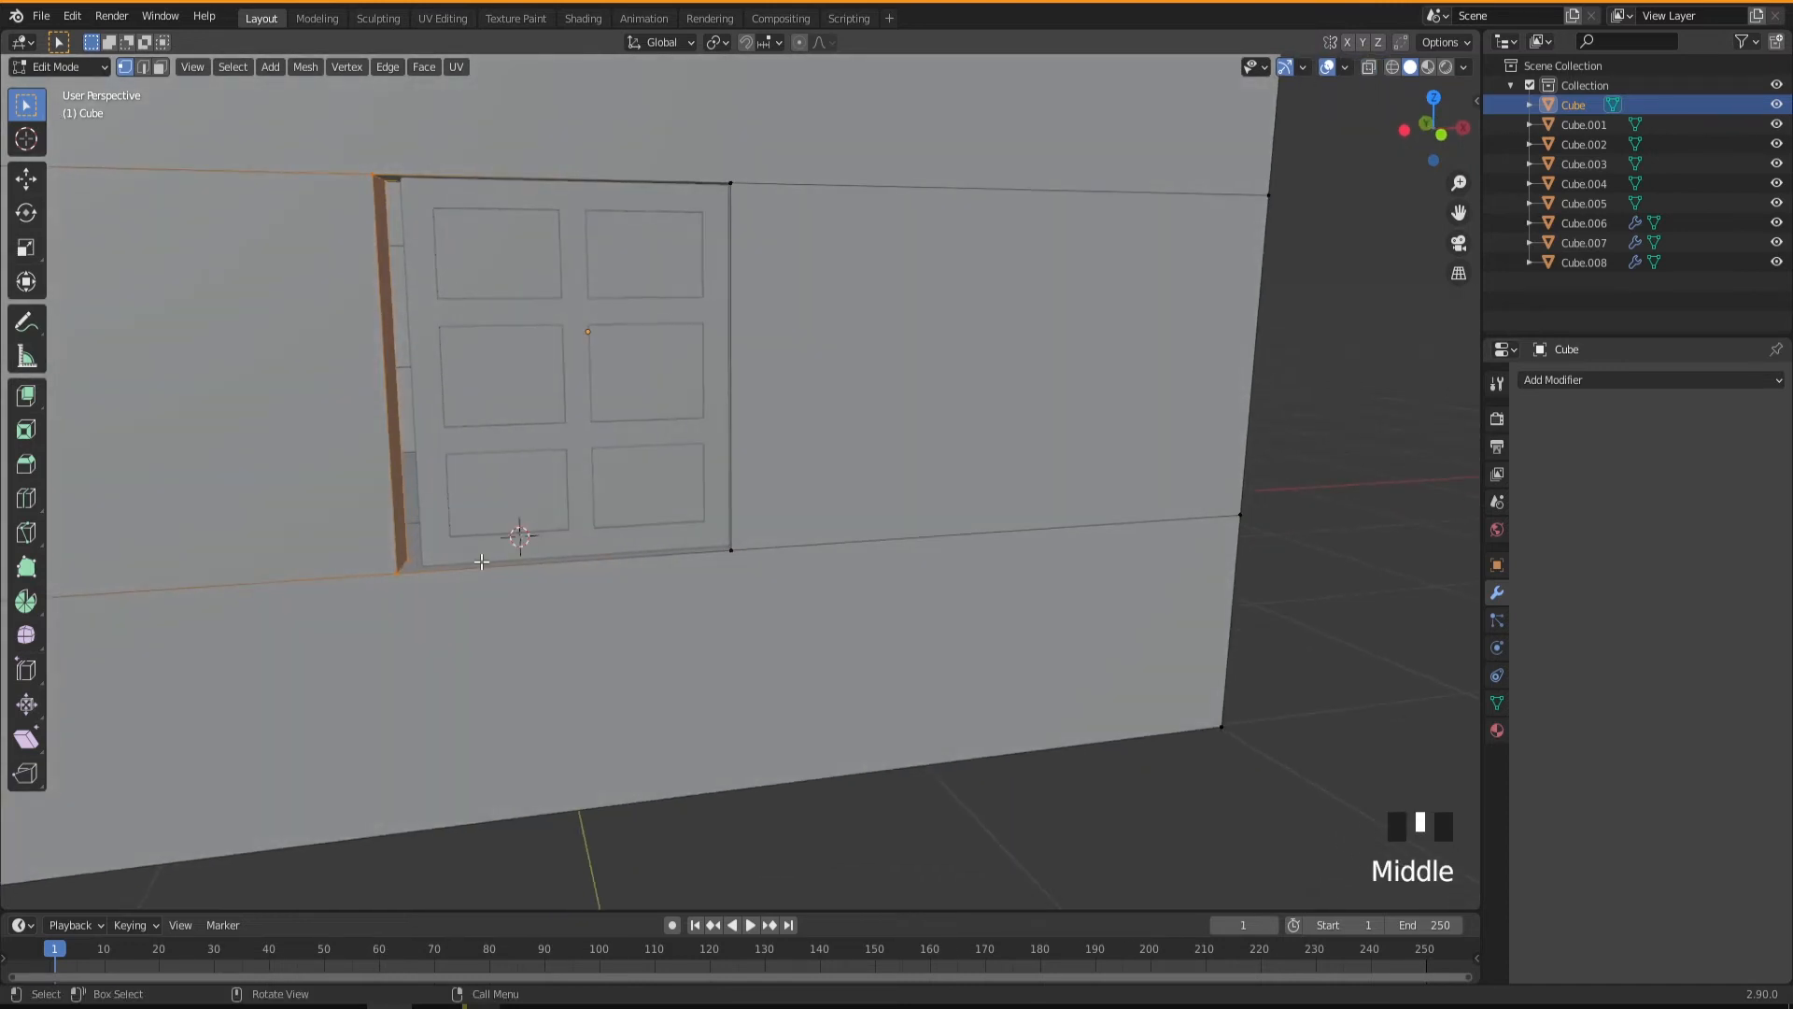
scroll(481, 561, "up", 1)
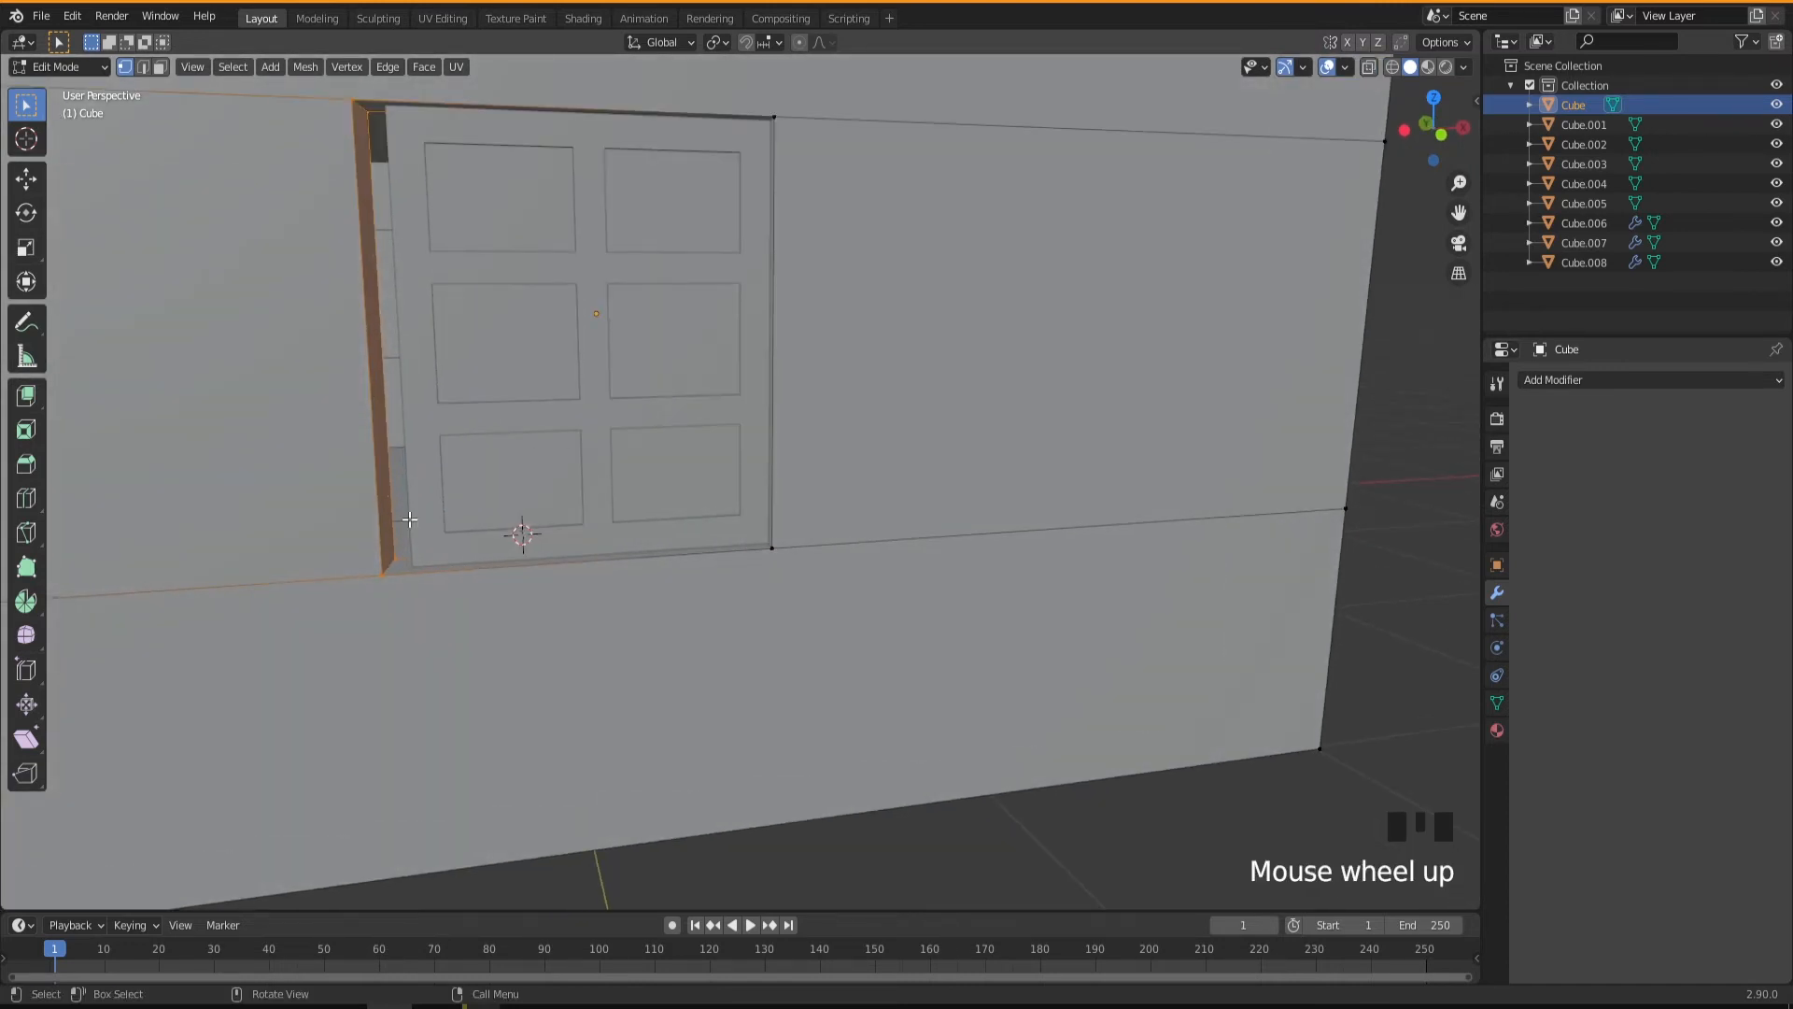
key("g")
key("x")
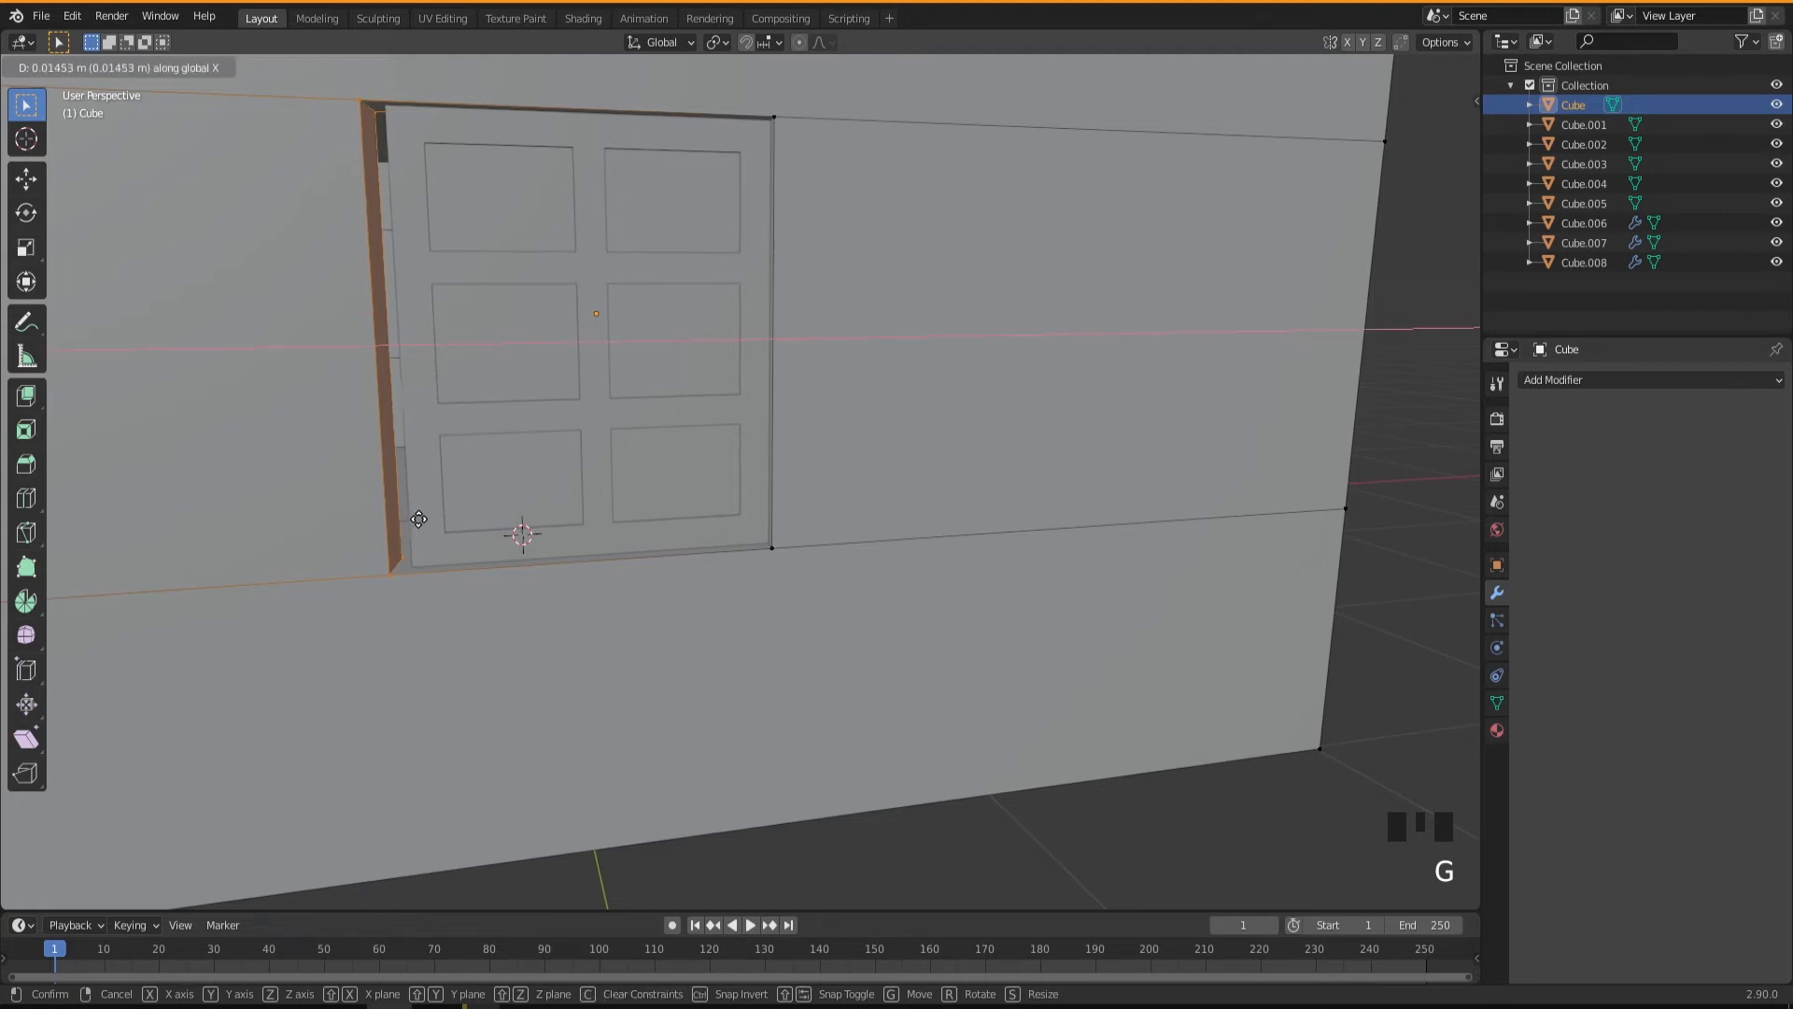
left_click(437, 520)
Return to Object Mode and duplicate the door panel about 0.849 m along X, out in front of the doorway.
middle_click_drag(656, 524, 699, 540)
scroll(751, 561, "down", 6)
middle_click_drag(743, 605, 600, 529, "shift")
scroll(731, 598, "down", 1)
middle_click_drag(731, 597, 853, 604)
key("Tab")
left_click(917, 531)
scroll(877, 609, "up", 4)
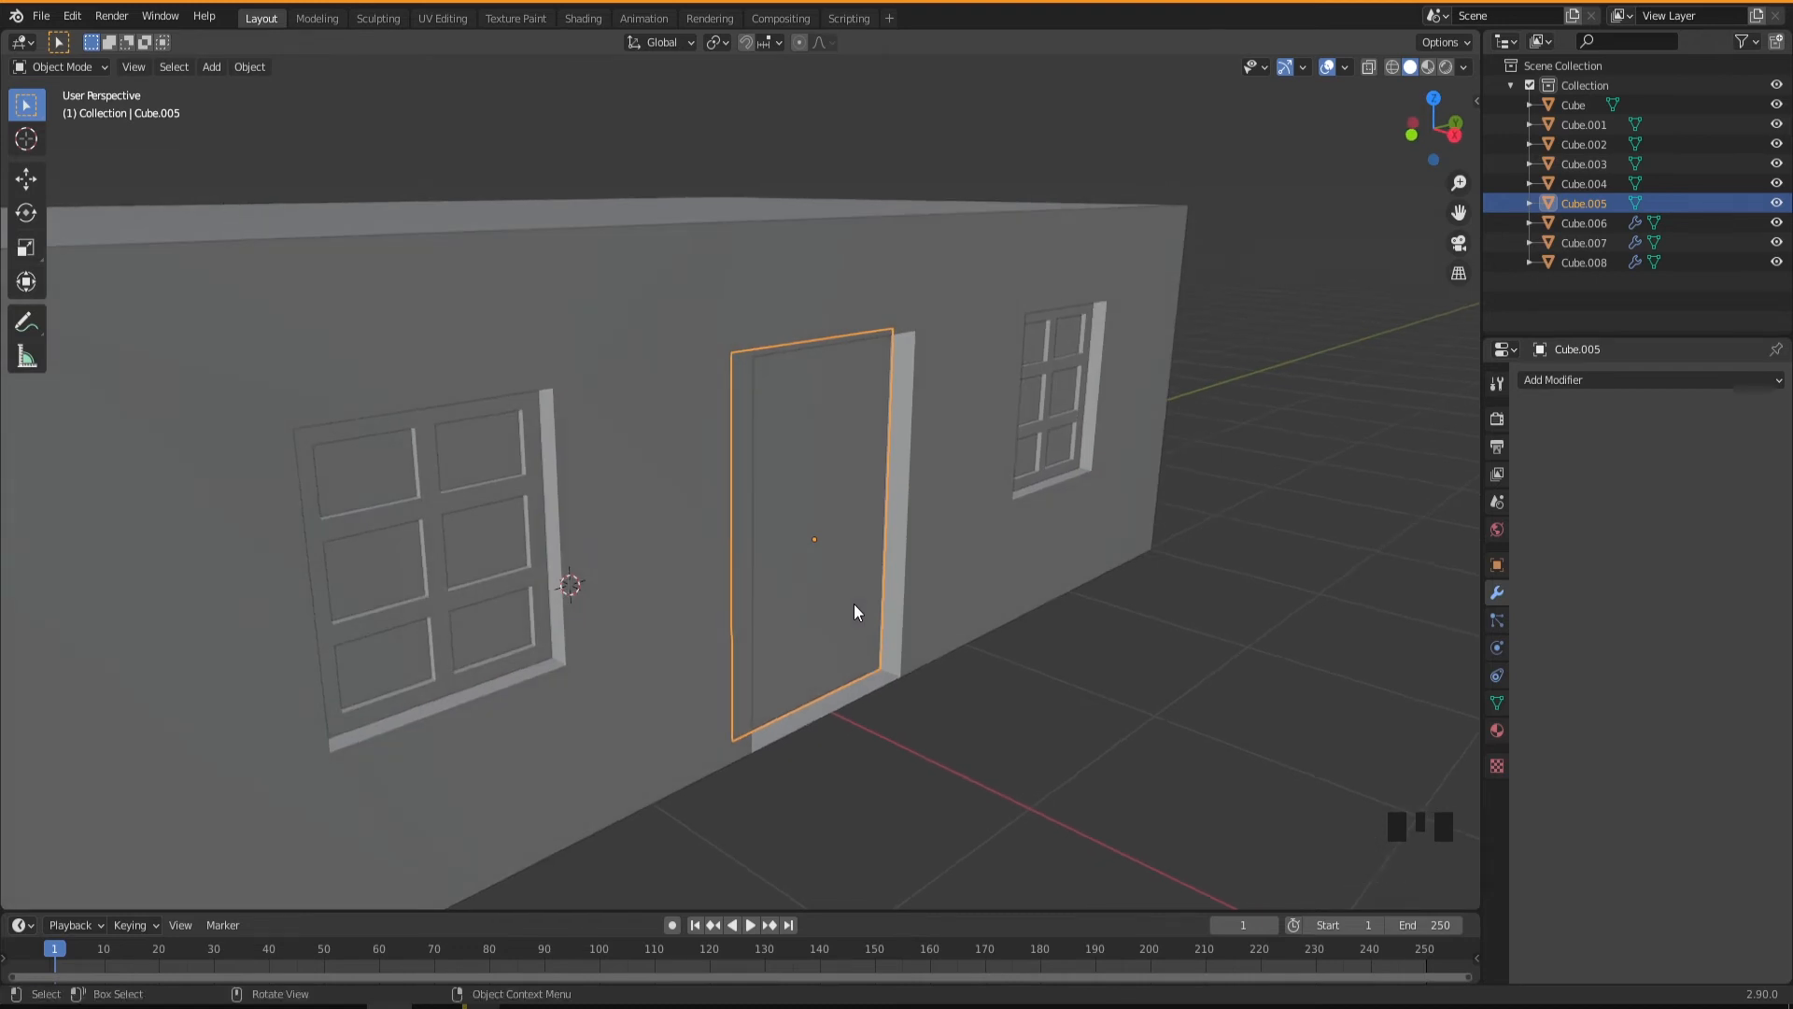
key("shift+d")
key("y")
key("x")
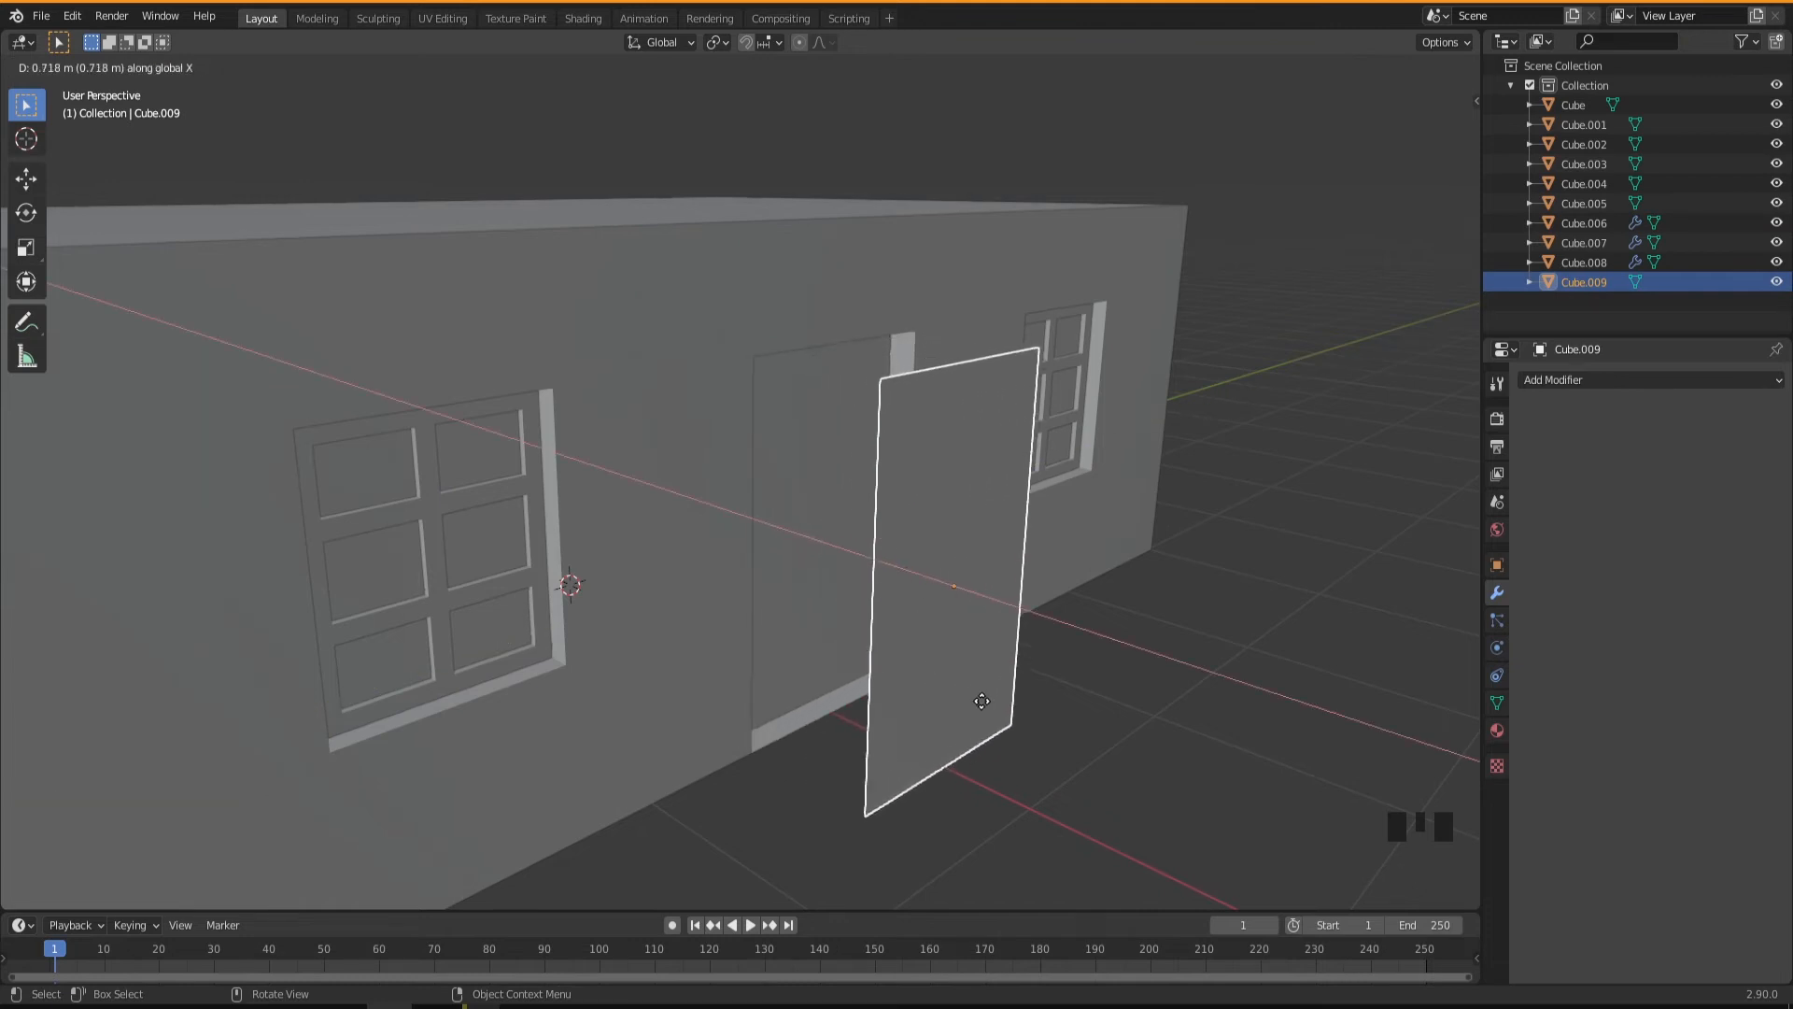
left_click(1007, 714)
middle_click_drag(1014, 715, 933, 722)
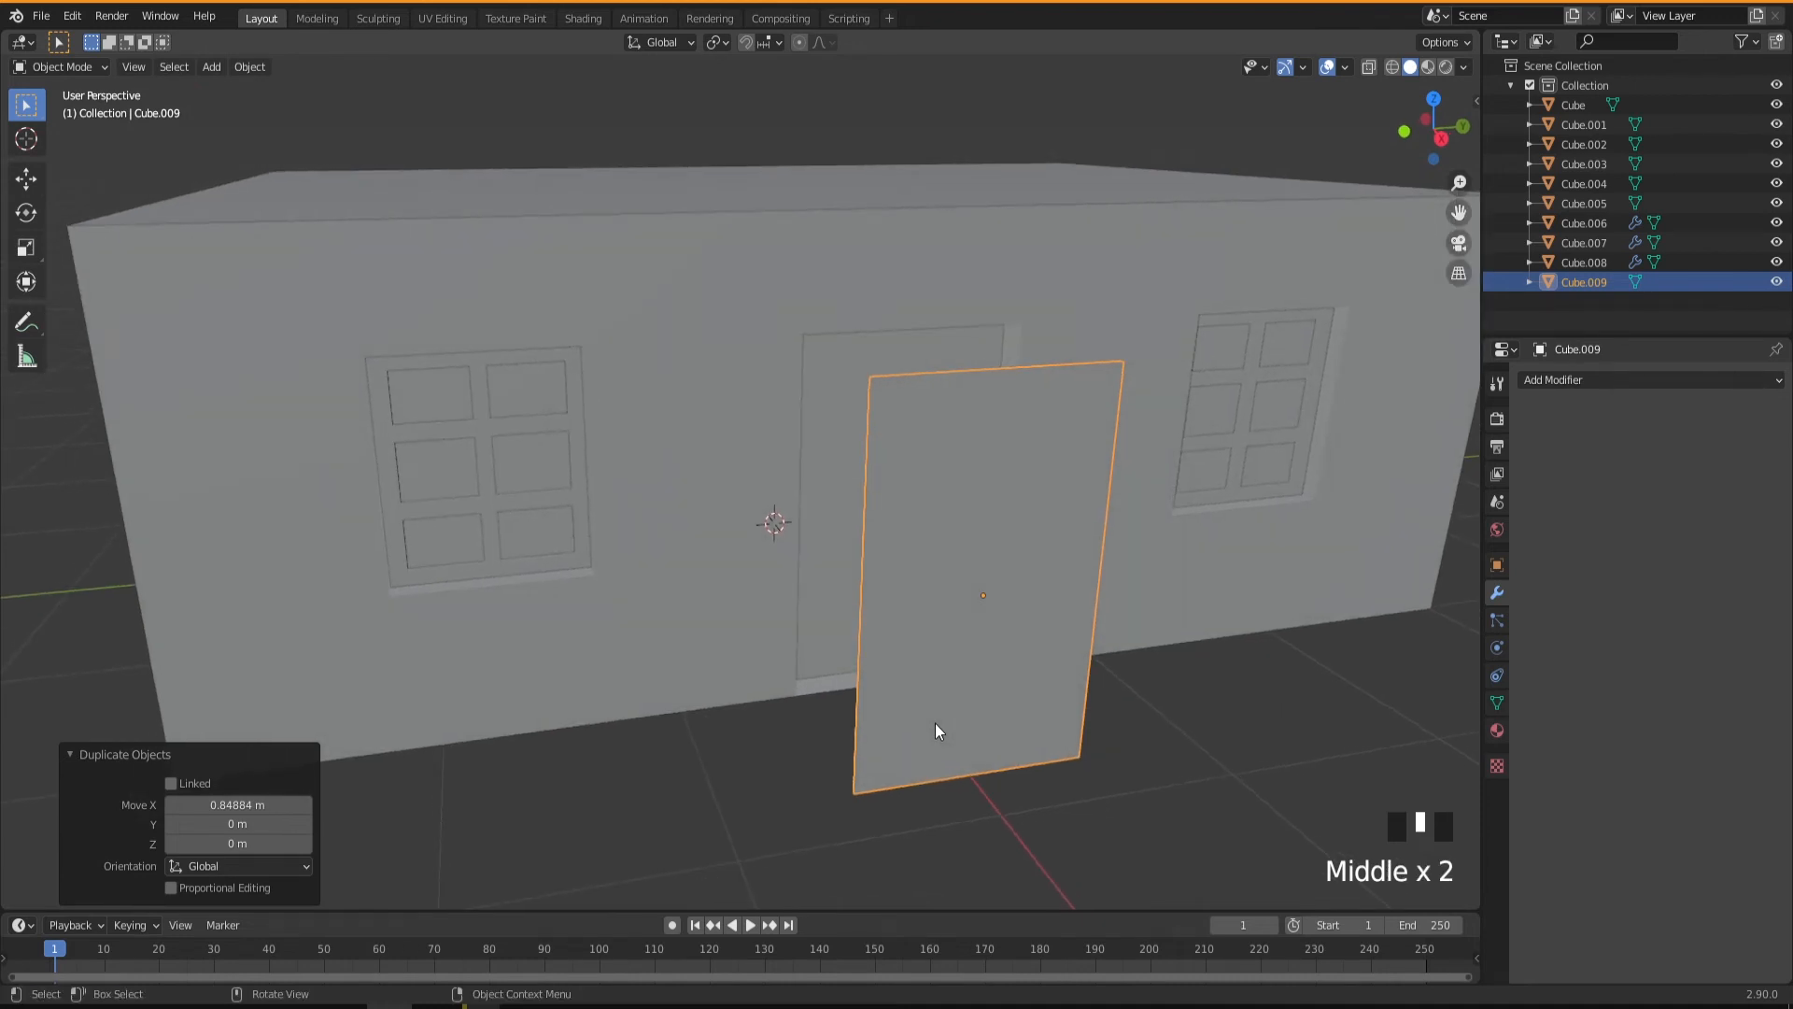
Edit the duplicated door panel's mesh and dissolve the two midpoint vertices on its vertical sides.
key("Tab")
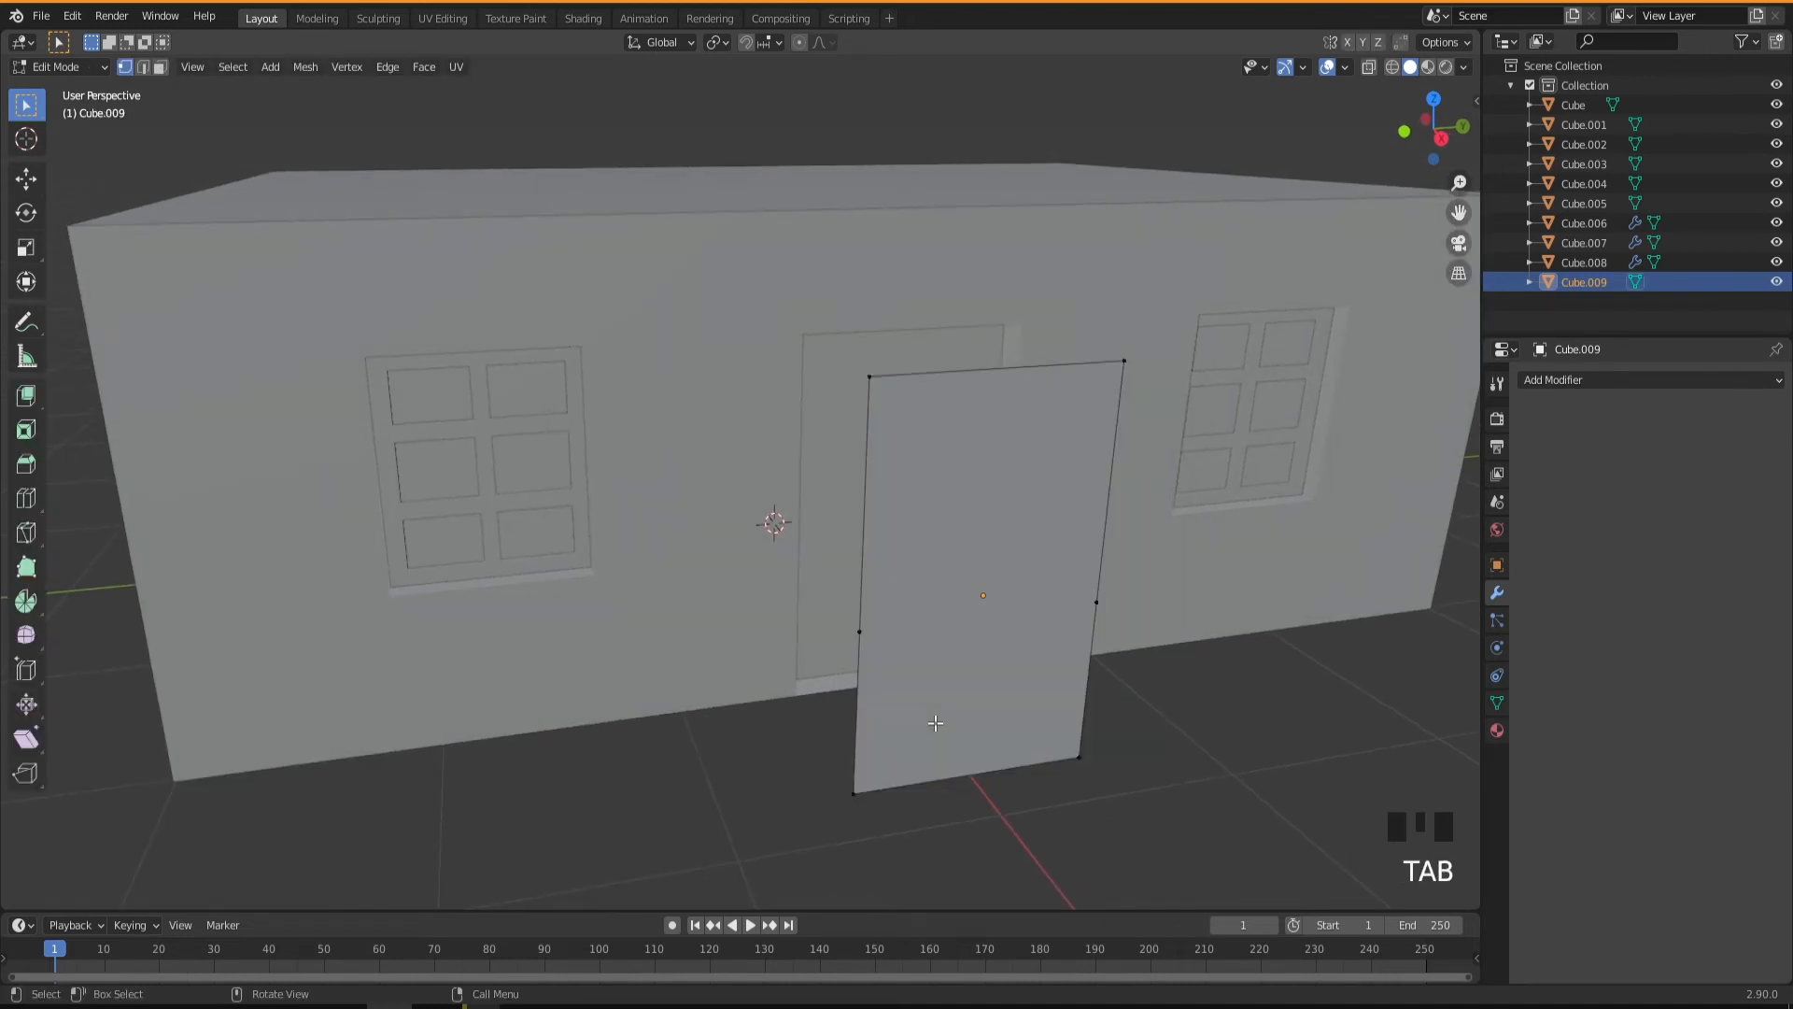
left_click_drag(1137, 564, 798, 674)
middle_click_drag(878, 723, 905, 693)
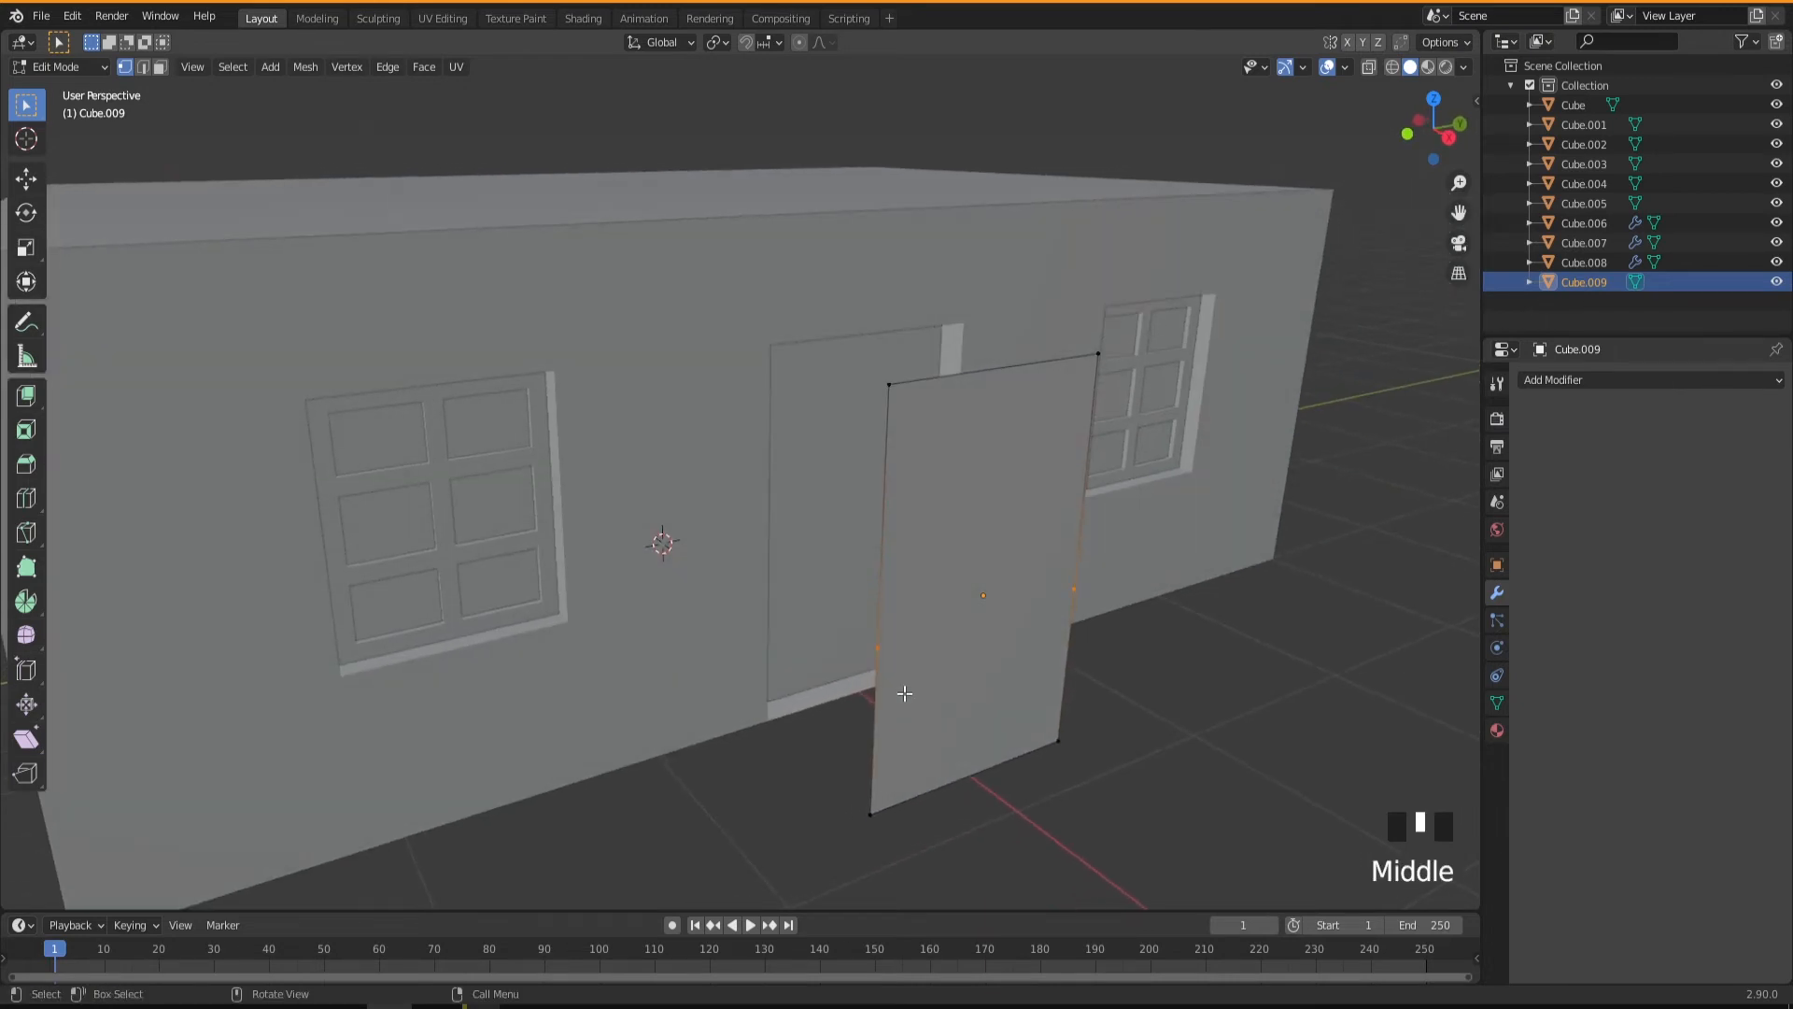
right_click(877, 649)
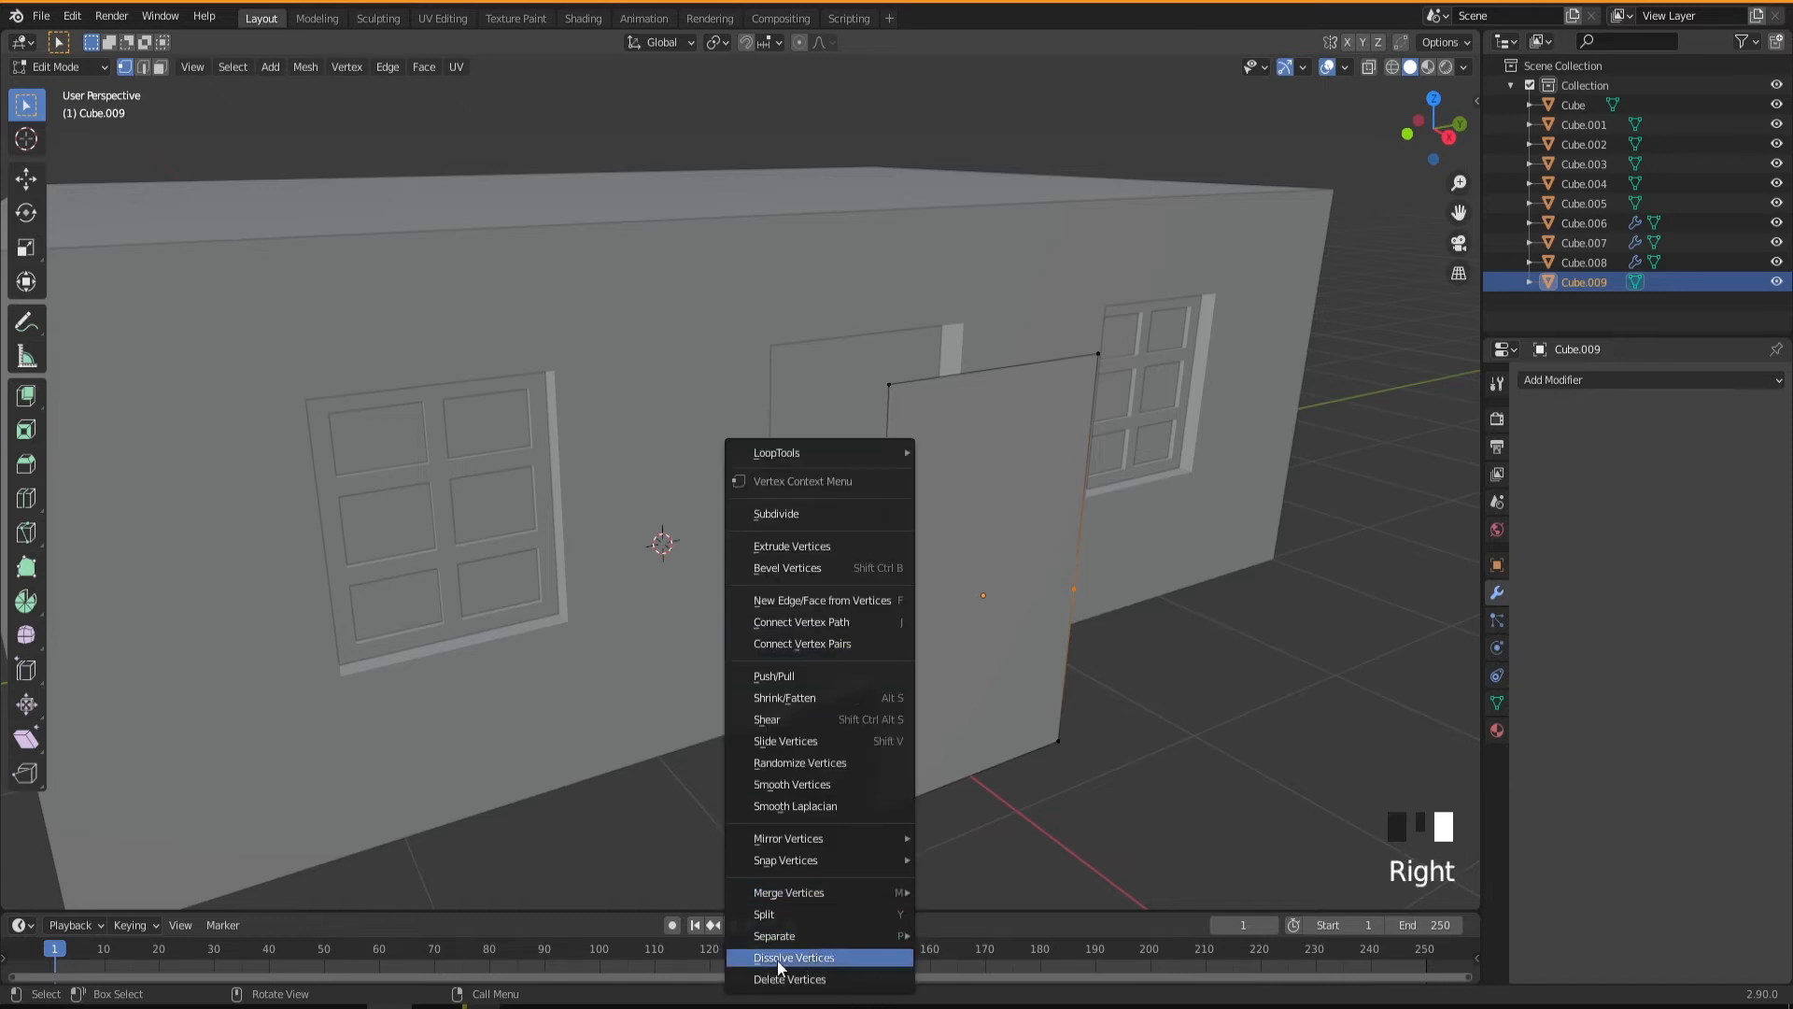
left_click(784, 960)
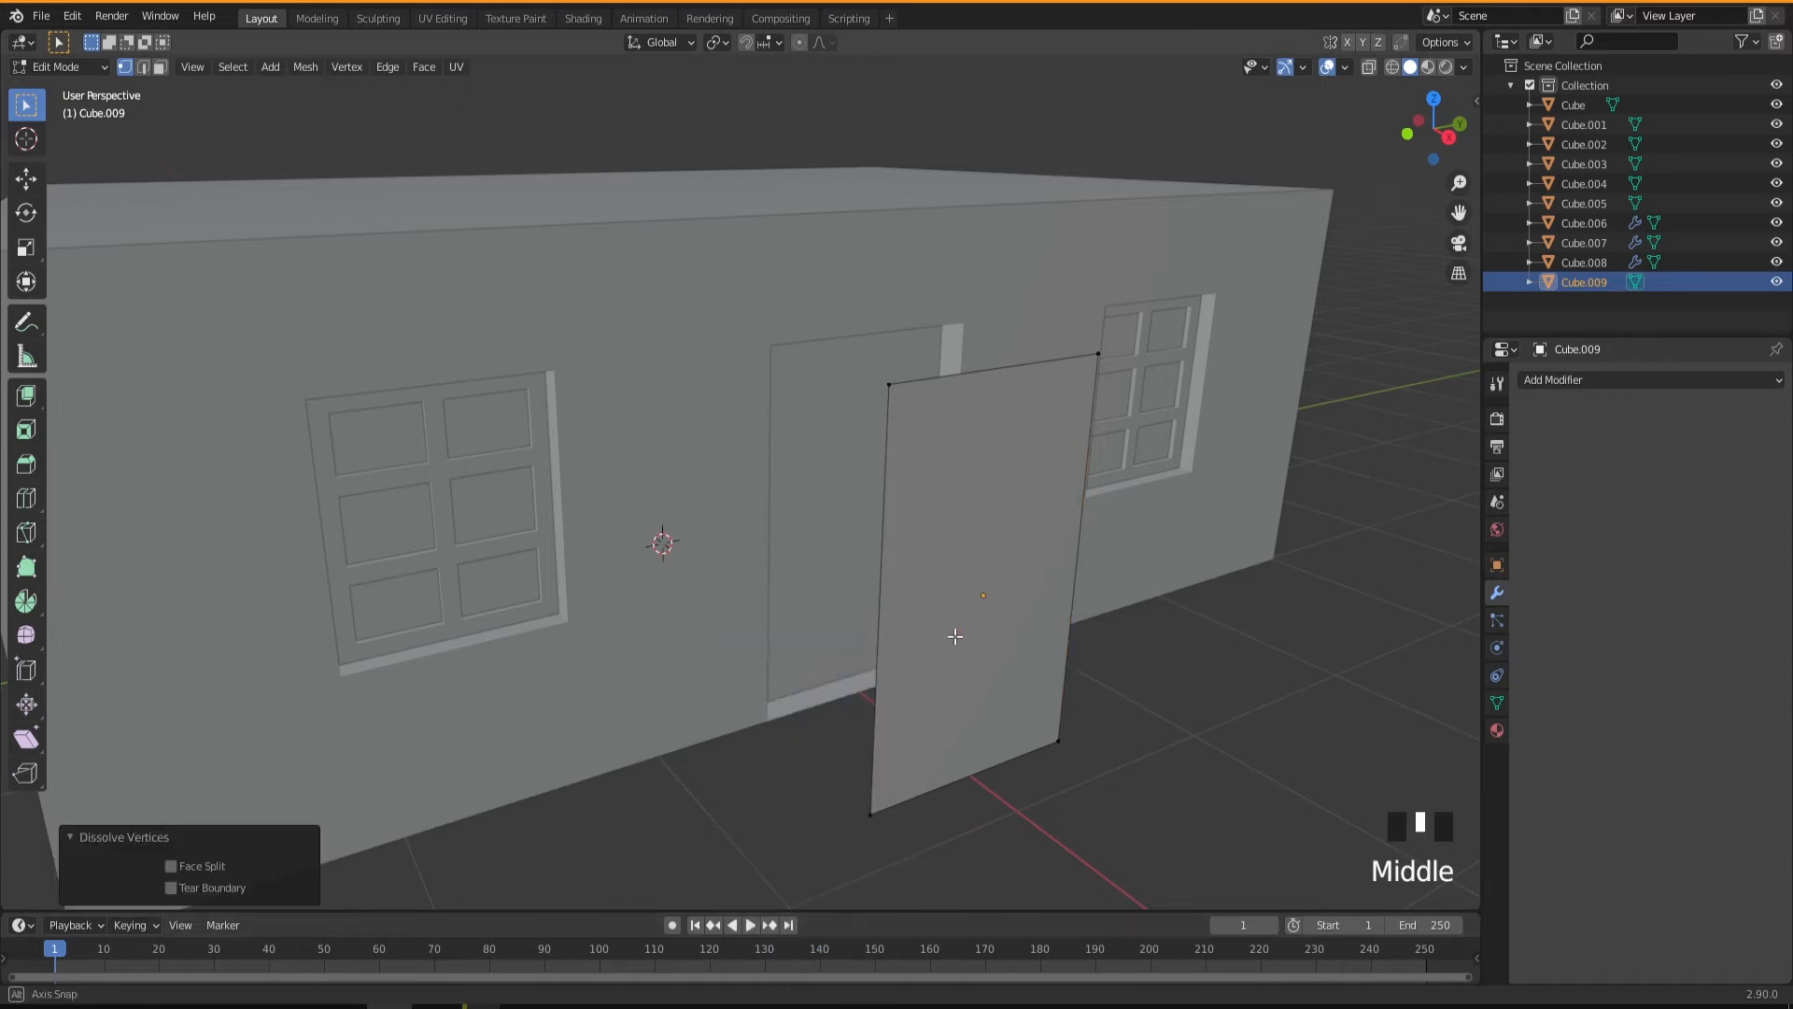
middle_click_drag(954, 636, 924, 576)
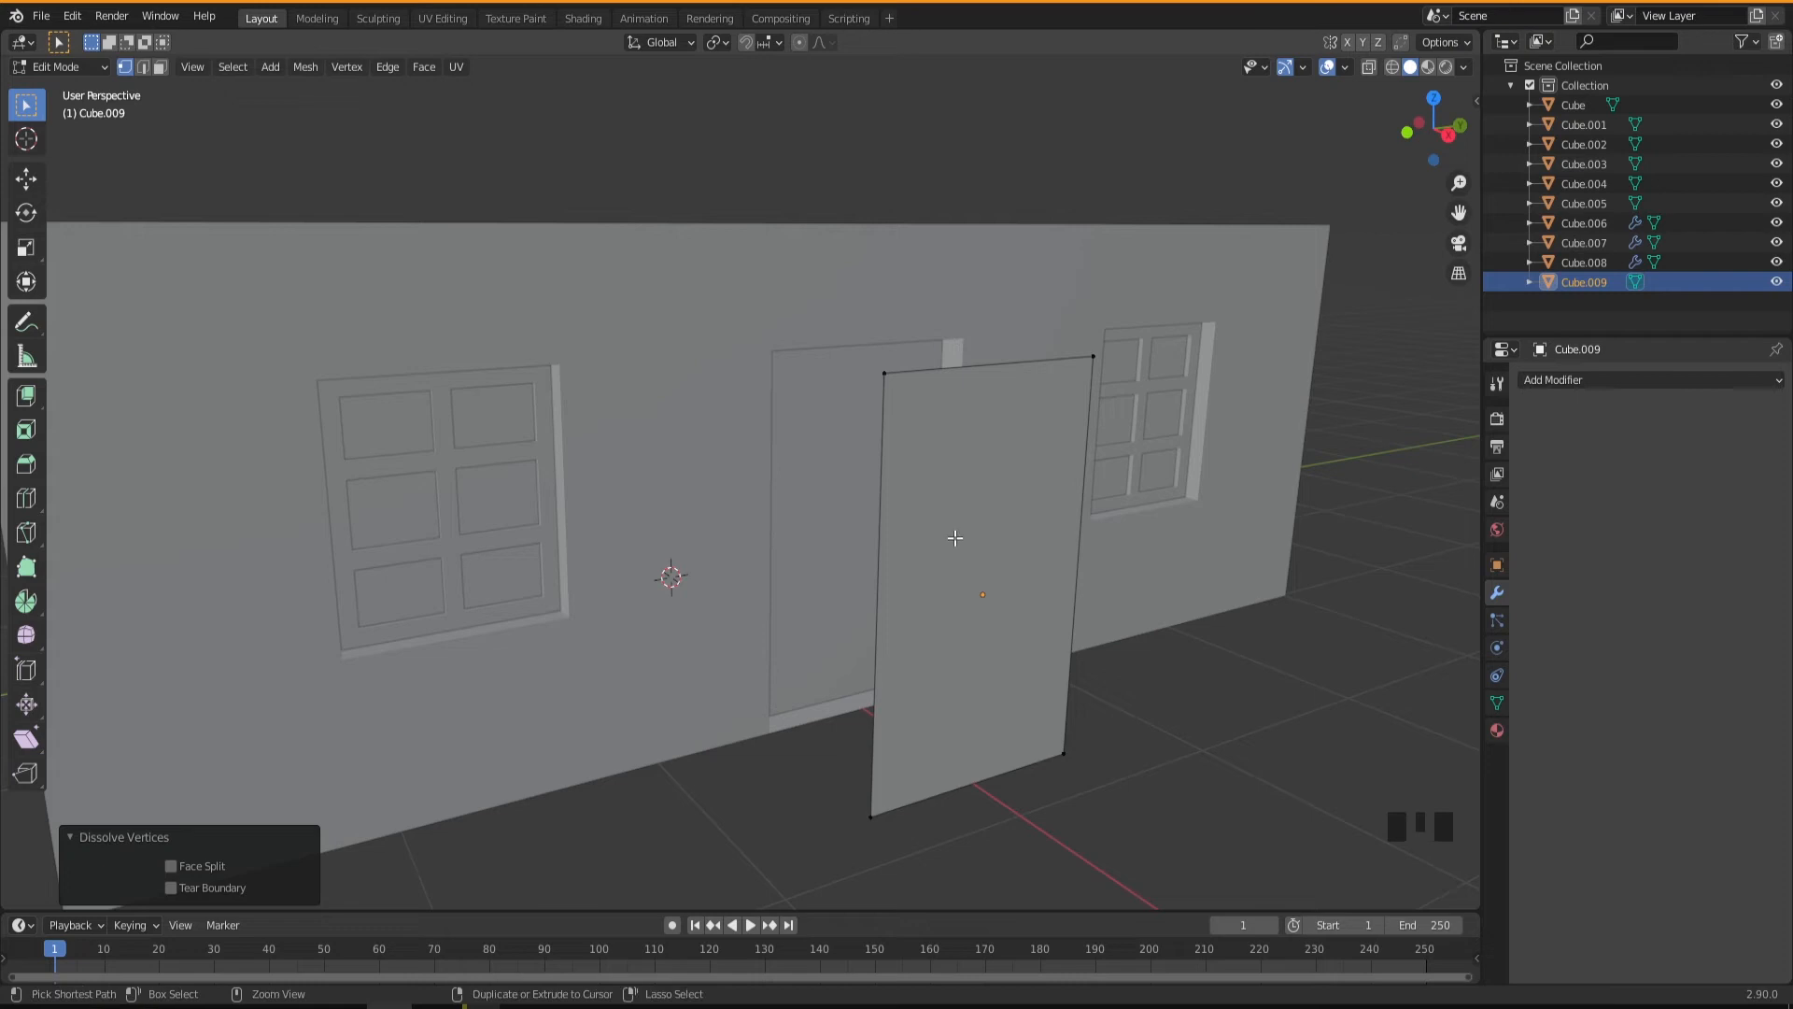
Add two vertical loop cuts to the panel copy and scale them along Y by about 2.483 toward its side edges.
key("ctrl+r")
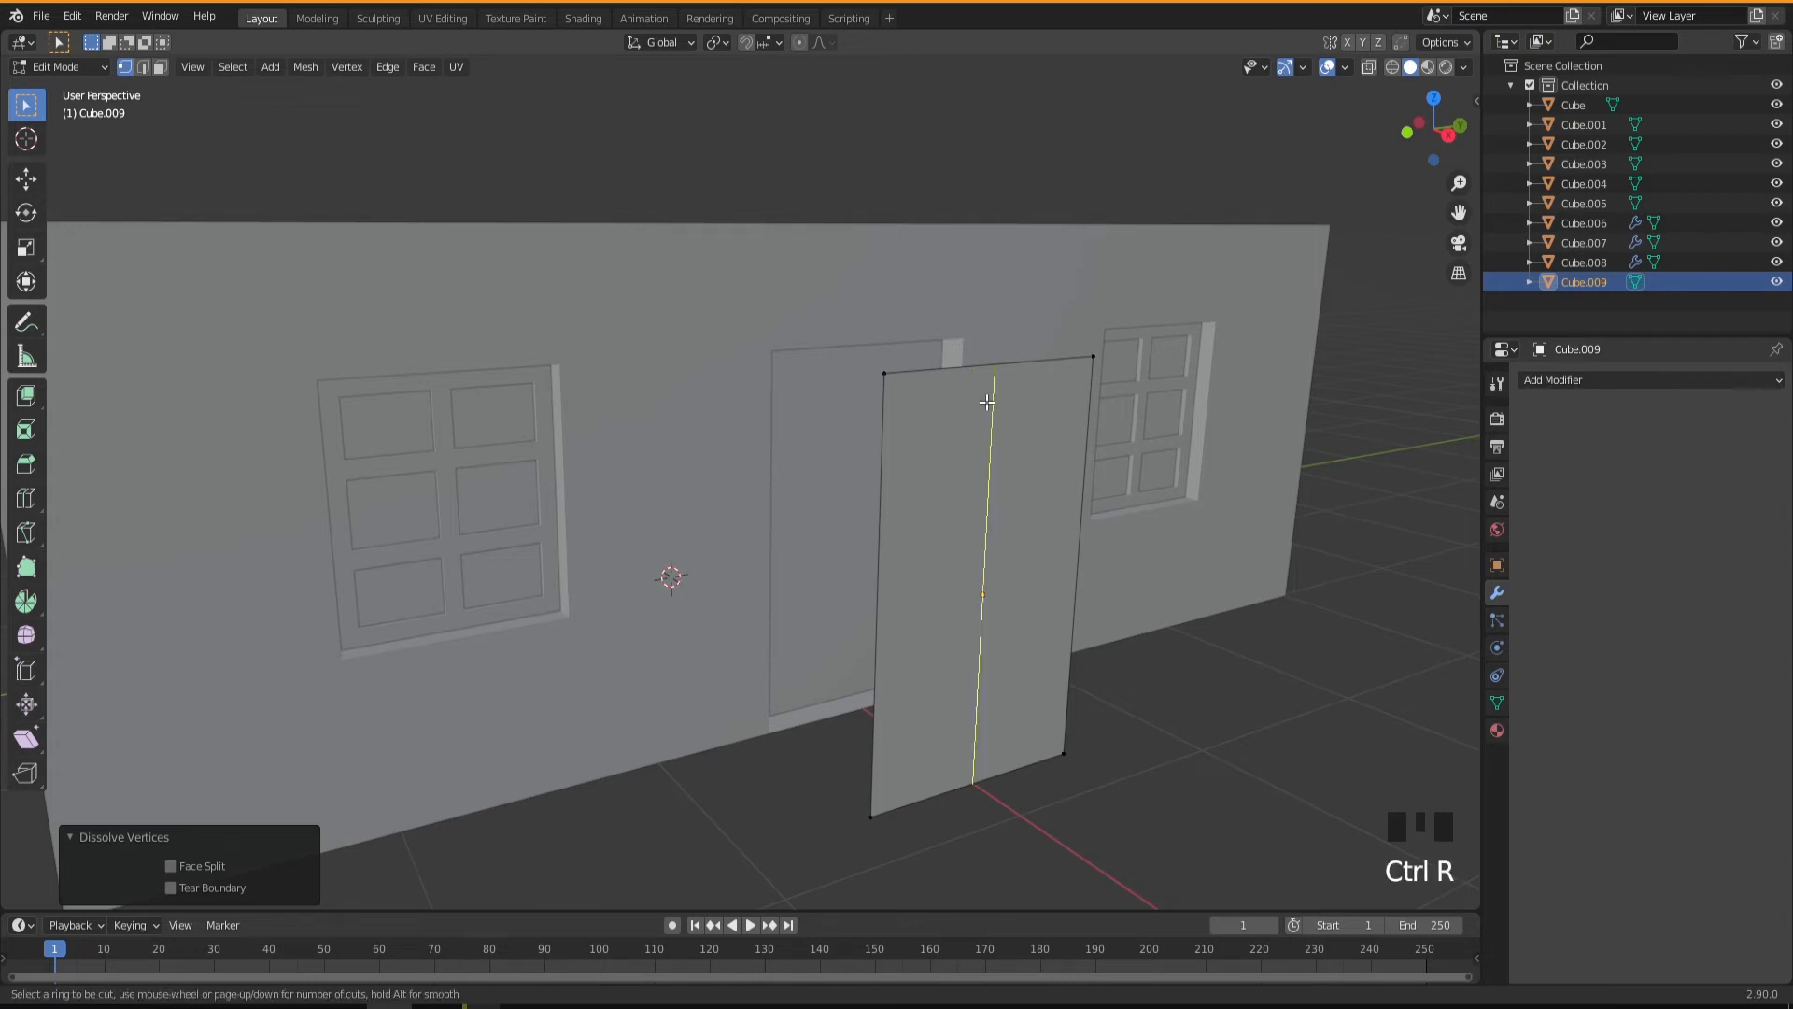
scroll(987, 401, "up", 1)
left_click(987, 401)
right_click(987, 401)
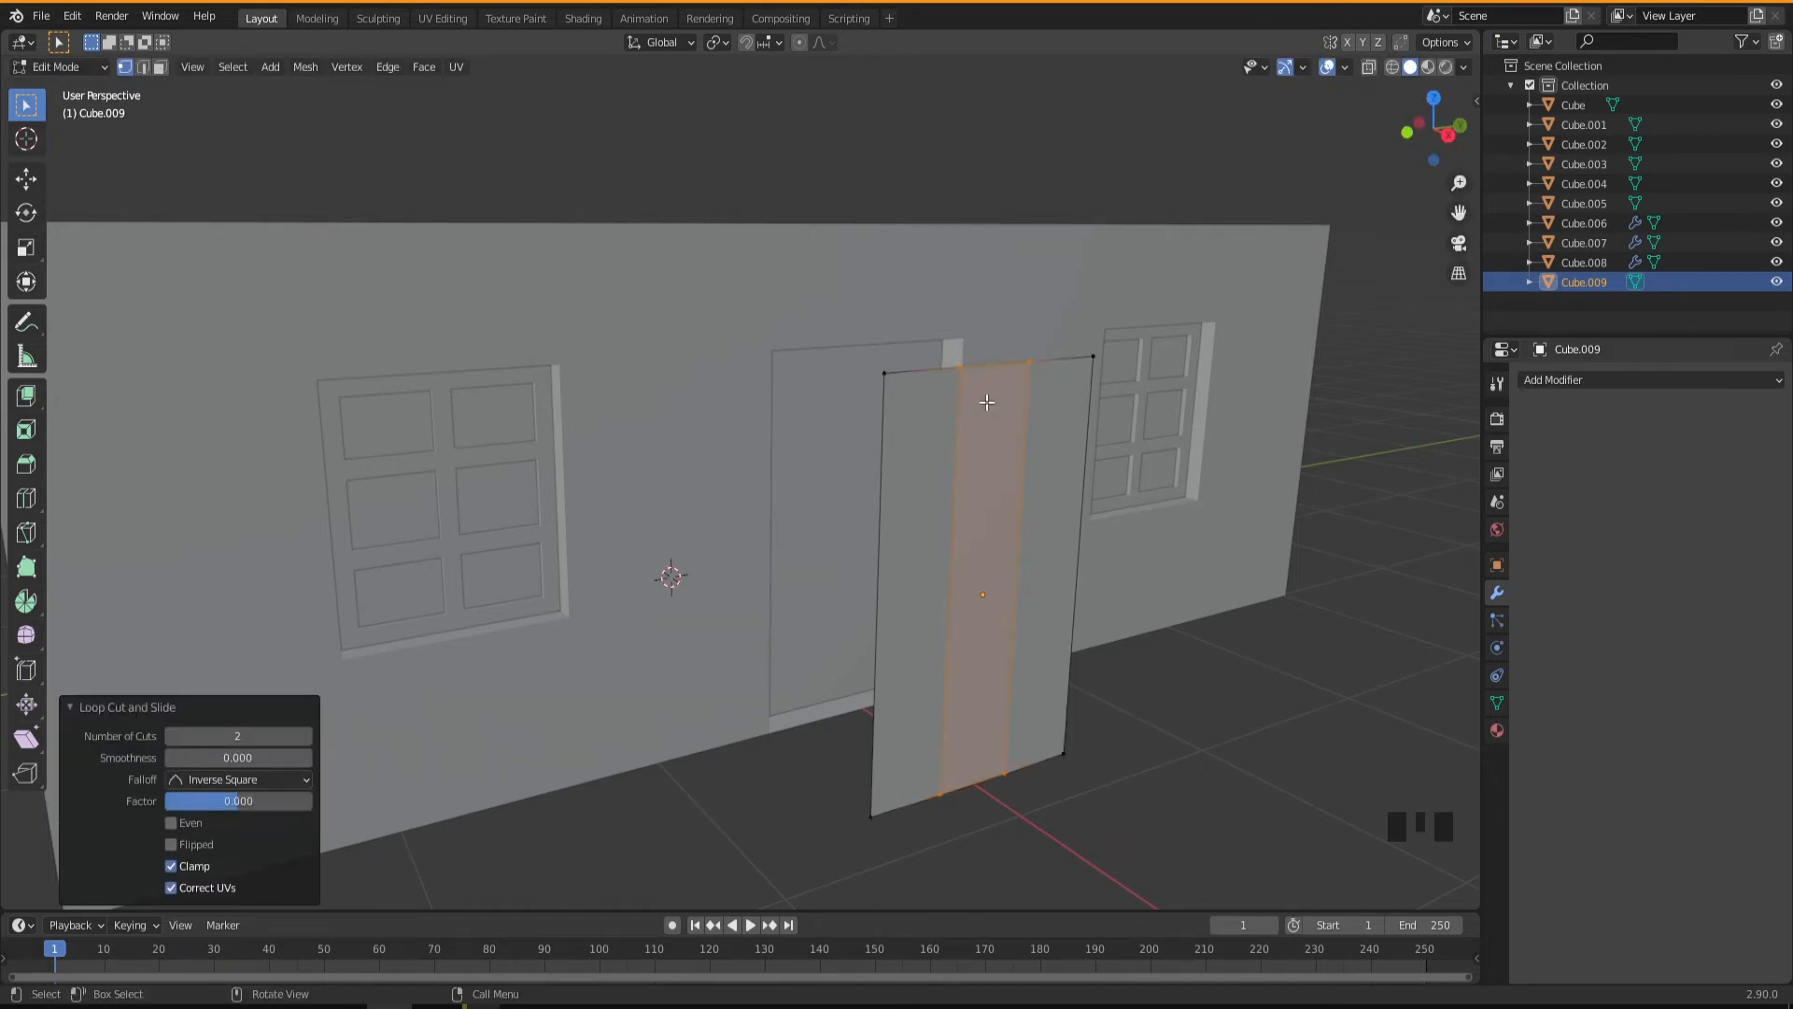
key("s")
key("y")
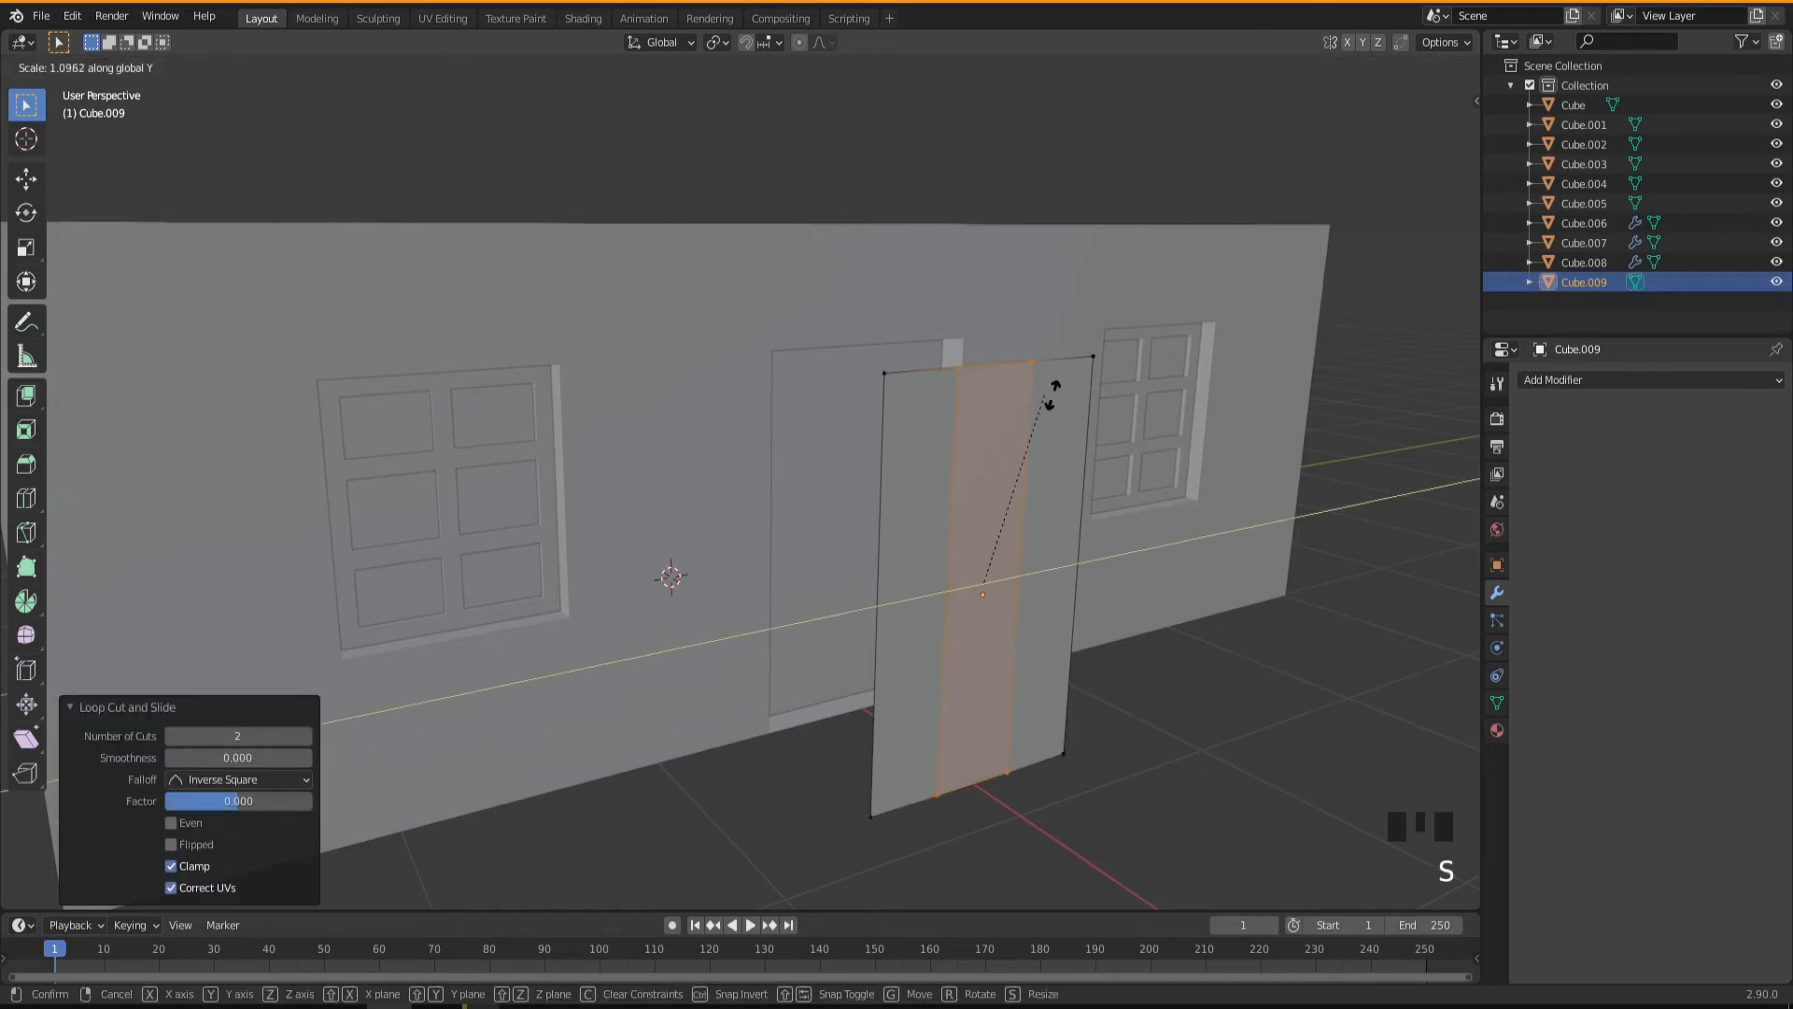
left_click(1369, 392)
mouse_move(1056, 532)
middle_mouse_down()
mouse_move(1017, 532)
mouse_move(1037, 544)
middle_mouse_up()
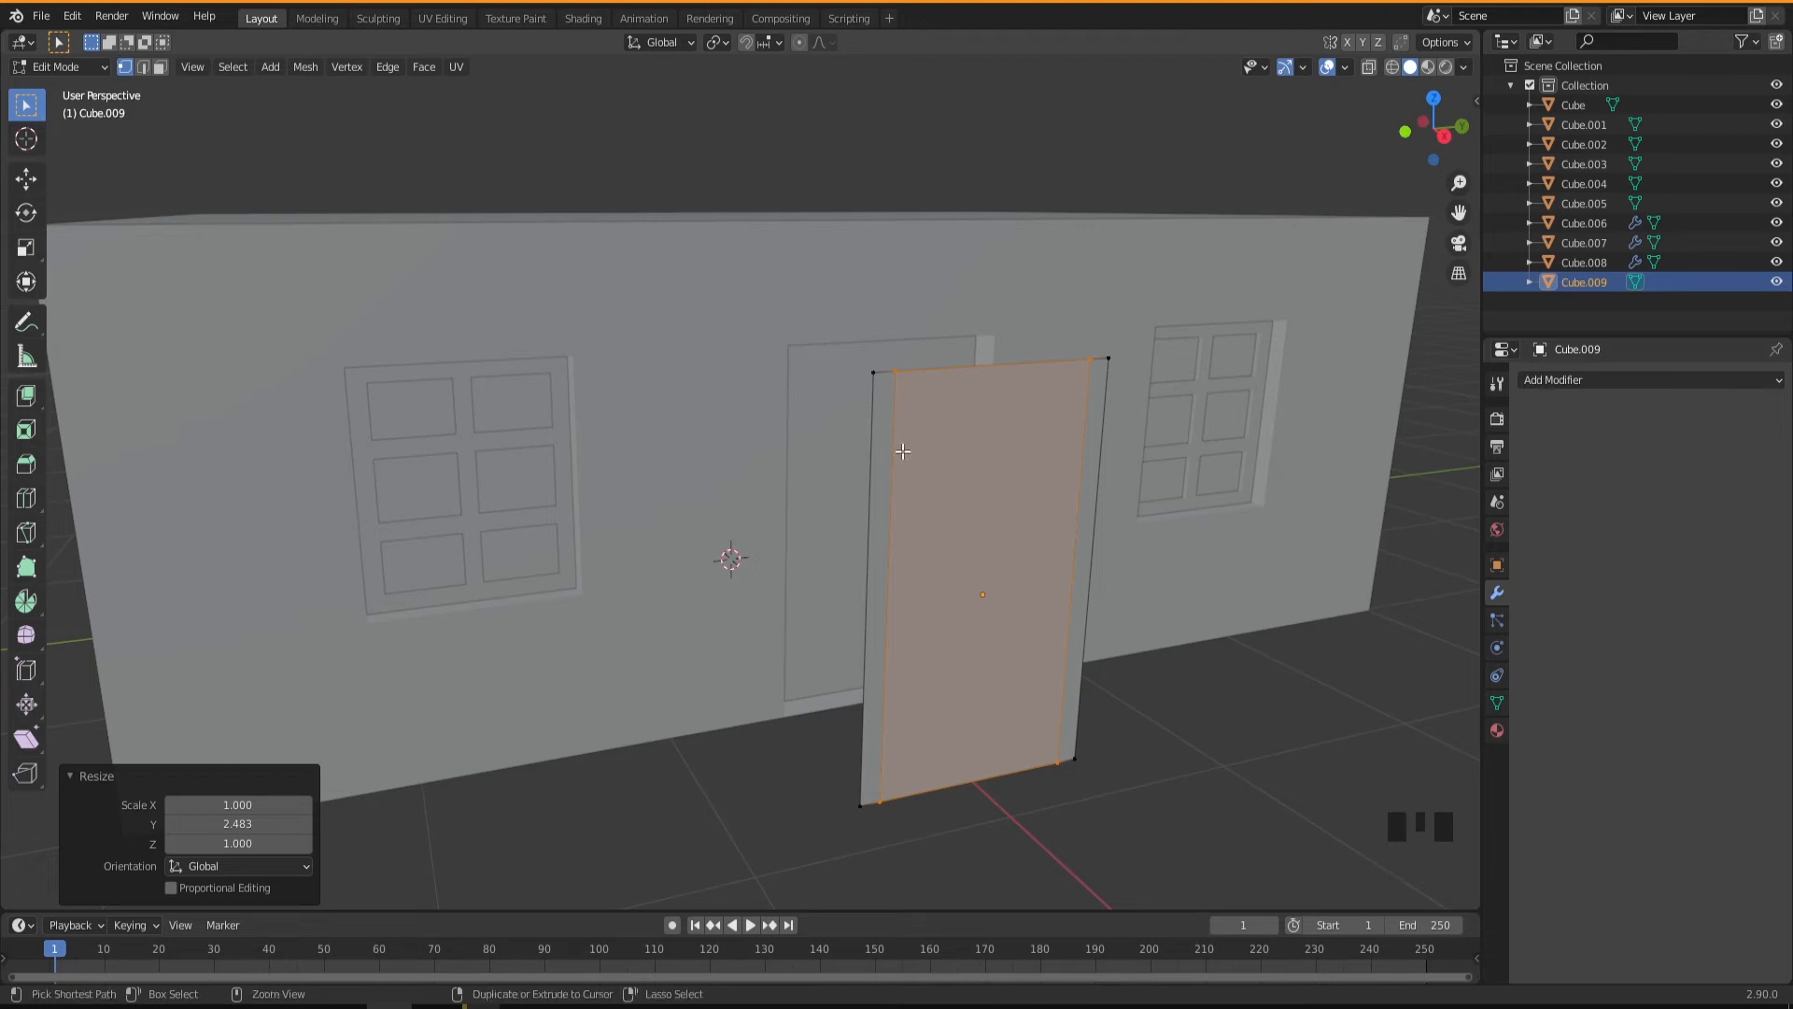
Add one horizontal loop cut across the panel copy and move it up about 0.685 m along Z near the upper edge.
key("ctrl+r")
left_click(910, 458)
right_click(910, 457)
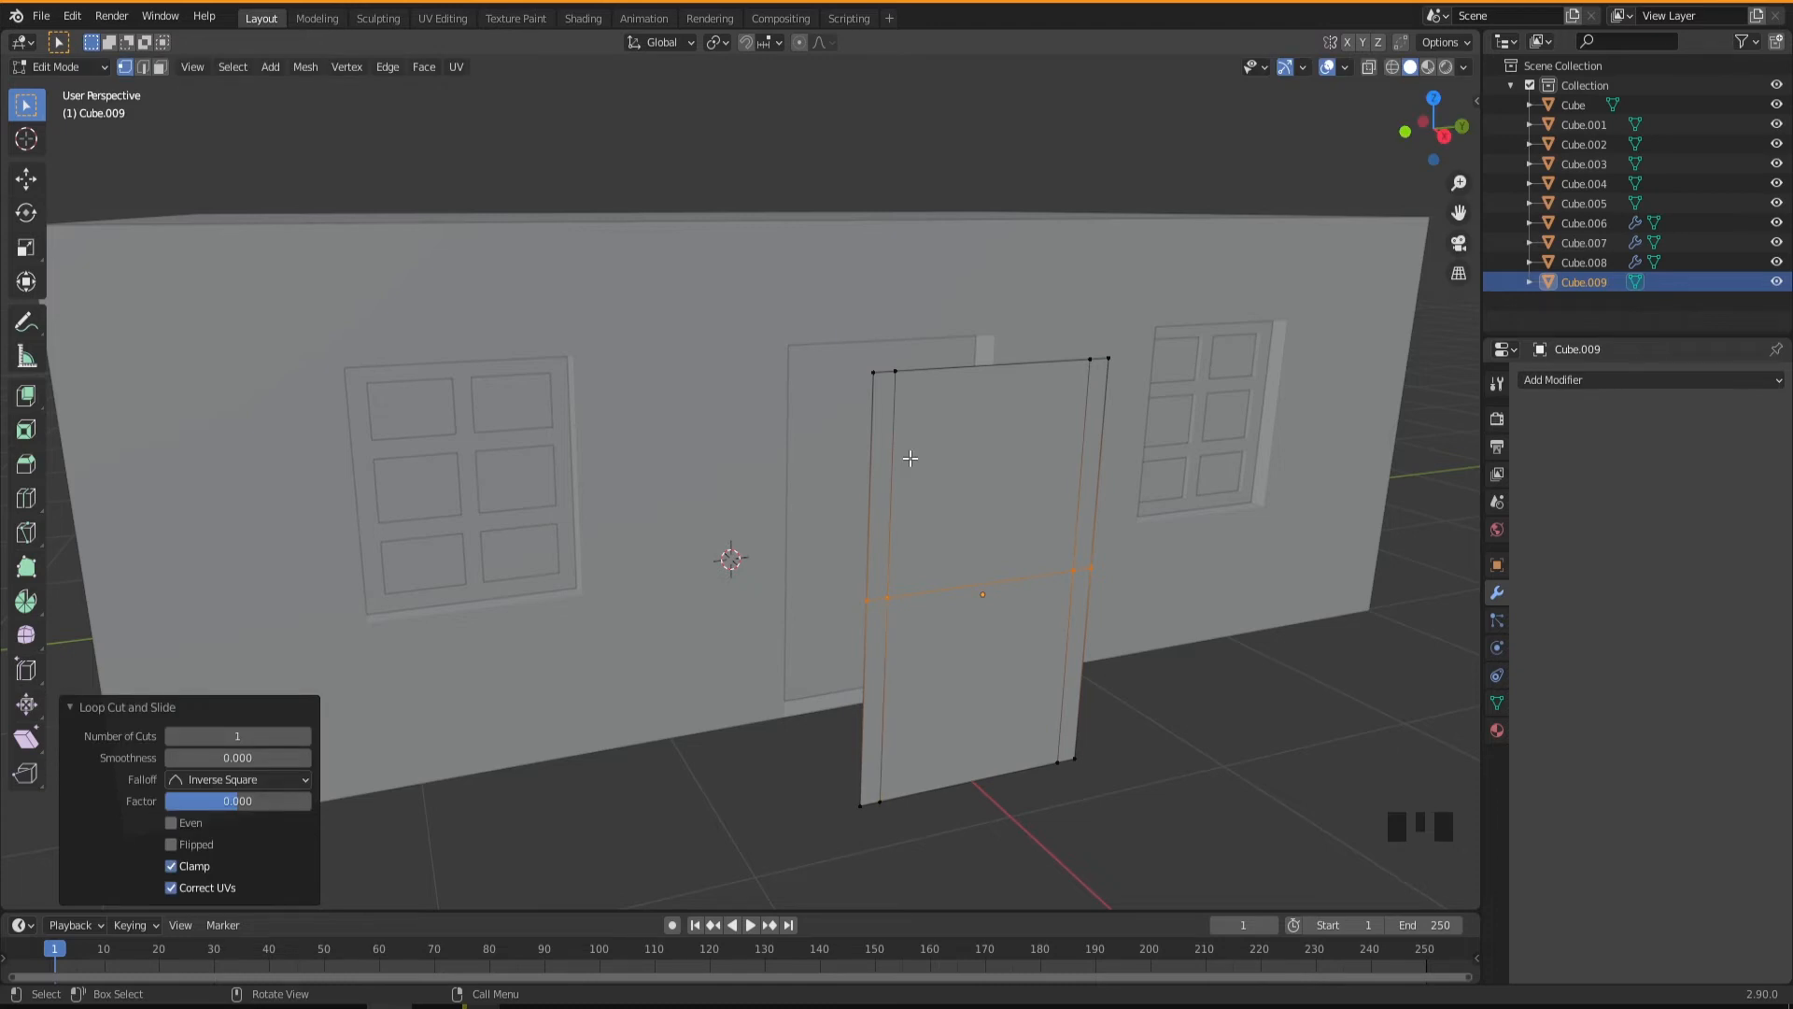
key("g")
key("z")
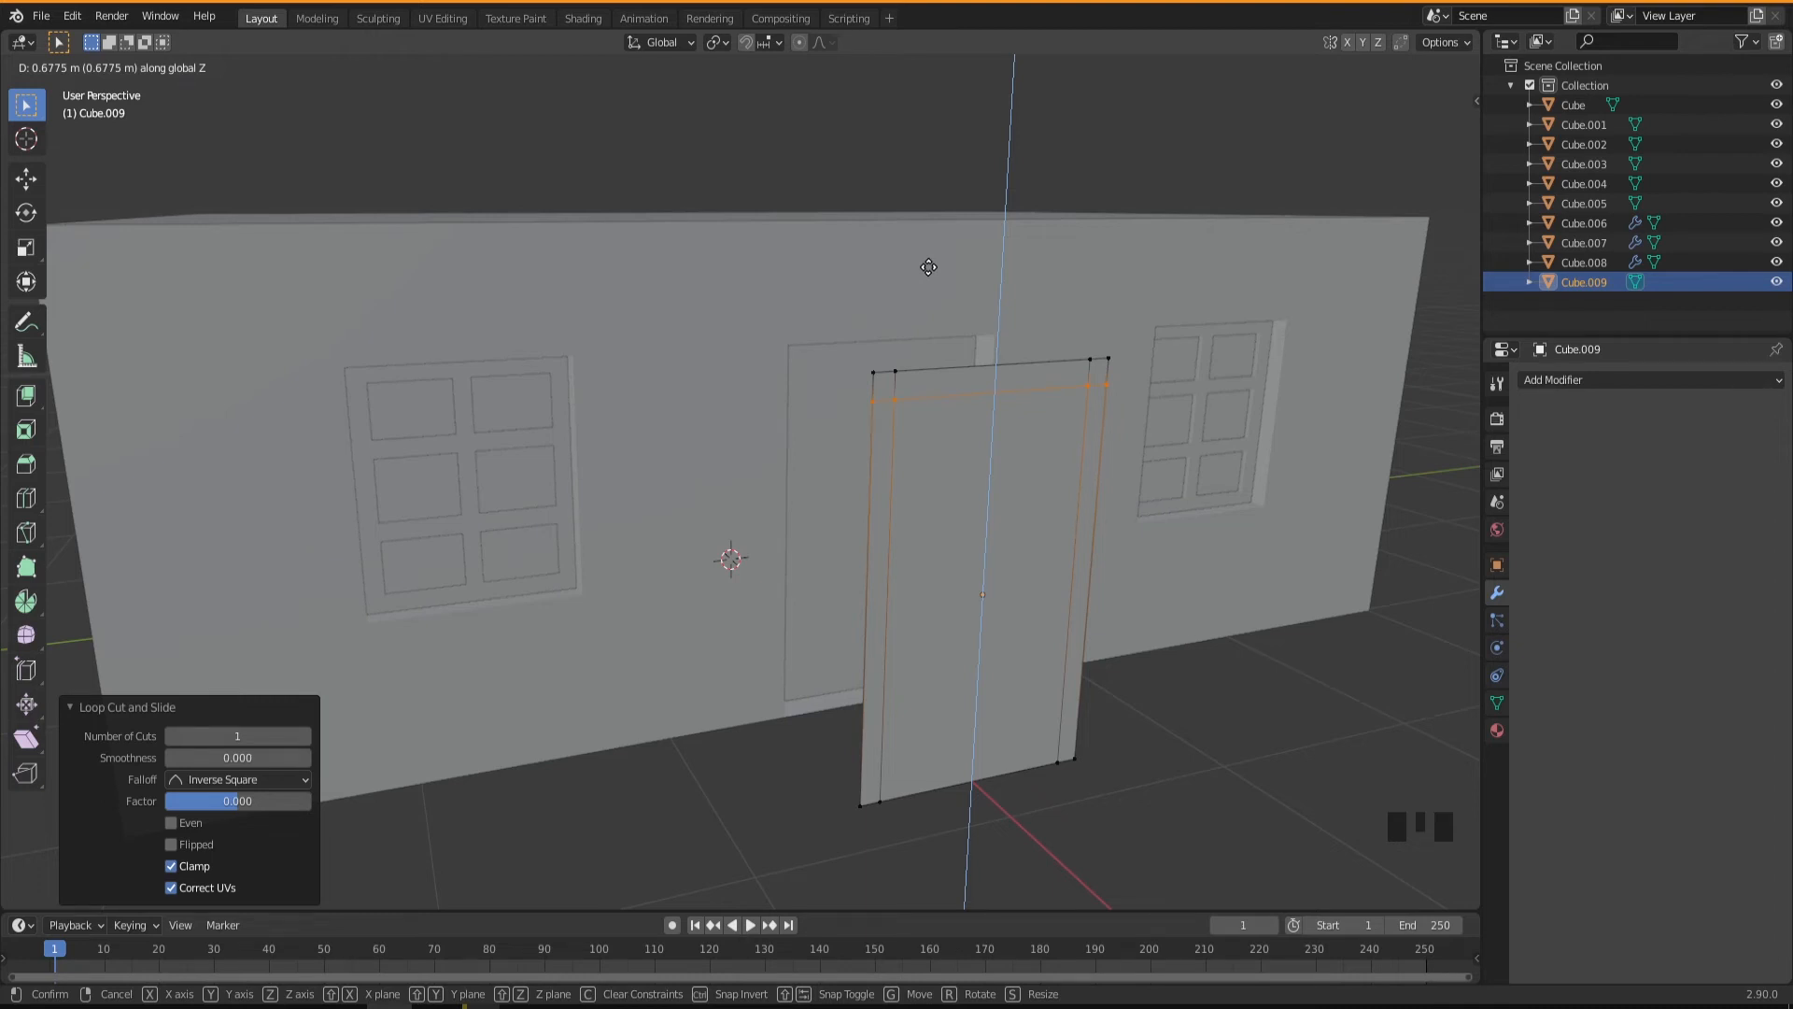
left_click(931, 265)
middle_click_drag(912, 608, 990, 679)
scroll(971, 671, "down", 2)
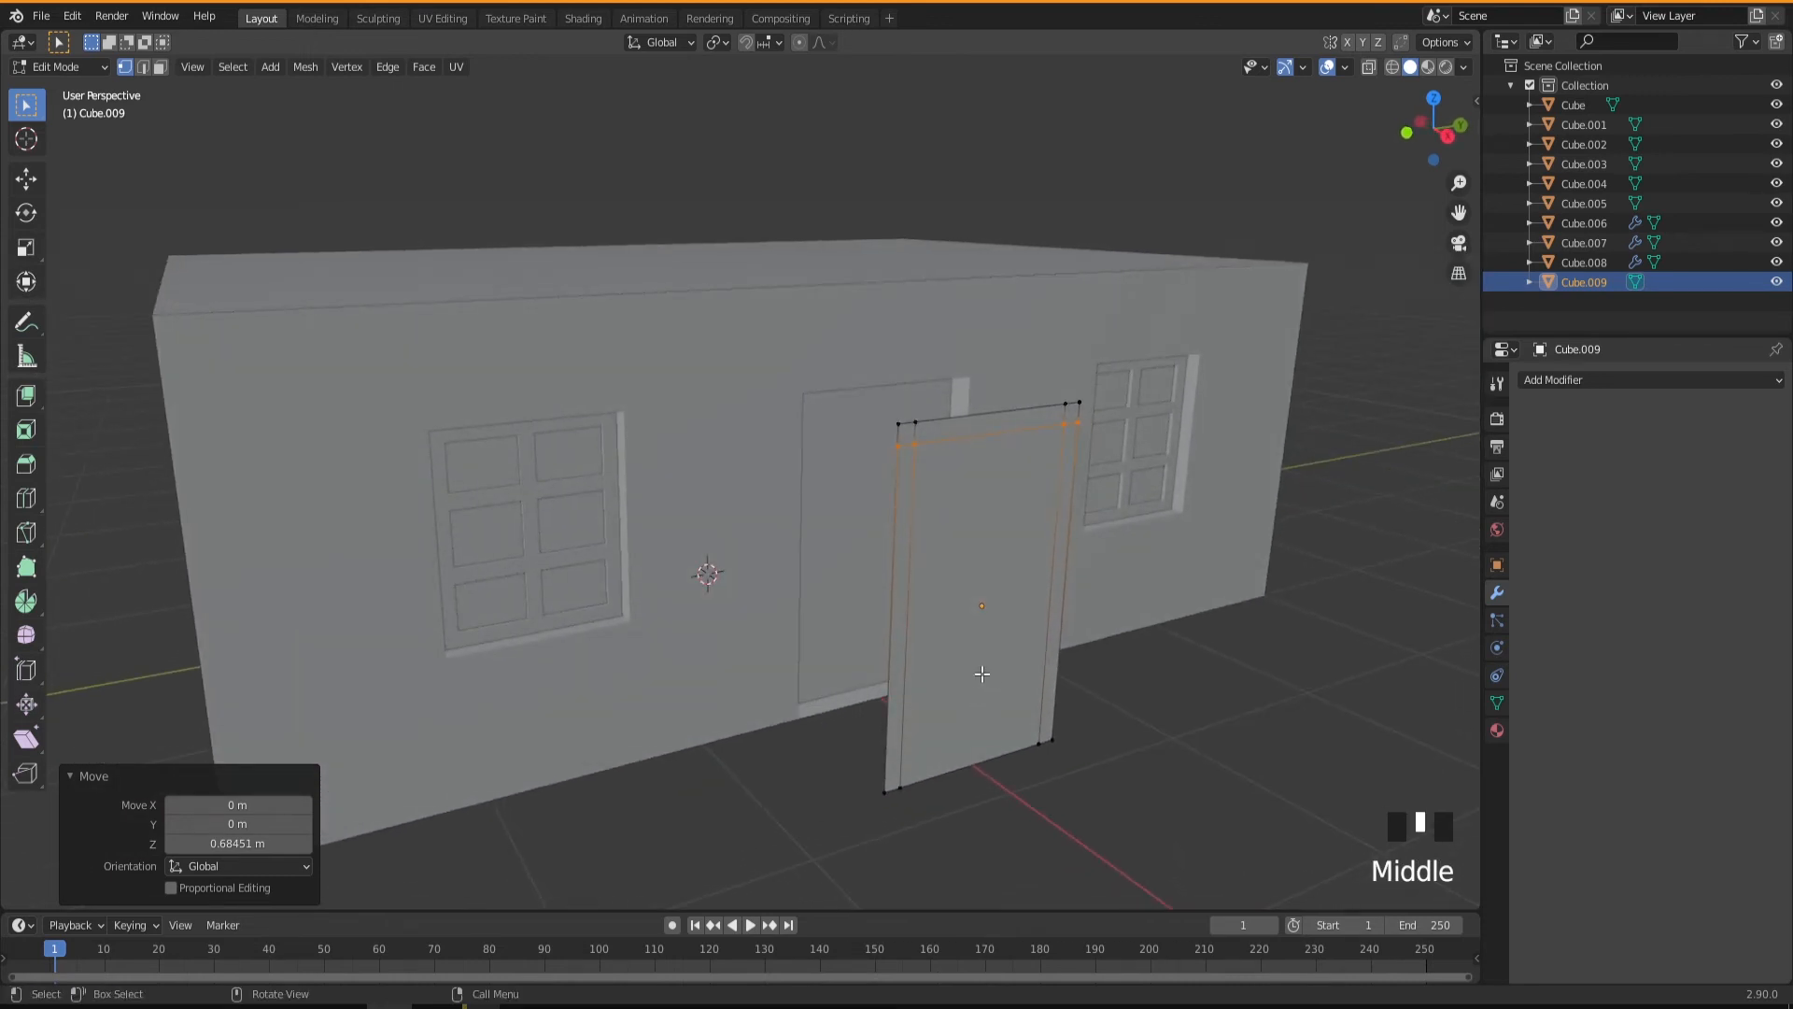
Delete the panel copy's large central face, leaving only the strips of a door frame.
key("3")
left_click(974, 686)
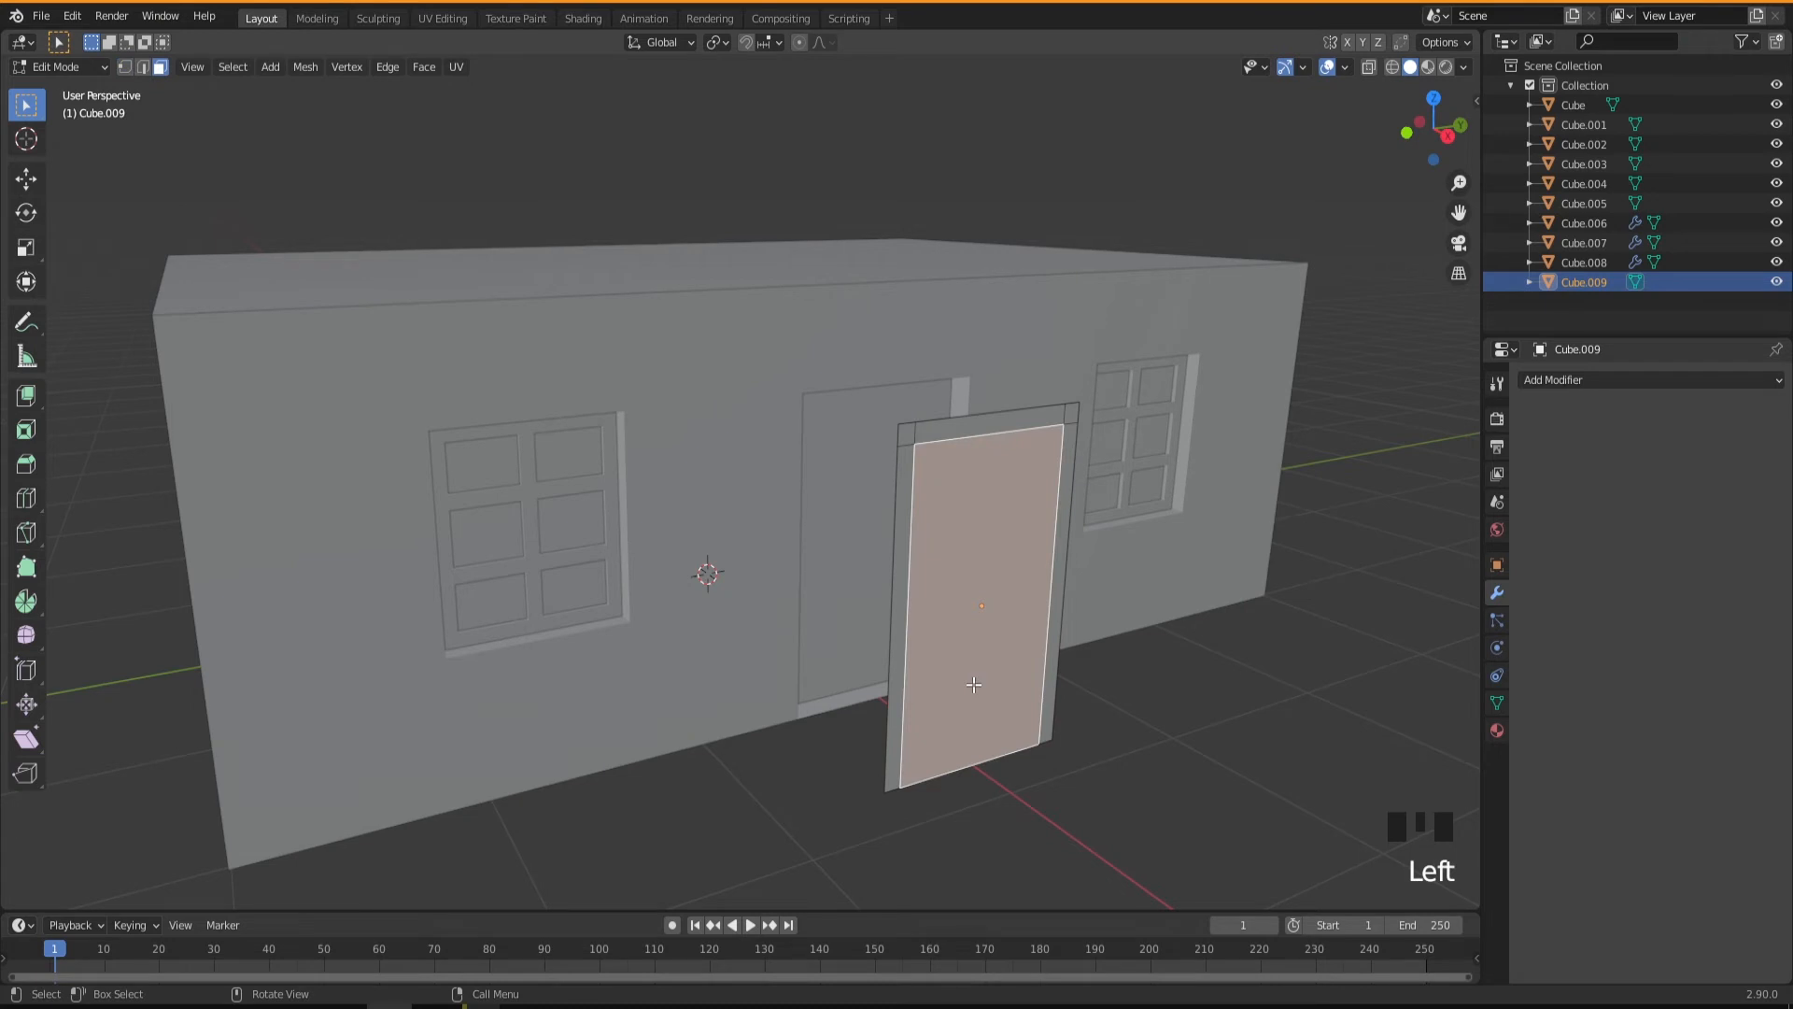
key("x")
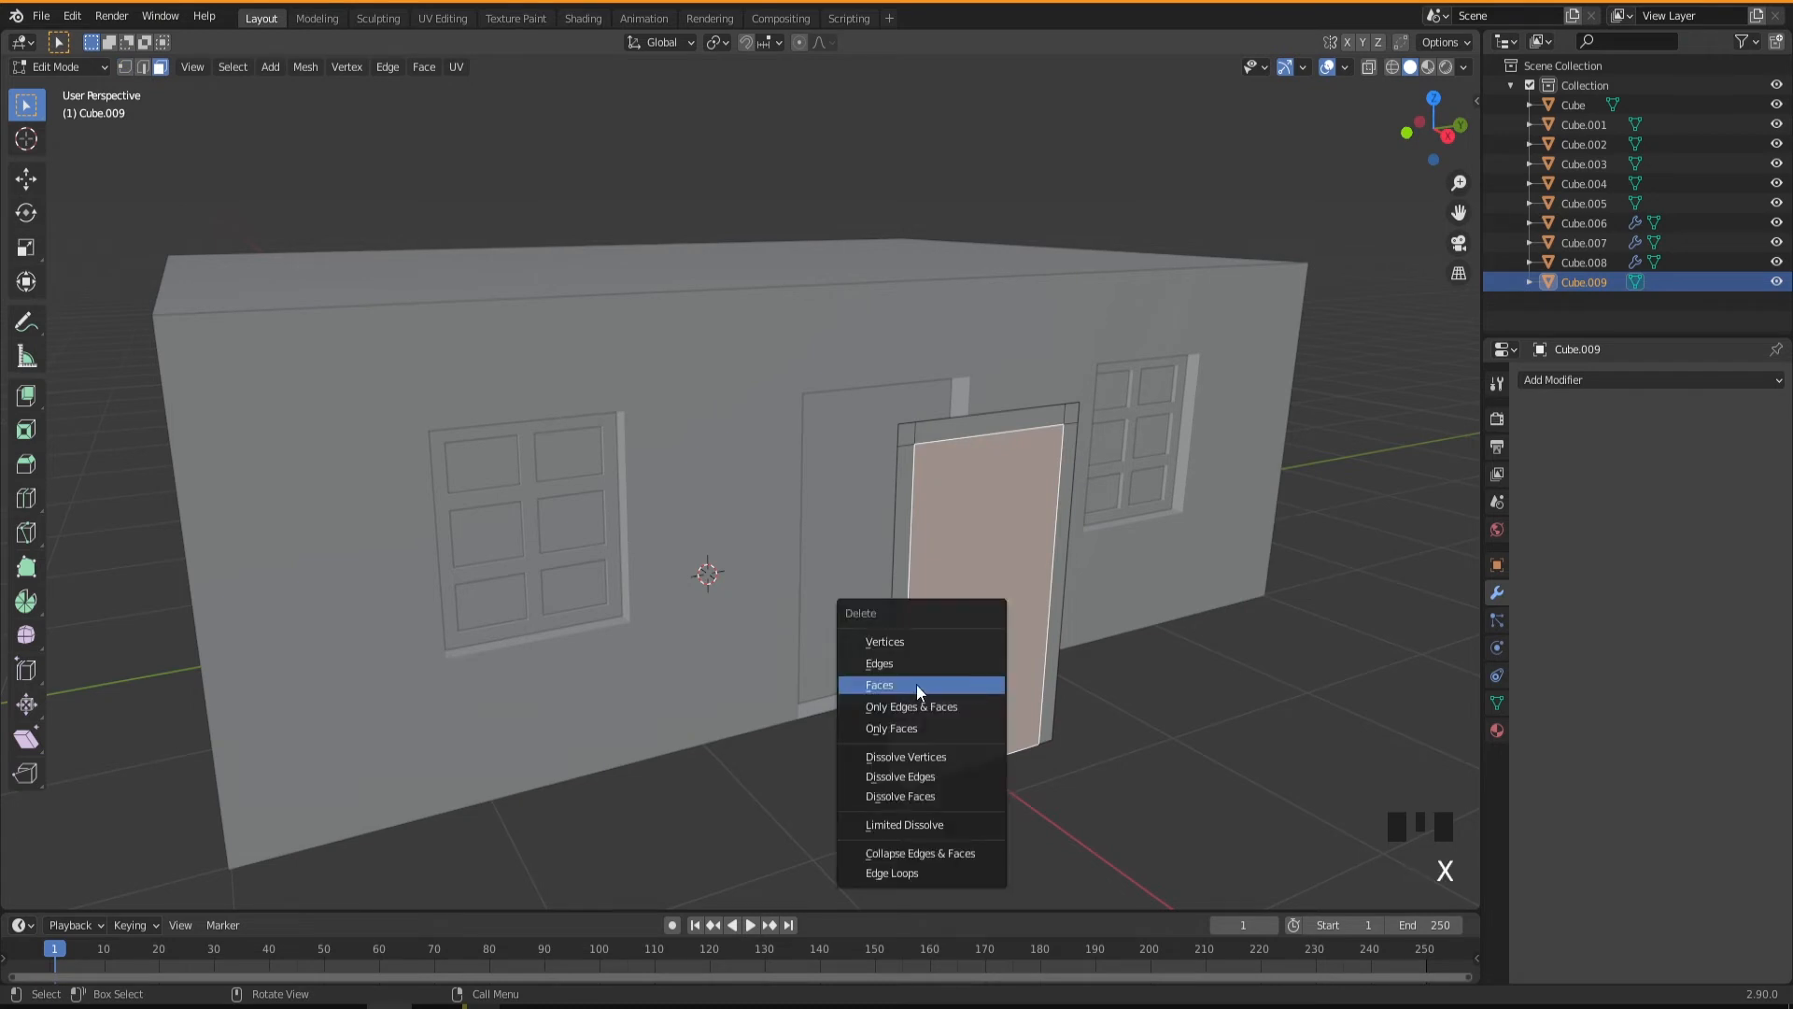
left_click(878, 685)
middle_click_drag(957, 708, 990, 747)
scroll(997, 744, "up", 2)
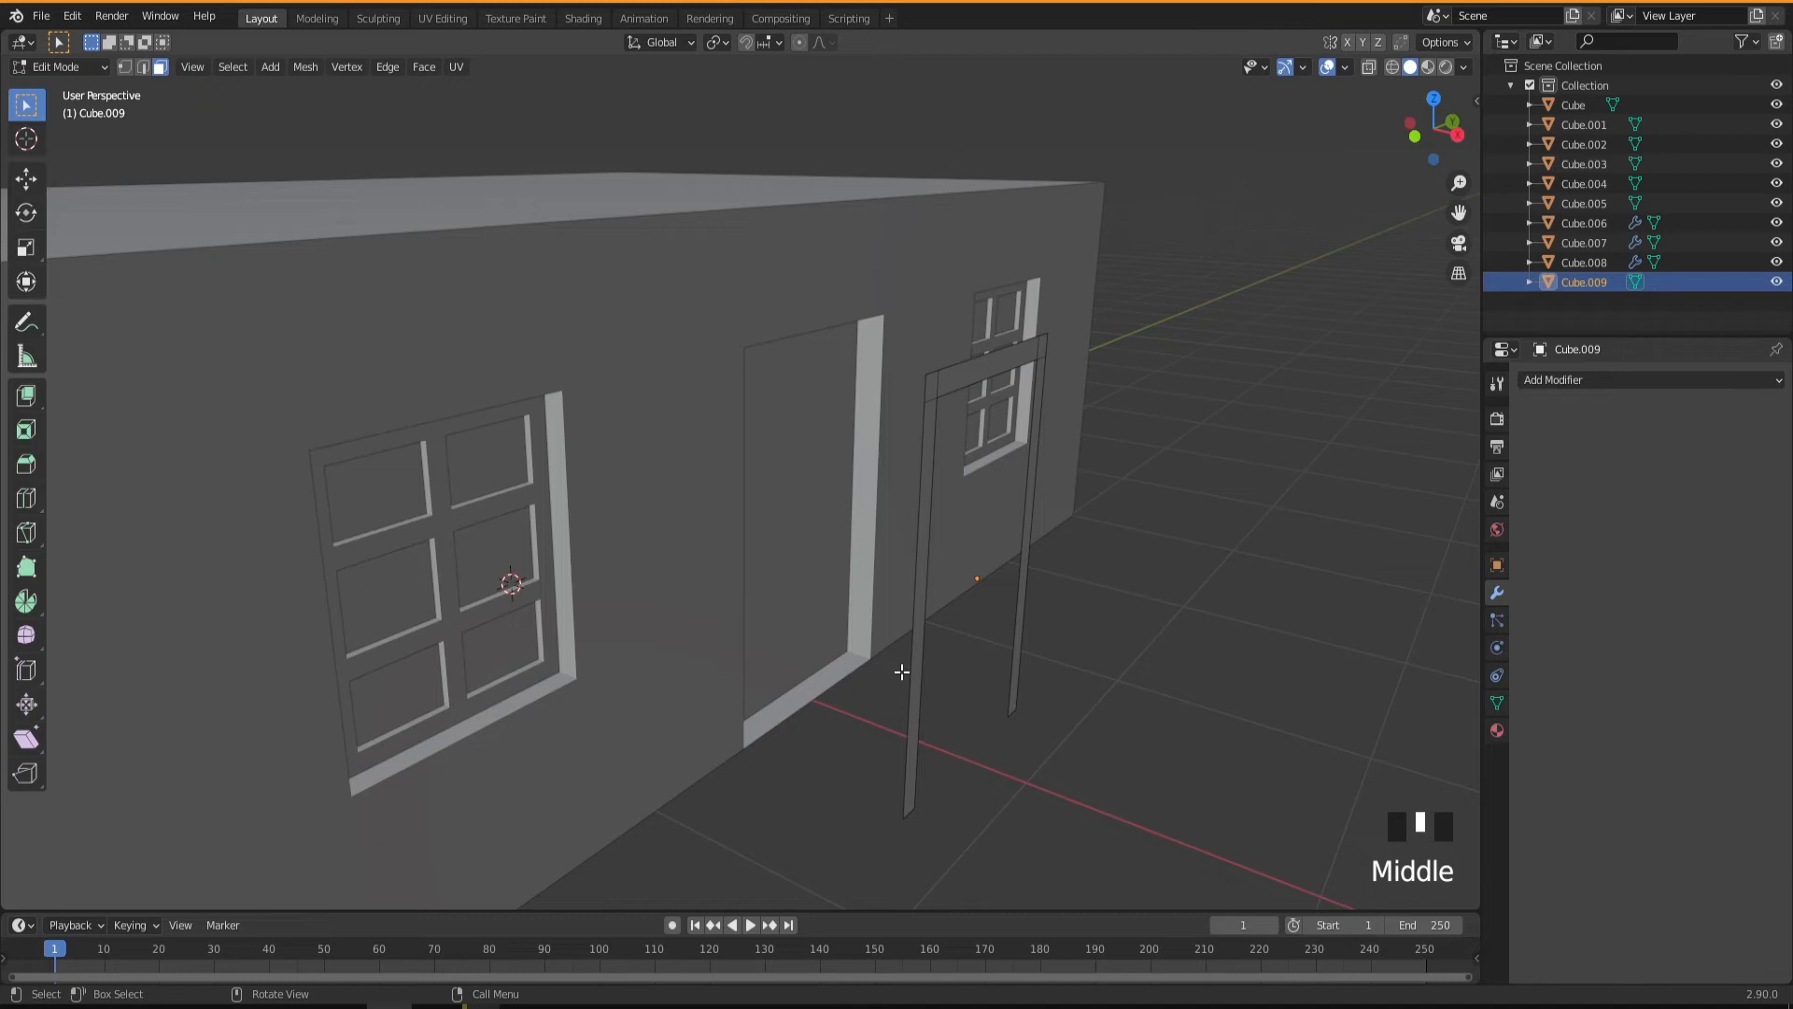
Return to Object Mode and add a Solidify modifier to the door frame with a thickness of 0.07 m.
key("Tab")
mouse_move(960, 721)
middle_mouse_down()
mouse_move(932, 714)
mouse_move(948, 715)
middle_mouse_up()
left_click(1565, 383)
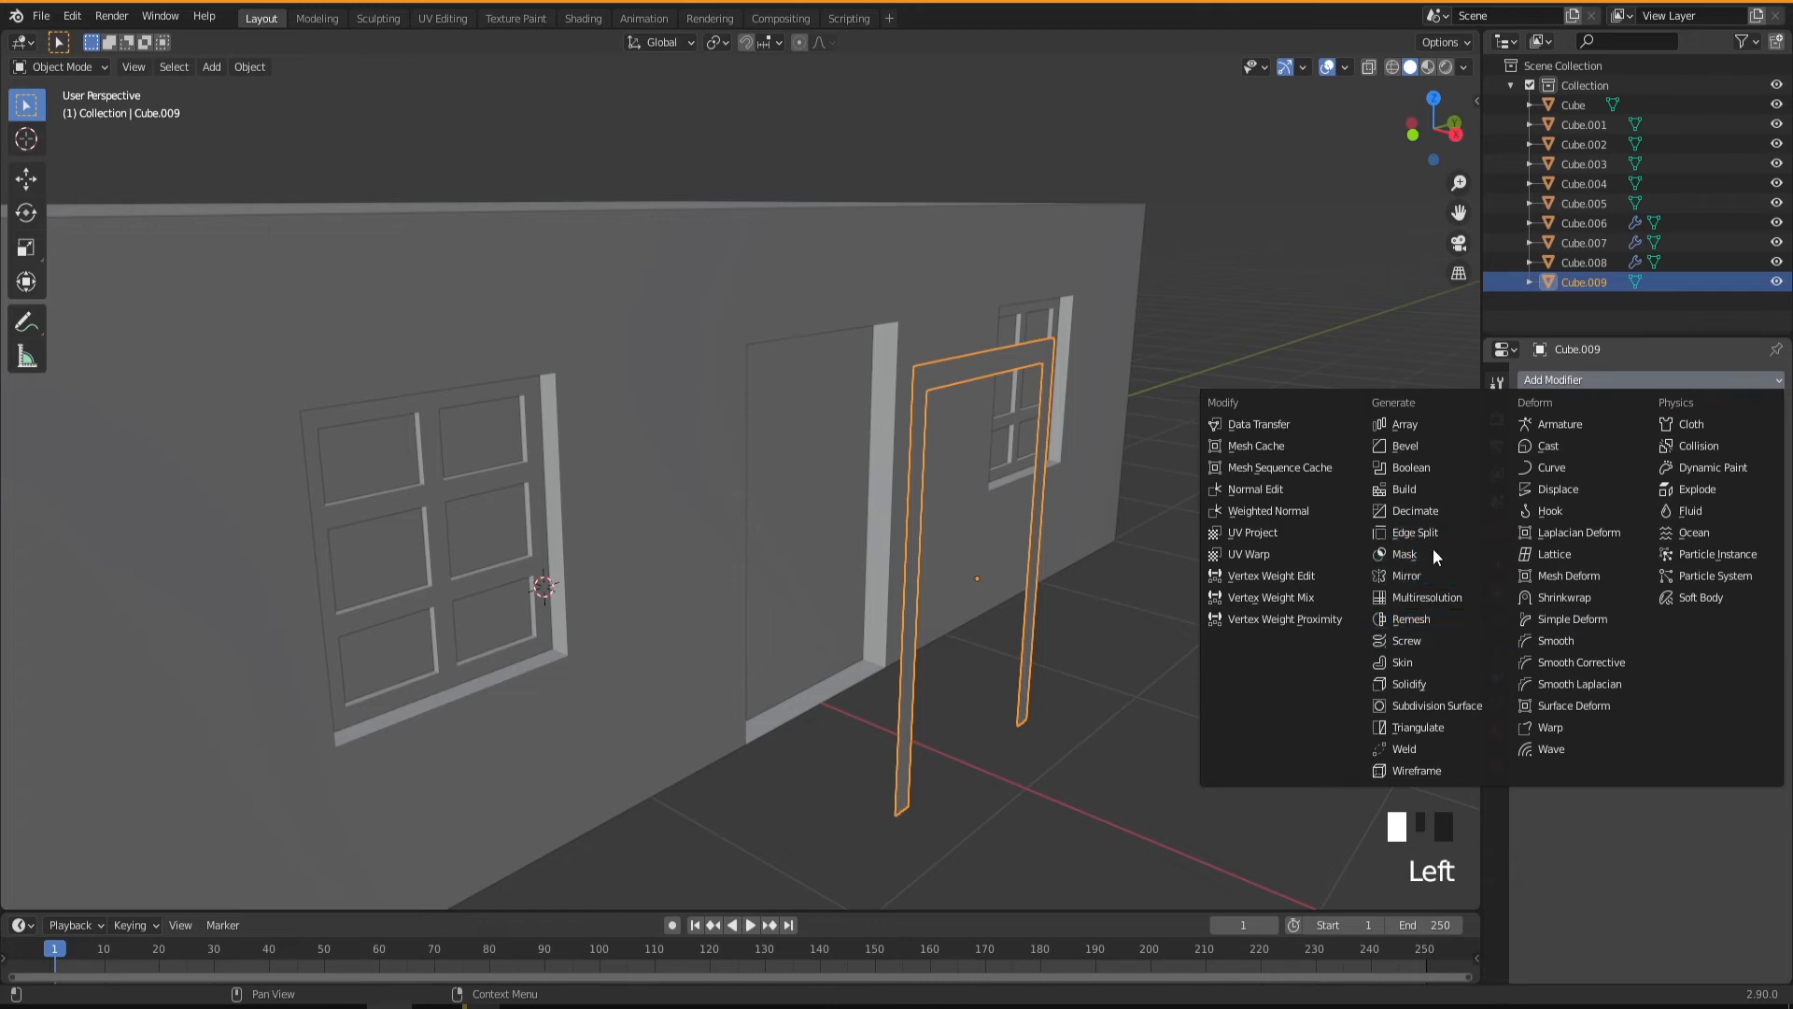
left_click(1409, 684)
middle_click_drag(996, 662, 971, 752)
scroll(971, 752, "up", 2)
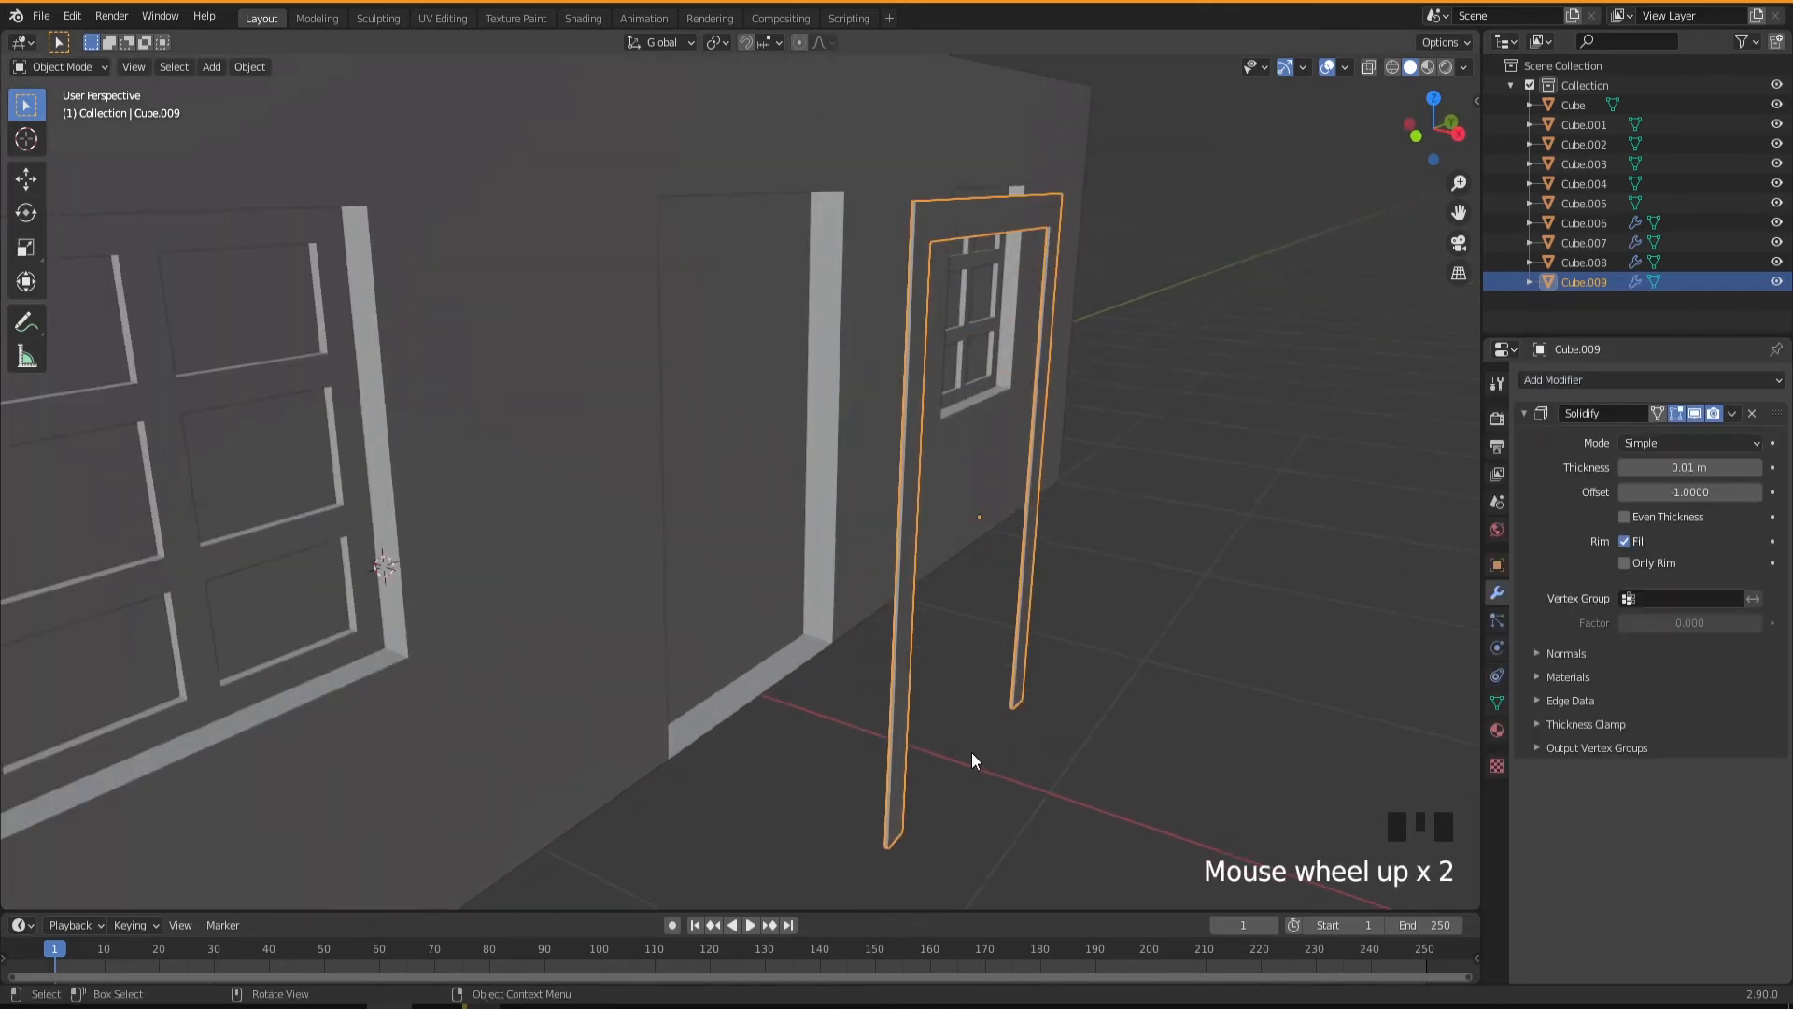
left_click_drag(1681, 467, 1755, 467)
middle_click_drag(710, 661, 762, 710)
scroll(766, 697, "down", 2)
scroll(814, 737, "down", 2)
Move the door frame about -0.79 m along X into the doorway.
key("g")
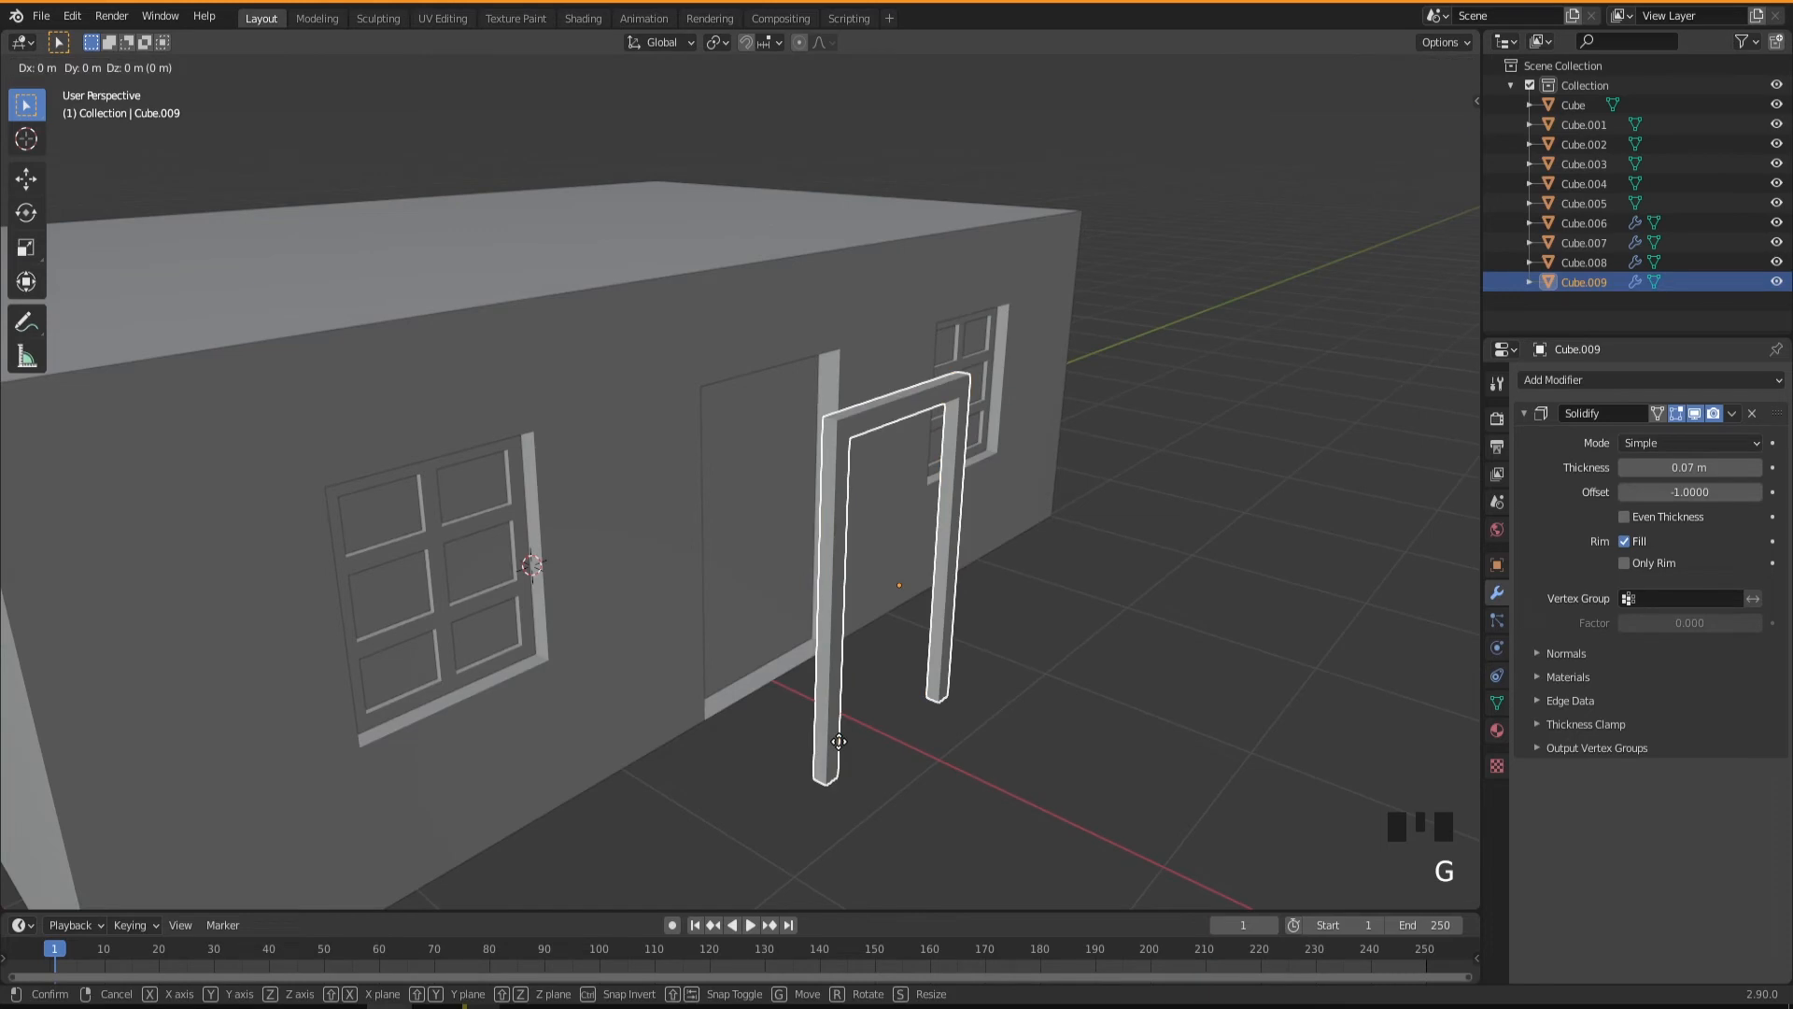
key("x")
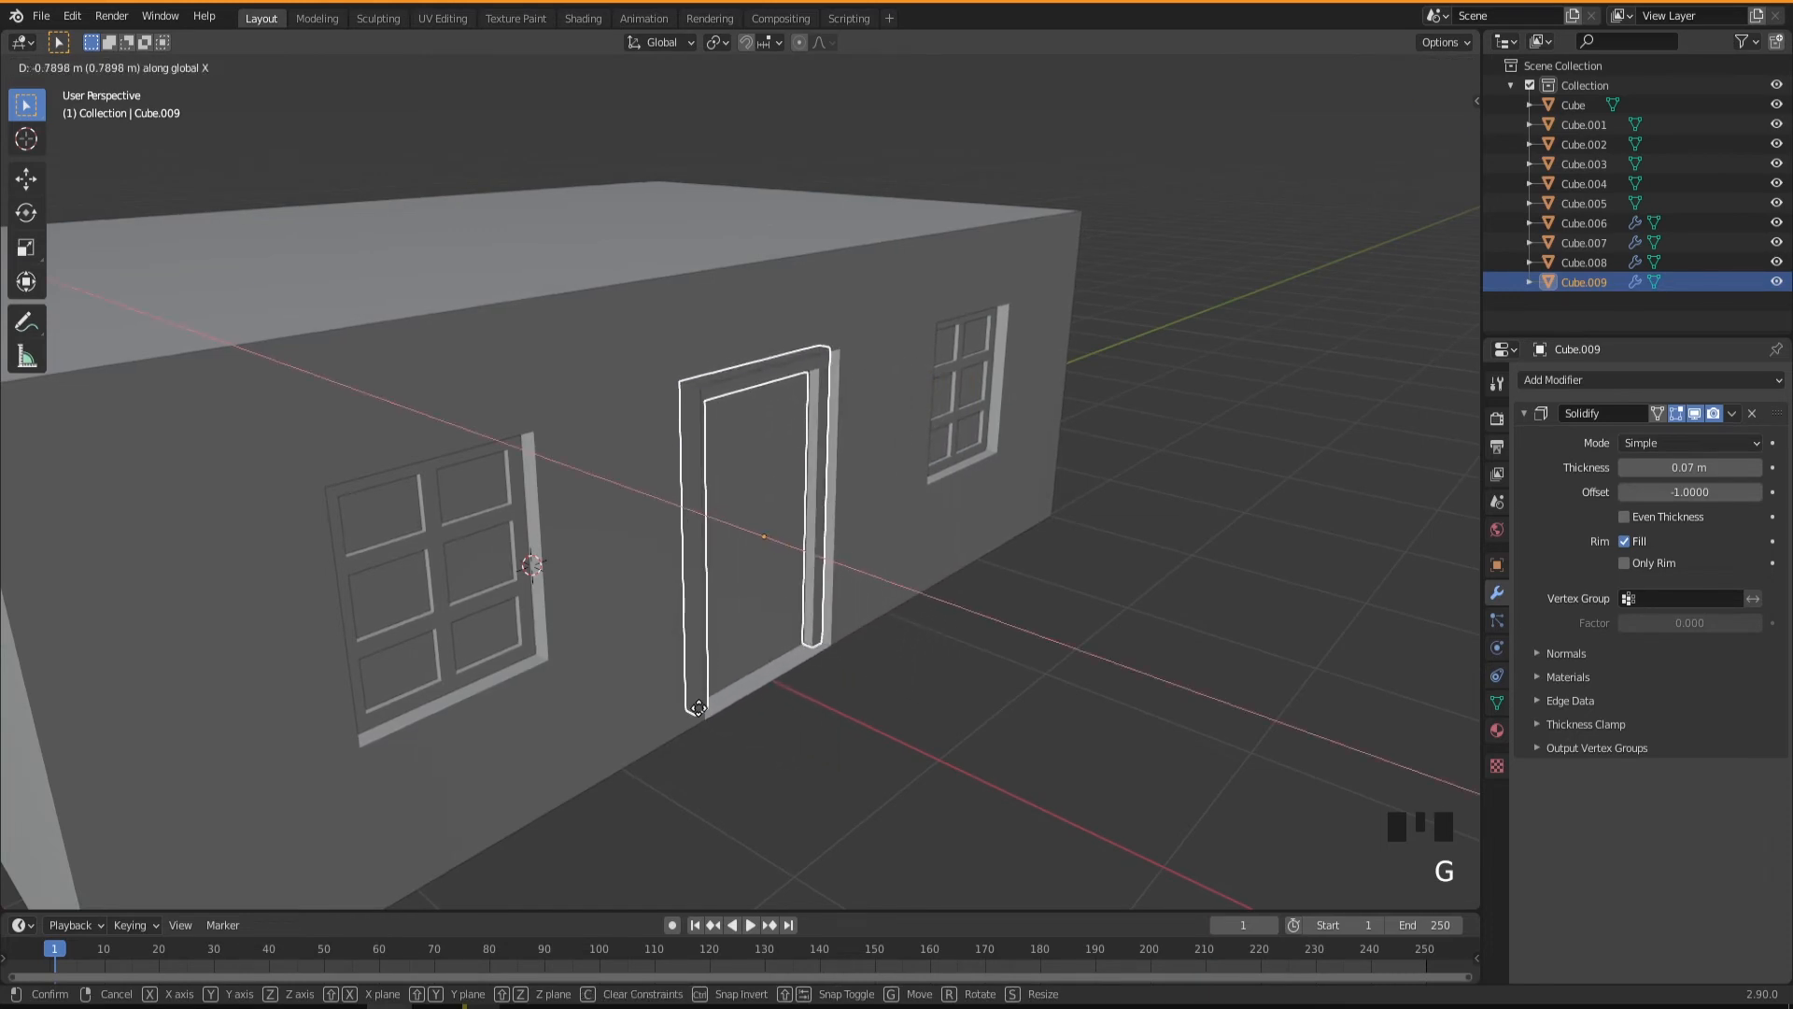
left_click(699, 708)
middle_click_drag(973, 762, 937, 755)
scroll(810, 765, "up", 1)
scroll(810, 772, "up", 1)
middle_click_drag(802, 733, 754, 710)
scroll(836, 731, "up", 1)
Select the original door panel inside the new frame, viewing the building's front wall.
left_click(839, 501)
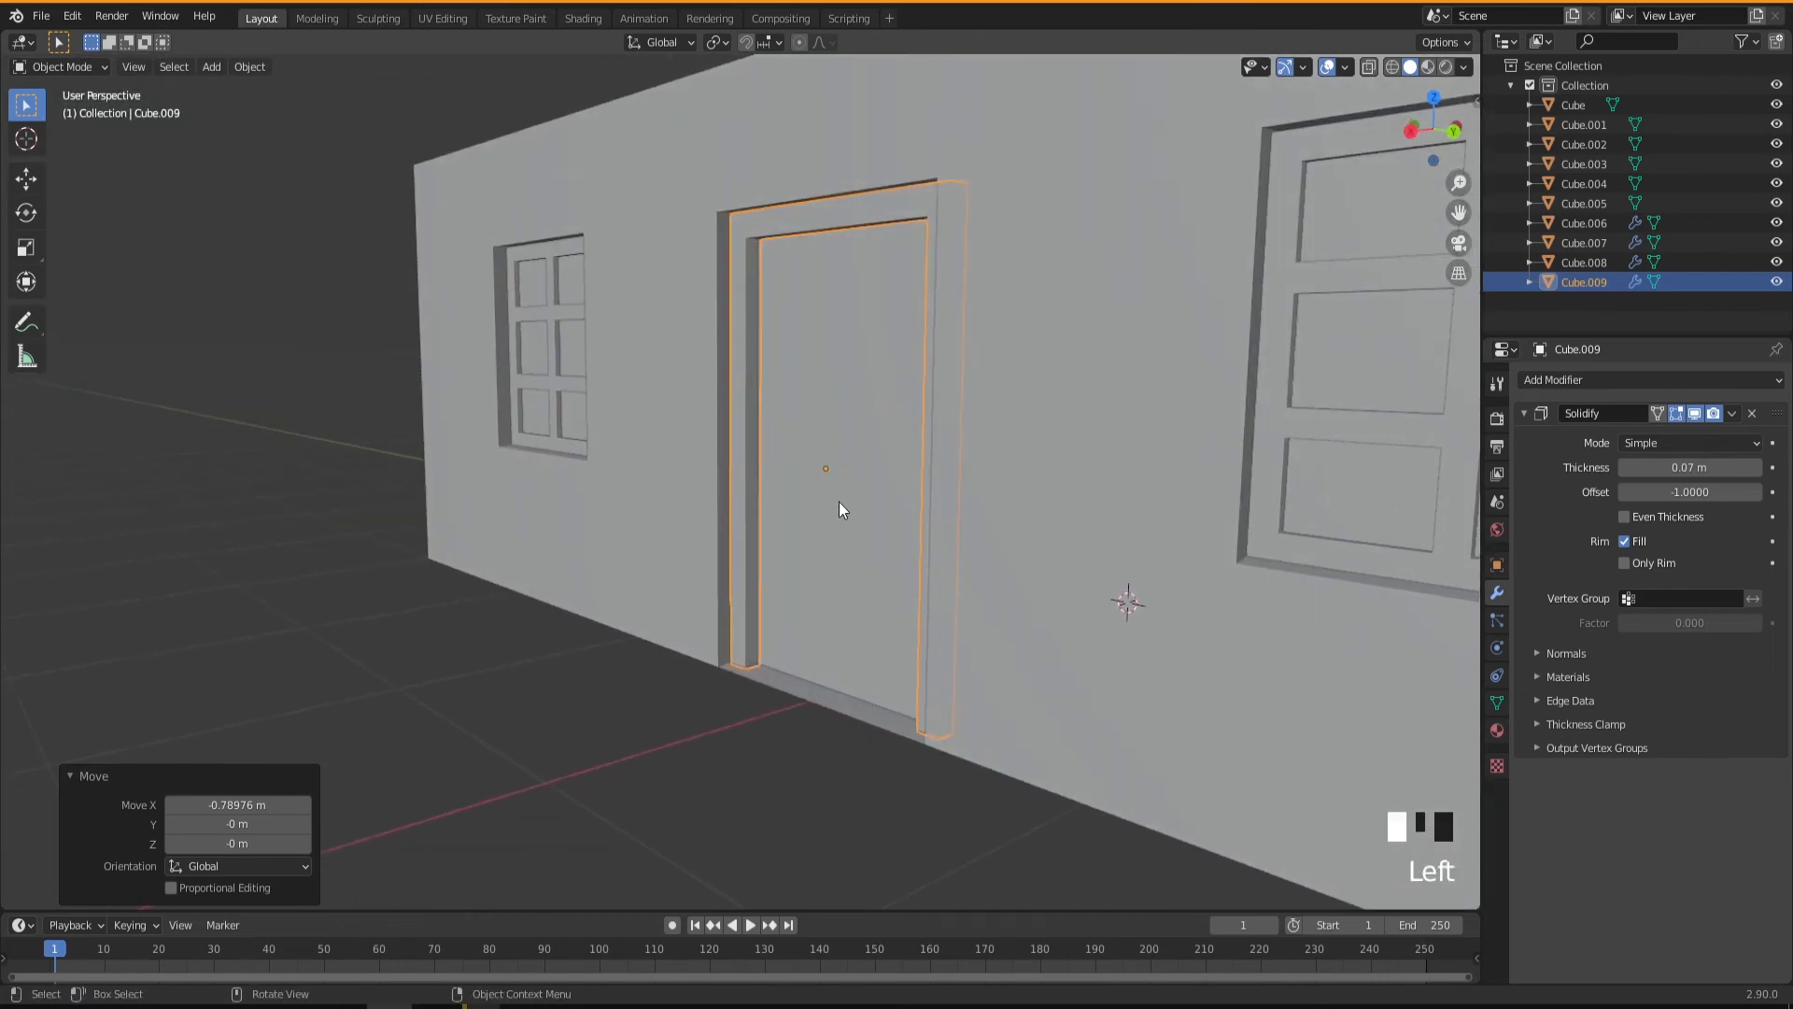
middle_click_drag(814, 656, 895, 715)
scroll(893, 721, "down", 2)
scroll(900, 729, "down", 2)
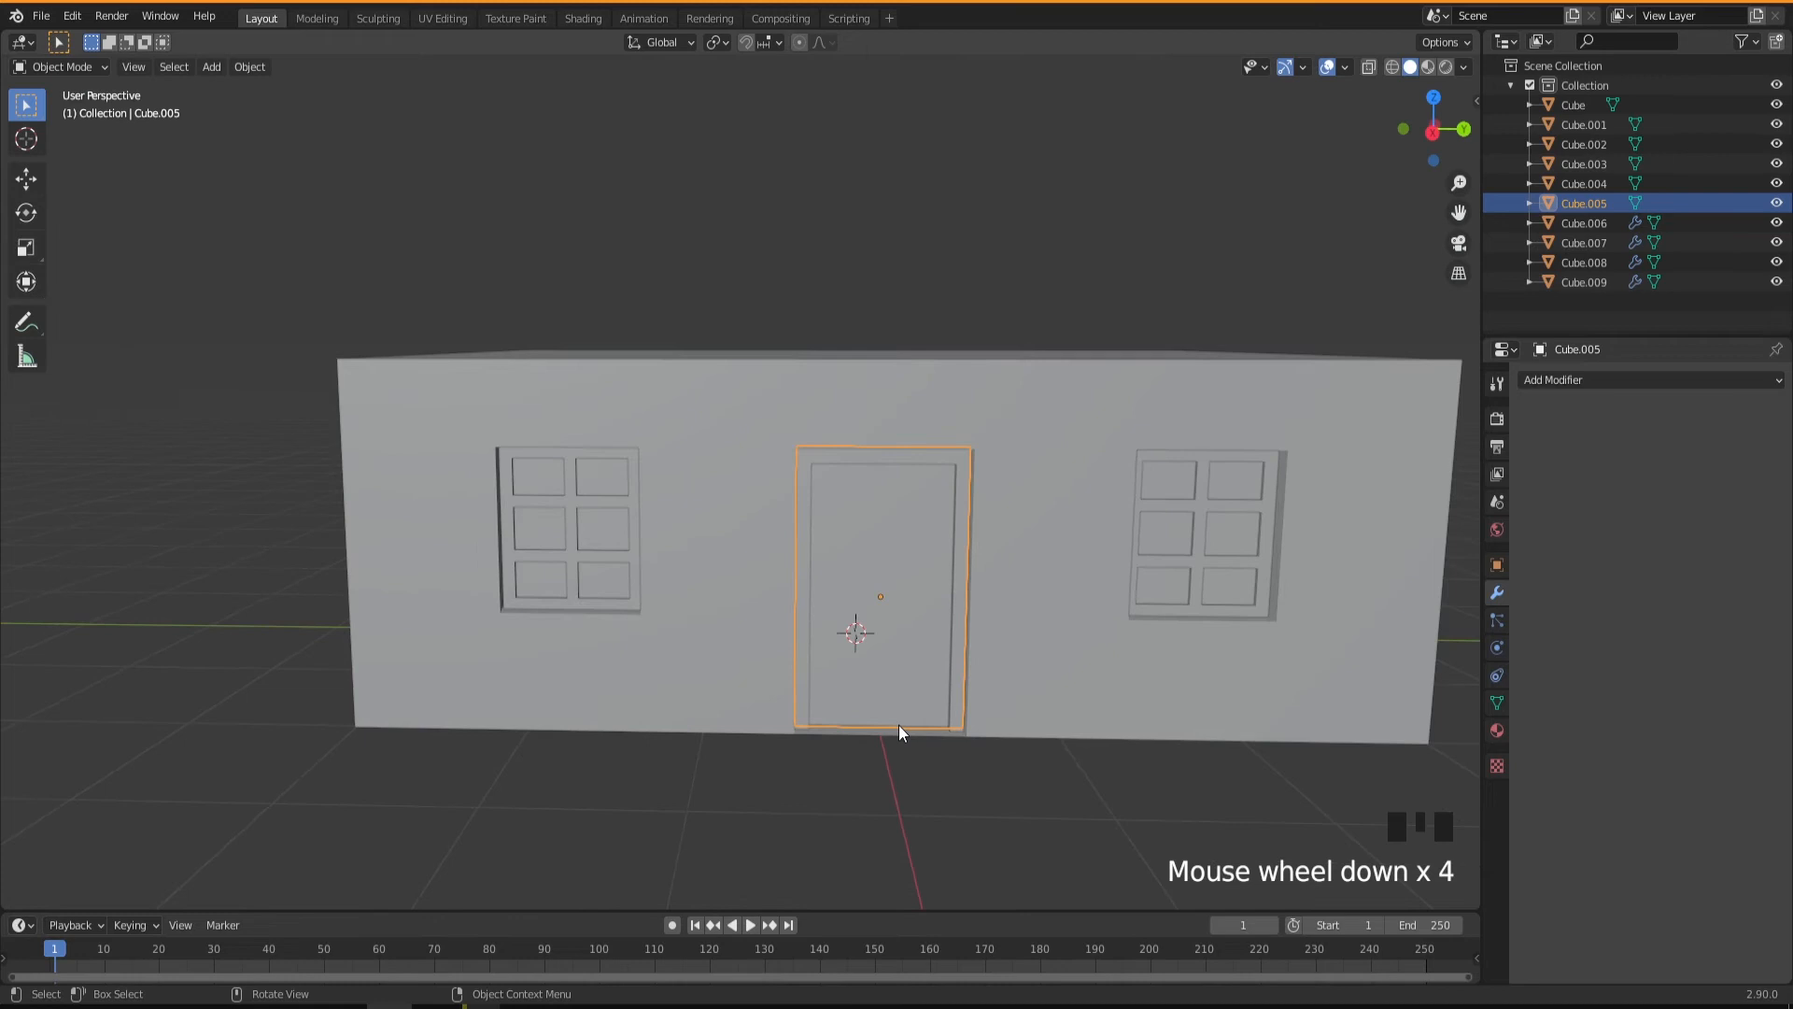
middle_click_drag(906, 714, 810, 628, "shift")
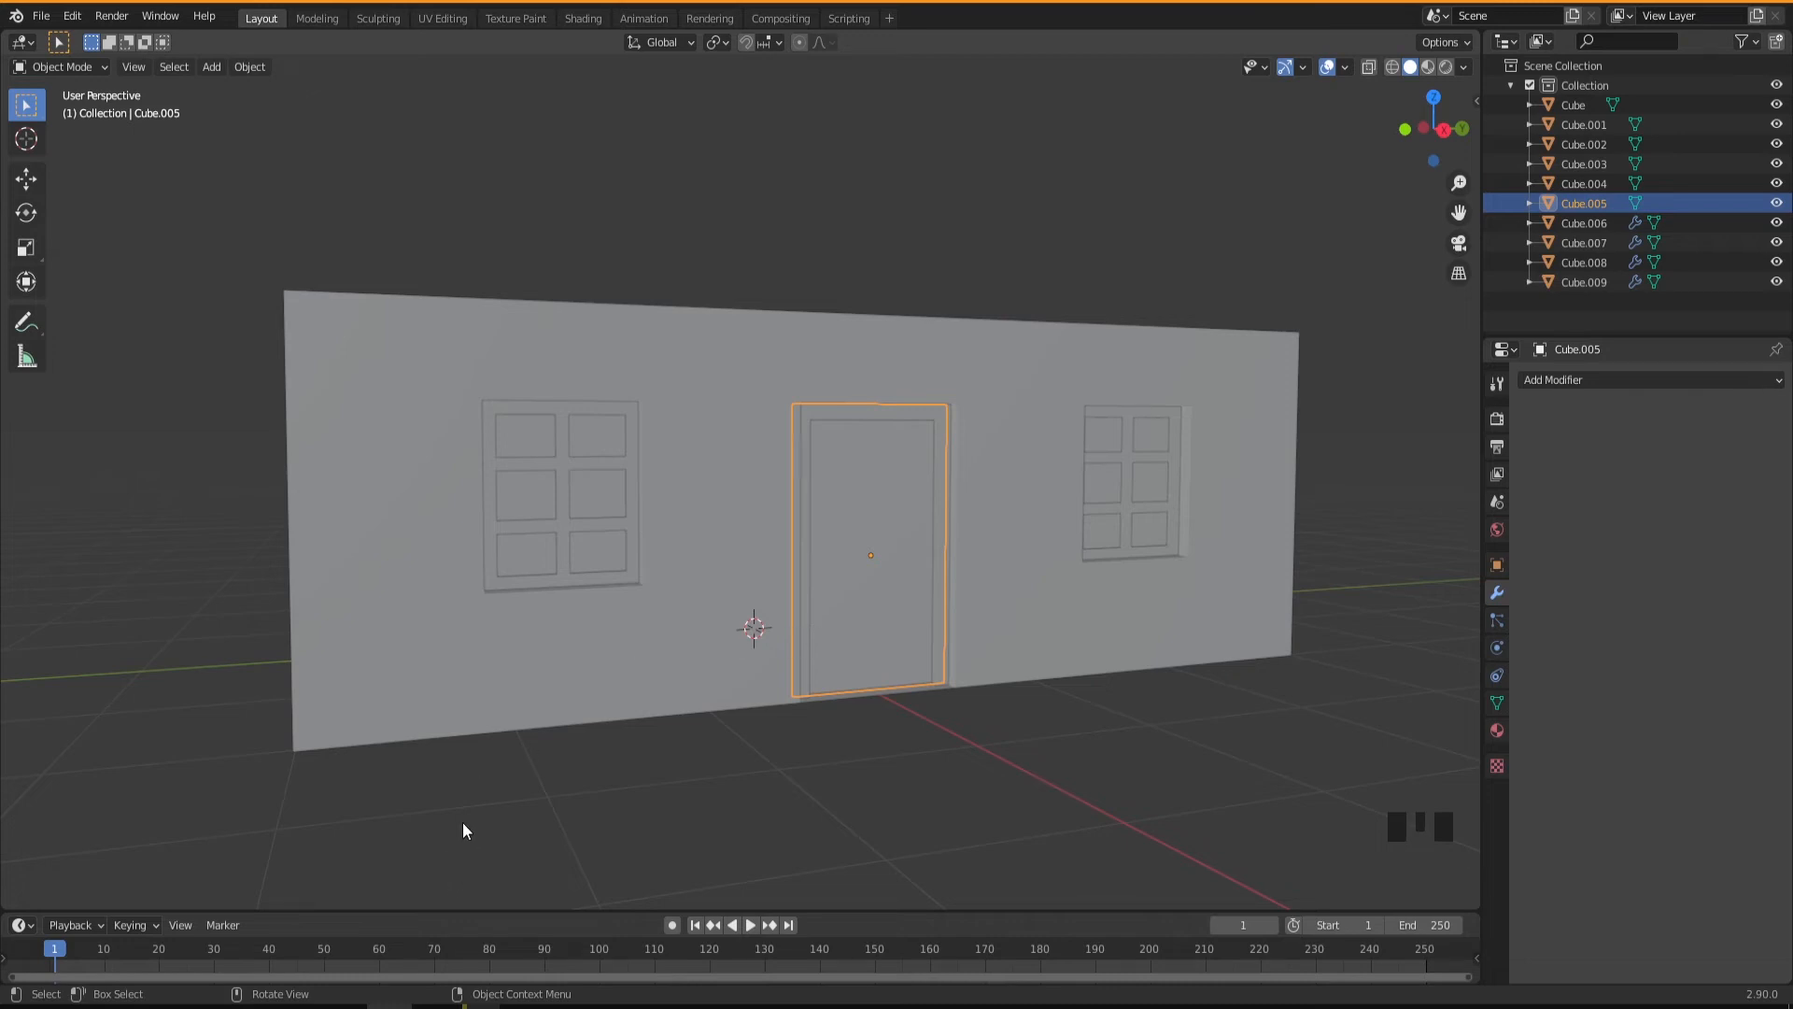
Switch to Firefox, view the Palangan and Iran-Turkey village photos among the "kurdish village house" image results, and return to Blender.
mouse_move(205, 1006)
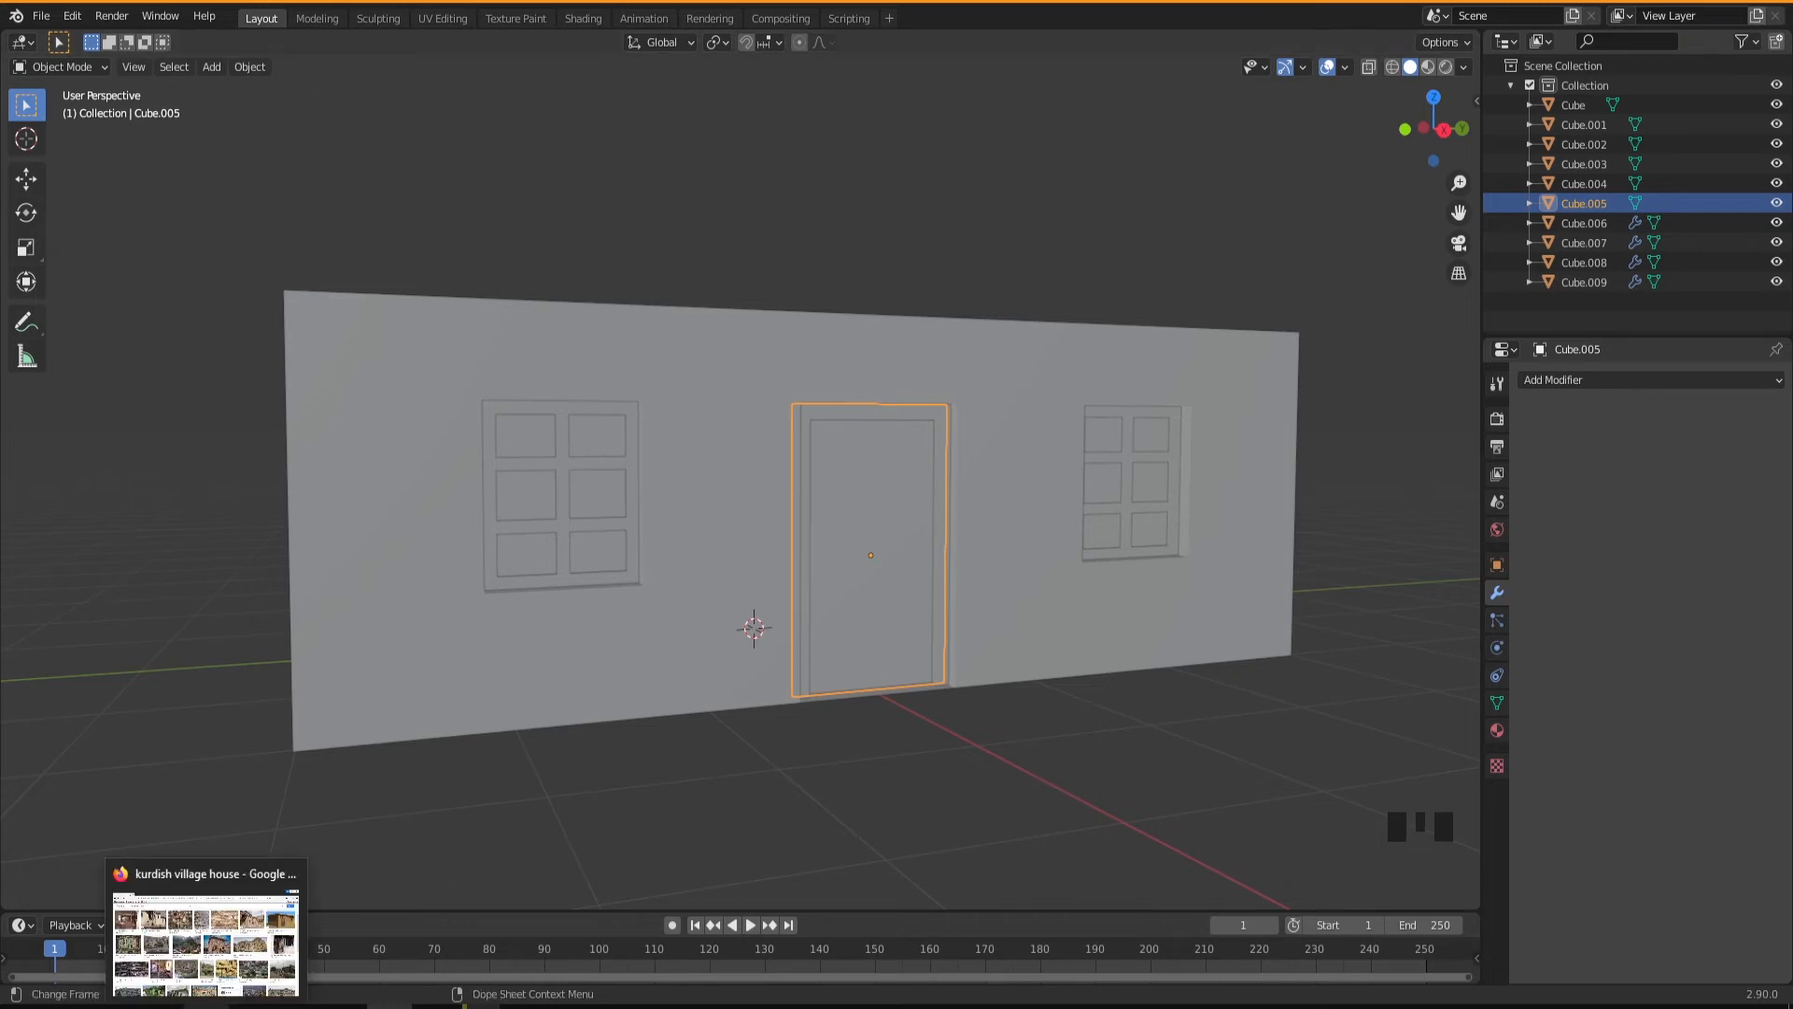
left_click(206, 938)
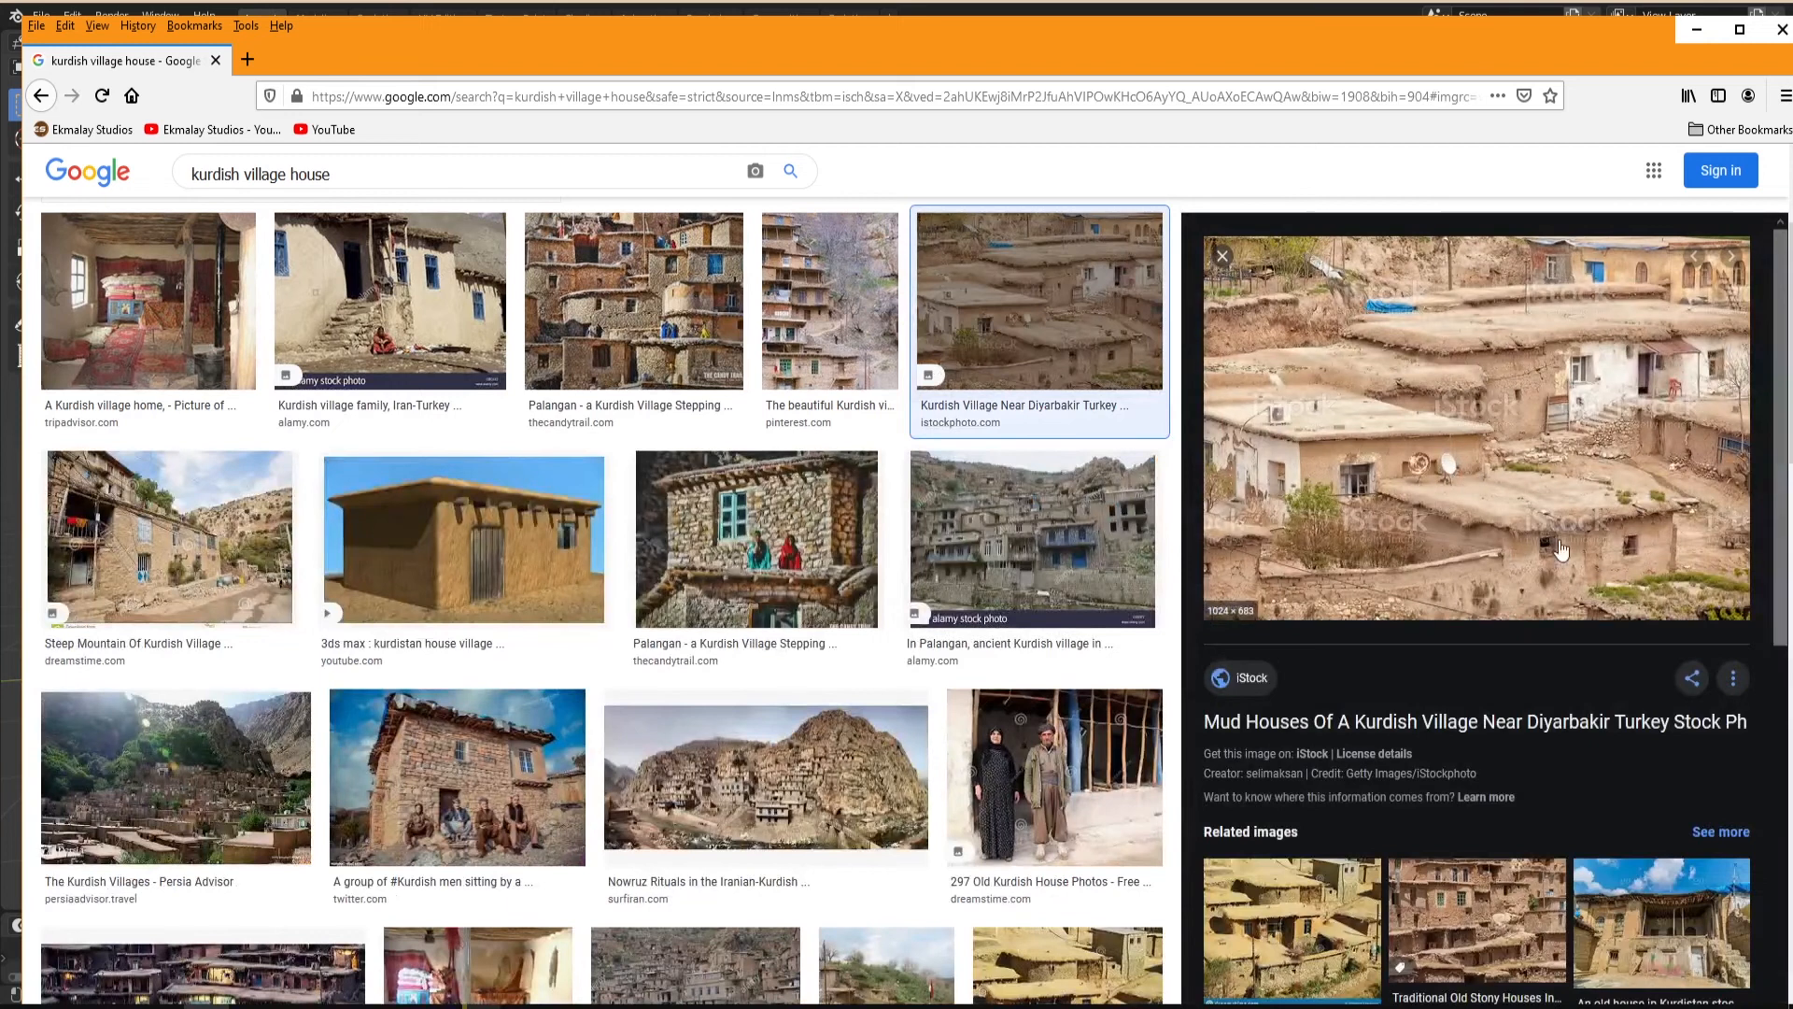
left_click(685, 322)
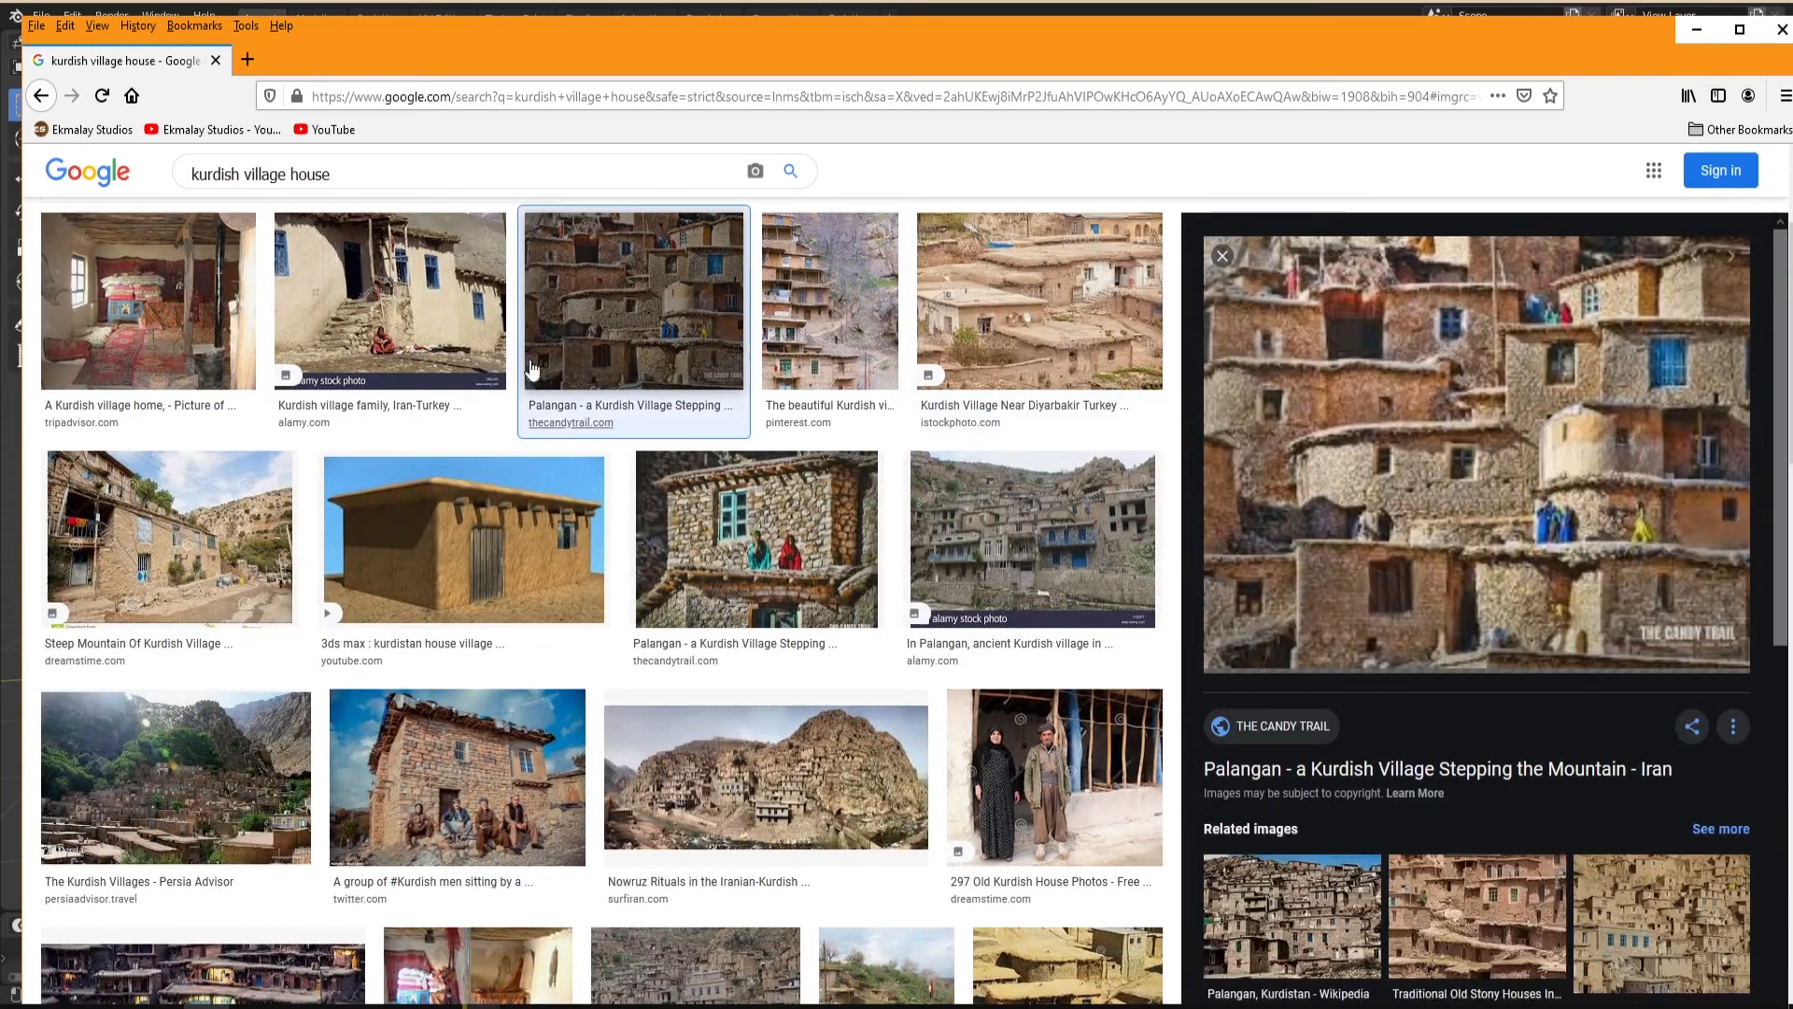
left_click(393, 306)
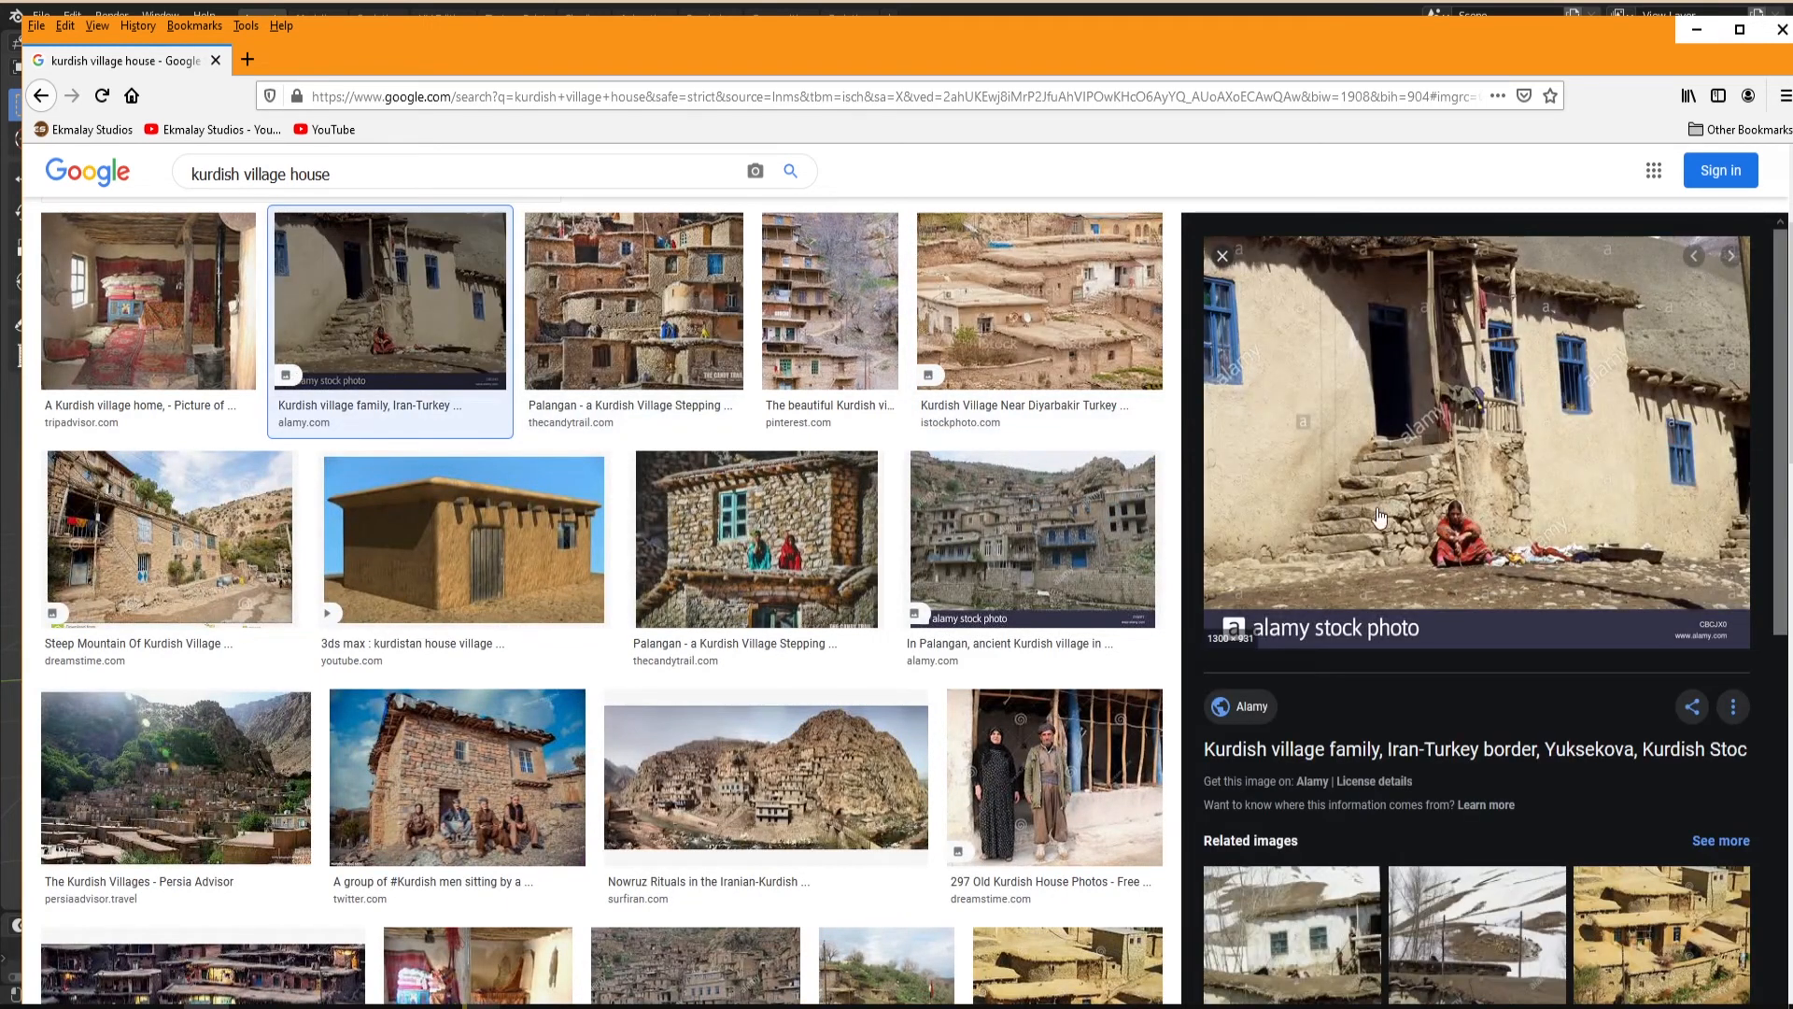
left_click_drag(972, 31, 1792, 216)
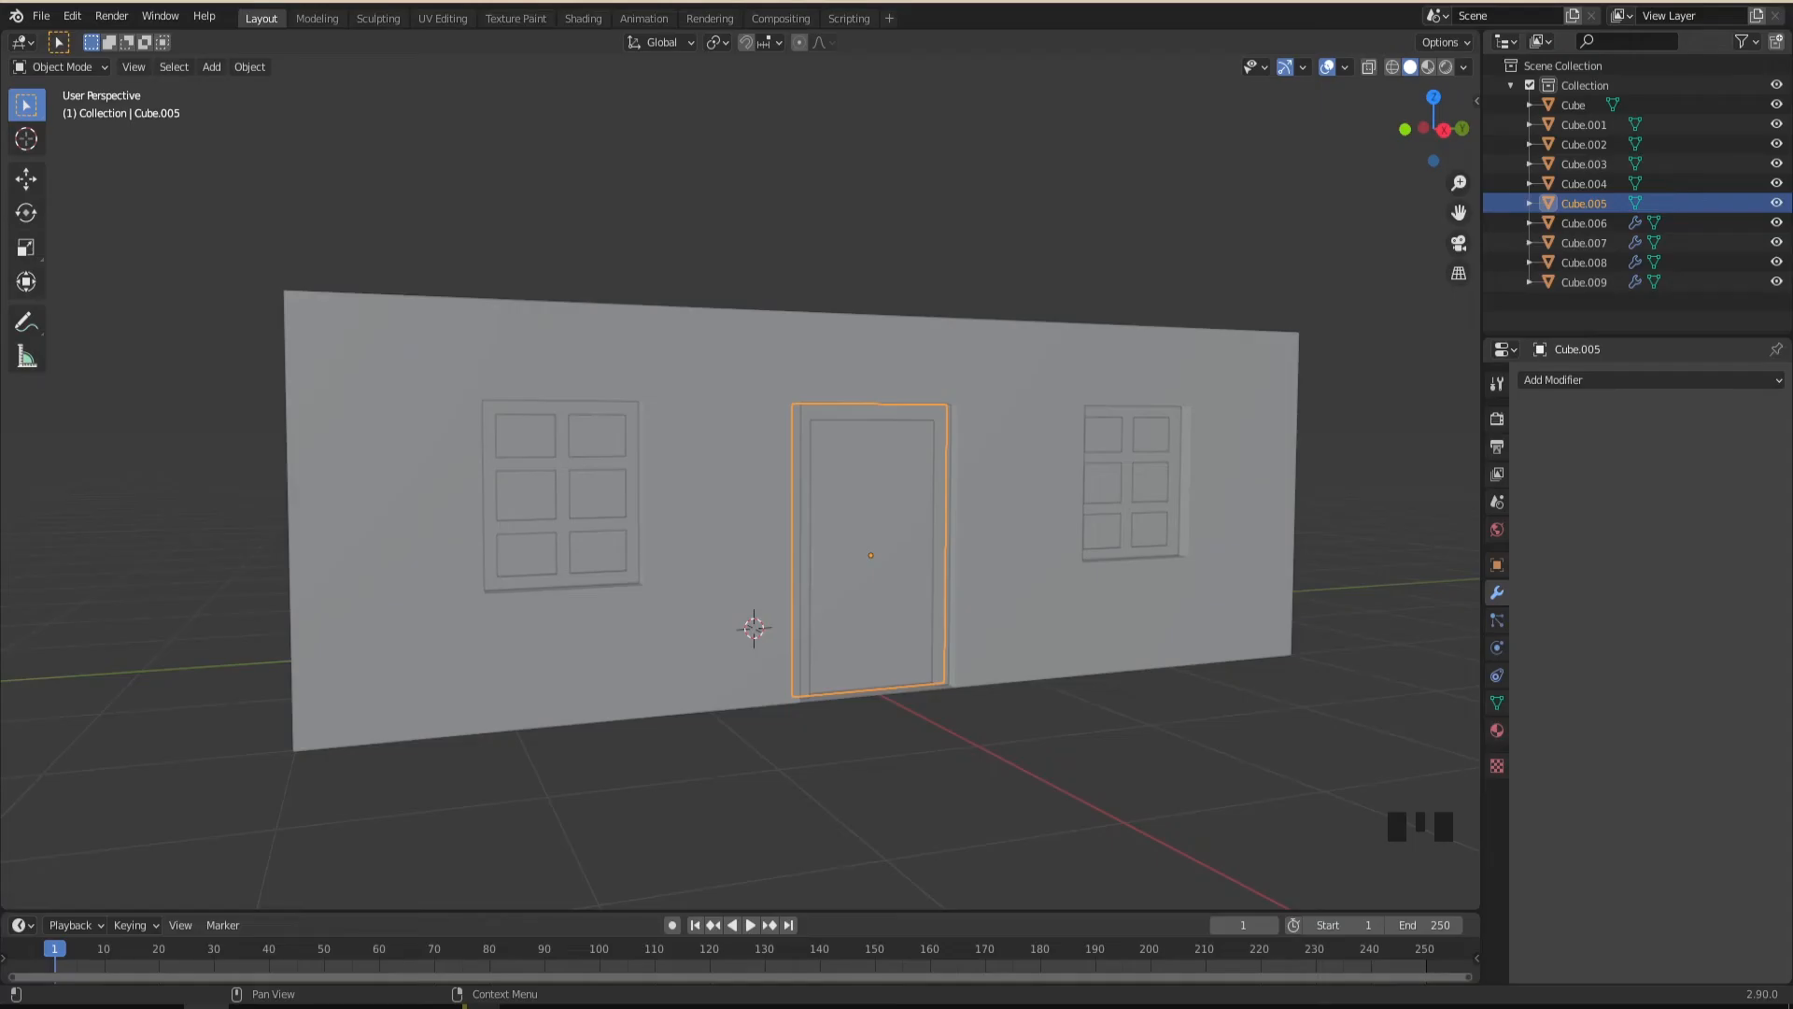
middle_click_drag(775, 607, 870, 447)
middle_click_drag(861, 585, 822, 587)
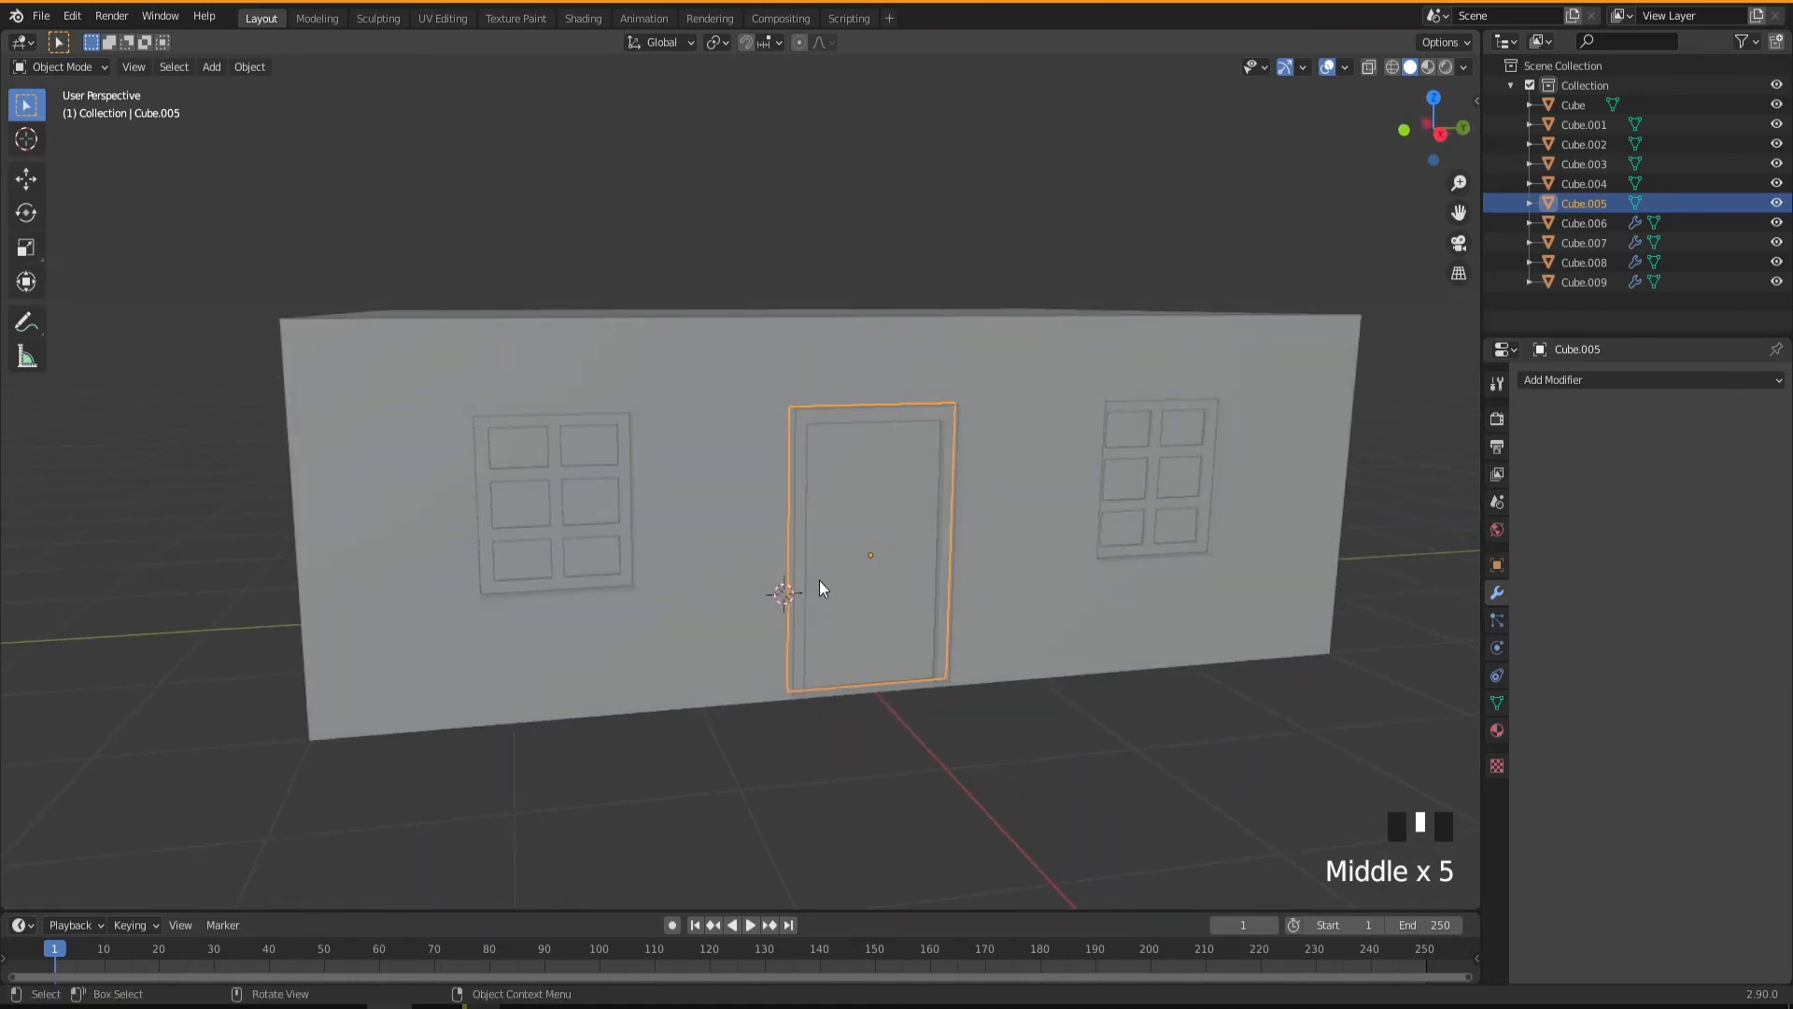
mouse_move(622, 527)
middle_mouse_down()
mouse_move(788, 536)
mouse_move(620, 575)
mouse_move(634, 547)
mouse_move(608, 544)
middle_mouse_up()
middle_click_drag(751, 521, 688, 579)
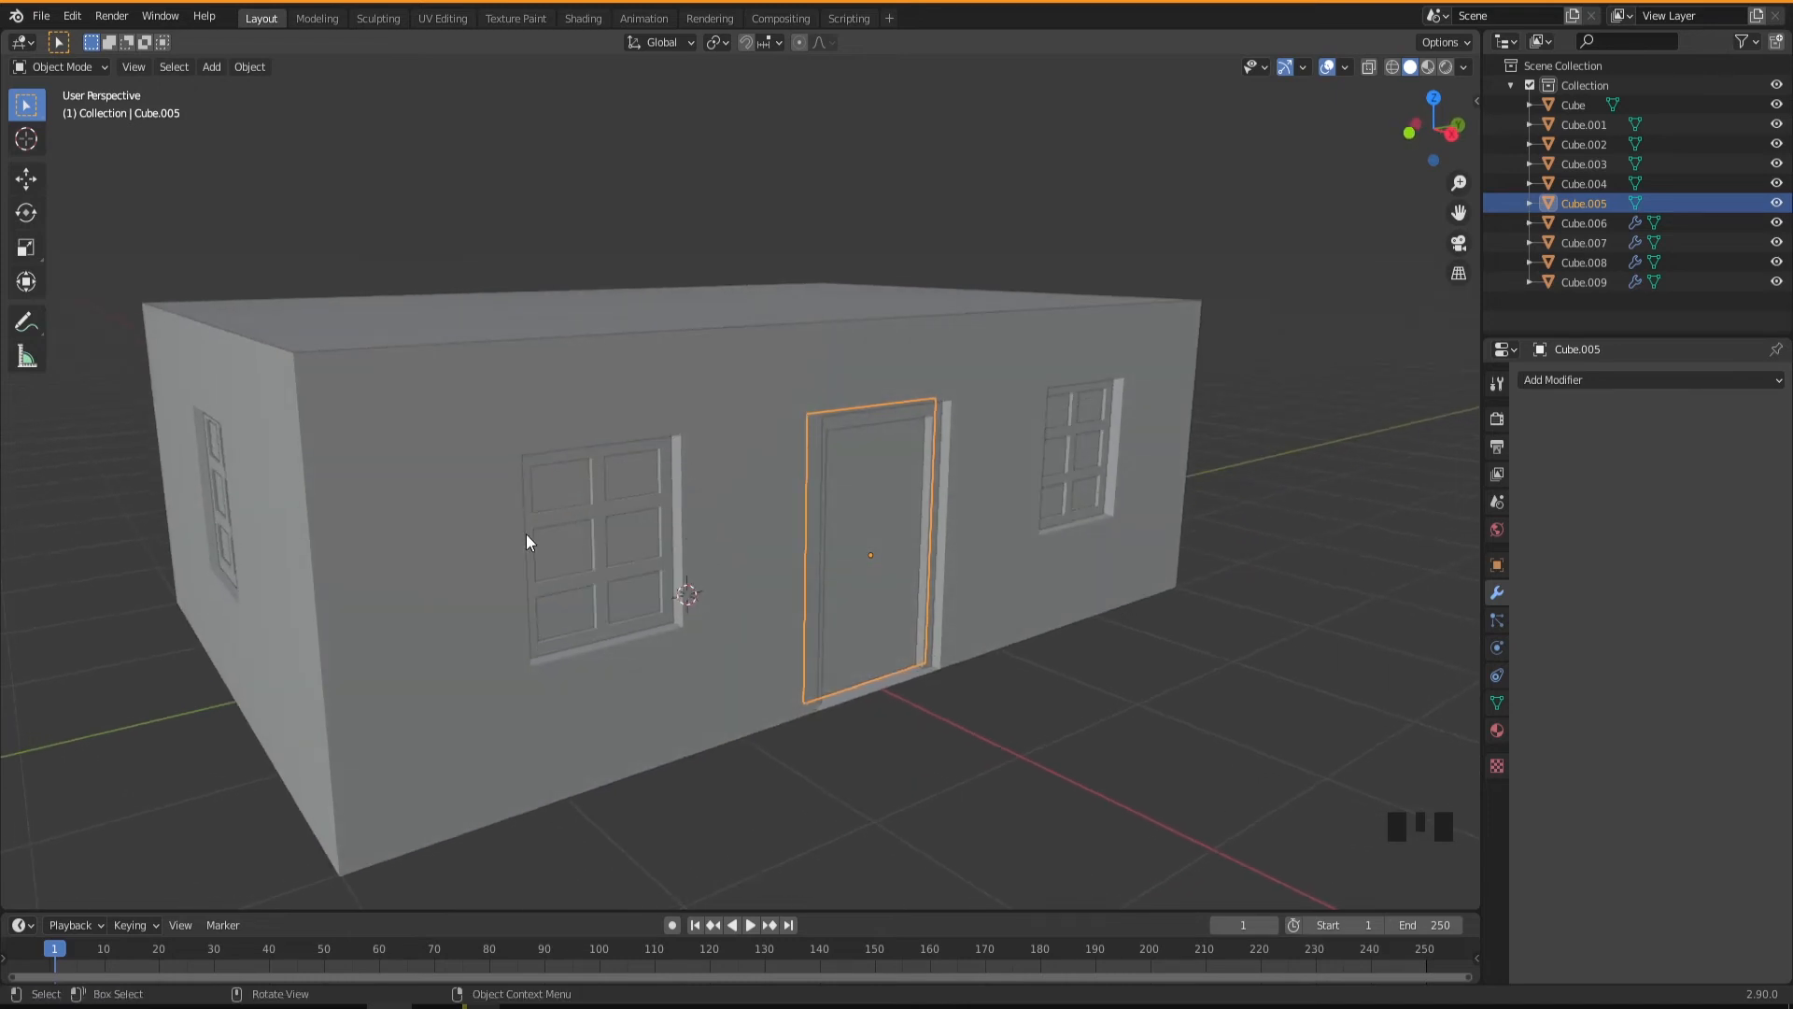
With X-ray display on, move the door panel's vertices on the negative-Y side about 0.07 m along Y to the frame's inner edge.
middle_click_drag(887, 524, 814, 570)
scroll(892, 556, "up", 2)
scroll(861, 596, "up", 1)
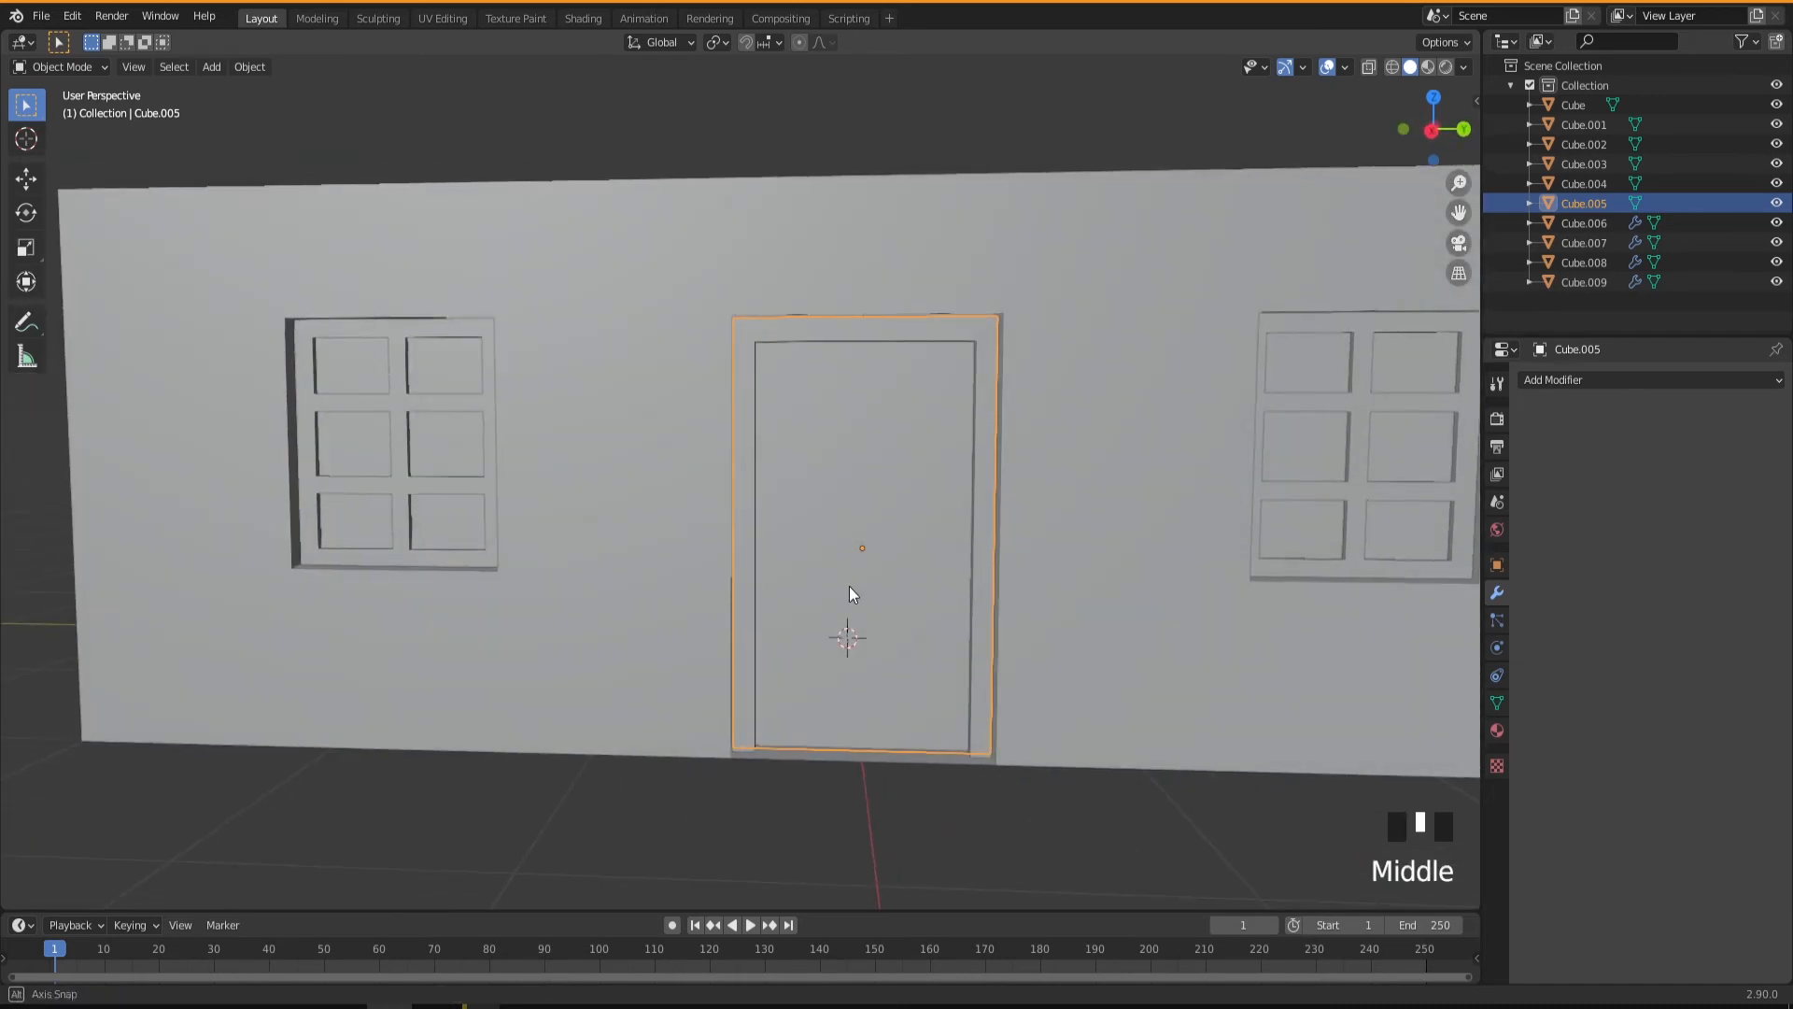
key("Tab")
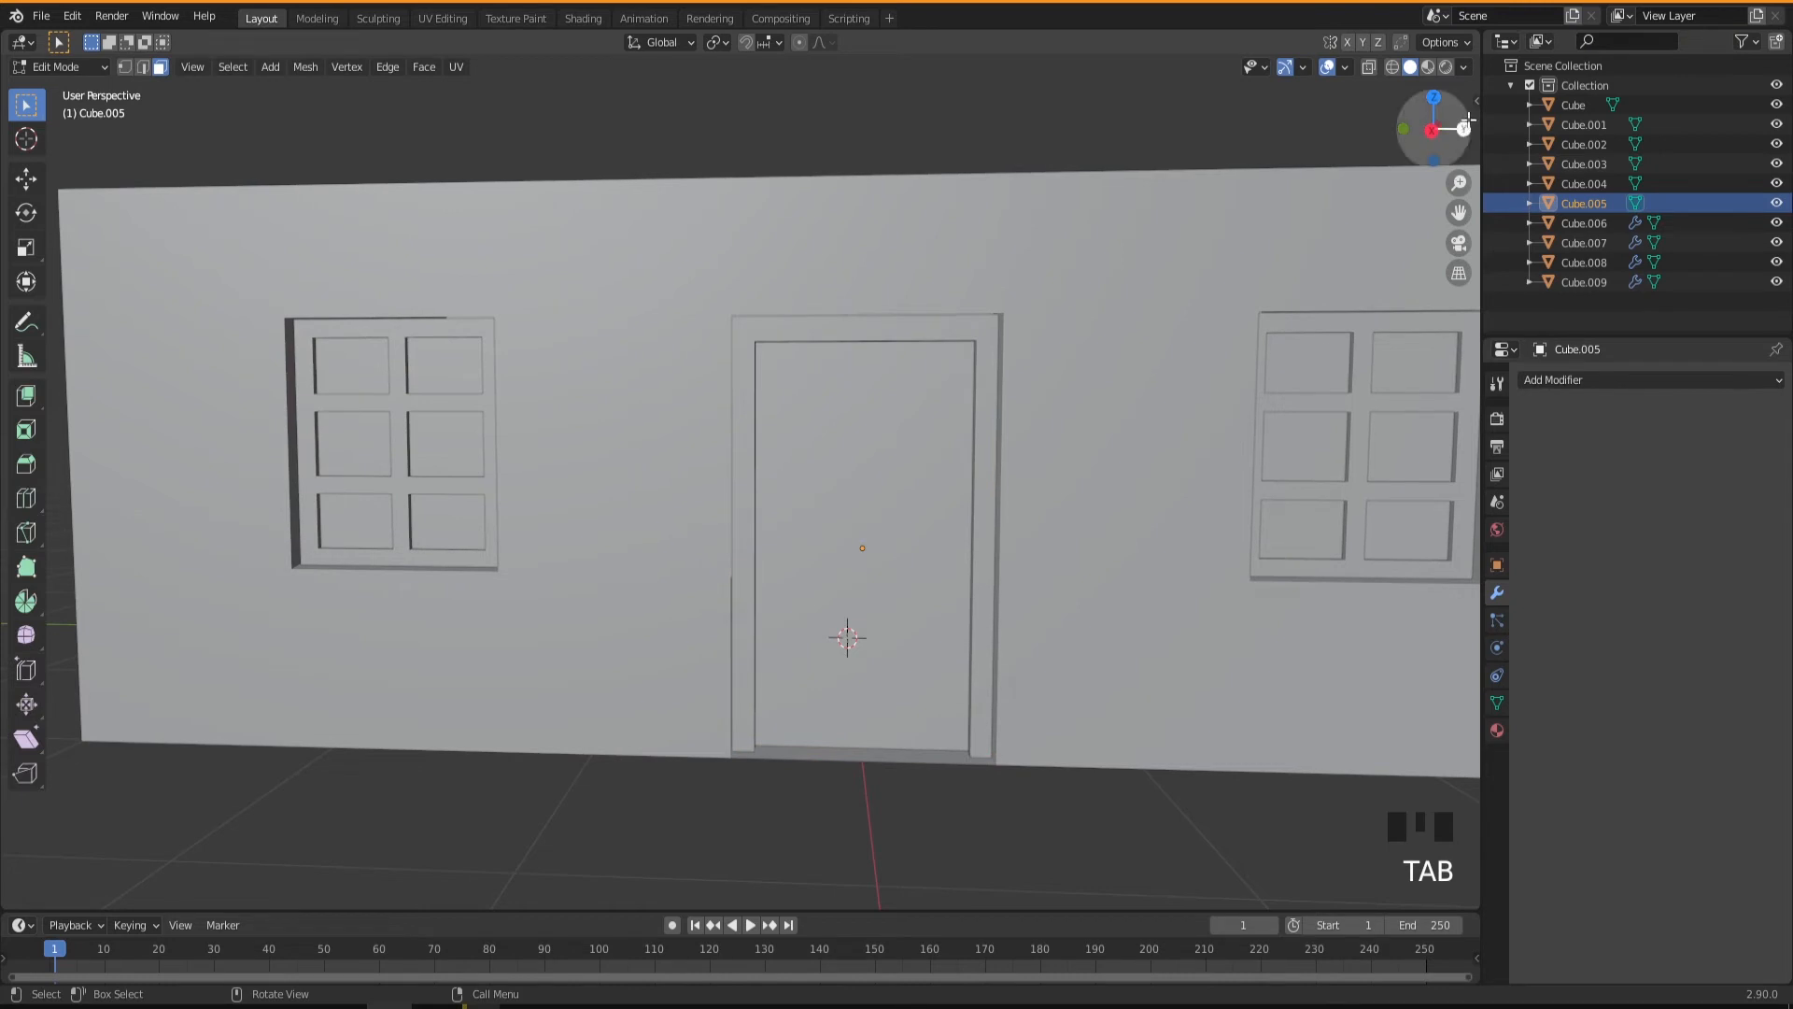
left_click(1371, 68)
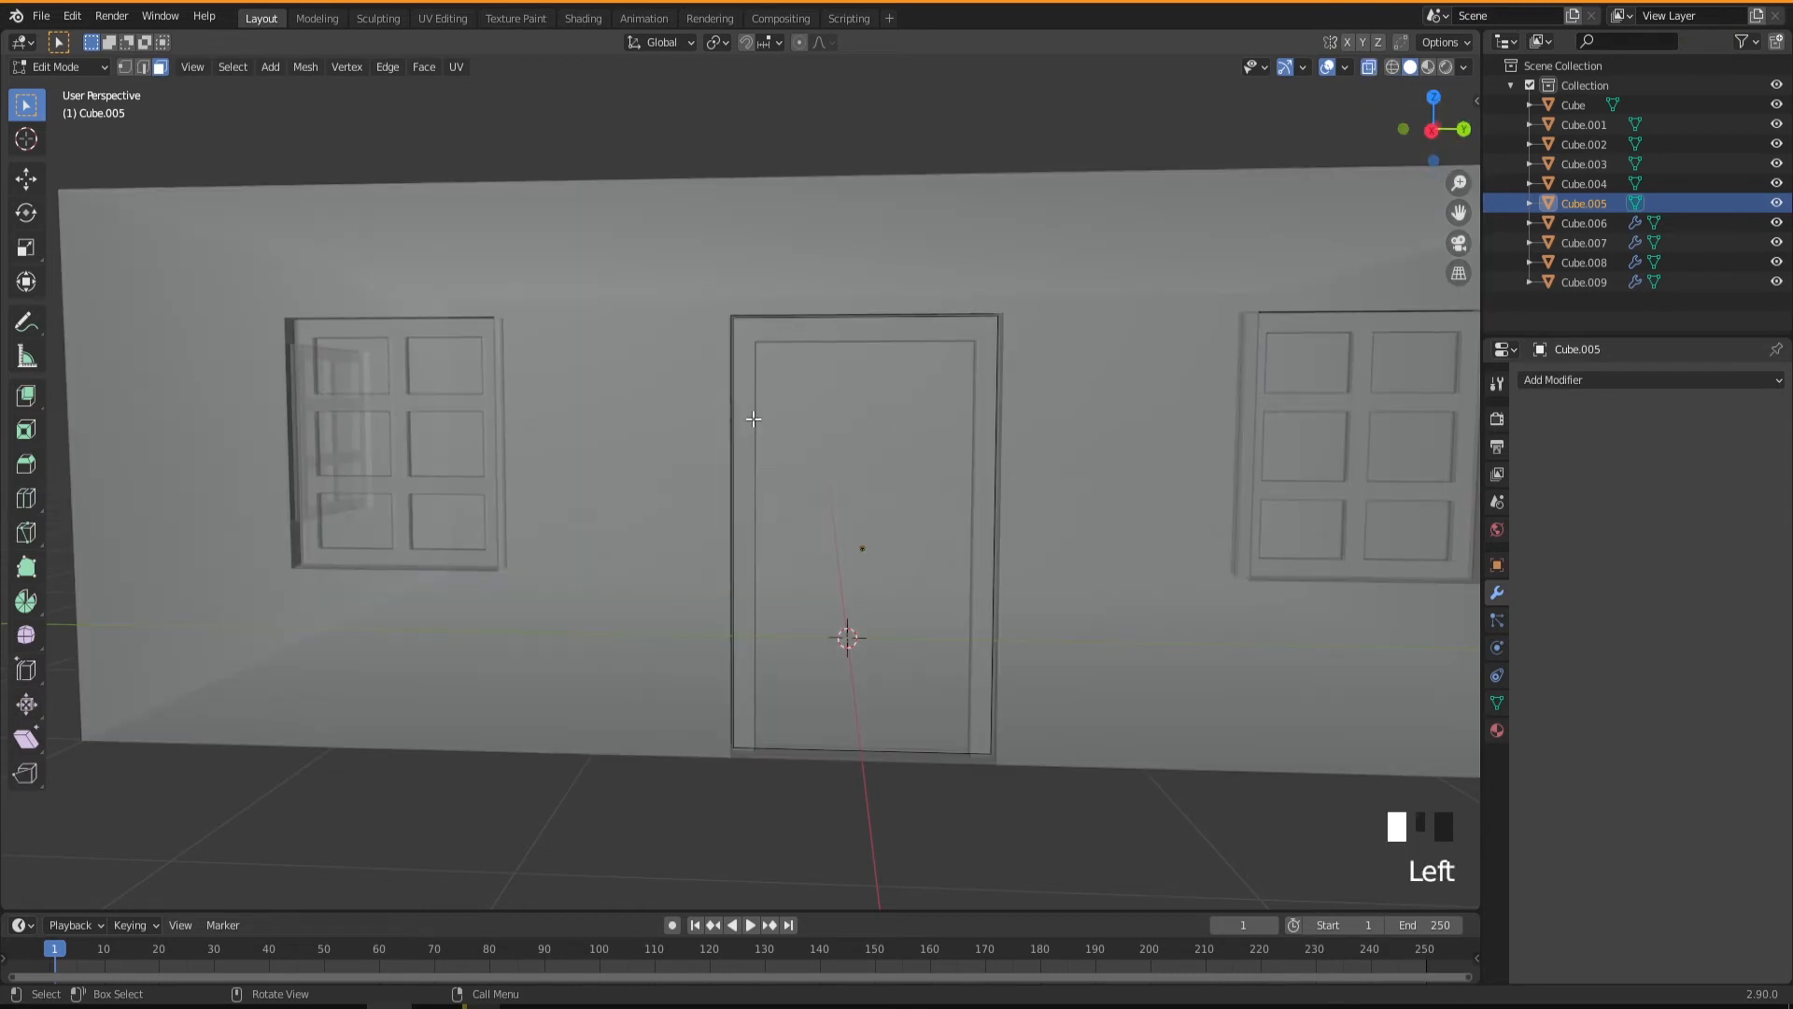
key("1")
left_click_drag(667, 271, 862, 795)
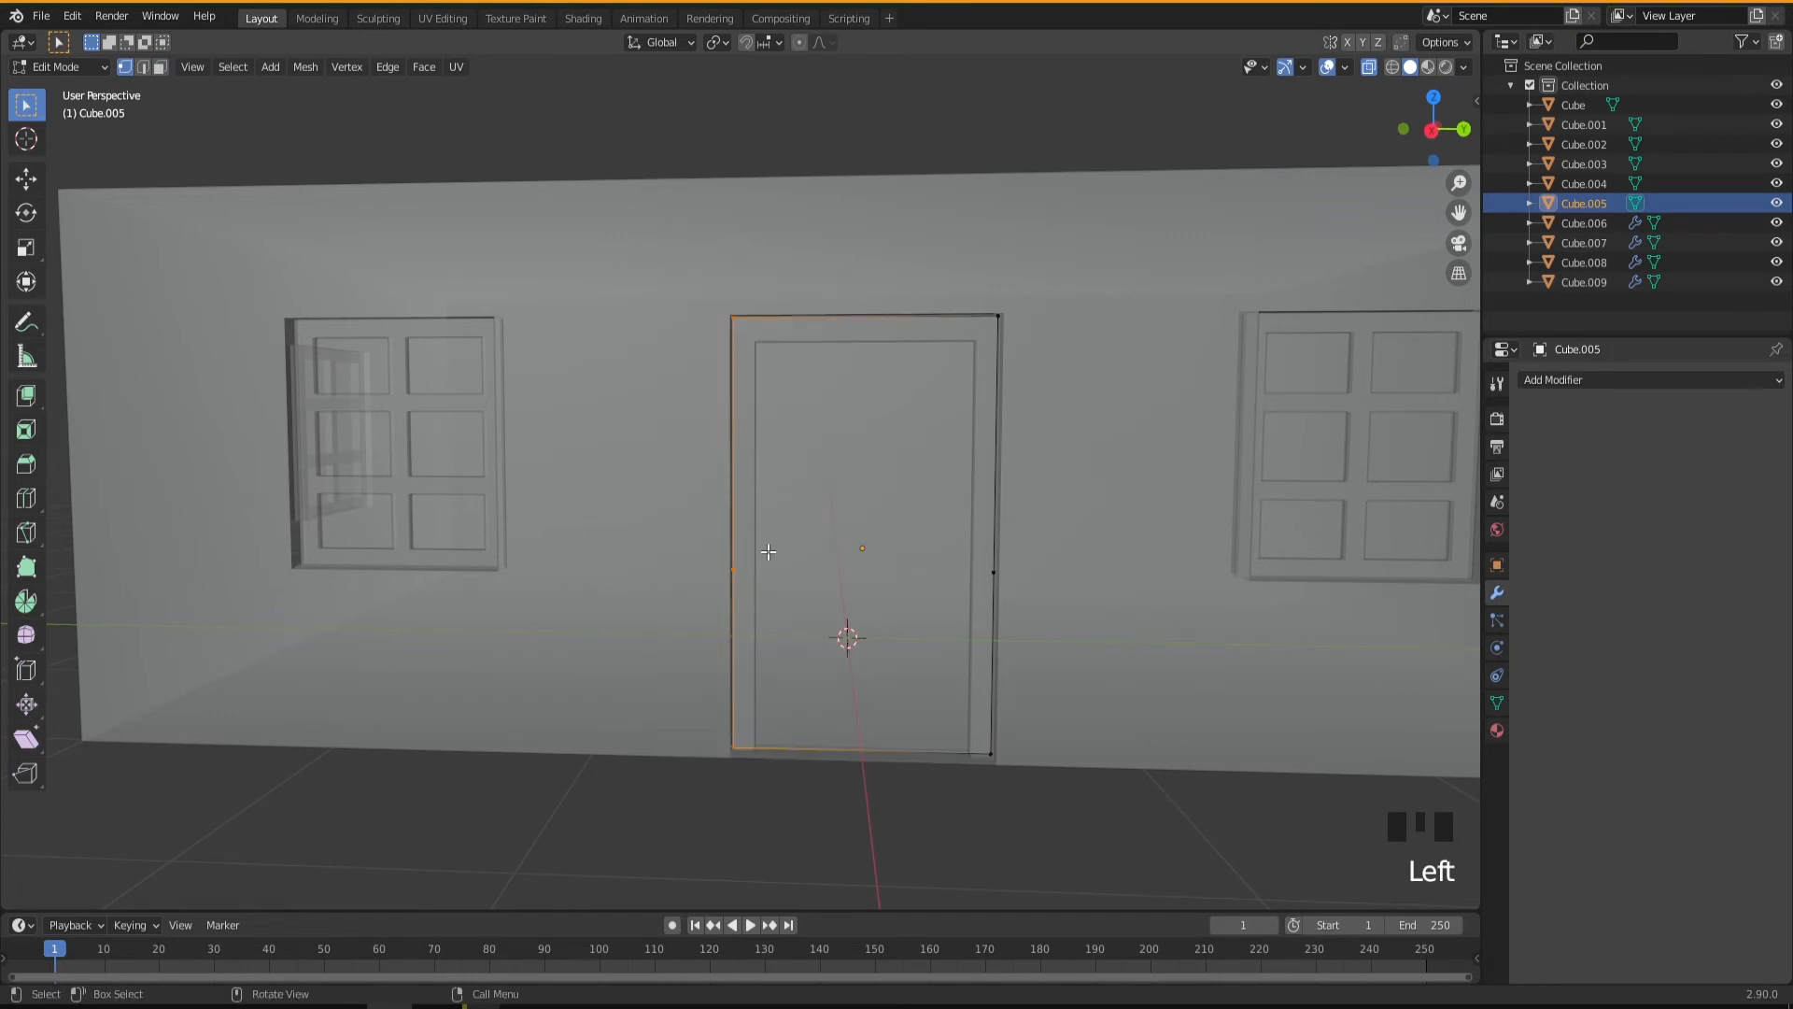
key("g")
key("y")
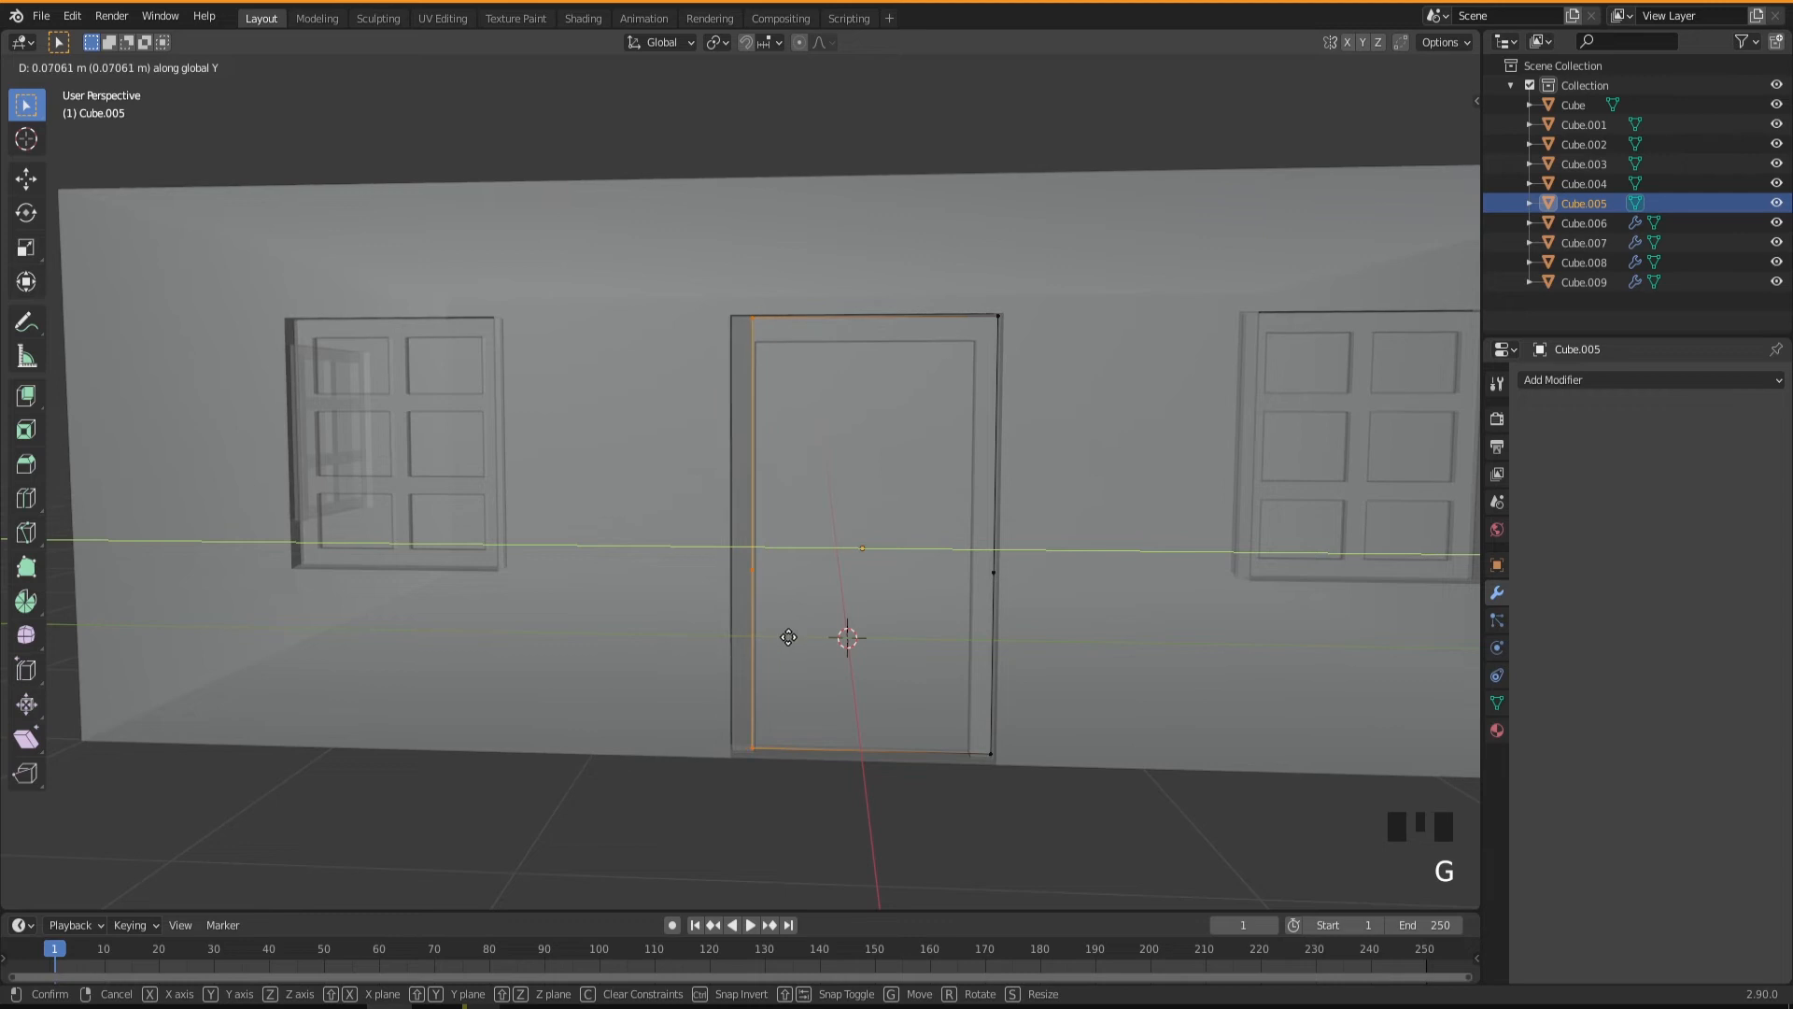
left_click(792, 645)
Move the door panel's vertices on the positive-Y side about -0.67 m along Y, narrowing the panel to a plank.
left_click_drag(930, 266, 1040, 831)
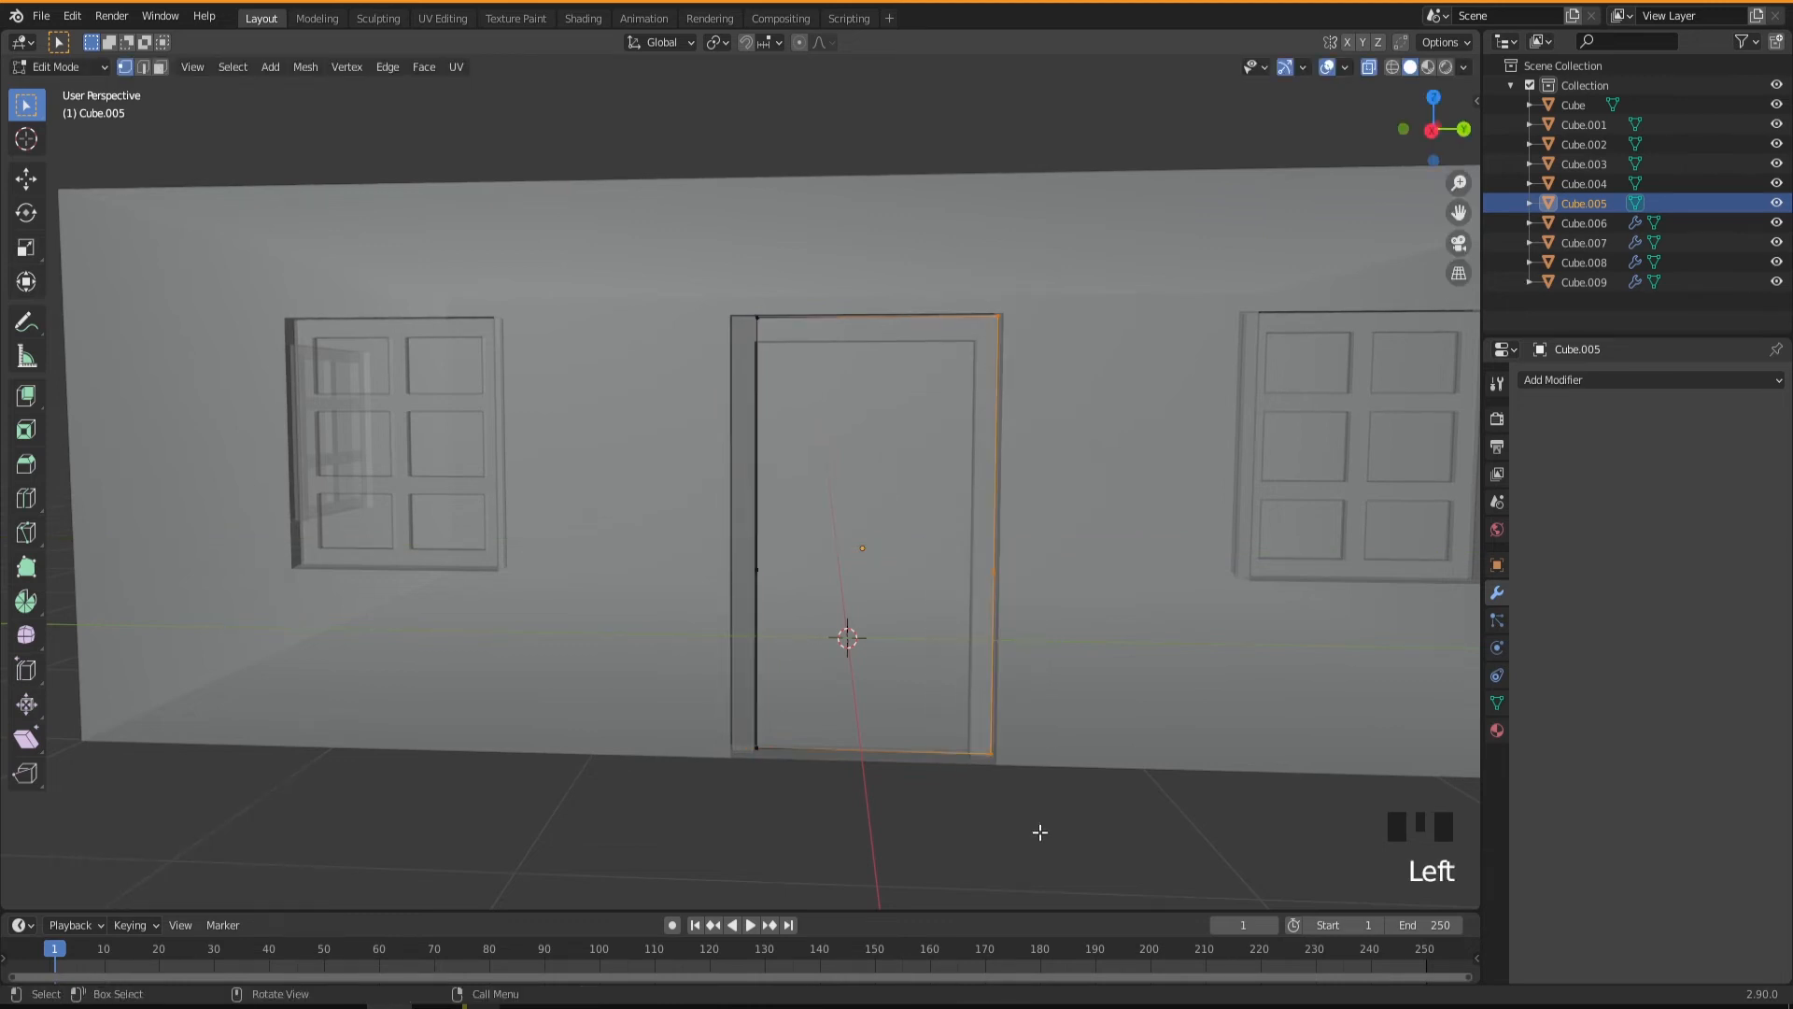
key("g")
key("y")
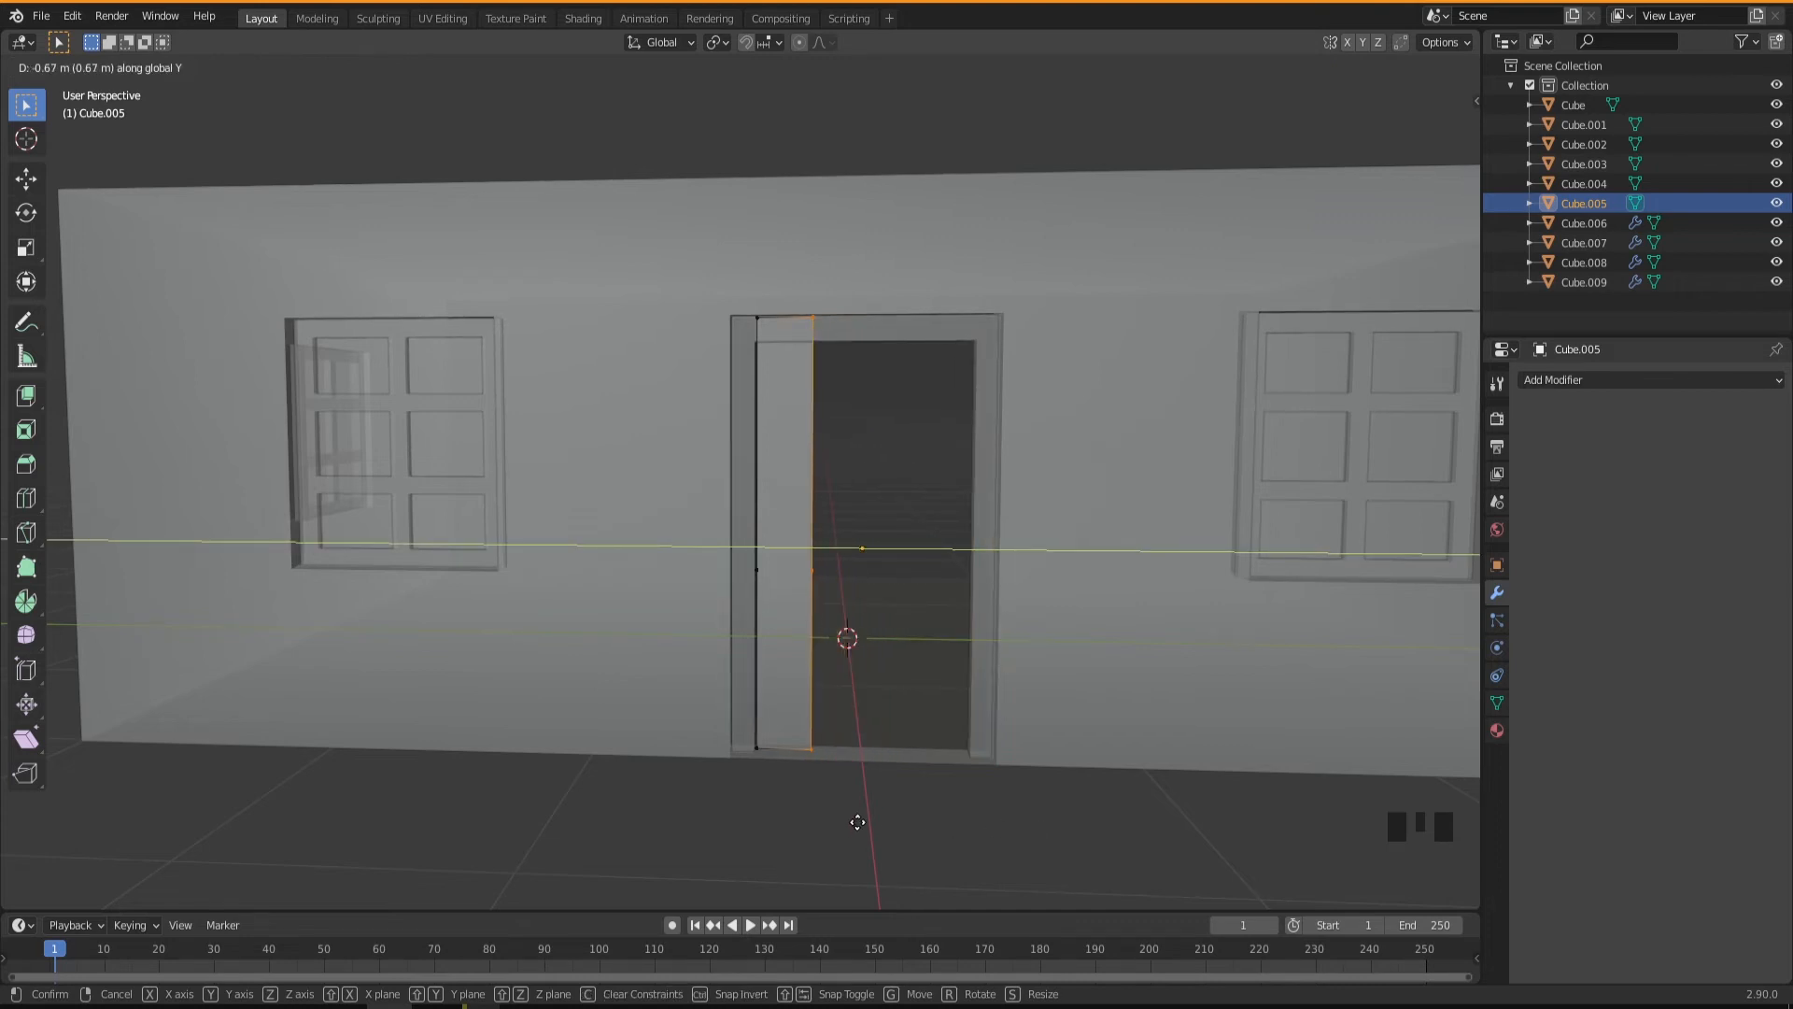
left_click(857, 822)
Lower the plank's top vertices about 0.089 m along Z to the underside of the door frame.
left_click_drag(727, 272, 857, 391)
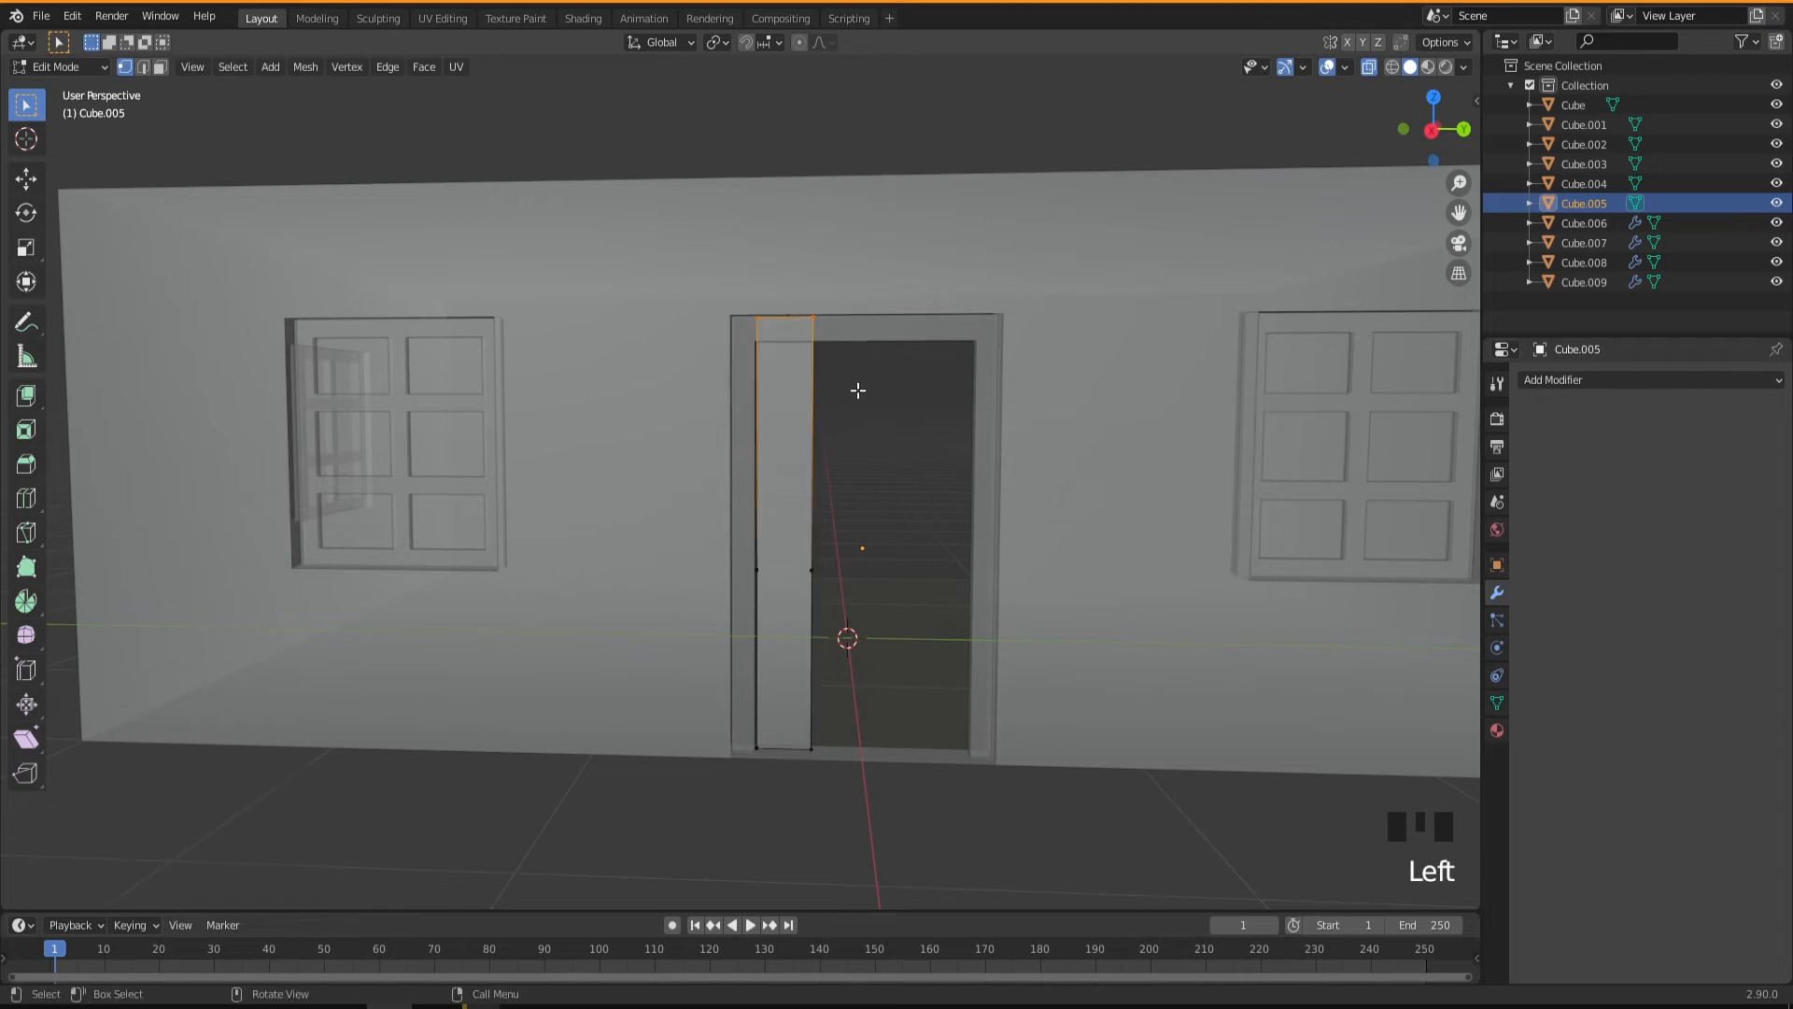
key("g")
key("z")
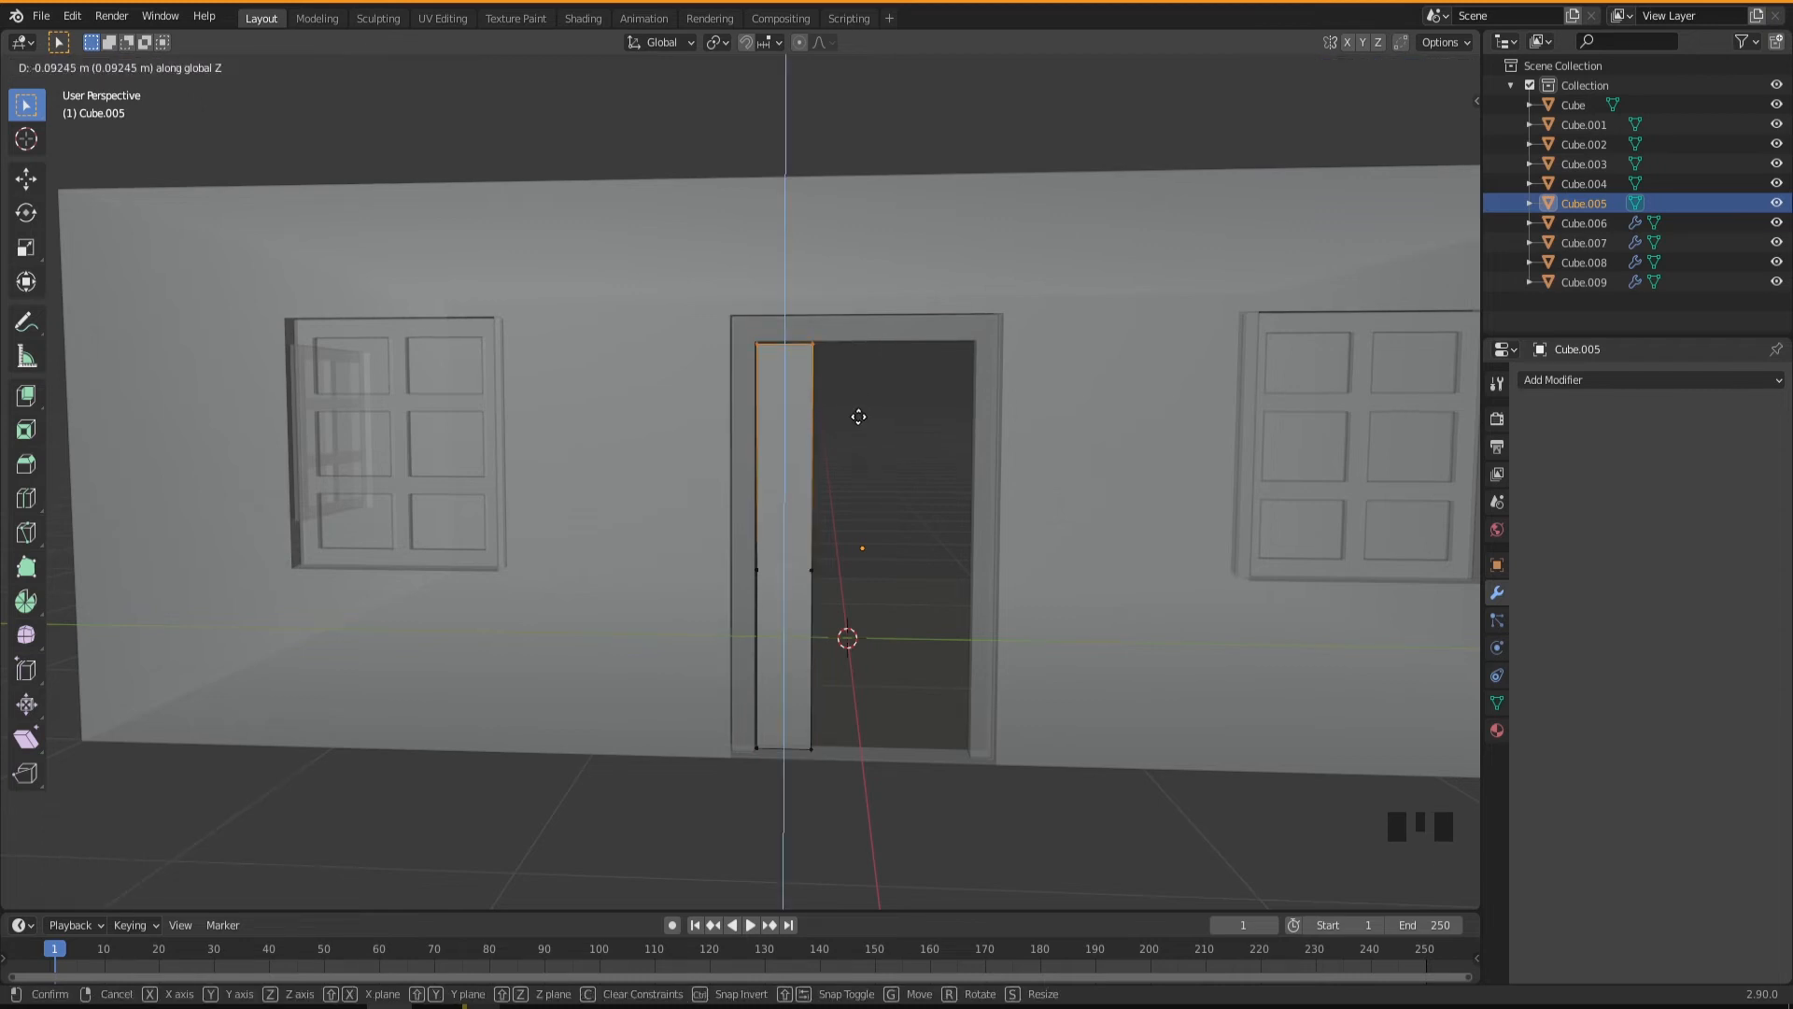
left_click(859, 416)
Leave Edit Mode and add a Solidify modifier to the narrow door plank.
middle_click_drag(874, 577, 821, 614)
scroll(897, 736, "up", 2)
middle_click_drag(881, 729, 841, 701)
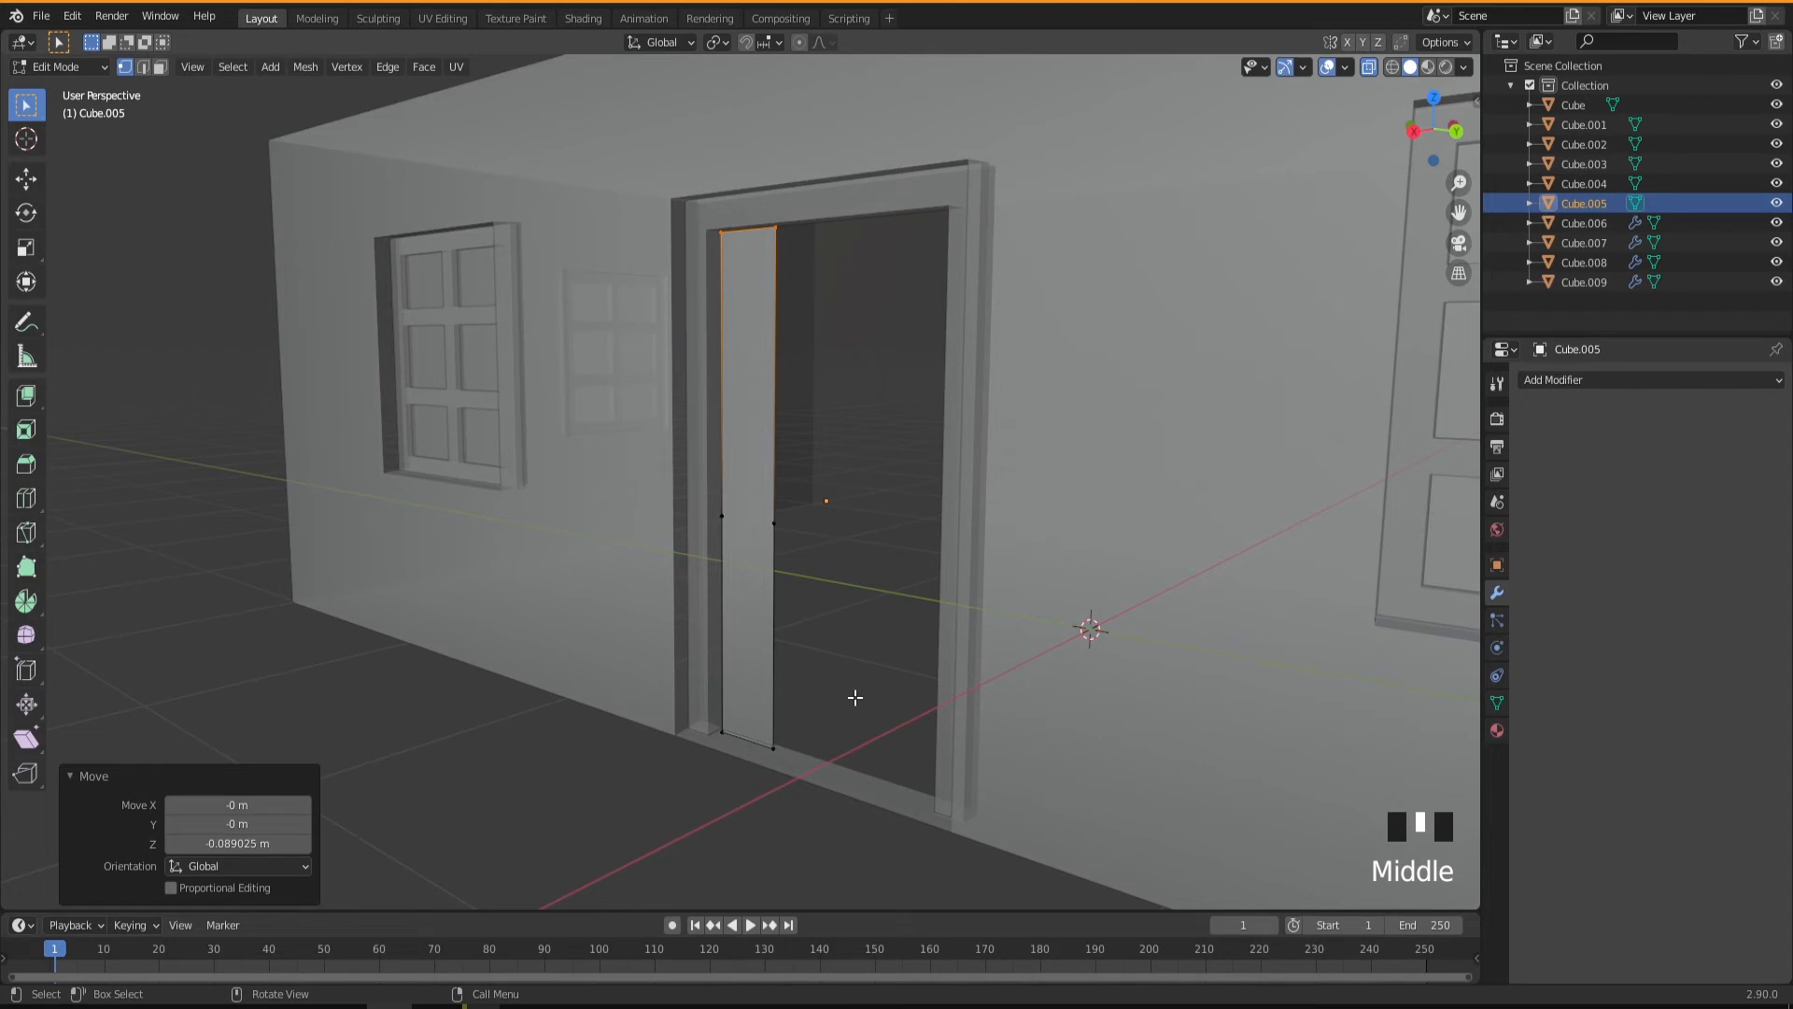
key("Tab")
mouse_move(772, 644)
middle_mouse_down()
mouse_move(728, 638)
mouse_move(782, 650)
middle_mouse_up()
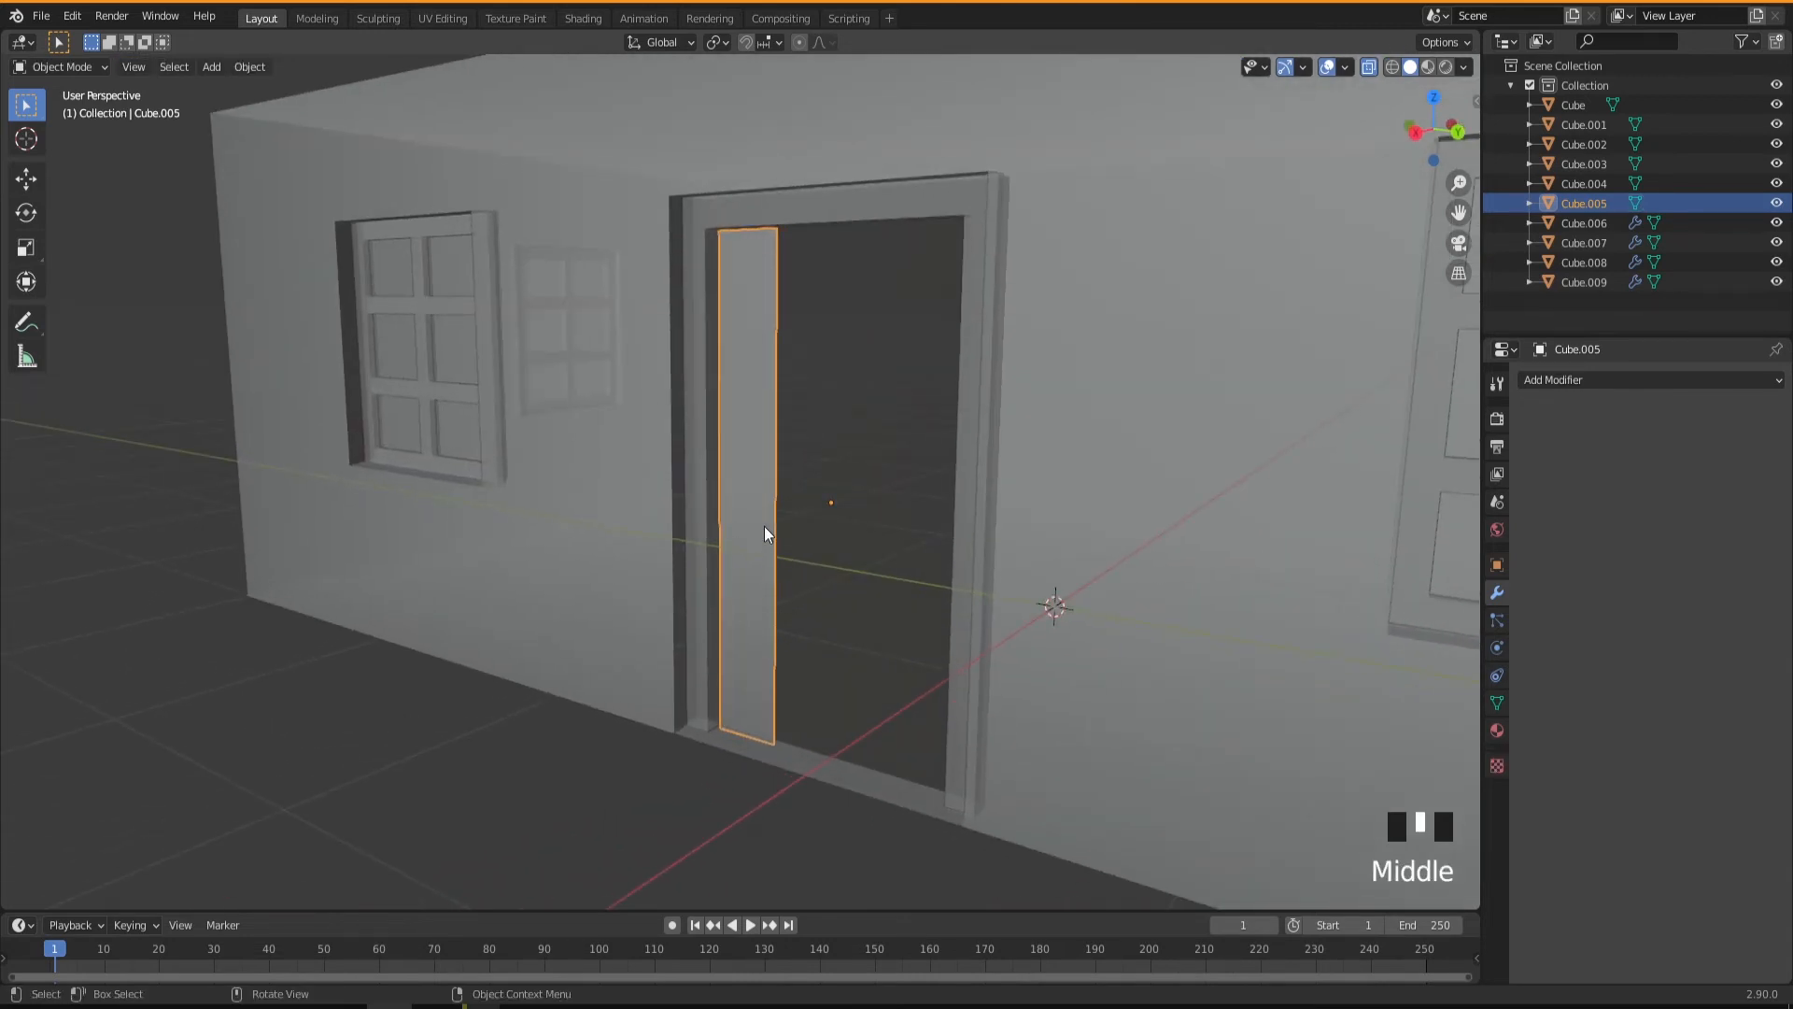
left_click(1561, 381)
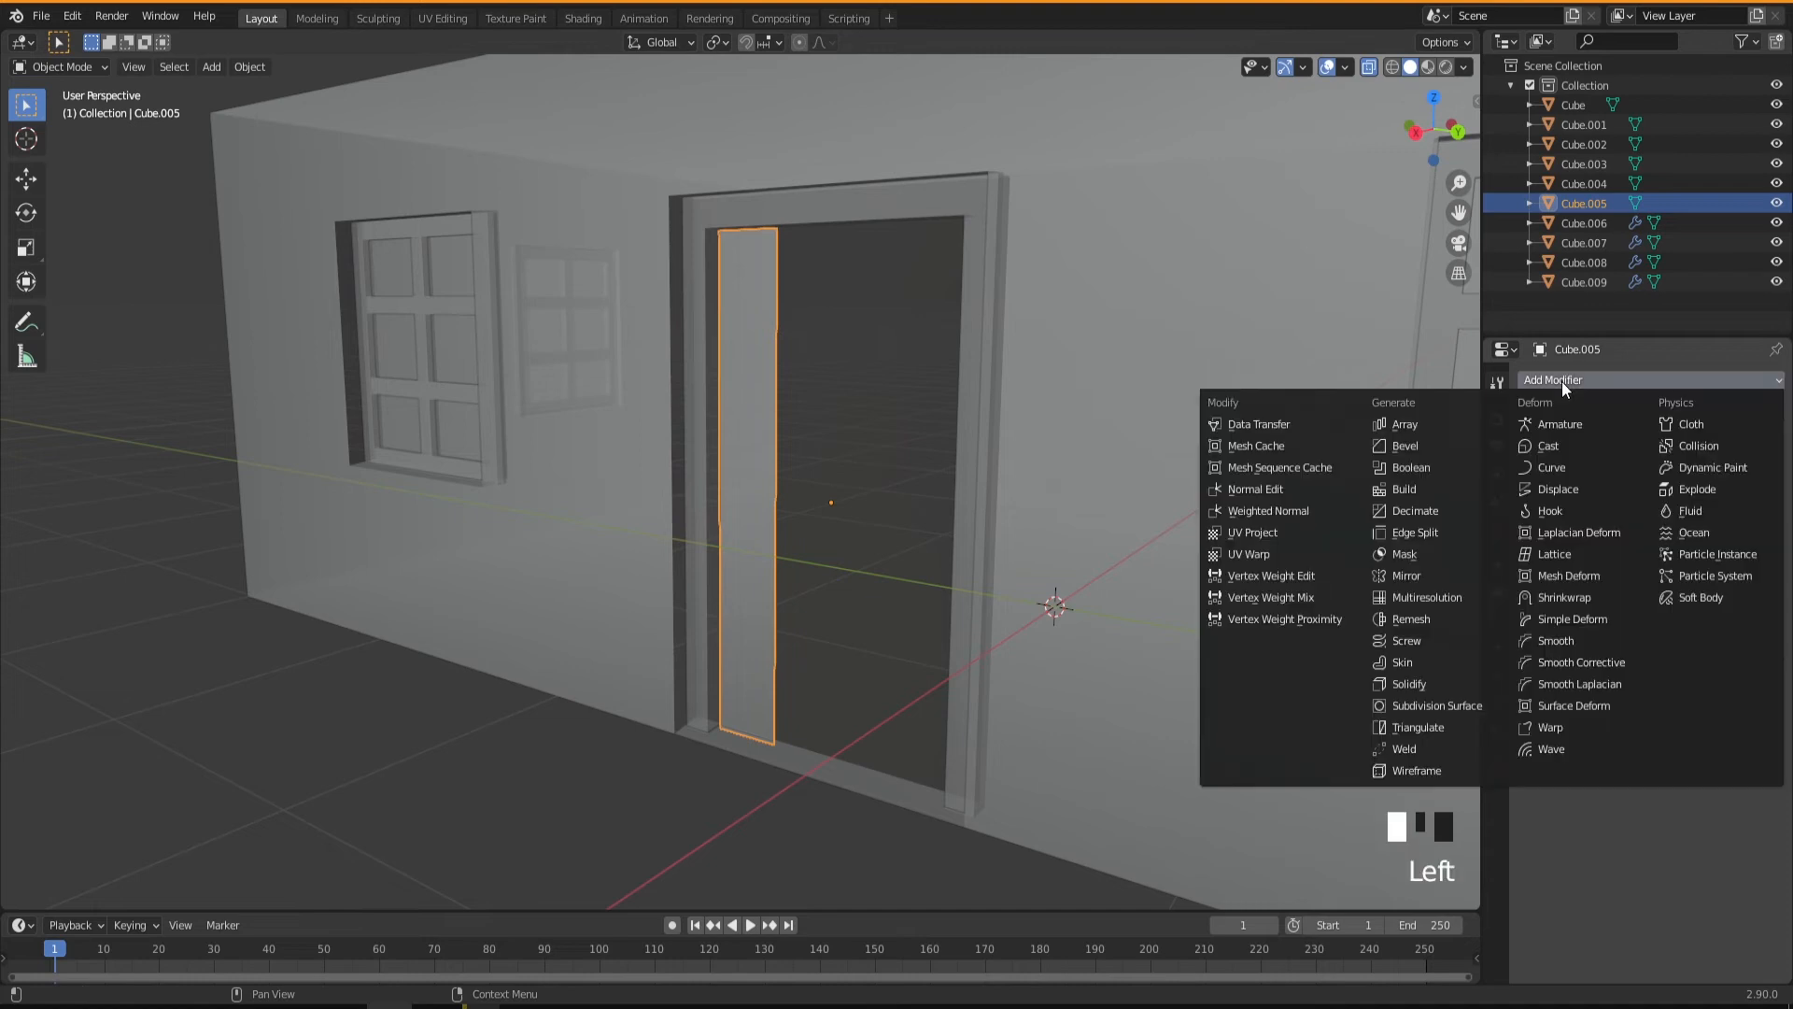
left_click(1409, 683)
mouse_move(785, 654)
middle_mouse_down()
mouse_move(744, 644)
mouse_move(770, 643)
middle_mouse_up()
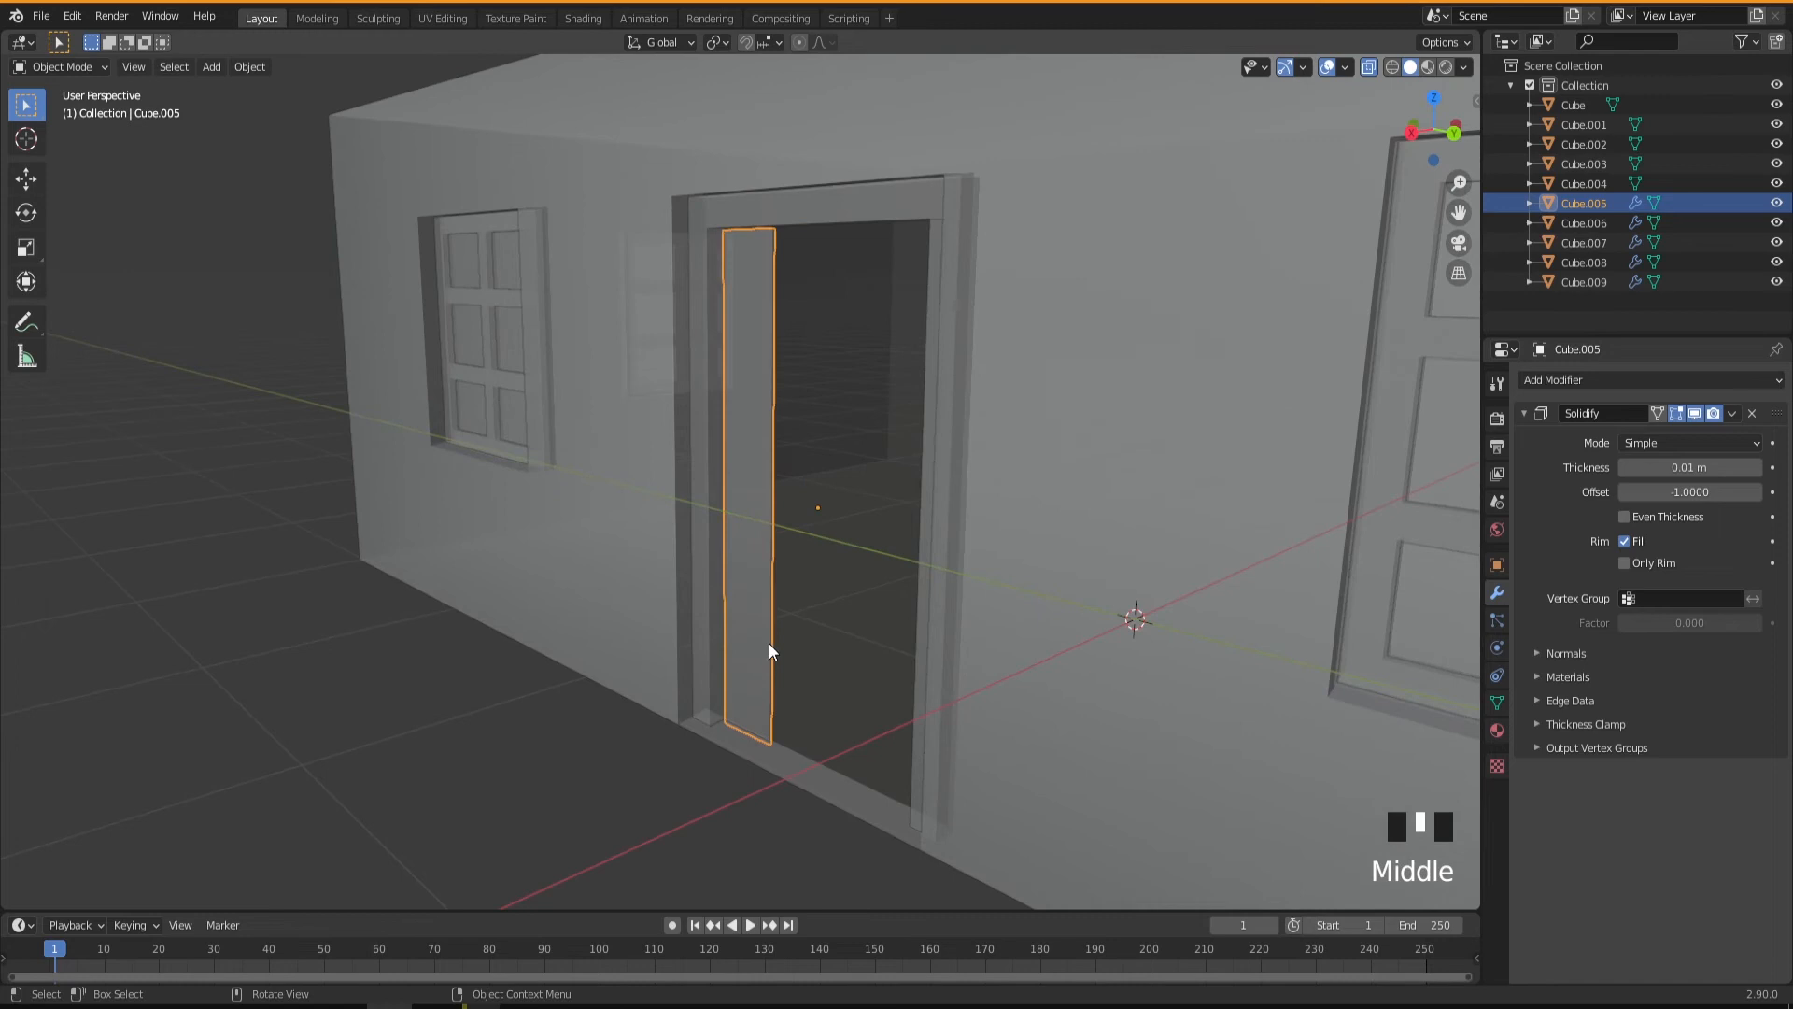
Turn off X-ray display and set the plank's Solidify thickness to 0.03 m.
left_click(1370, 71)
middle_click_drag(822, 571, 781, 700)
scroll(777, 728, "up", 2)
scroll(776, 746, "up", 1)
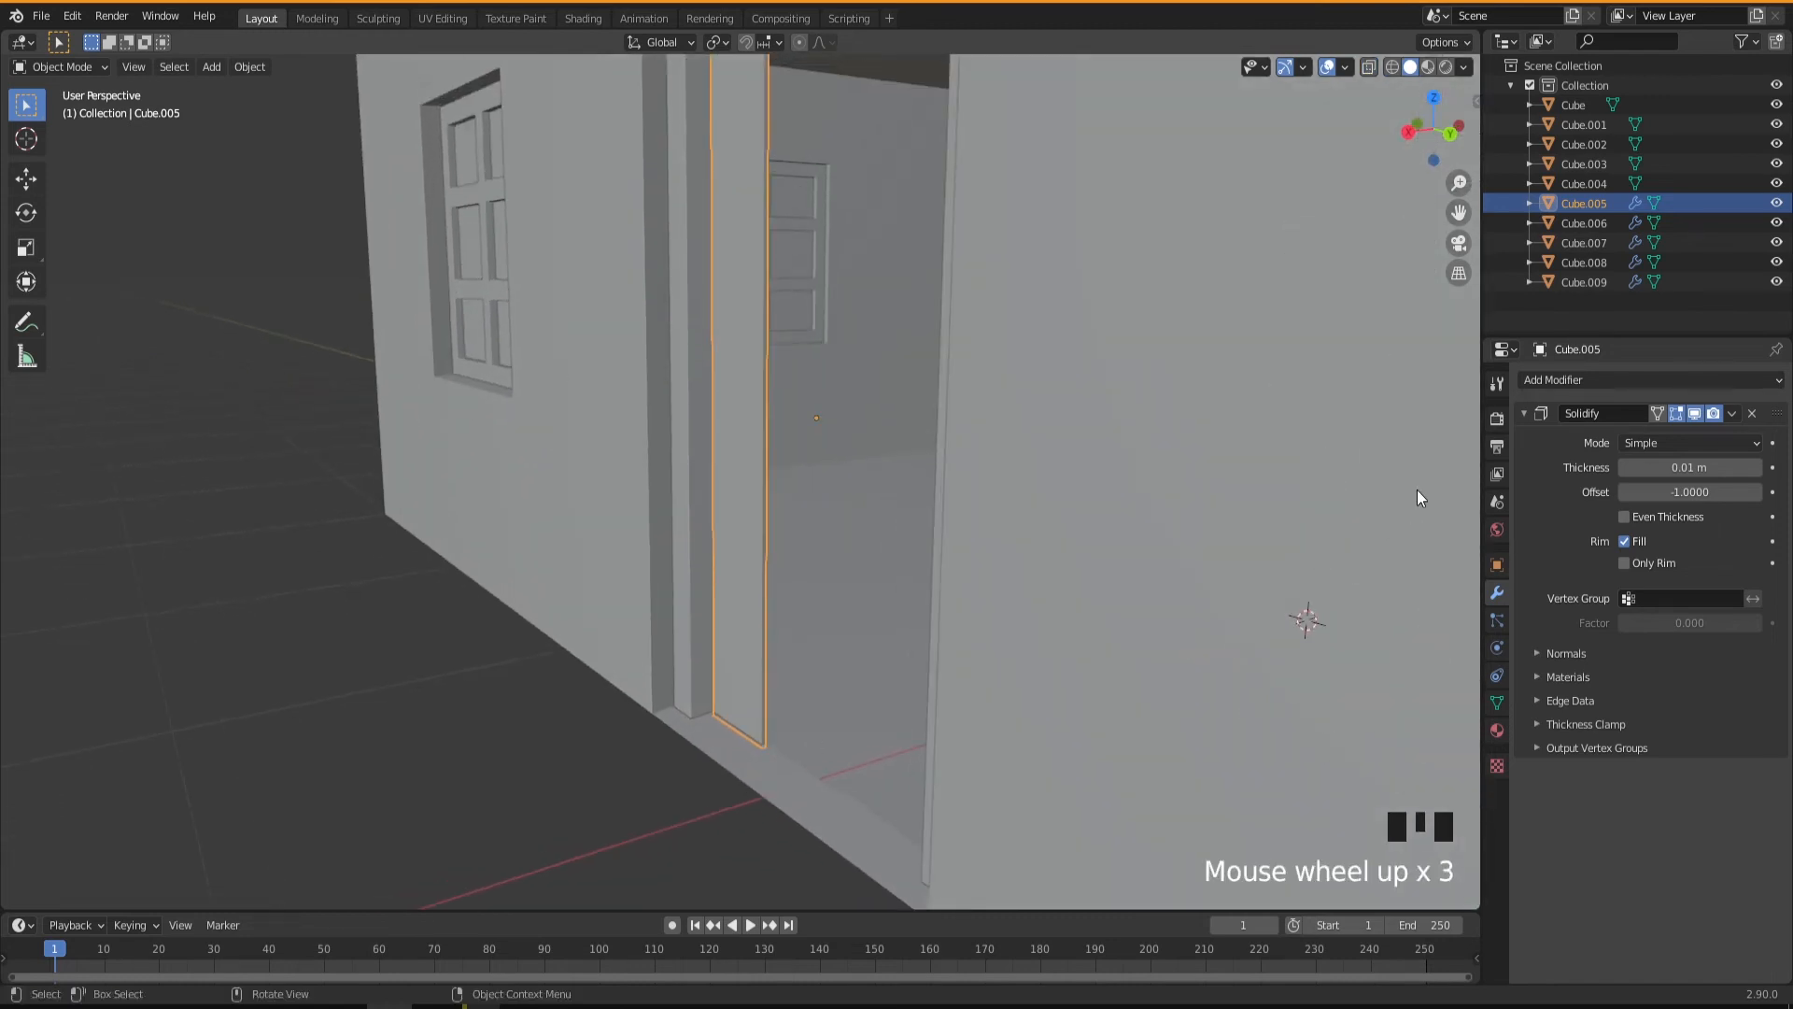
left_click_drag(1671, 467, 1709, 467)
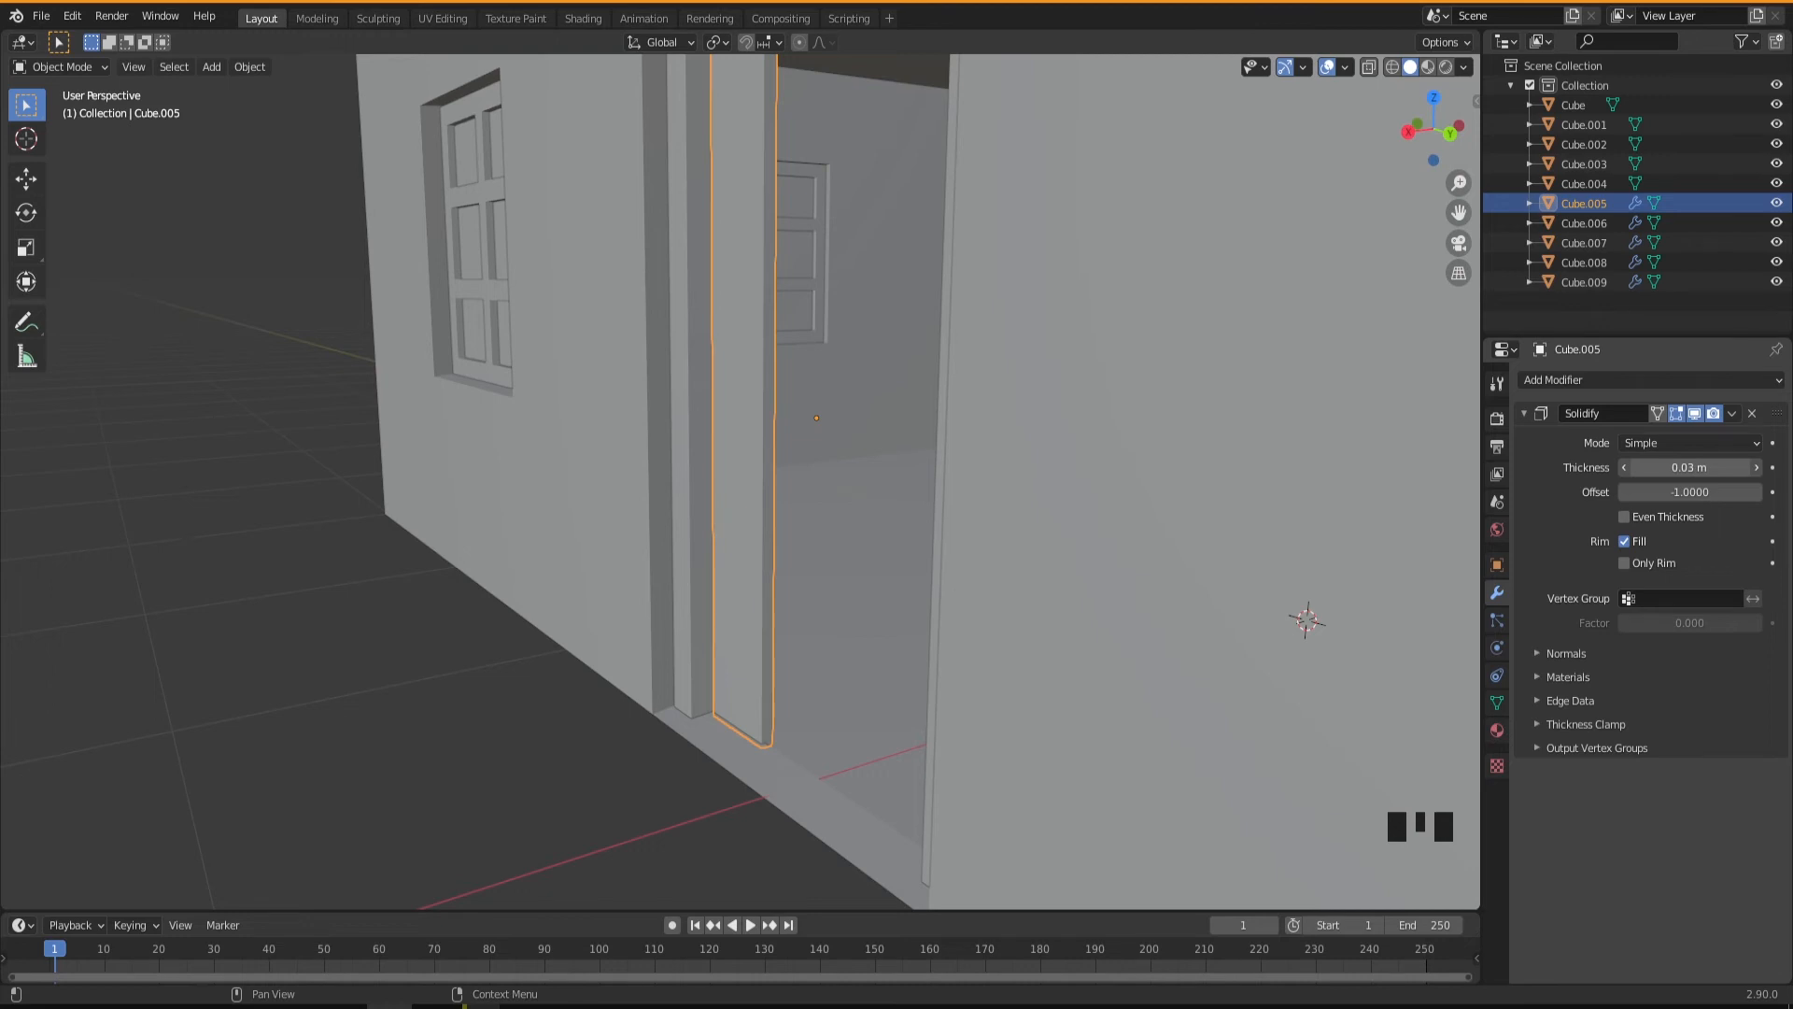
Move the thickened plank about 0.025 m along X within the door frame.
middle_click_drag(1080, 608, 714, 691)
key("g")
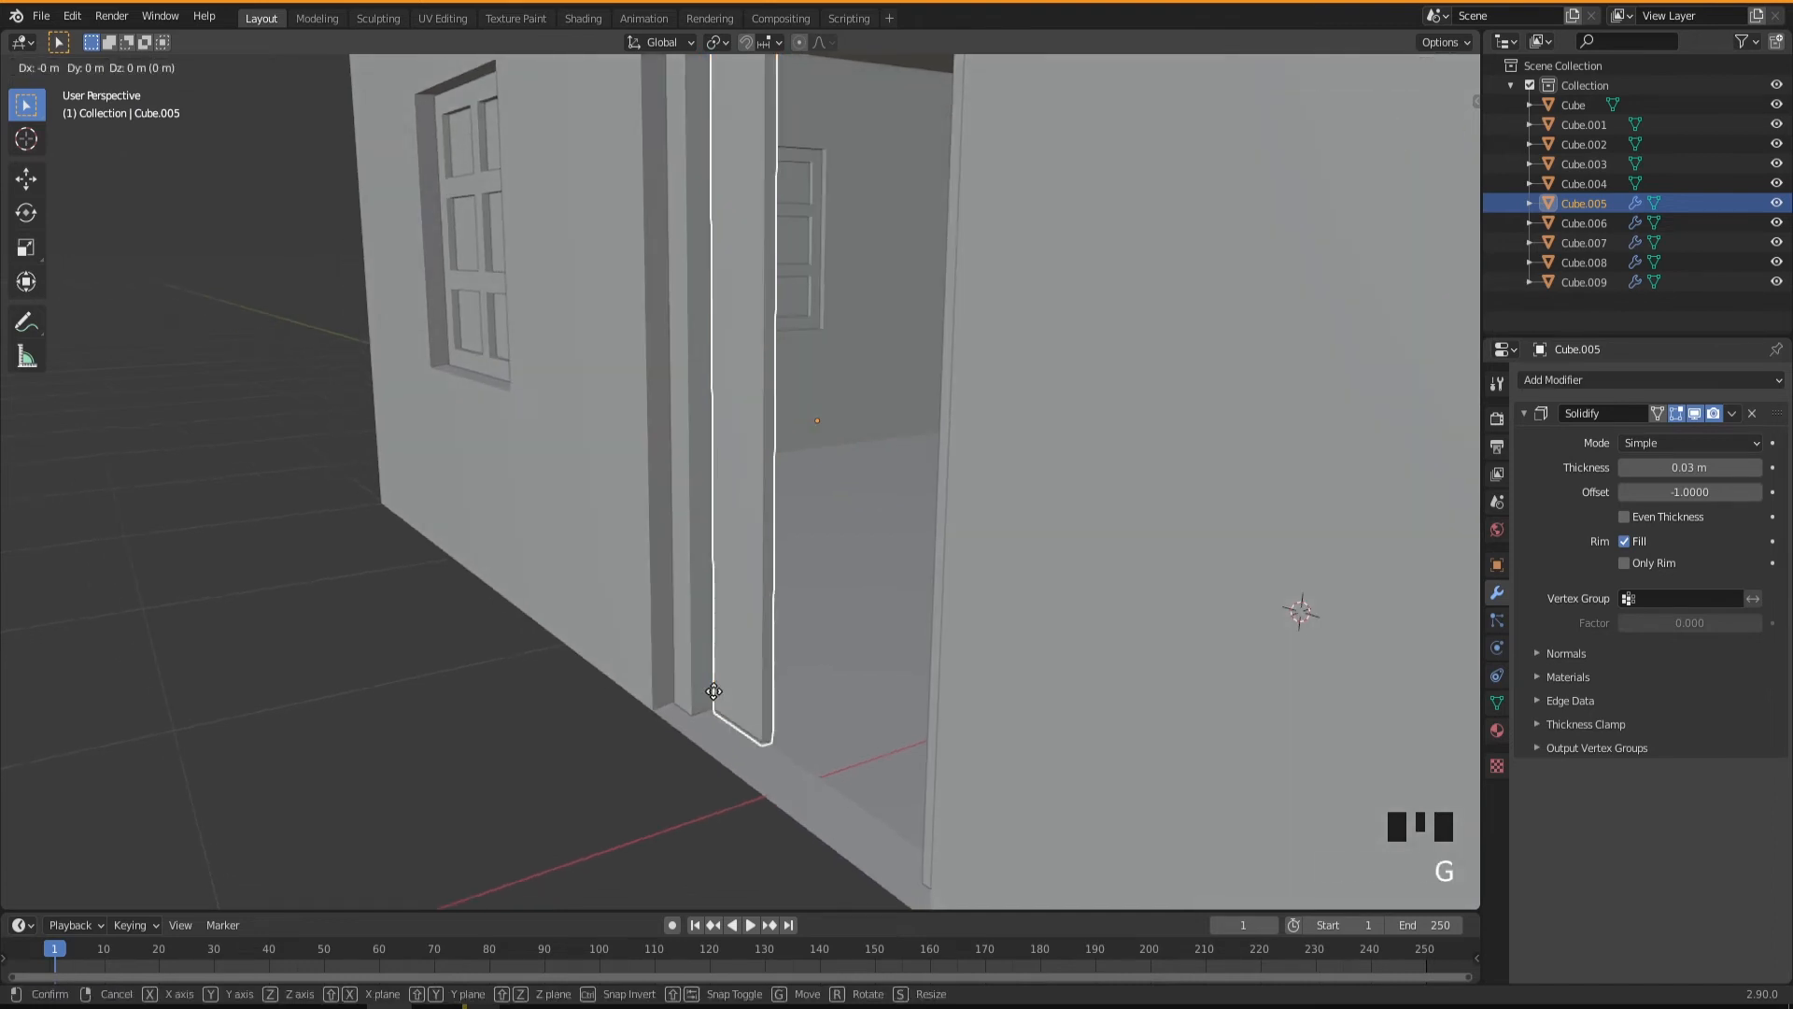
key("x")
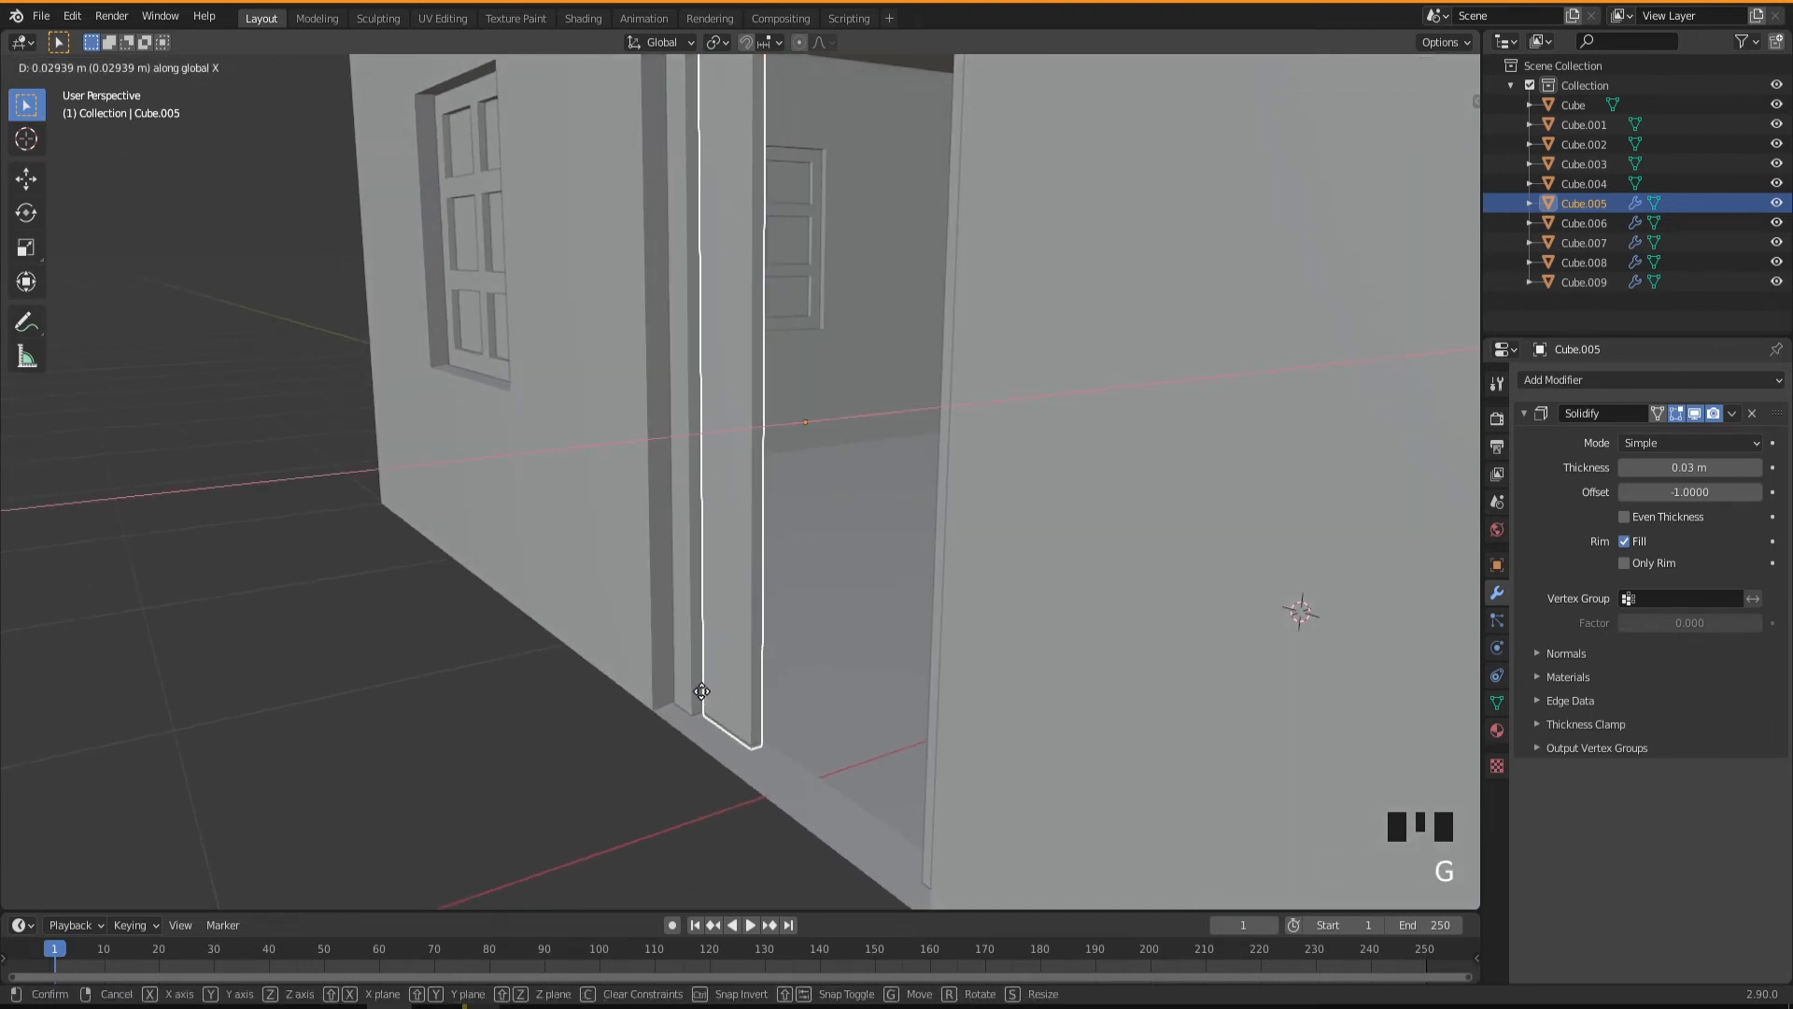
left_click(697, 692)
middle_click_drag(697, 692, 800, 669)
Set the plank's origin to its geometry.
middle_click_drag(866, 400, 891, 483)
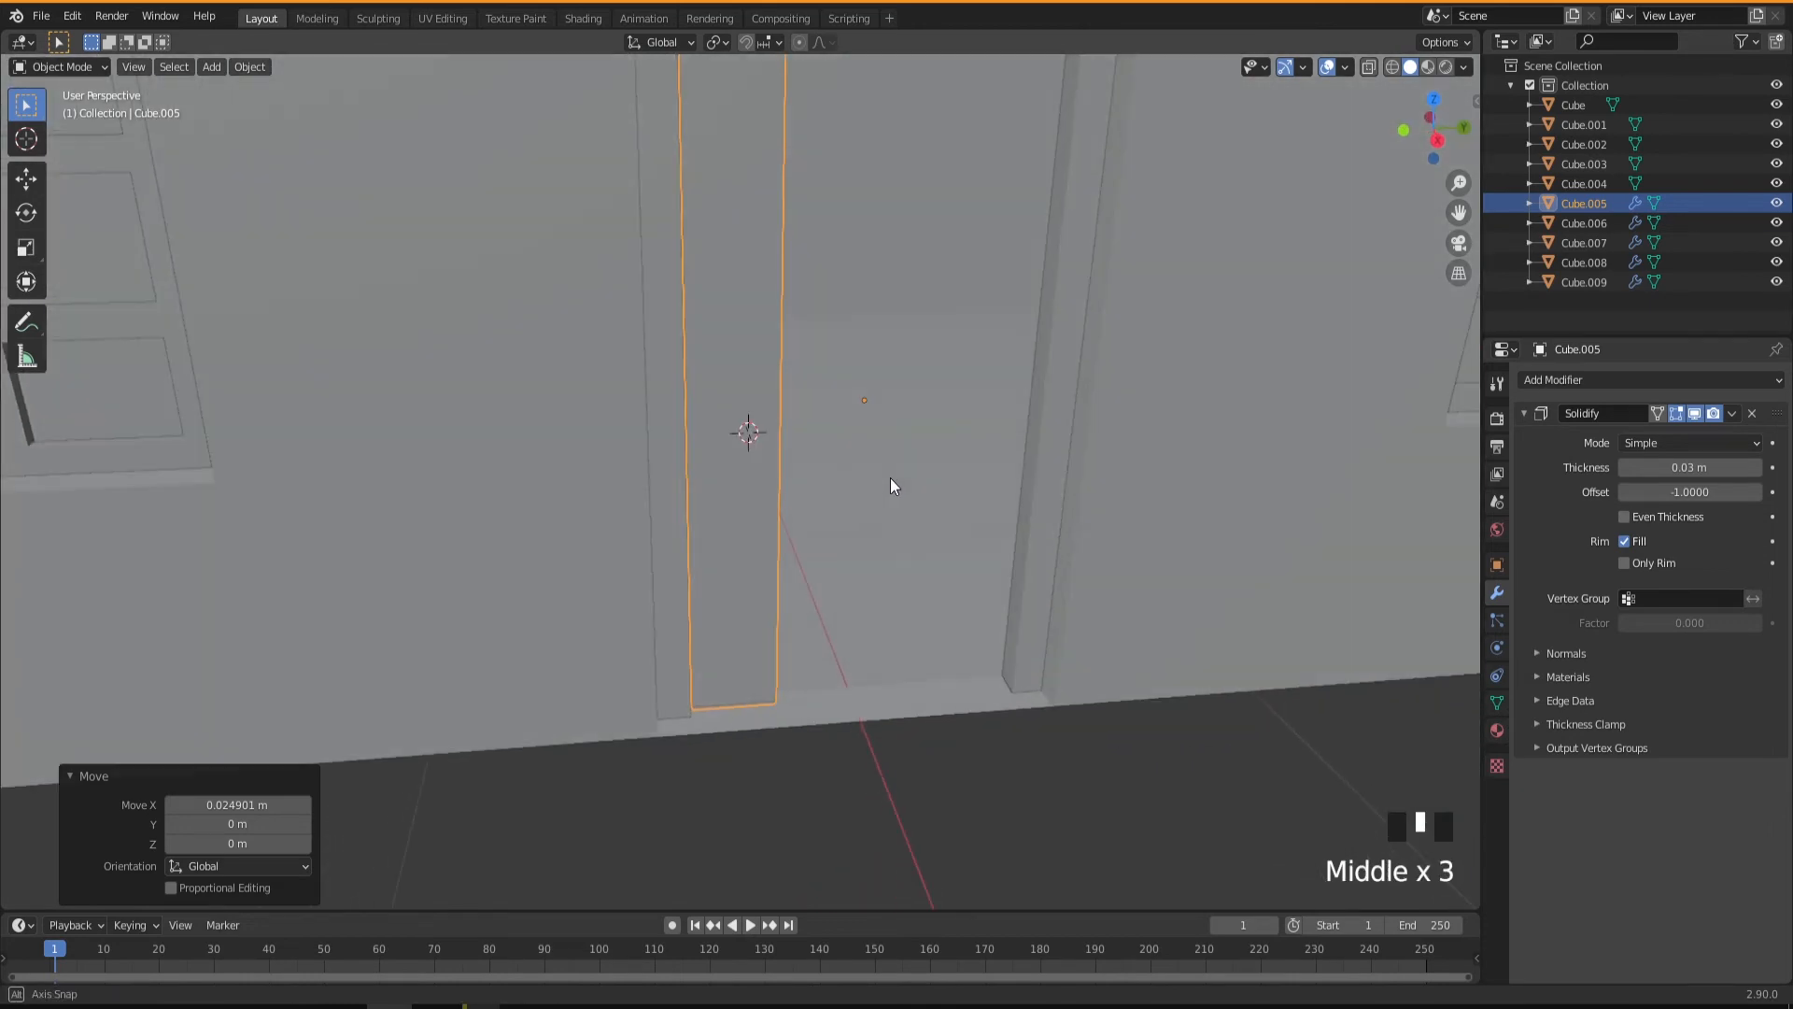
mouse_move(748, 406)
middle_mouse_down()
mouse_move(760, 383)
mouse_move(732, 380)
middle_mouse_up()
right_click(732, 380)
mouse_move(732, 380)
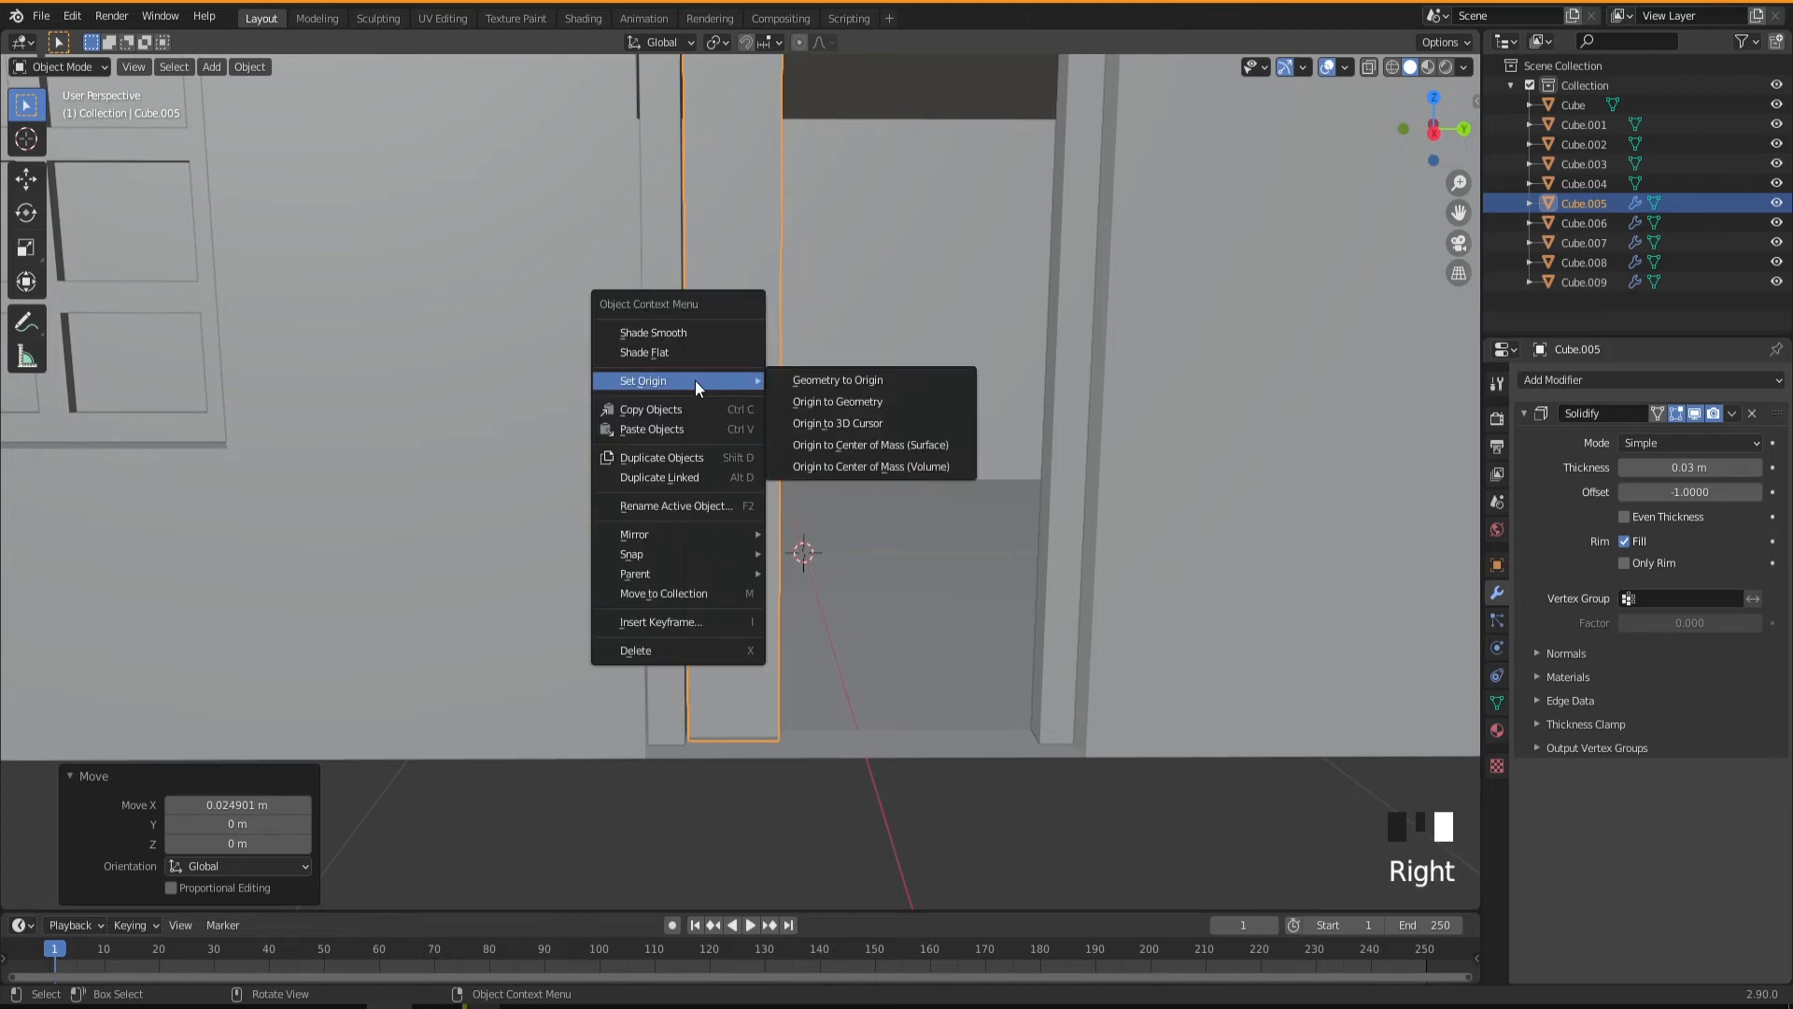
left_click(805, 402)
Duplicate the plank and place the copy about 0.212 m along Y, directly beside the original.
middle_click_drag(762, 460, 744, 567)
scroll(757, 598, "down", 3)
middle_click_drag(788, 444, 779, 510)
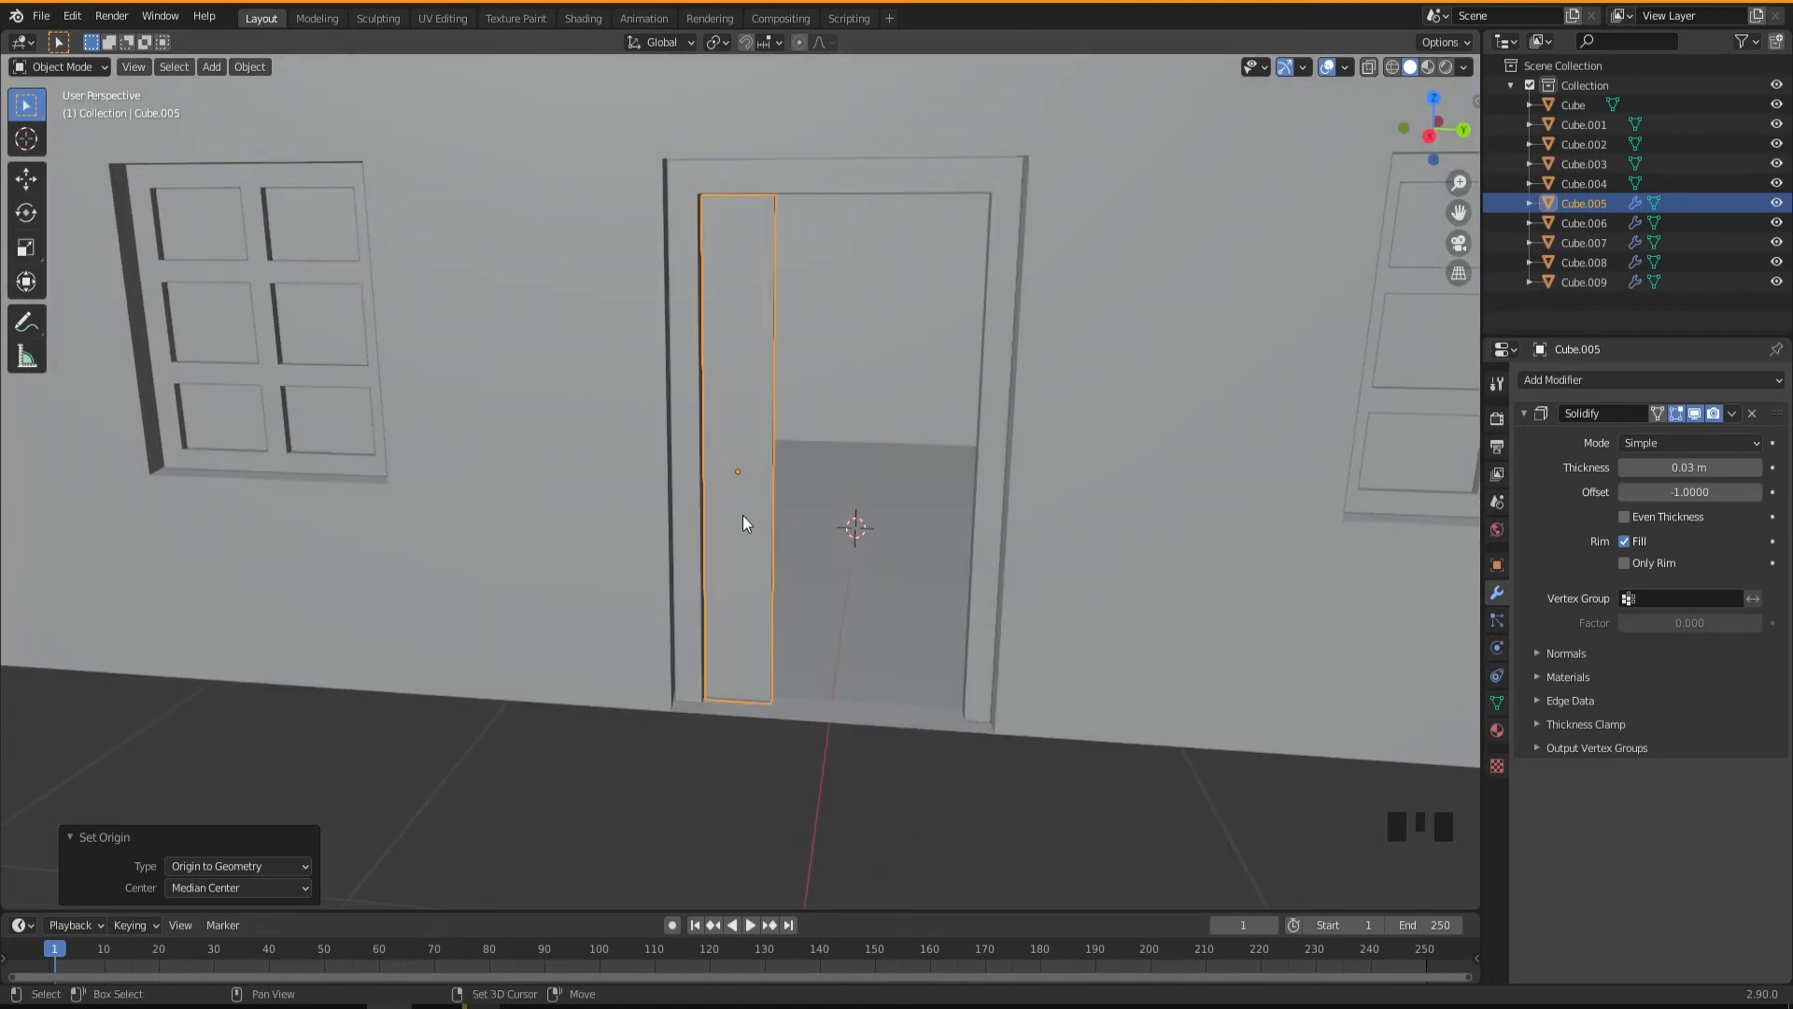
key("shift+d")
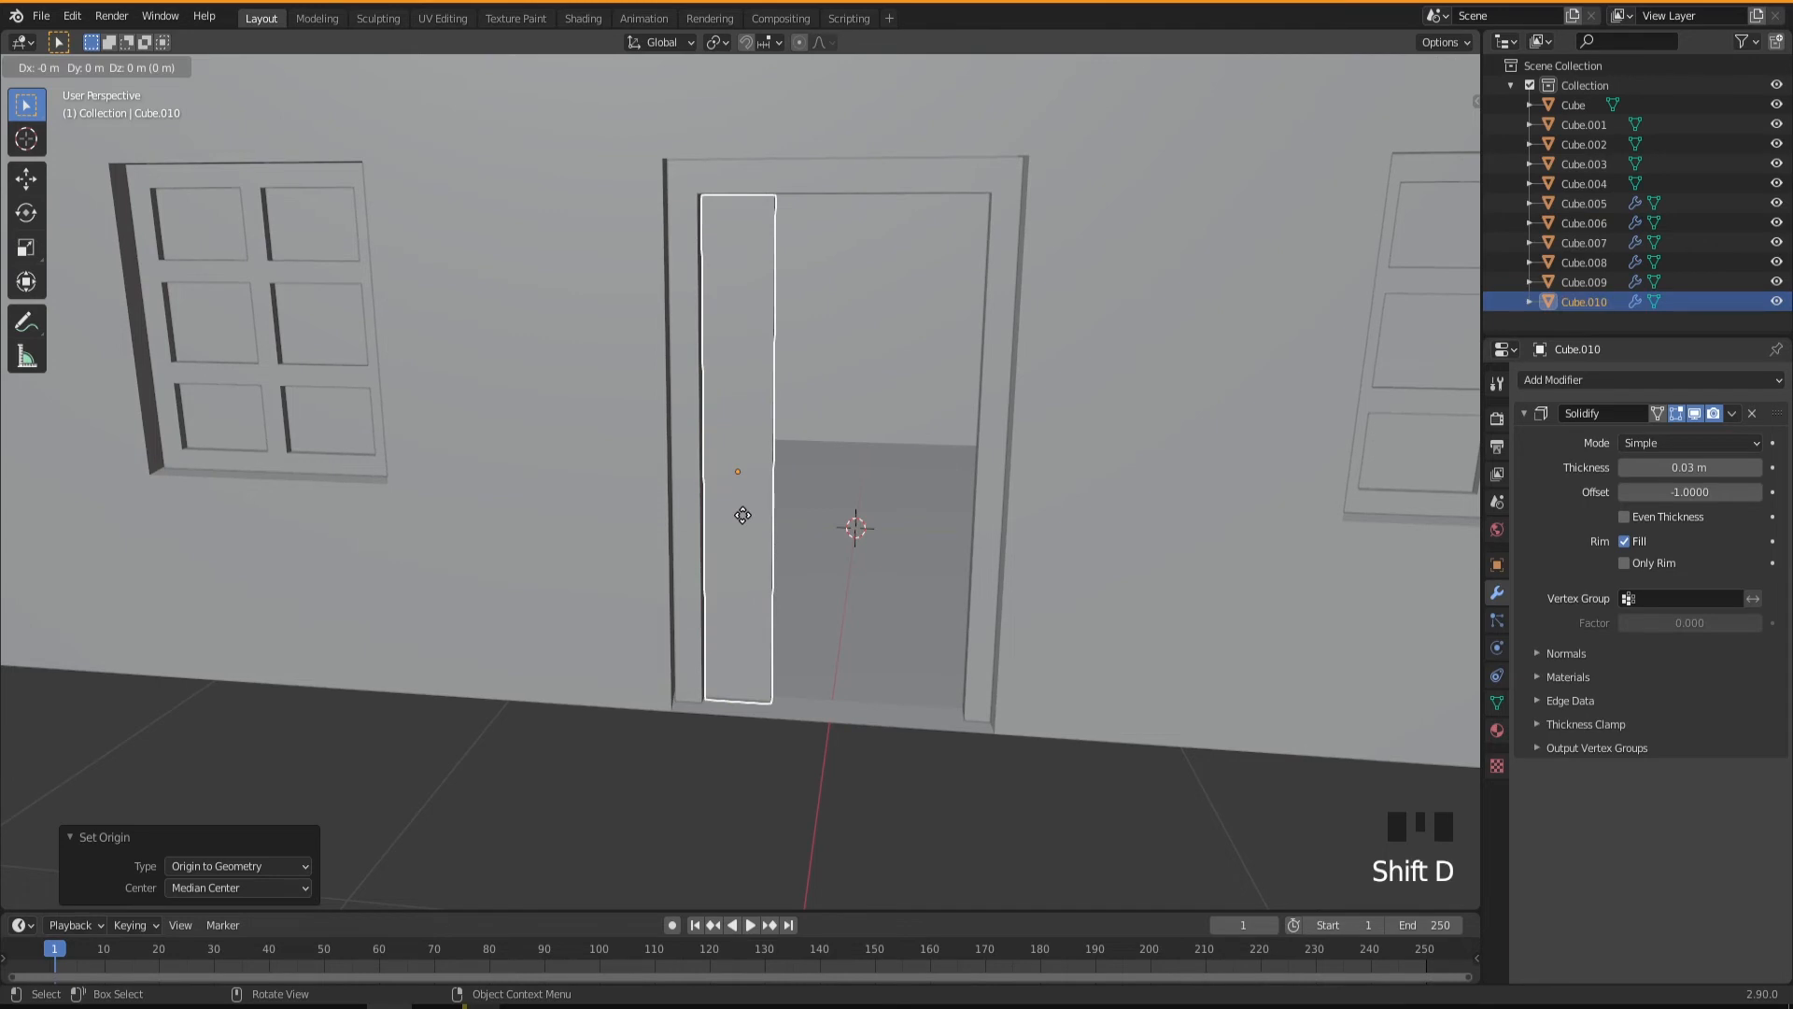
key("y")
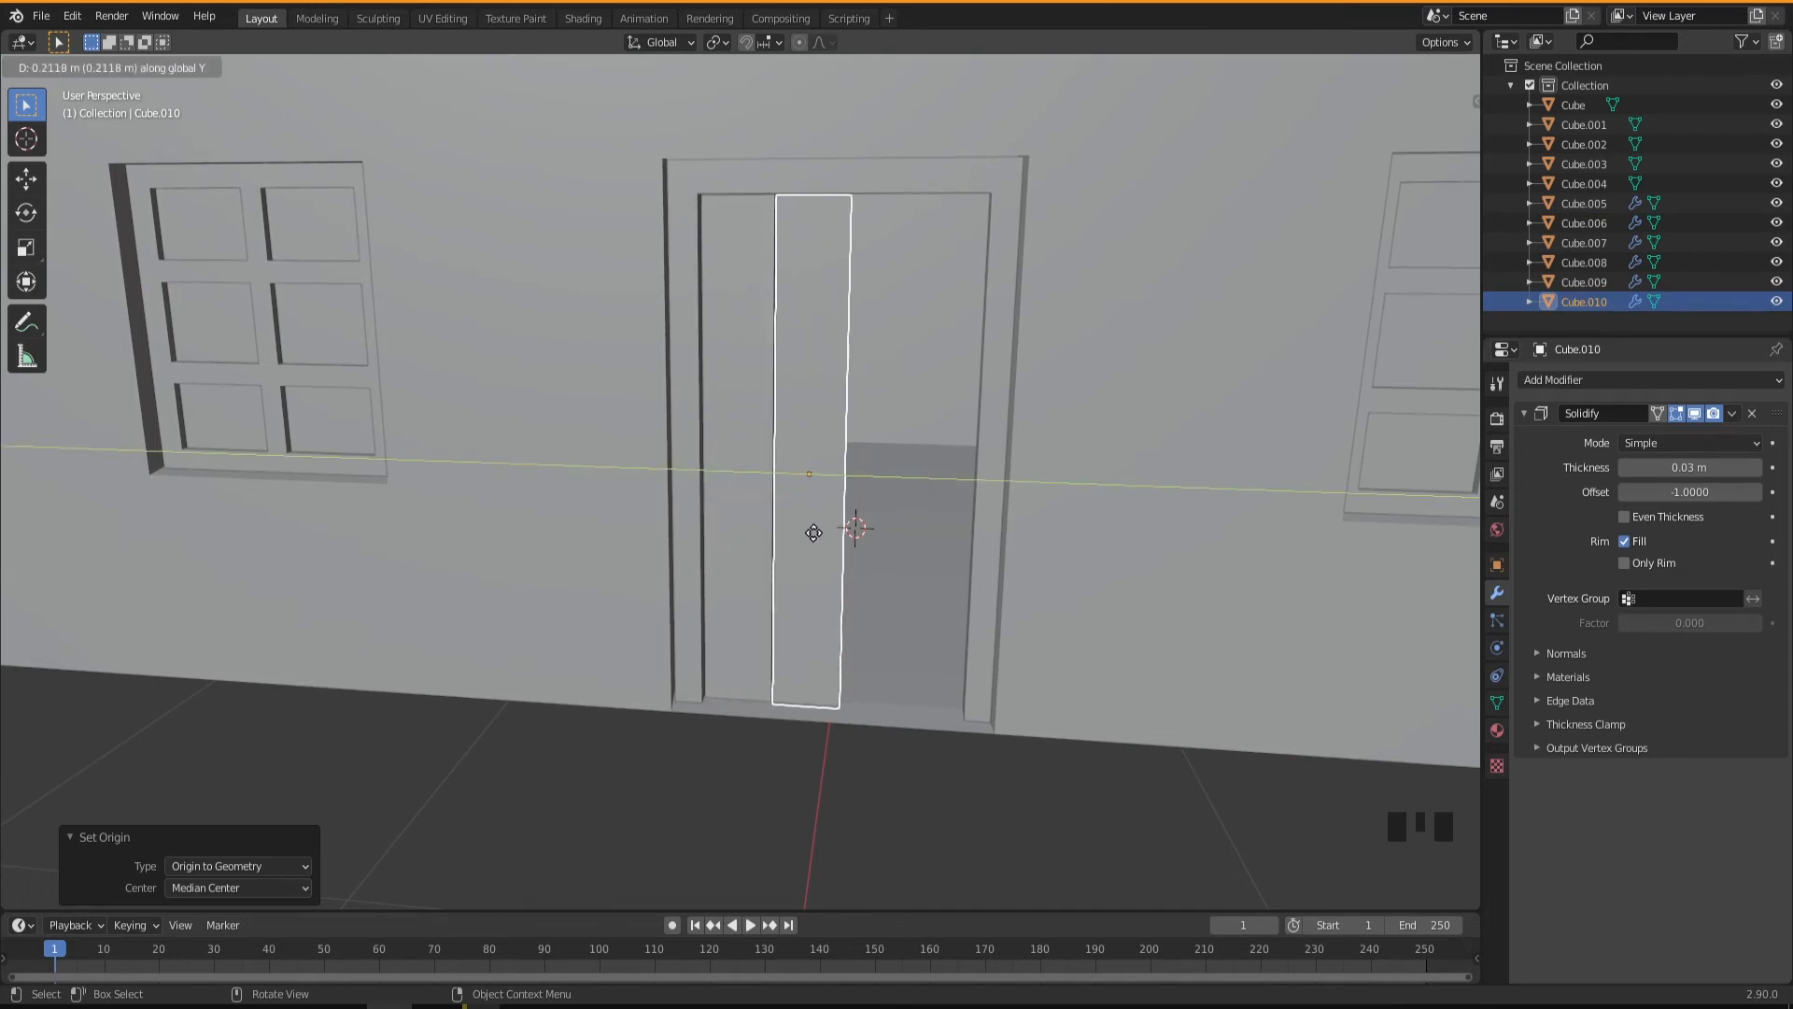
left_click(814, 533)
middle_click_drag(773, 562, 787, 573)
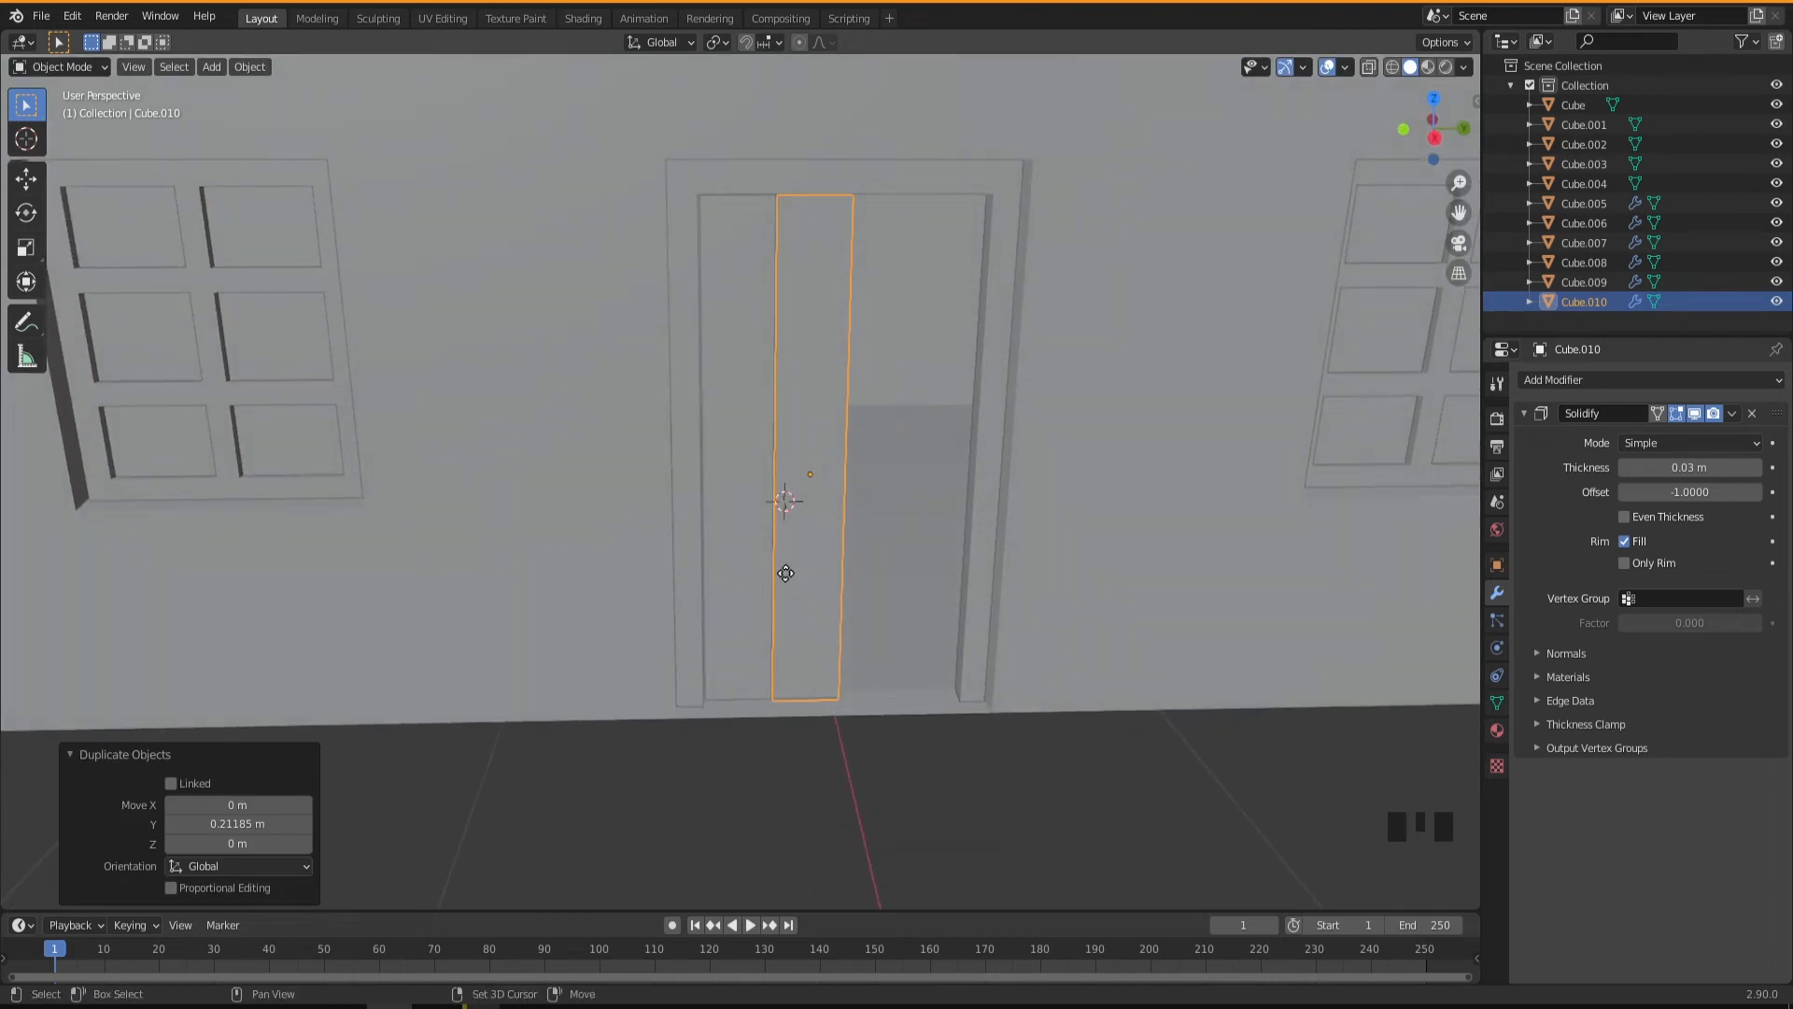
Duplicate the newest plank twice more along Y, by about 0.22 m and 0.213 m, to fill the doorway.
key("shift+d")
key("y")
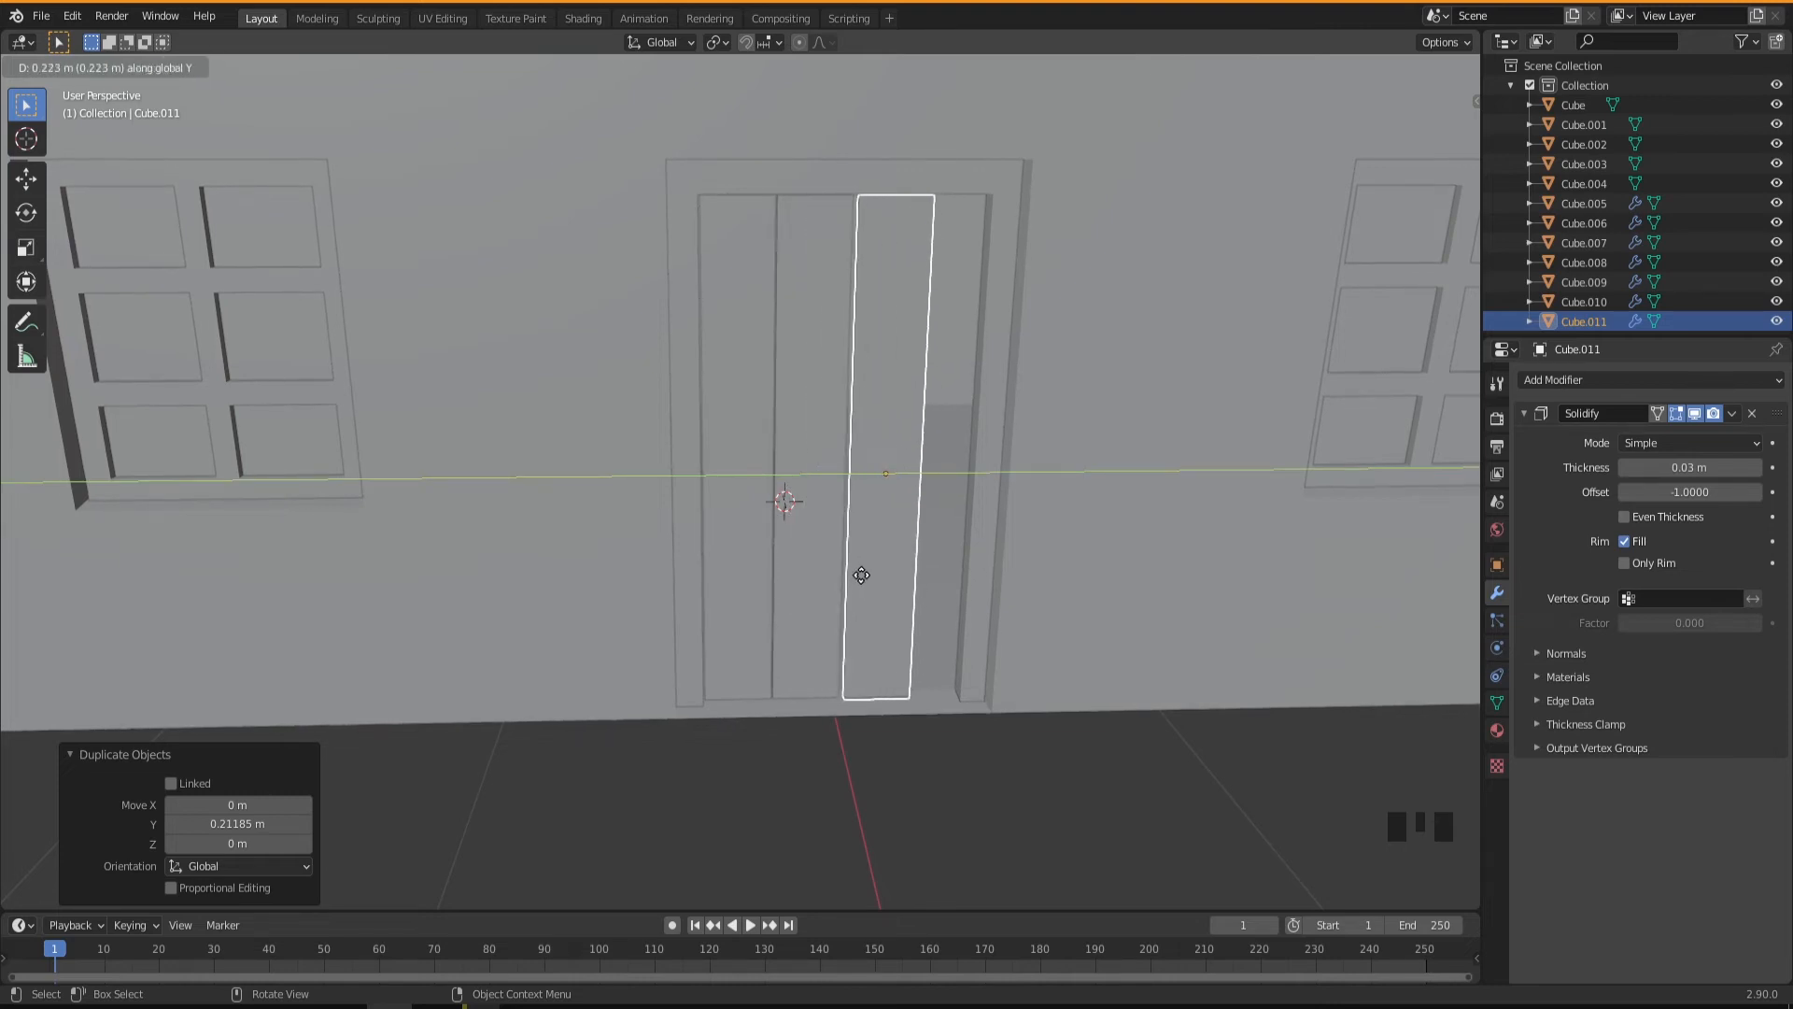
left_click(860, 577)
middle_click_drag(860, 577, 860, 591)
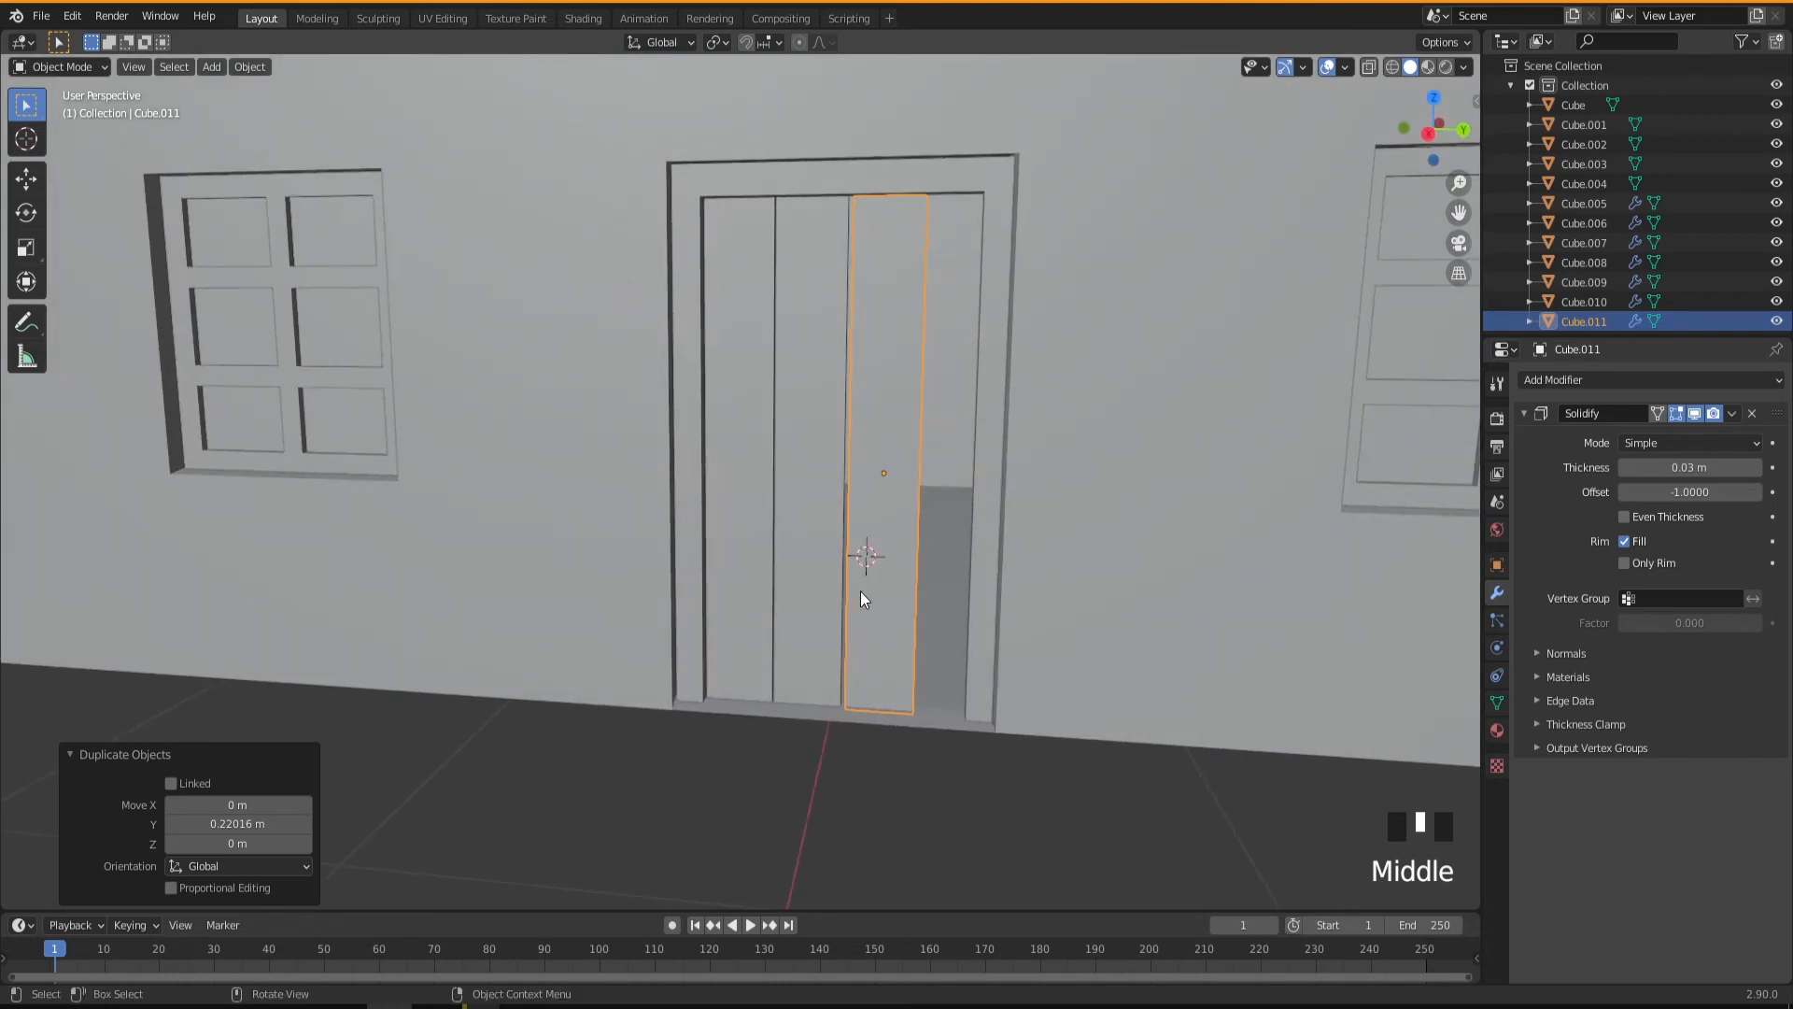
key("shift+d")
key("y")
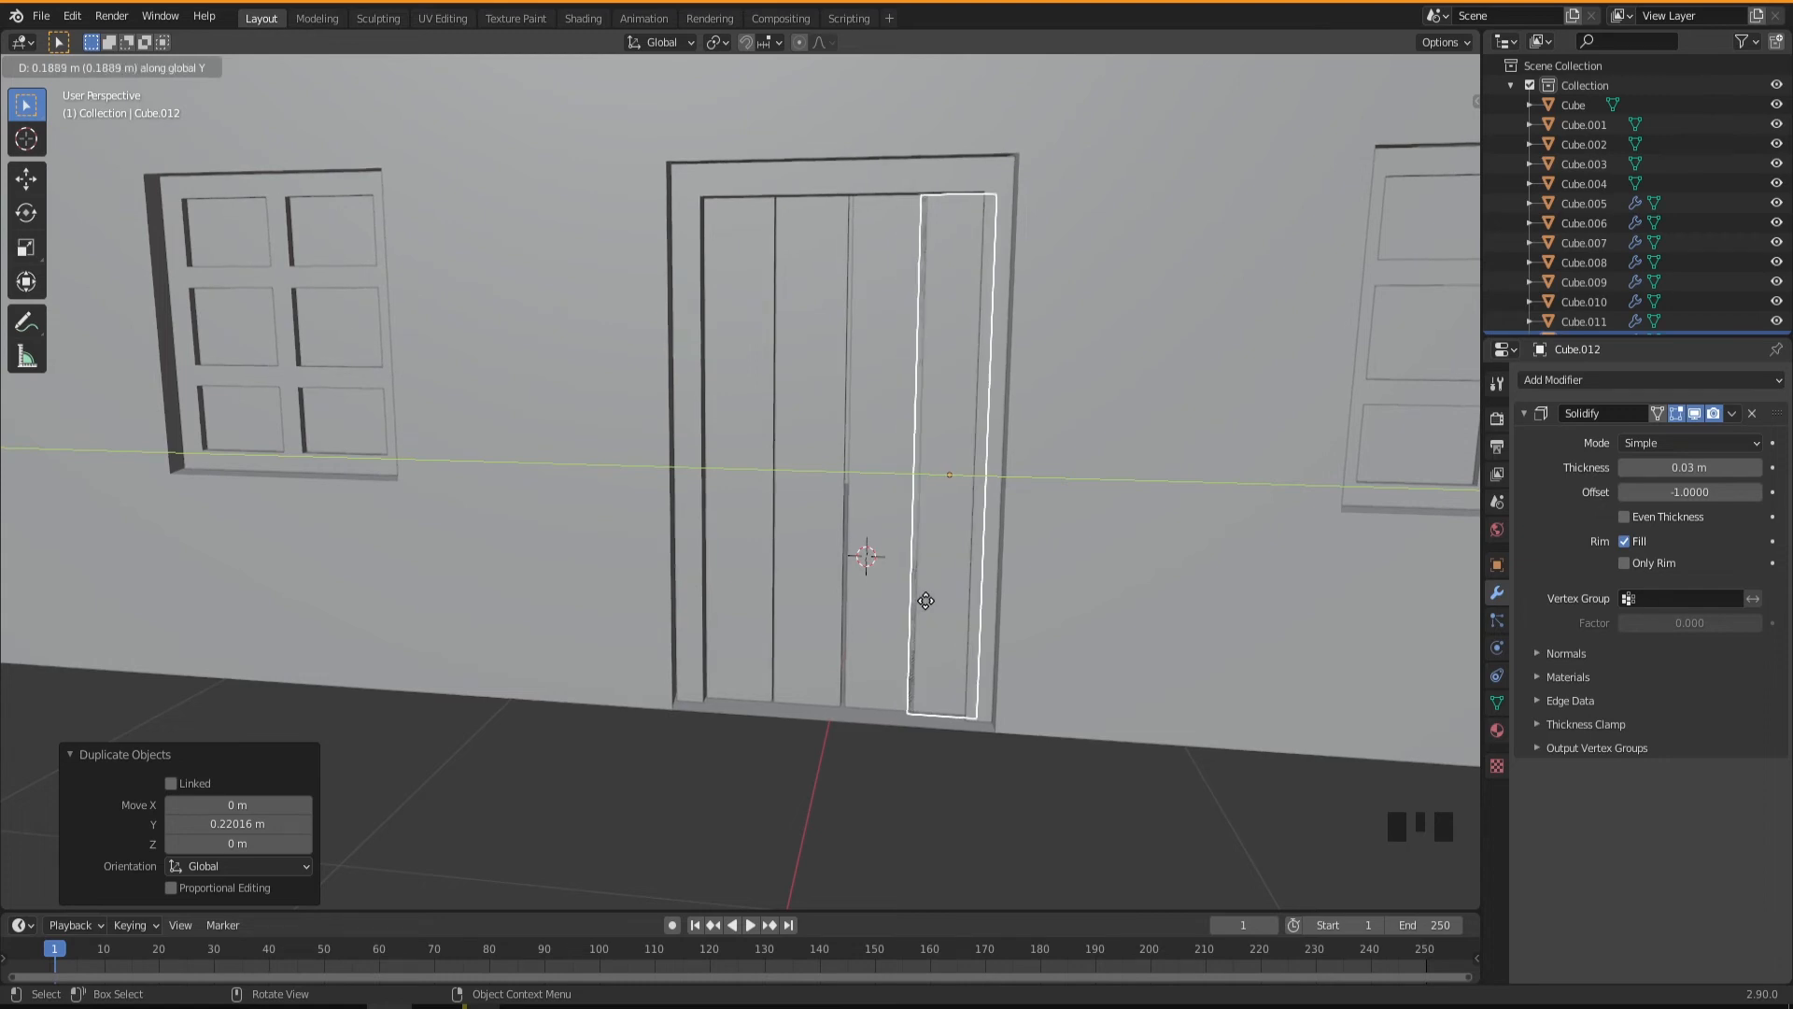
left_click(934, 604)
mouse_move(874, 623)
middle_mouse_down()
mouse_move(927, 631)
mouse_move(895, 622)
middle_mouse_up()
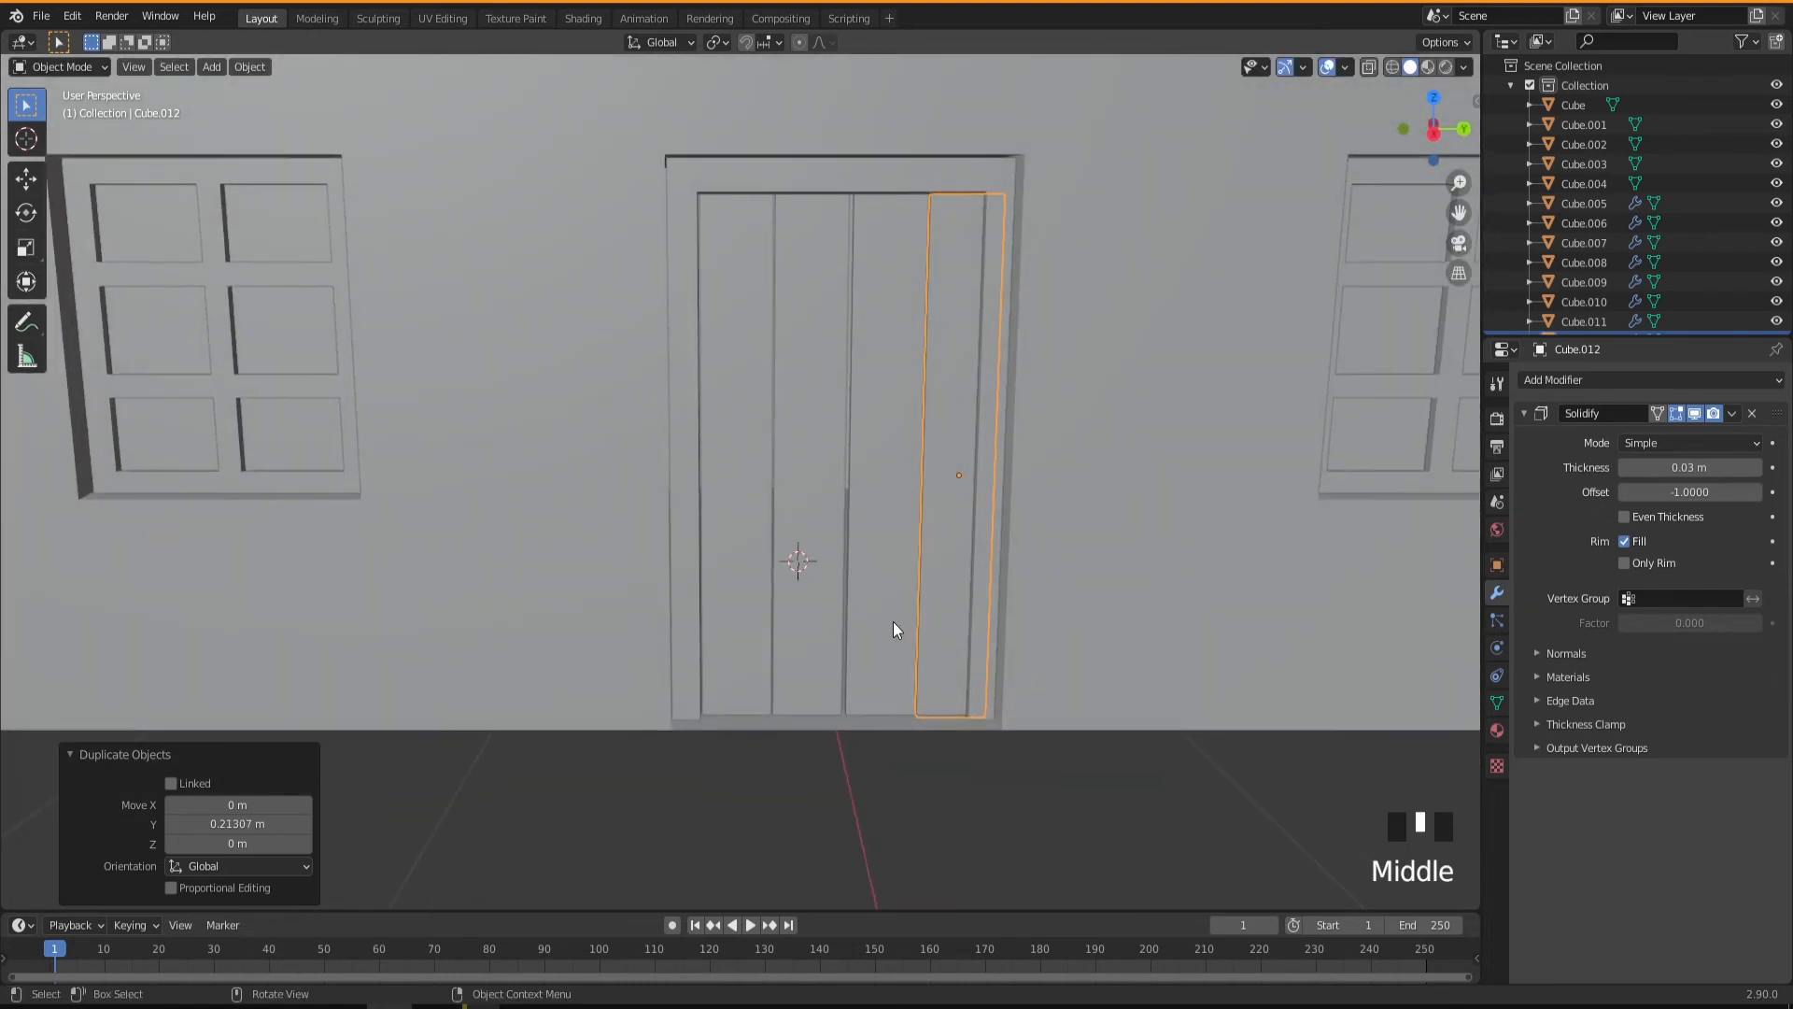
Select all four door planks and scale them to about 0.941 along Y.
left_click(870, 538, "shift")
left_click(800, 515, "shift")
left_click(735, 501, "shift")
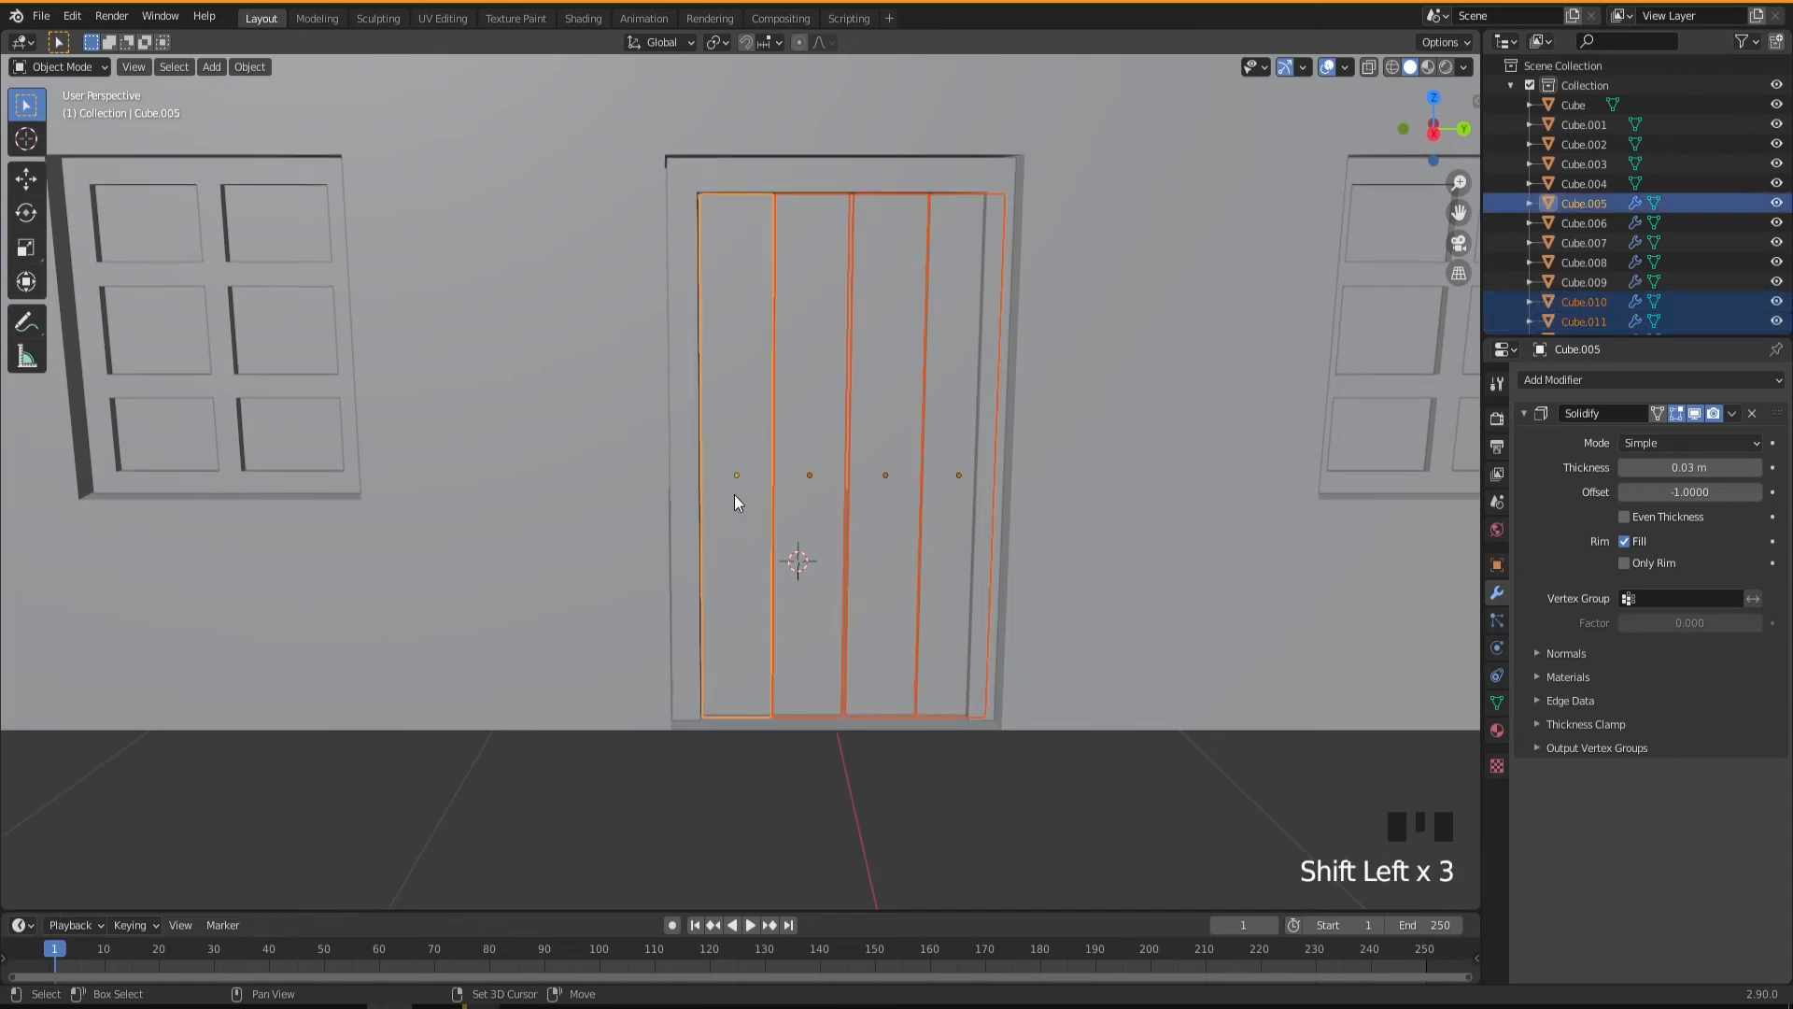
middle_click_drag(881, 528, 918, 534)
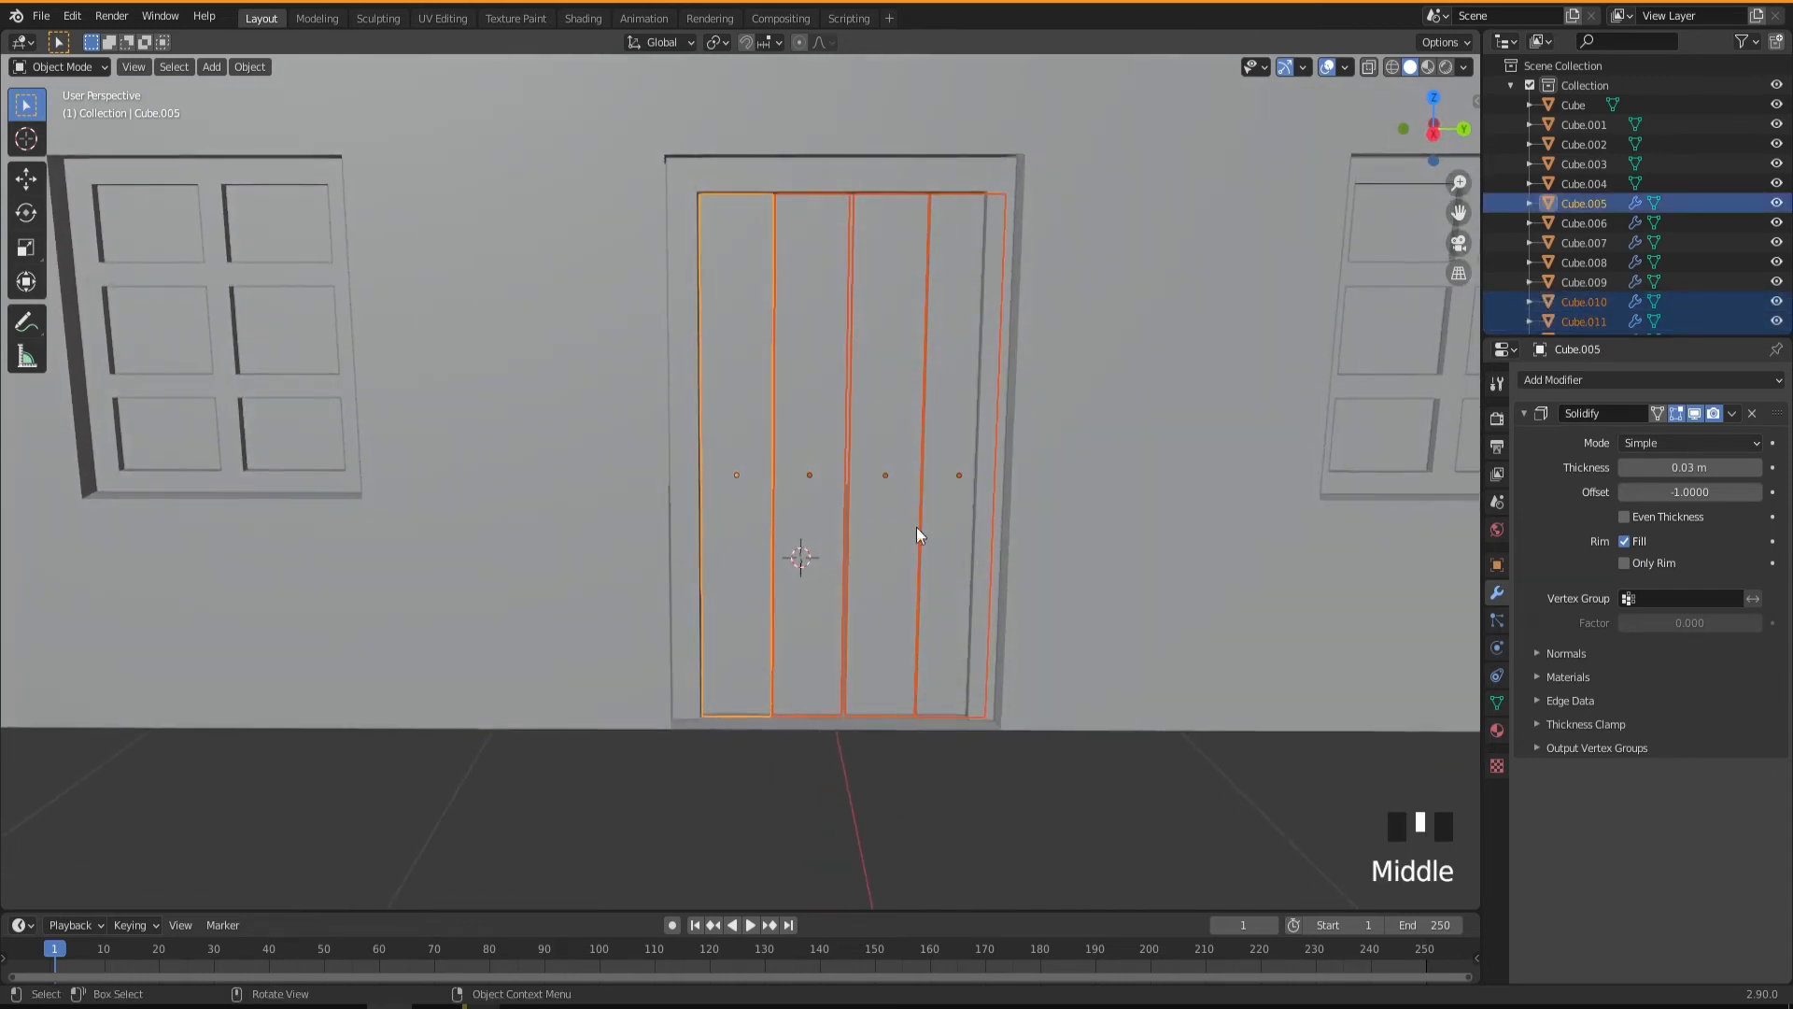
scroll(916, 533, "up", 1)
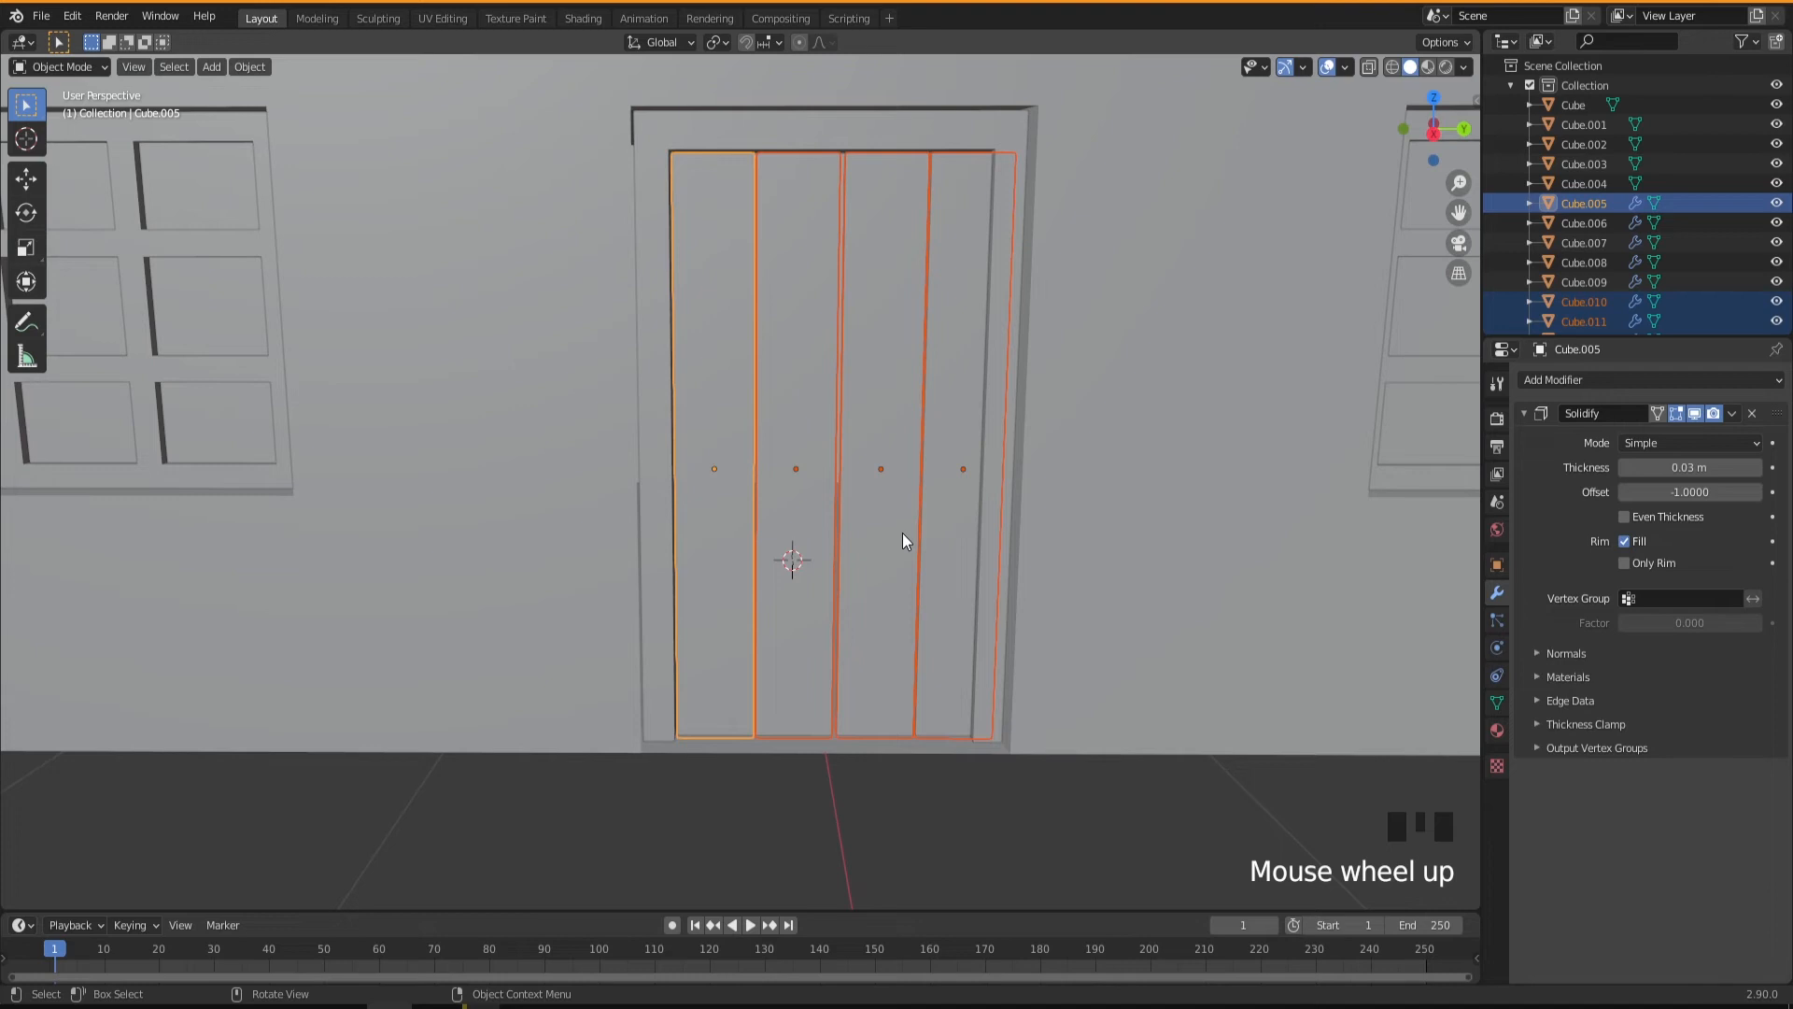
key("s")
key("y")
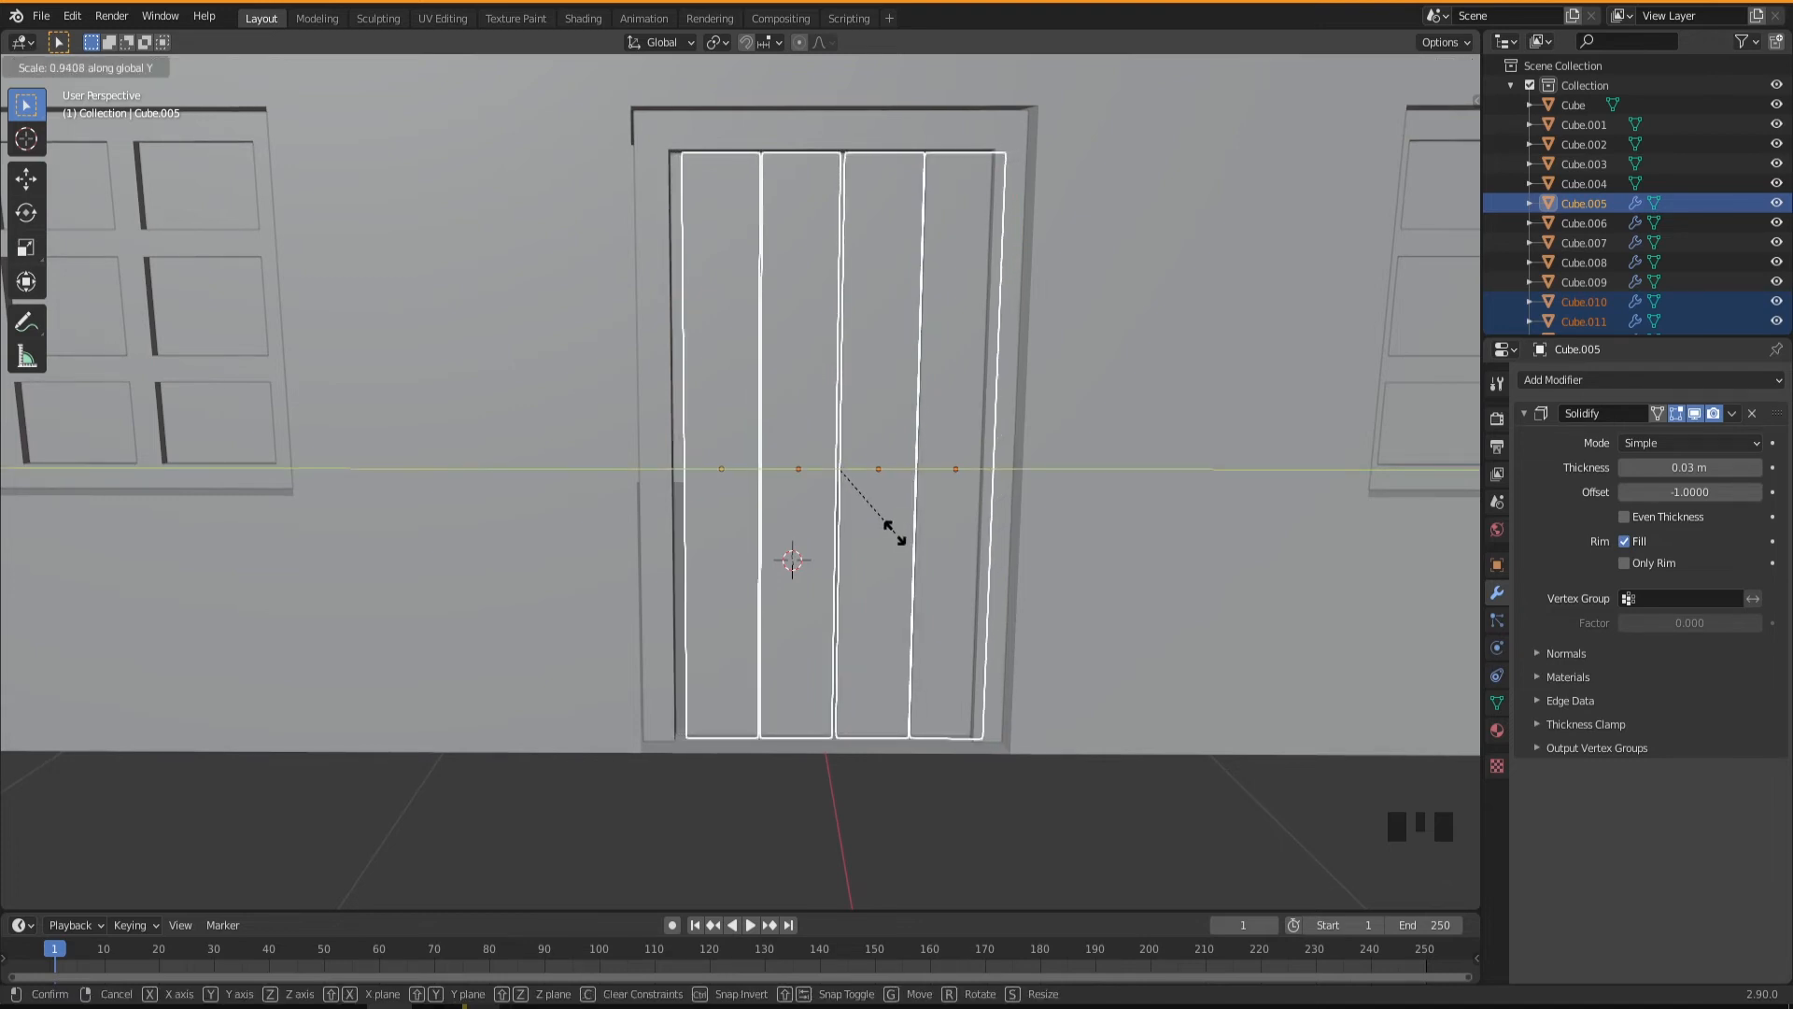
left_click(894, 531)
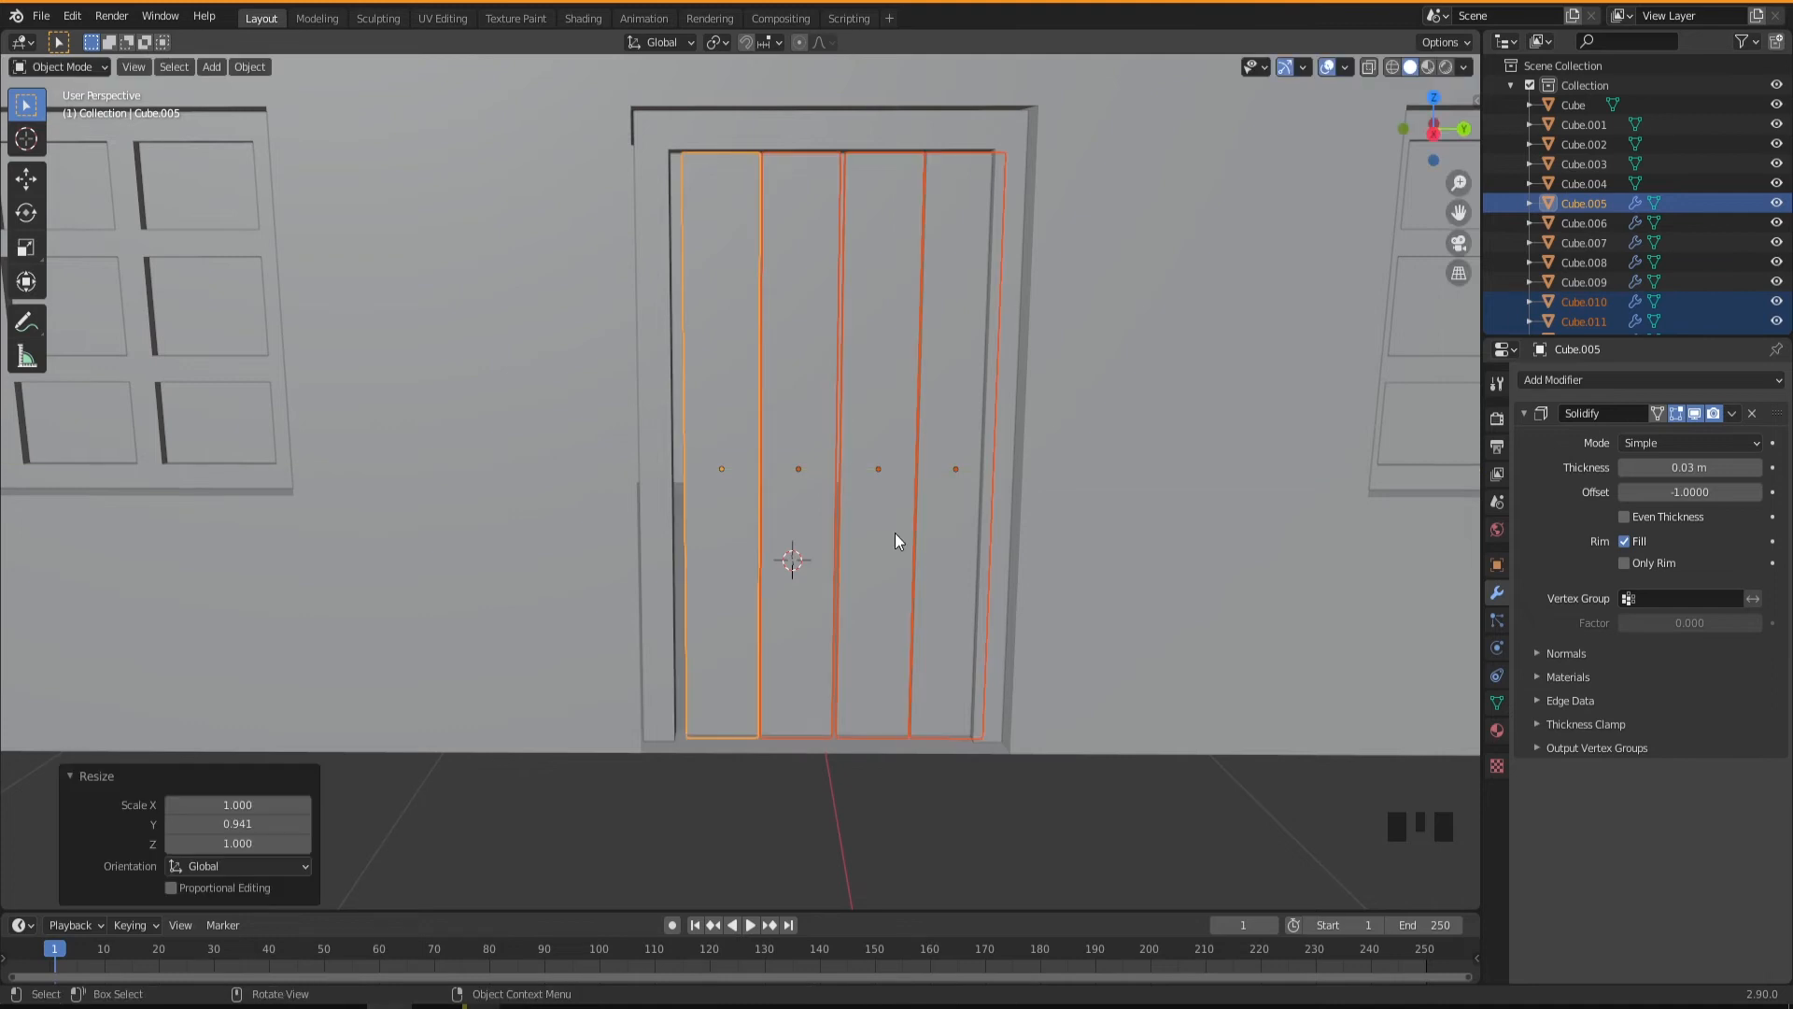
Move the four planks about -0.022 m along Y to fit between the frame's sides.
key("g")
key("y")
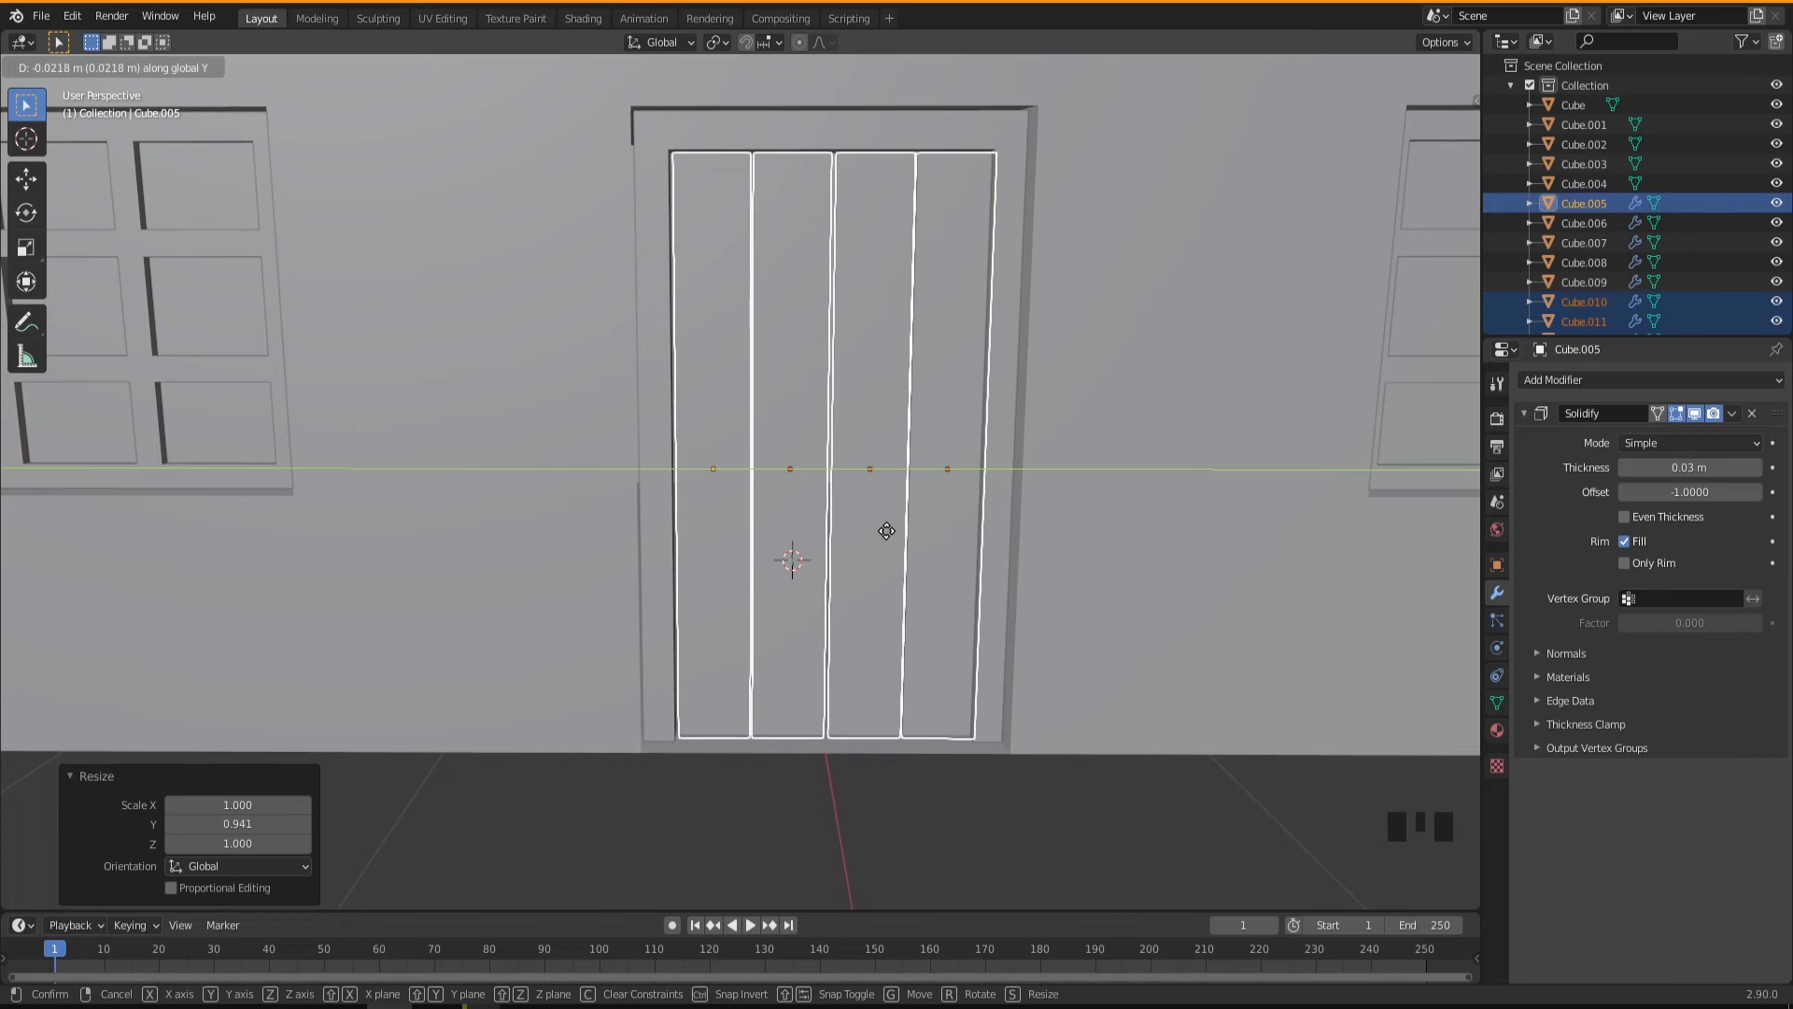
left_click(886, 539)
Select only the plank at the negative-Y end and dissolve the vertices halfway up its side edges.
middle_click_drag(884, 539, 853, 641)
left_click(720, 372)
left_click(644, 404)
middle_click_drag(779, 541, 831, 654, "shift")
key("Tab")
left_click_drag(719, 565, 843, 656)
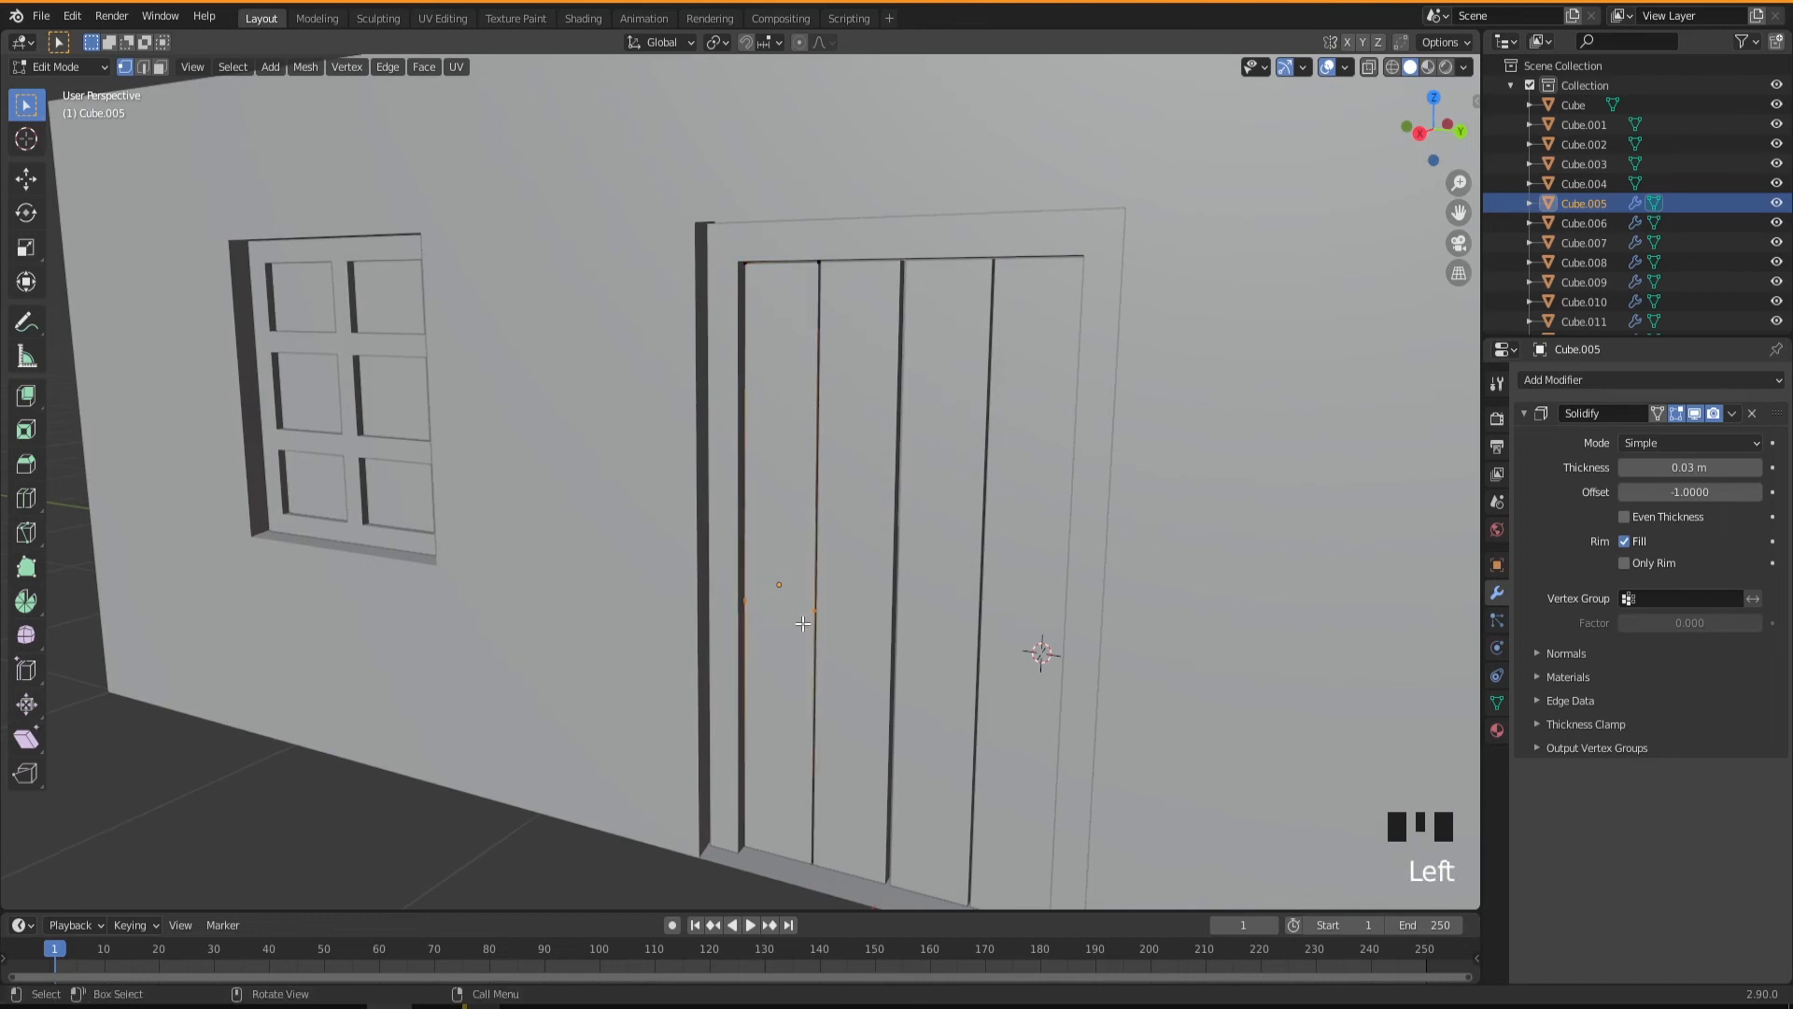
right_click(810, 612)
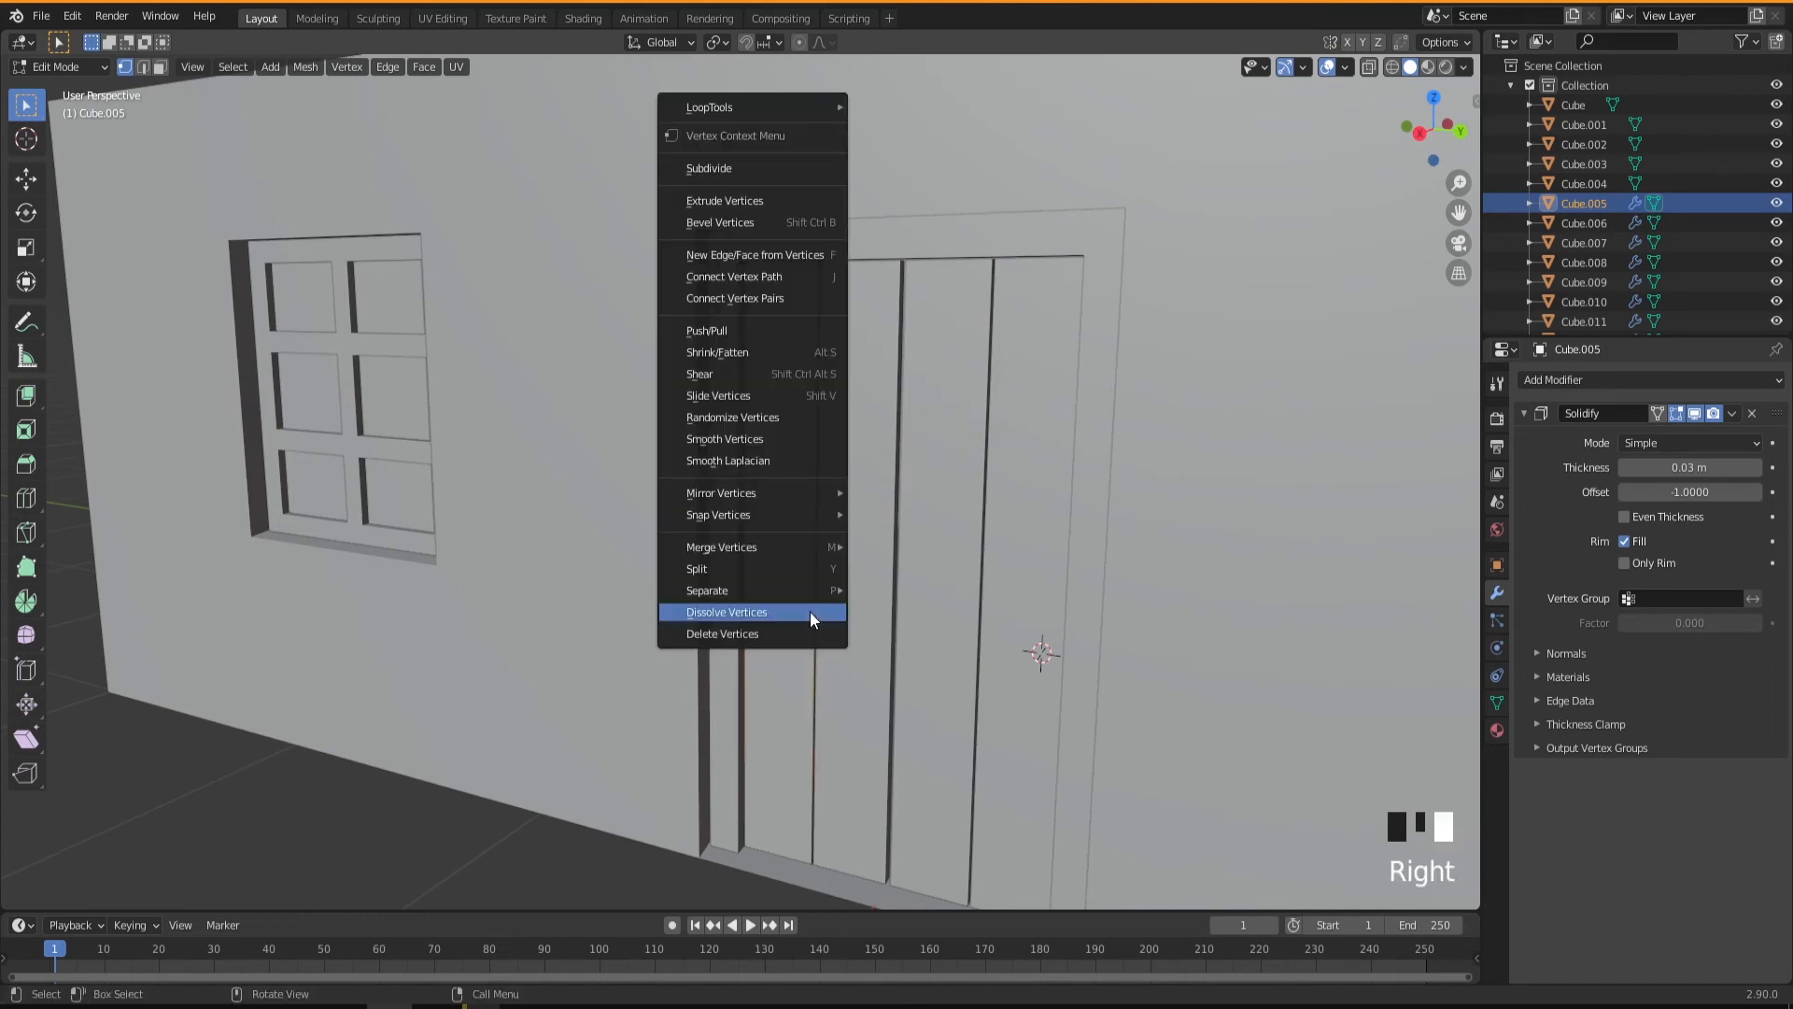
left_click(754, 609)
Add four evenly spaced horizontal loop cuts across the plank at the negative-Y end, without sliding them.
mouse_move(821, 652)
middle_mouse_down()
mouse_move(848, 655)
mouse_move(837, 675)
middle_mouse_up()
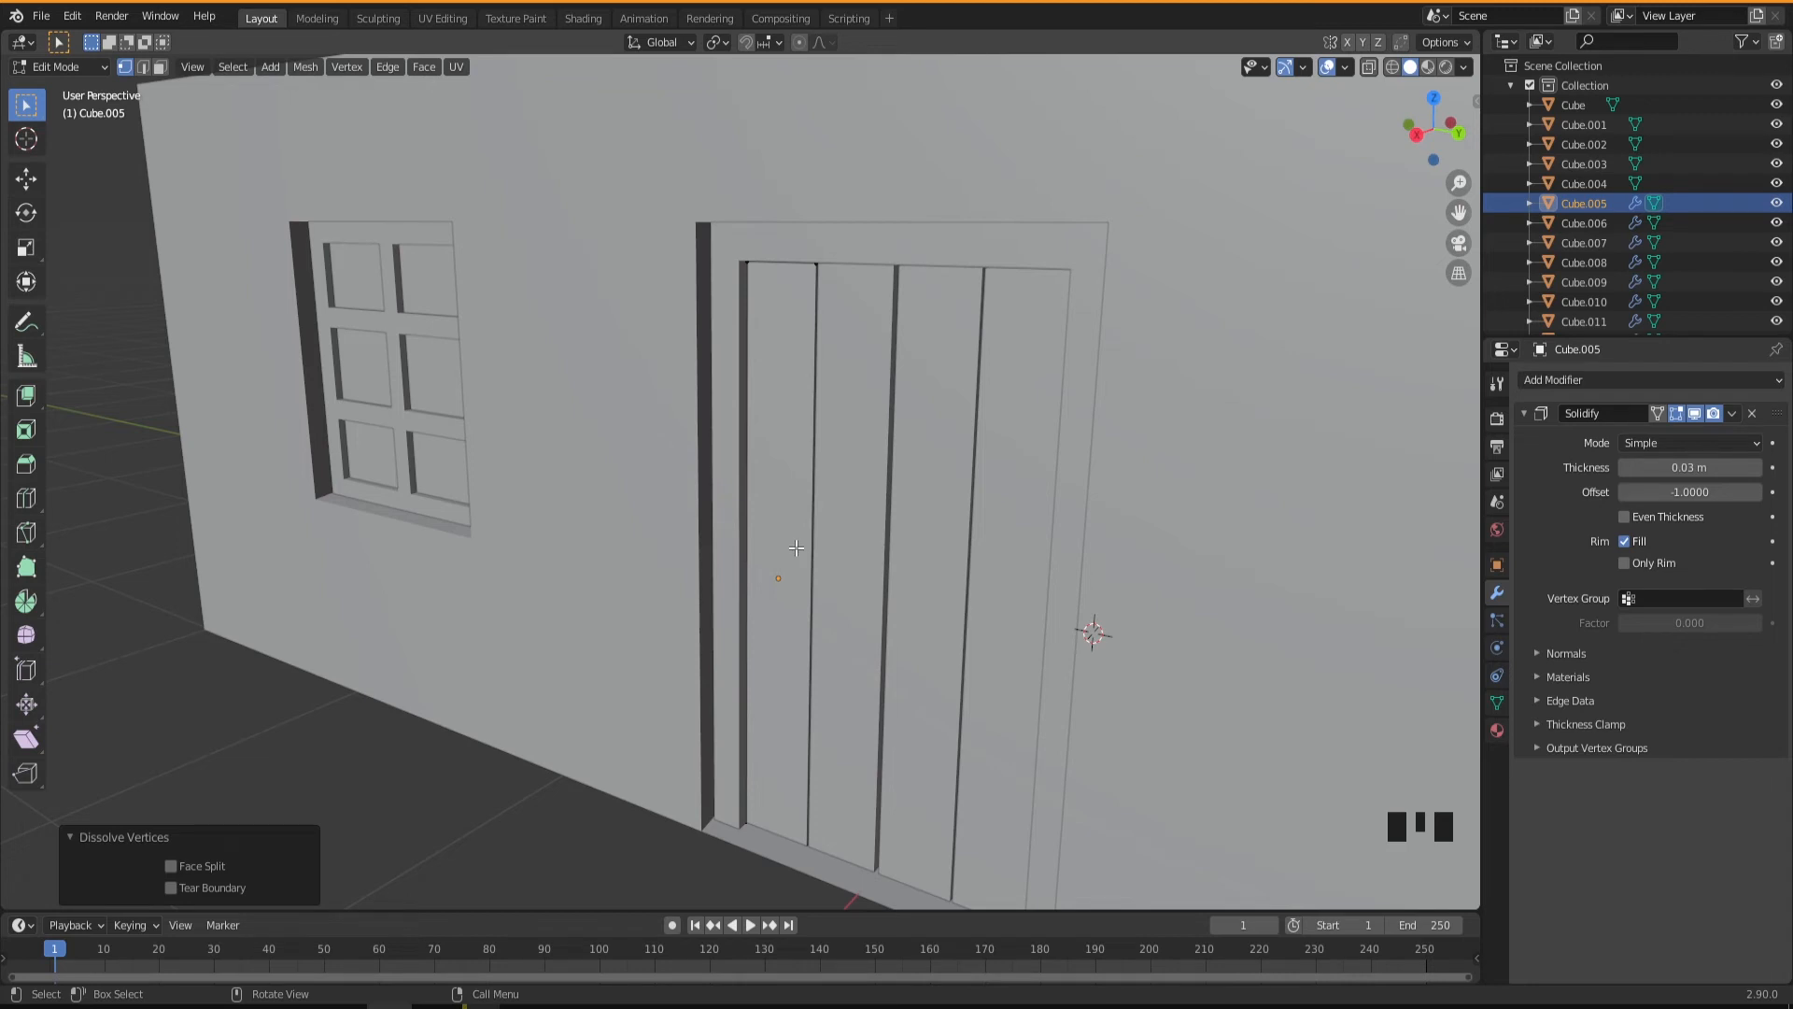
key("ctrl+r")
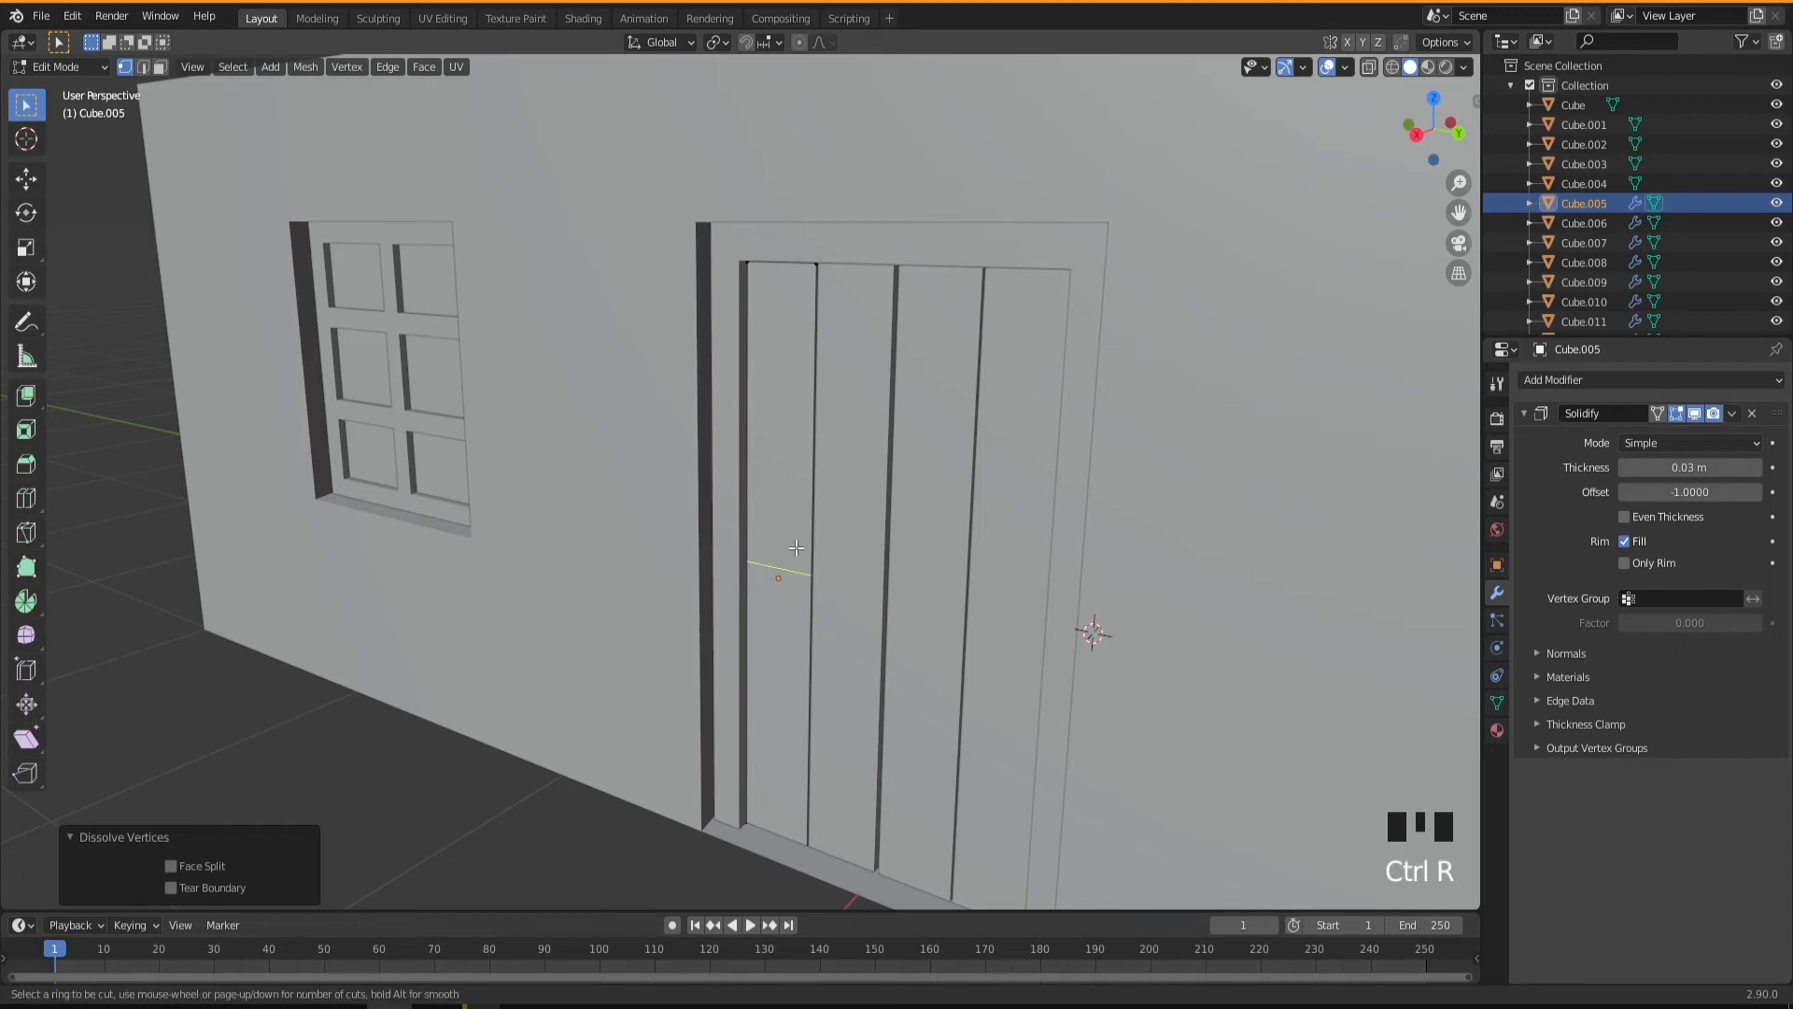
scroll(796, 548, "up", 3)
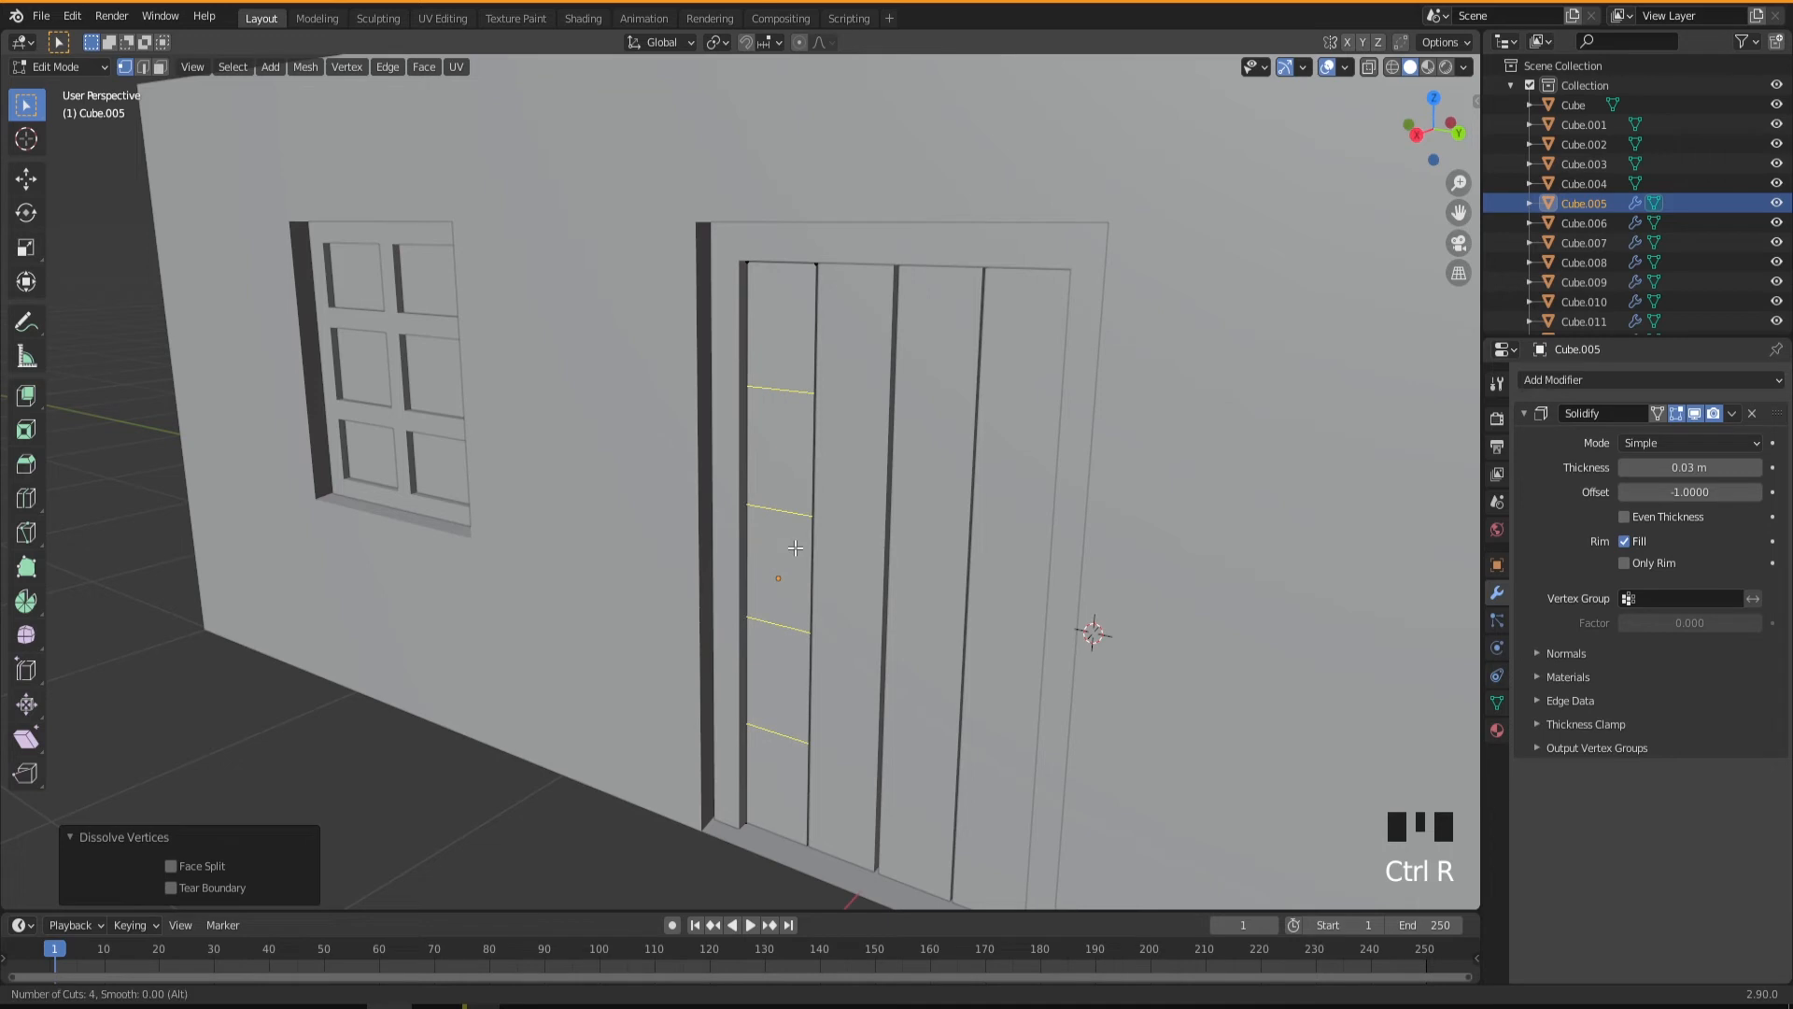
left_click(796, 548)
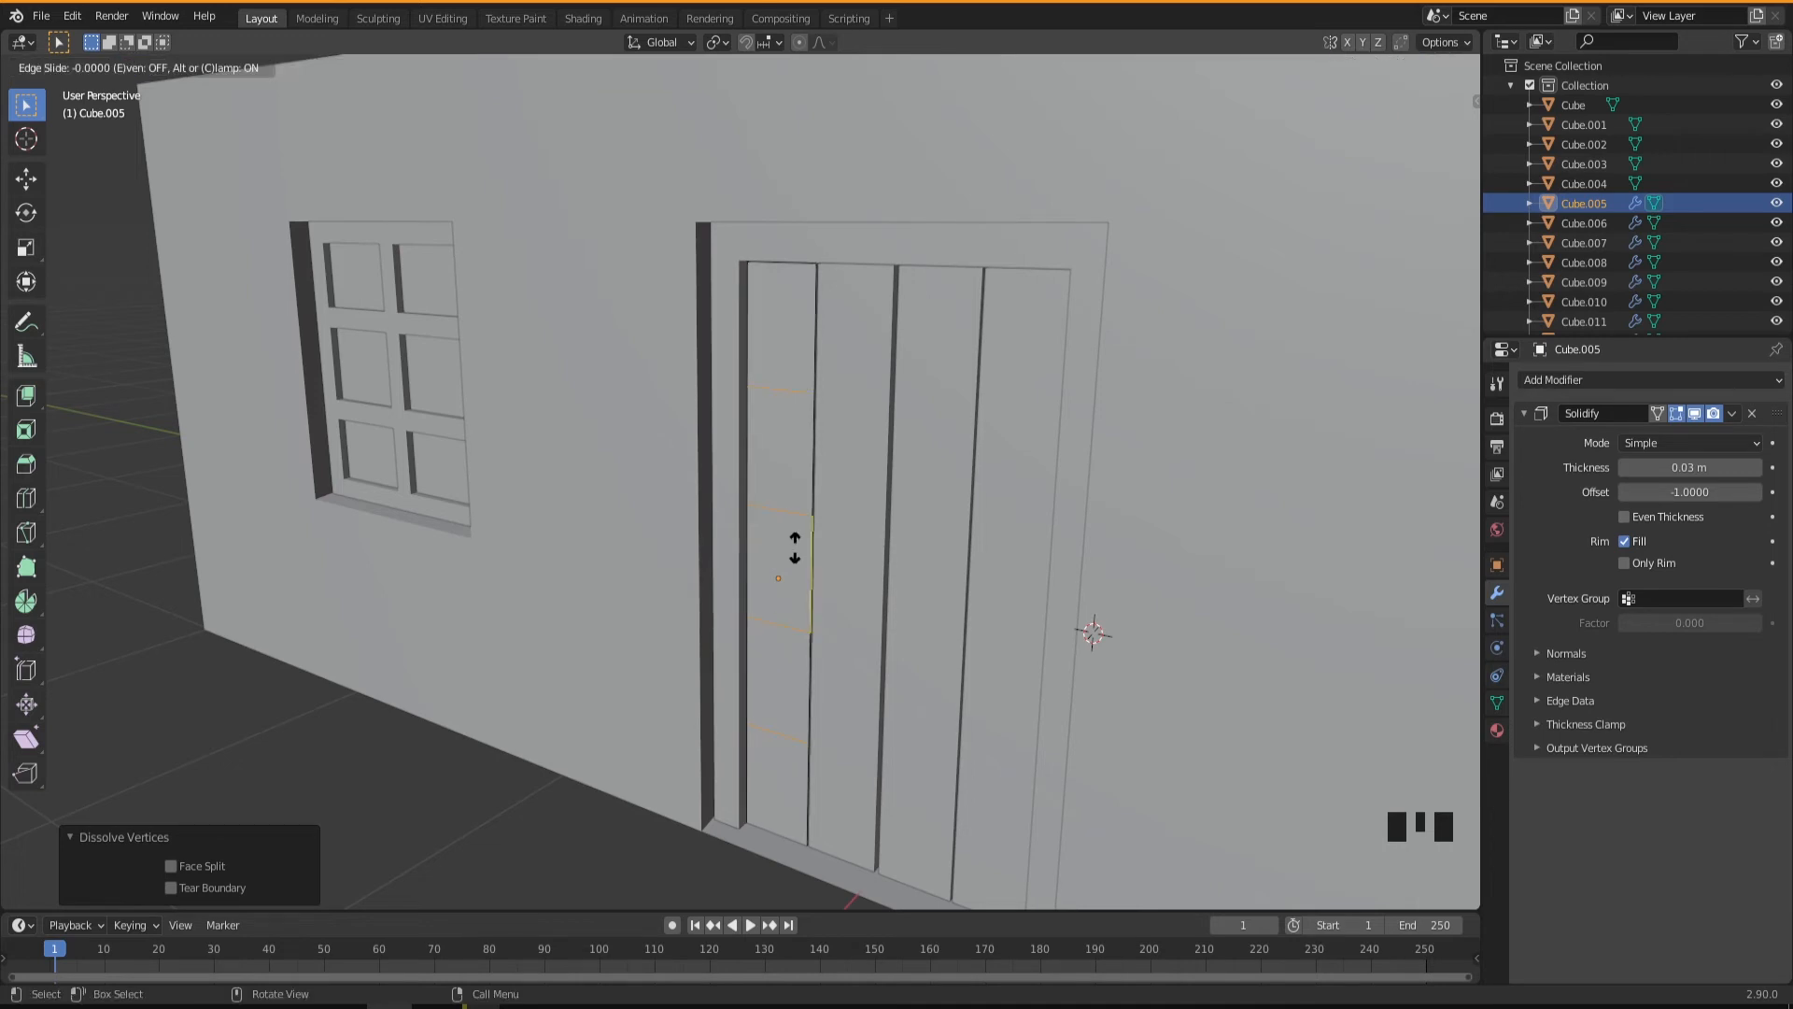
right_click(794, 548)
mouse_move(840, 637)
middle_mouse_down()
mouse_move(944, 569)
mouse_move(860, 613)
middle_mouse_up()
scroll(838, 563, "up", 3)
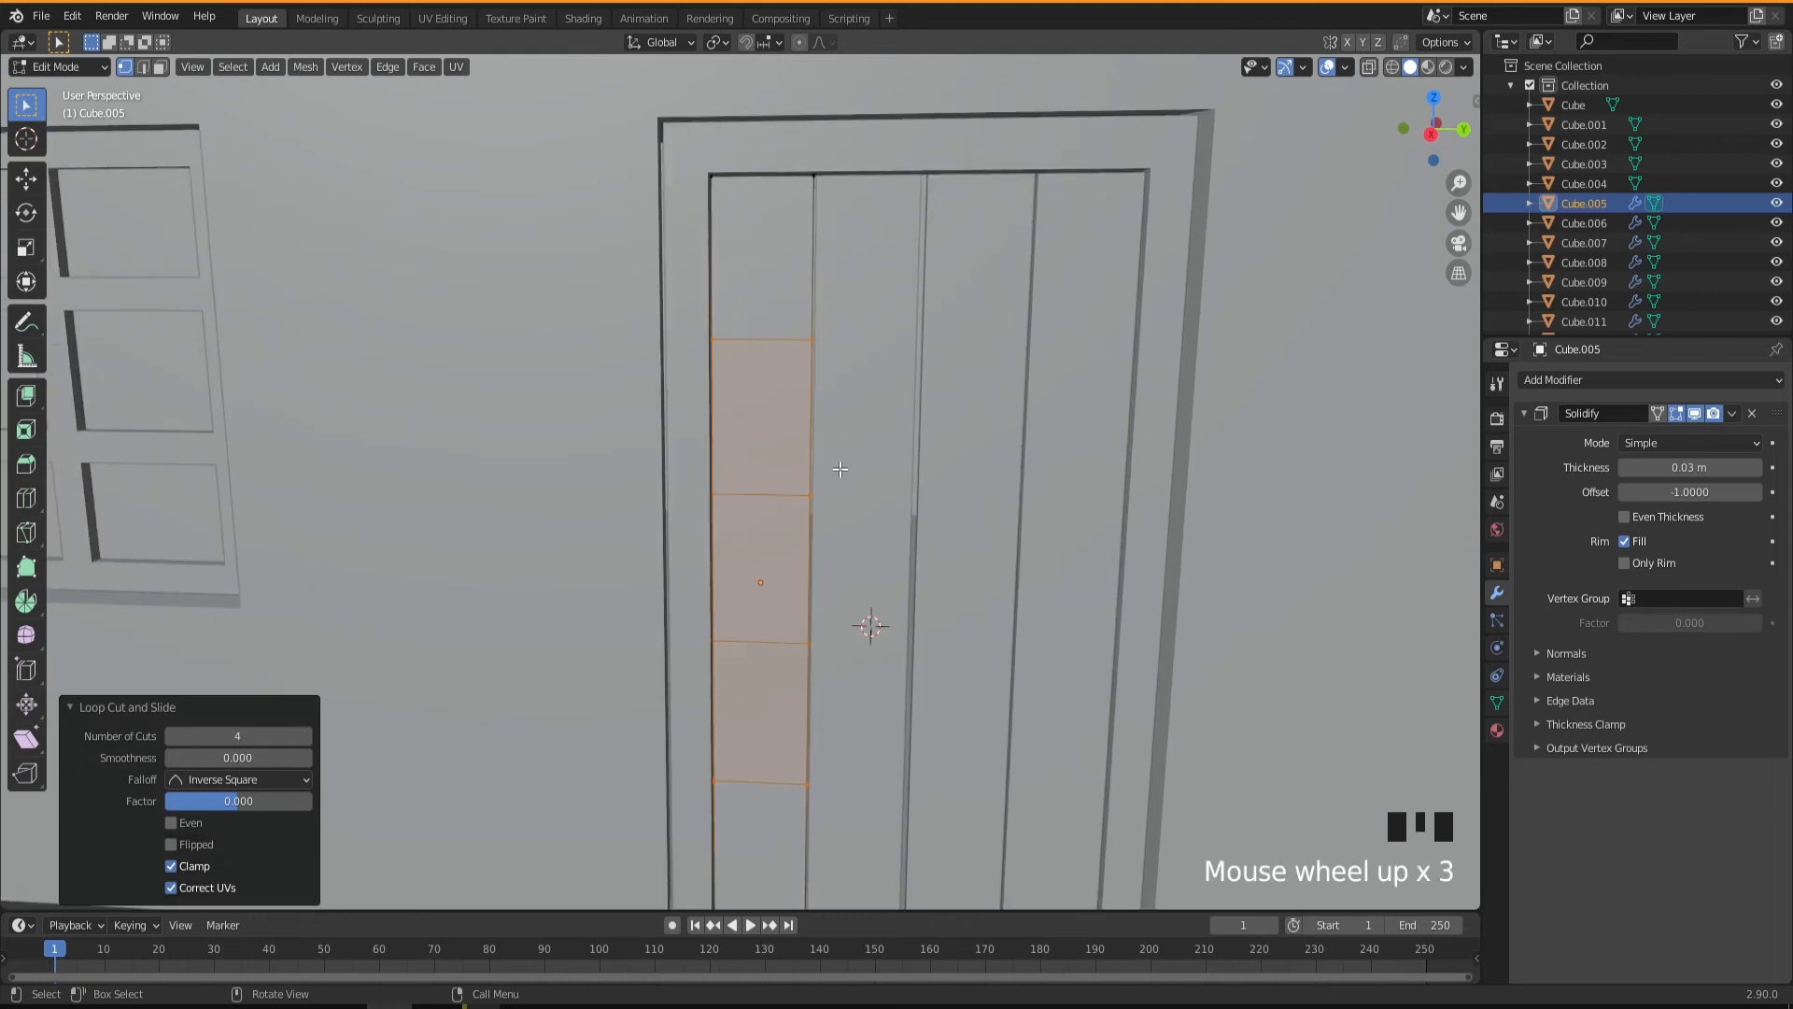
Move the second and fourth cuts' vertices on the first plank's positive-Y edge about -0.007 m and -0.012 m along Y.
left_click(809, 504)
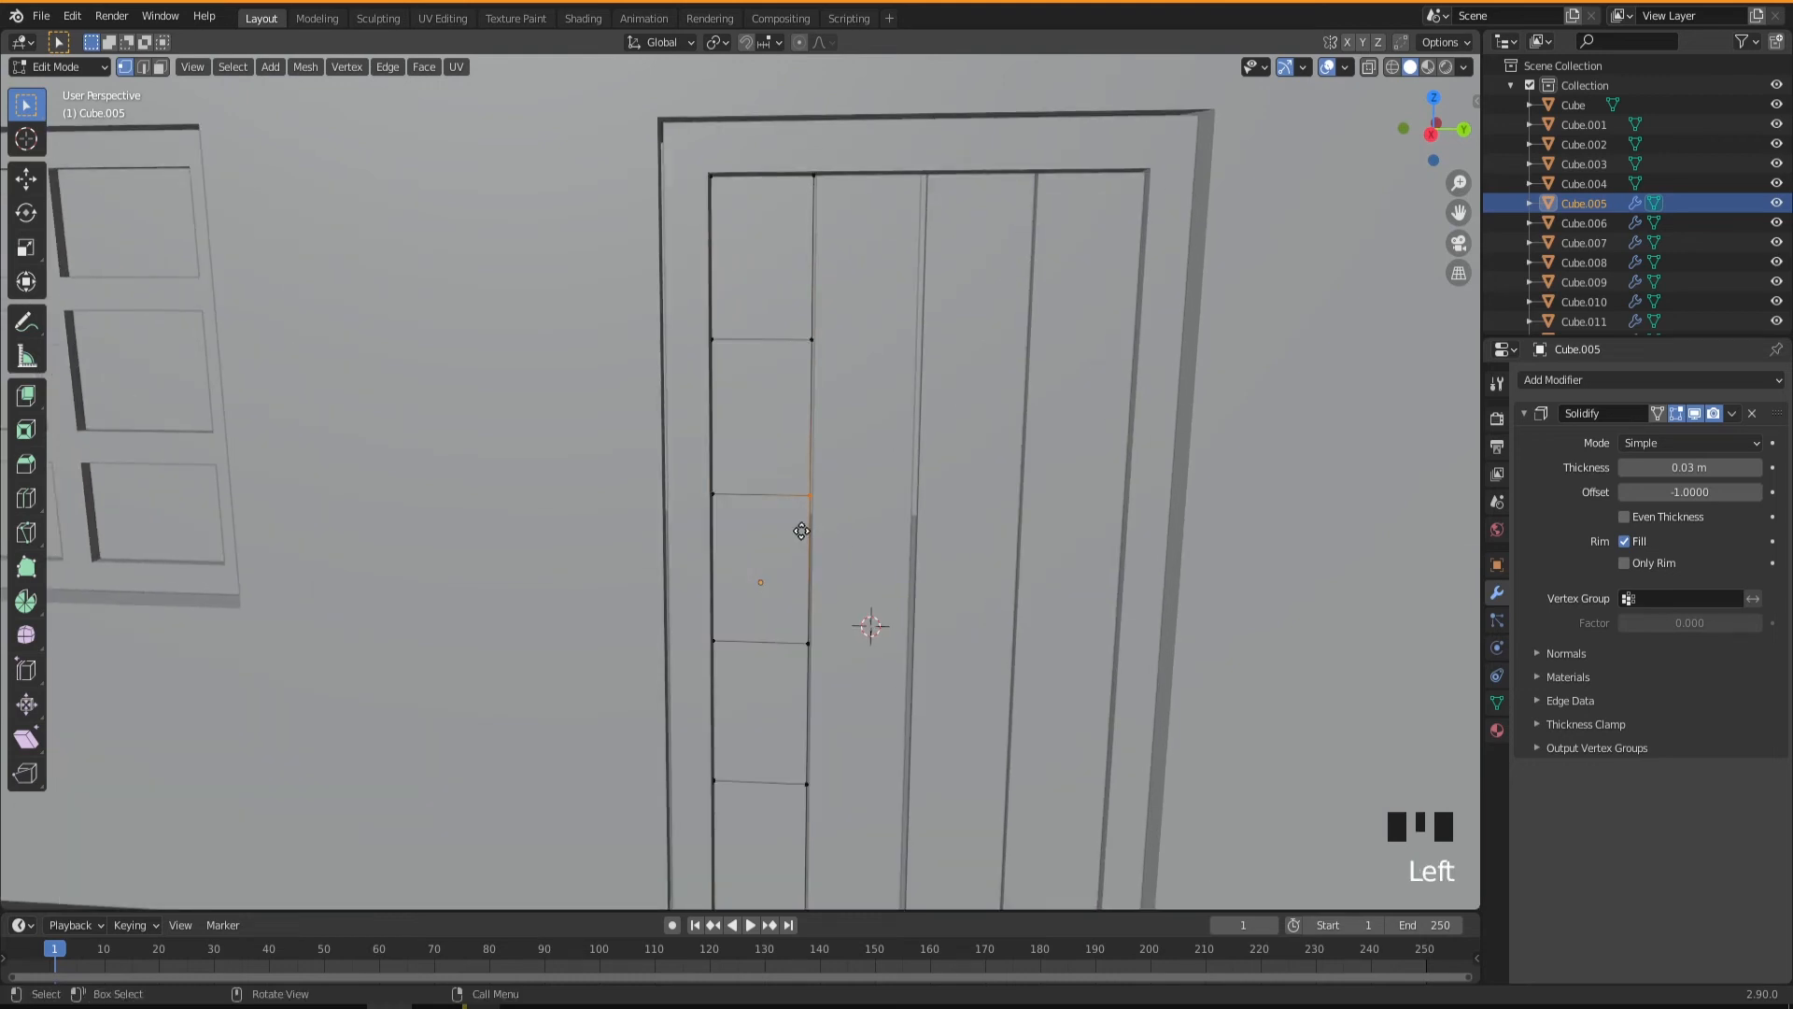
key("g")
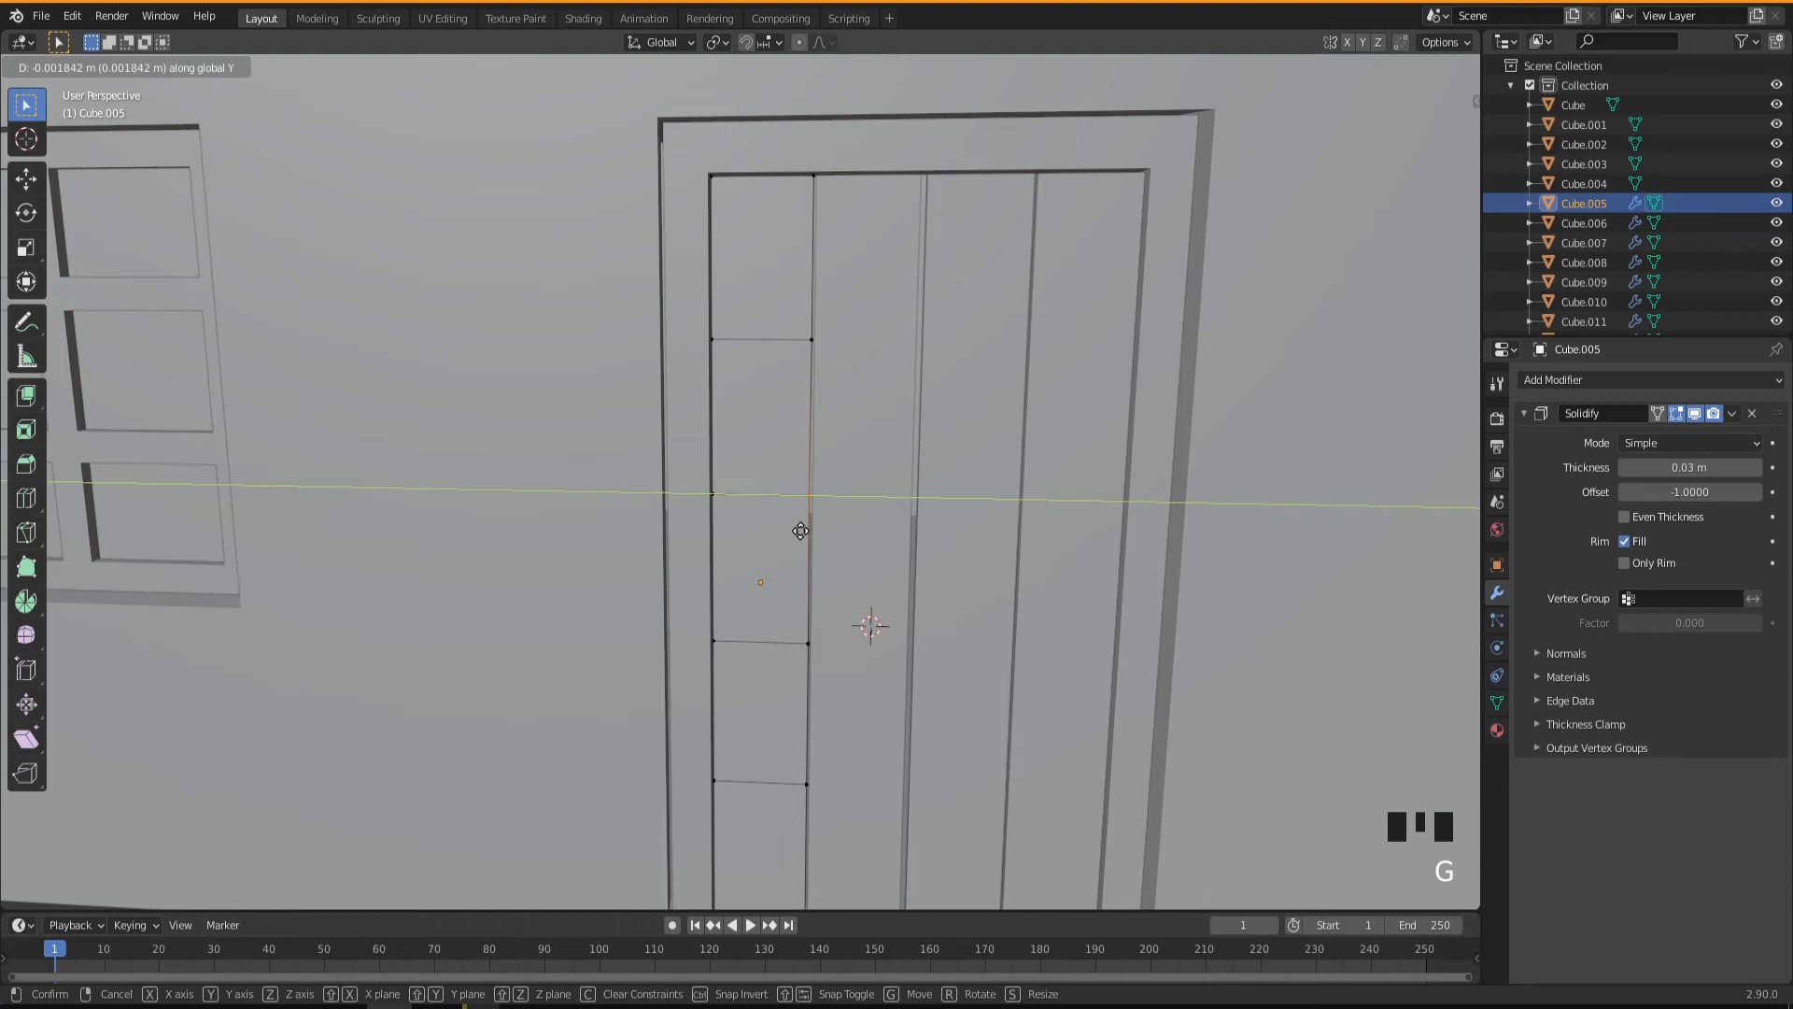
left_click(799, 560)
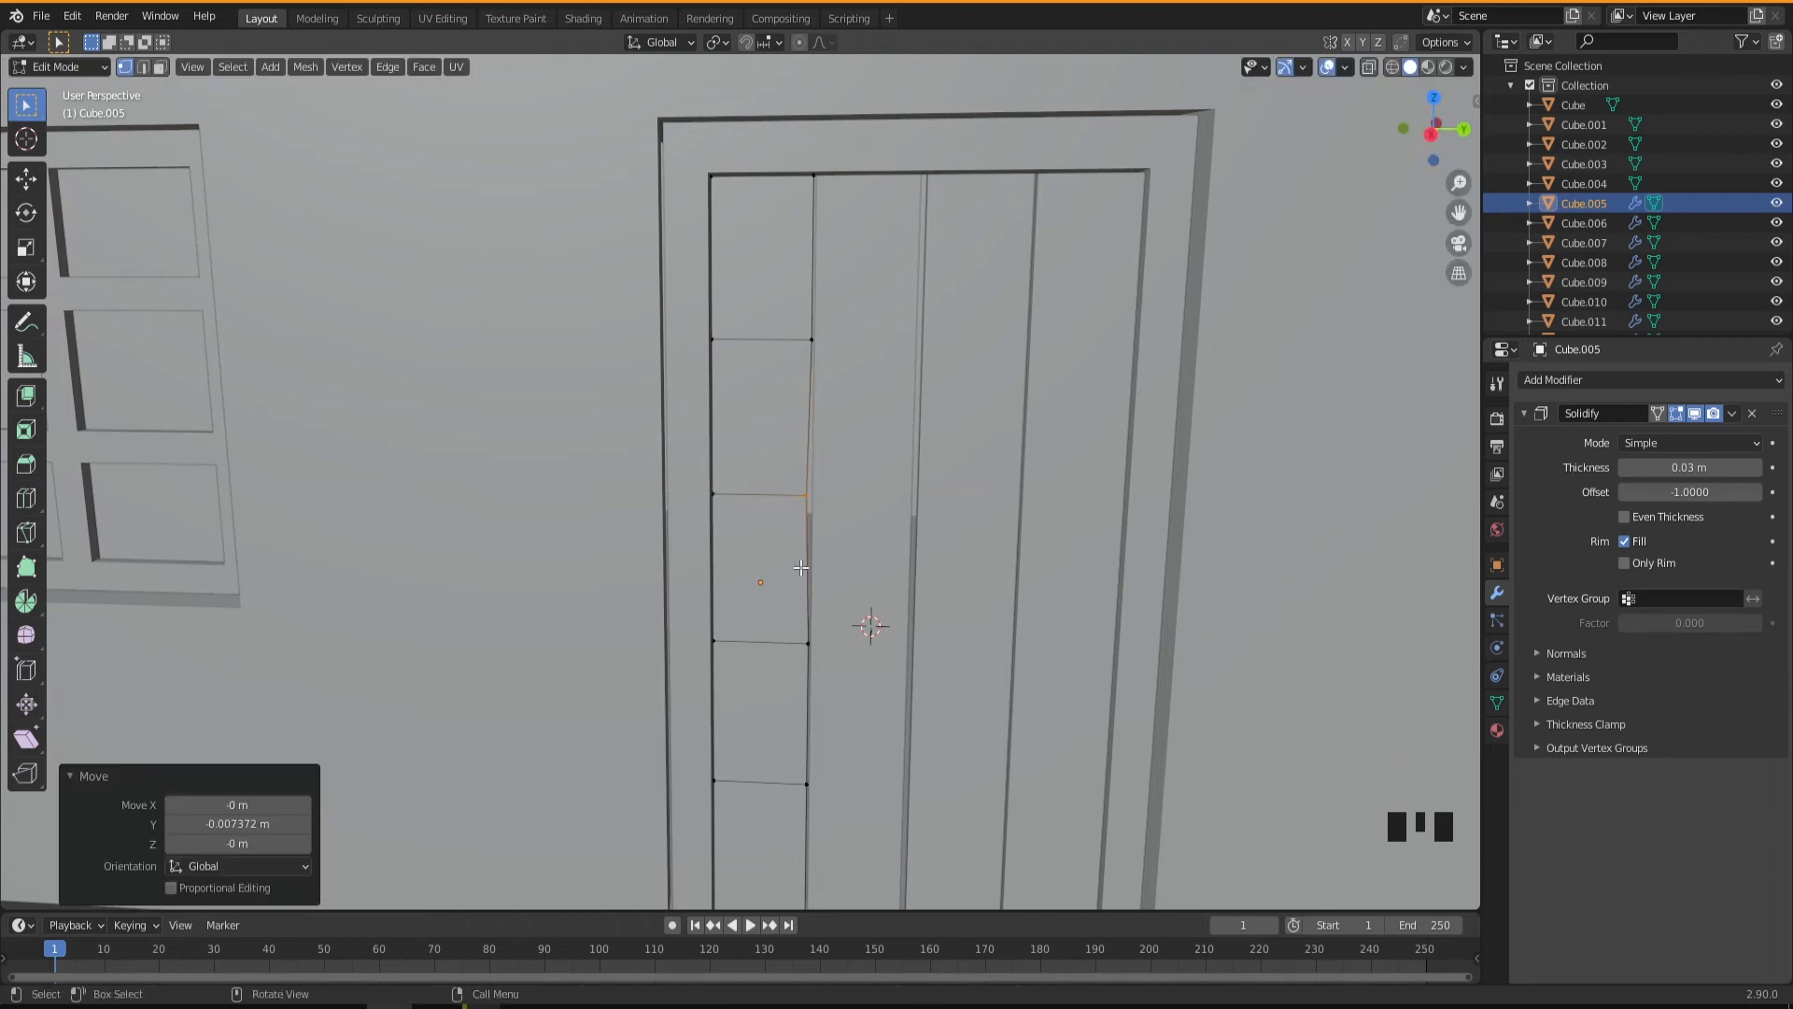
left_click(812, 777)
key("g")
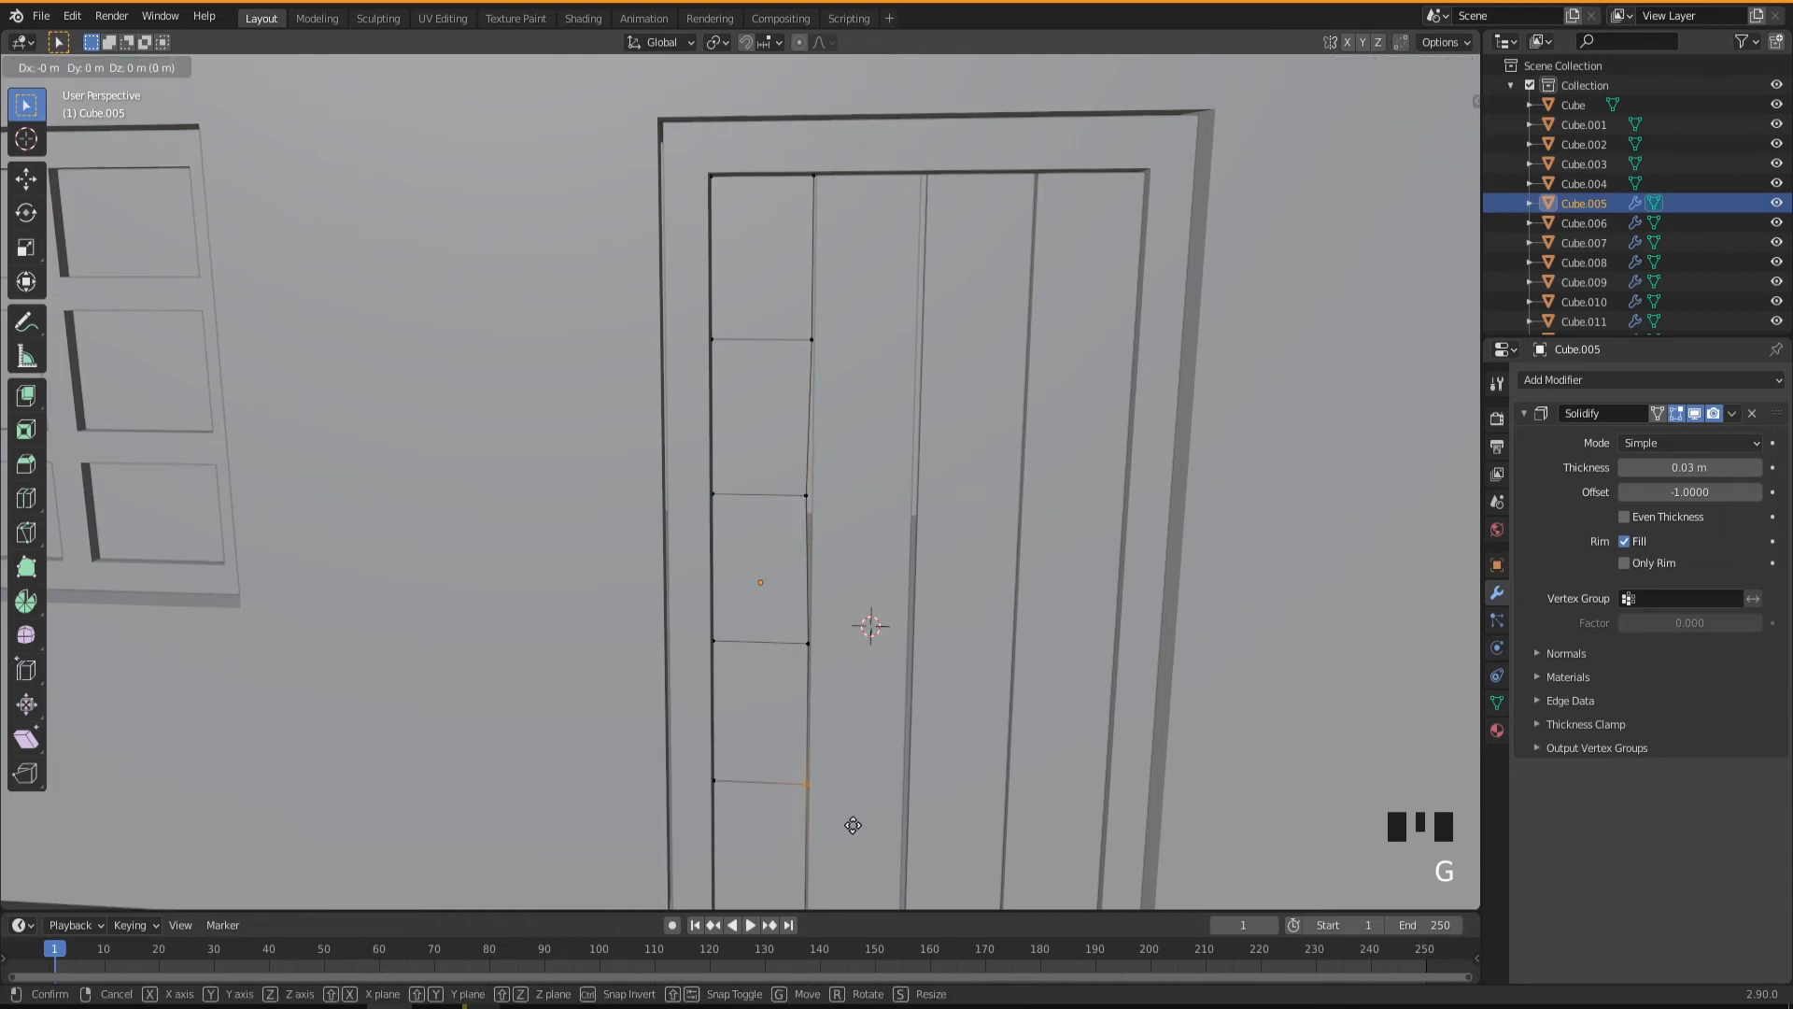
left_click(841, 821)
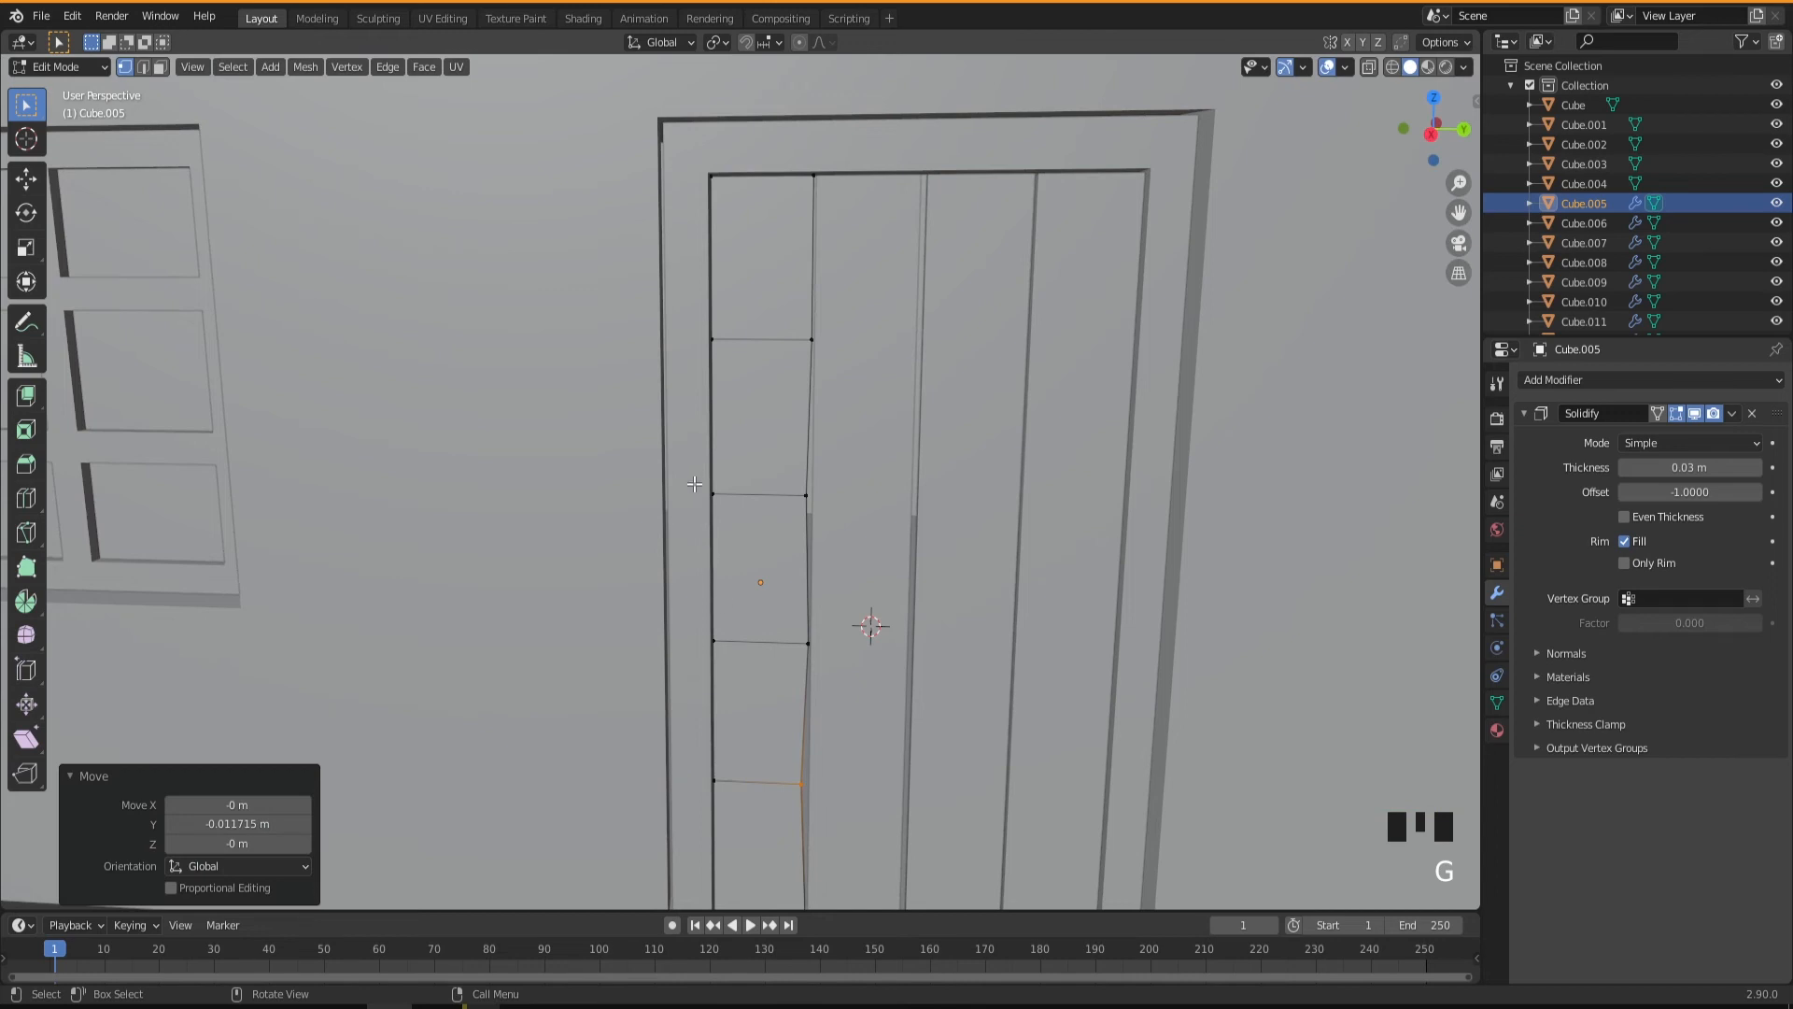
Move the second cut's vertex on the first plank's negative-Y edge about 0.013 m along Y and slightly lower the corner above it.
left_click(723, 511)
key("g")
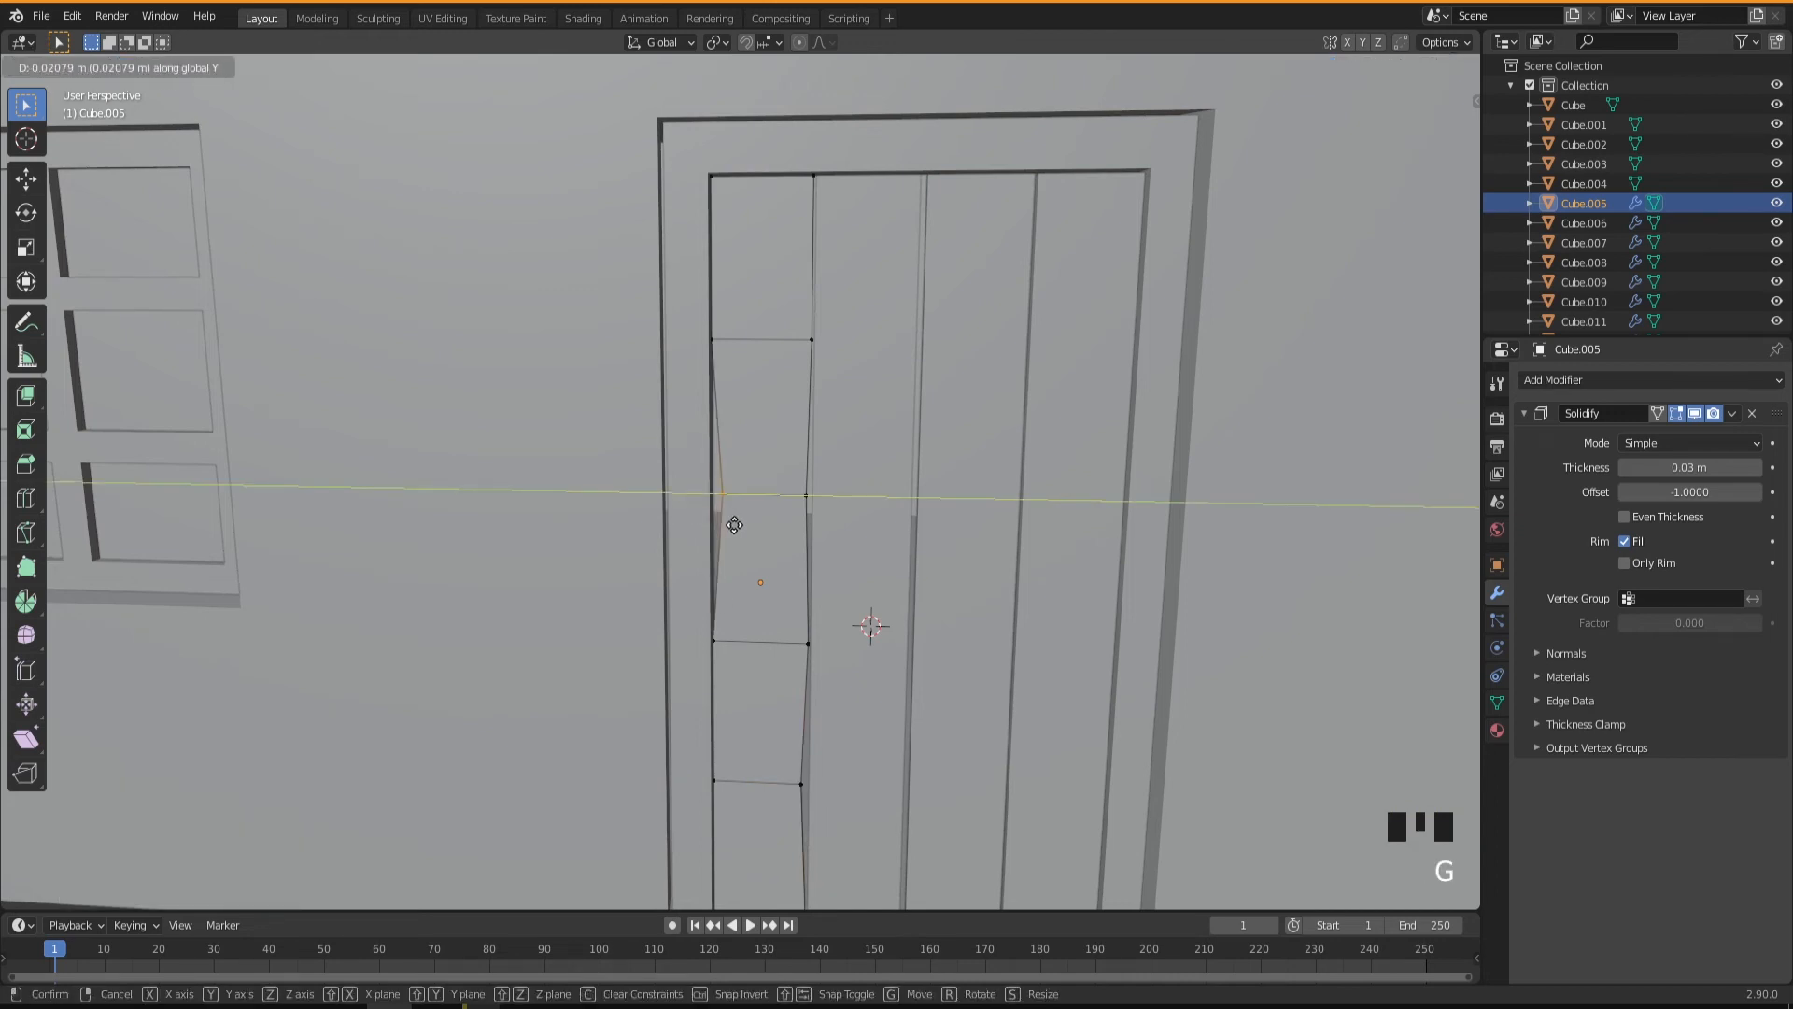
left_click(730, 520)
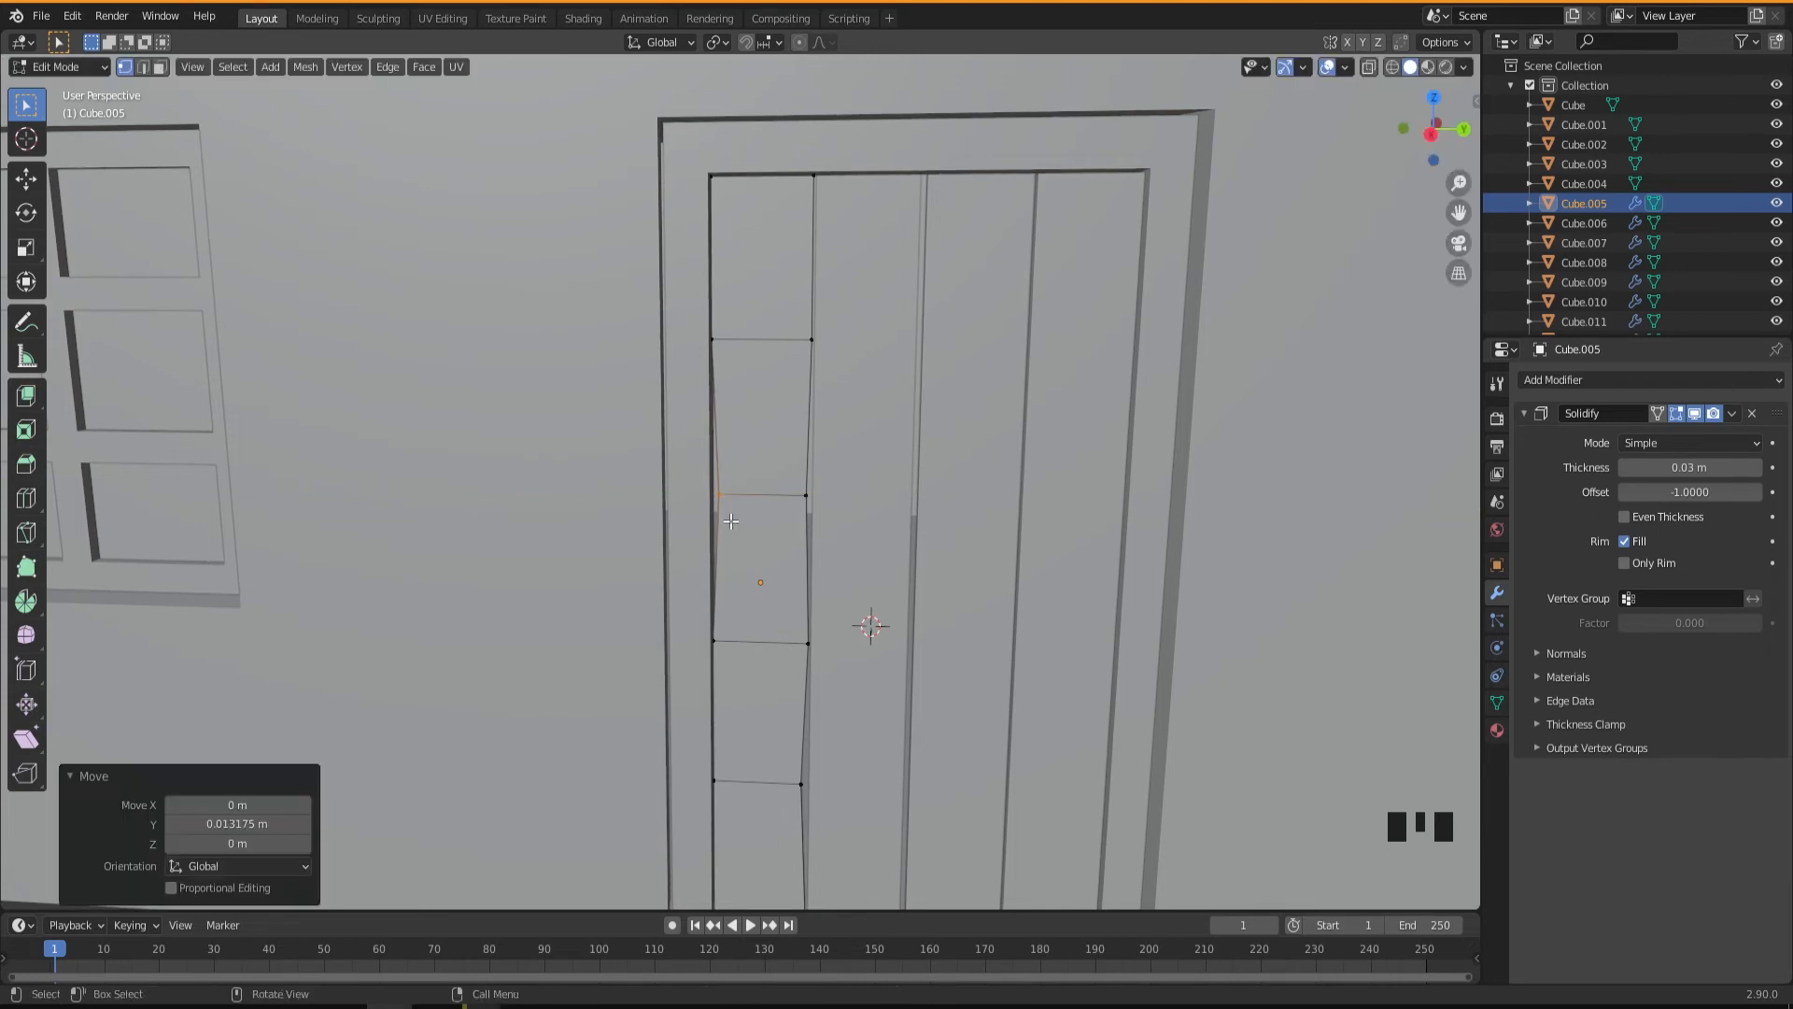
left_click_drag(682, 163, 749, 227)
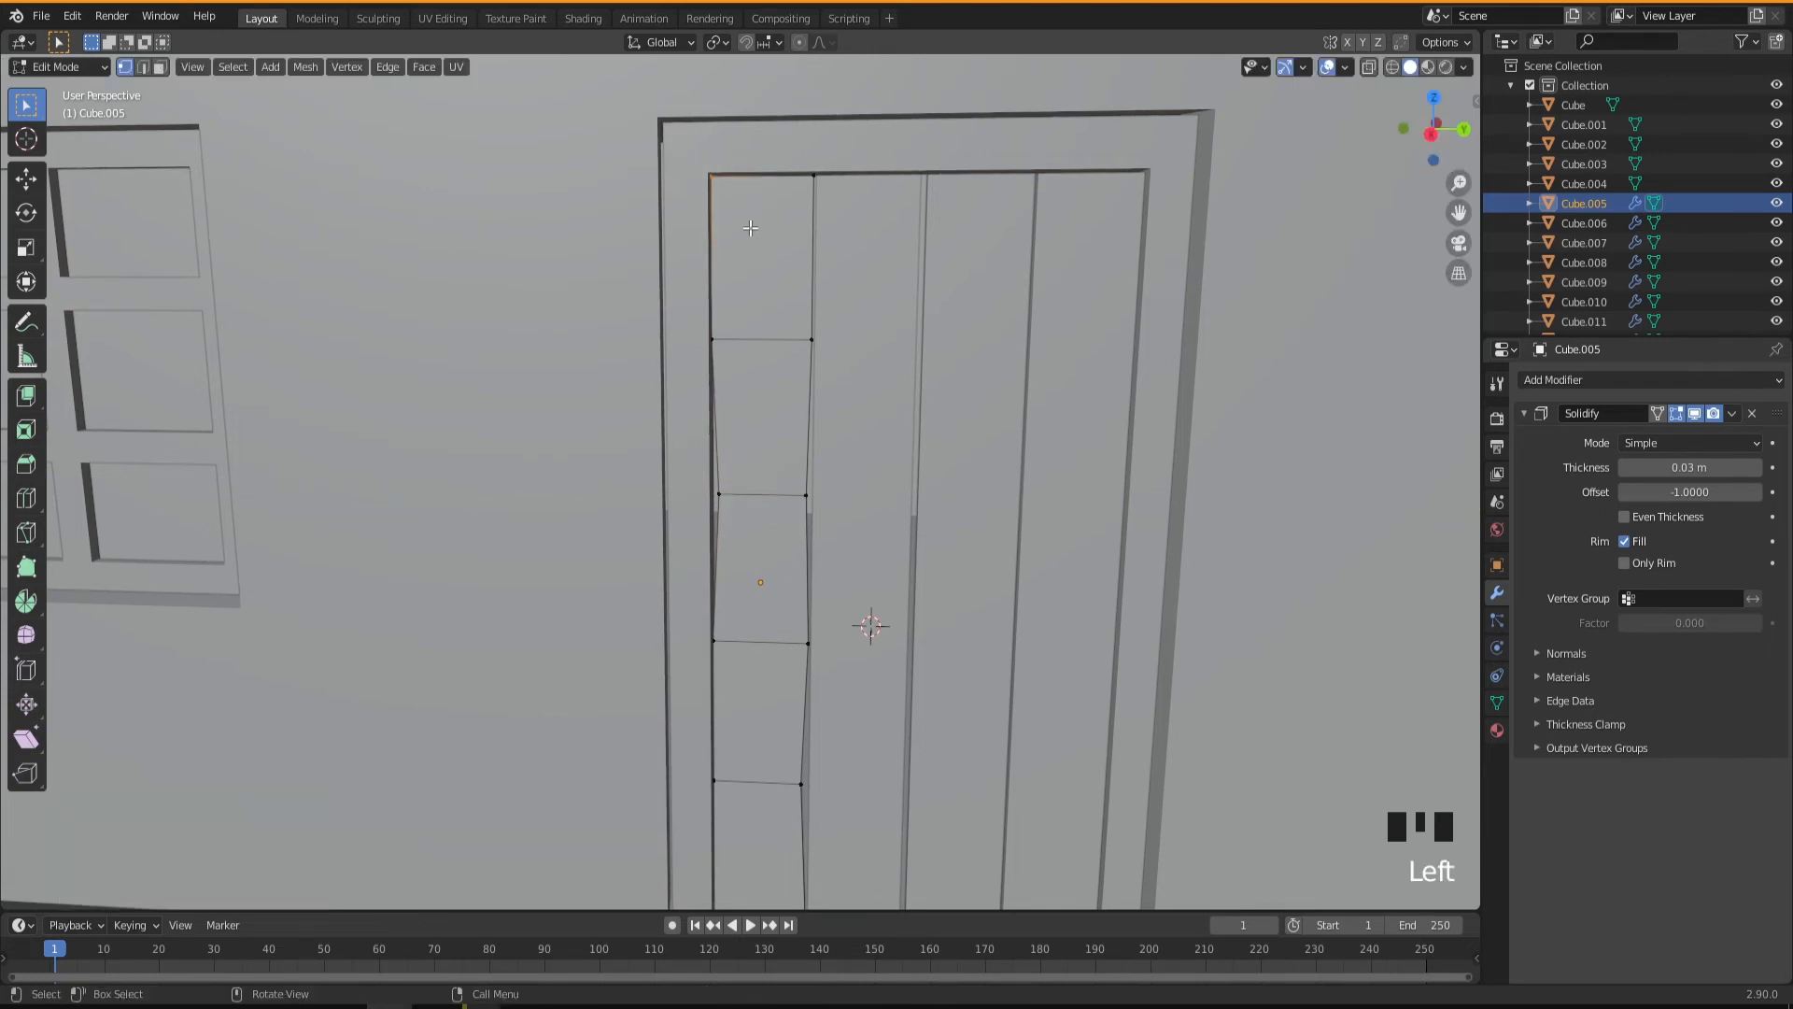
key("g")
key("z")
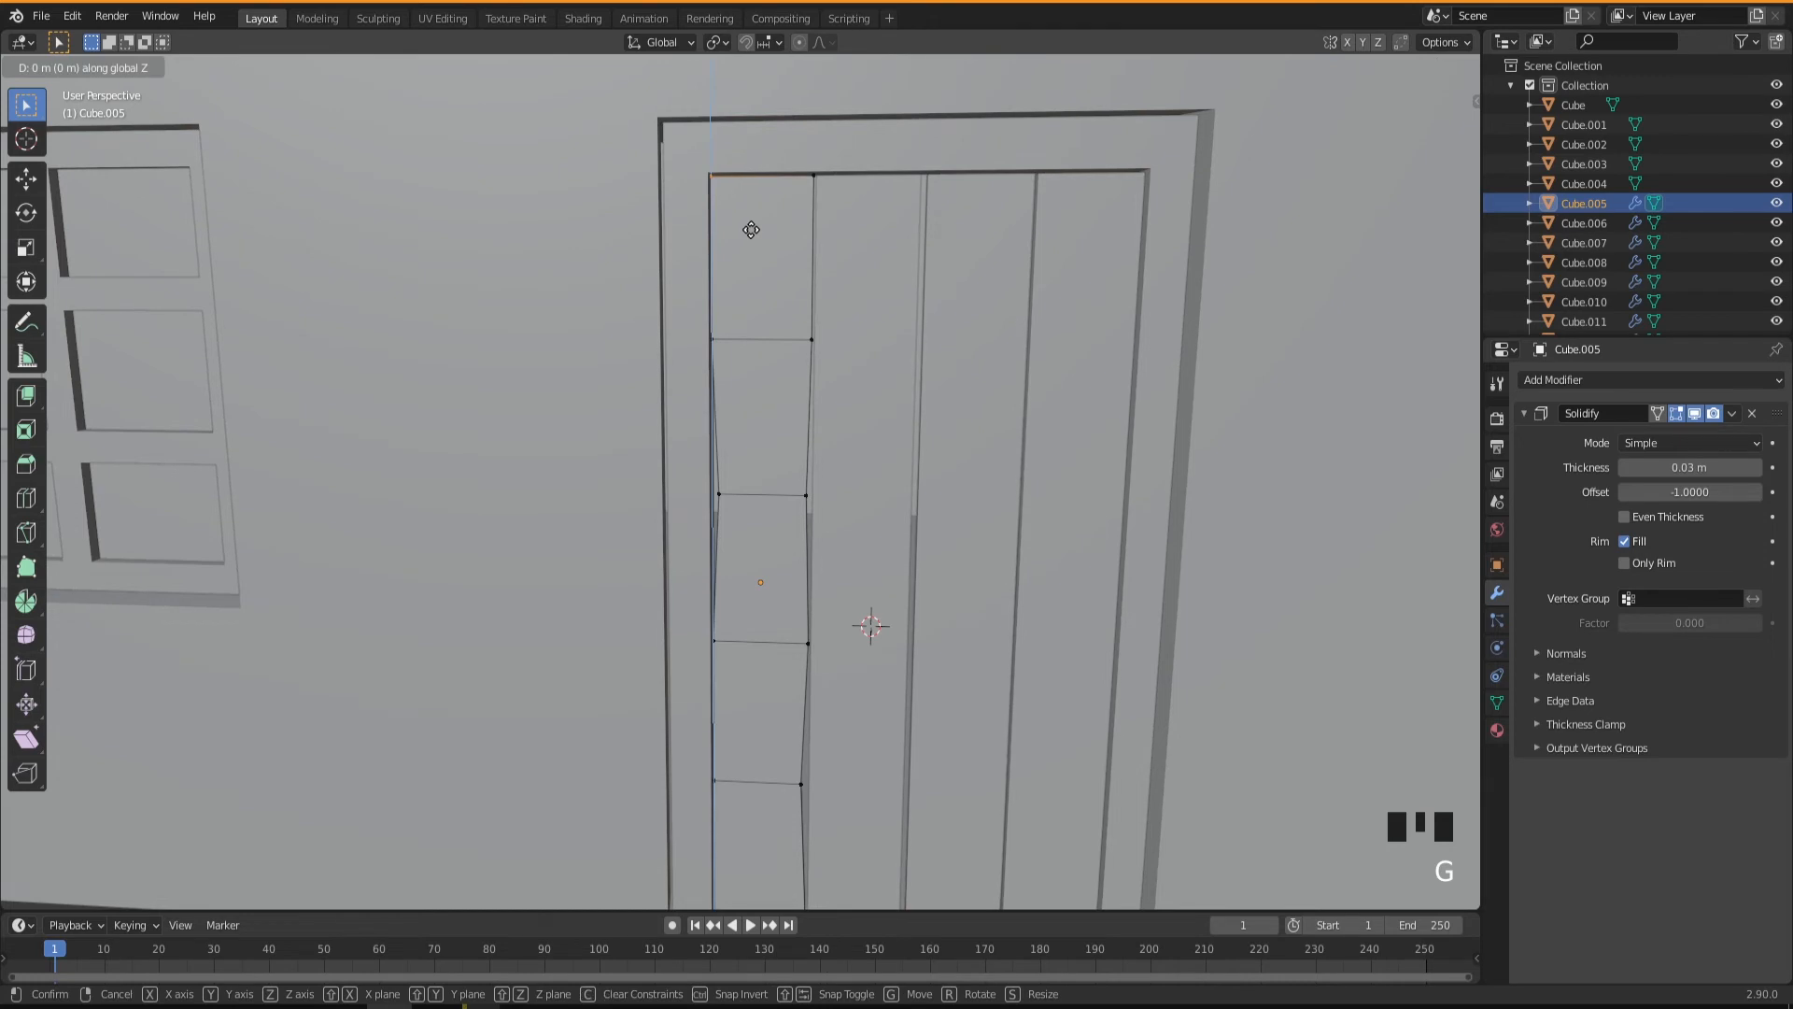
left_click(754, 234)
Offset the second cut's vertex on the first plank's positive-Y edge slightly along X.
middle_click_drag(774, 492, 801, 539)
left_click(794, 503)
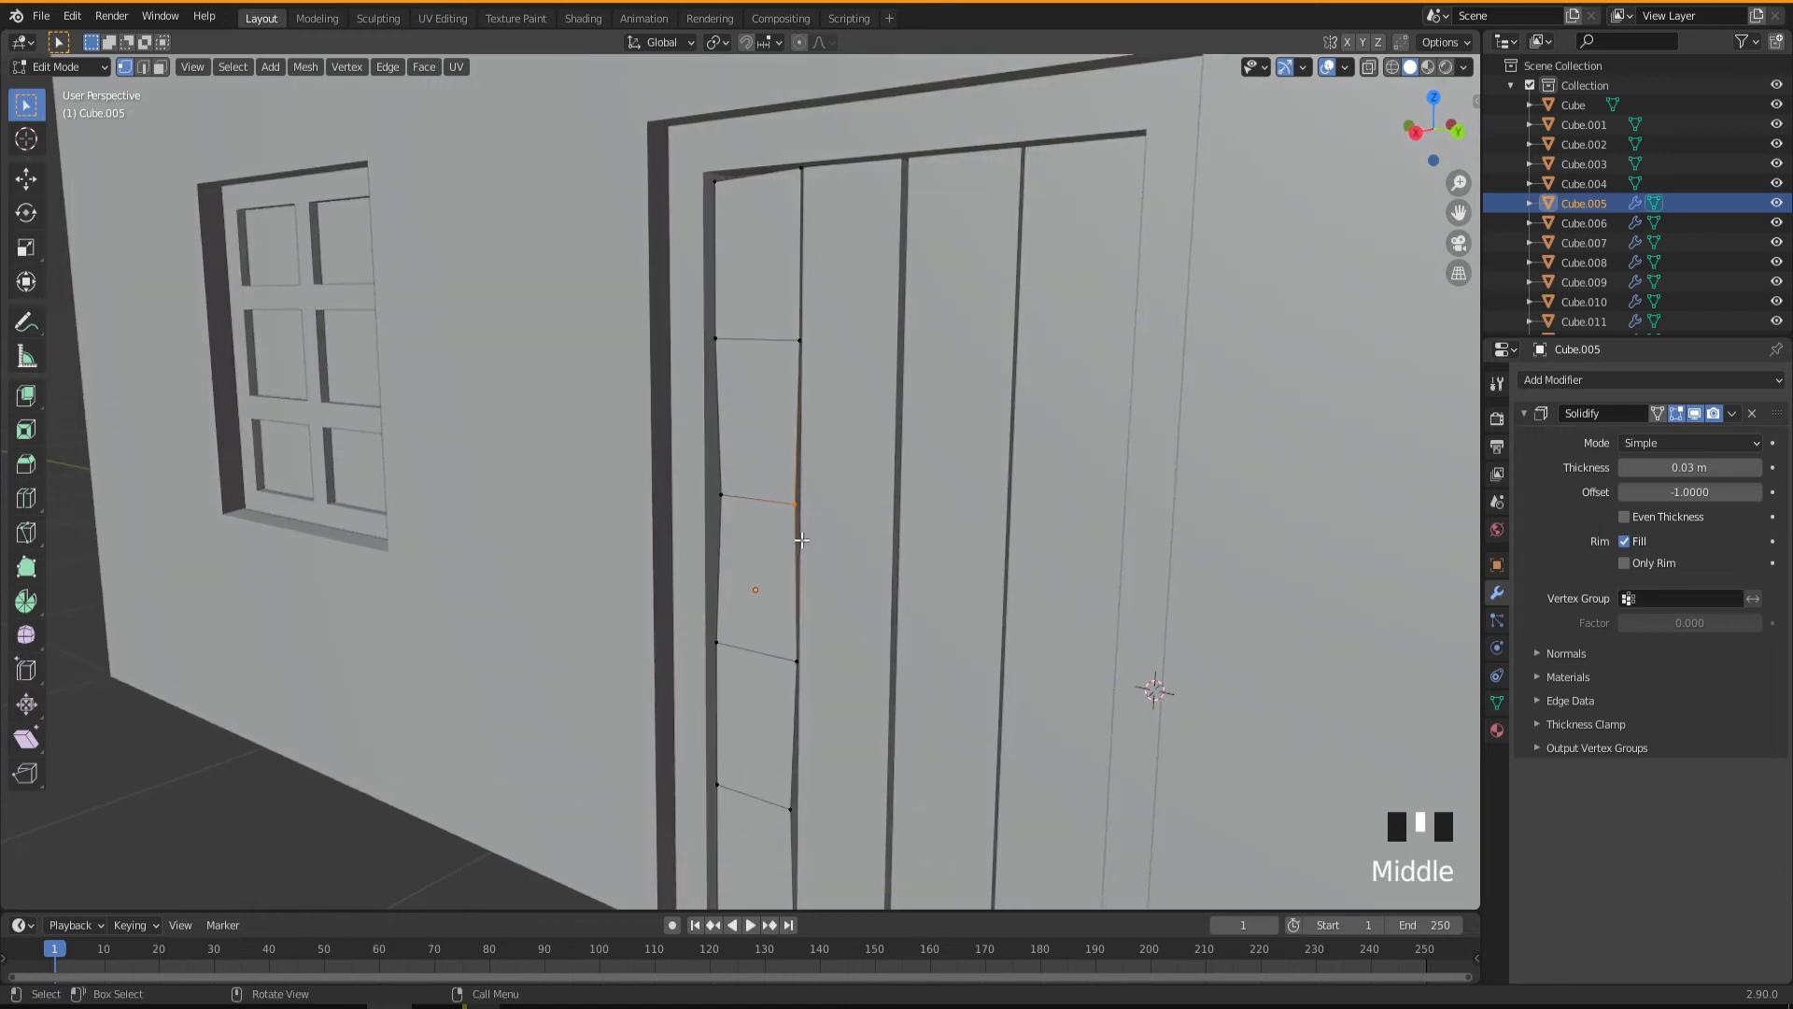
key("g")
key("x")
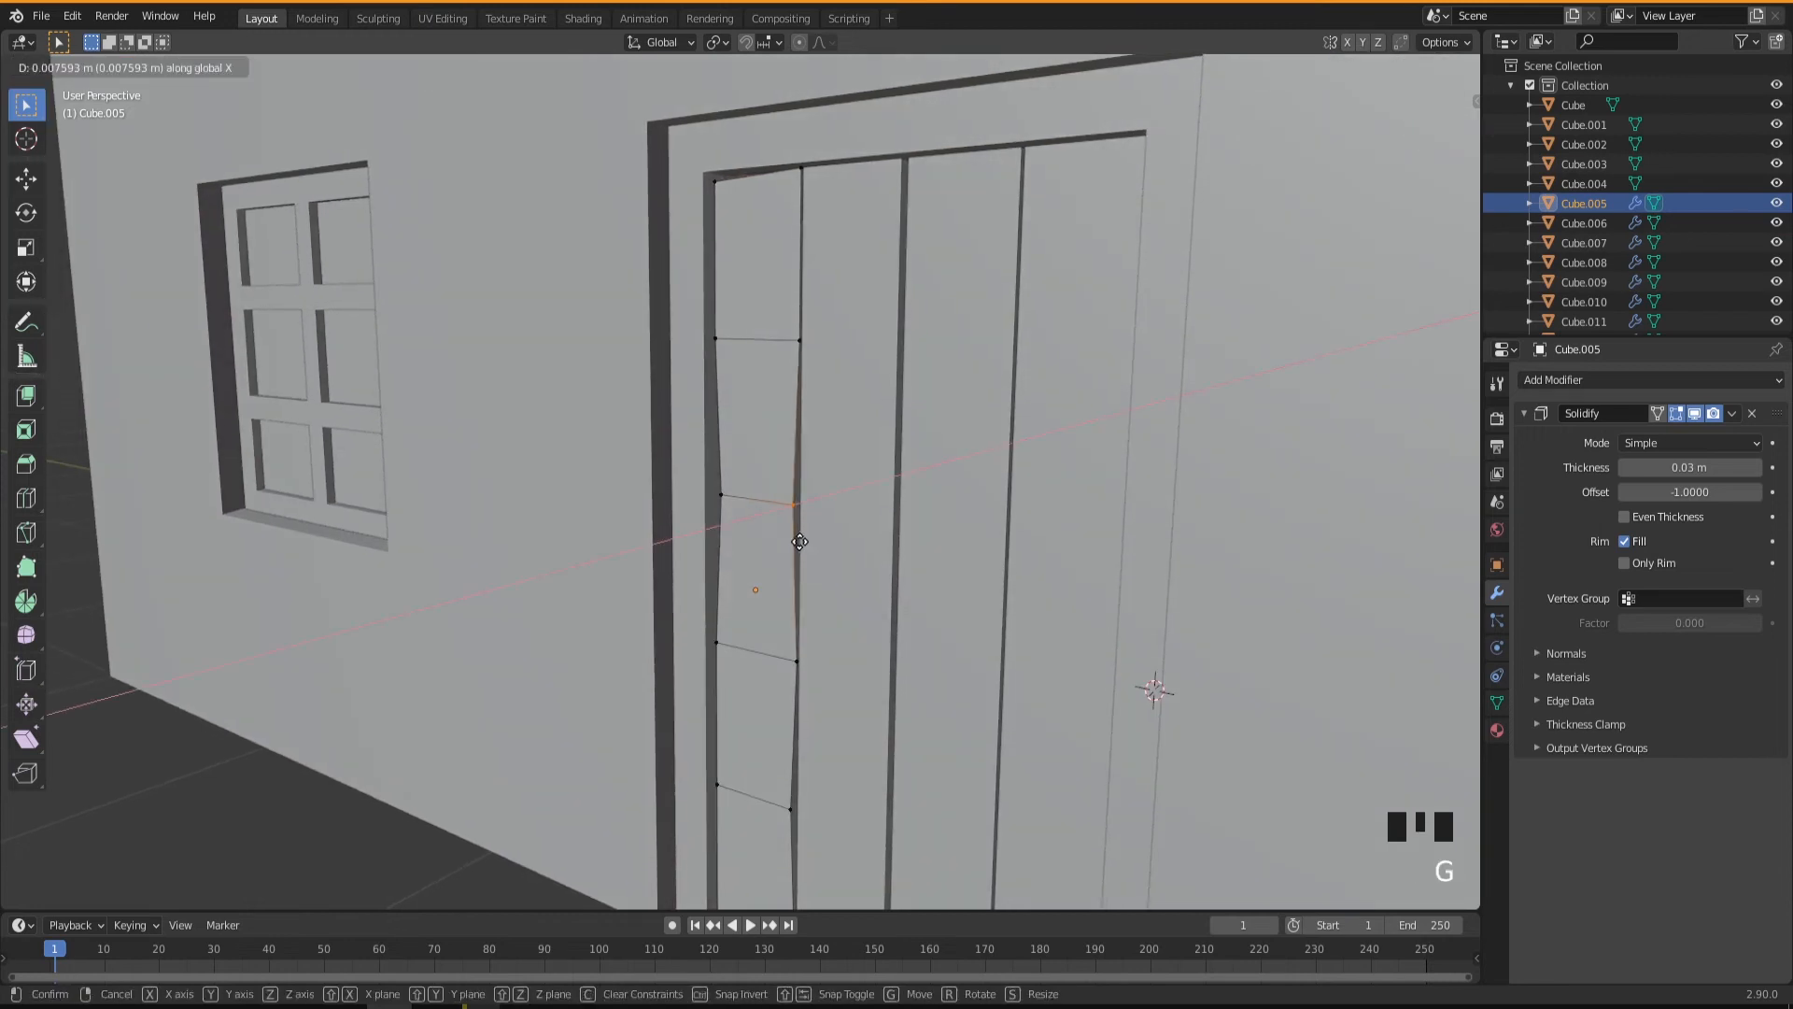
left_click(803, 560)
middle_click_drag(805, 574, 871, 588)
Edit the second door plank and dissolve the vertices halfway up its side edges.
key("Tab")
left_click(859, 524)
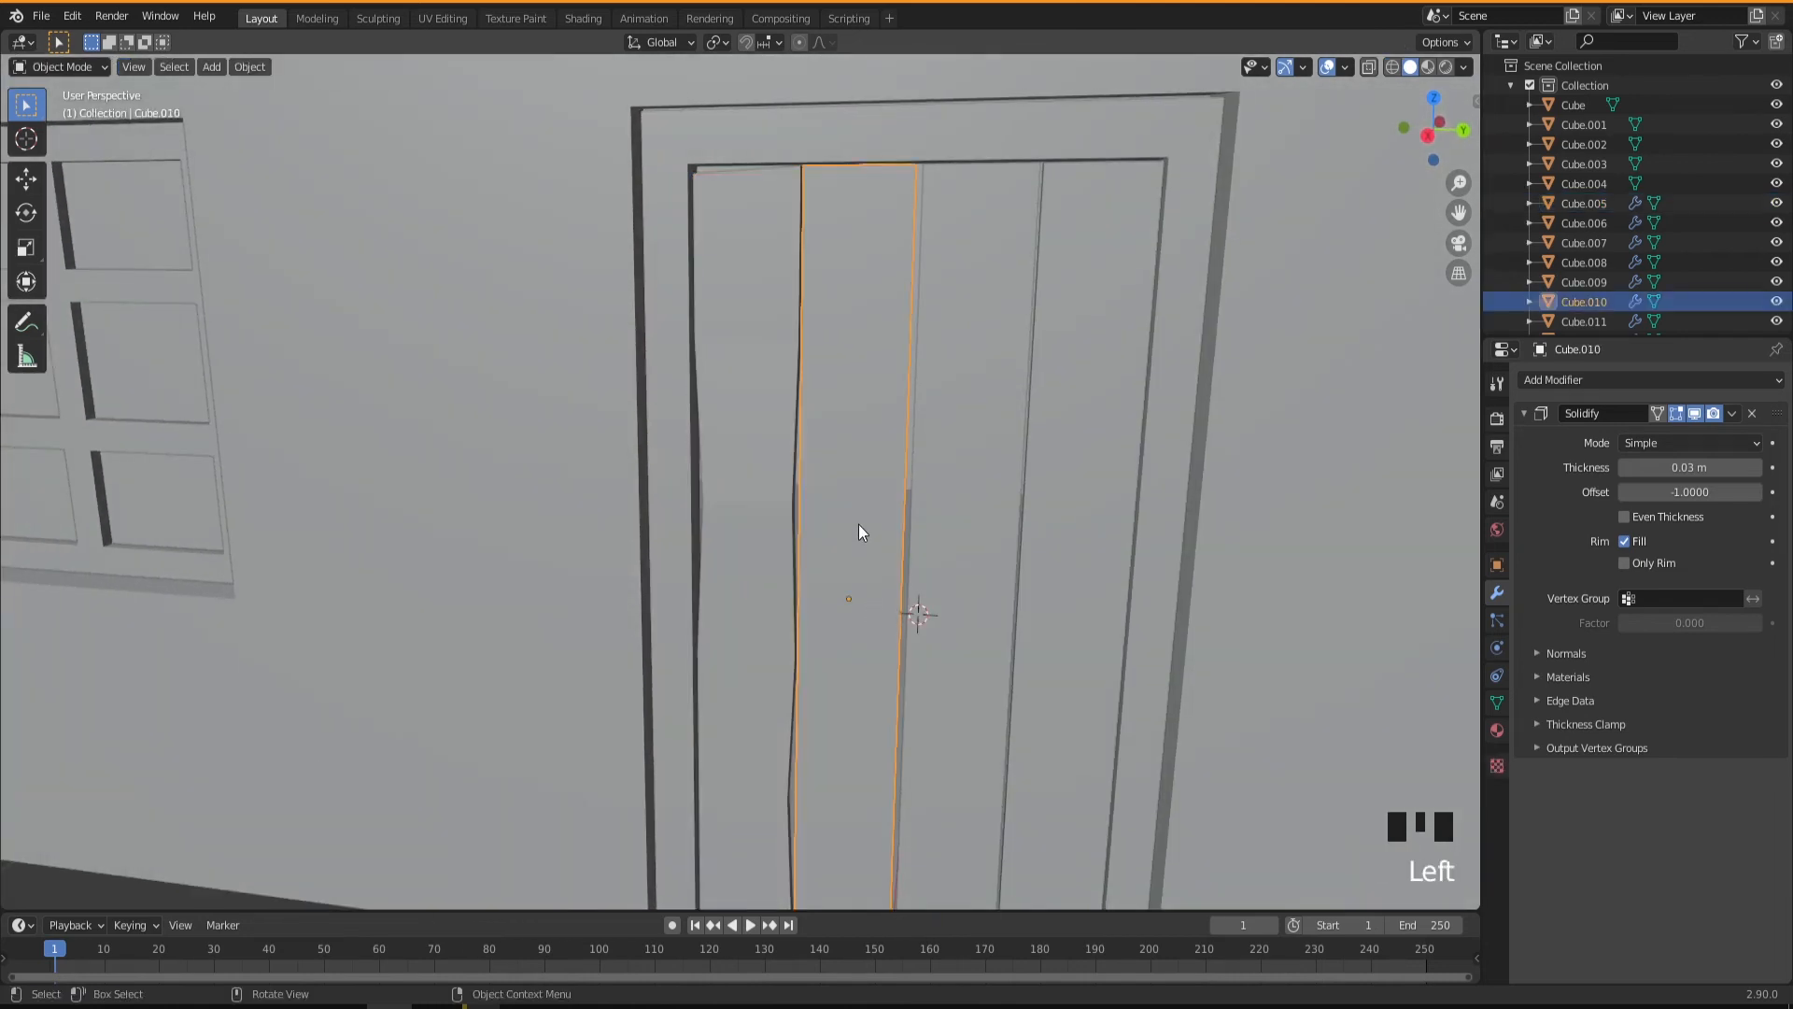
key("Tab")
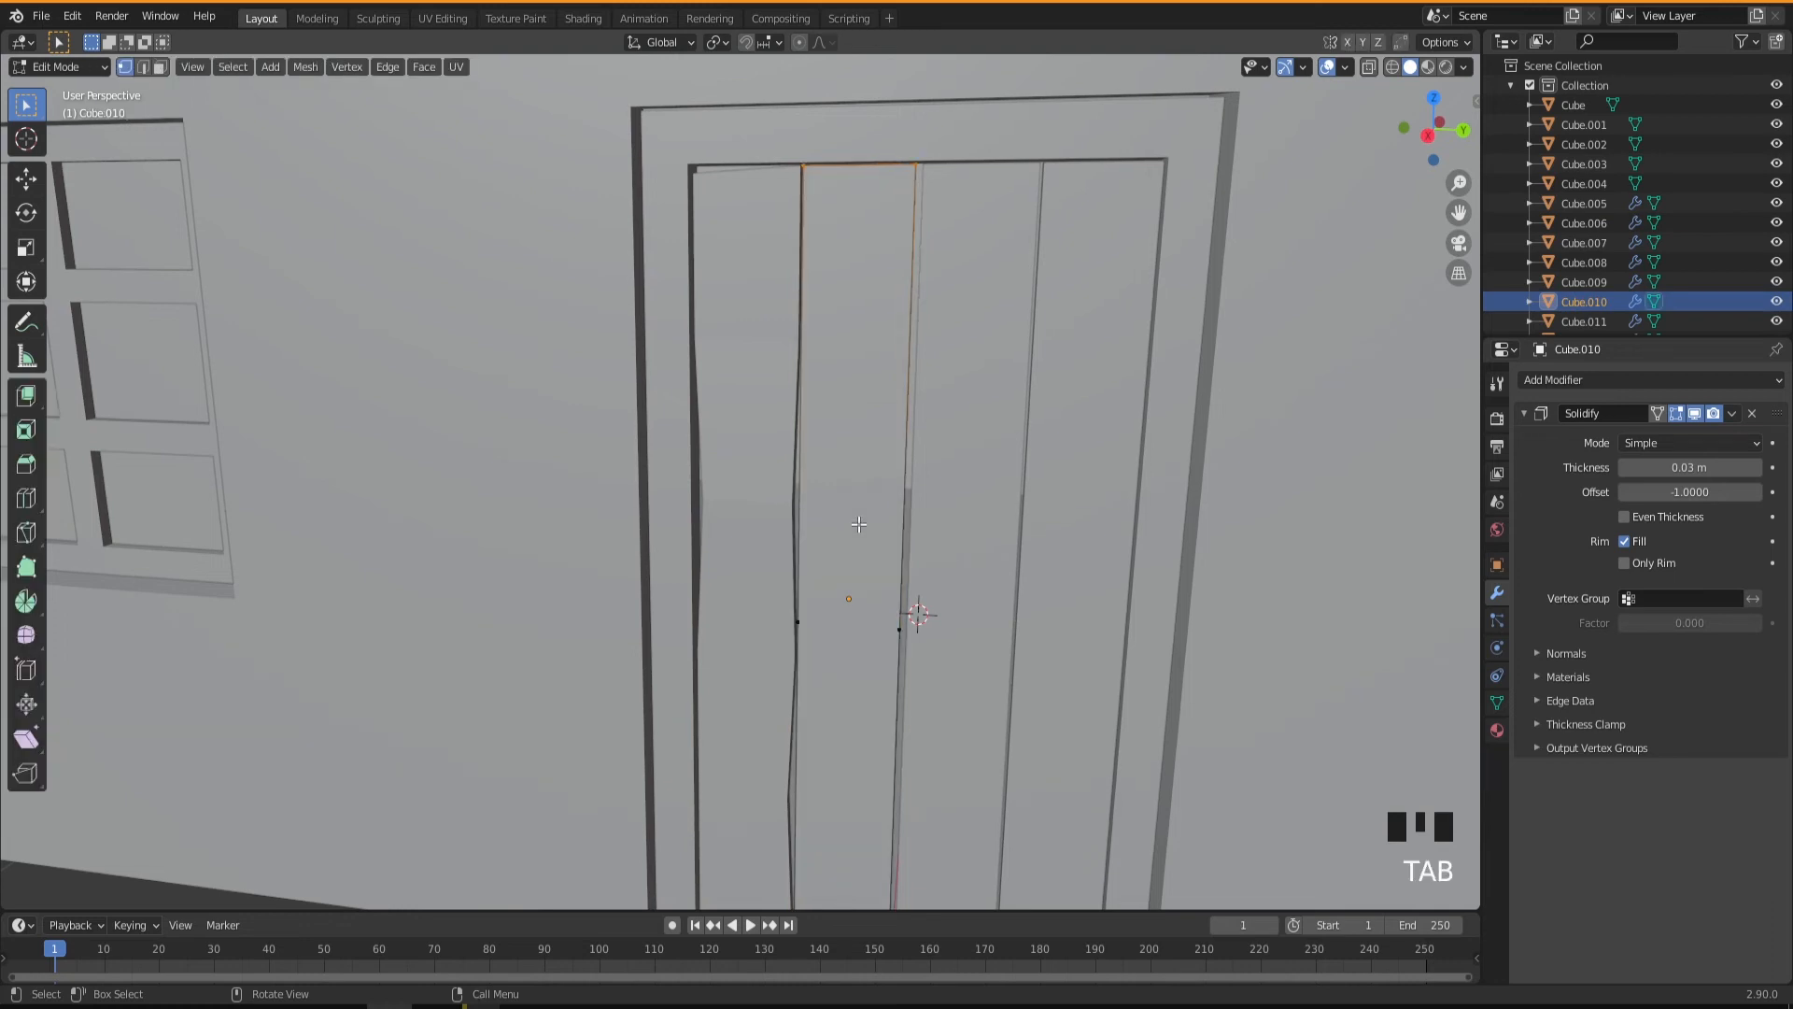
left_click(899, 629)
right_click(900, 629)
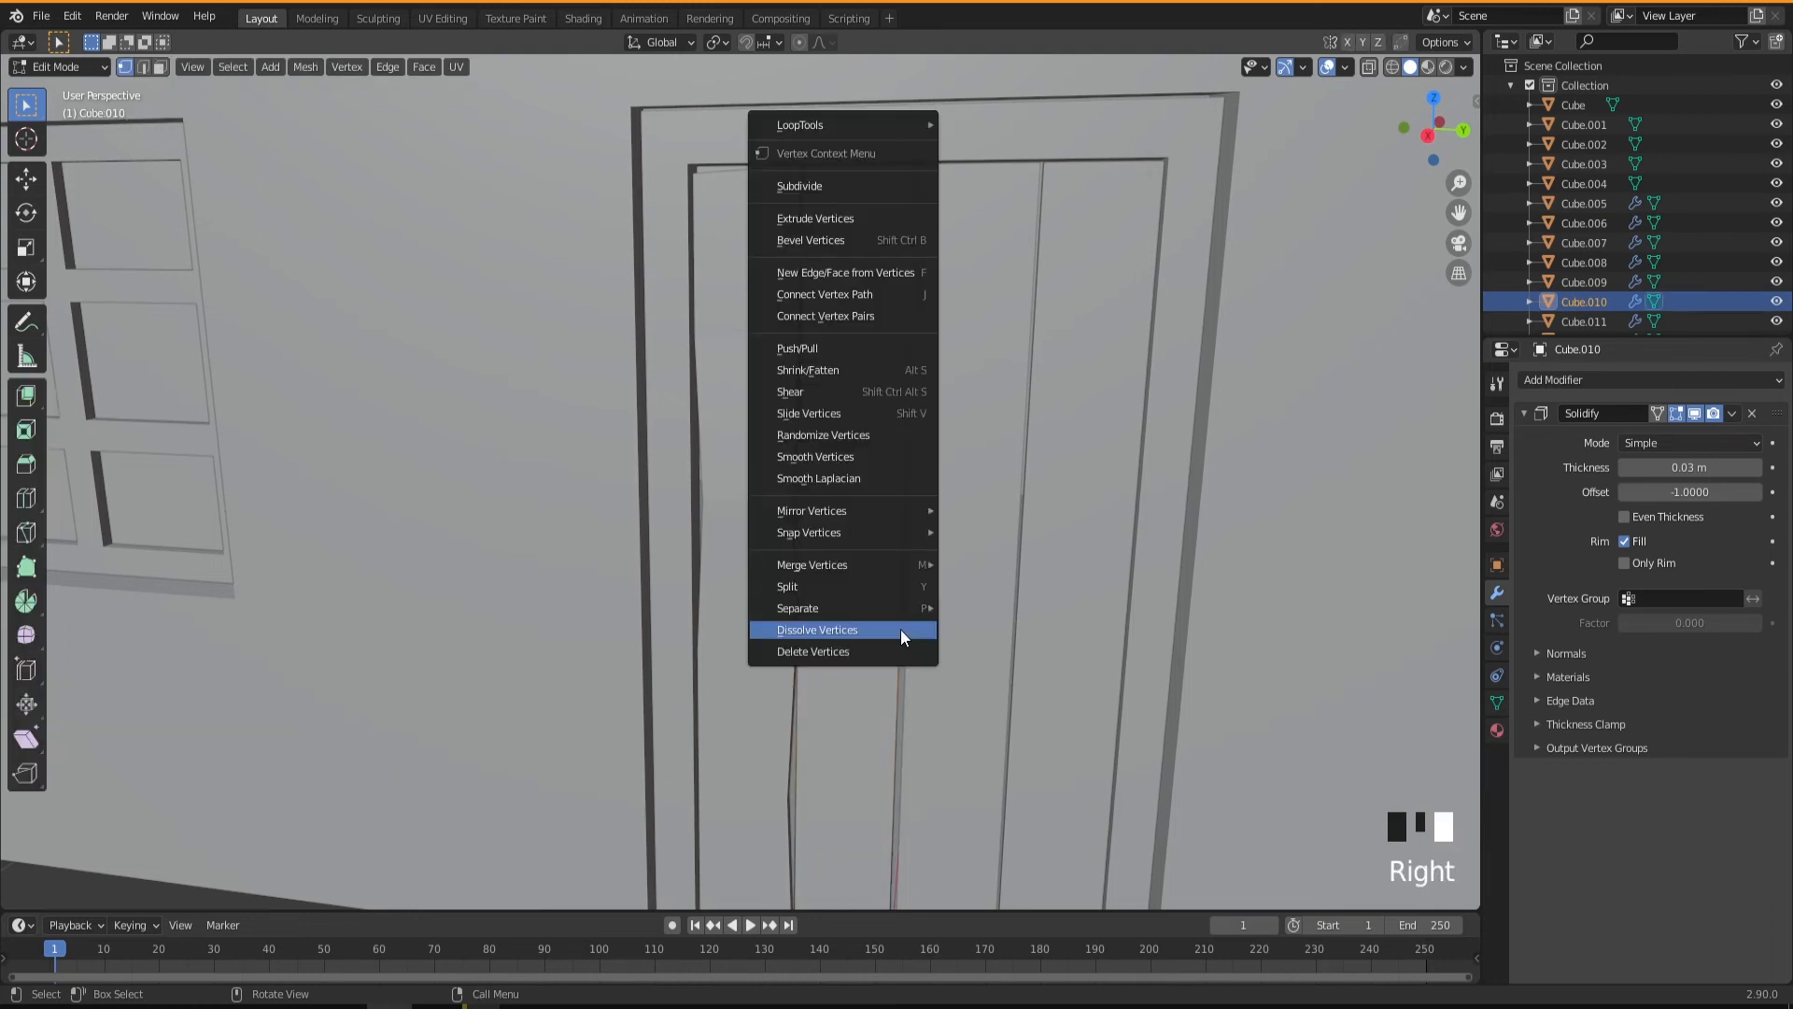
left_click(900, 630)
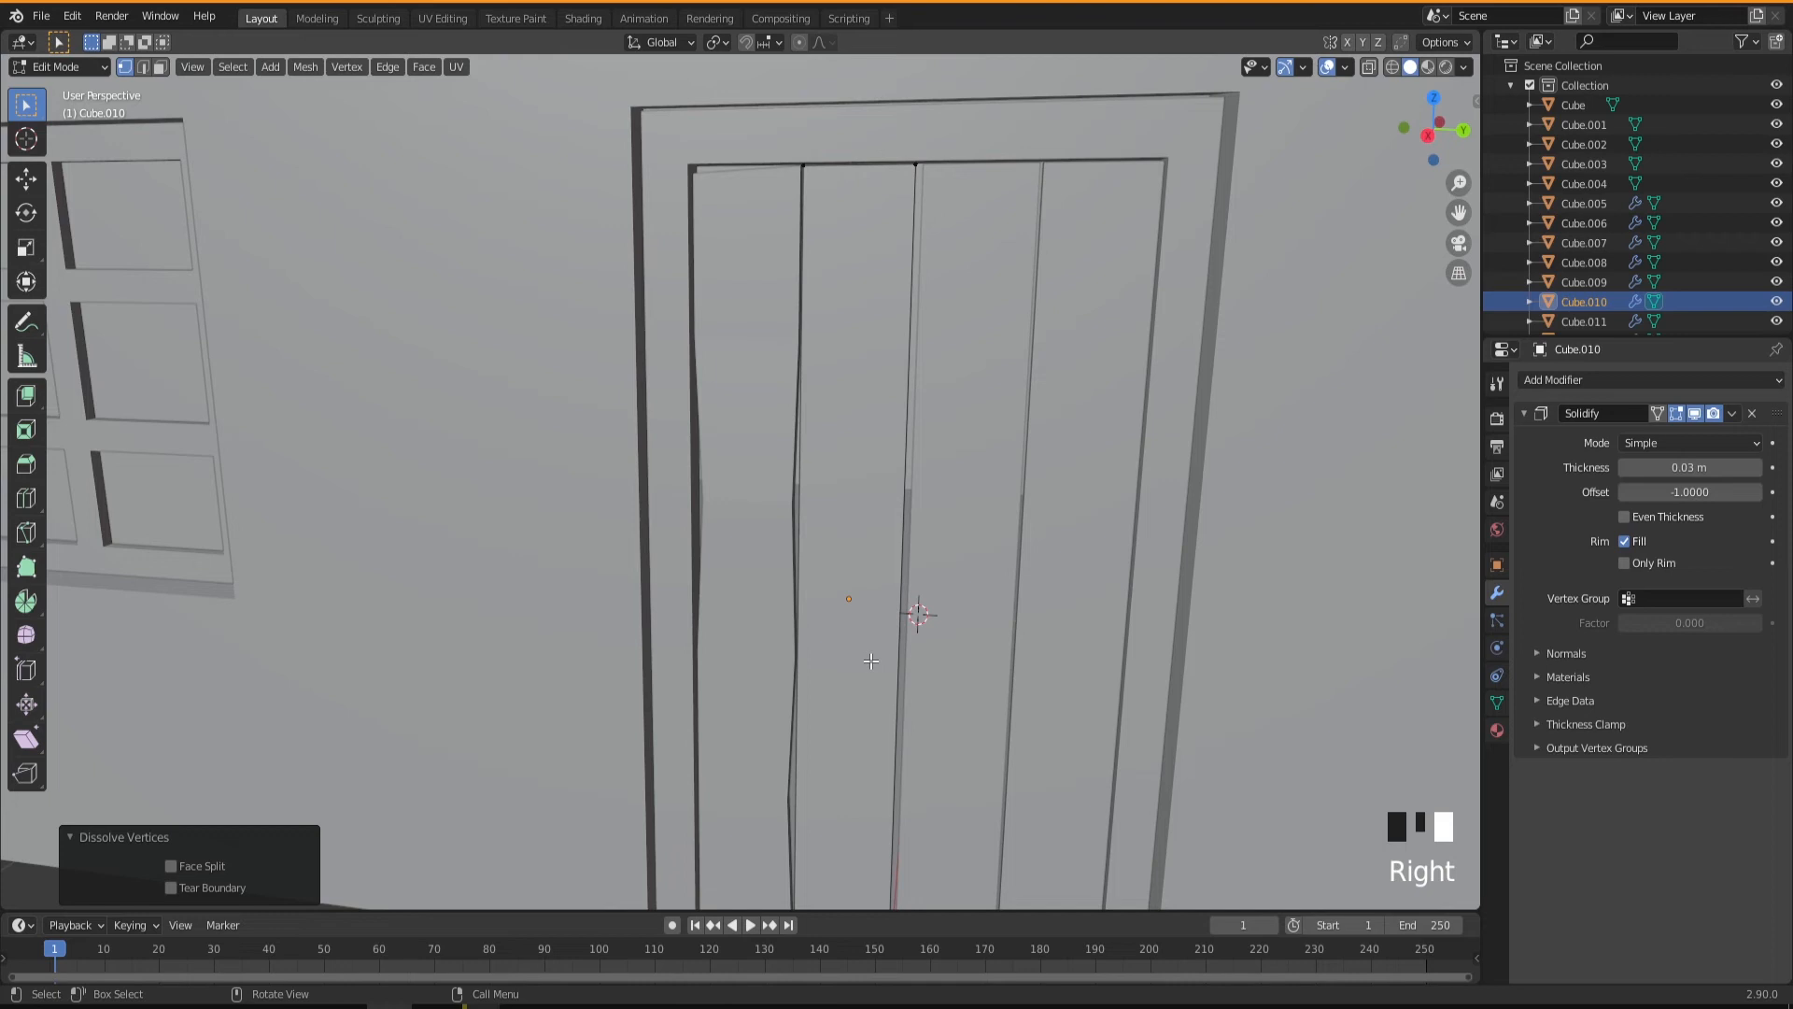
Add three evenly spaced horizontal loop cuts across the second plank without sliding them.
key("ctrl+r")
scroll(871, 661, "up", 2)
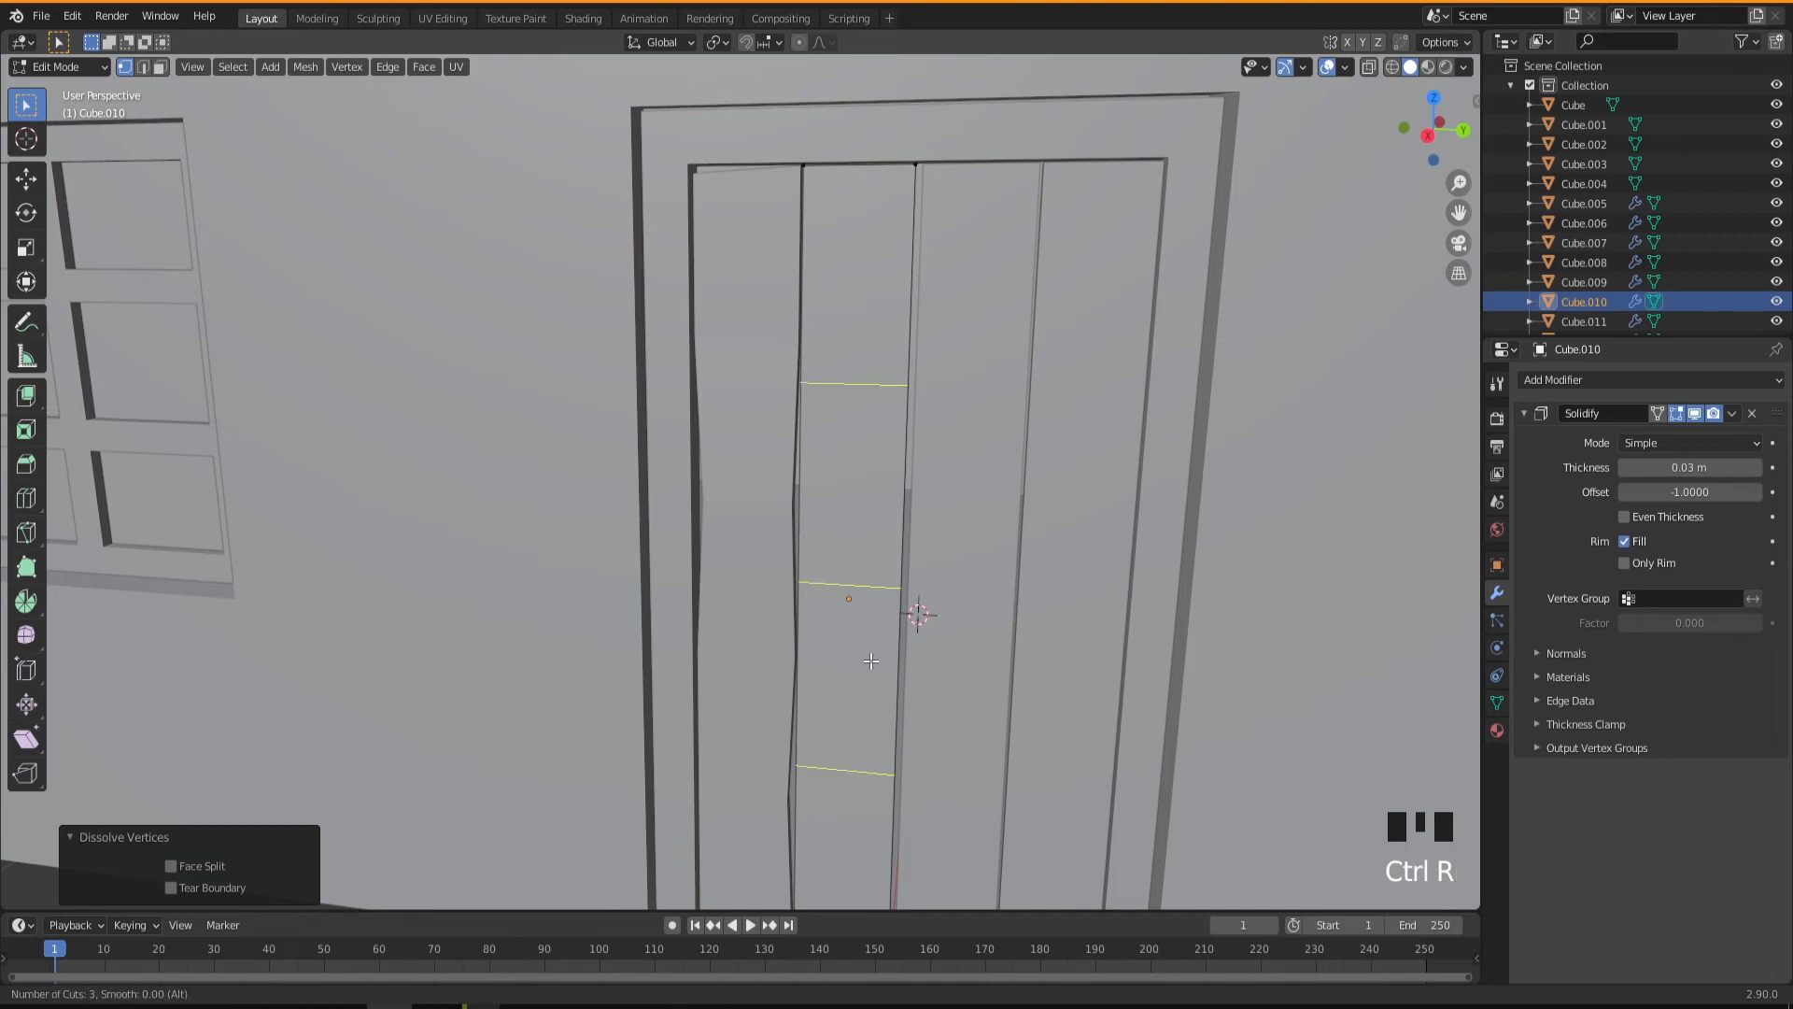
left_click(870, 660)
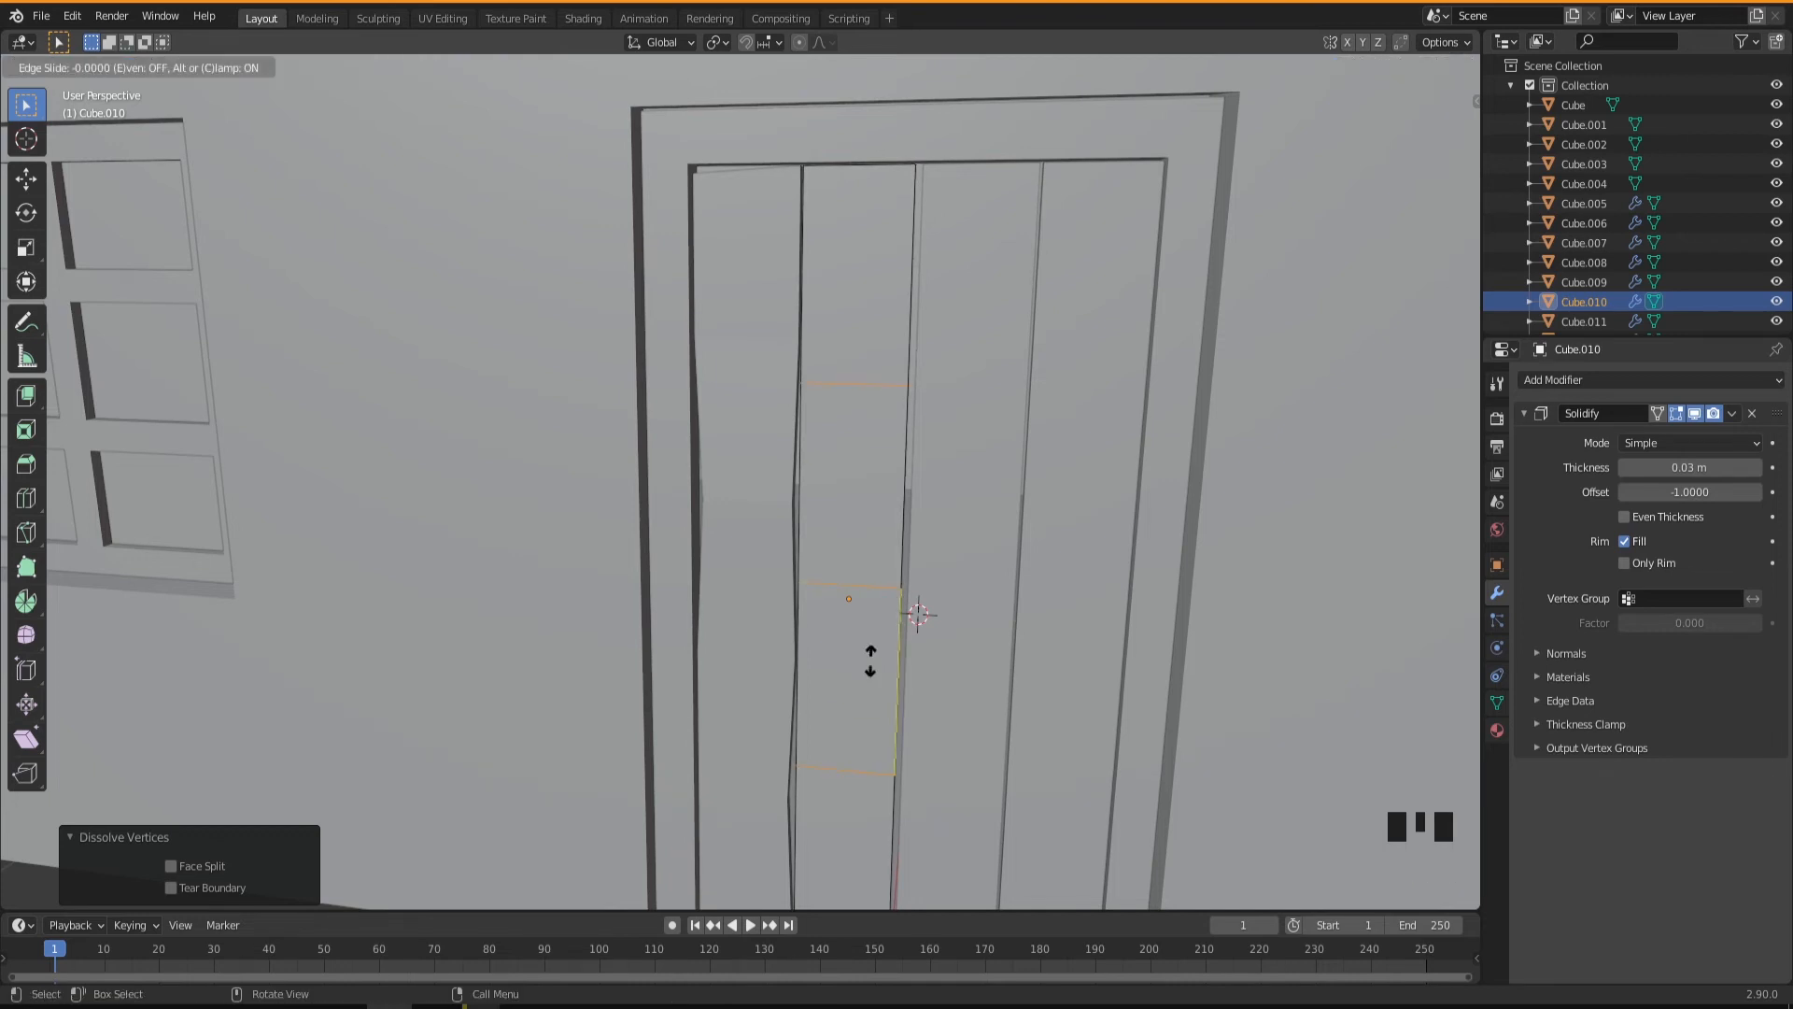
right_click(870, 661)
On the second plank's positive-Y edge, move the middle cut's vertex about -0.009 m along Y and raise the top cut's vertex about 0.047 m.
mouse_move(870, 660)
middle_mouse_down()
mouse_move(1073, 633)
mouse_move(920, 620)
mouse_move(873, 673)
middle_mouse_up()
left_click(917, 611)
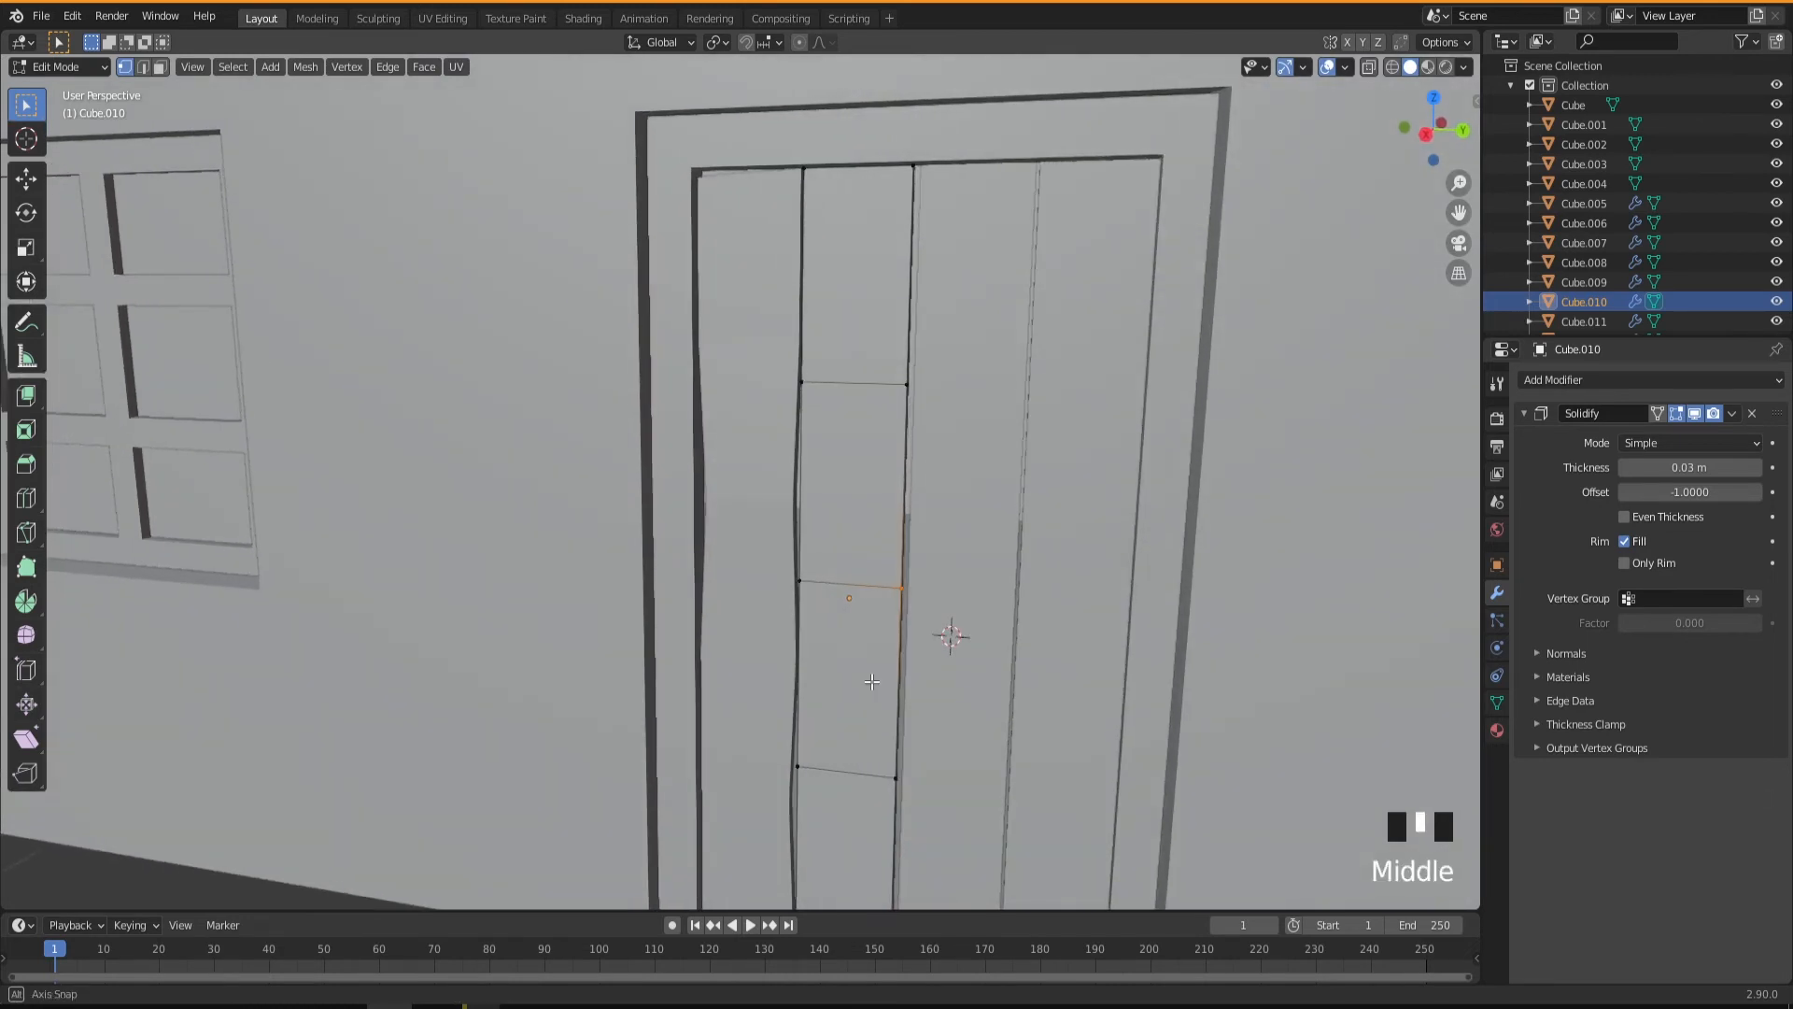
key("g")
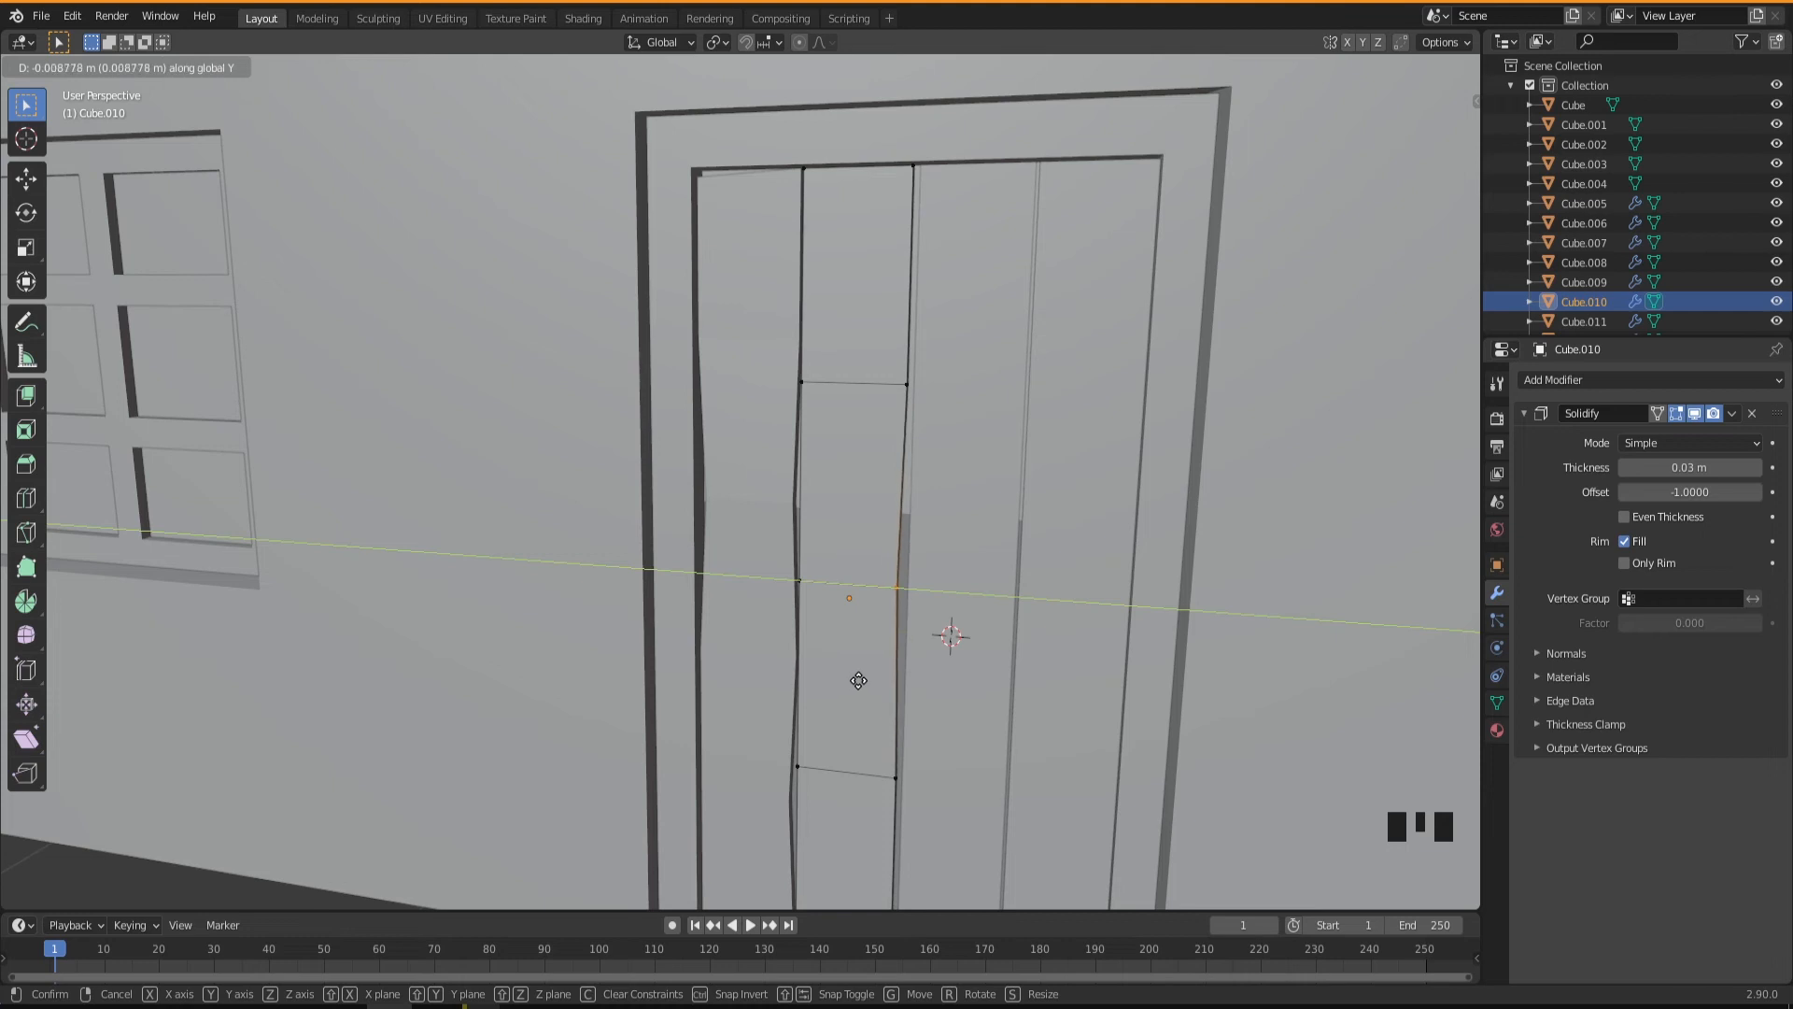
left_click(859, 680)
middle_click_drag(859, 680, 868, 644)
left_click_drag(884, 367, 940, 420)
key("g")
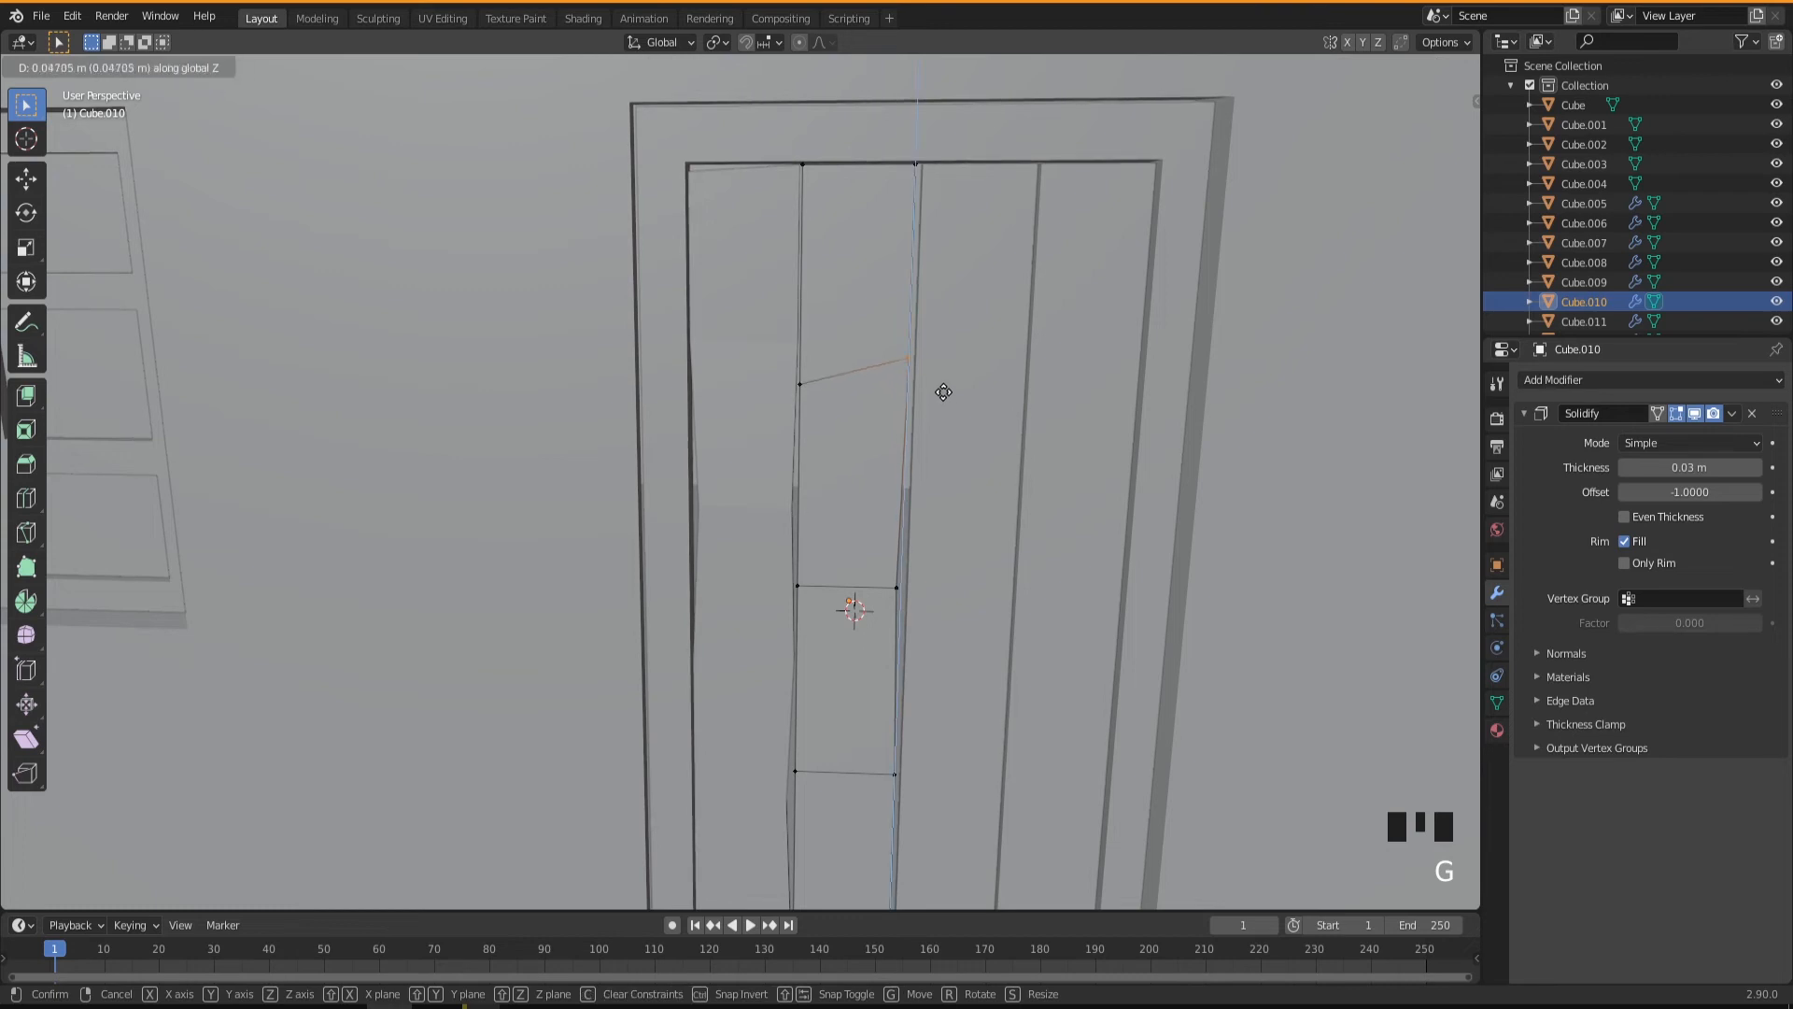
left_click(941, 391)
Edit the third door plank and add four horizontal loop cuts across it.
middle_click_drag(963, 590, 956, 589)
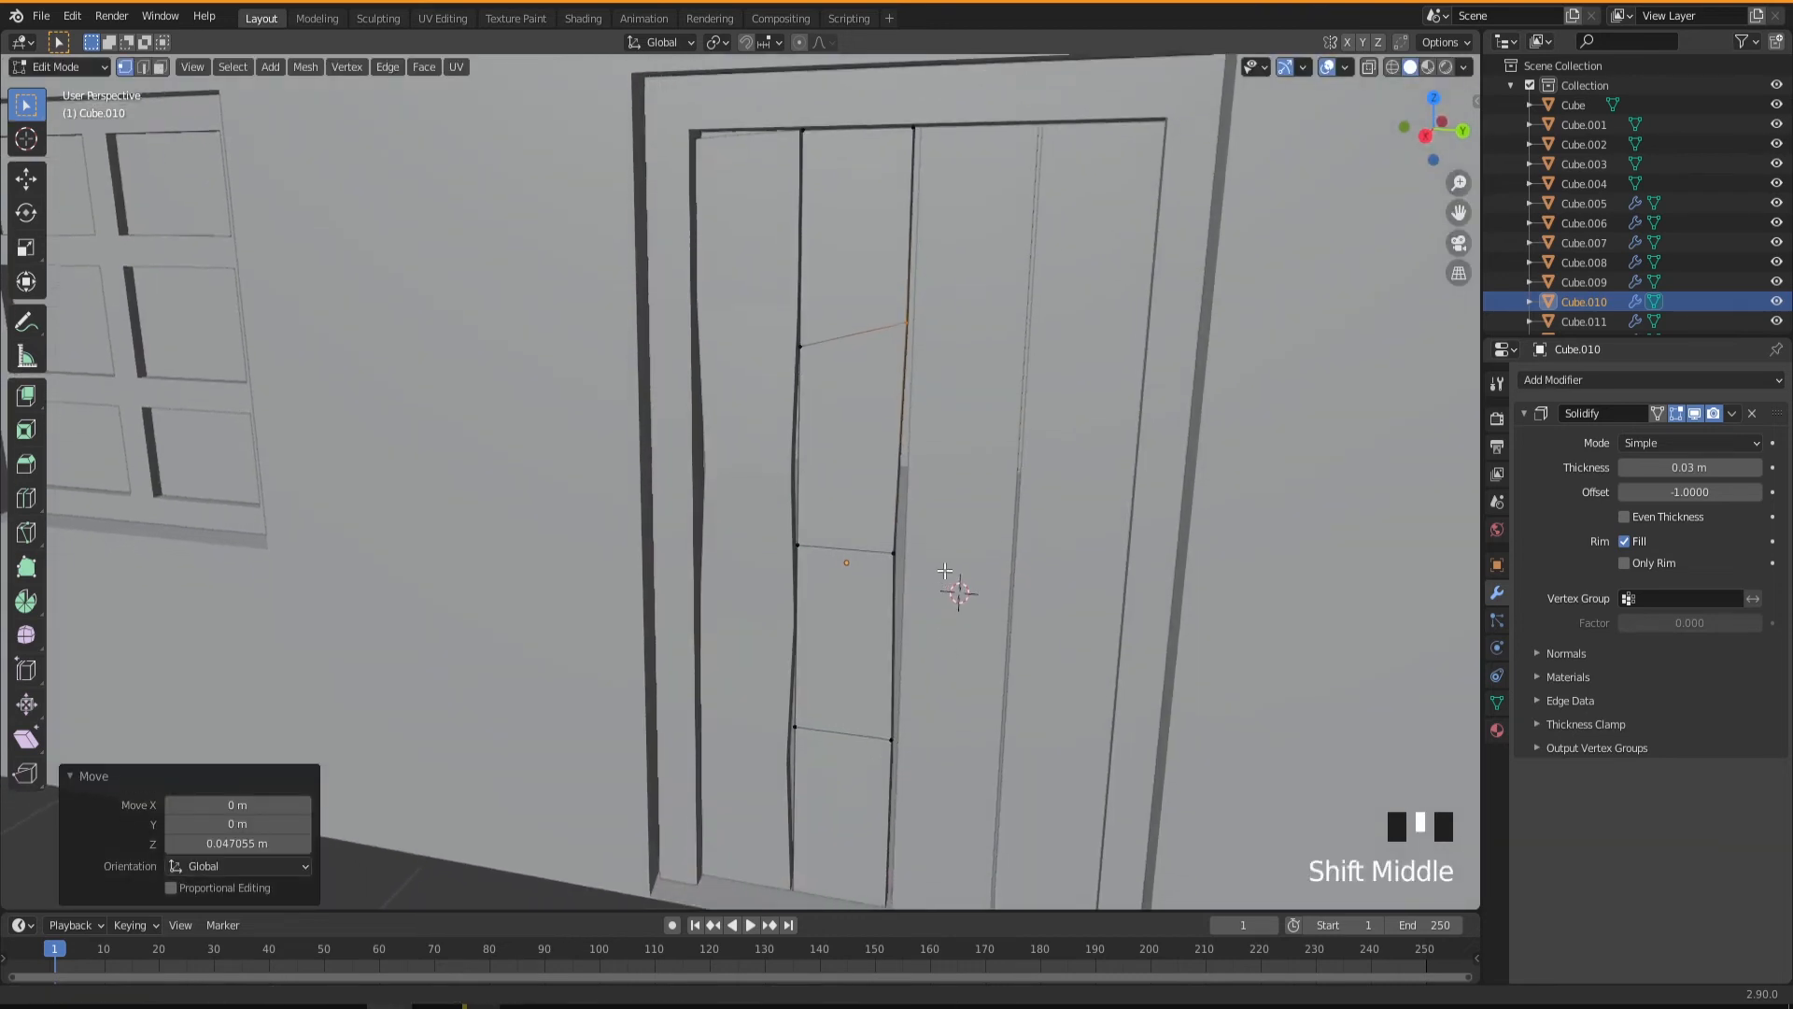
key("Tab")
left_click(939, 560)
key("Tab")
key("ctrl+r")
left_click(971, 435)
Shift individual vertices on both side edges of the third plank slightly along Y to make its outline uneven.
left_click(945, 439)
key("g")
middle_click_drag(949, 436, 969, 317)
key("g")
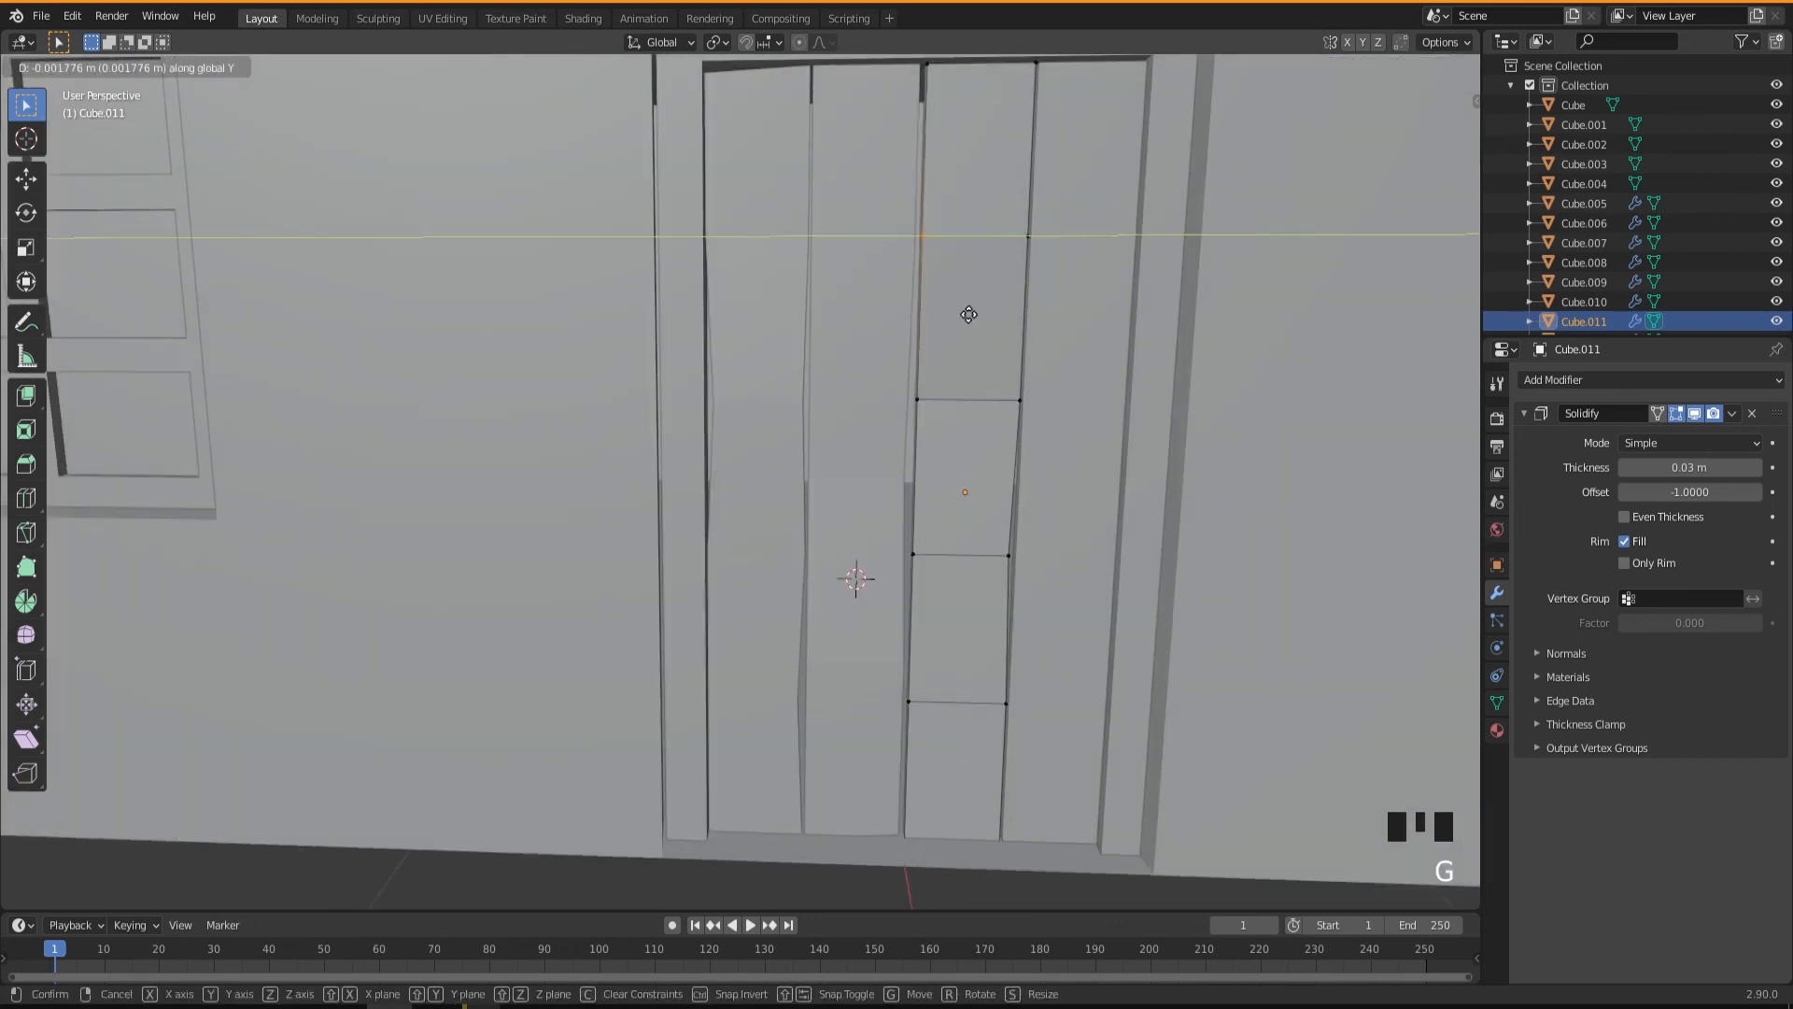
left_click(1062, 217)
key("g")
middle_click_drag(1062, 217, 1014, 392, "shift")
Edit the plank at the positive-Y end, dissolve its mid-height side vertices and add four horizontal loop cuts.
key("Tab")
left_click(984, 573)
key("Tab")
key("ctrl+r")
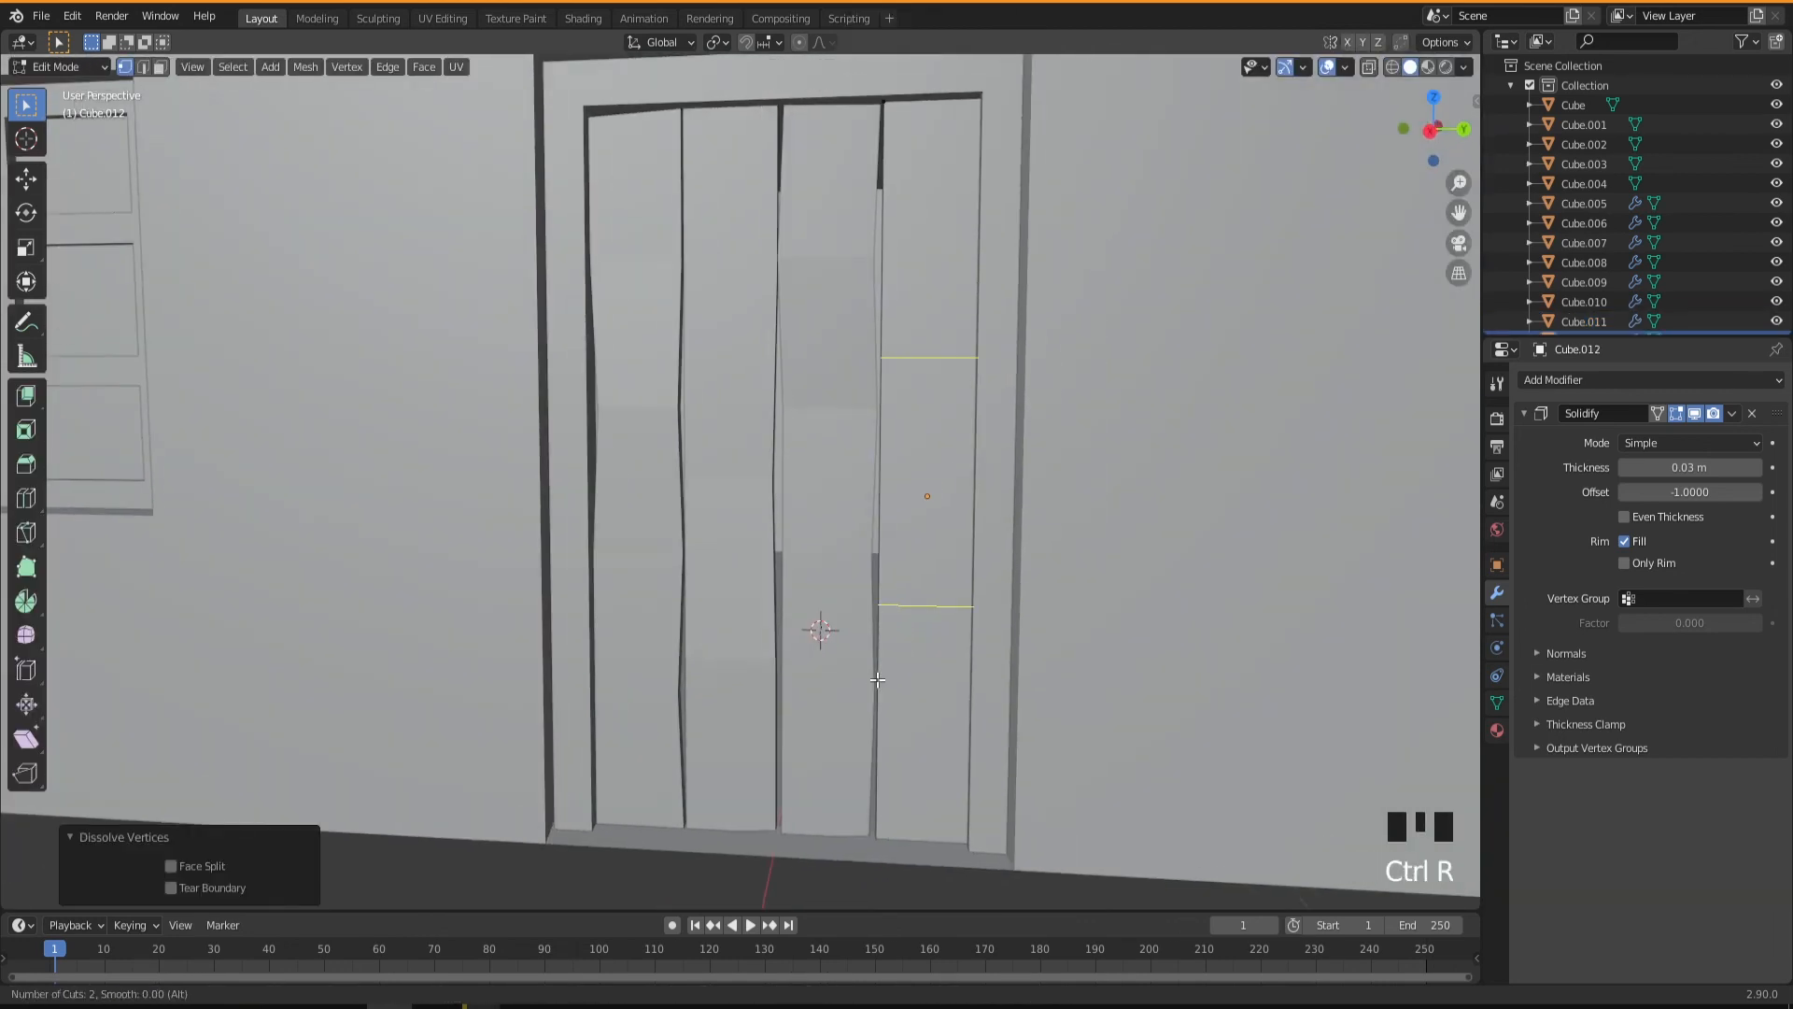
left_click(933, 486)
Nudge individual edge vertices of the positive-Y end plank, including one along X, to roughen its outline, then finish editing it.
key("g")
left_click(969, 133)
left_click(984, 254)
middle_click_drag(968, 561, 883, 560)
left_click(888, 420)
key("g")
key("x")
left_click(884, 496)
middle_click_drag(793, 523, 832, 568)
key("Tab")
Duplicate the plank at the positive-Y end in place and rotate the copy 90° about the X axis.
scroll(893, 547, "down", 2)
middle_click_drag(924, 480, 962, 513)
middle_click_drag(834, 535, 786, 539)
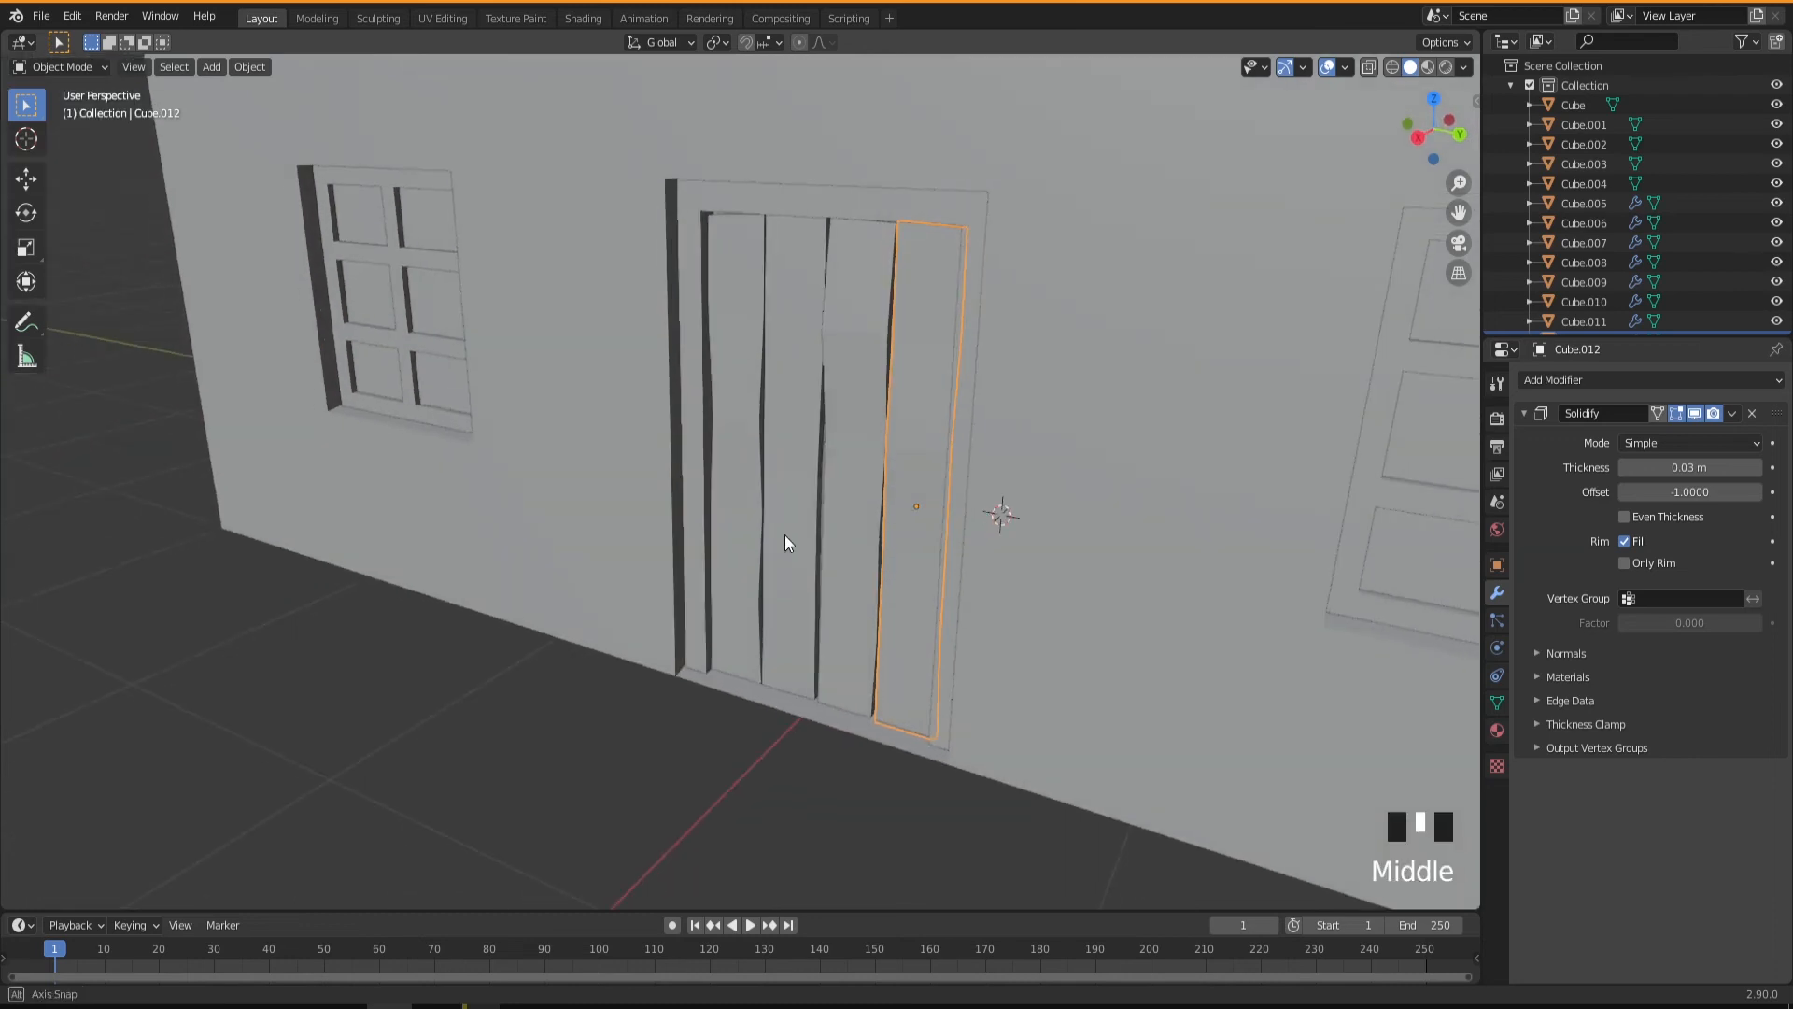
key("shift+d")
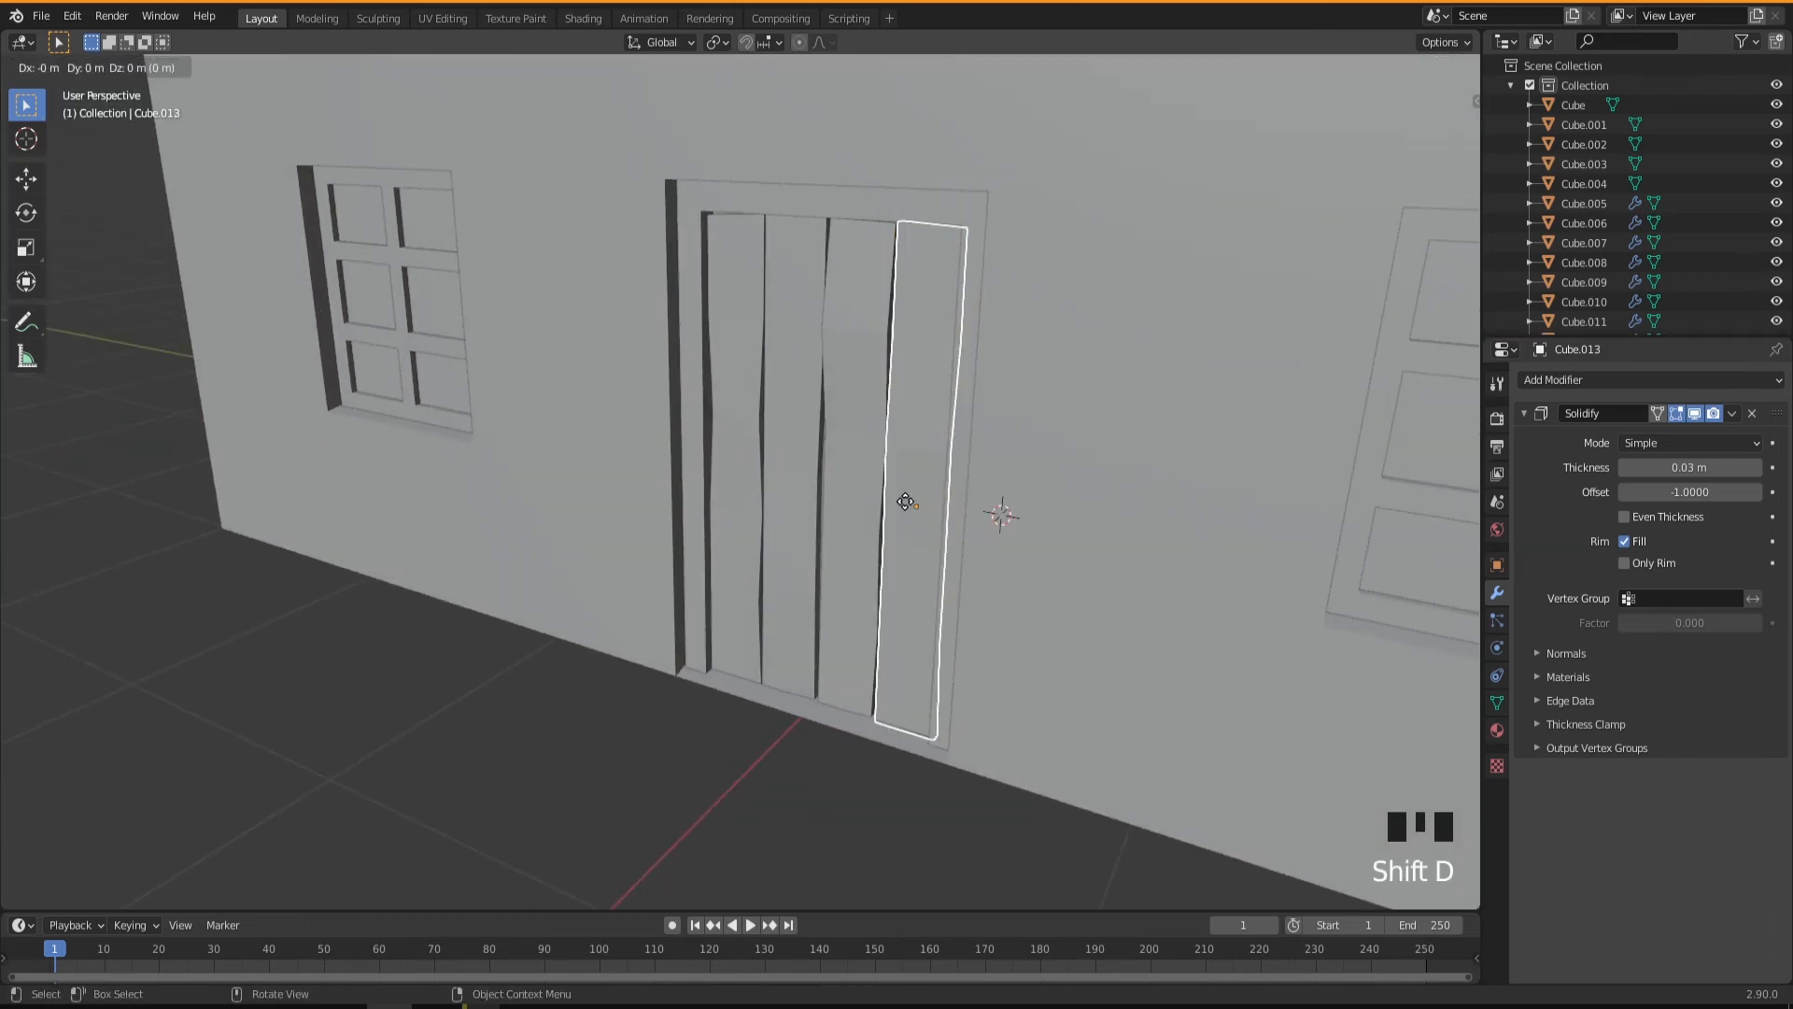
key("r")
type("z")
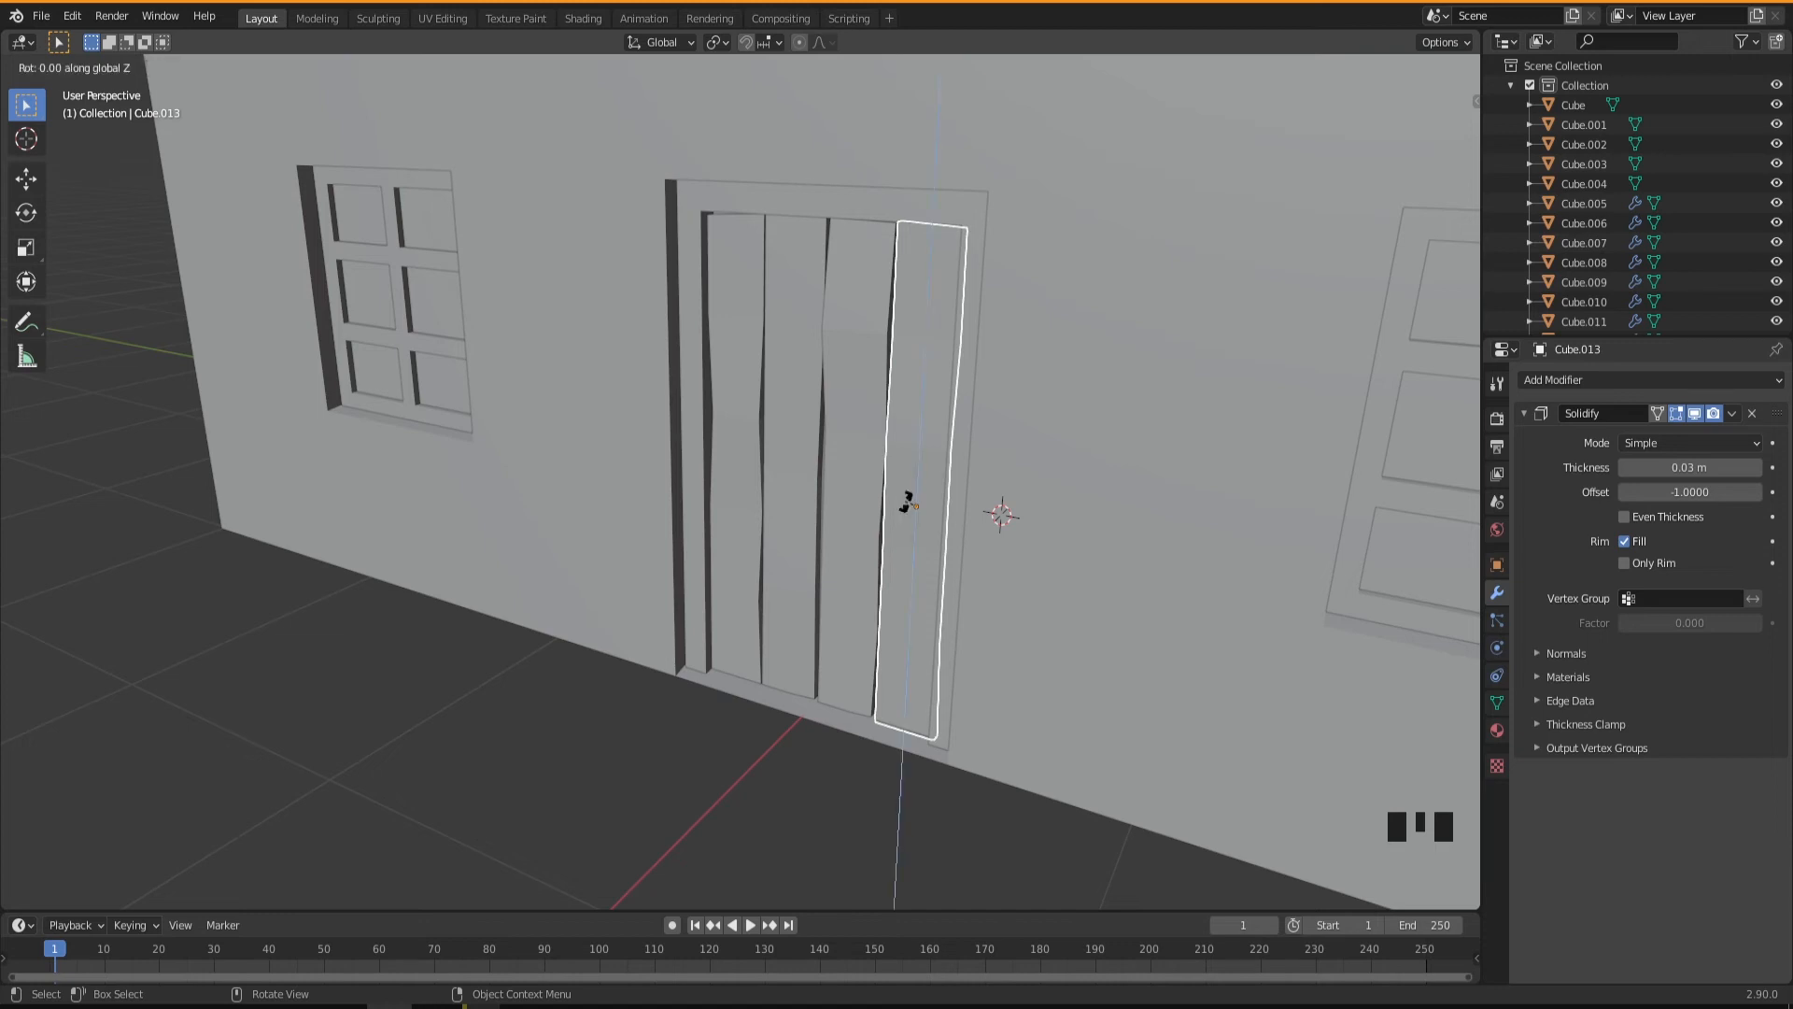
type("9")
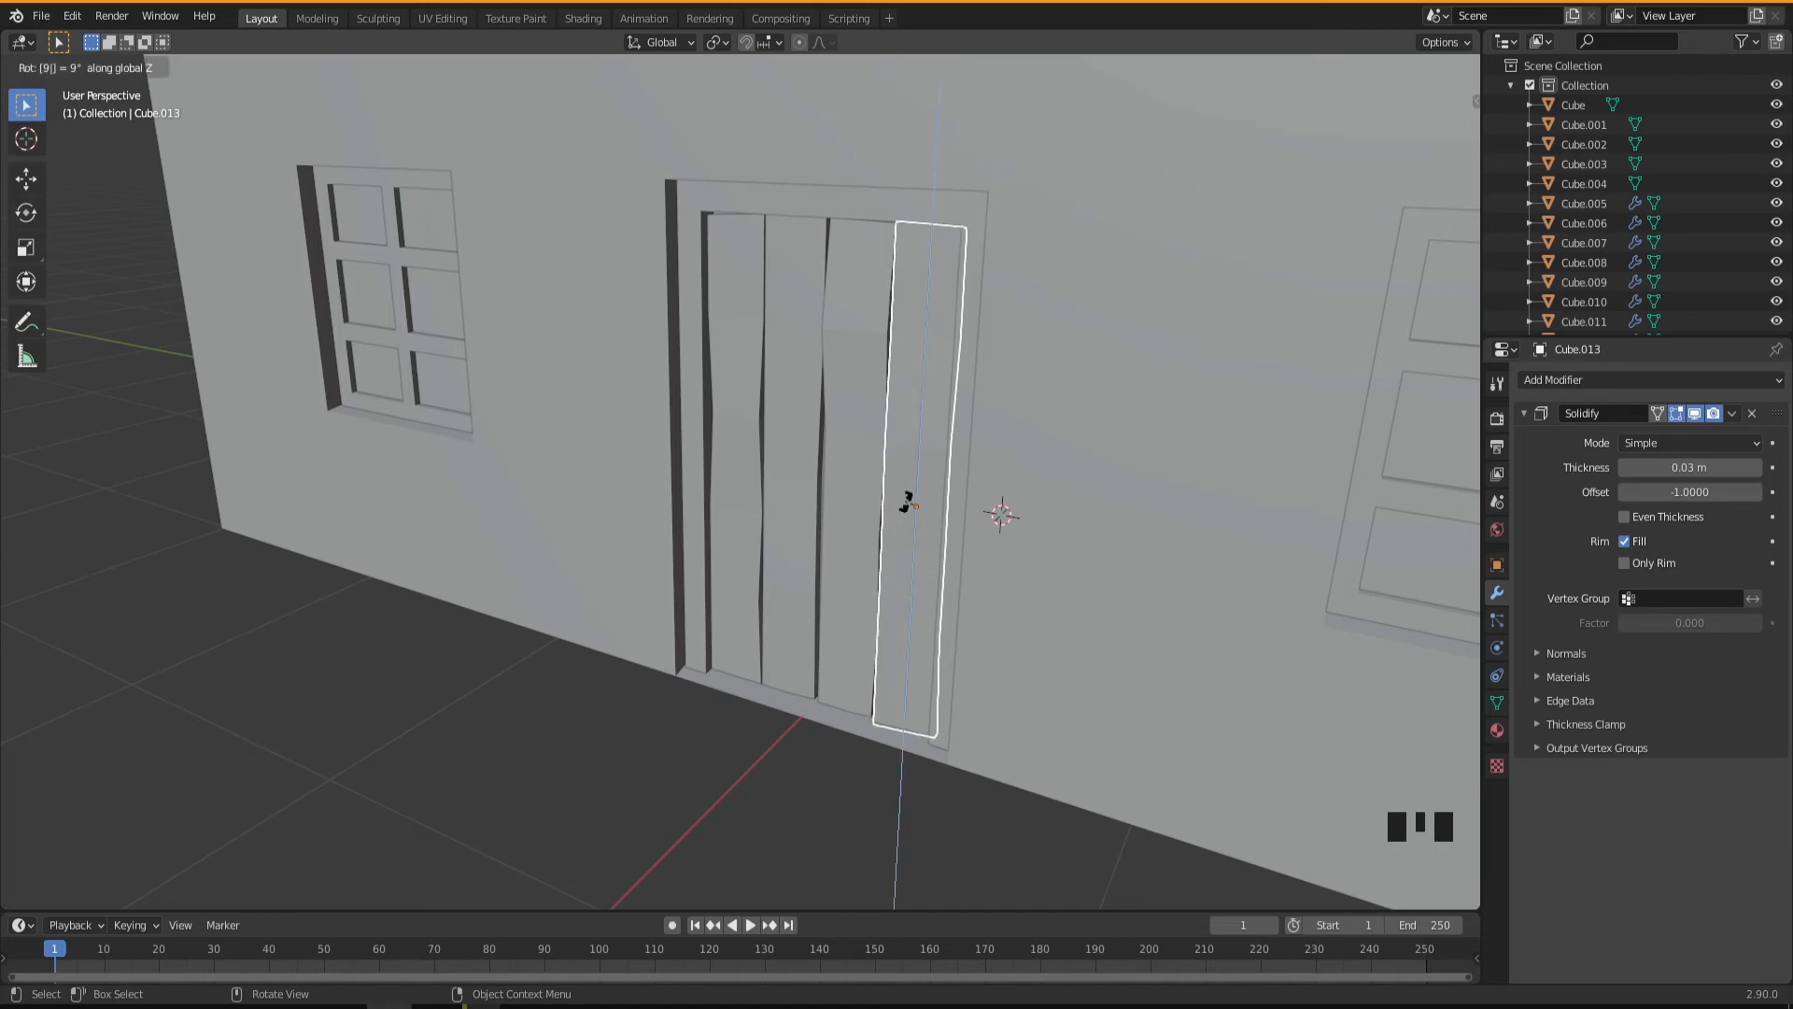
type("0")
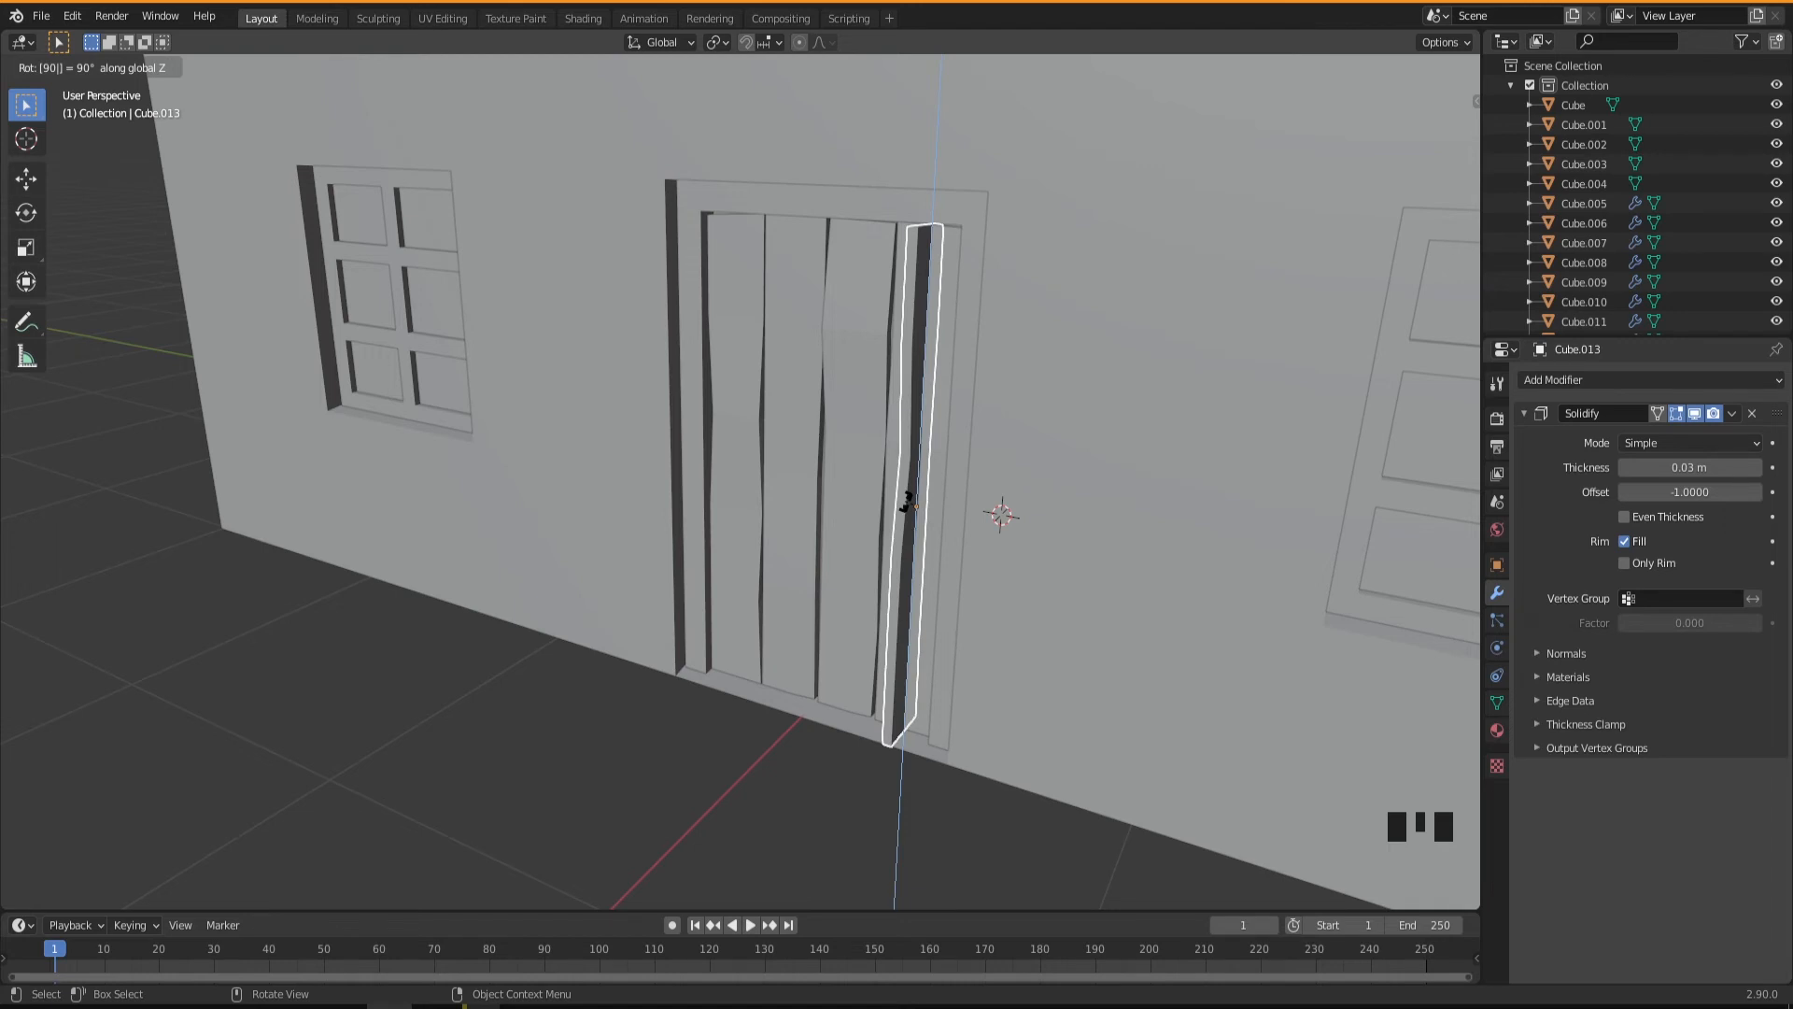
type("x")
key("Return")
With X-ray on, delete the four vertices at the positive-Y end of the horizontal plank that overhangs the door.
middle_click_drag(907, 502, 973, 539)
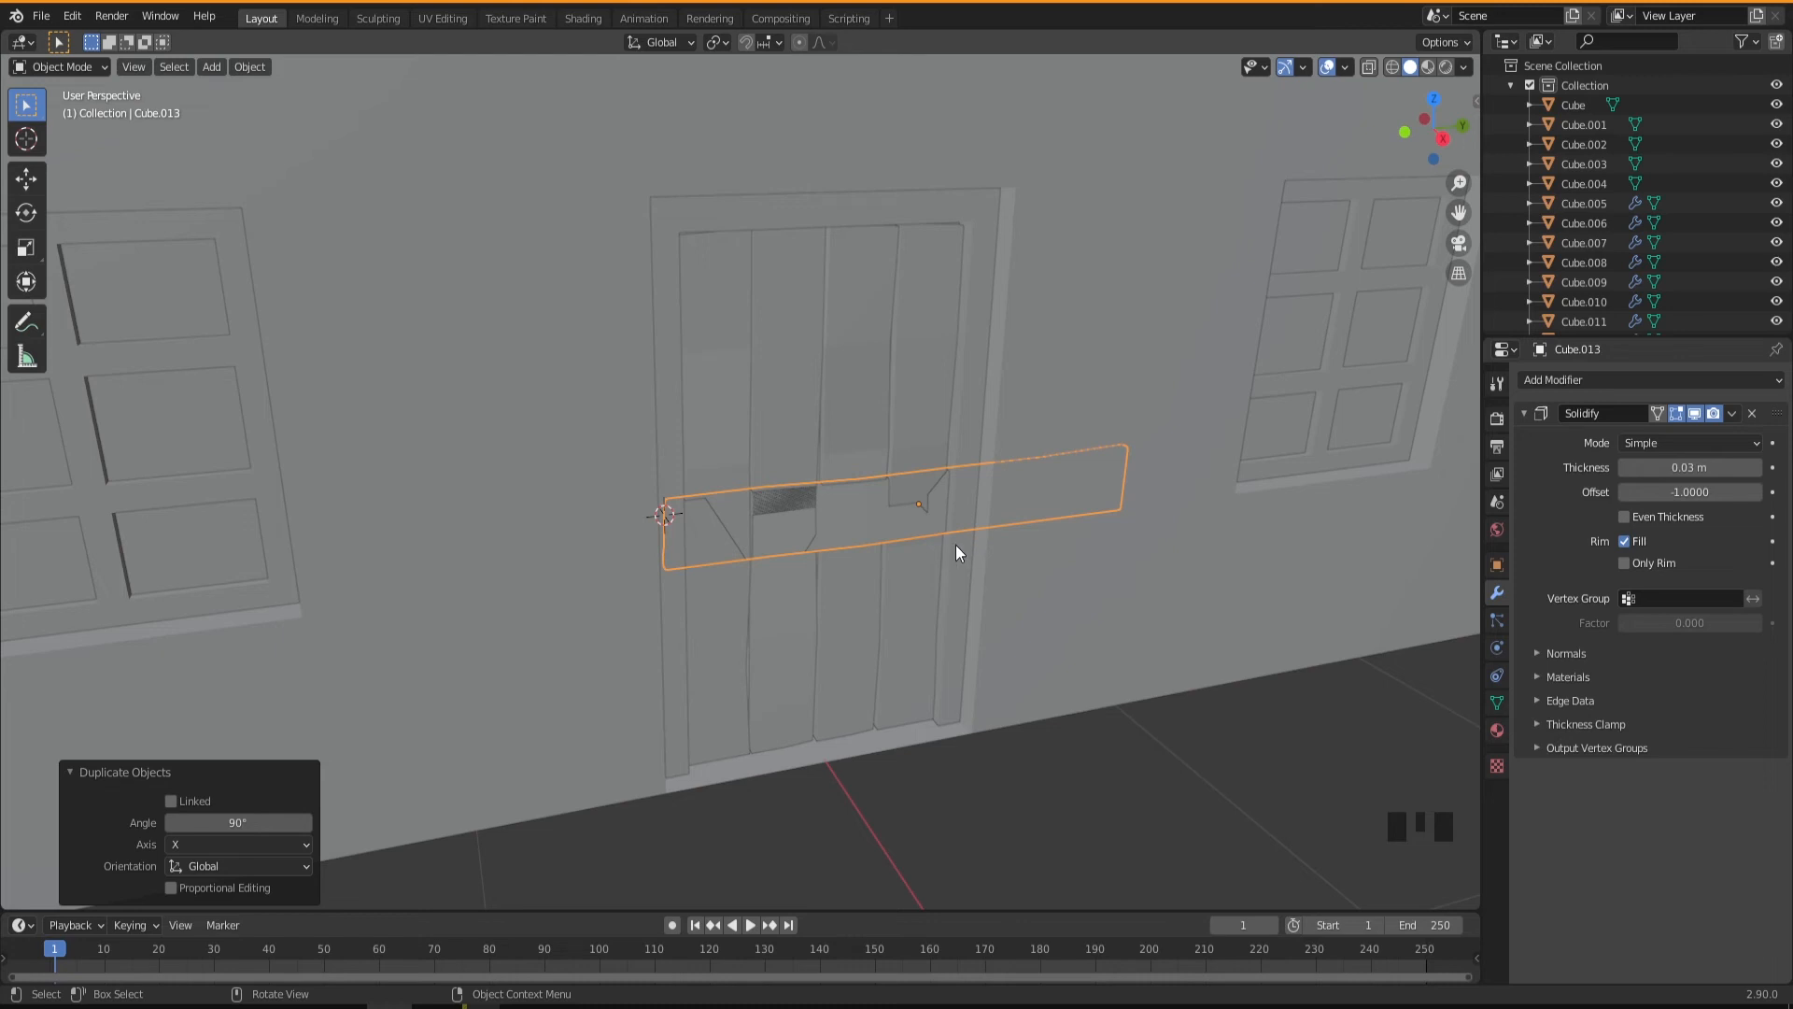
middle_click_drag(941, 552, 1003, 489)
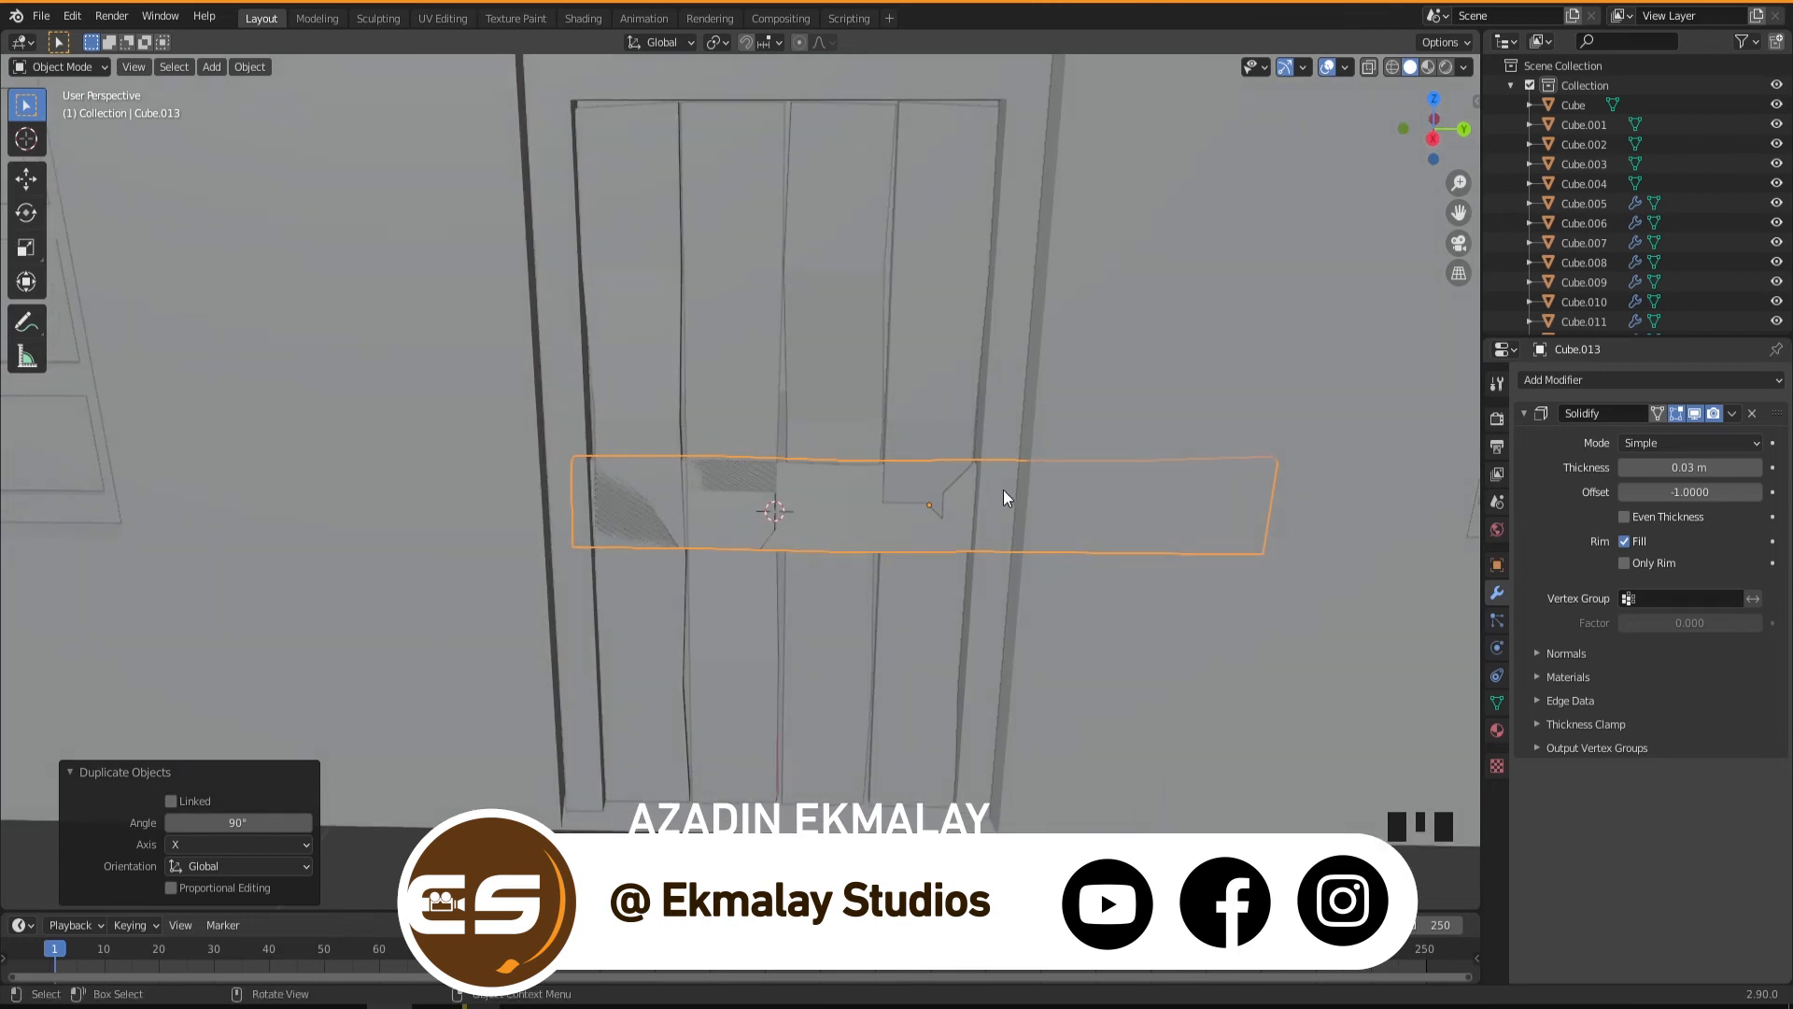
key("Tab")
left_click(1371, 69)
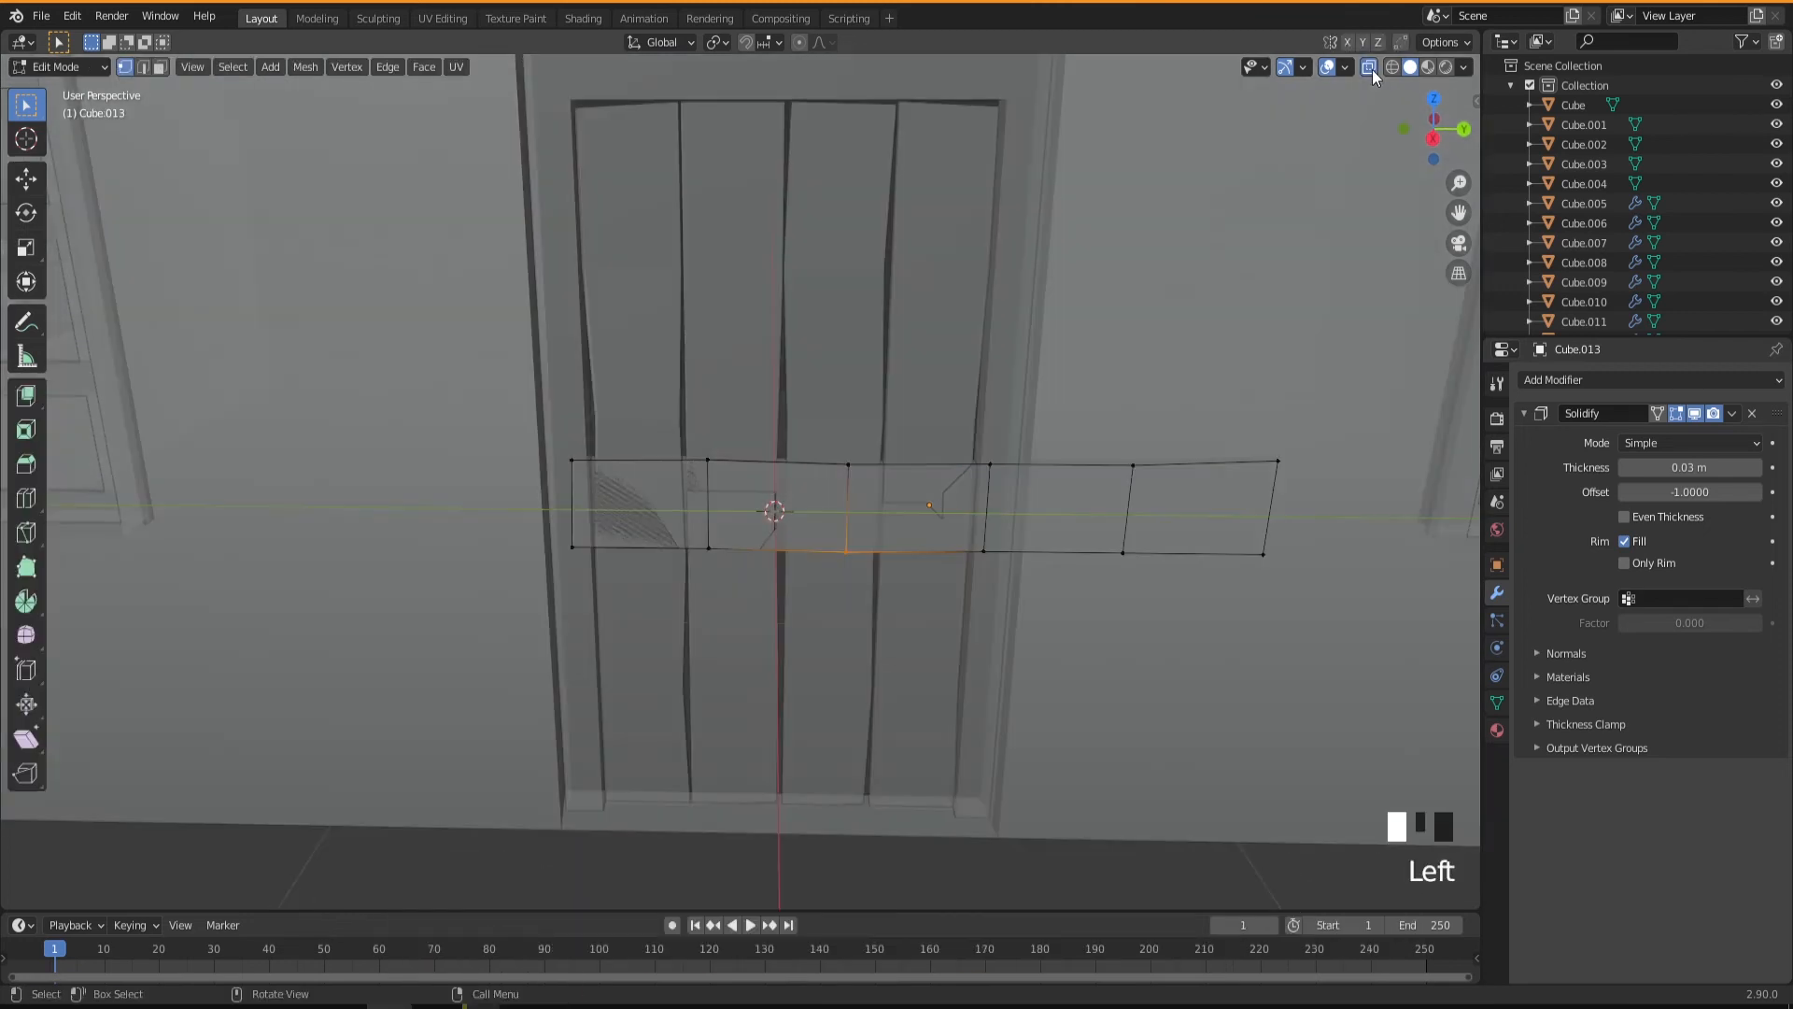
left_click_drag(1072, 406, 1328, 627)
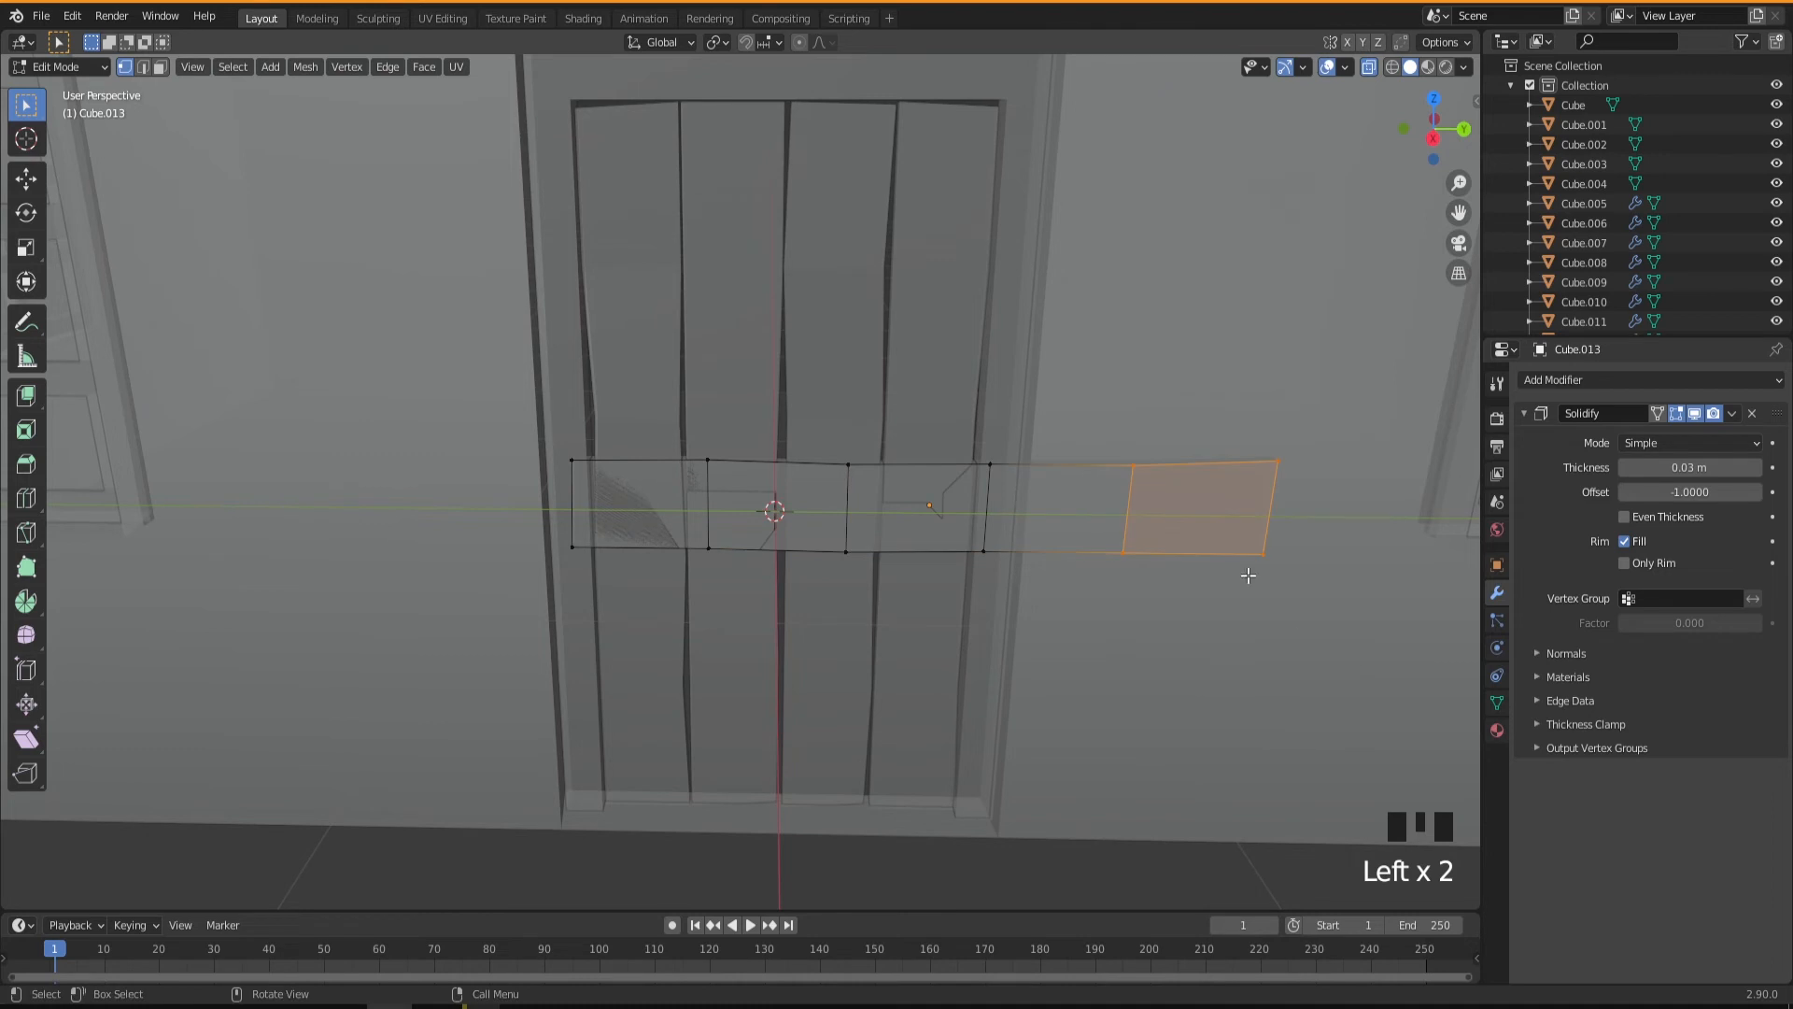
right_click(1132, 503)
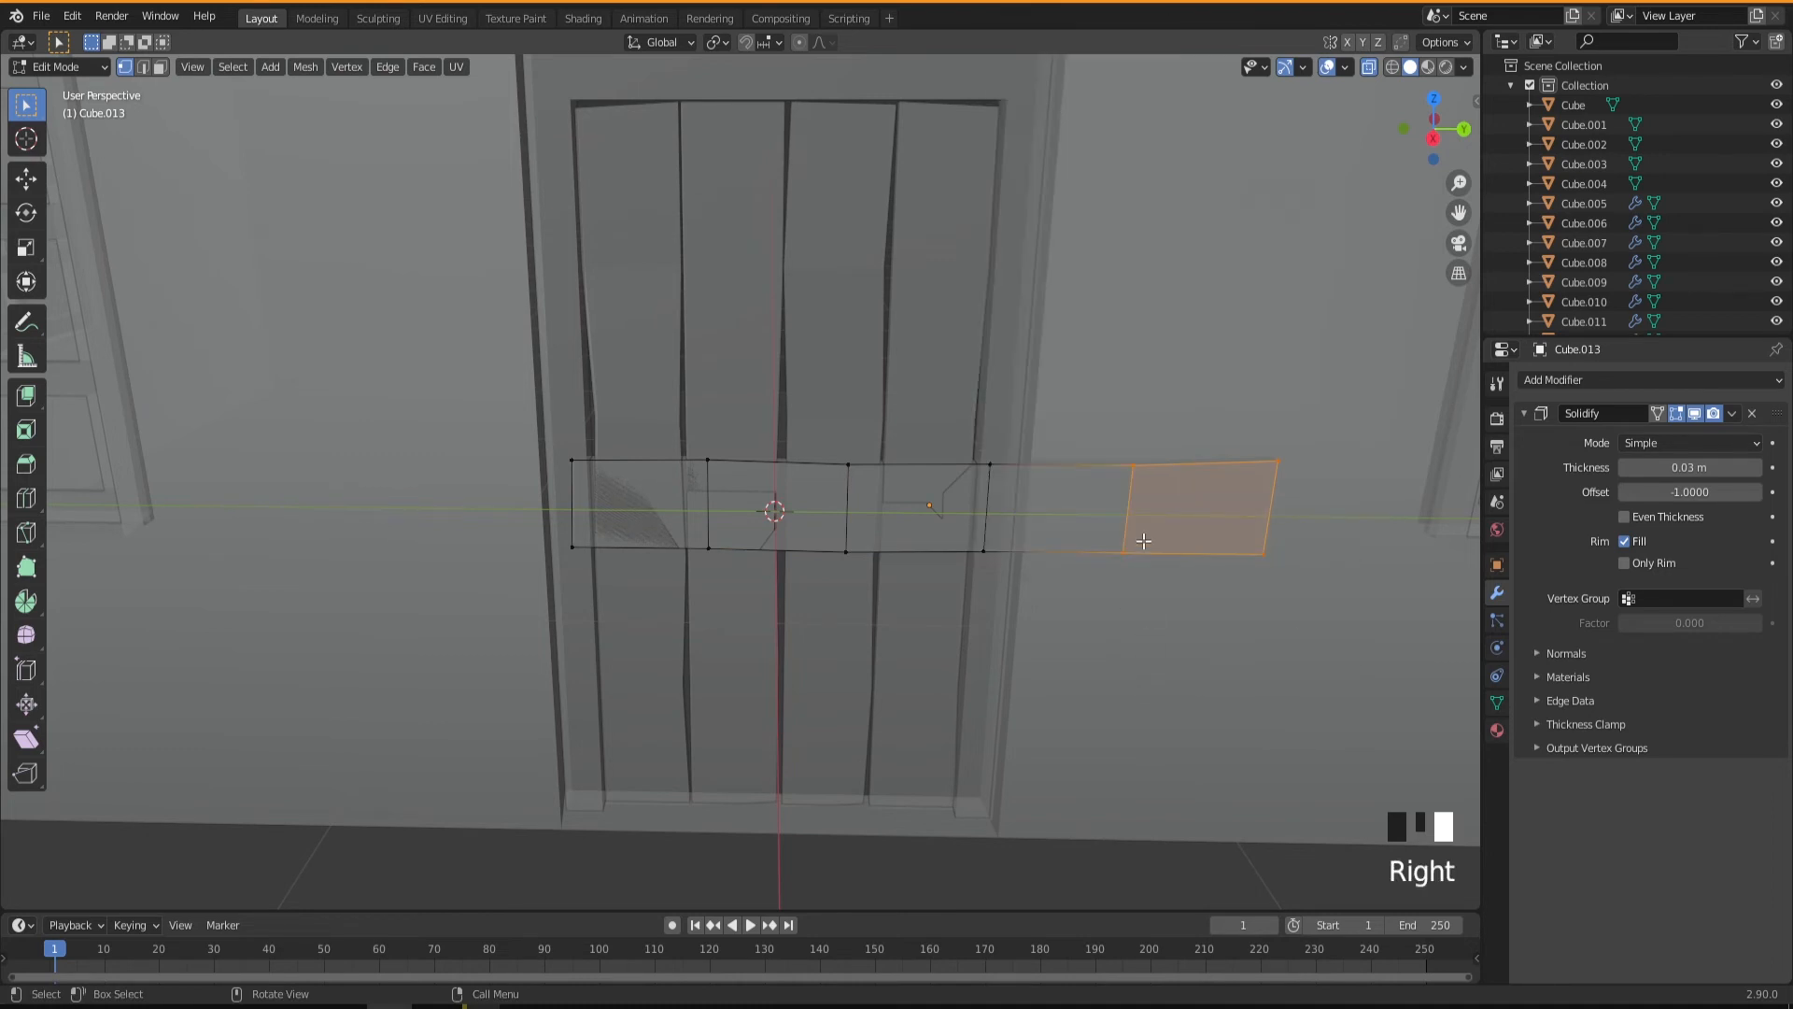
key("x")
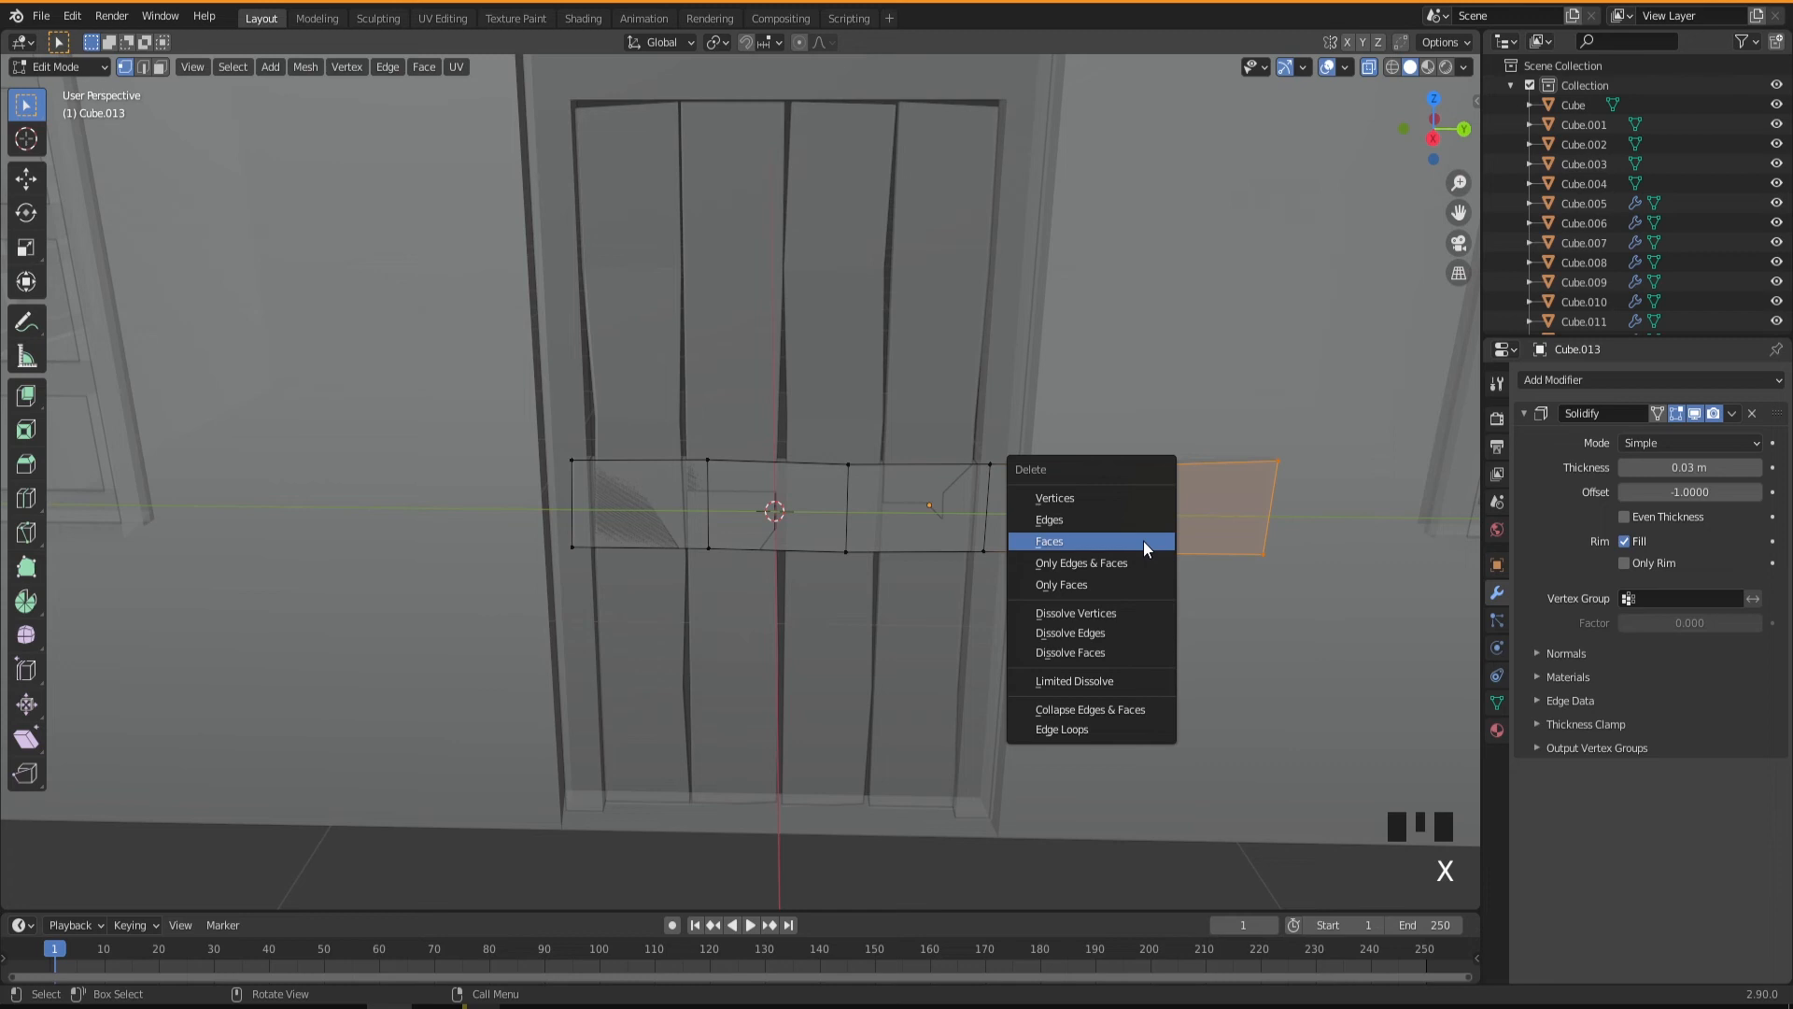
left_click(1053, 497)
Move the horizontal crosspiece's positive-Y end vertices inward along Y by about -0.034 m.
middle_click_drag(1033, 592, 995, 573)
left_click_drag(978, 441, 1036, 624)
middle_click_drag(1037, 623, 1037, 597)
key("g")
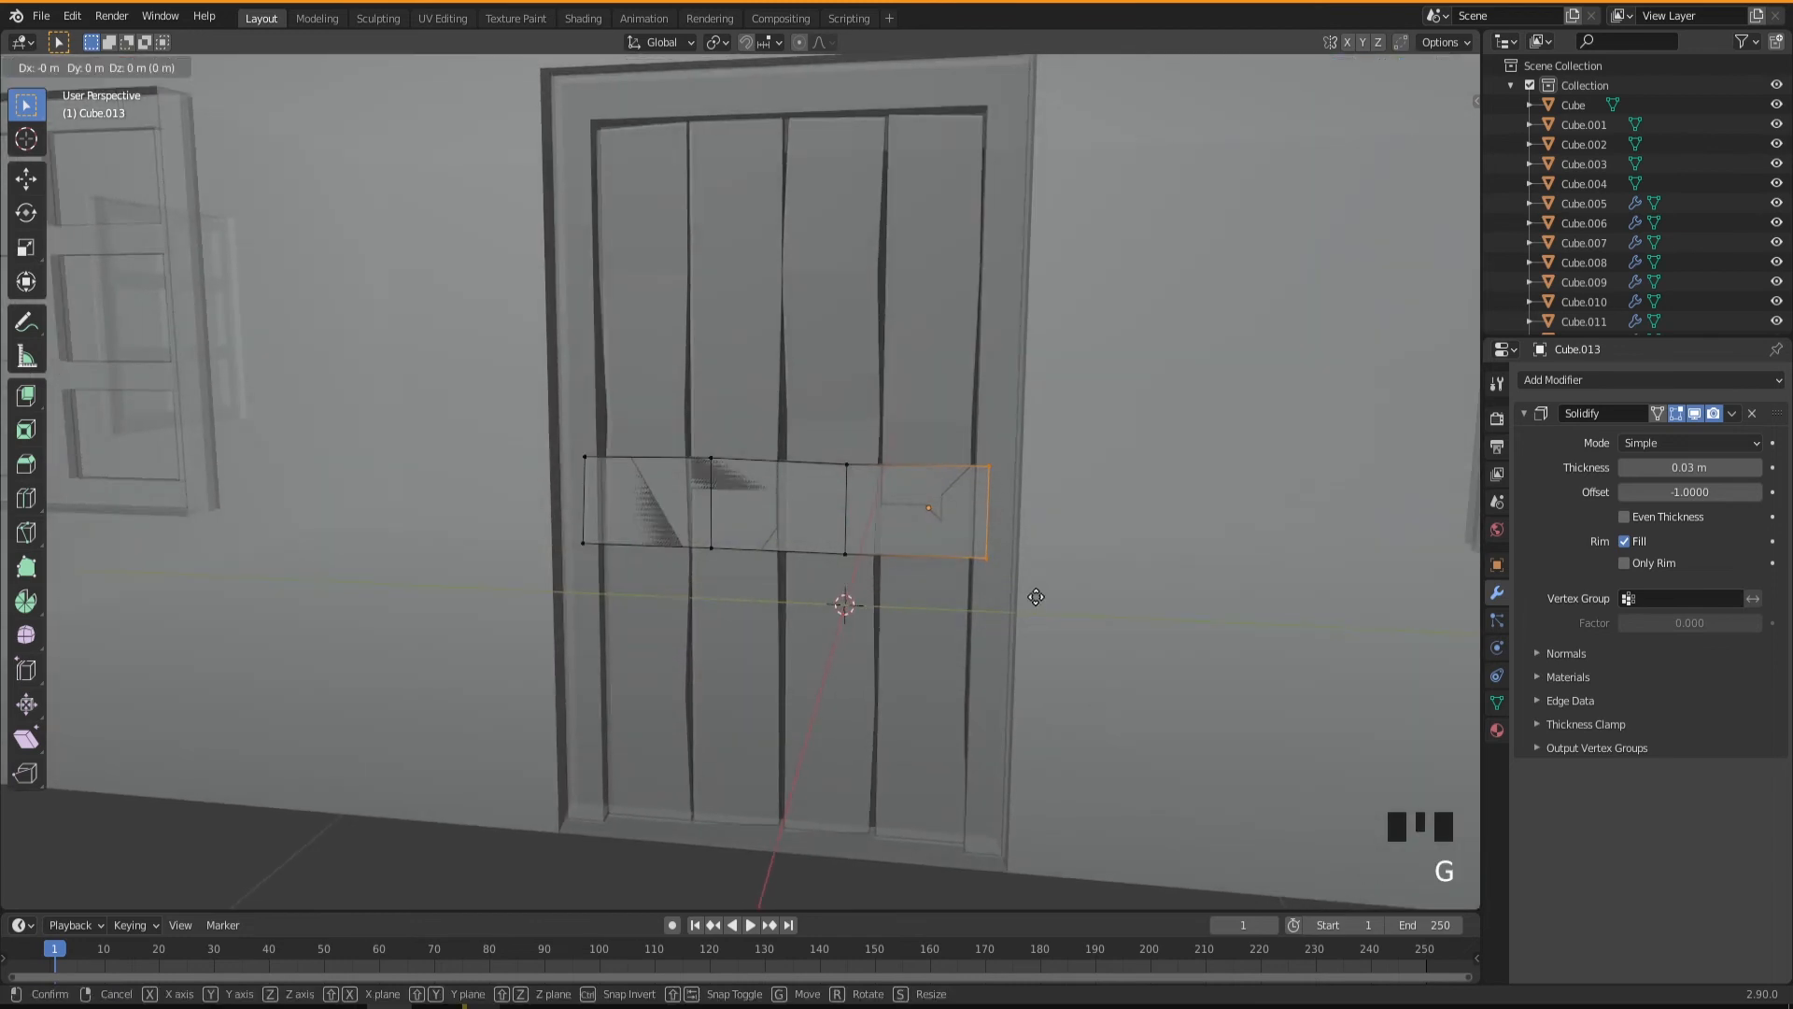
key("y")
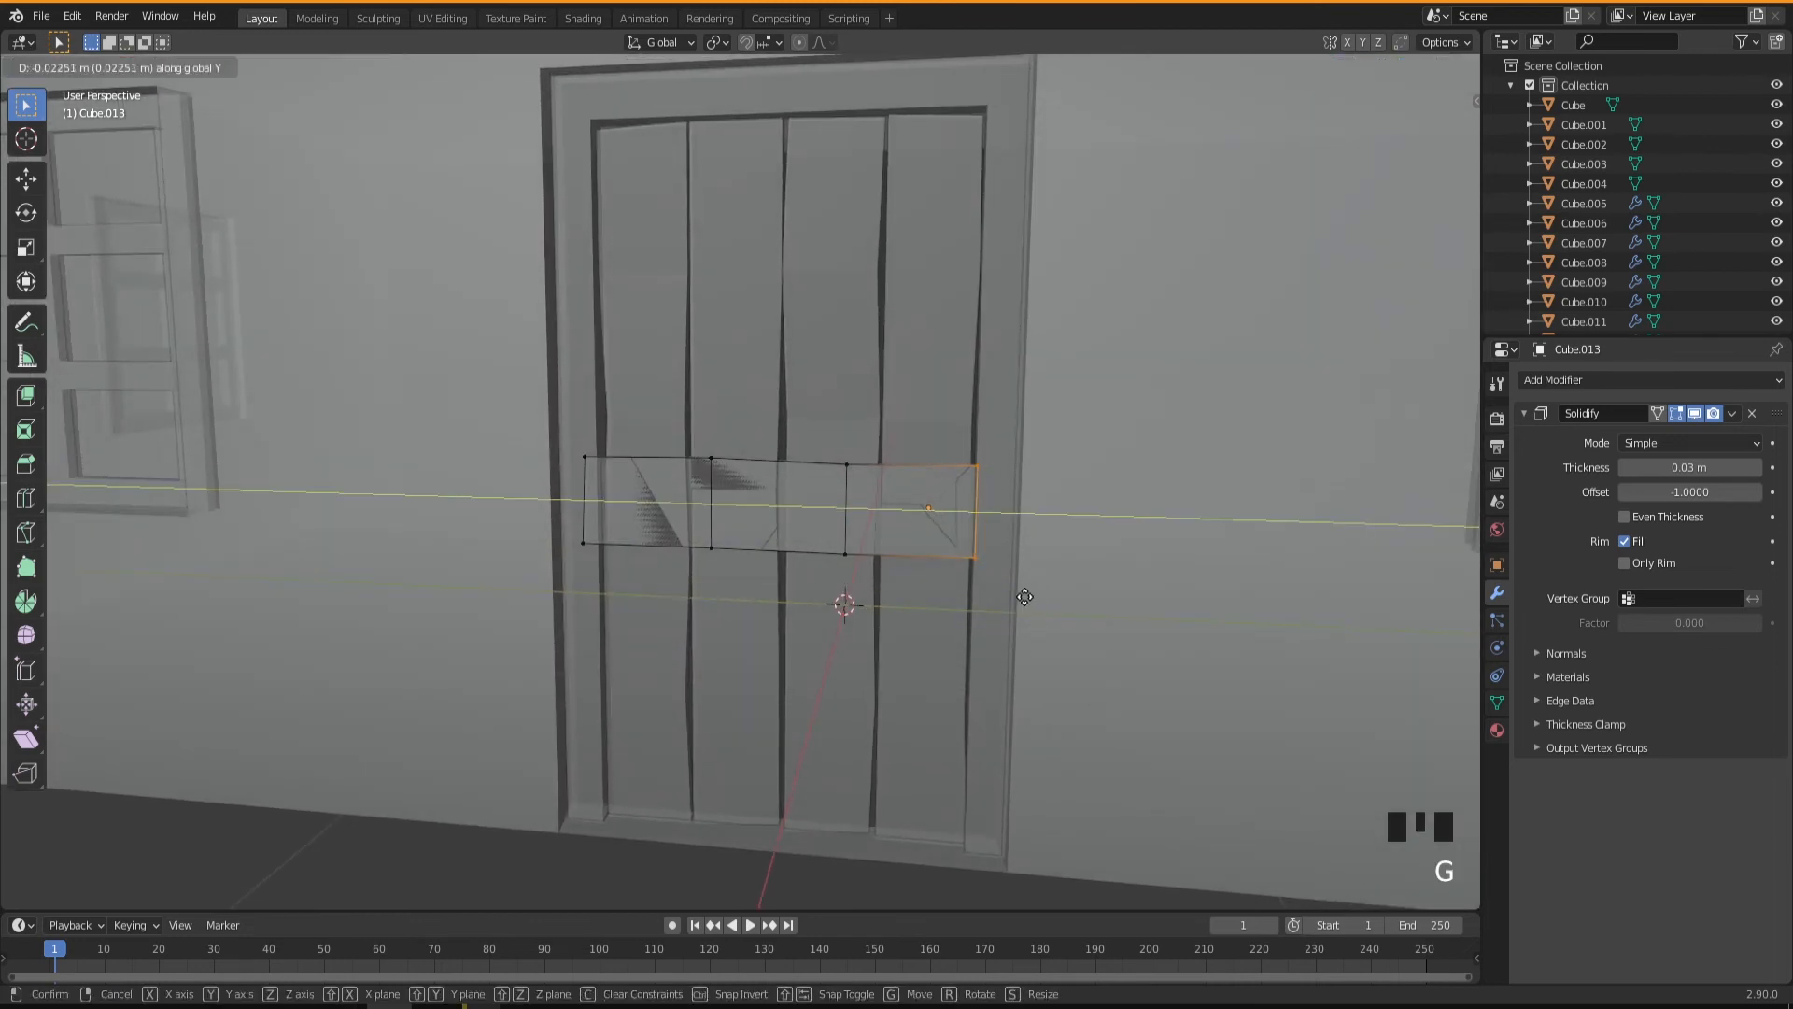
left_click(1019, 597)
Move the vertices at the crosspiece's negative-Y end inward to fit the outermost plank's edge.
left_click(571, 467)
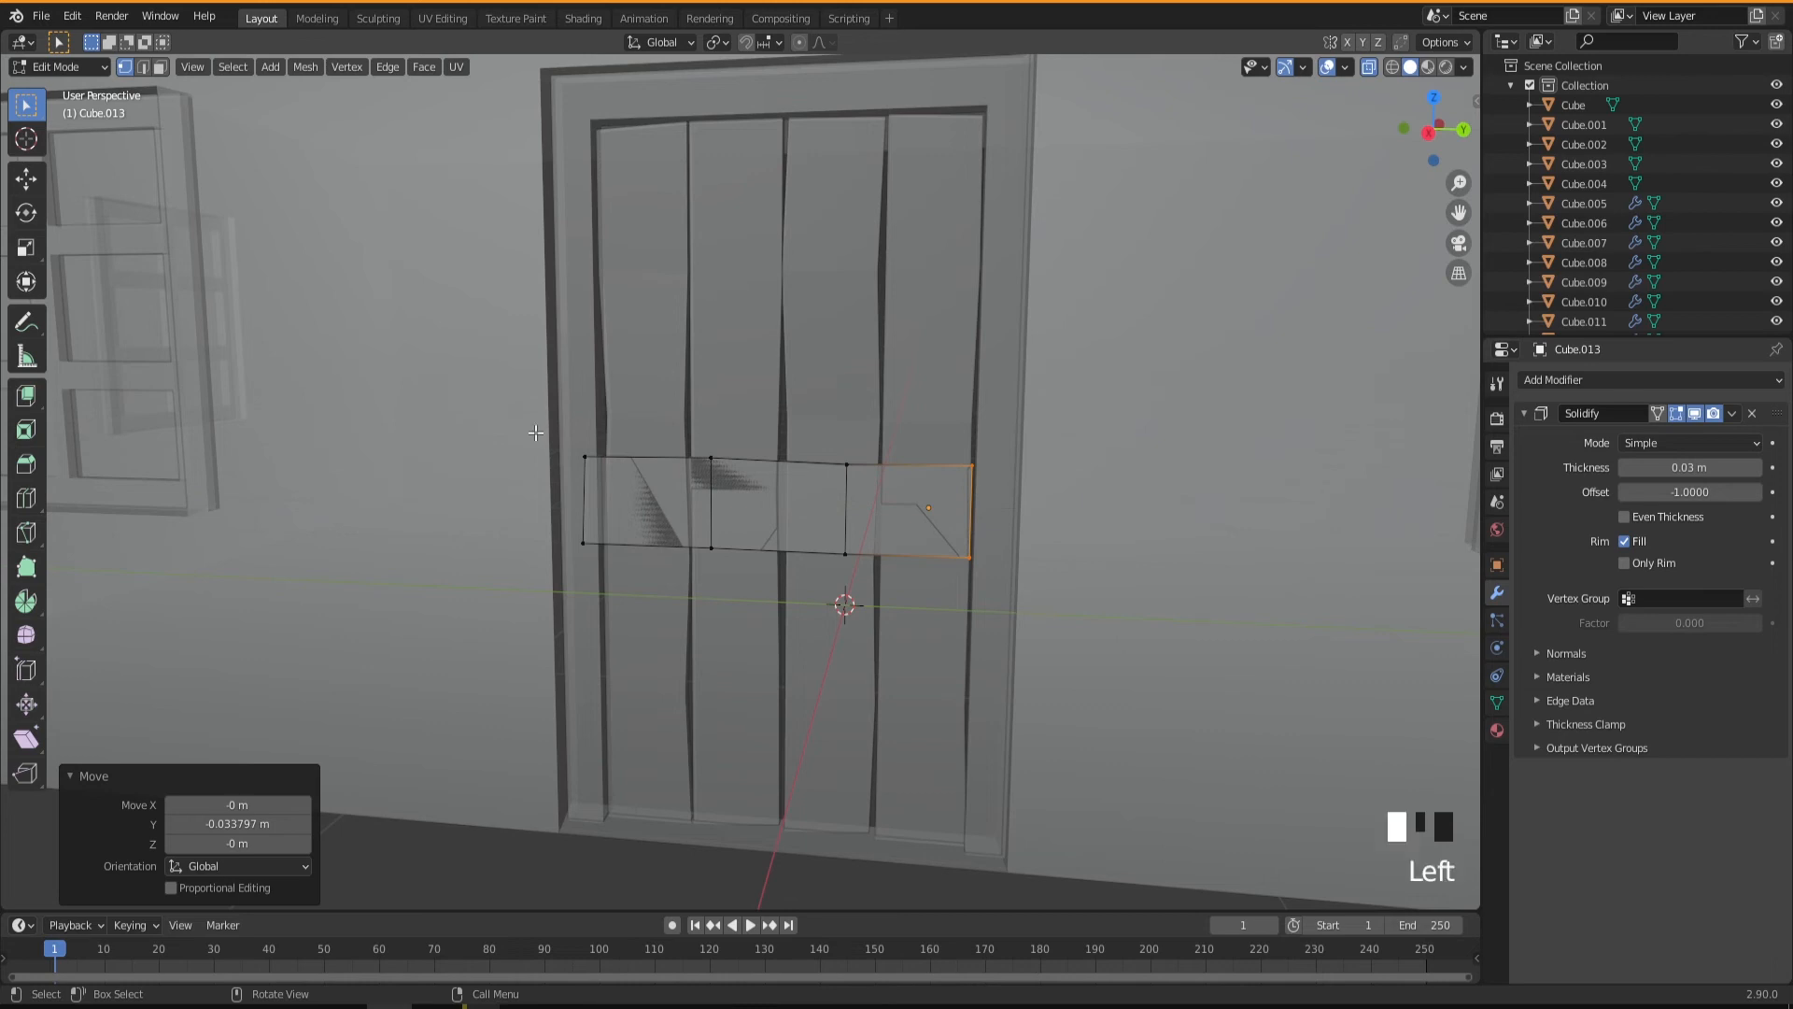
key("g")
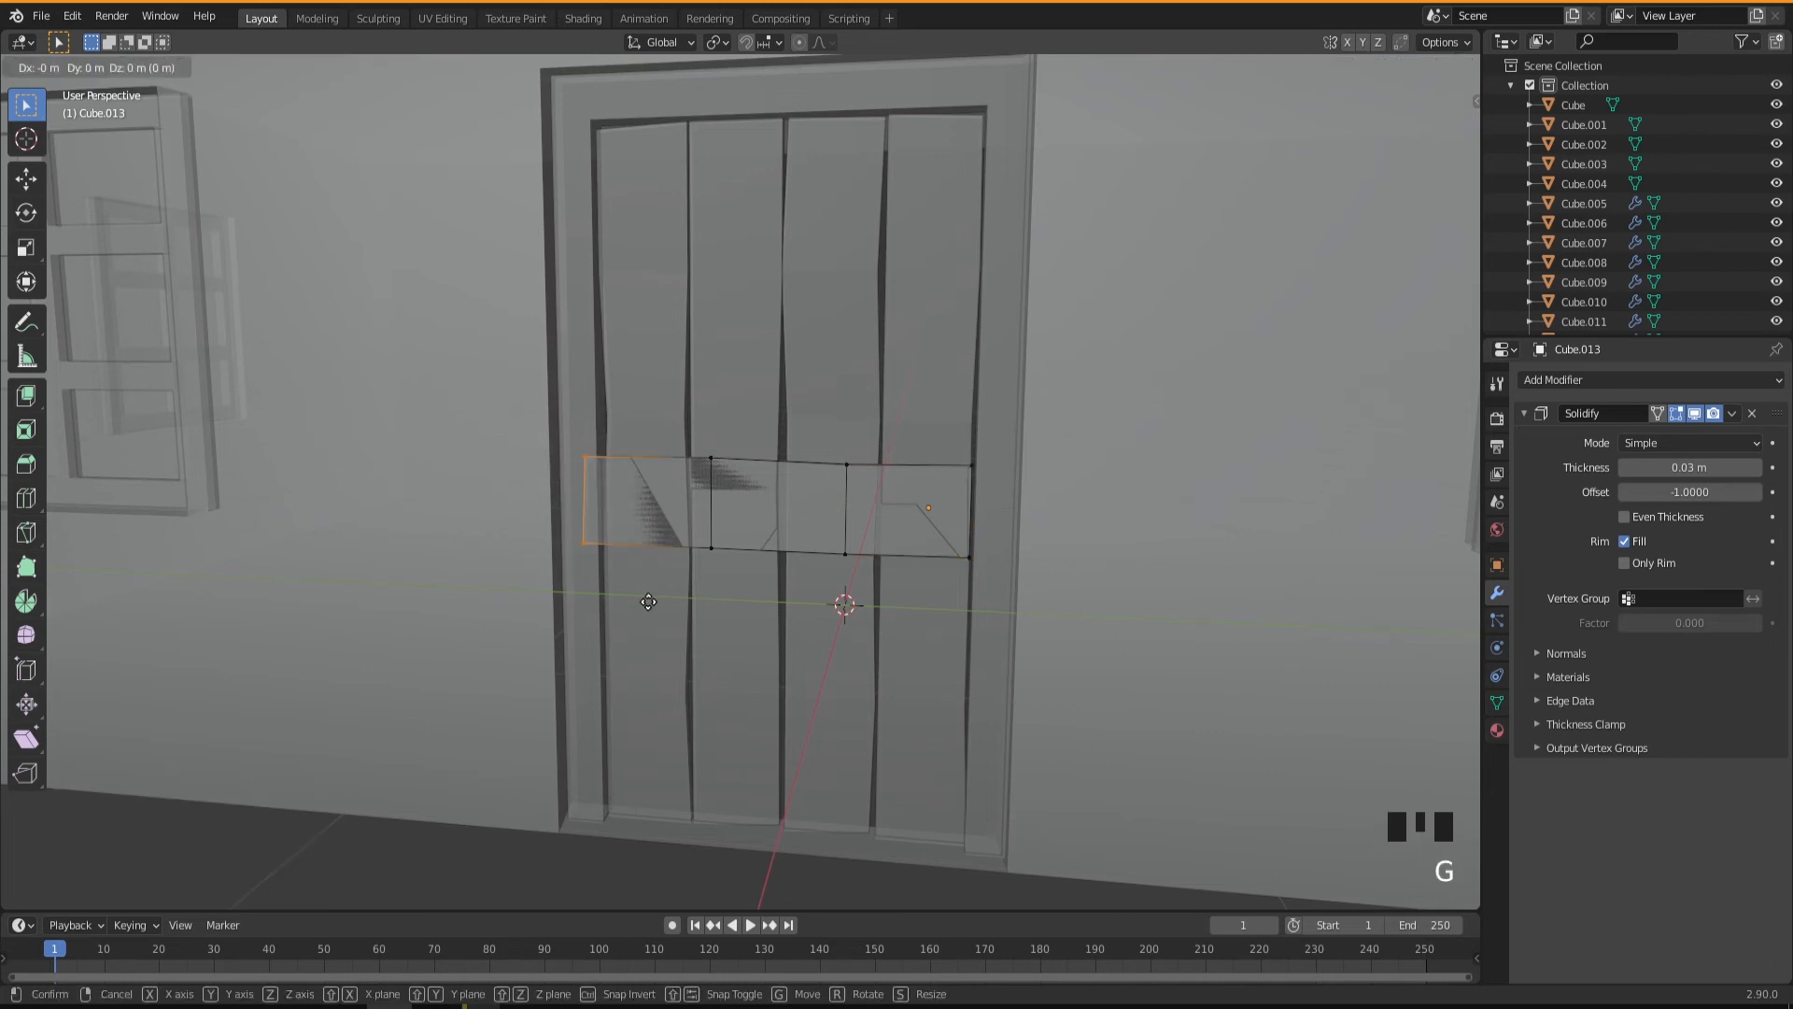
left_click(661, 608)
Nudge the crosspiece's two inner upper-edge vertices down along Z for an uneven outline, and finish editing it.
middle_click_drag(772, 612, 755, 546)
left_click(701, 427)
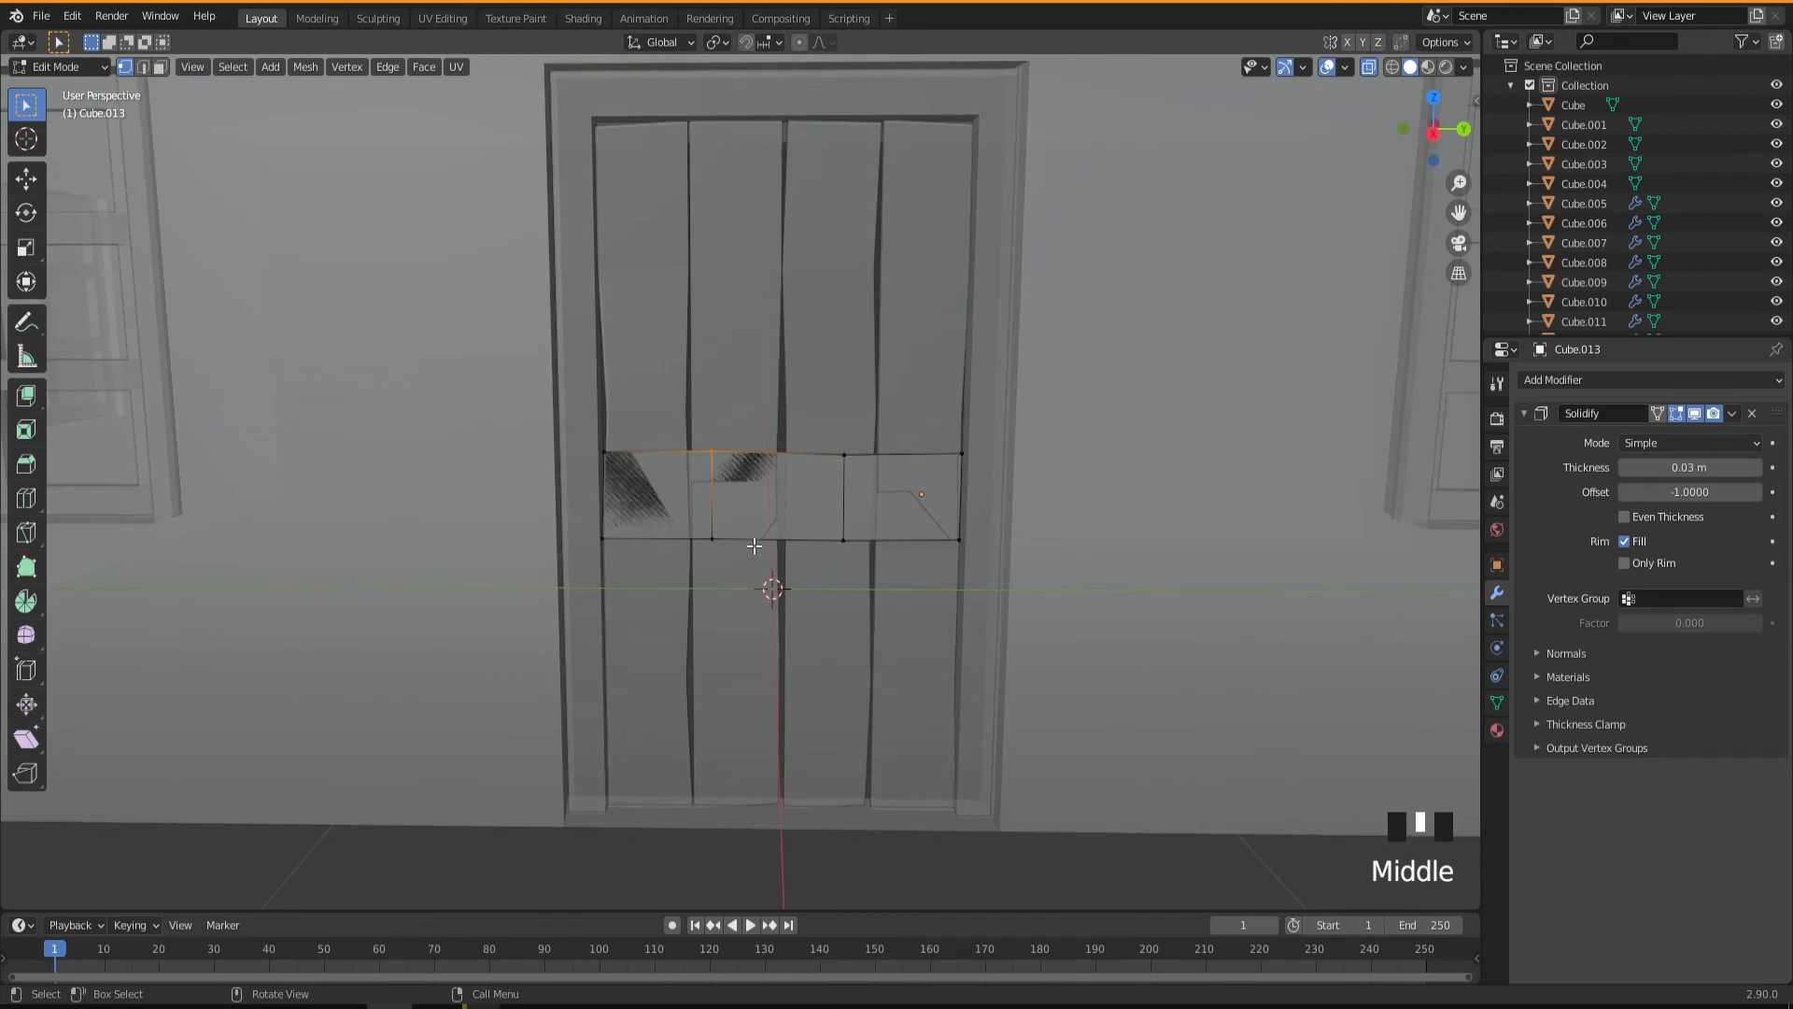
key("g")
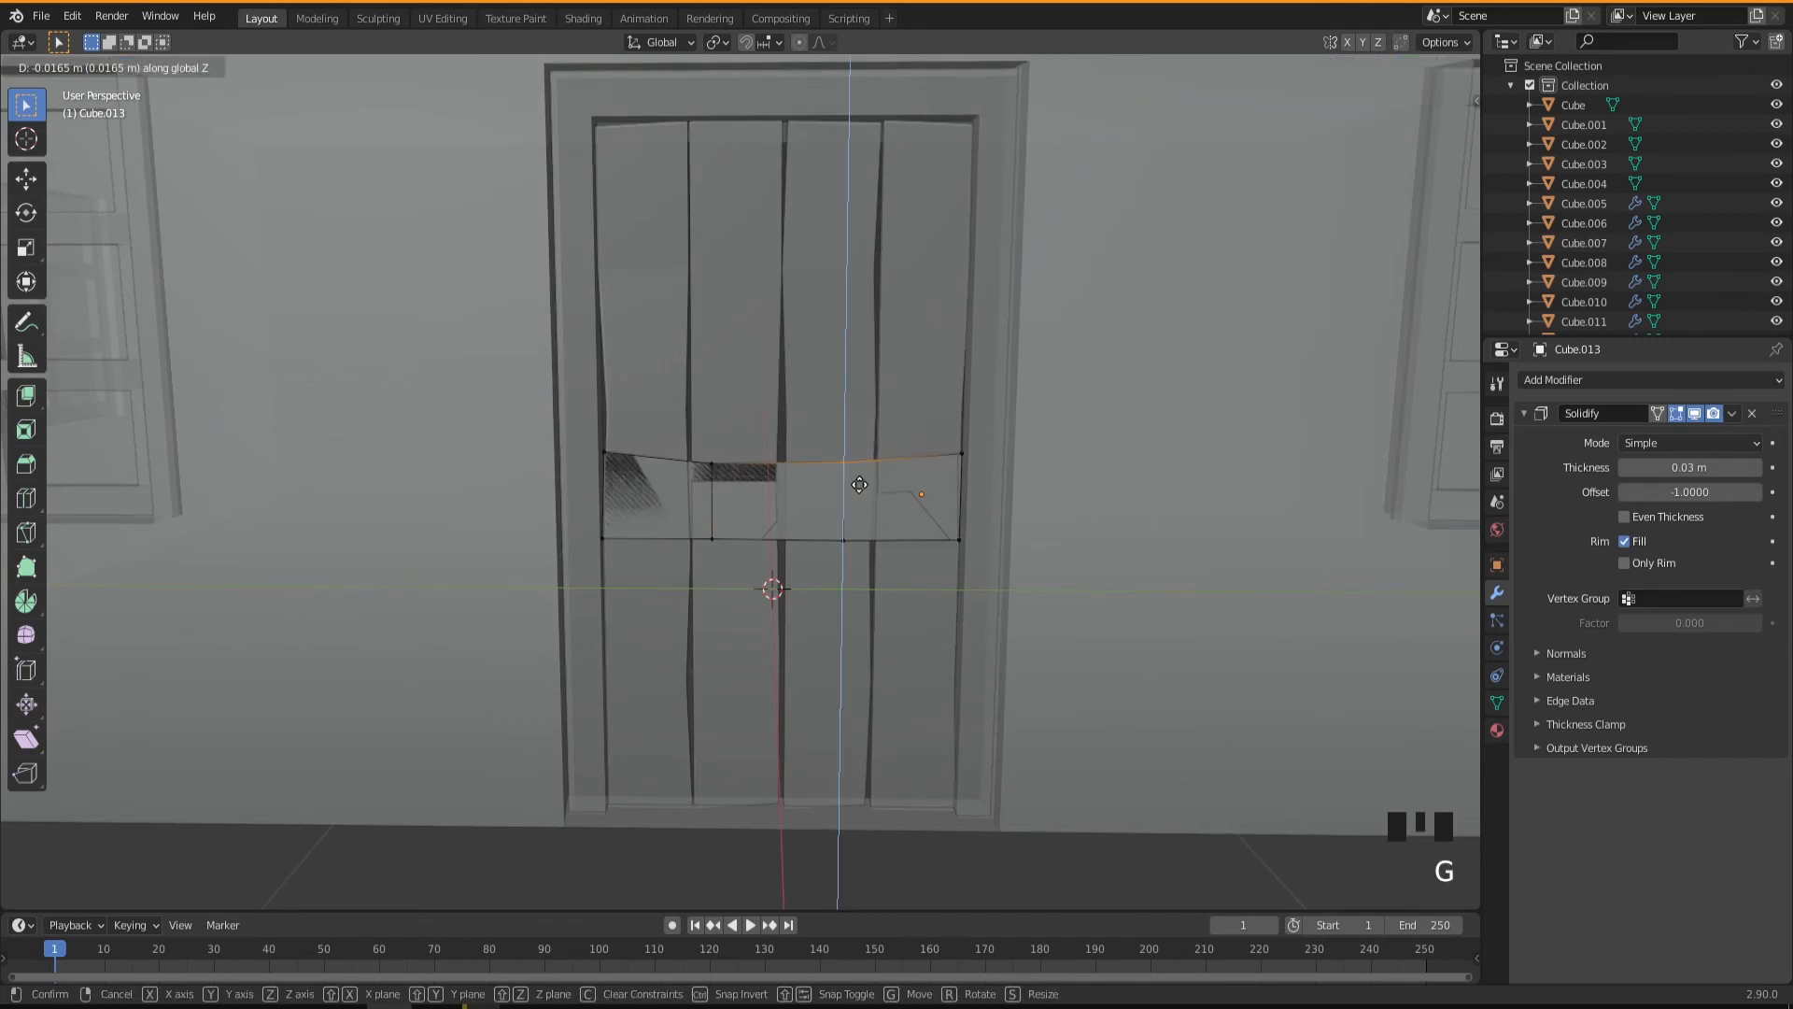
left_click(754, 545)
key("Tab")
Turn off X-ray and move the horizontal crosspiece about 0.0185 m along X, outward from the door planks.
middle_click_drag(753, 545, 861, 546)
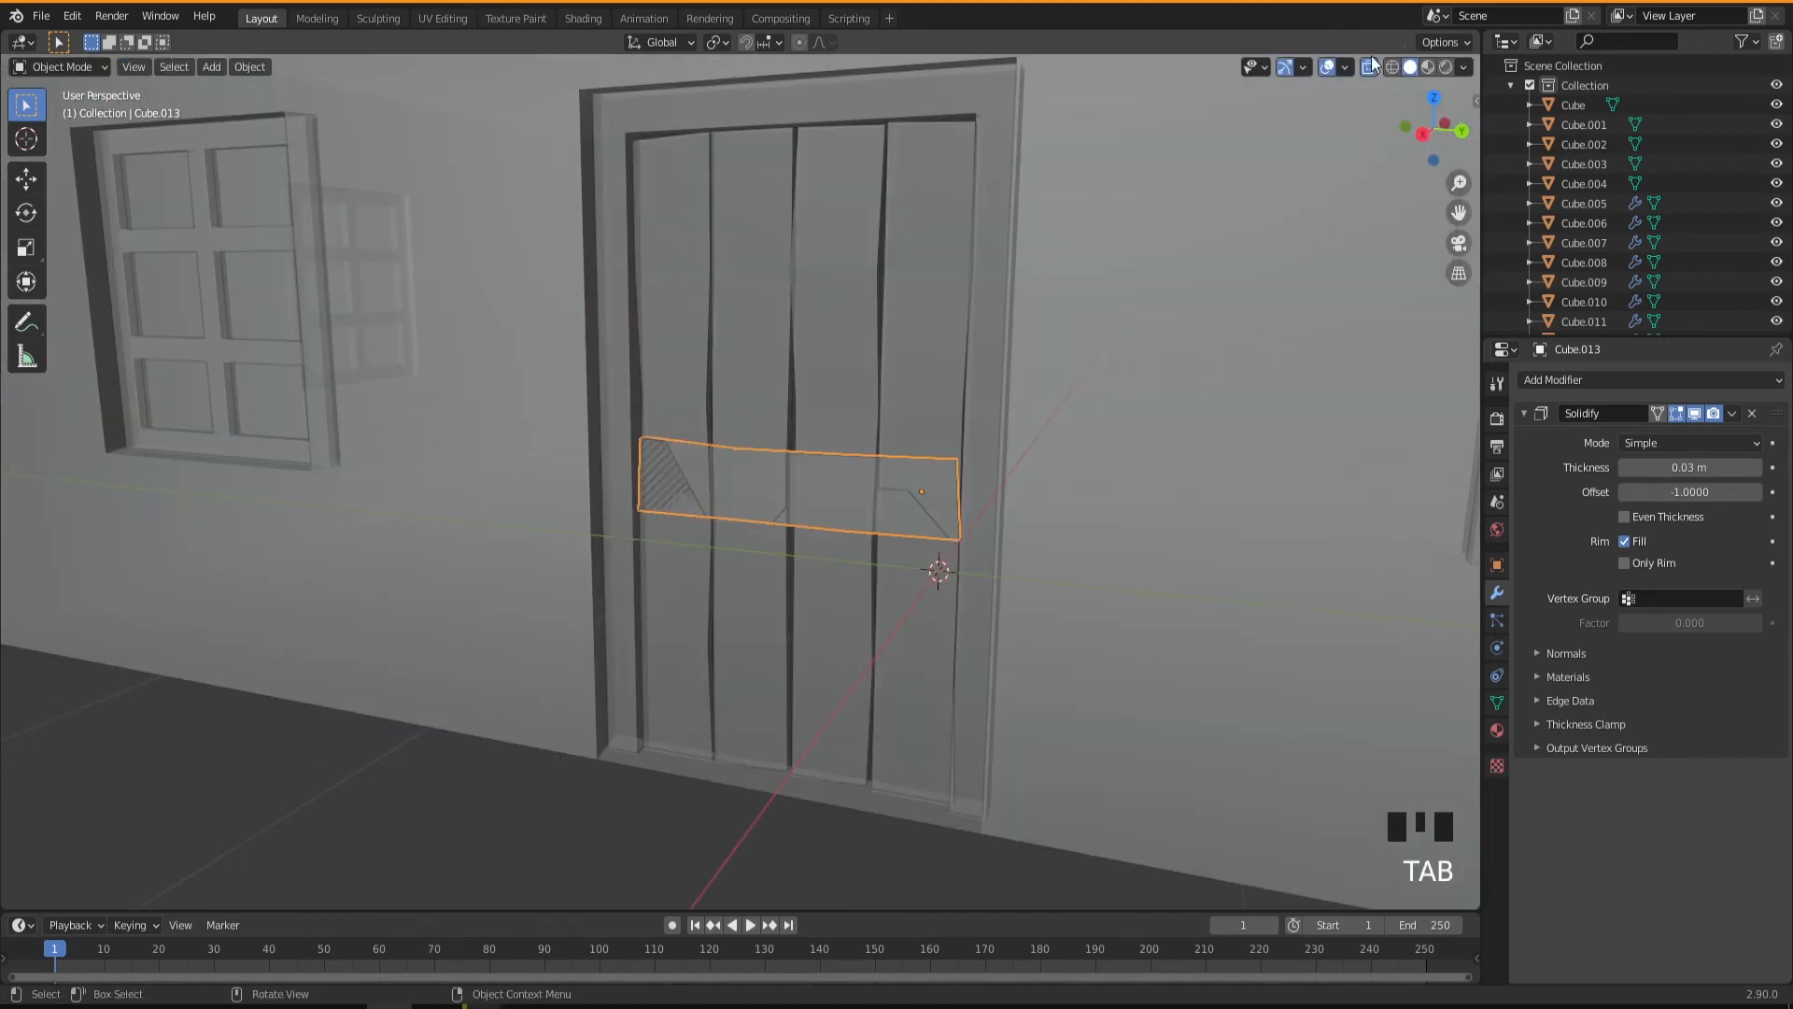
left_click(1334, 125)
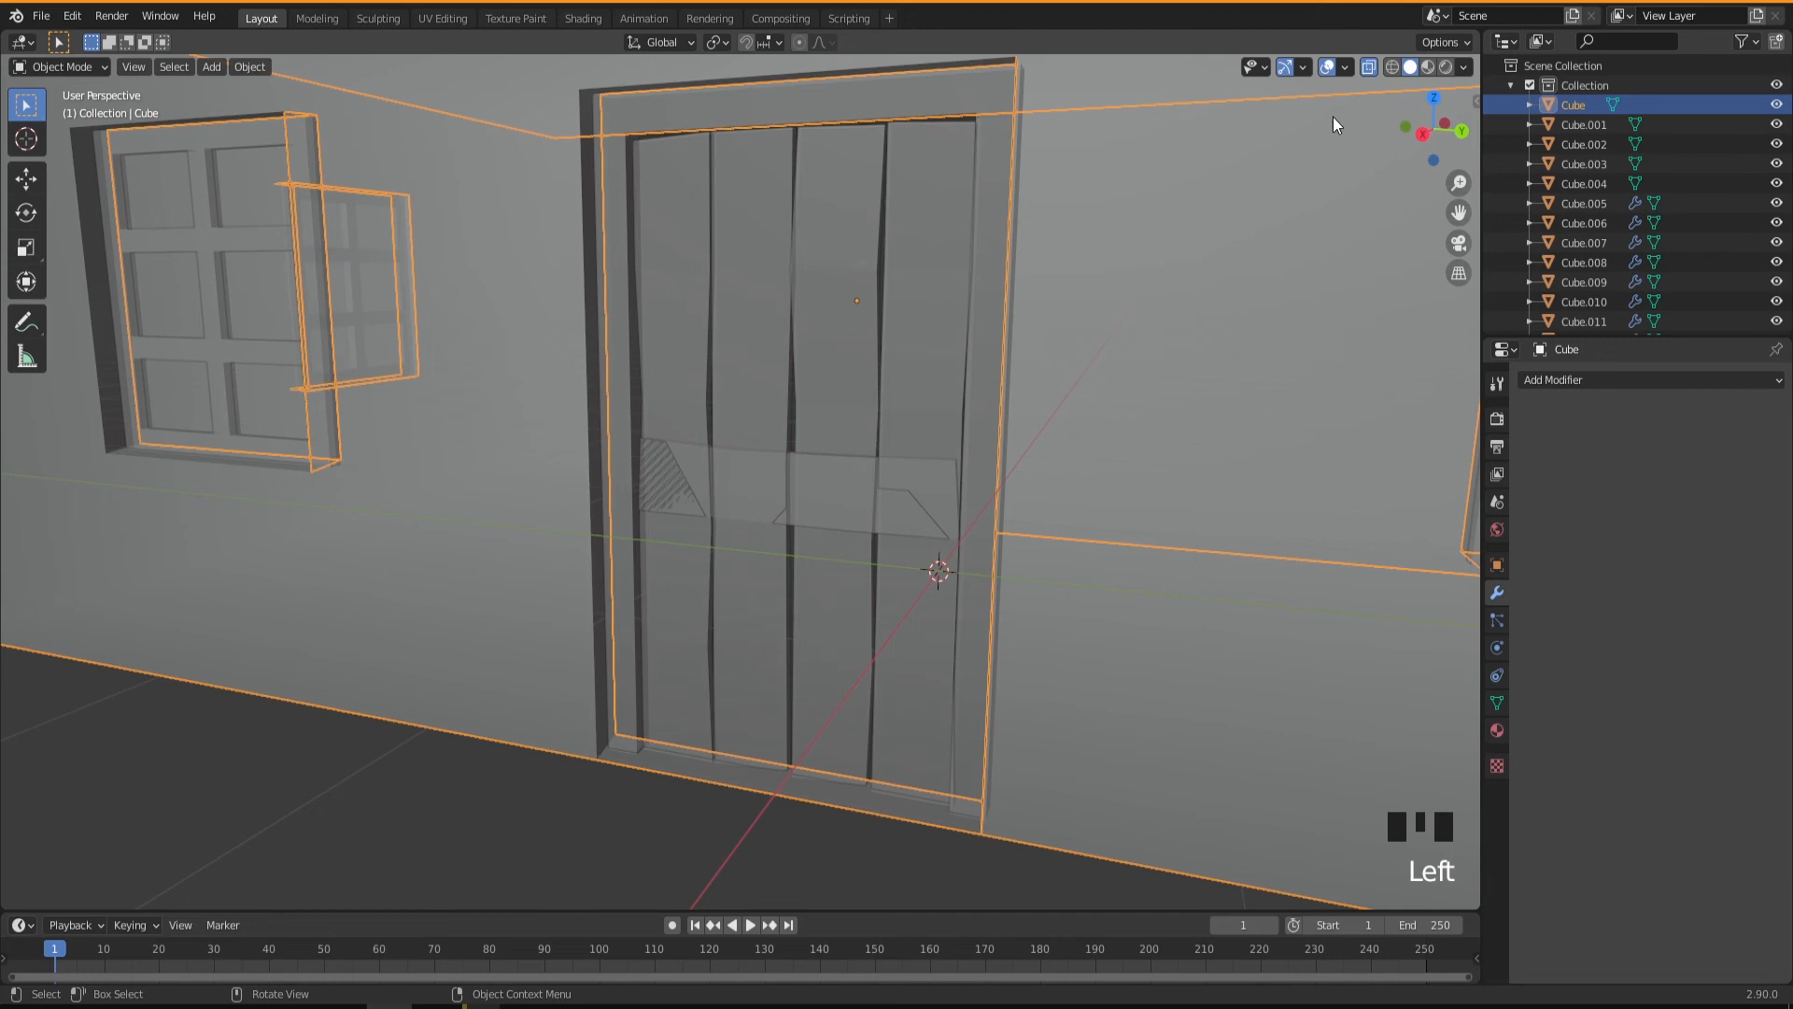
left_click(1368, 67)
middle_click_drag(934, 509, 742, 603)
left_click(796, 544)
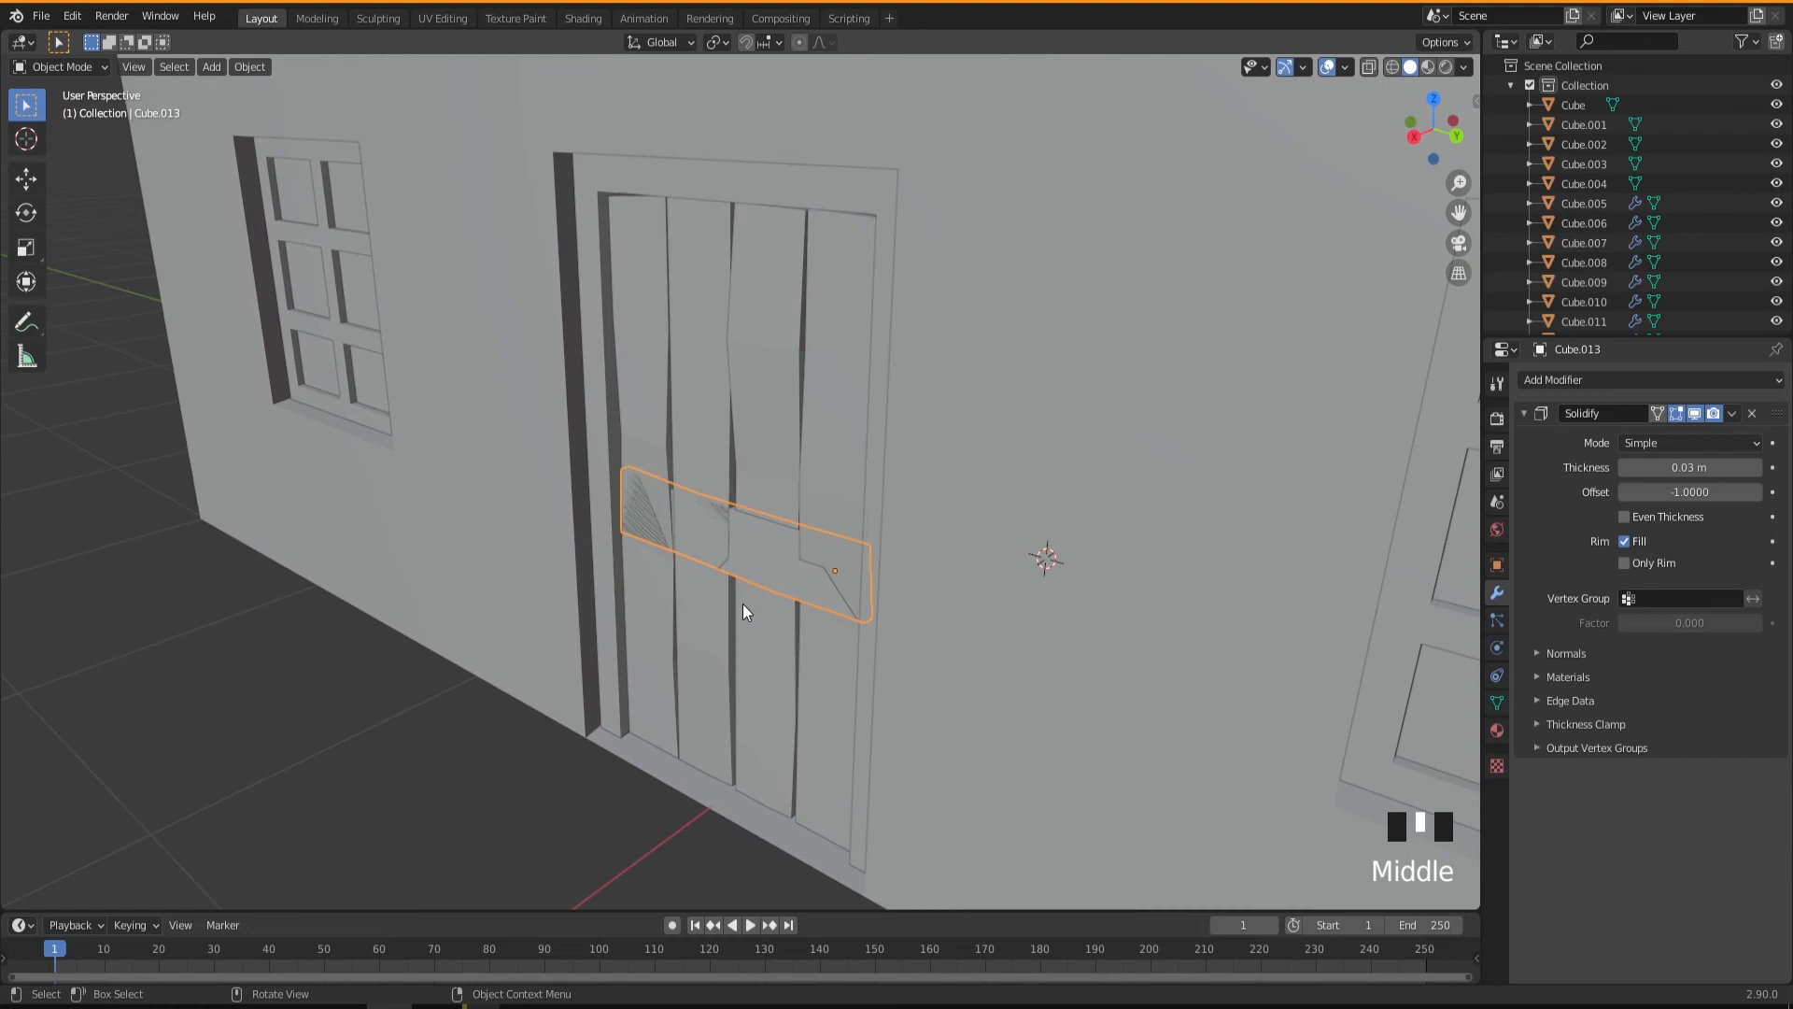
key("g")
key("x")
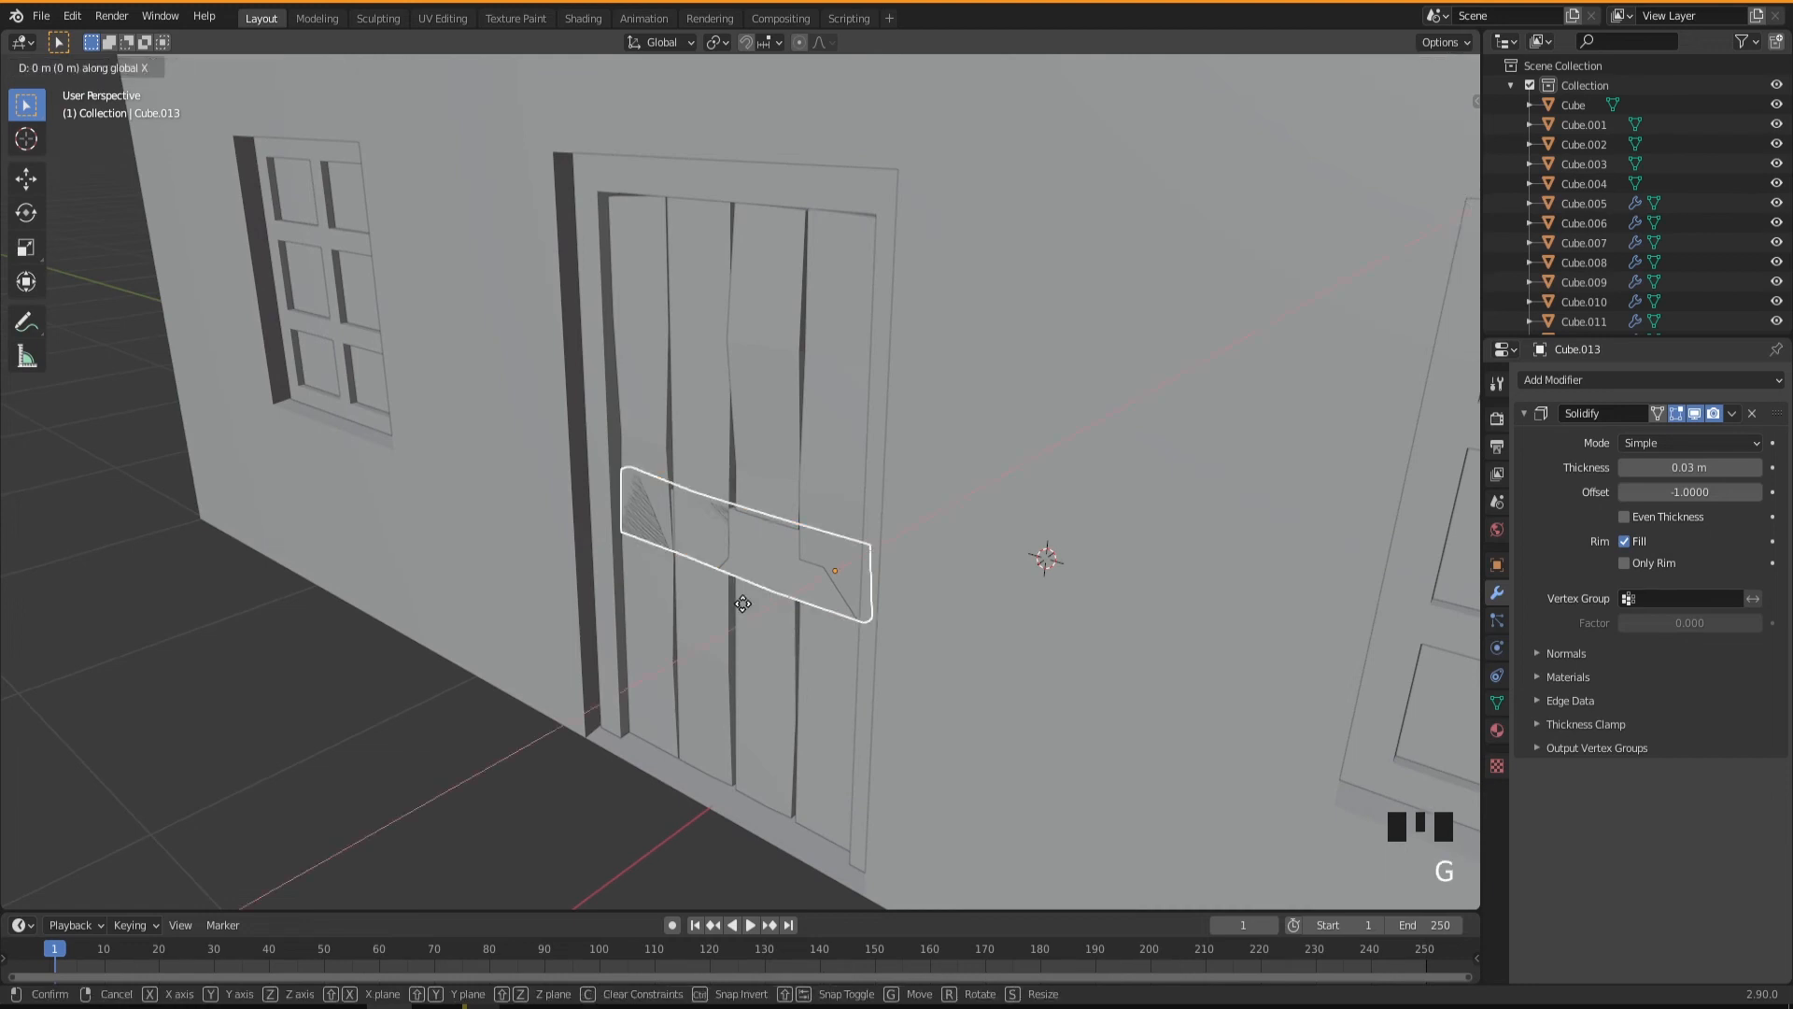
left_click(738, 606)
Edit the crosspiece to shift its upper positive-Y corner vertex about 0.012 m along Y, and finish editing.
middle_click_drag(687, 622, 818, 702)
scroll(818, 702, "up", 2)
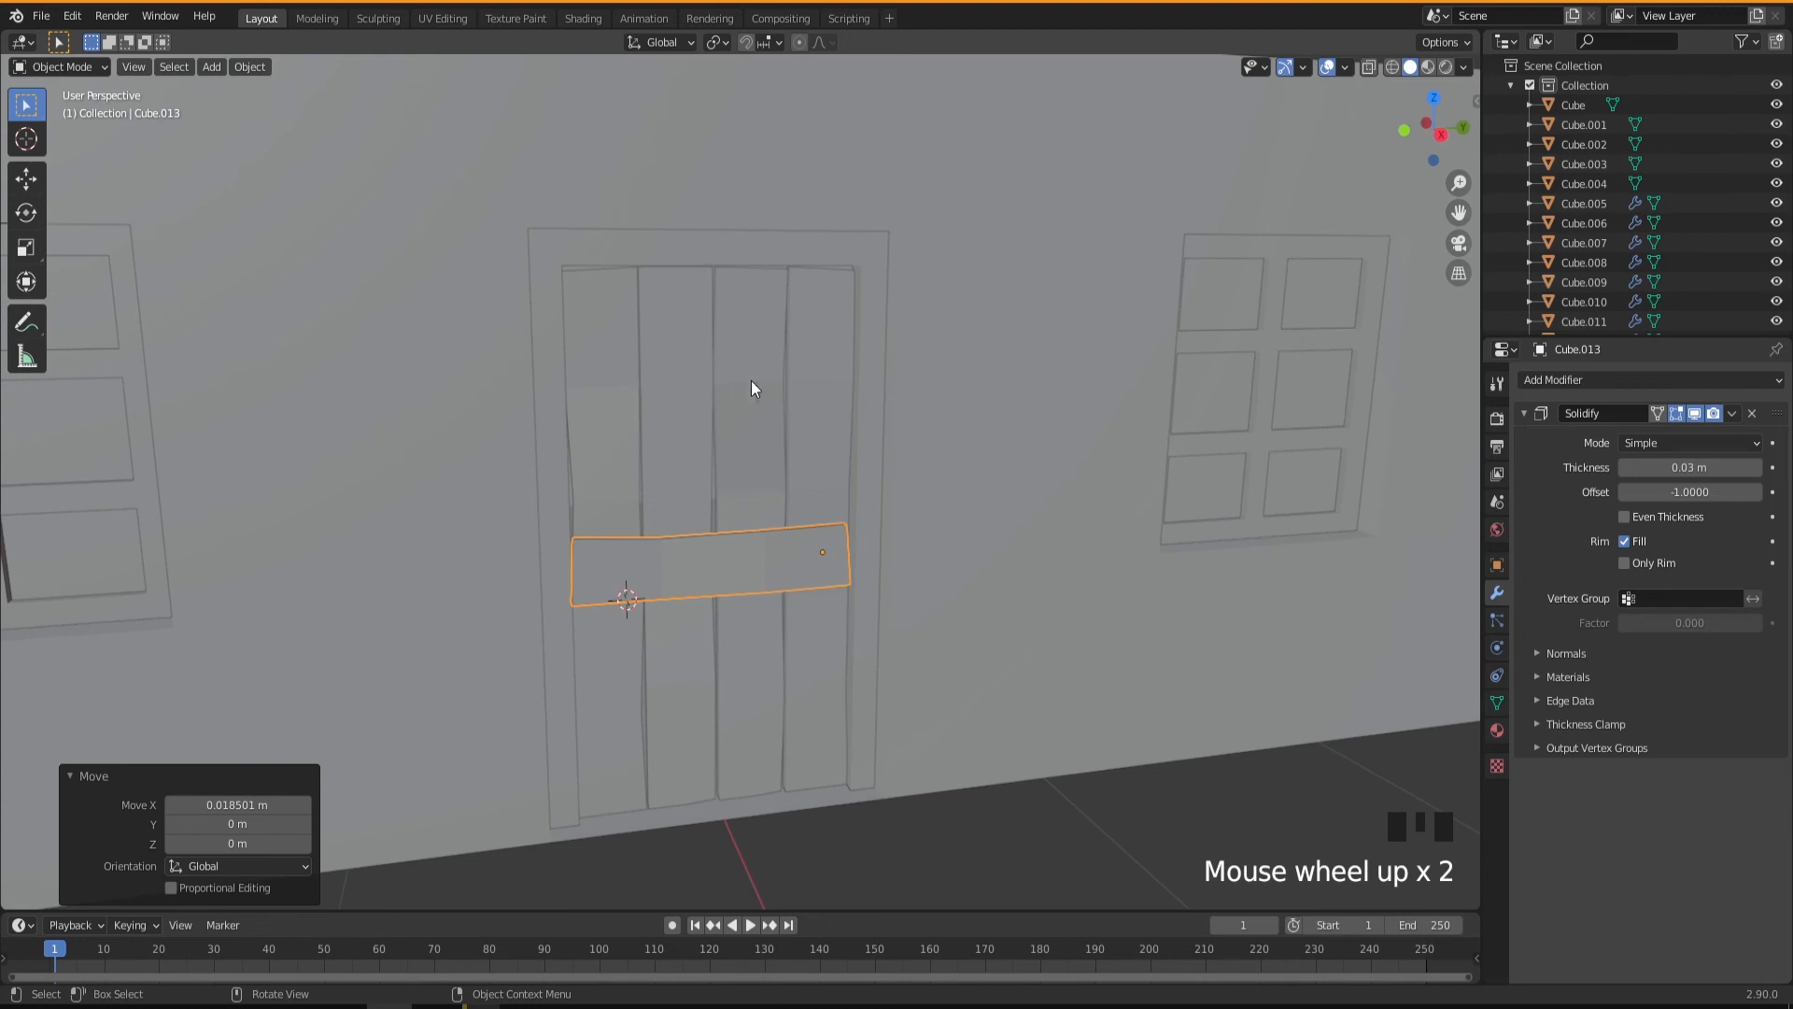
middle_click_drag(744, 560, 809, 559)
scroll(845, 596, "up", 5)
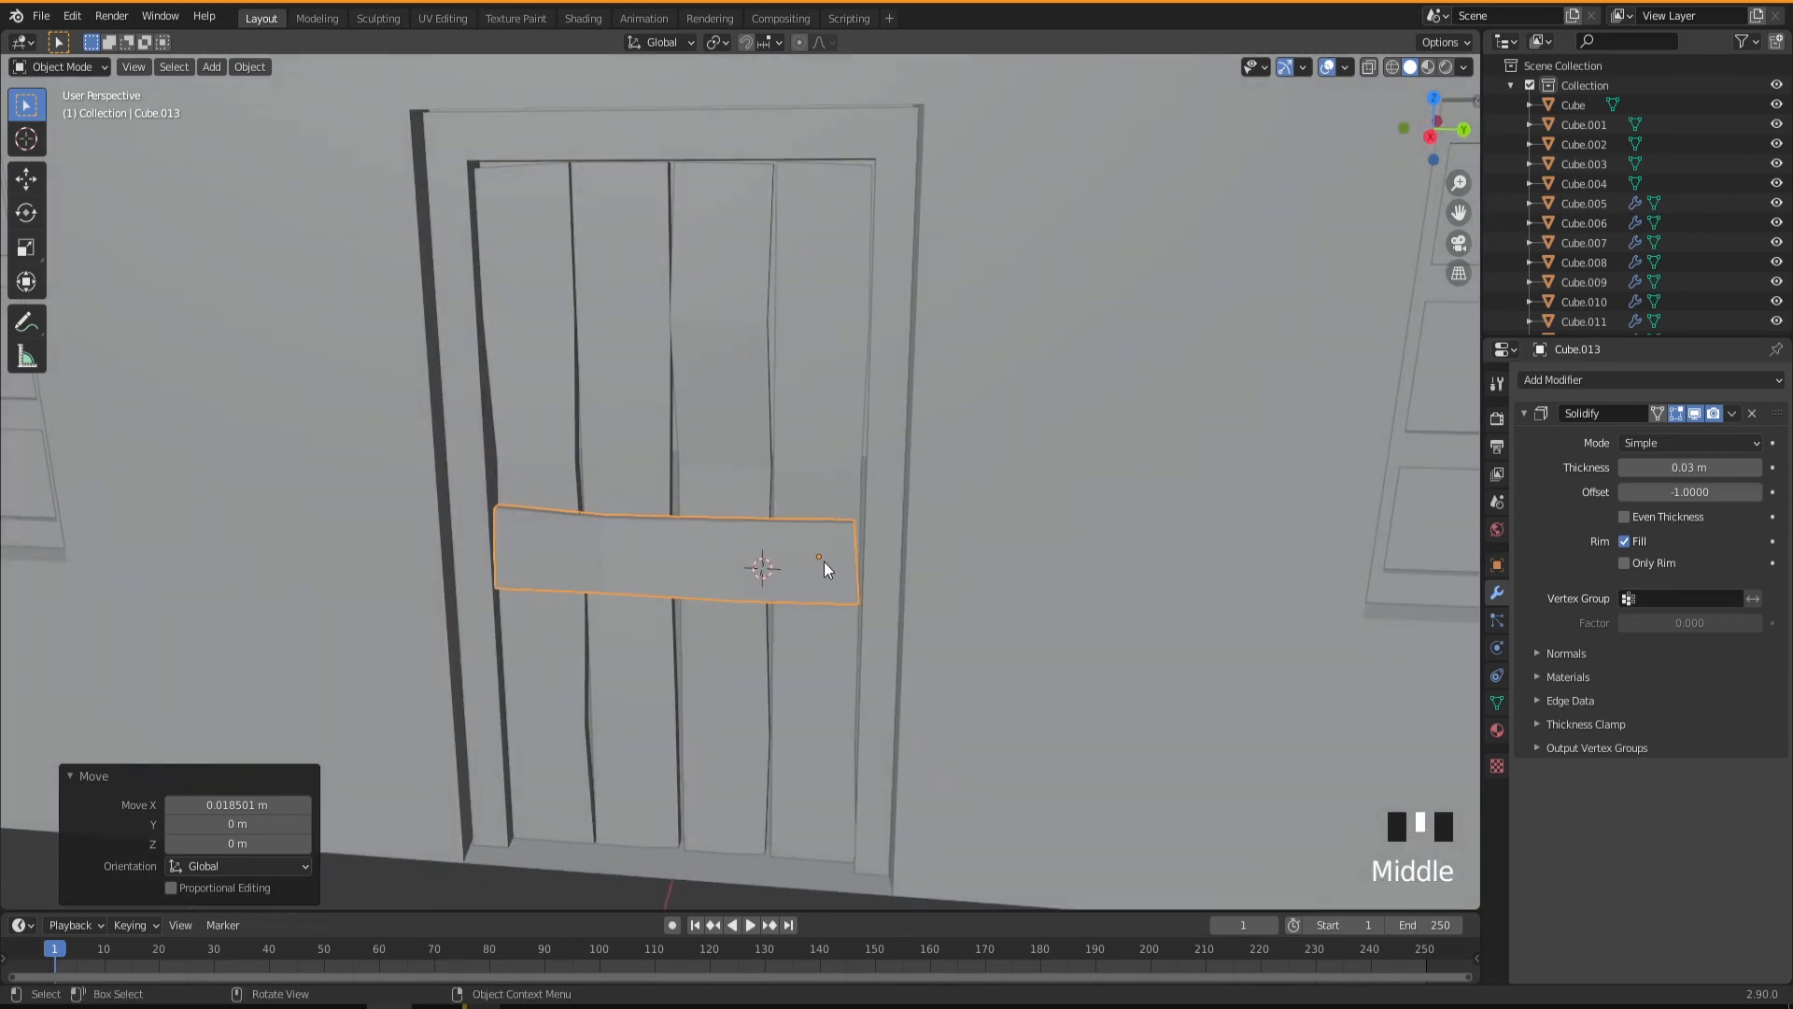
mouse_move(809, 630)
middle_mouse_down()
mouse_move(771, 618)
mouse_move(810, 637)
middle_mouse_up()
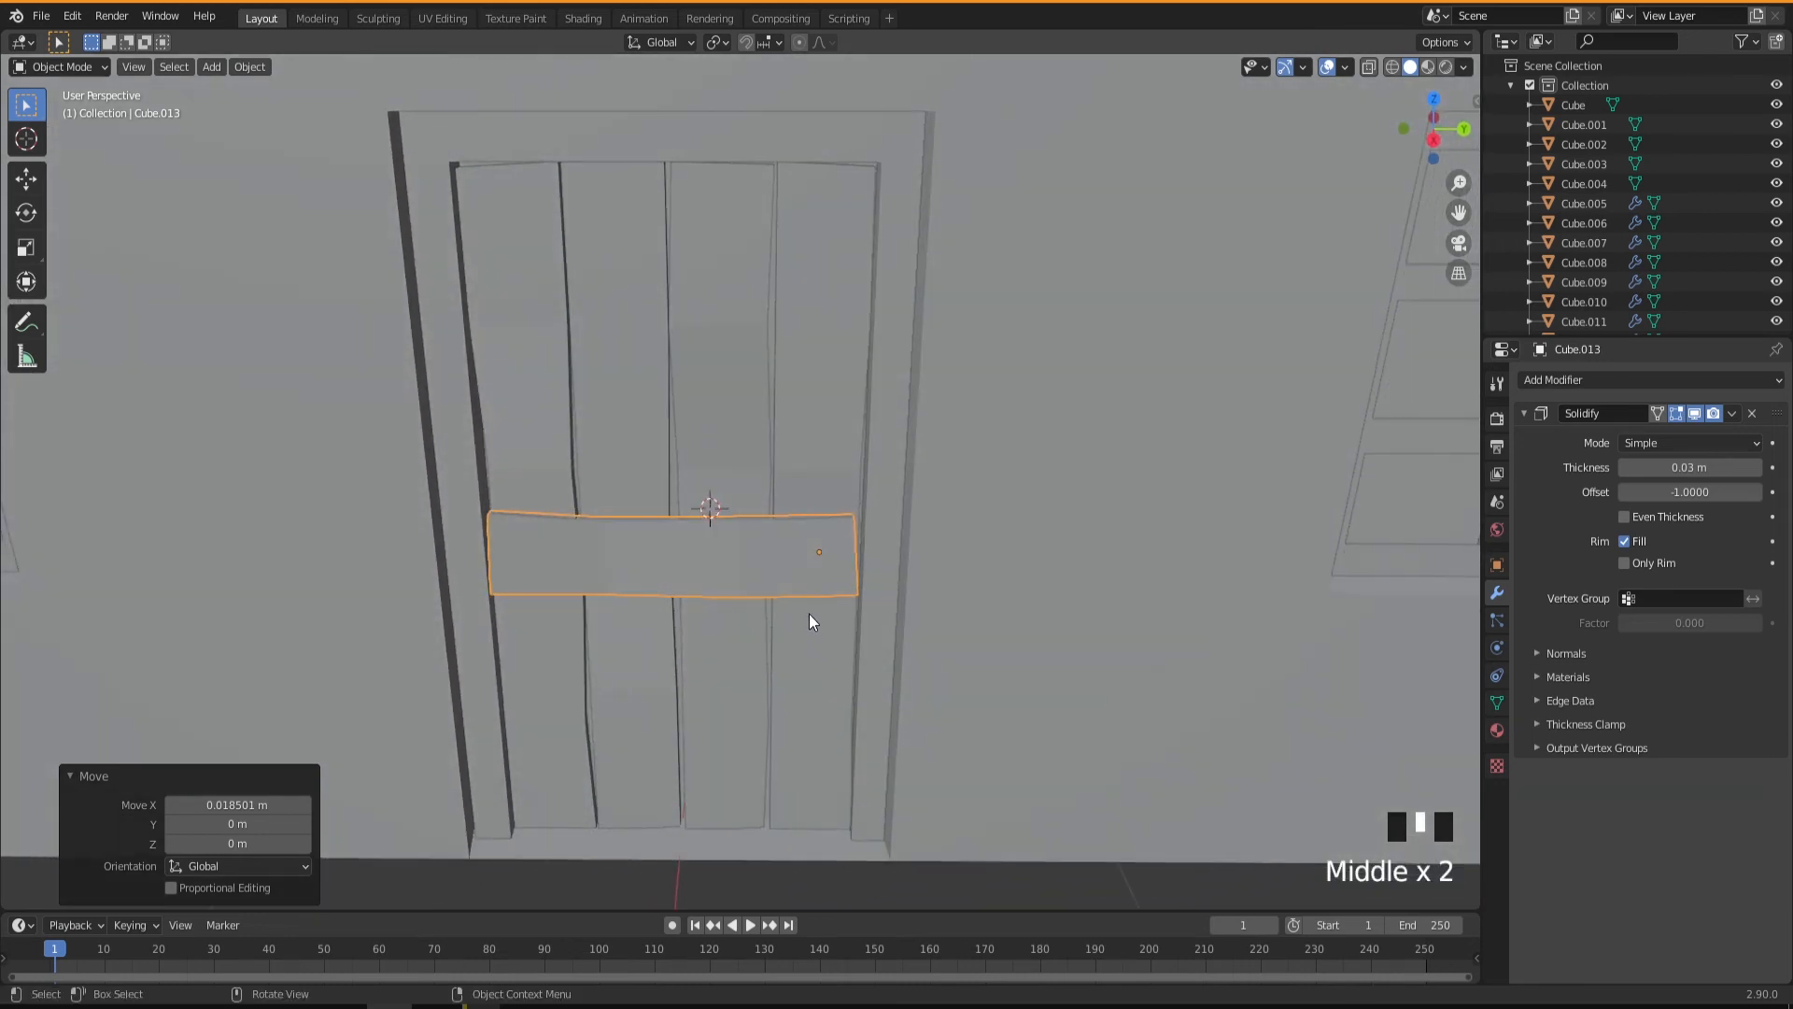
key("Tab")
left_click(873, 543)
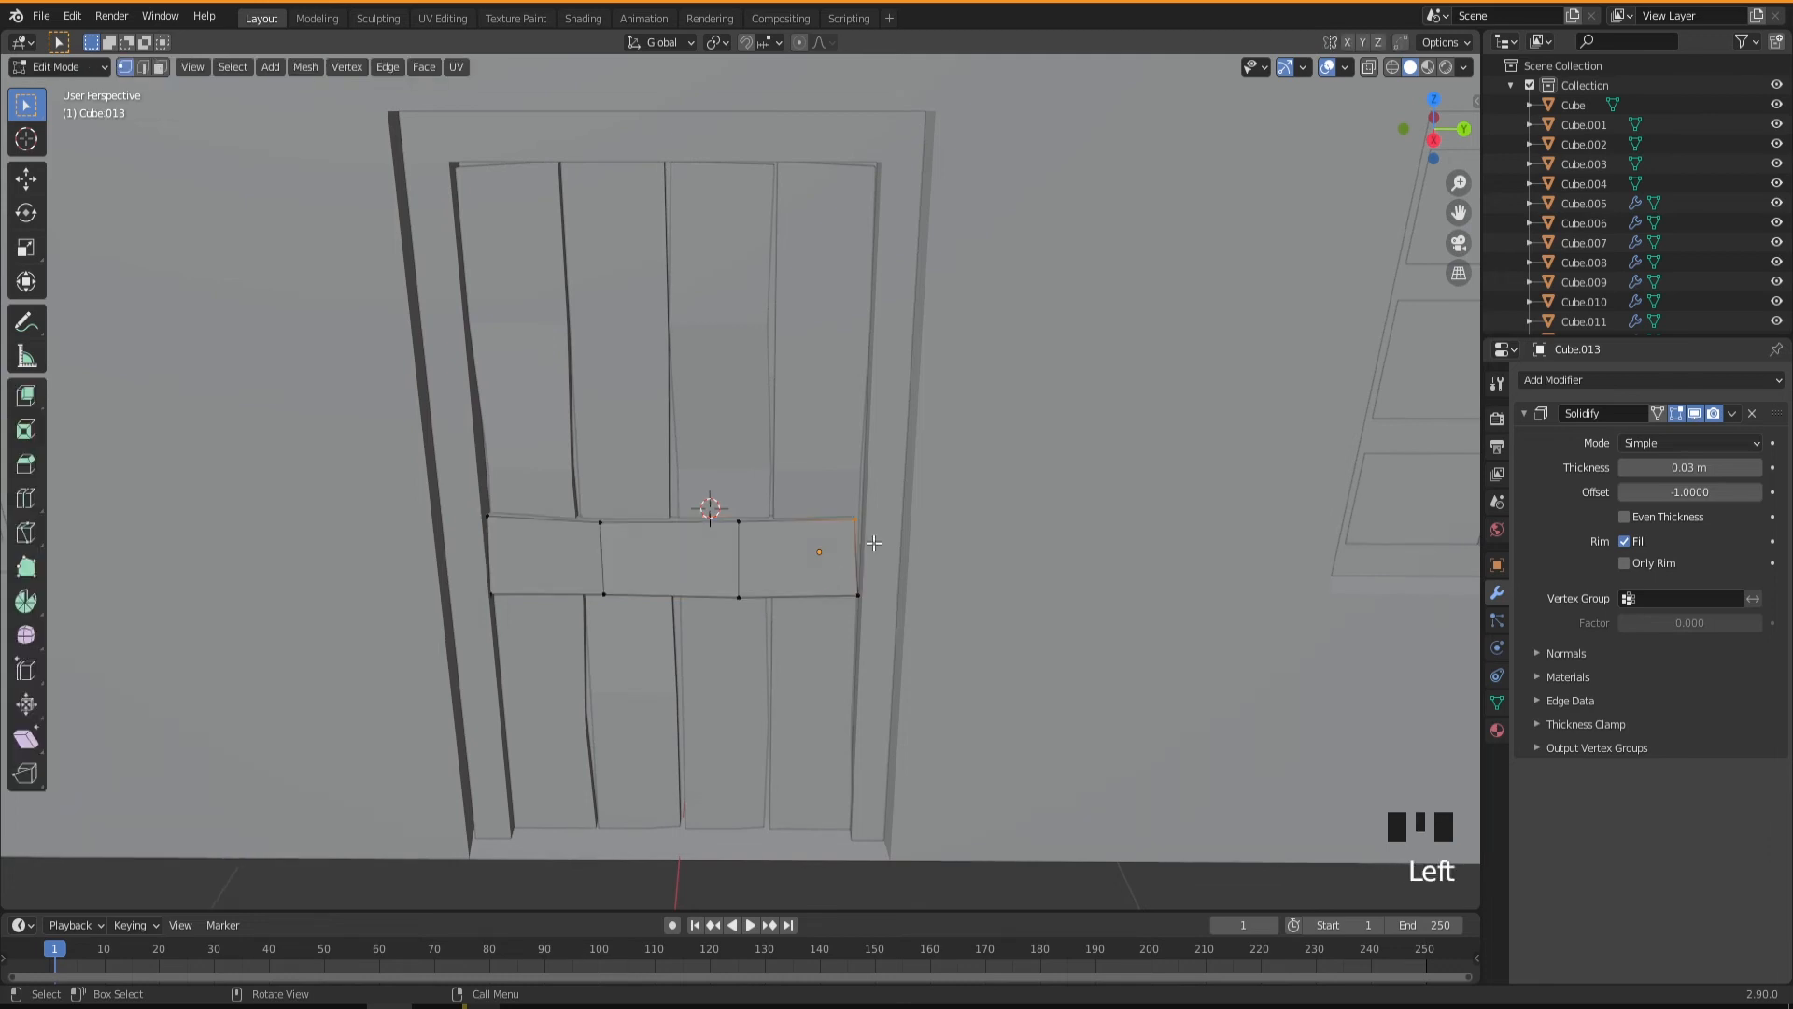
key("g")
key("y")
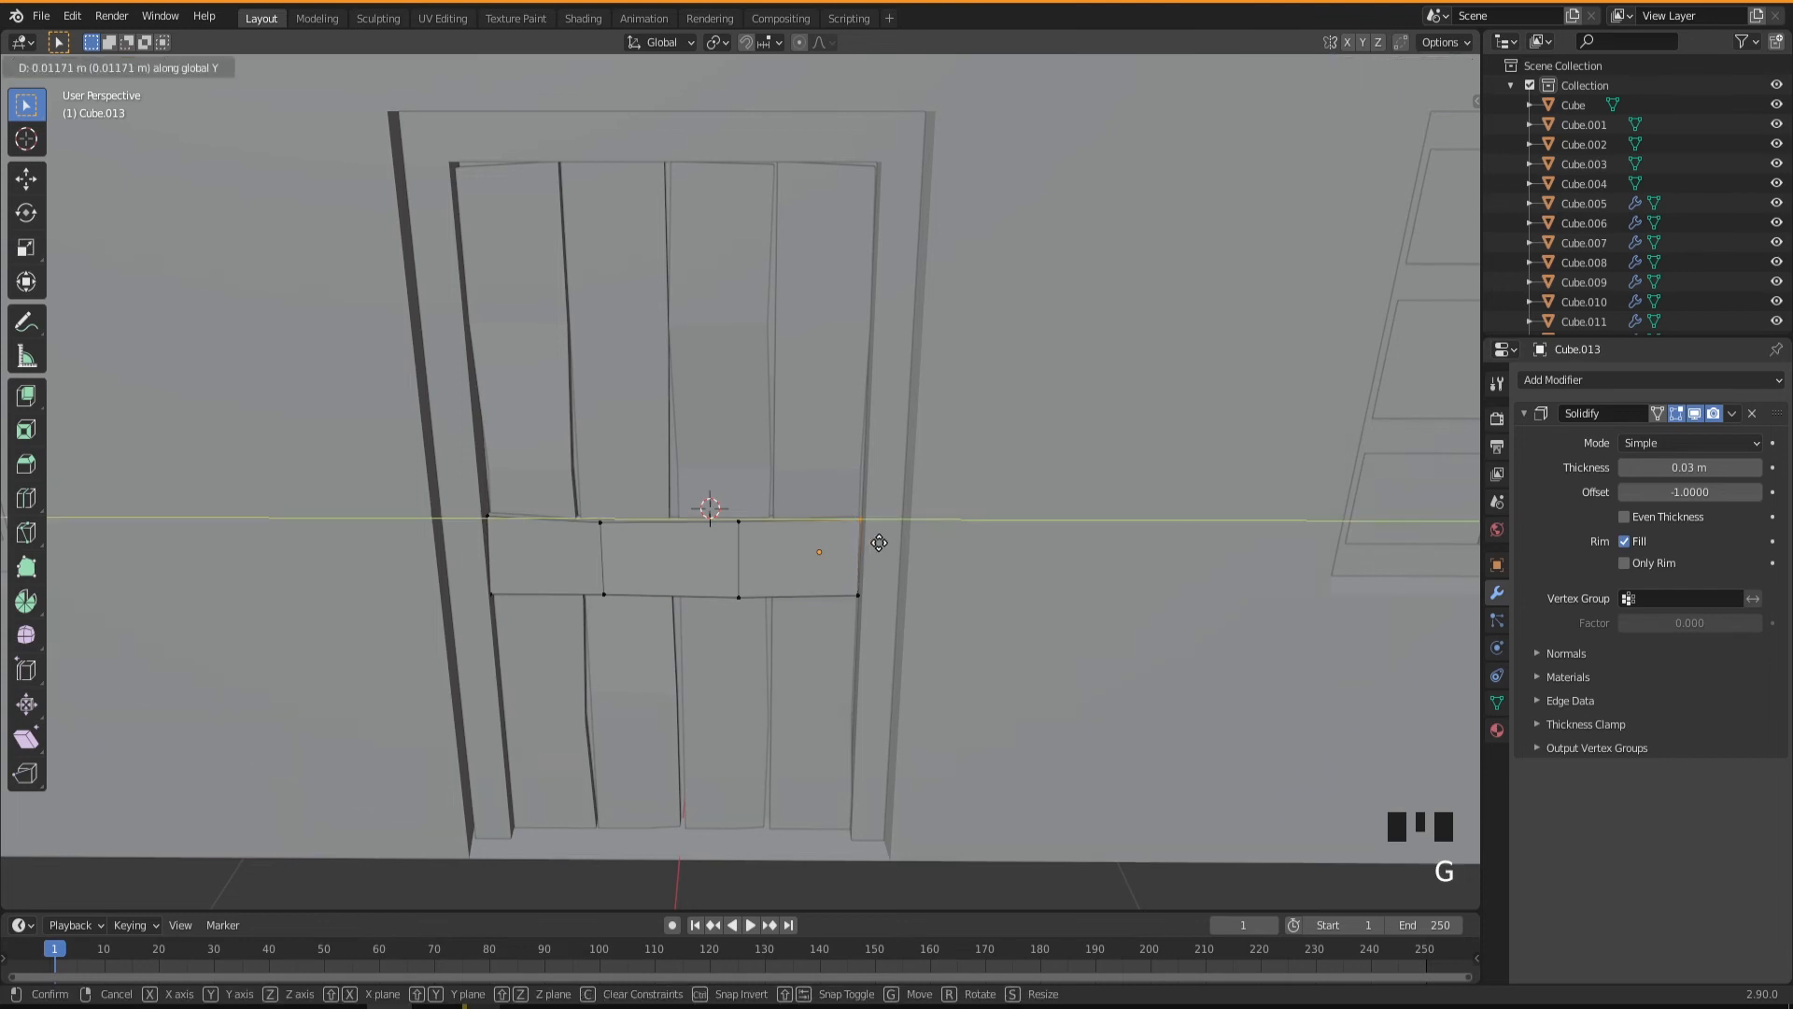
left_click(879, 543)
key("Tab")
Place the 3D cursor on the crosspiece's positive-Y end, about midway up its edge.
middle_click_drag(878, 542, 835, 560)
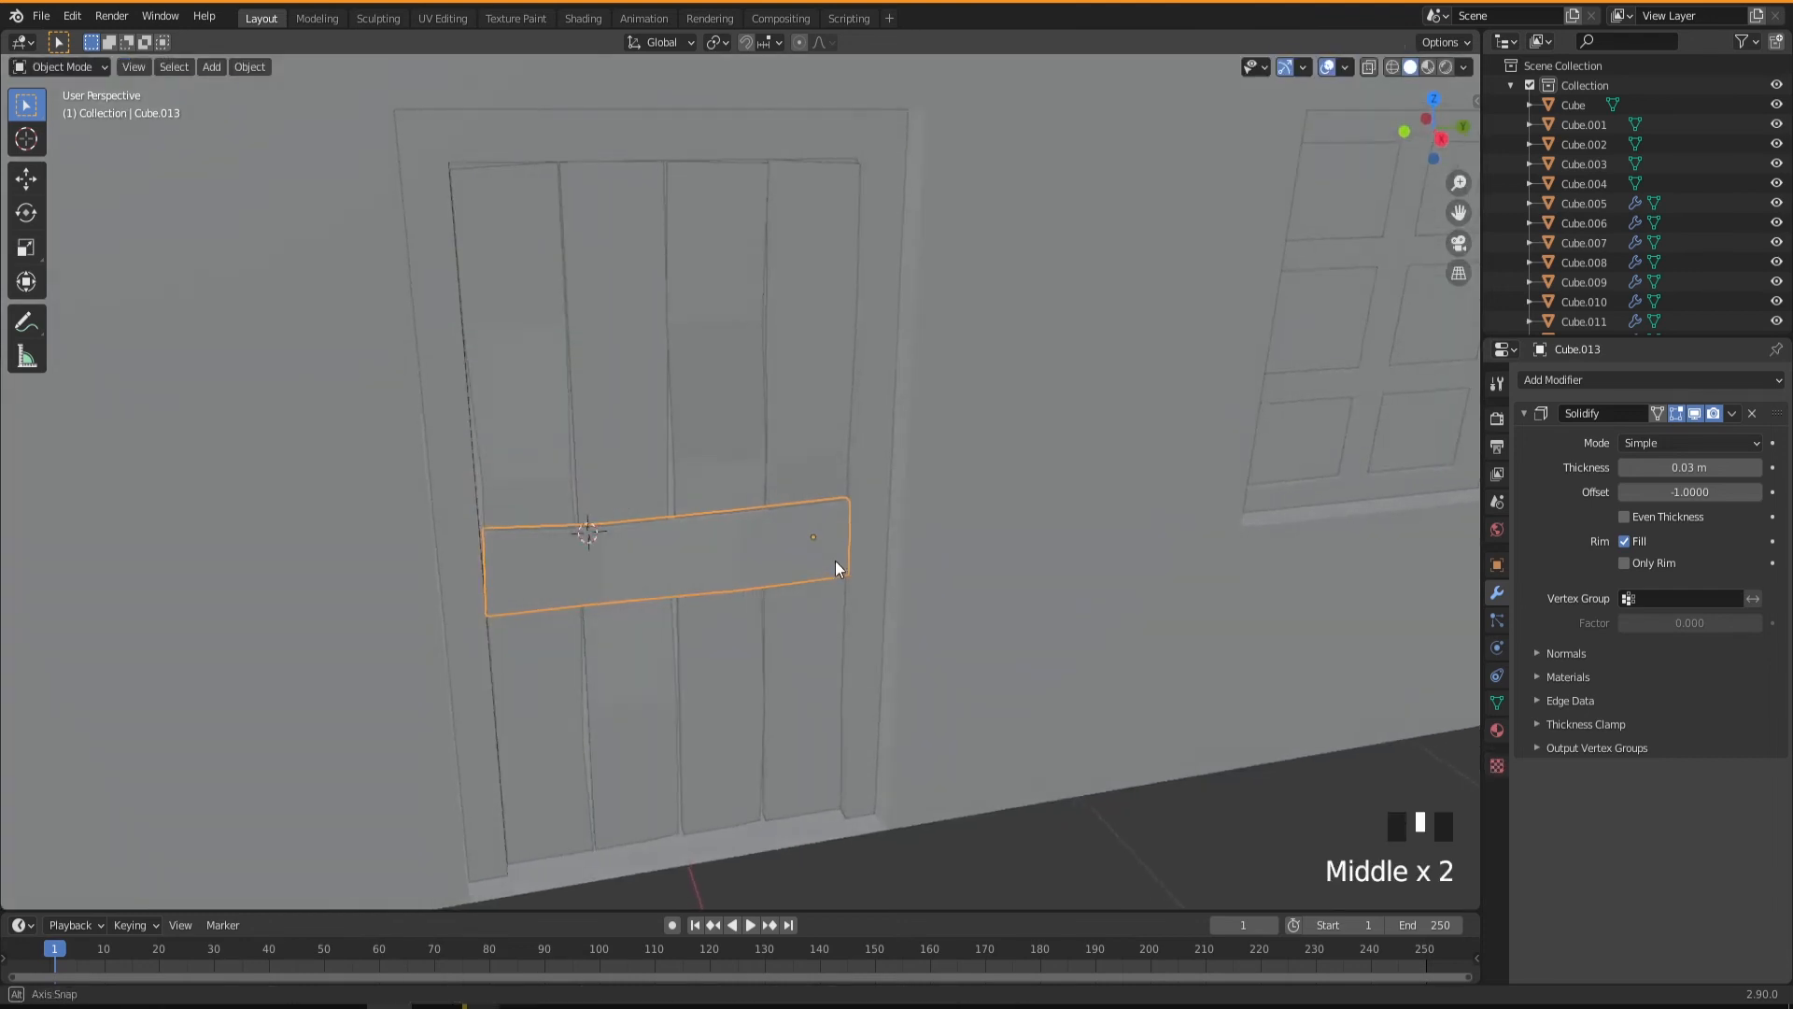
scroll(854, 549, "up", 6)
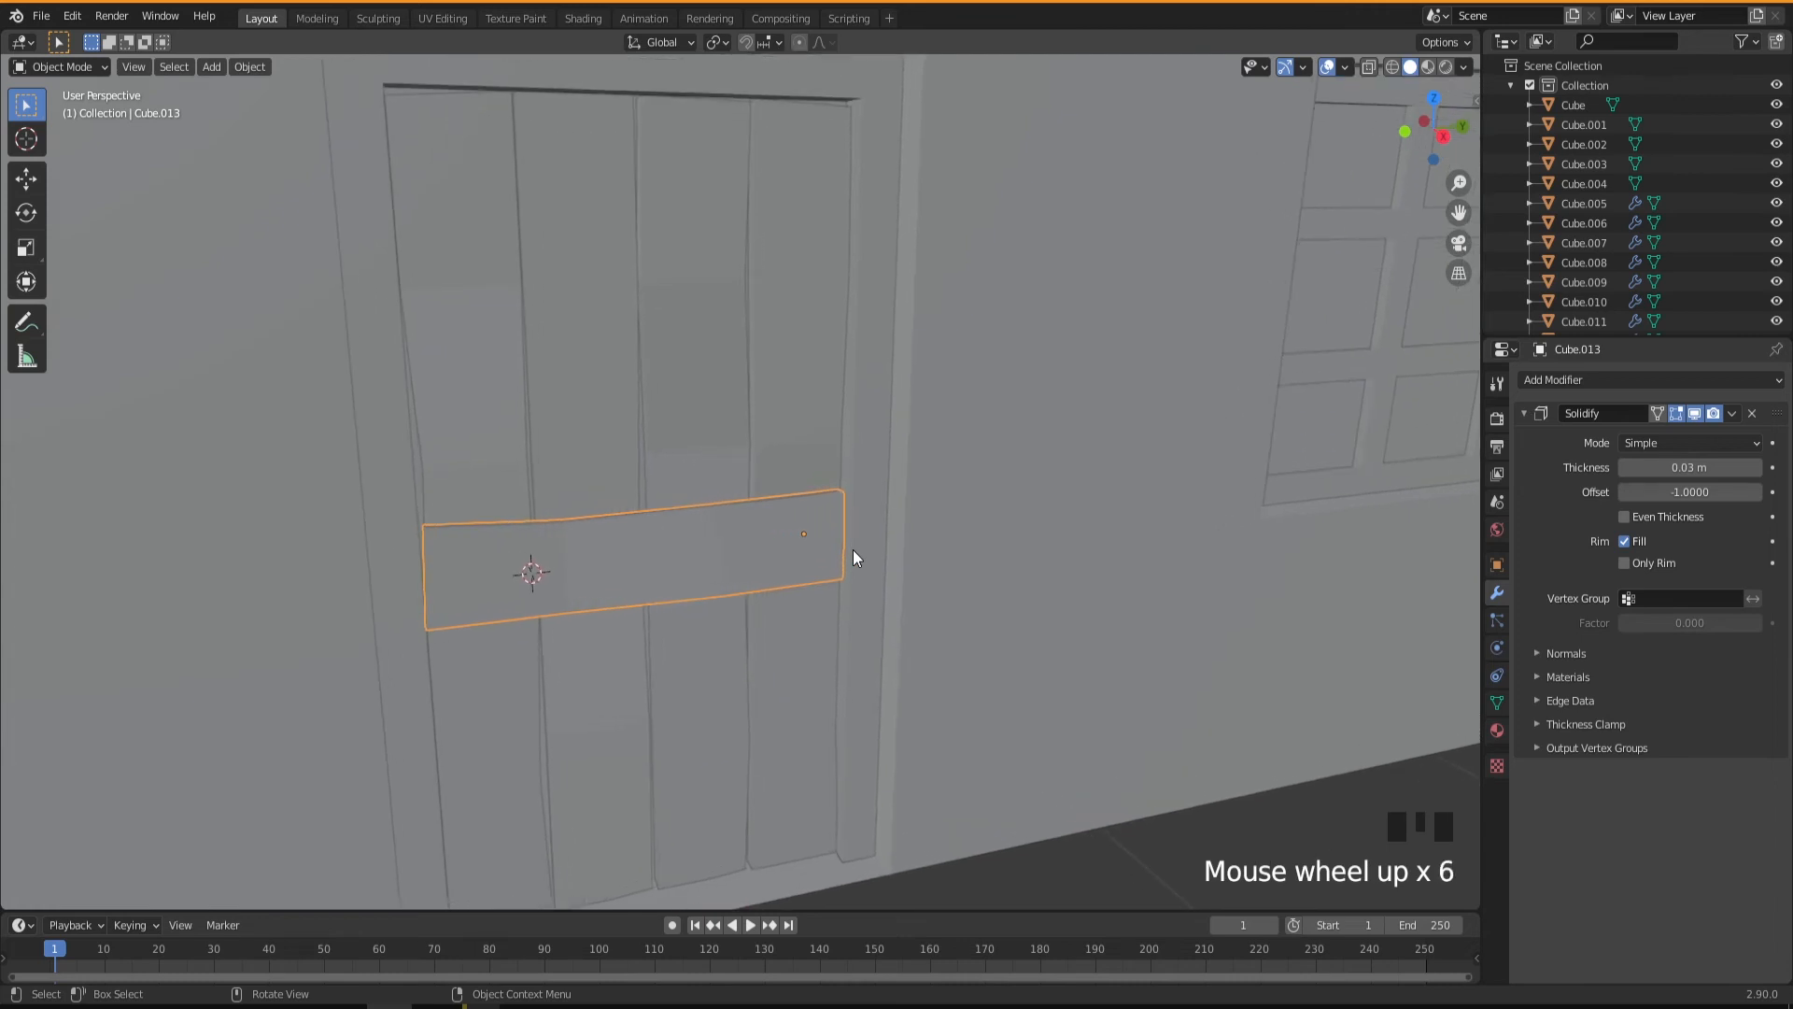
key("KP_Decimal")
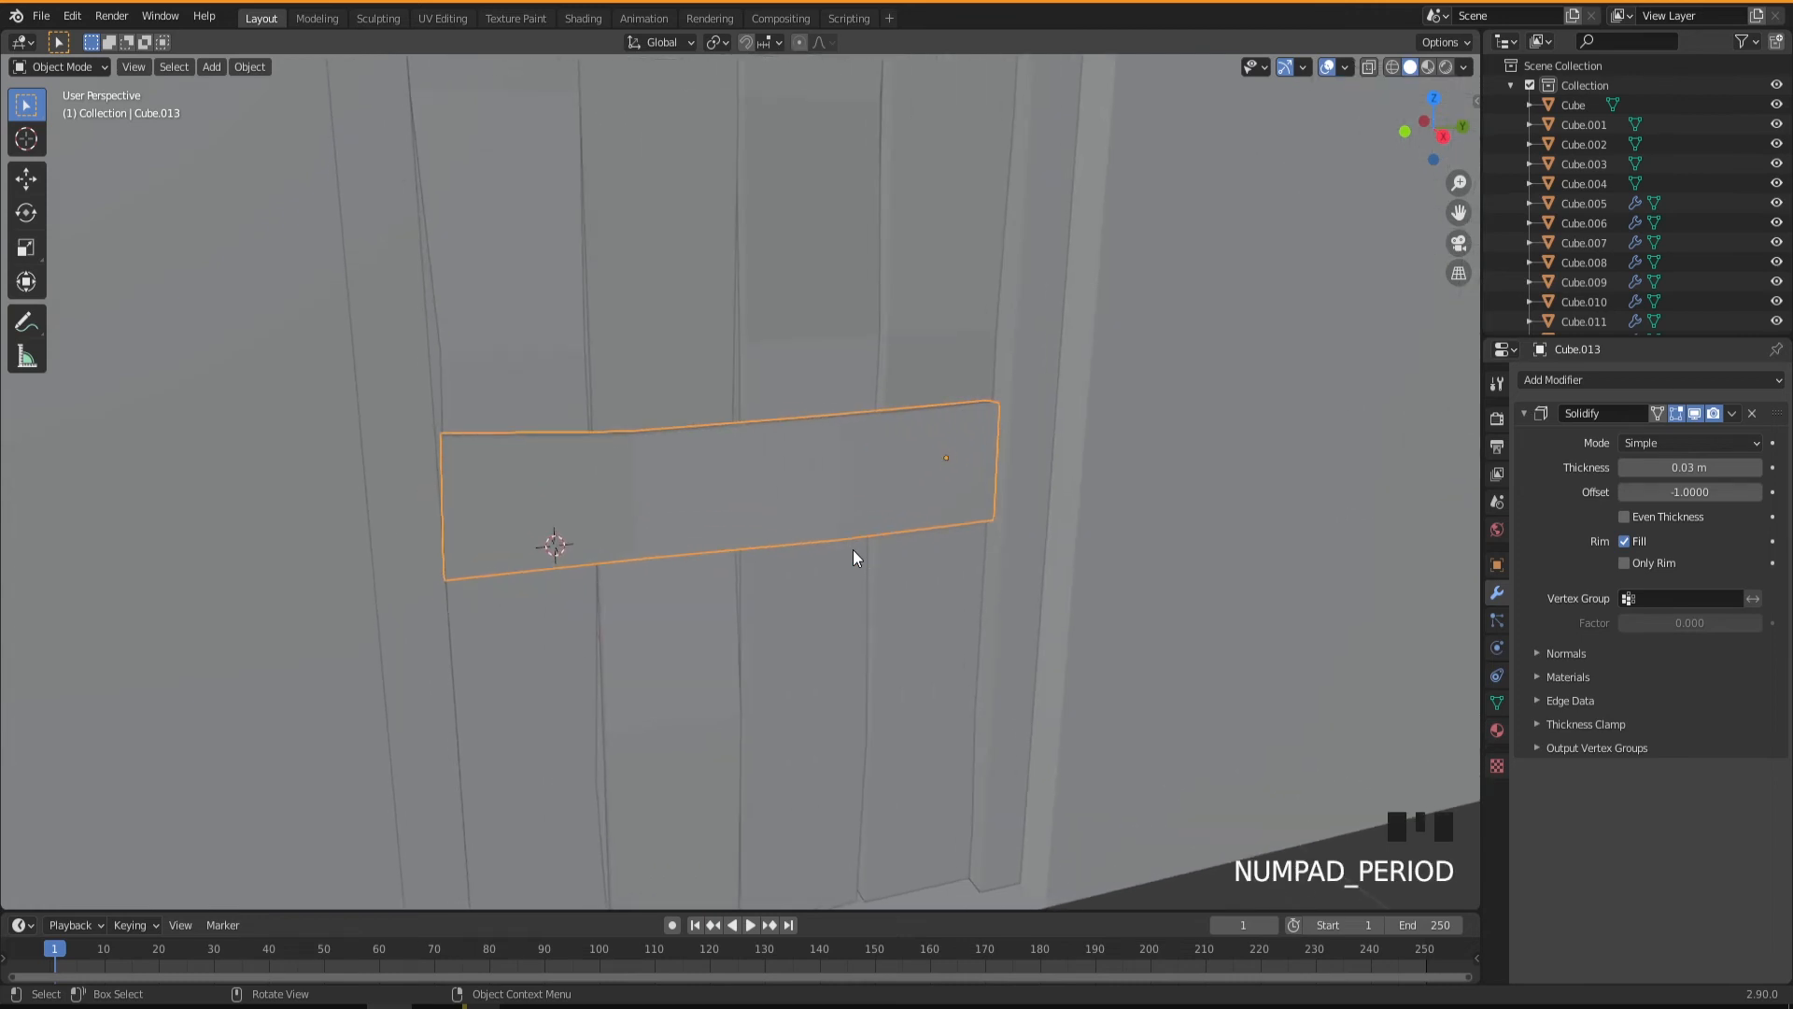
middle_click_drag(924, 457, 937, 461)
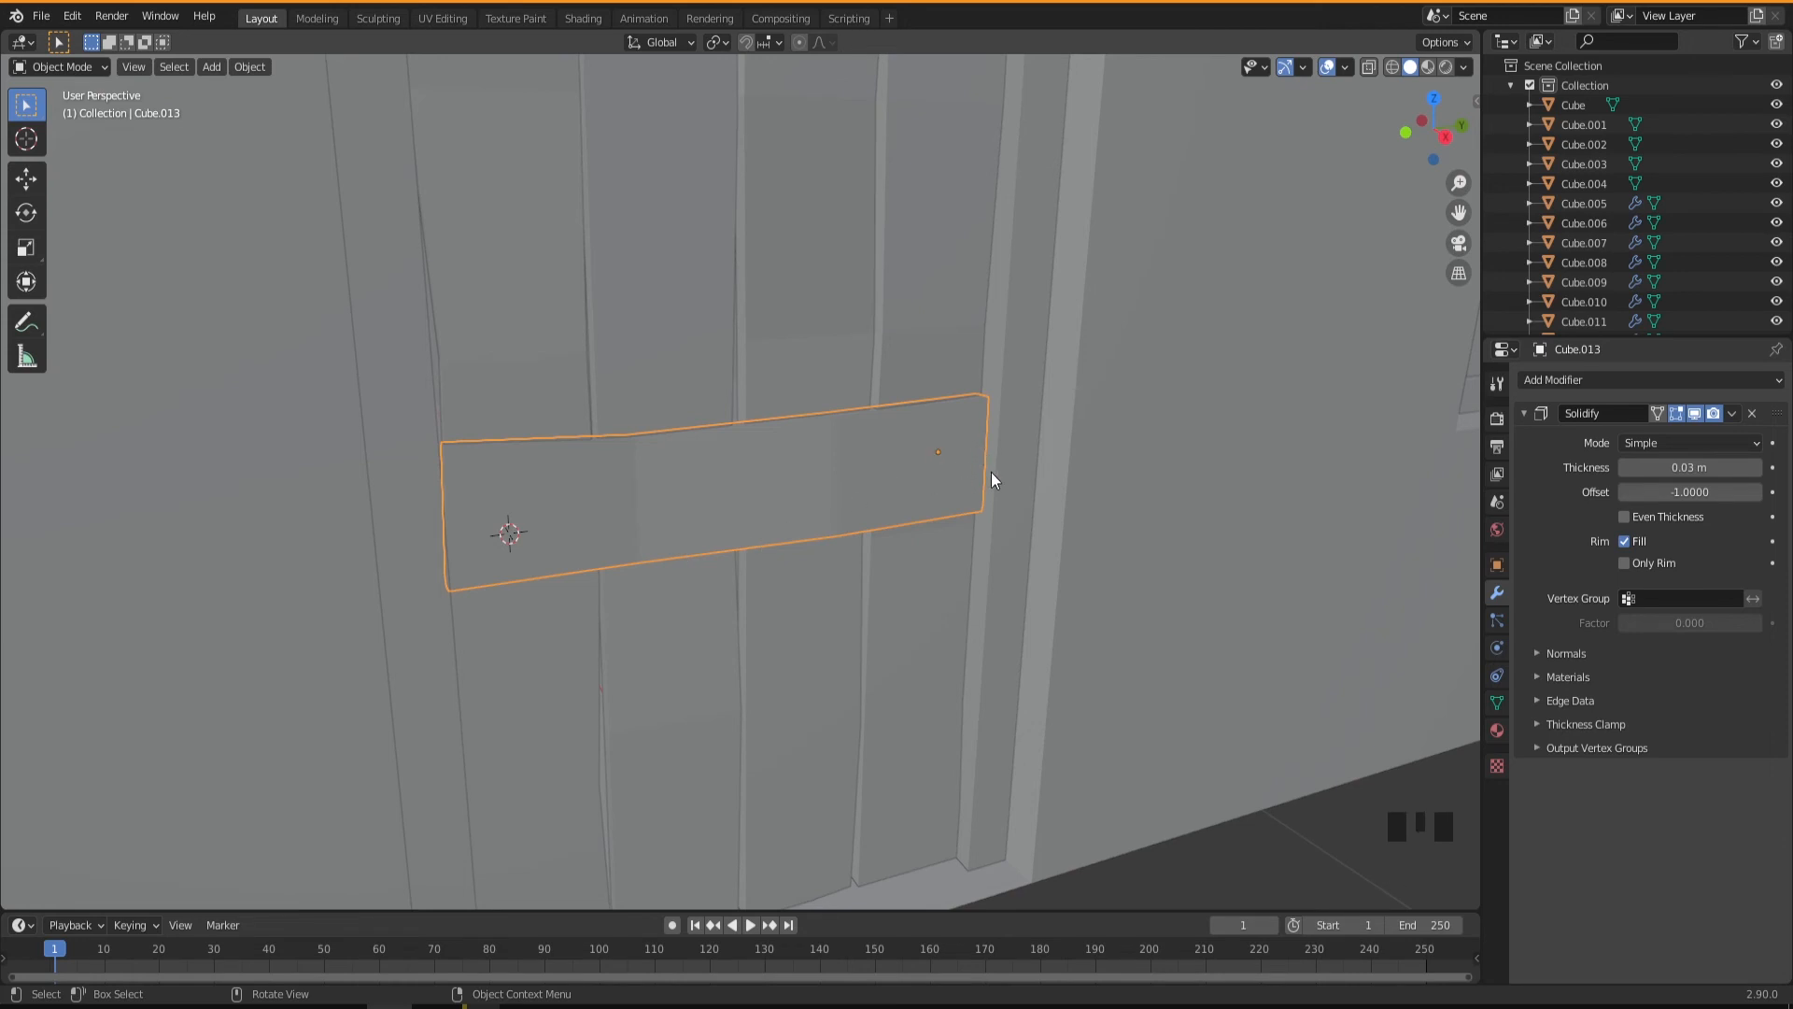
mouse_move(980, 473)
middle_mouse_down()
mouse_move(961, 464)
mouse_move(980, 460)
middle_mouse_up()
scroll(999, 458, "up", 1)
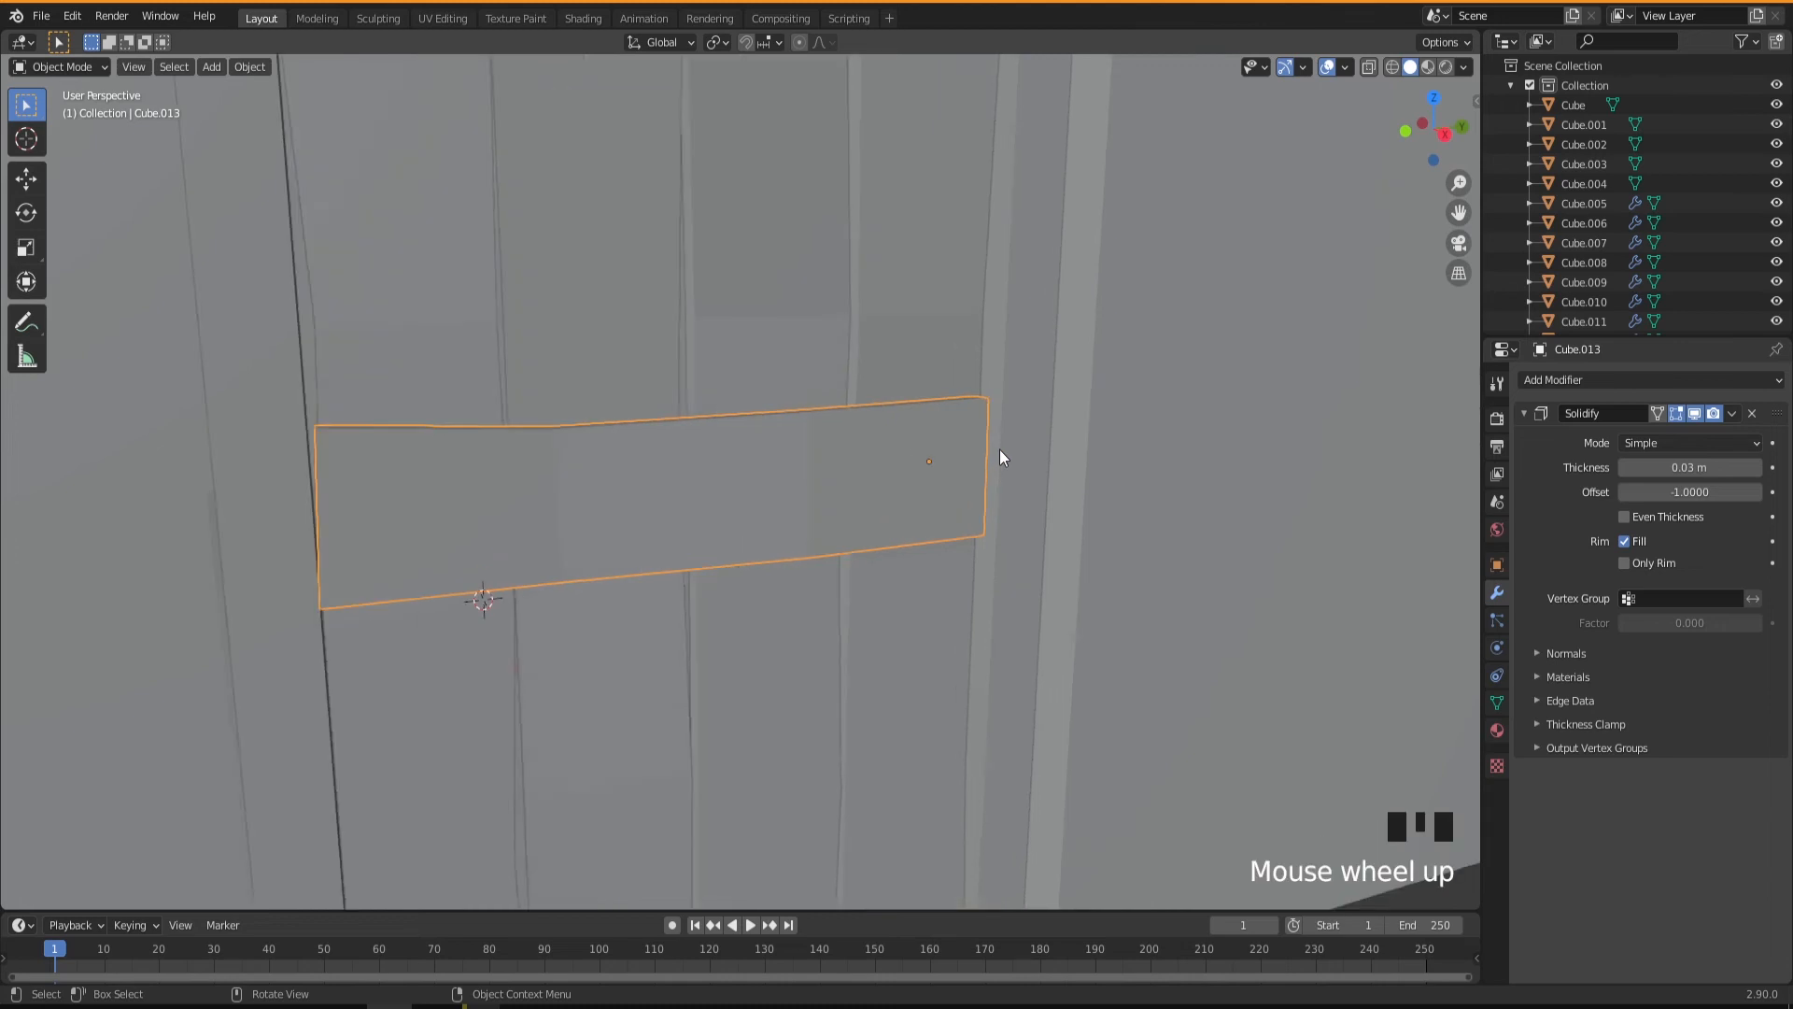
scroll(999, 458, "up", 8)
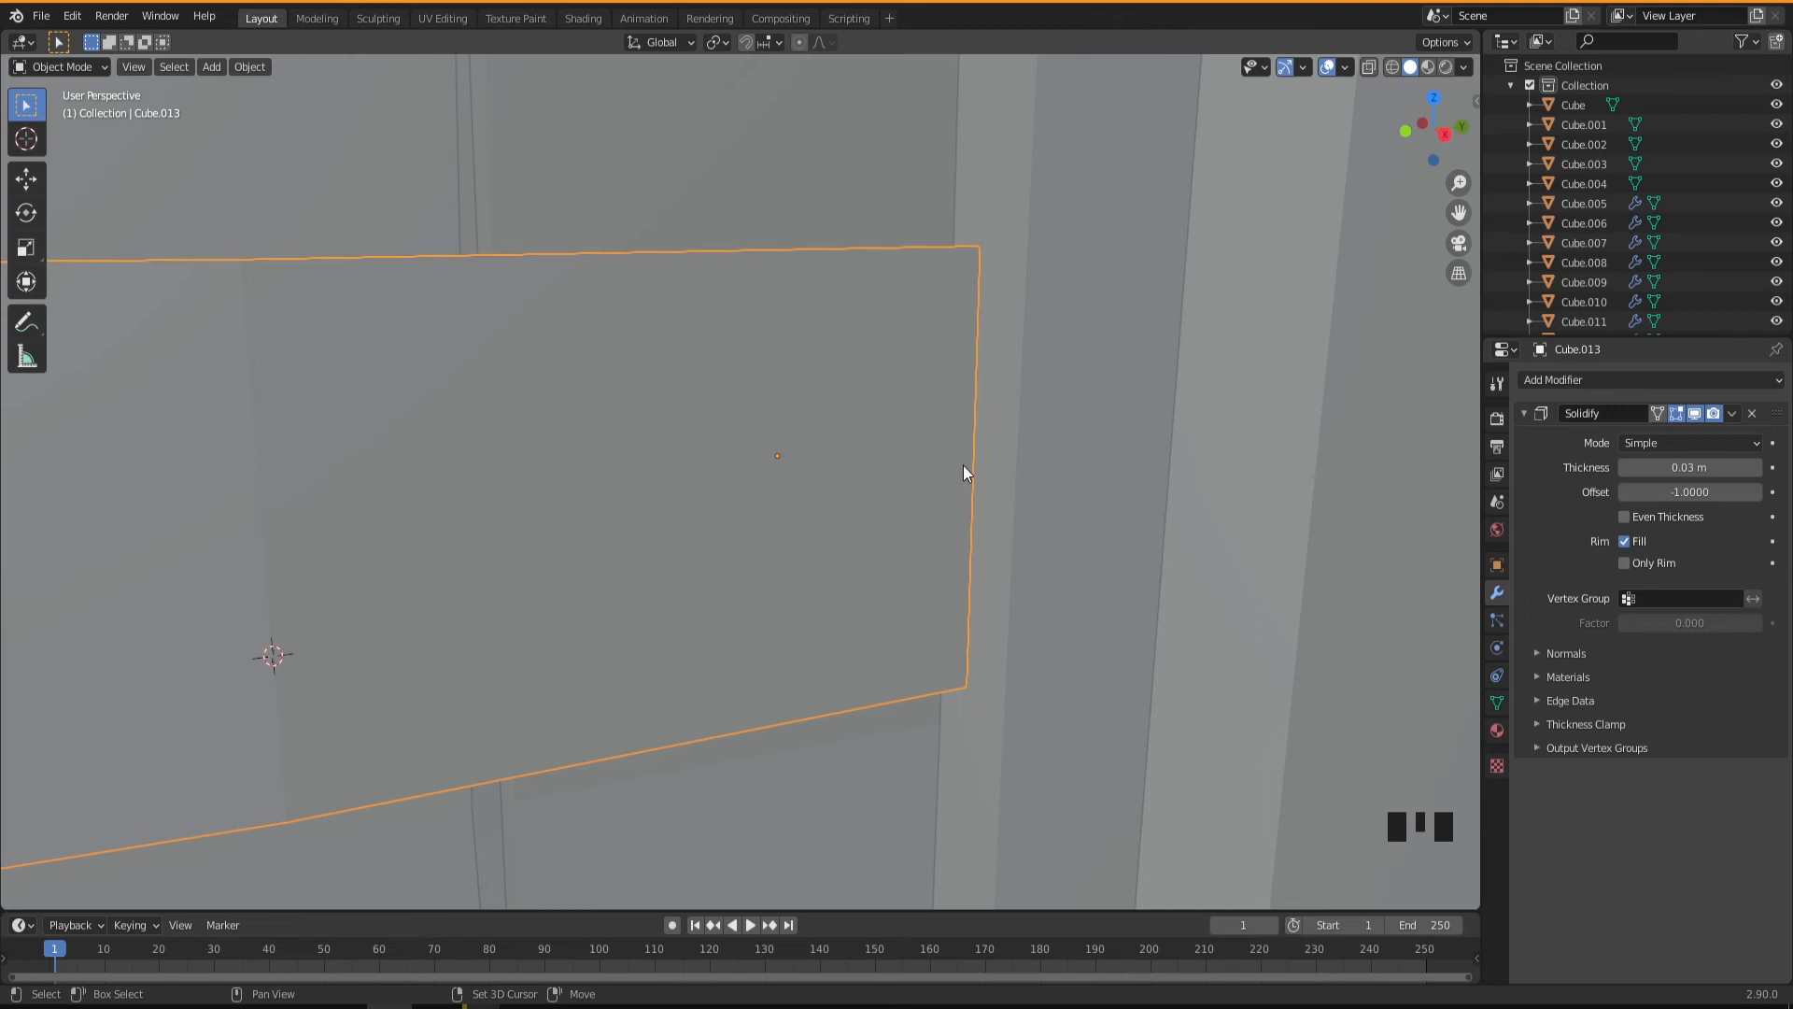
right_click(964, 473, "shift")
Set the crosspiece's origin to the 3D cursor.
middle_click_drag(949, 497, 969, 627)
scroll(969, 626, "down", 2)
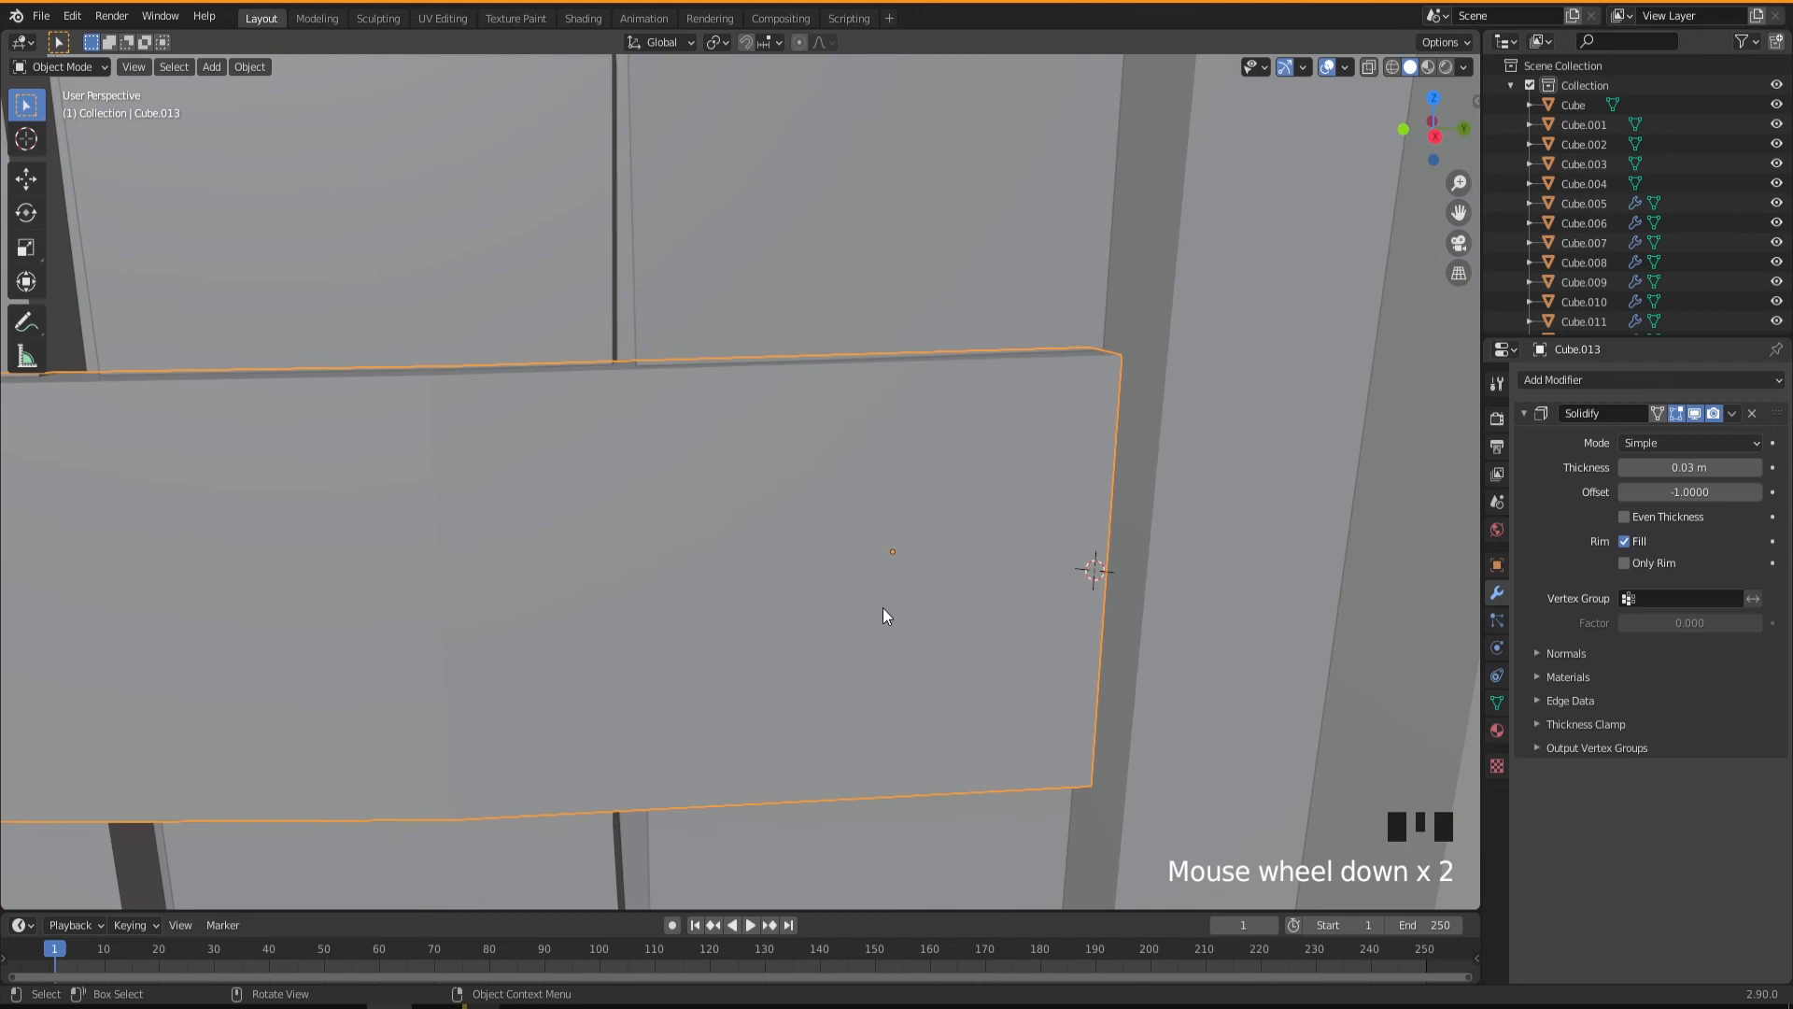
right_click(795, 558)
mouse_move(796, 558)
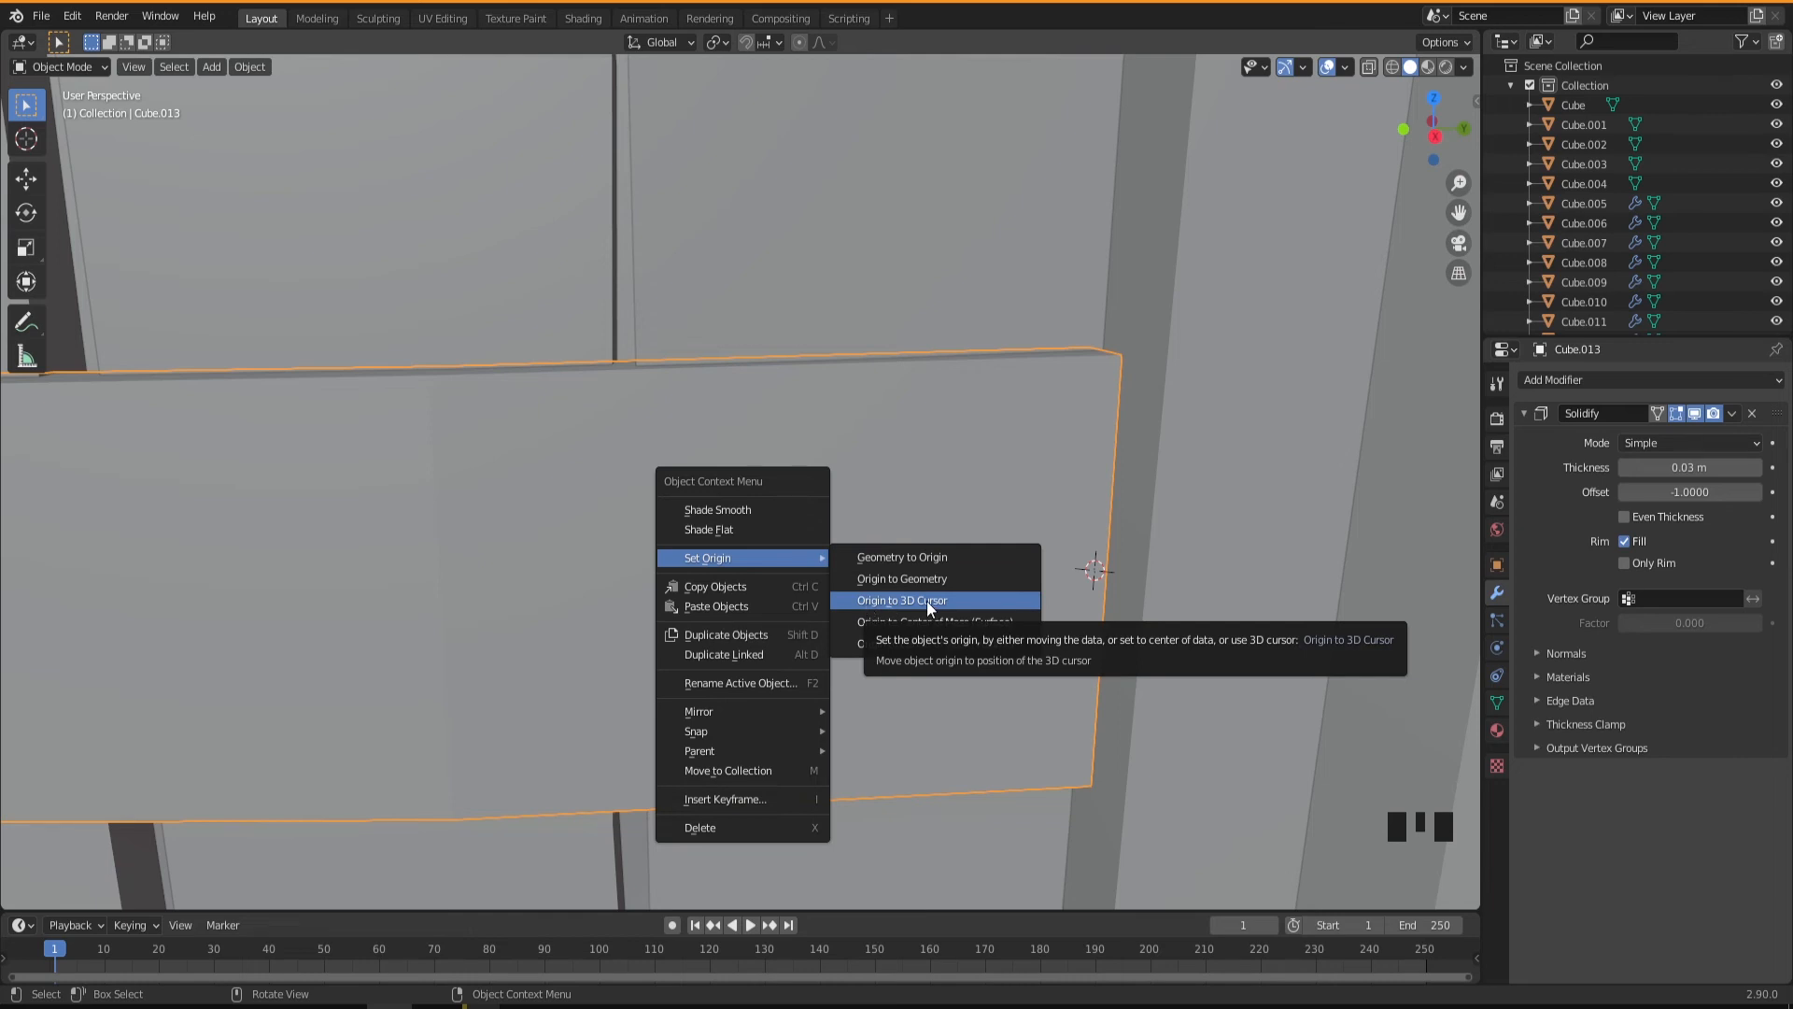
left_click(926, 602)
Try rotating the crosspiece about the Z axis around its new end origin.
middle_click_drag(1048, 620, 1024, 672)
scroll(1008, 640, "down", 3)
scroll(892, 682, "down", 3)
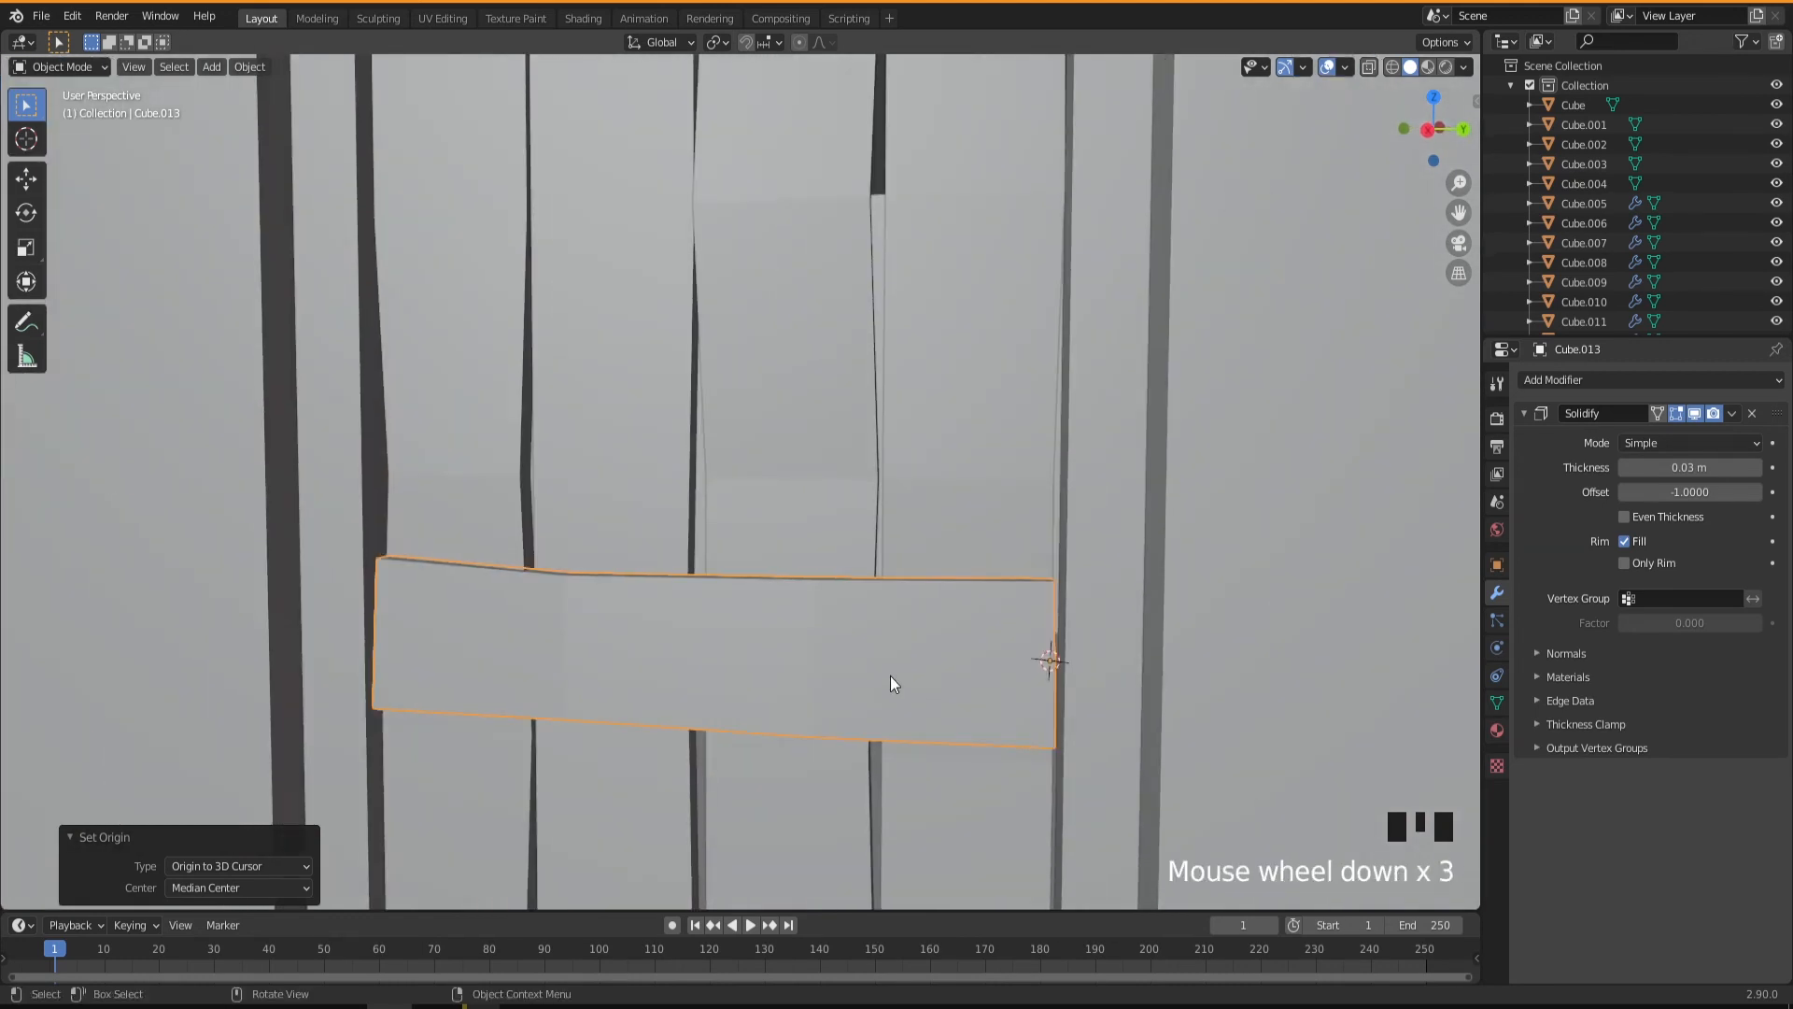
scroll(892, 667, "down", 2)
key("r")
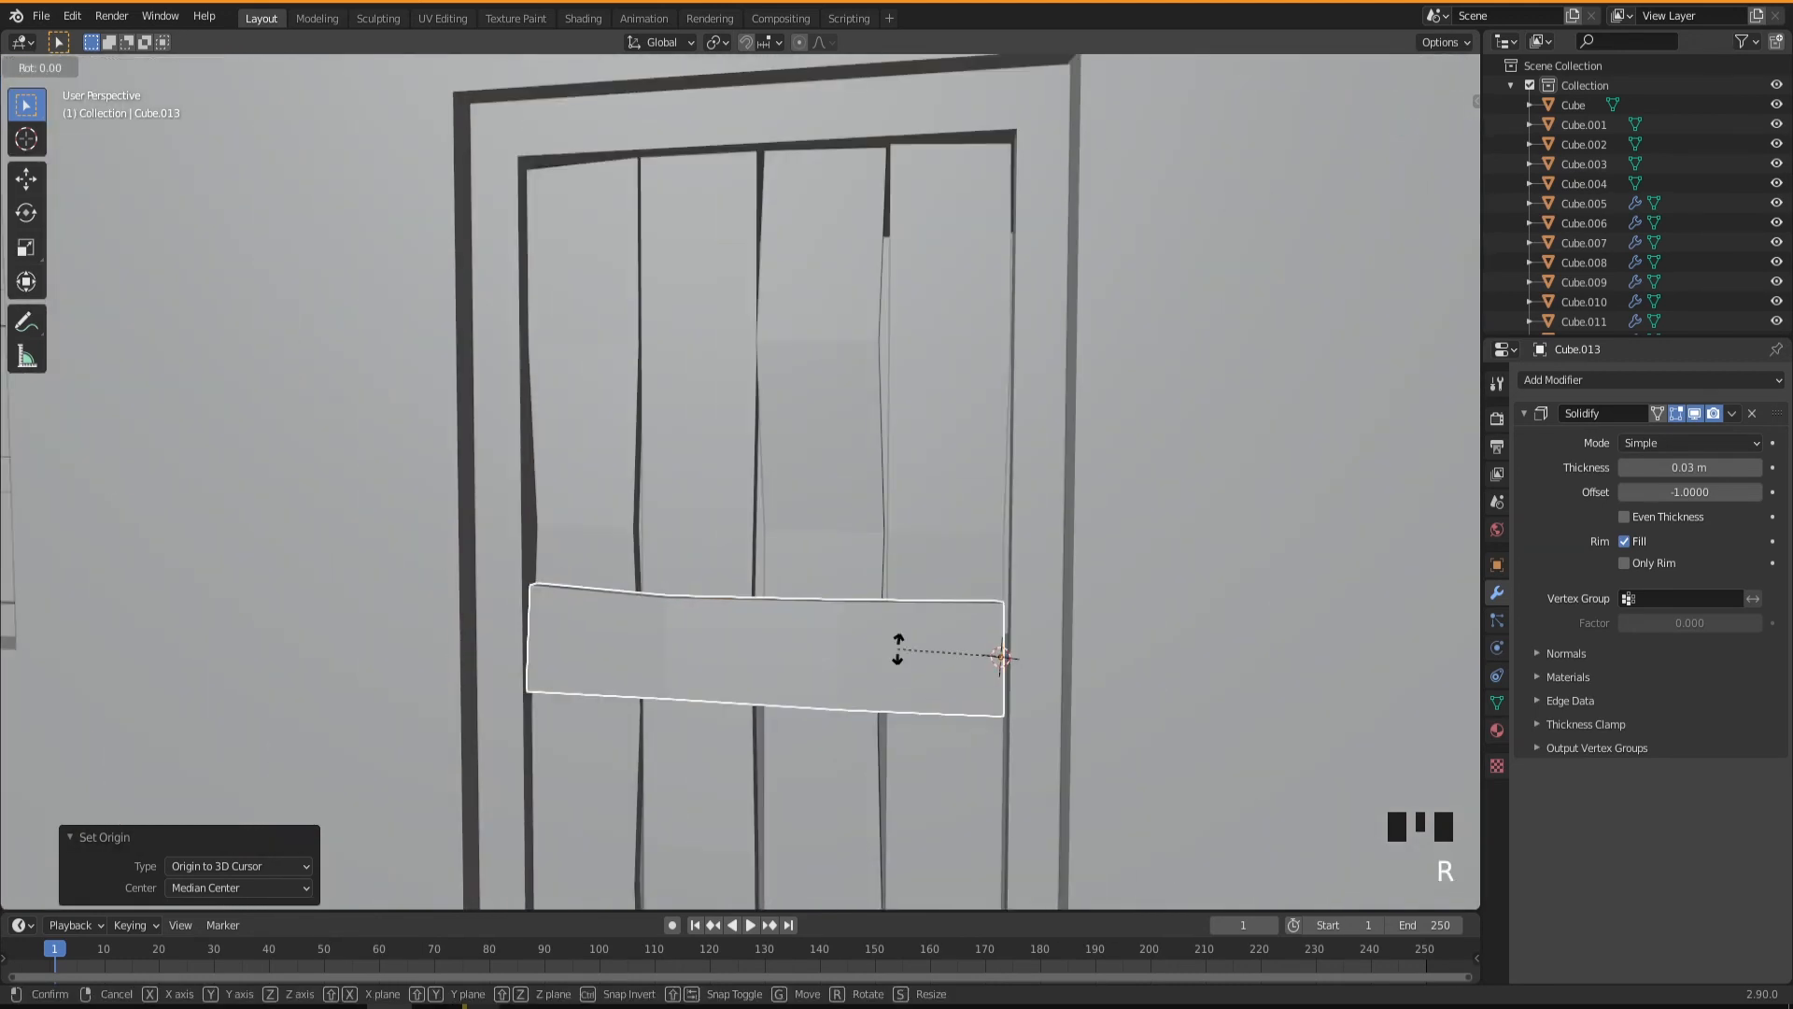
key("z")
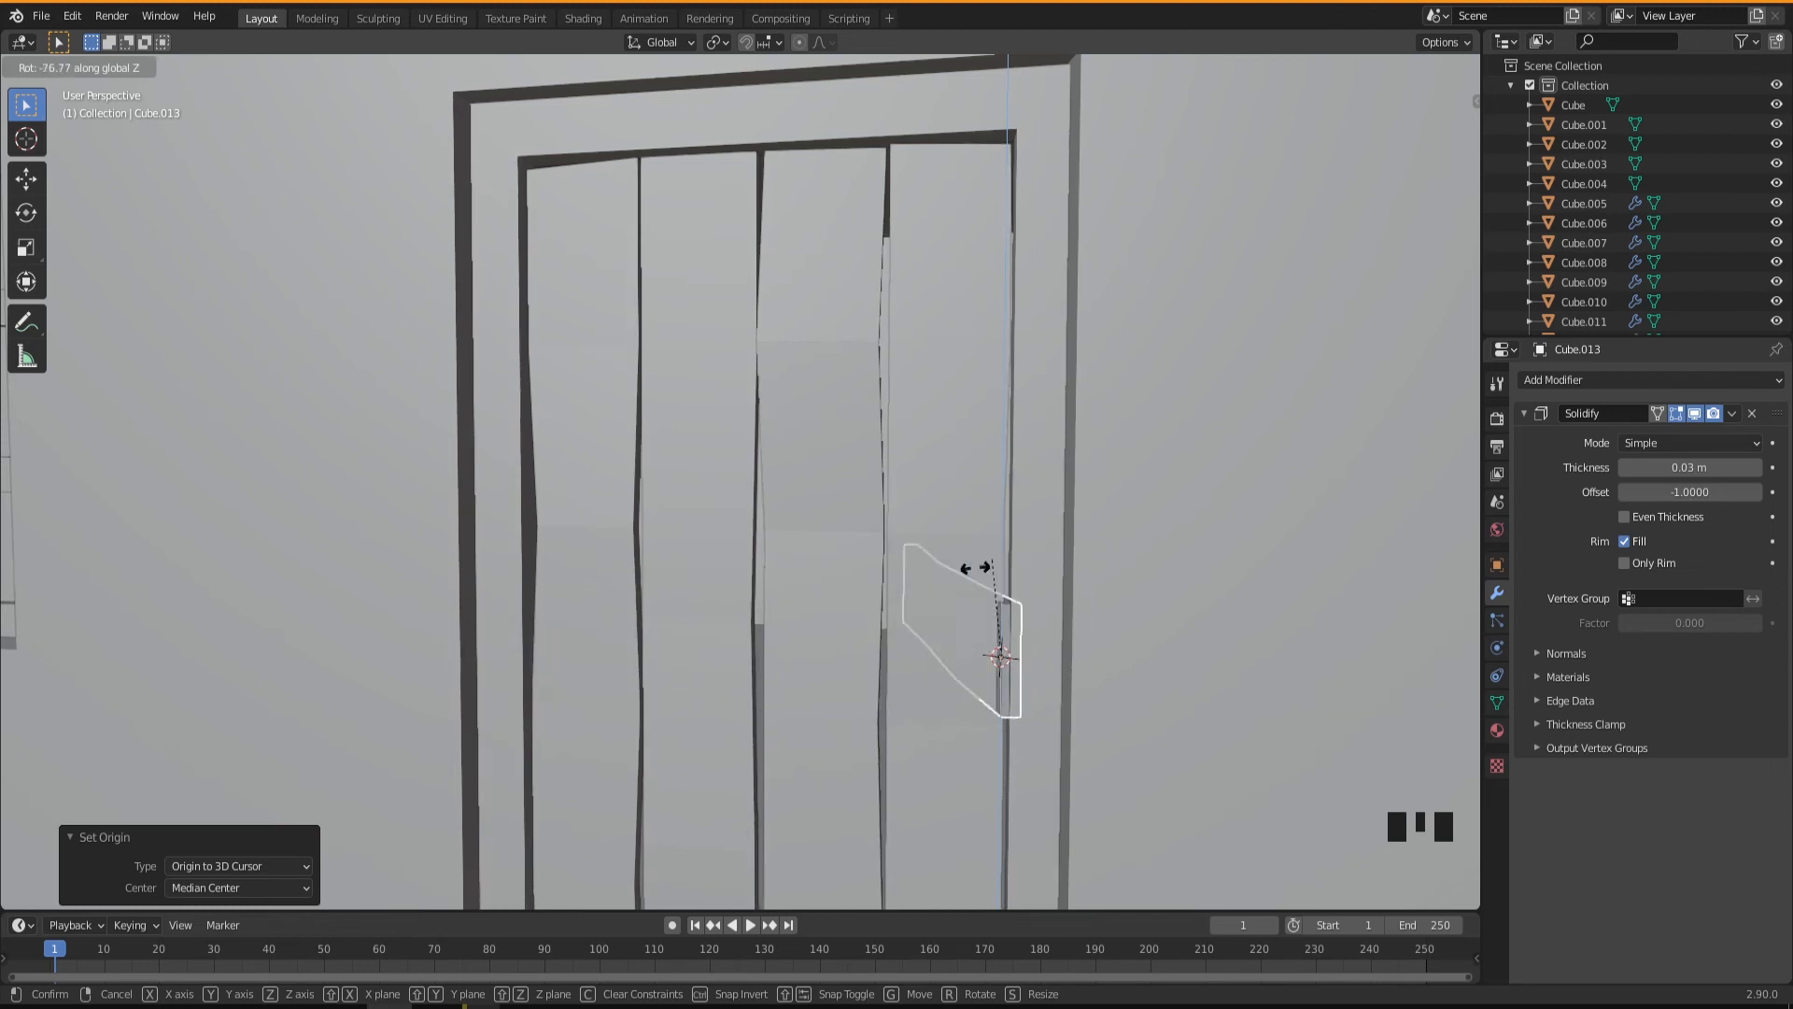
left_click(795, 676)
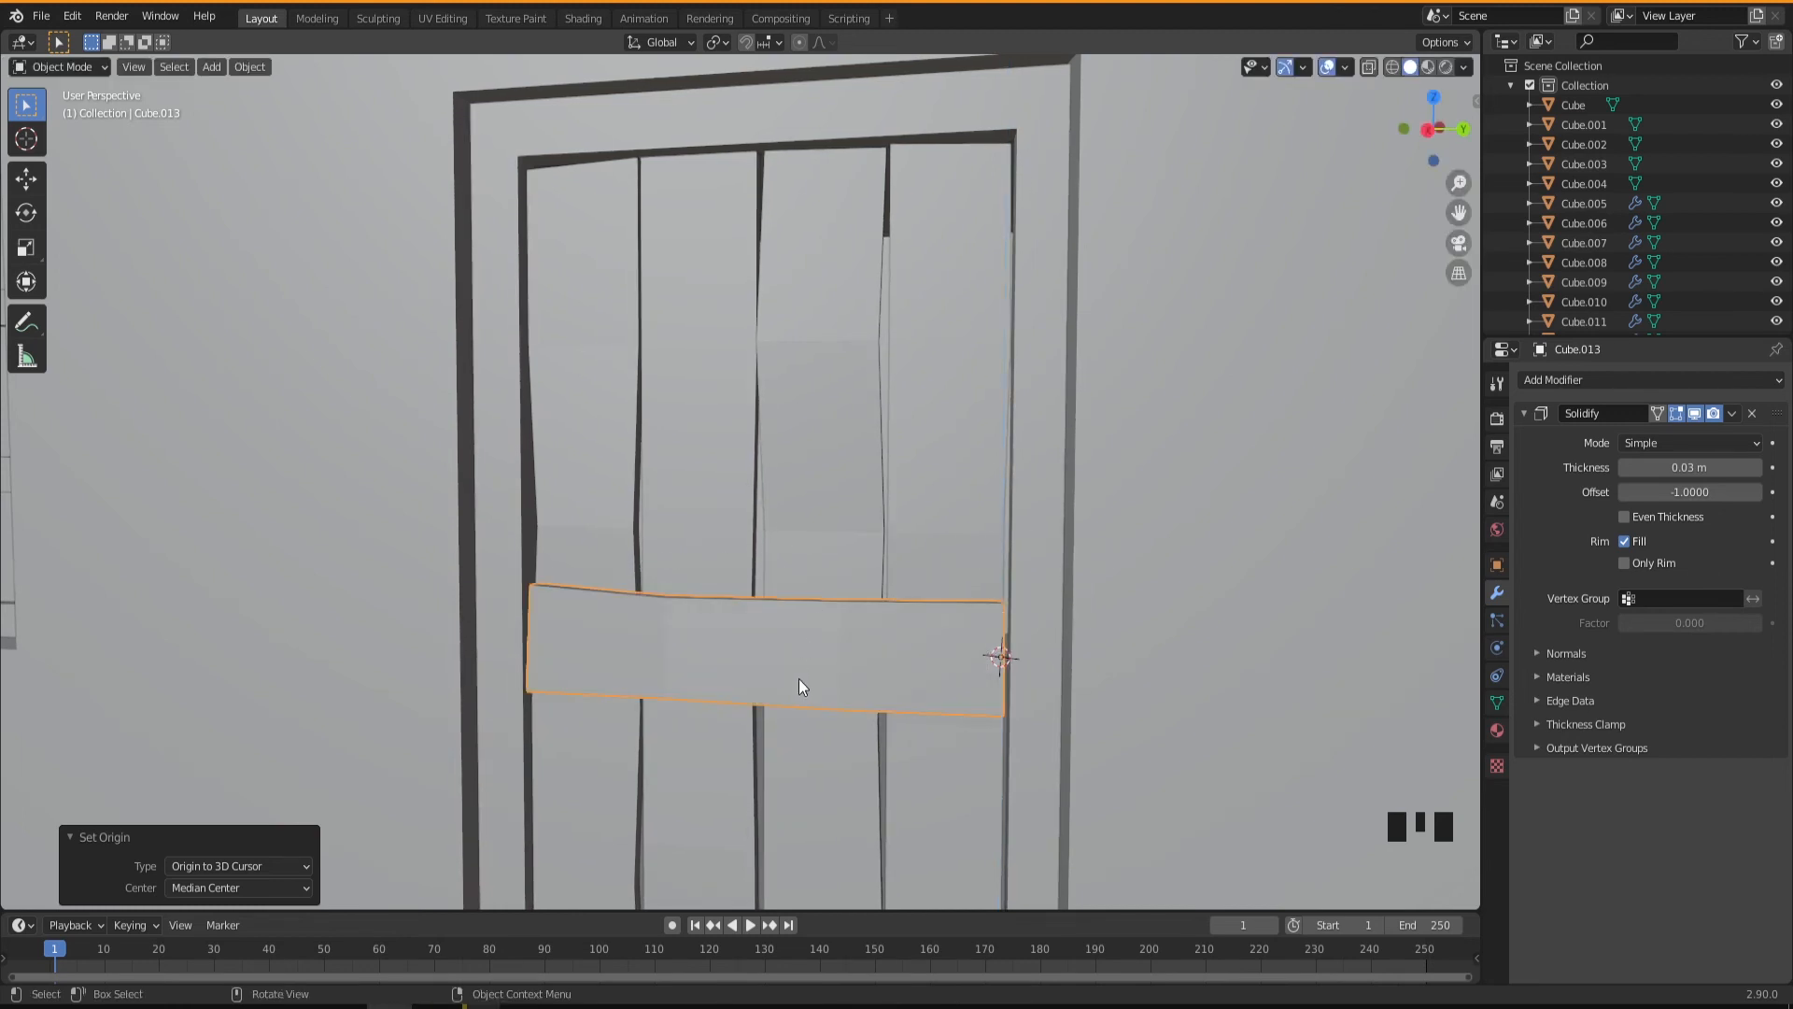
Parent the four vertical door planks to the horizontal crosspiece using the Object parent type.
middle_click_drag(826, 652, 814, 497, "shift")
scroll(838, 669, "down", 3)
middle_click_drag(790, 612, 706, 487)
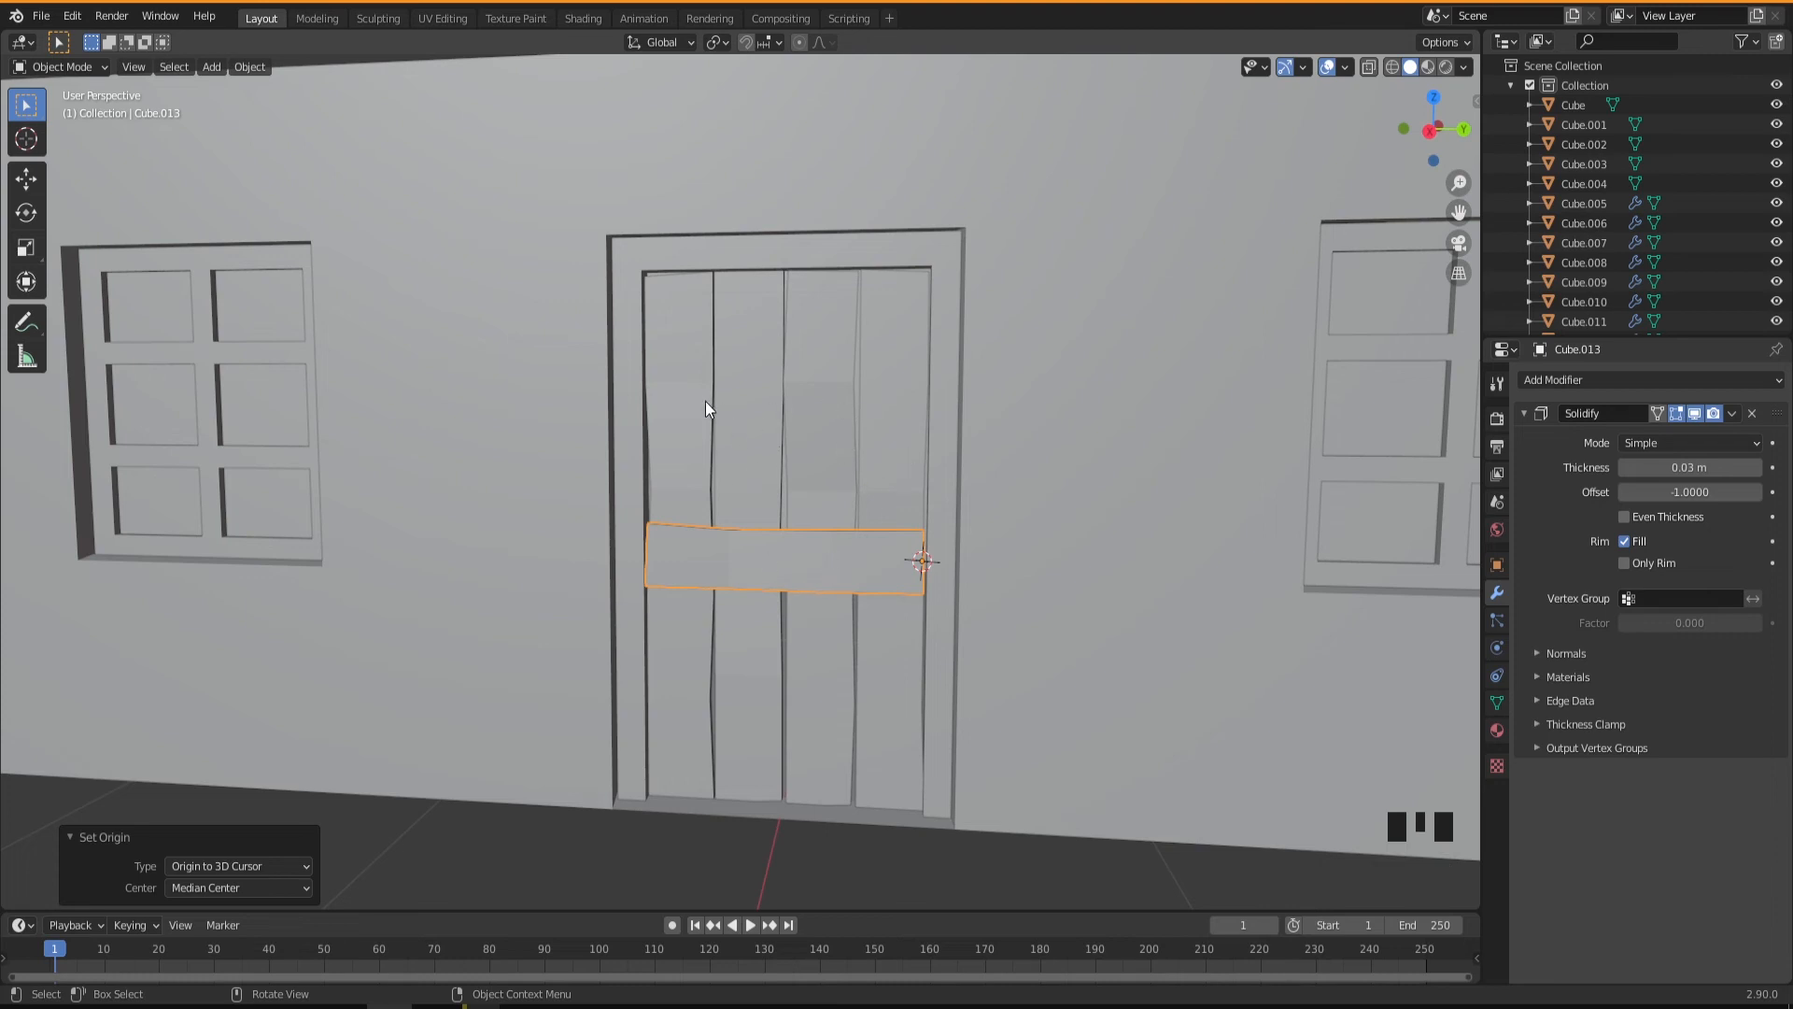
left_click(675, 390)
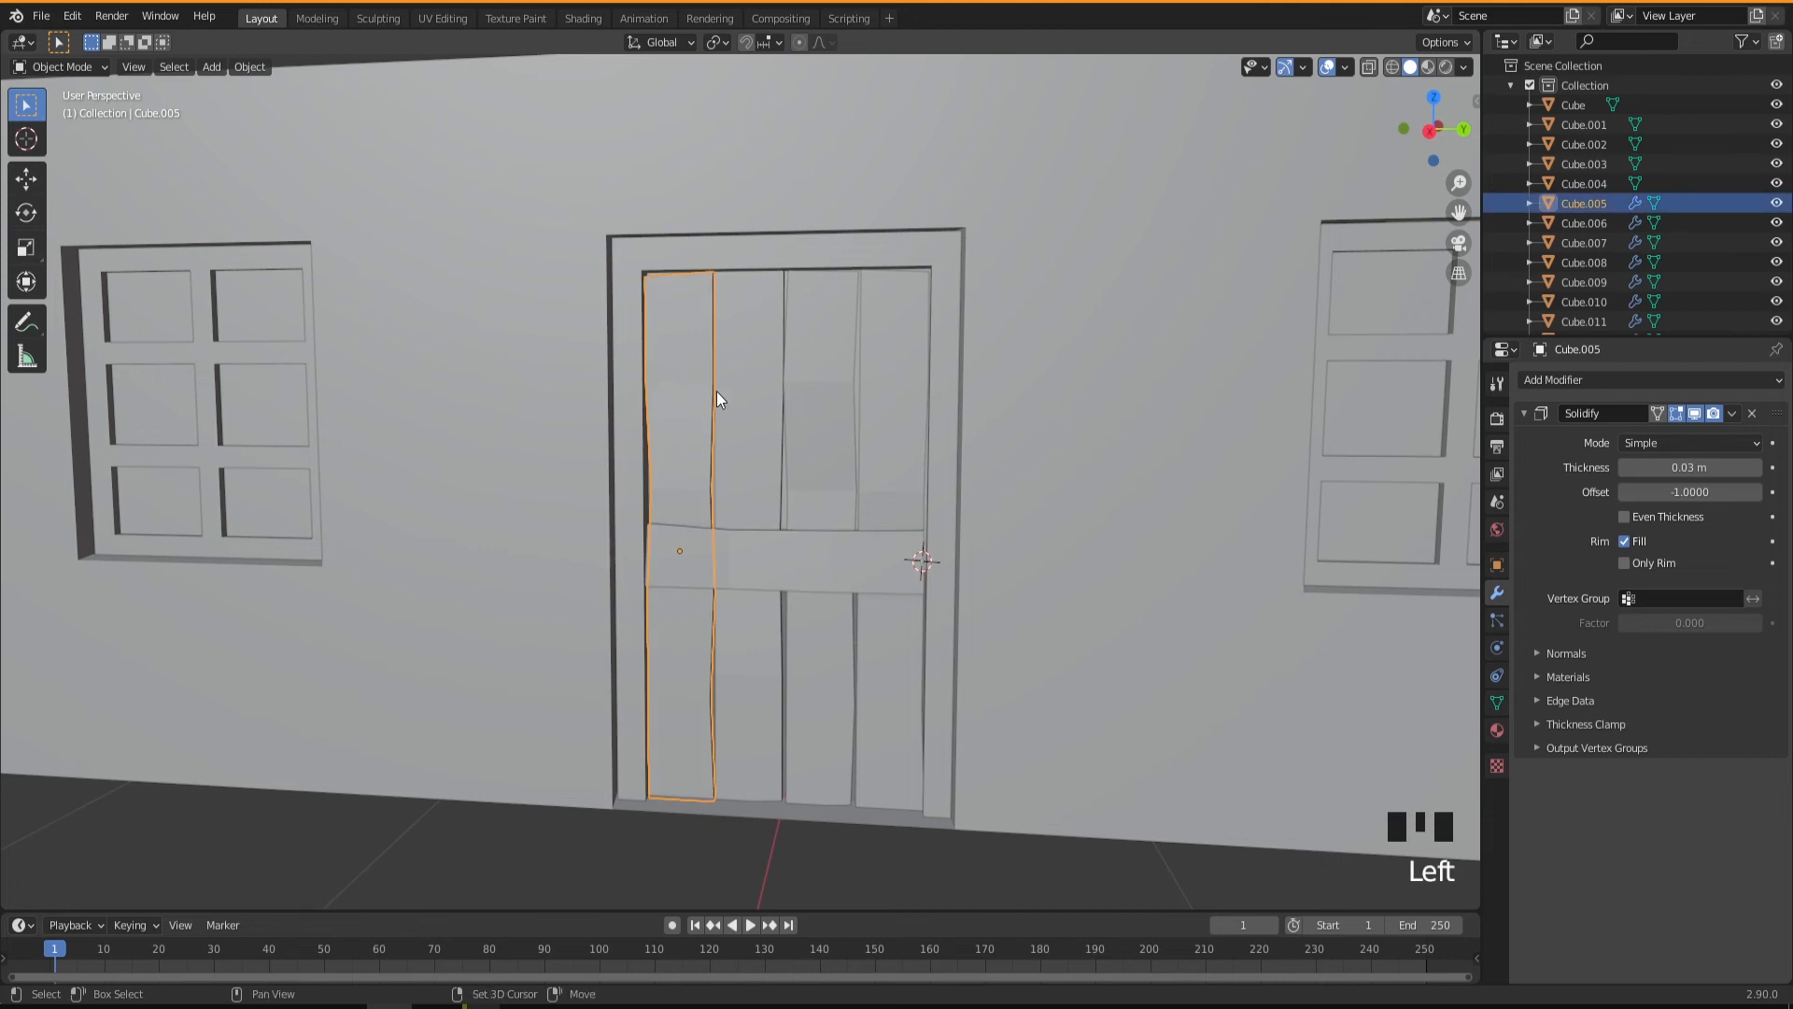
left_click(749, 390, "shift")
left_click(799, 392, "shift")
left_click(879, 402, "shift")
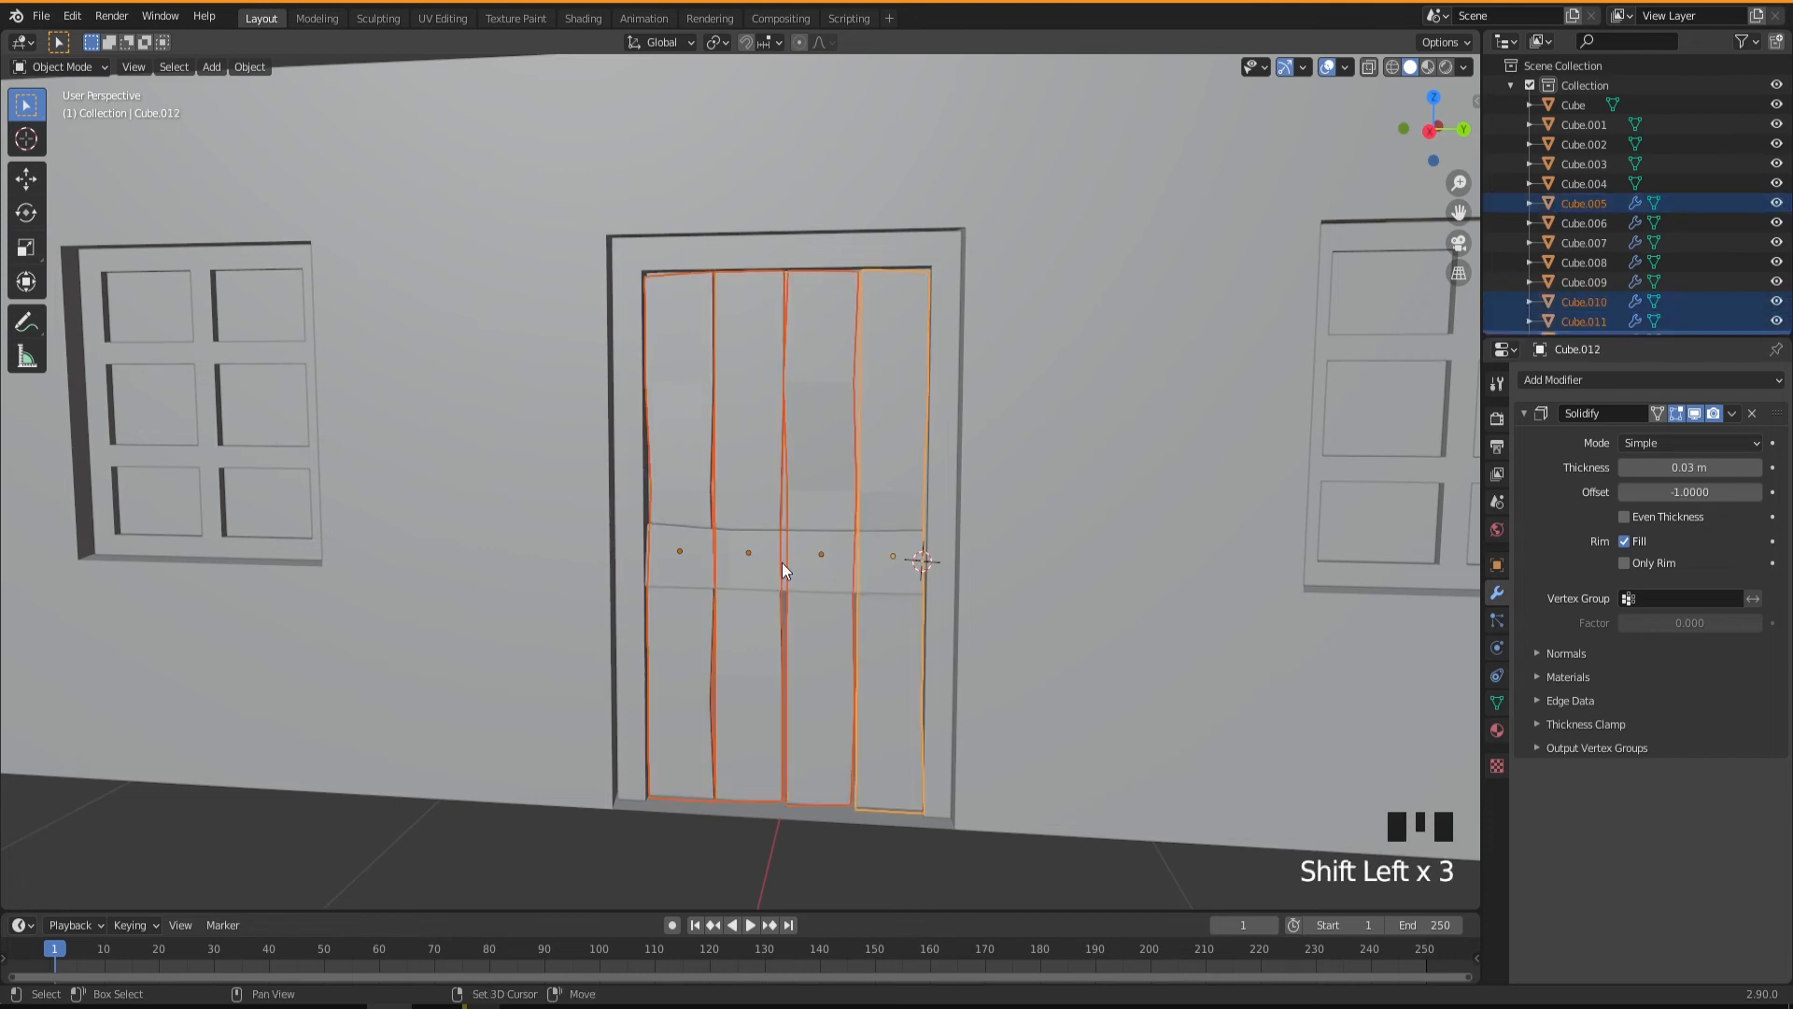
left_click(787, 547, "shift")
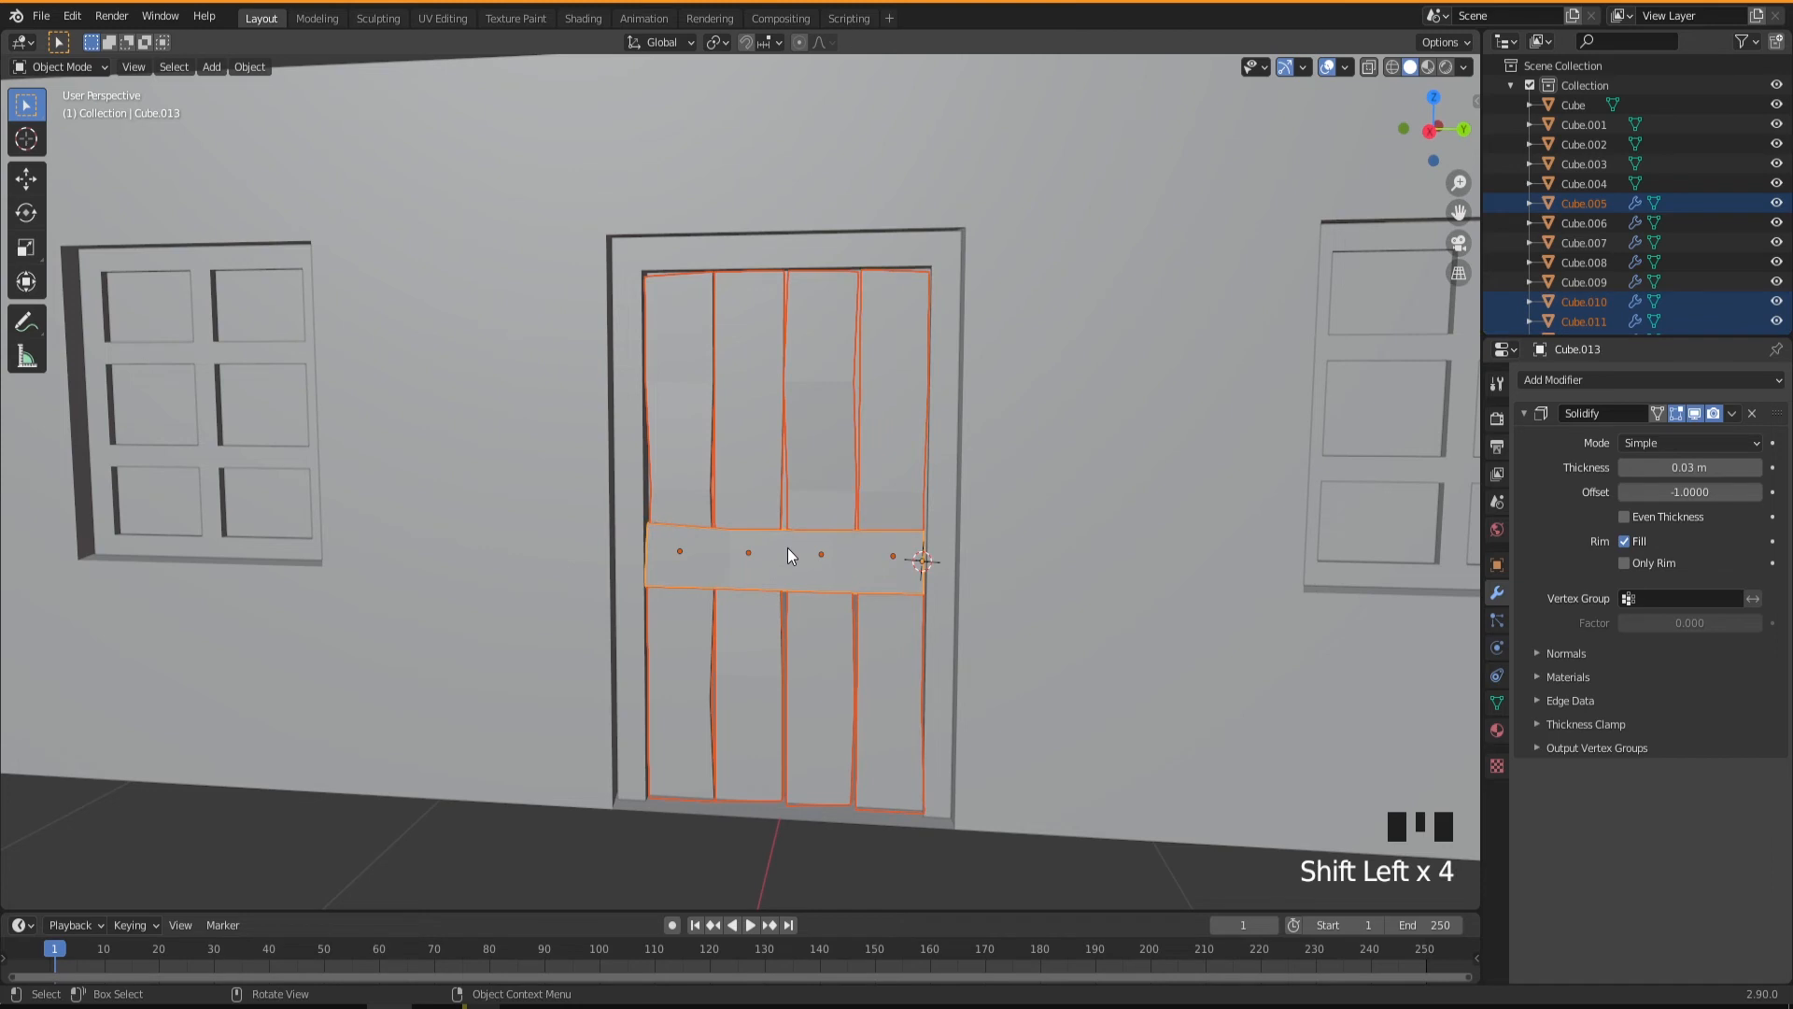
right_click(787, 547)
mouse_move(755, 763)
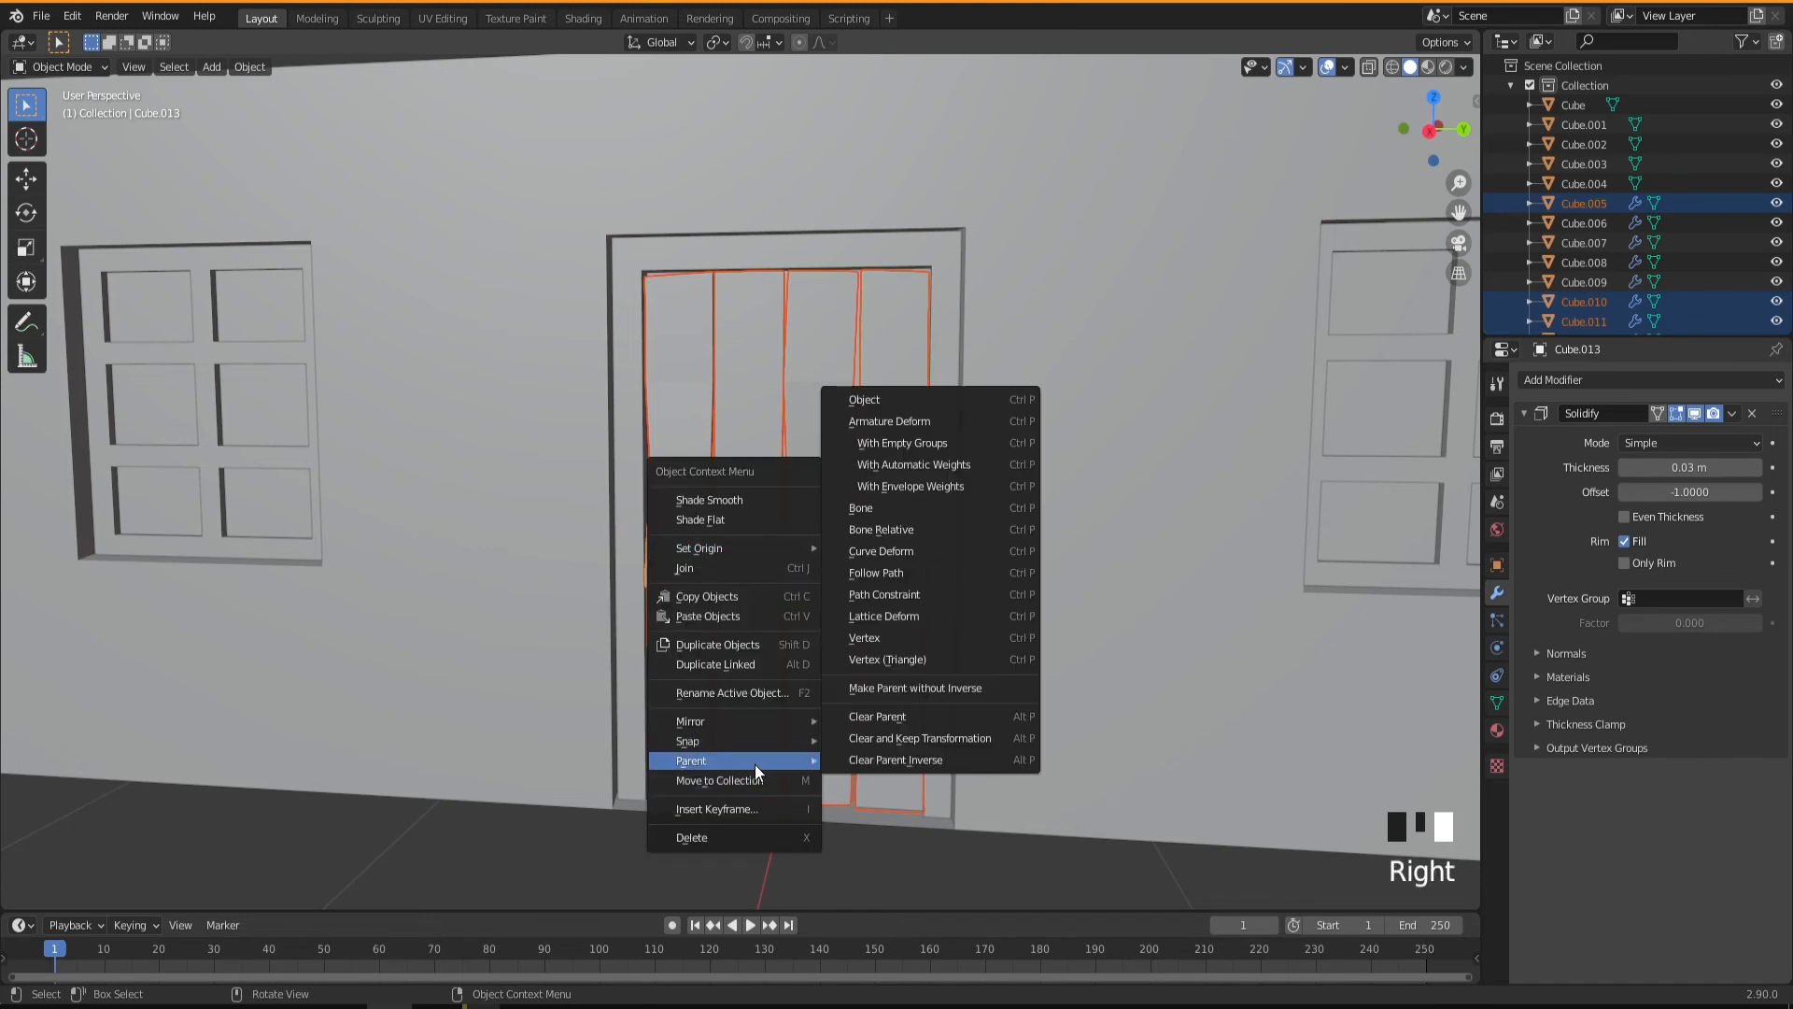
left_click(894, 403)
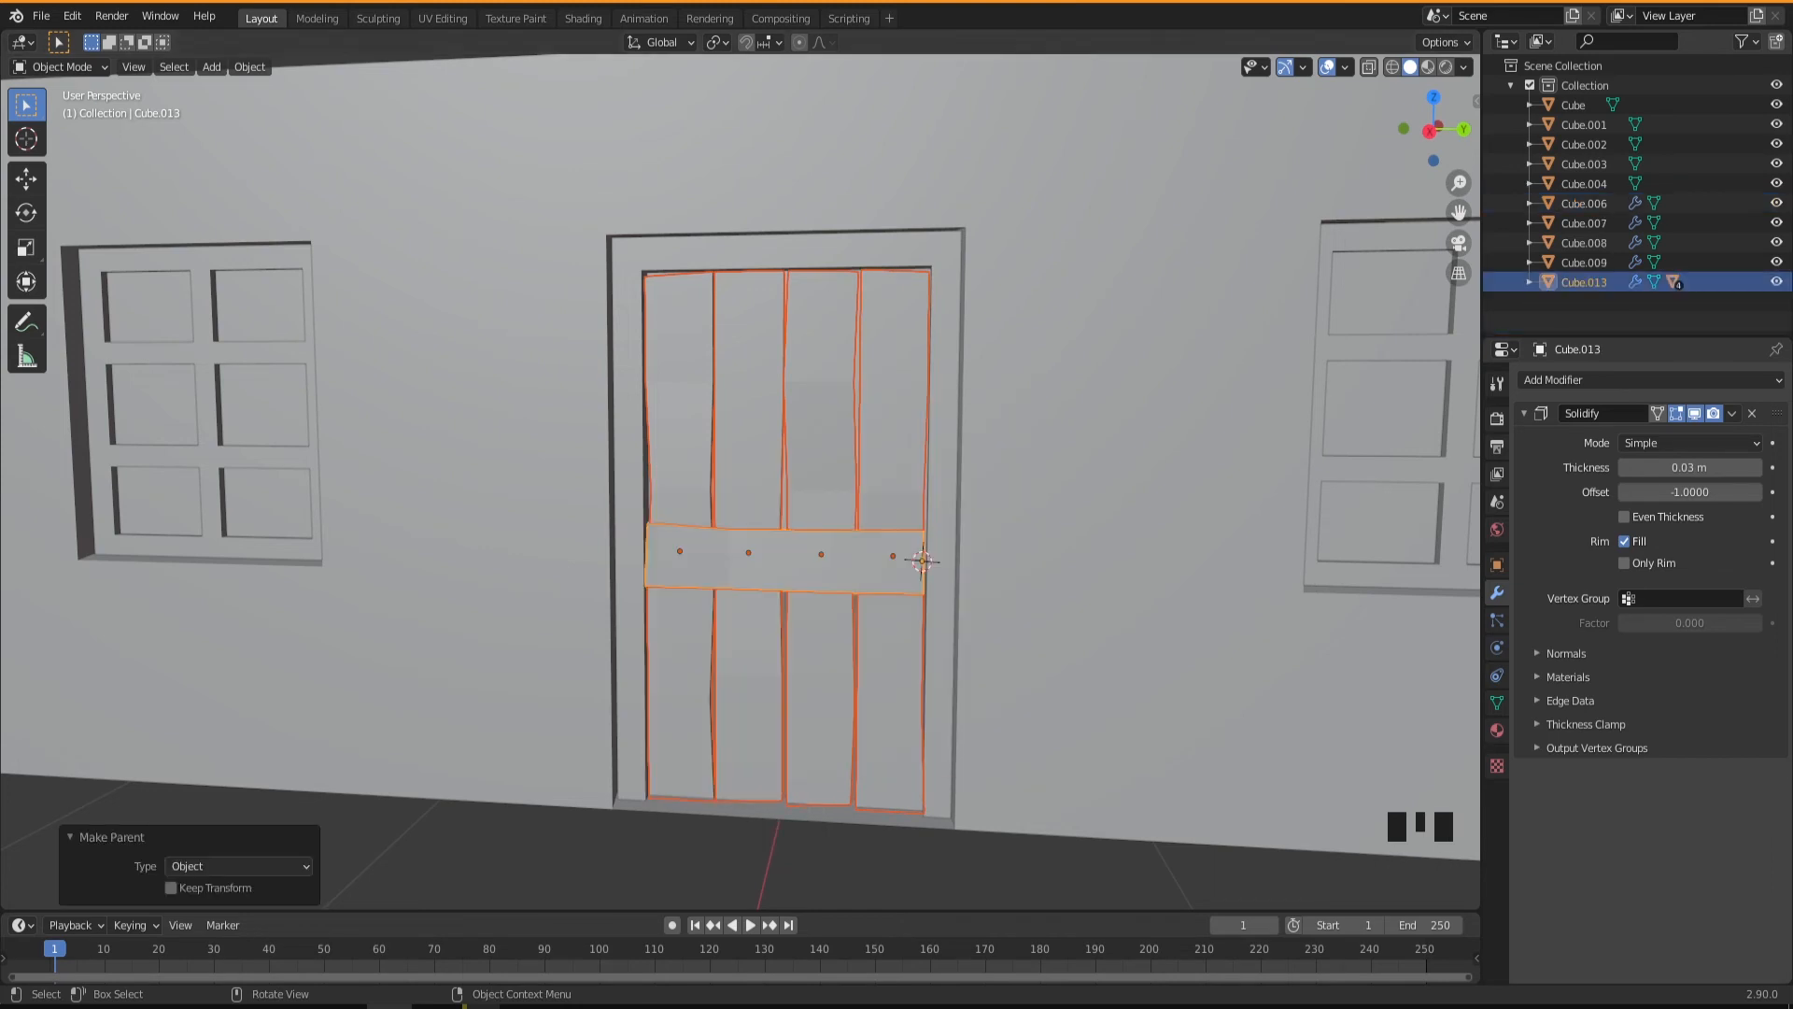
Swing the door open by rotating only the parent crosspiece about -45° around the global Z axis.
left_click(865, 820)
left_click(856, 556)
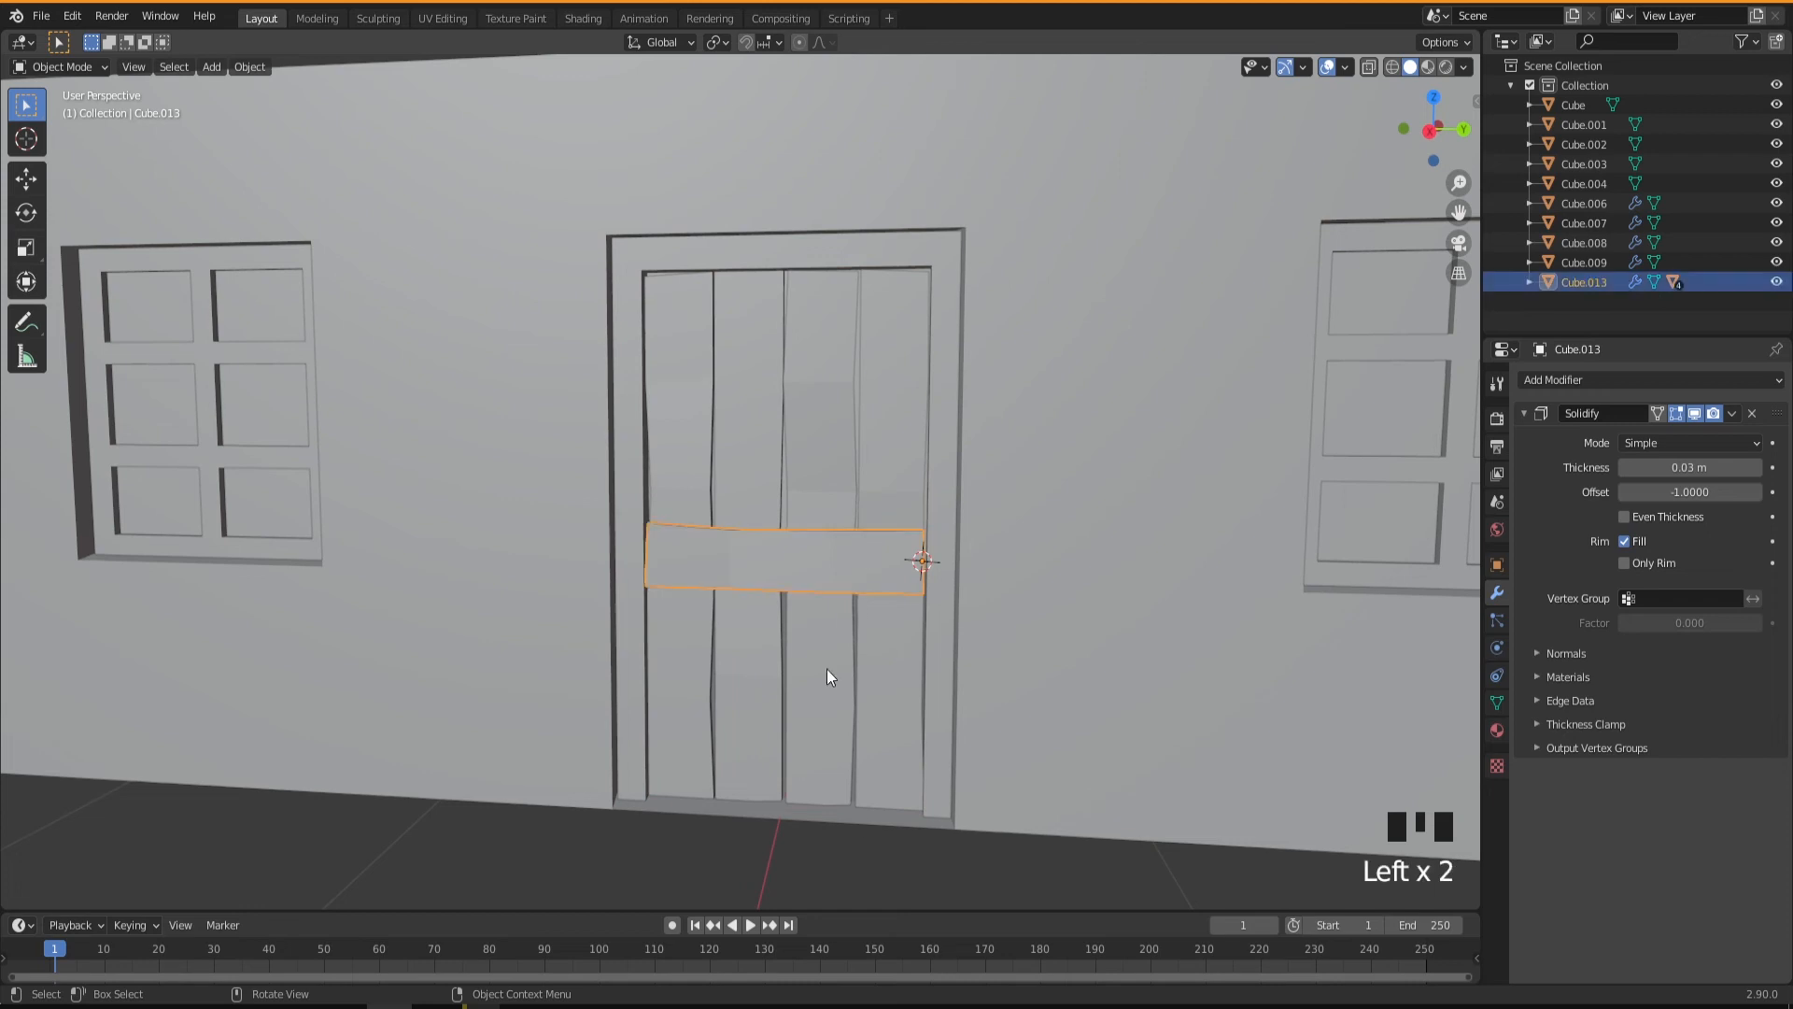
key("r")
key("z")
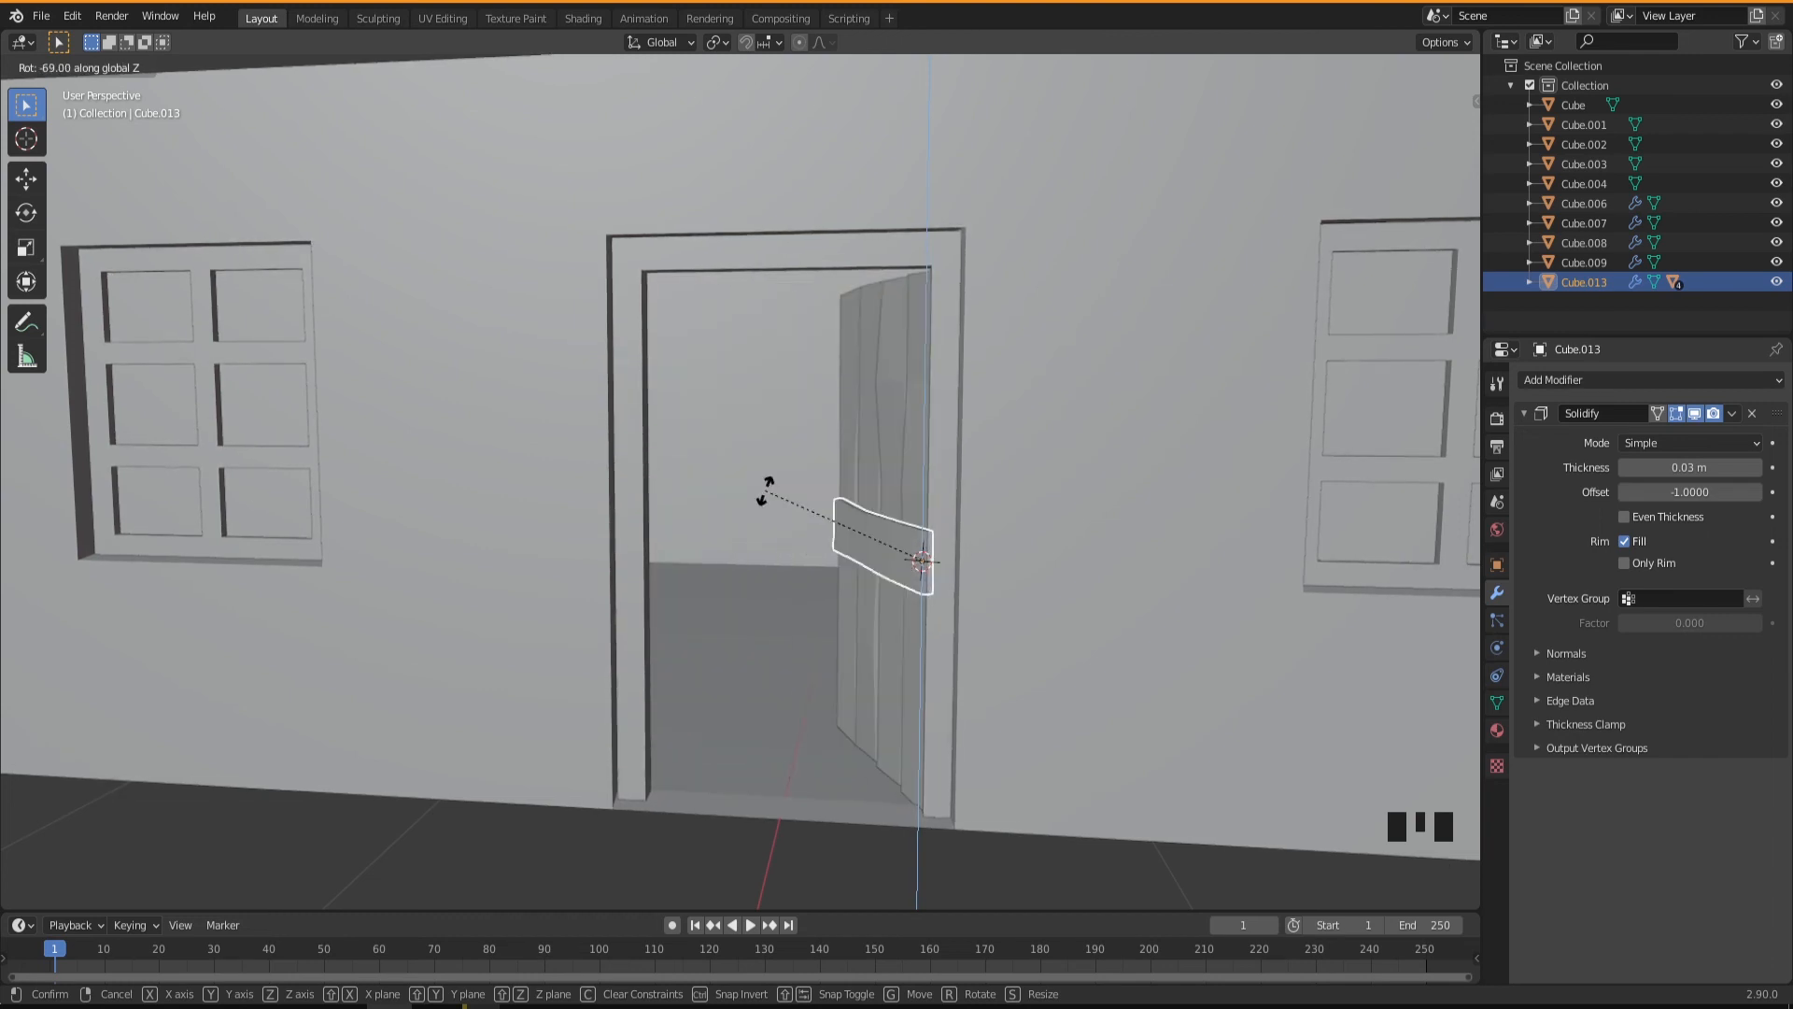
left_click(756, 562)
middle_click_drag(754, 568, 787, 701)
middle_click_drag(864, 595, 839, 668)
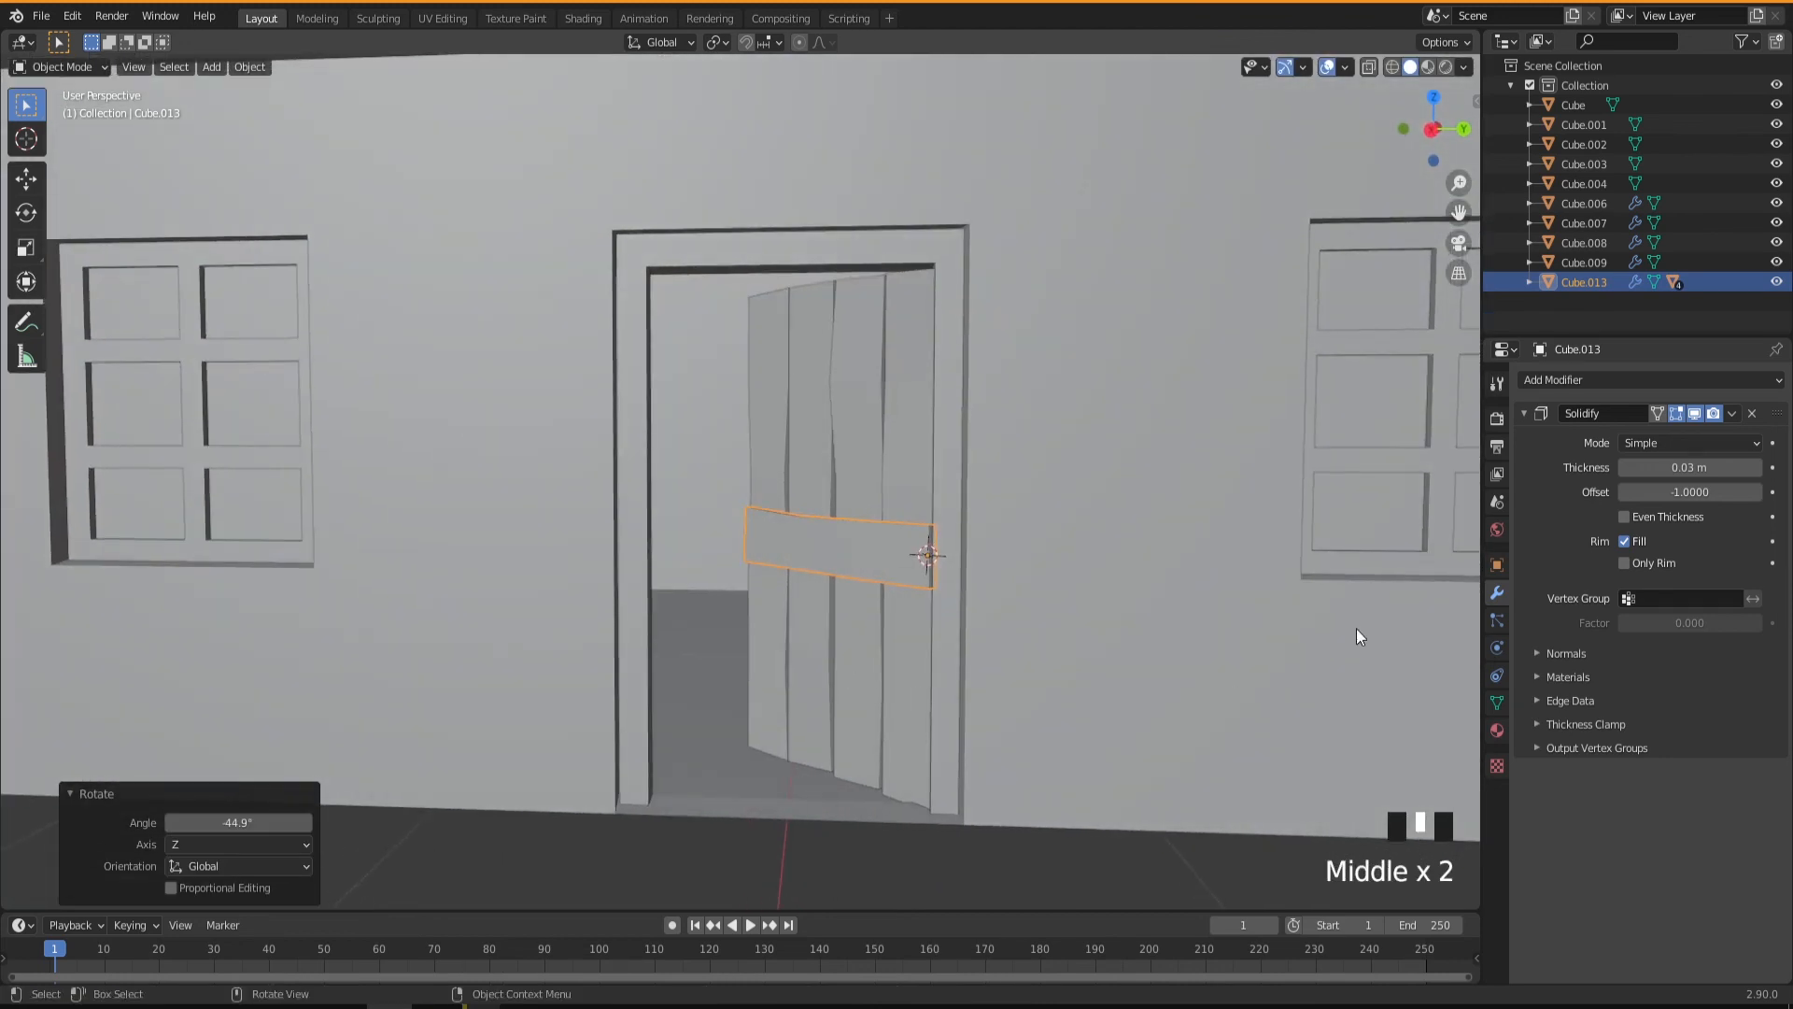
Set the door crosspiece's Z rotation to 0° in its object transform values.
left_click(1495, 566)
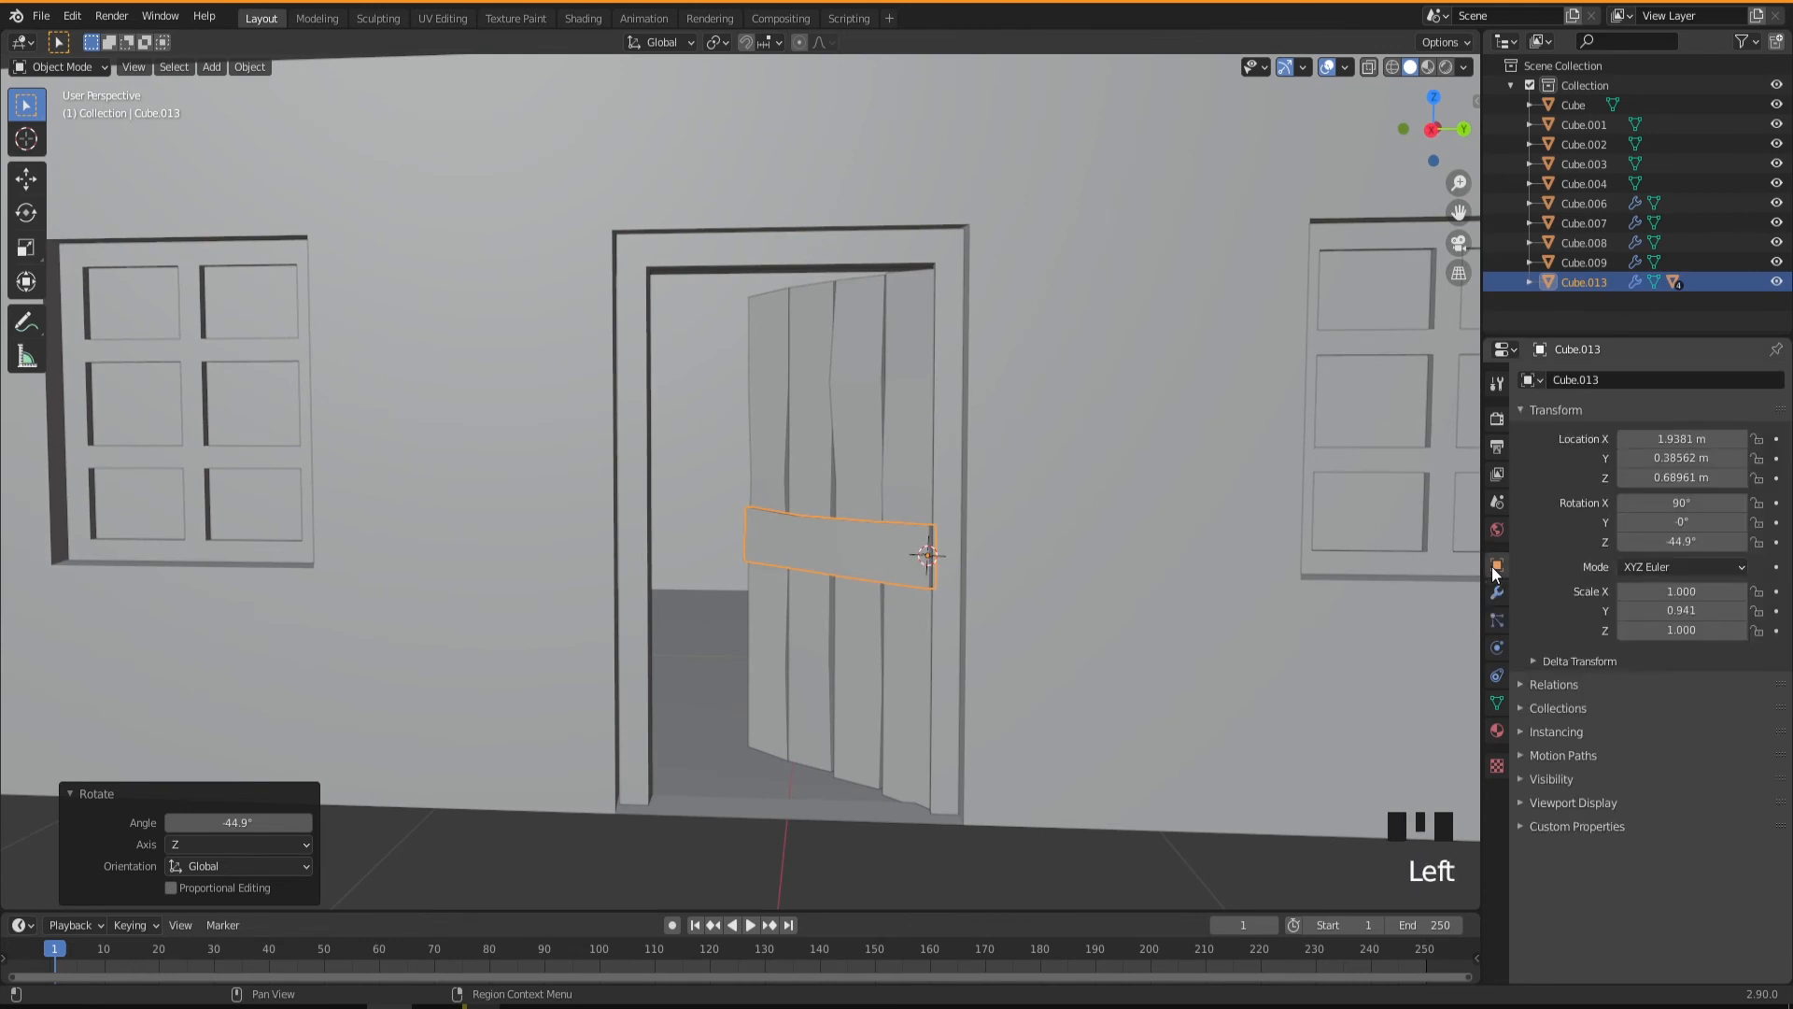
left_click(1678, 542)
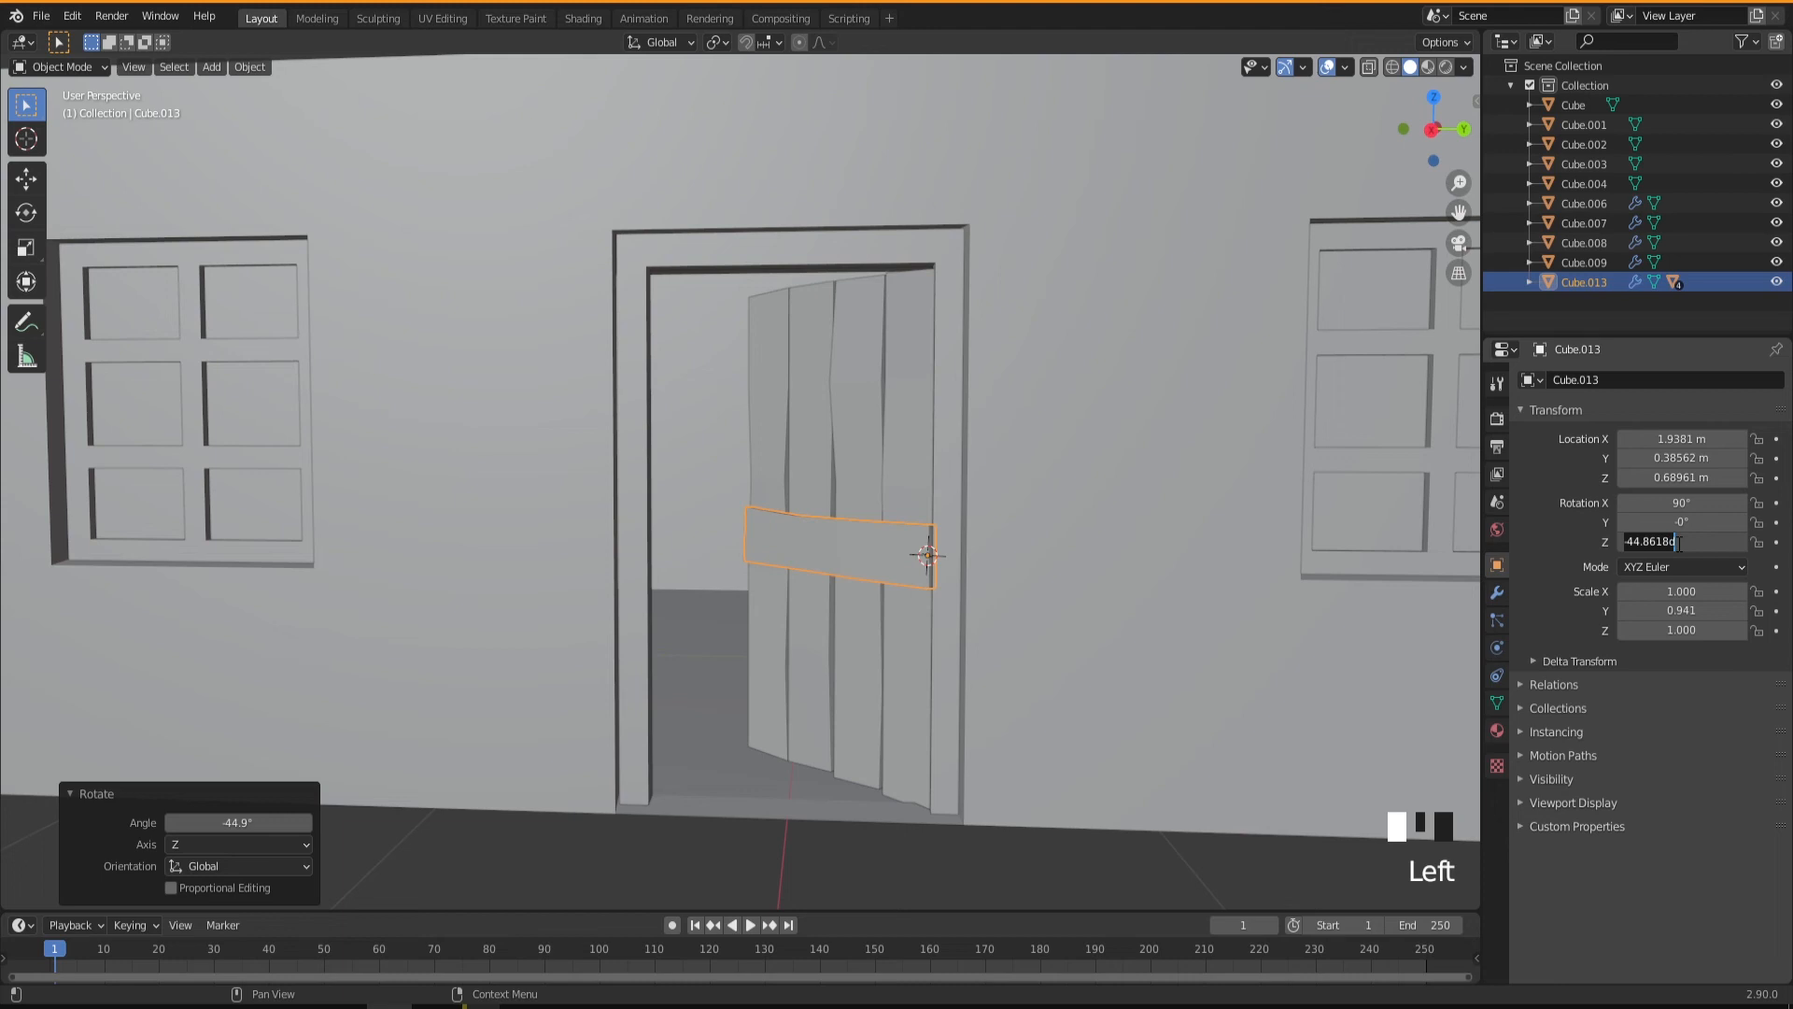
type("0")
key("Return")
middle_click_drag(1010, 608, 906, 632)
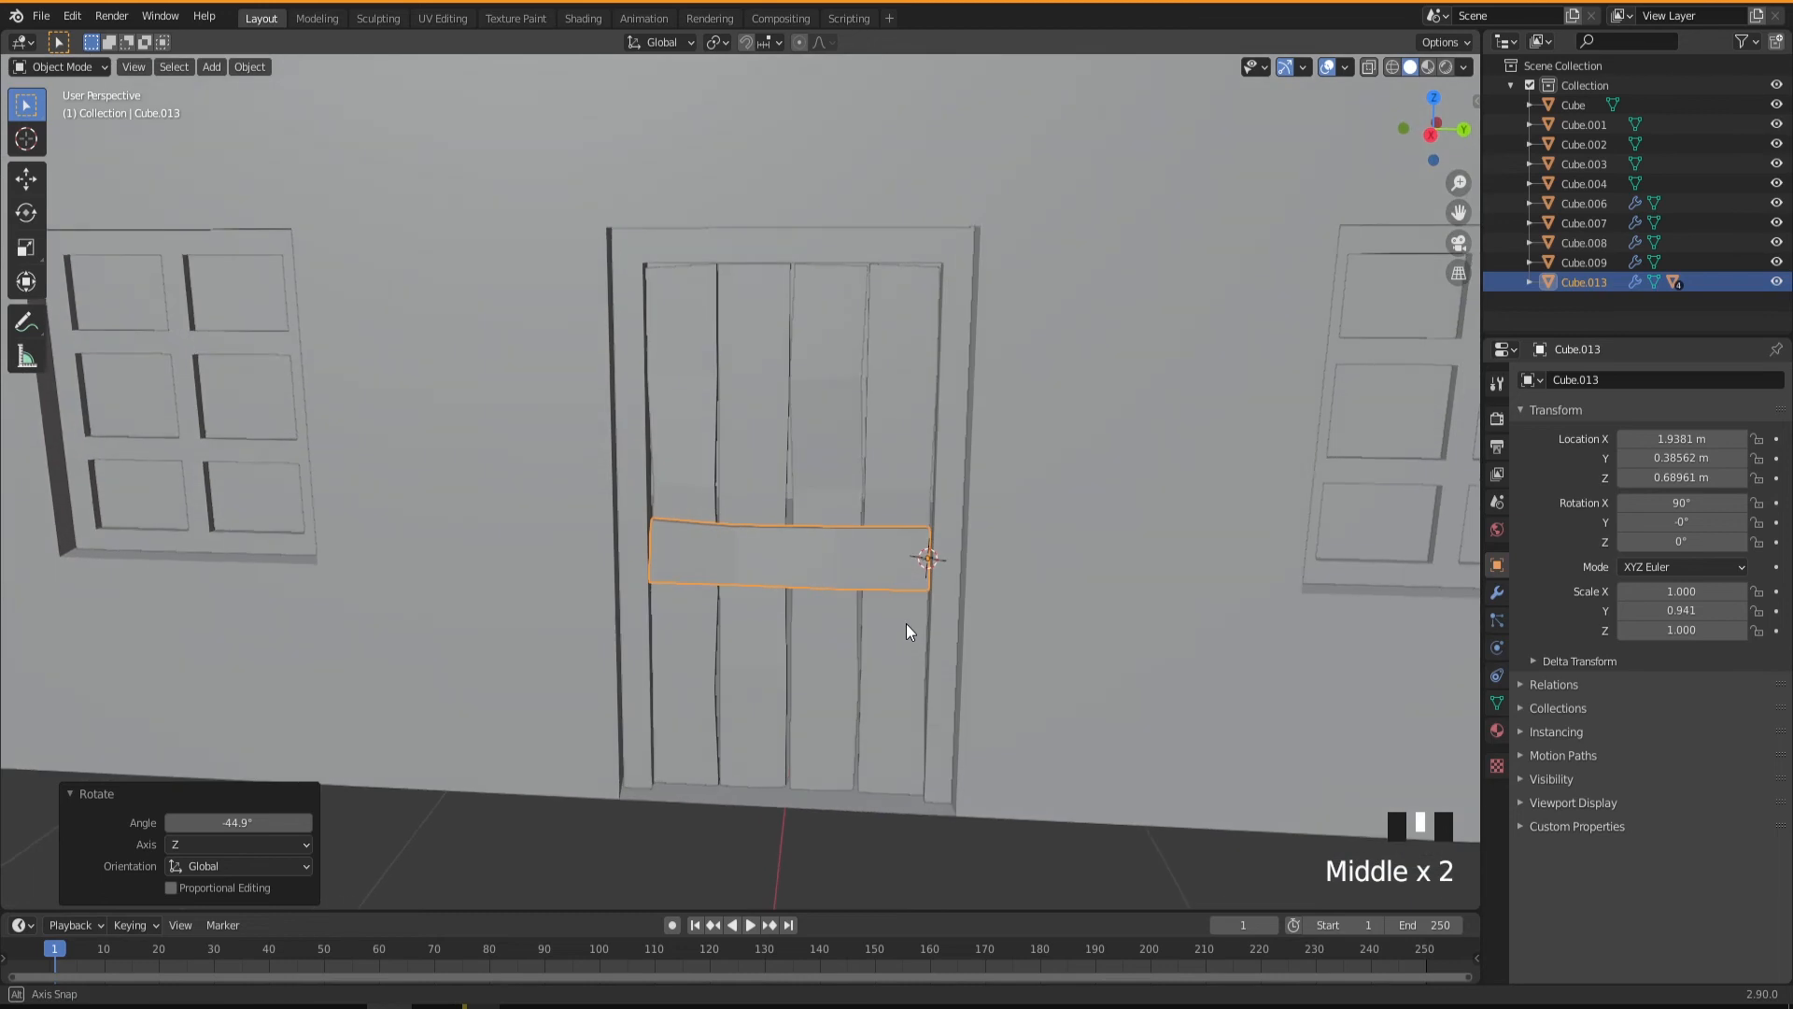
Rotate the door crosspiece about -37.7° around the global Z axis so the door stands ajar.
key("r")
key("z")
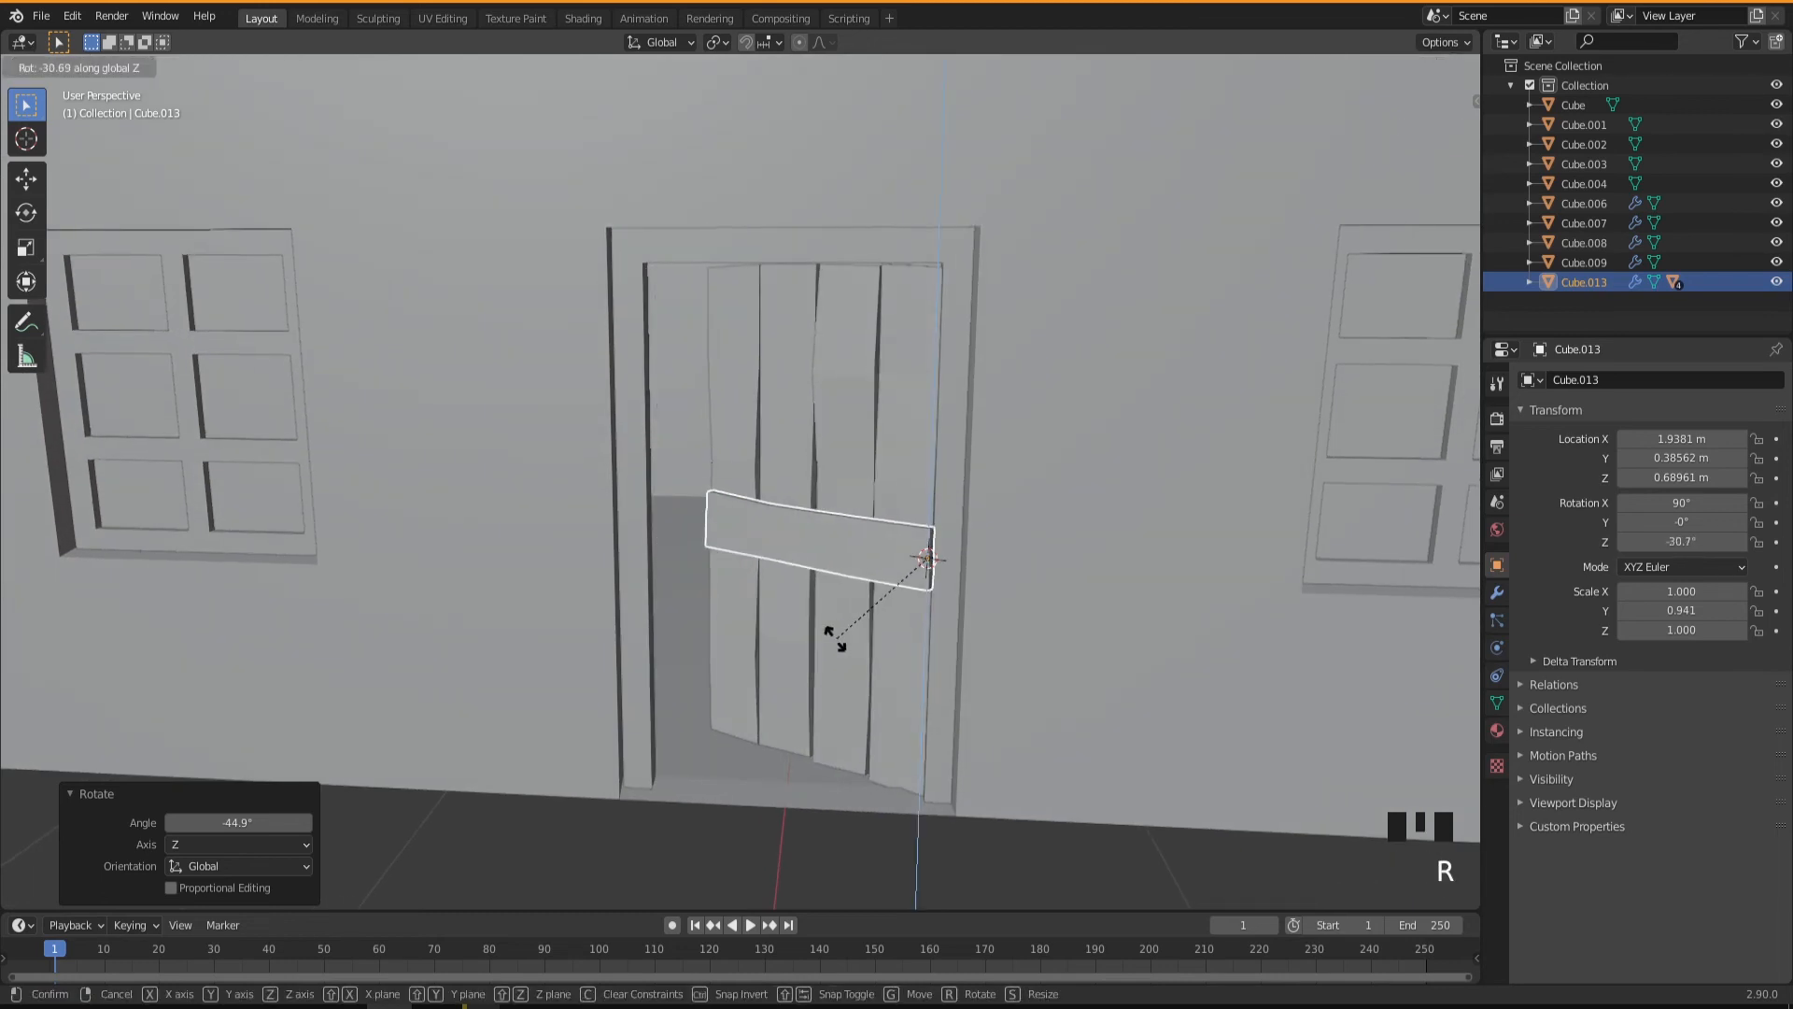
left_click(809, 639)
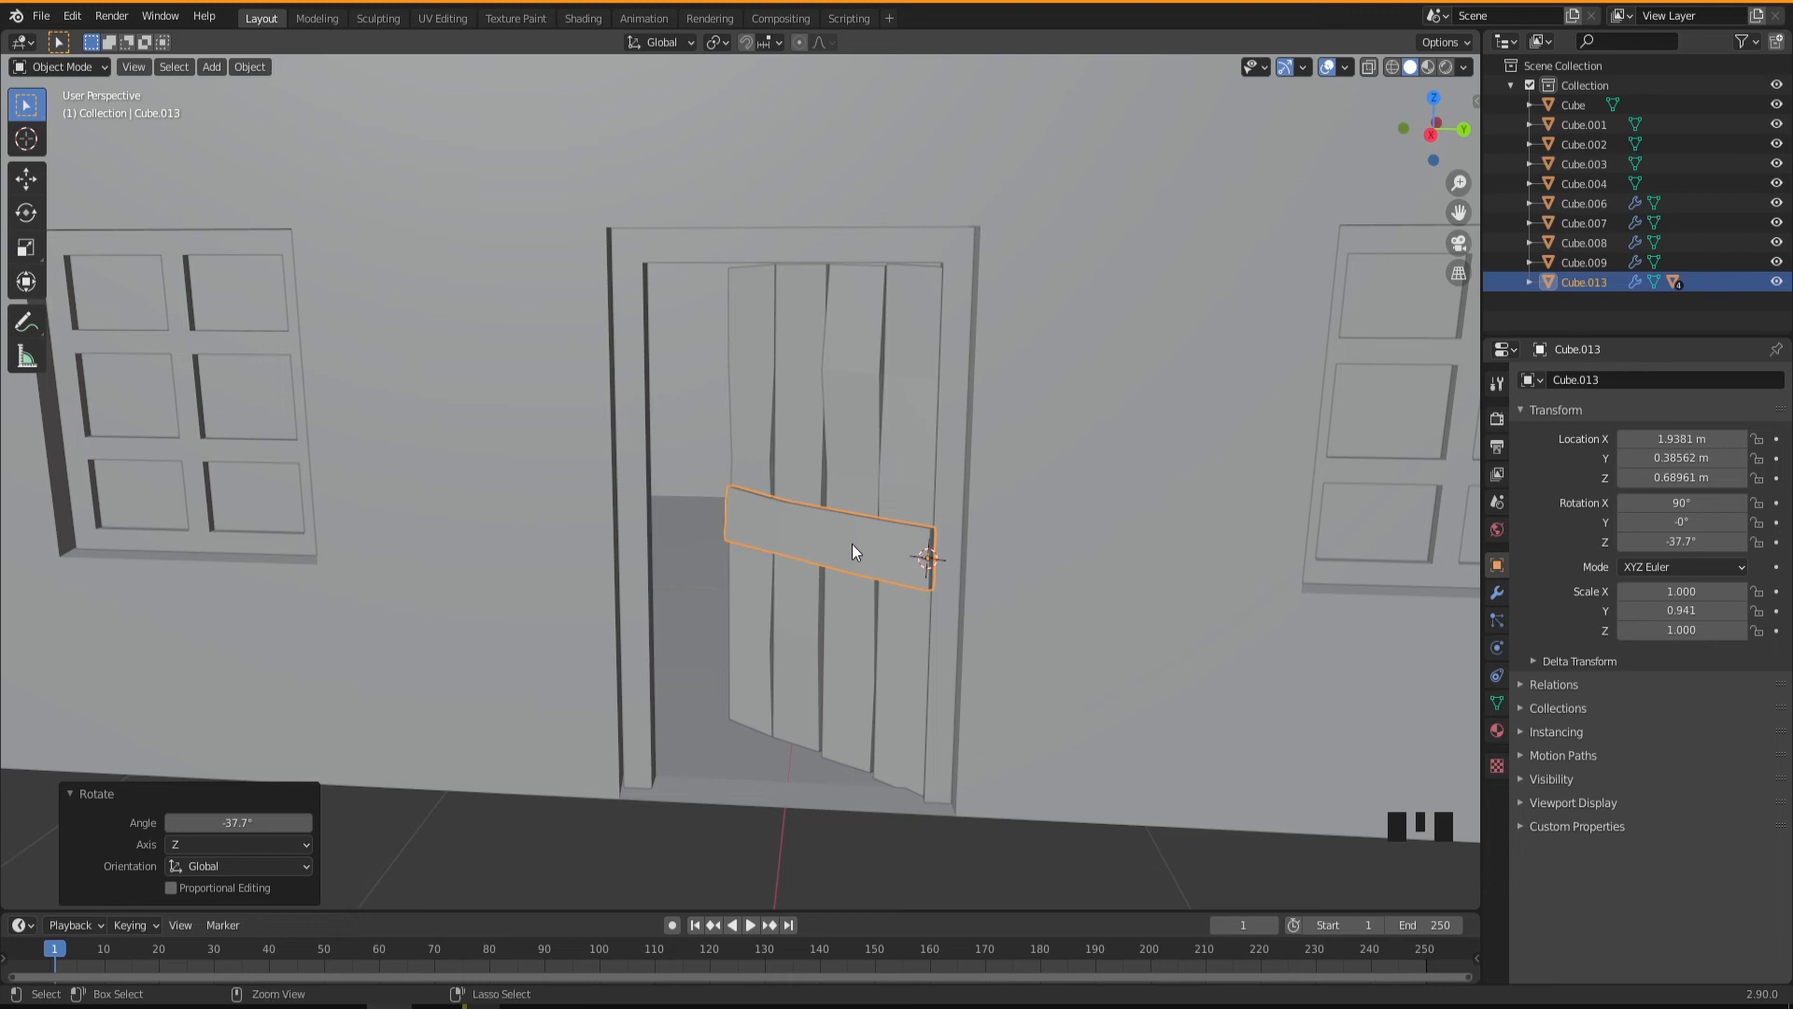
Apply the scale of the door crosspiece, the vertical planks, the door frame and the building walls.
key("ctrl+a")
left_click(795, 543)
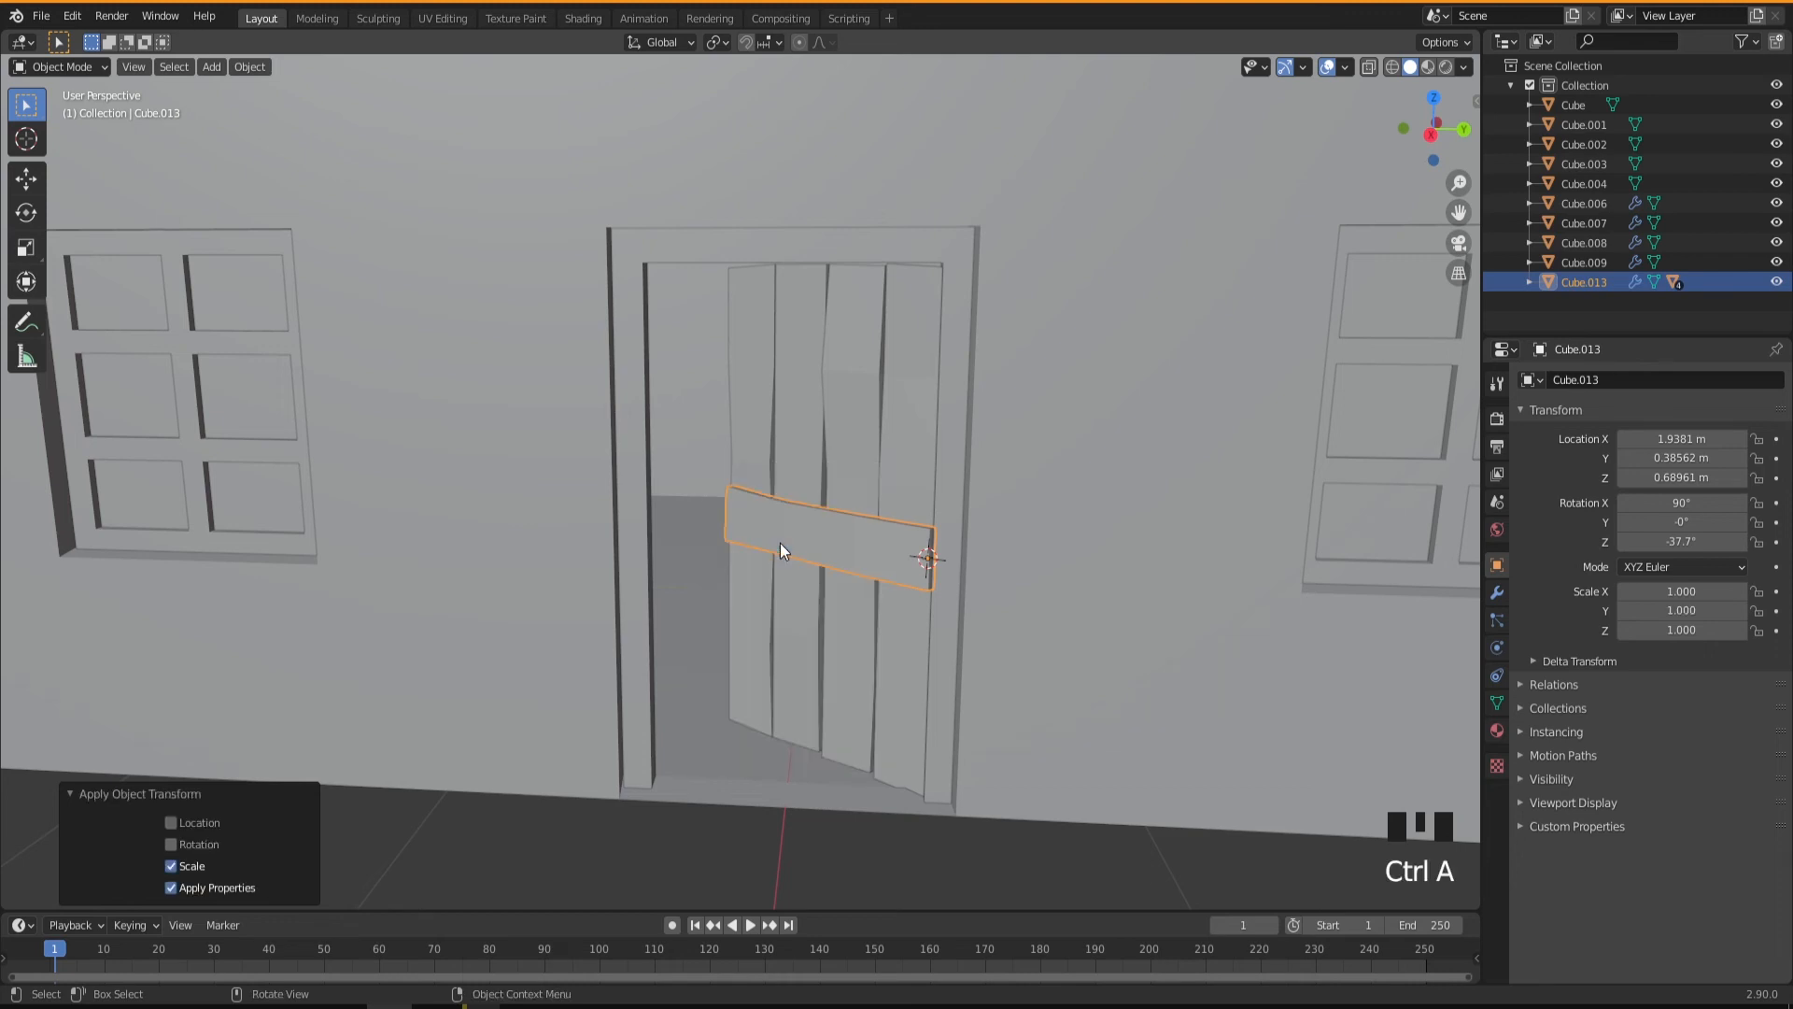
left_click(911, 431)
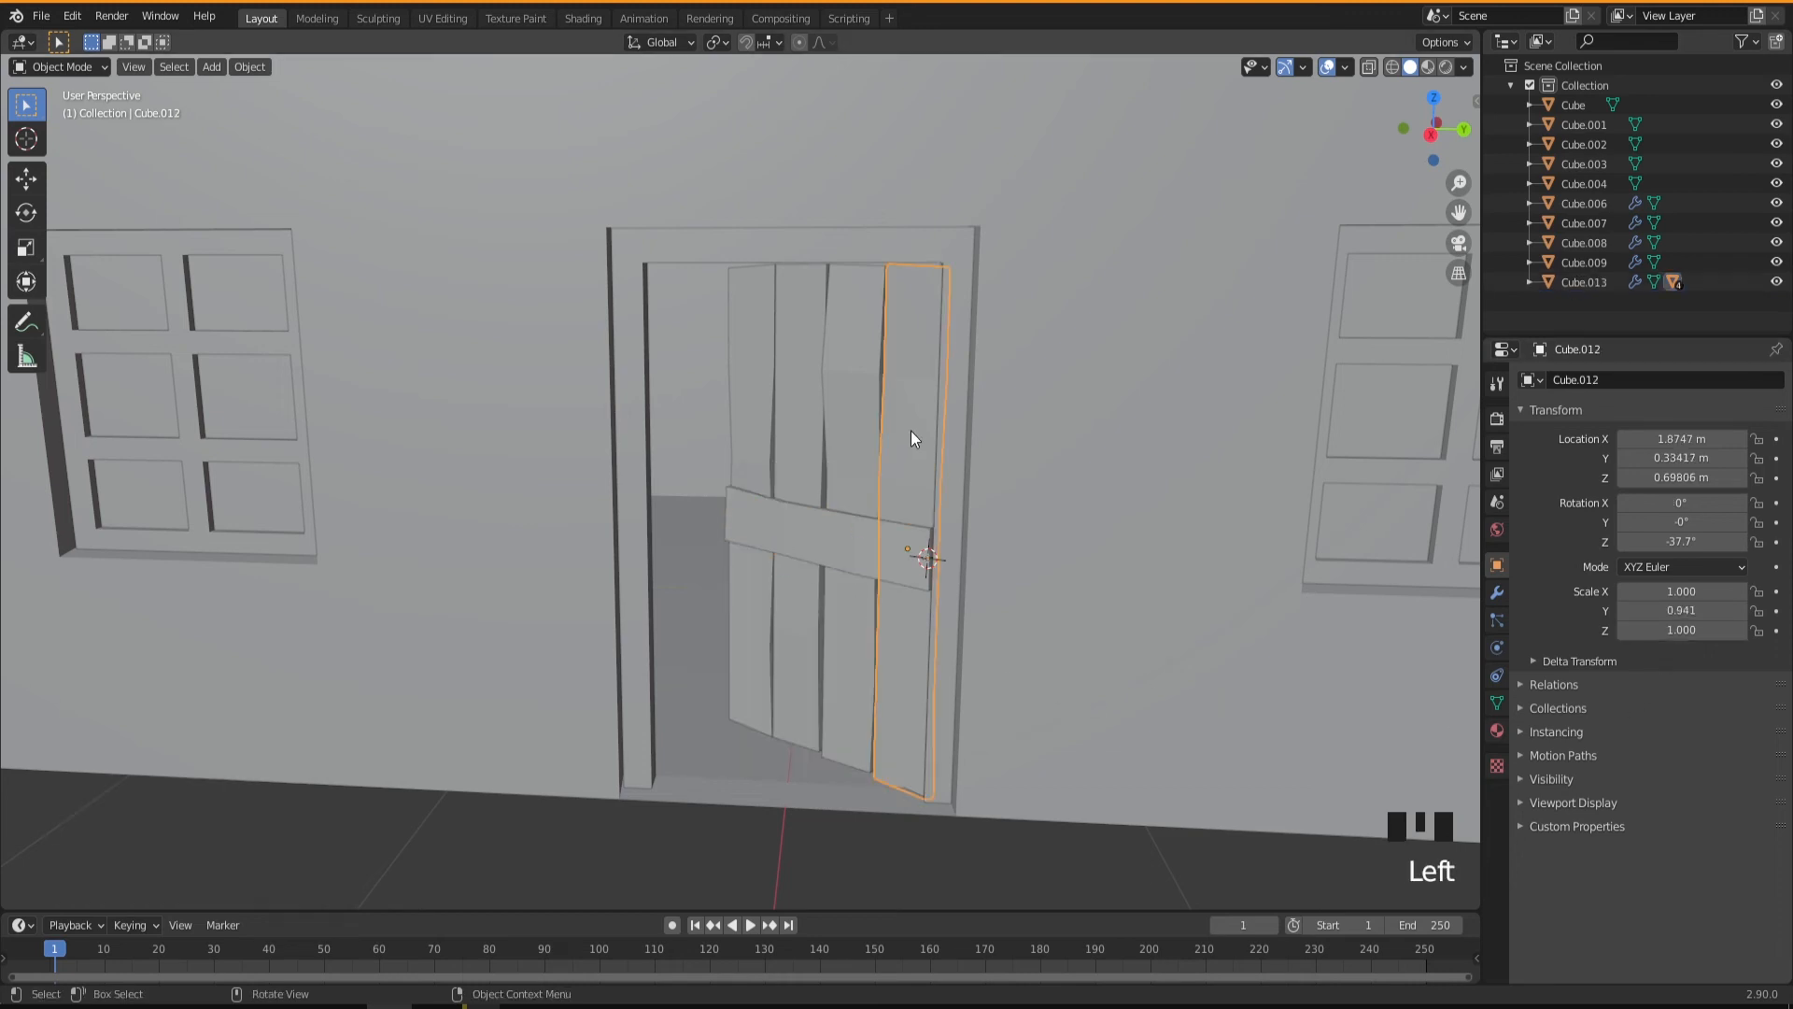
left_click(849, 430)
left_click(767, 398)
left_click(777, 398)
left_click(874, 402)
left_click(911, 404)
left_click_drag(986, 849, 592, 384)
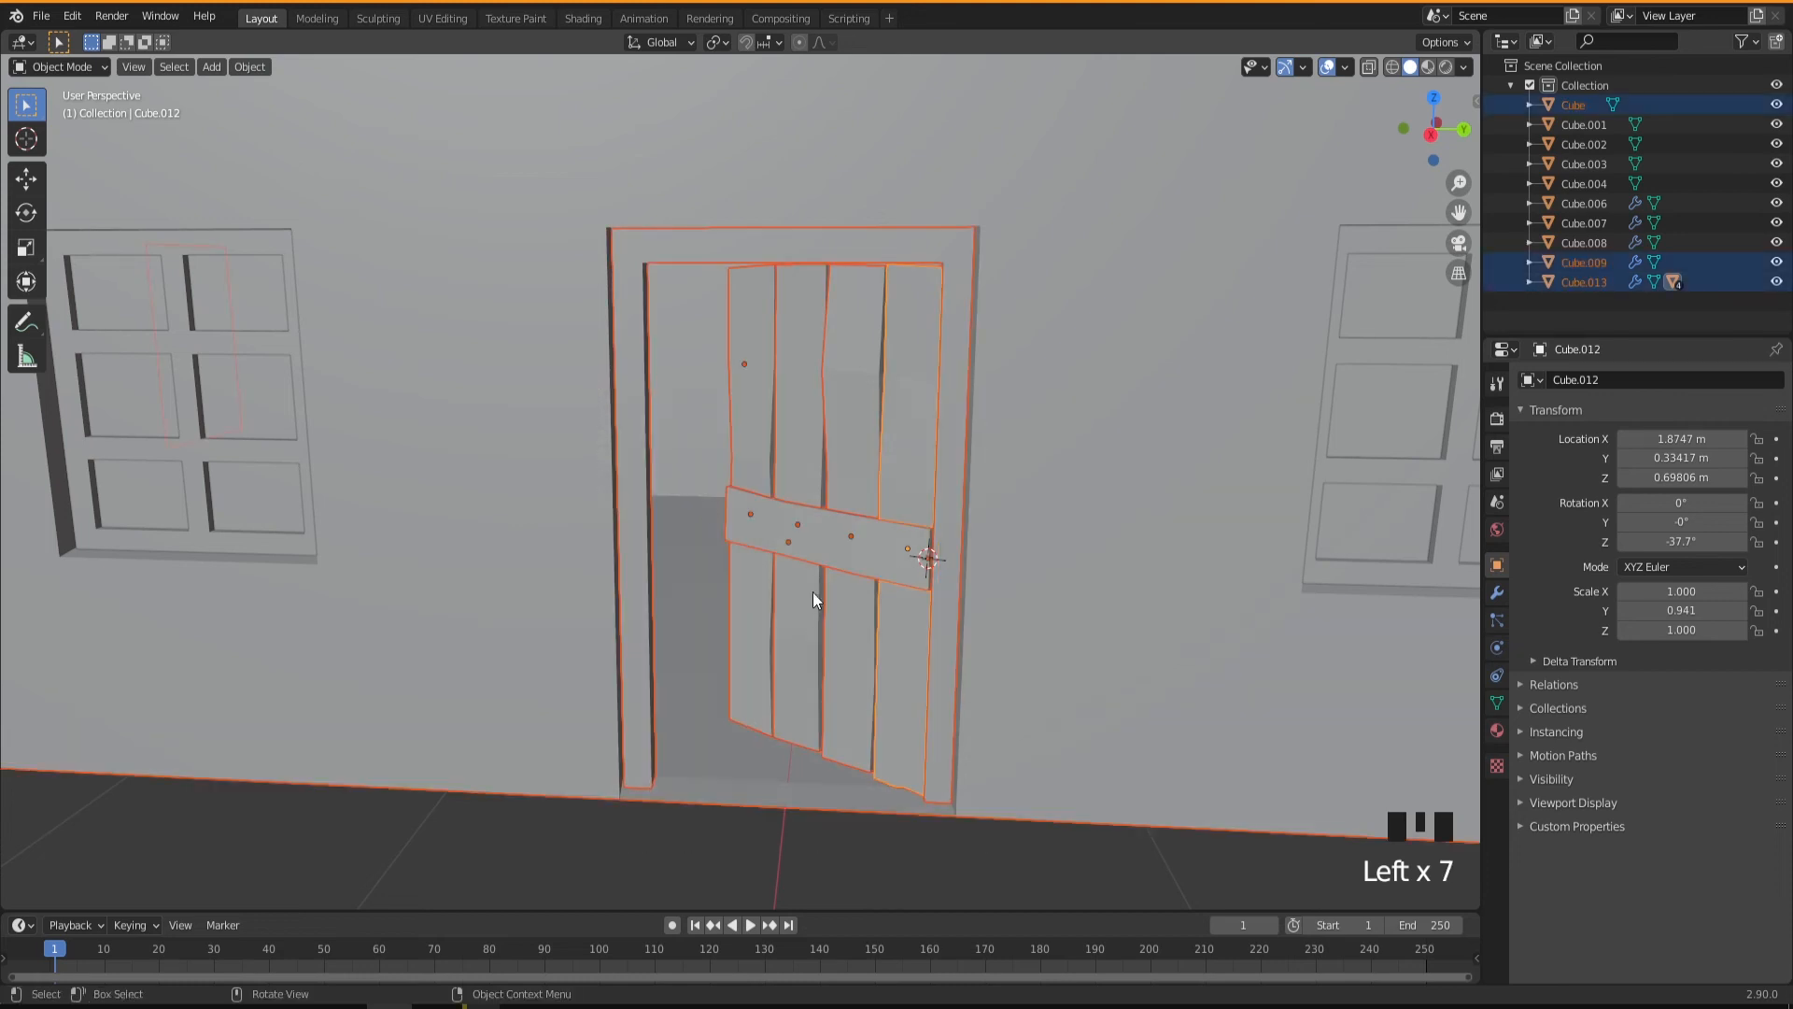
key("ctrl+a")
left_click(813, 521)
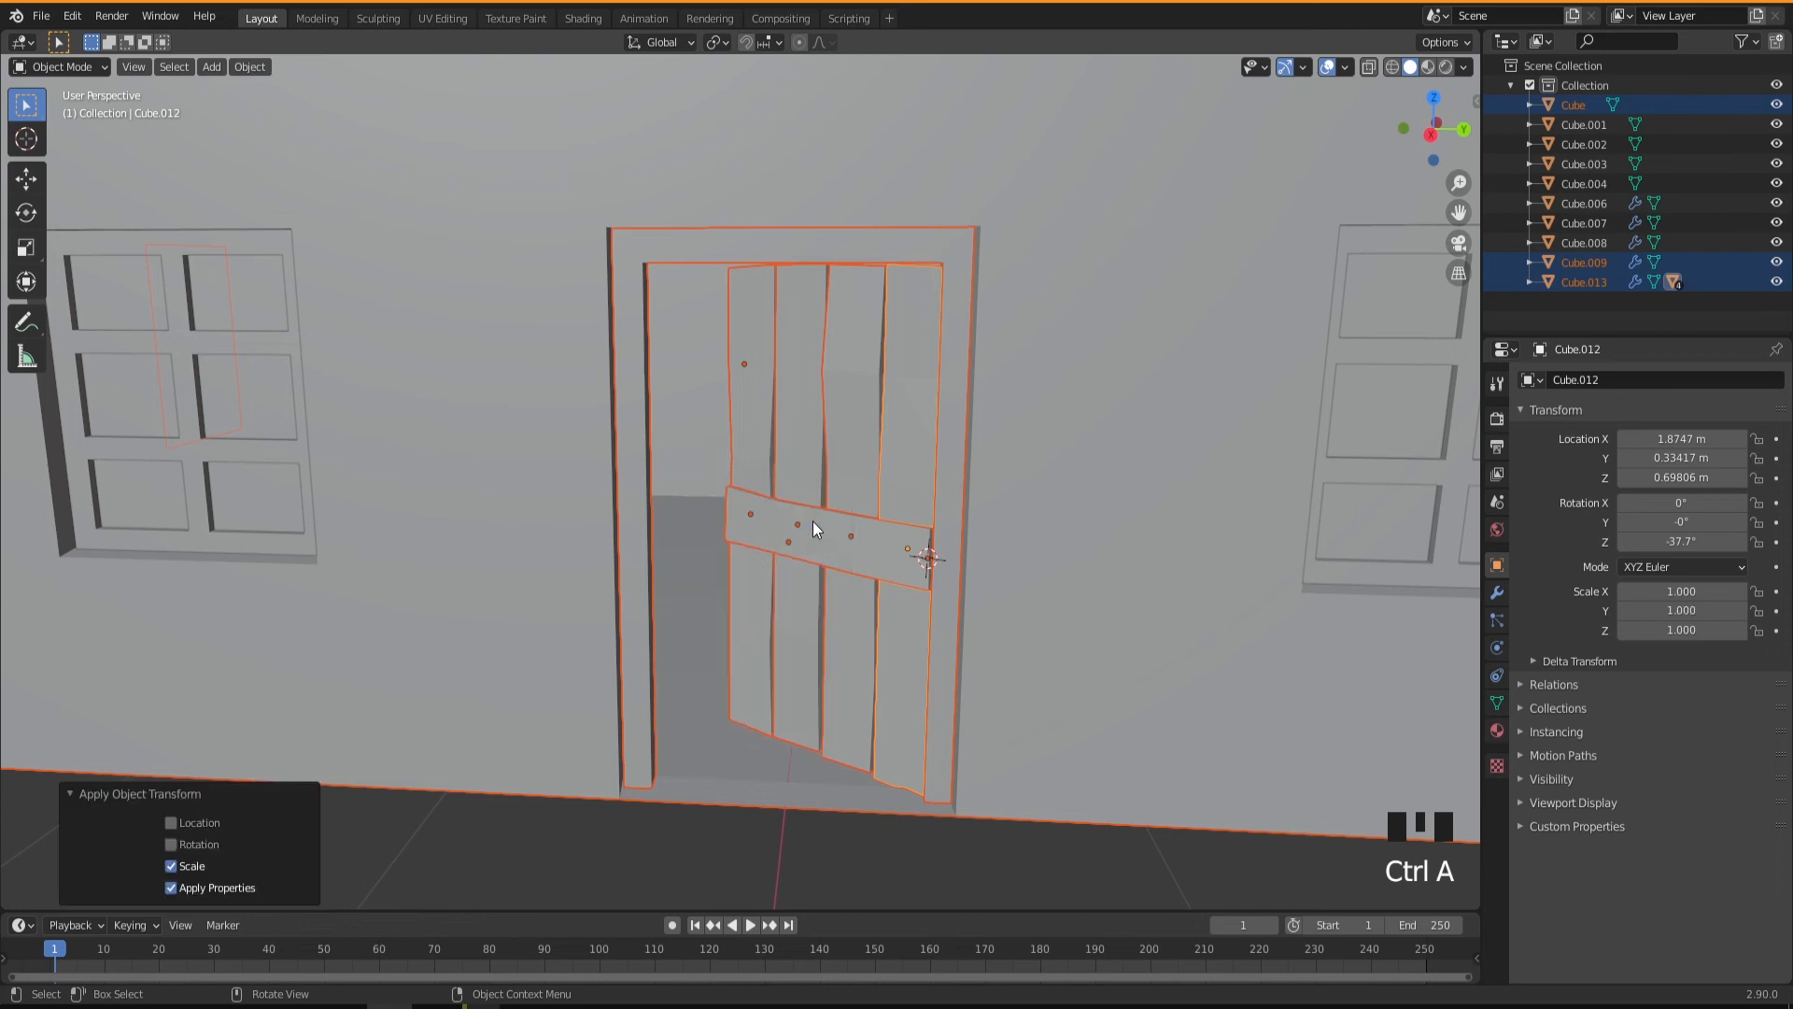
Edit the door frame and add three evenly spaced loop cuts across its negative-Y jamb.
left_click(833, 837)
middle_click_drag(733, 598, 712, 597)
left_click(636, 452)
middle_click_drag(912, 463, 800, 549)
middle_click_drag(789, 548, 792, 558)
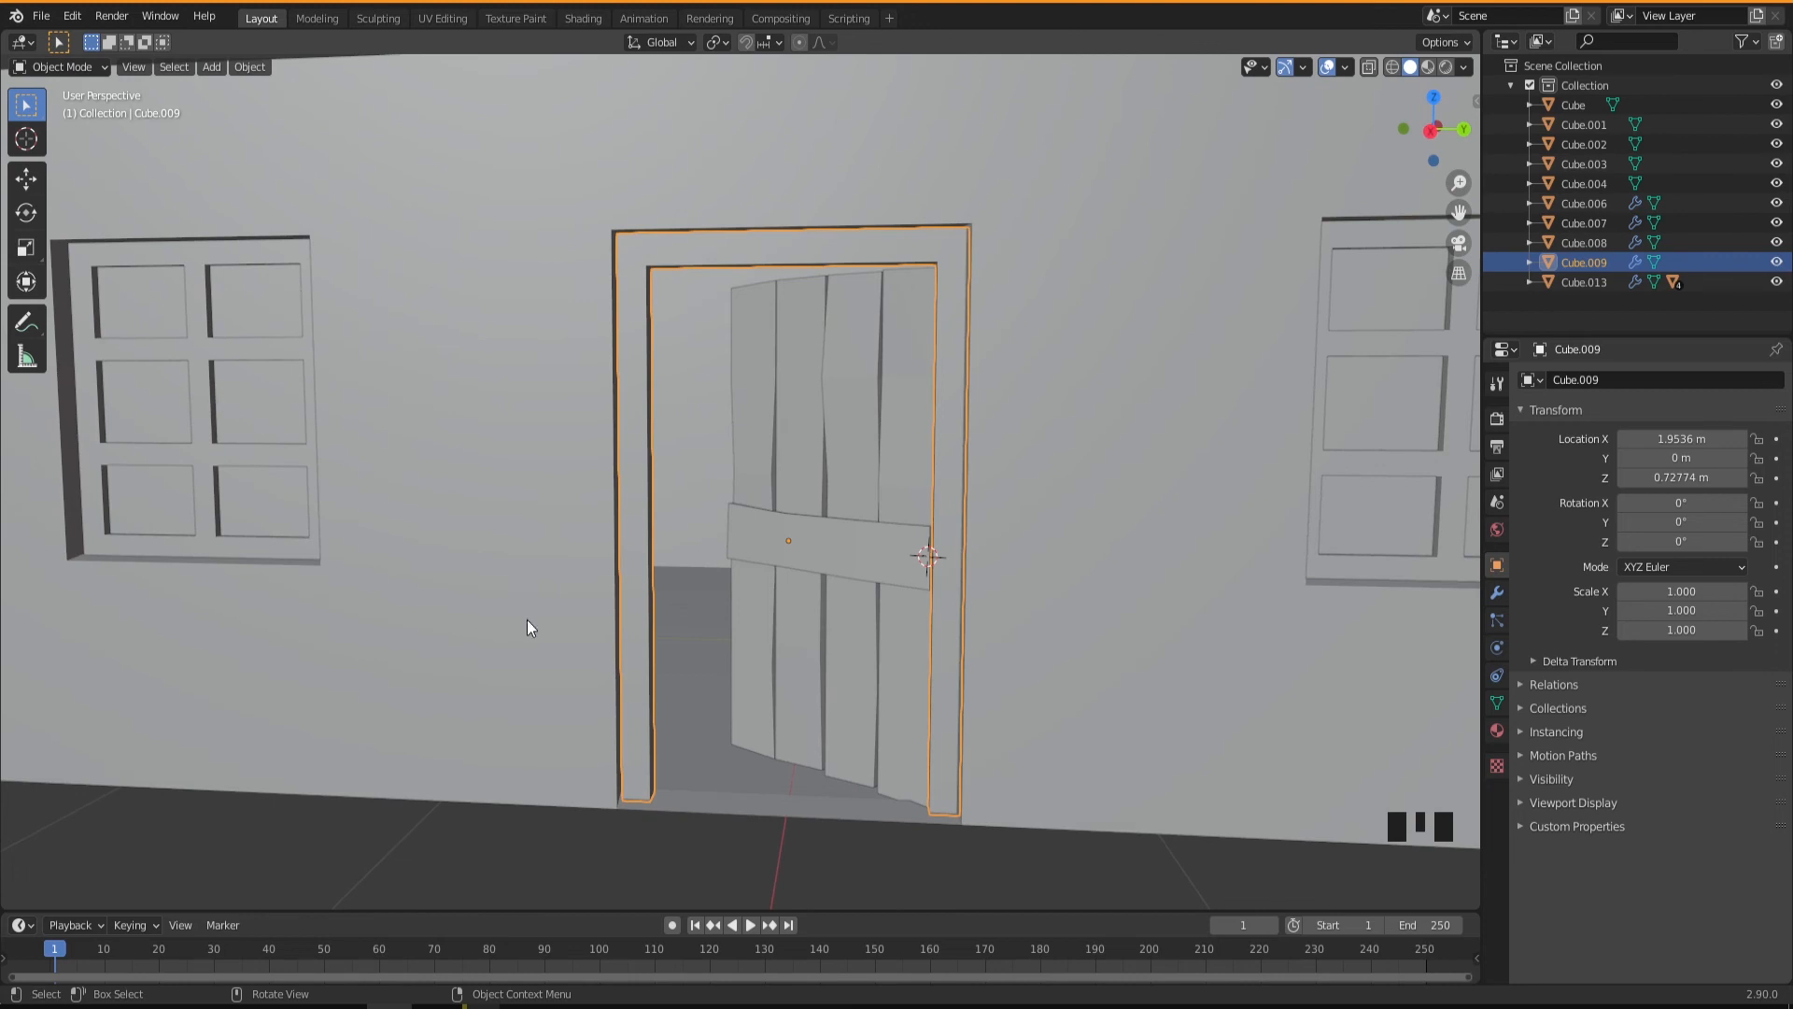
mouse_move(738, 627)
middle_mouse_down()
mouse_move(781, 665)
mouse_move(700, 640)
mouse_move(721, 651)
middle_mouse_up()
key("Tab")
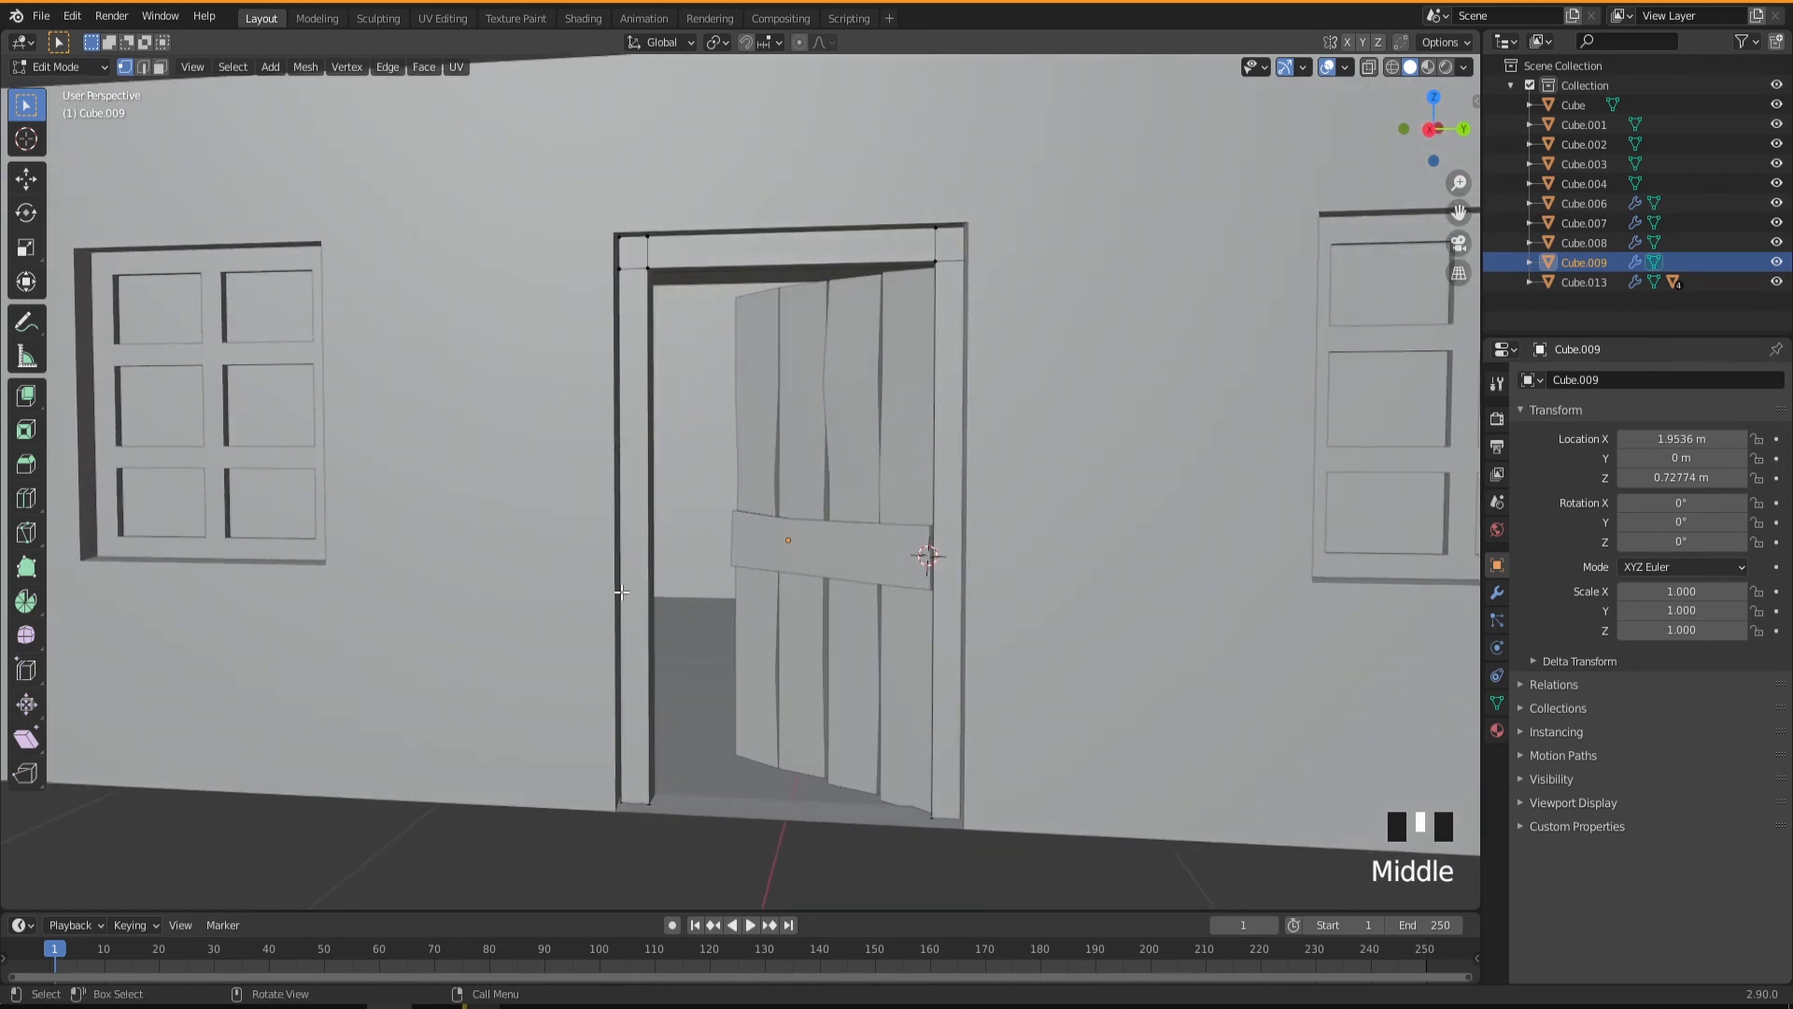
key("ctrl+r")
scroll(645, 590, "up", 2)
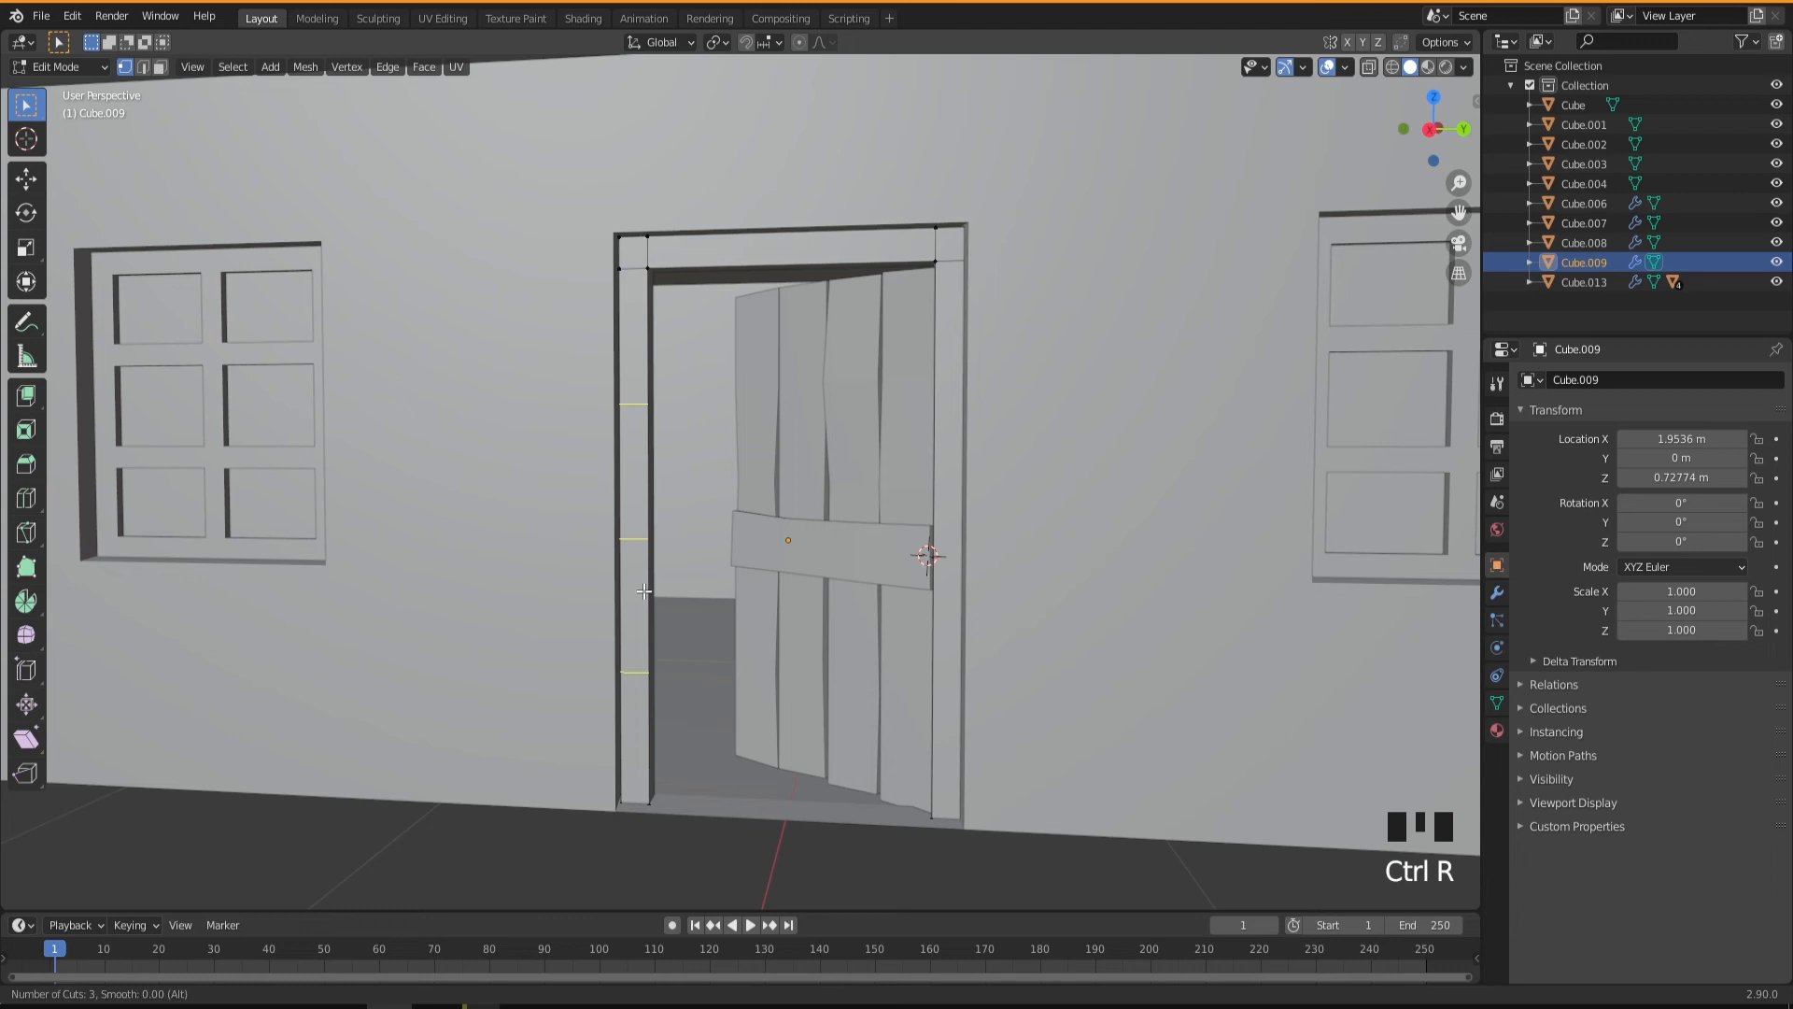
left_click(644, 590)
right_click(645, 590)
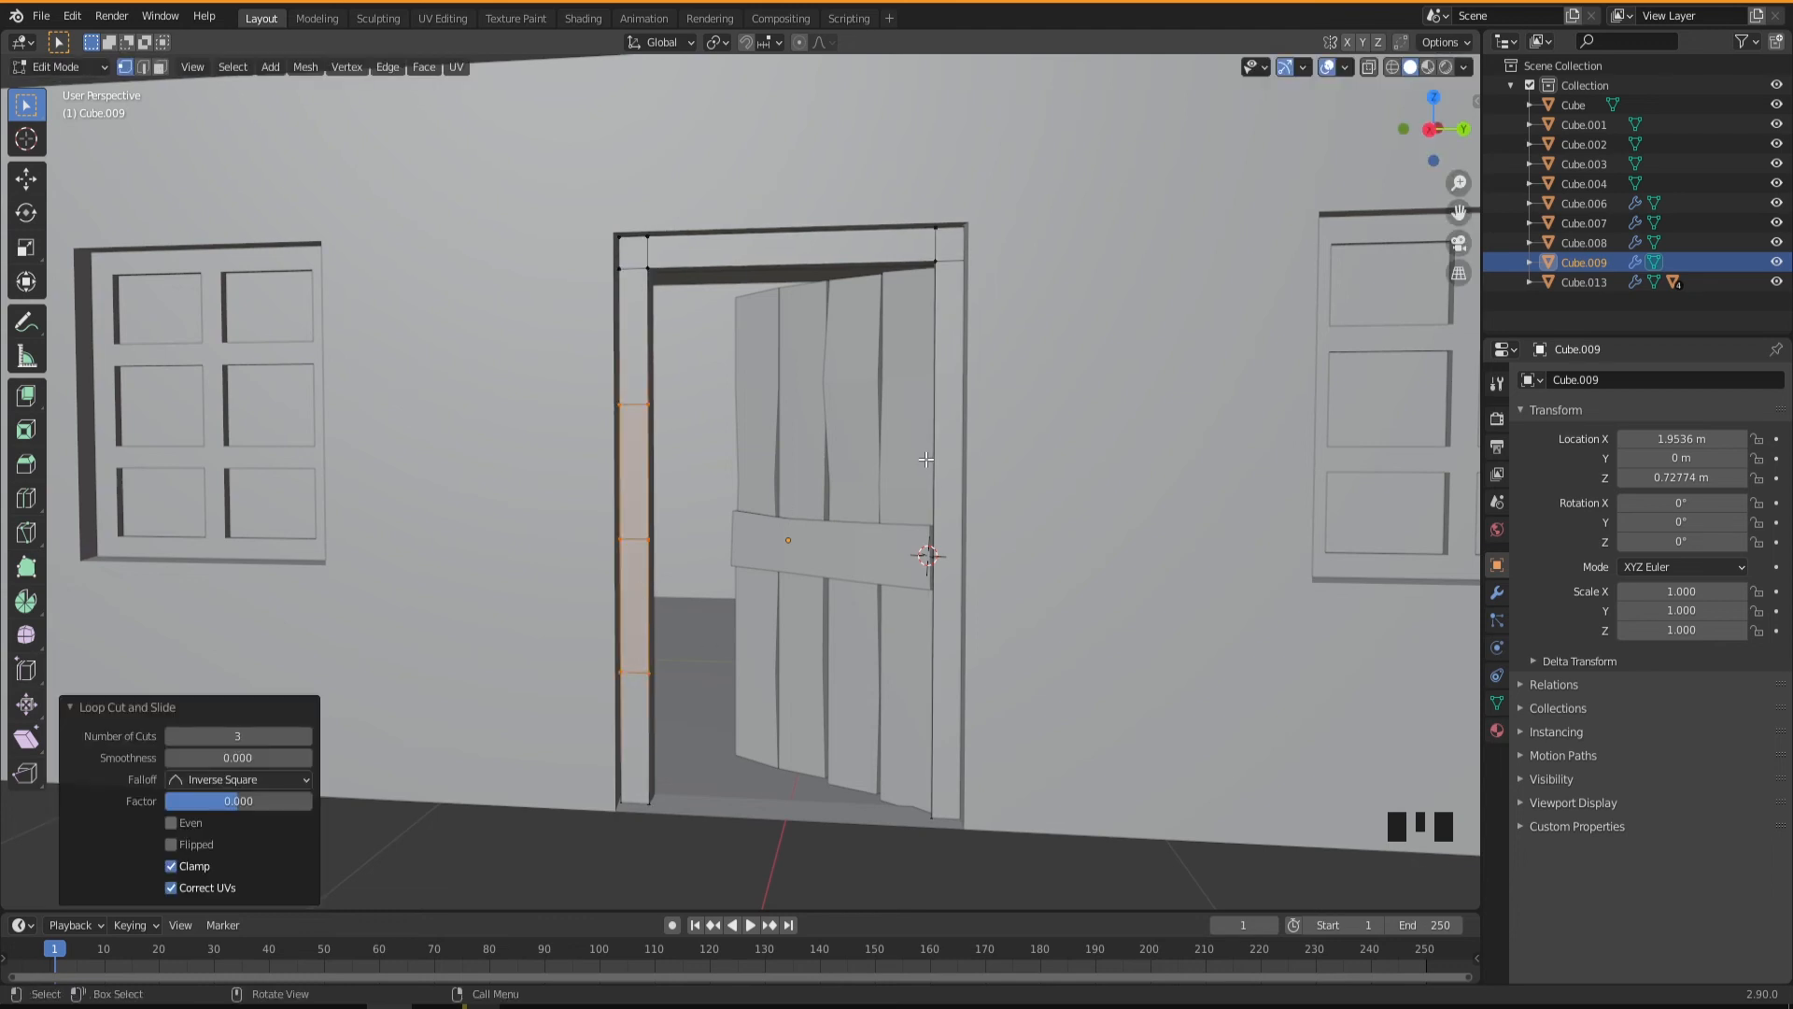
Add three loop cuts across the door frame's positive-Y jamb and two across its top piece.
key("ctrl+r")
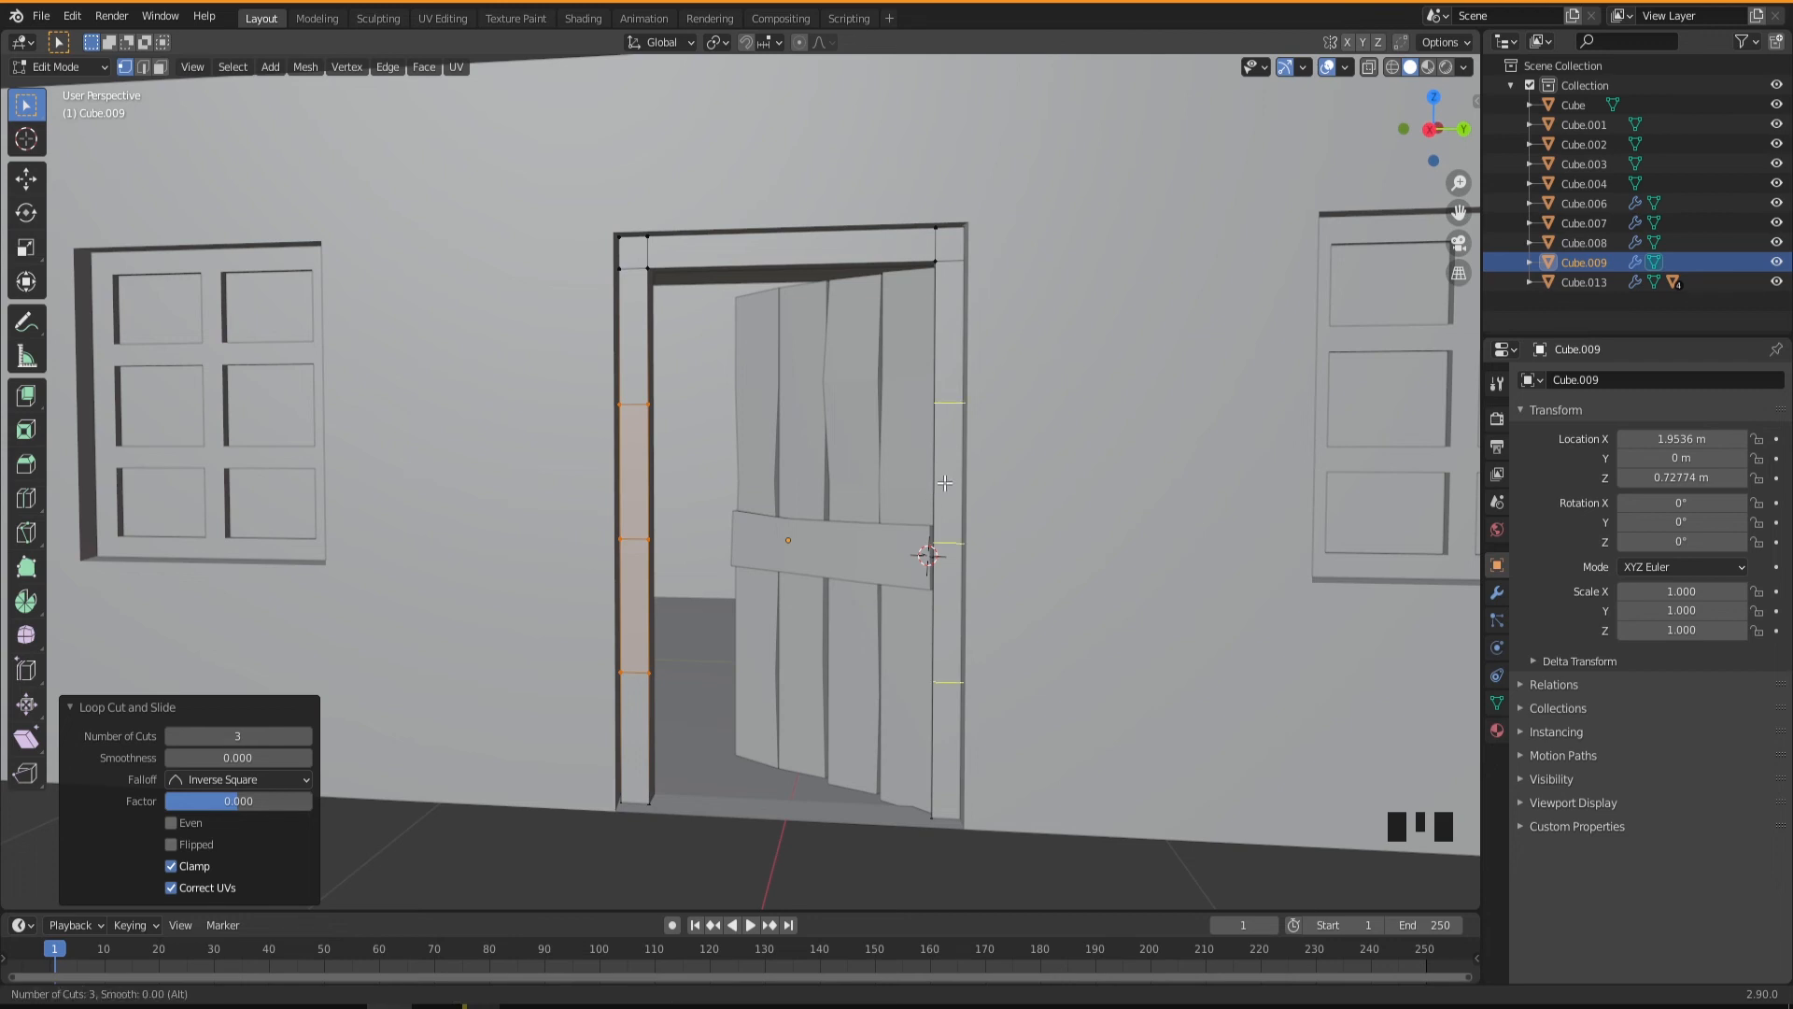
scroll(945, 482, "up", 2)
left_click(945, 483)
right_click(945, 483)
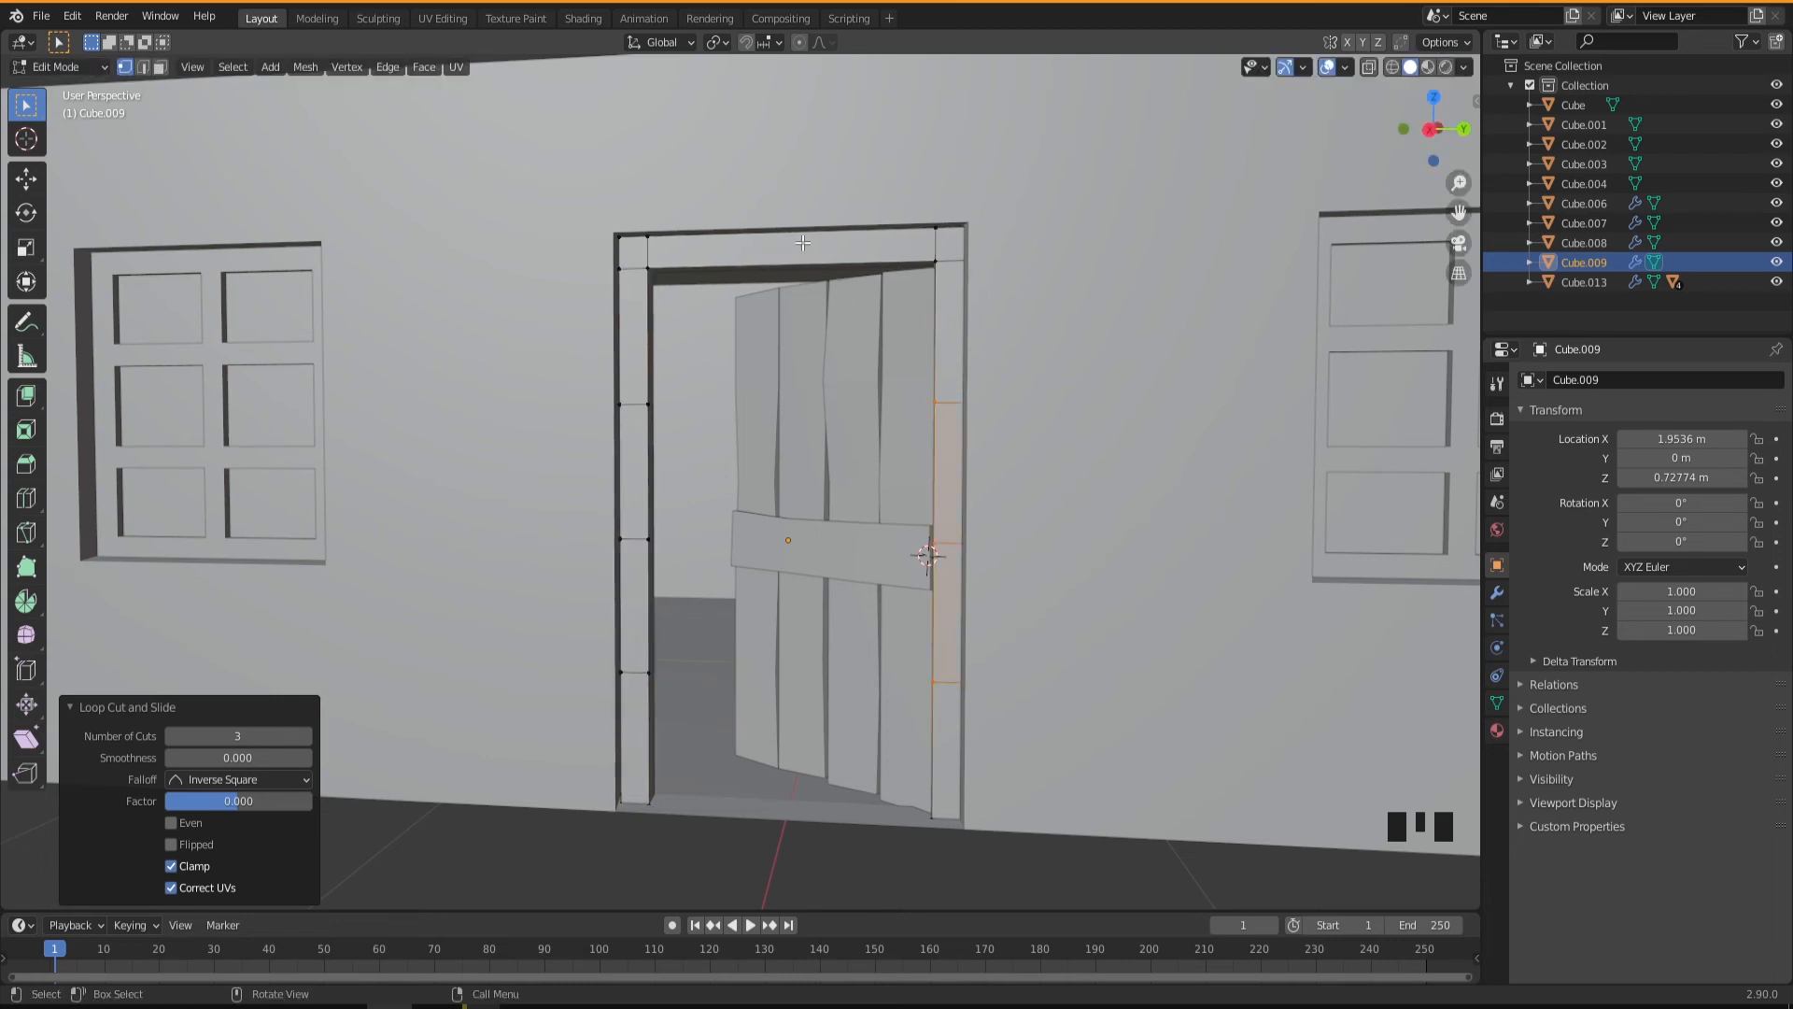
key("ctrl")
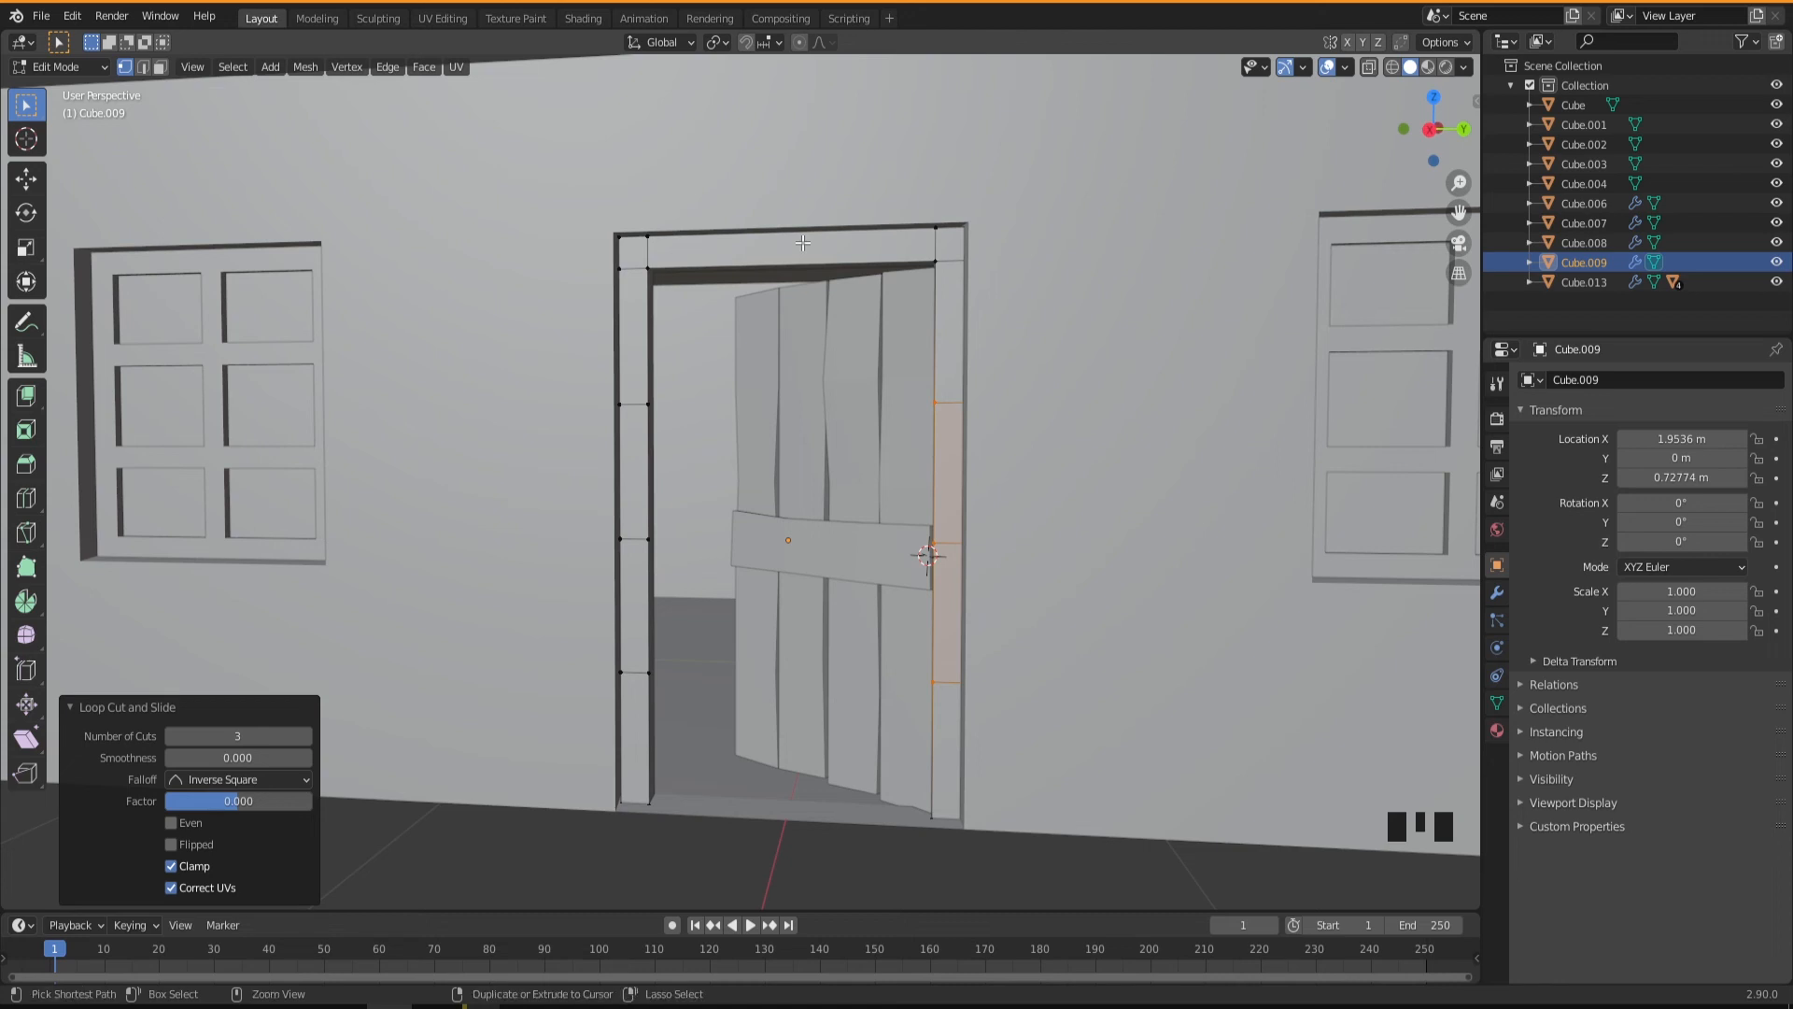
key("ctrl+r")
left_click(803, 242)
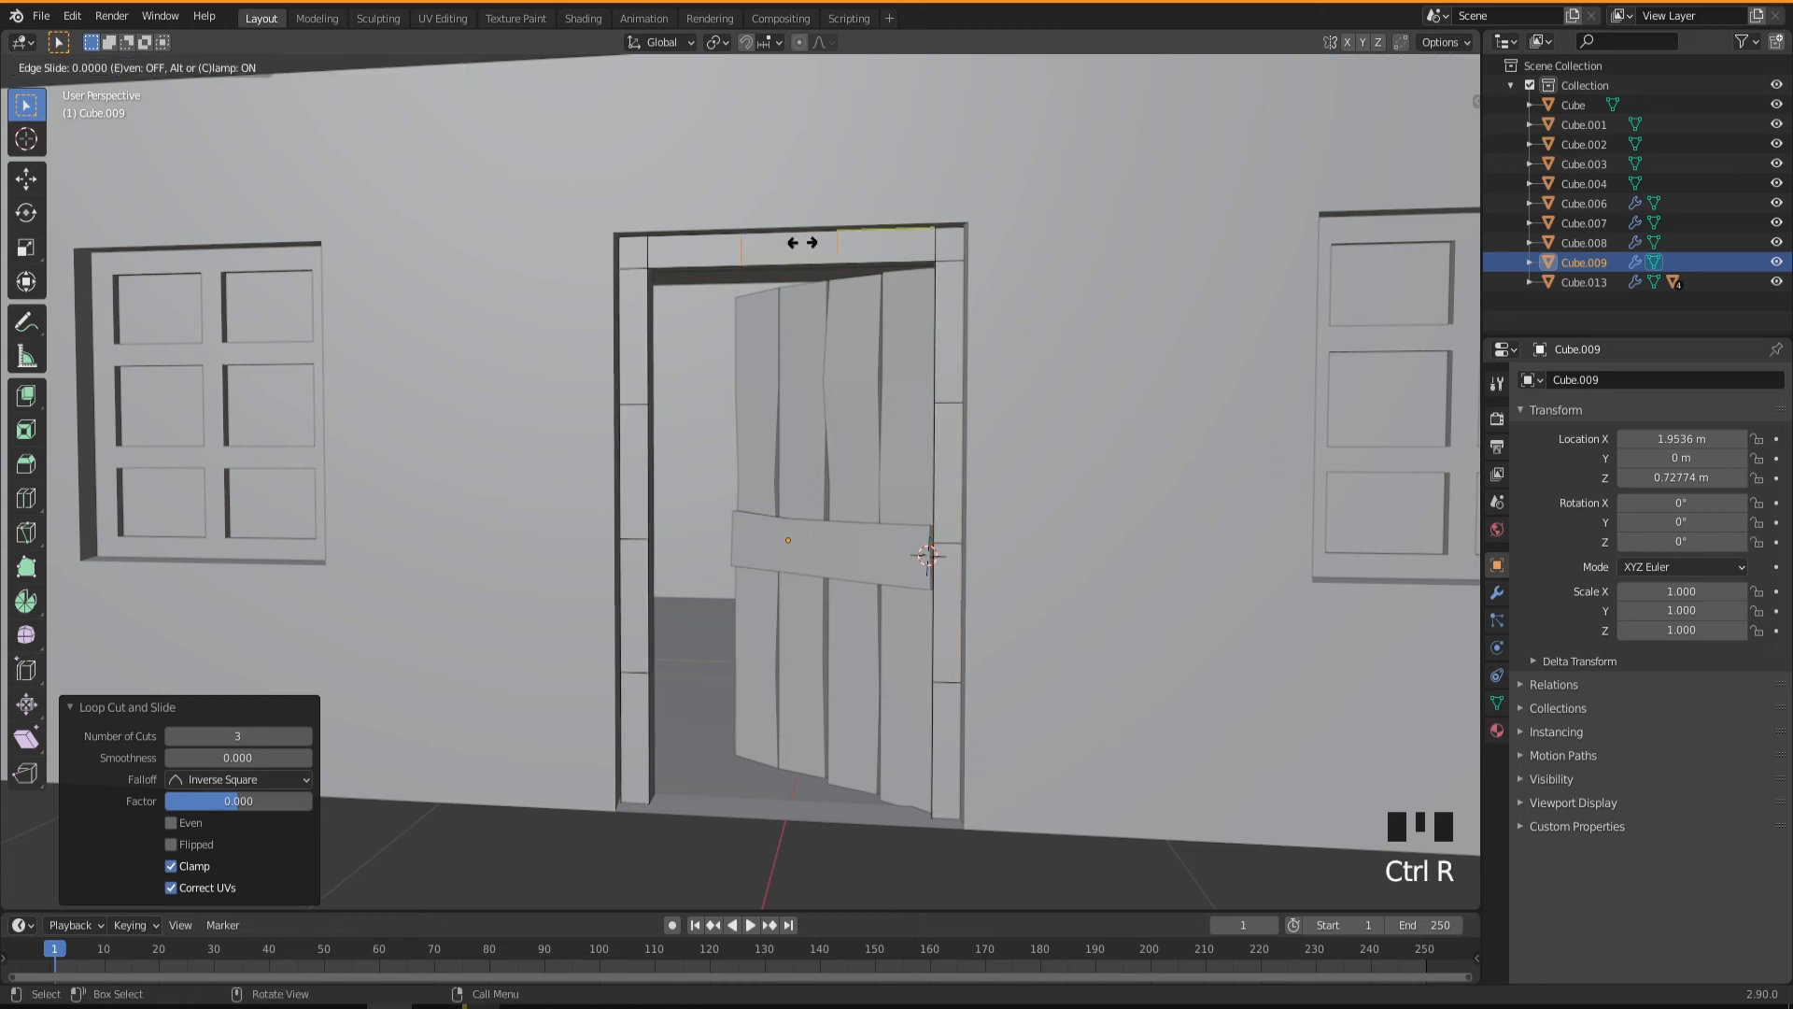
middle_click_drag(803, 243, 878, 416)
Move the upper inner vertex of the positive-Y jamb along Y by about -0.008 m.
scroll(917, 372, "up", 3)
left_click(917, 372)
key("g")
key("y")
left_click(874, 417)
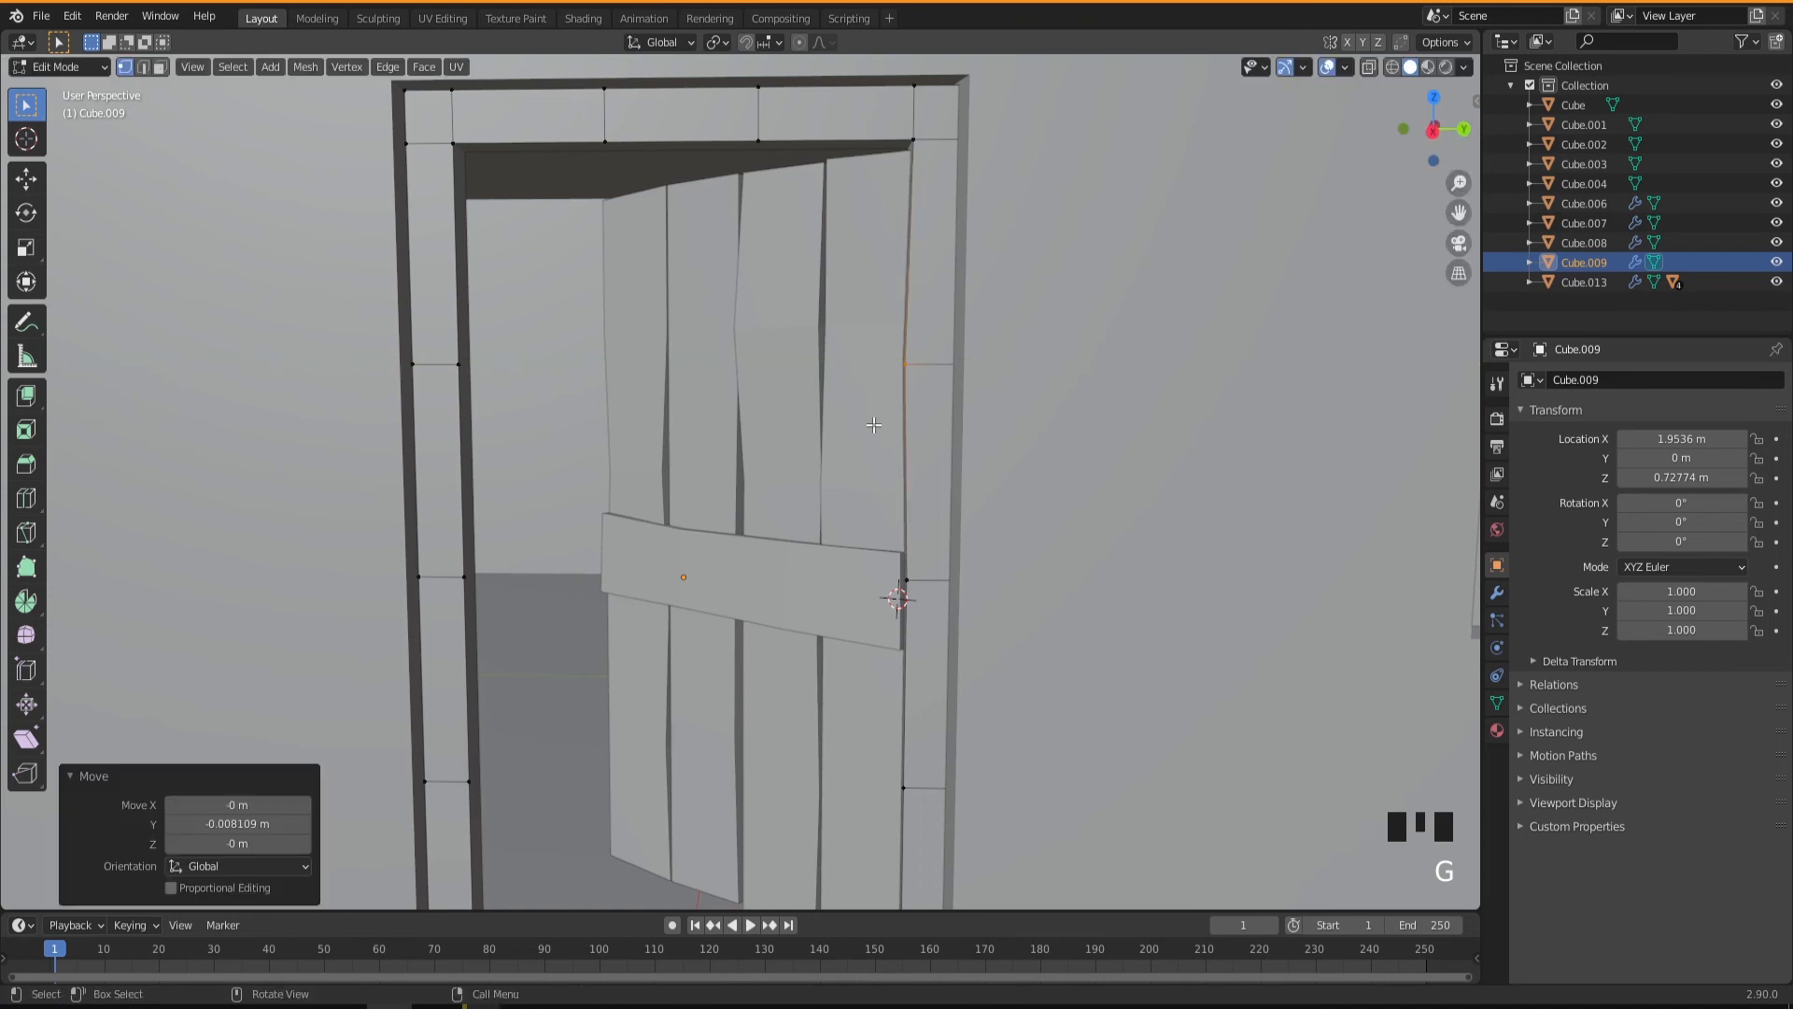
Move the upper inner vertex of the negative-Y jamb along Y by about 0.001 m.
middle_click_drag(880, 477, 490, 412)
left_click(467, 340)
middle_click_drag(466, 340, 616, 506)
key("g")
key("y")
left_click(616, 512)
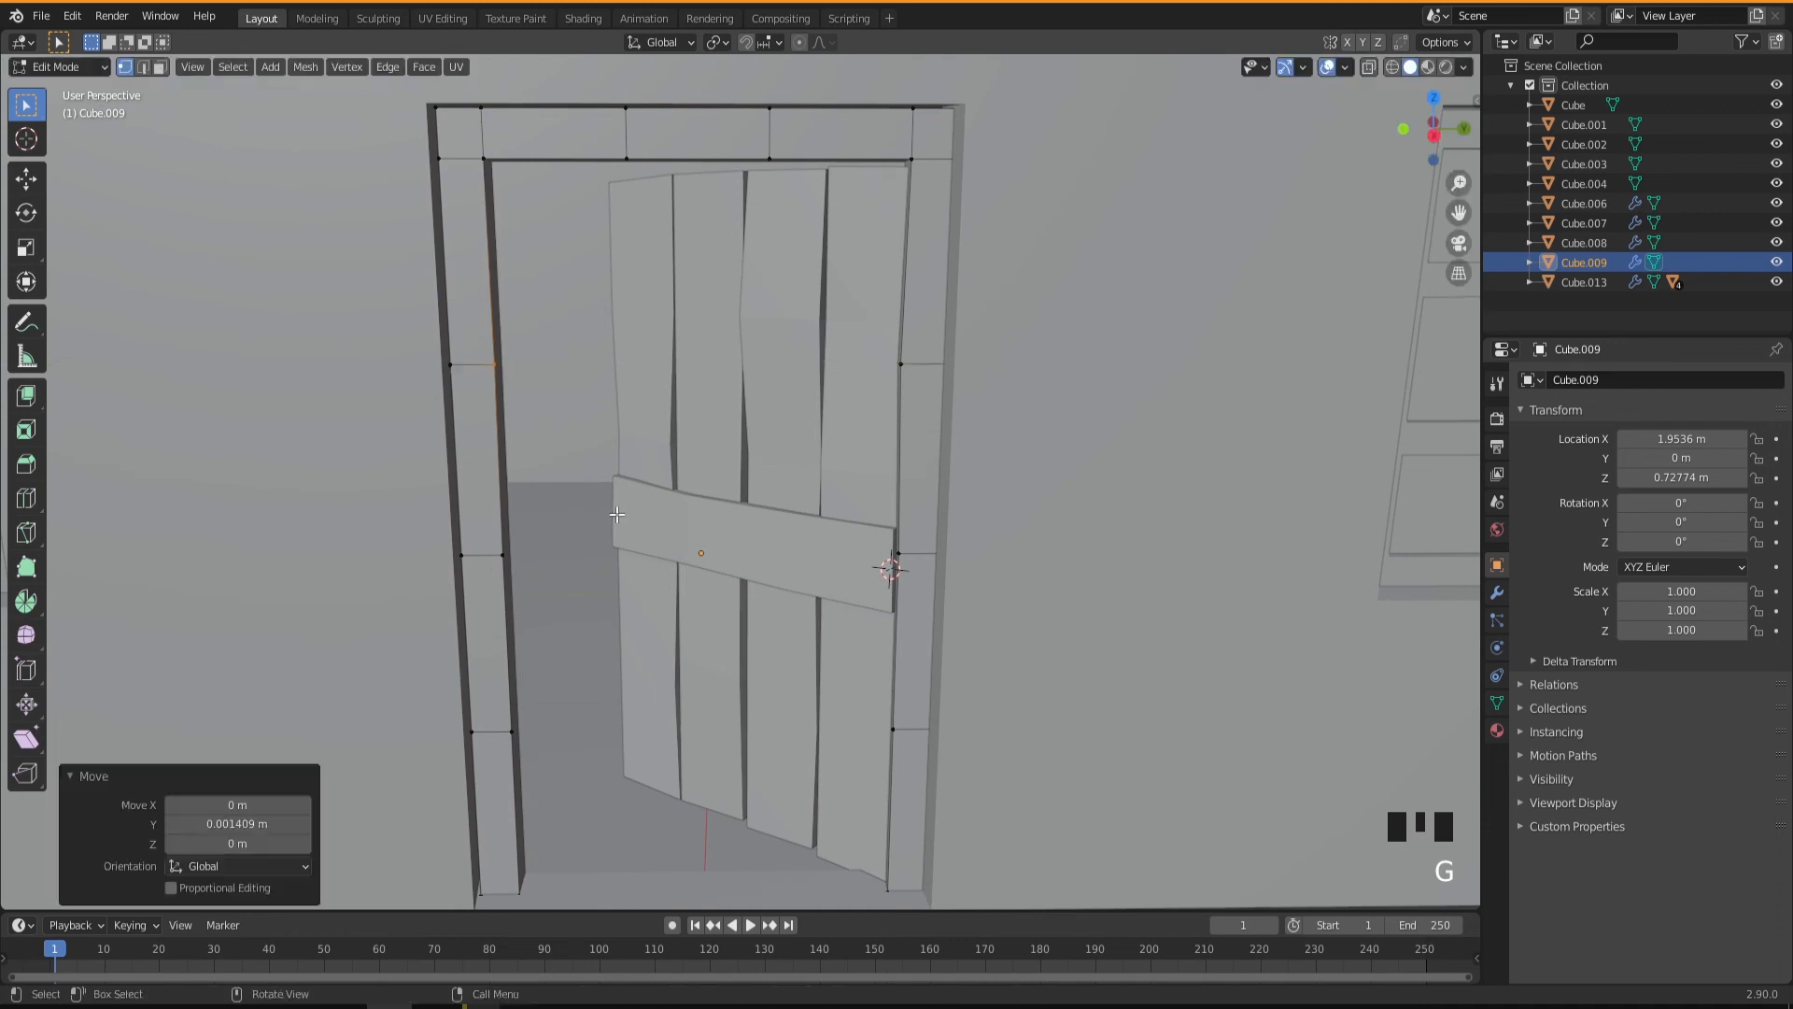
Nudge a lower-edge loop-cut vertex of the door frame's top piece slightly upward.
left_click(507, 569)
middle_click_drag(507, 569, 523, 551)
left_click(626, 161)
key("g")
left_click(625, 155)
Nudge a lower vertex on each door frame jamb, shifting the positive-Y jamb's vertex along Y.
left_click(557, 712)
scroll(629, 769, "up", 2)
key("g")
left_click(601, 796)
left_click(945, 689)
key("g")
key("y")
left_click(950, 696)
Move the inner vertex midway up the negative-Y jamb along X by about 0.008 m.
scroll(783, 717, "down", 3)
middle_click_drag(803, 705, 717, 541)
key("Tab")
scroll(678, 618, "up", 3)
key("Tab")
left_click(702, 551)
left_click(707, 515)
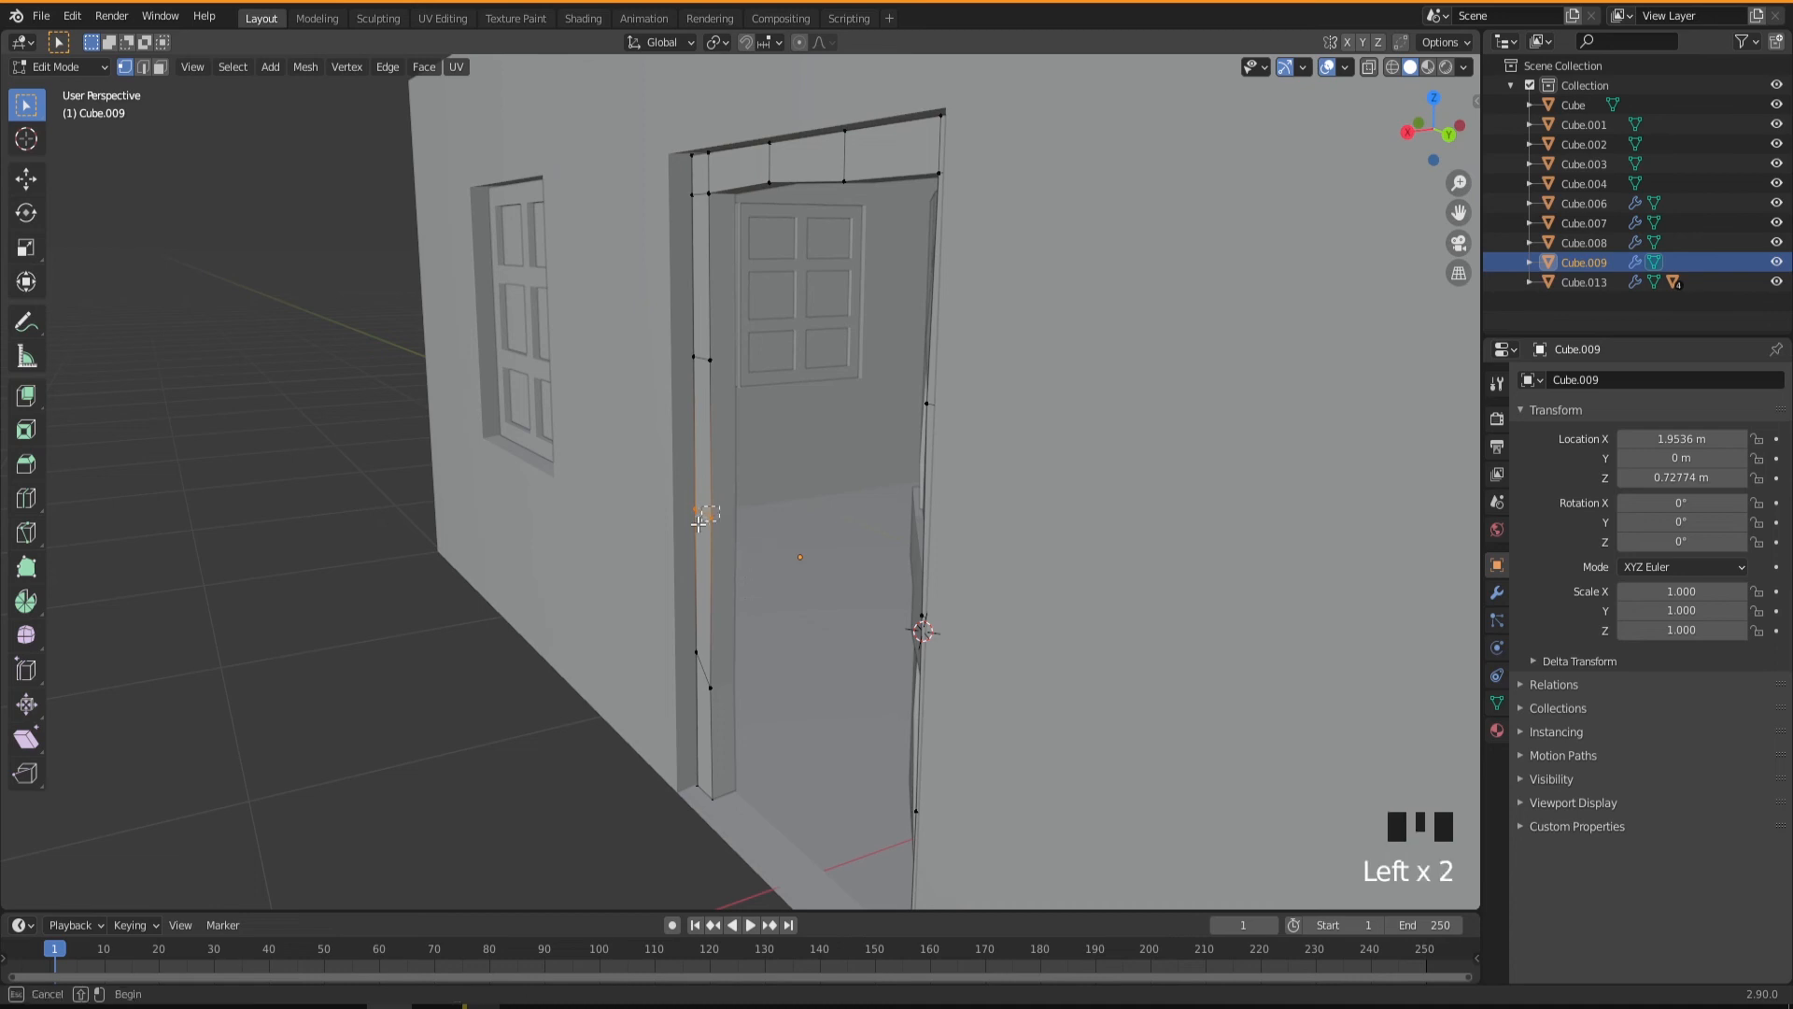
key("g")
key("x")
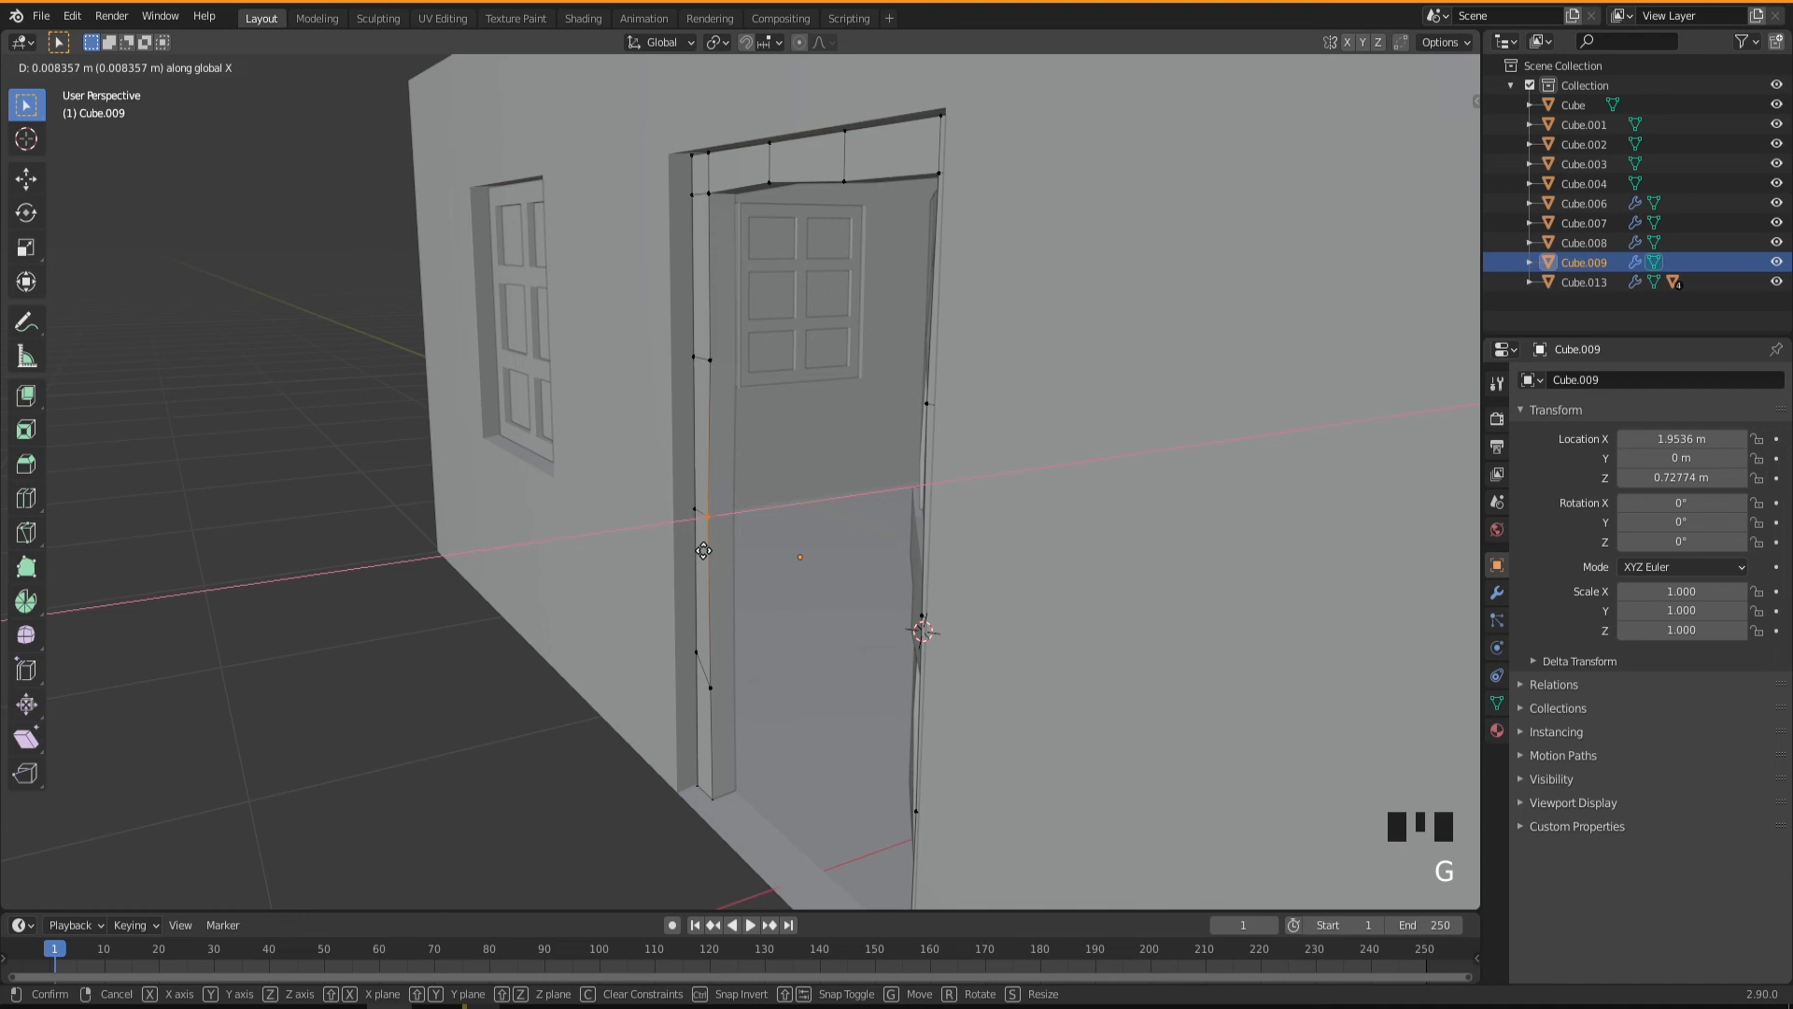
left_click(703, 551)
Move the upper inner corner vertex of the negative-Y jamb slightly along X and finish editing the door frame.
left_click(706, 195)
key("g")
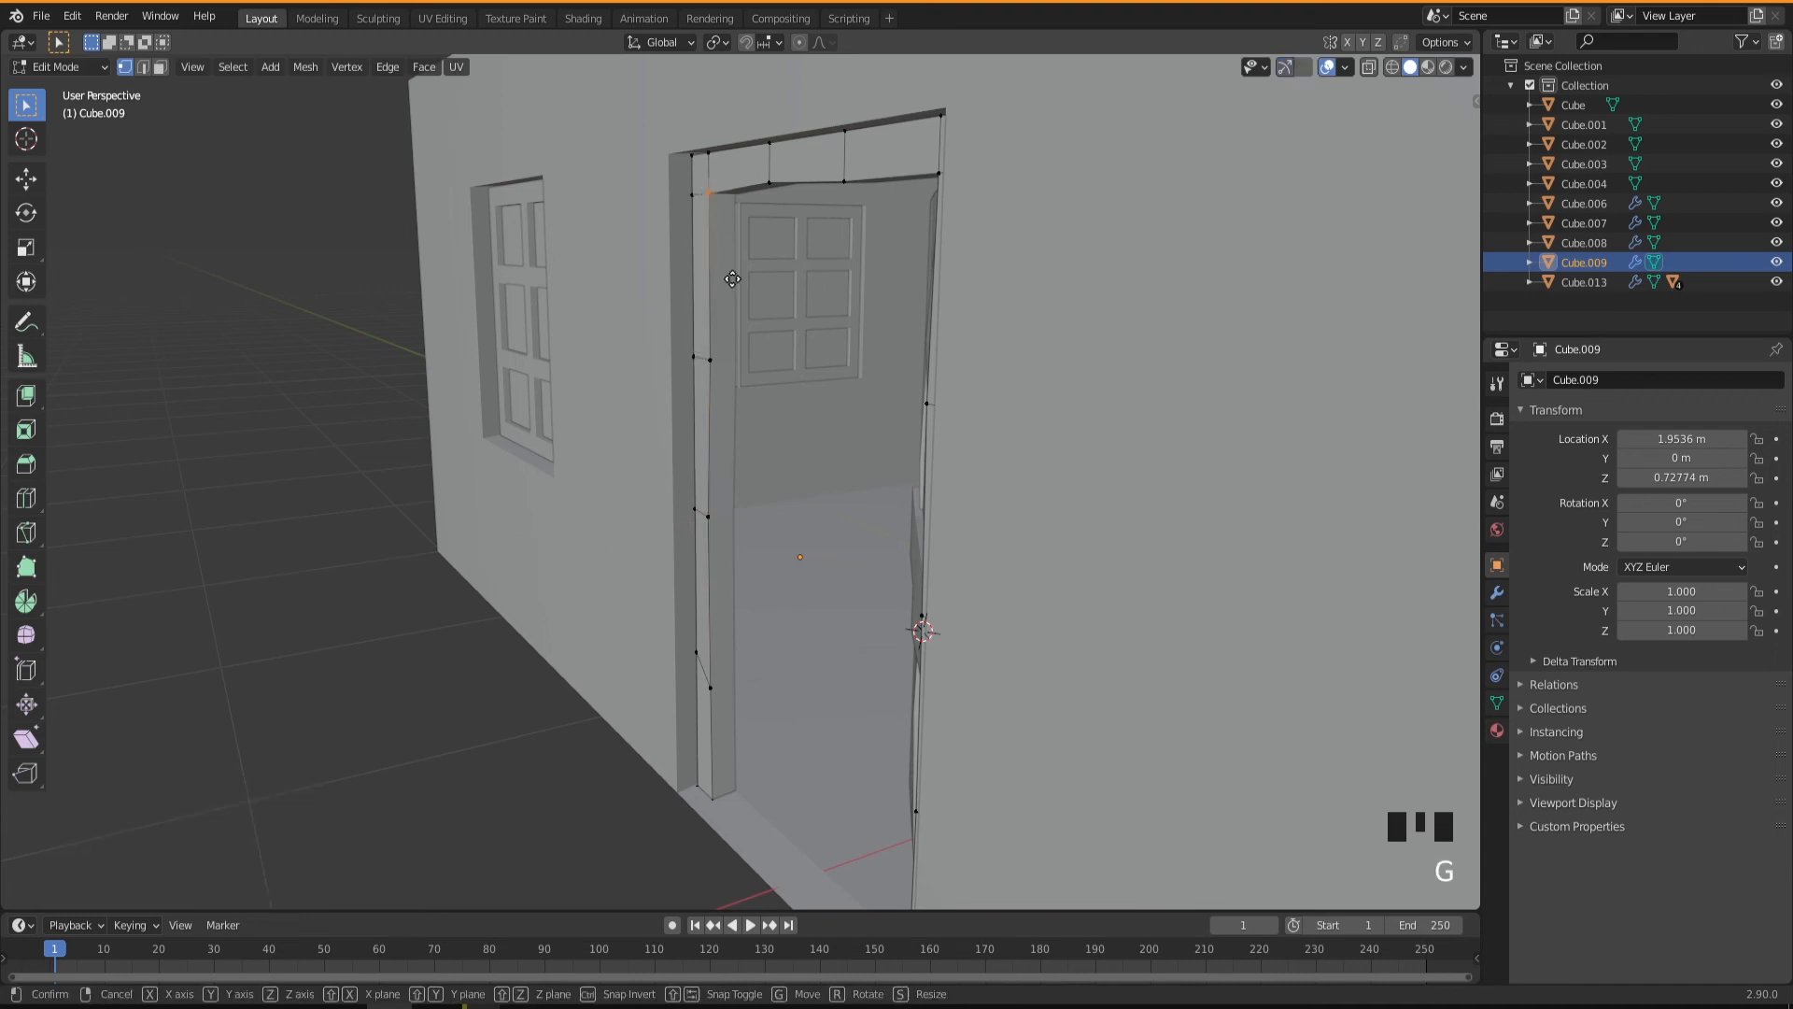
key("z")
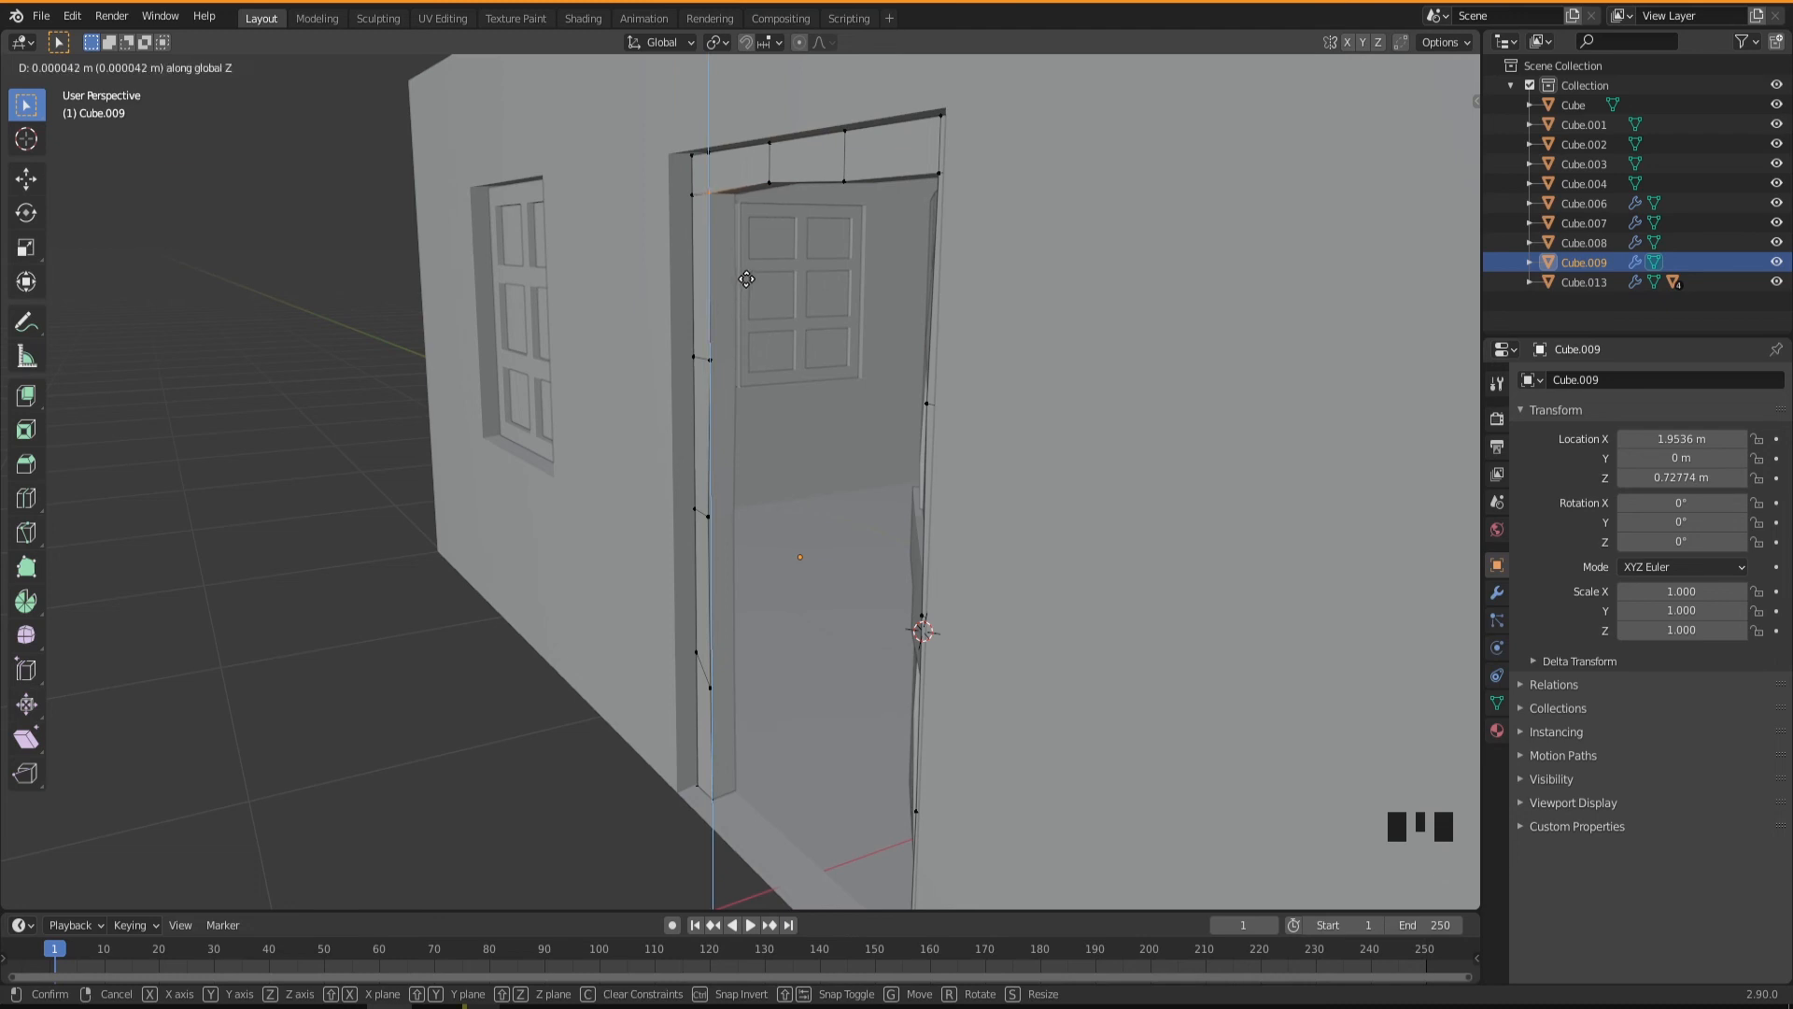
key("x")
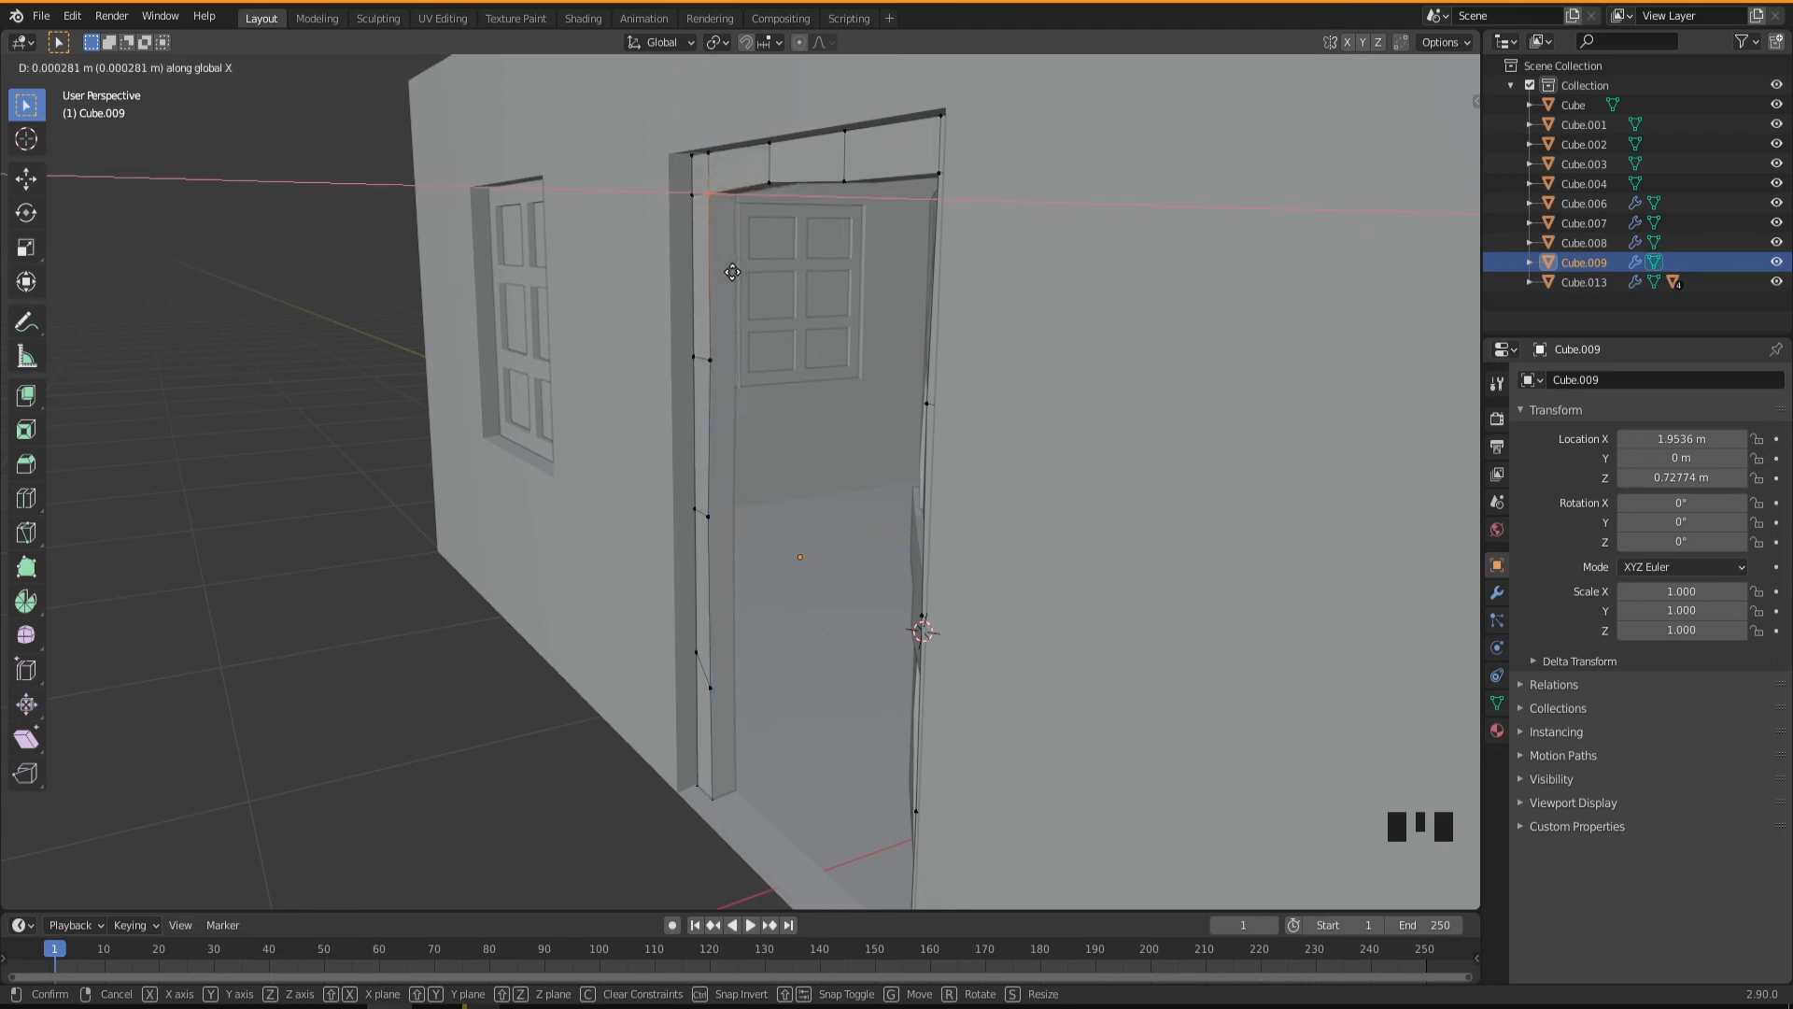
left_click(732, 272)
middle_click_drag(732, 272, 934, 327)
key("Tab")
Edit the window frame on the door wall's negative-Y side and shift the central mullion's vertex below the upper crossbar slightly downward.
middle_click_drag(855, 531, 719, 617)
scroll(761, 585, "down", 3)
middle_click_drag(617, 585, 703, 708, "shift")
left_click(669, 658)
scroll(702, 715, "up", 3)
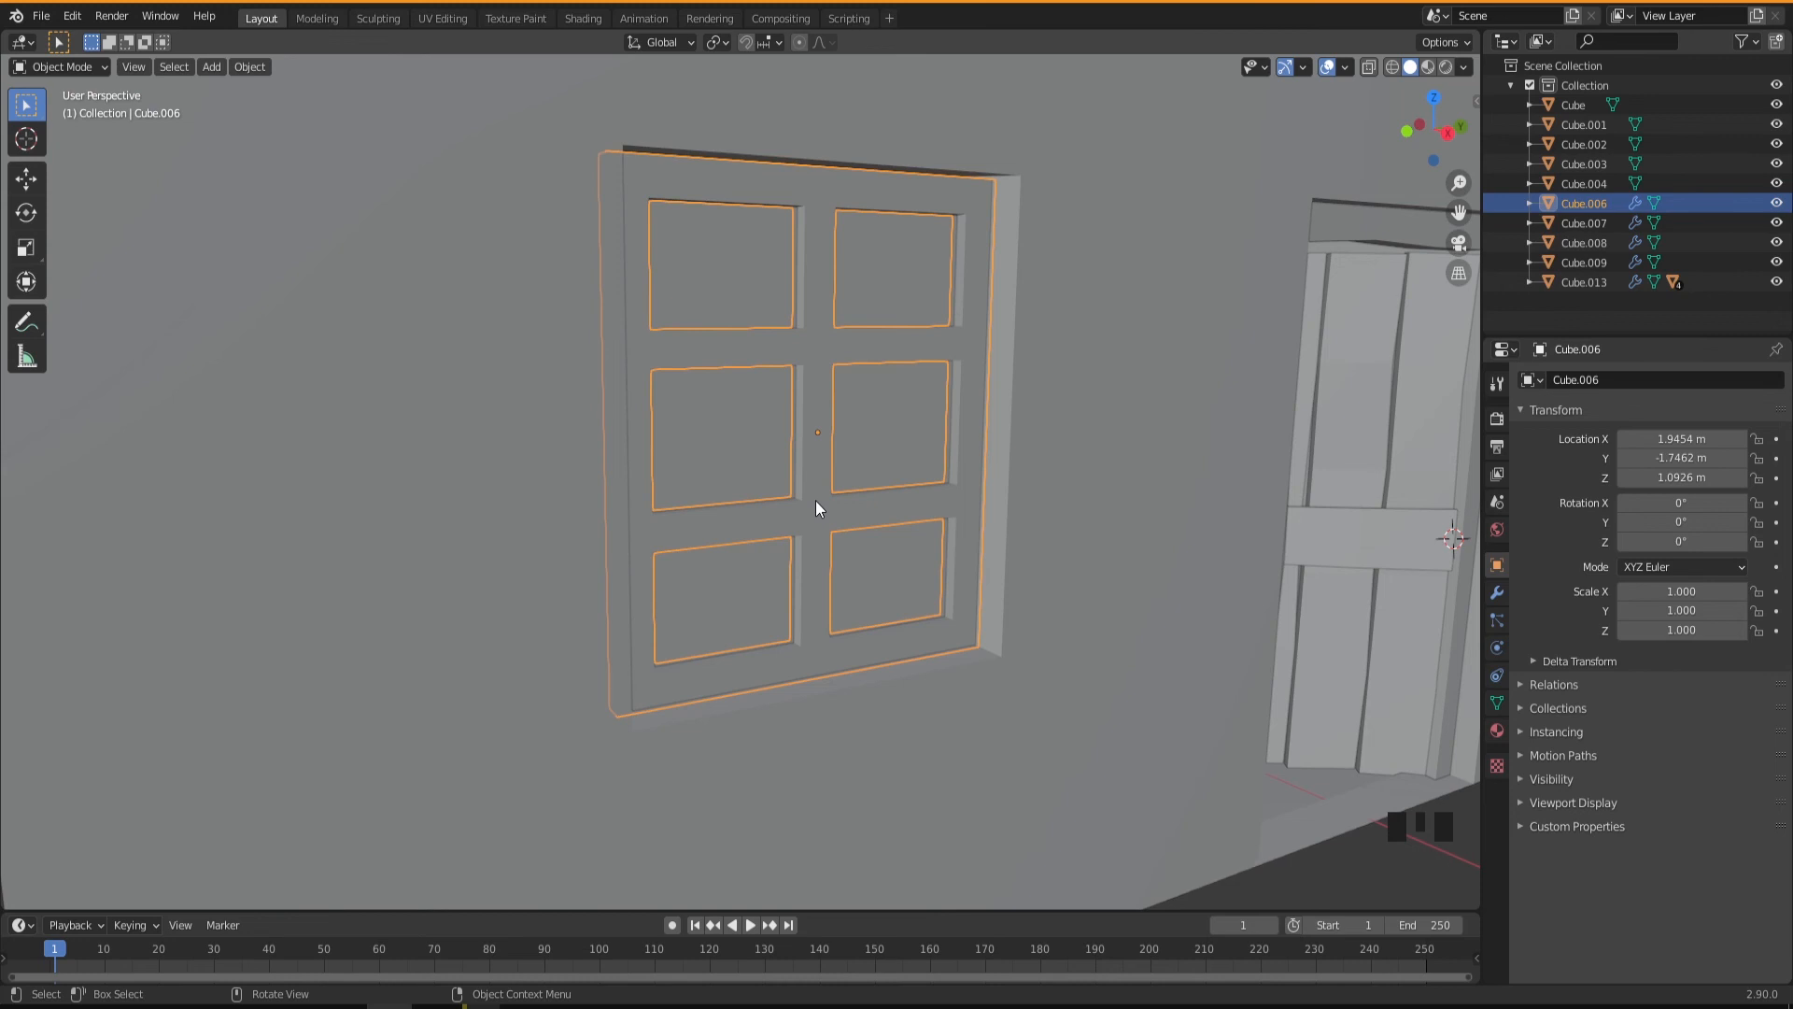
key("Tab")
middle_click_drag(815, 507, 810, 568)
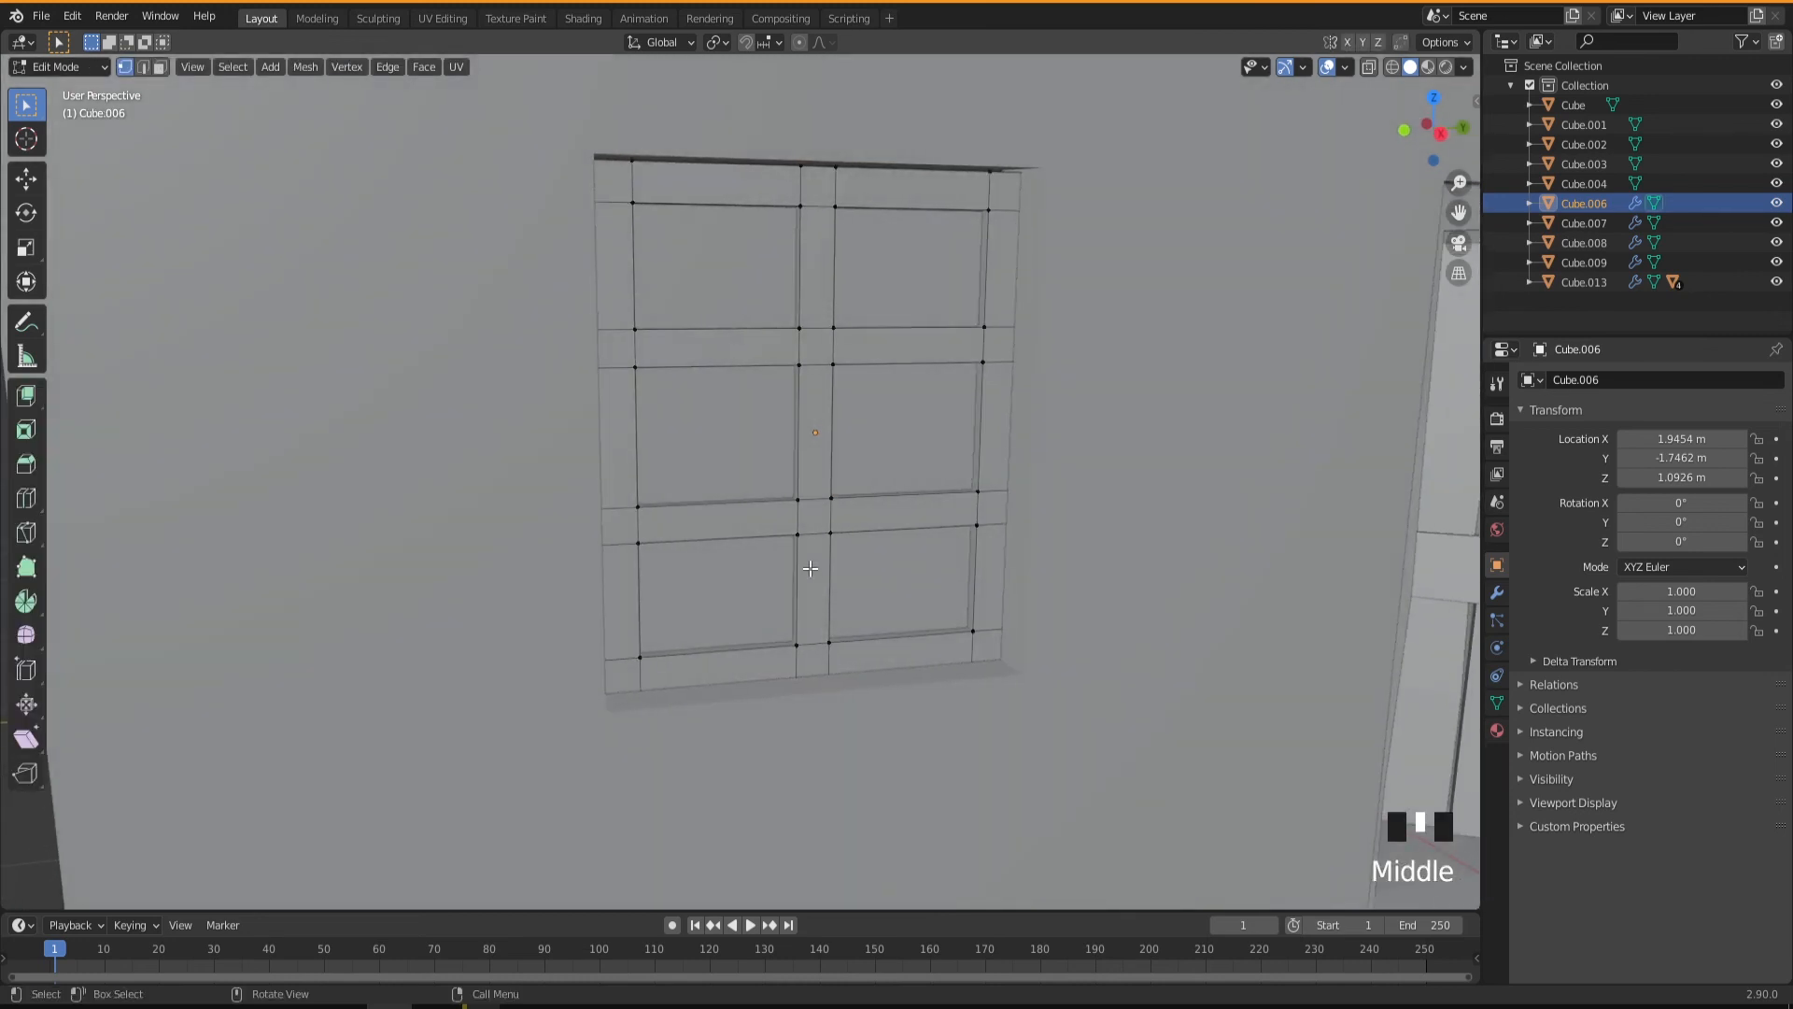
left_click(795, 358)
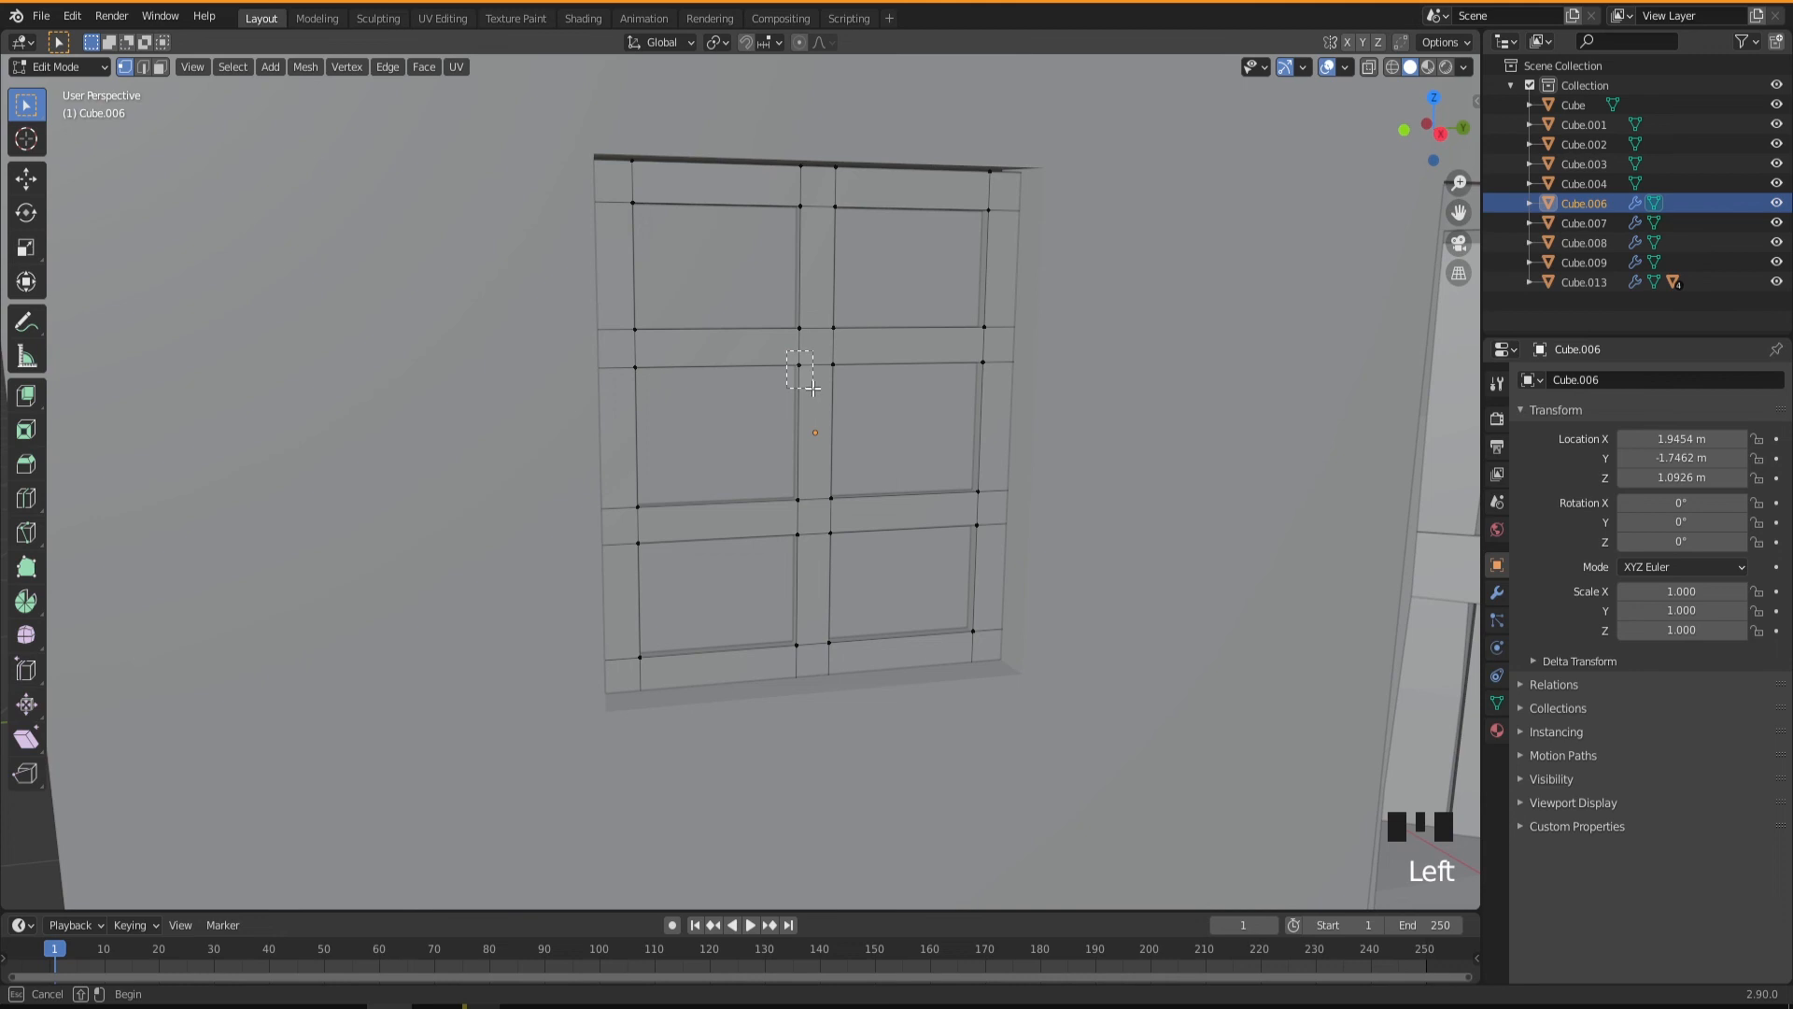
key("g")
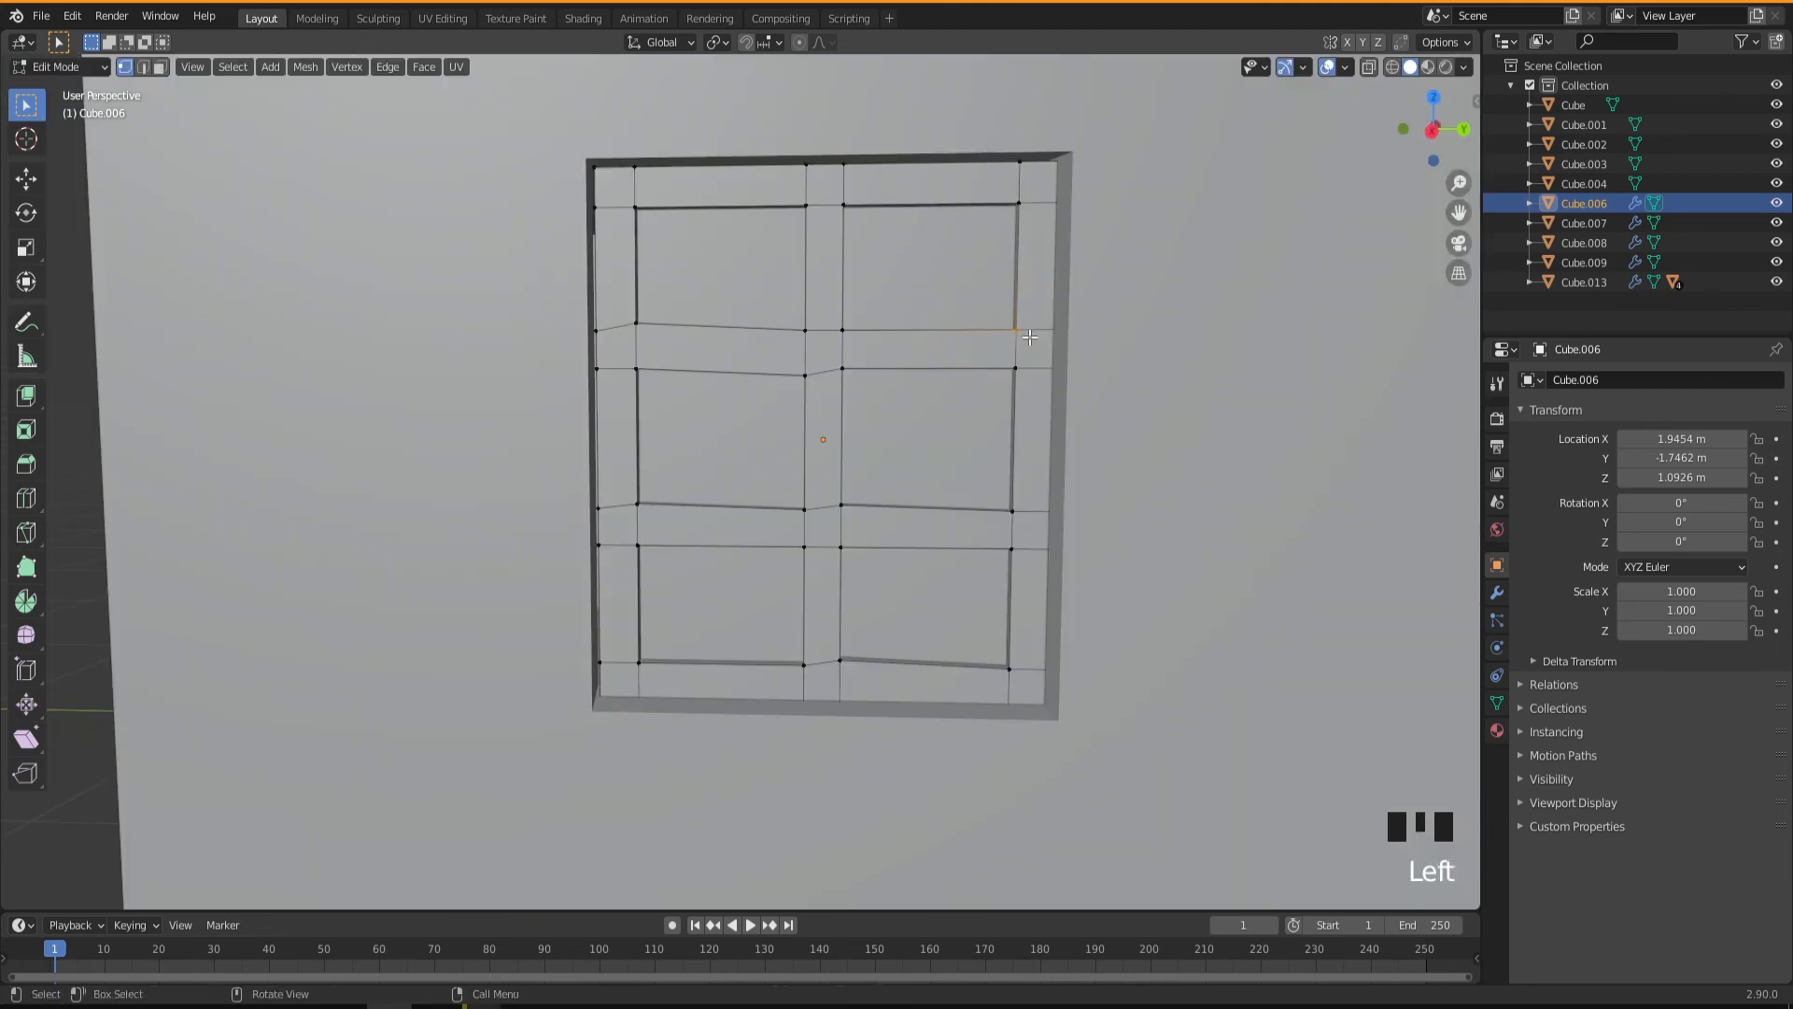
Shift the inner vertices of the window's positive-Y stile at the upper and lower crossbars along Y by about -0.008 m and -0.006 m.
key("g")
key("y")
left_click(1025, 336)
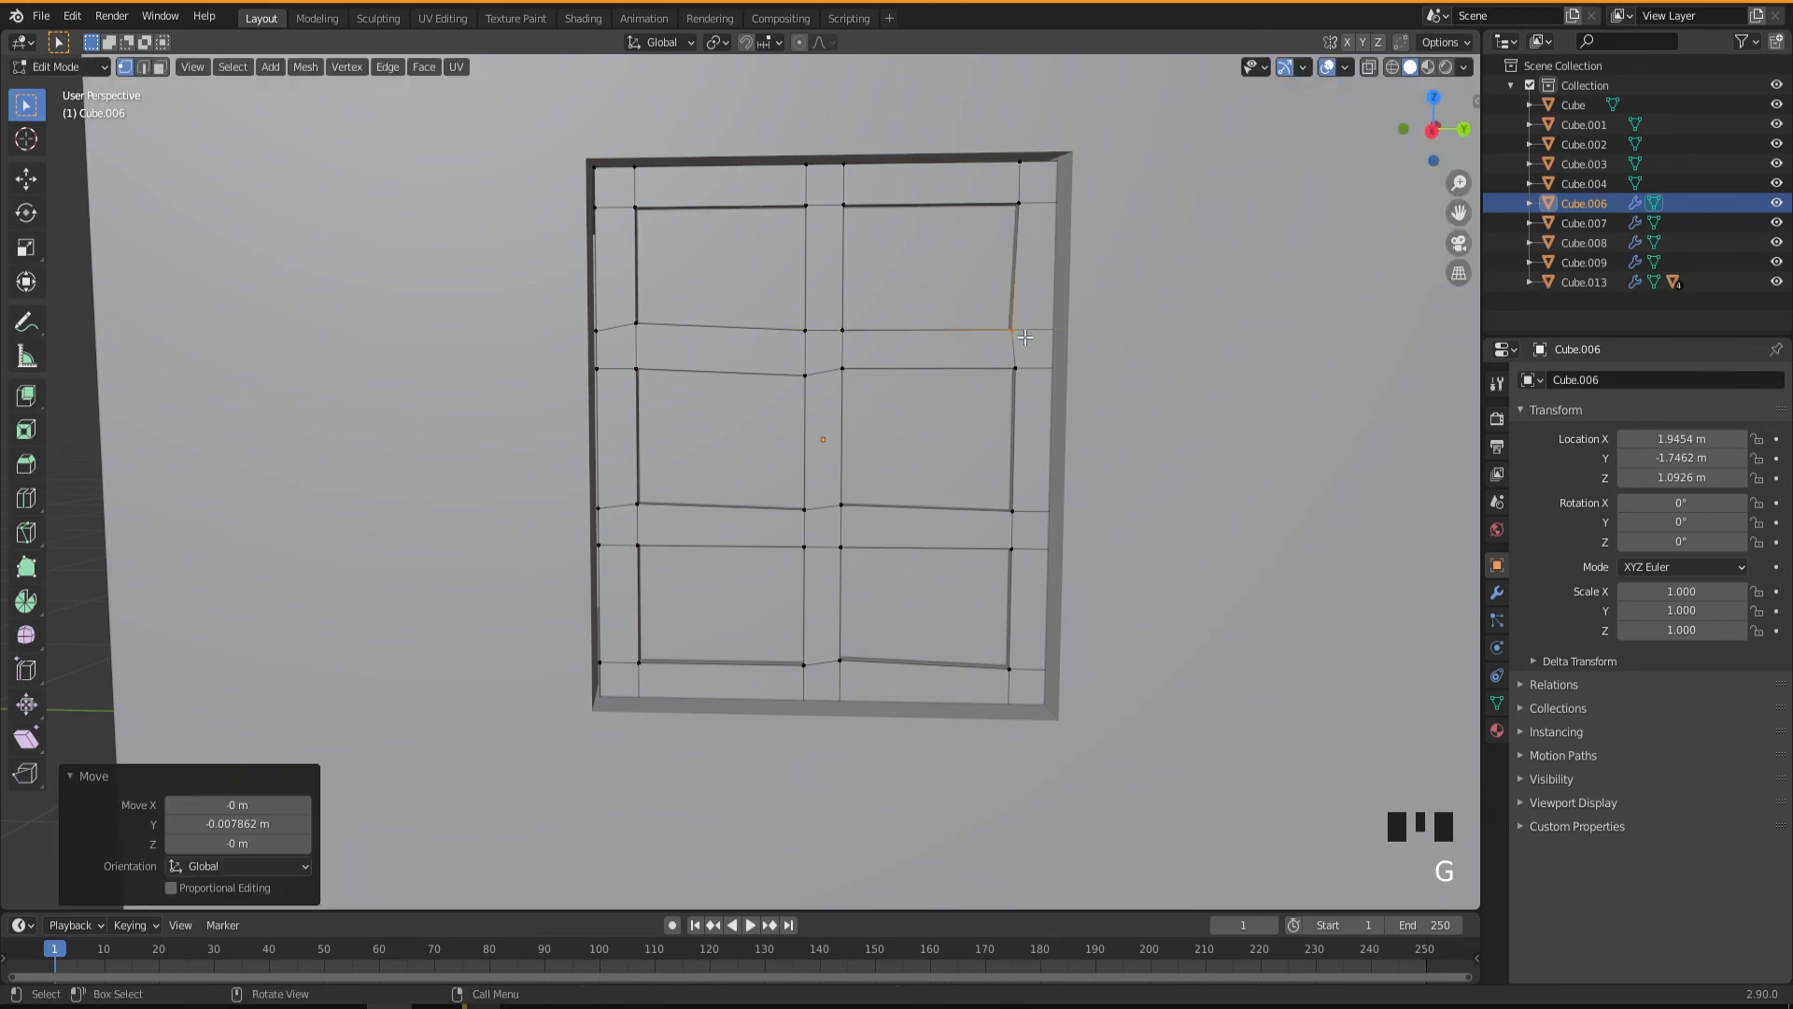
left_click(1019, 515)
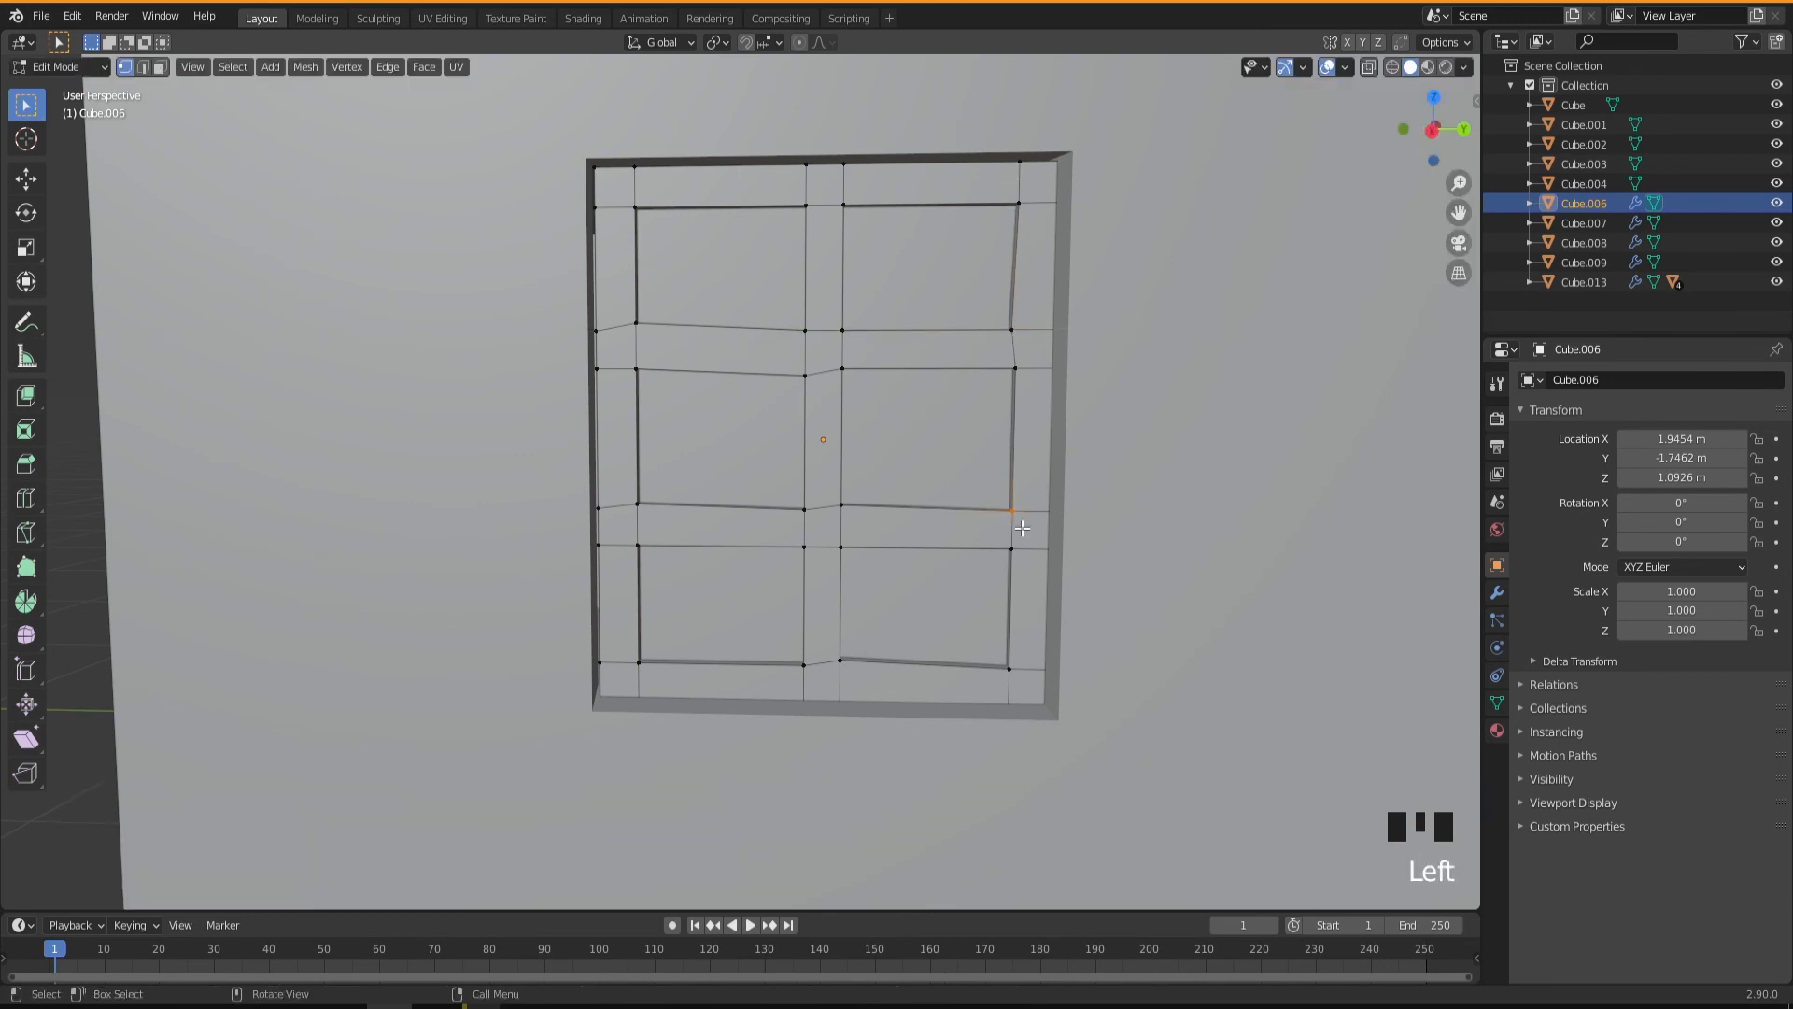
key("g")
key("y")
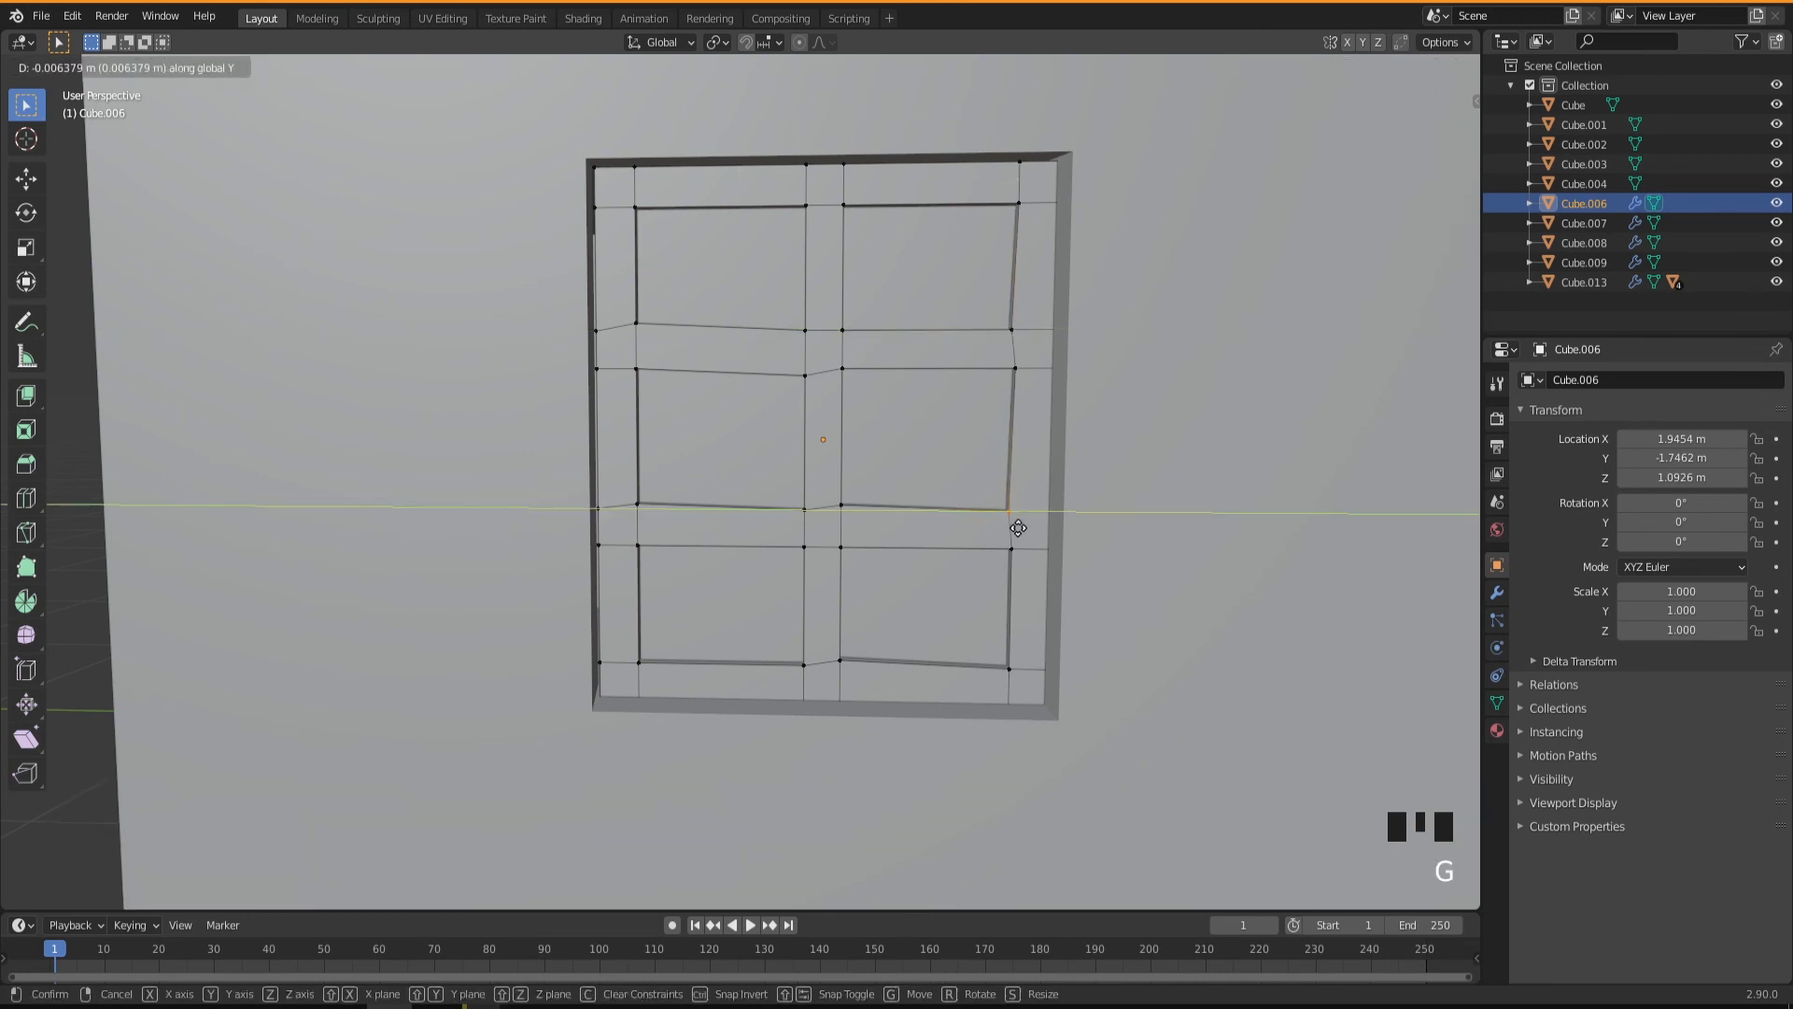
left_click(1020, 529)
right_click(639, 243)
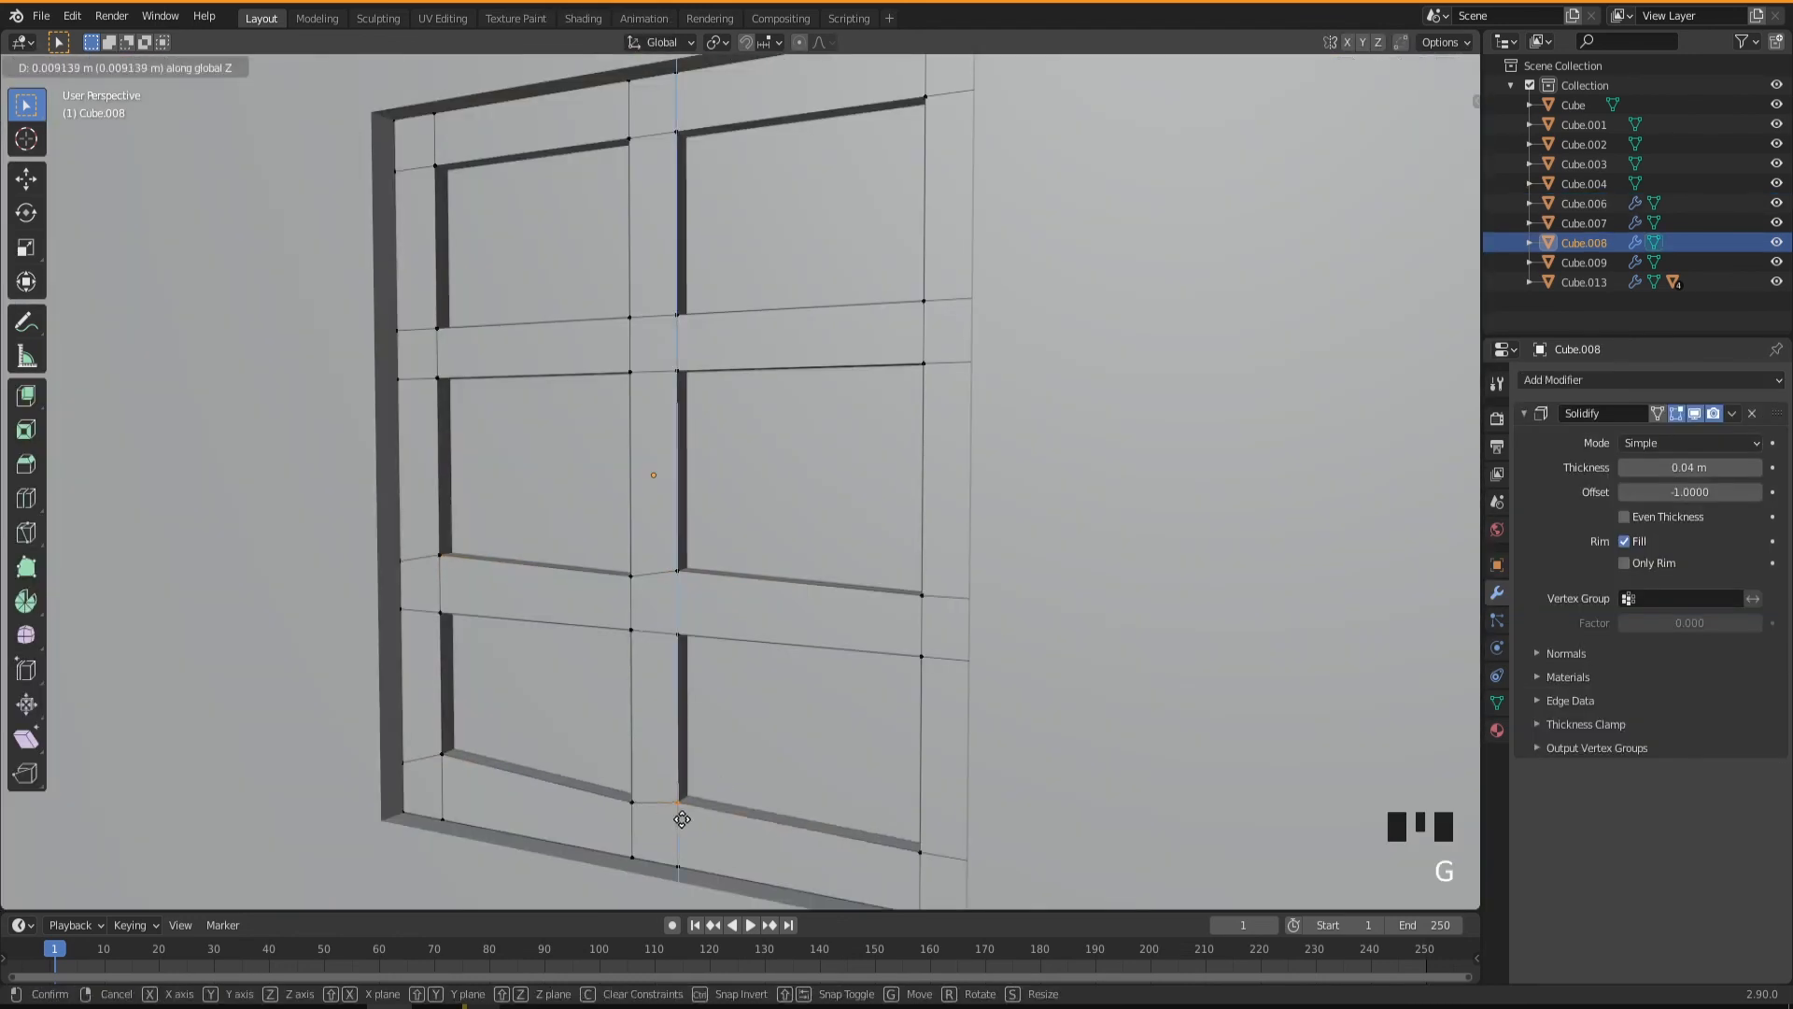
Finish editing the window frame, select the house walls and open their mesh for editing.
left_click(624, 343)
scroll(756, 644, "up", 2)
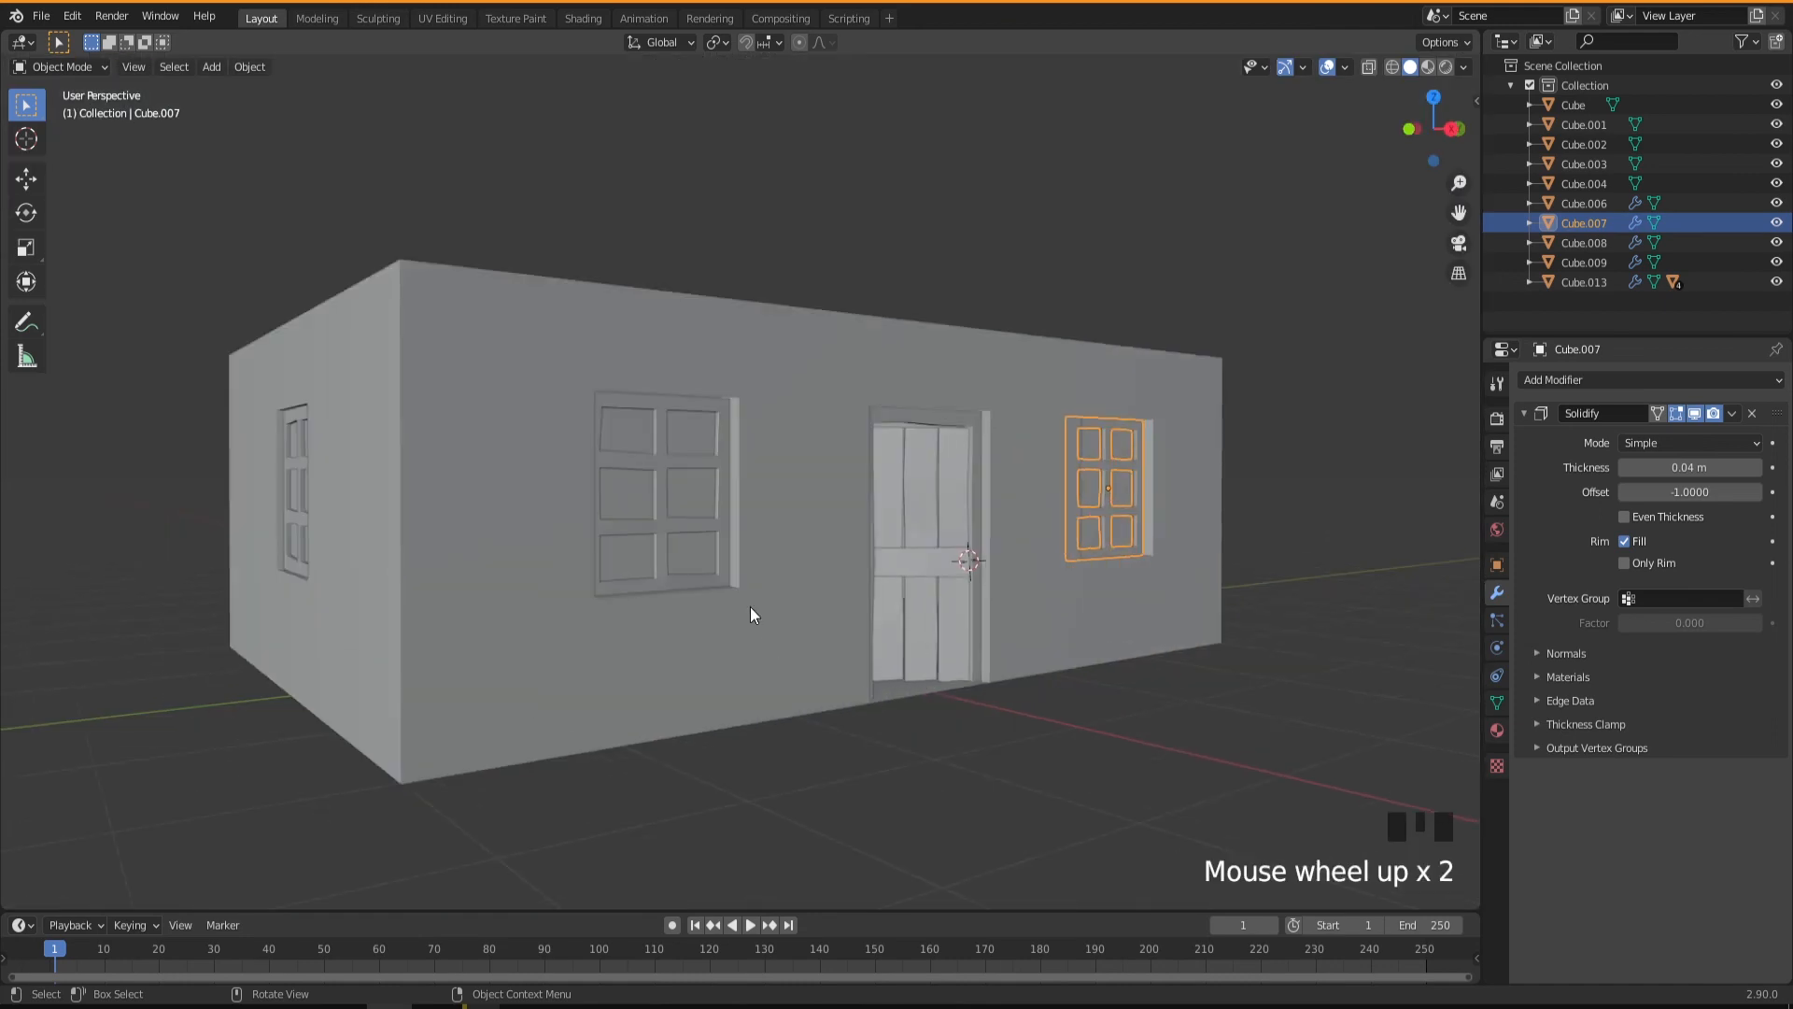
mouse_move(753, 613)
middle_mouse_down()
mouse_move(808, 630)
mouse_move(764, 618)
middle_mouse_up()
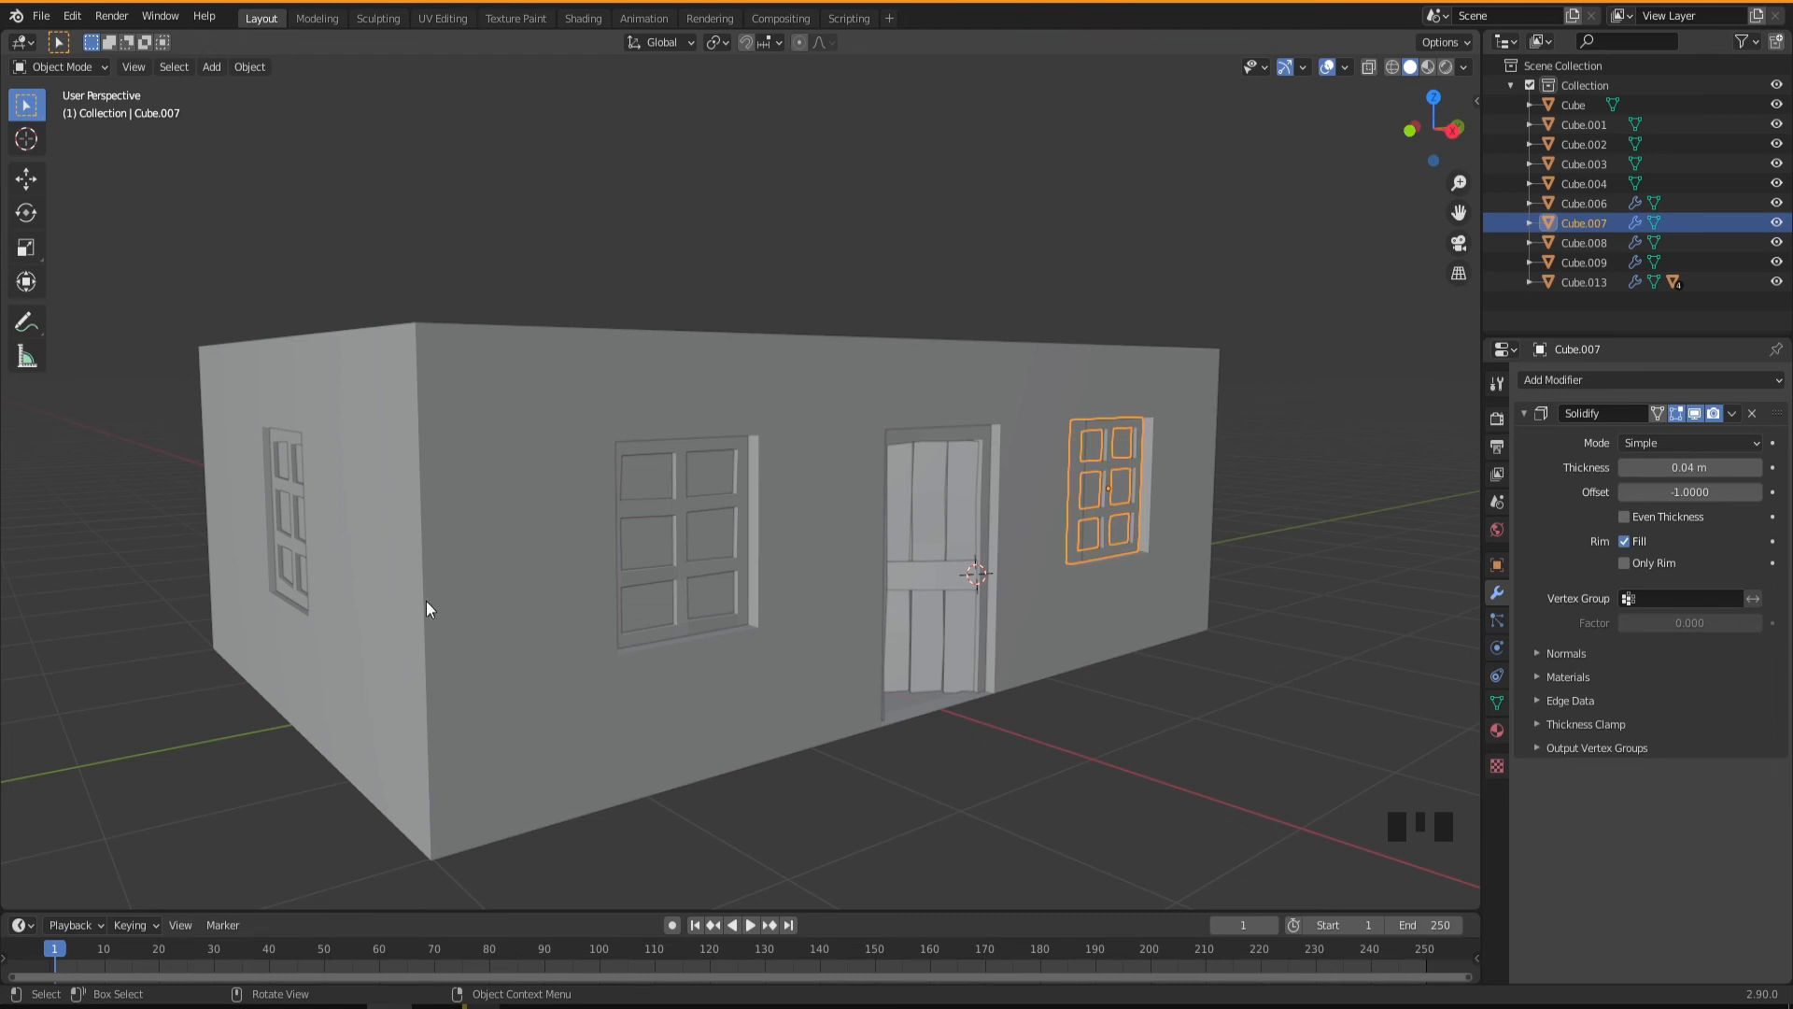
left_click(497, 633)
middle_click_drag(513, 653, 648, 645, "shift")
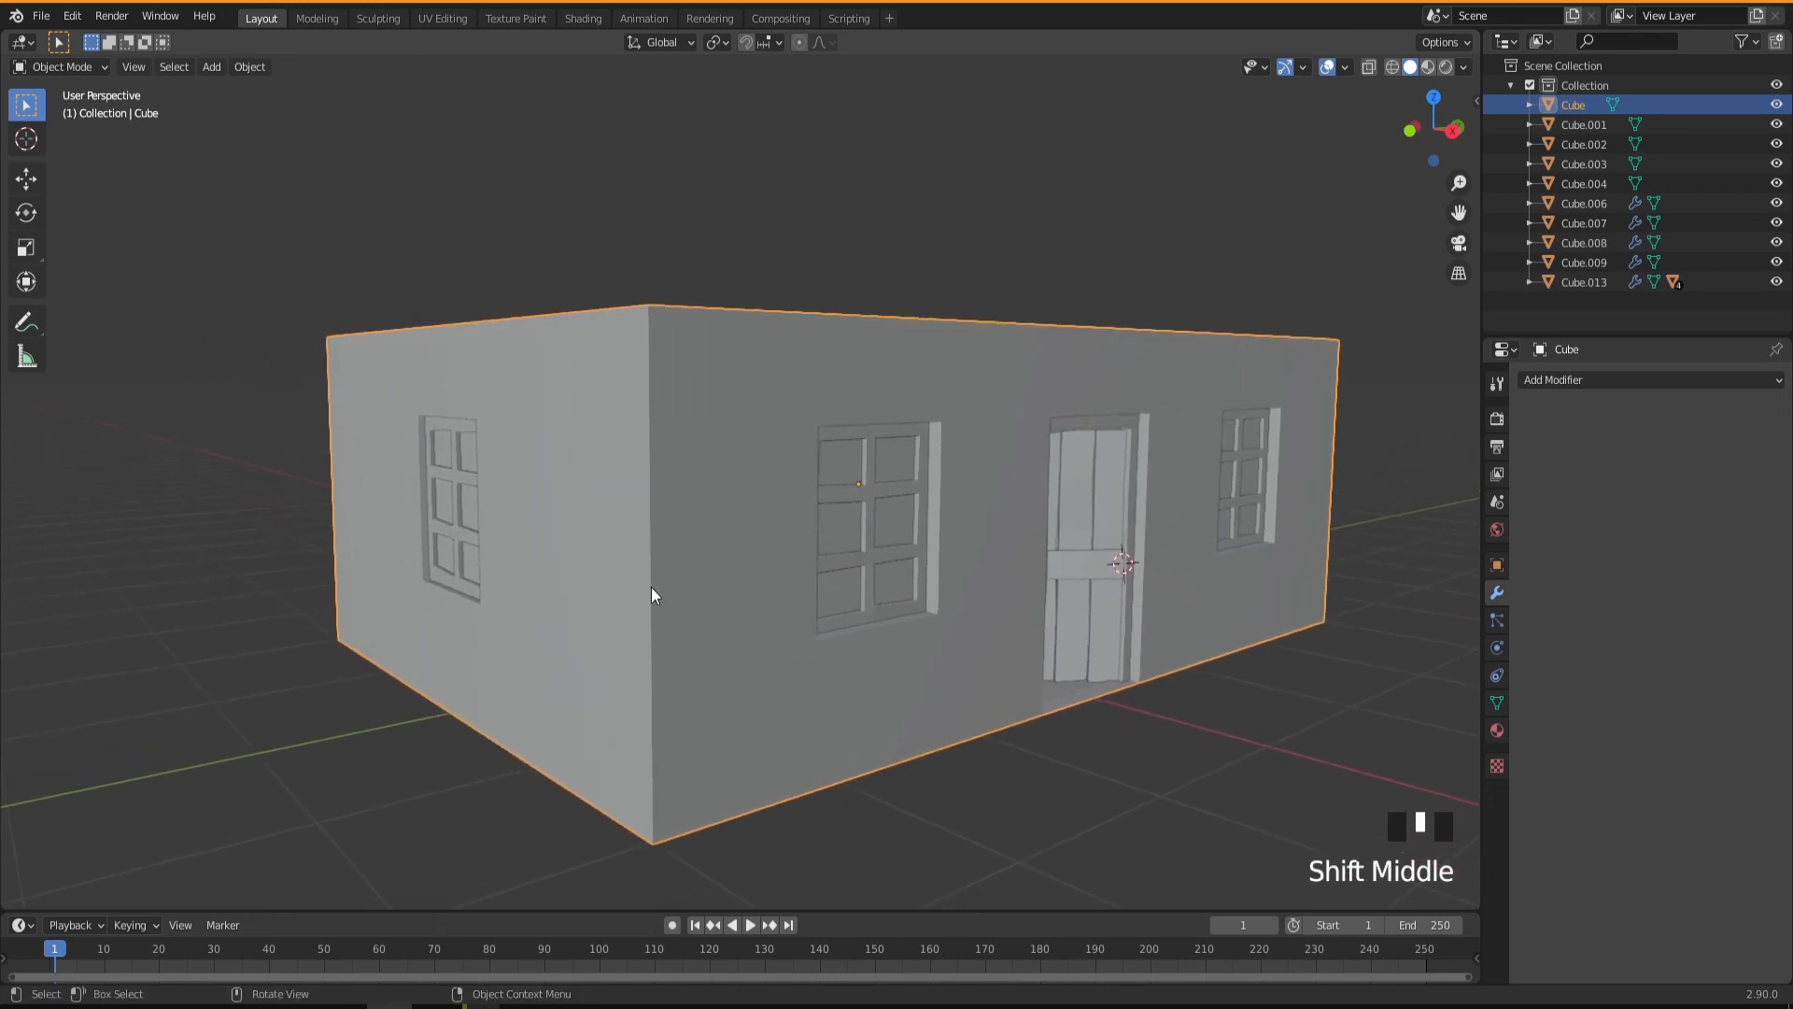
key("Tab")
middle_click_drag(684, 688, 701, 695)
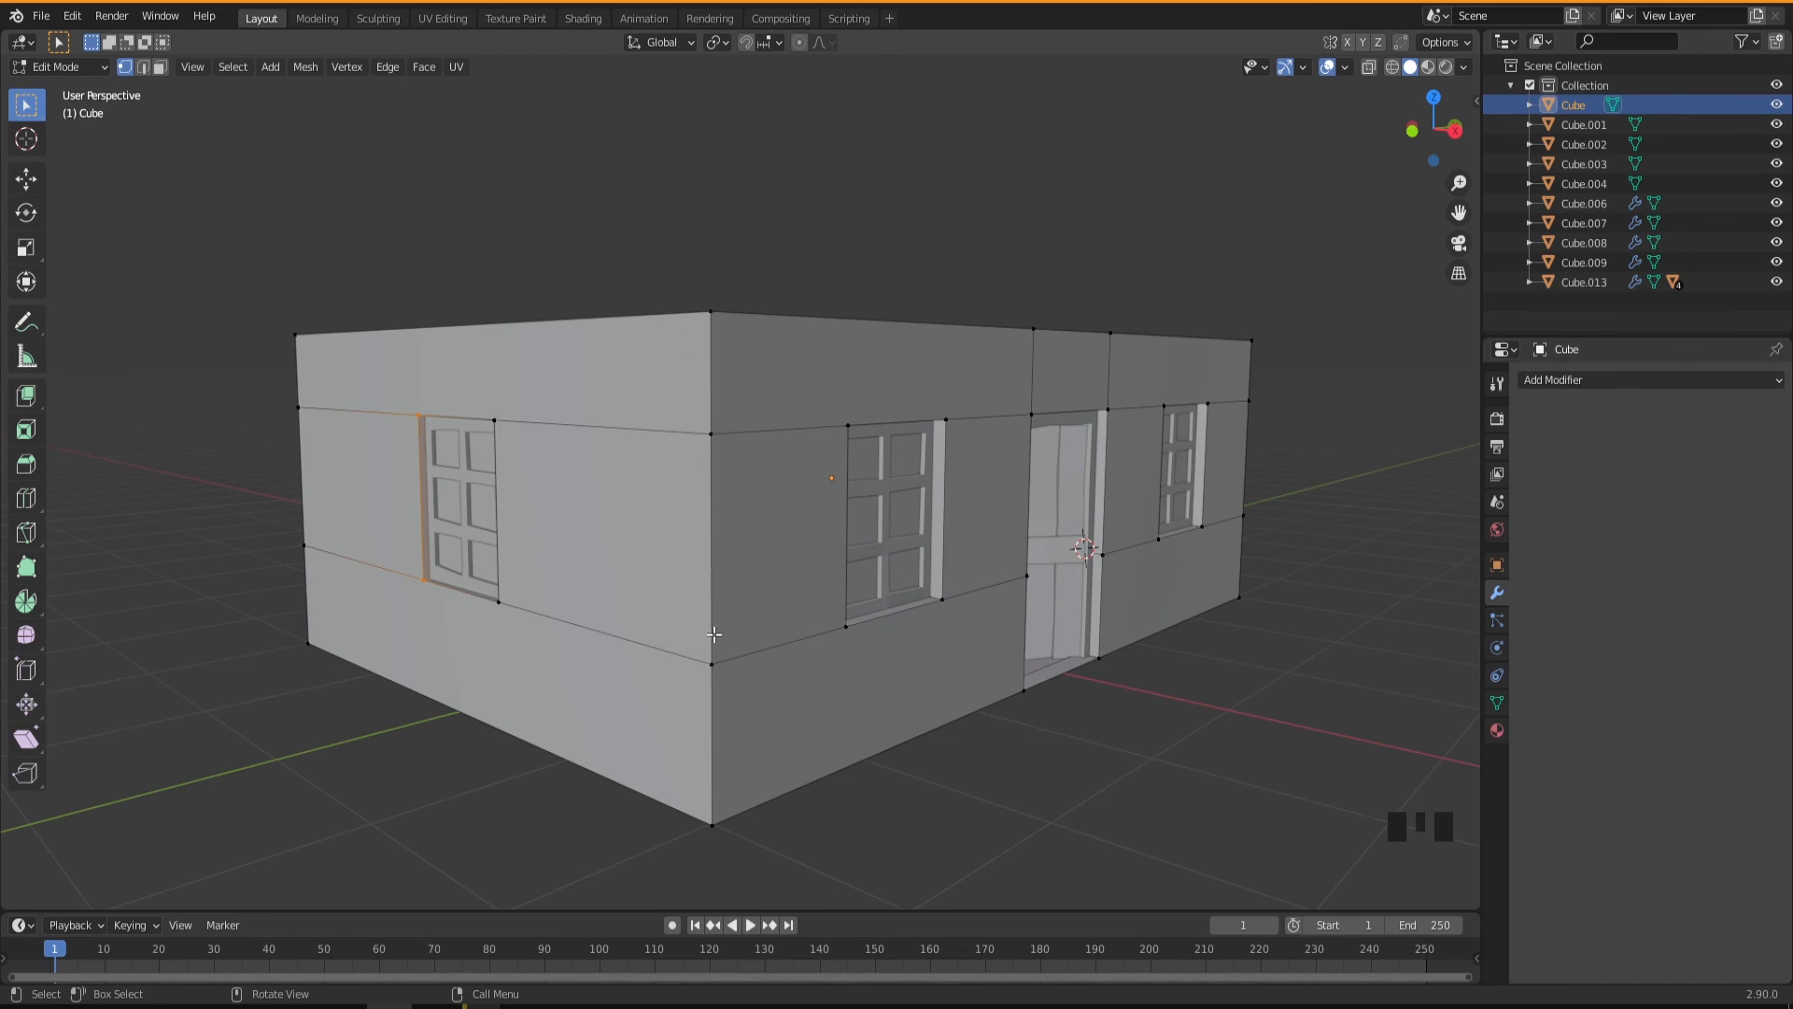
Bevel all four vertical corner edges of the house walls by about 0.019 m with one segment.
key("2")
left_click(712, 372)
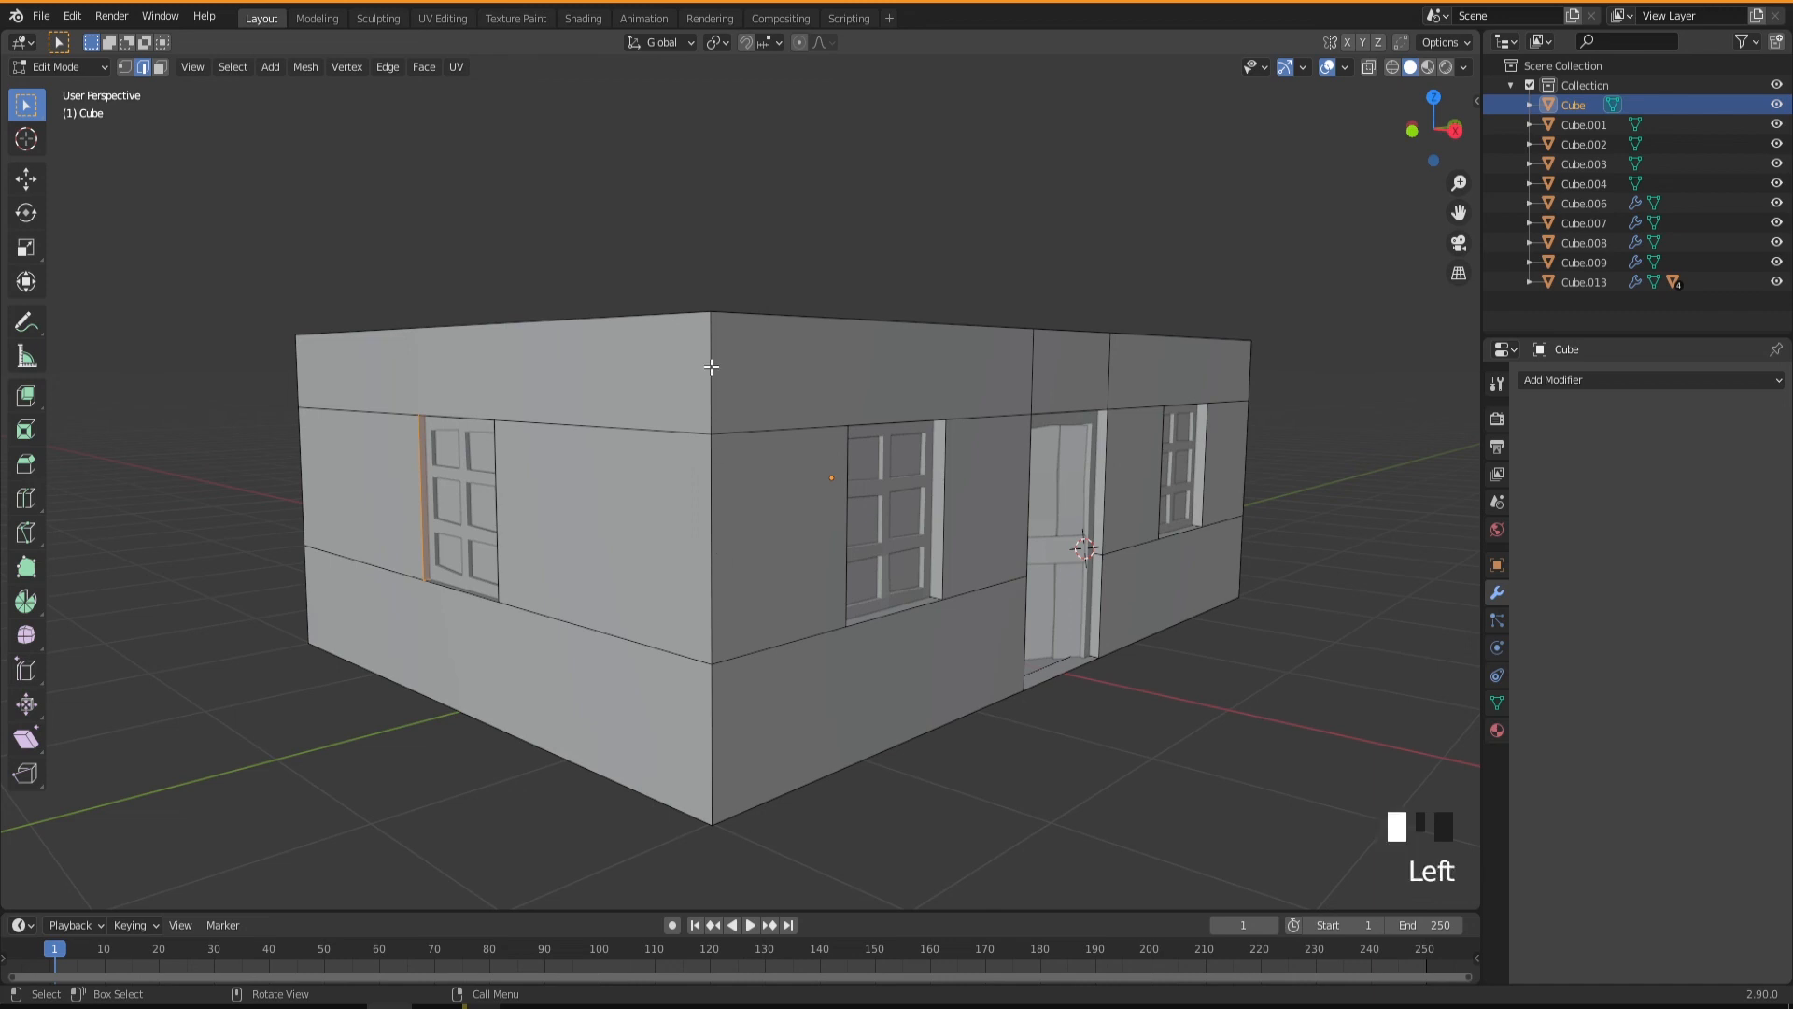
left_click(714, 565, "shift")
left_click(712, 750, "shift")
left_click(300, 508, "shift")
left_click(305, 576, "shift")
left_click(297, 389, "shift")
middle_click_drag(1149, 479, 1217, 413)
left_click(1215, 467, "shift")
left_click(1217, 633, "shift")
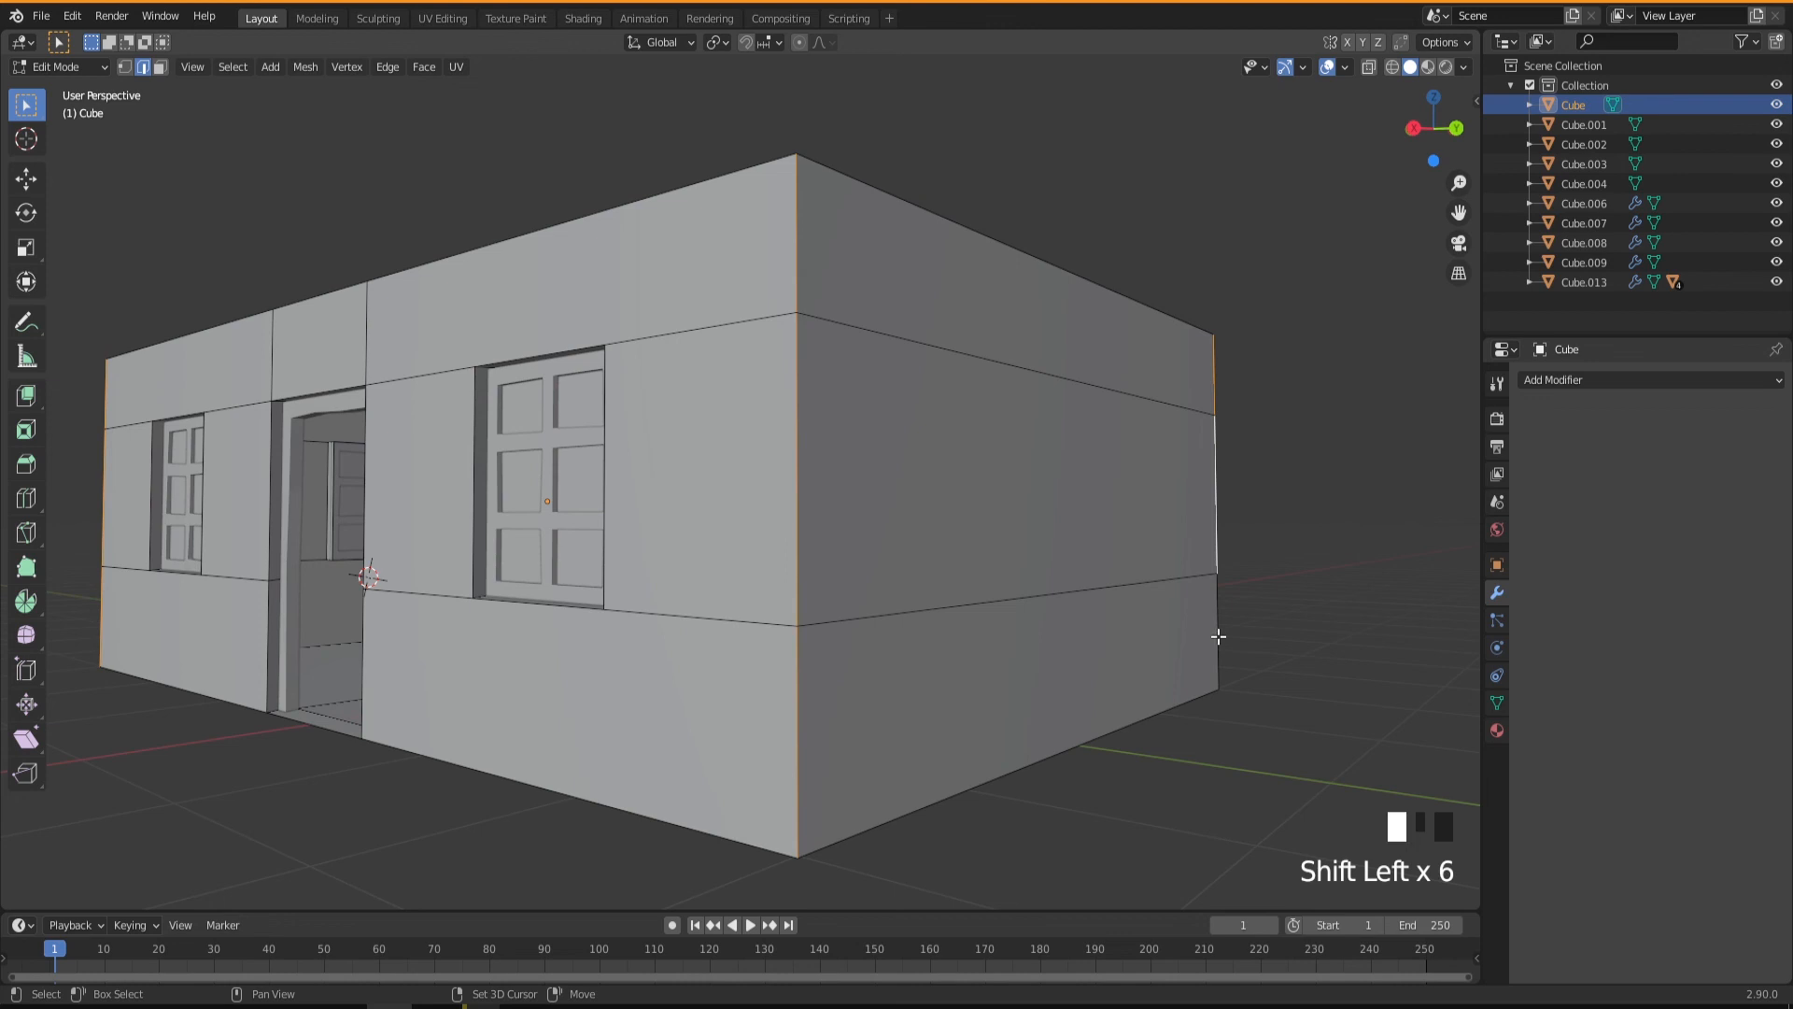
middle_click_drag(838, 581, 902, 594)
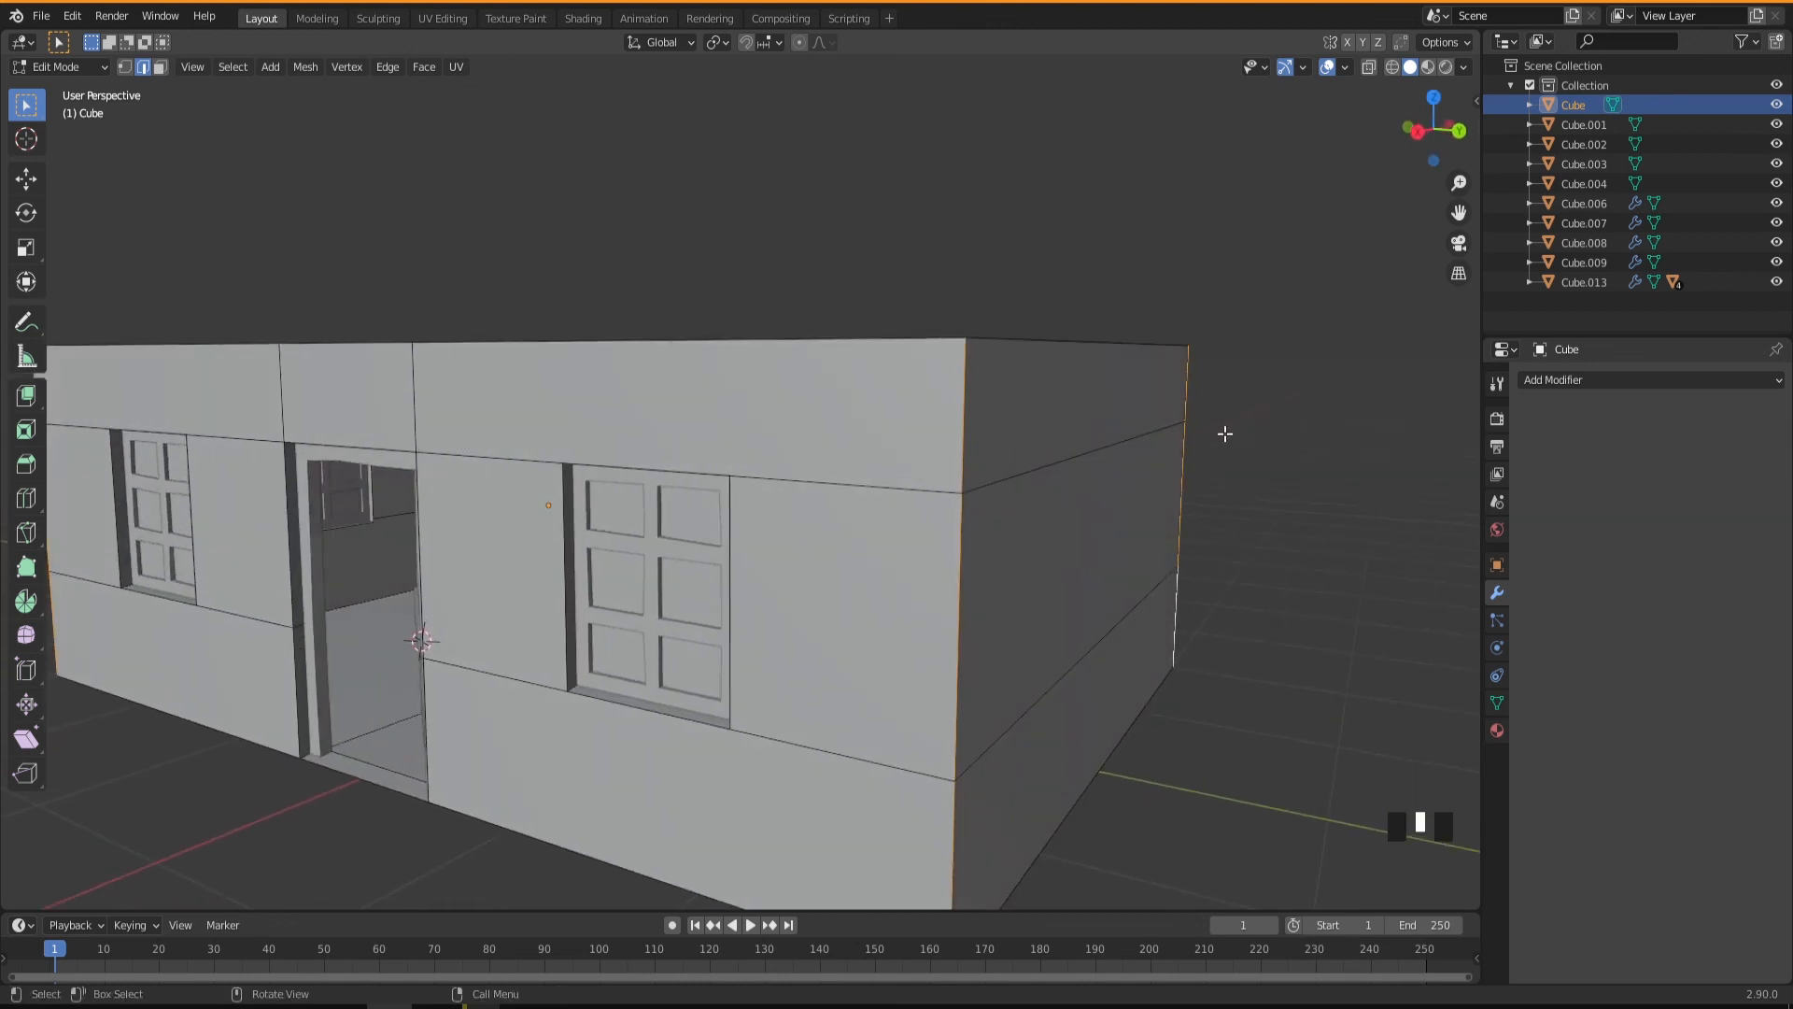
scroll(877, 602, "down", 3)
middle_click_drag(874, 601, 1064, 588)
scroll(804, 597, "up", 2)
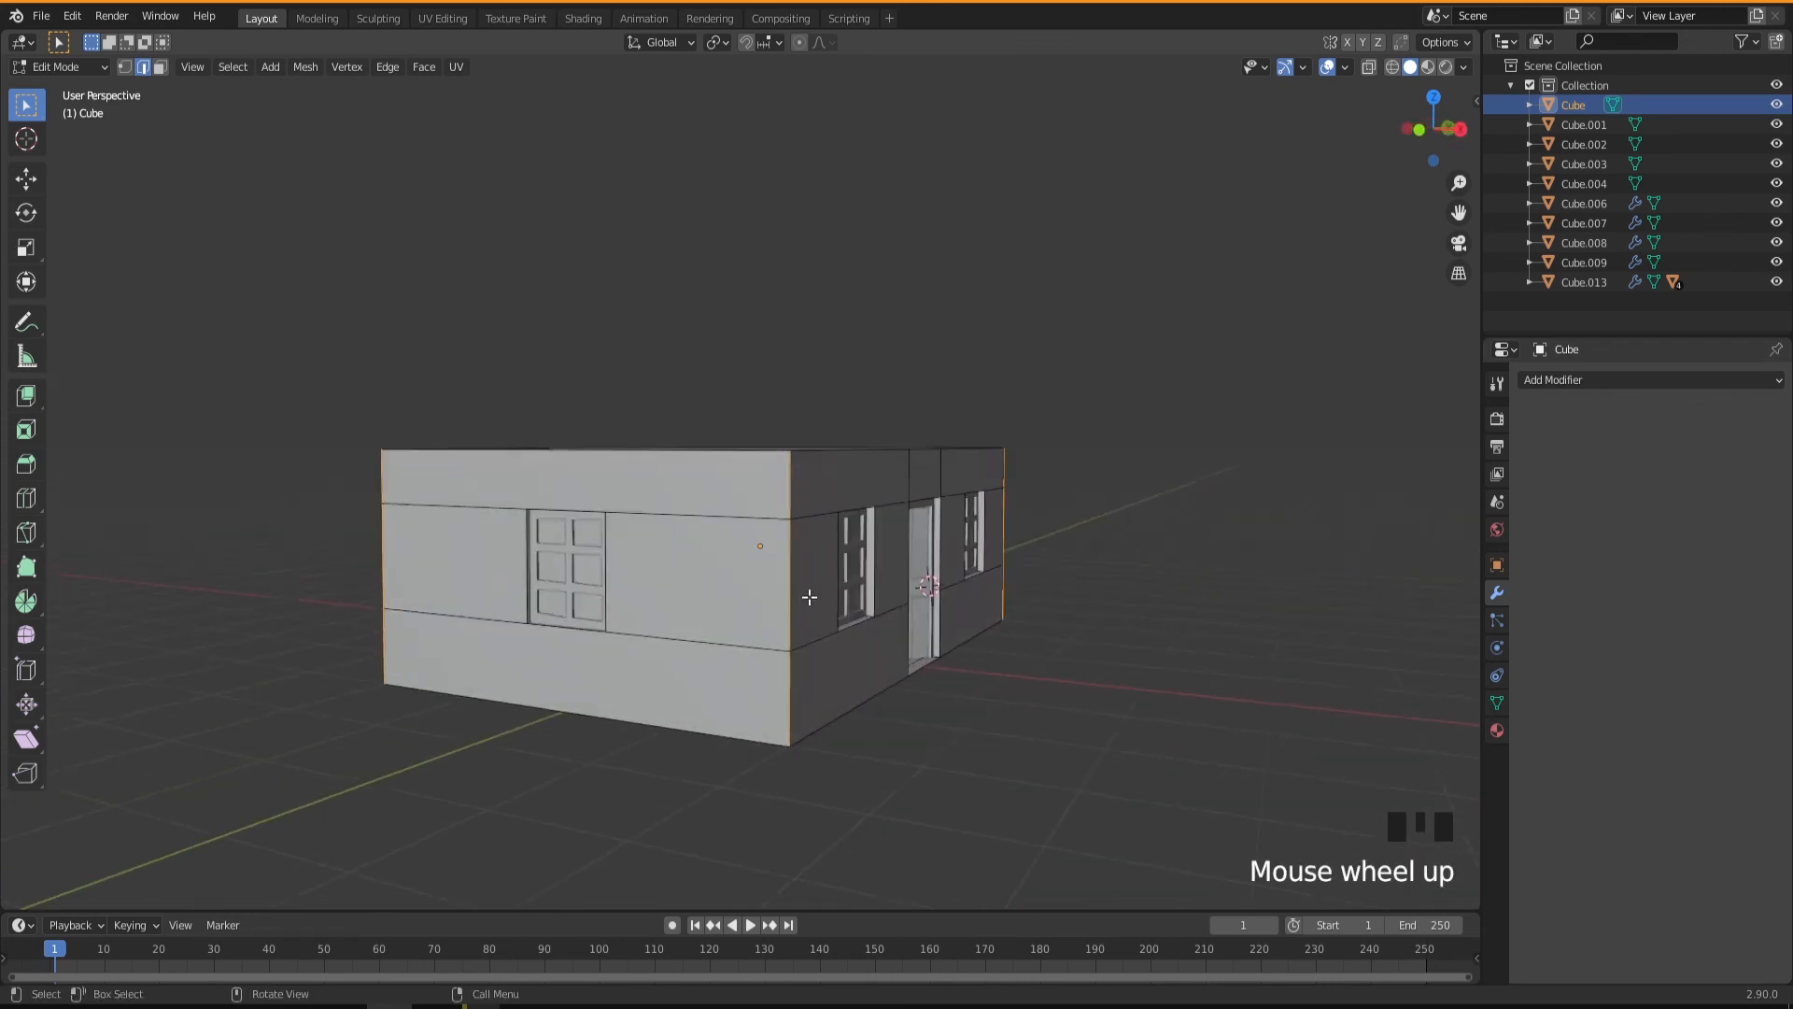
middle_click_drag(810, 597, 745, 628)
scroll(606, 700, "up", 1)
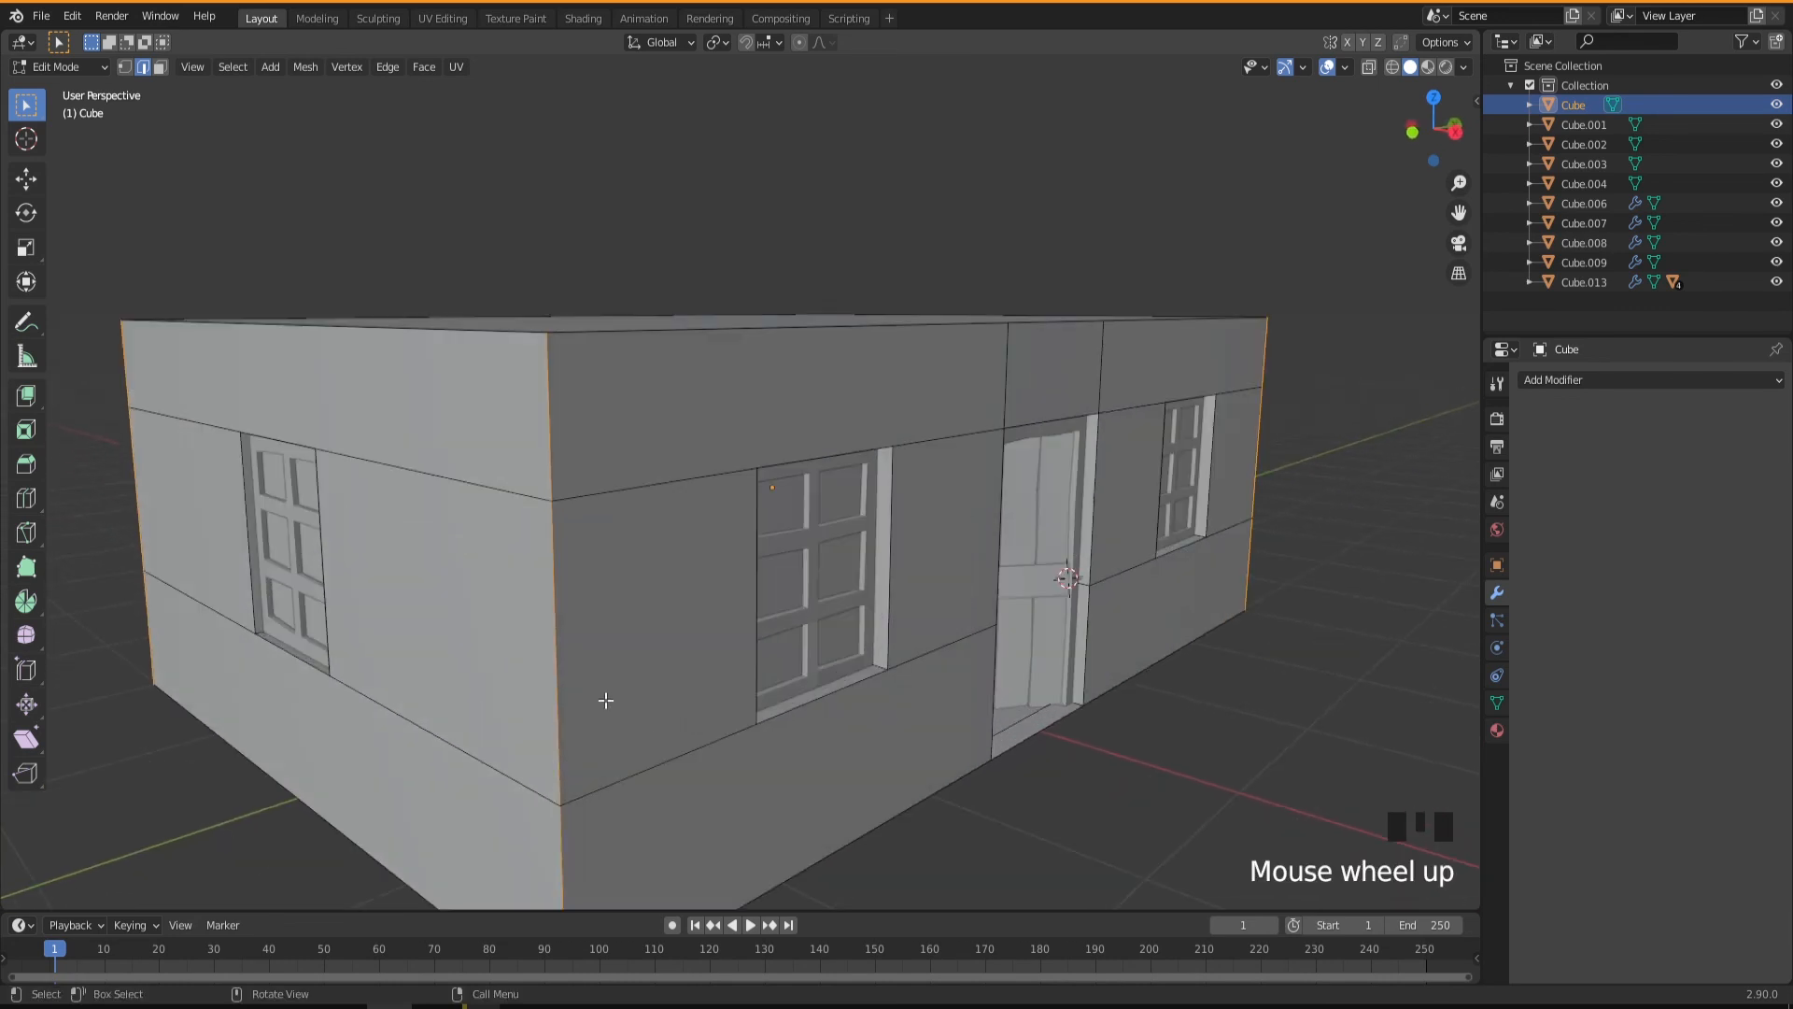
key("ctrl")
key("ctrl+b")
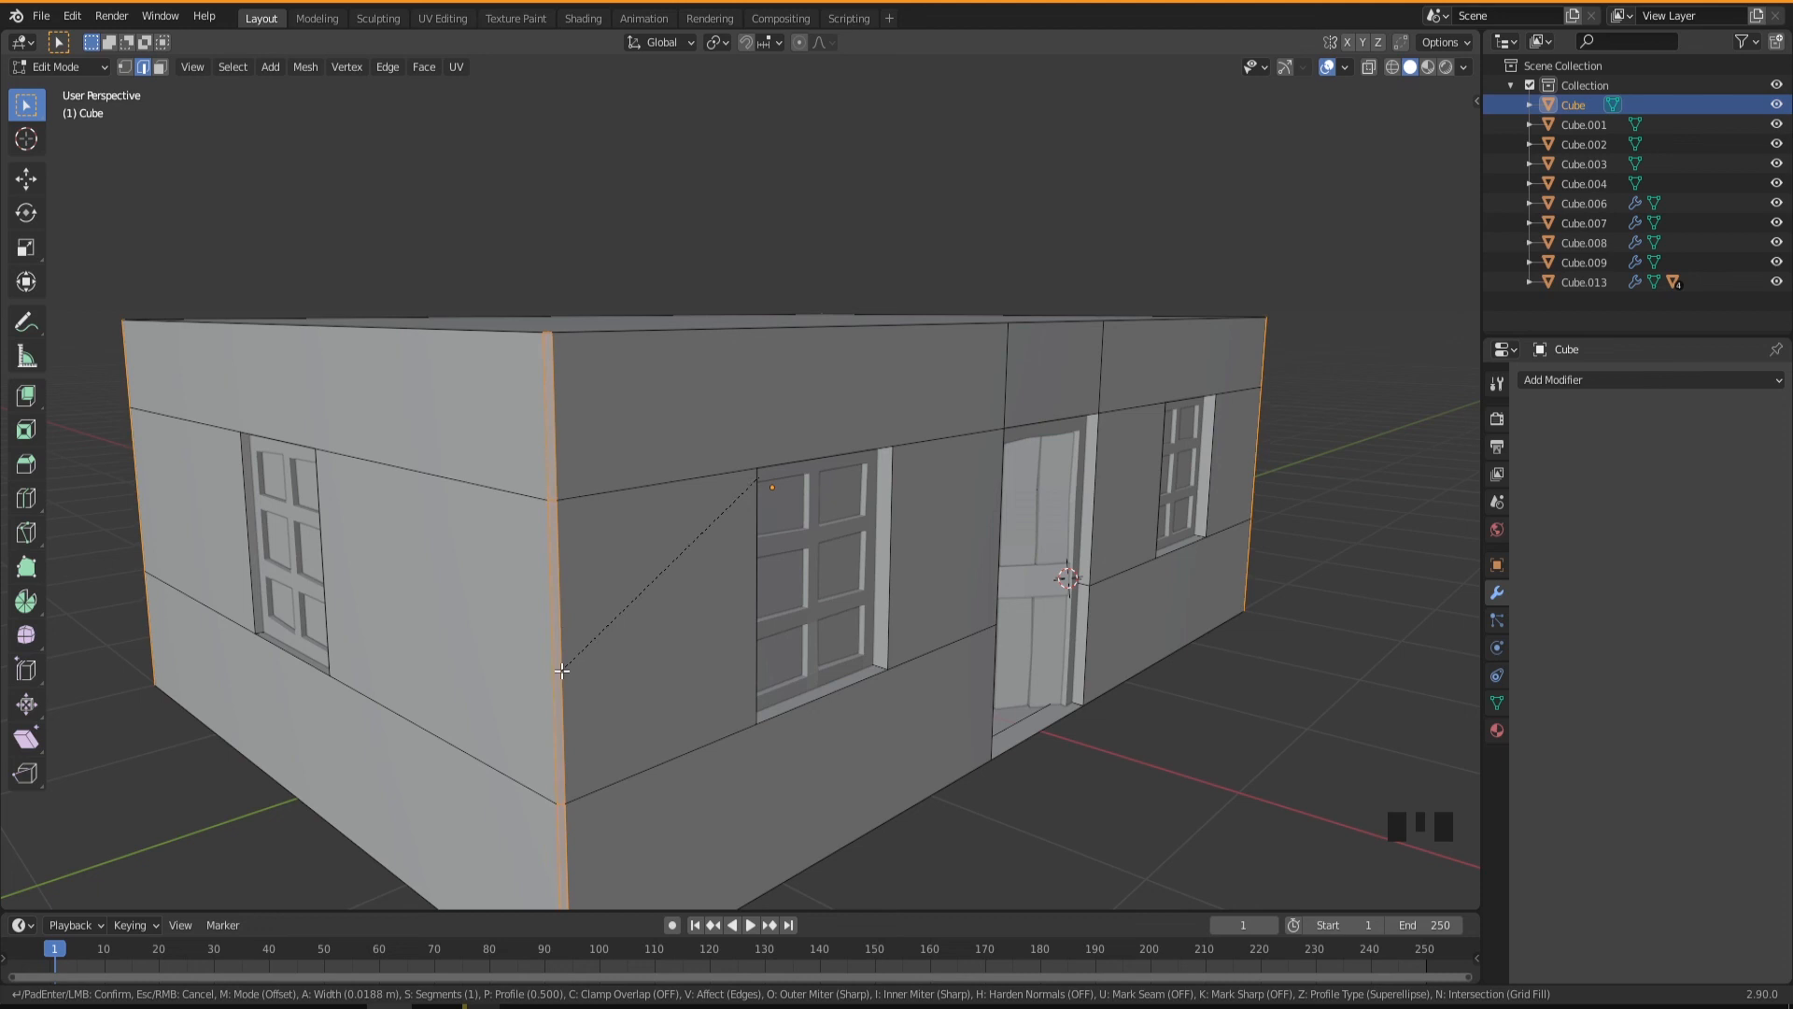
left_click(562, 670)
mouse_move(659, 705)
middle_mouse_down()
mouse_move(617, 702)
mouse_move(677, 697)
middle_mouse_up()
key("Tab")
middle_click_drag(761, 647, 651, 641)
key("Tab")
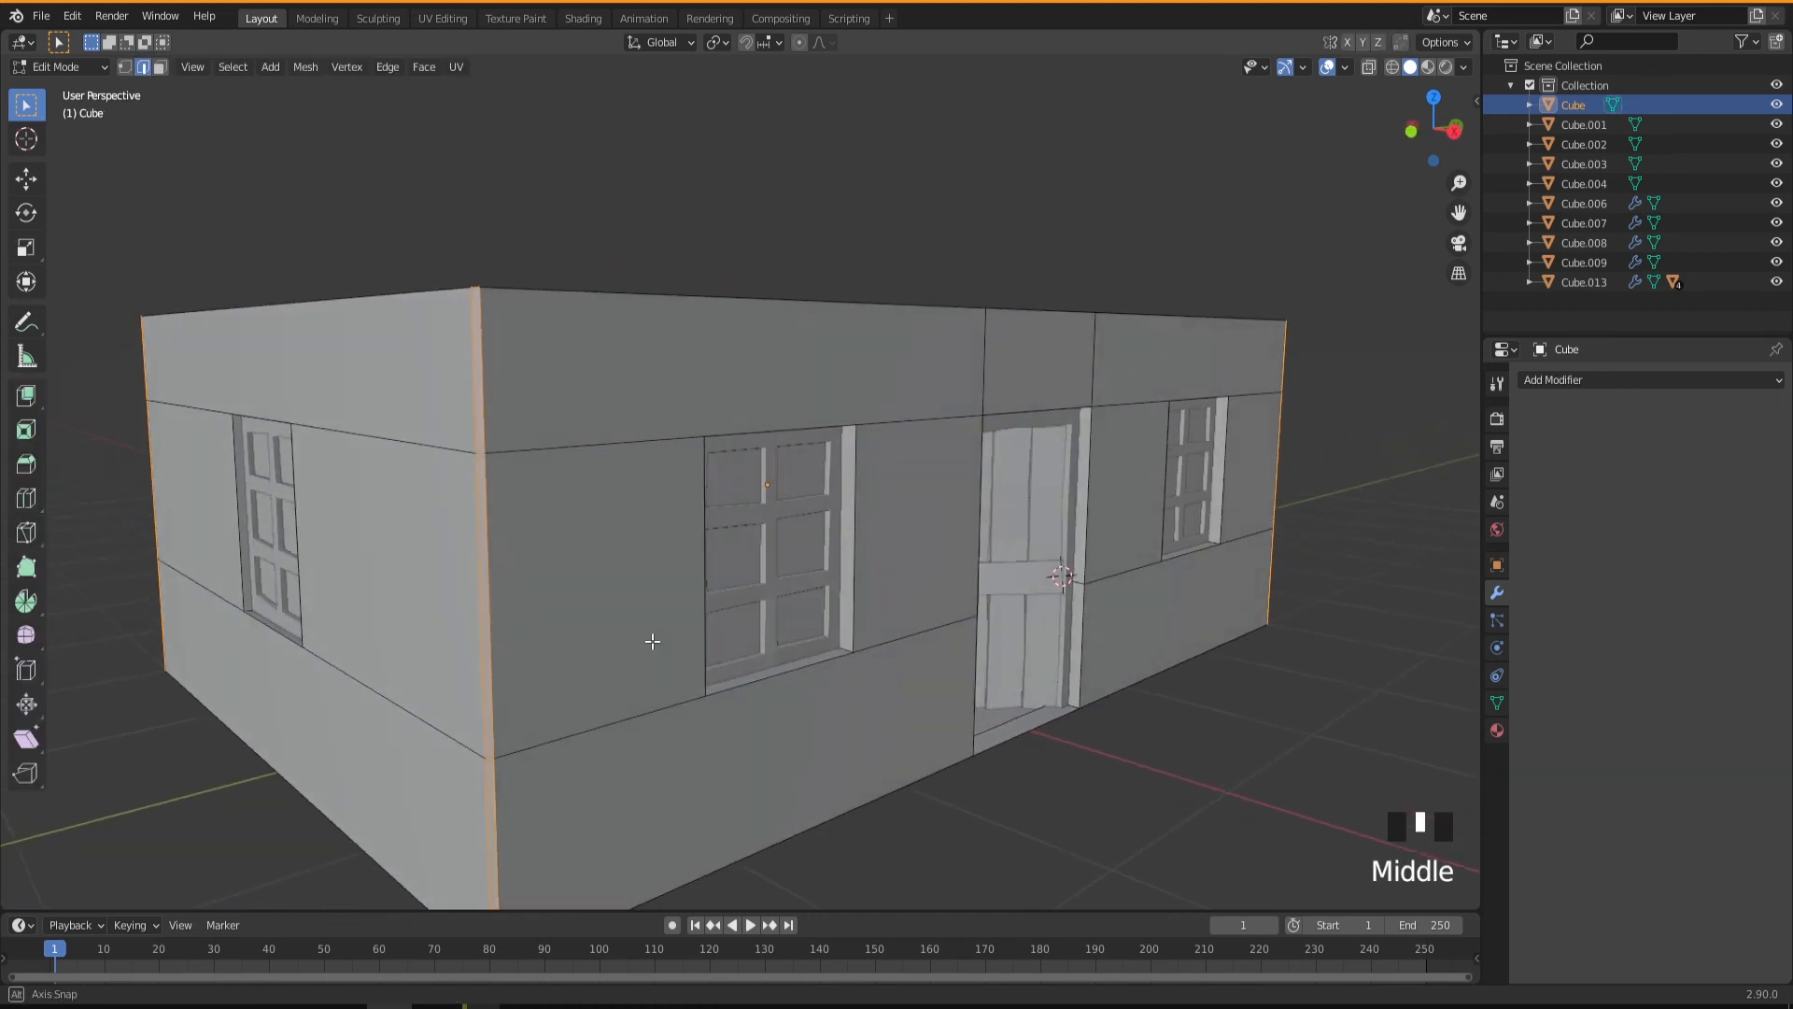
Add one centred horizontal loop cut in the middle wall band around the door wall's negative-Y corner, between the two adjacent windows.
left_click(484, 441)
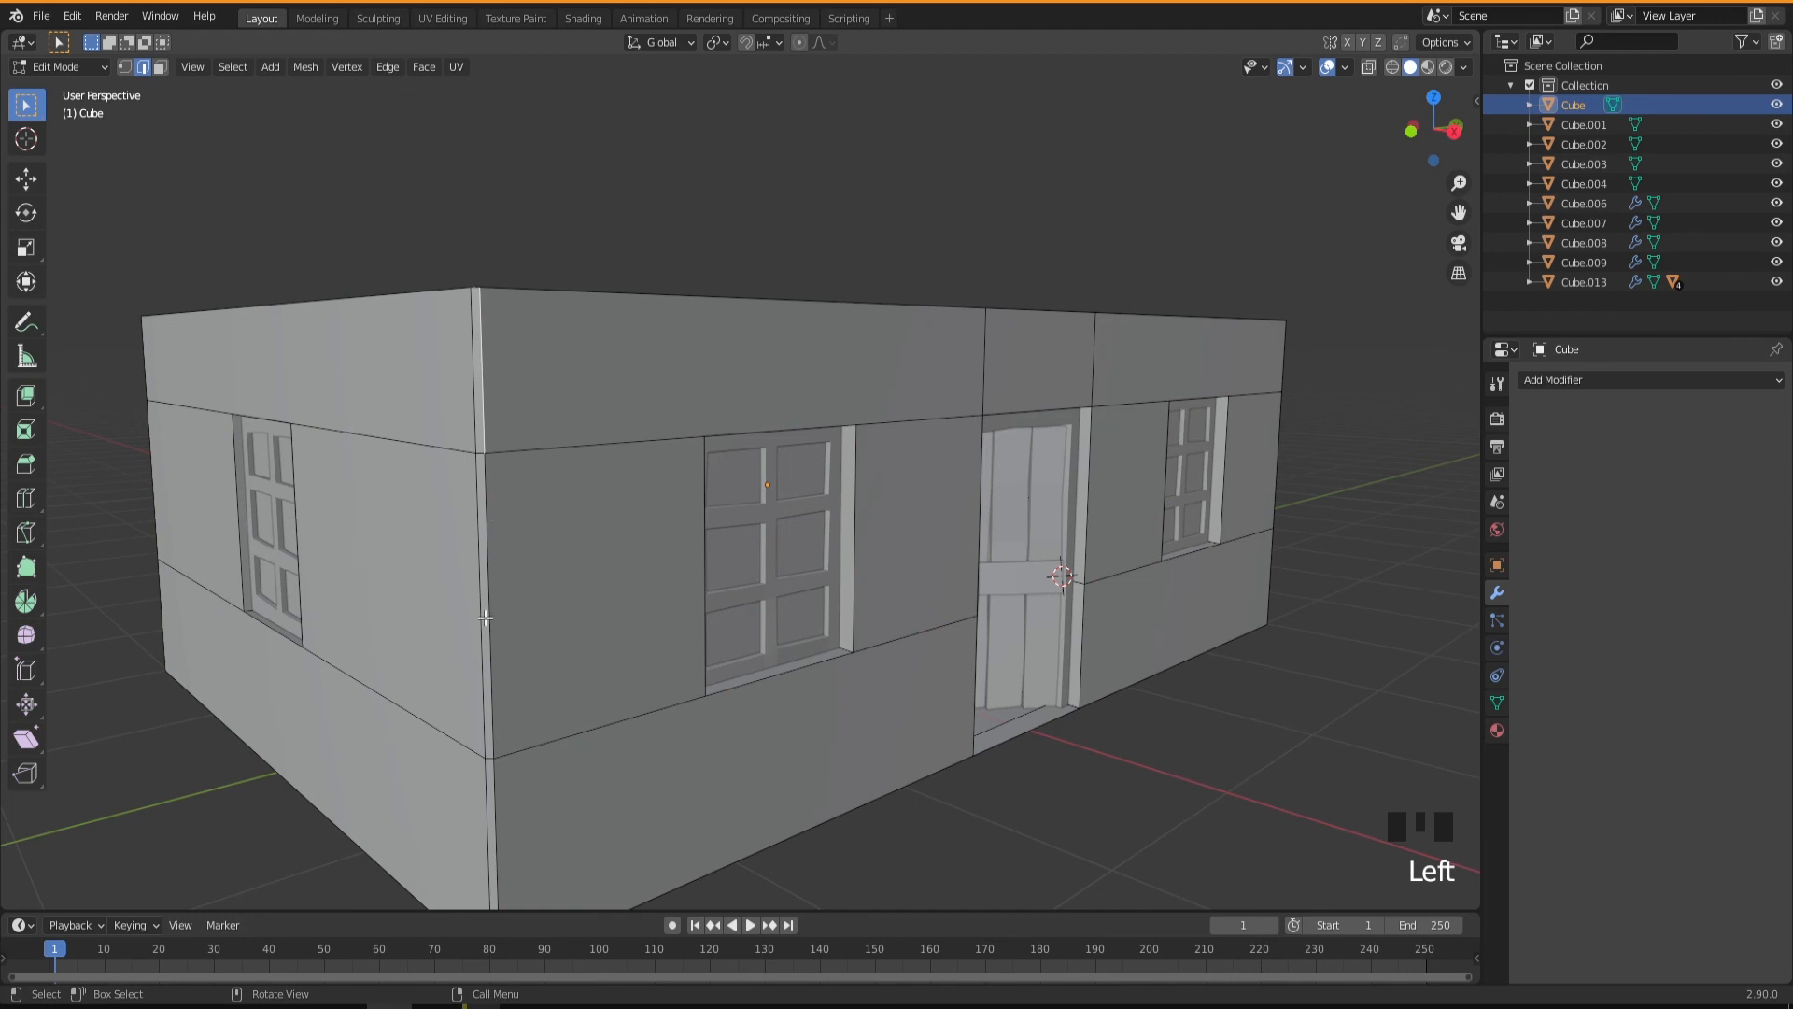
middle_click_drag(474, 582, 485, 628)
key("ctrl+r")
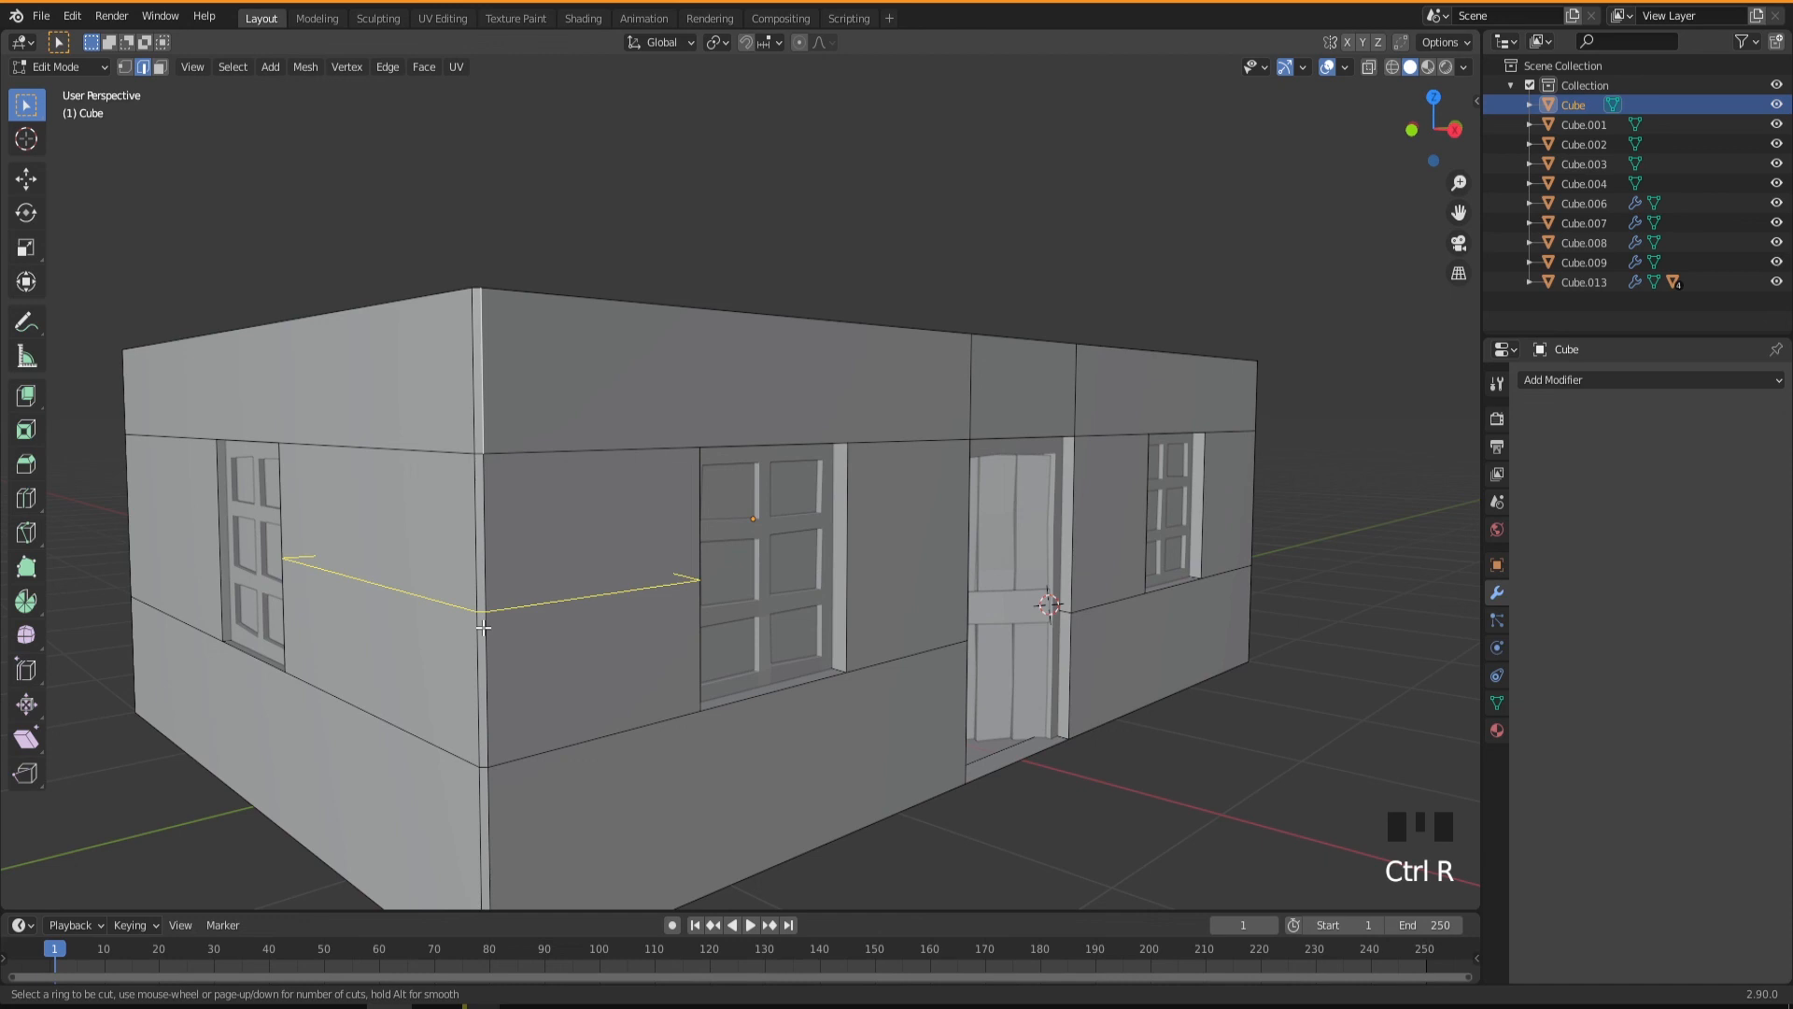
right_click(487, 623)
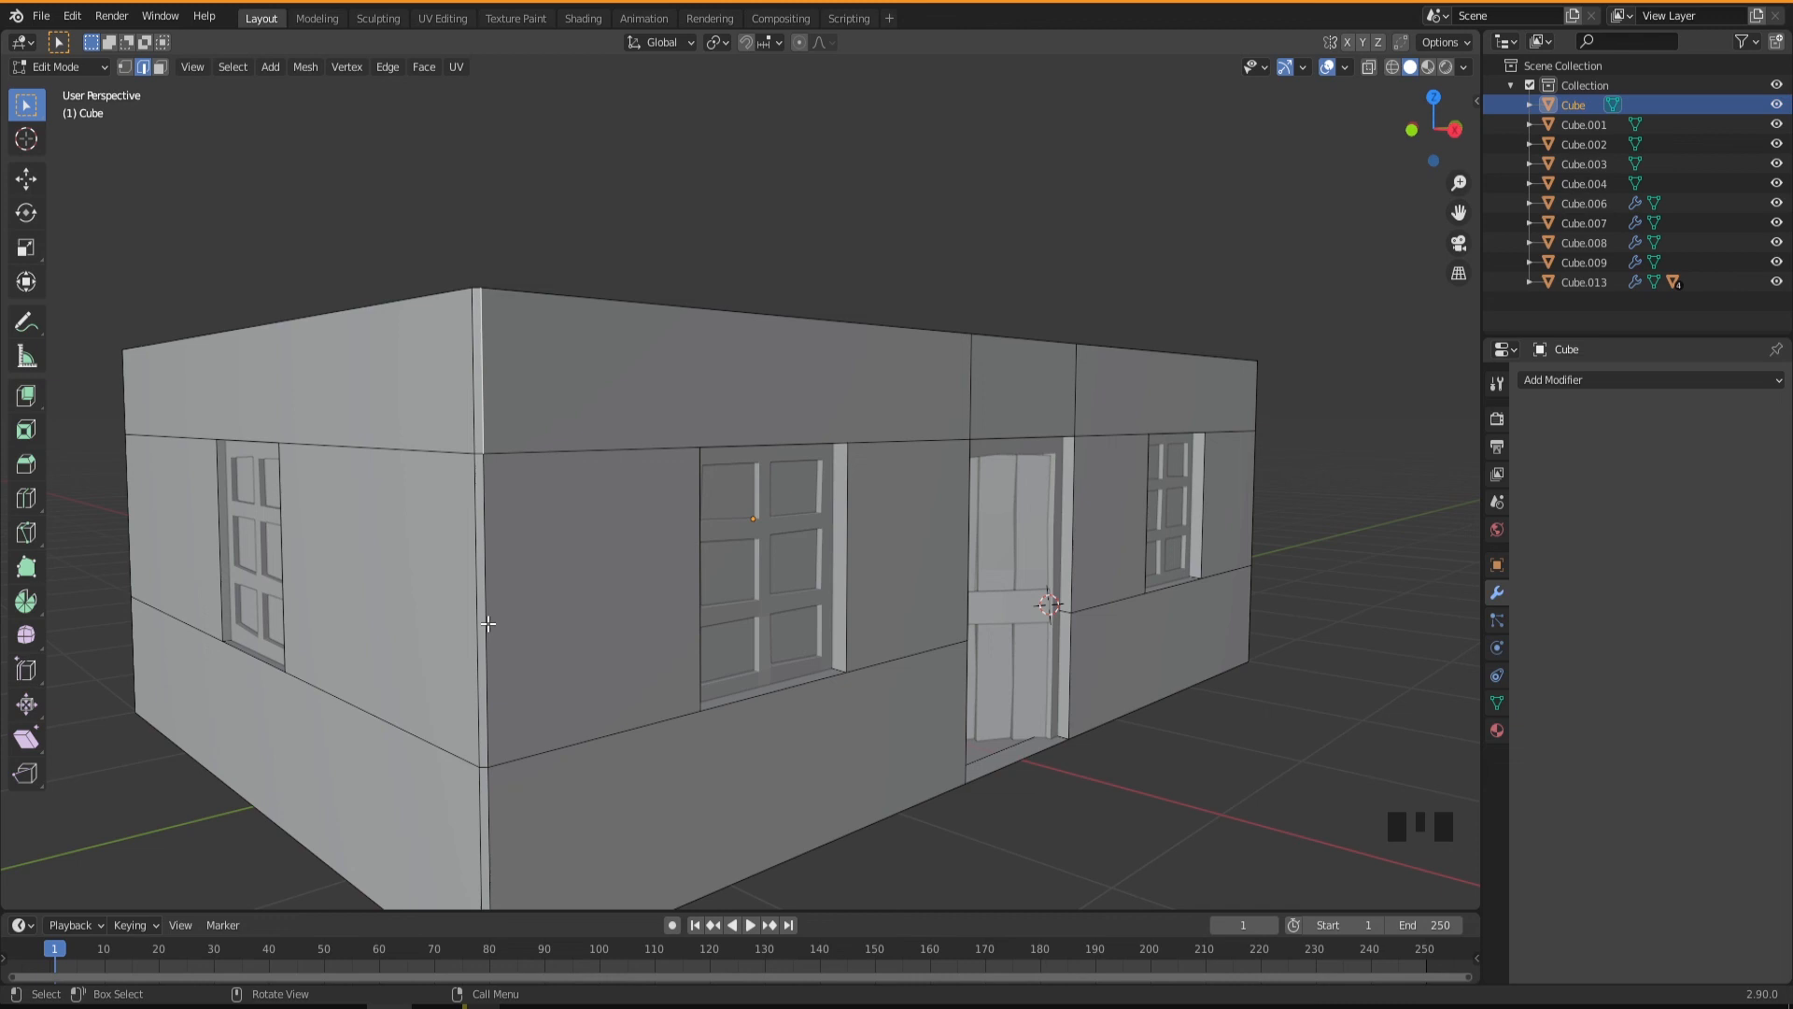
key("ctrl+r")
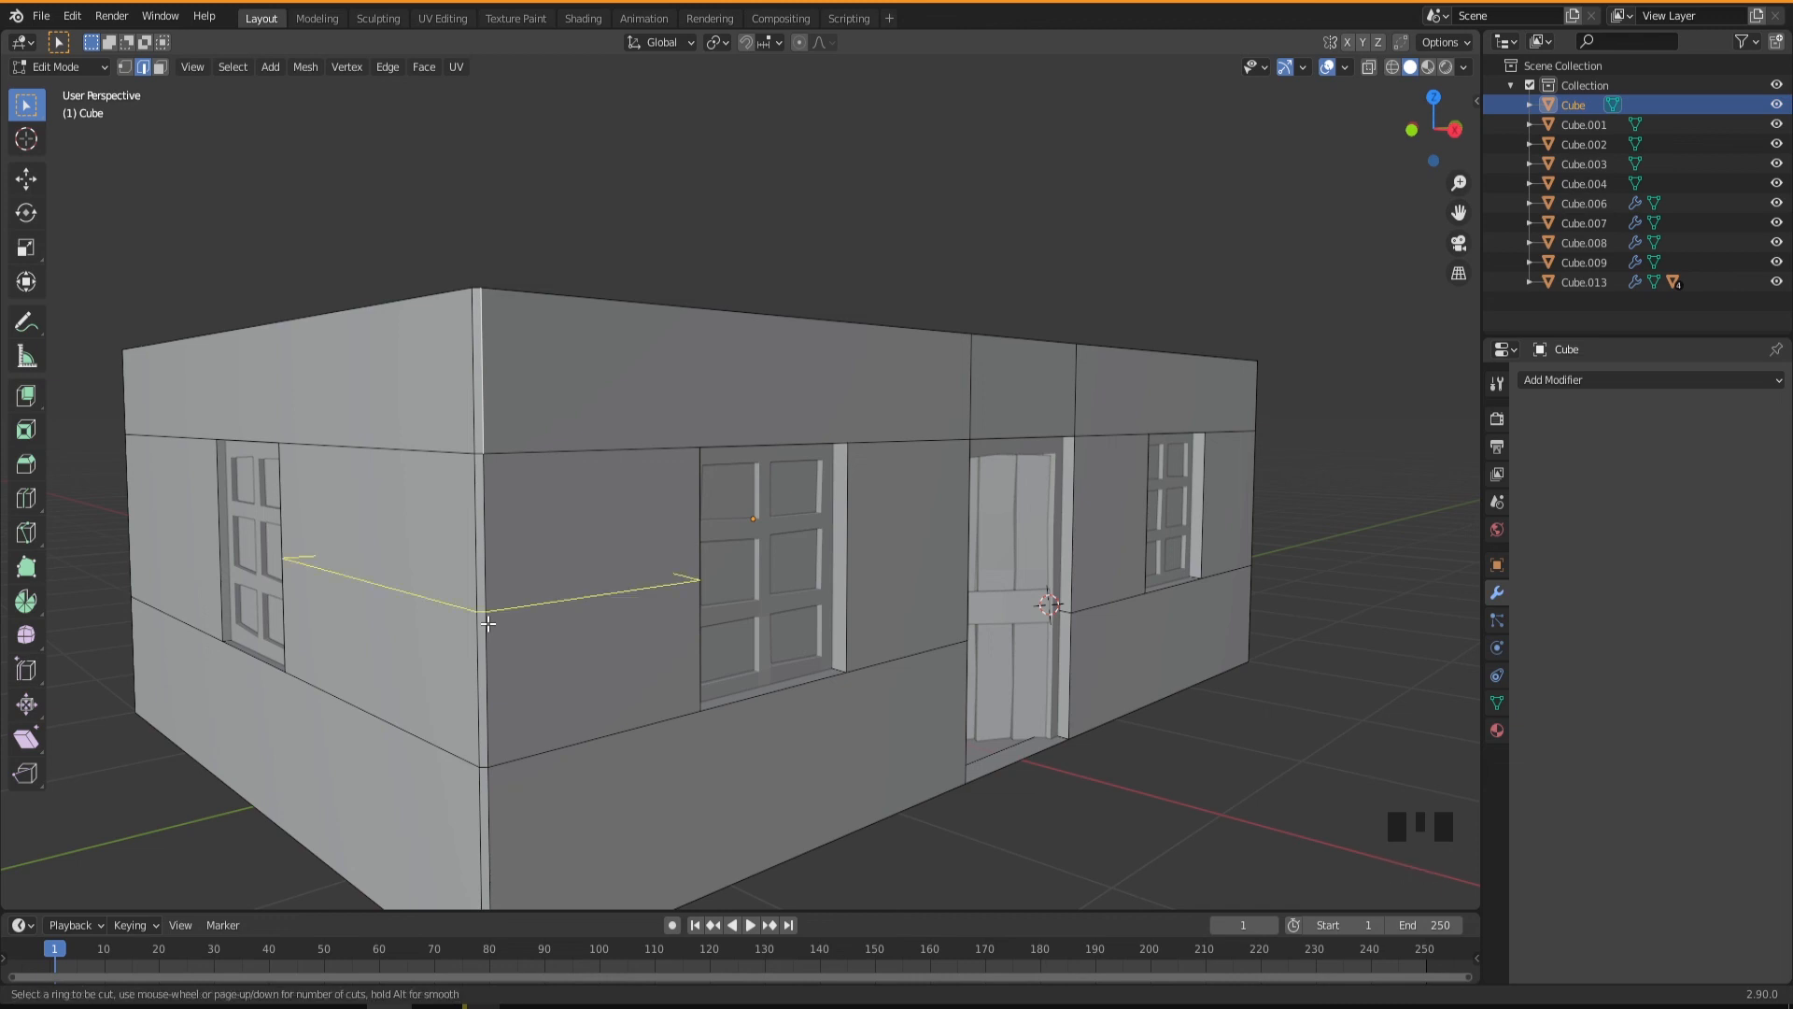
left_click(488, 623)
left_click(488, 623)
Add two evenly spaced horizontal loop cuts in the middle wall band around the door wall's positive-Y corner.
scroll(952, 663, "up", 3)
middle_click_drag(953, 663, 861, 685)
scroll(931, 653, "down", 4)
scroll(977, 681, "up", 2)
middle_click_drag(955, 641, 888, 636)
scroll(984, 767, "down", 1)
middle_click_drag(984, 767, 1126, 676)
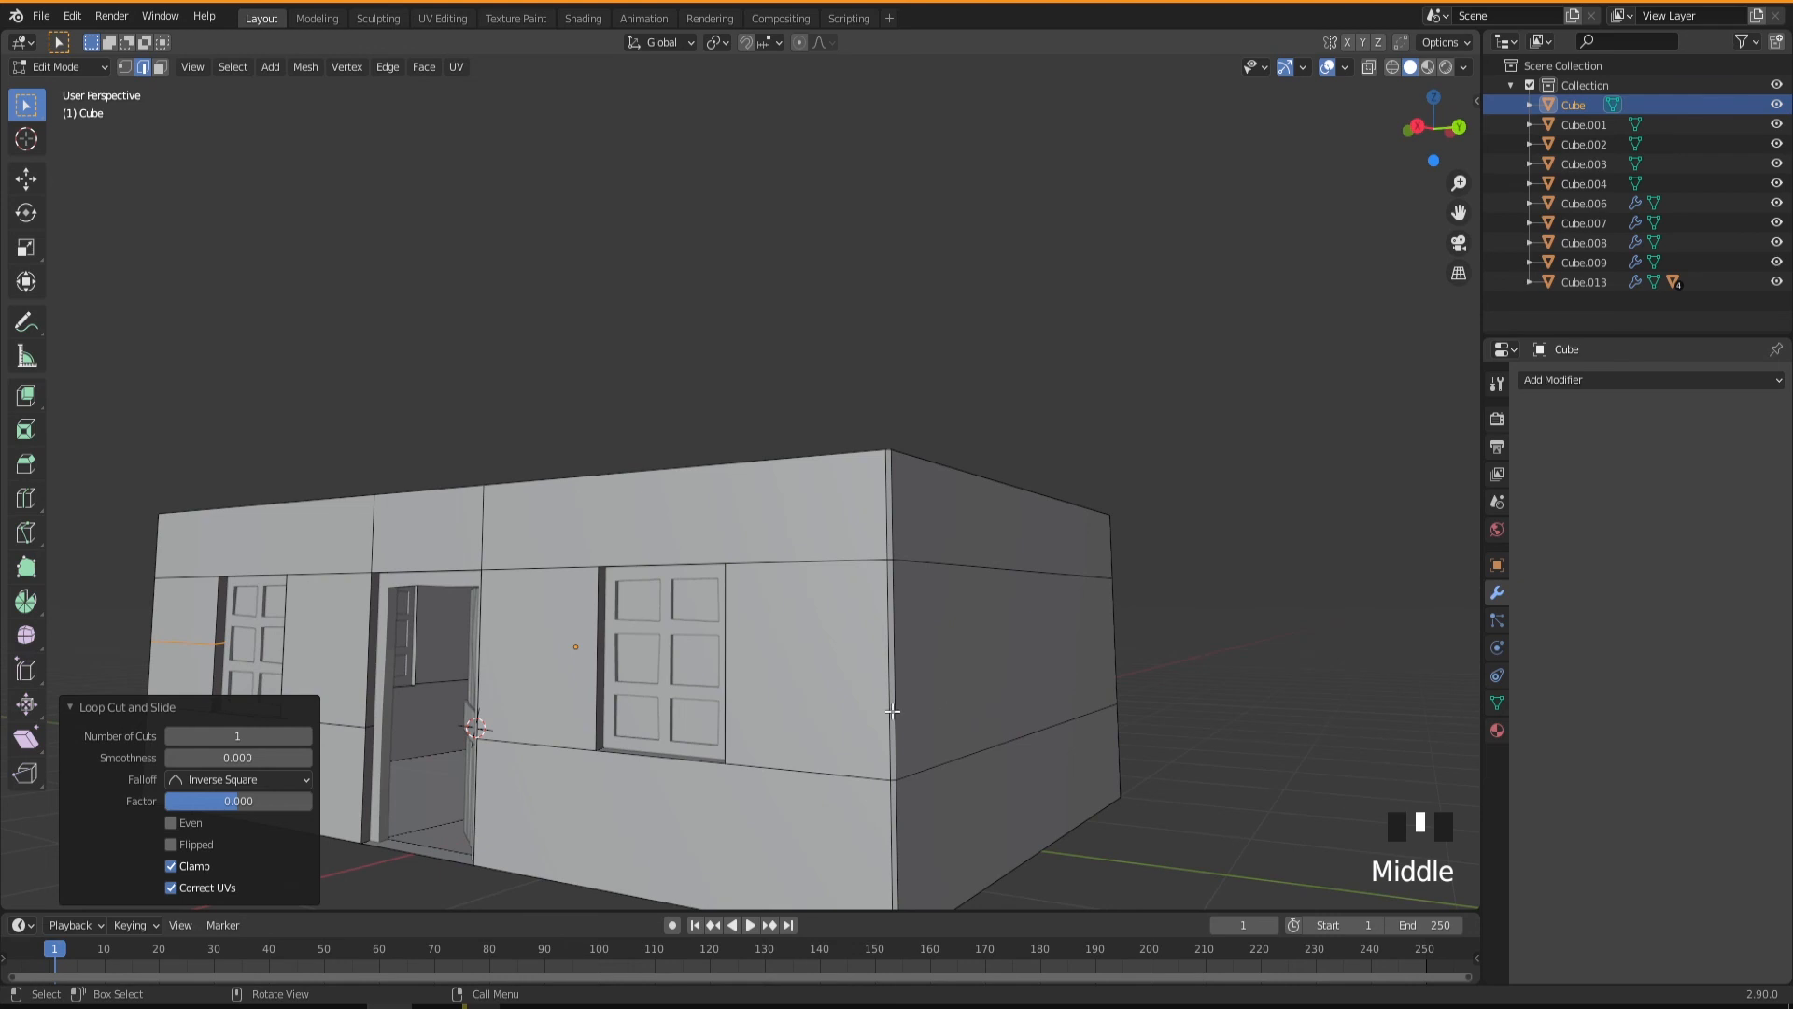
key("ctrl+r")
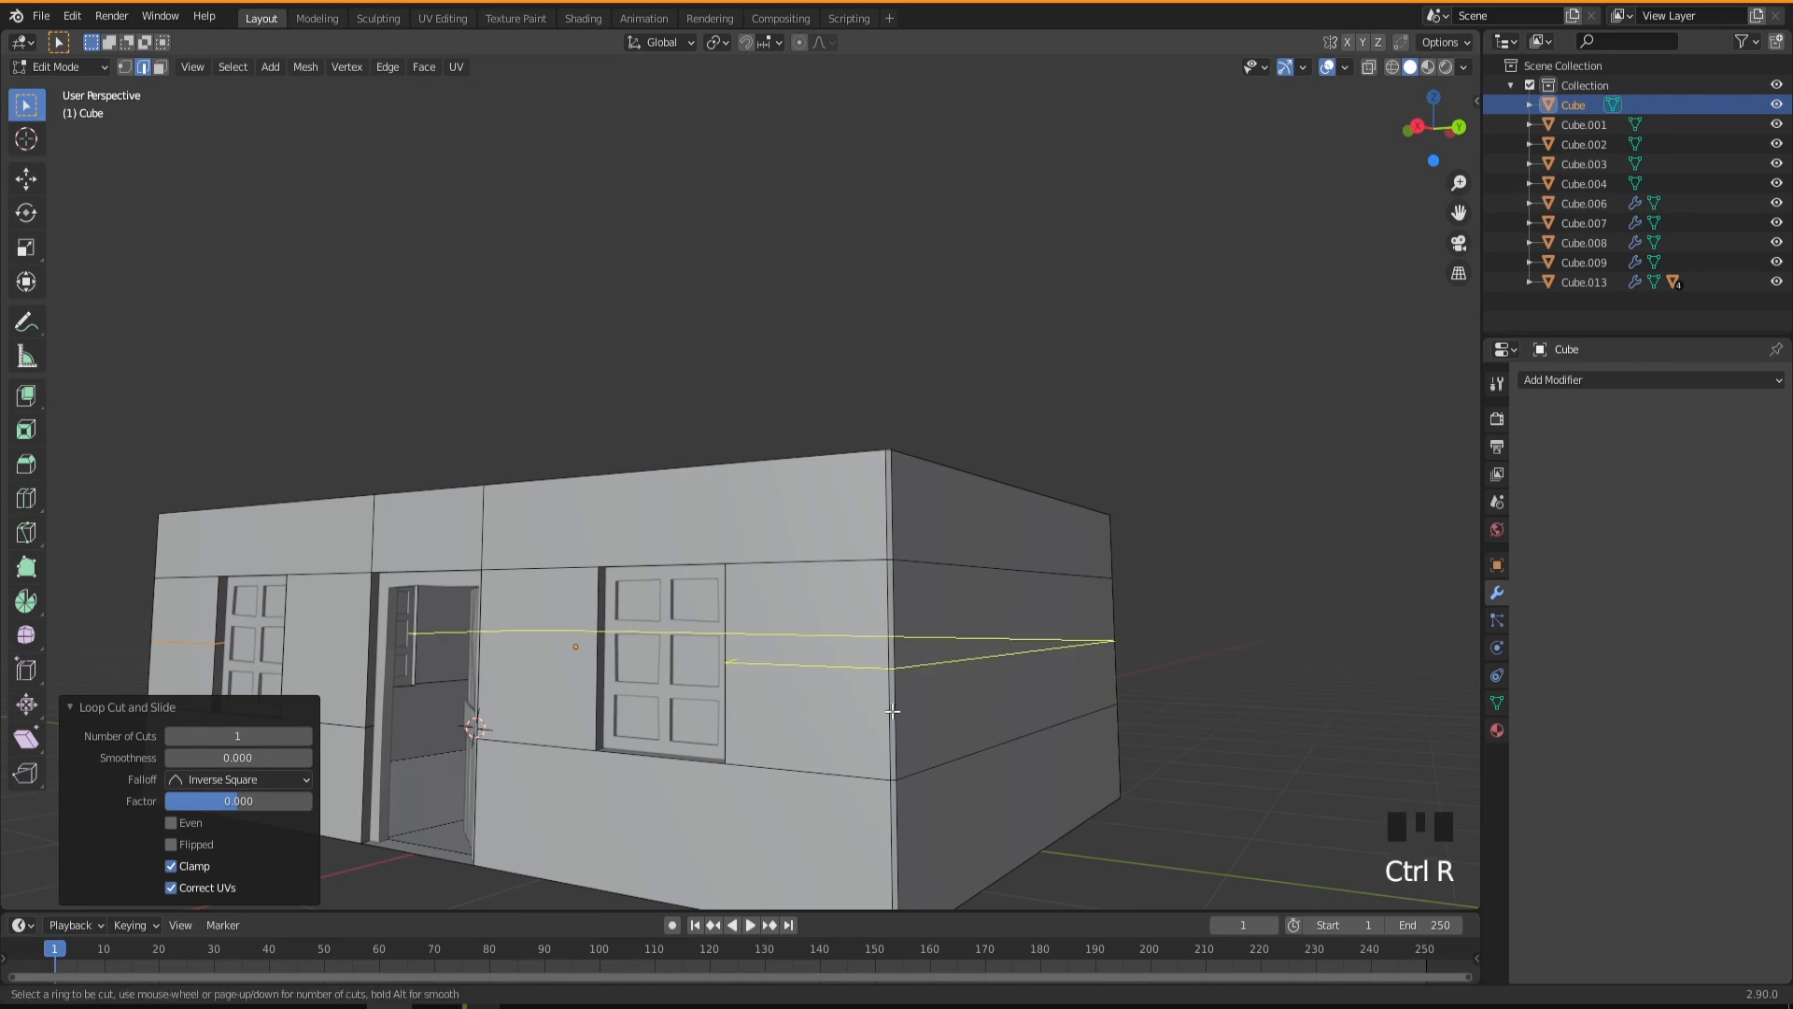
scroll(892, 711, "up", 1)
left_click(891, 710)
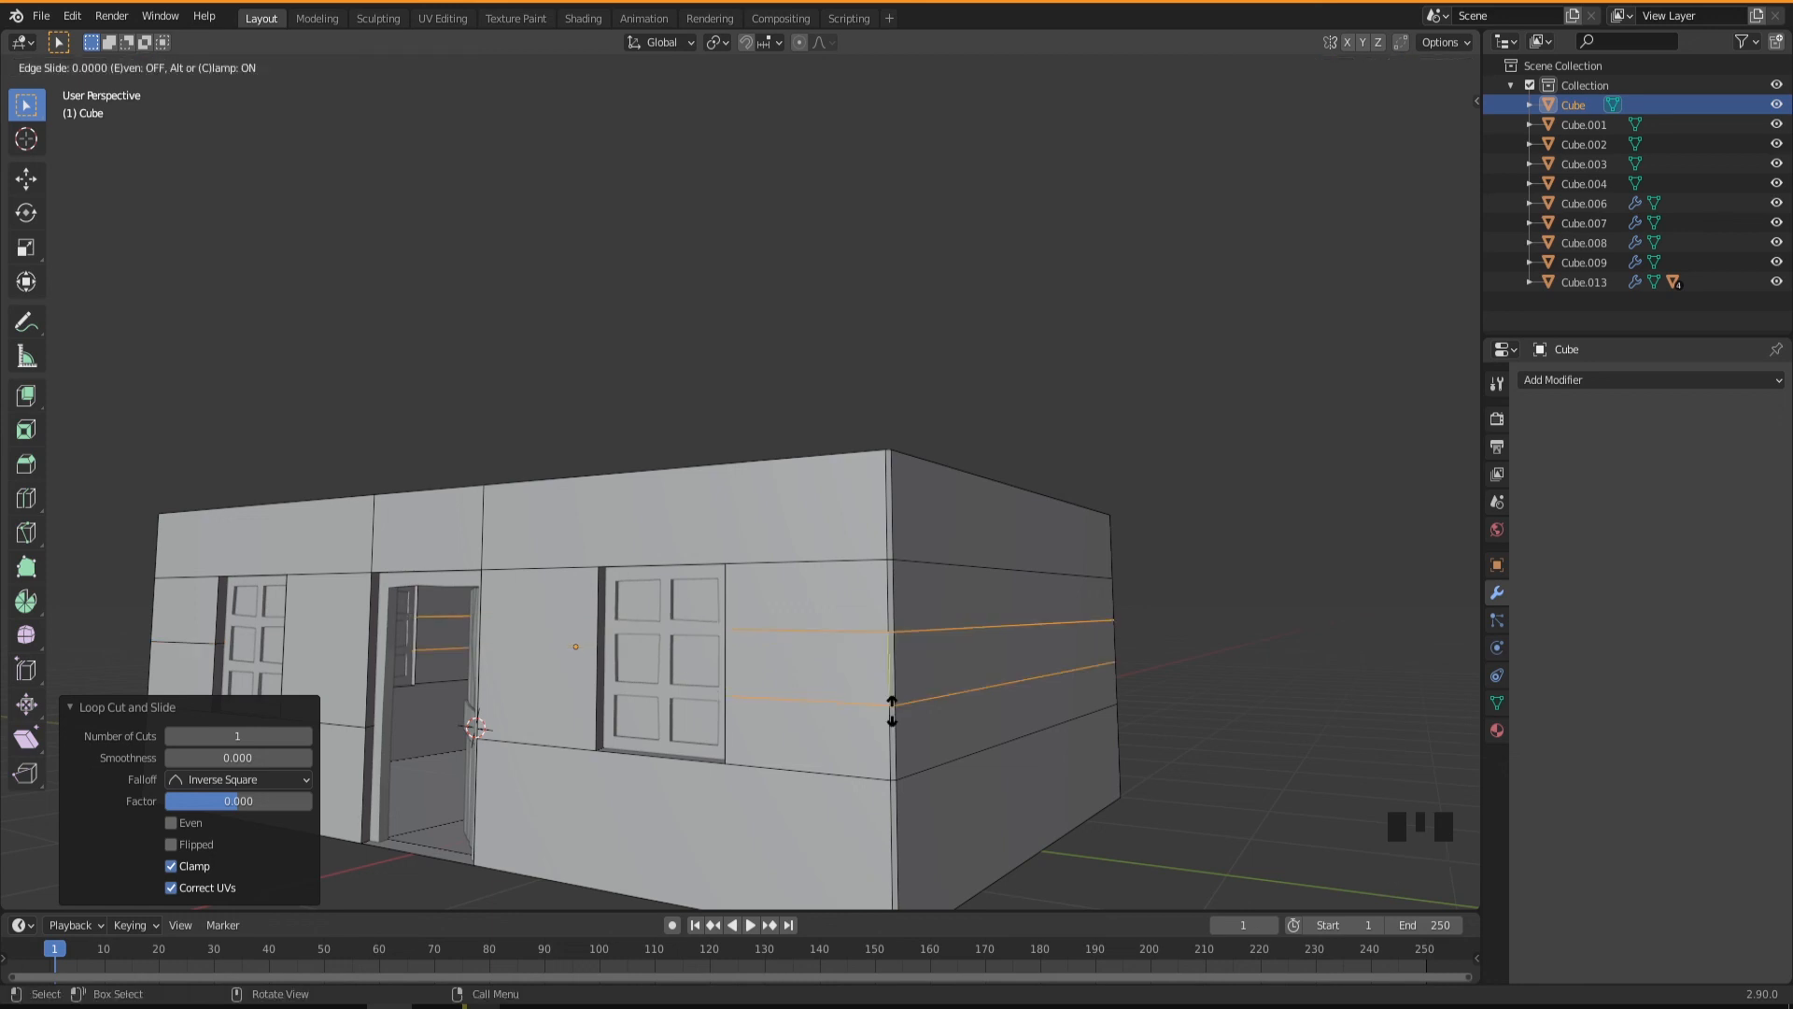
right_click(892, 711)
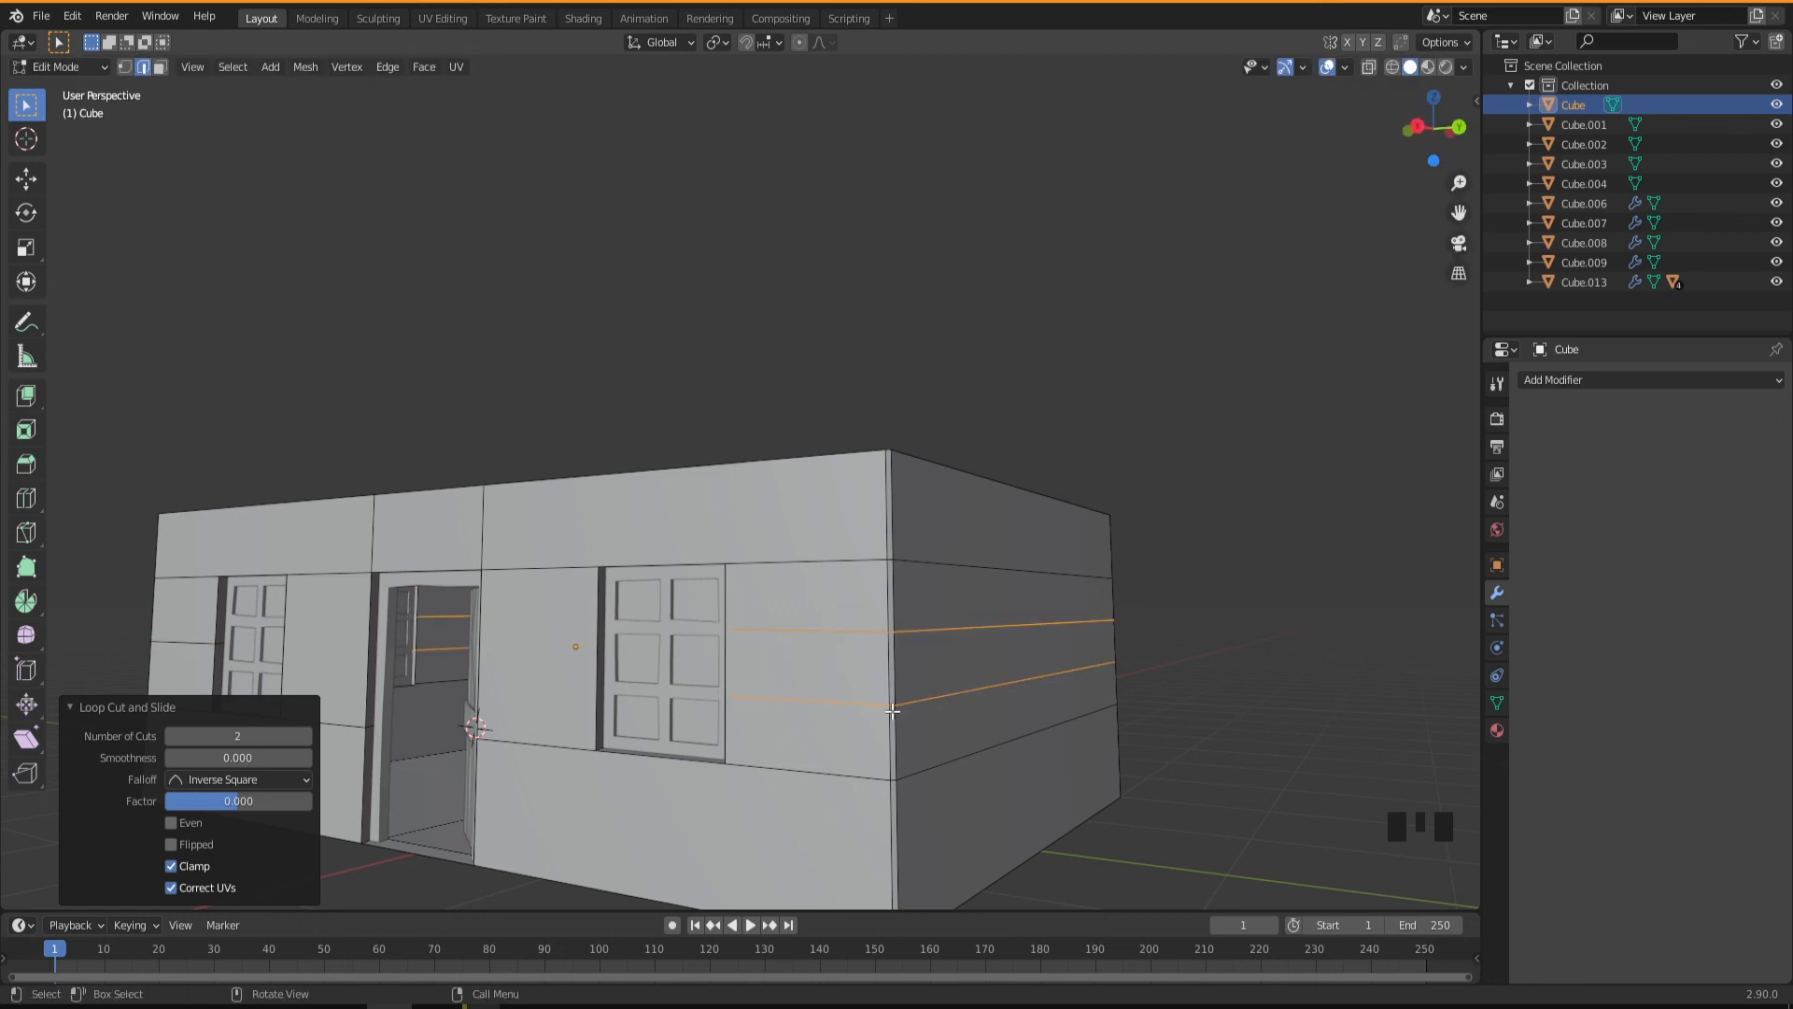
Scale the two loop cuts apart along Z by a factor of about 1.47.
key("s")
key("z")
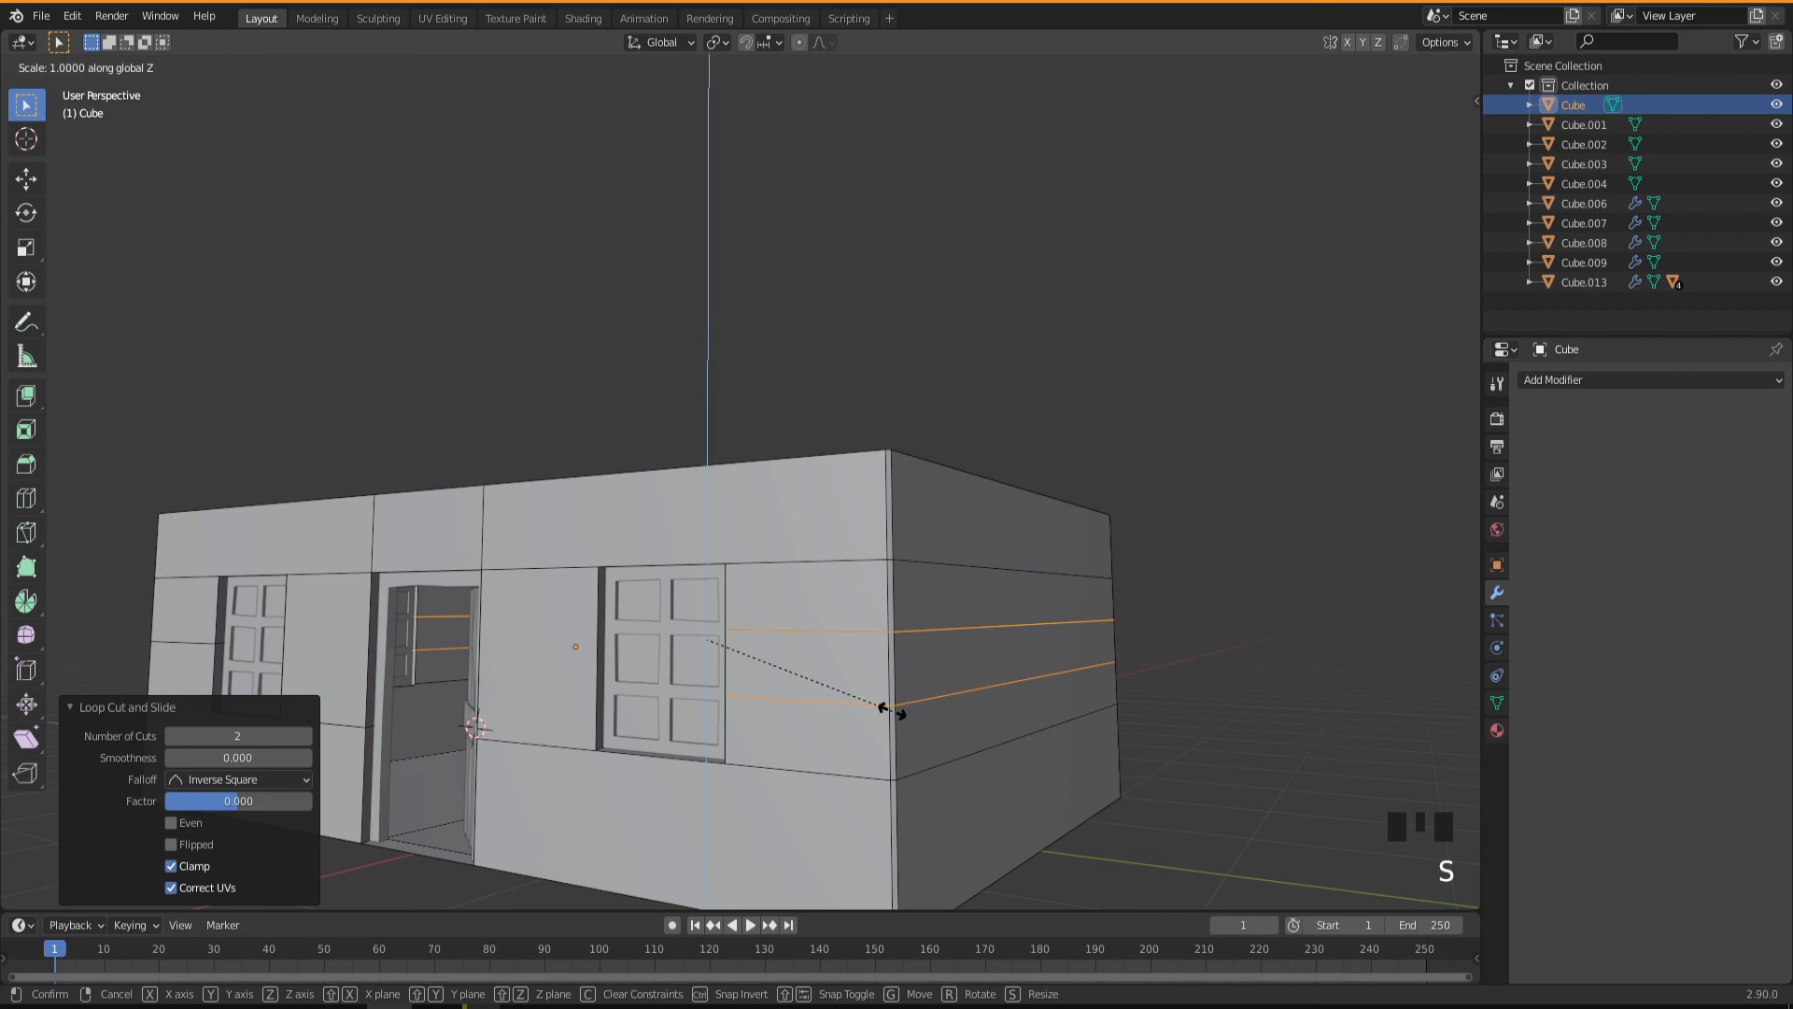
left_click(931, 832)
middle_click_drag(924, 770, 924, 777)
scroll(933, 772, "up", 2)
scroll(927, 771, "down", 3)
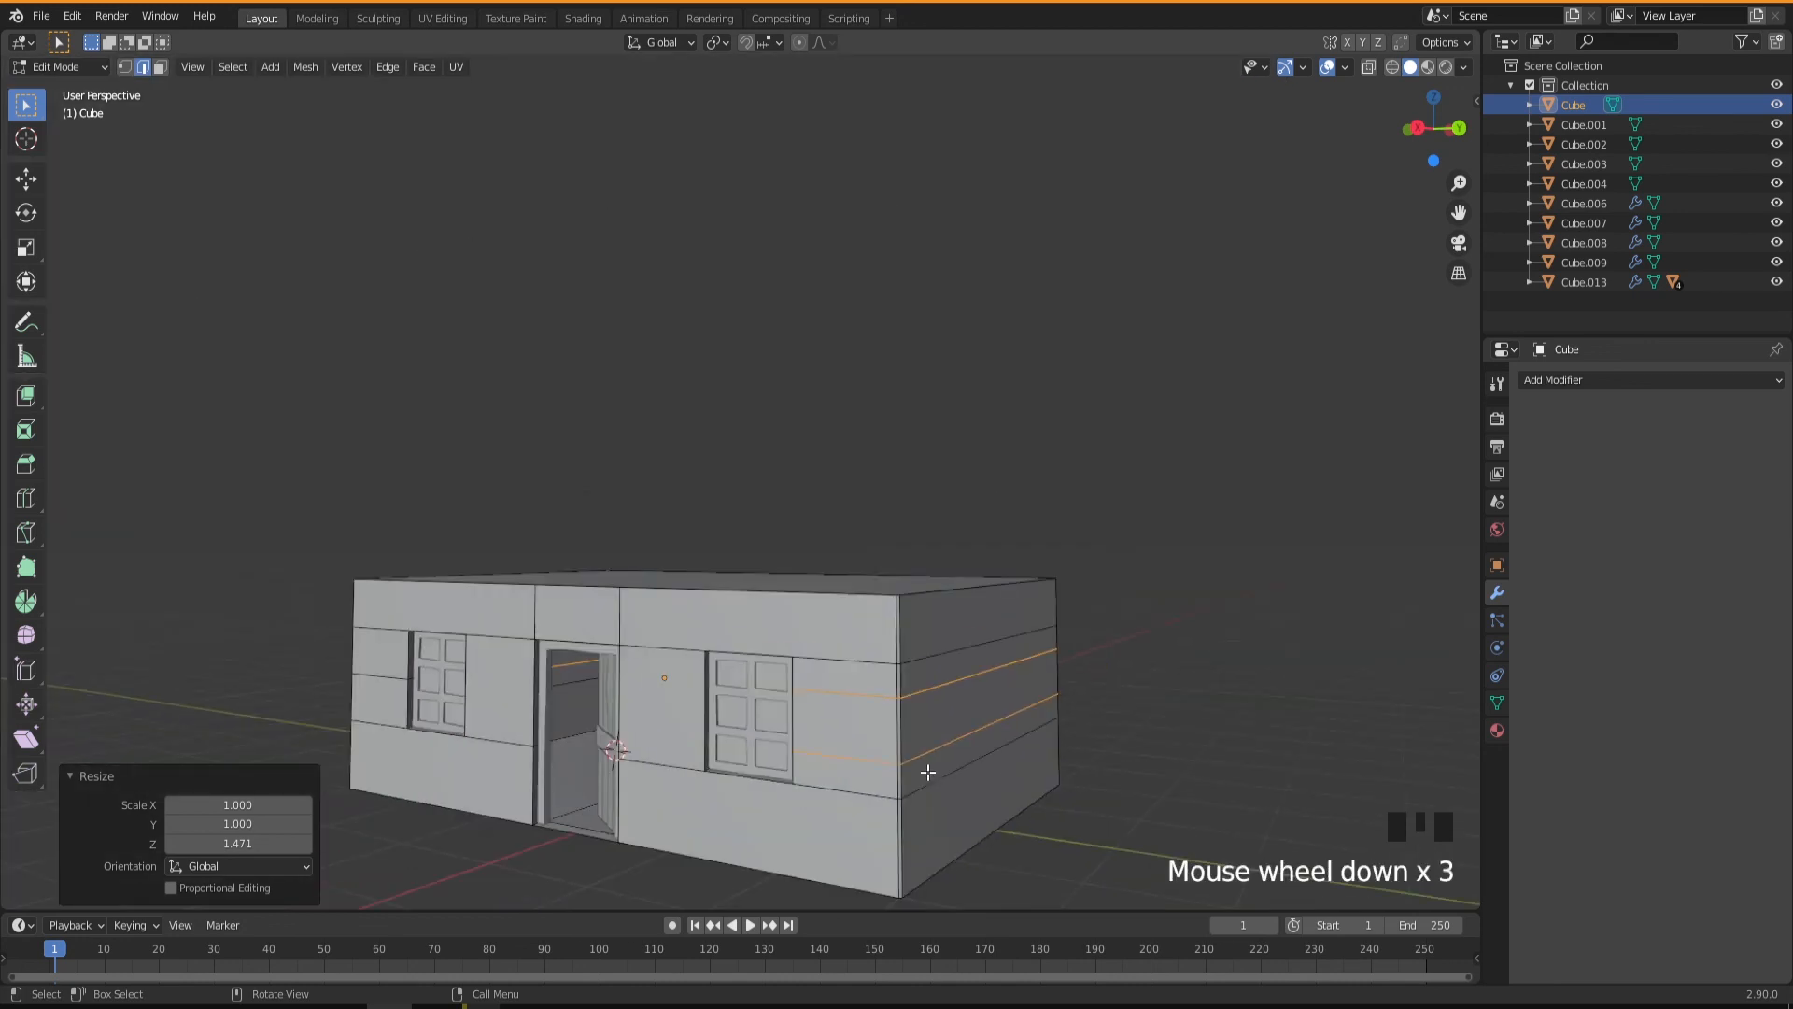
Move the end-wall vertex at the upper seam of the positive-Y corner along X by about -0.015 m.
key("1")
scroll(916, 674, "up", 2)
scroll(905, 703, "down", 2)
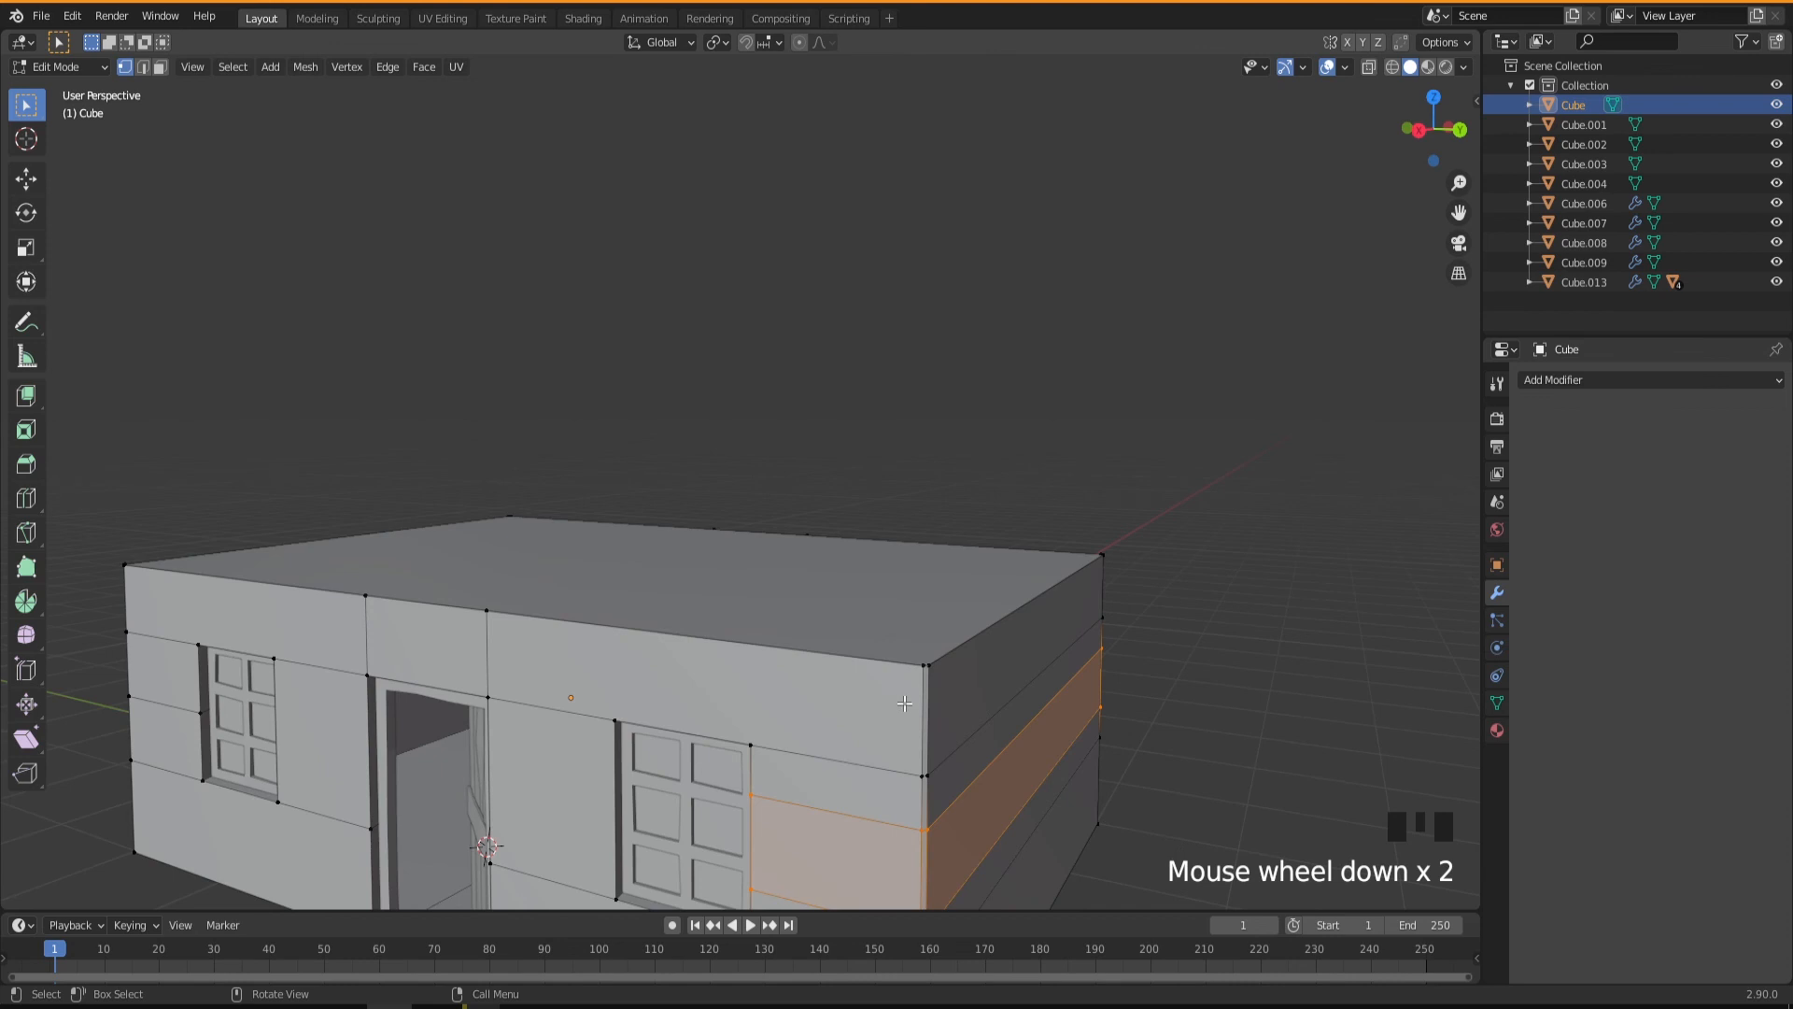
left_click(926, 773)
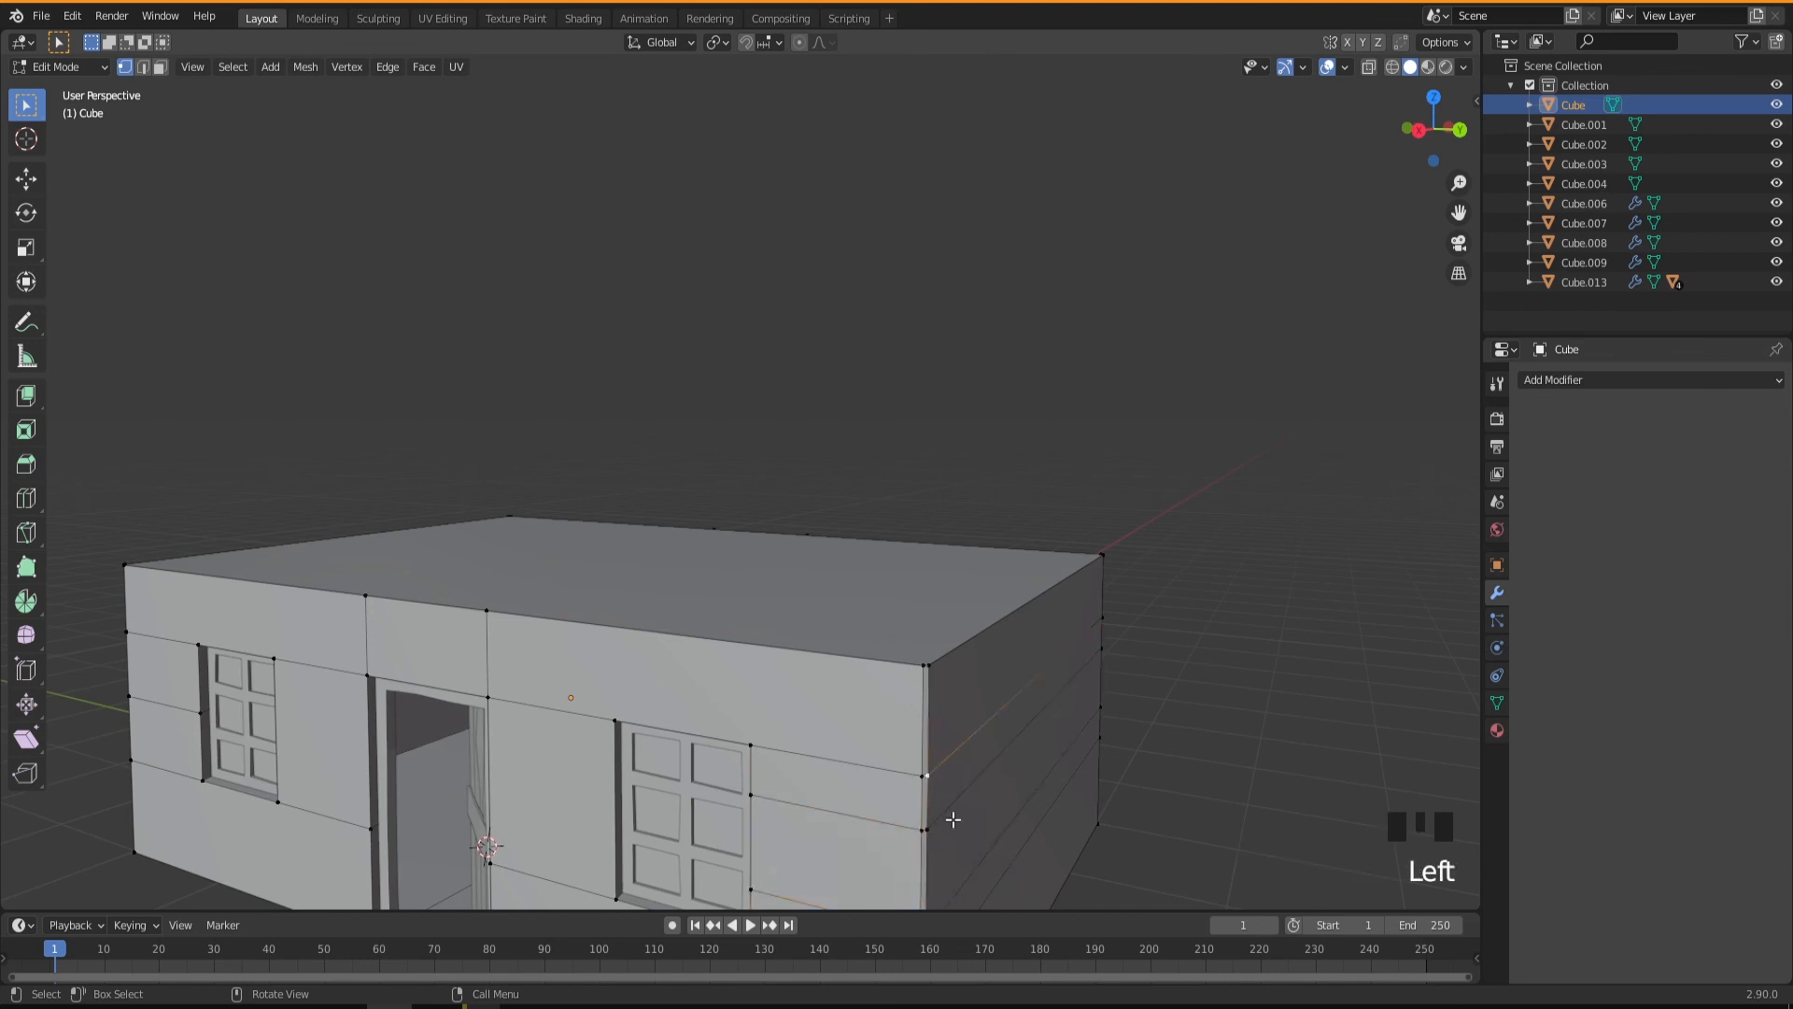
key("KP_Decimal")
key("g")
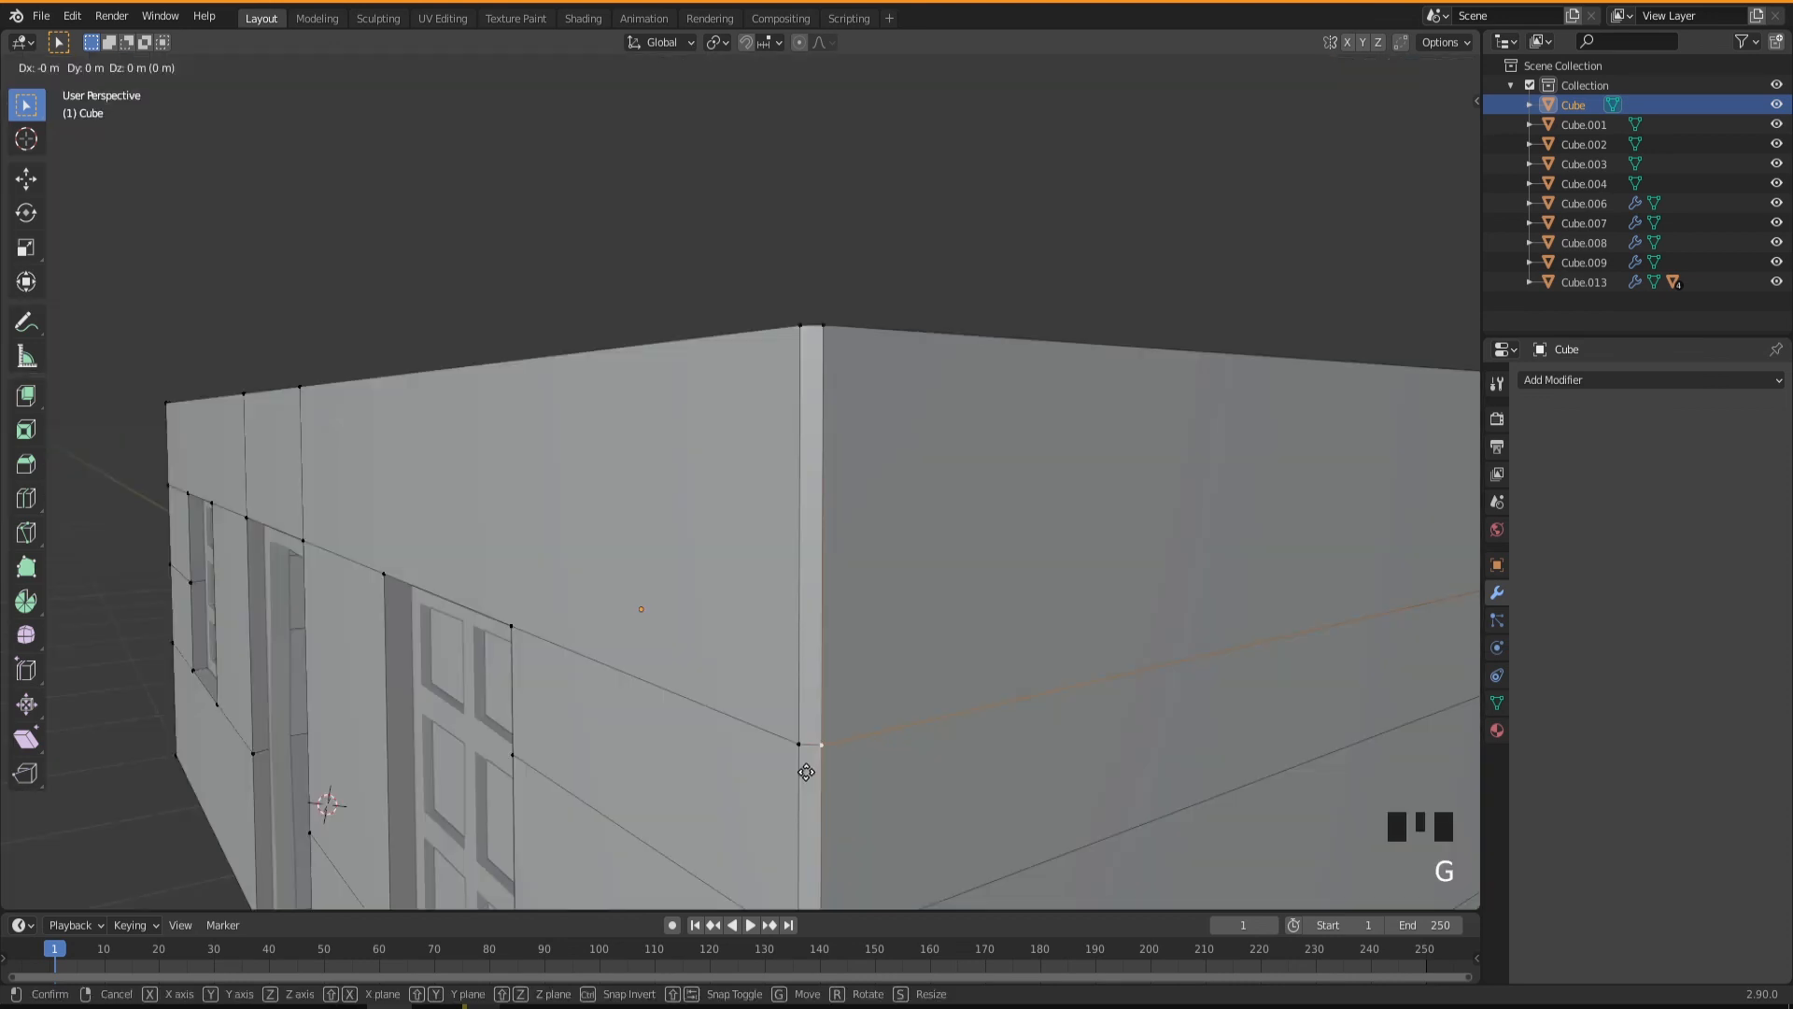
left_click(804, 763)
middle_click_drag(804, 764, 856, 799)
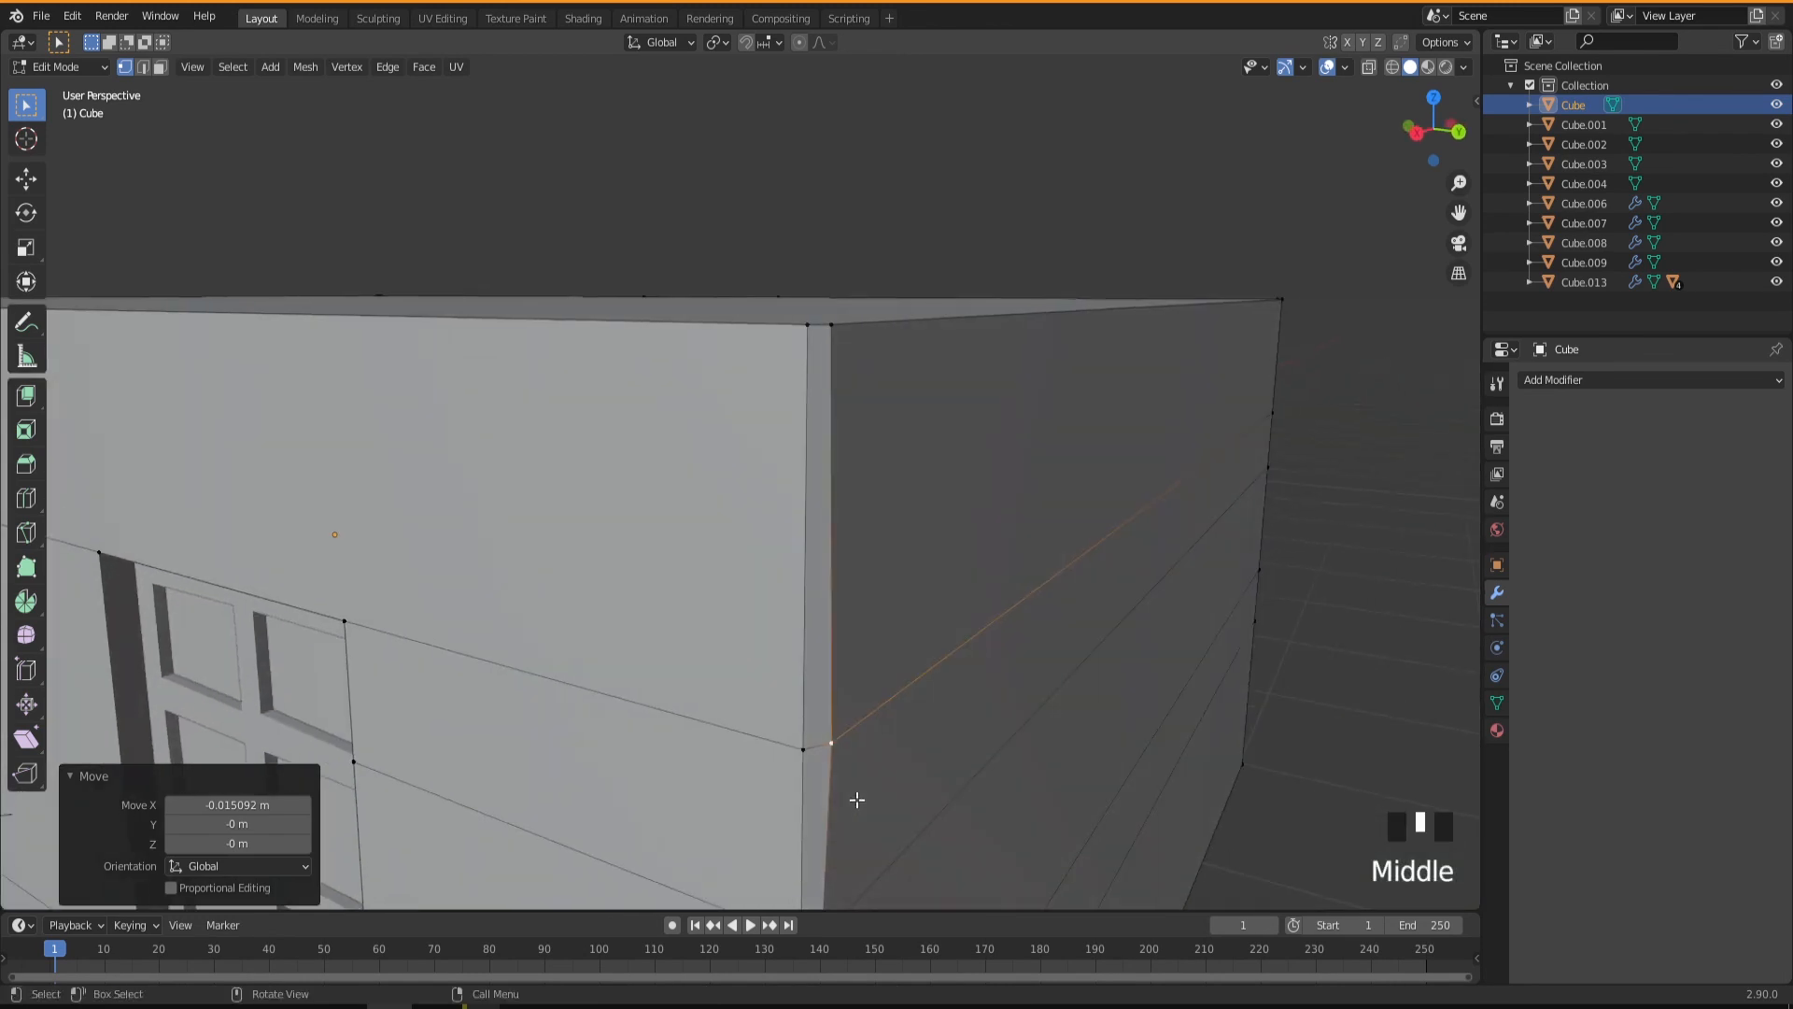
Shift the positive-Y corner's sill-level vertices along X by about -0.015 m and its upper loop-cut vertices by about 0.012 m.
scroll(856, 800, "down", 3)
left_click_drag(849, 723, 886, 778)
middle_click_drag(895, 805, 796, 788)
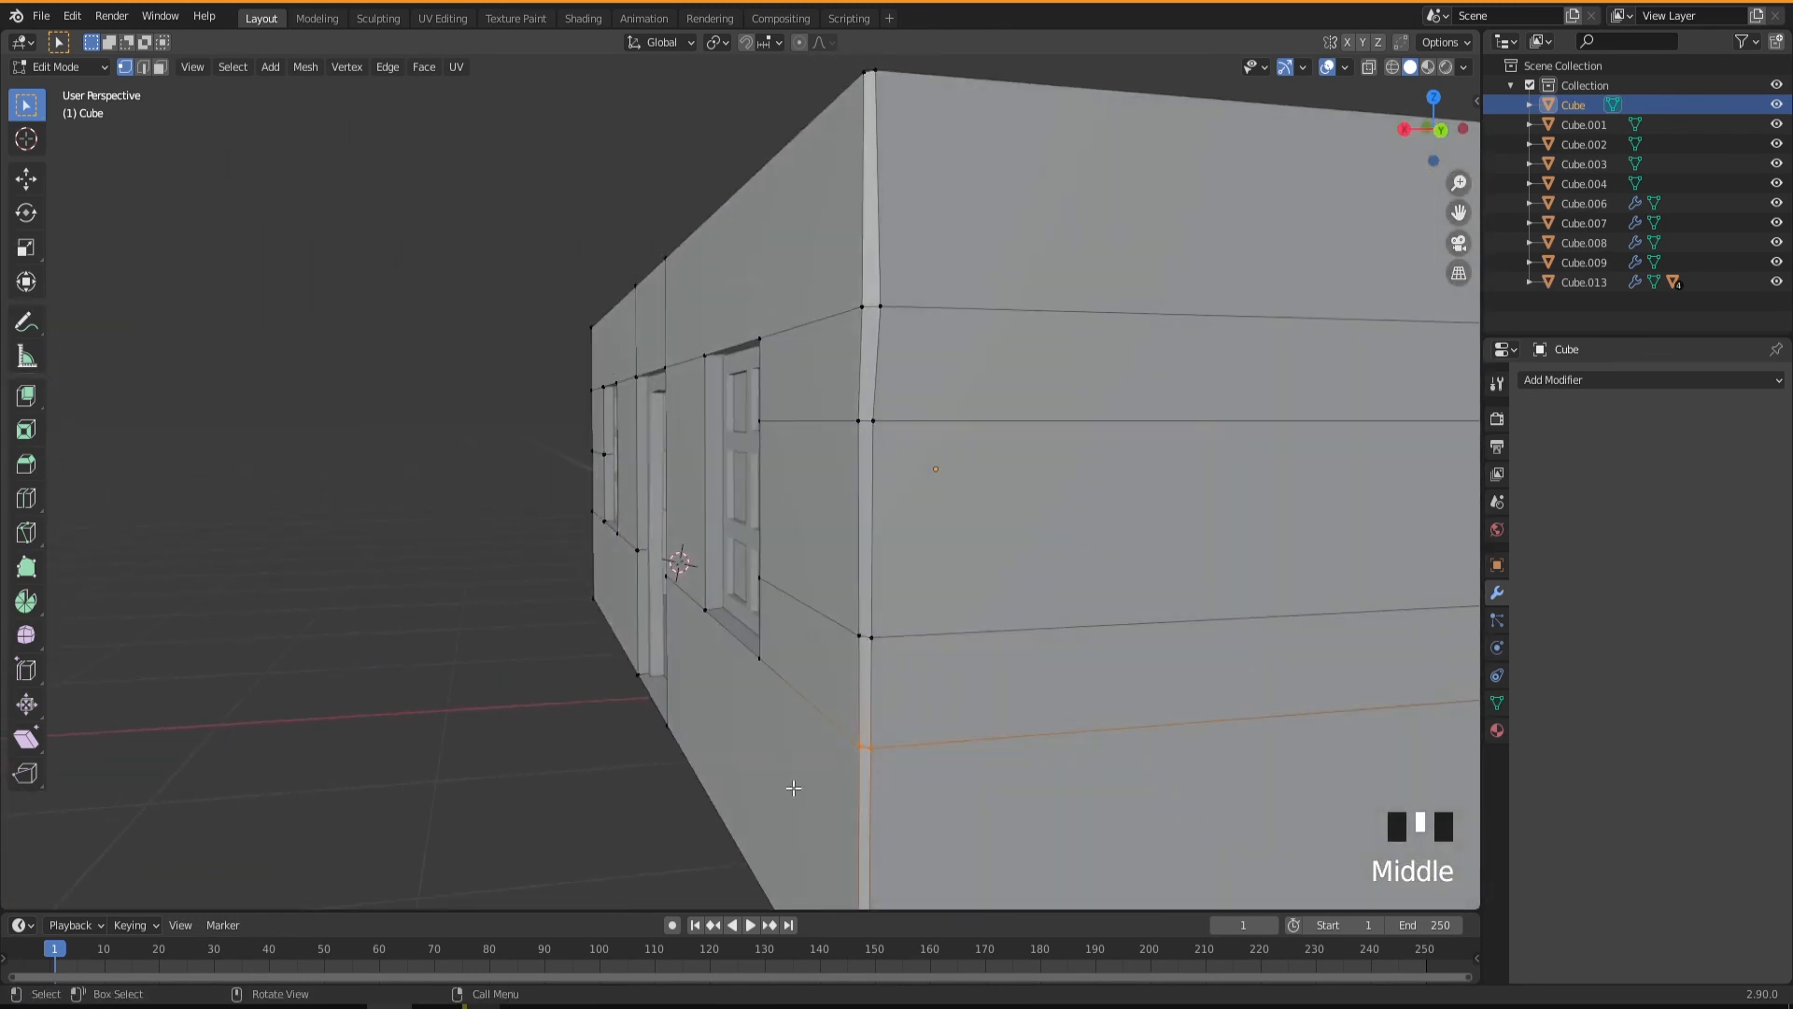
key("g")
key("x")
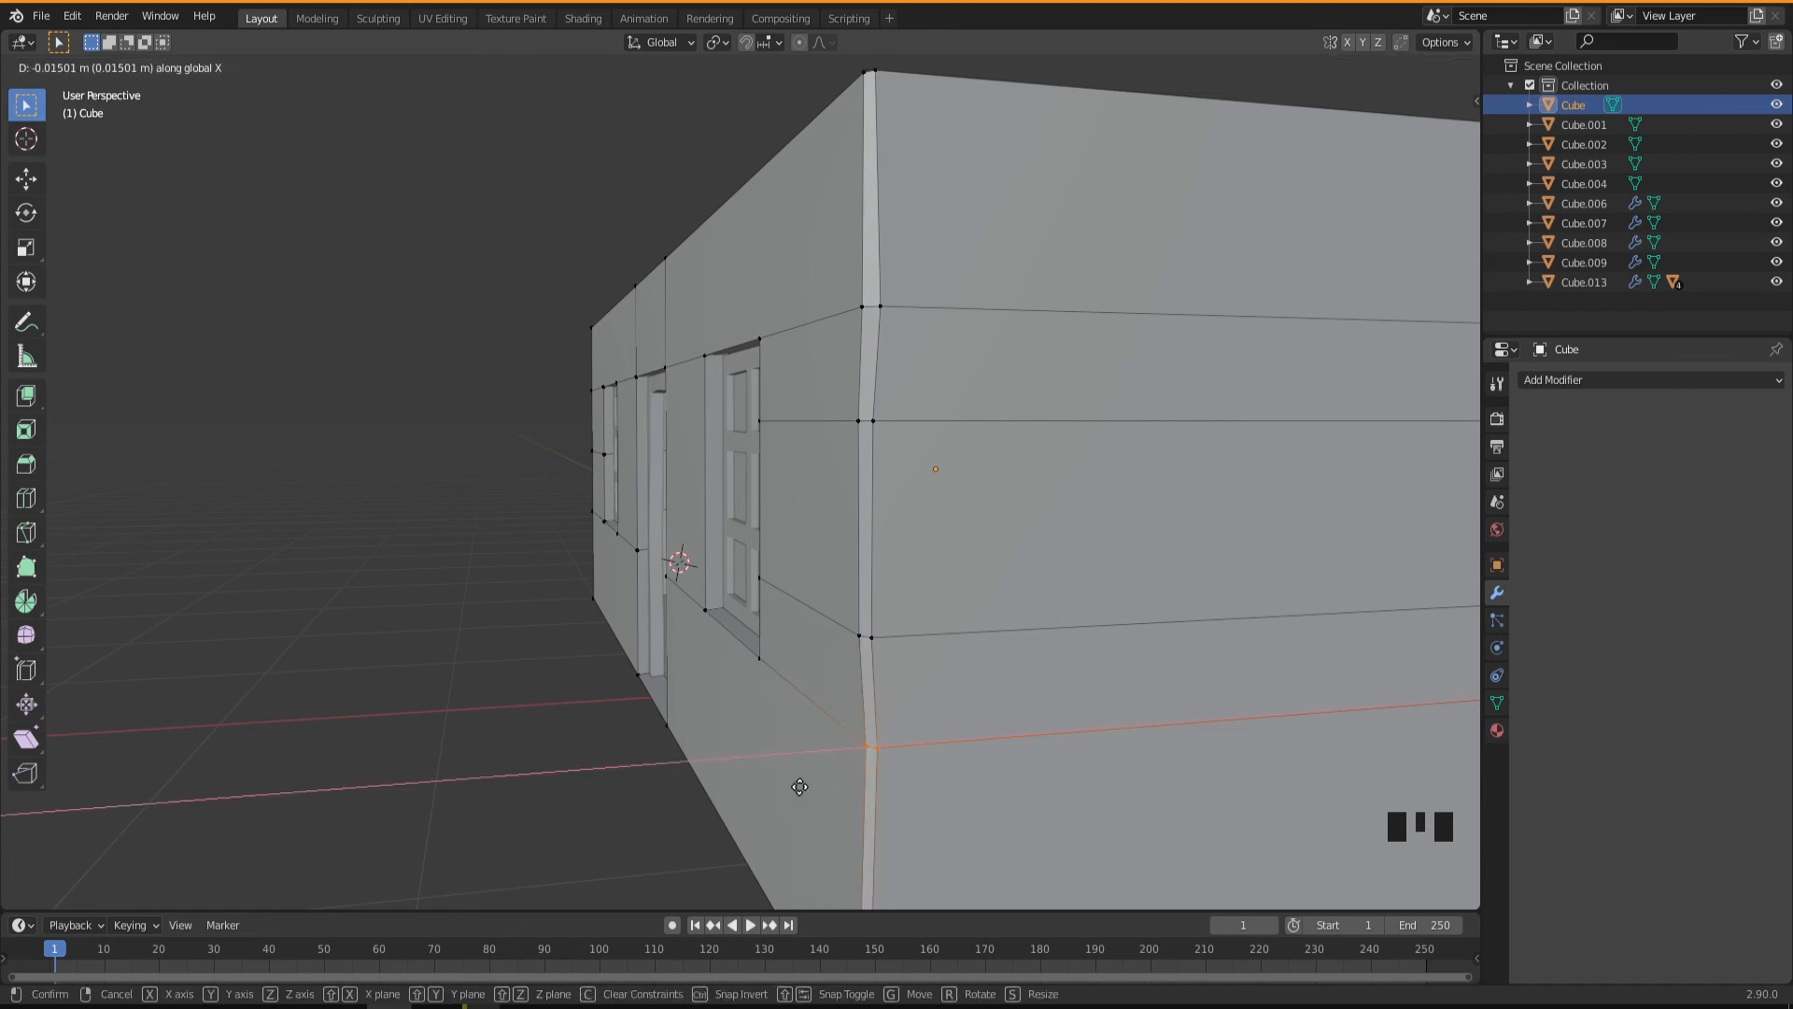
left_click(910, 450)
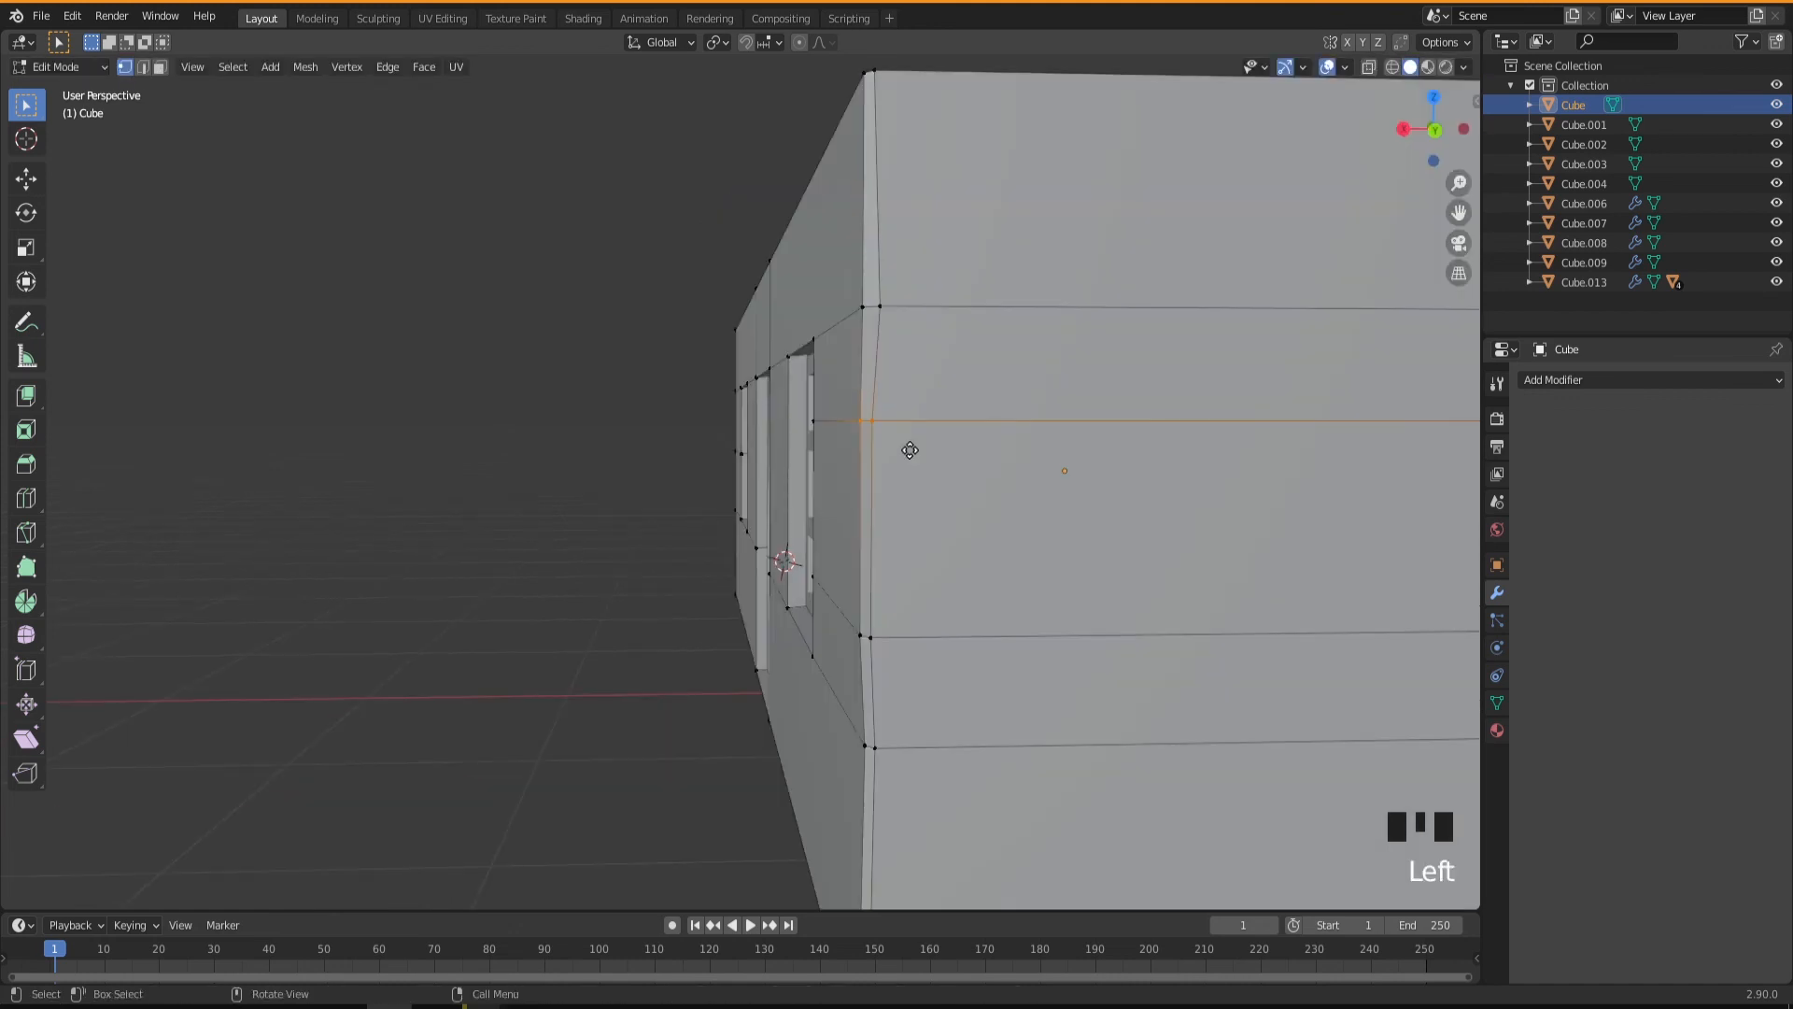
key("g")
key("x")
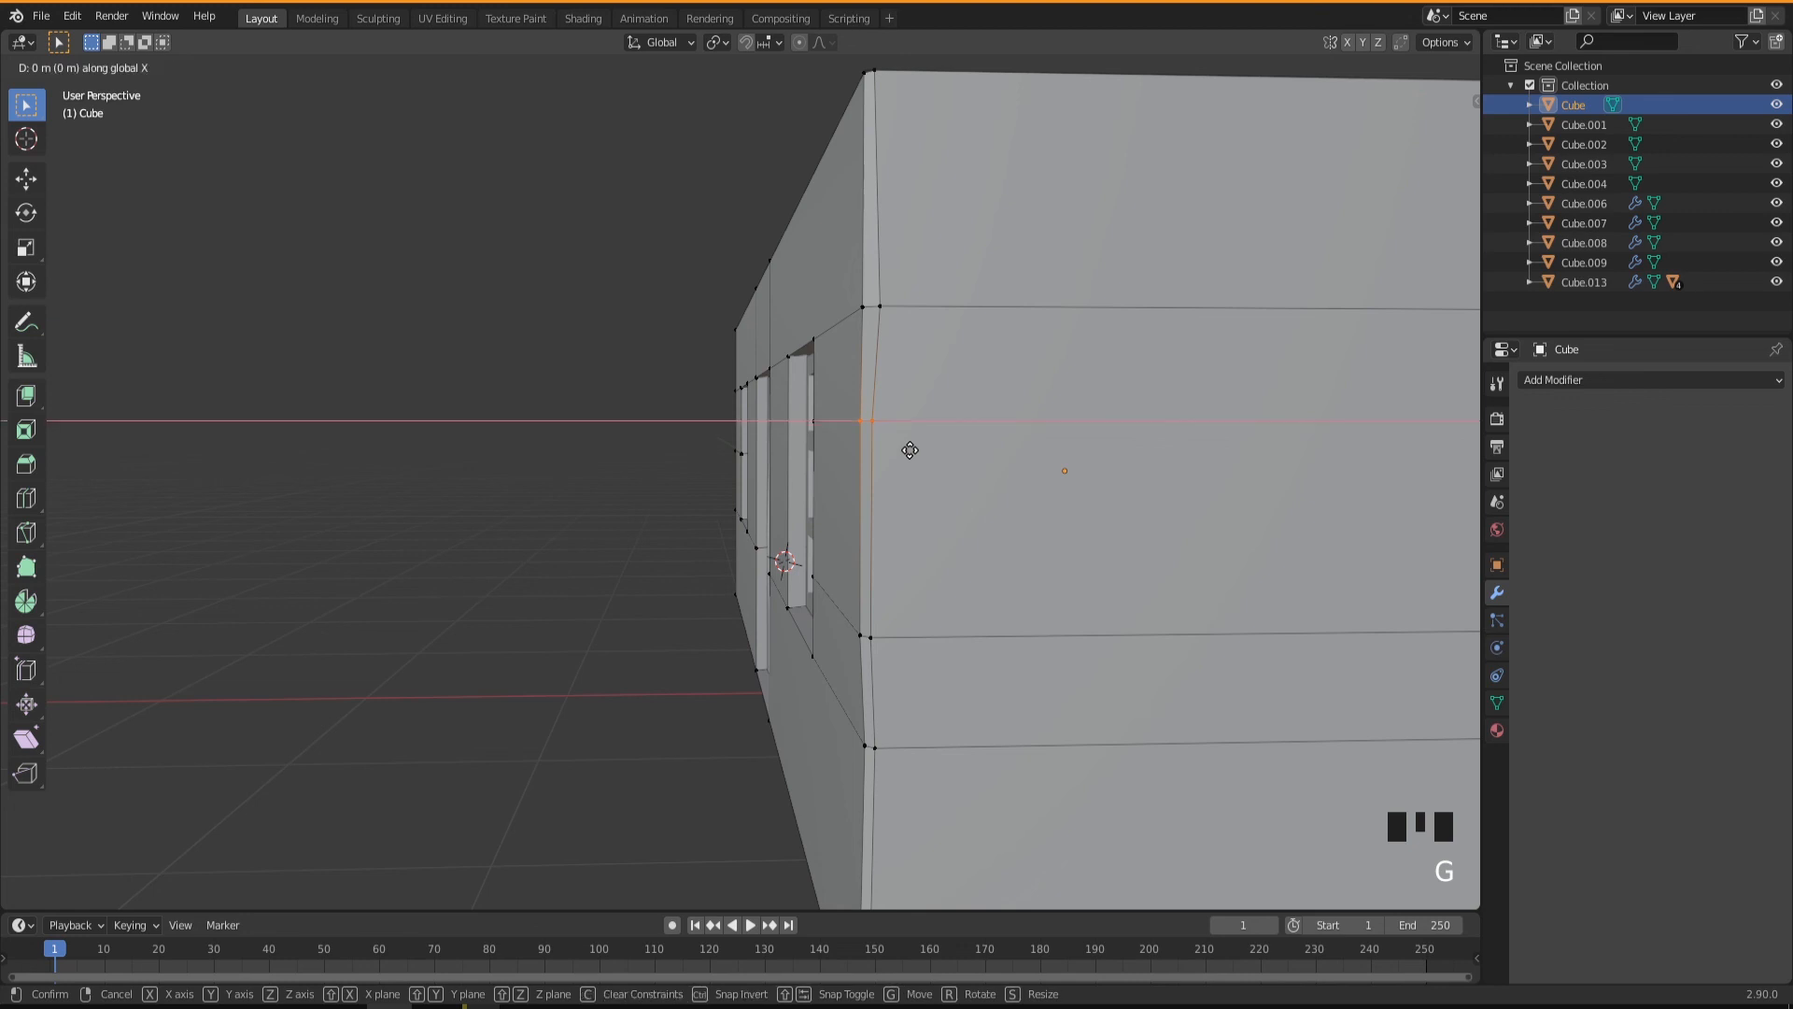
left_click(904, 450)
Move the vertex pair on the loop cut at the door wall's negative-Y corner slightly outward along X.
middle_click_drag(904, 450, 749, 594)
scroll(776, 629, "down", 5)
scroll(924, 658, "up", 4)
scroll(639, 594, "down", 3)
middle_click_drag(516, 650, 565, 566, "shift")
scroll(657, 563, "up", 2)
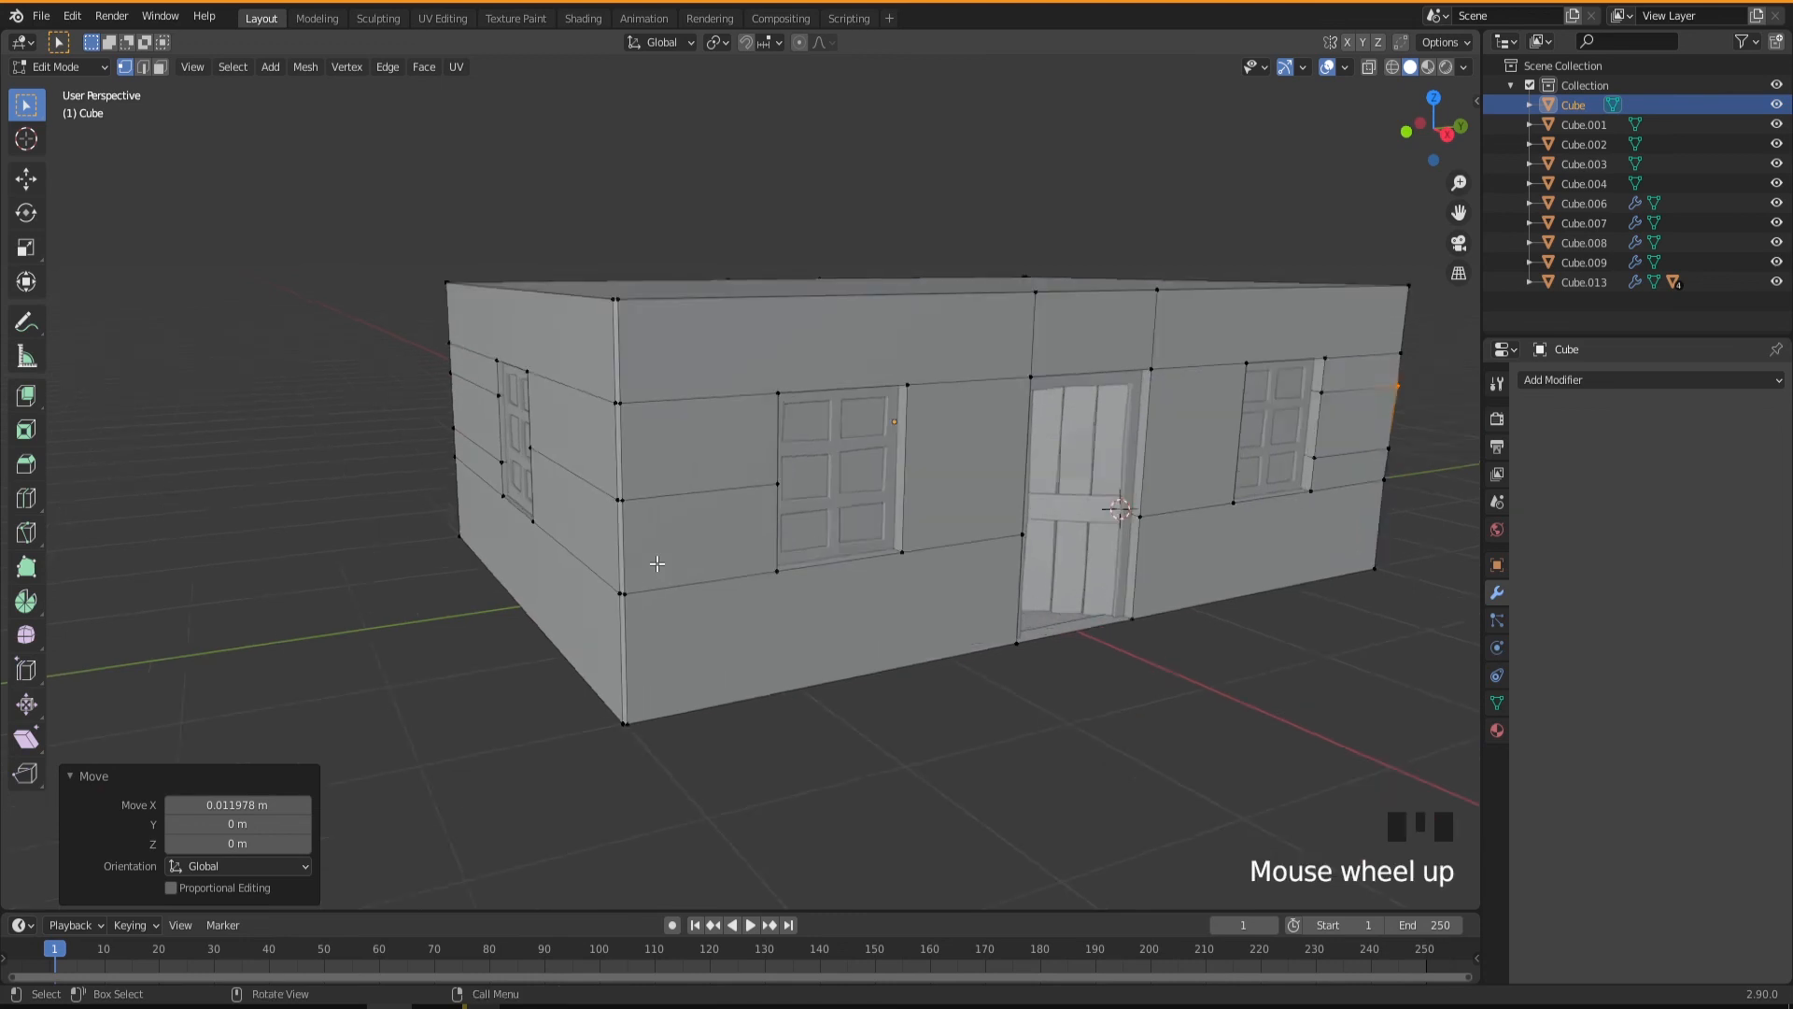
scroll(657, 558, "up", 1)
middle_click_drag(640, 560, 608, 555)
left_click(735, 558)
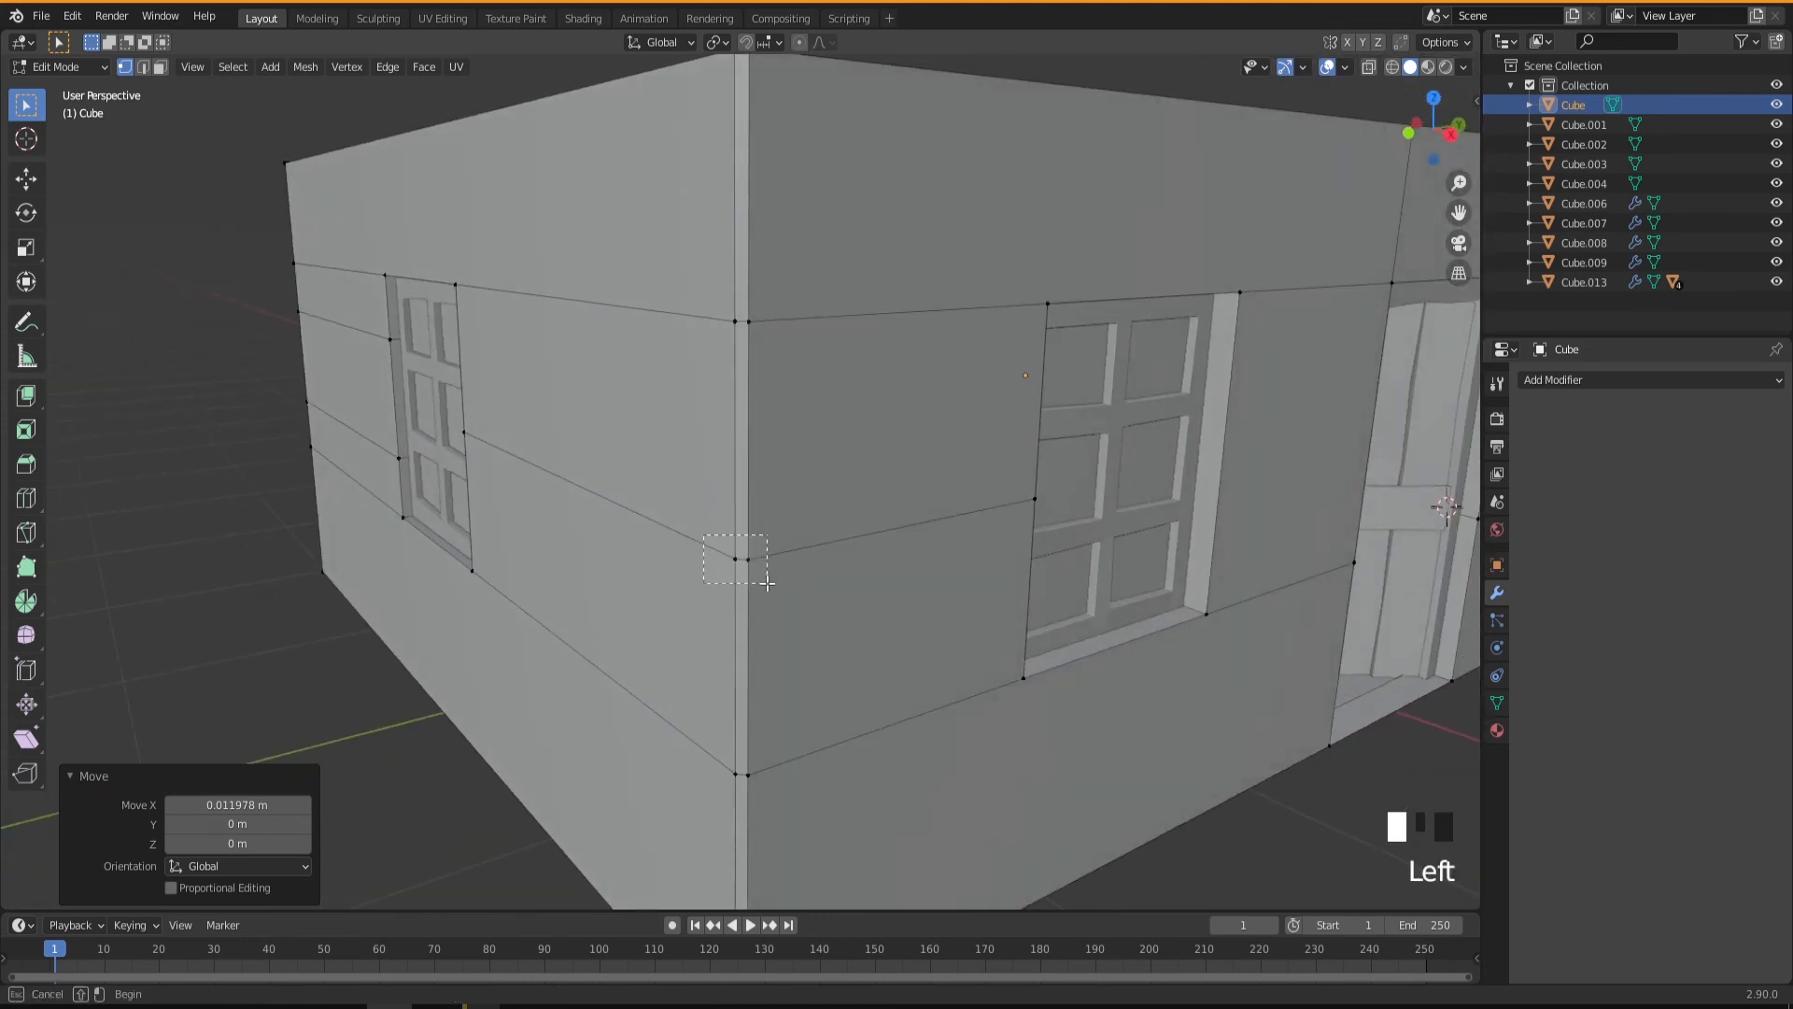
middle_click_drag(754, 670, 878, 654)
key("g")
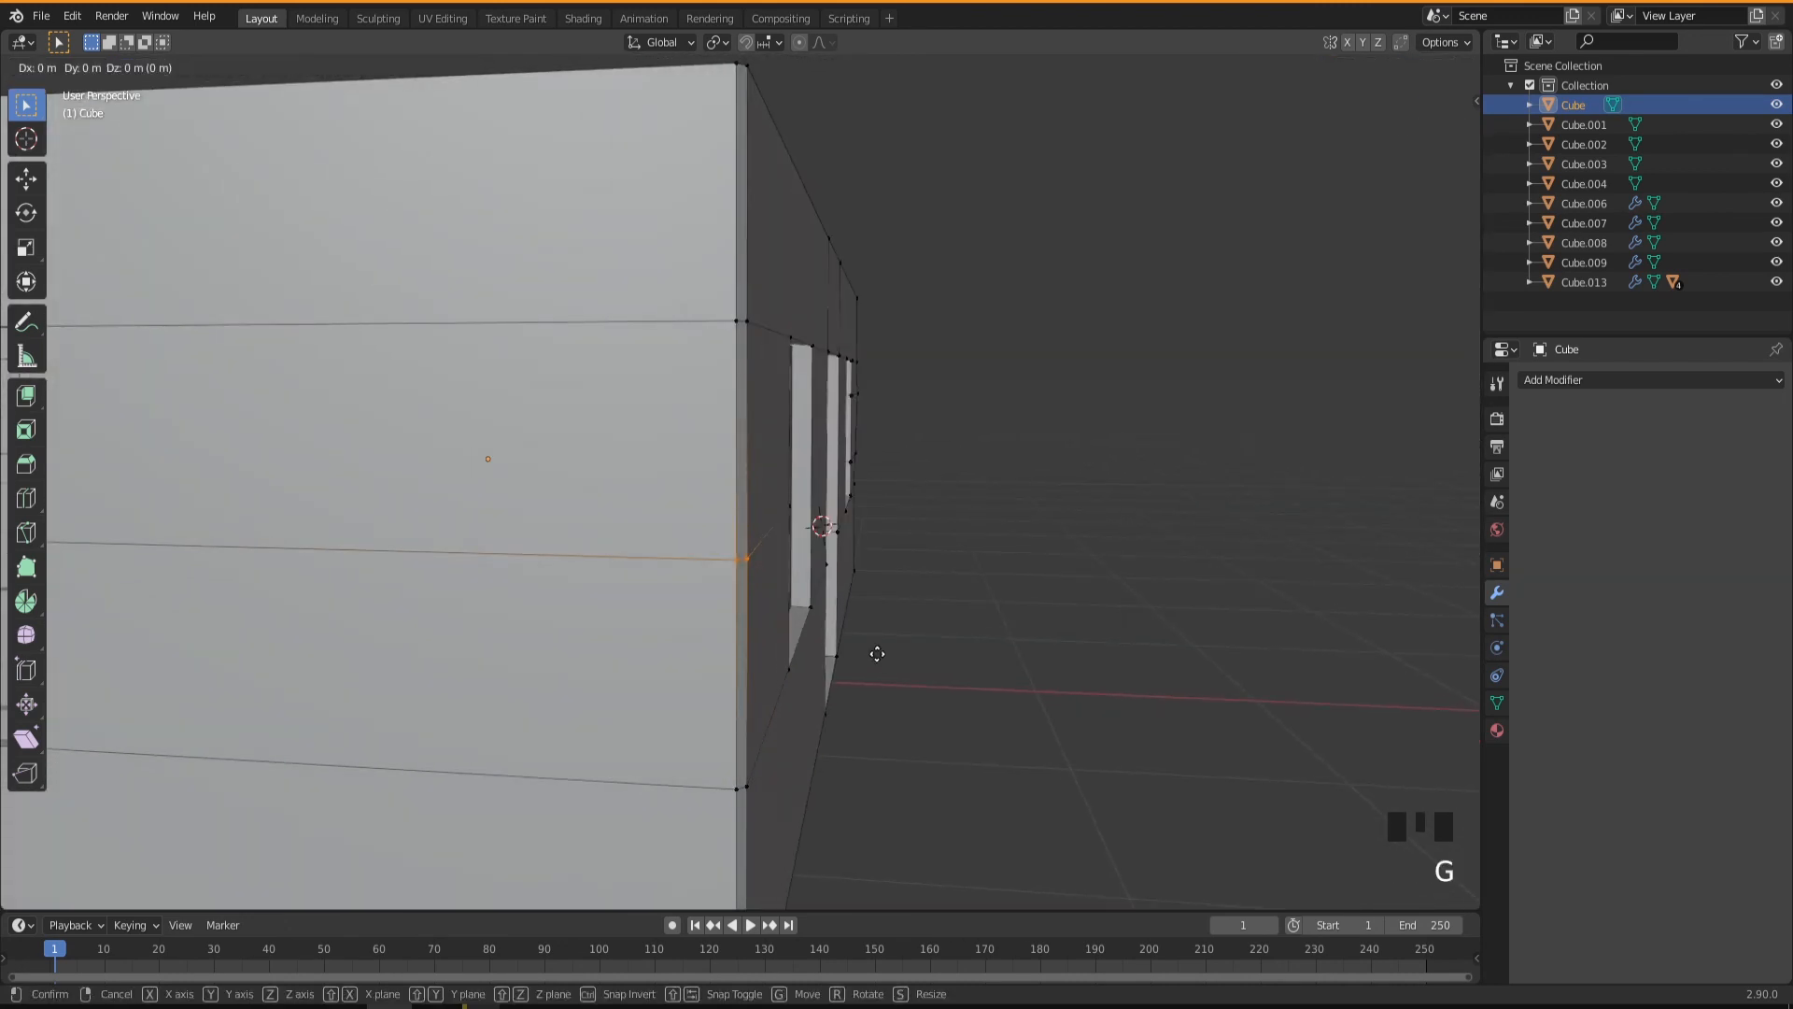
key("x")
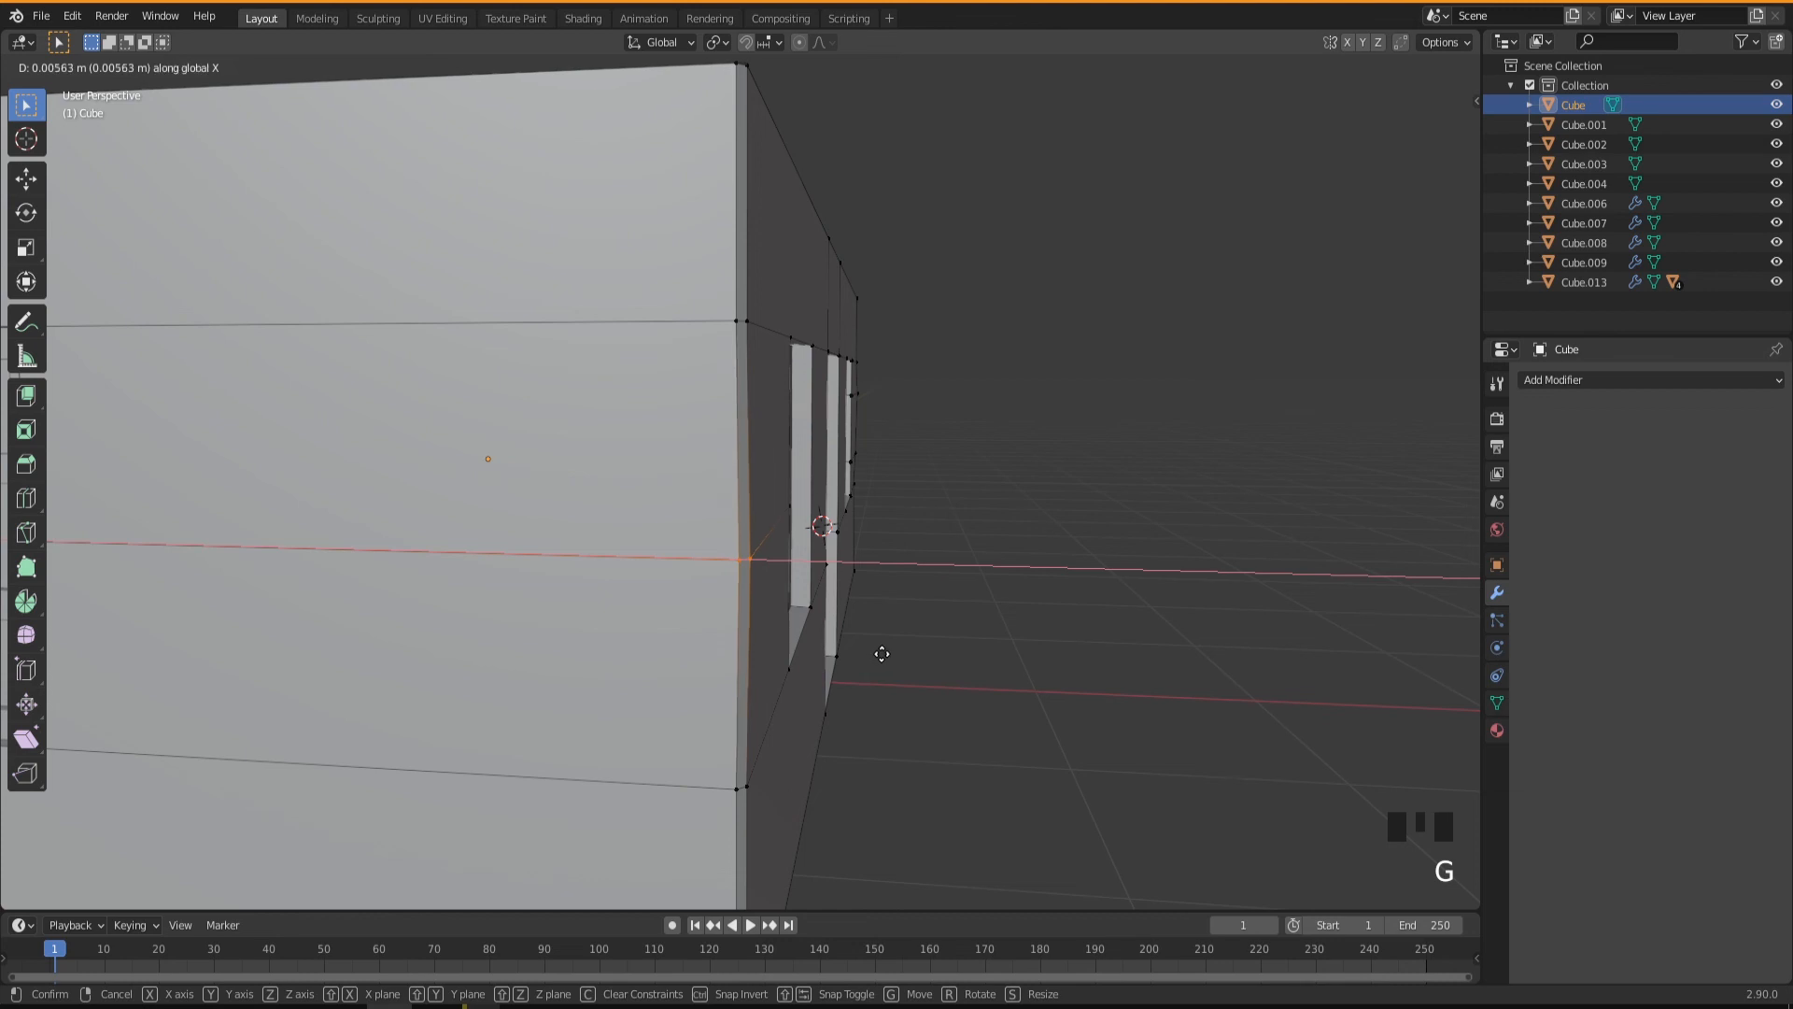
left_click(883, 656)
Move the door-wall vertex at the upper seam of the negative-Y corner along Y by about 0.008 m.
middle_click_drag(883, 656, 750, 329)
left_click(750, 327)
middle_click_drag(804, 449, 776, 501)
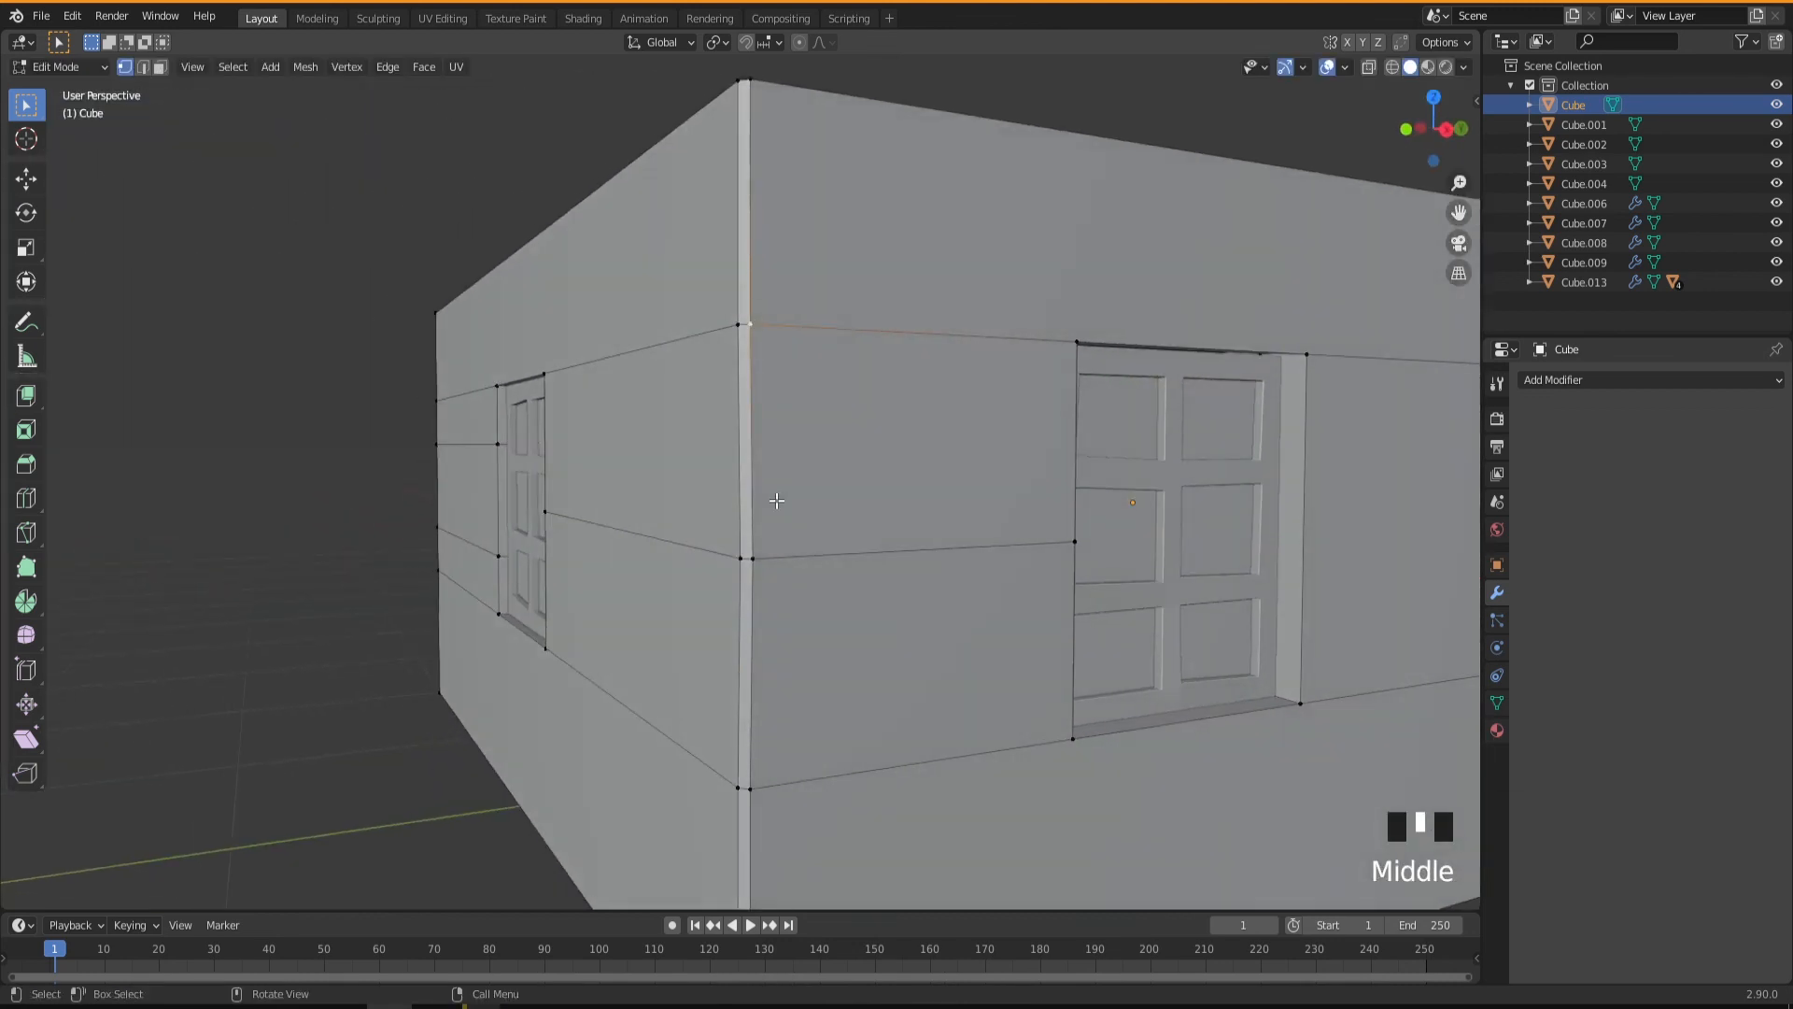
key("g")
key("y")
left_click(779, 502)
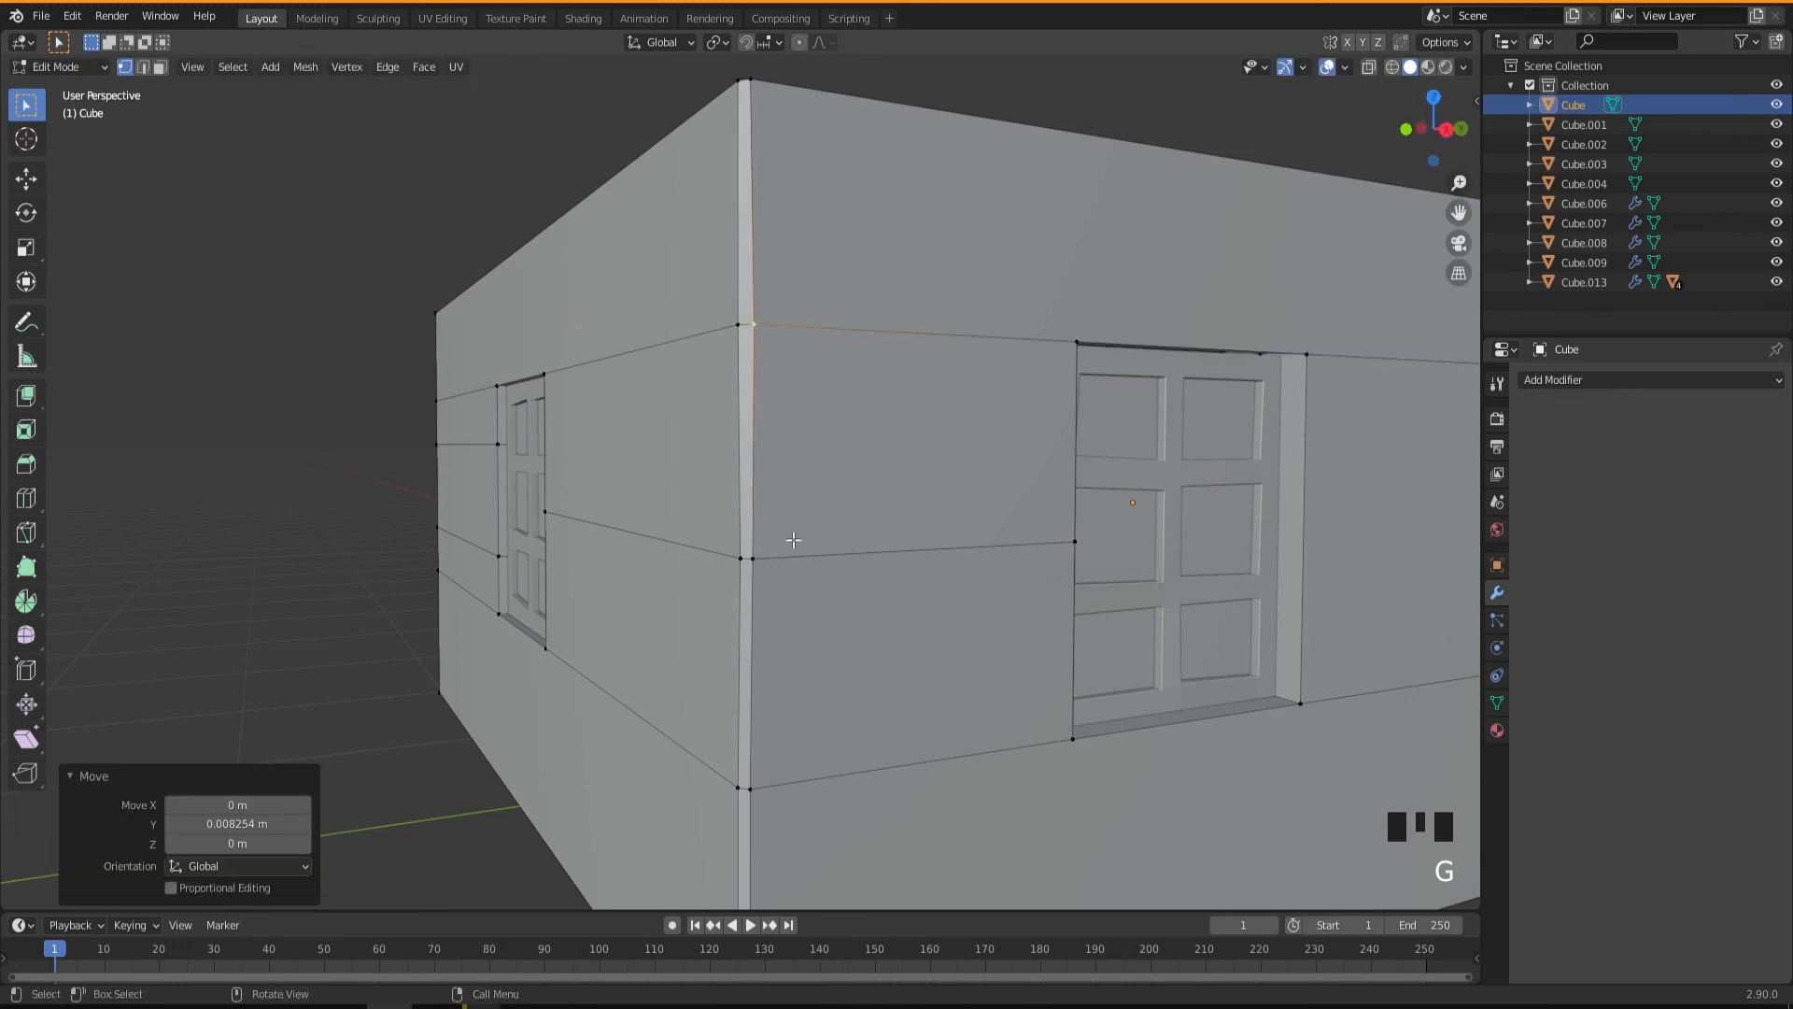
Shift the side-wall vertex on the negative-Y corner's loop cut slightly along X.
left_click(739, 559)
middle_click_drag(721, 615, 767, 624)
key("g")
key("x")
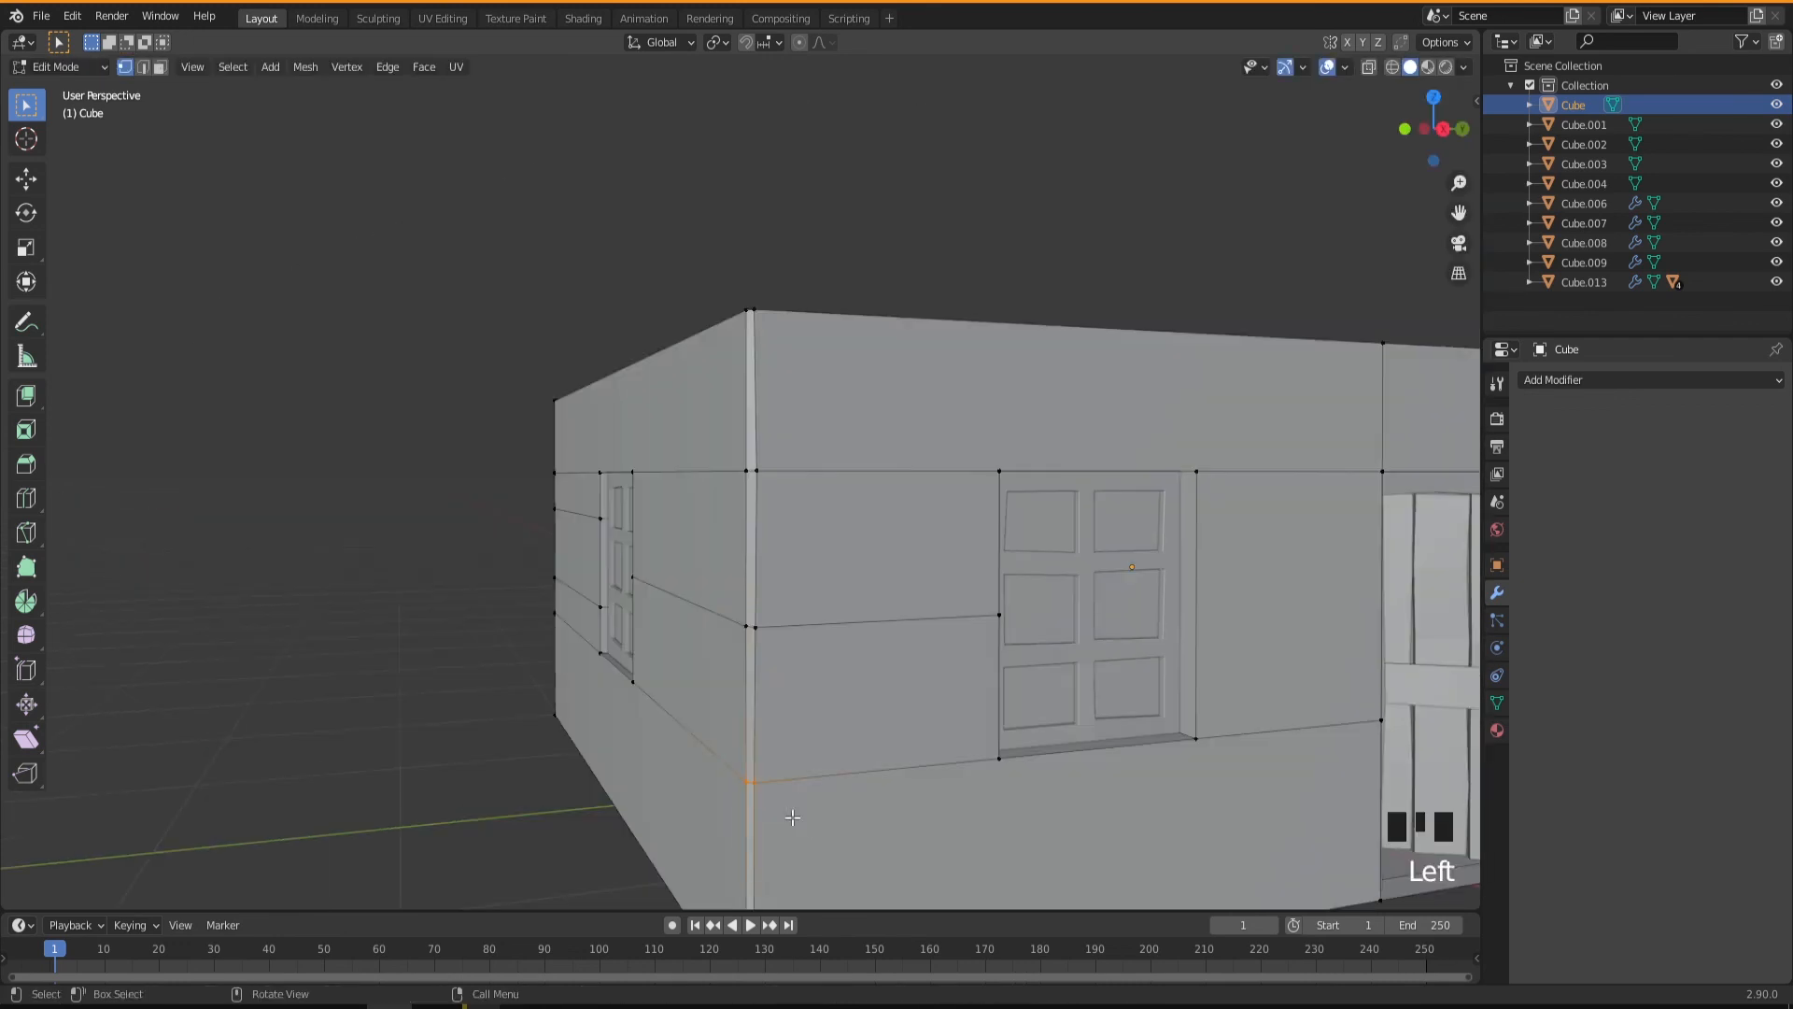
Move the selected sill-level vertex at the door wall's negative-Y corner along Y by about 0.015 m.
mouse_move(809, 825)
middle_mouse_down()
mouse_move(743, 861)
mouse_move(811, 823)
middle_mouse_up()
scroll(750, 861, "up", 2)
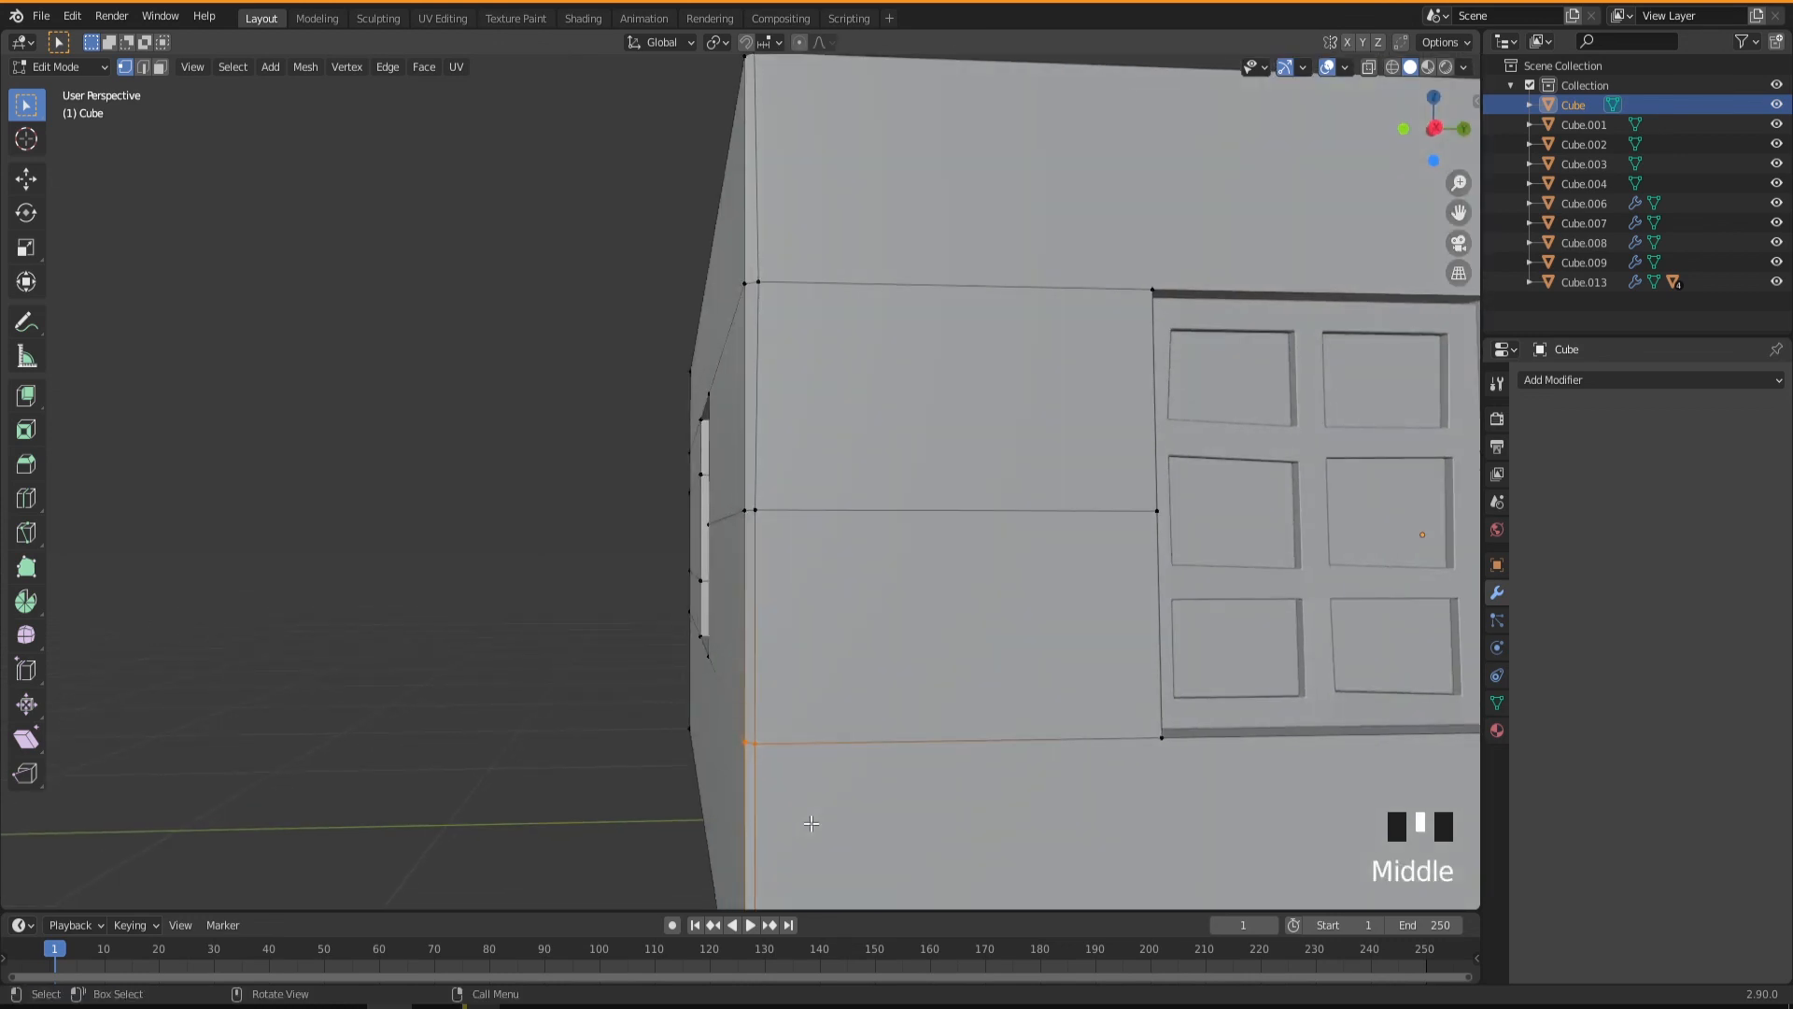
key("g")
key("y")
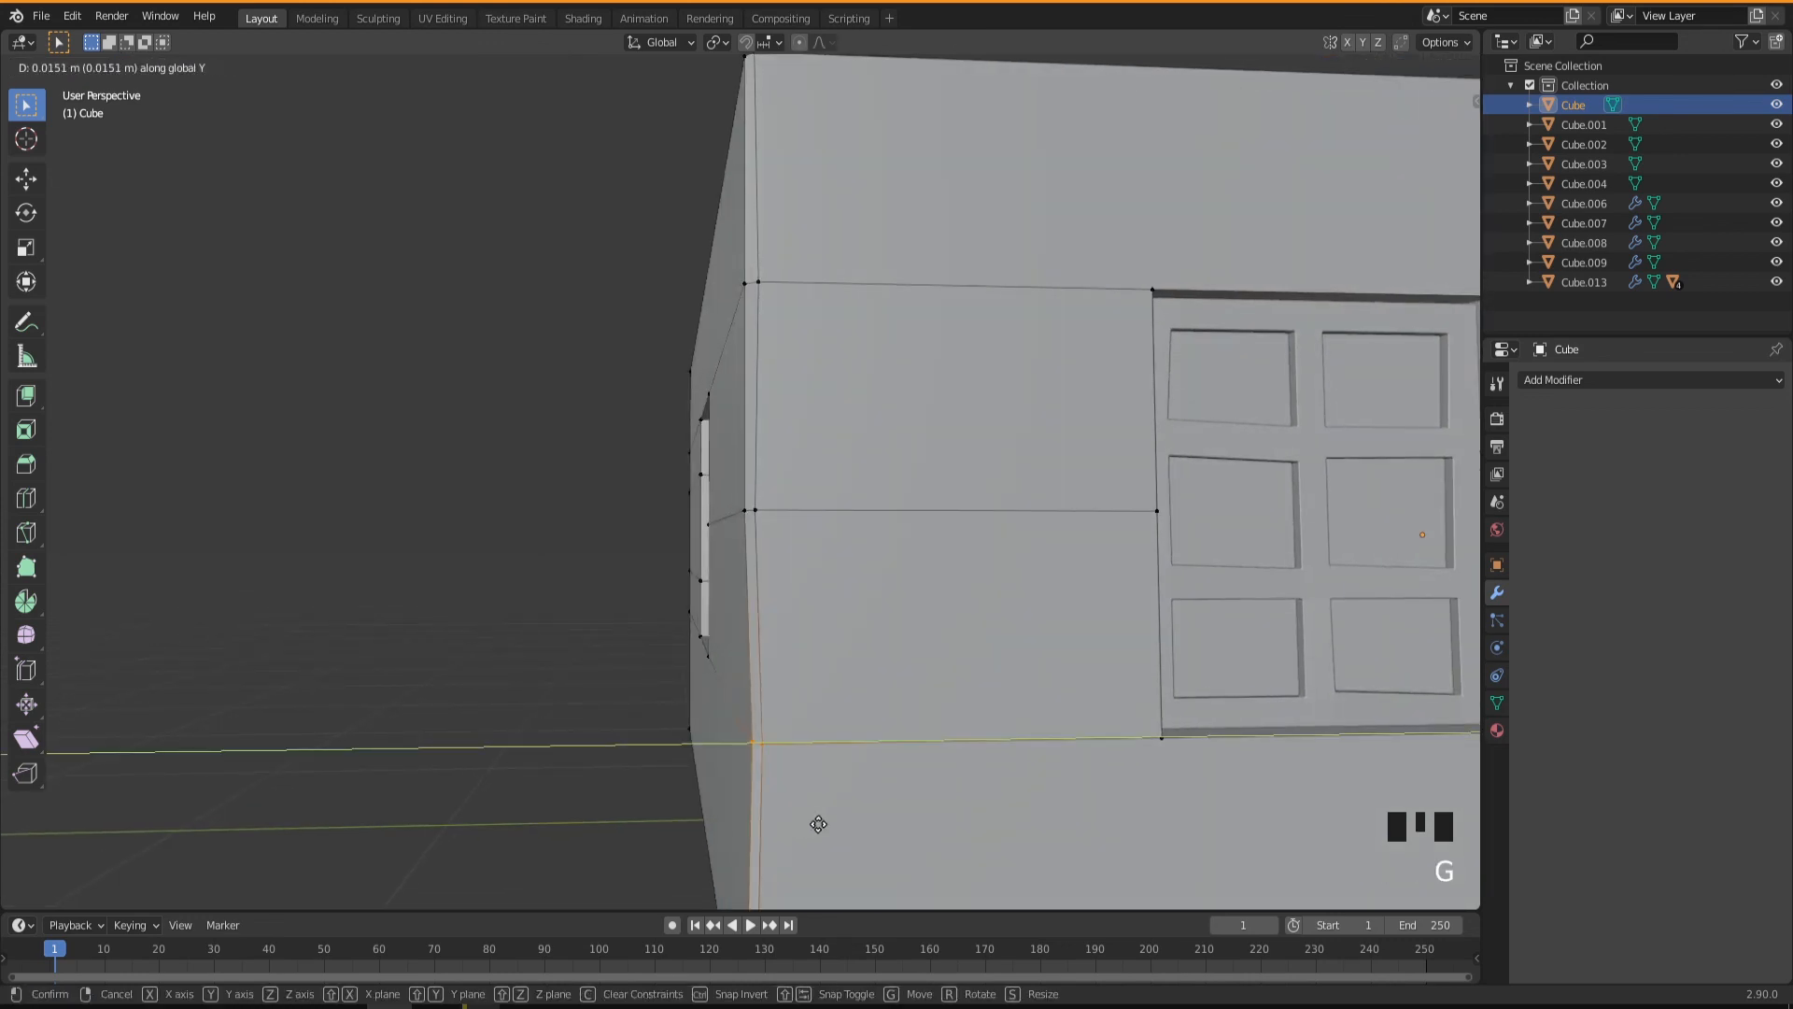
left_click(815, 824)
mouse_move(756, 761)
middle_mouse_down()
mouse_move(728, 756)
mouse_move(740, 774)
mouse_move(756, 762)
middle_mouse_up()
Shift the loop-cut vertex at the back wall's positive-Y corner along Y by about -0.009 m.
scroll(740, 774, "down", 5)
middle_click_drag(642, 768, 923, 703, "shift")
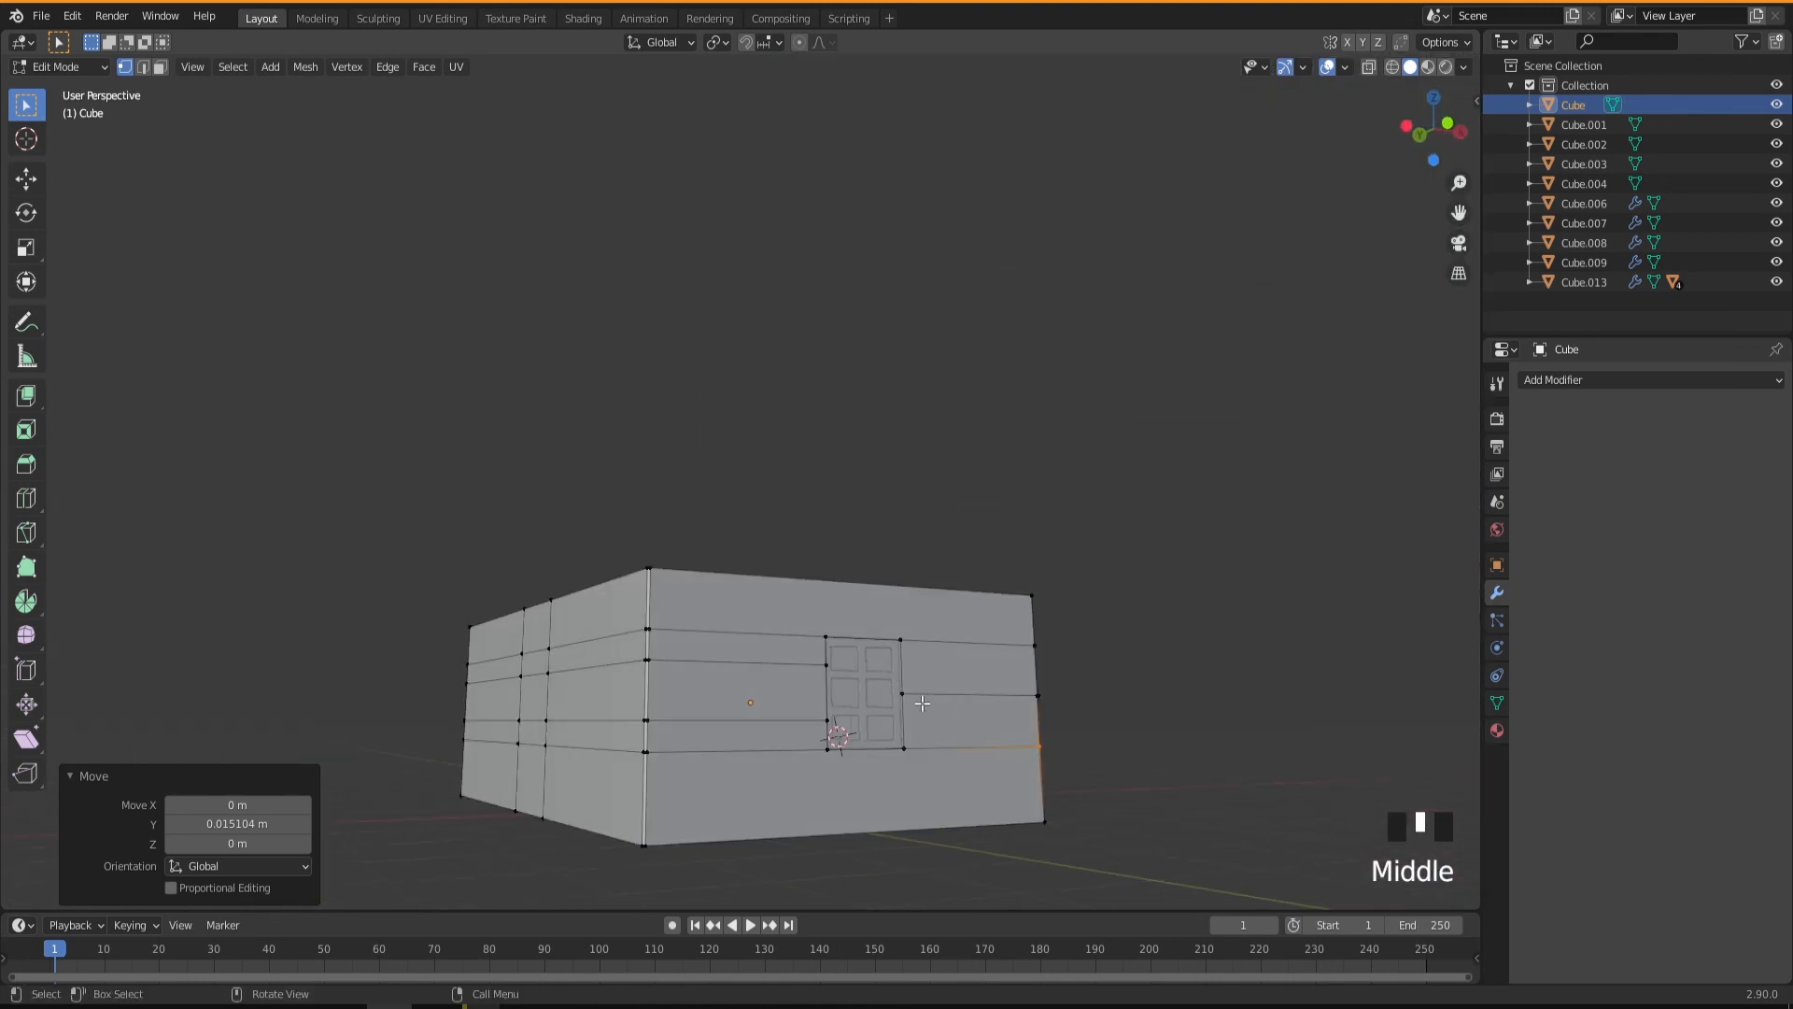
middle_click_drag(616, 731, 584, 733)
scroll(616, 732, "up", 5)
left_click(648, 736)
key("g")
left_click(648, 736)
middle_click_drag(523, 560, 640, 496)
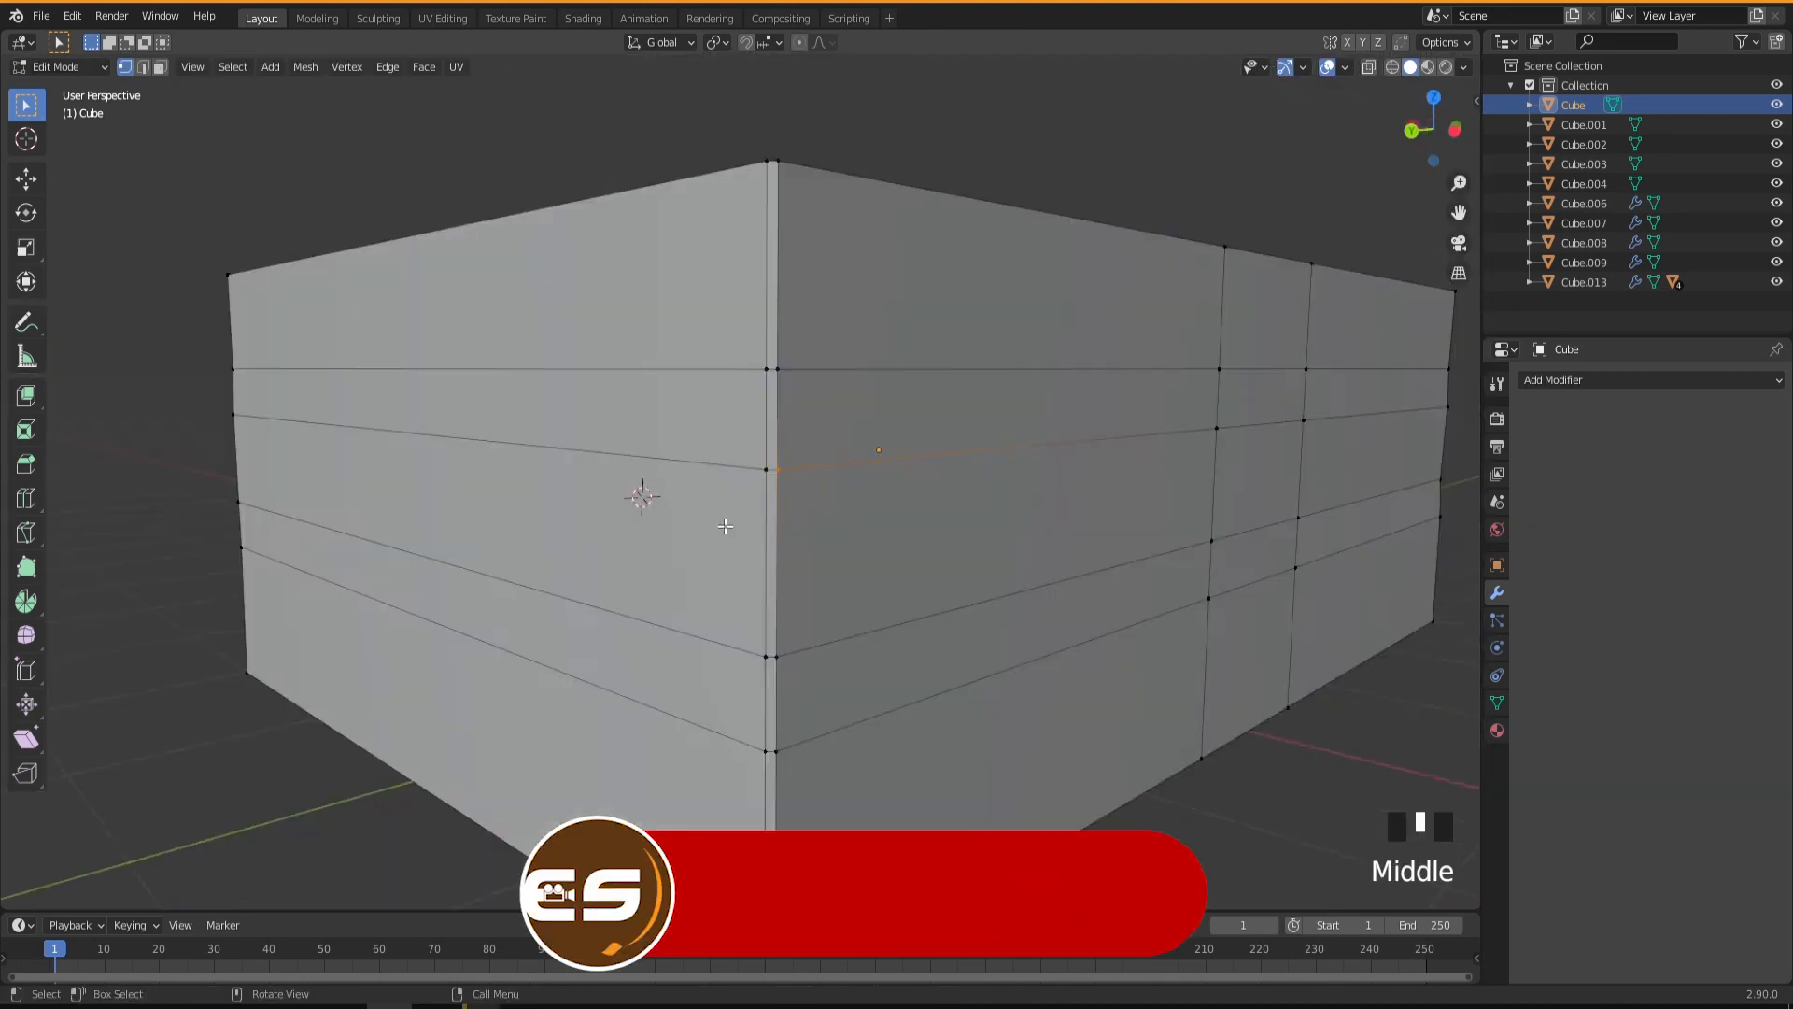
key("g")
scroll(618, 707, "down", 6)
scroll(618, 707, "down", 3)
middle_click_drag(618, 707, 780, 660)
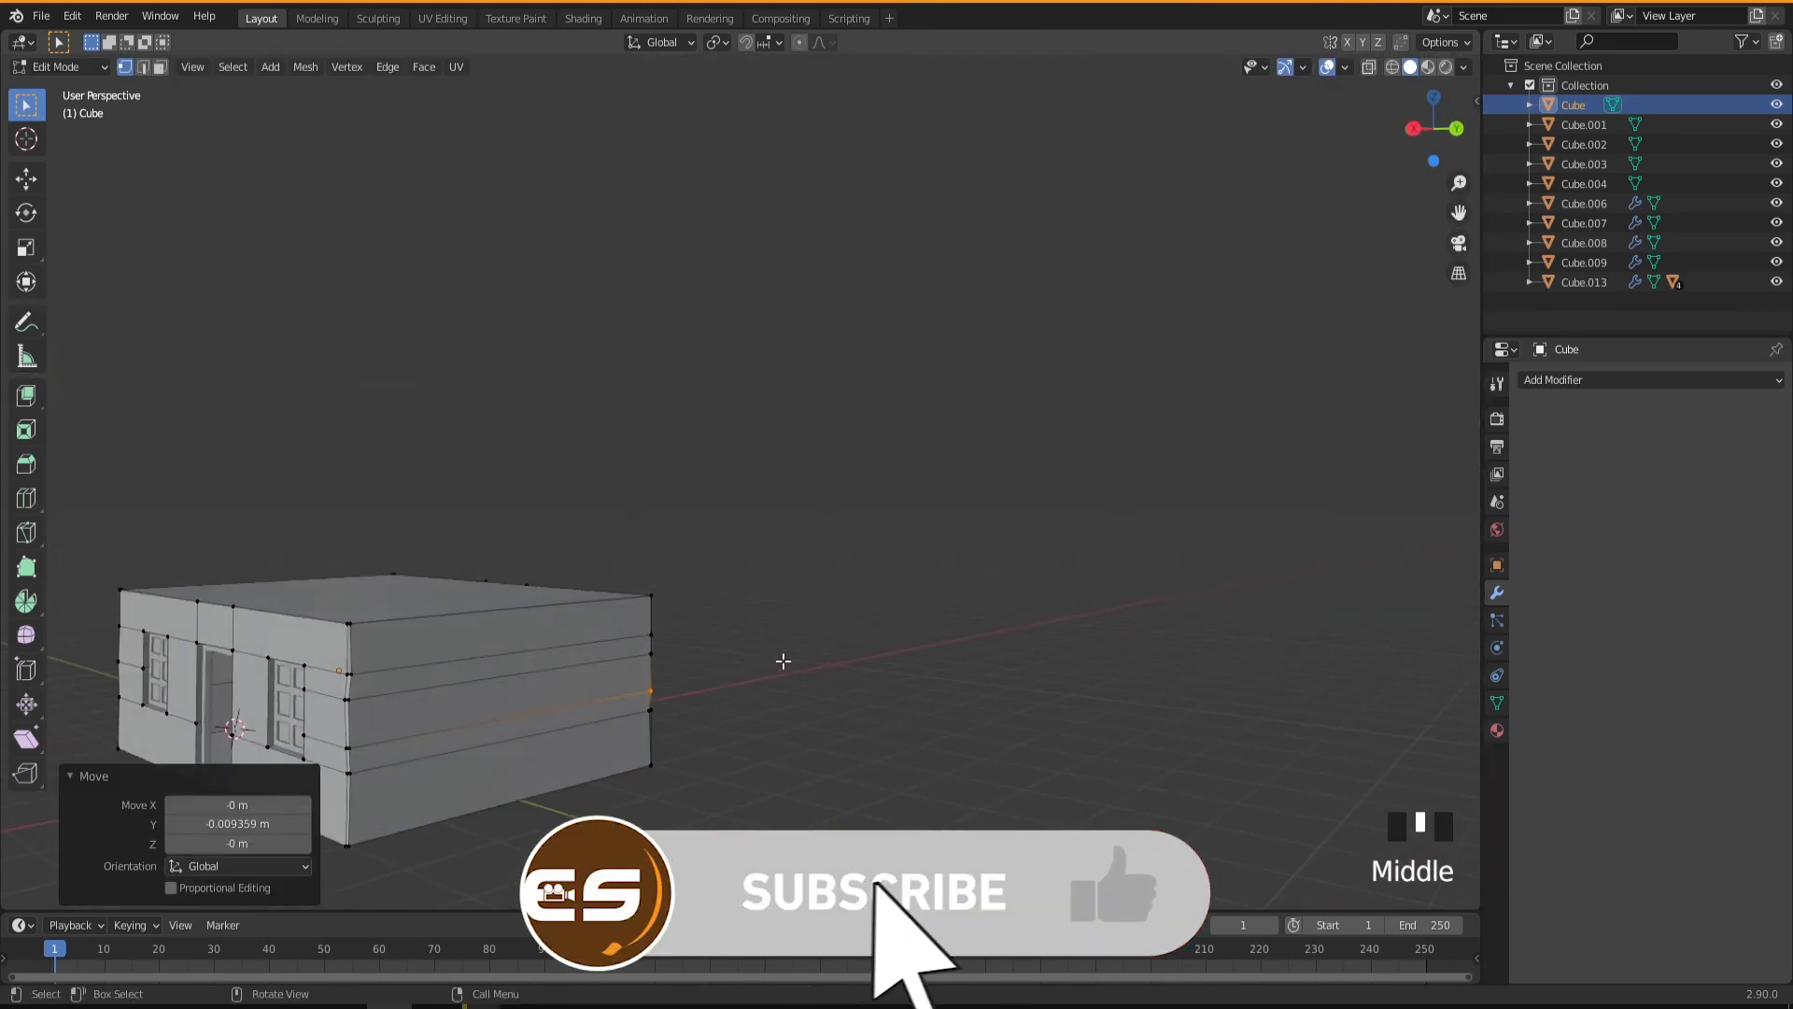
Leave mesh editing and examine the uneven wall corners from around the building.
key("Tab")
middle_click_drag(468, 683, 715, 652, "shift")
scroll(786, 659, "up", 2)
scroll(731, 647, "up", 2)
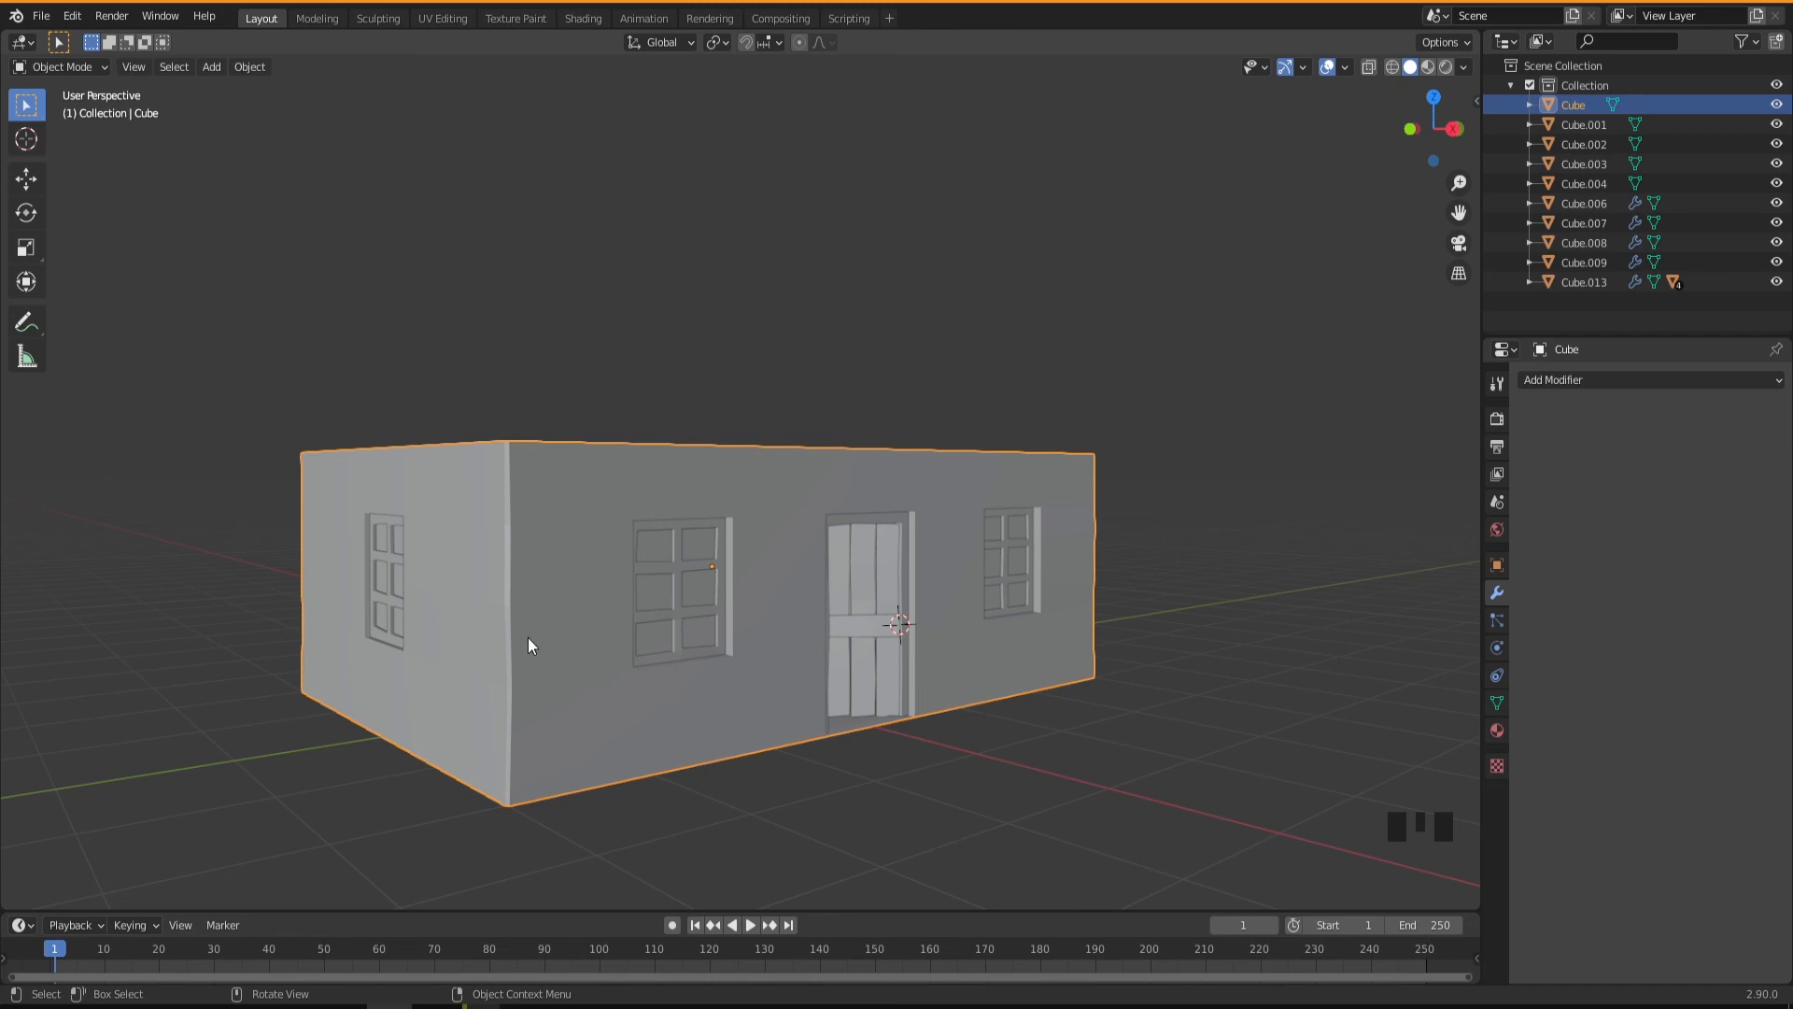
mouse_move(872, 605)
middle_mouse_down()
mouse_move(850, 603)
mouse_move(876, 609)
middle_mouse_up()
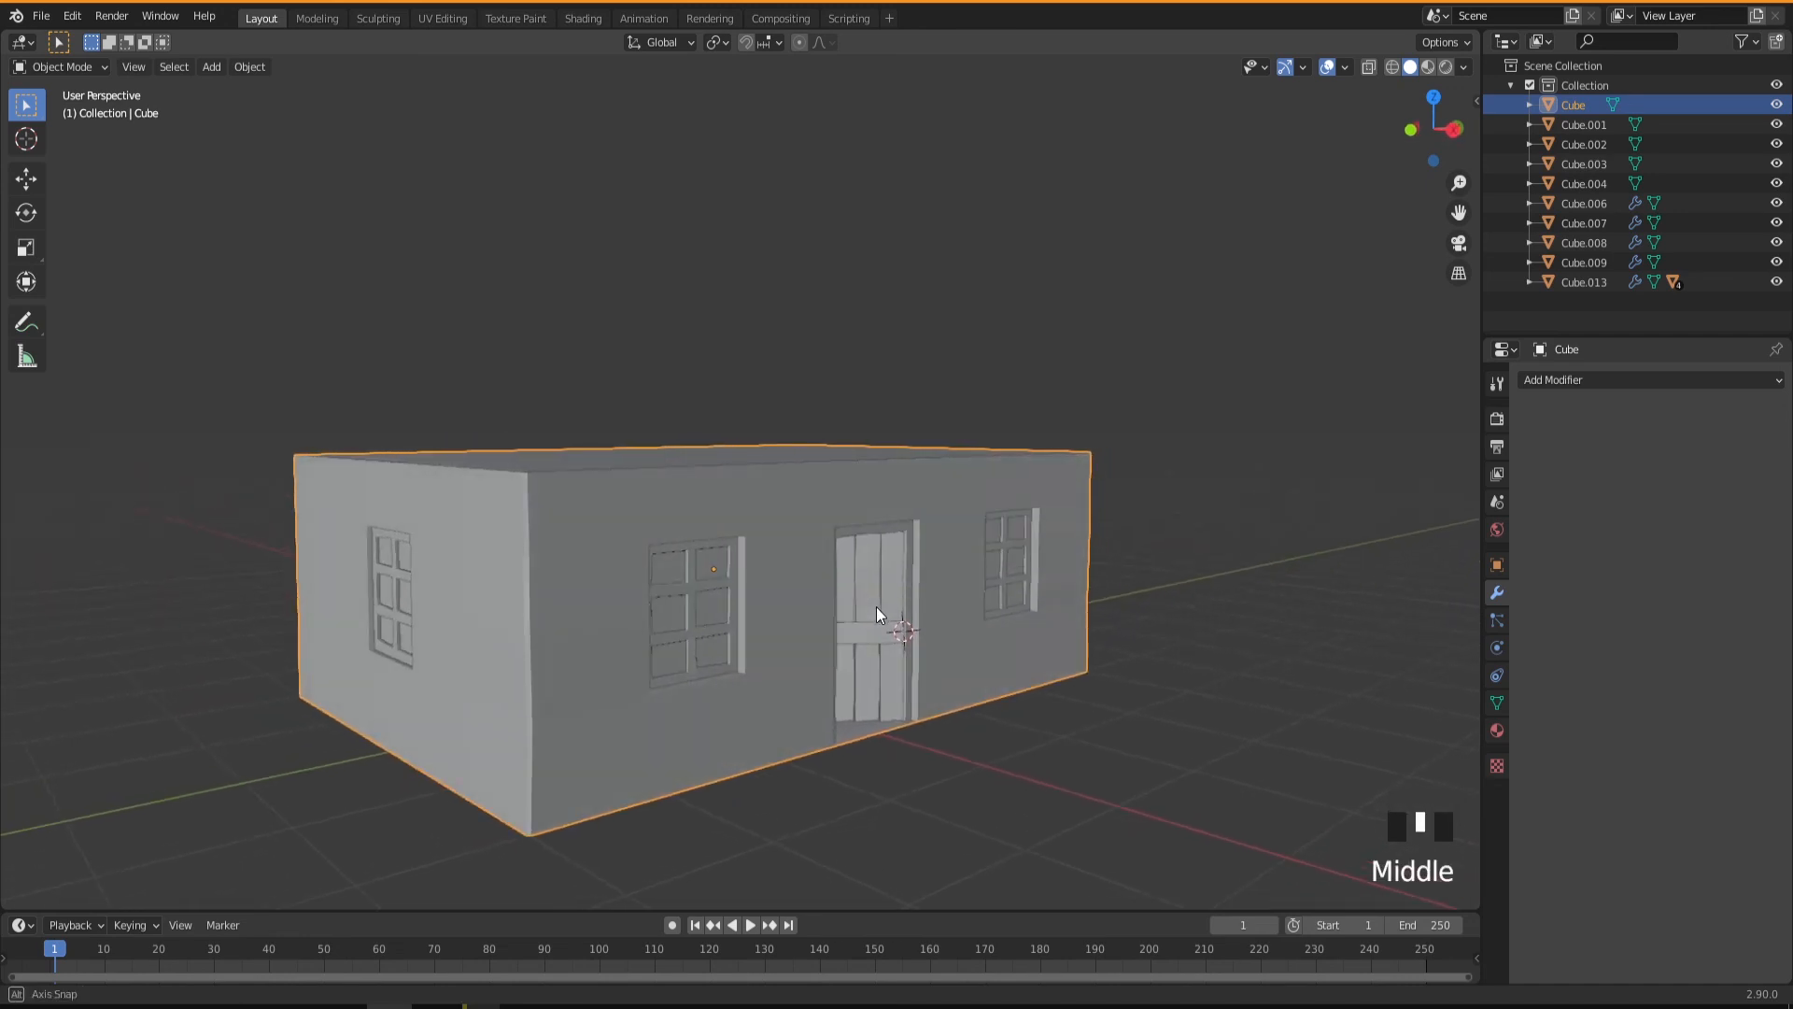
scroll(722, 615, "up", 2)
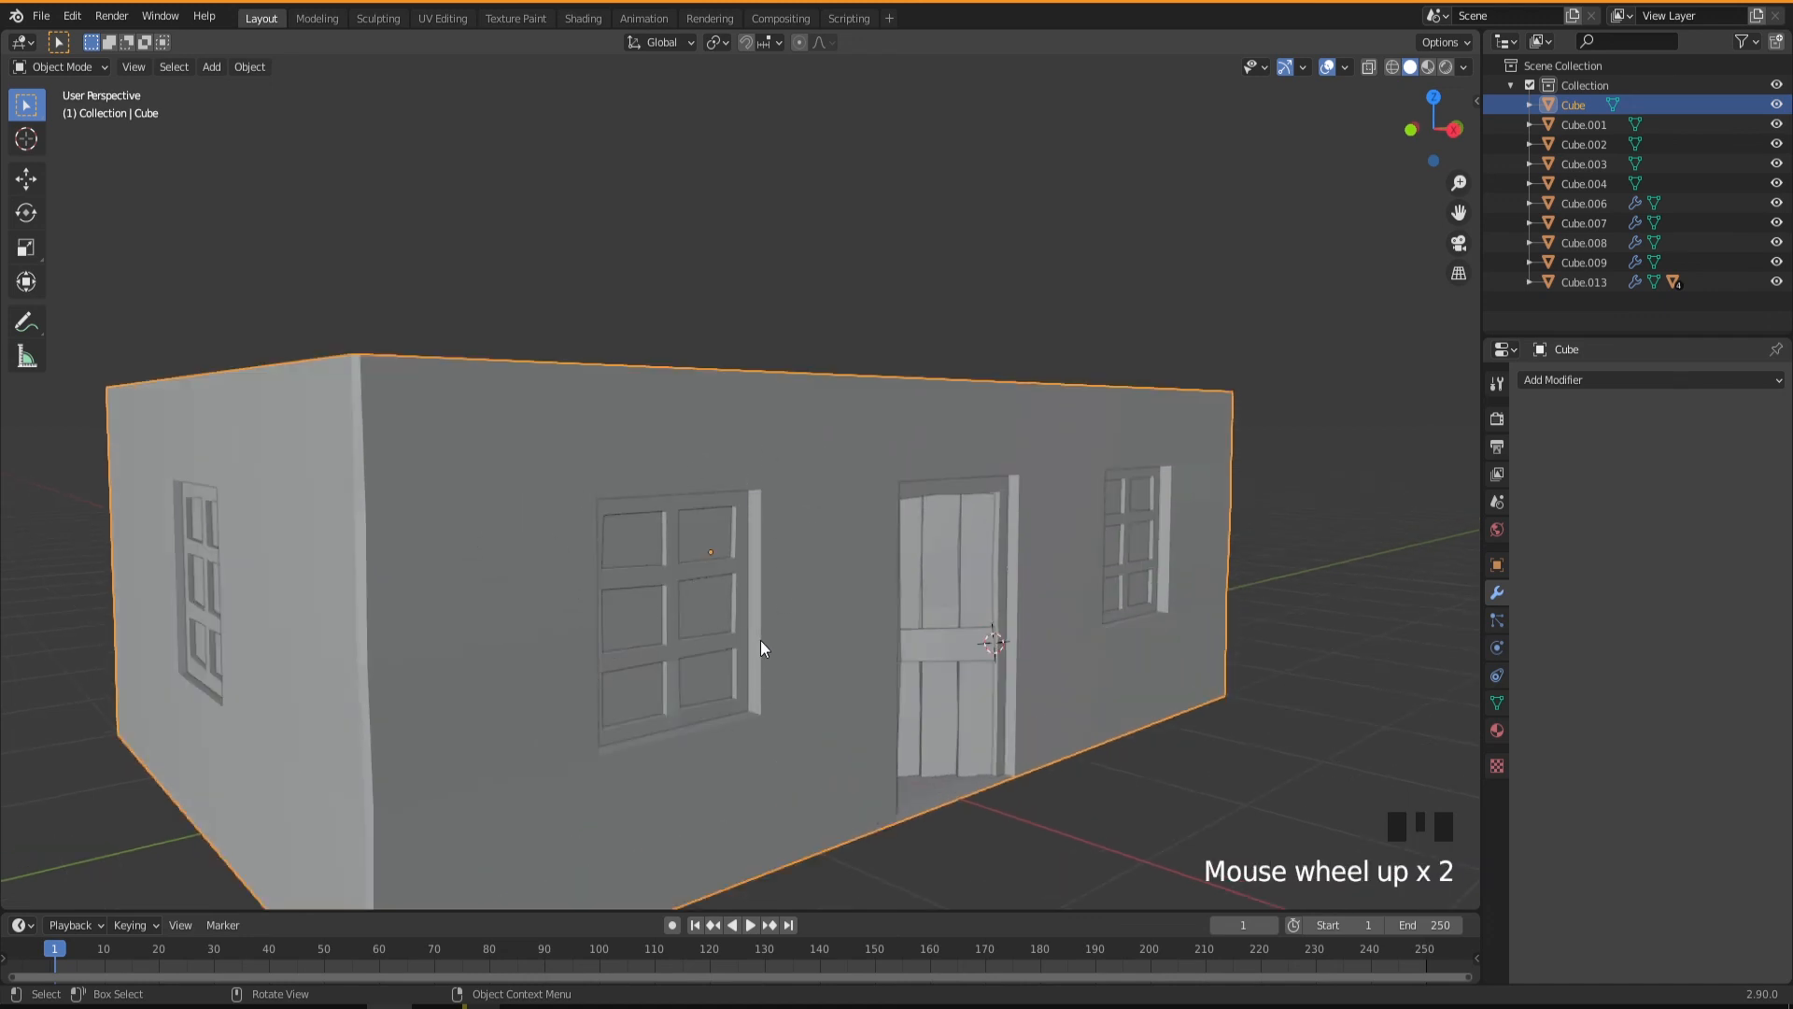
left_click(775, 594)
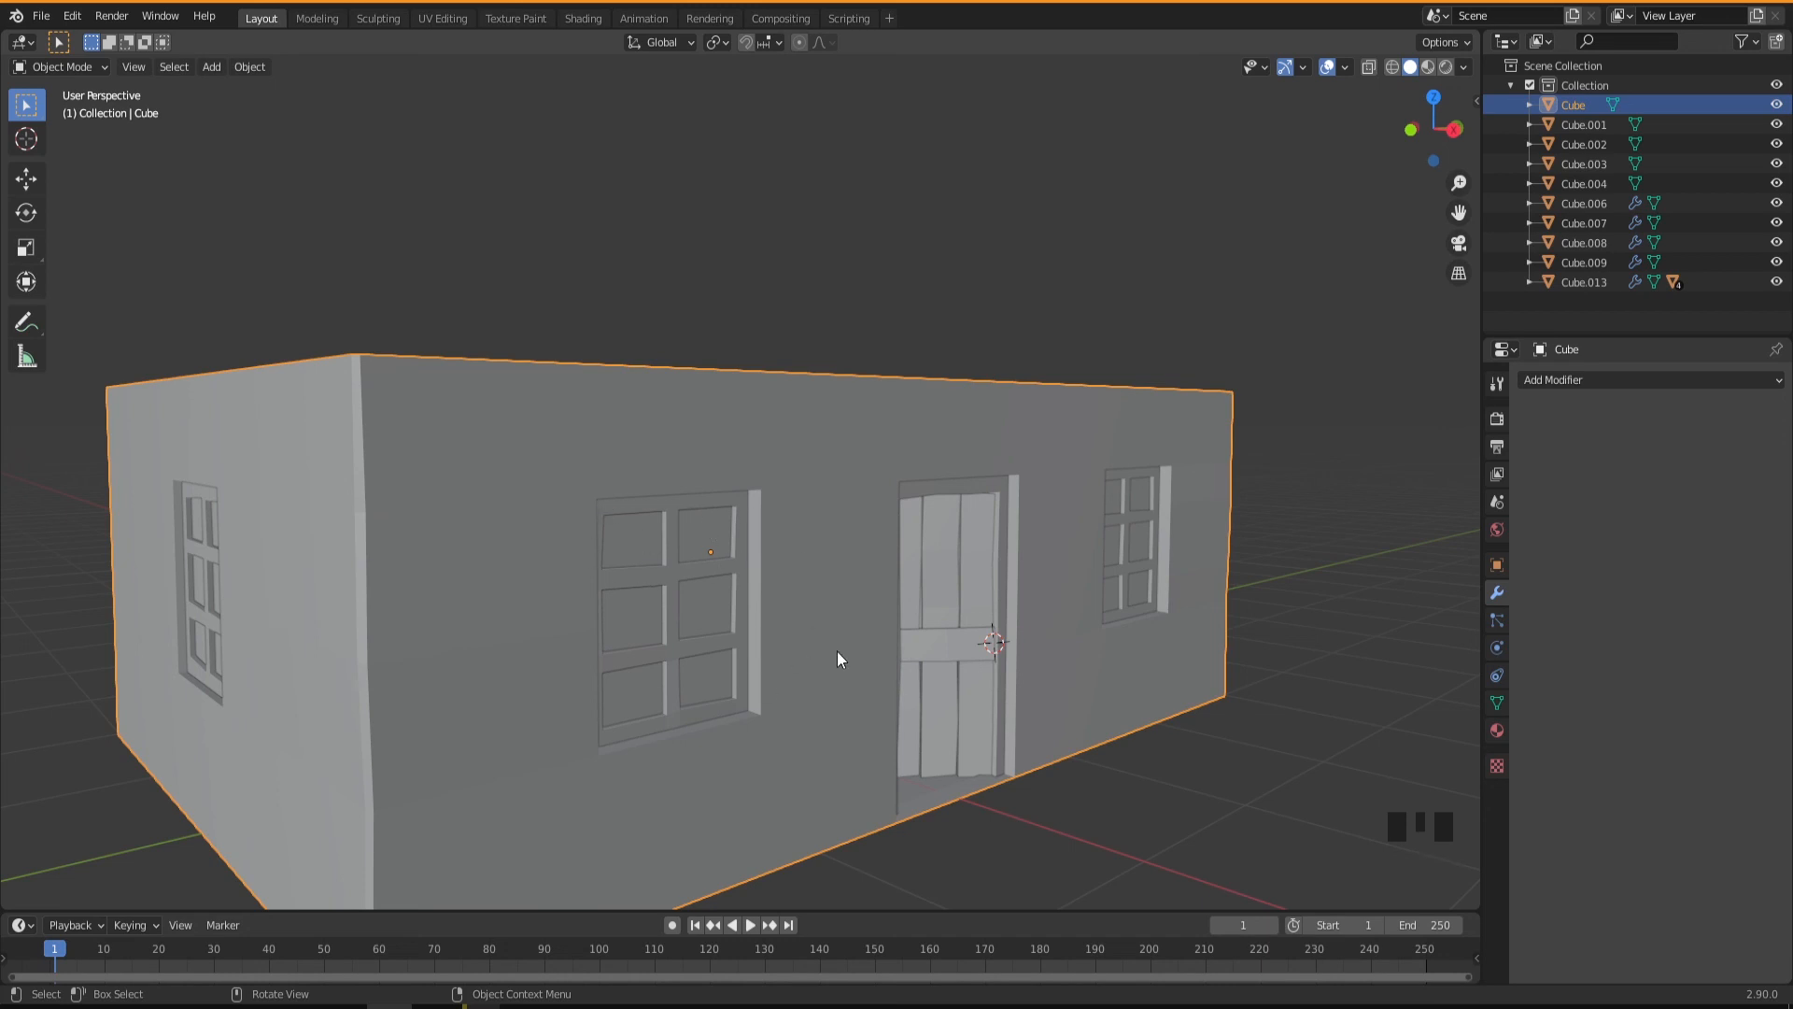
In mesh editing, add two evenly spaced horizontal loop cuts to the wall between the negative-Y front window and the door.
key("Tab")
middle_click_drag(664, 604, 738, 616)
scroll(822, 495, "up", 3)
left_click(838, 599)
middle_click_drag(896, 551, 816, 542)
middle_click_drag(971, 508, 891, 500, "shift")
scroll(764, 553, "up", 2)
scroll(777, 523, "down", 2)
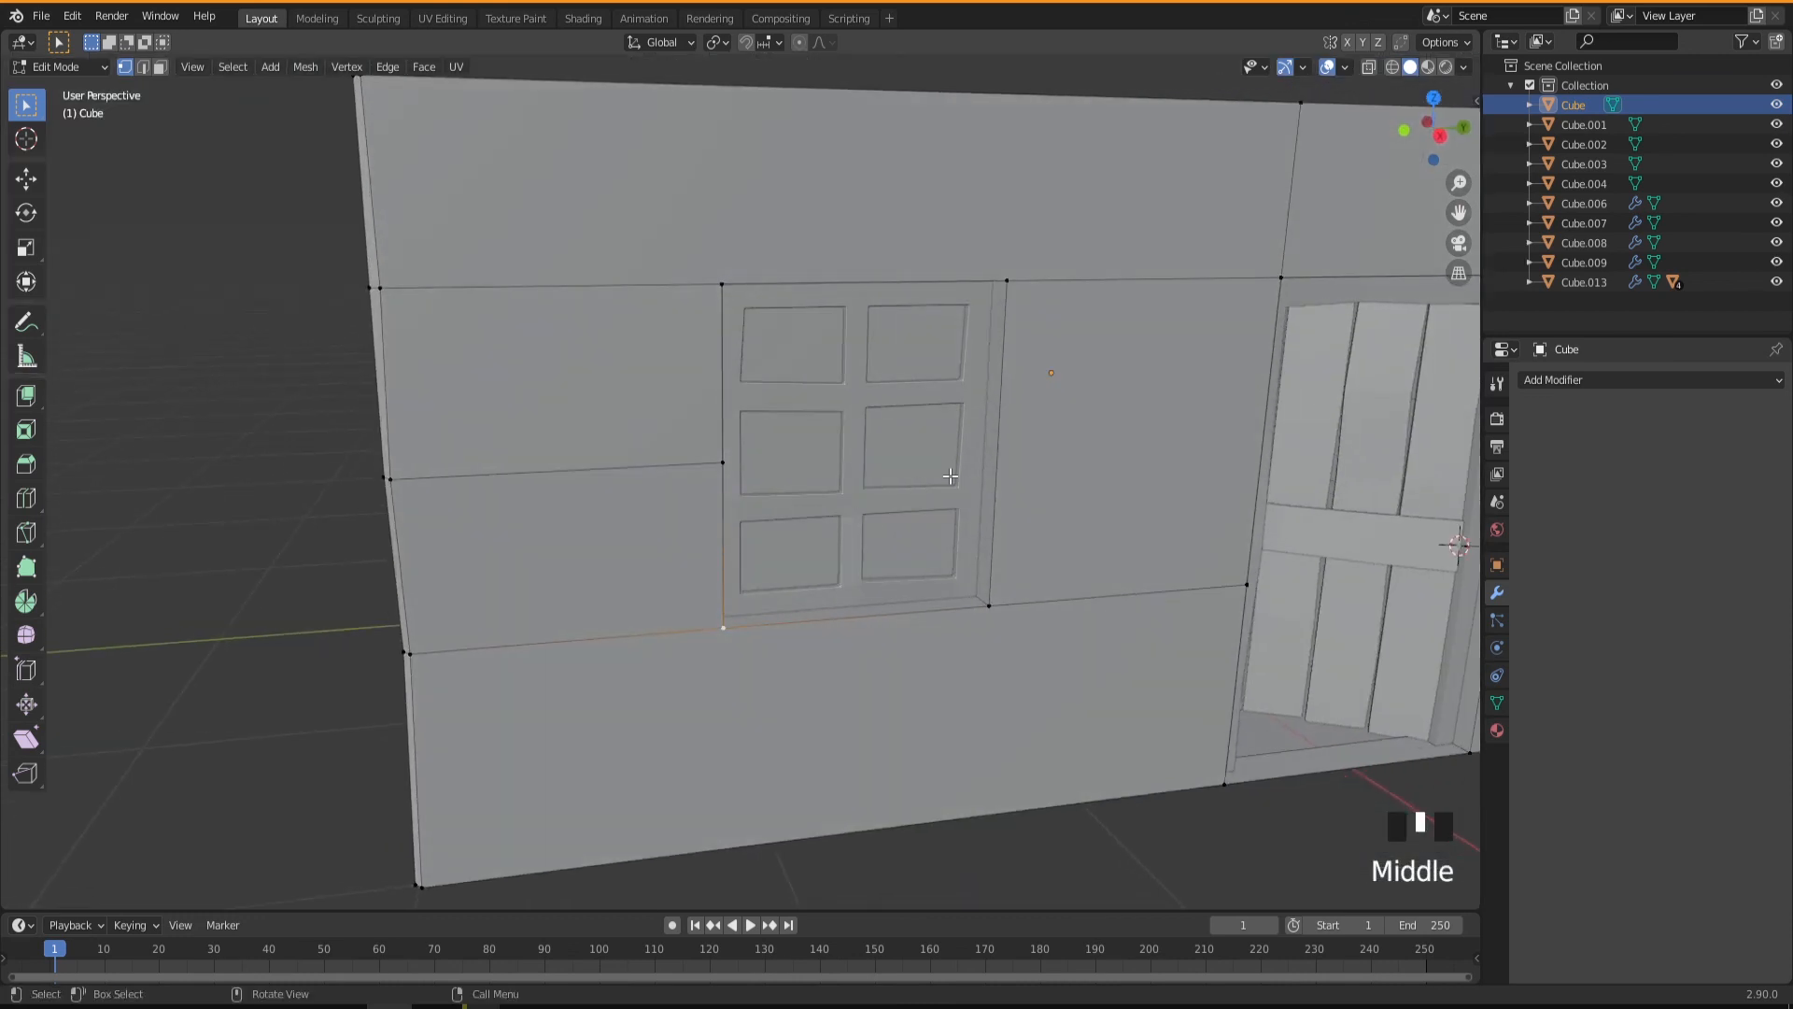
scroll(949, 477, "up", 2)
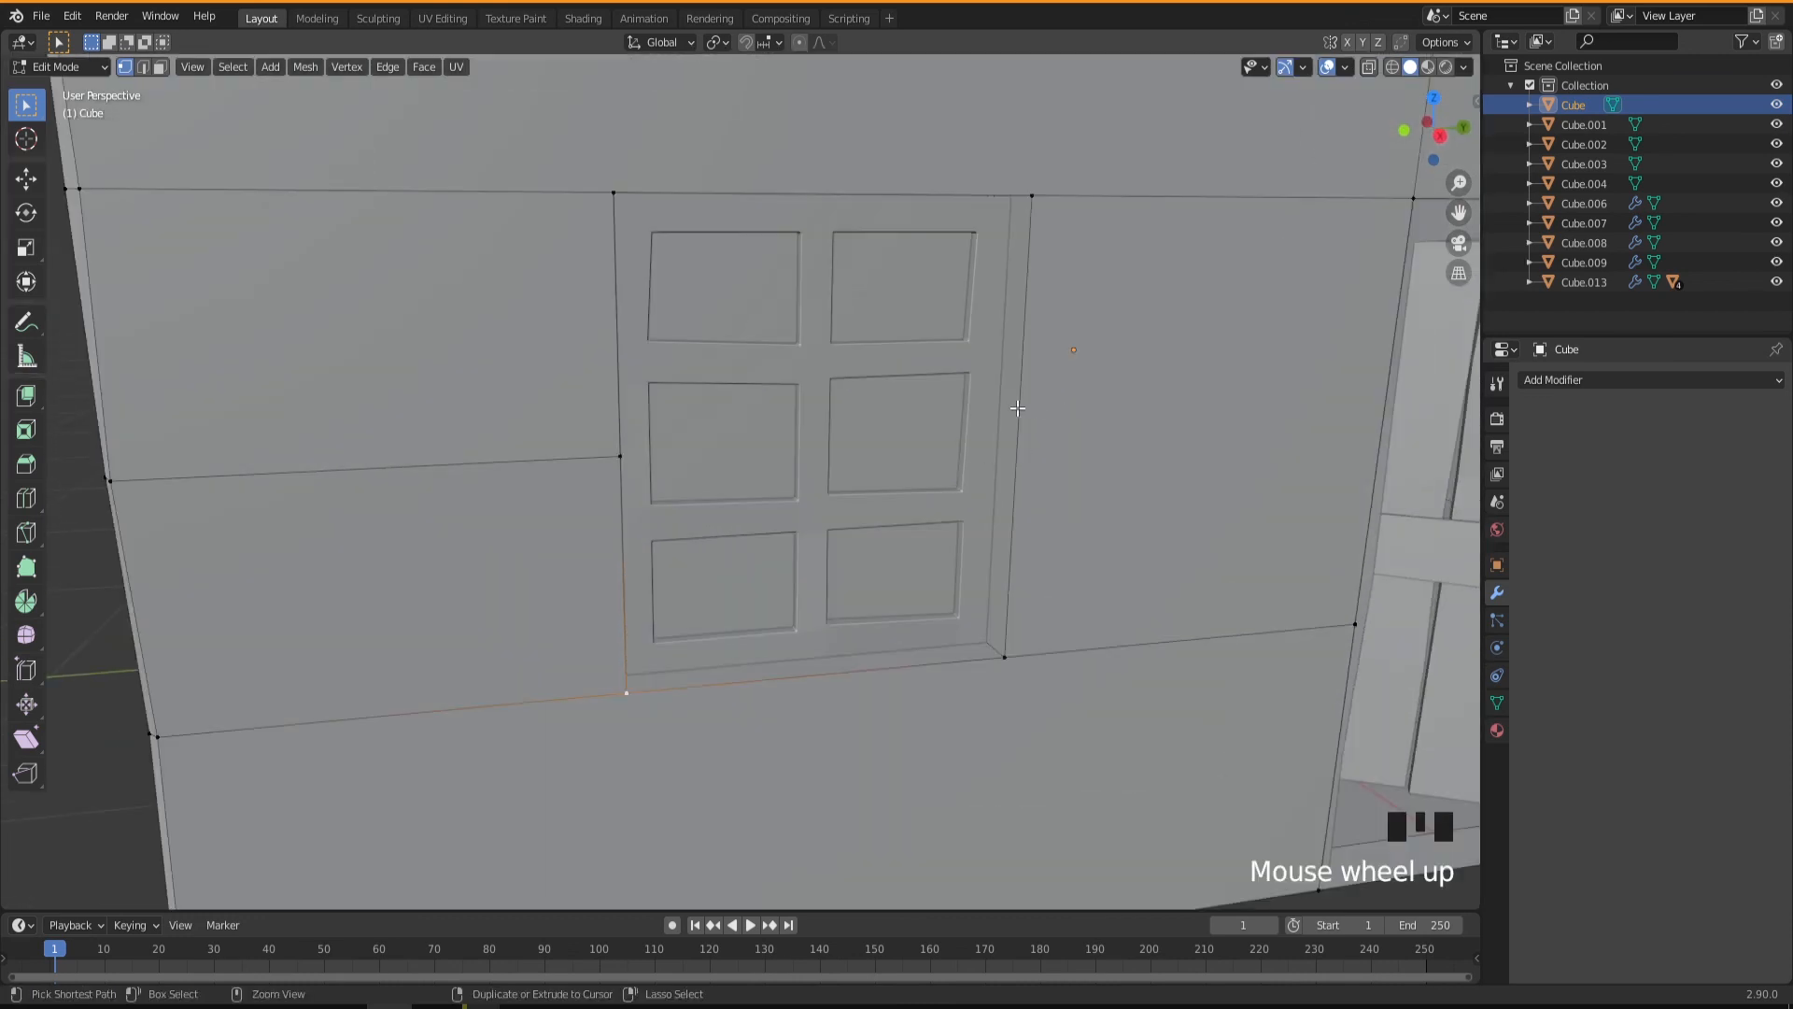
key("ctrl+r")
scroll(1017, 408, "up", 1)
left_click(1017, 408)
right_click(1021, 400)
middle_click_drag(1093, 477, 1027, 399)
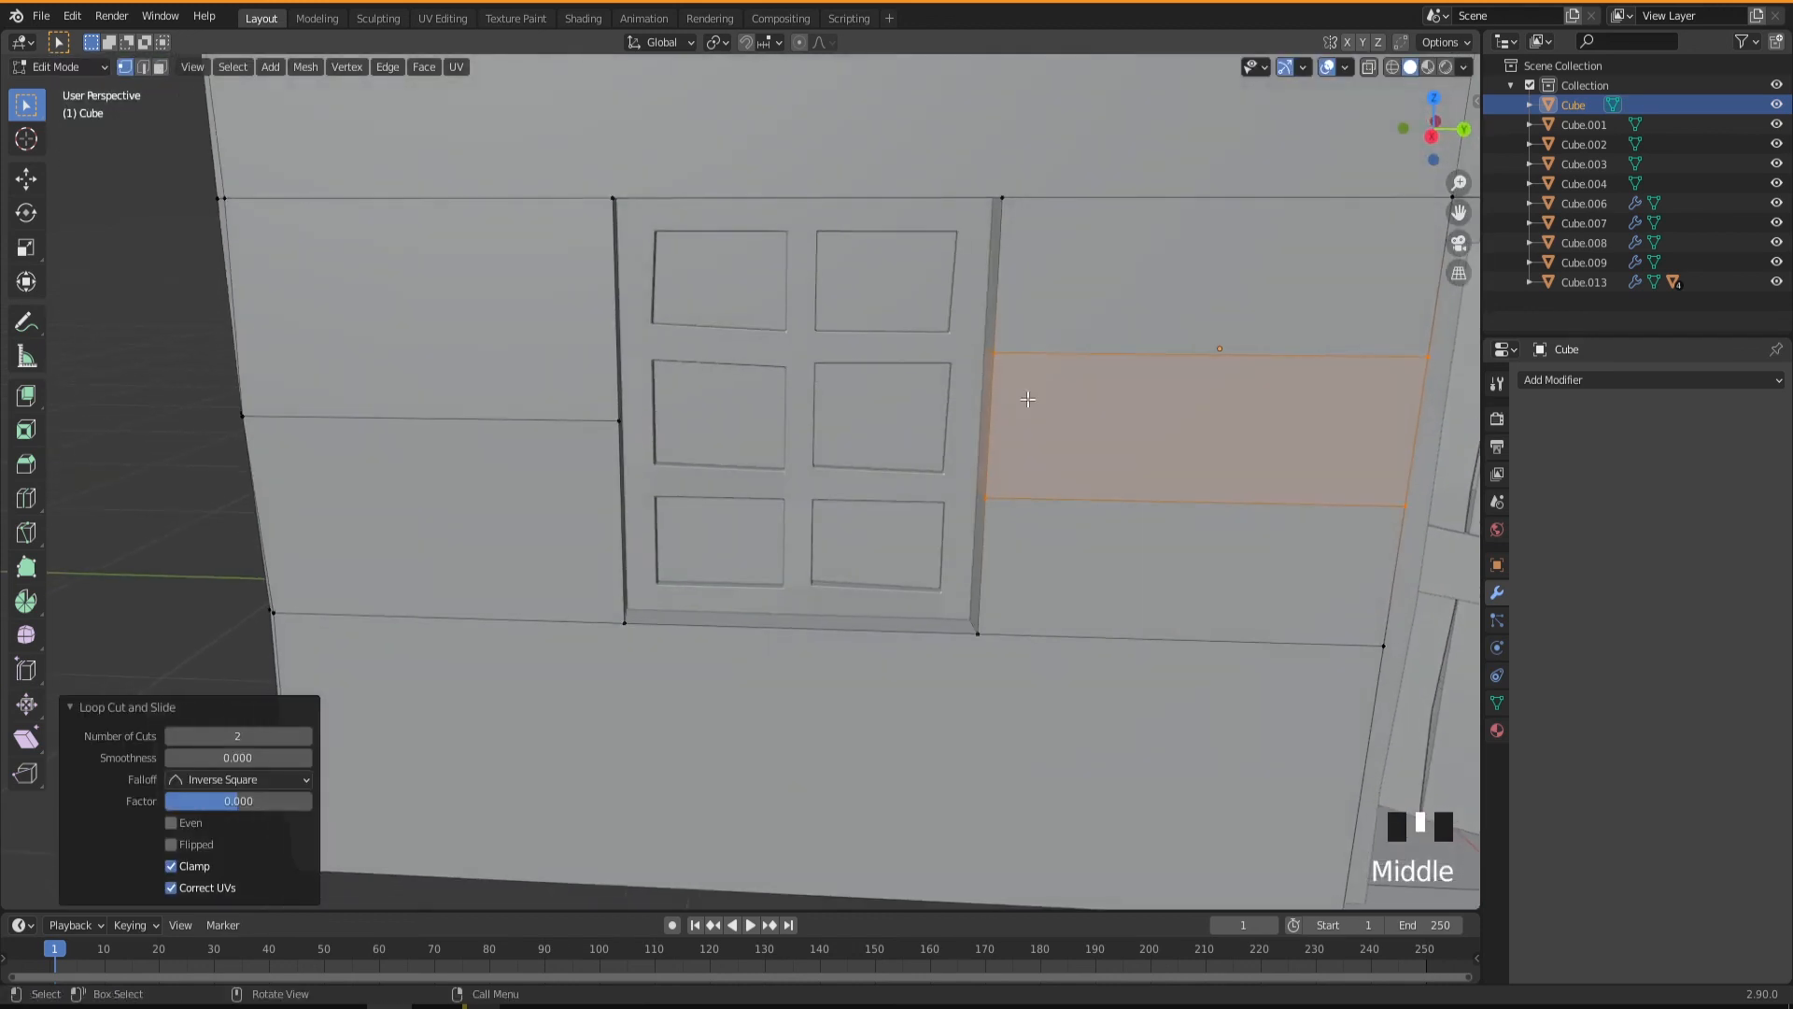
Bow the negative-Y front window opening along Y: its door-side upper cut vertex by about 0.010 m, its opposite middle vertex by about -0.009 m.
left_click(991, 352)
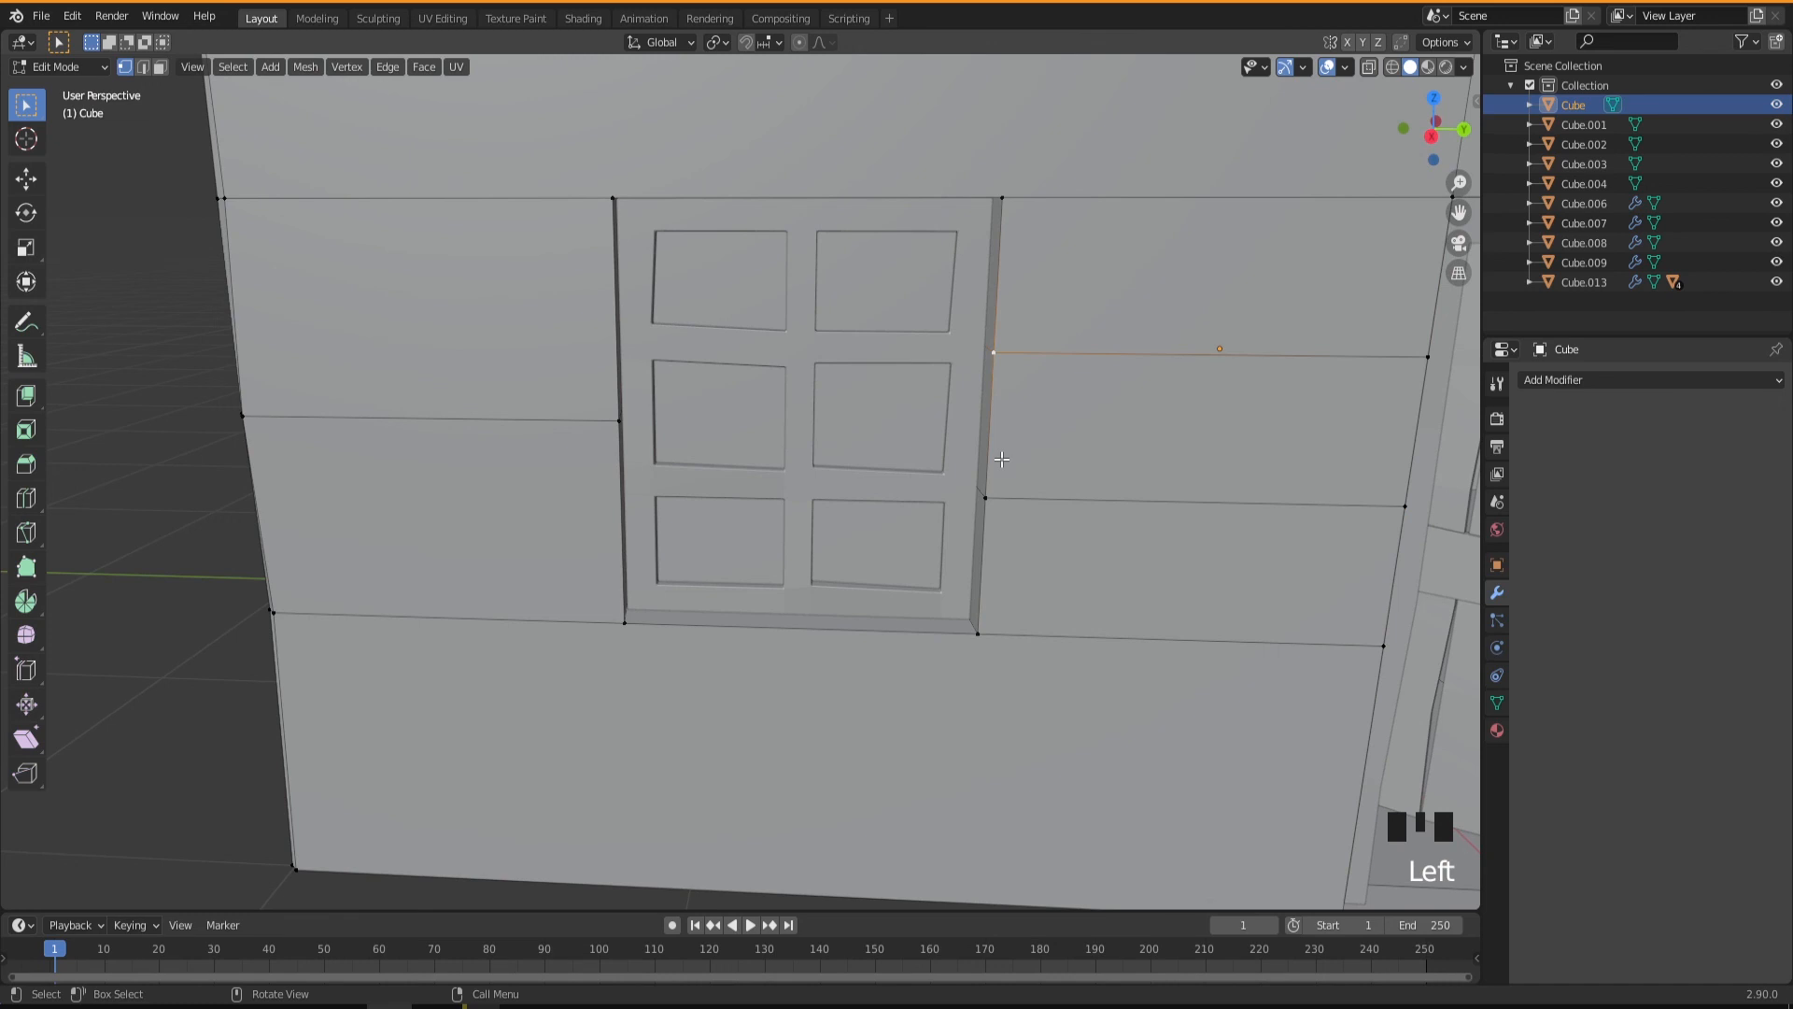
key("g")
key("y")
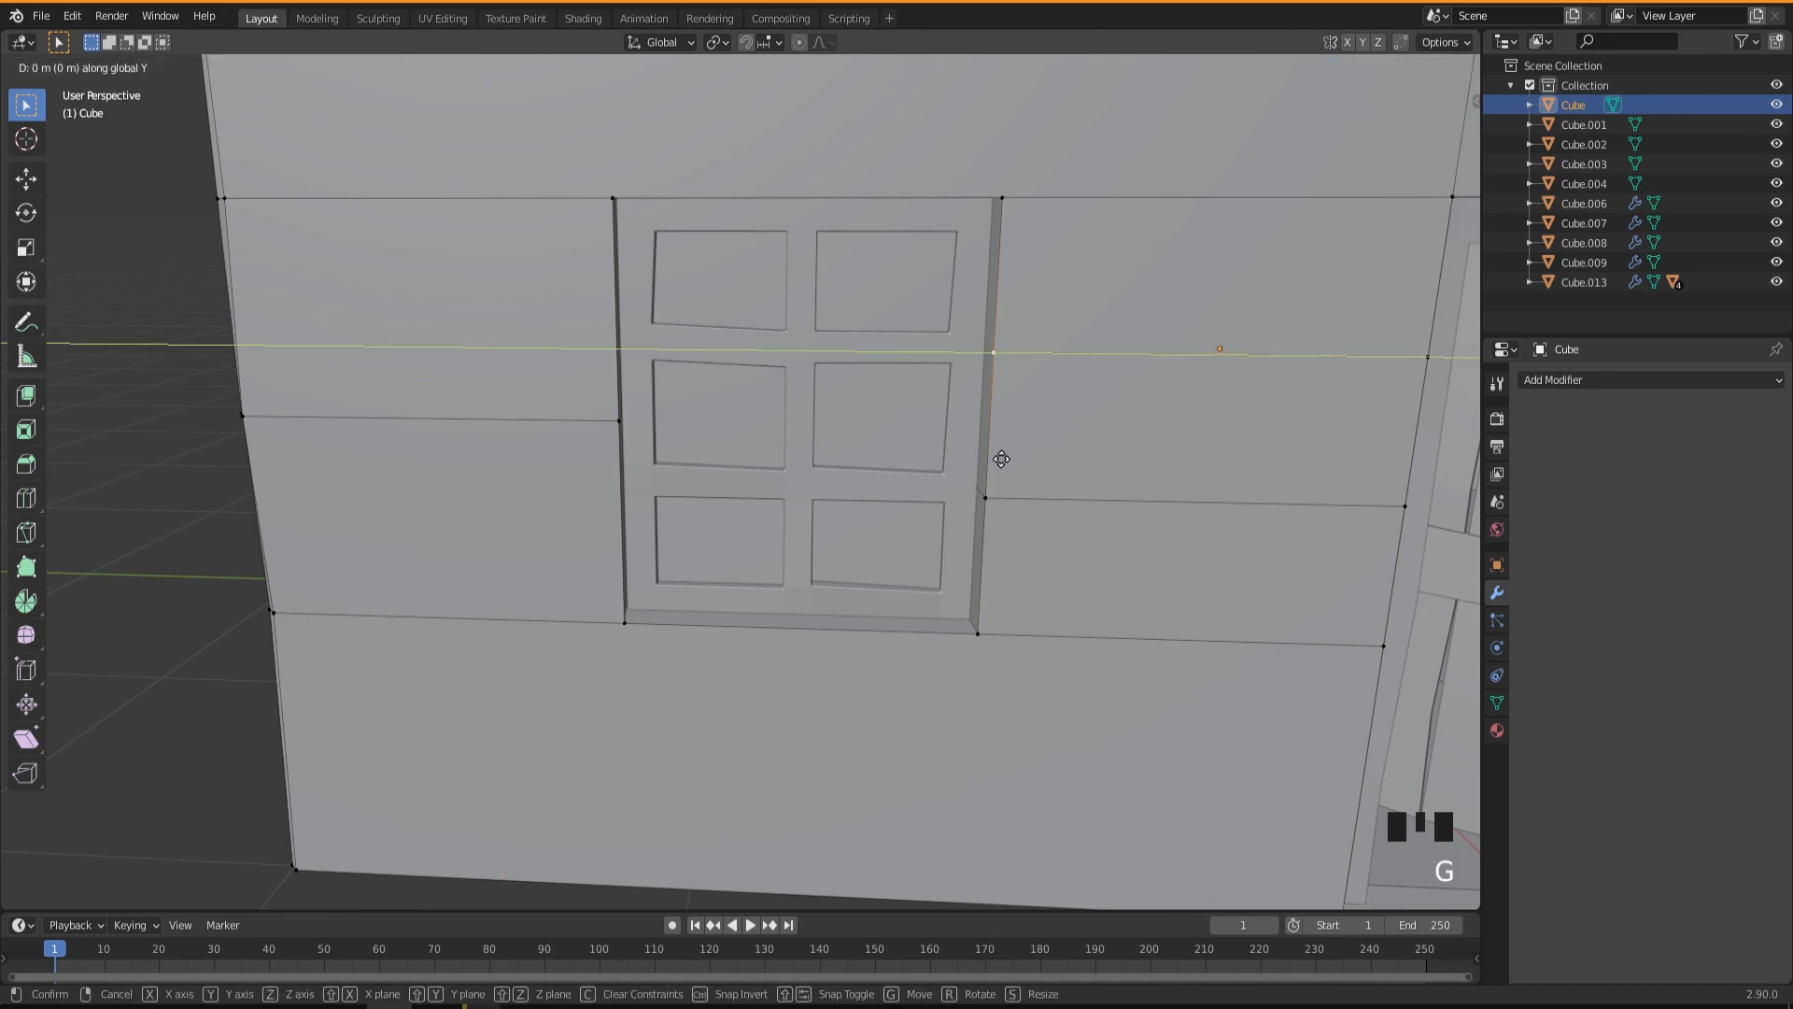
left_click(1002, 461)
middle_click_drag(1002, 574, 914, 539)
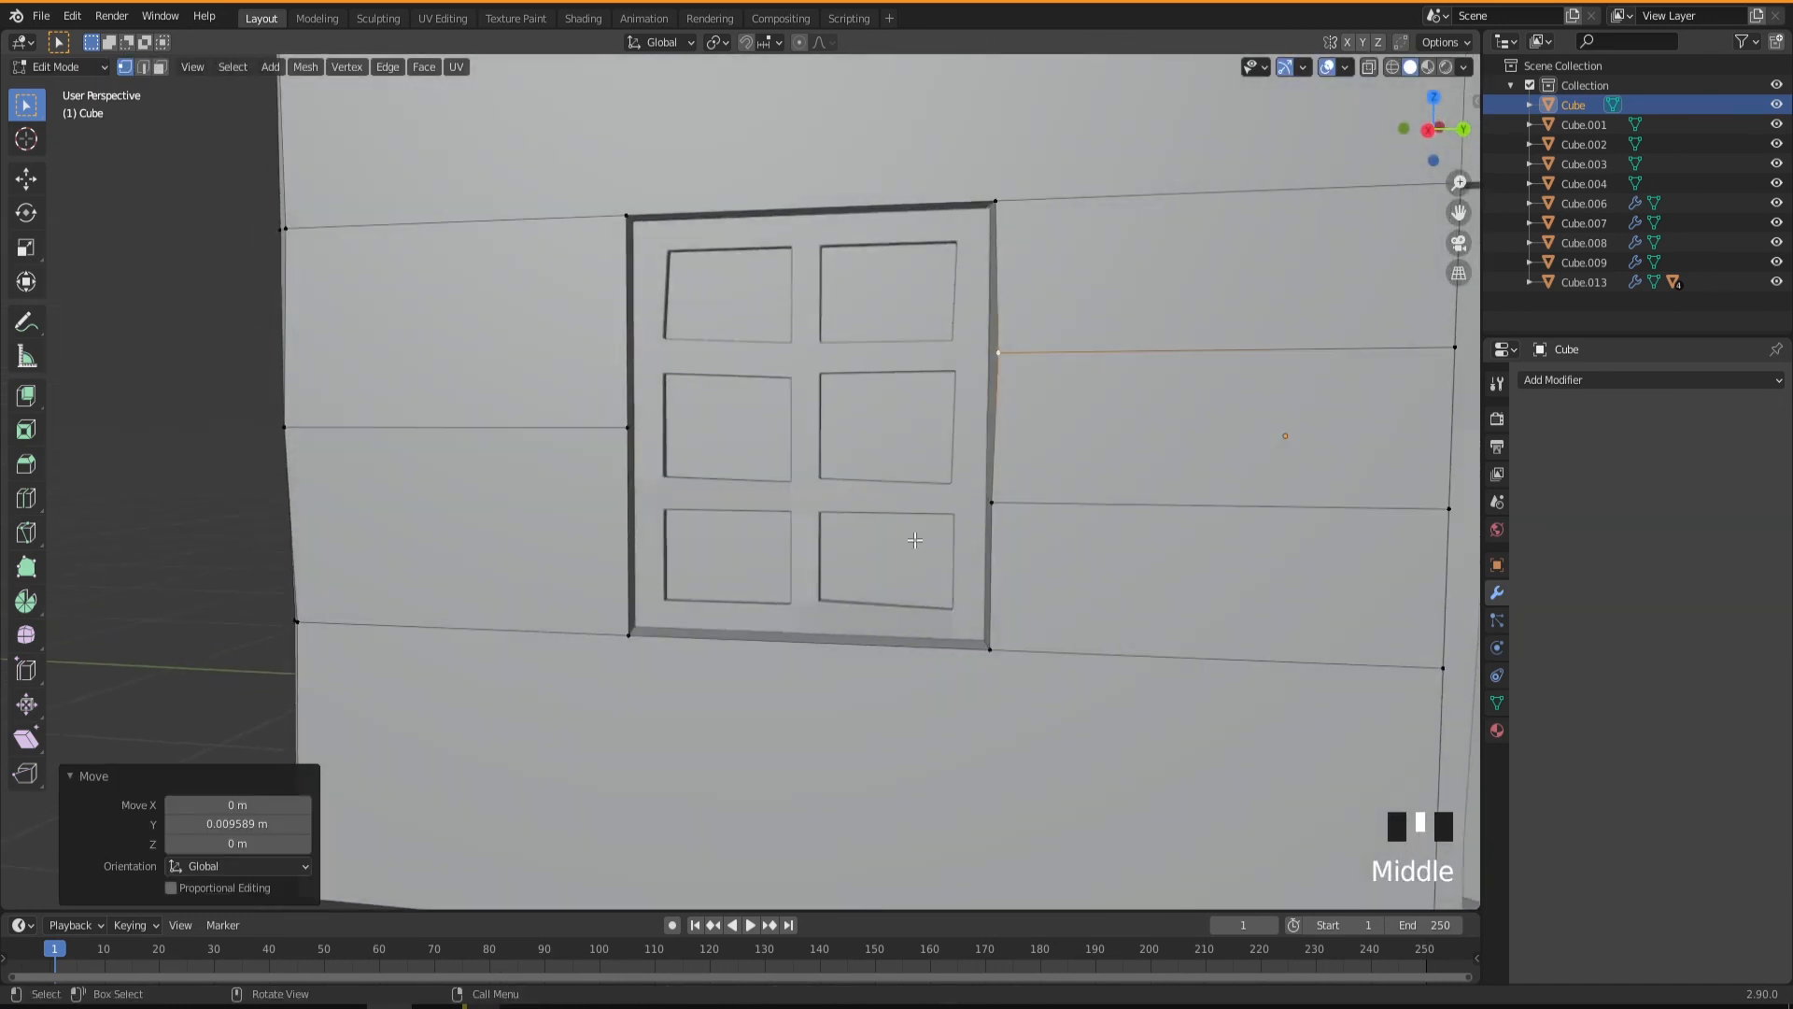
left_click(617, 428)
key("g")
key("y")
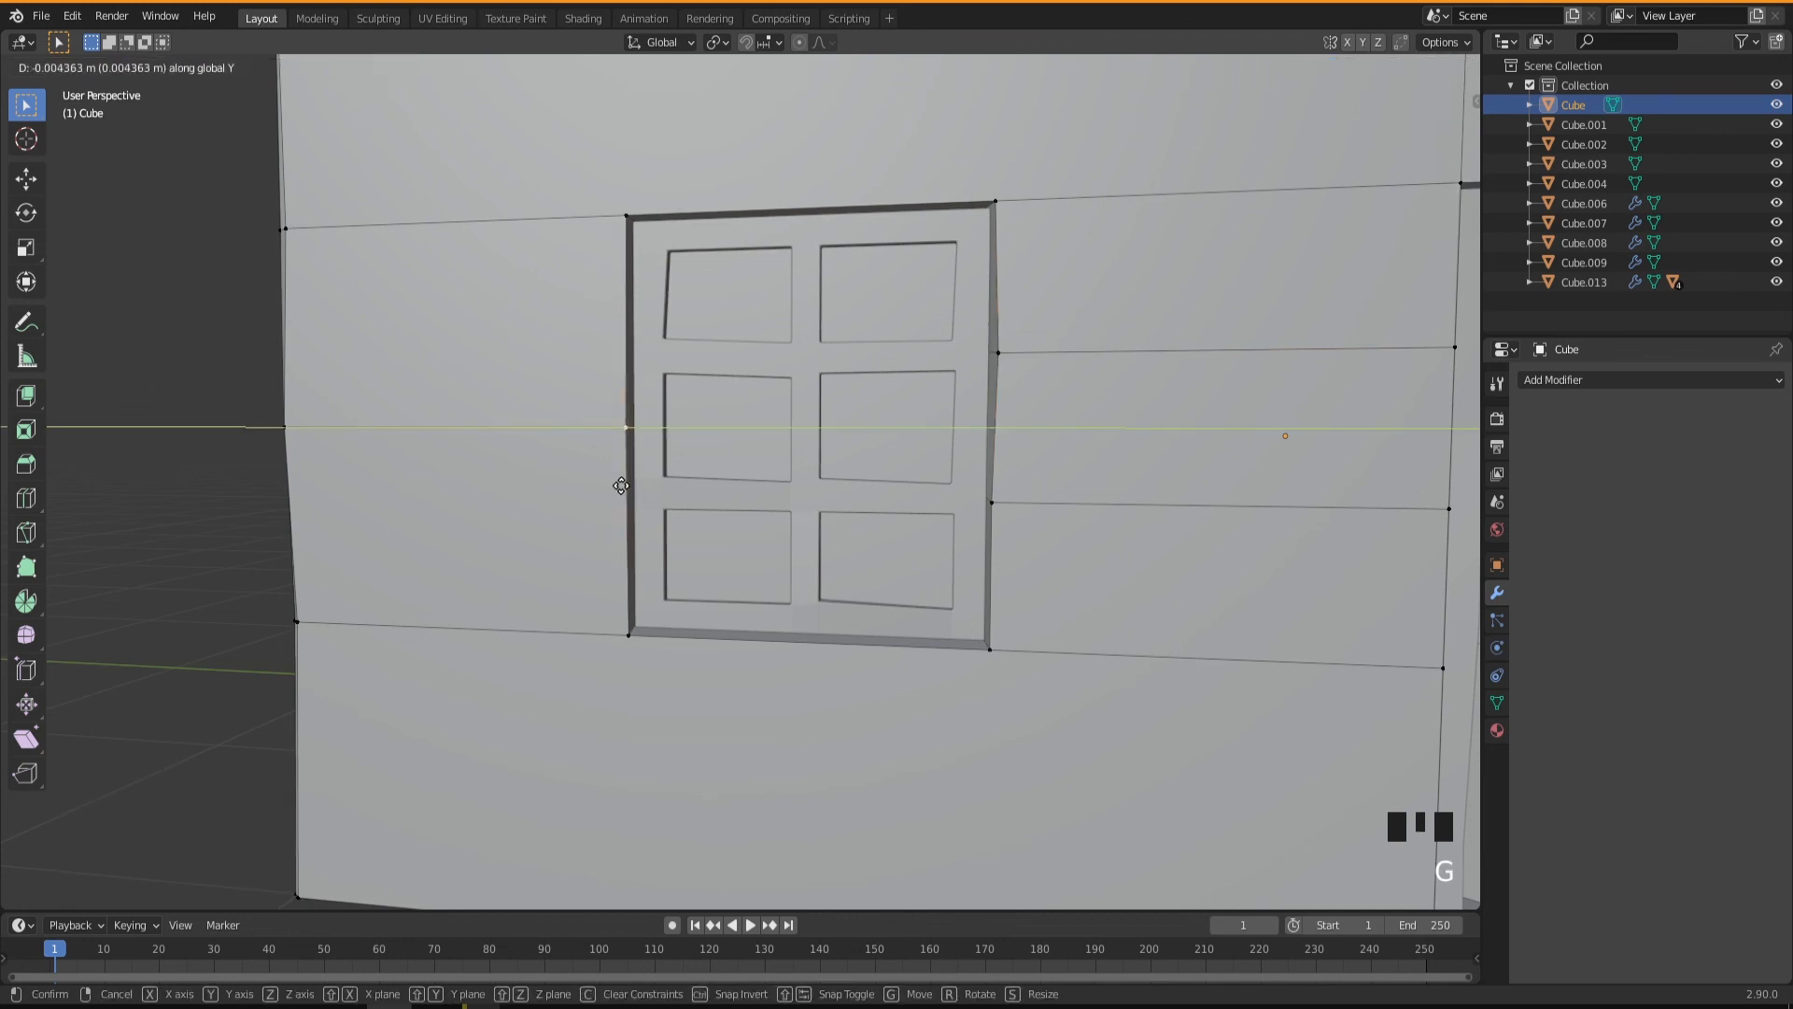
left_click(621, 484)
Add two evenly spaced horizontal loop cuts to the wall between the door and the positive-Y front window.
middle_click_drag(620, 484, 816, 488)
scroll(722, 567, "down", 2)
scroll(722, 567, "down", 2)
scroll(936, 490, "up", 3)
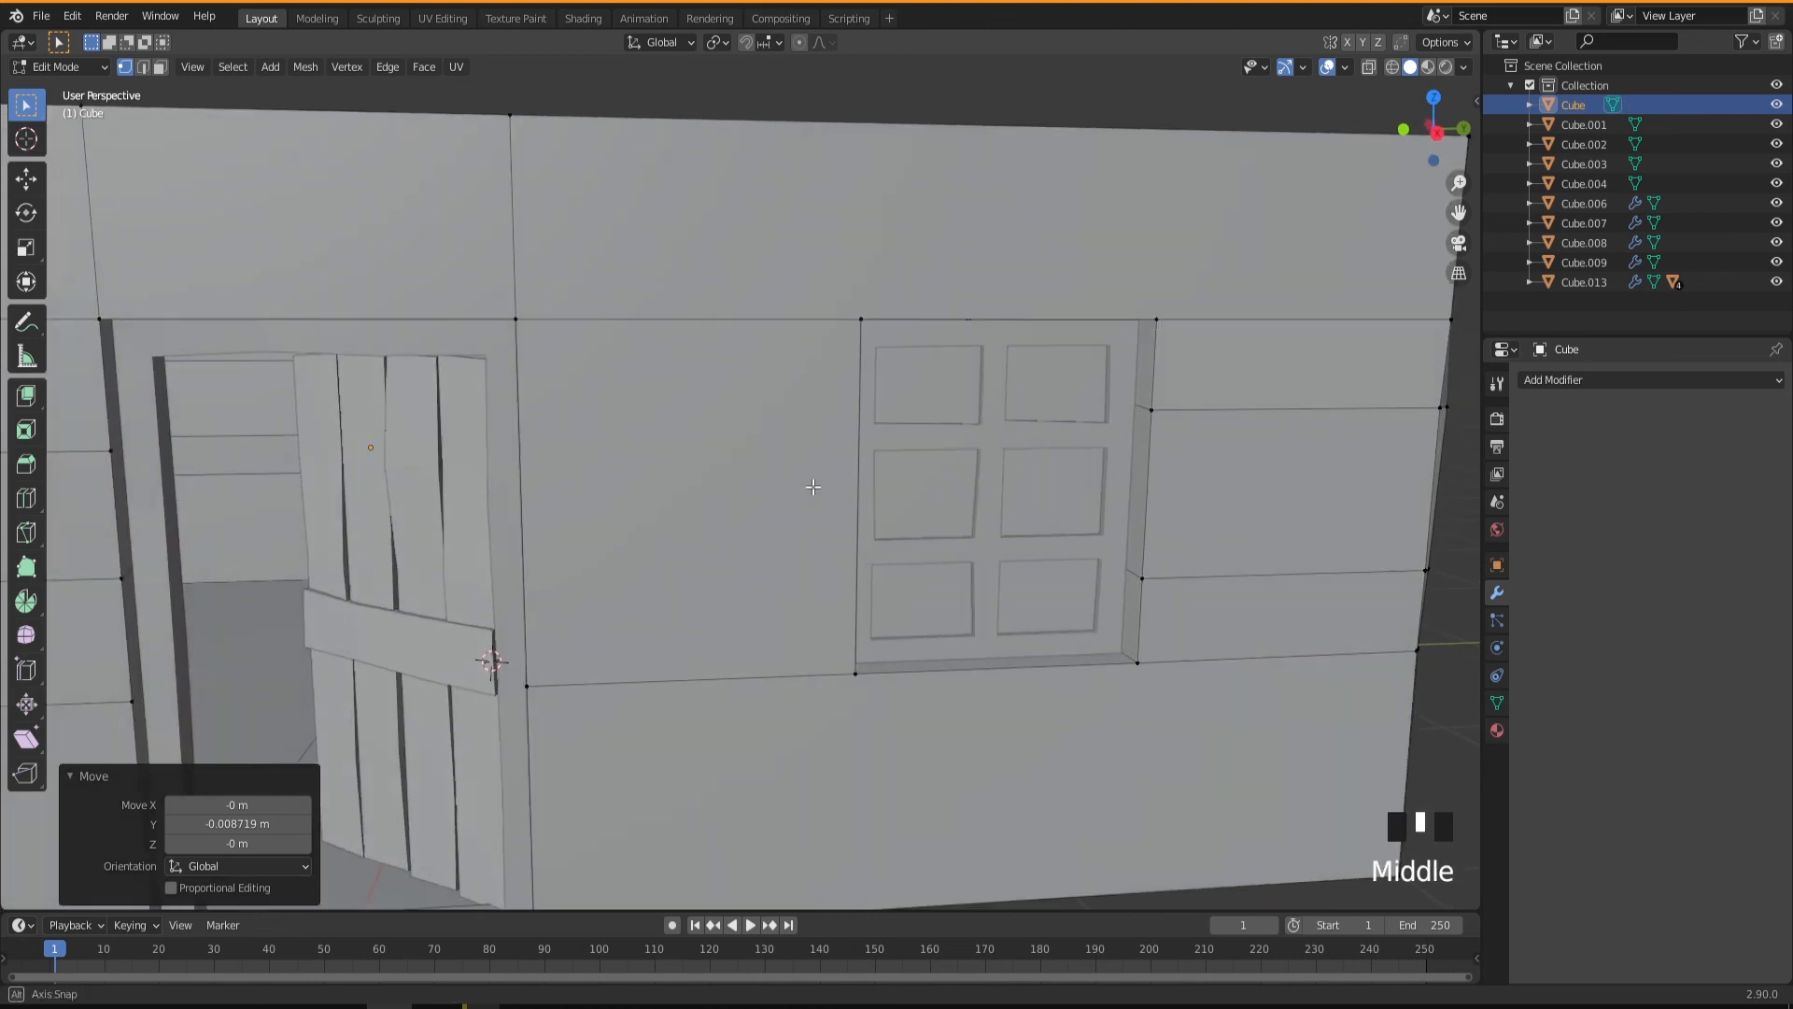
key("ctrl+r")
scroll(804, 490, "up", 1)
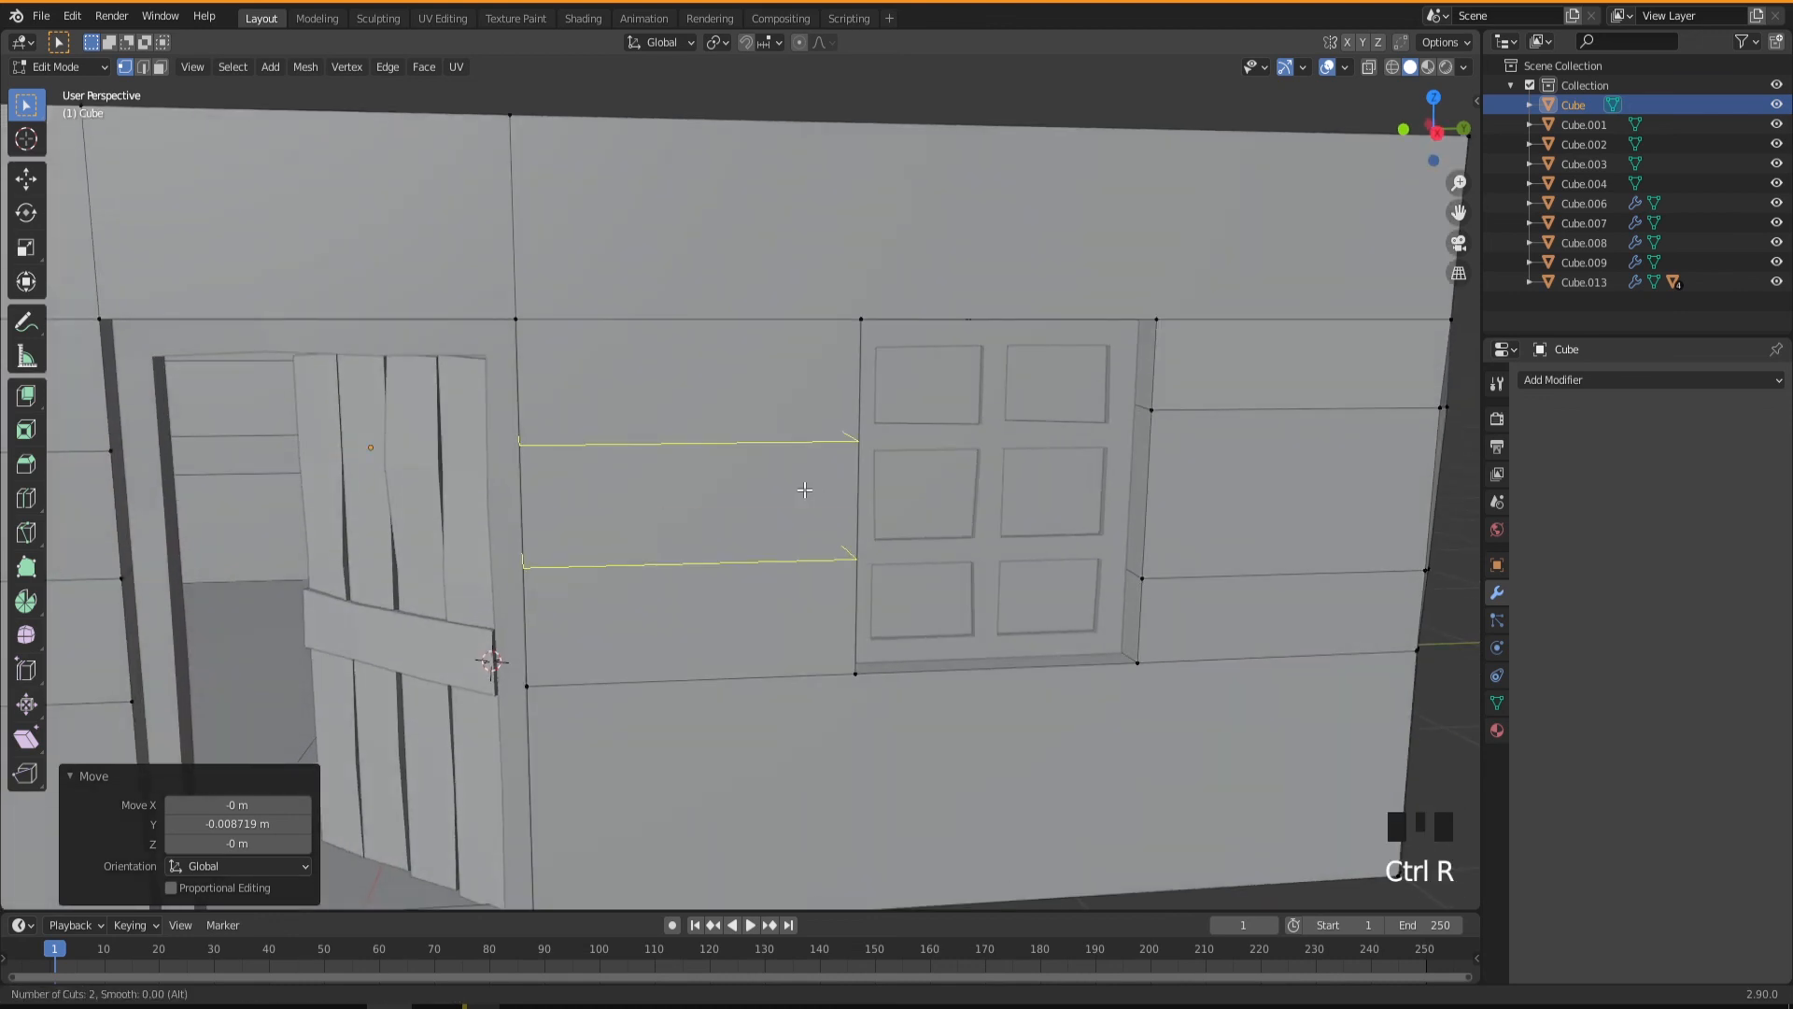
right_click(804, 489)
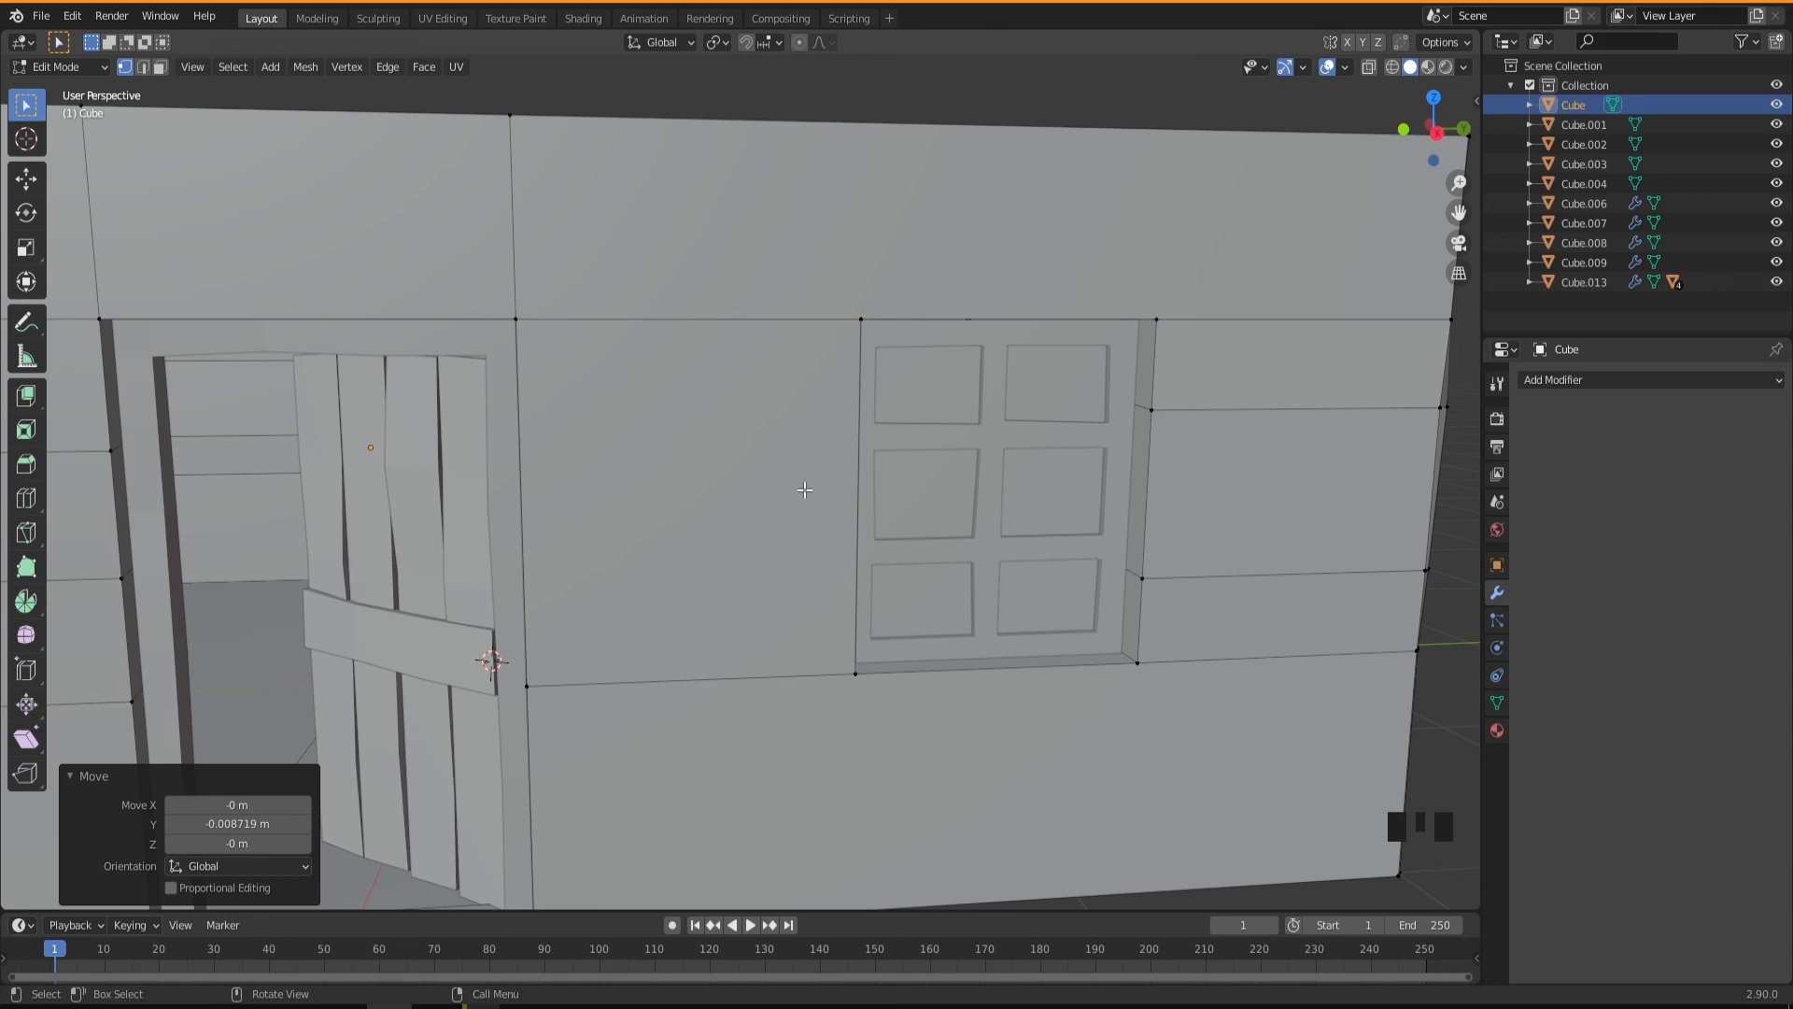
key("ctrl+r")
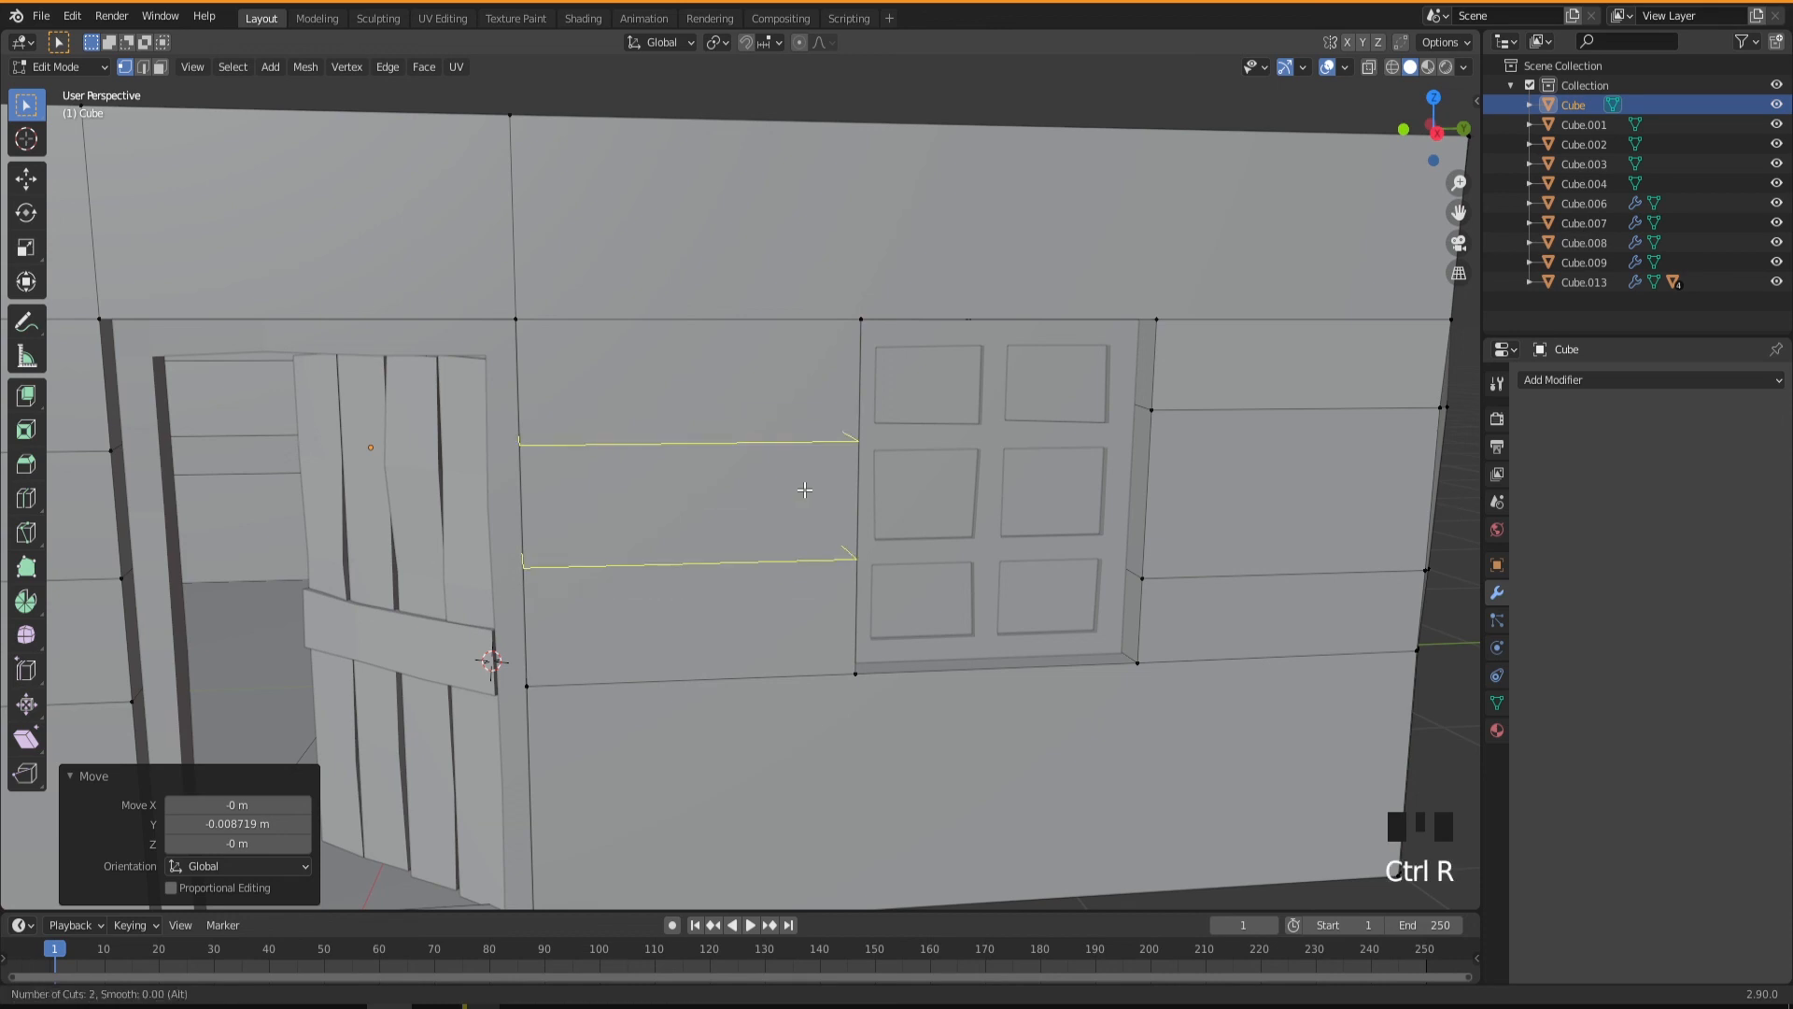
left_click(804, 490)
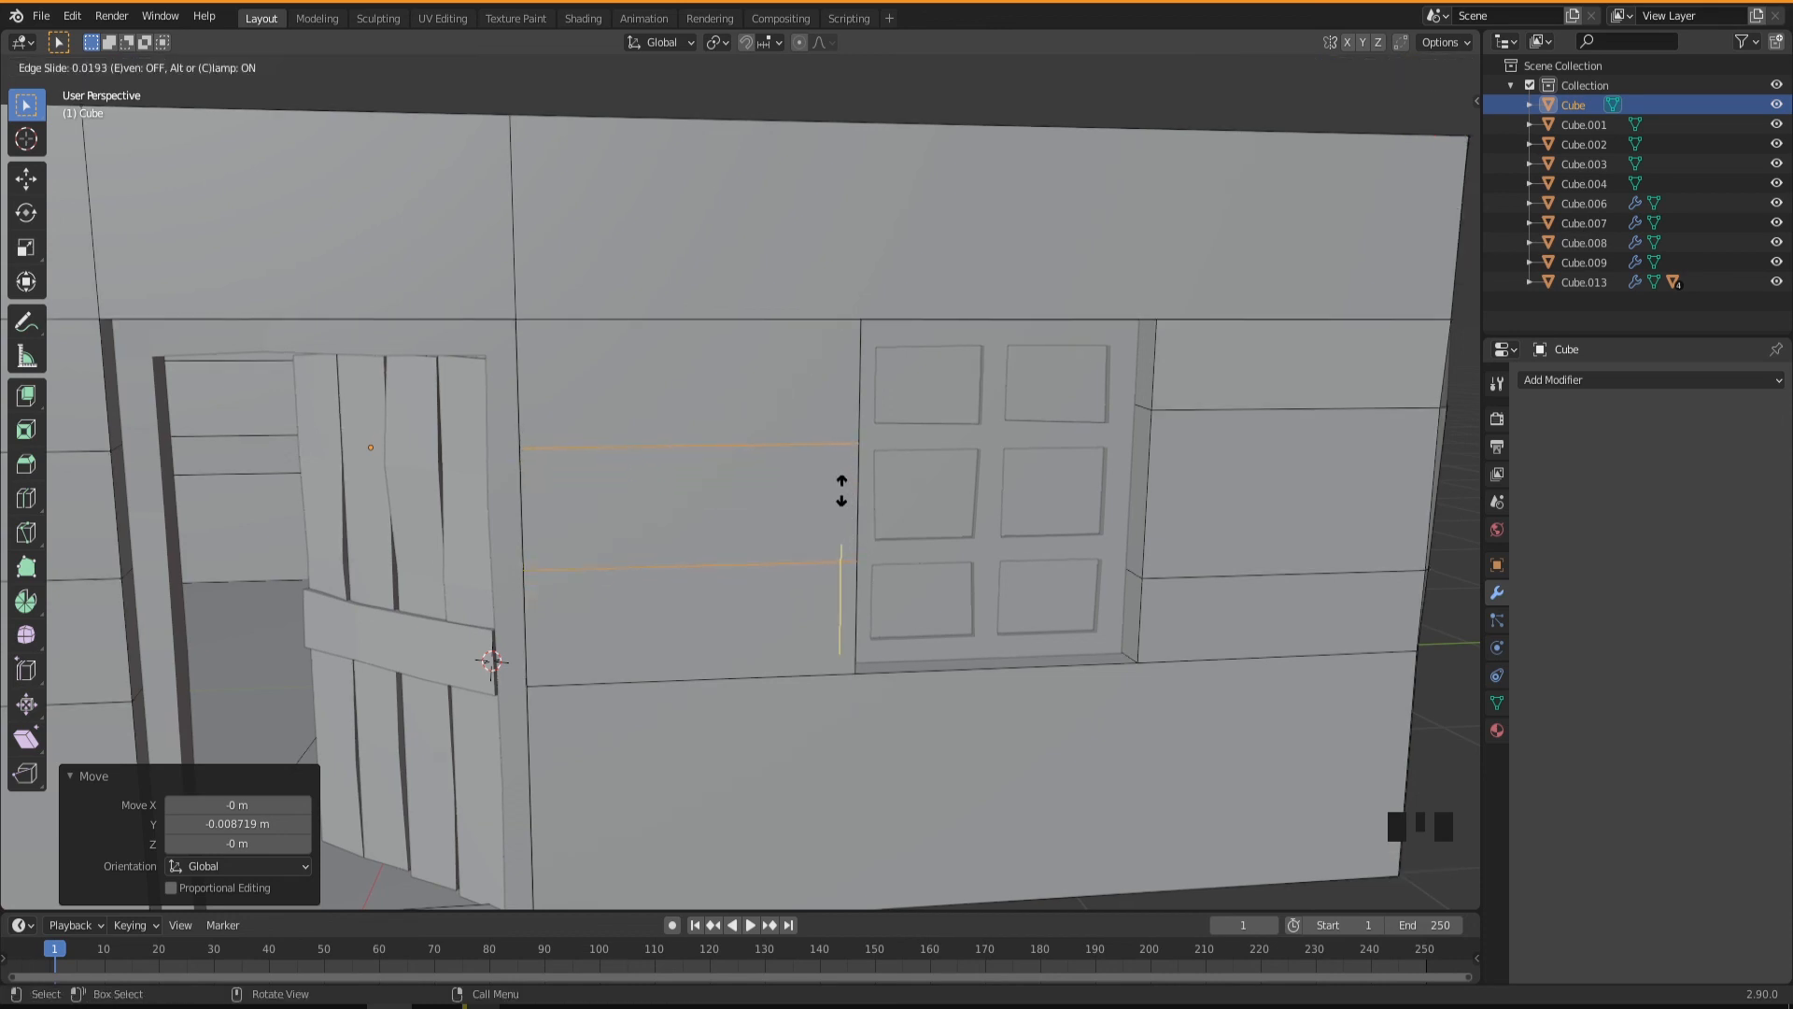
right_click(843, 490)
middle_click_drag(874, 536, 789, 480)
Raise one vertex on the top edge of the negative-Y side wall's window opening by about 0.005 m along Z.
double_click(838, 538)
scroll(775, 511, "down", 1)
scroll(775, 511, "up", 2)
key("g")
left_click(944, 589)
scroll(821, 566, "down", 6)
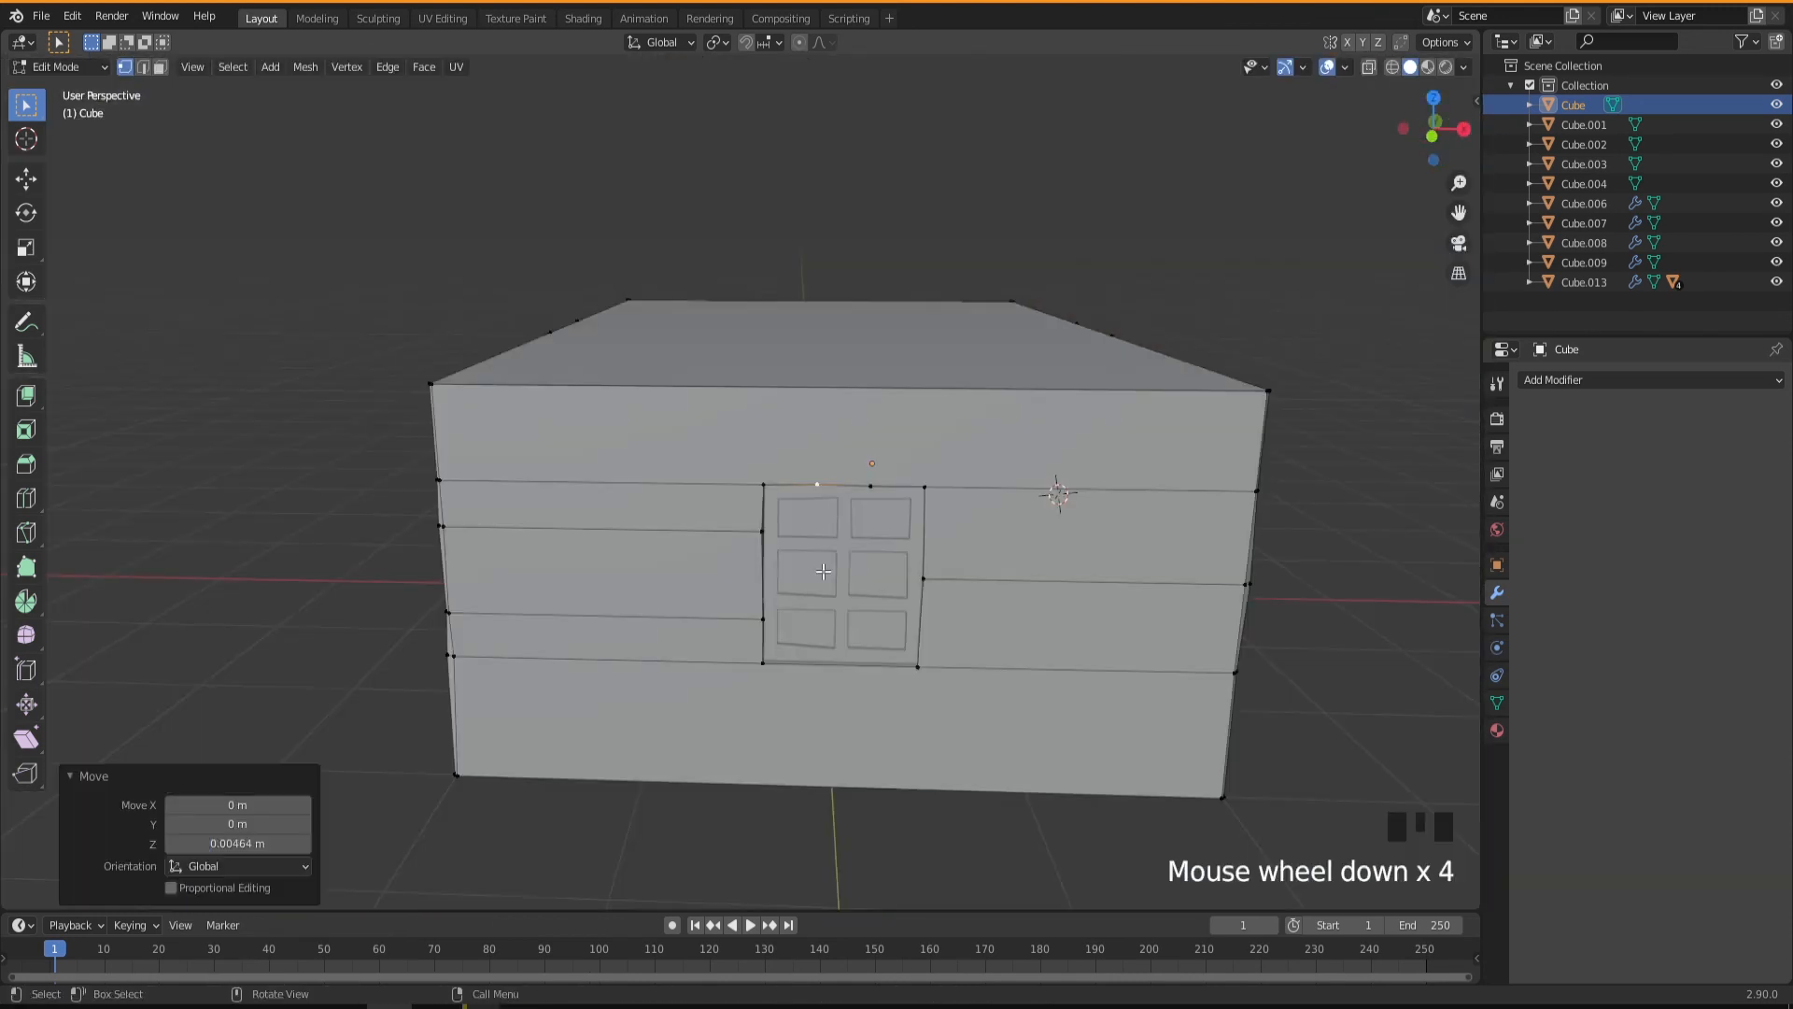
Leave mesh editing and examine the reshaped window openings and wall corners from several angles.
middle_click_drag(882, 616, 751, 579)
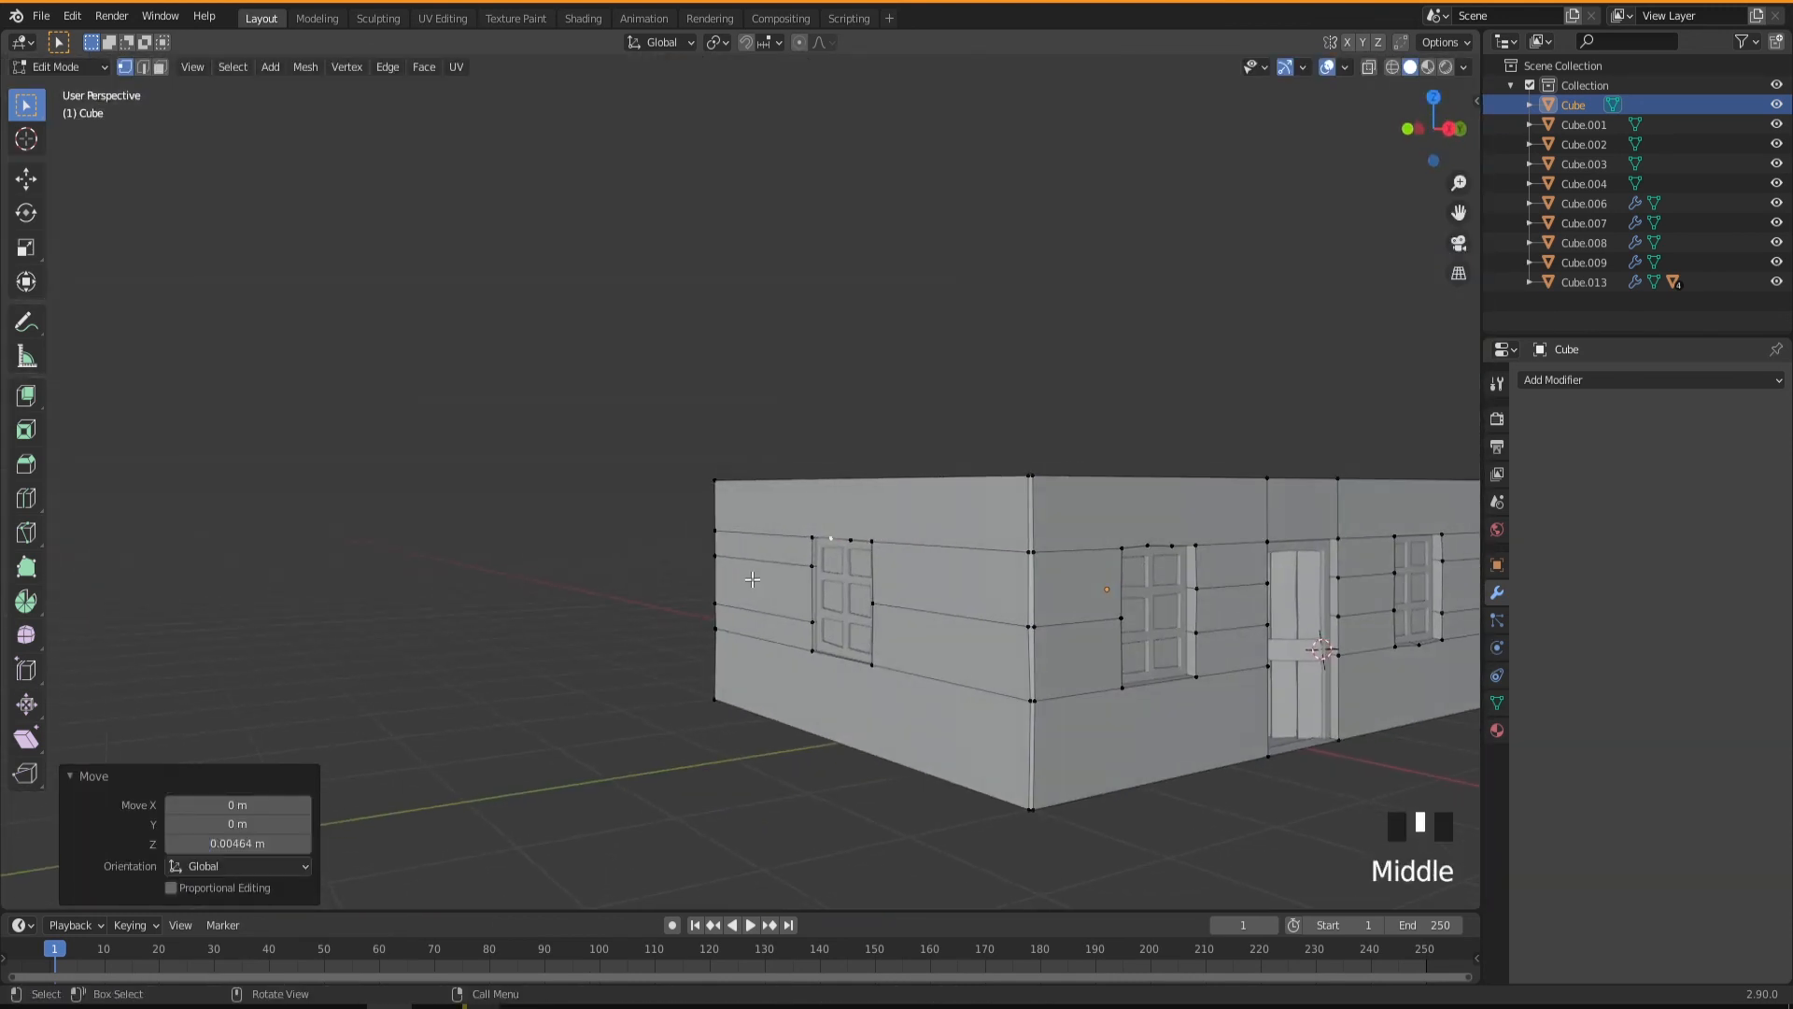
key("Tab")
middle_click_drag(1008, 620, 845, 665, "shift")
scroll(857, 665, "up", 2)
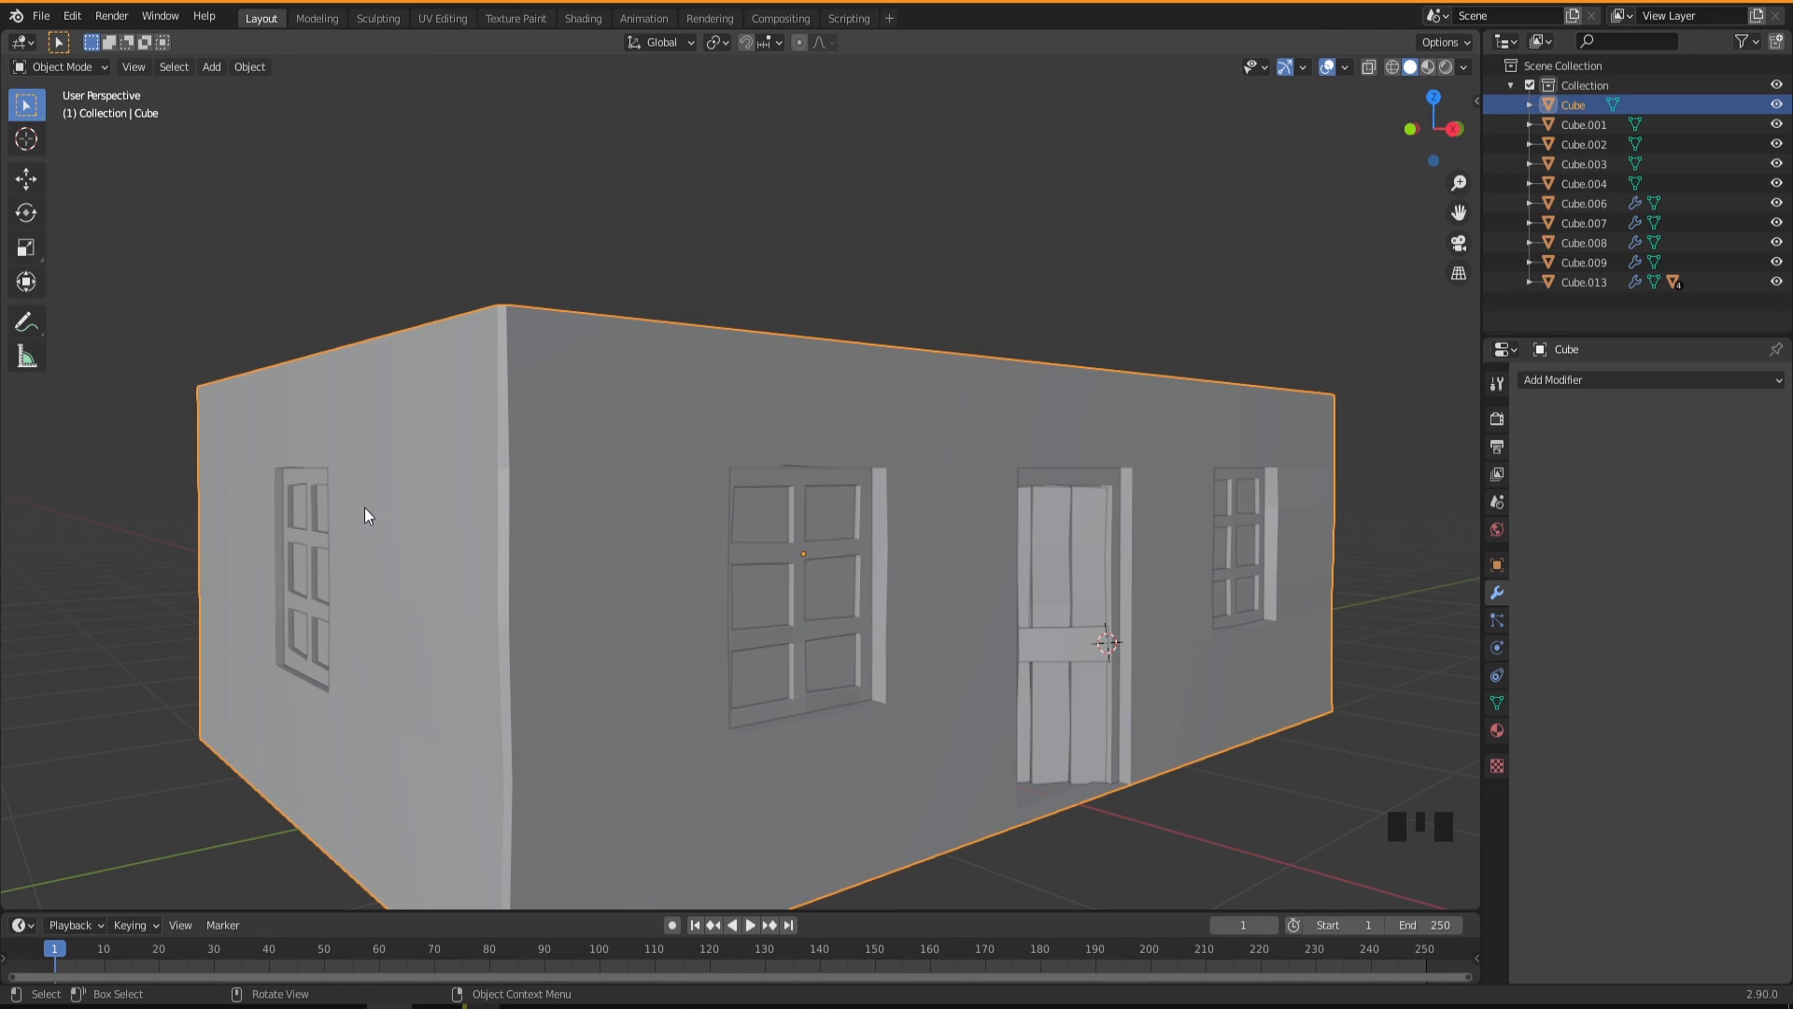
middle_click_drag(719, 628, 787, 559)
scroll(775, 583, "down", 1)
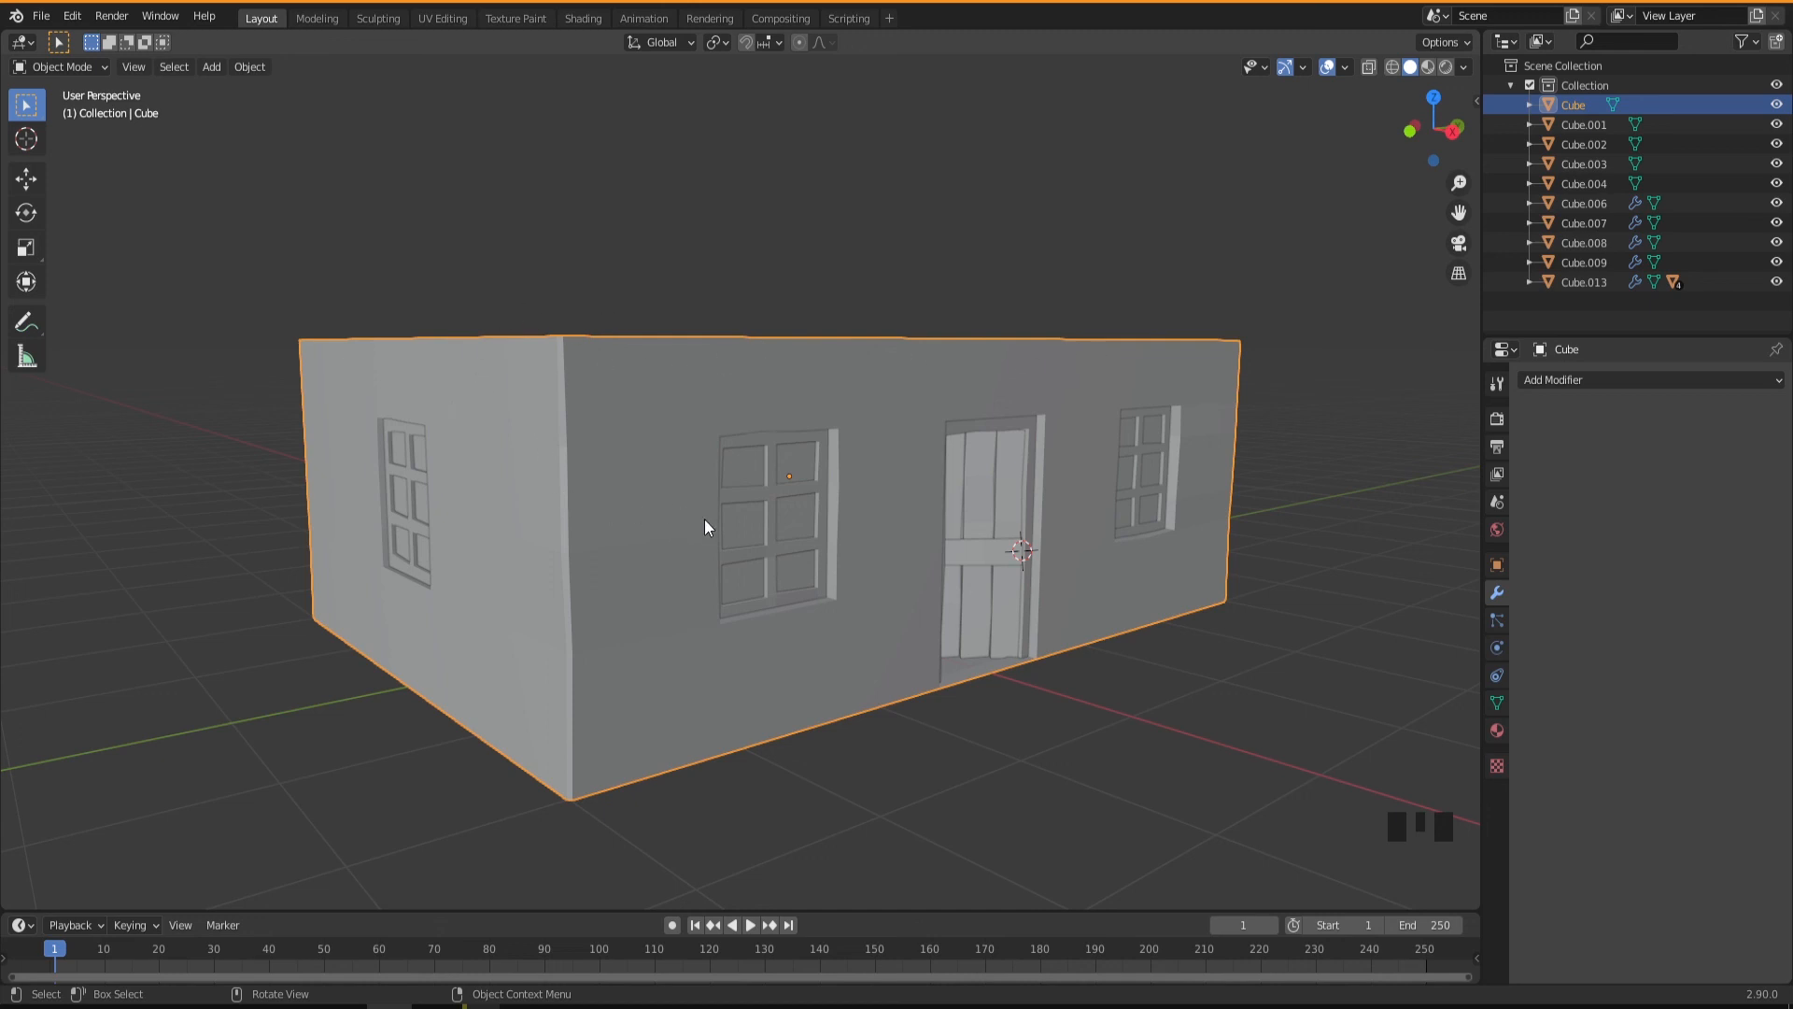
middle_click_drag(802, 557, 869, 549)
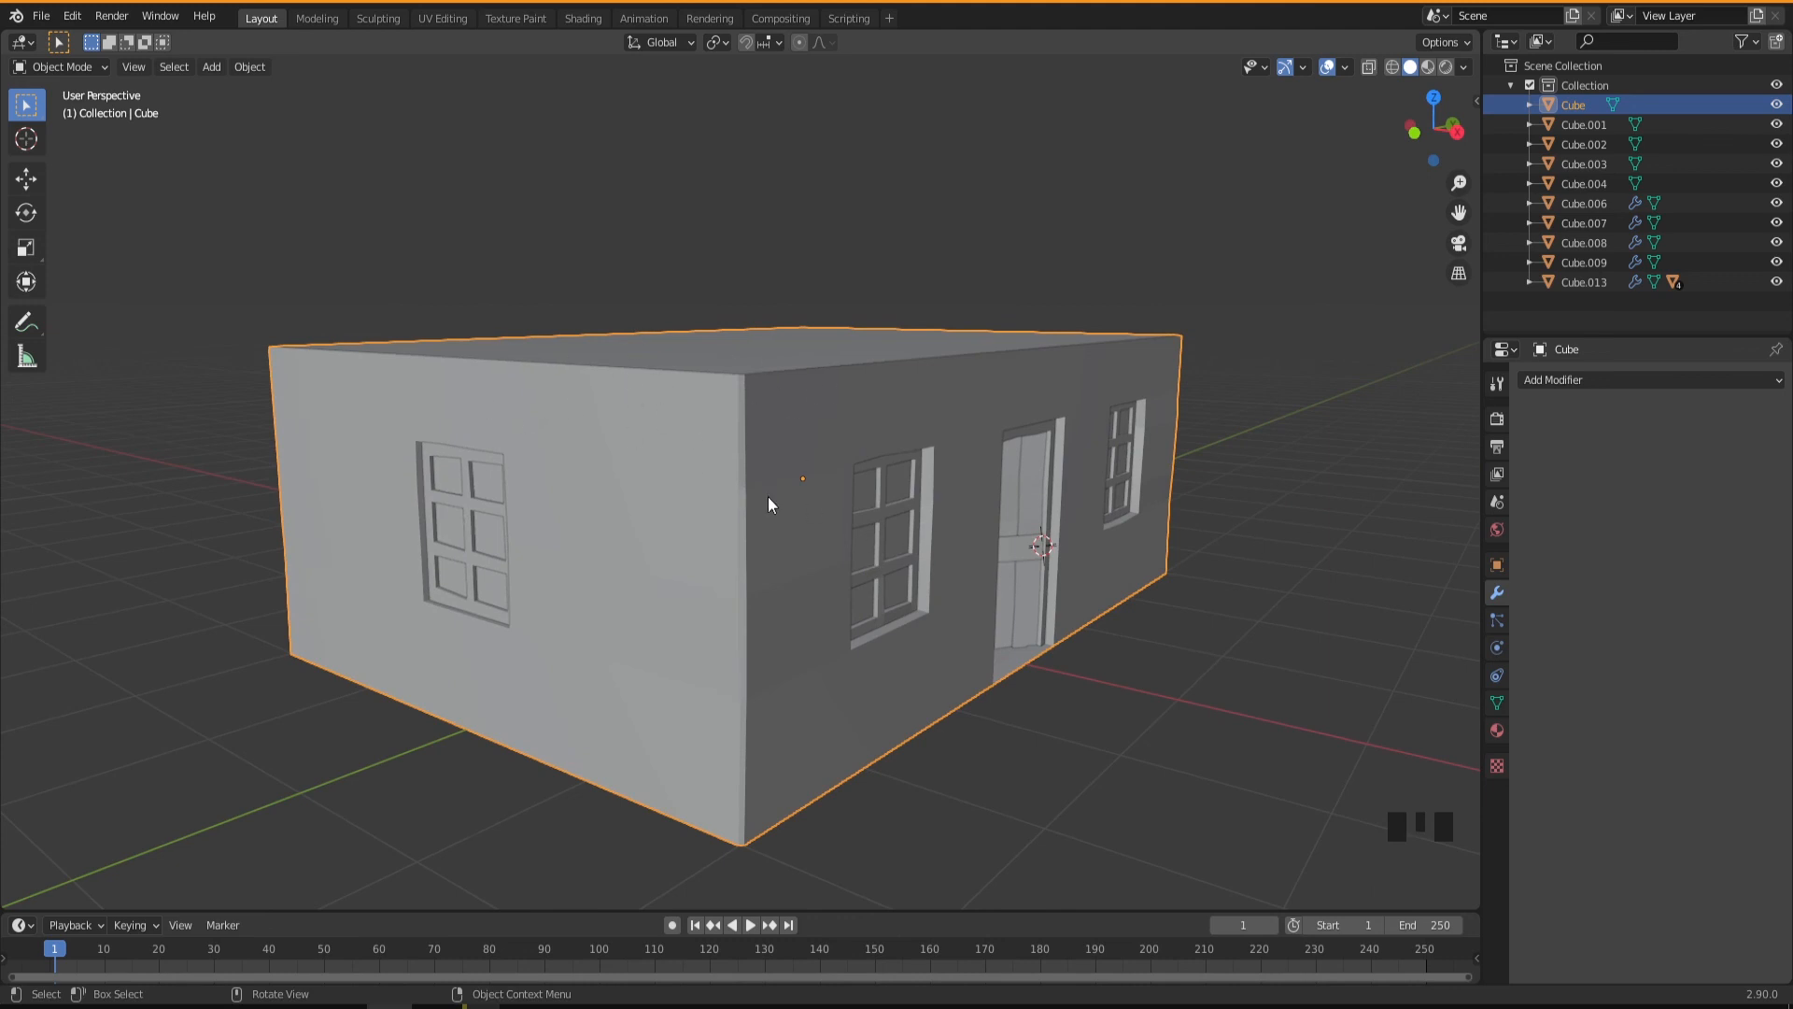
middle_click_drag(854, 439, 822, 541)
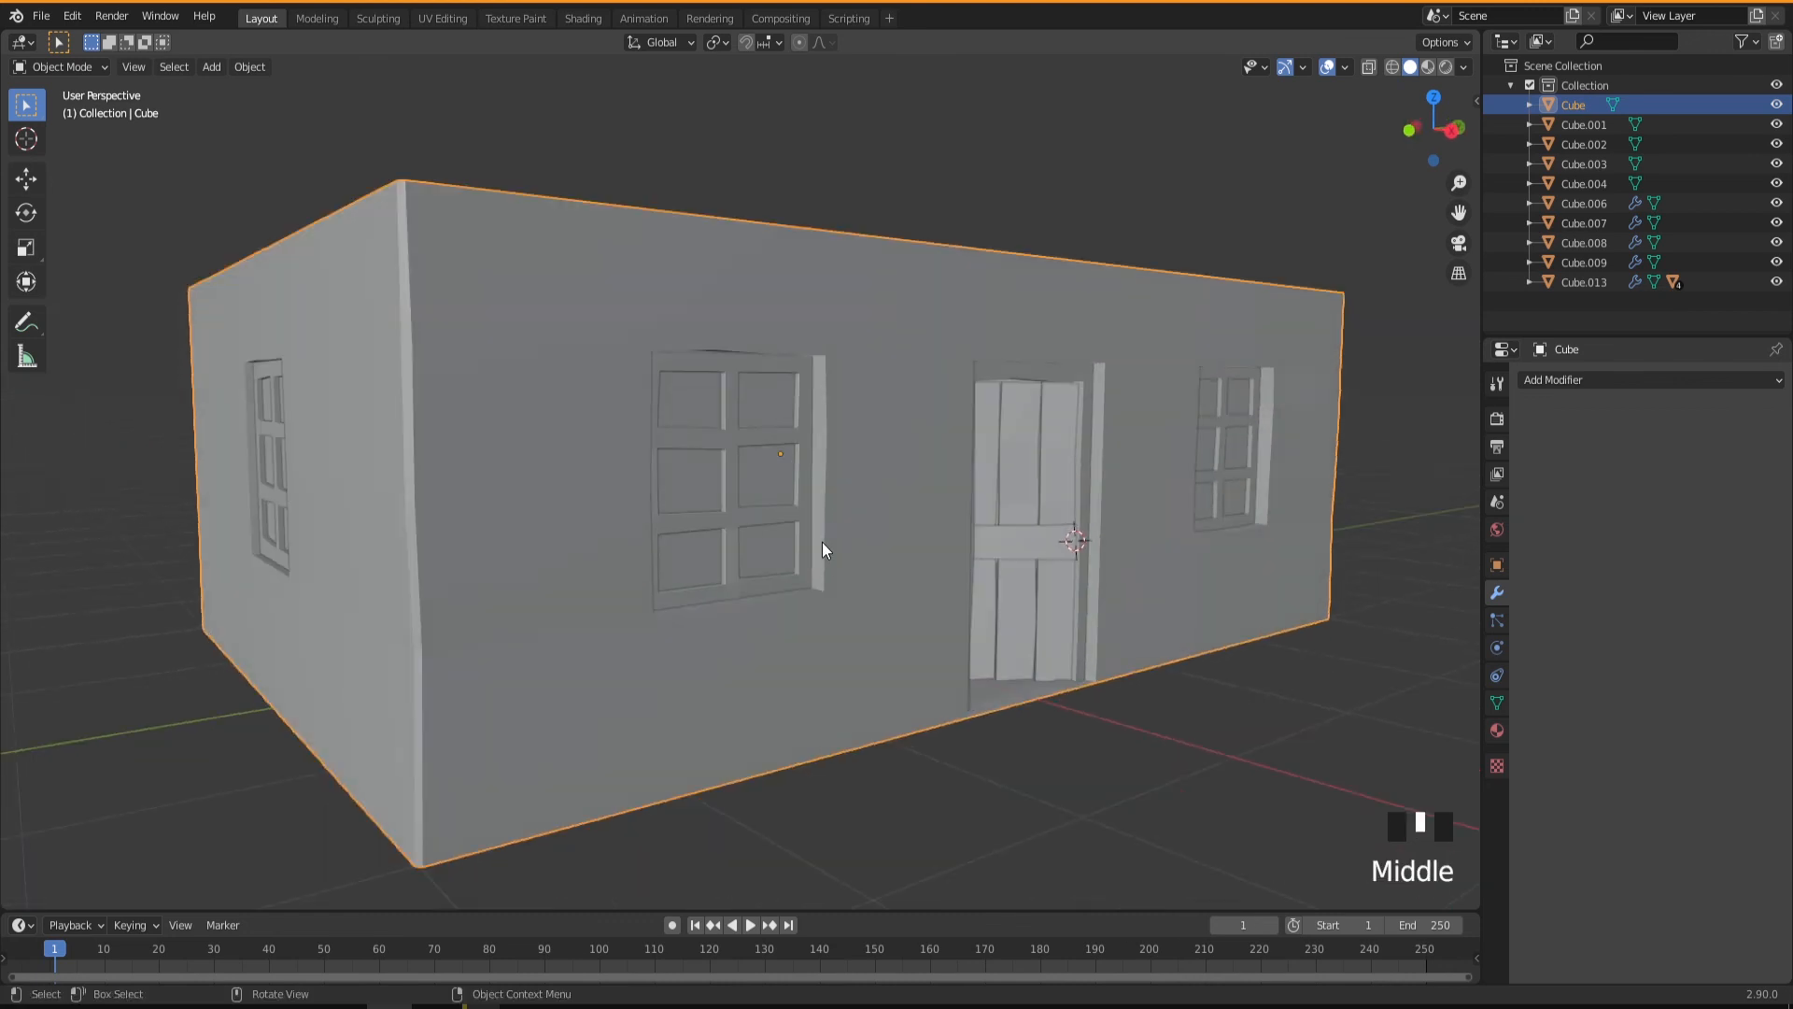